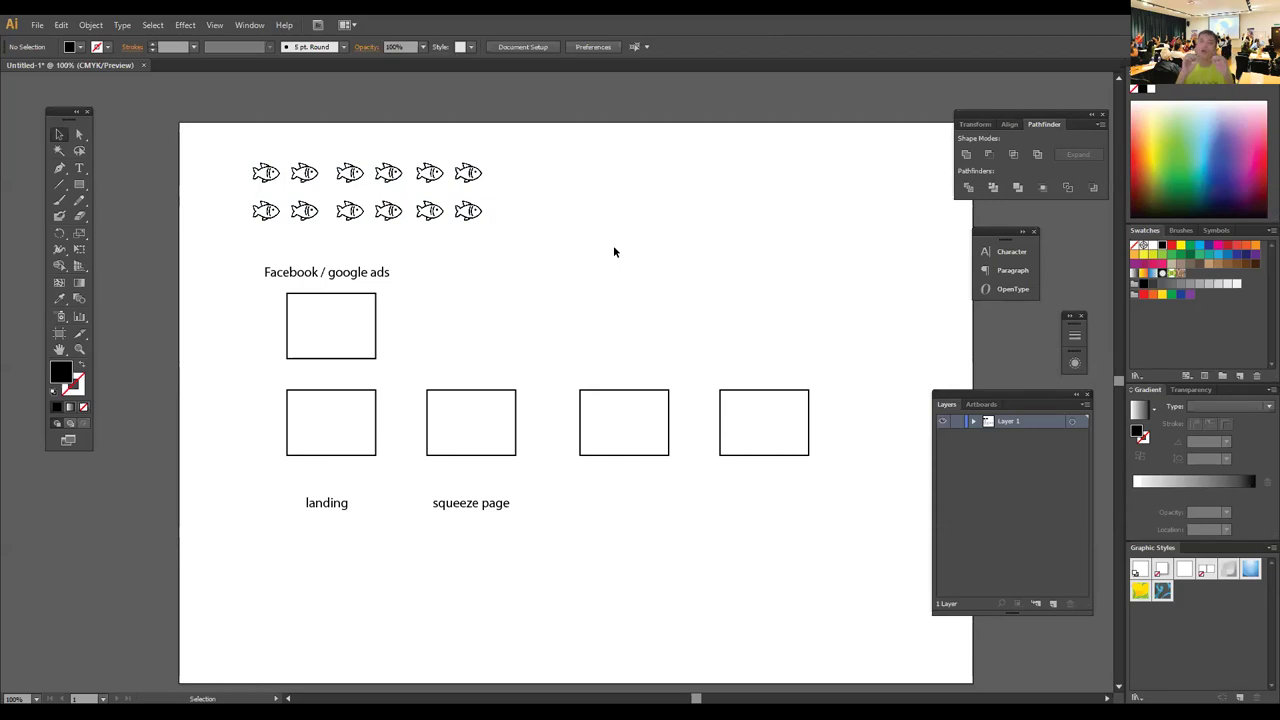
drag(613, 245, 246, 152)
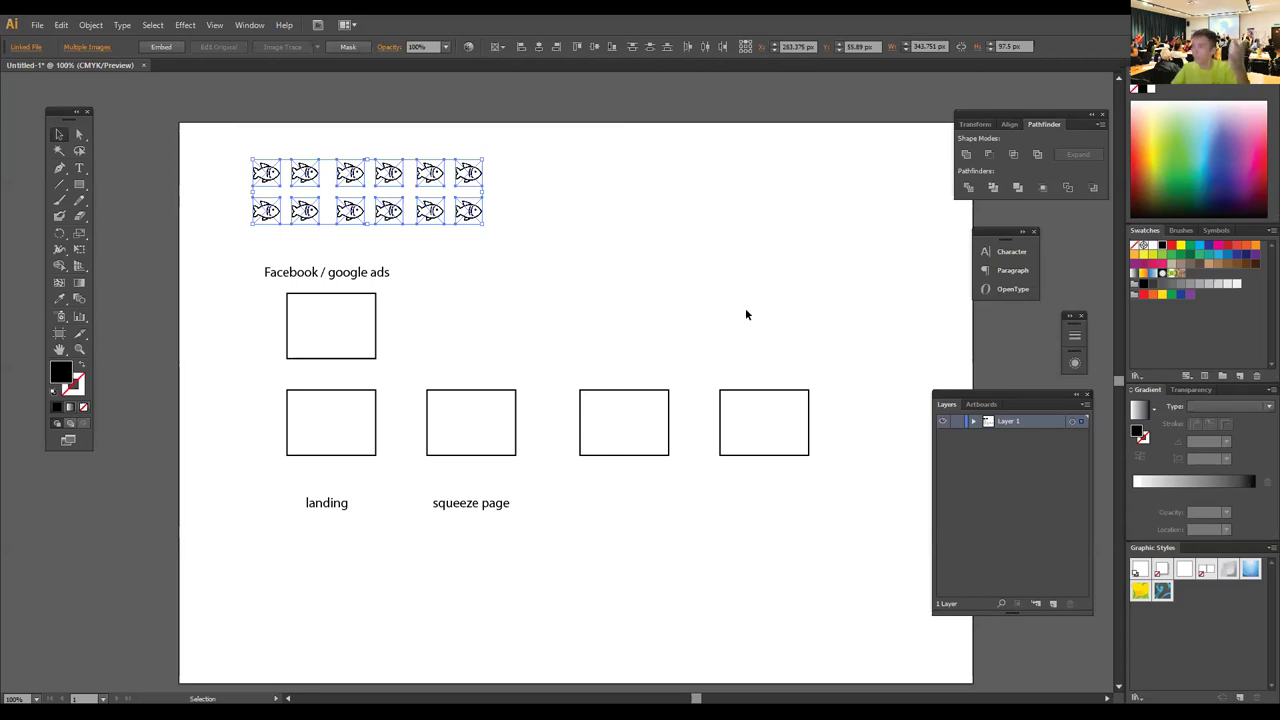
click(671, 250)
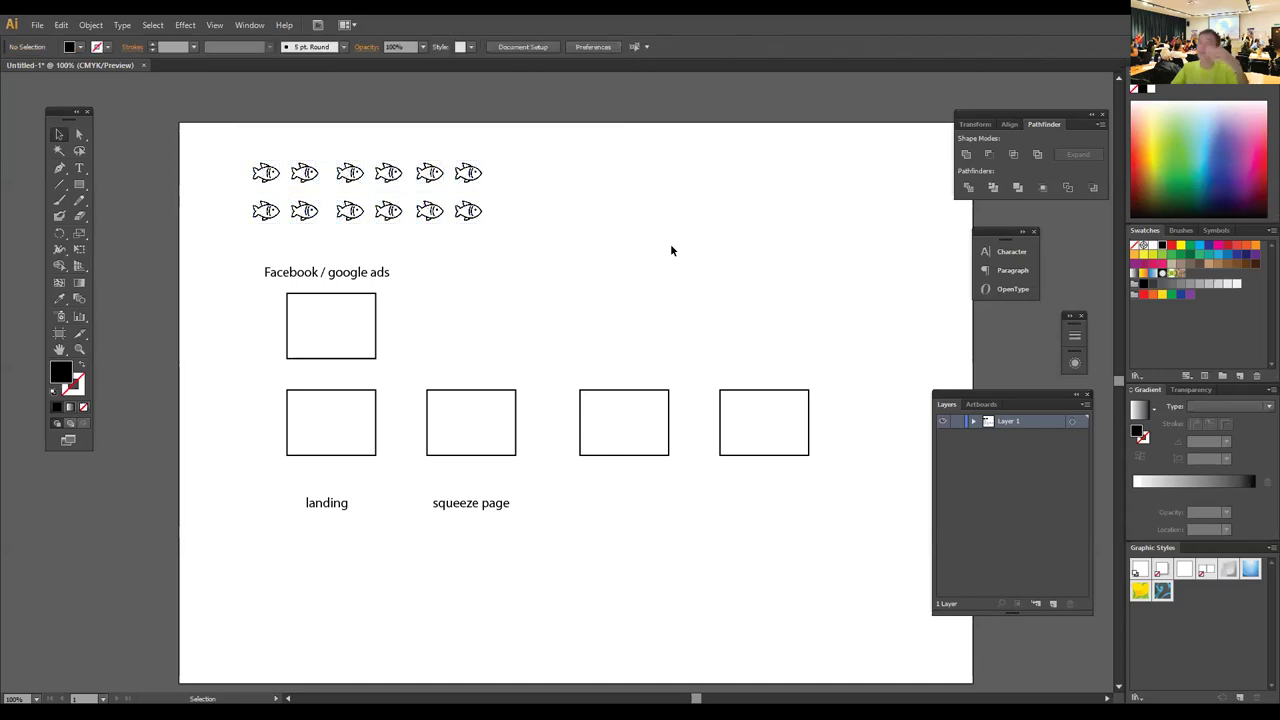
click(381, 277)
click(457, 329)
- Add the text "advertisement" and place it inside the box below the "Facebook / google ads" label
key(t)
drag(456, 295, 579, 349)
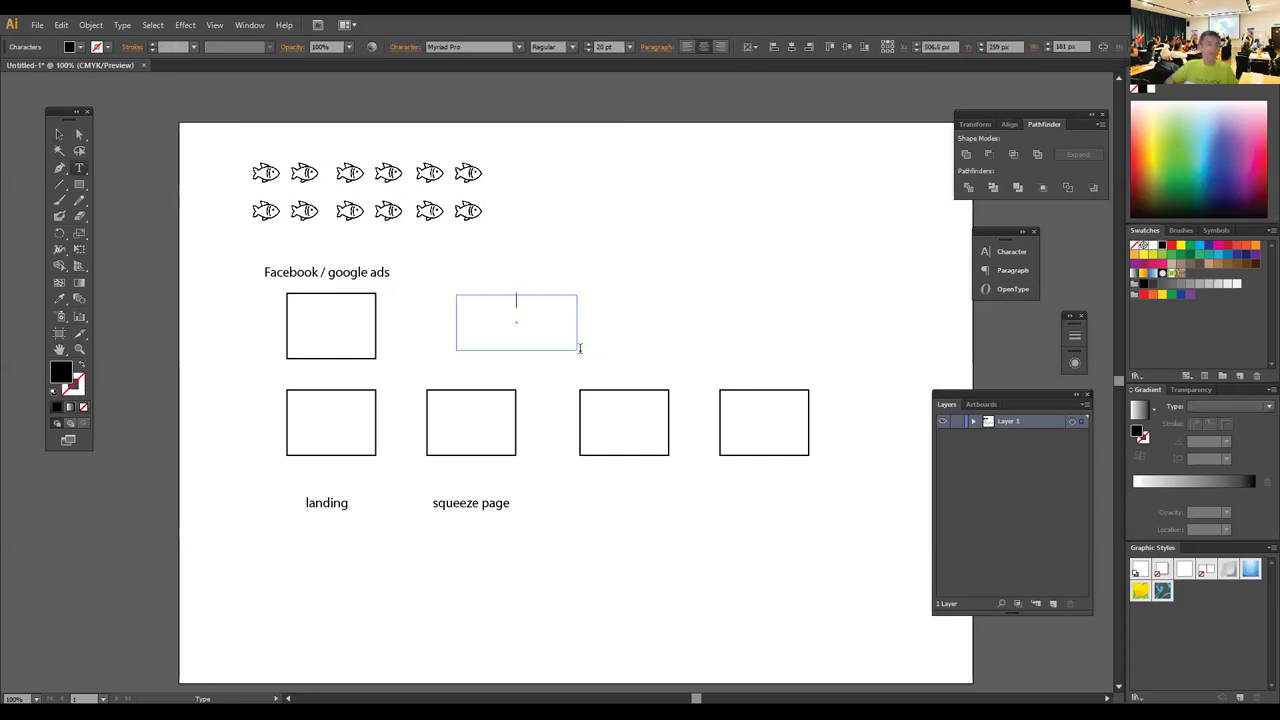
text(advertisement)
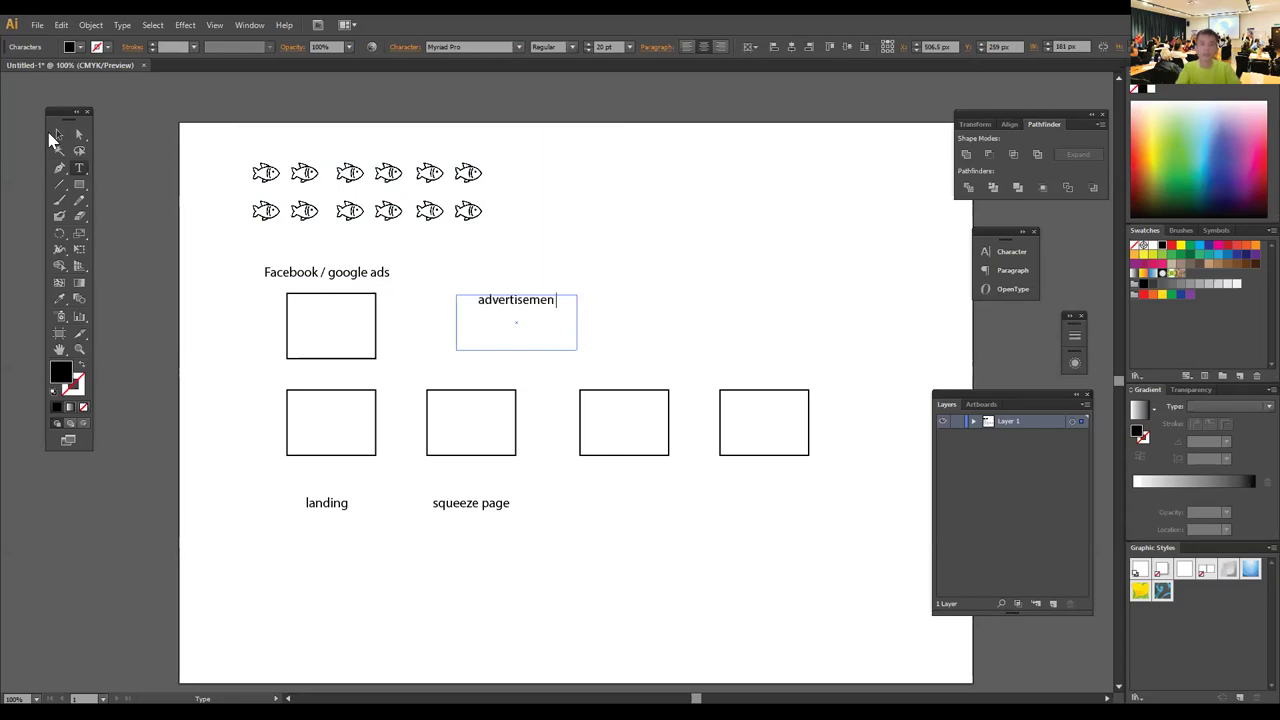
click(57, 135)
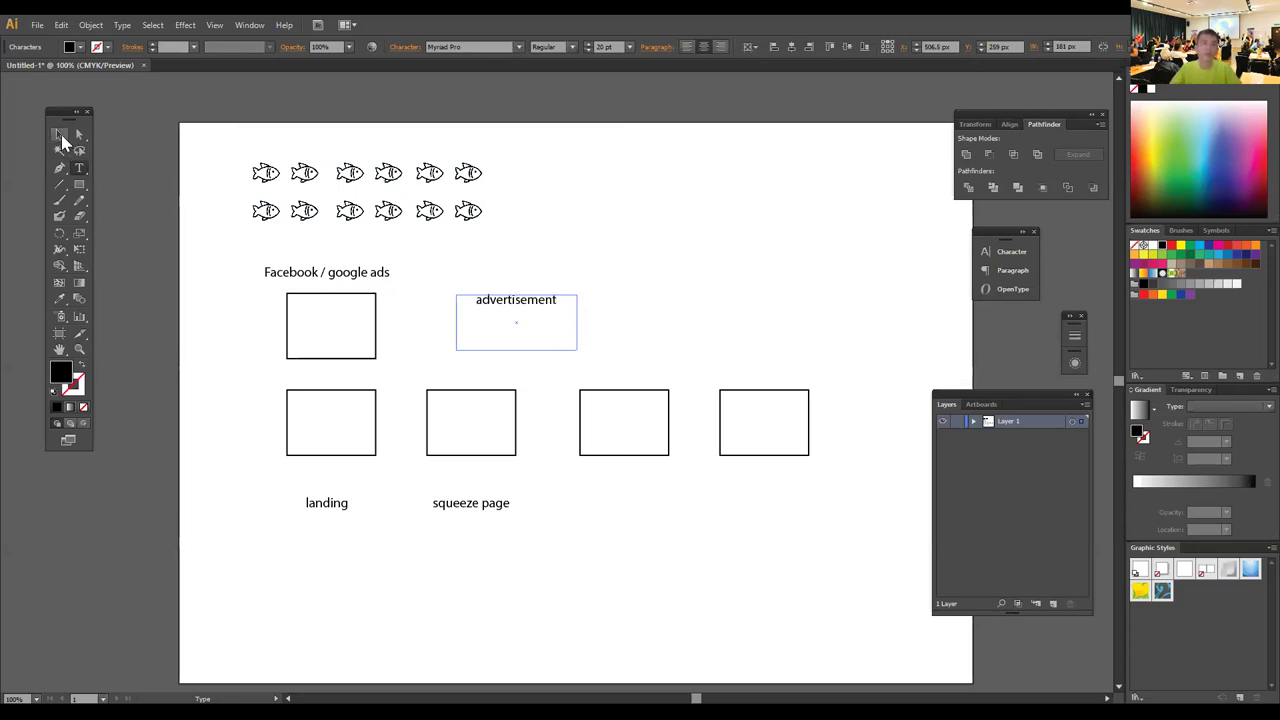
click(488, 280)
drag(505, 308, 338, 324)
click(563, 323)
scroll(486, 314, left, 1)
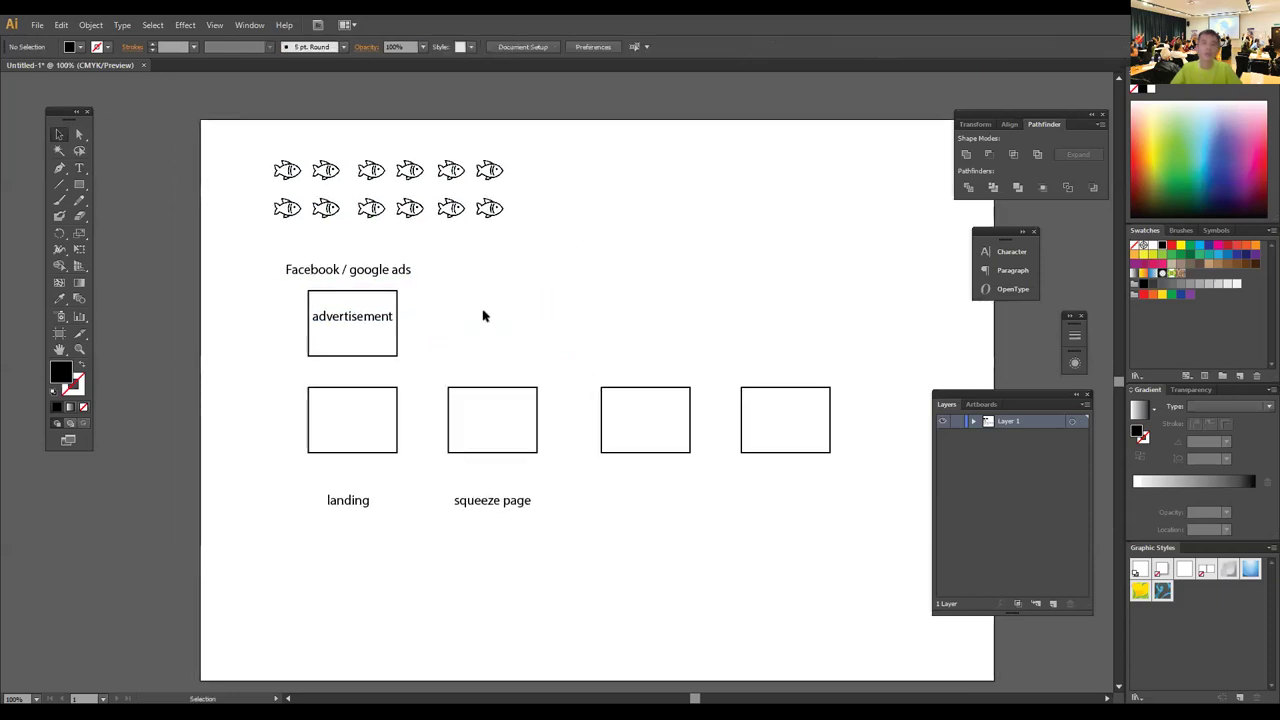
click(370, 280)
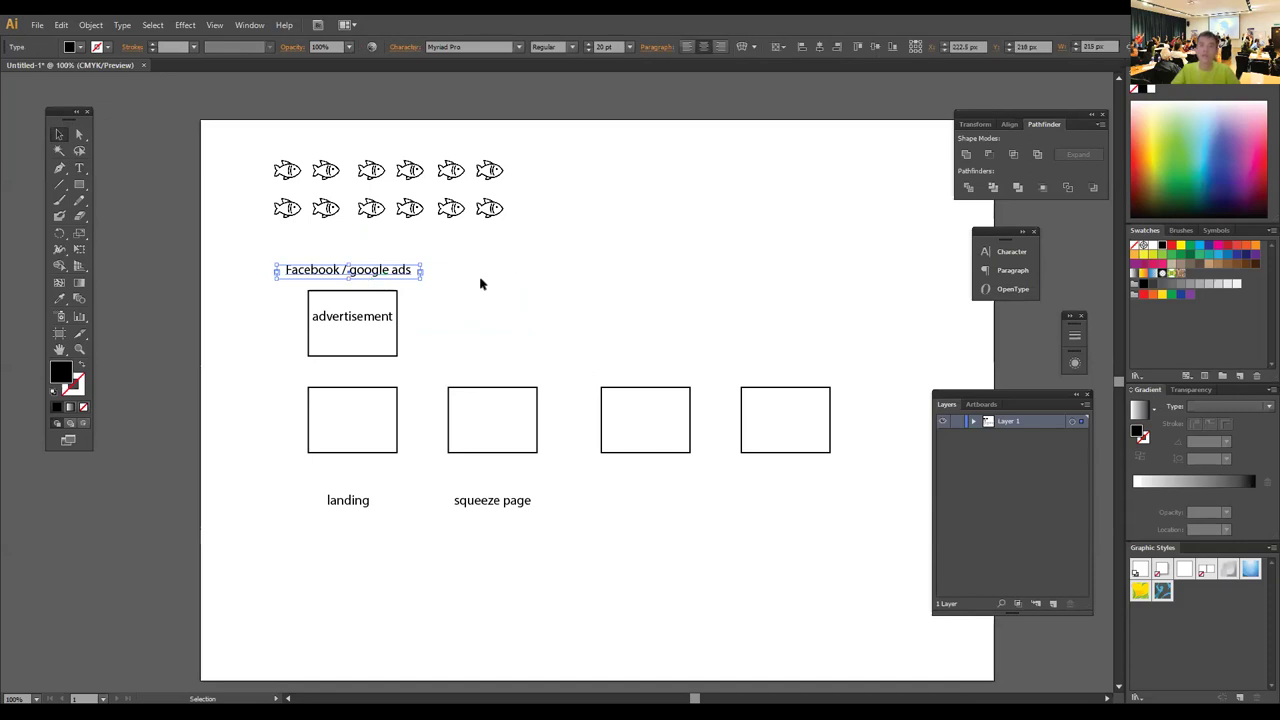
drag(238, 142, 510, 226)
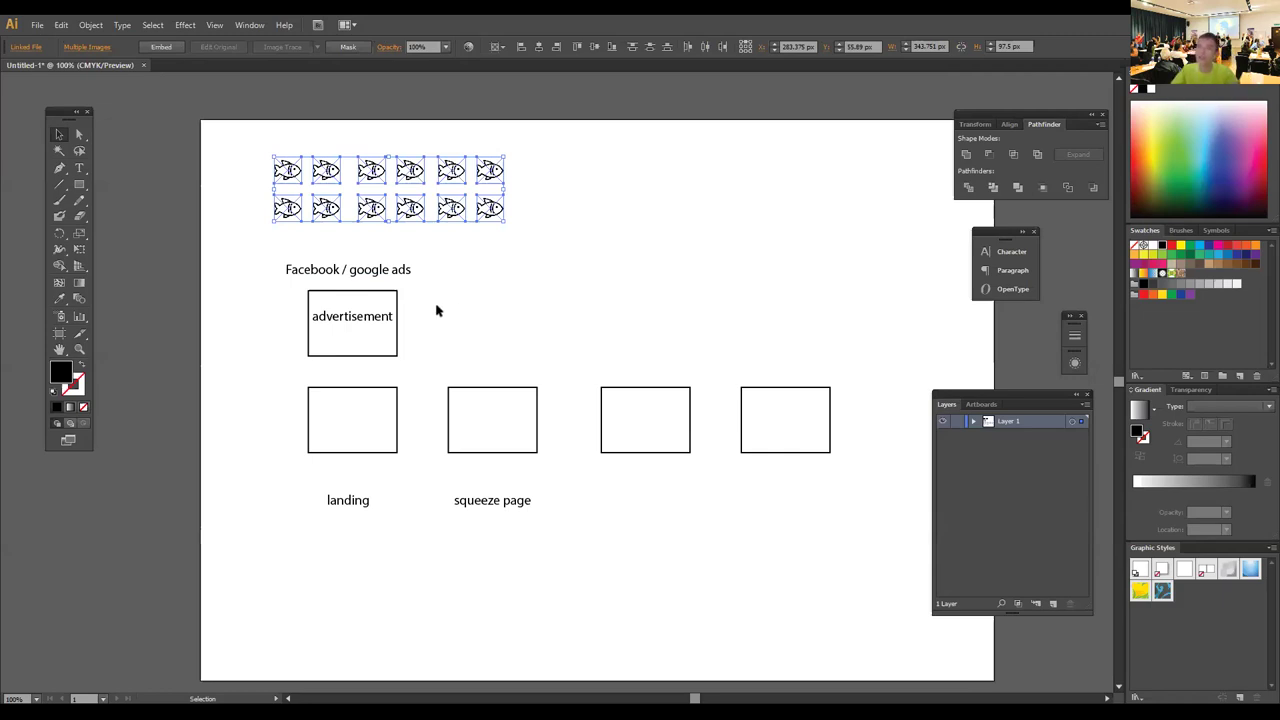
- Duplicate the "Facebook / google ads" label, change the copy to "copy writing / image" and place it just above the original
drag(440, 281, 560, 251)
triple_click(555, 249)
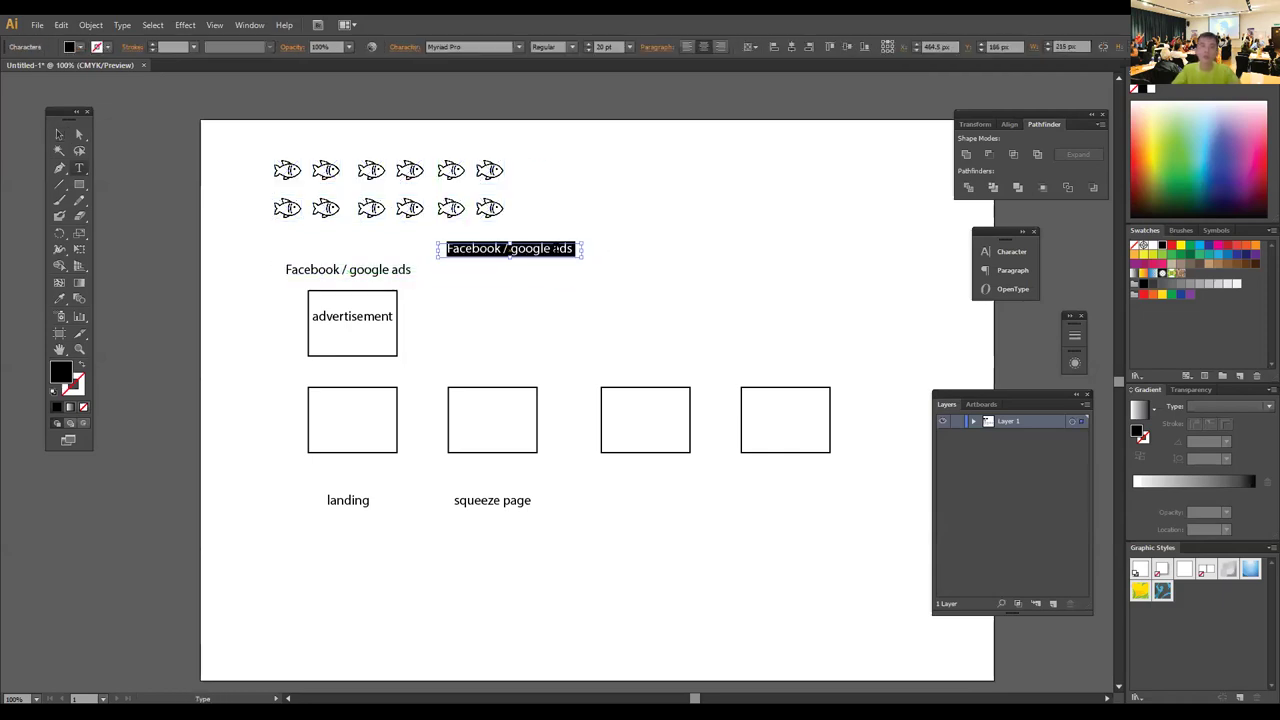
text(copy writing / image)
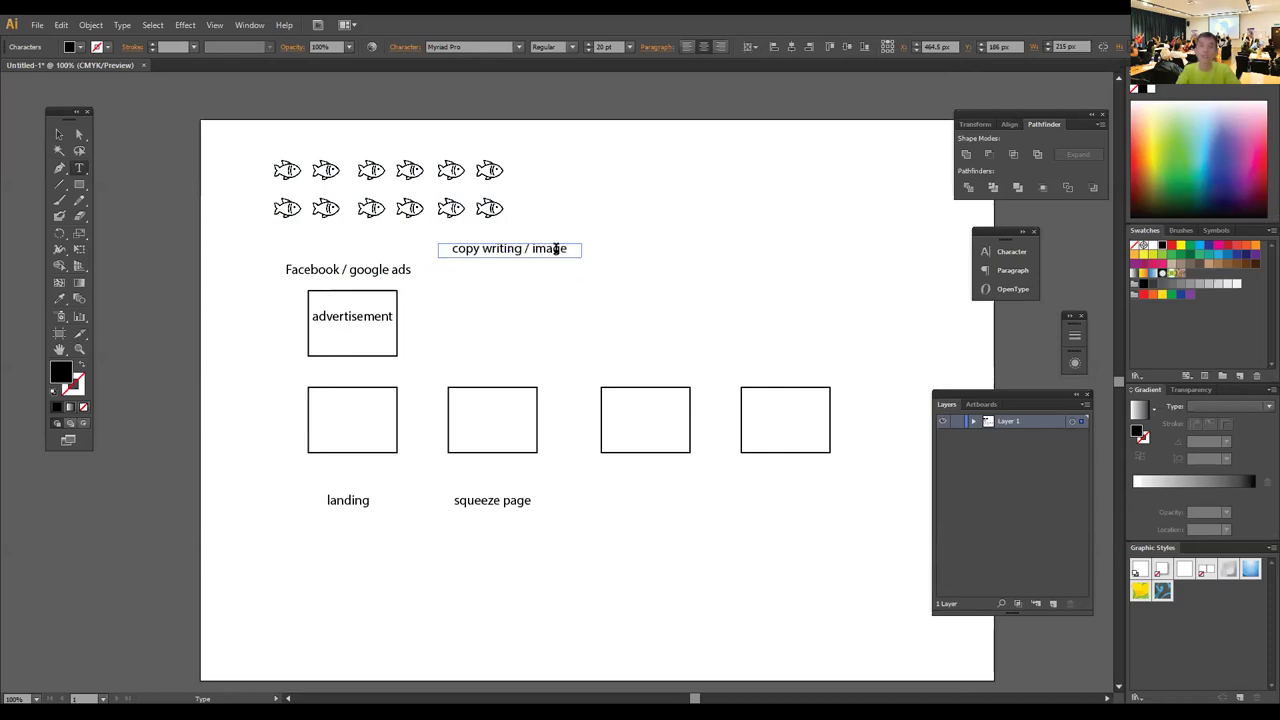
click(76, 132)
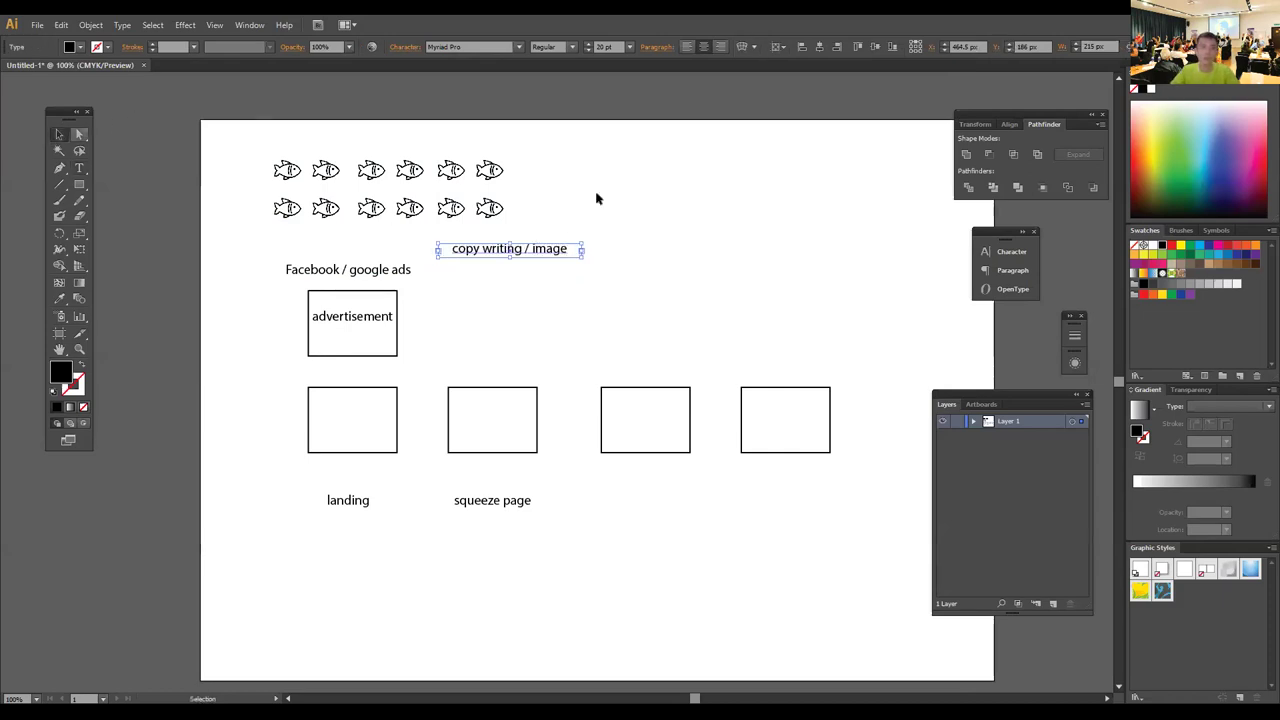
drag(531, 249, 382, 253)
click(460, 283)
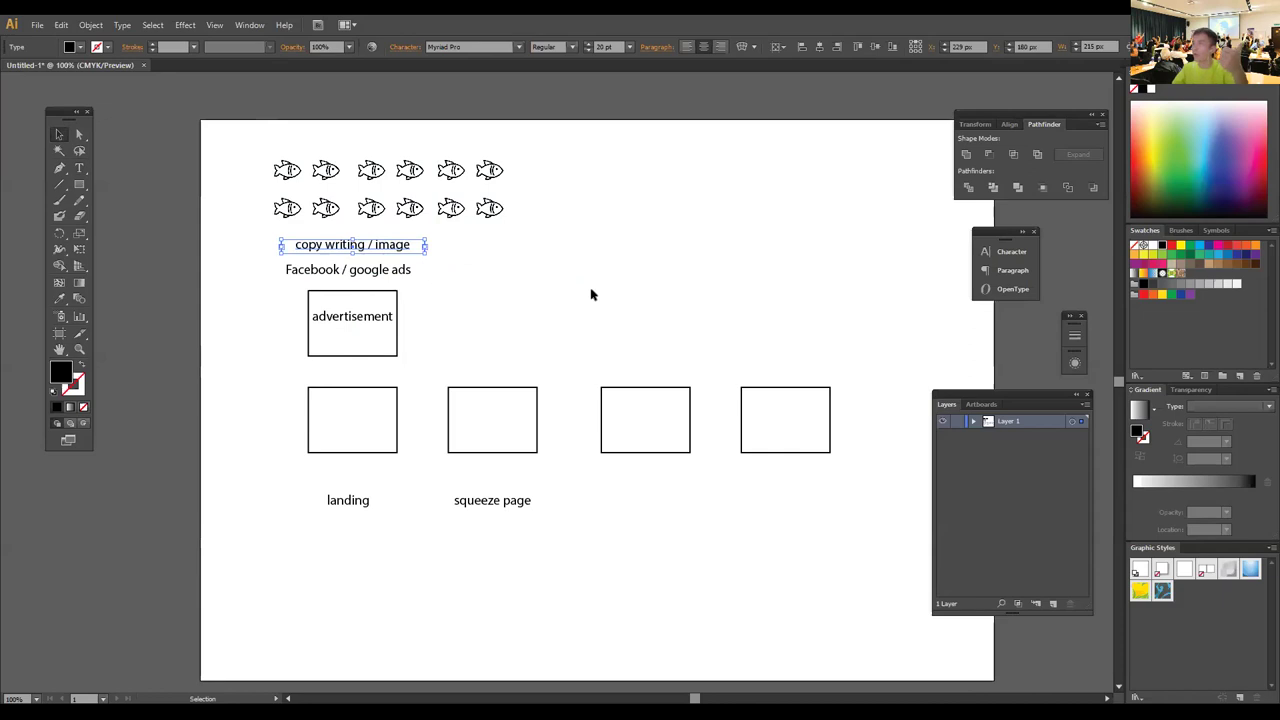
- Extend the upper label to "copy writing / image / video" and widen its text frame to fit on one line
double_click(406, 249)
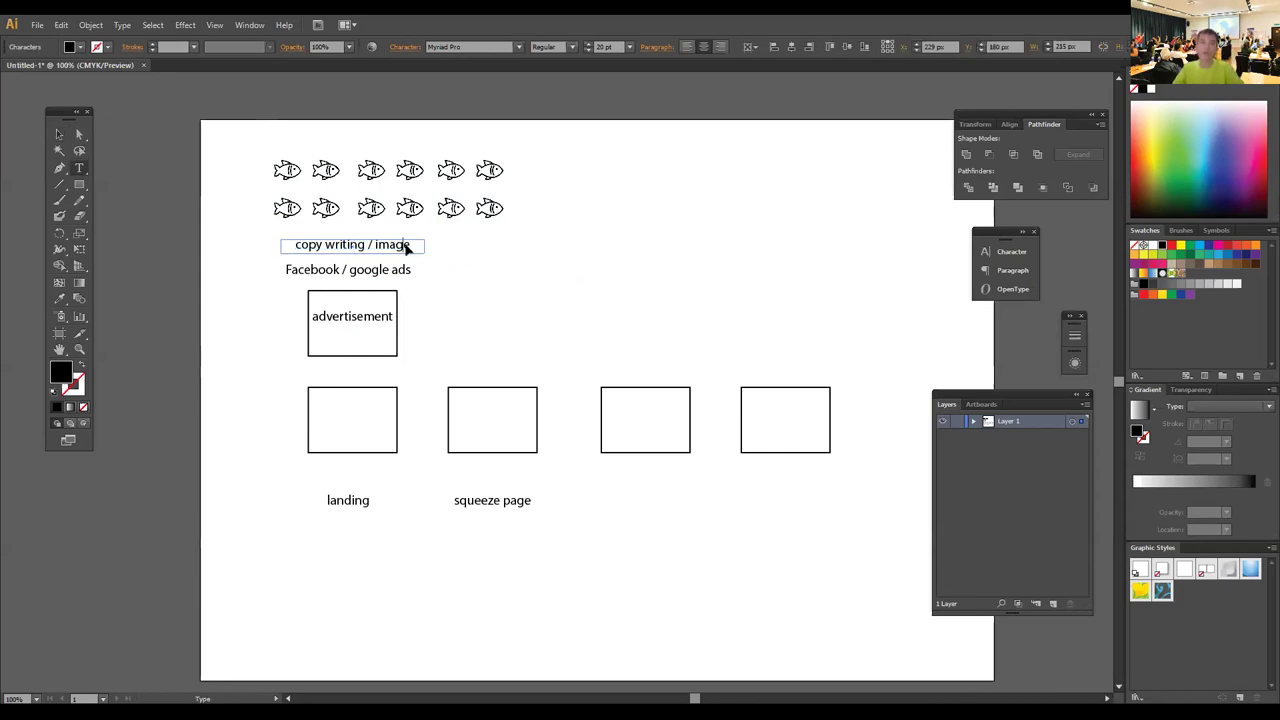
text(/)
key(BackSpace)
text(/)
key(BackSpace)
text(/)
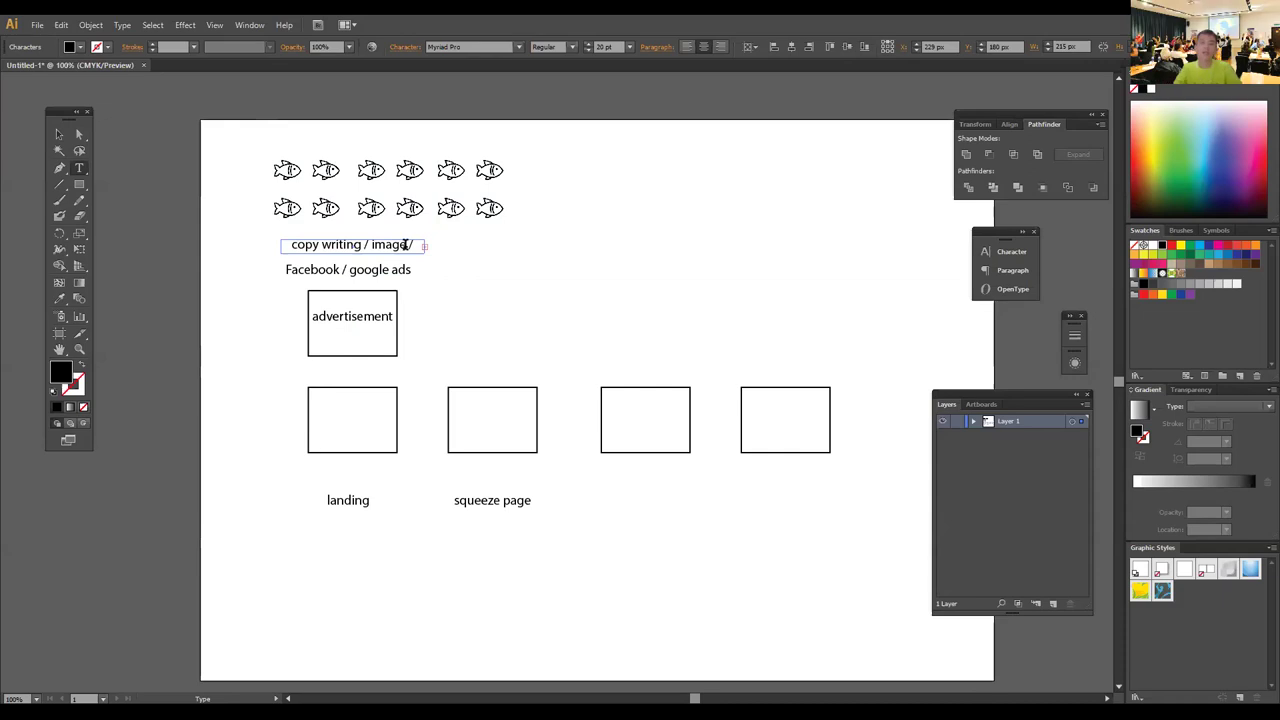
click(59, 134)
drag(473, 246, 478, 246)
click(488, 277)
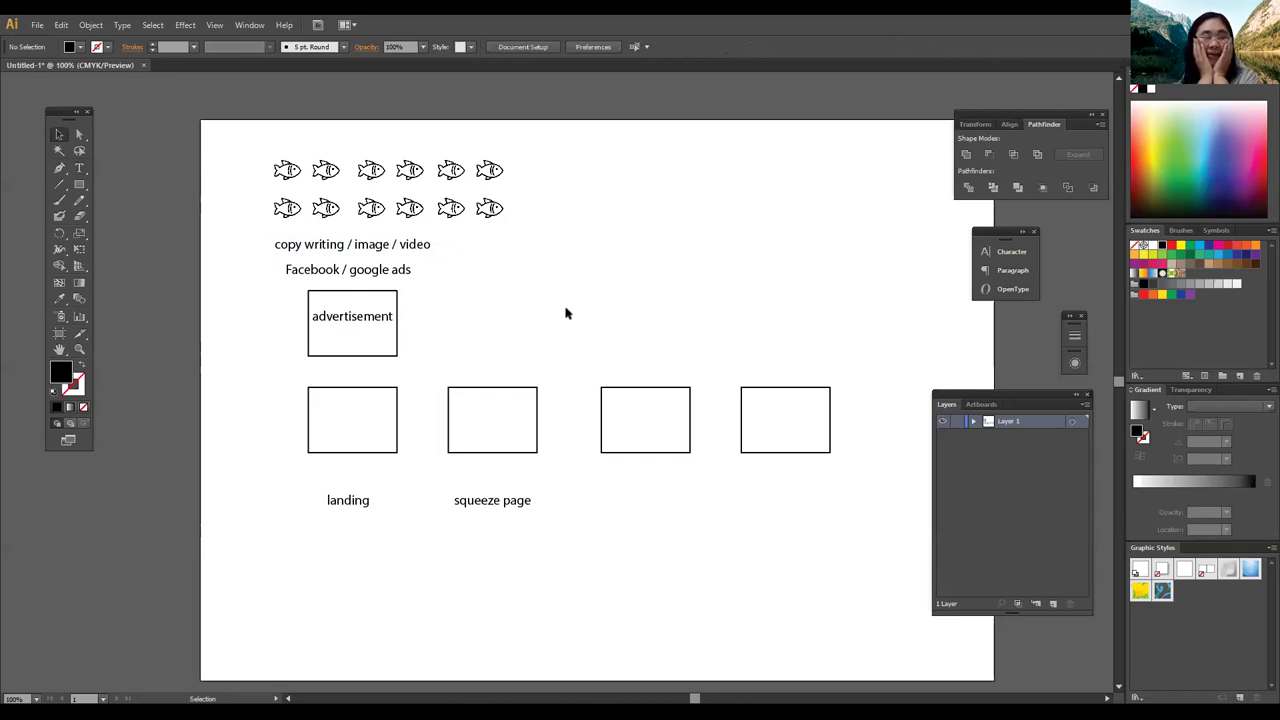
click(427, 250)
click(522, 281)
click(428, 251)
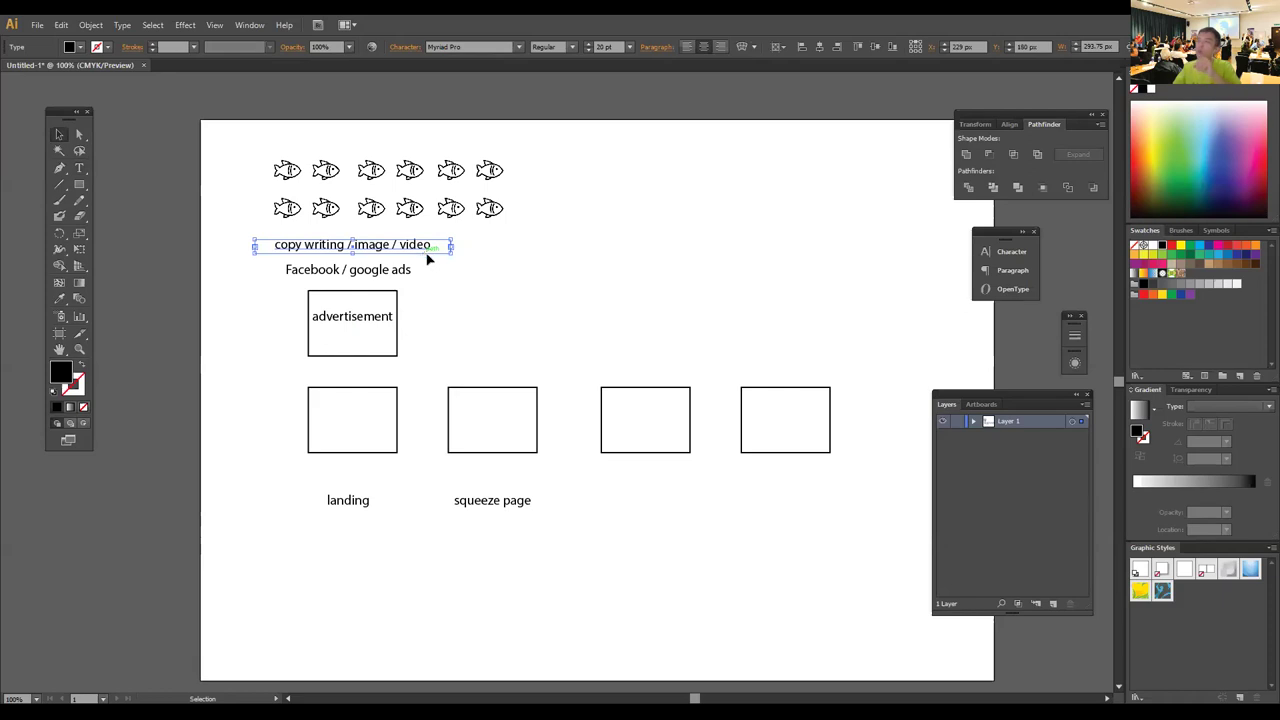
click(427, 260)
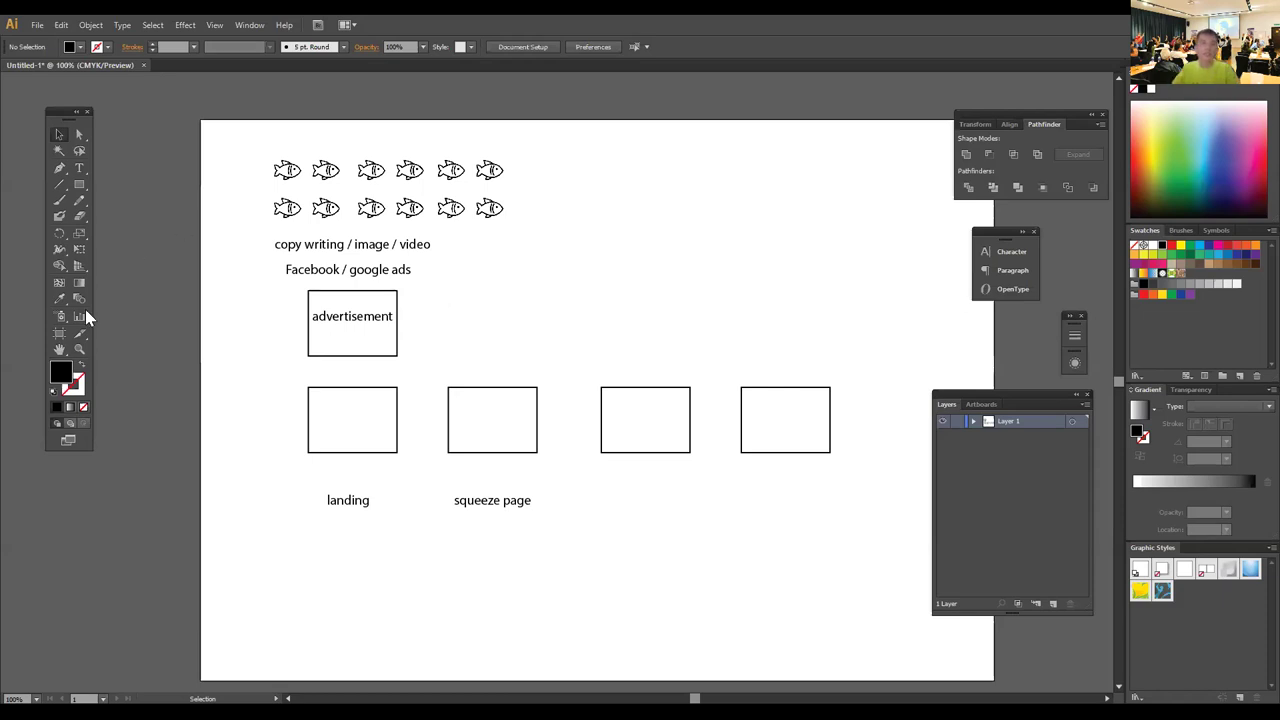
- Set the default fill to none with nothing selected
click(83, 407)
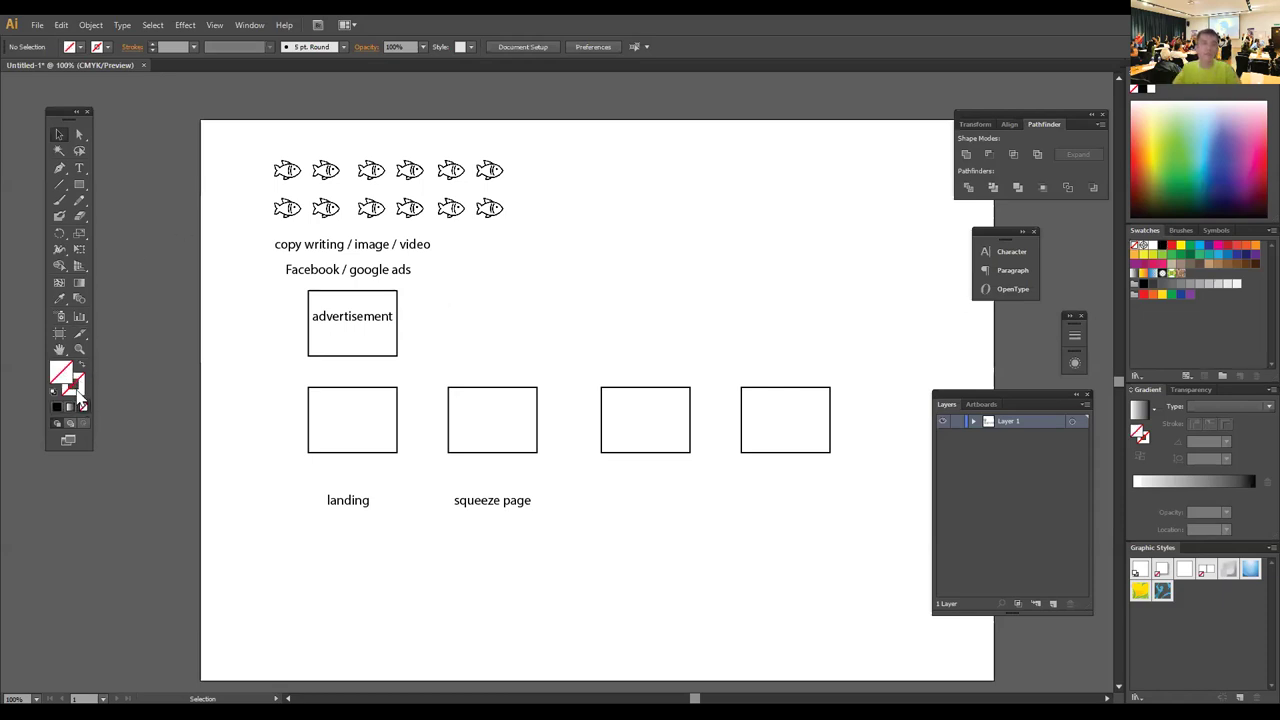
key(p)
click(652, 133)
click(685, 318)
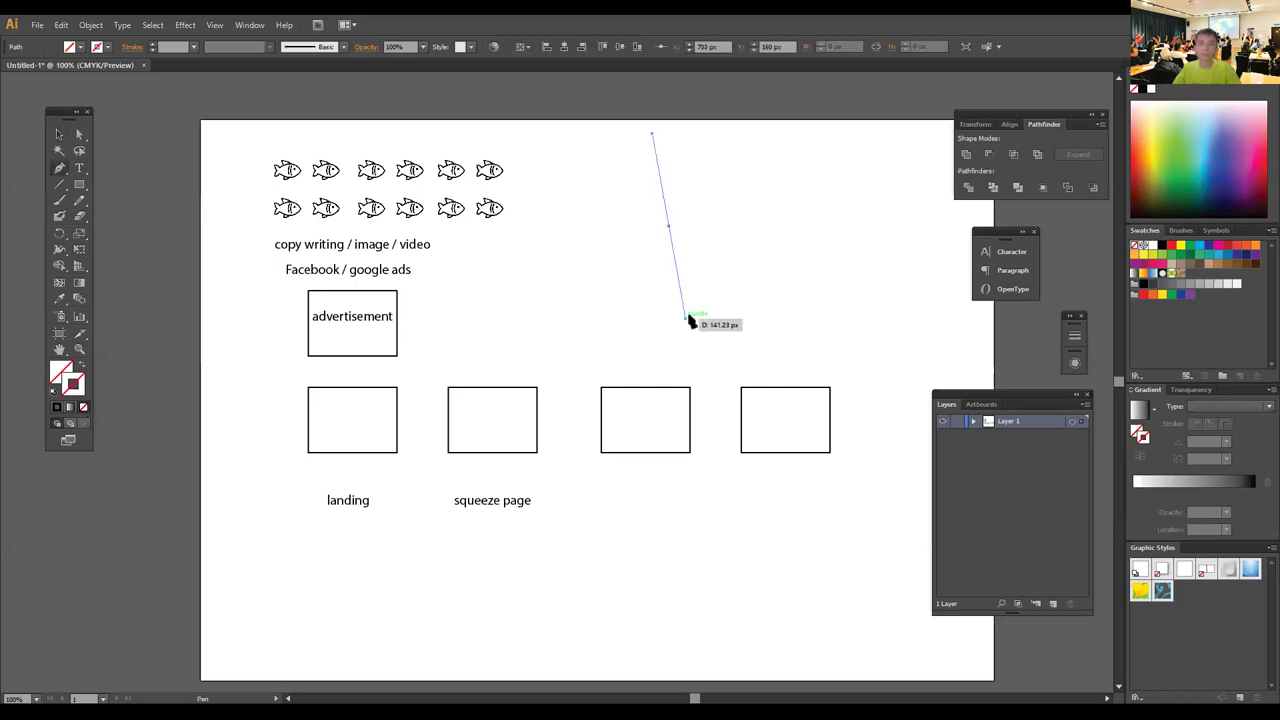
key(ctrl+z)
key(ctrl+shift+z)
key(ctrl+z)
key(v)
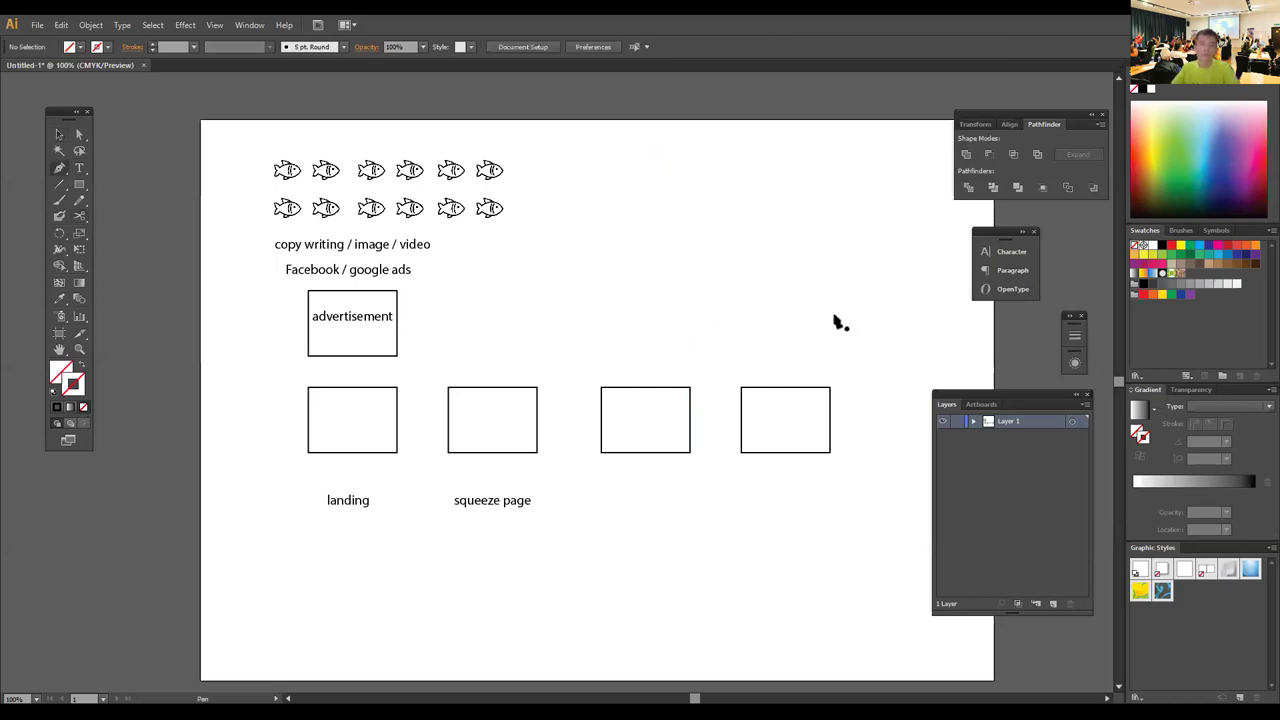
- Draw a vertical straight line about 88 px long with a red stroke in the empty area above the boxes
click(1172, 245)
click(772, 200)
click(773, 258)
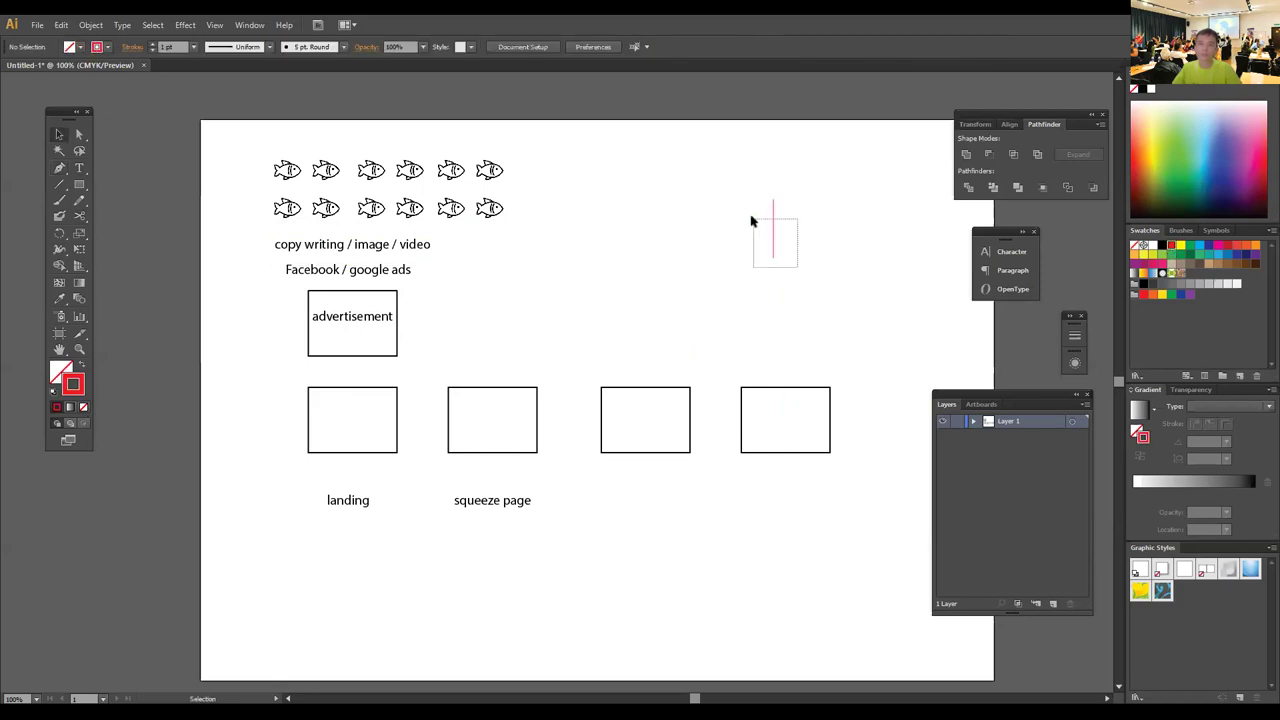
key(v)
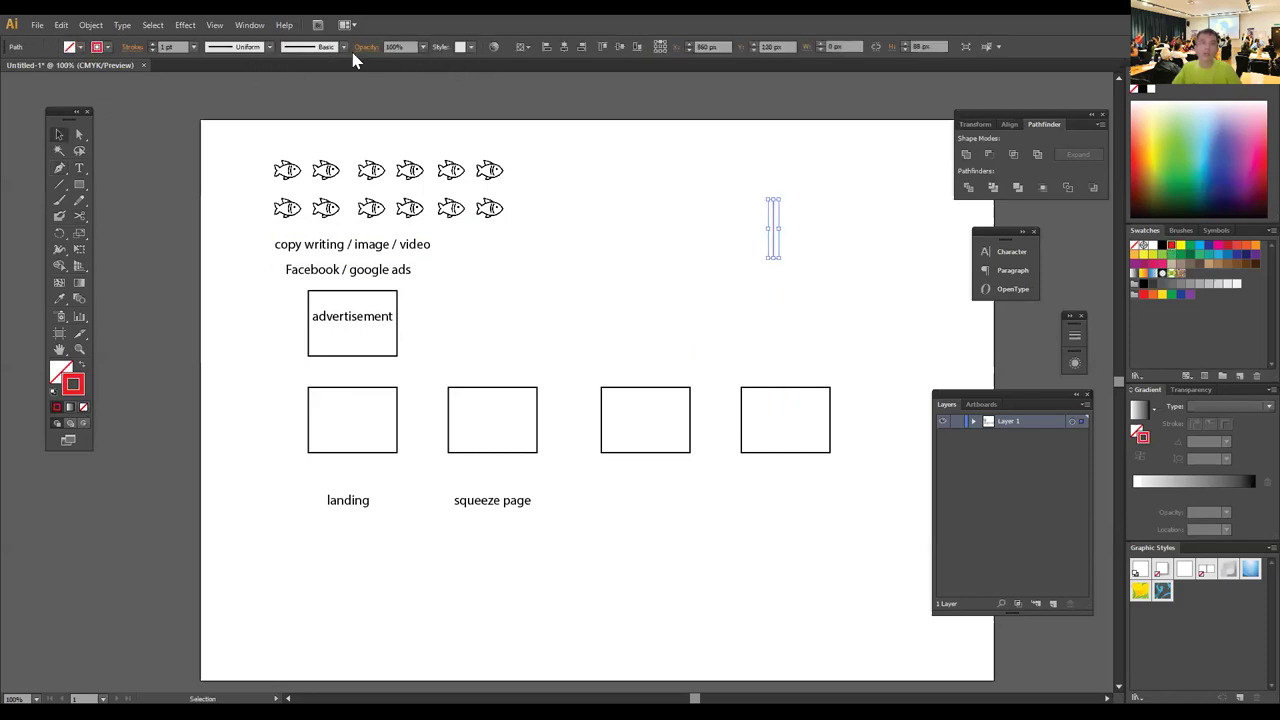
- Set the red line's stroke weight to 3 pt
click(166, 47)
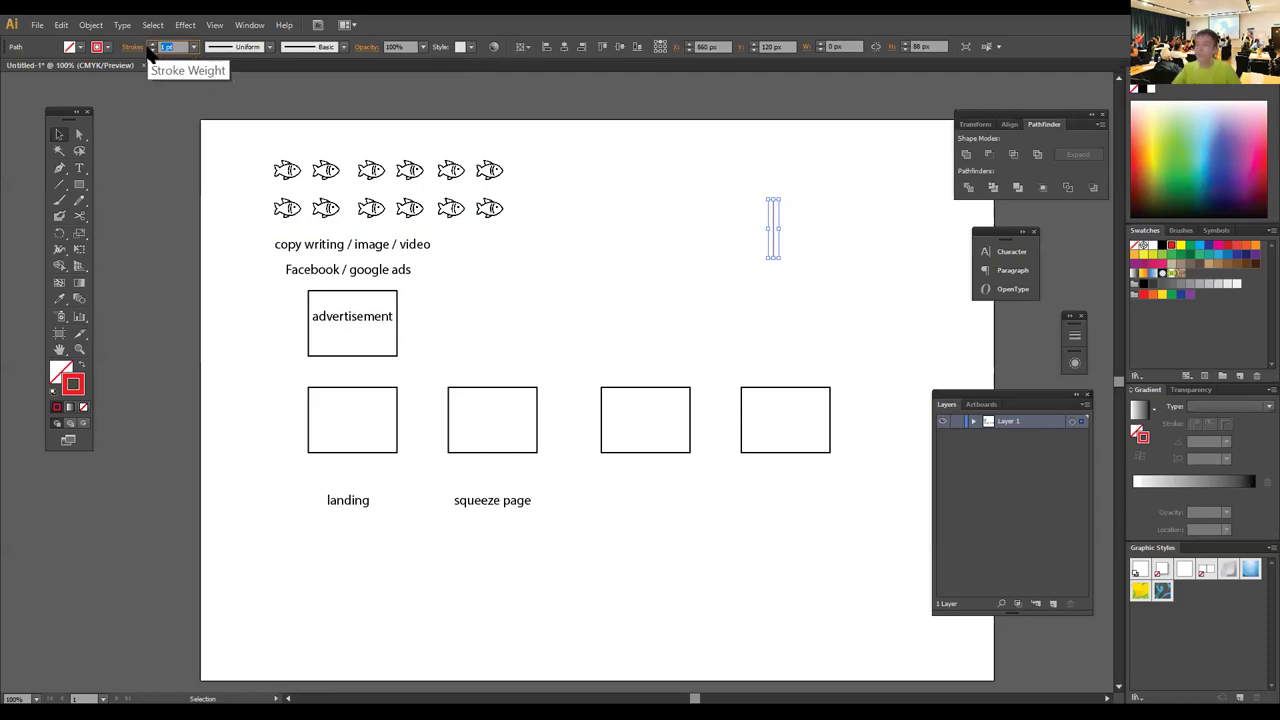
click(166, 47)
click(794, 289)
drag(794, 289, 620, 197)
click(153, 50)
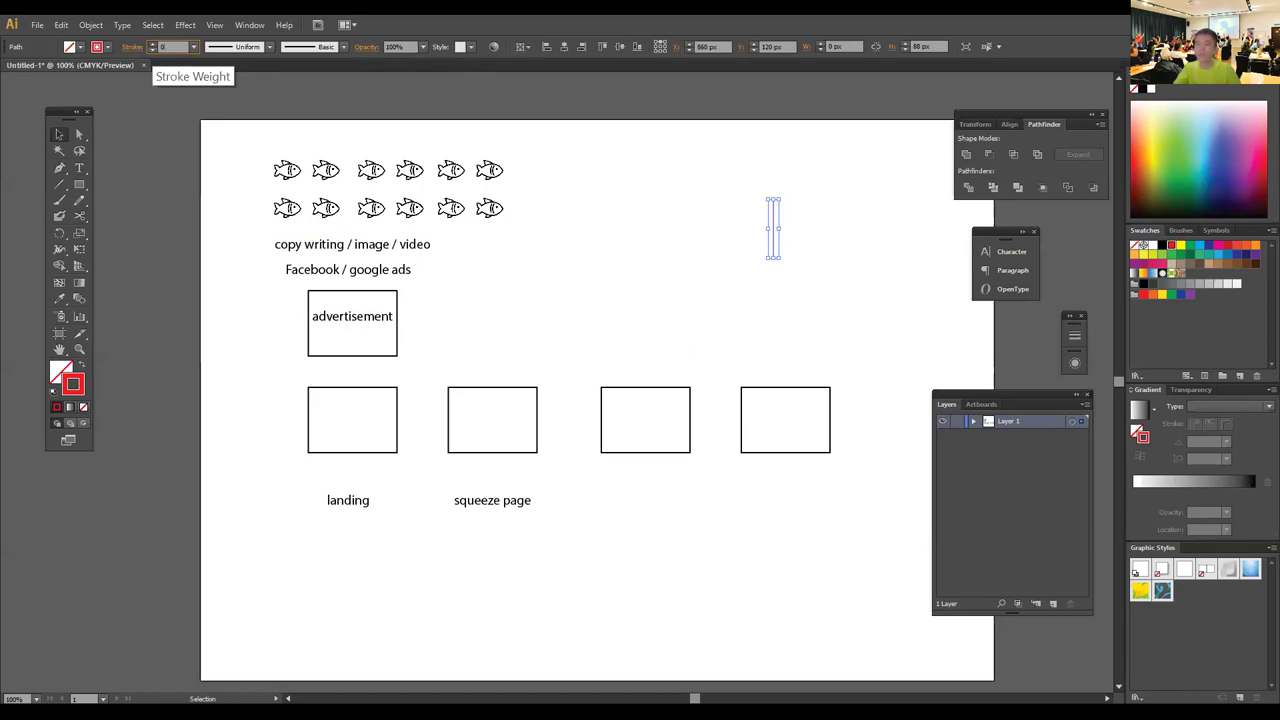
click(153, 44)
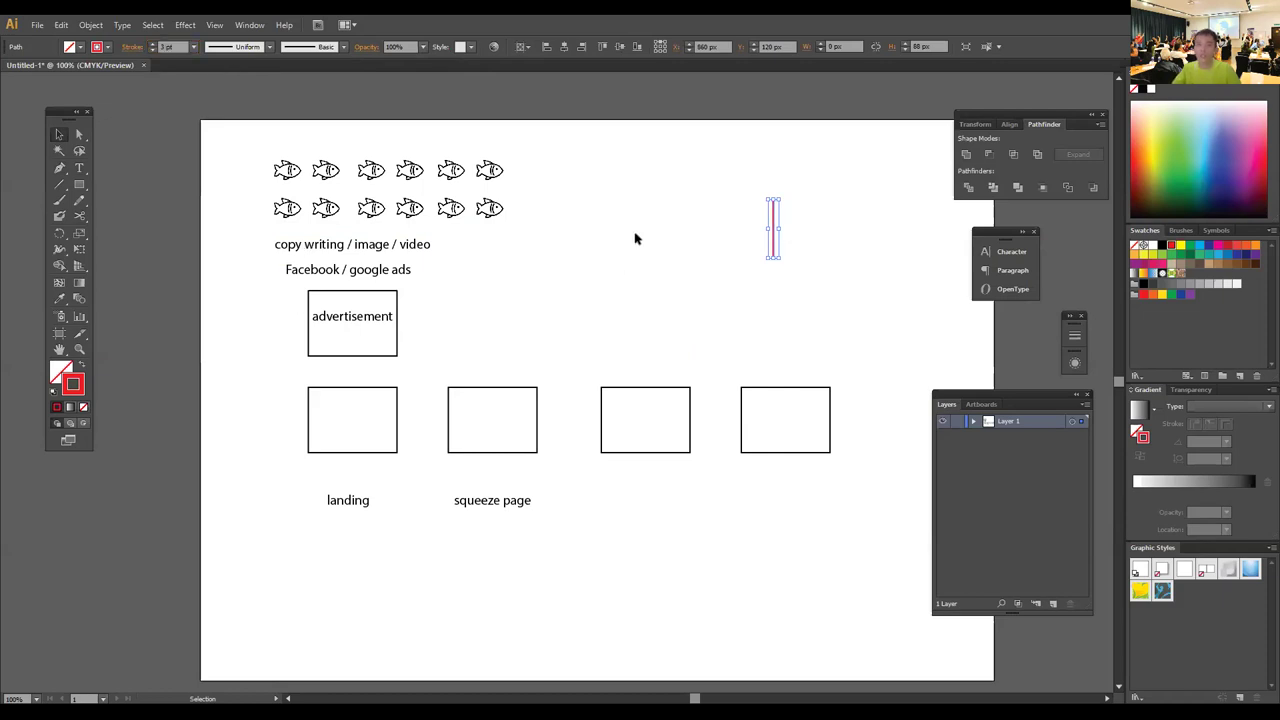
click(636, 237)
click(736, 232)
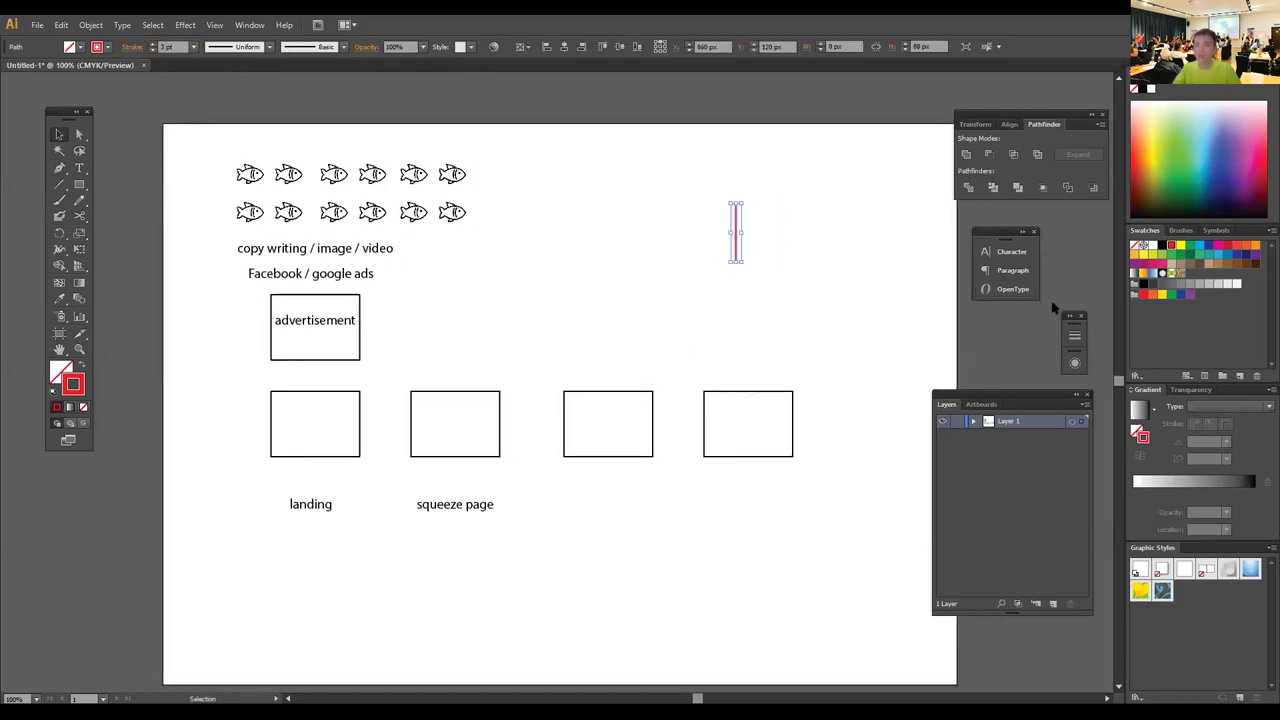
- Add the Arrow 7 arrowhead to the start of the red line
click(1073, 333)
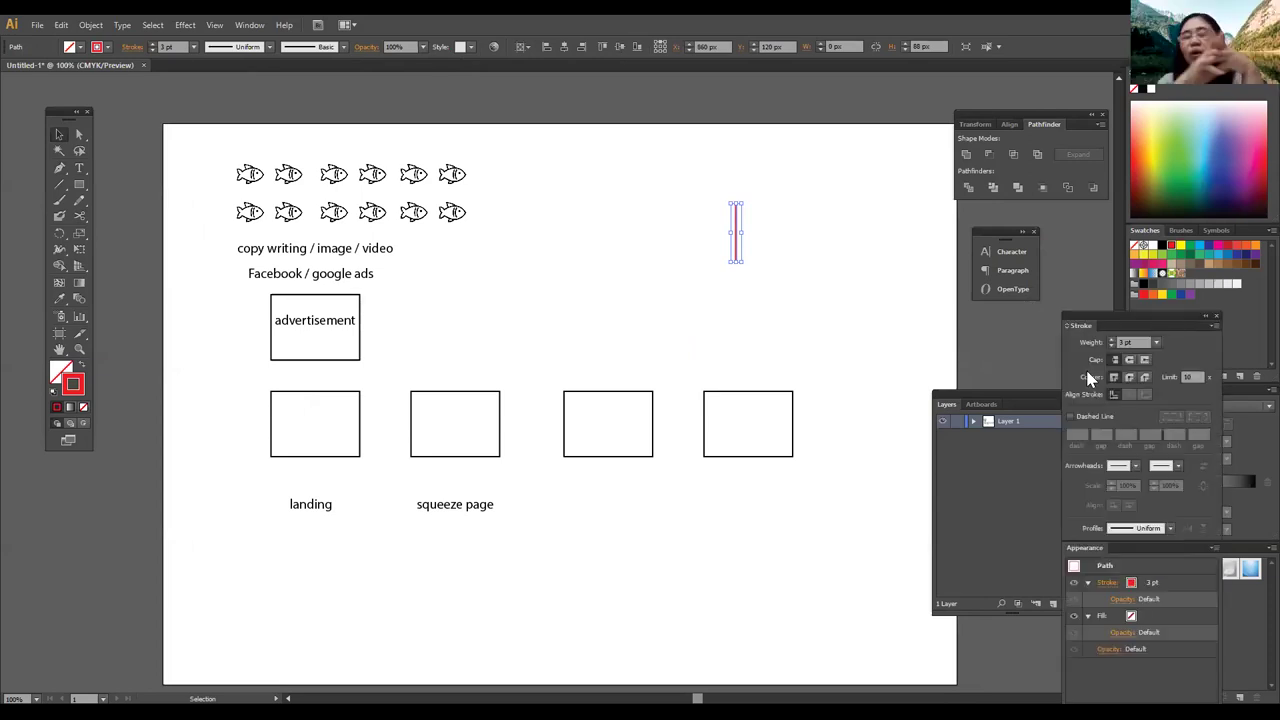
click(1133, 473)
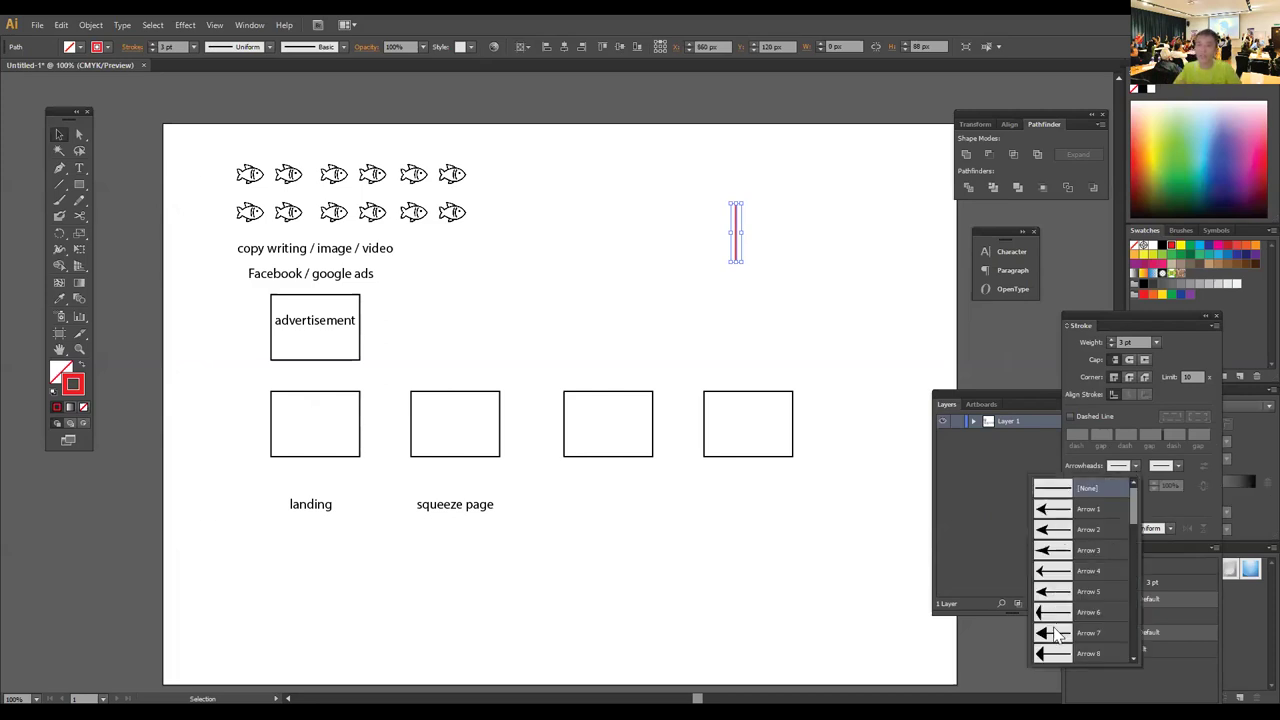
click(1059, 636)
click(817, 272)
- Place two downward-pointing copies of the red arrow, one leading into the advertisement box and one into the box below it
drag(734, 232, 580, 350)
click(820, 300)
drag(626, 266, 451, 375)
click(503, 317)
scroll(466, 291, left, 2)
click(537, 363)
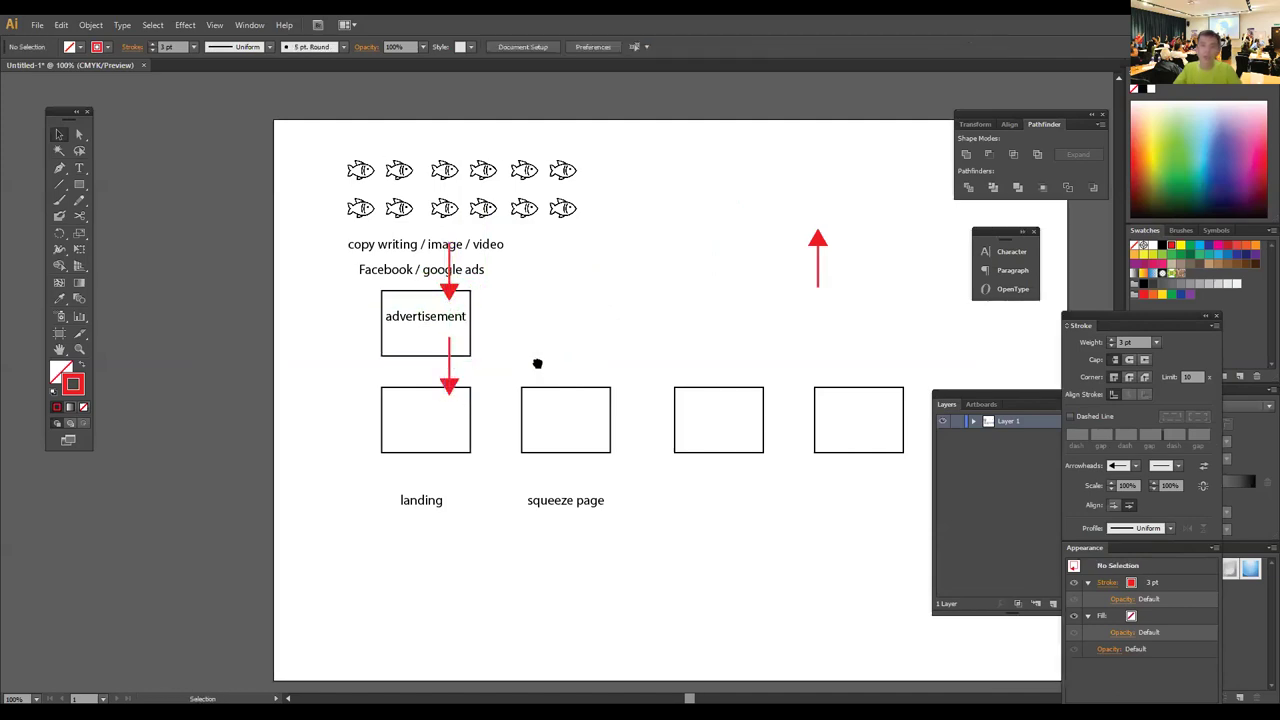
- Move the "landing" text into the box below the advertisement box and centre it horizontally
scroll(537, 363, left, 1)
drag(460, 491, 460, 414)
click(460, 486)
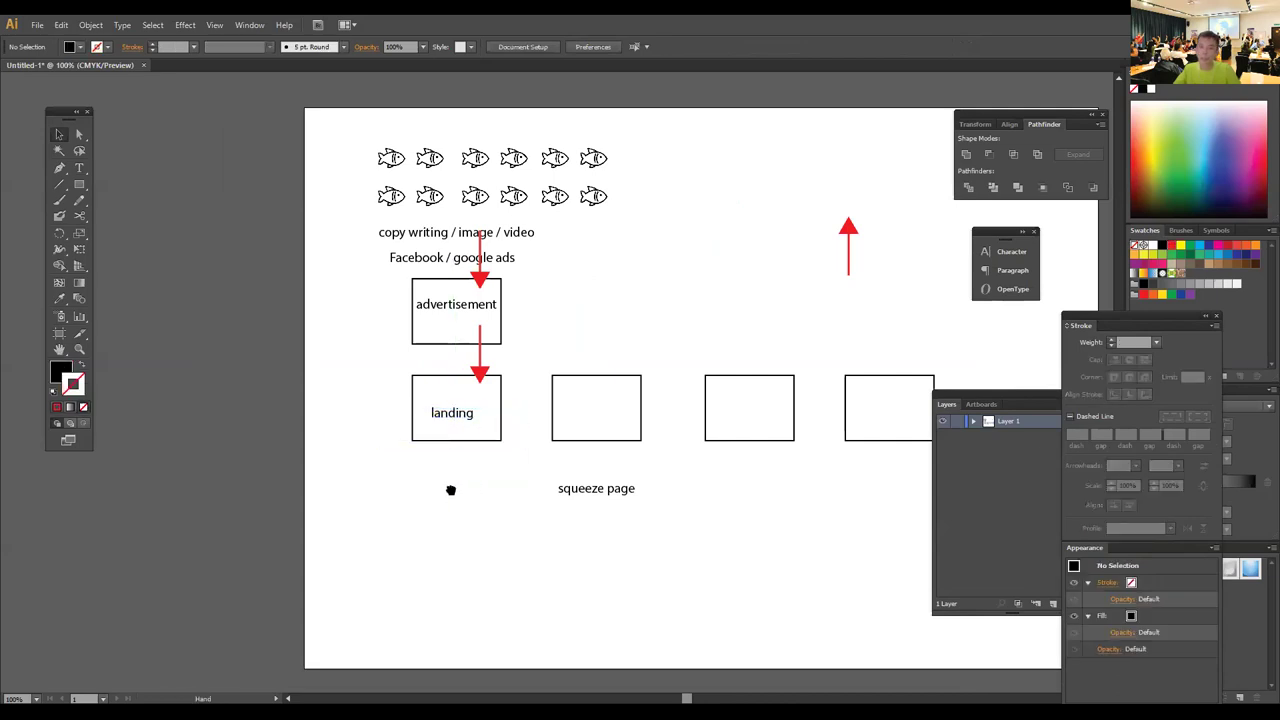
scroll(451, 494, left, 1)
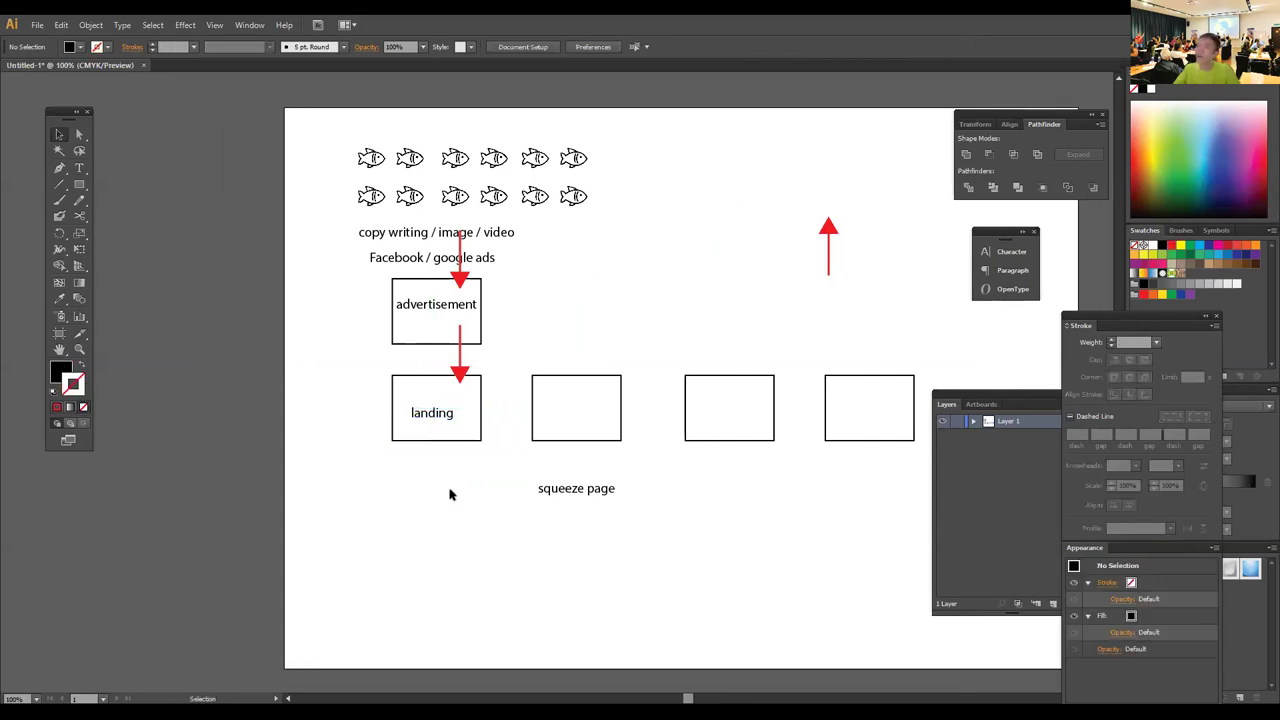
drag(437, 417, 446, 418)
click(437, 477)
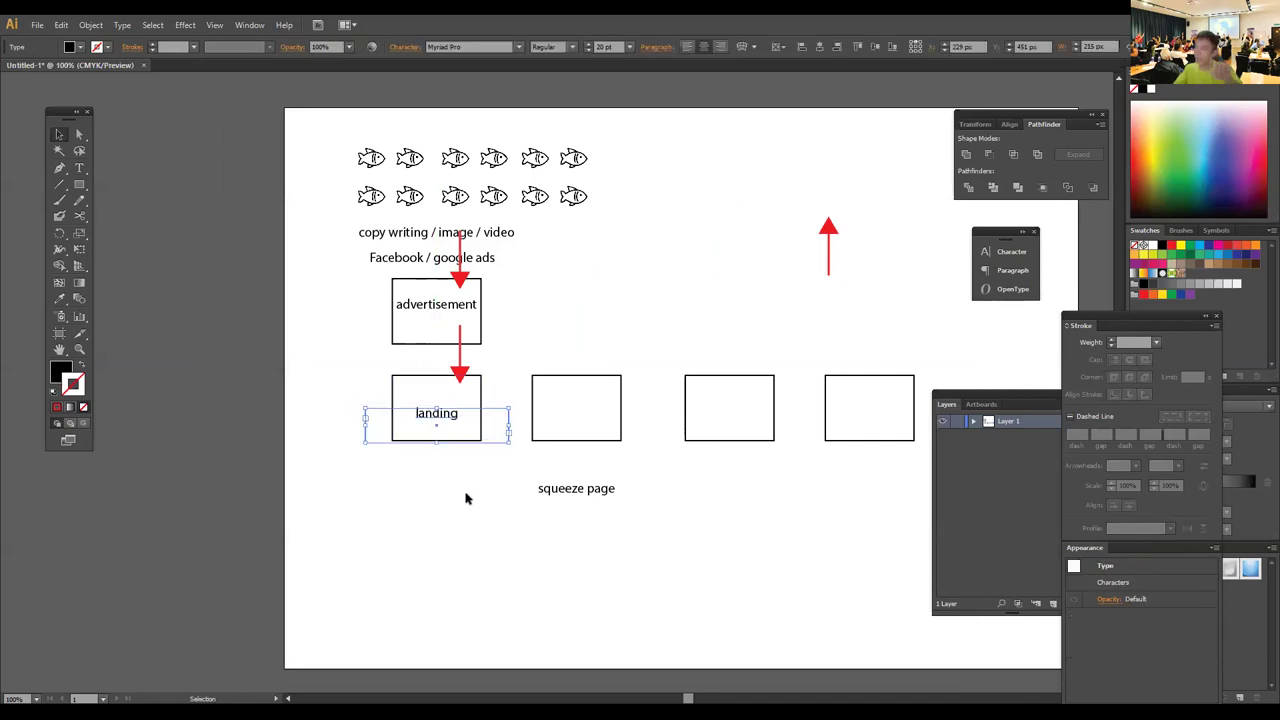
click(465, 498)
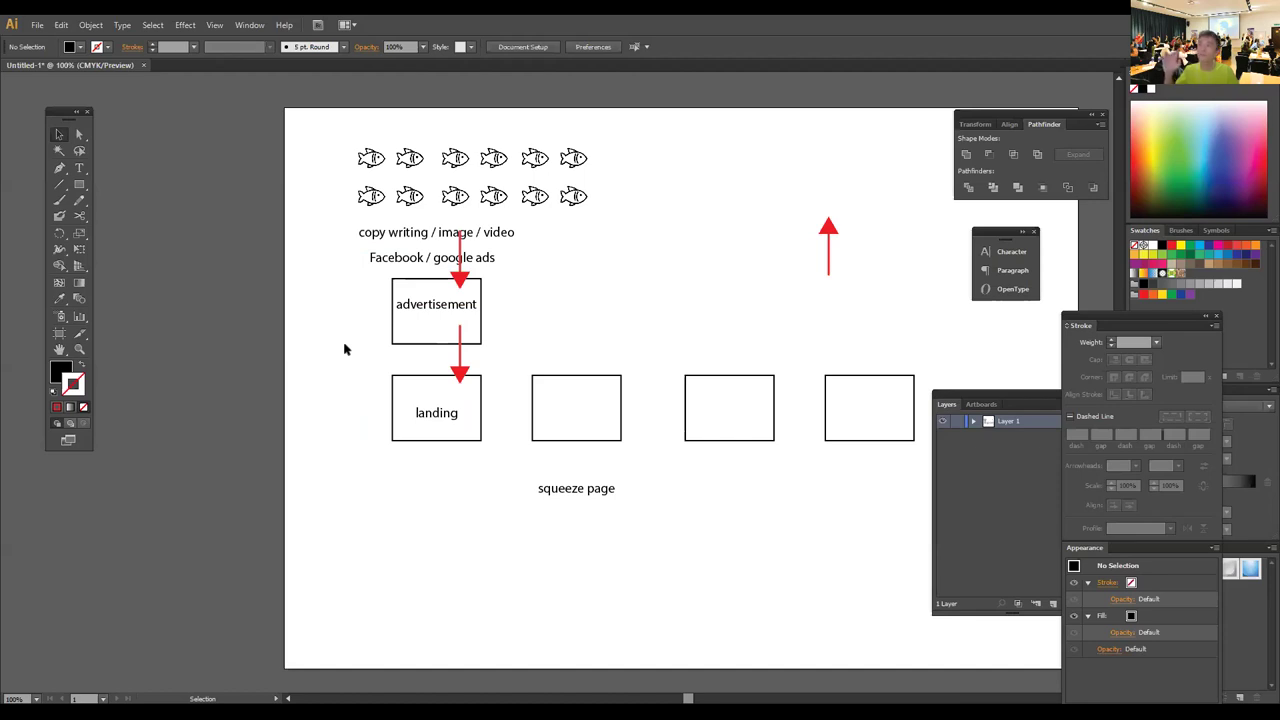
- Raise the "landing" text slightly within its box
click(457, 418)
drag(457, 418, 457, 412)
click(445, 476)
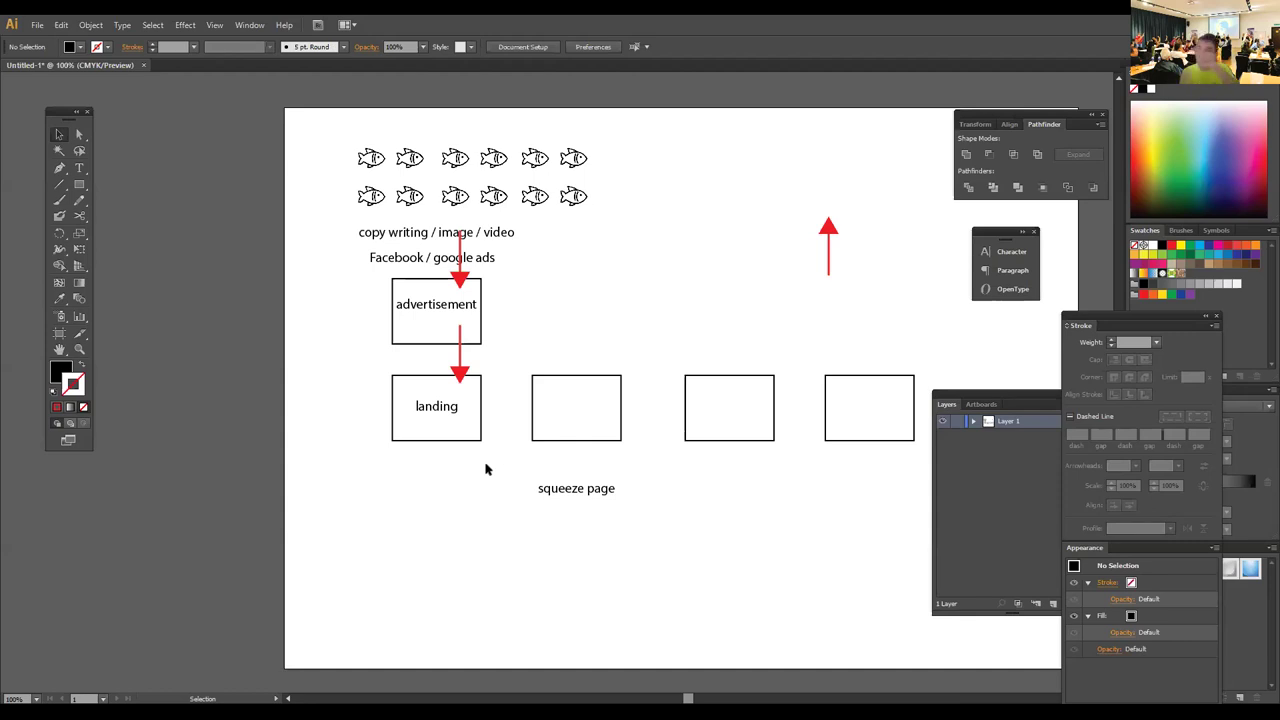
key(space)
drag(466, 490, 365, 409)
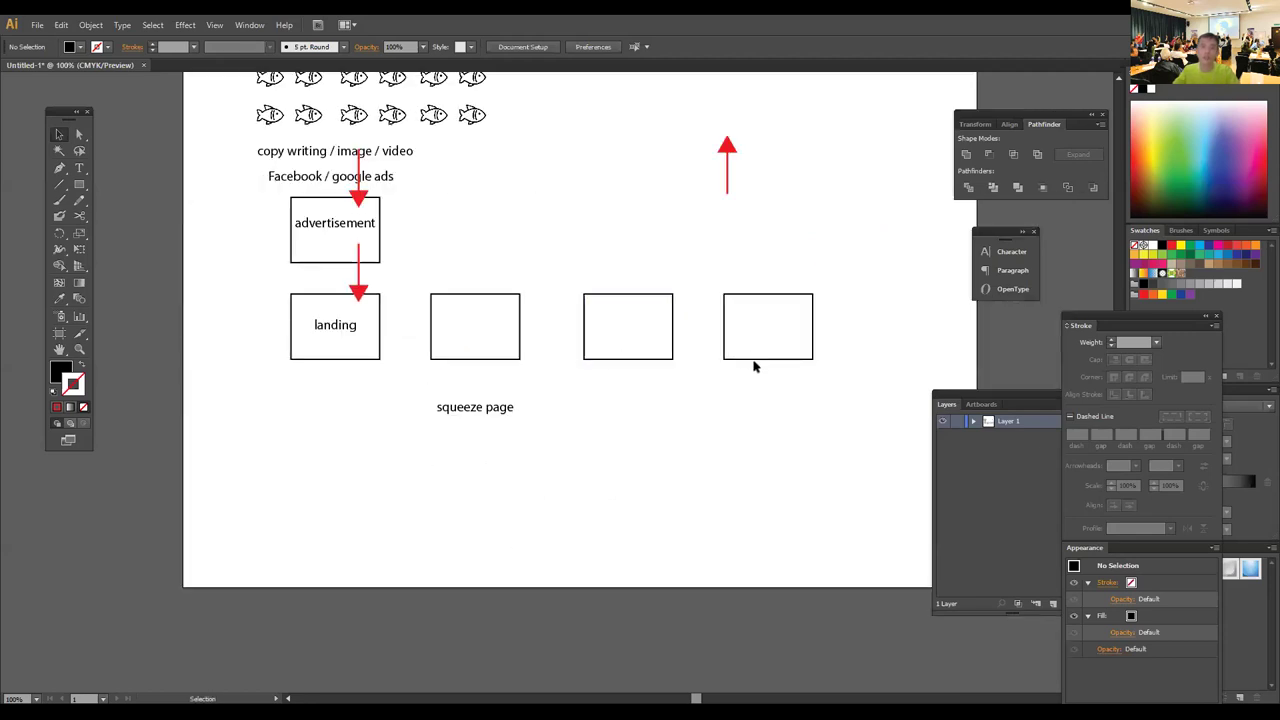
- Paste another copy of the box and place it below the third box in the row
key(shift+x)
key(space)
drag(630, 419, 430, 419)
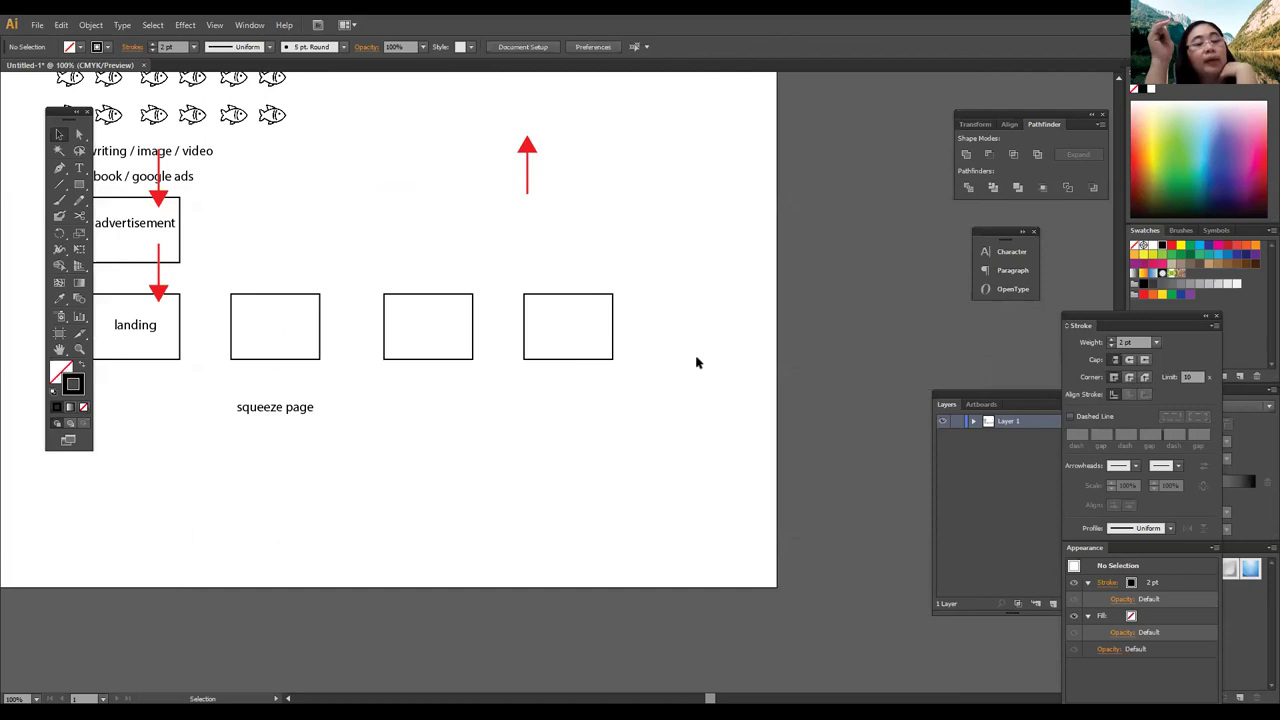
key(ctrl+v)
drag(585, 417, 680, 518)
click(723, 391)
key(space)
drag(627, 389, 647, 389)
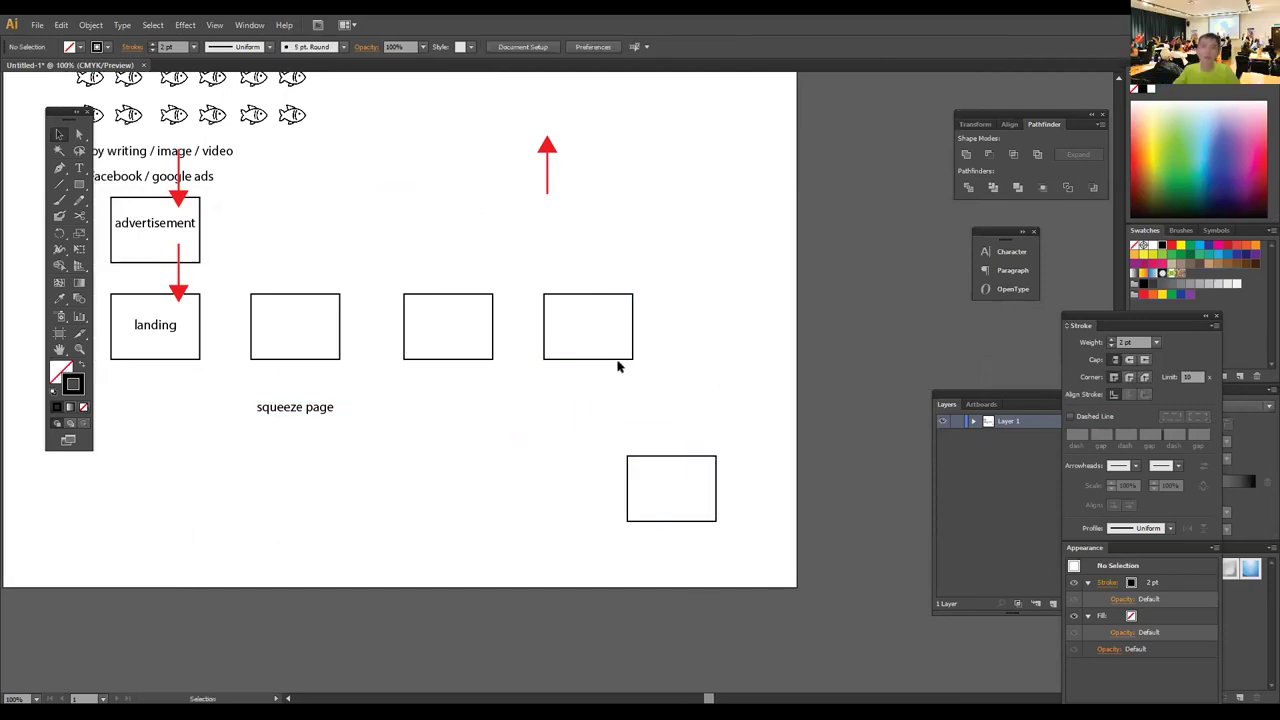
drag(634, 456, 380, 507)
- Stretch the last box in the row down and outward to about 269 by 377 px
click(549, 301)
drag(589, 358, 589, 545)
click(665, 451)
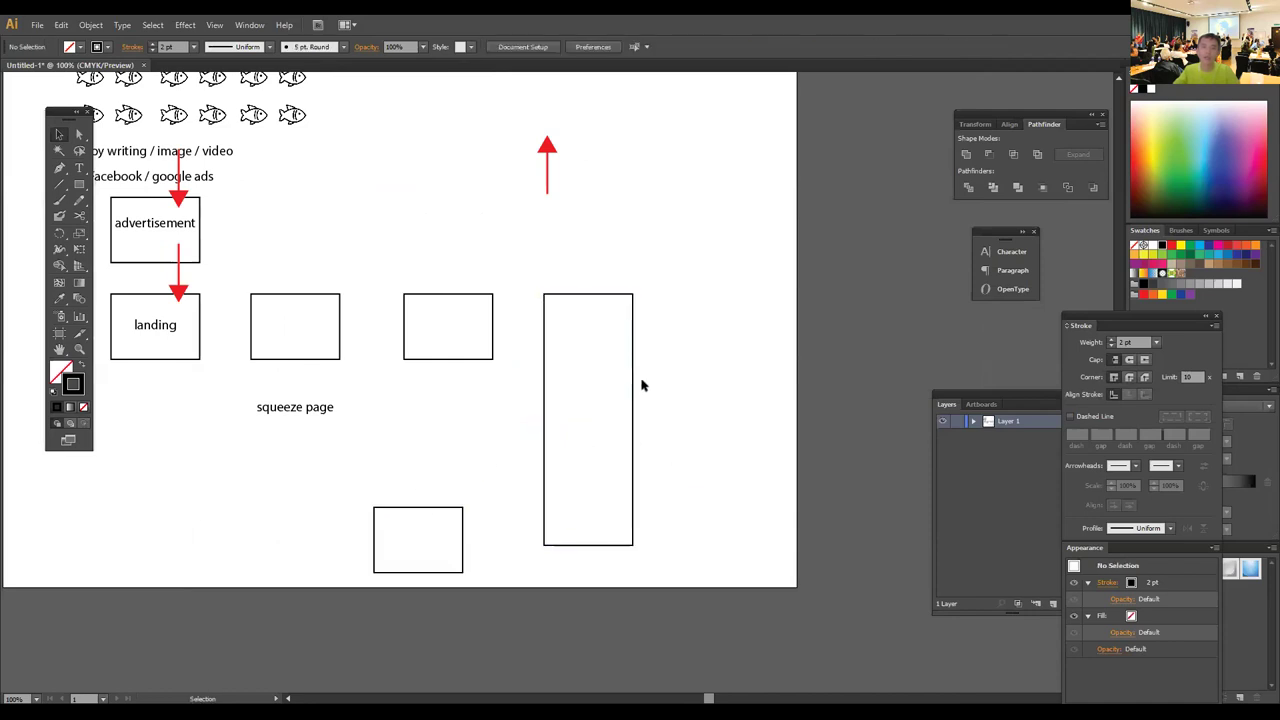
click(633, 427)
drag(634, 420, 737, 443)
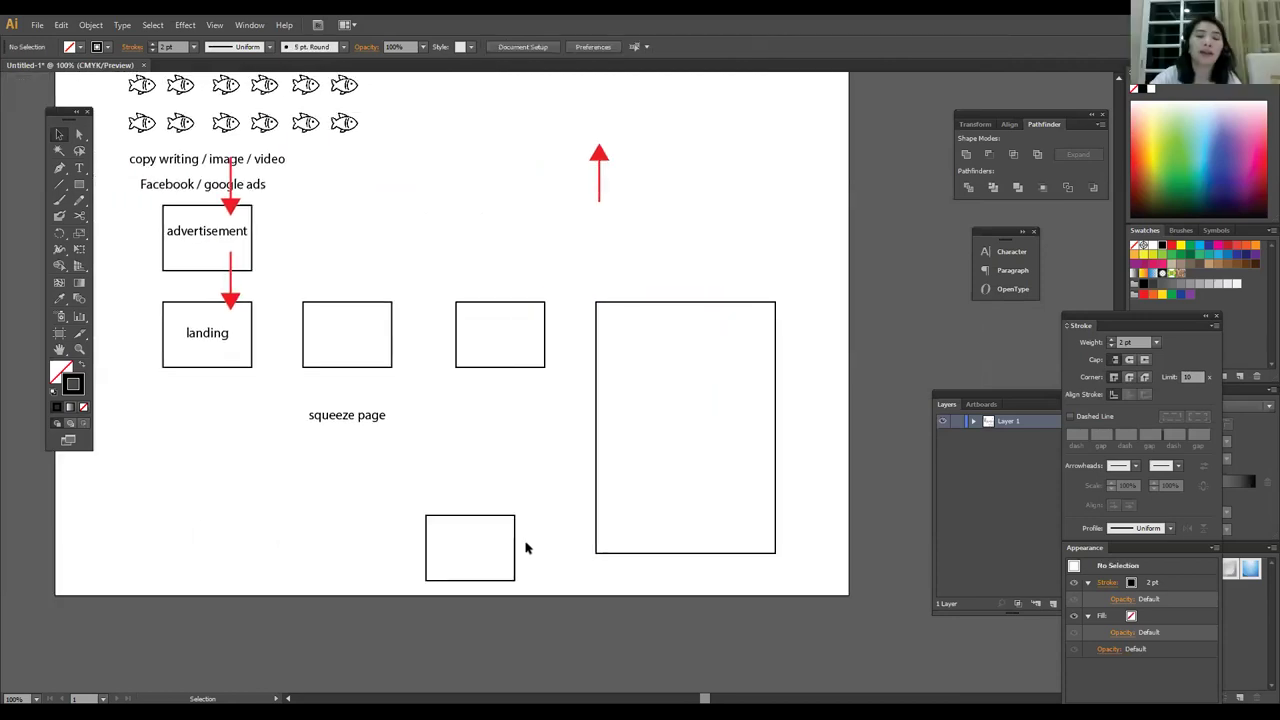
- Move the loose box into the upper part of the large box and widen it, leaving even side margins
drag(515, 545, 766, 400)
click(826, 391)
click(824, 398)
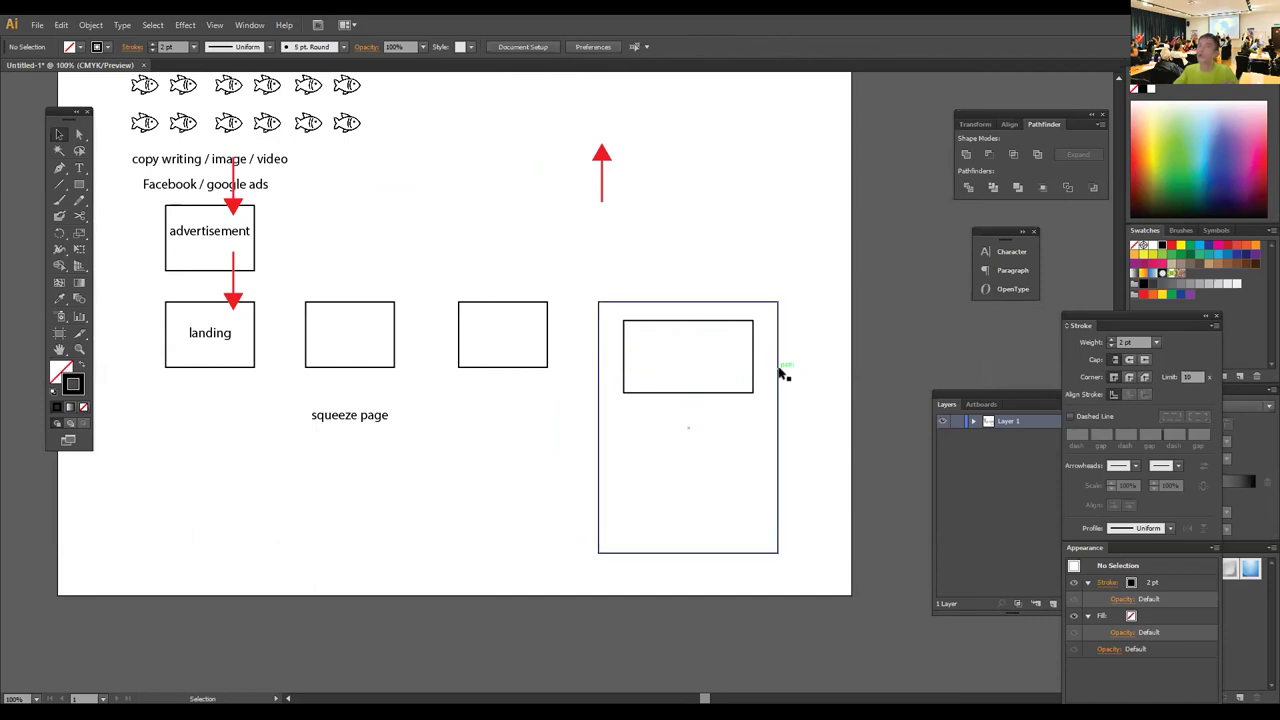
click(606, 303)
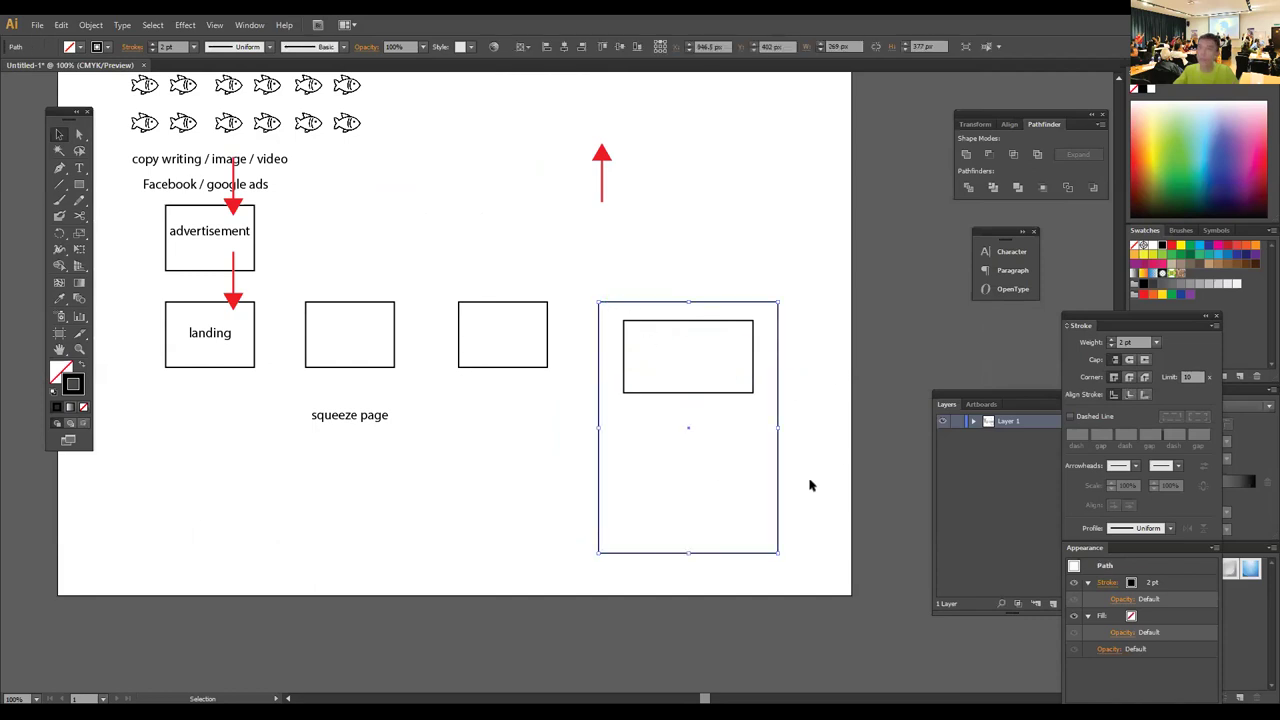
drag(740, 442, 669, 371)
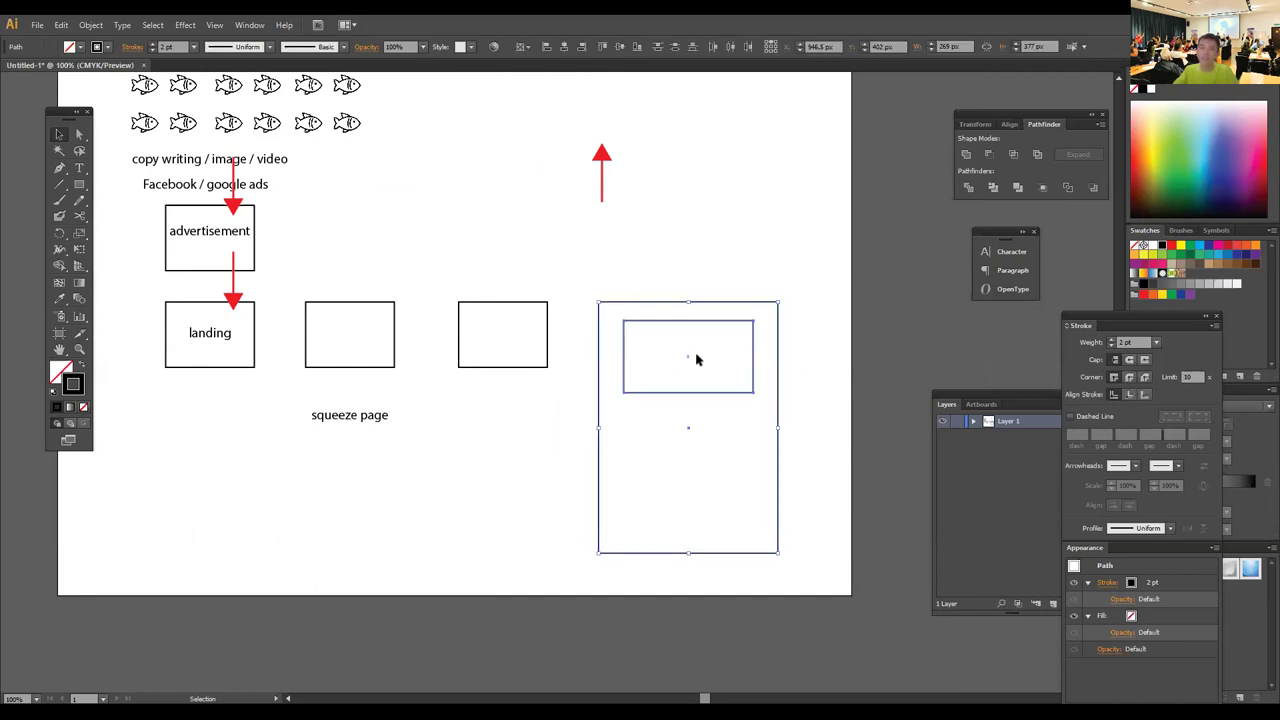
click(831, 354)
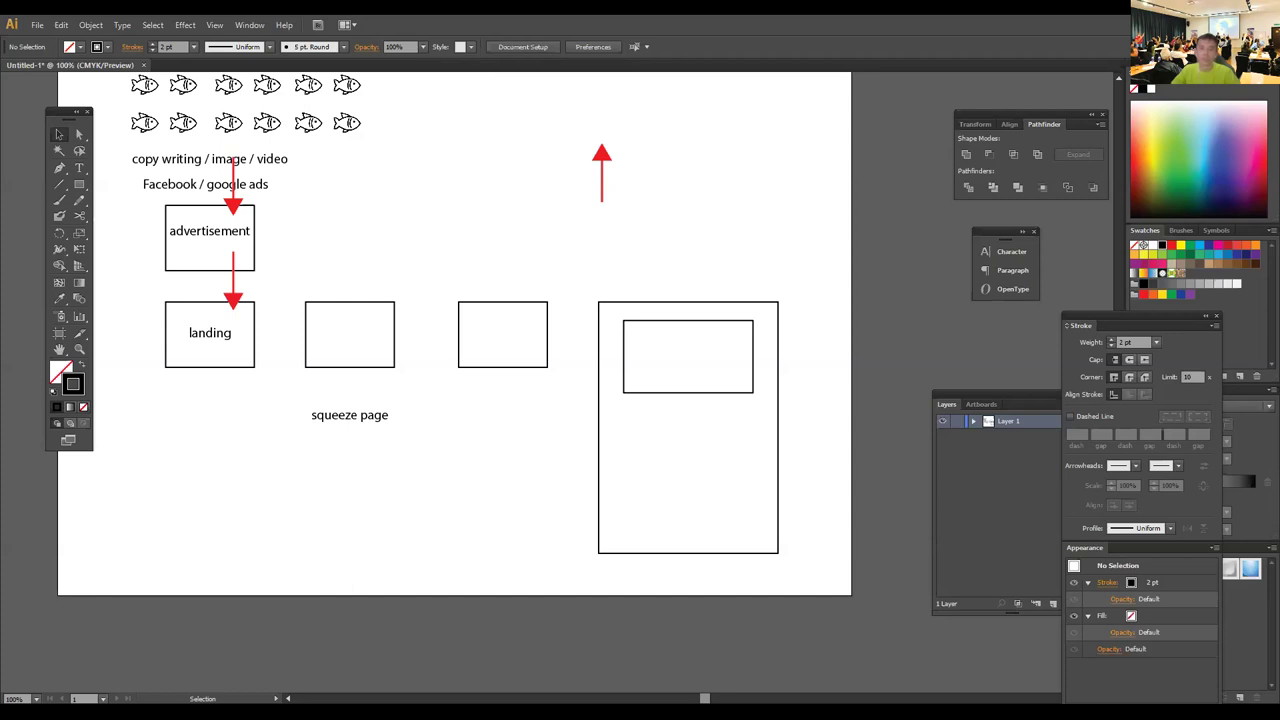
- Switch to the Chrome browser, bring up the funnel demo page and open a new tab
drag(470, 210, 484, 220)
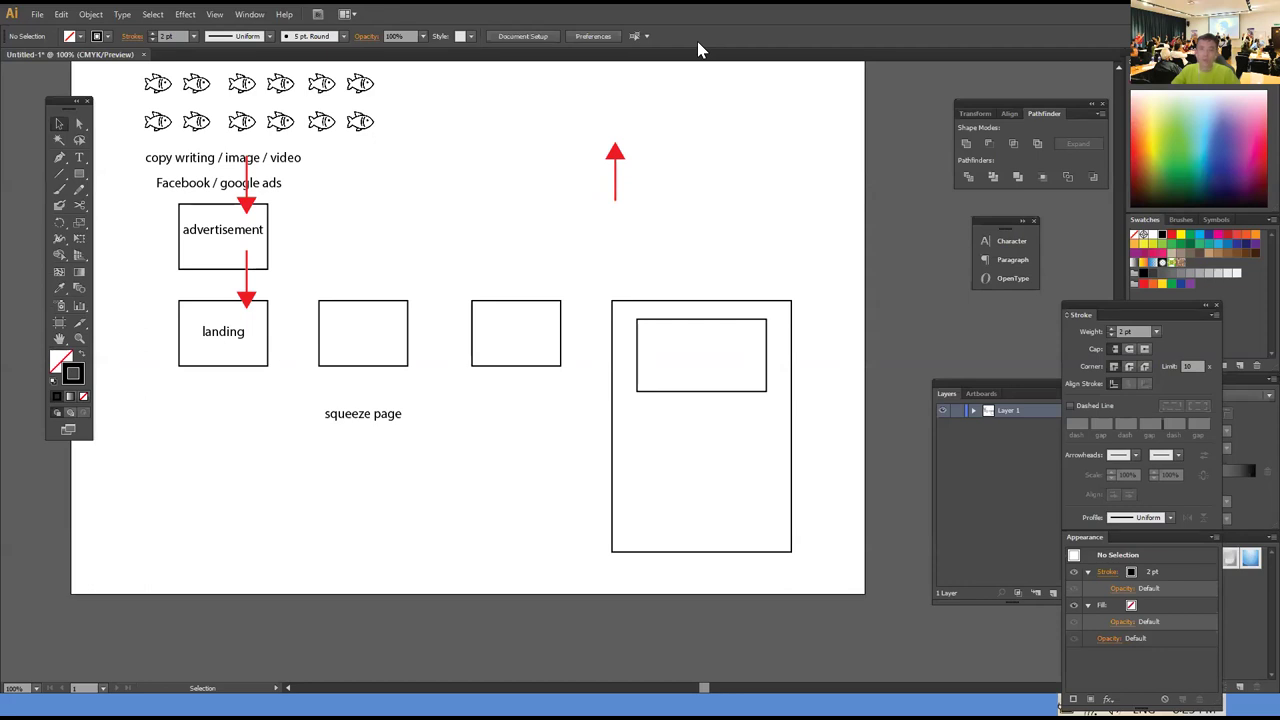
key(alt+Tab)
key(ctrl+shift+Tab)
key(ctrl+shift+Tab)
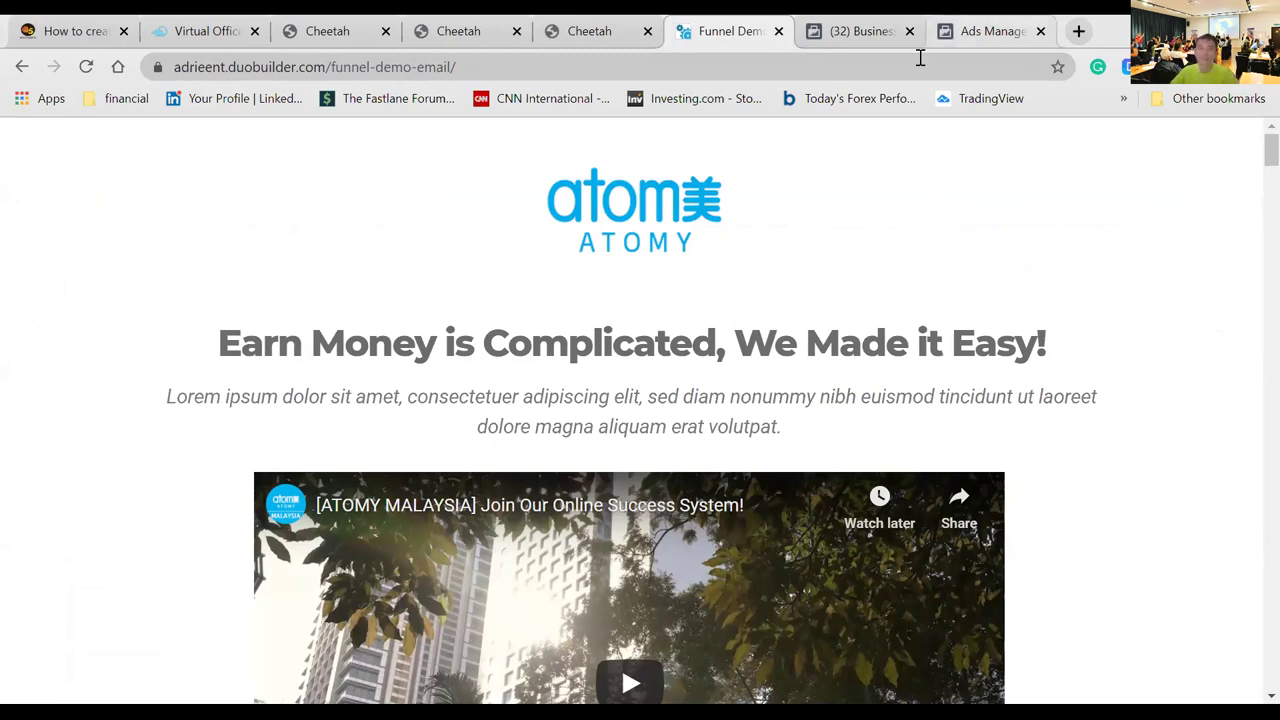
key(ctrl+t)
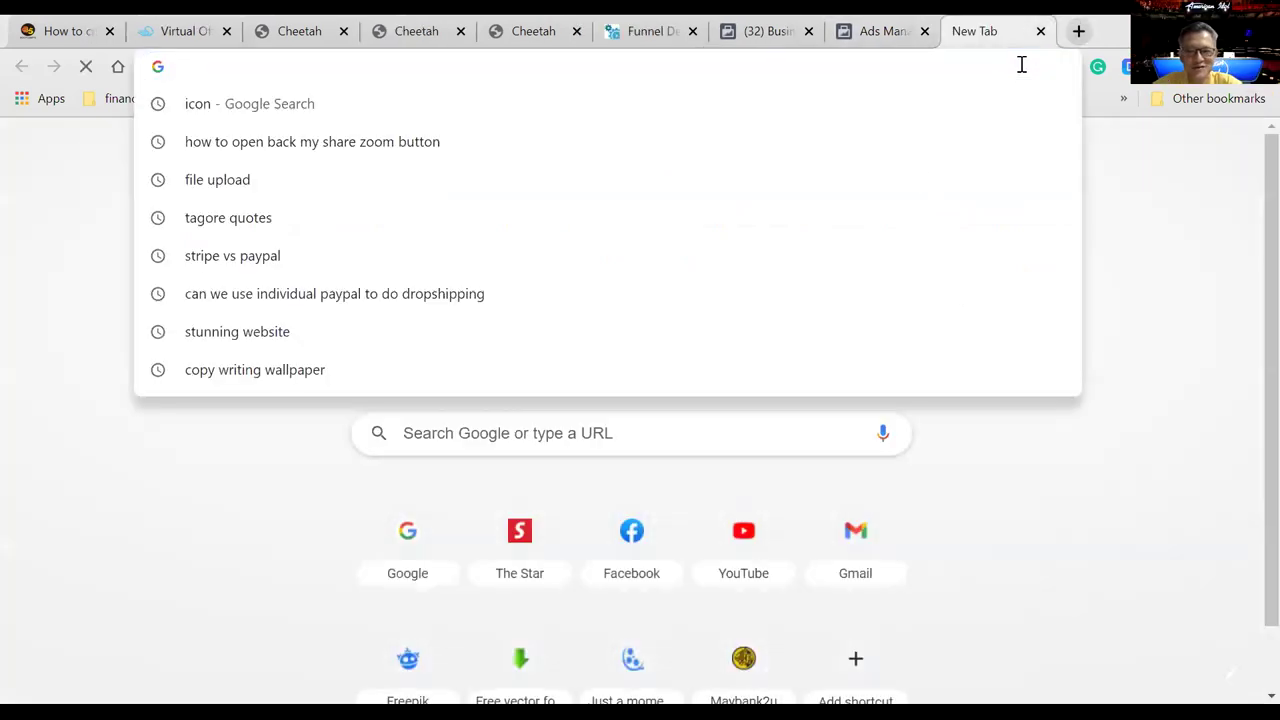
text(adrieen)
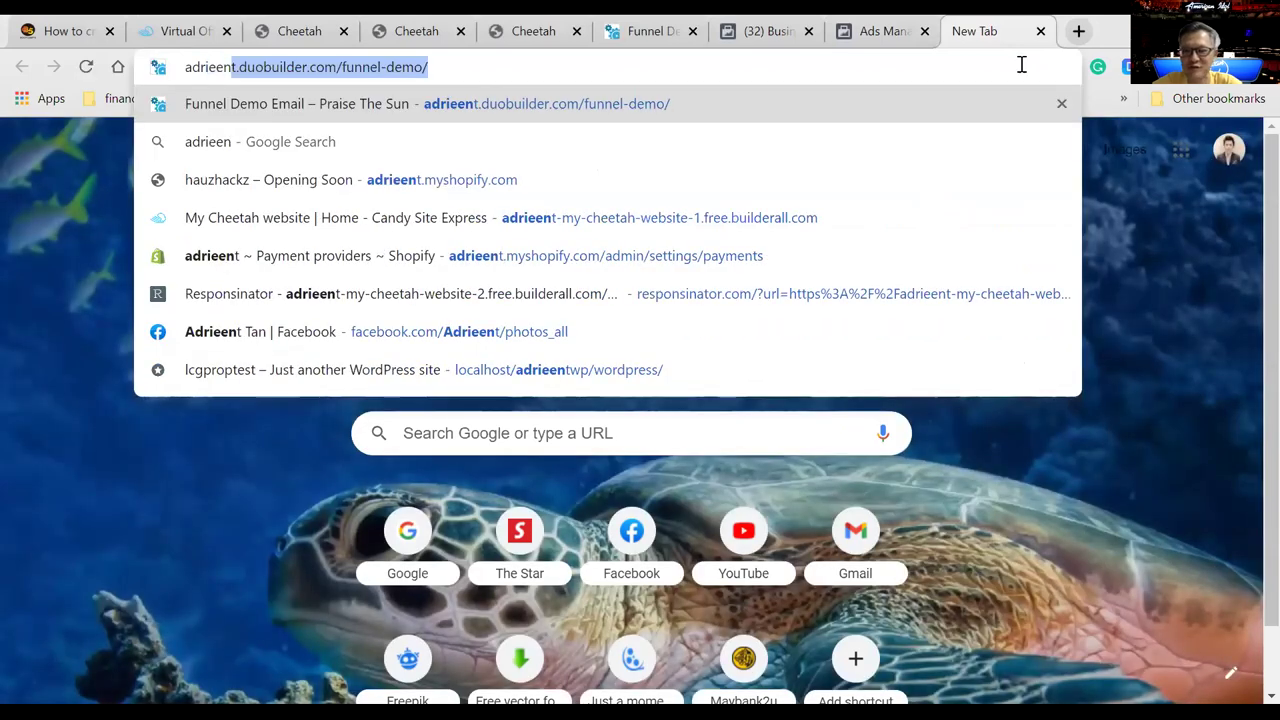
key(BackSpace)
key(BackSpace)
key(BackSpace)
key(BackSpace)
key(BackSpace)
key(BackSpace)
key(BackSpace)
key(BackSpace)
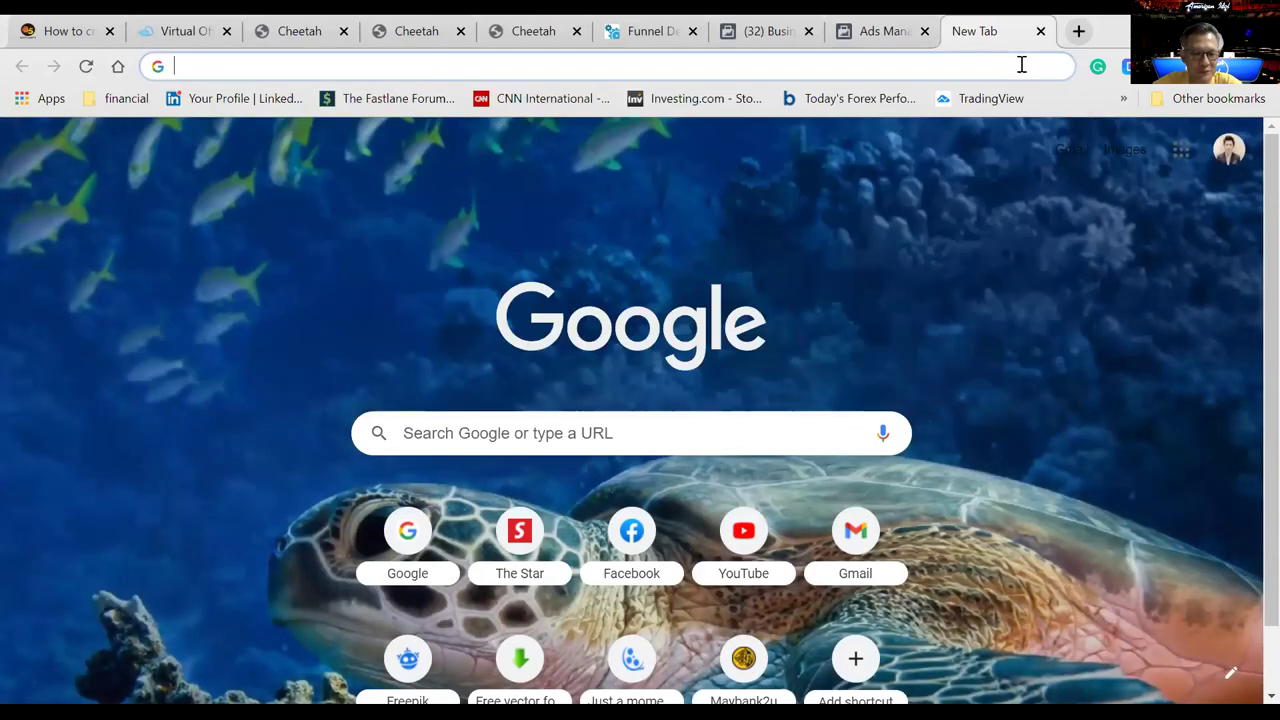
- Load the website nanyangchenxiang.duobuilder.com in the new tab
text(nany)
key(Return)
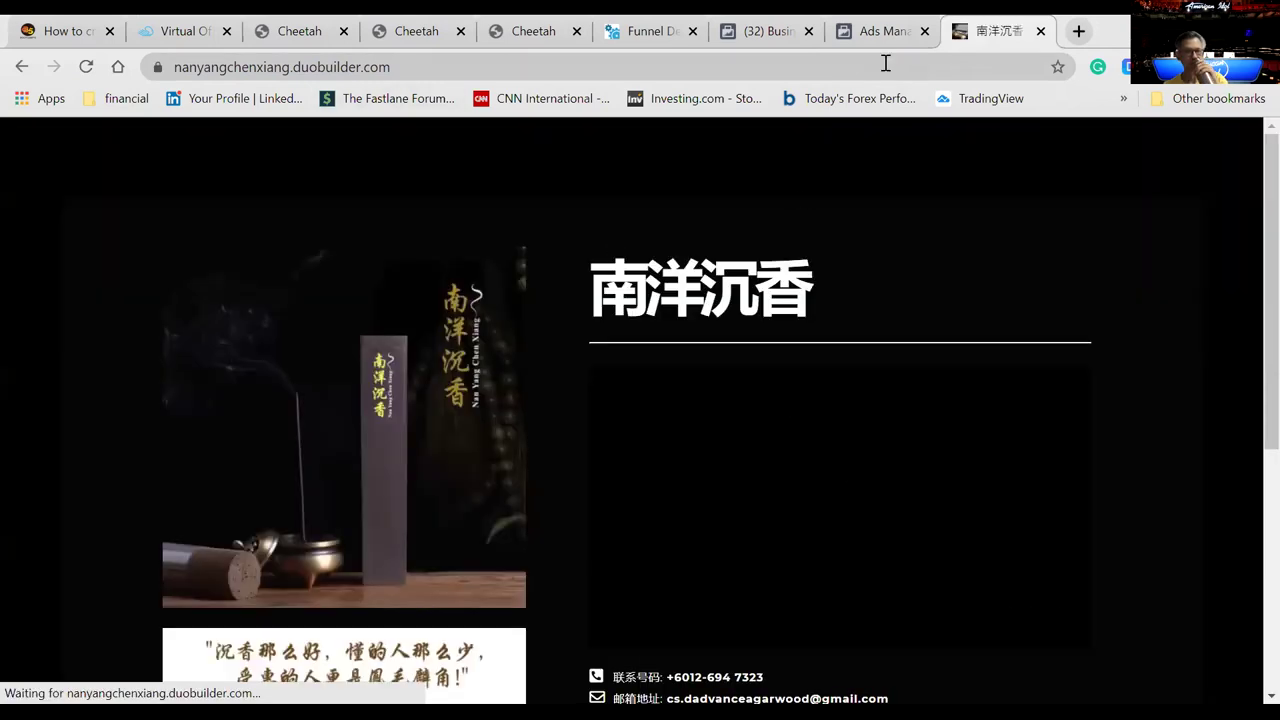
- Go to the Ads Manager page and examine the campaigns' results, reach, cost per result and amount spent
click(887, 44)
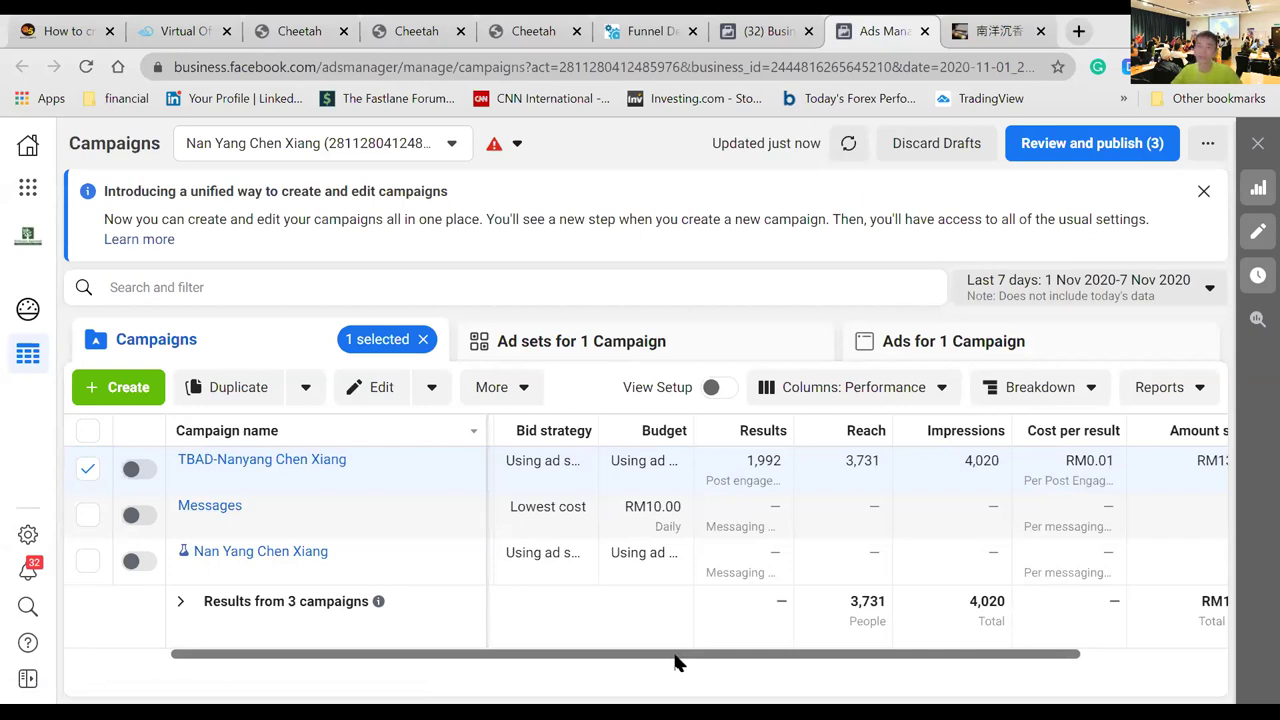
drag(672, 660, 764, 658)
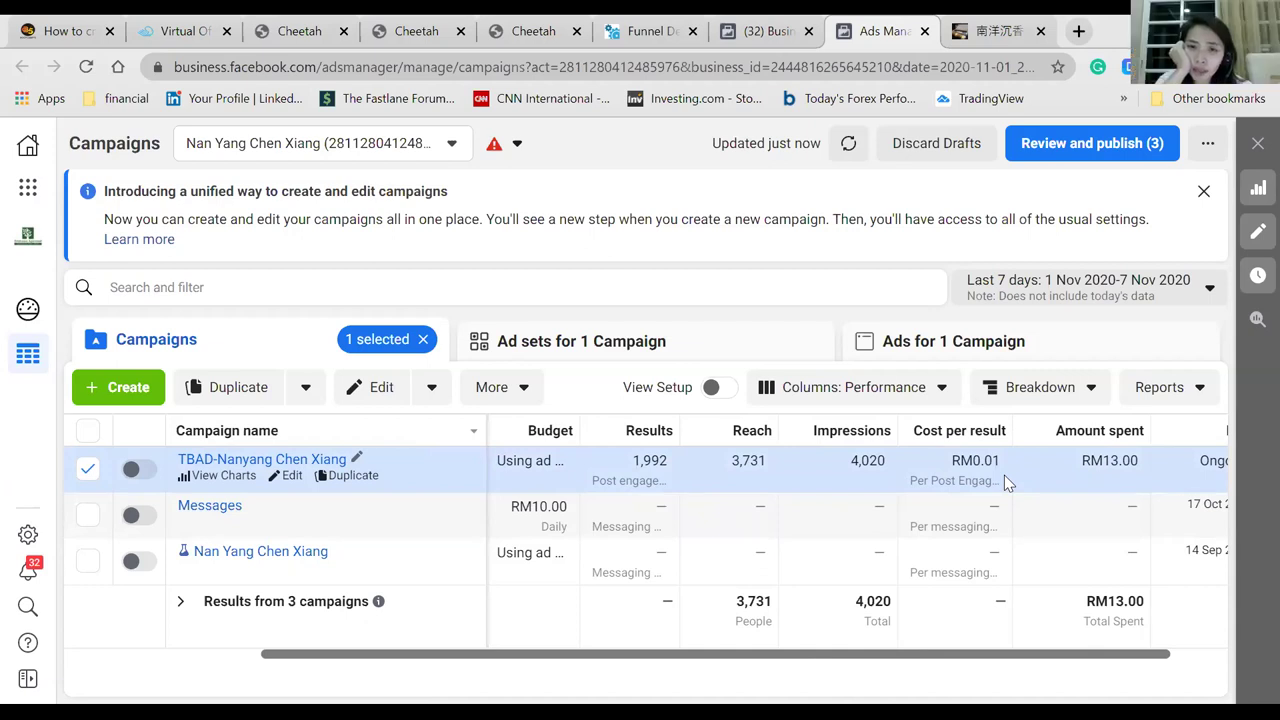
key(ctrl+plus)
key(ctrl+plus)
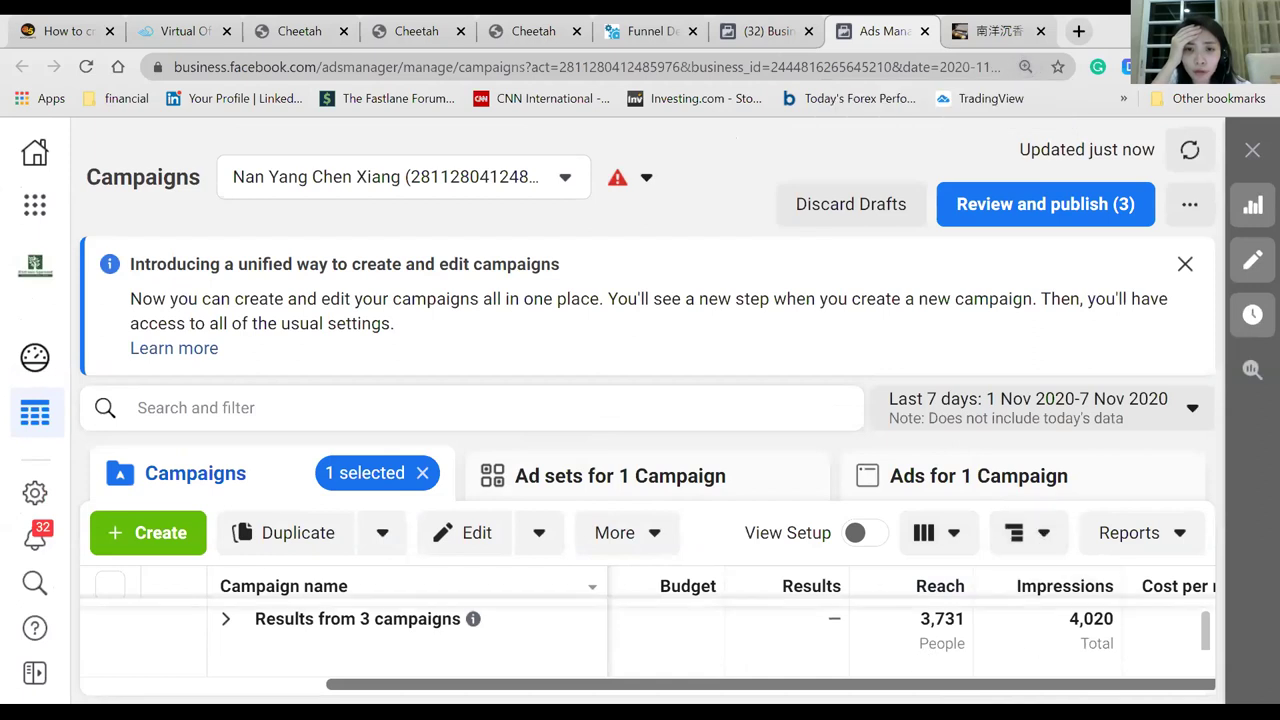
drag(951, 686, 1165, 688)
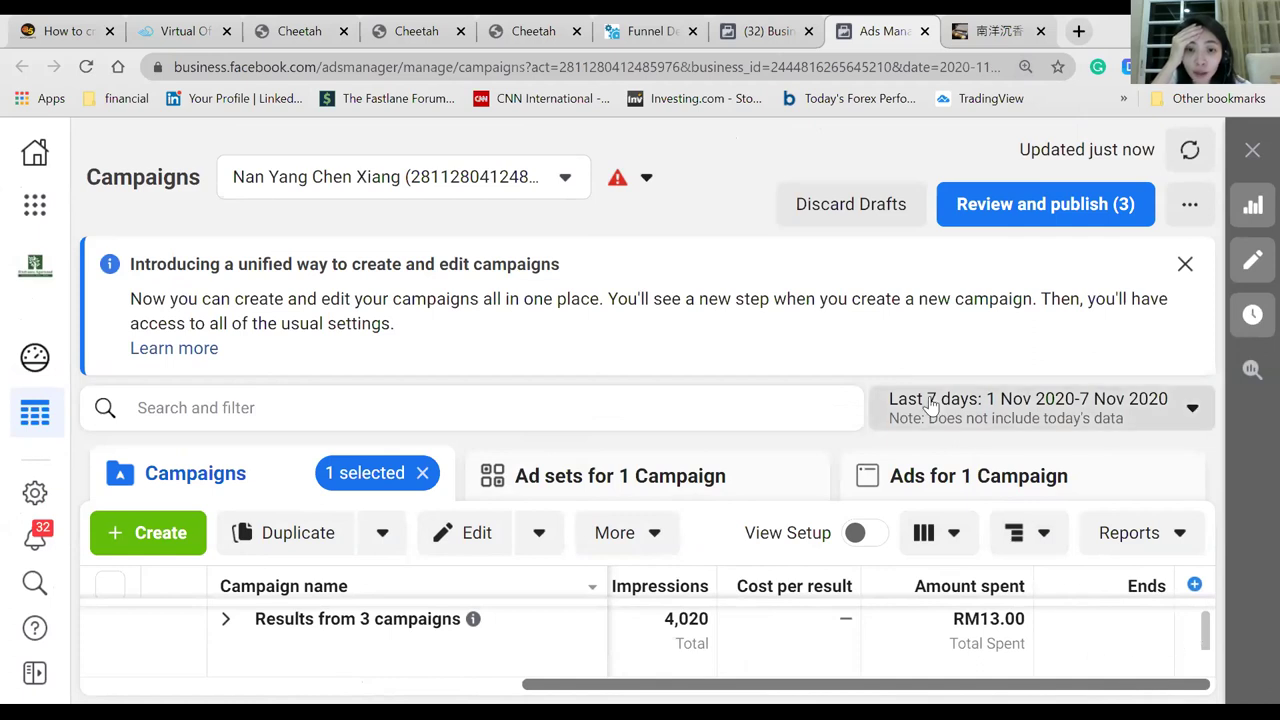
key(ctrl+minus)
key(ctrl+minus)
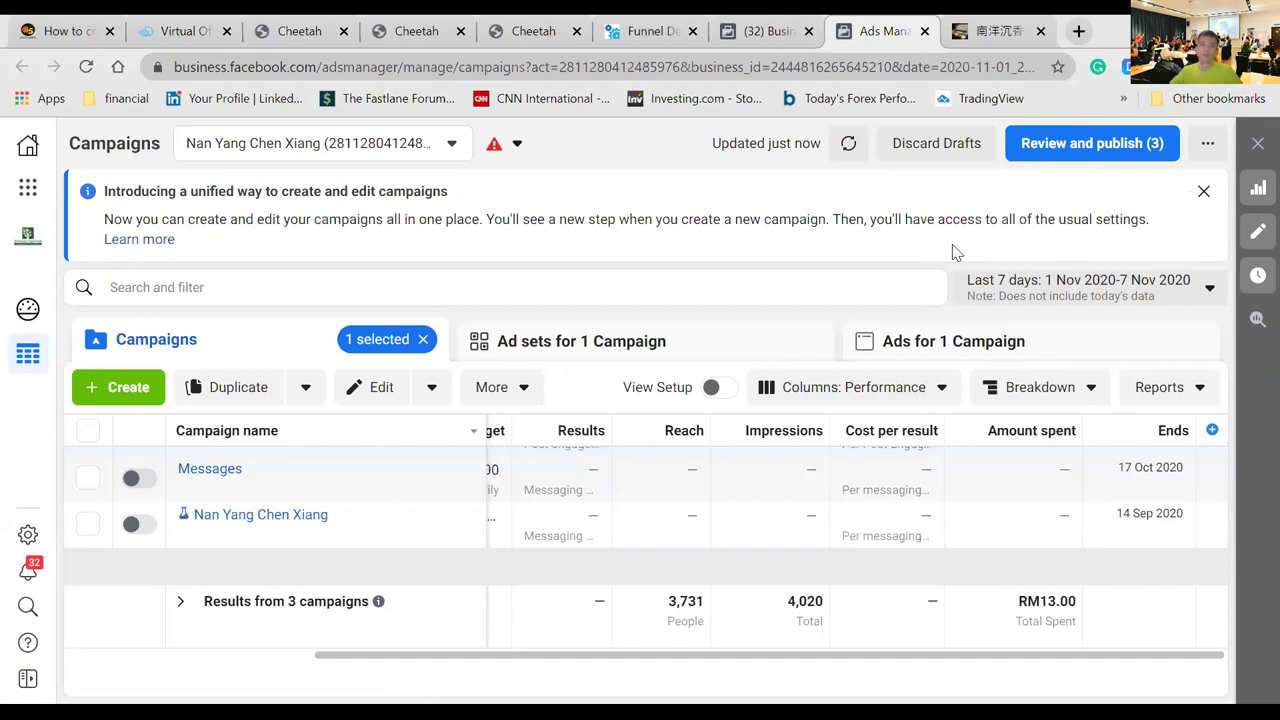
- Start creating a campaign to view the available objectives, and close the dialog without choosing one
click(120, 388)
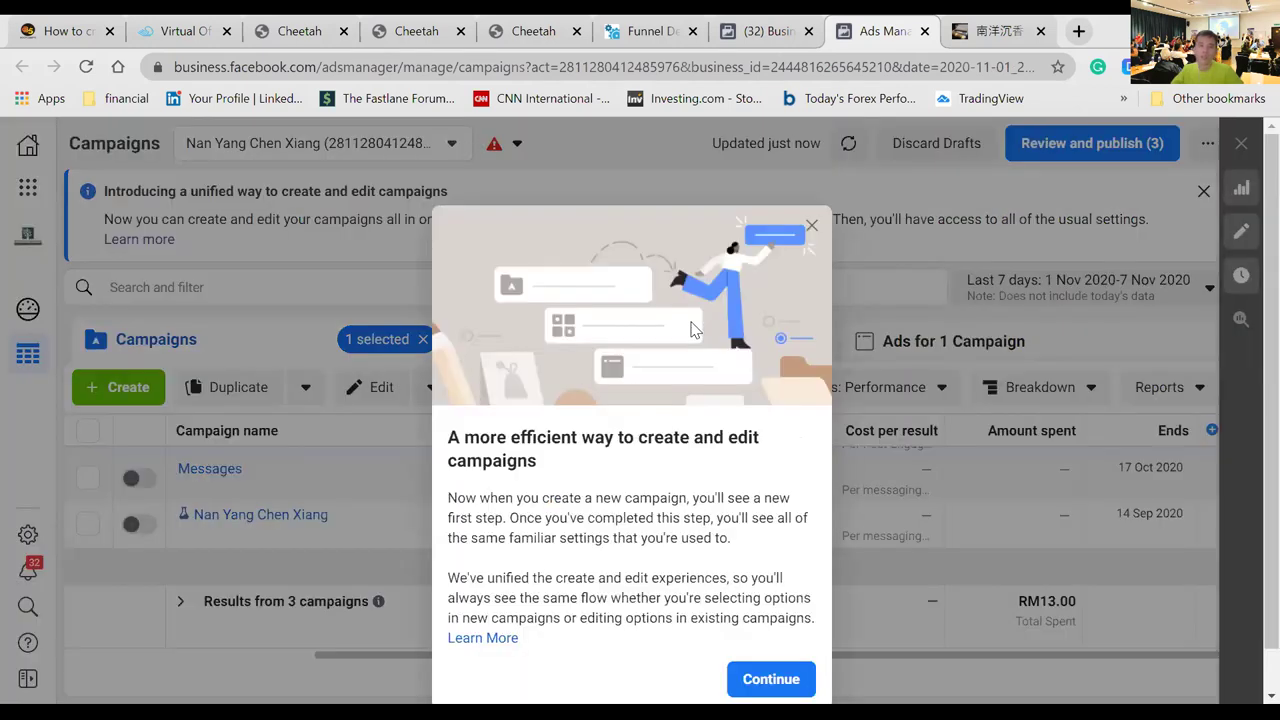
click(760, 679)
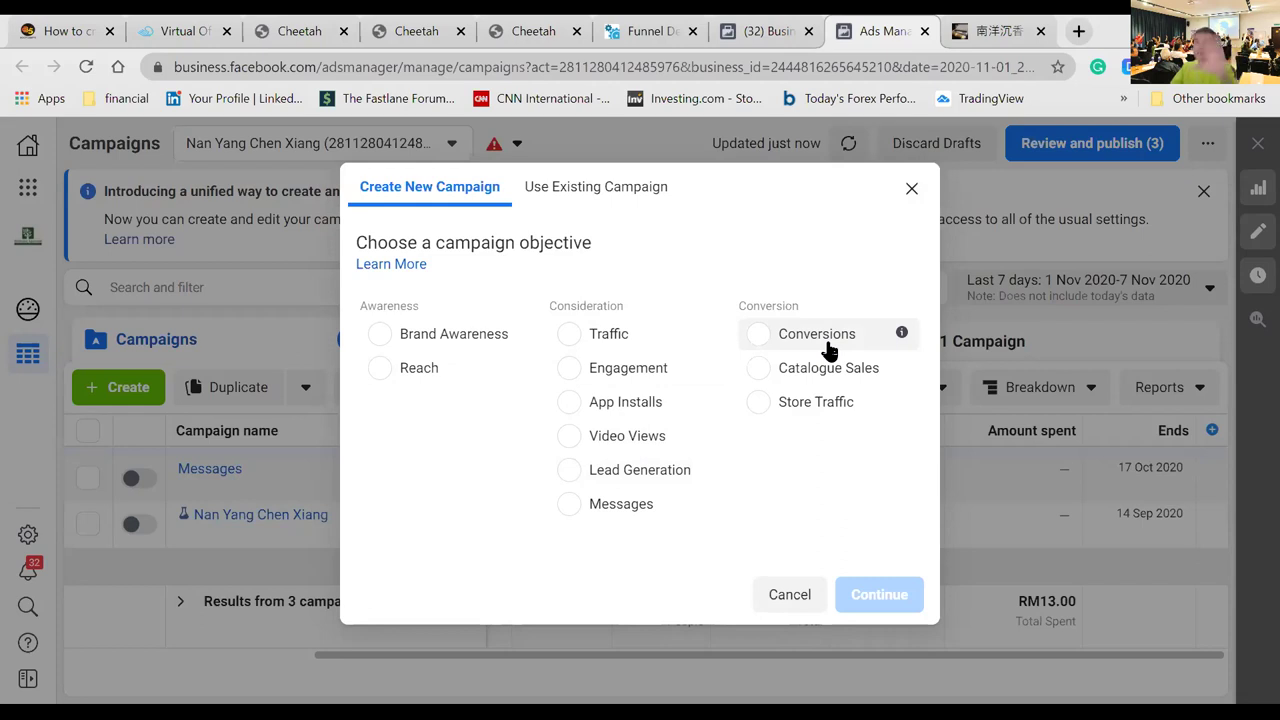
click(910, 191)
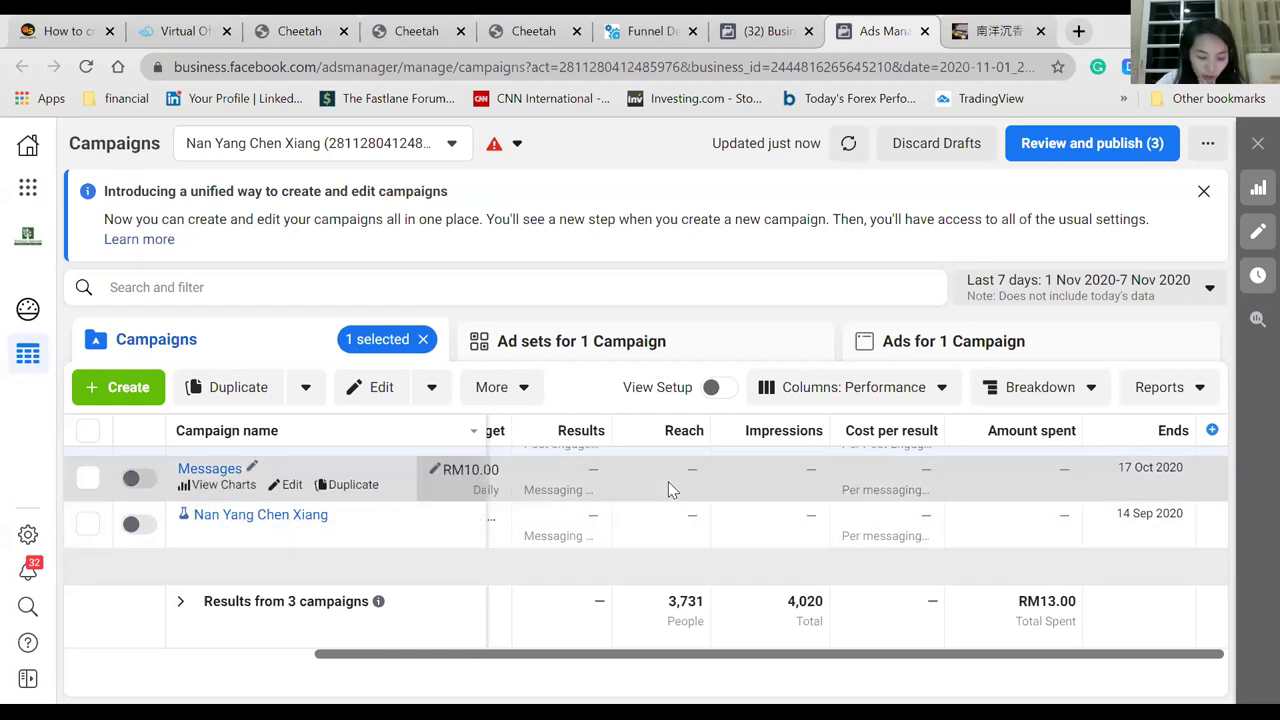
- Show the selected campaign's ad sets and open MY-A:25-64-I:Meditation through to its ad NanyangChenxiang-duobuilder-#2
key(ctrl+minus)
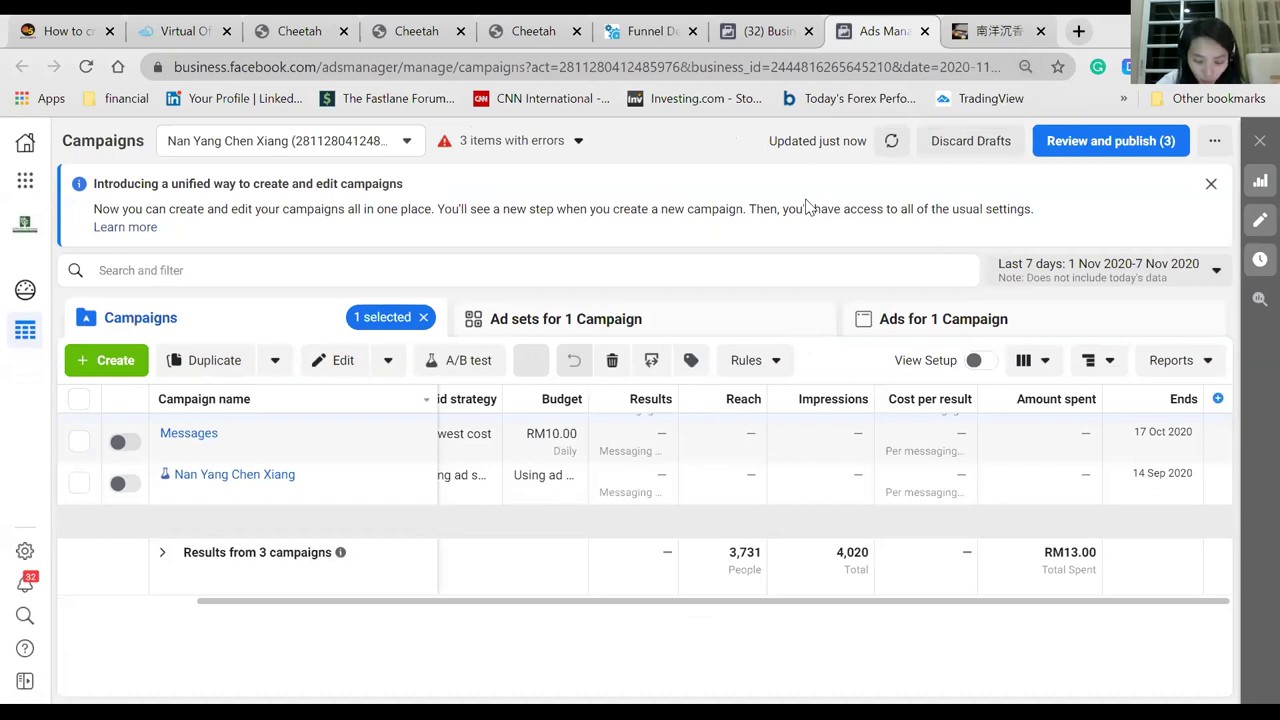
key(ctrl+minus)
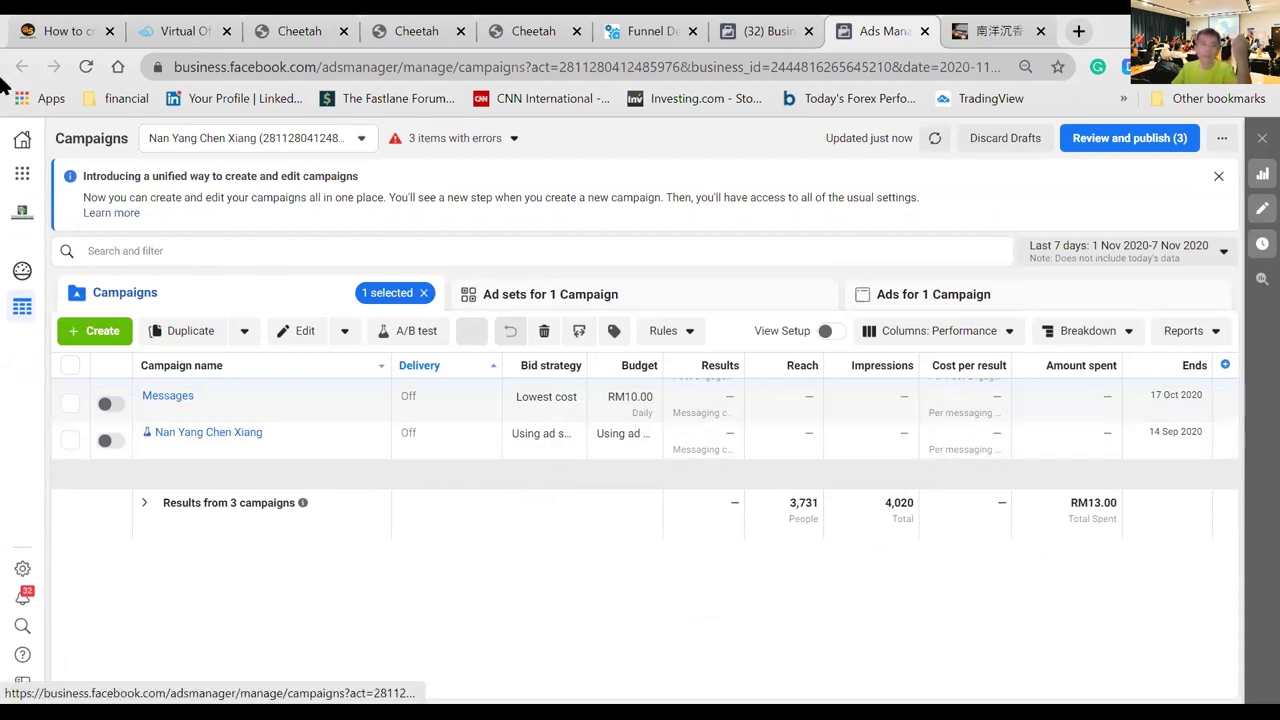
key(ctrl+Tab)
click(886, 38)
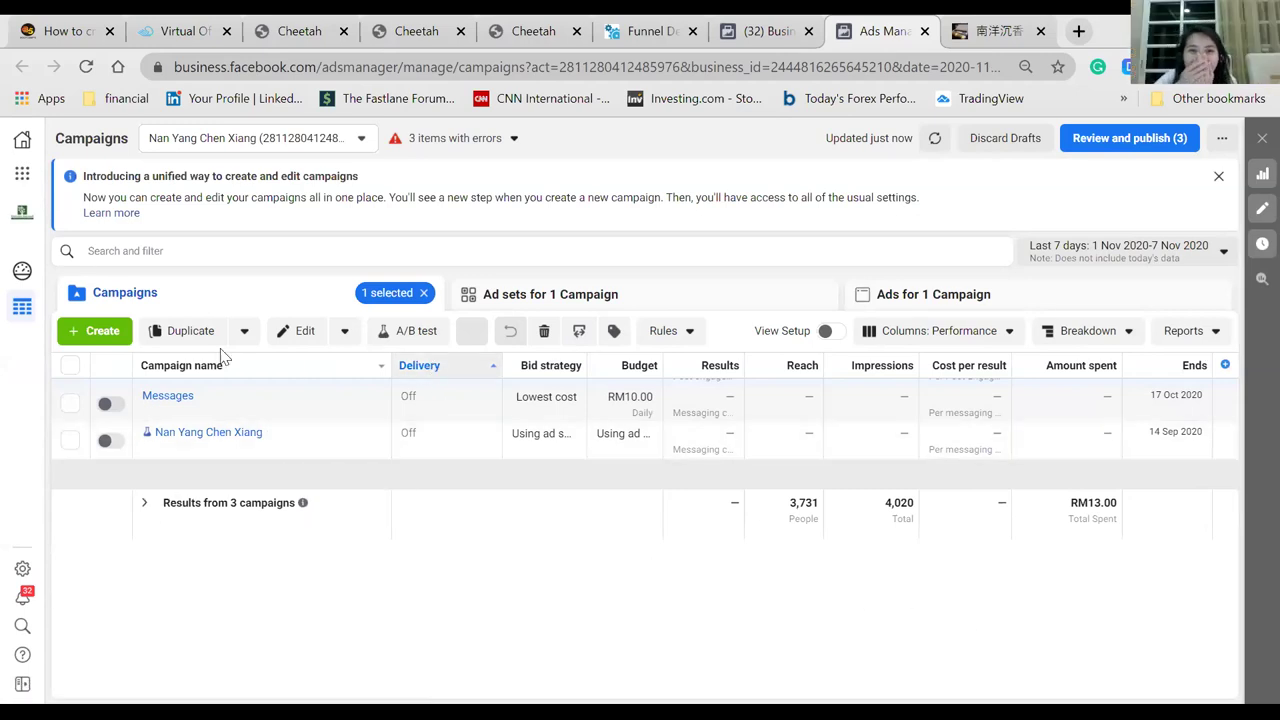
click(634, 306)
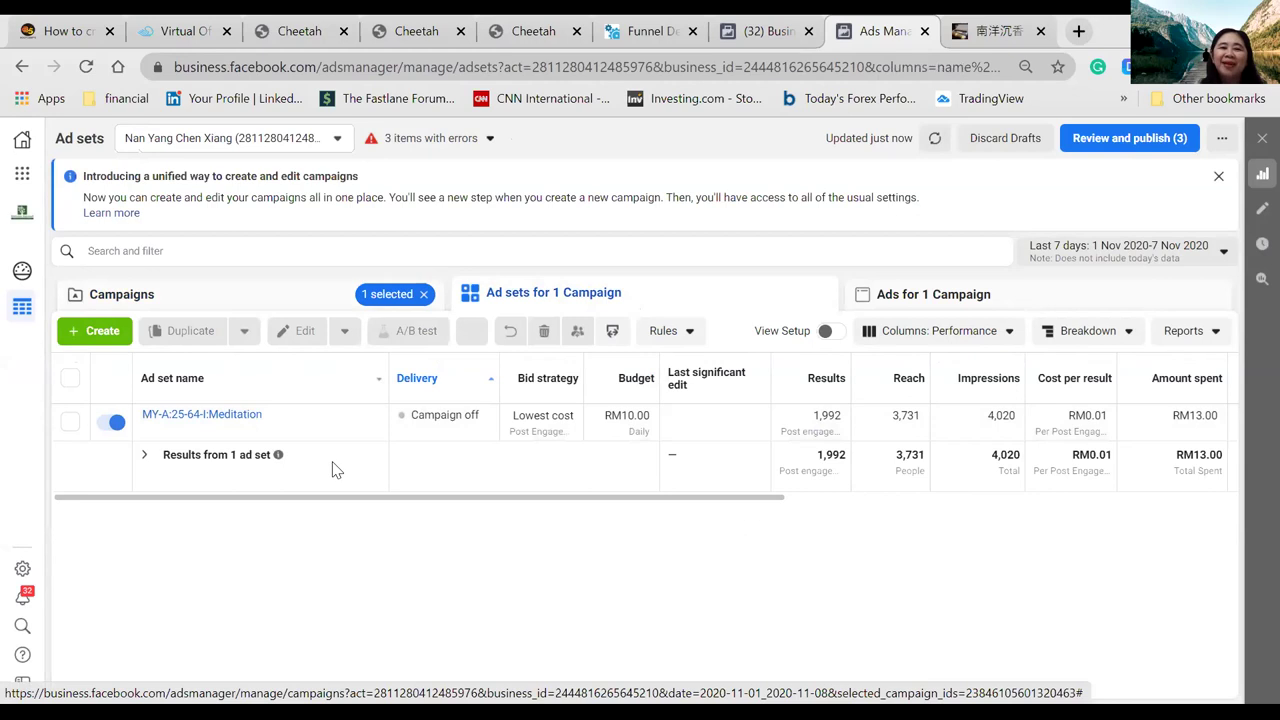
click(240, 414)
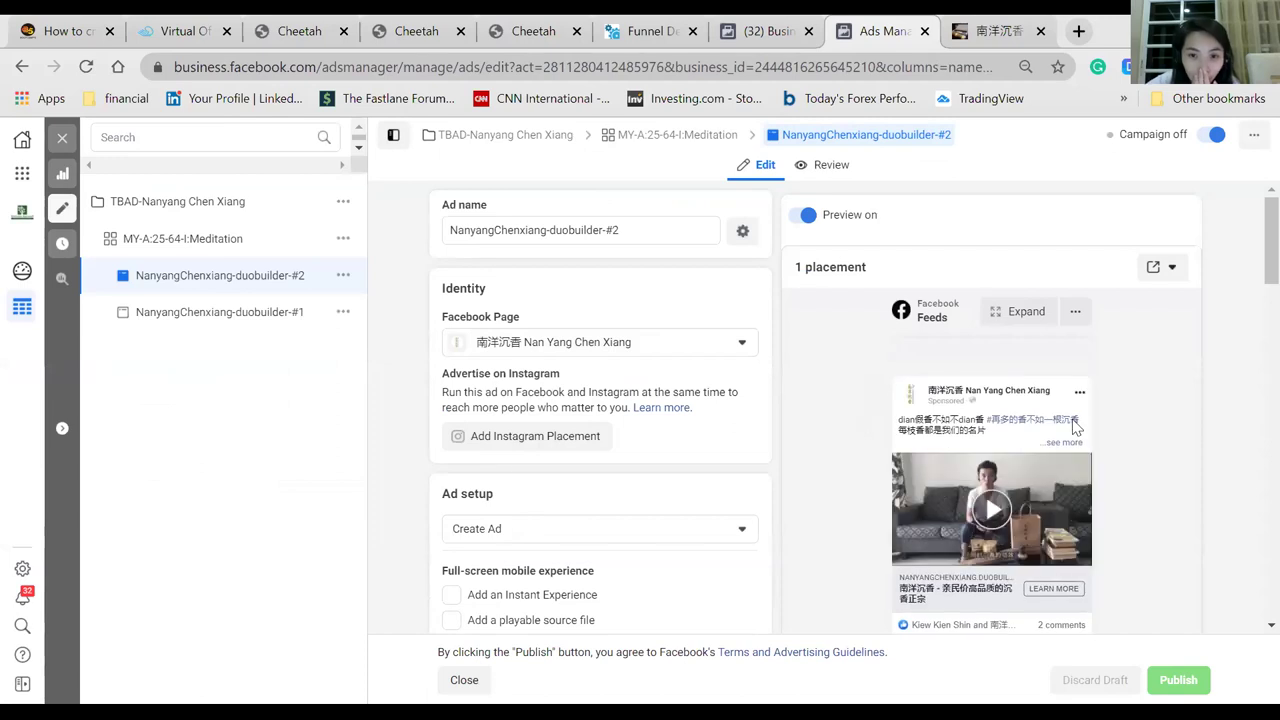
- Enlarge the ad's Mobile News Feed preview, expand its full text and read through the copy
click(1068, 444)
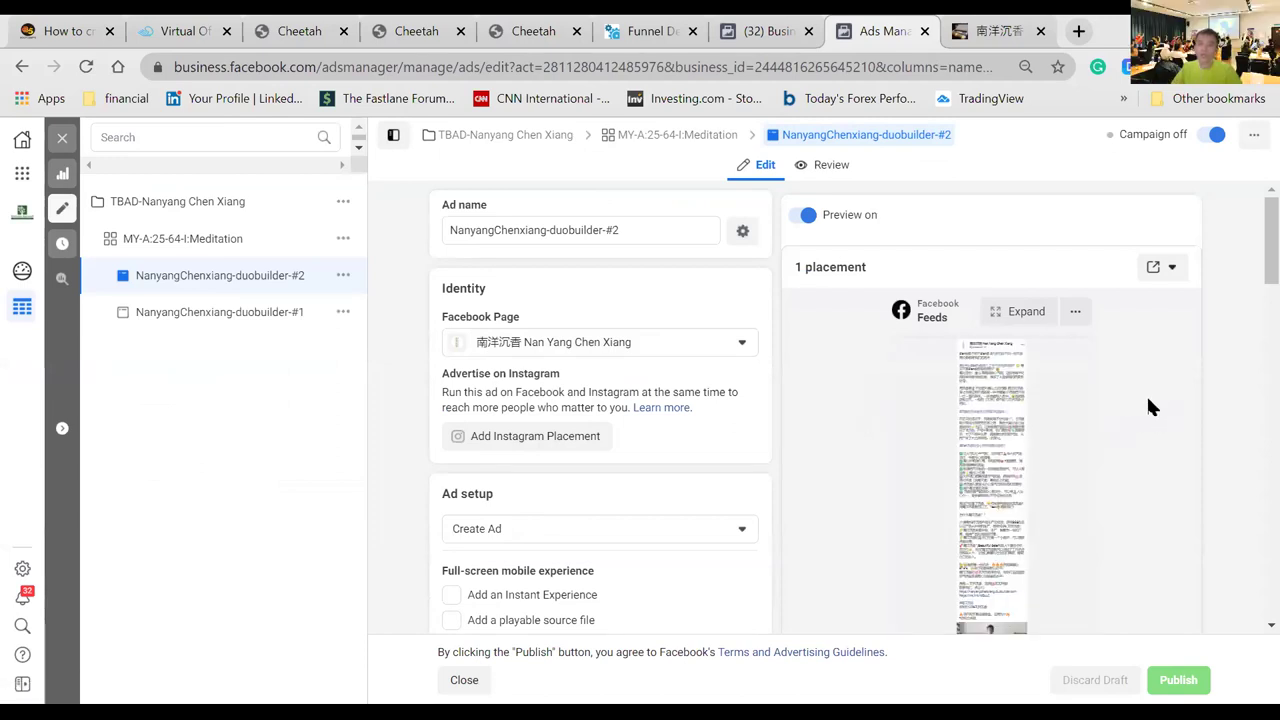
click(1021, 314)
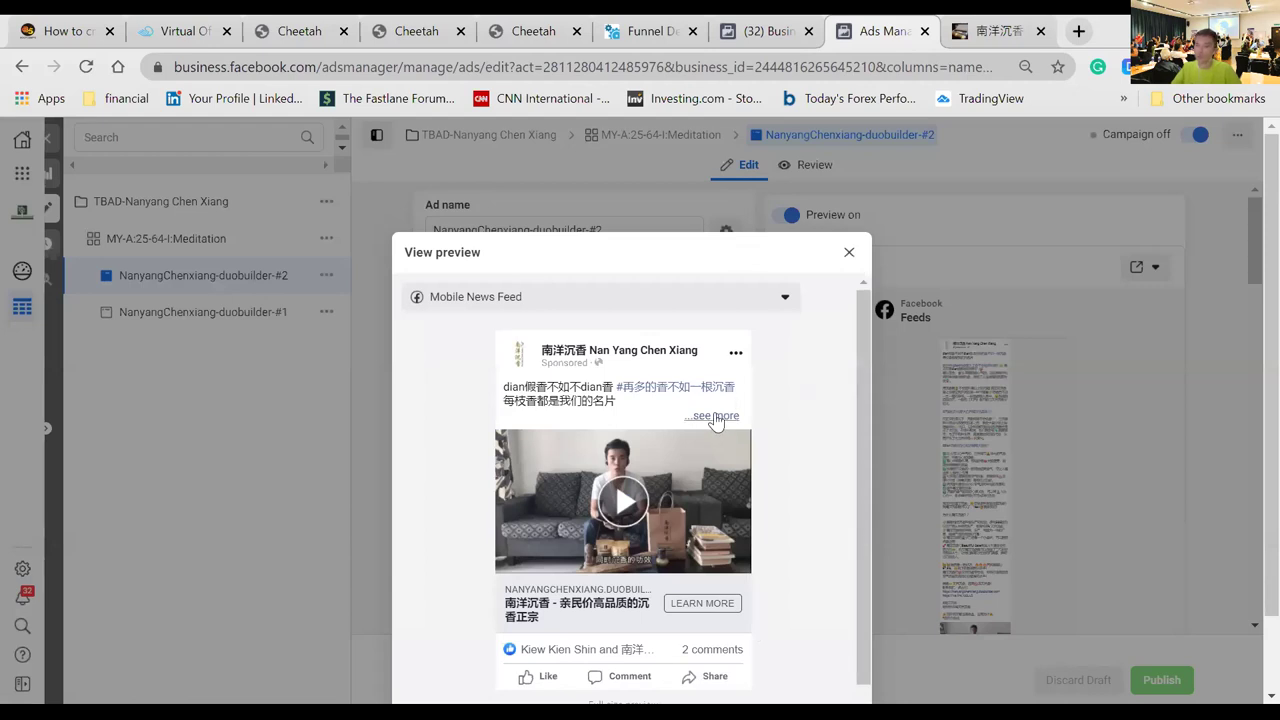
click(714, 416)
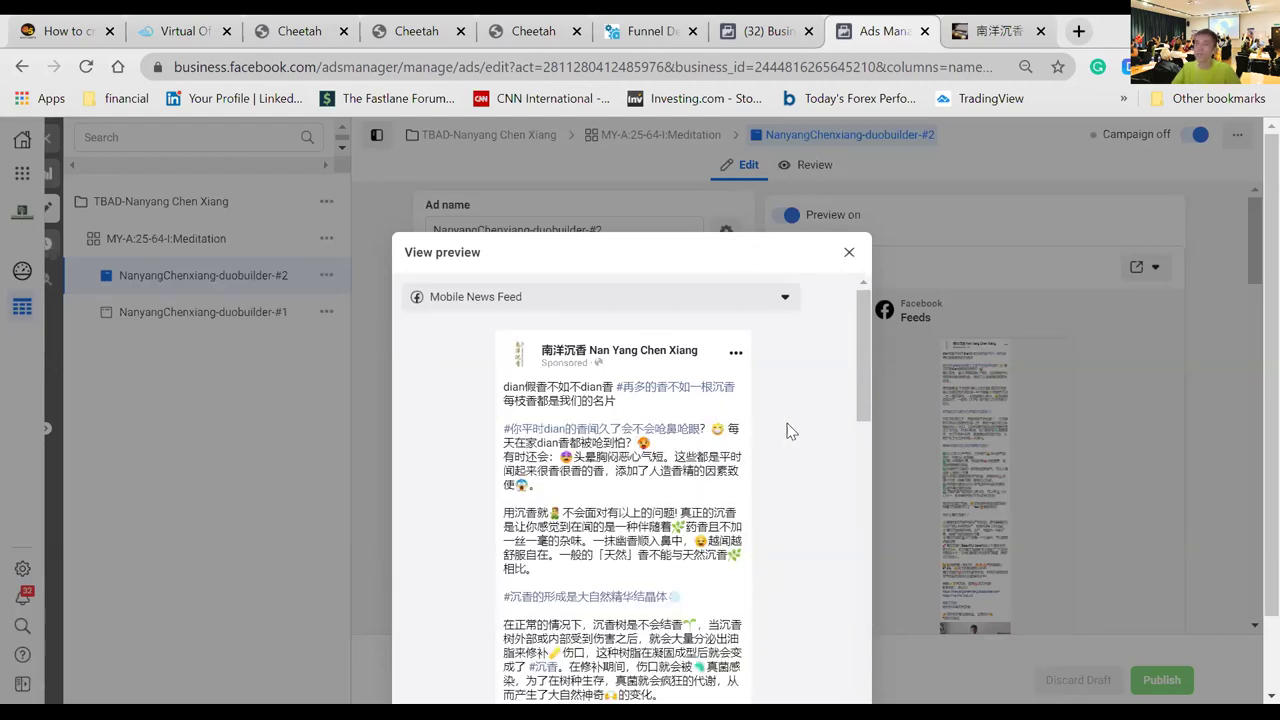
scroll(789, 429, down, 5)
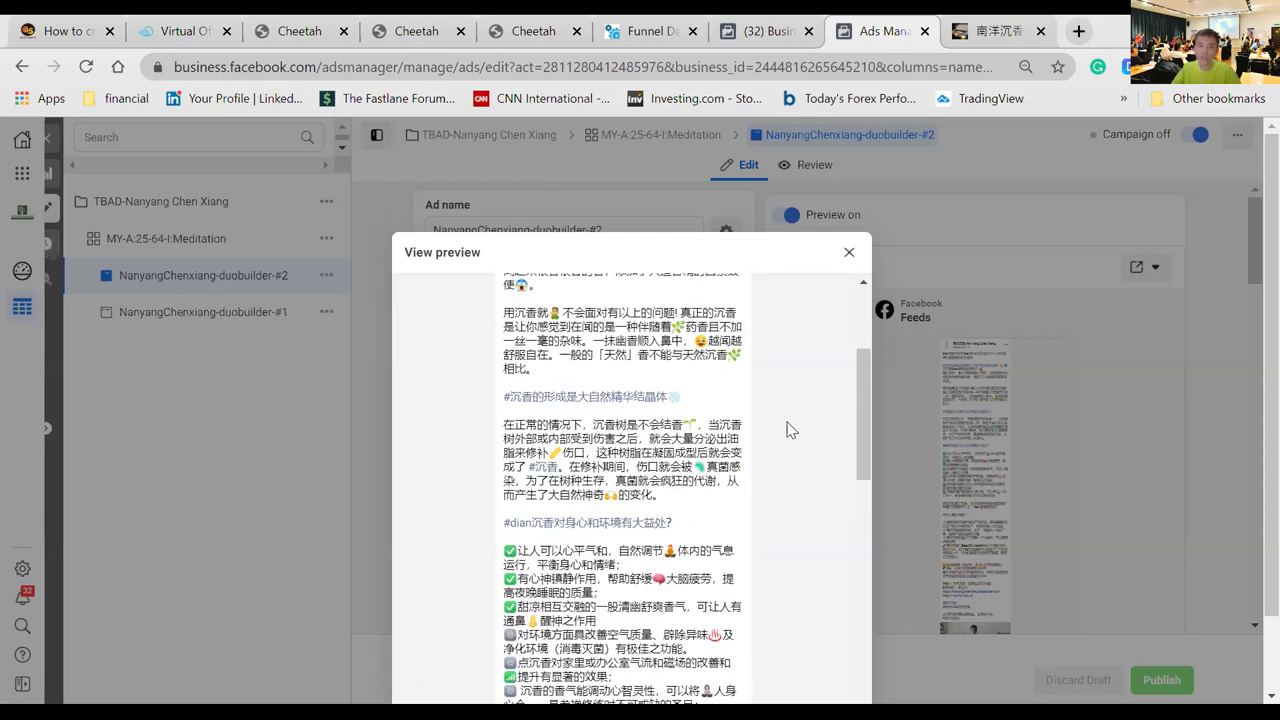
scroll(789, 429, down, 2)
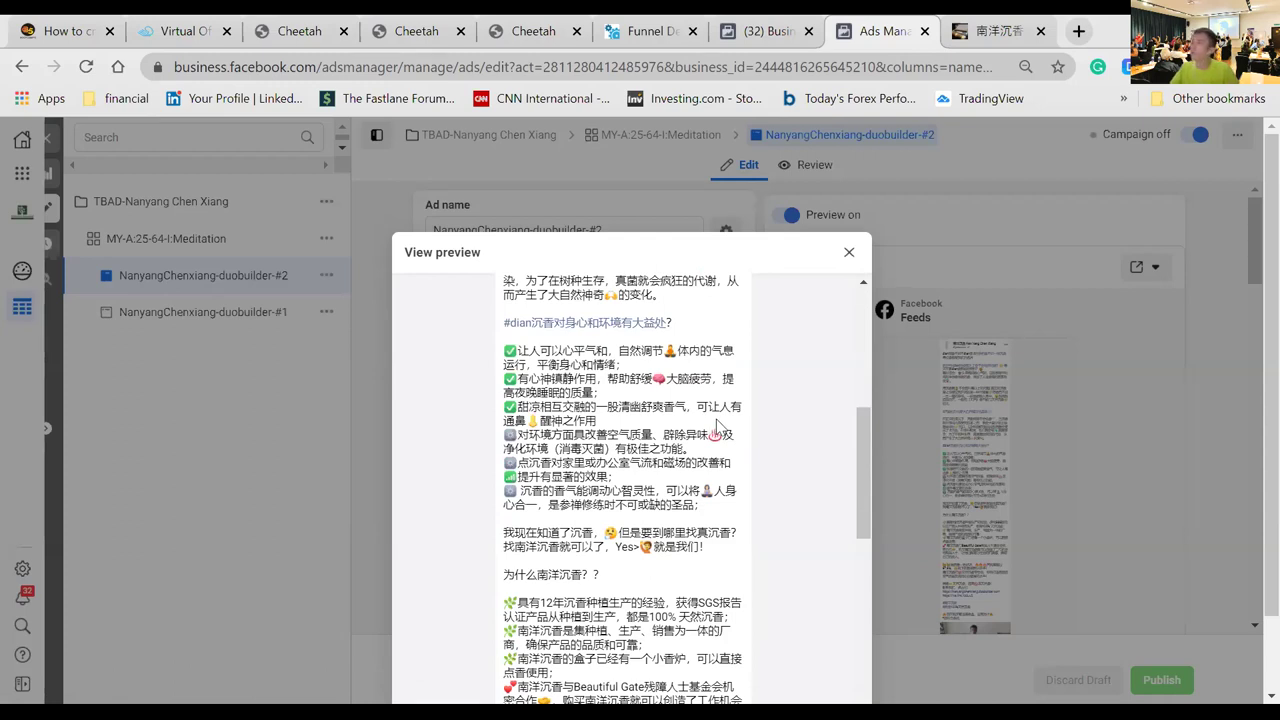
scroll(716, 430, up, 3)
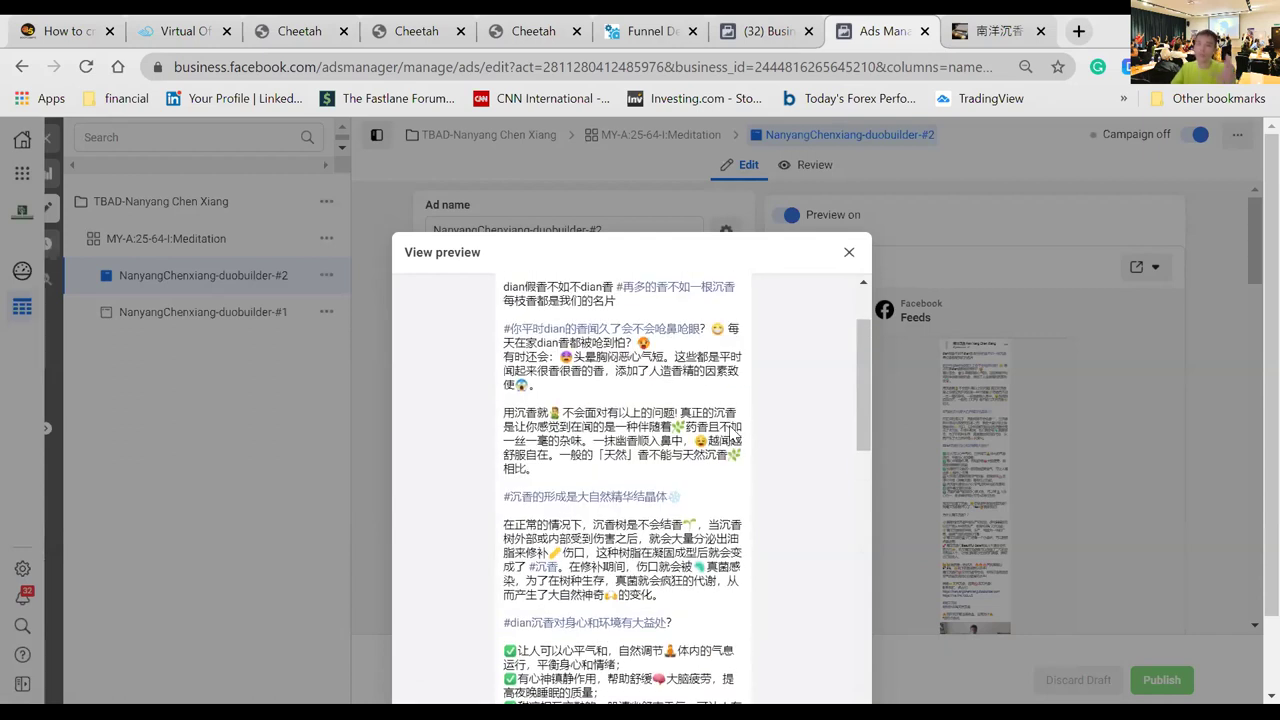
scroll(781, 506, down, 1)
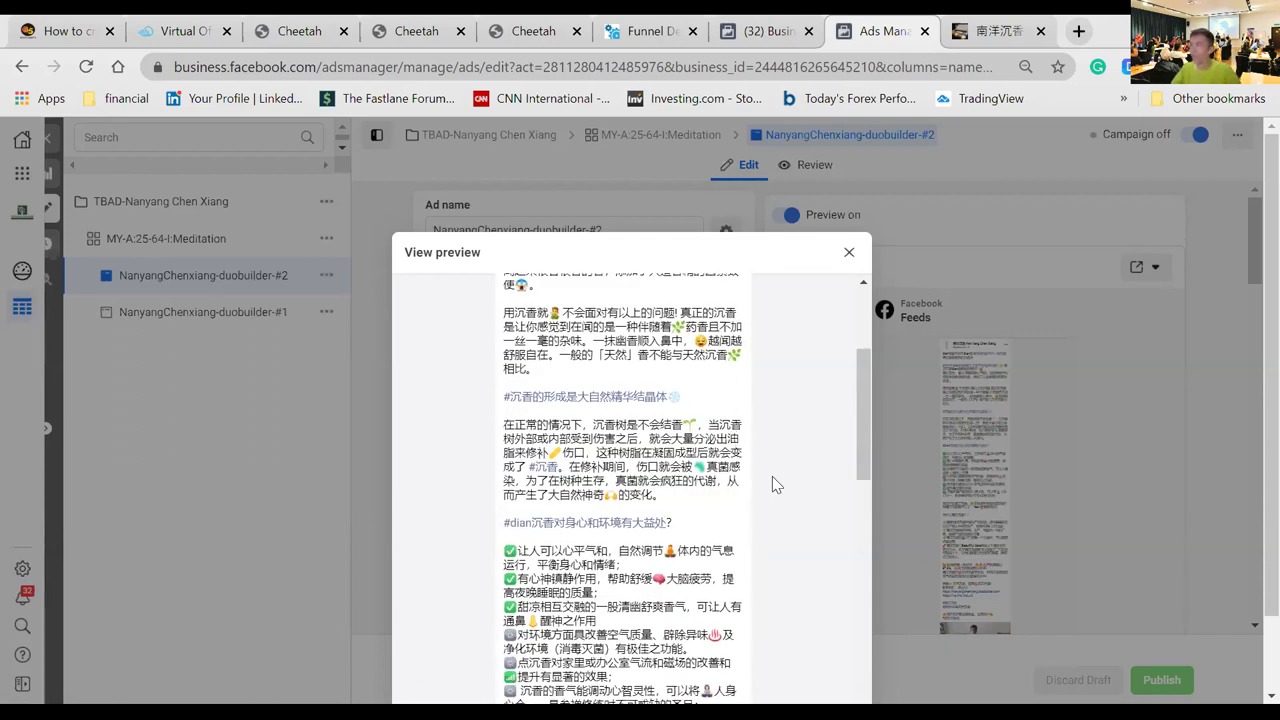
scroll(772, 476, down, 1)
scroll(527, 507, down, 1)
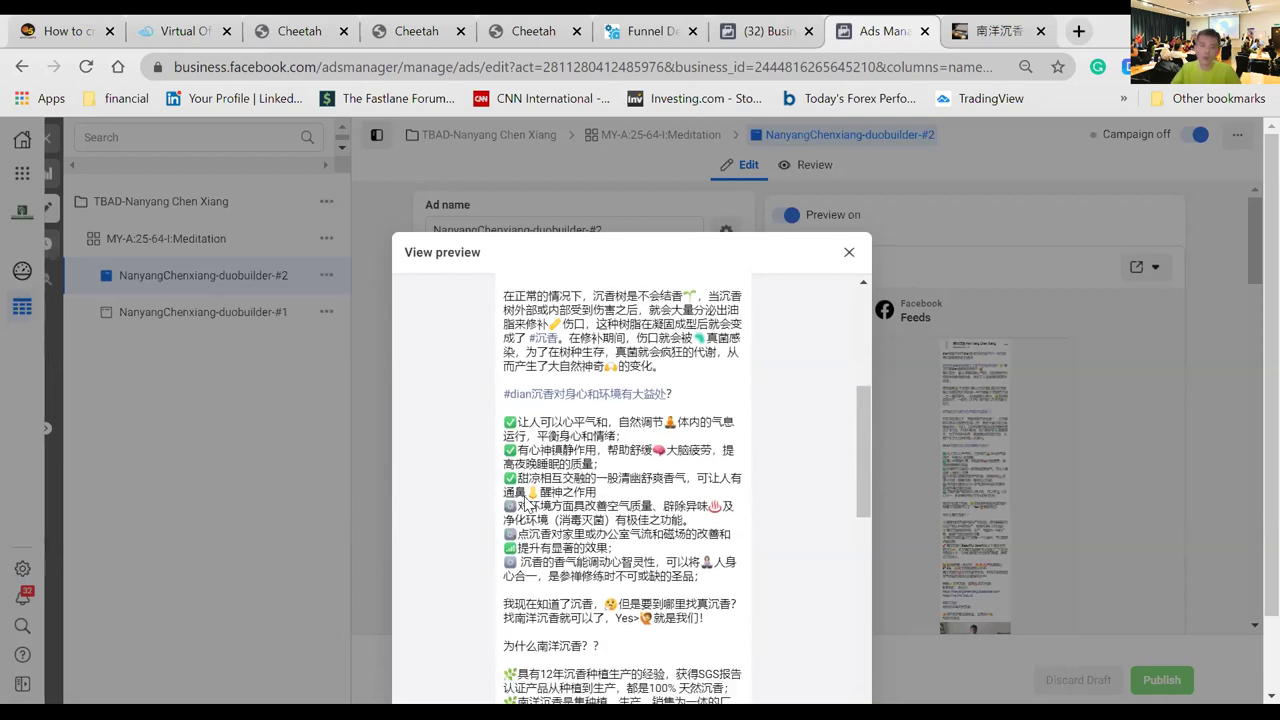
- Read the rest of the ad preview's copy down to its video and Learn More call to action
scroll(527, 507, down, 2)
scroll(583, 487, down, 2)
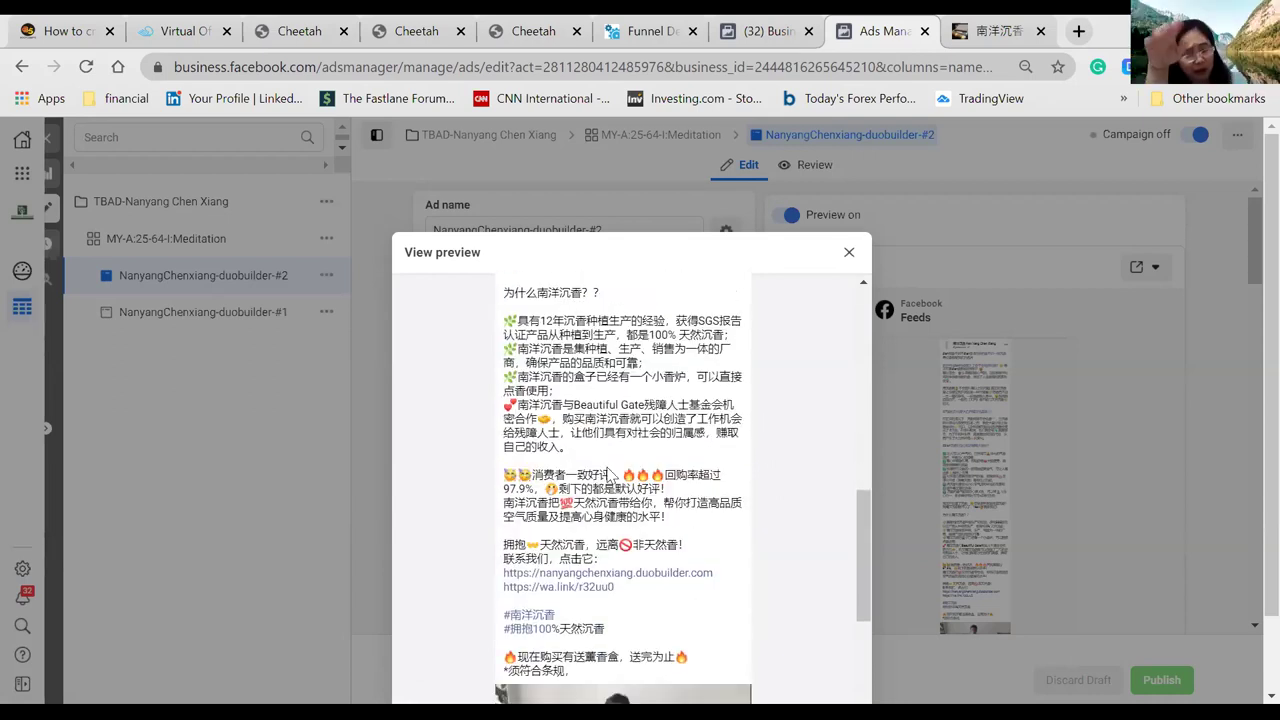
scroll(693, 451, down, 1)
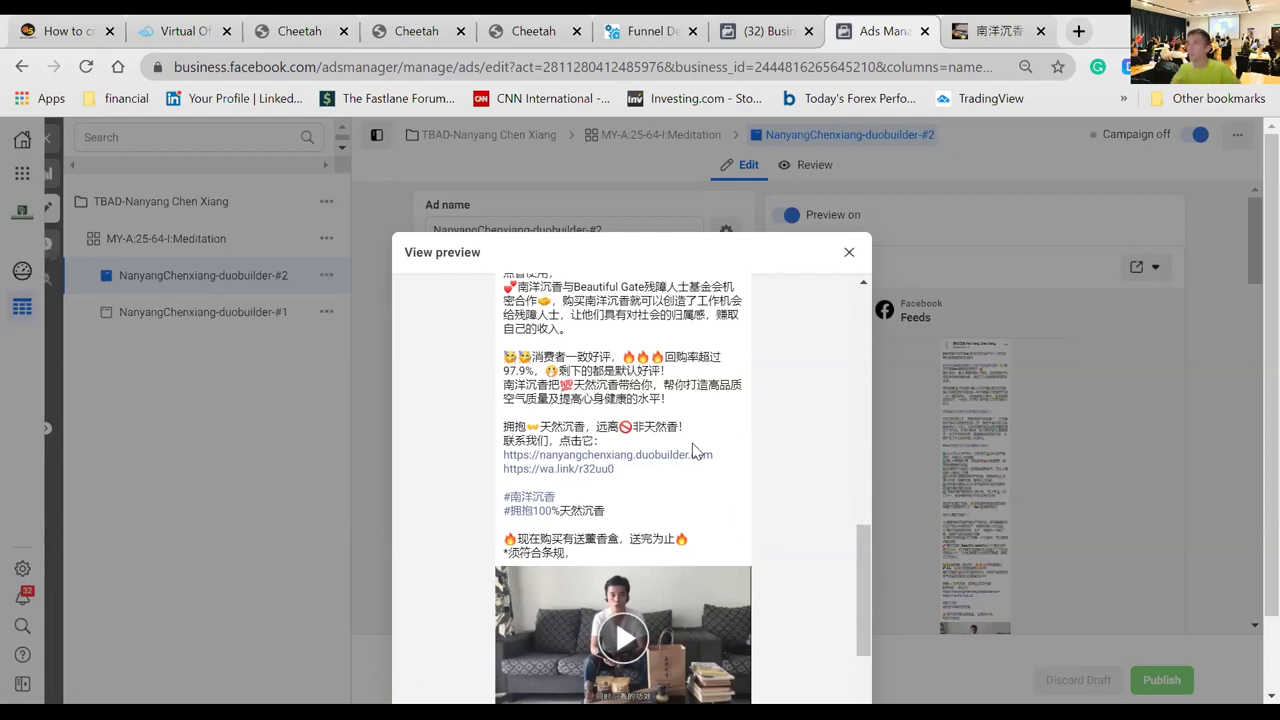
scroll(720, 458, down, 1)
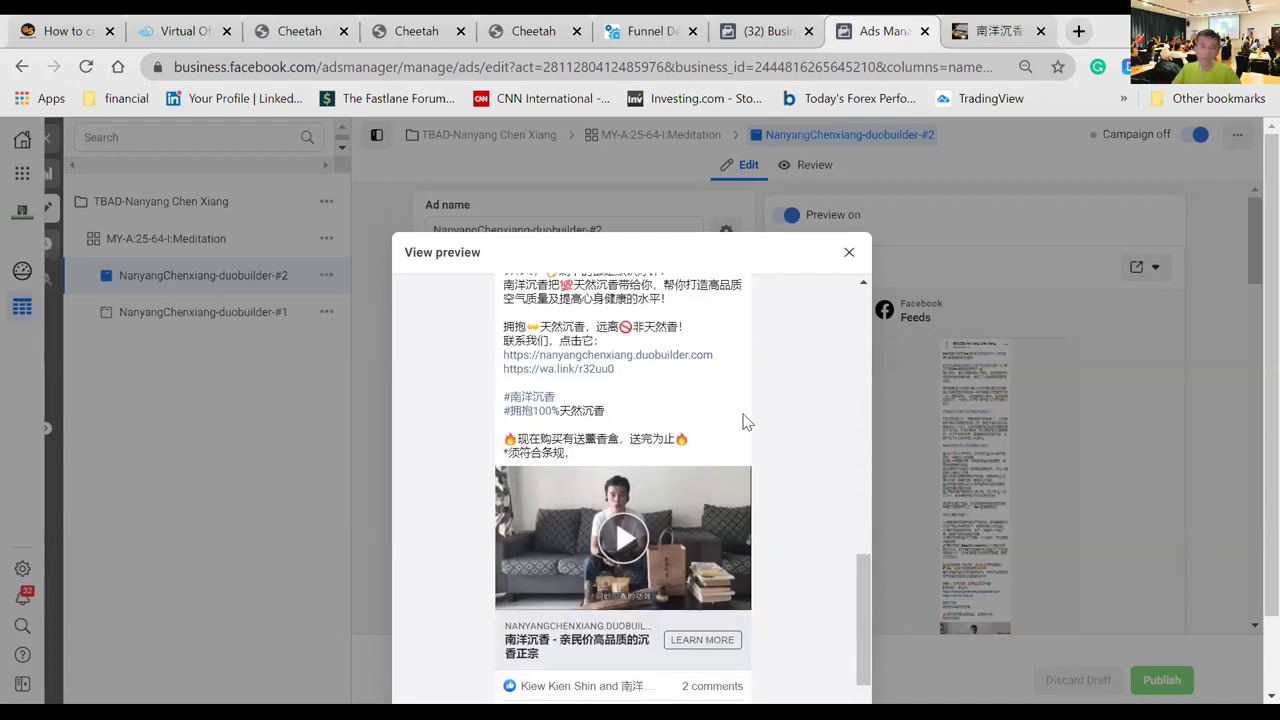
scroll(762, 455, down, 1)
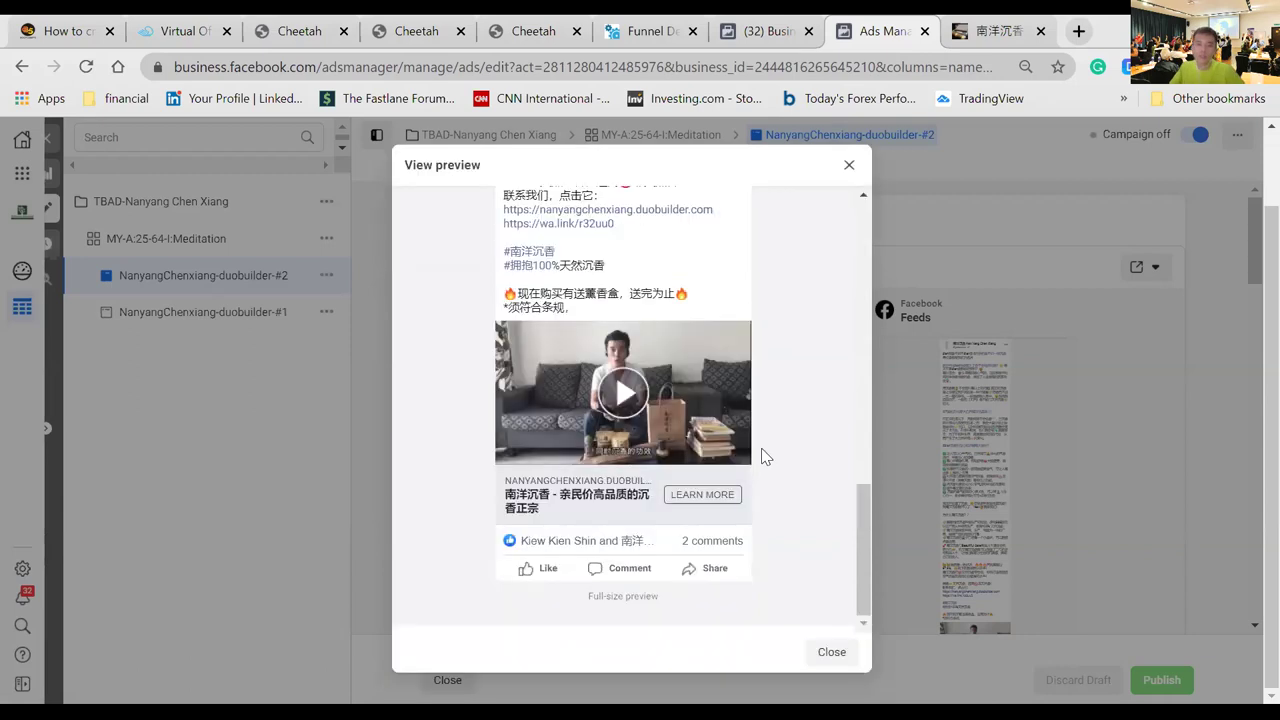
key(ctrl+minus)
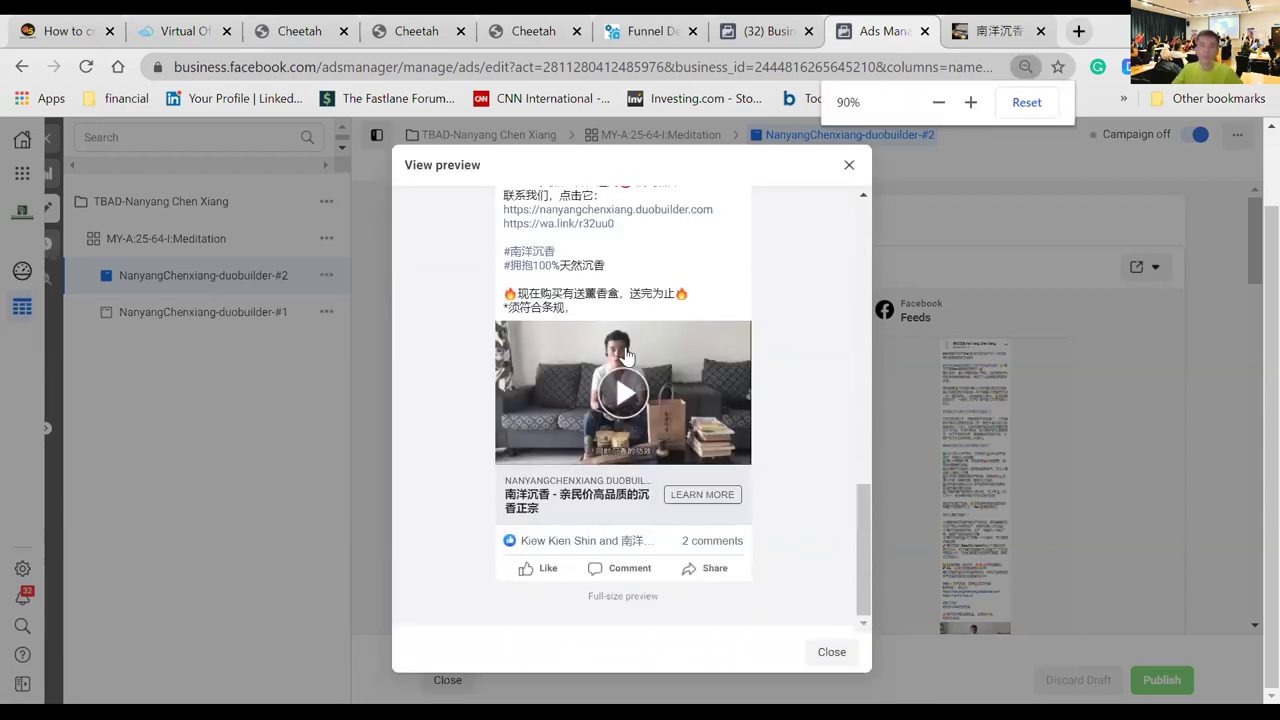
key(ctrl+plus)
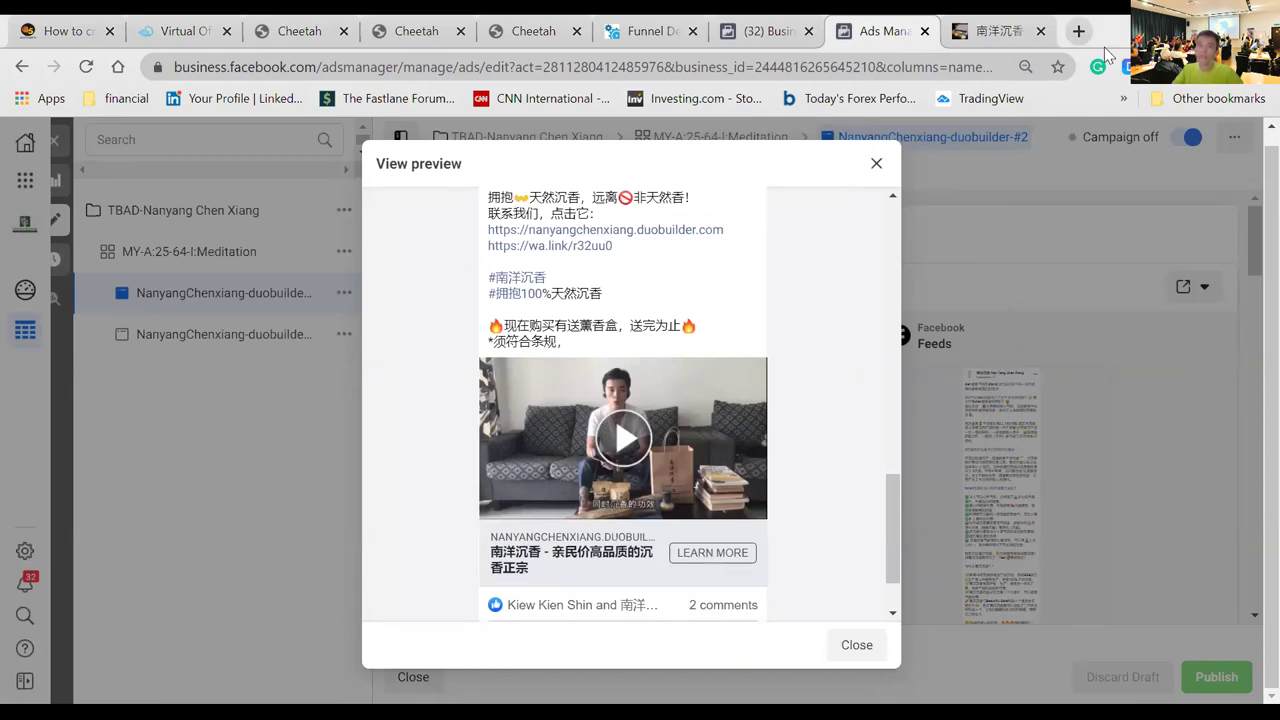
- Go to the nanyangchenxiang.duobuilder.com landing page, watch its Nan Yang Chen Xiang 2 video and pause it
key(ctrl+Tab)
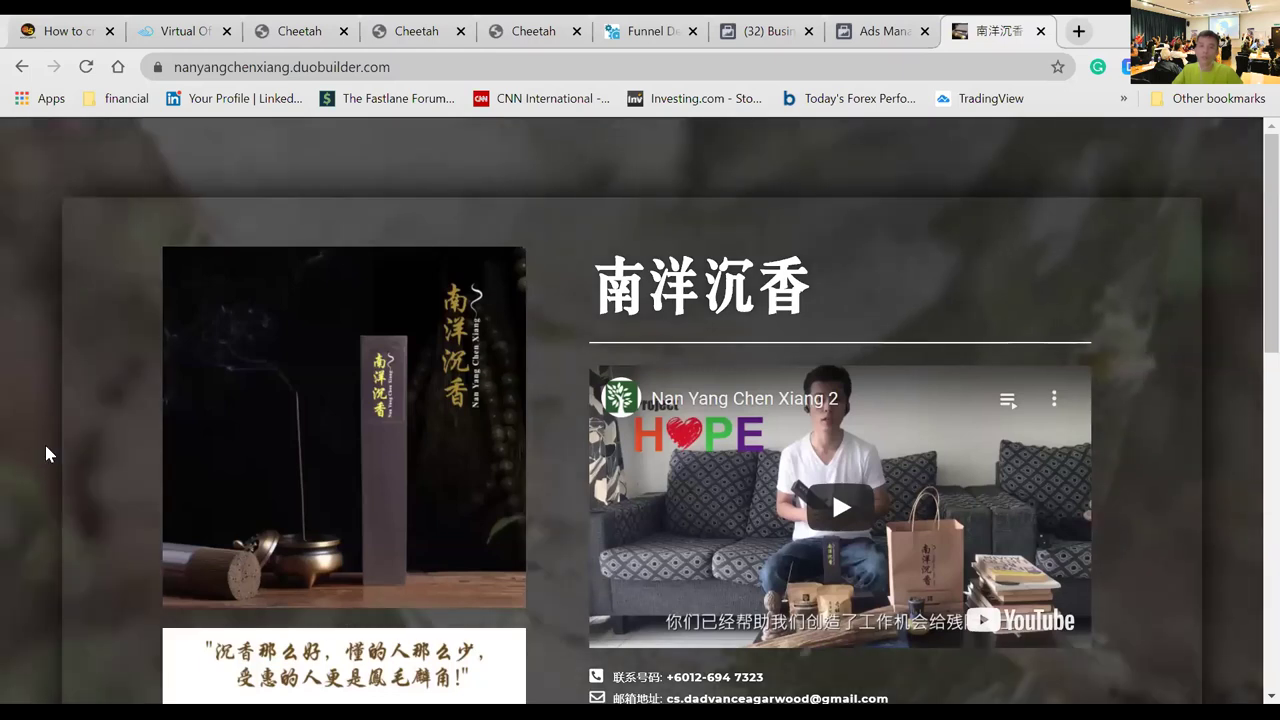
scroll(826, 465, down, 1)
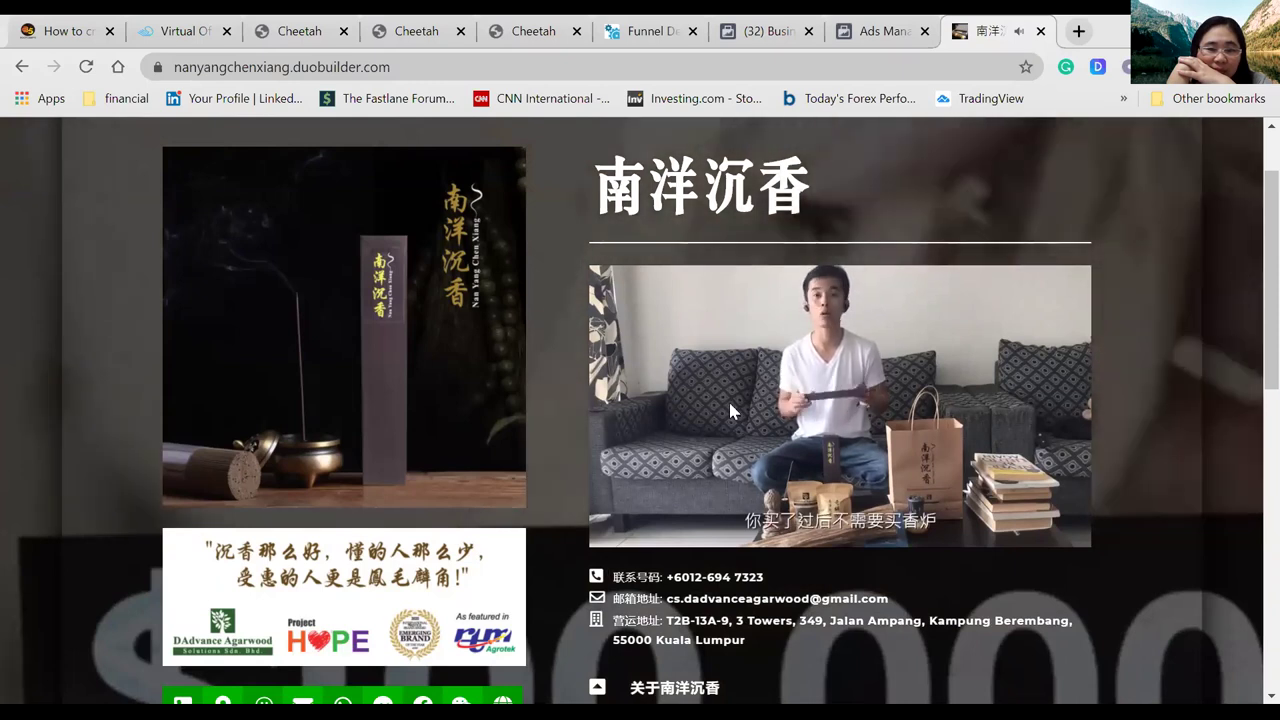
mouse_move(740, 420)
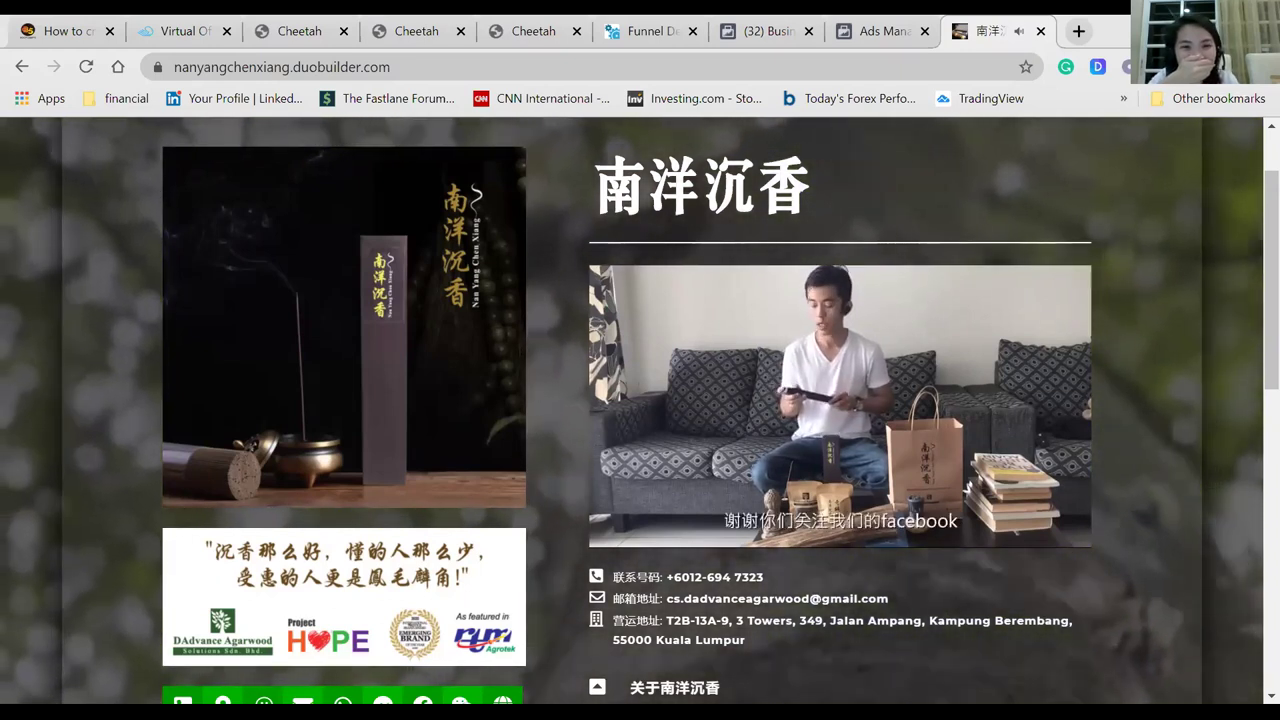
click(757, 440)
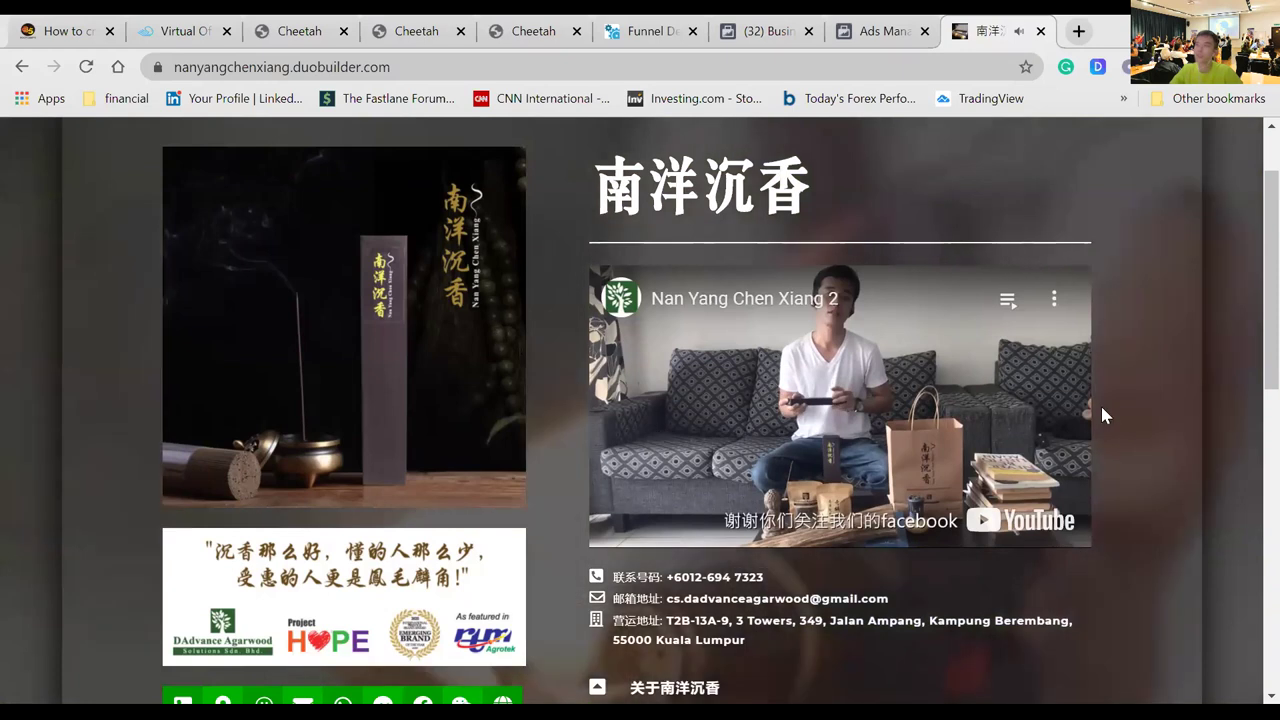
- Look over the landing page's contact links, contact details and 关于南洋沉香 section
scroll(1164, 411, down, 1)
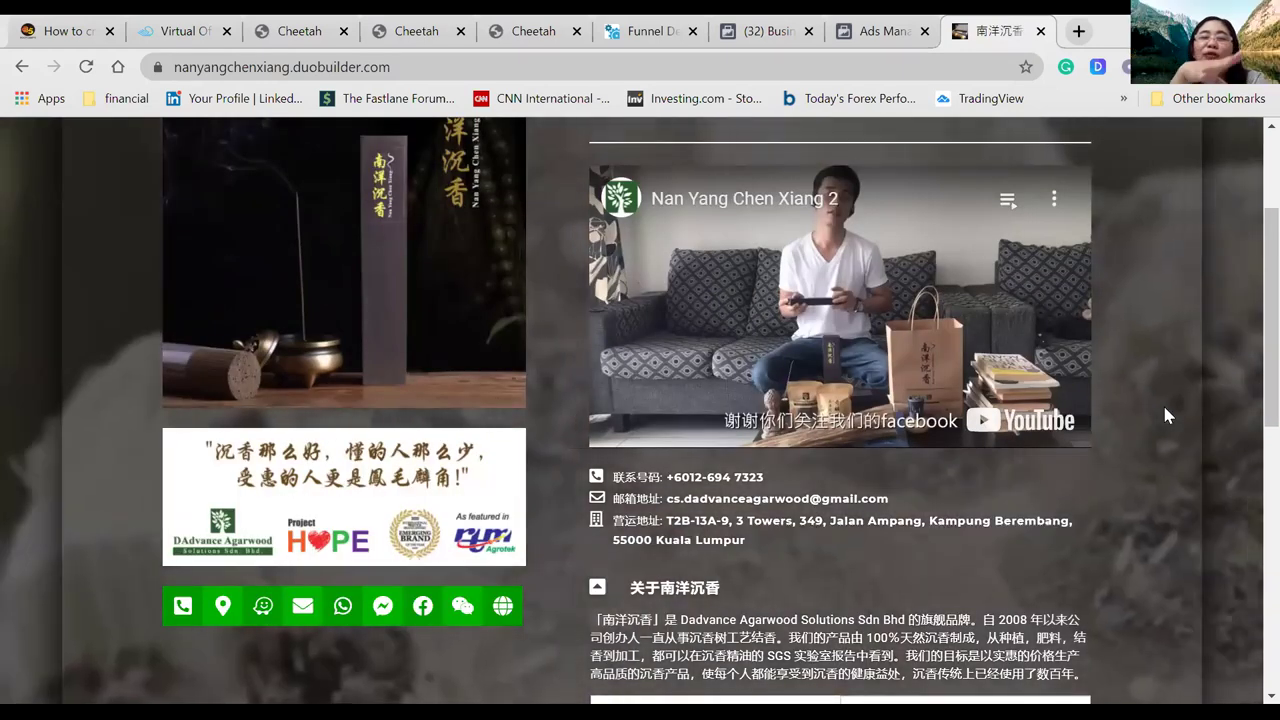
scroll(1162, 414, up, 1)
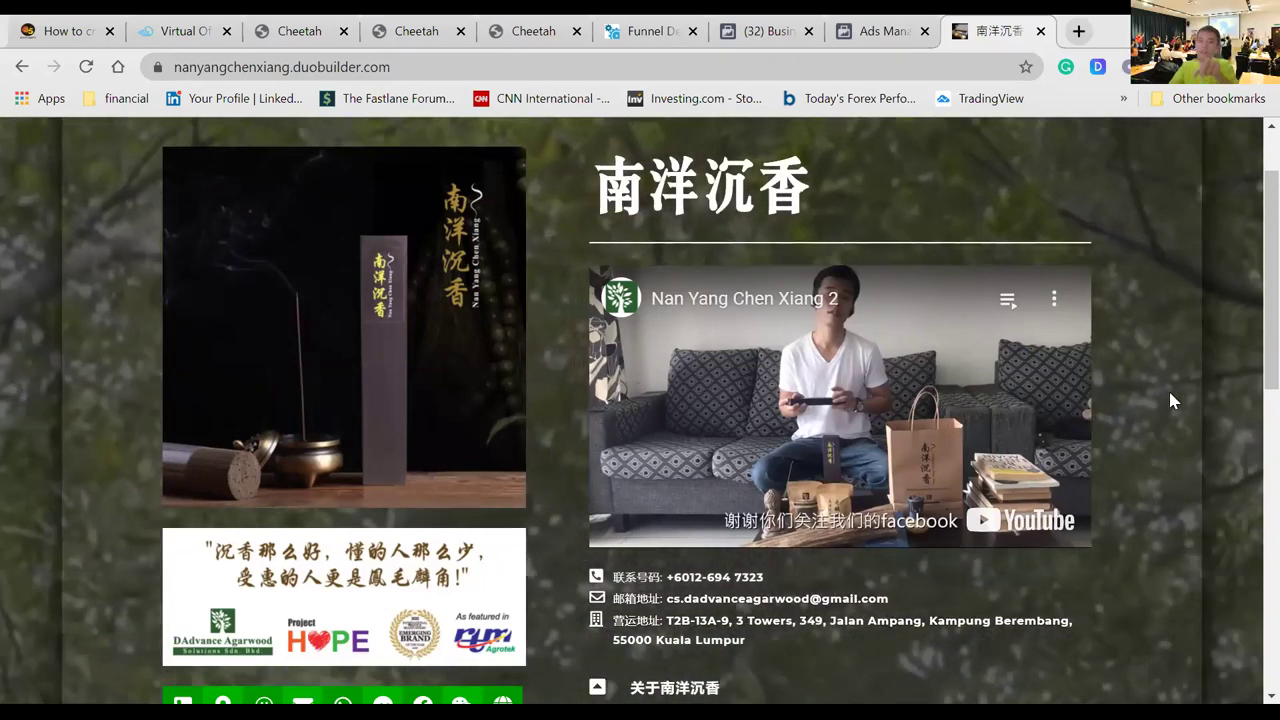
scroll(1170, 400, down, 1)
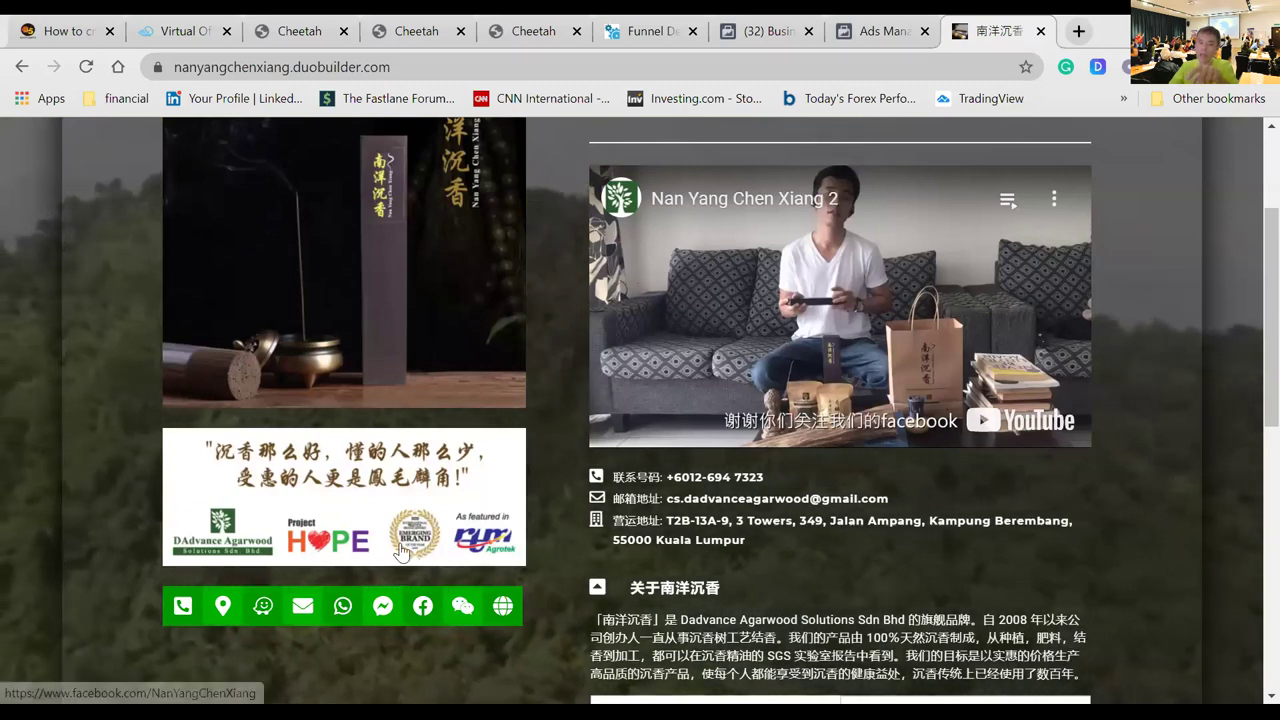
scroll(400, 552, down, 1)
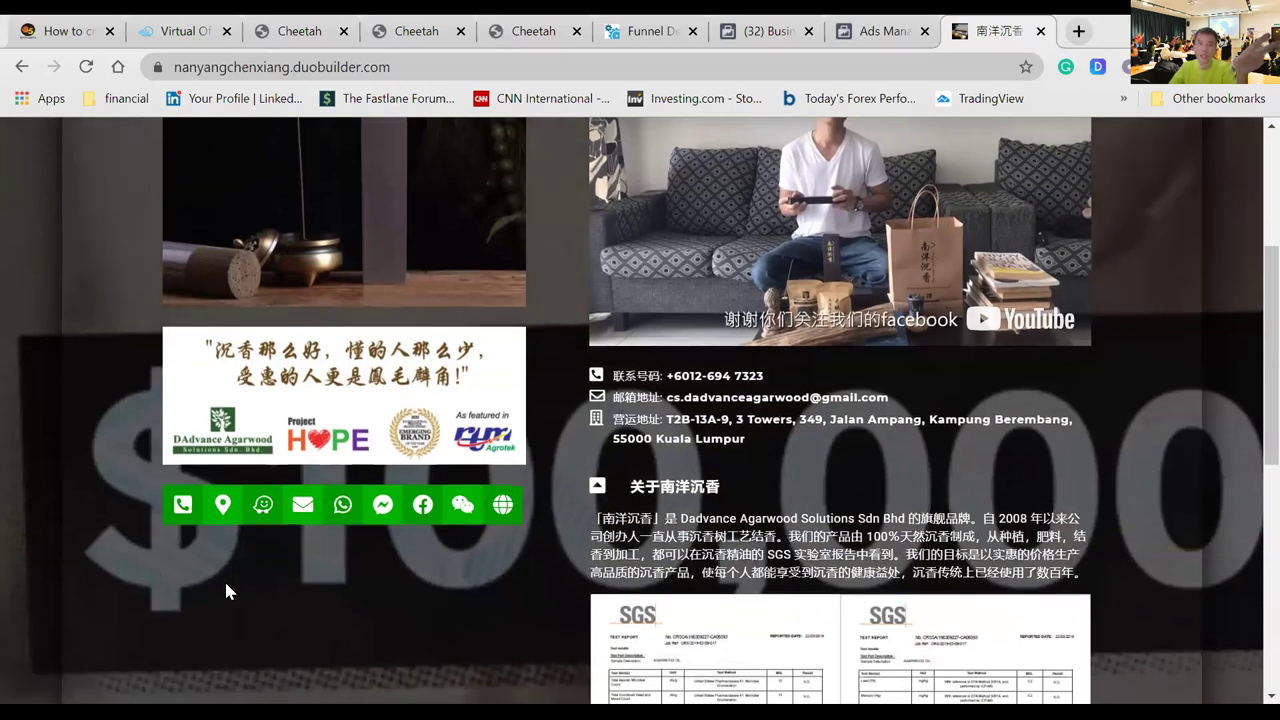
scroll(226, 591, down, 1)
scroll(643, 303, down, 1)
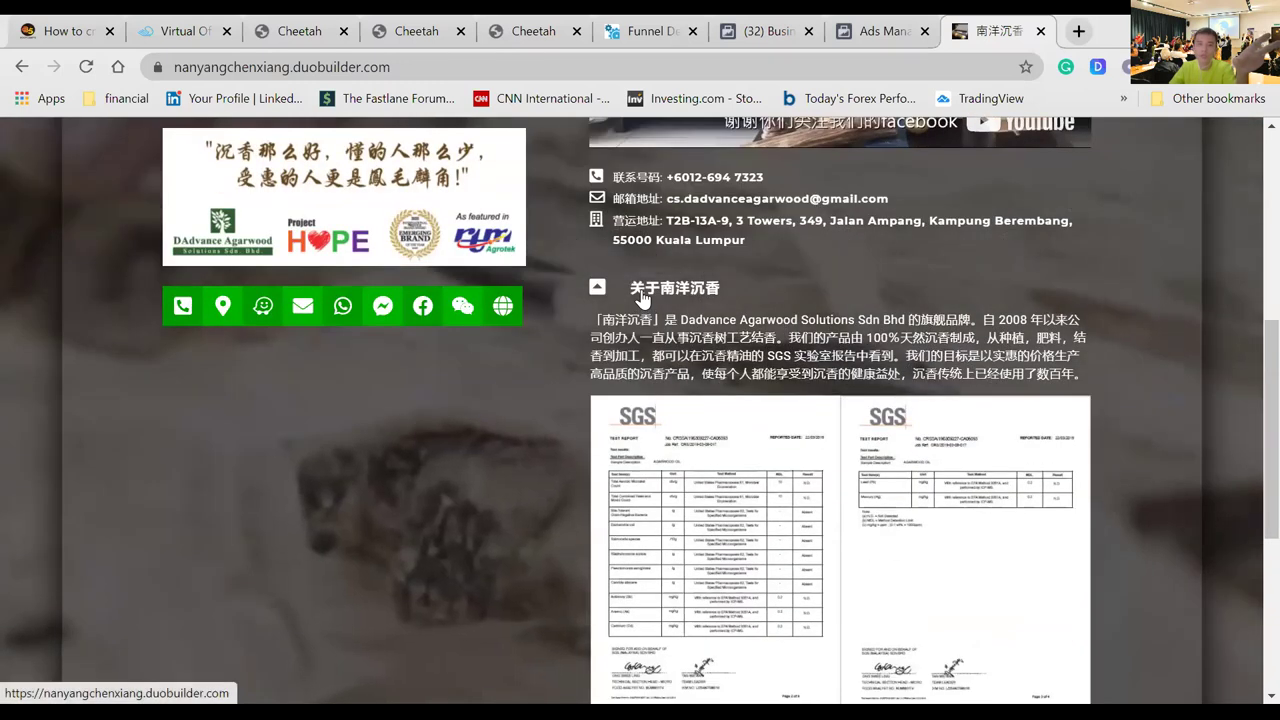
- Collapse and reopen the 关于南洋沉香 section to view its text and SGS test reports, and close it again
click(645, 296)
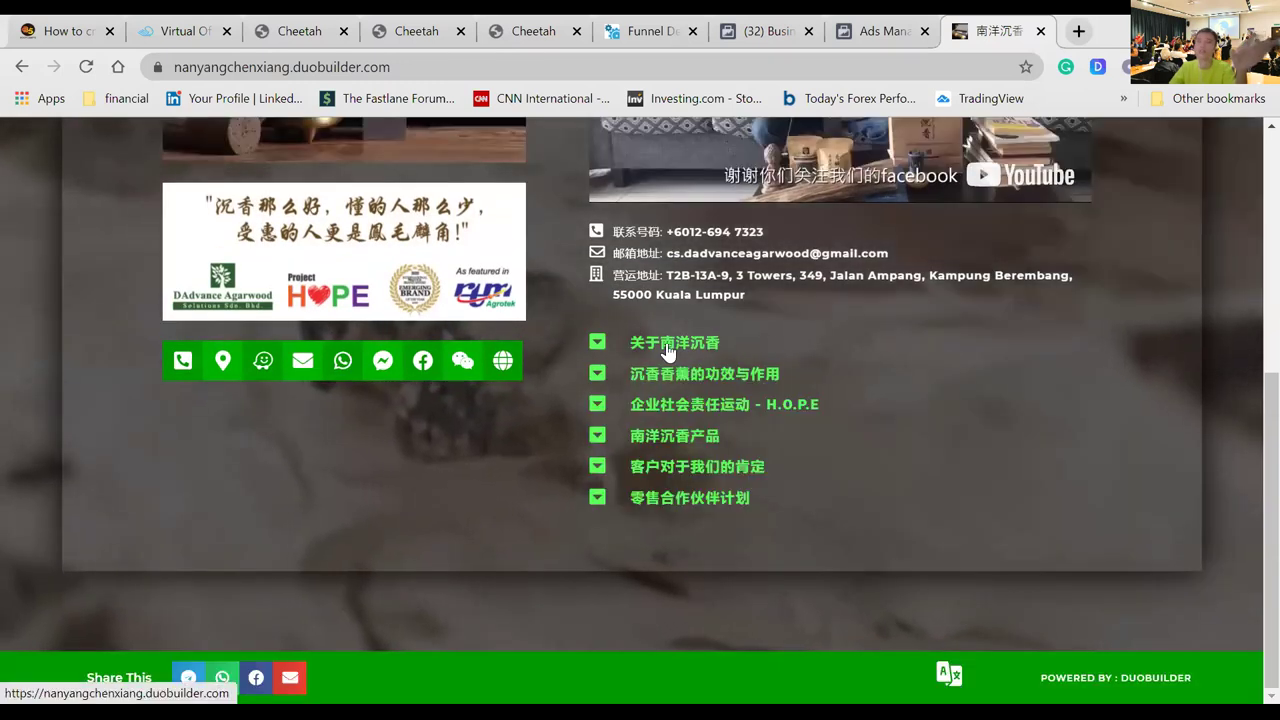
click(668, 345)
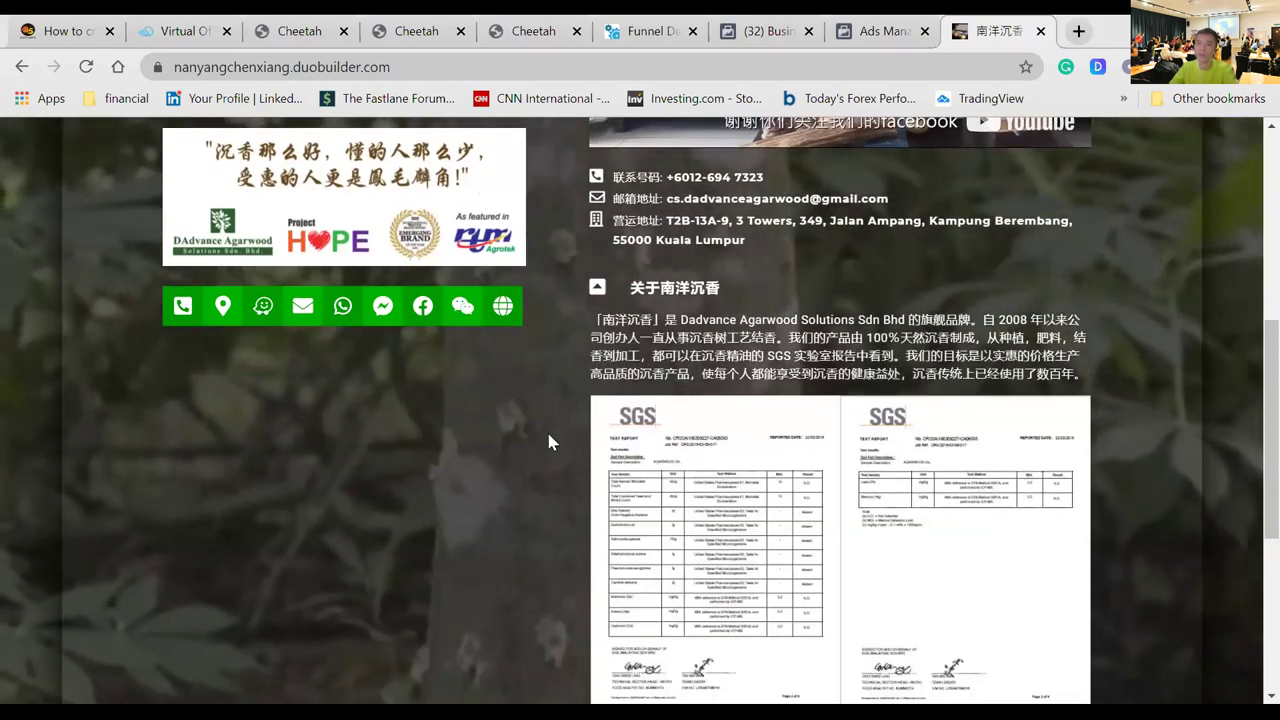
scroll(546, 429, down, 2)
scroll(720, 396, up, 3)
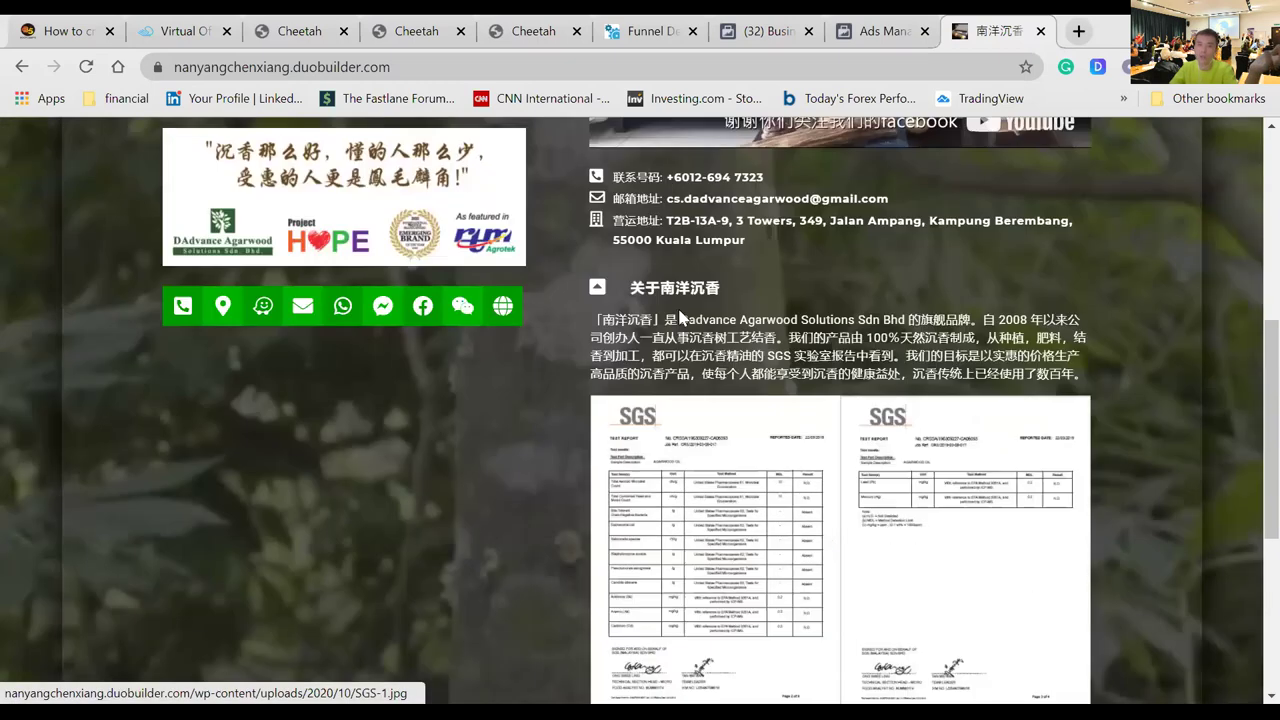
click(675, 363)
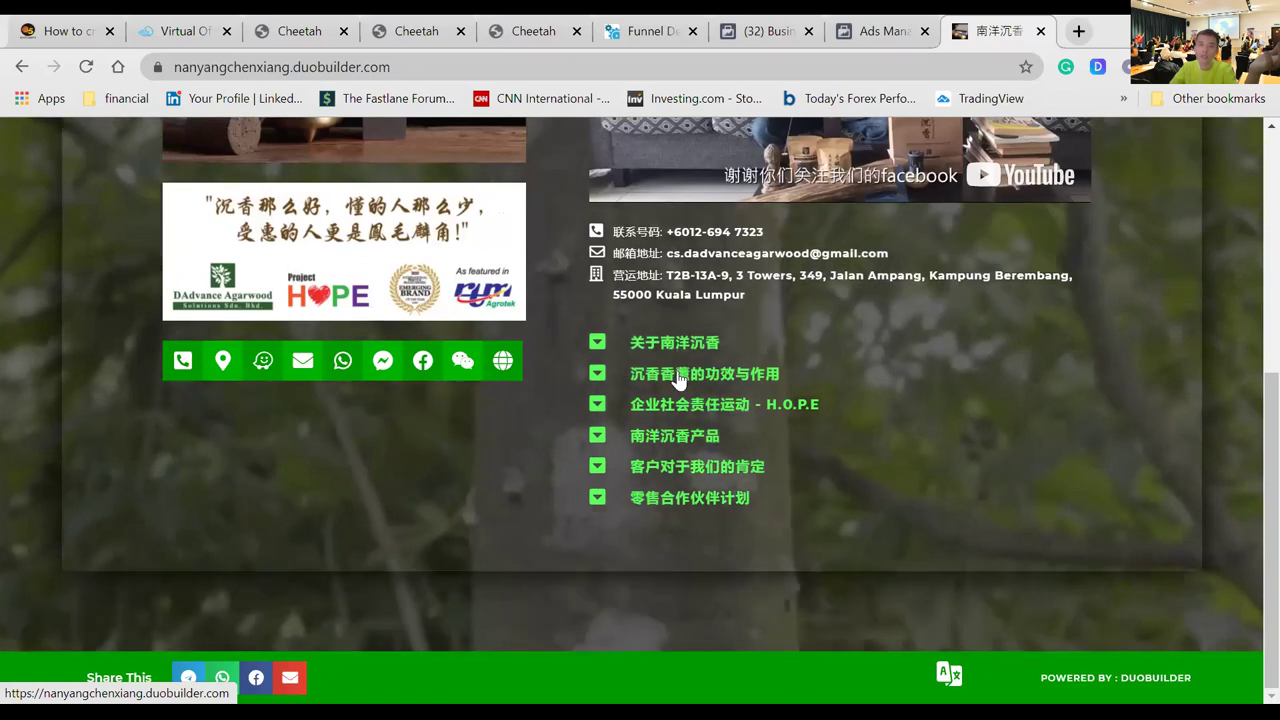
- Expand the 沉香香薰的功效与作用 section, look through its numbered benefits and collapse it
click(679, 375)
scroll(679, 375, down, 2)
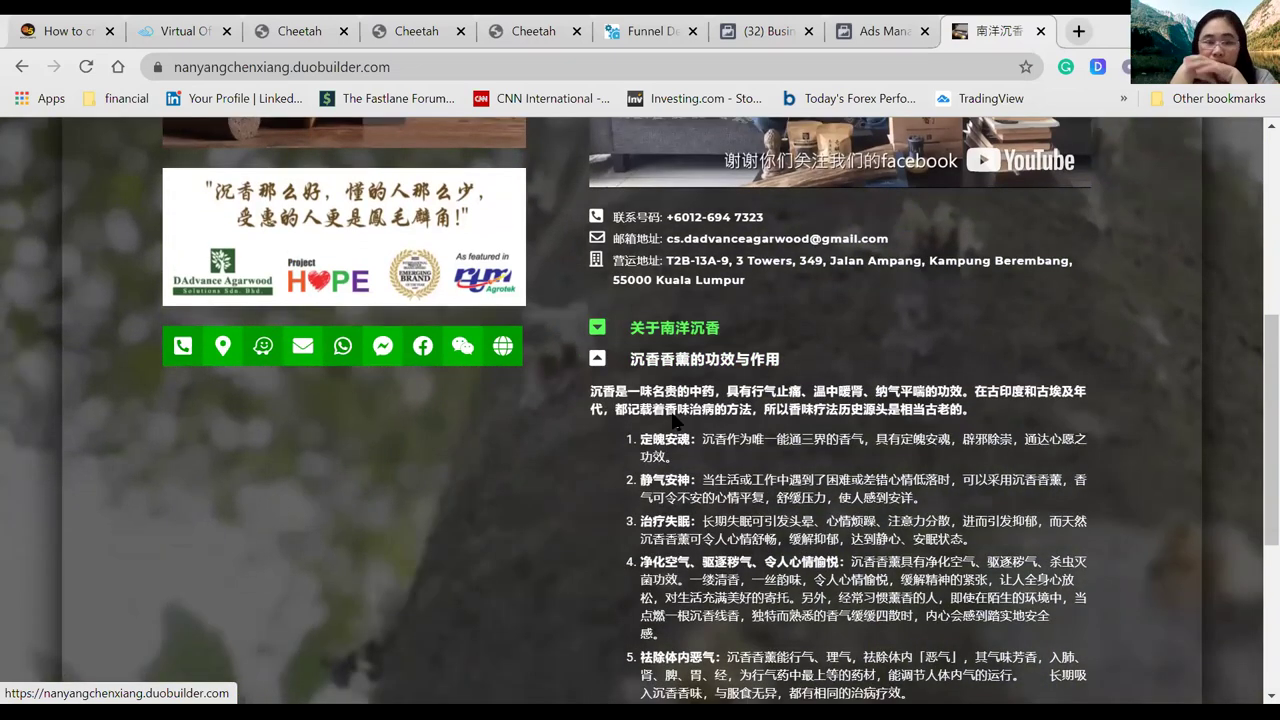
click(703, 176)
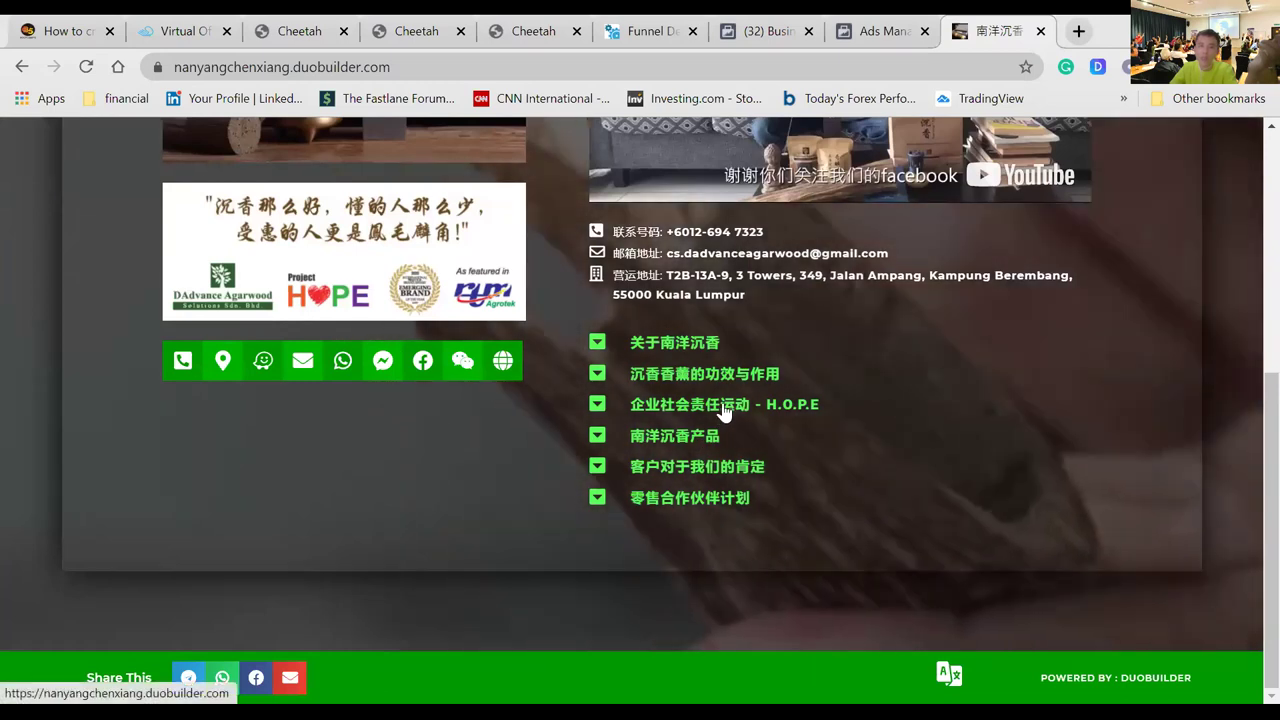
- Expand the 企业社会责任运动 - H.O.P.E section, watch part of its linked YouTube video and return to the landing page
click(725, 410)
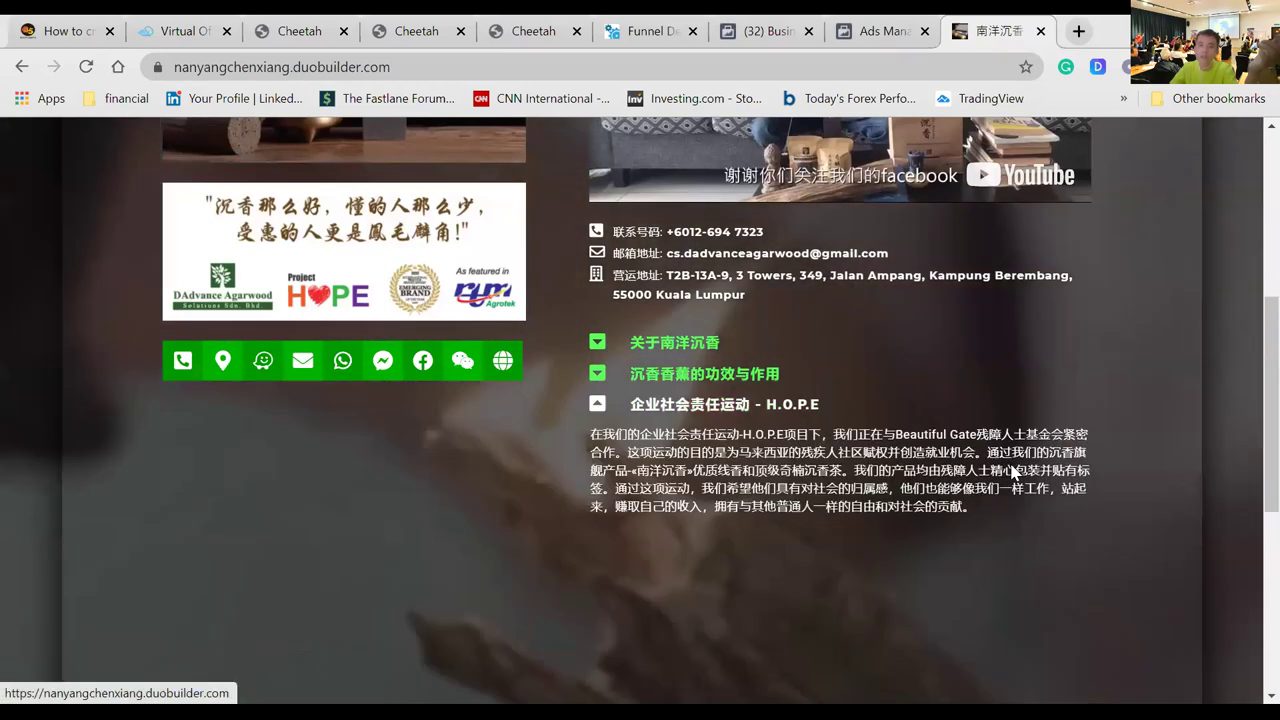
scroll(895, 545, down, 5)
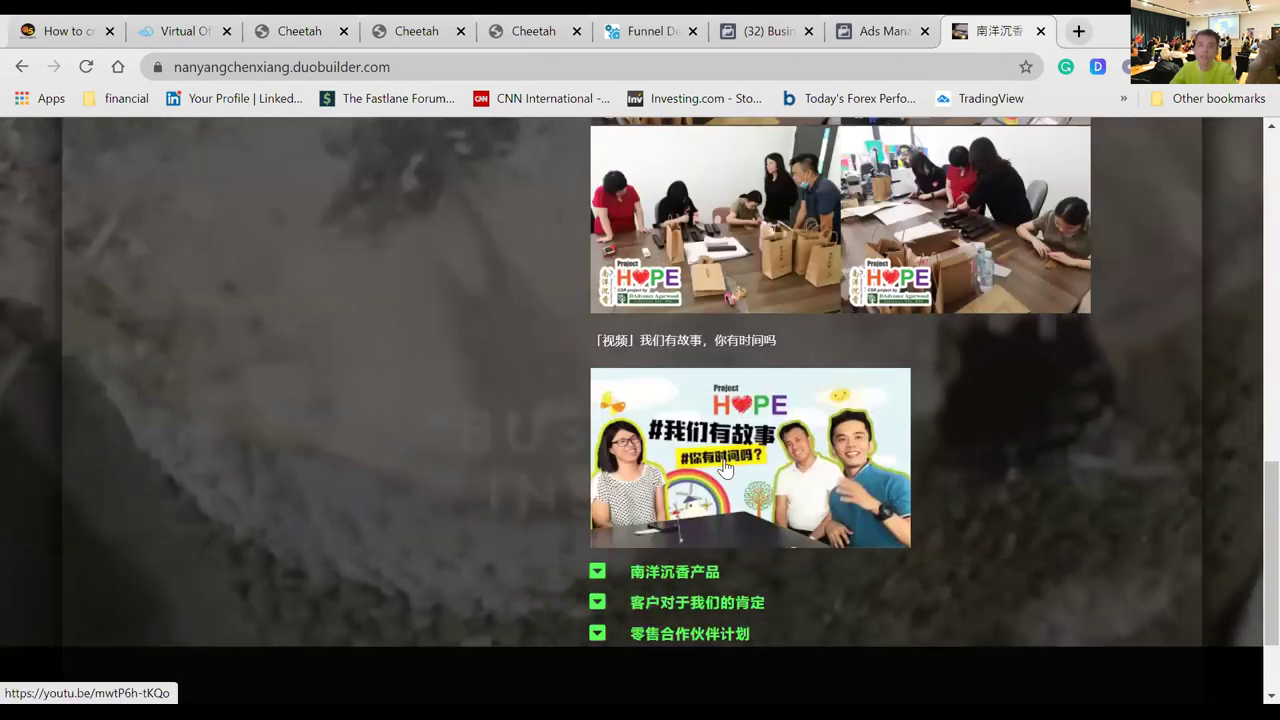
click(895, 540)
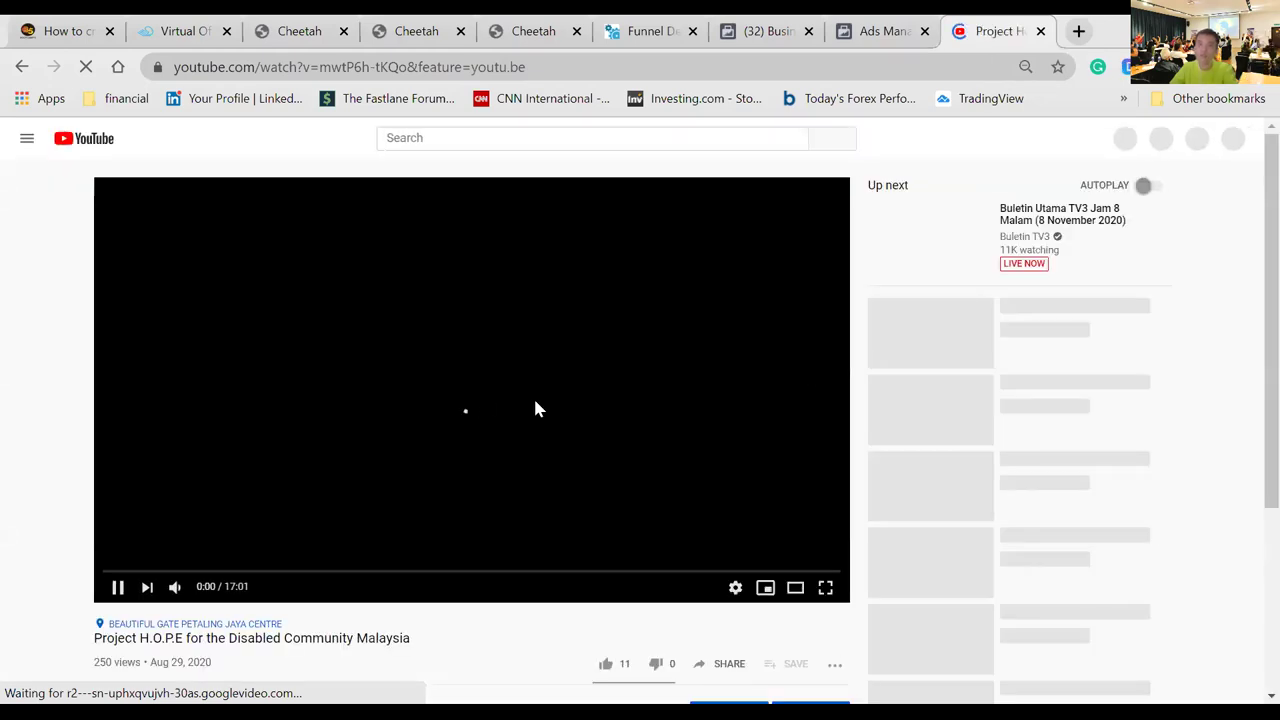
click(112, 572)
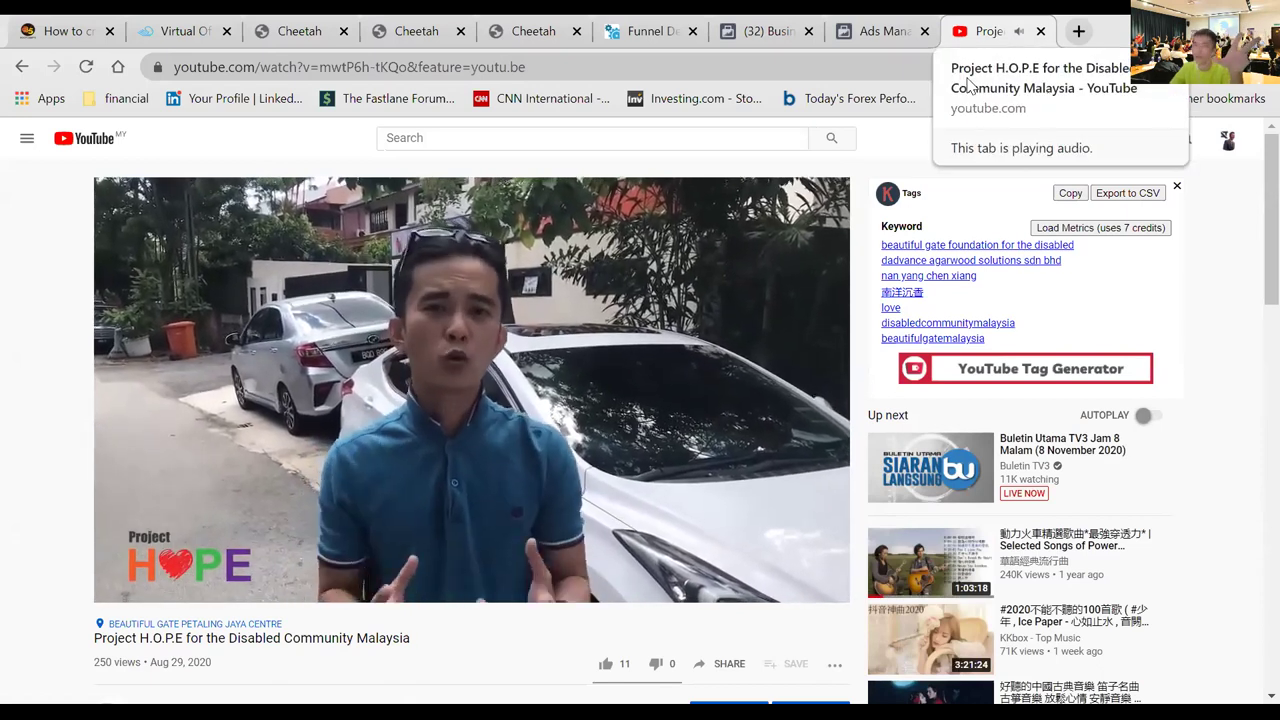
click(15, 67)
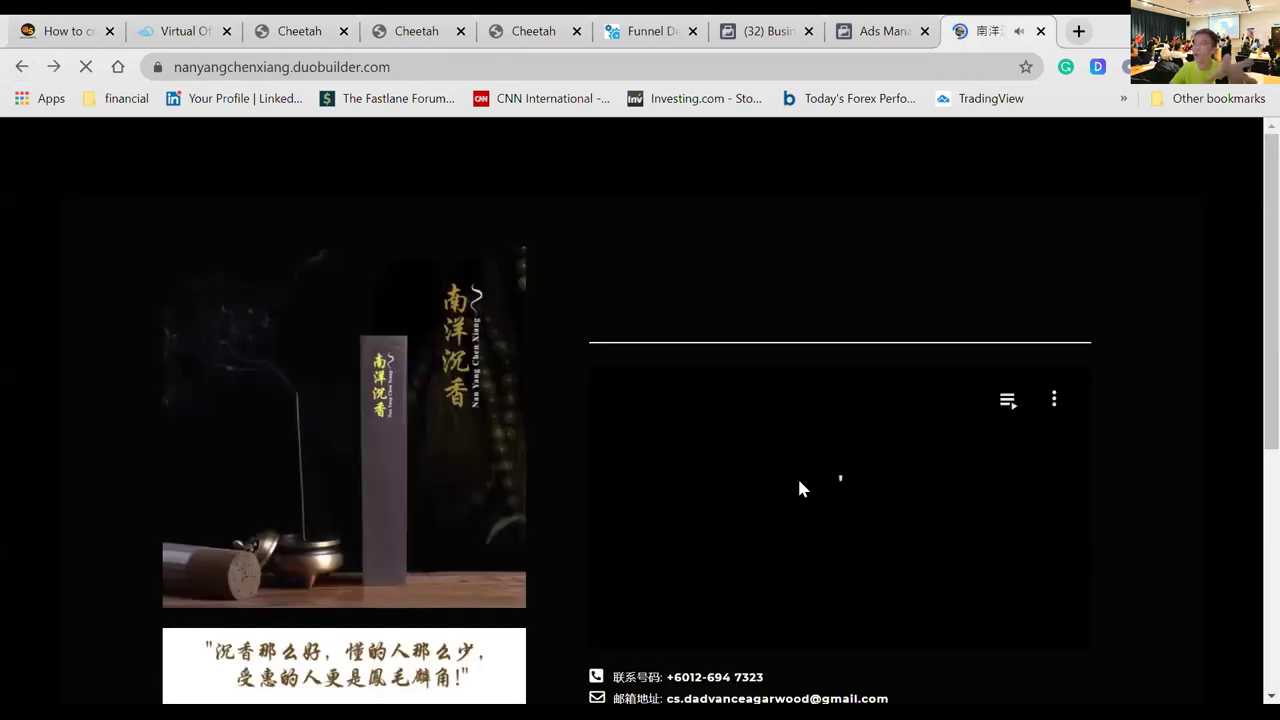
- Examine the two SGS test reports under 关于南洋沉香 on the reloaded landing page and collapse that section
scroll(800, 489, down, 5)
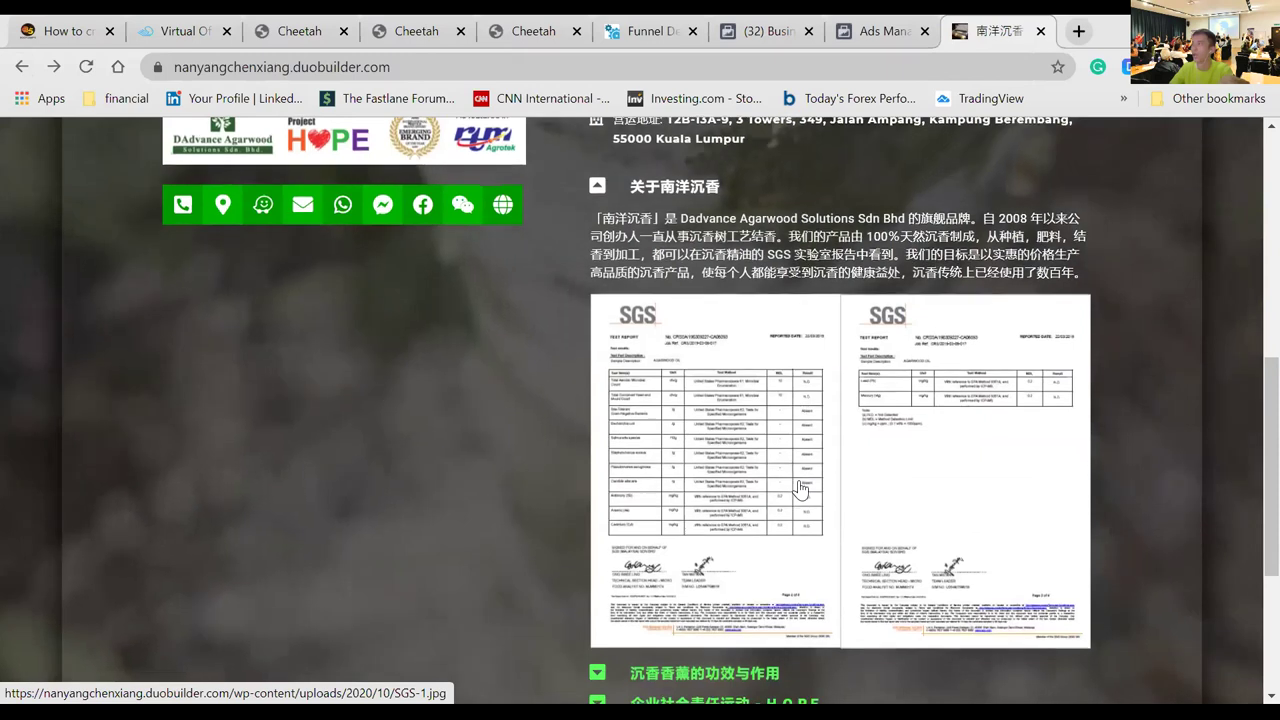
scroll(800, 489, down, 1)
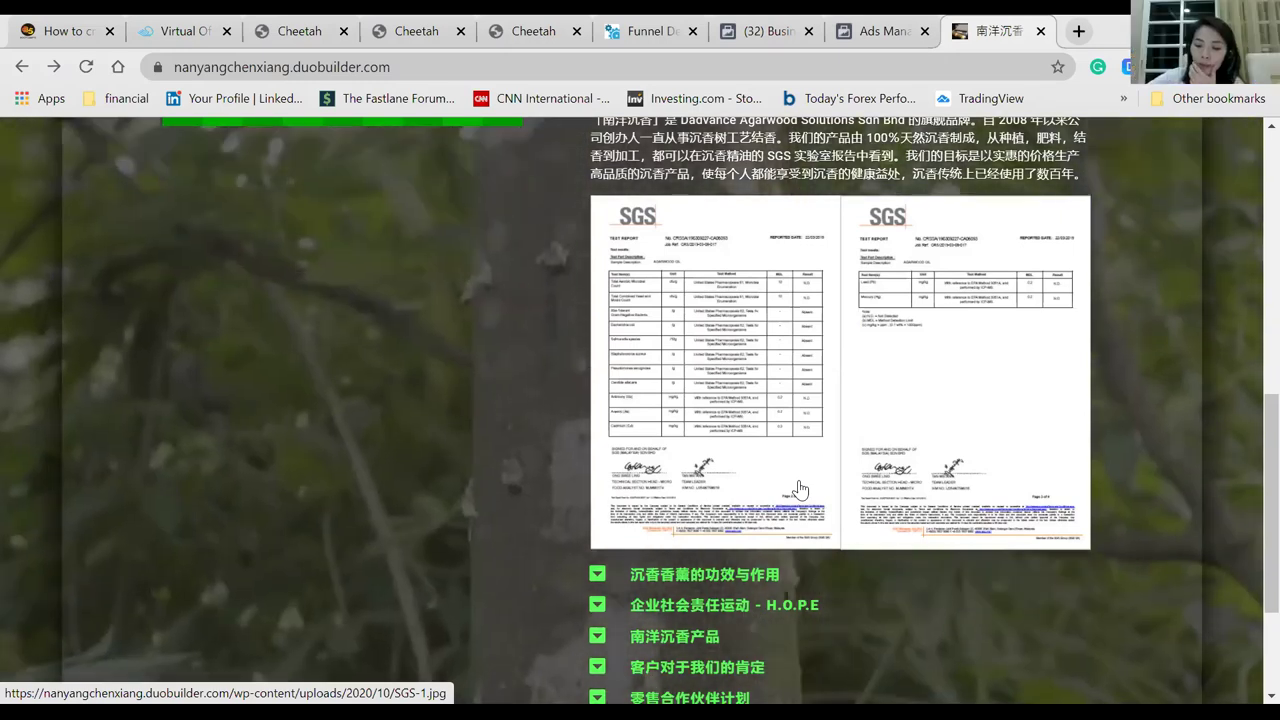
scroll(480, 423, up, 3)
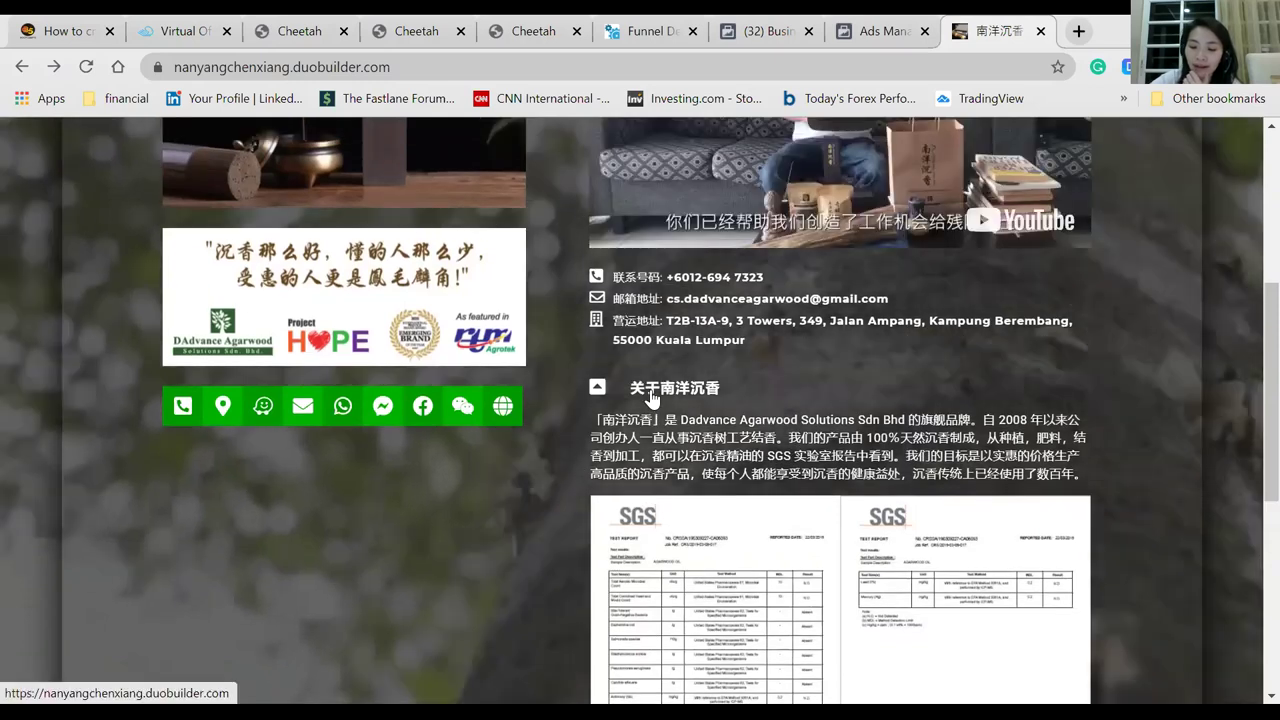
click(652, 395)
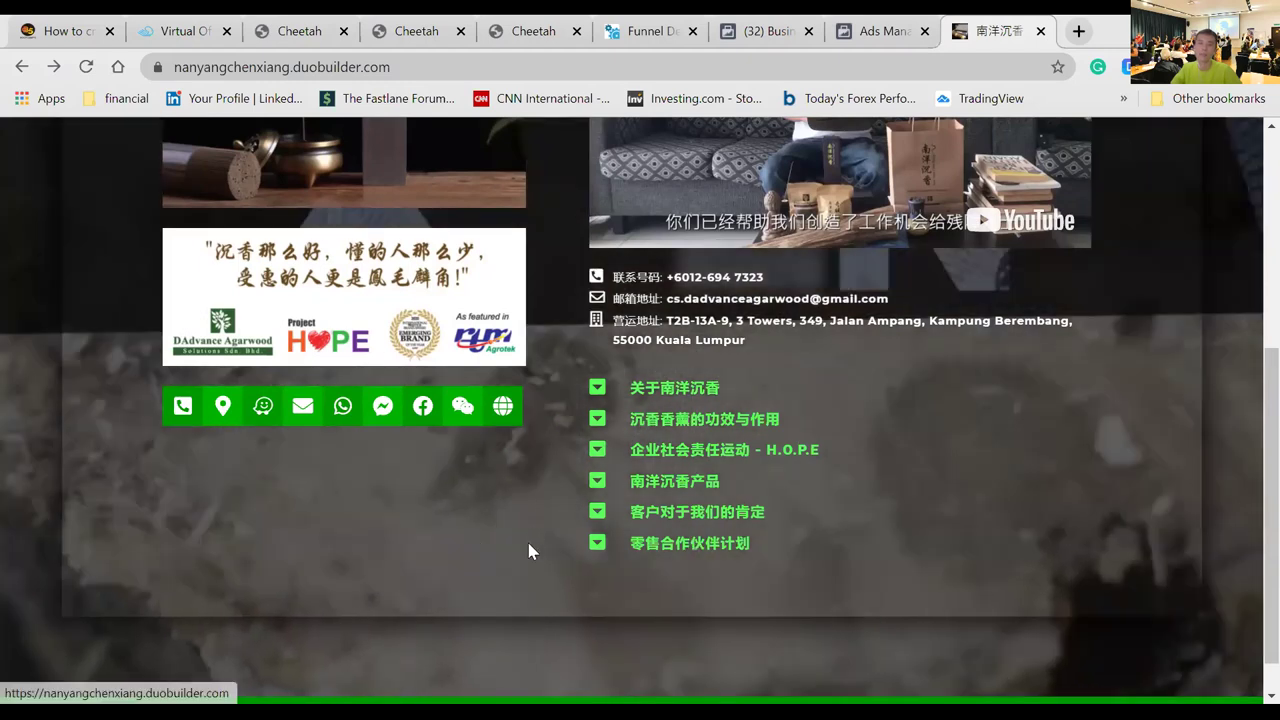
- Review the customer chat screenshots under 客户对于我们的肯定, collapse that section and try the 零售合作伙伴计划 section
click(690, 525)
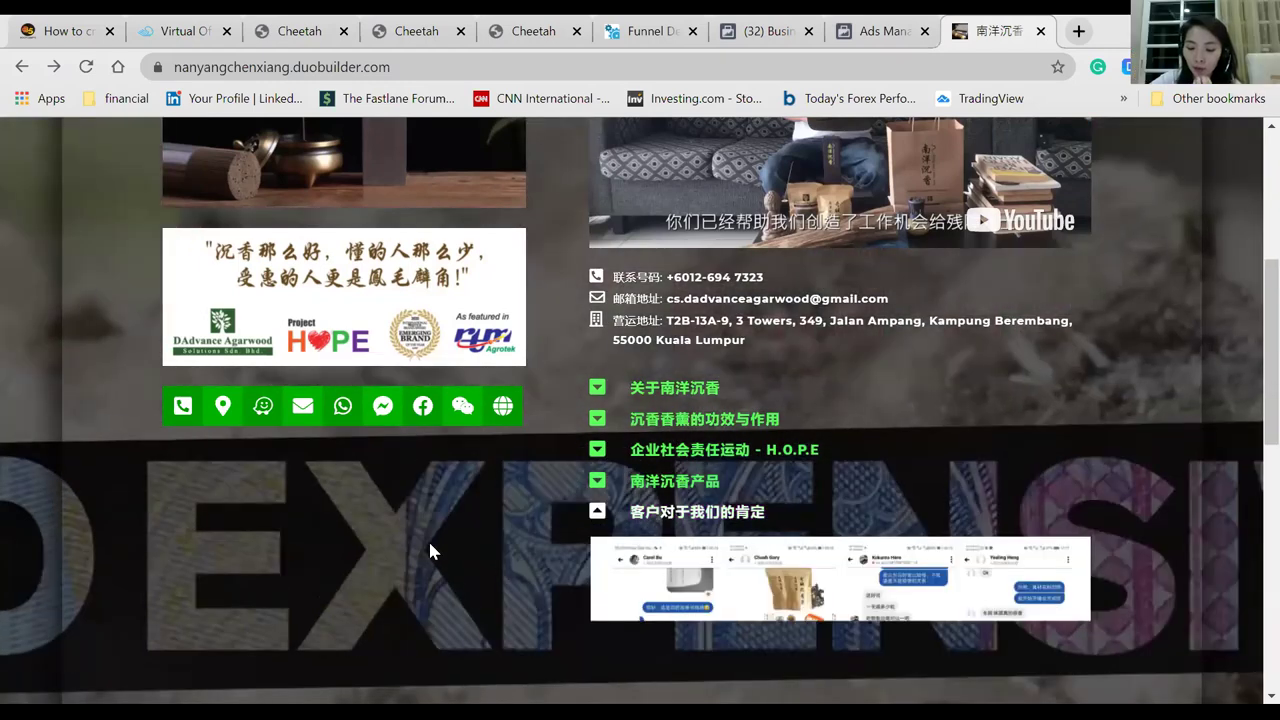
scroll(1030, 319, down, 1)
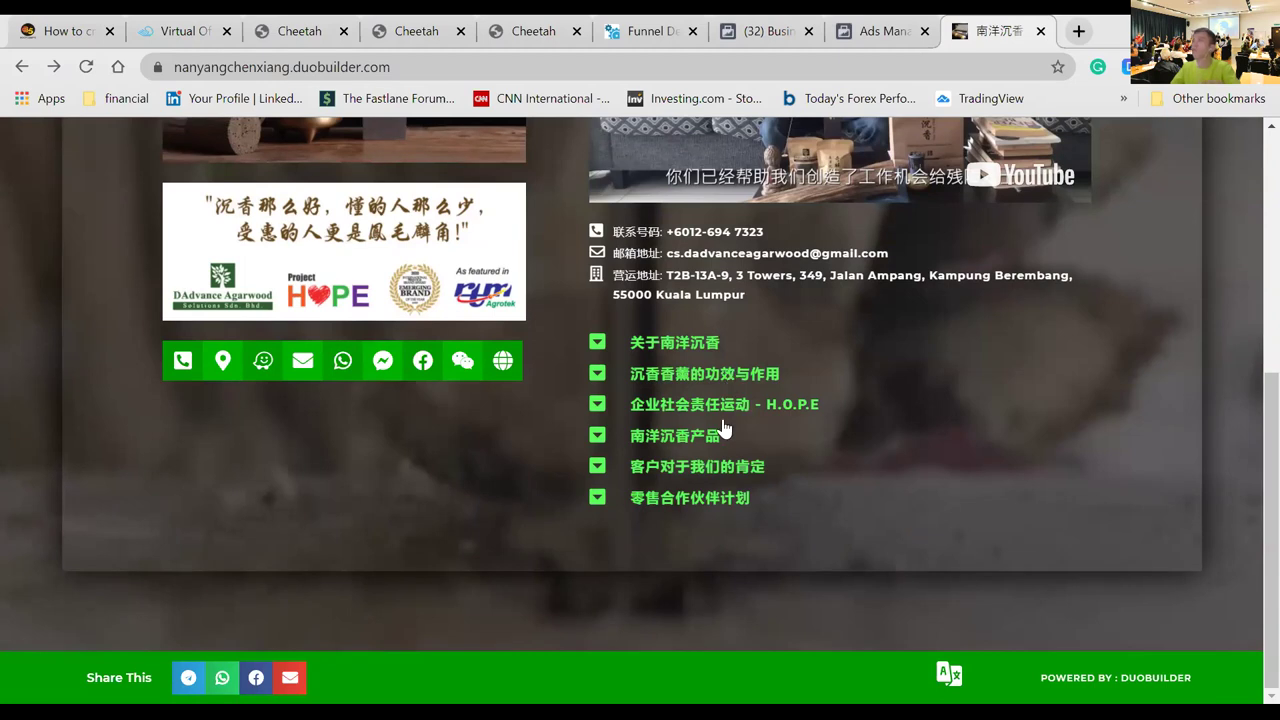
scroll(724, 428, down, 3)
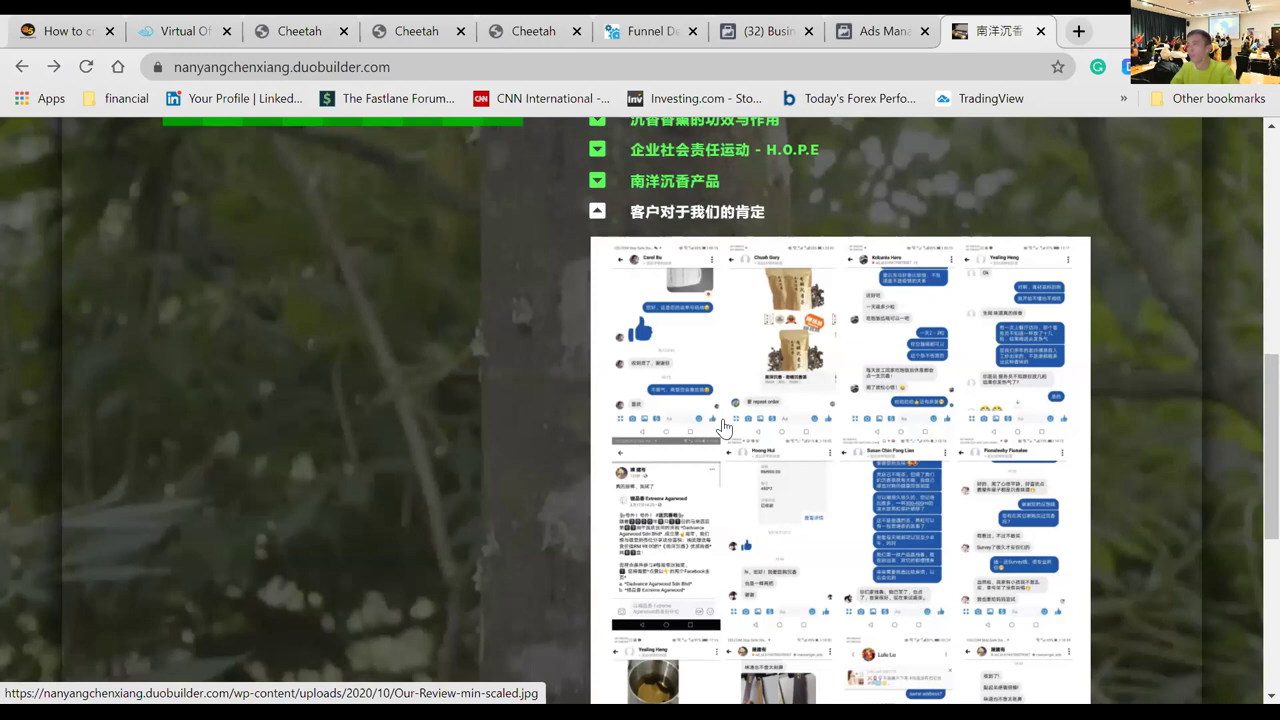
click(714, 215)
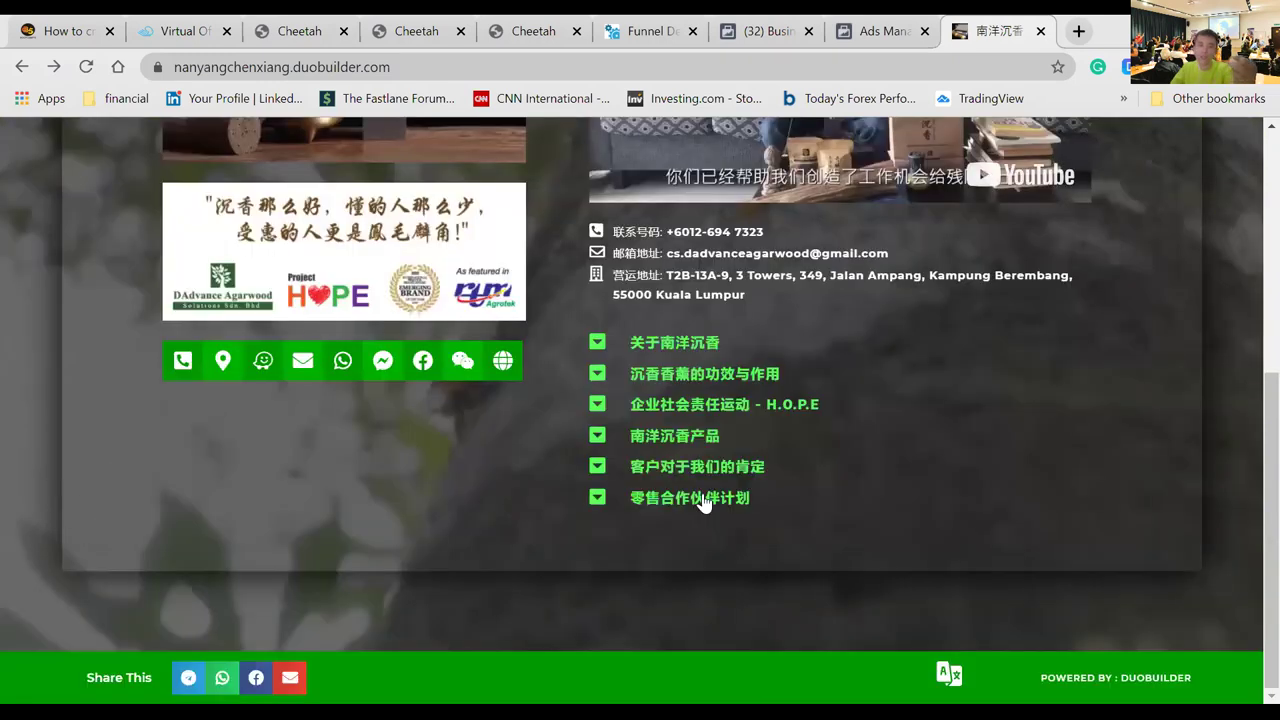
click(634, 507)
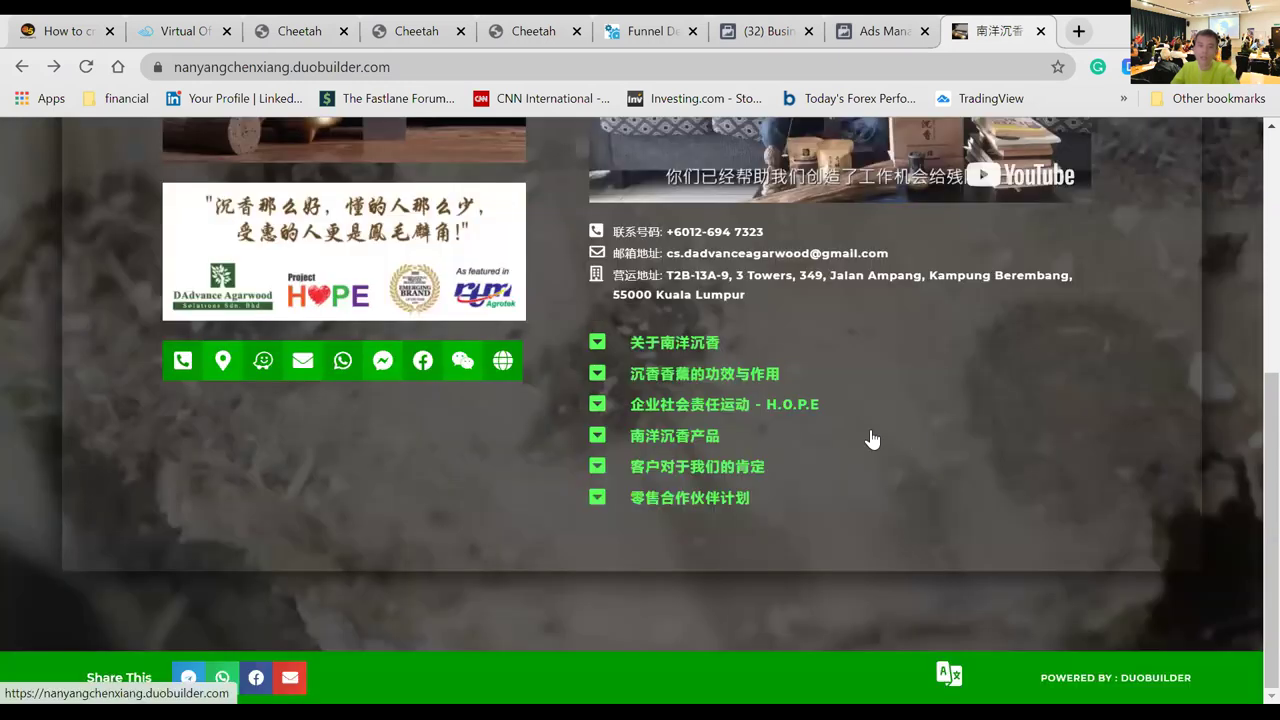
- Collapse the 客户对于我们的肯定 section, expand 南洋沉香产品 and open the RM 168.00 combo pack product page
click(872, 442)
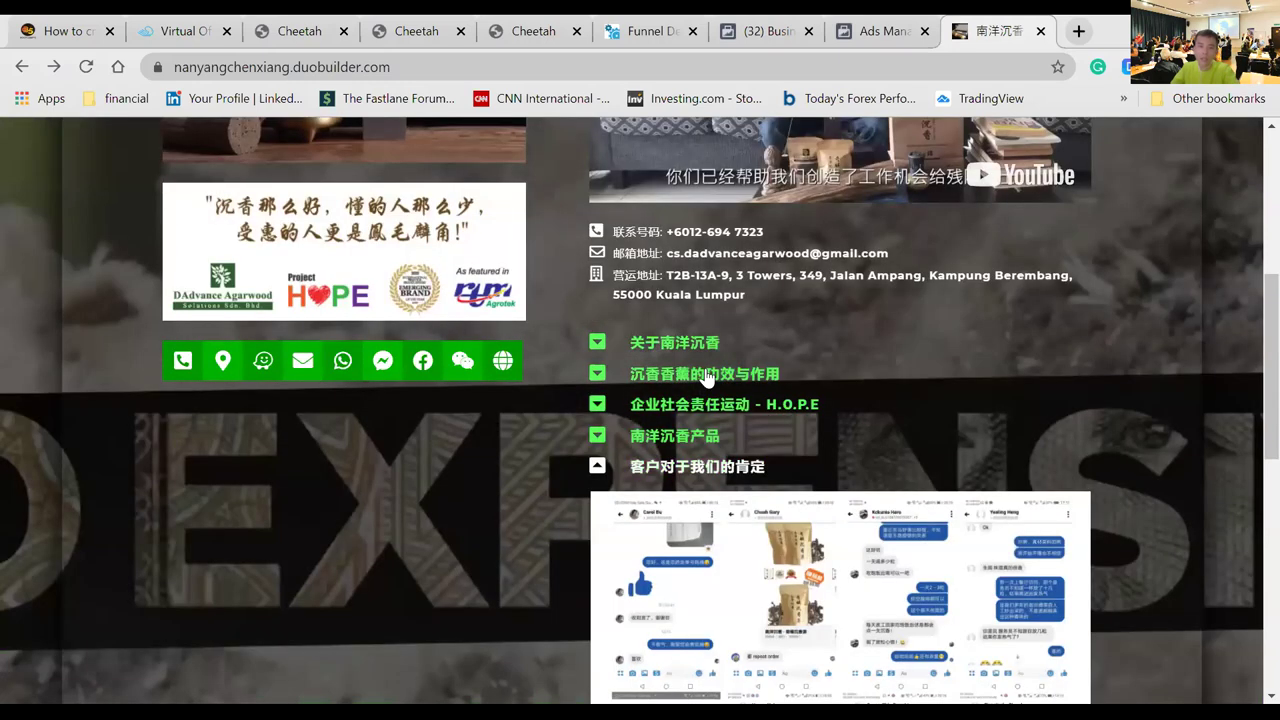
click(705, 375)
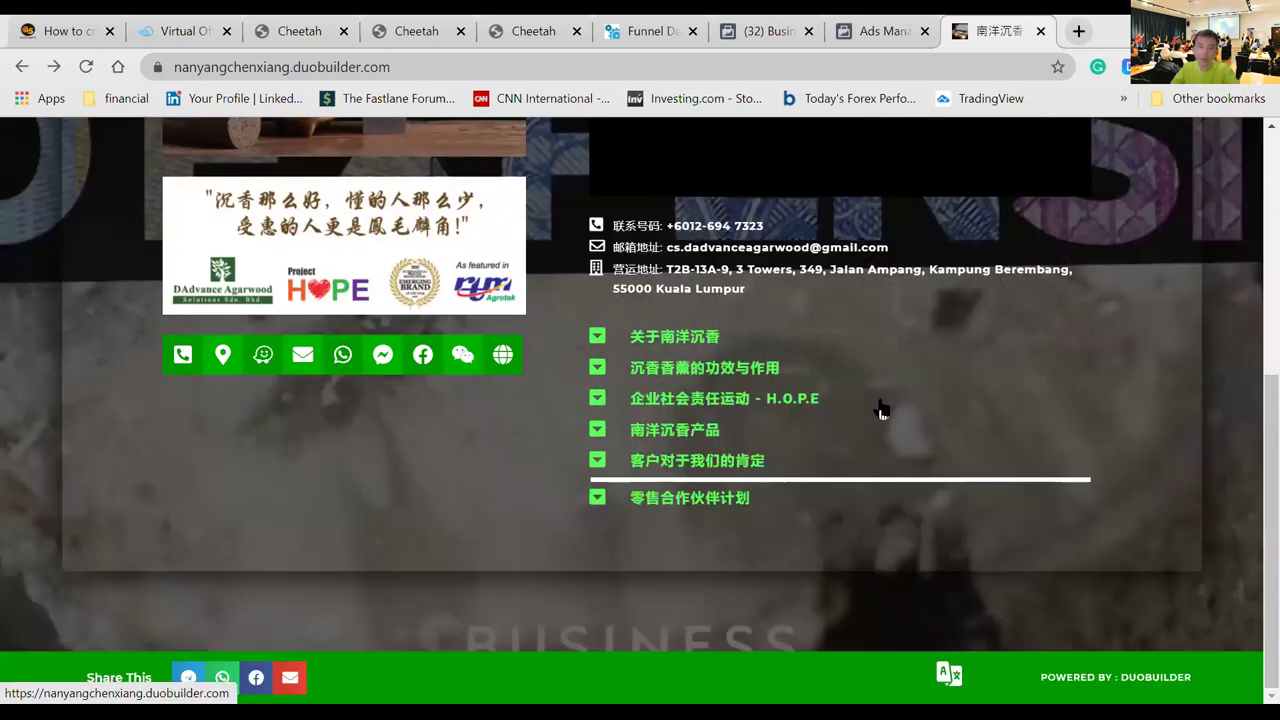
click(636, 431)
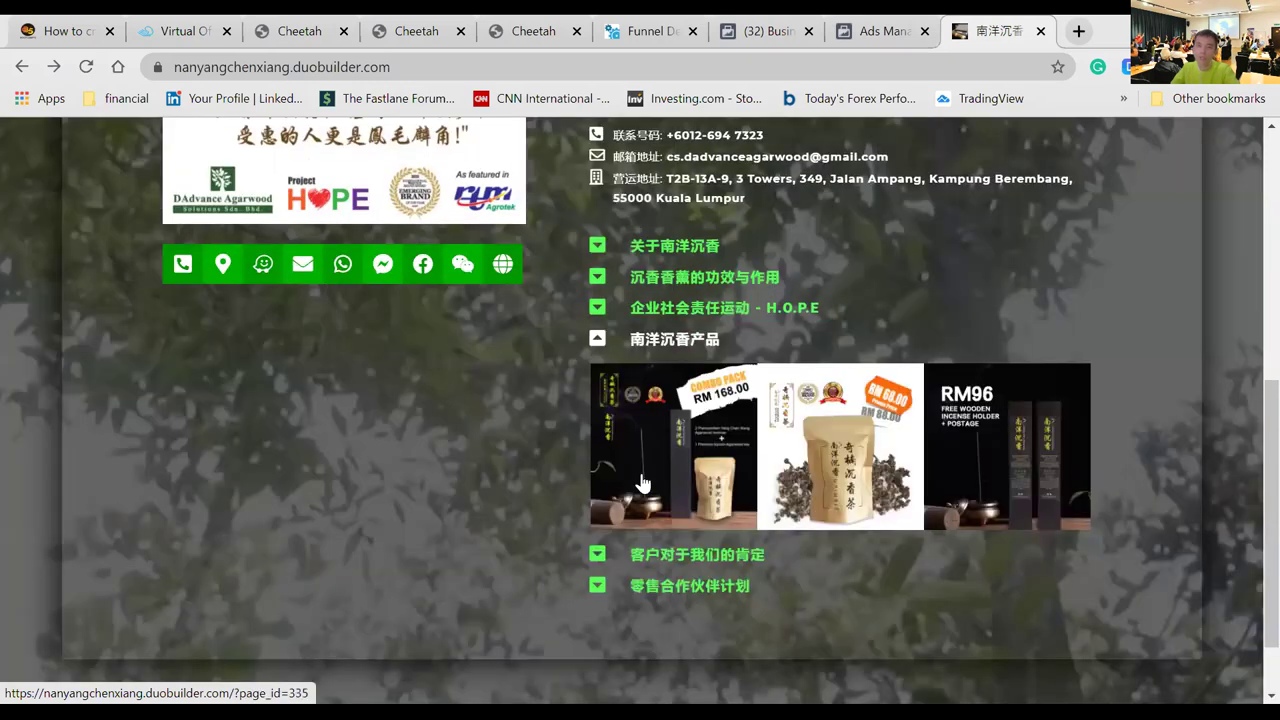
click(634, 471)
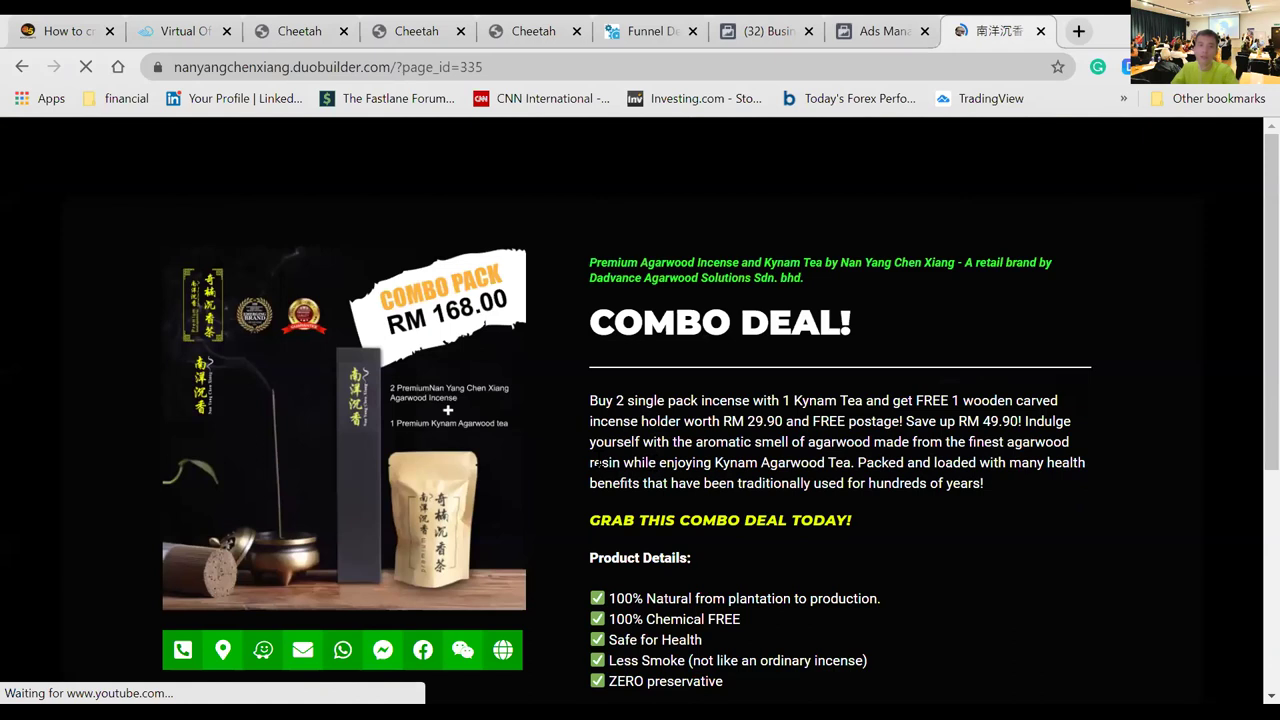
- Proceed to purchase the combo deal and review the product details and order summary on the senangPay payment page
scroll(600, 463, down, 5)
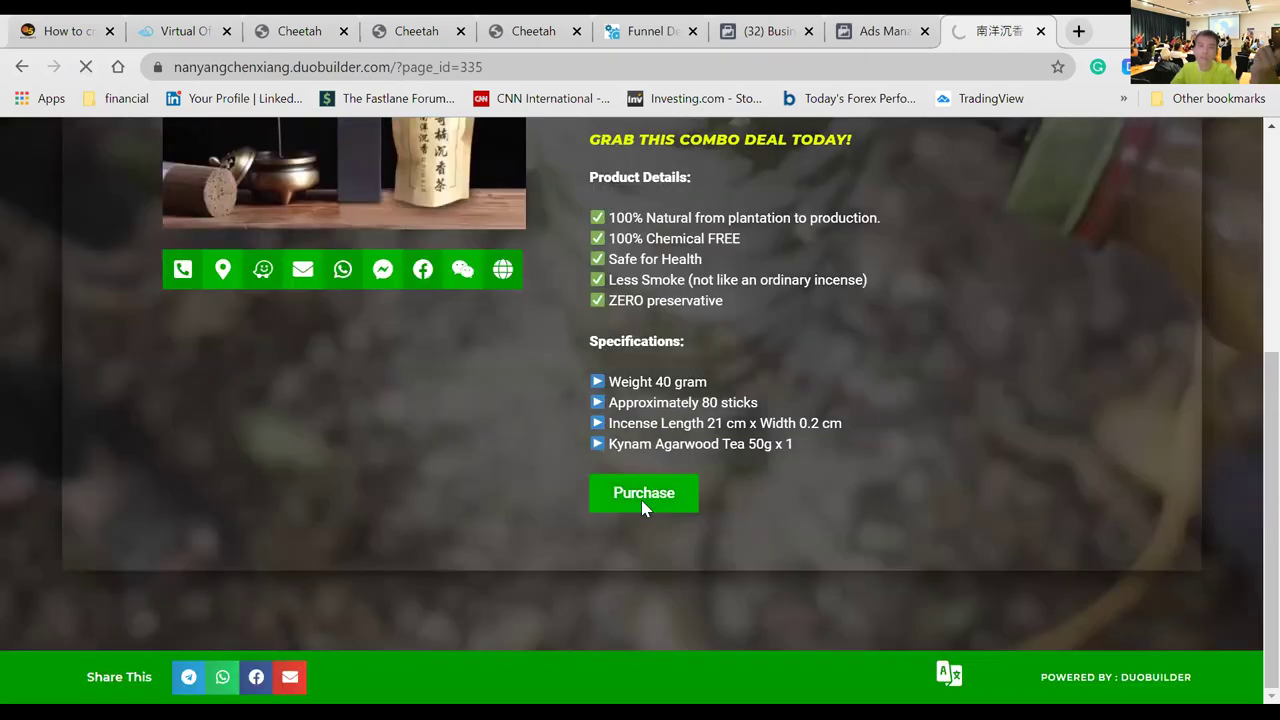
click(643, 503)
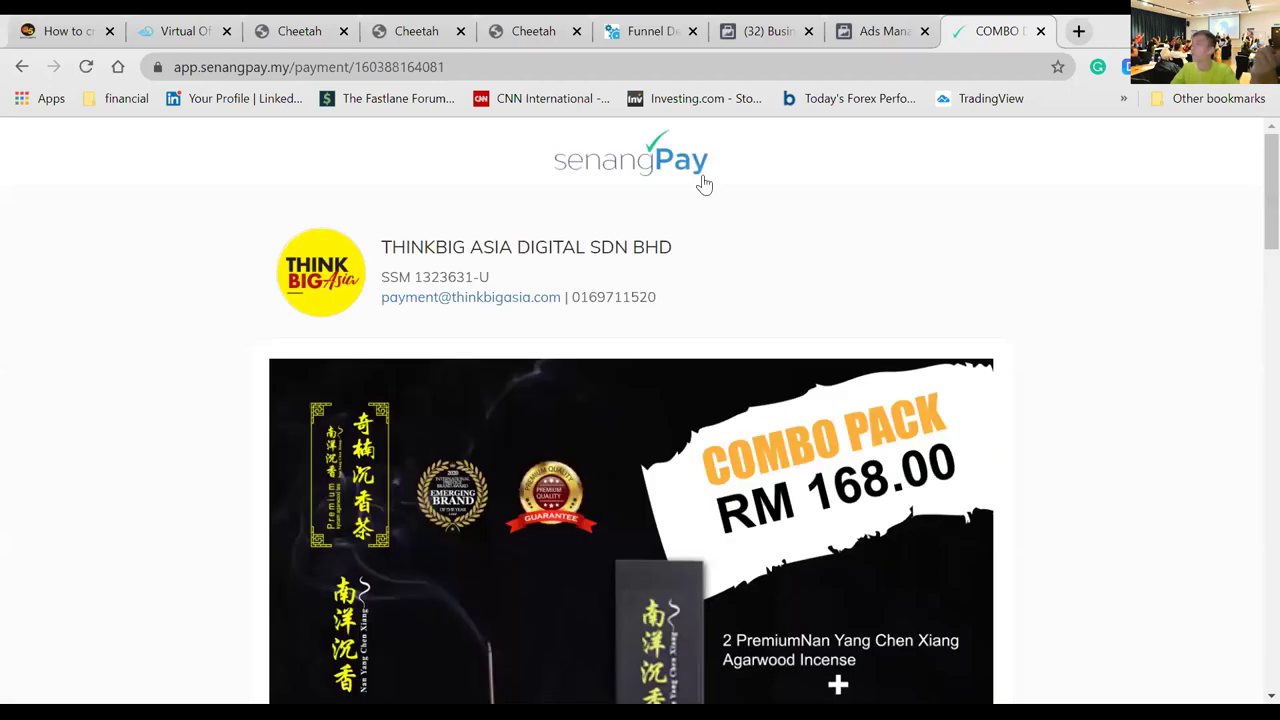
scroll(686, 378, down, 10)
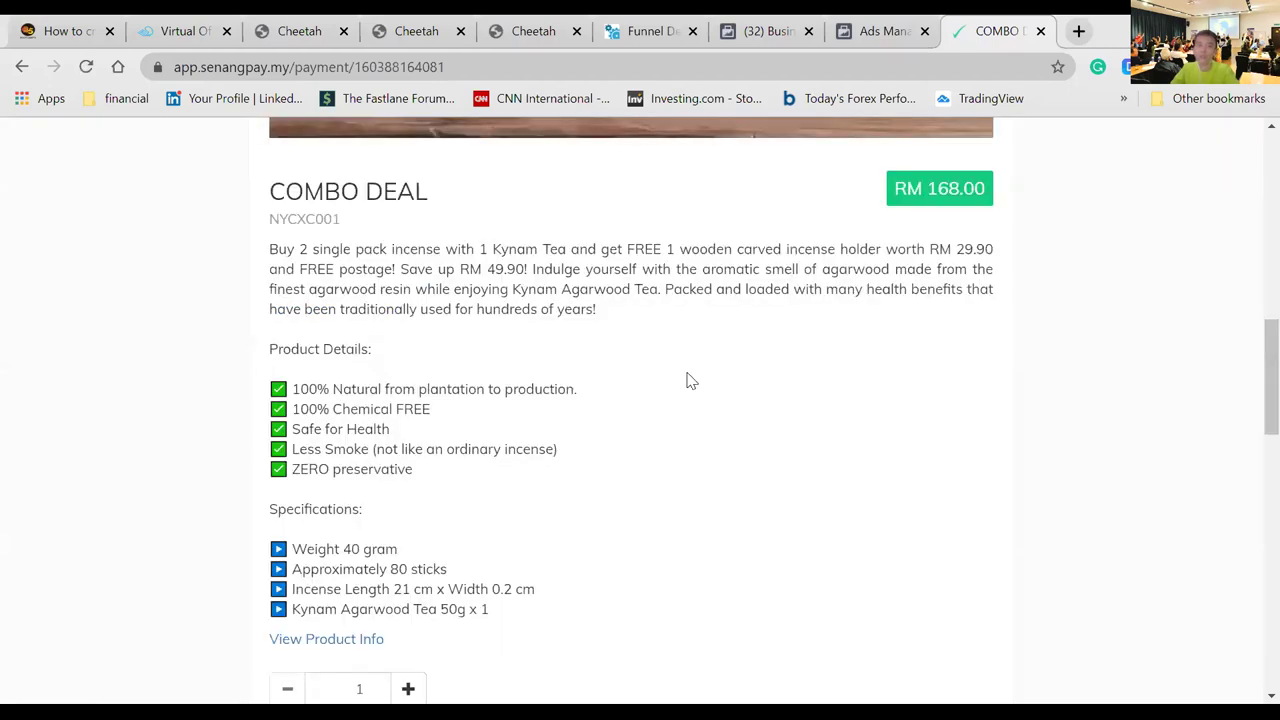
scroll(688, 380, down, 3)
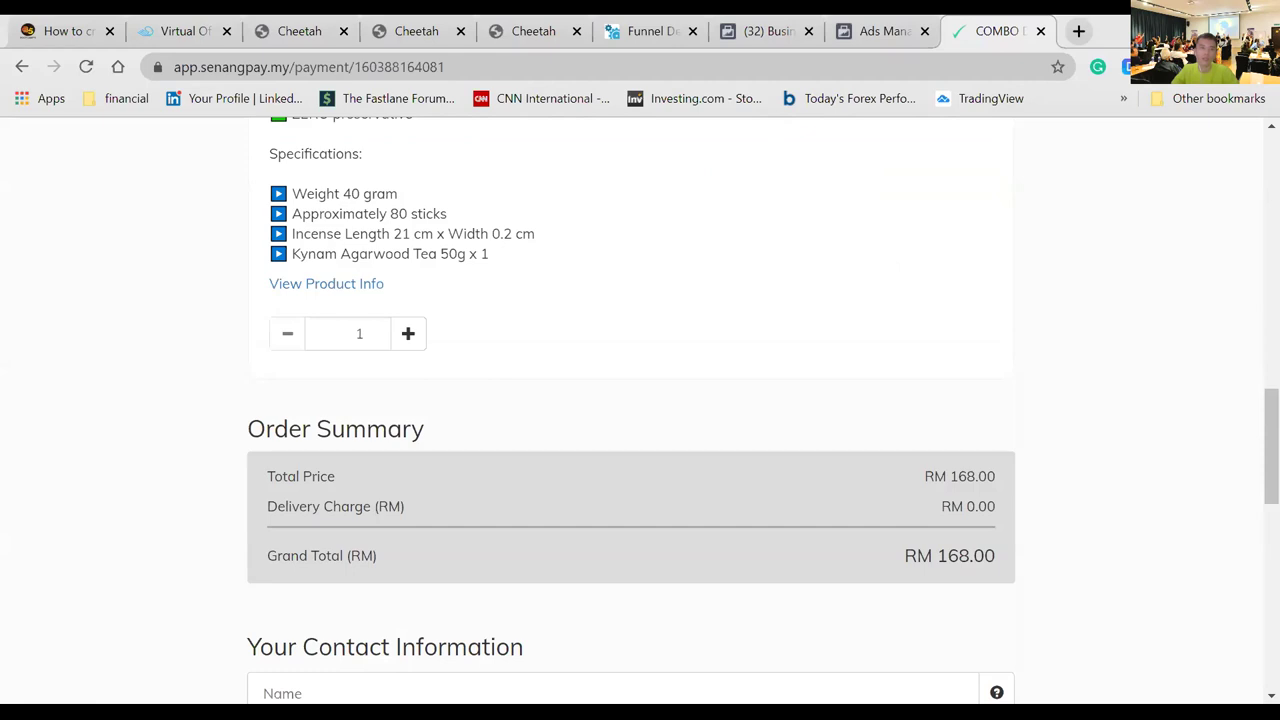
- Switch to Illustrator, move the "squeeze page" label farther below the second box, and give it no fill and a yellow-green stroke
key(alt+Tab)
scroll(504, 460, left, 2)
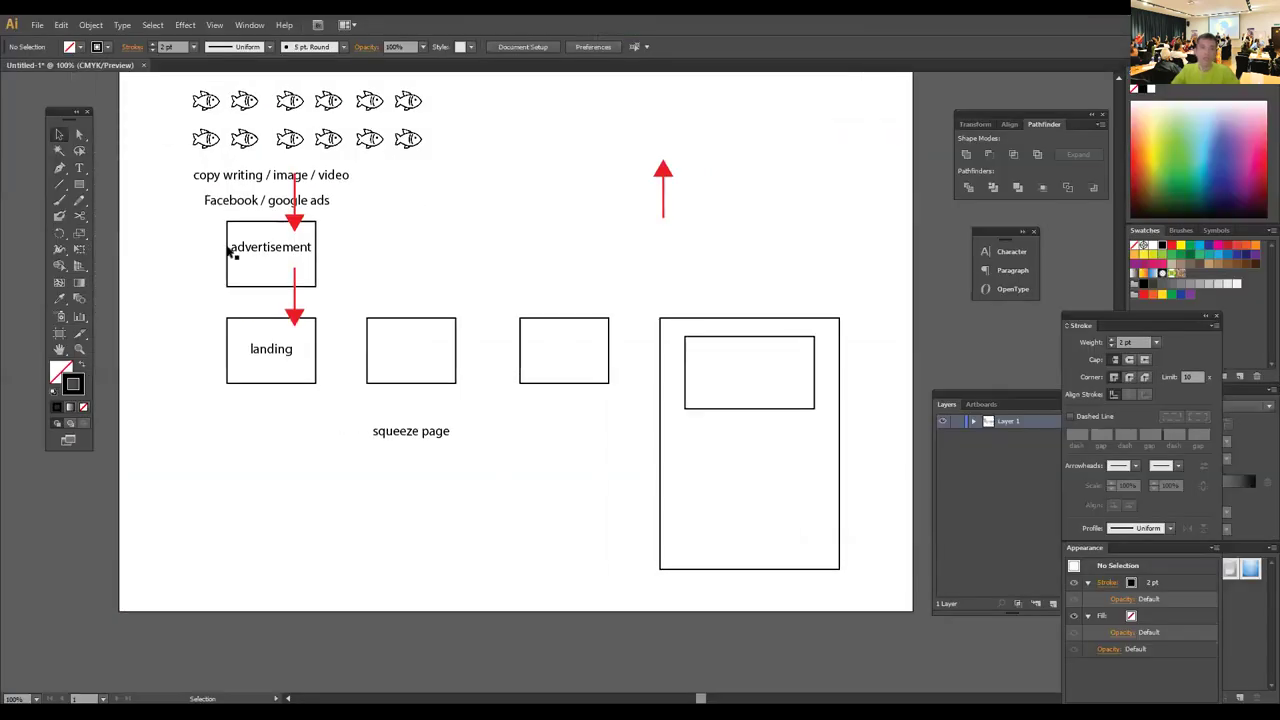
click(267, 352)
click(466, 286)
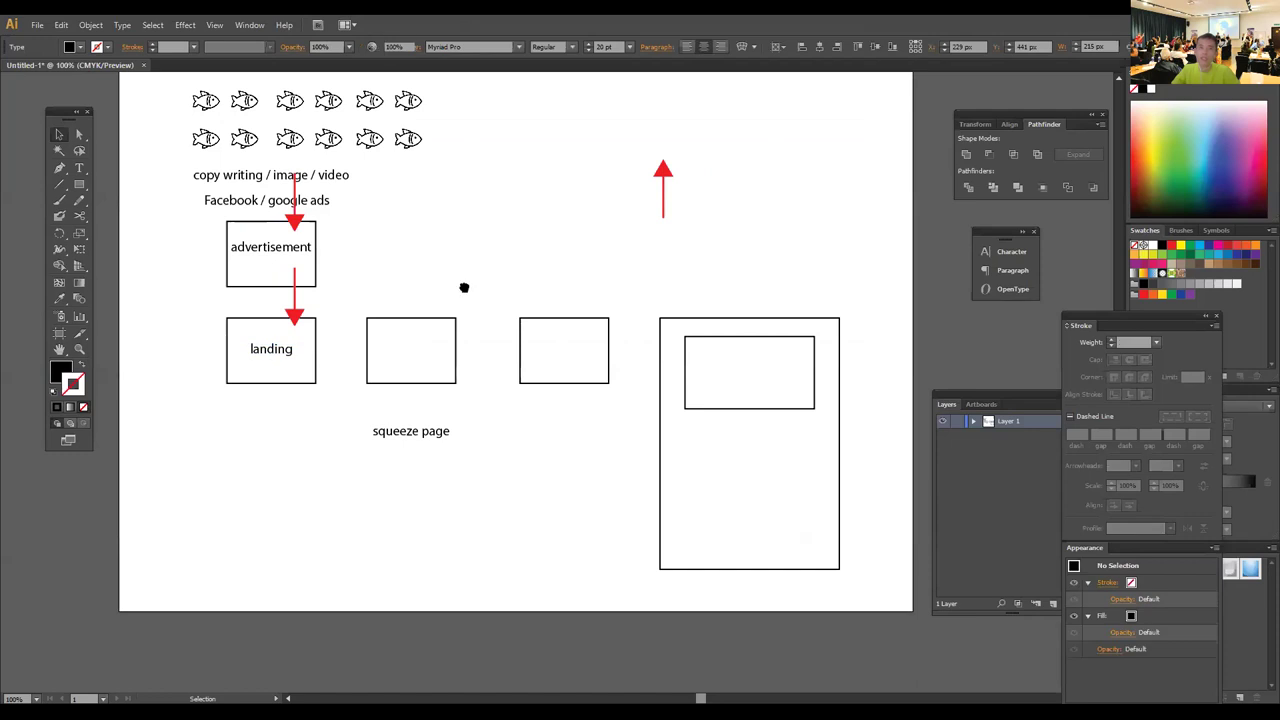
scroll(465, 380, up, 1)
scroll(465, 380, left, 2)
drag(460, 494, 507, 534)
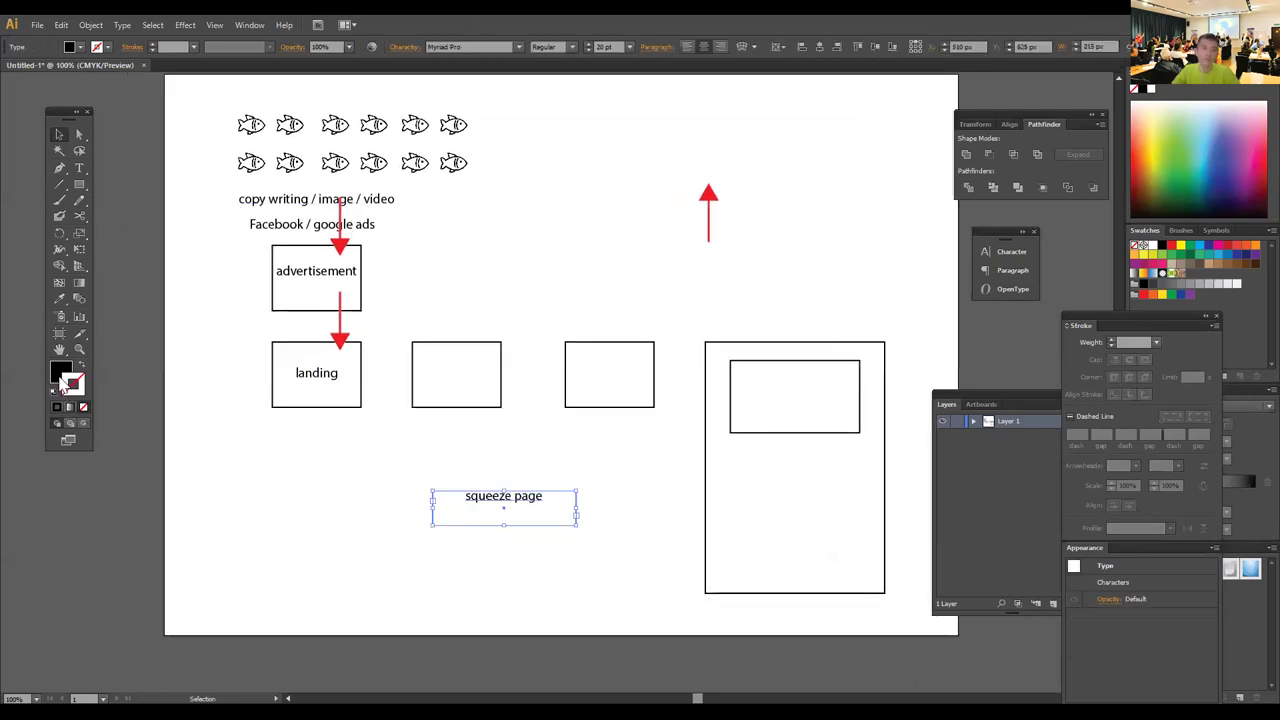
click(83, 406)
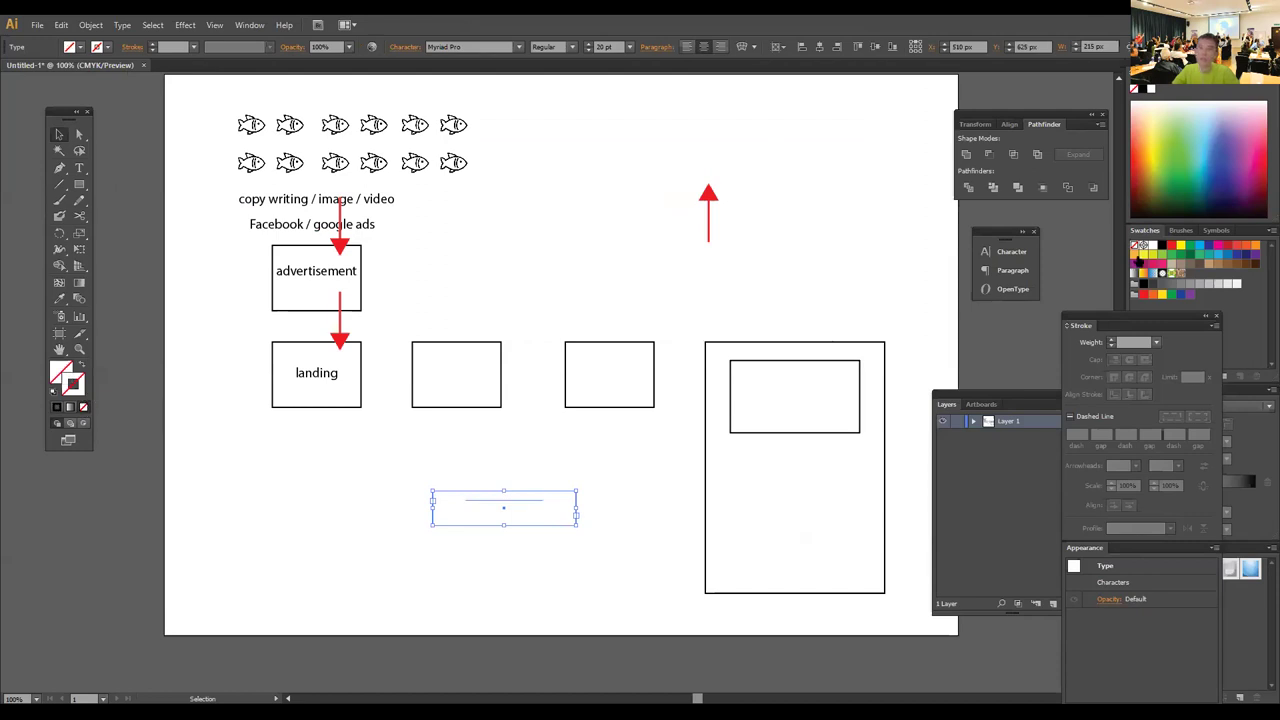
click(1157, 257)
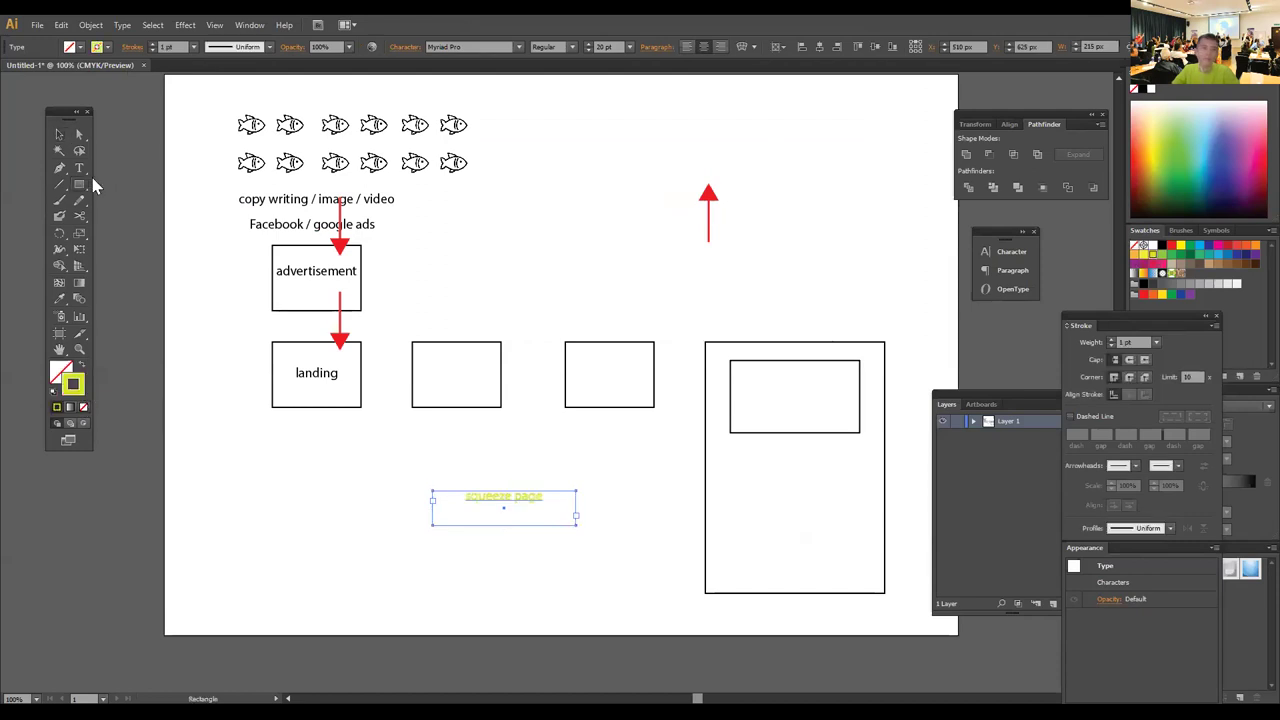
- Draw a yellow-green ellipse around the advertisement and landing boxes and undo it
drag(80, 184, 143, 222)
mouse_move(202, 194)
mouse_down()
mouse_move(366, 474)
mouse_move(416, 494)
mouse_up()
key(v)
click(389, 550)
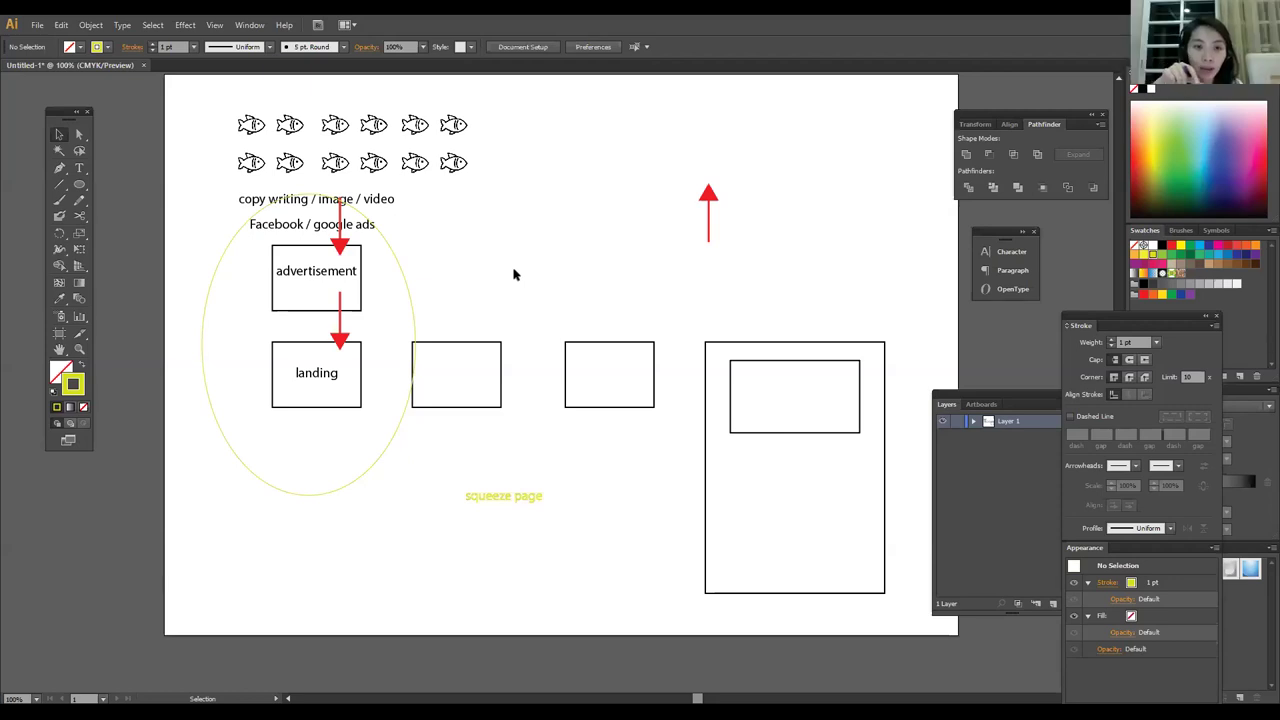
drag(512, 274, 515, 272)
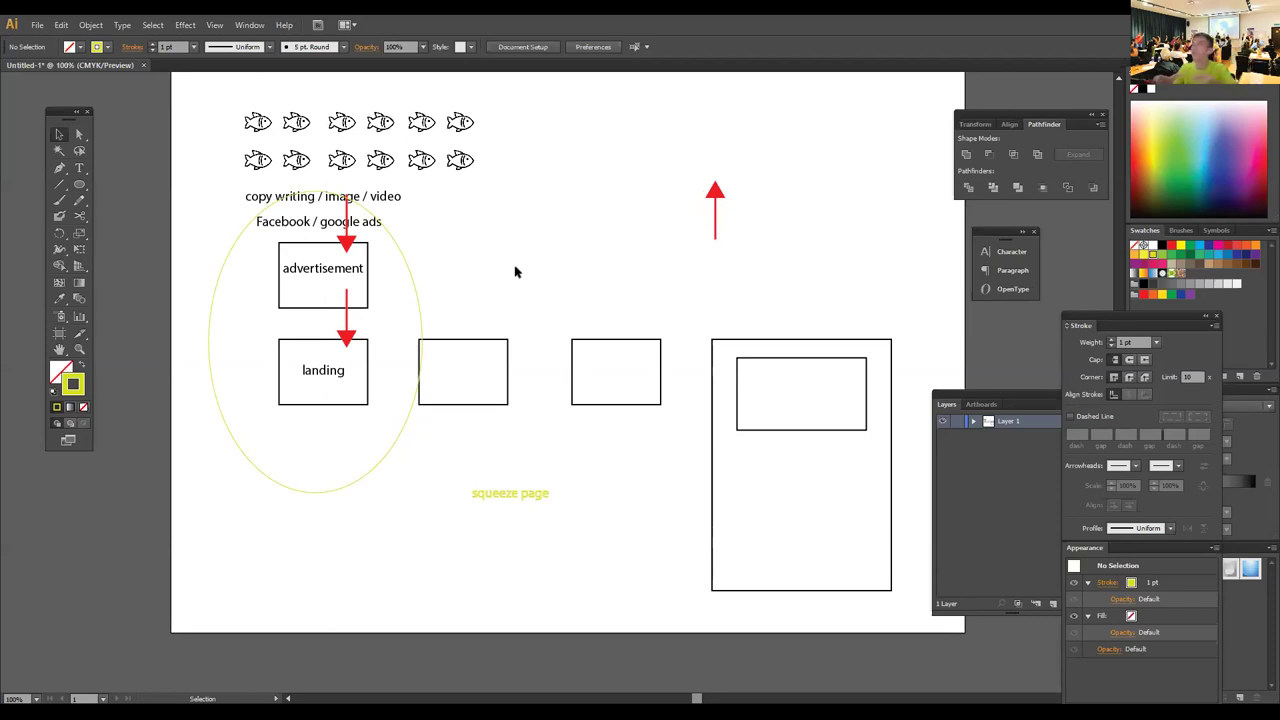
key(ctrl+z)
key(ctrl+z)
- Copy the "landing" label into the second, third and large right-hand boxes of the funnel row
drag(318, 380, 794, 394)
click(730, 505)
drag(596, 504, 631, 489)
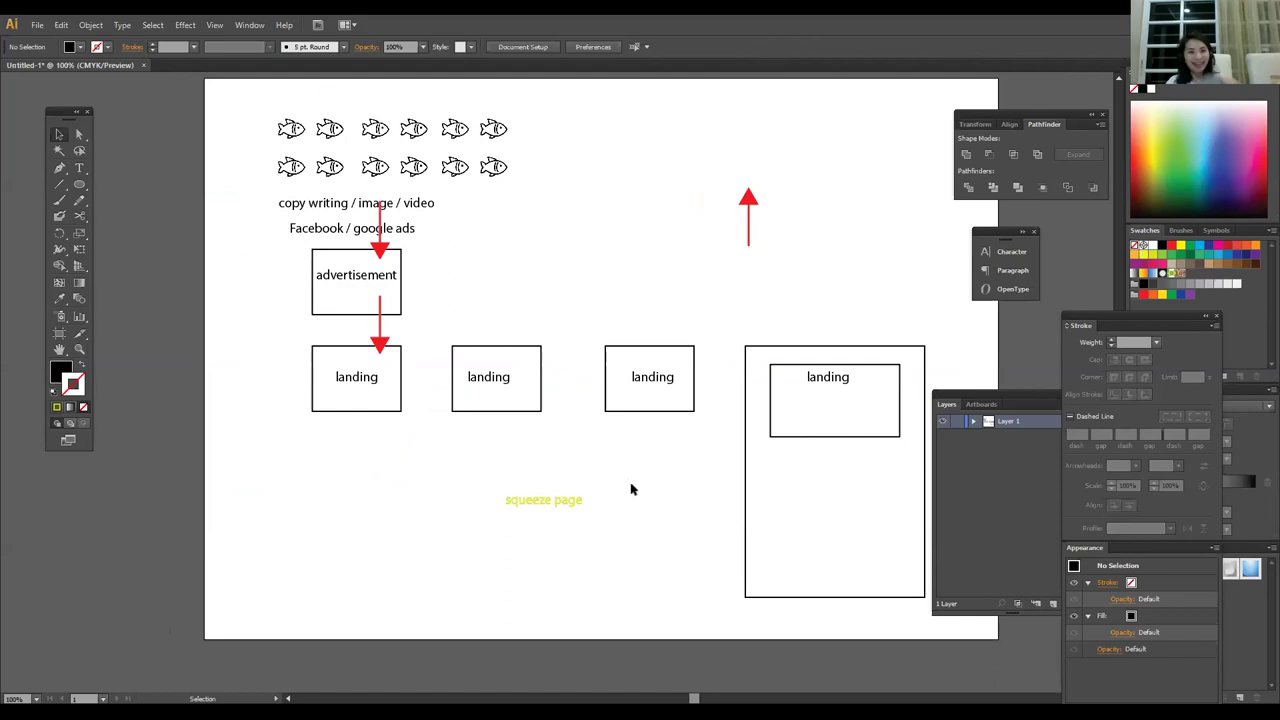
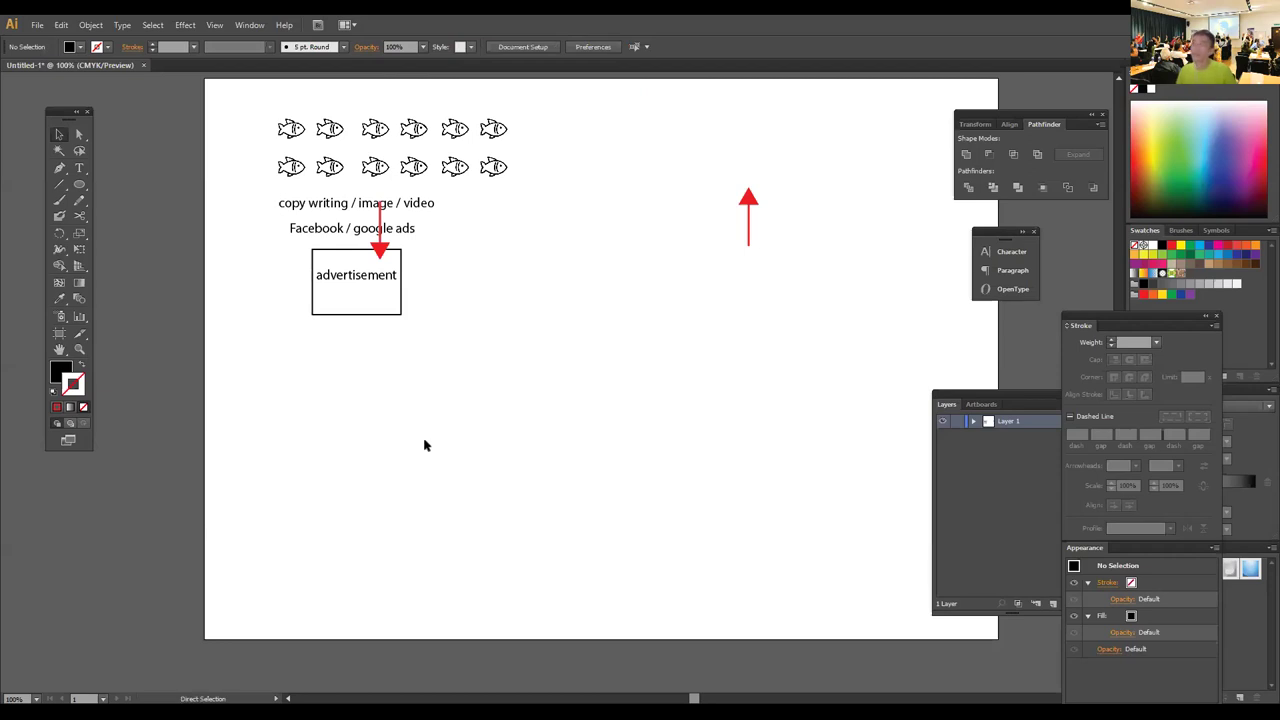
- Paste the cut landing boxes, arrows, "thank you" and "squeeze page" labels back below the advertisement box and deselect them
key(ctrl+v)
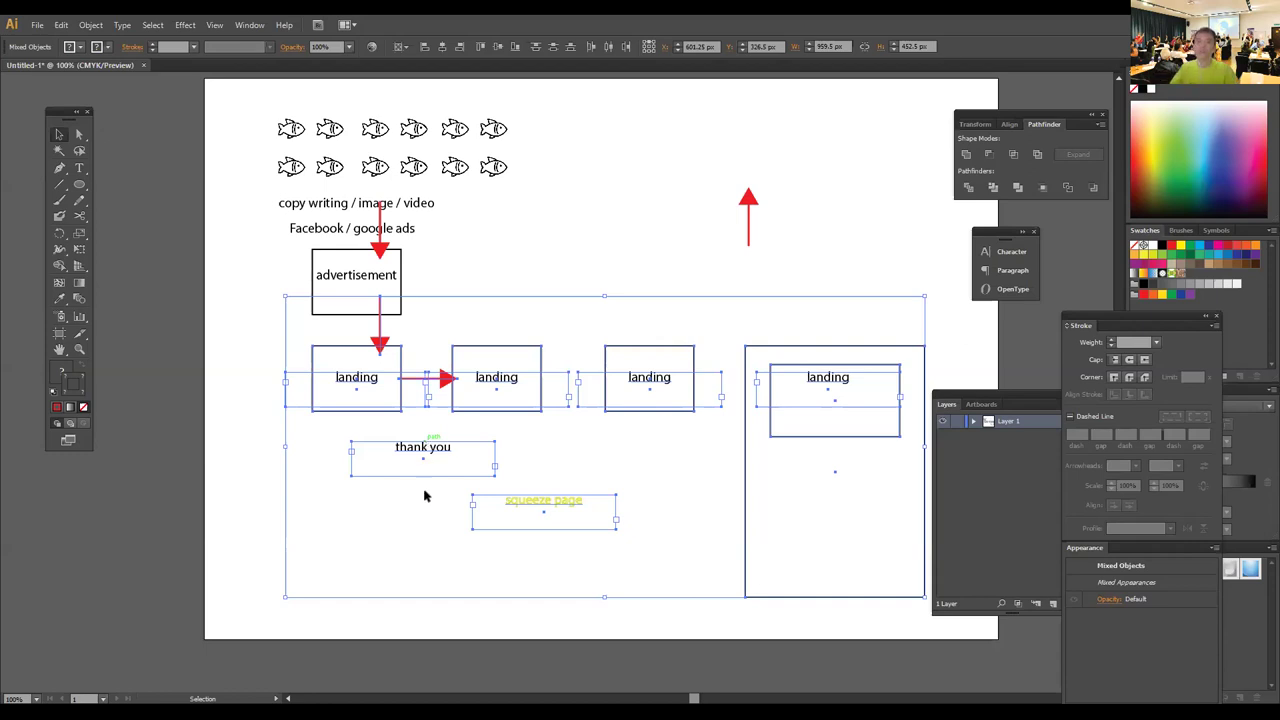
click(604, 252)
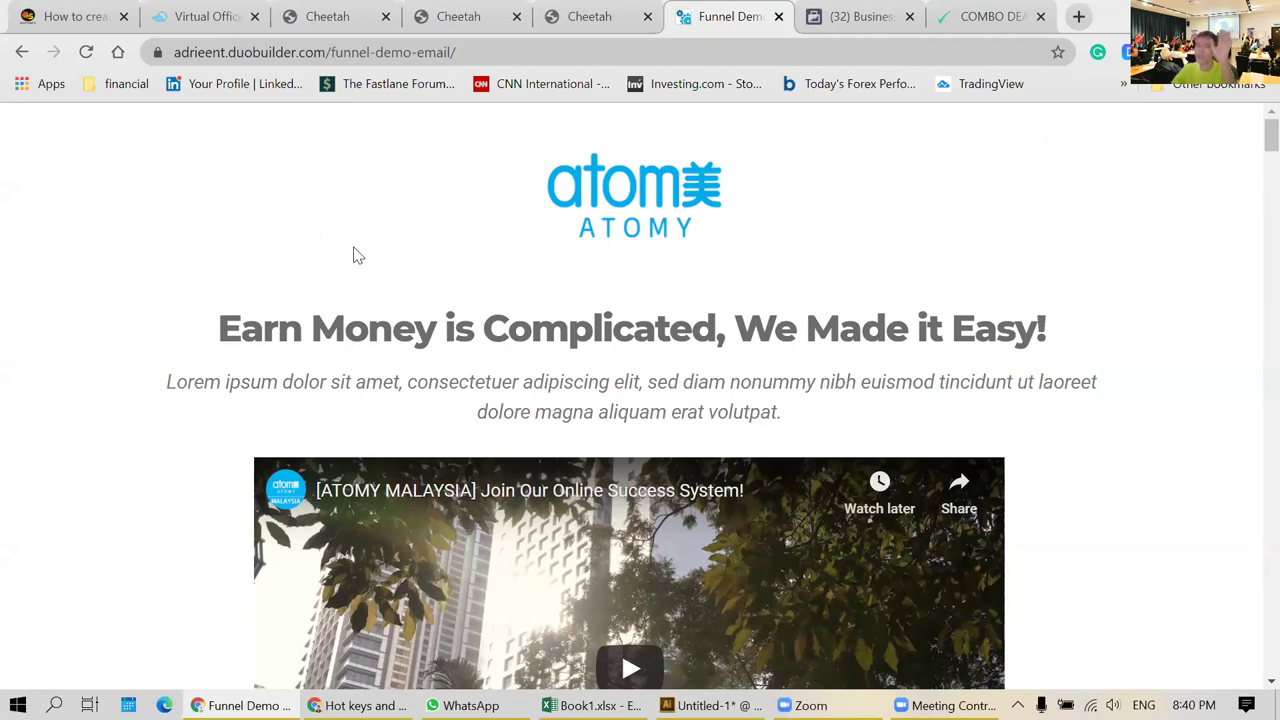
- Examine the Atomy funnel demo page in Chrome from its headline, video and enrolment button down to the success story videos
scroll(354, 263, down, 3)
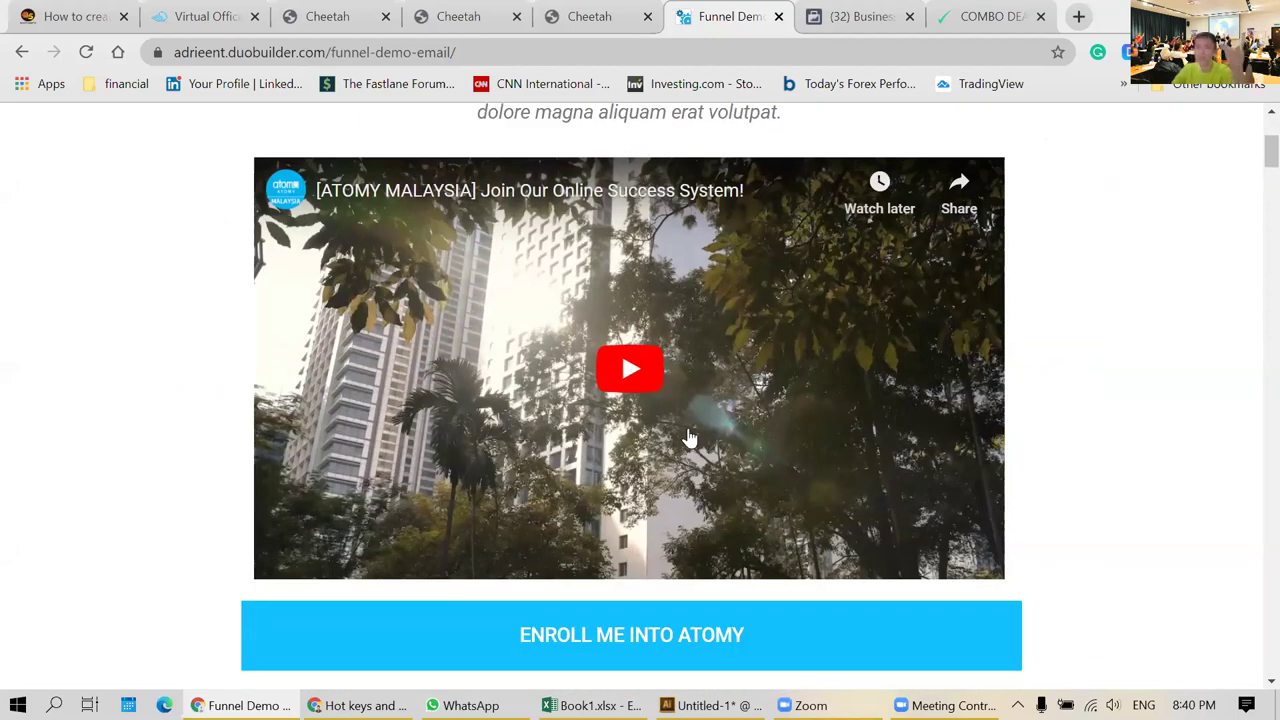
scroll(690, 437, up, 3)
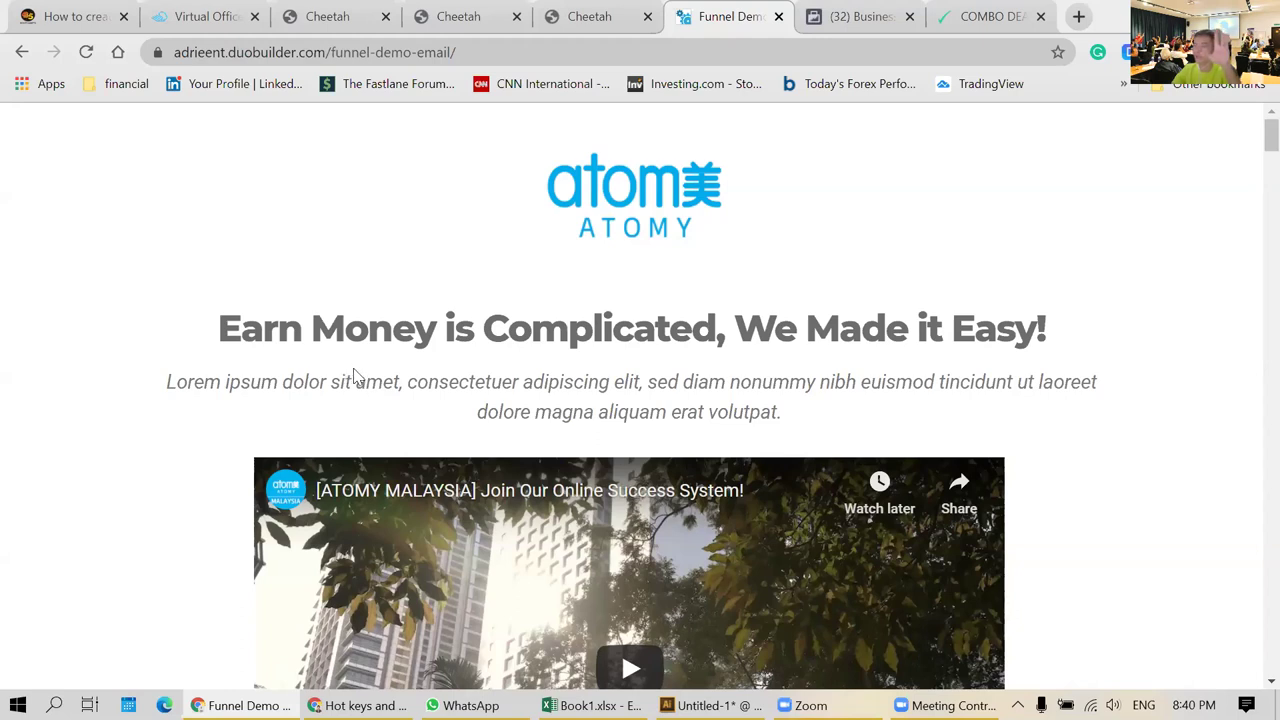
scroll(335, 390, down, 1)
scroll(335, 390, down, 5)
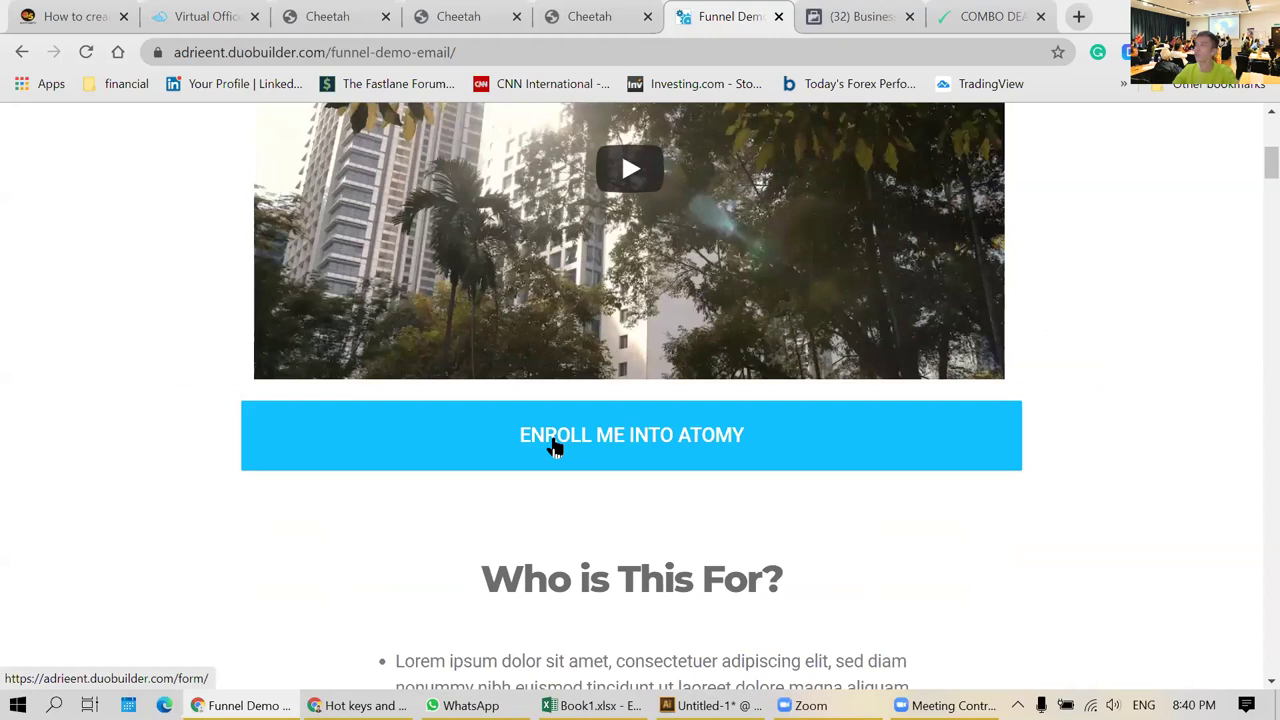
scroll(426, 437, down, 2)
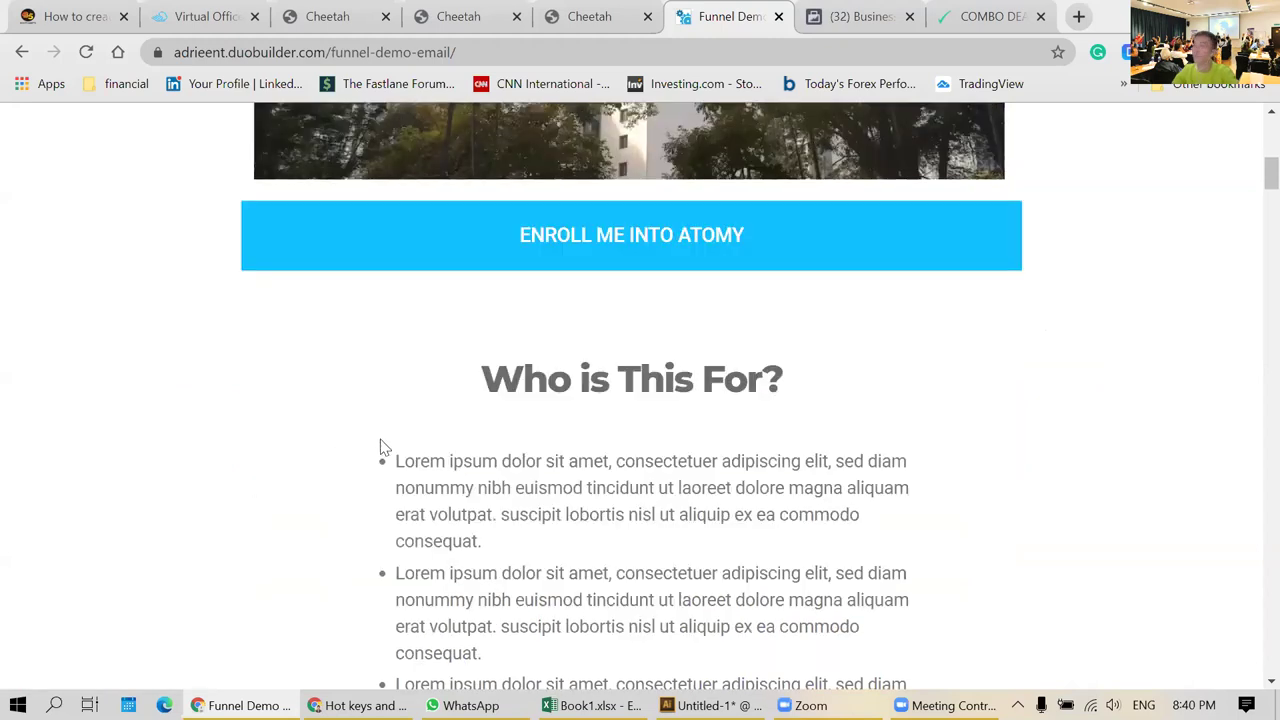
scroll(380, 447, down, 3)
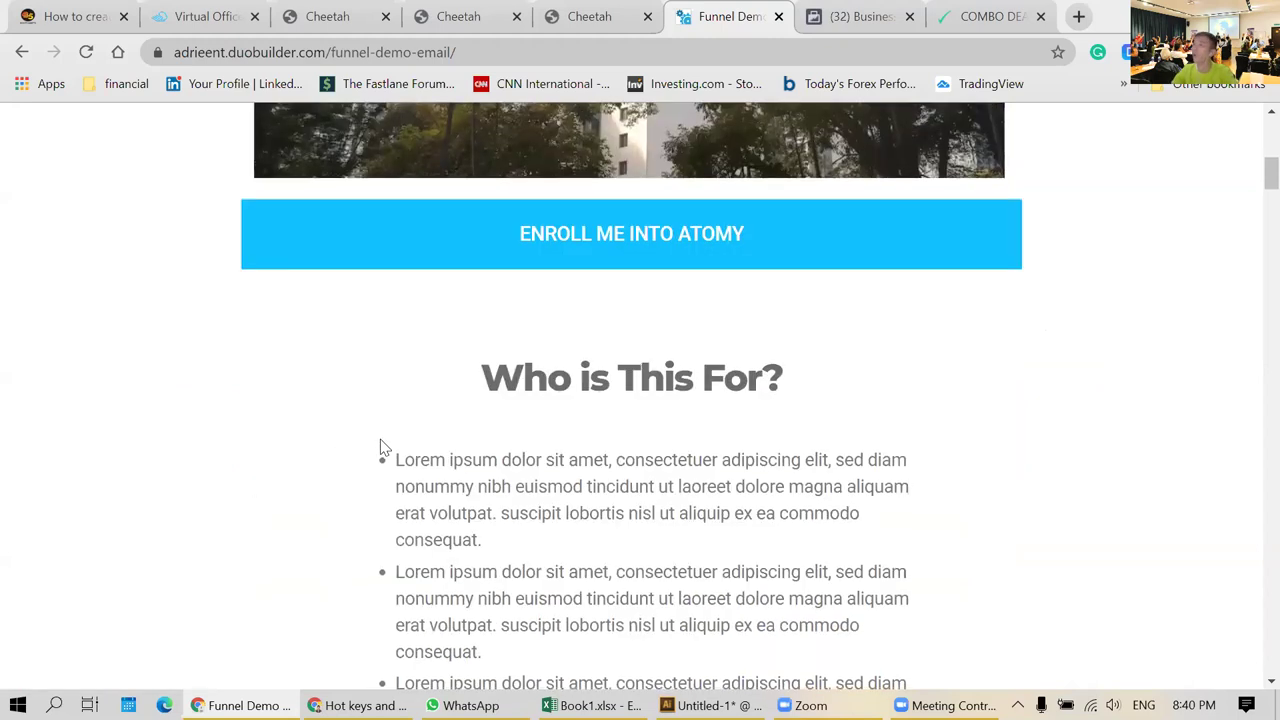
scroll(383, 447, down, 7)
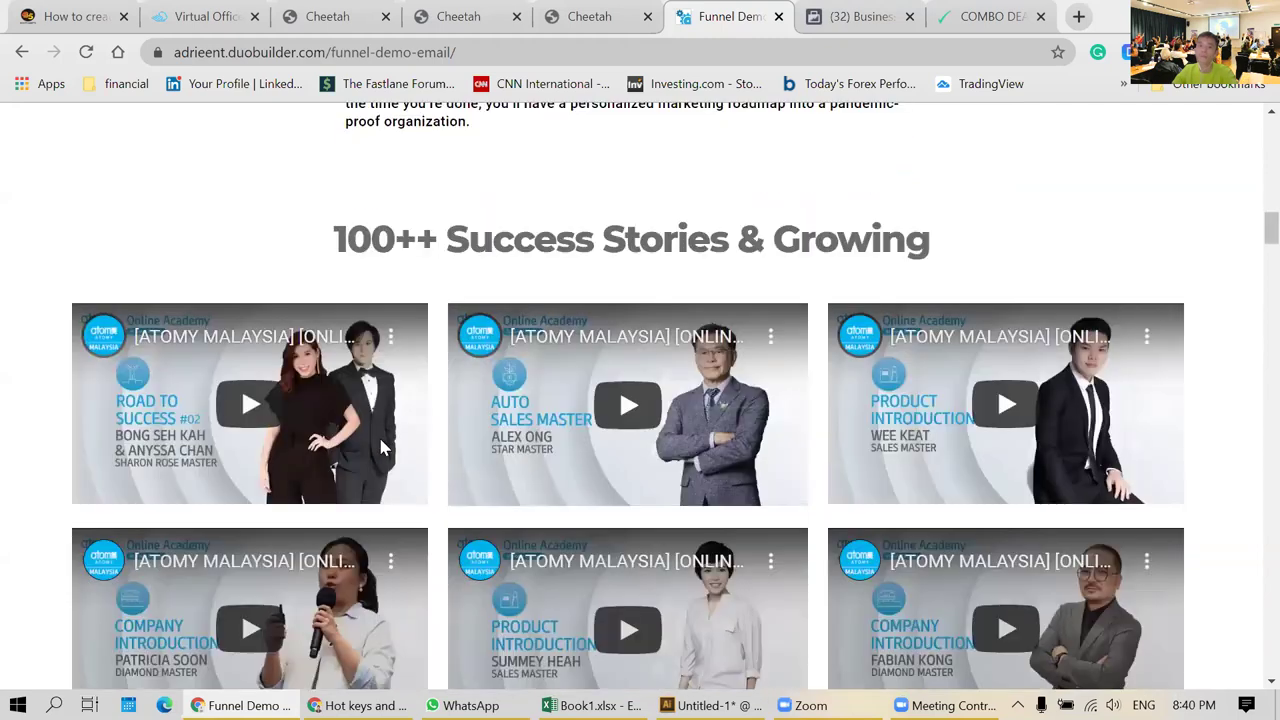
scroll(995, 294, down, 7)
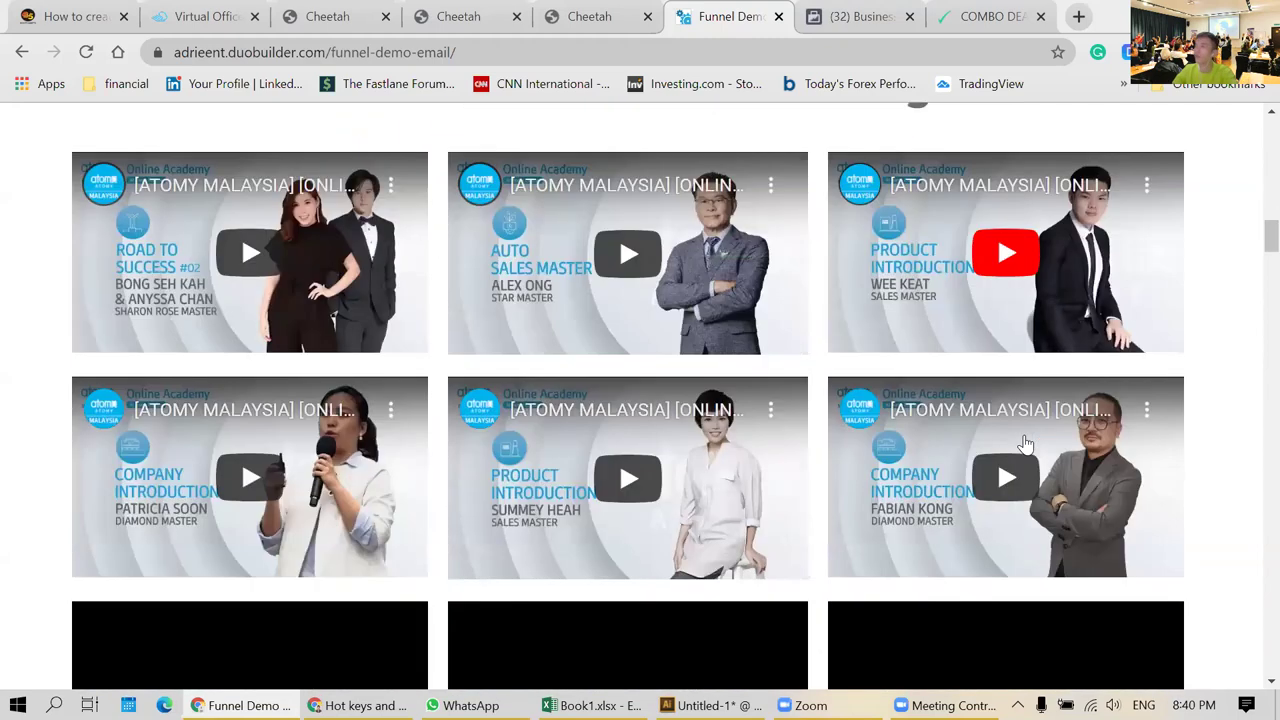
scroll(1025, 444, down, 5)
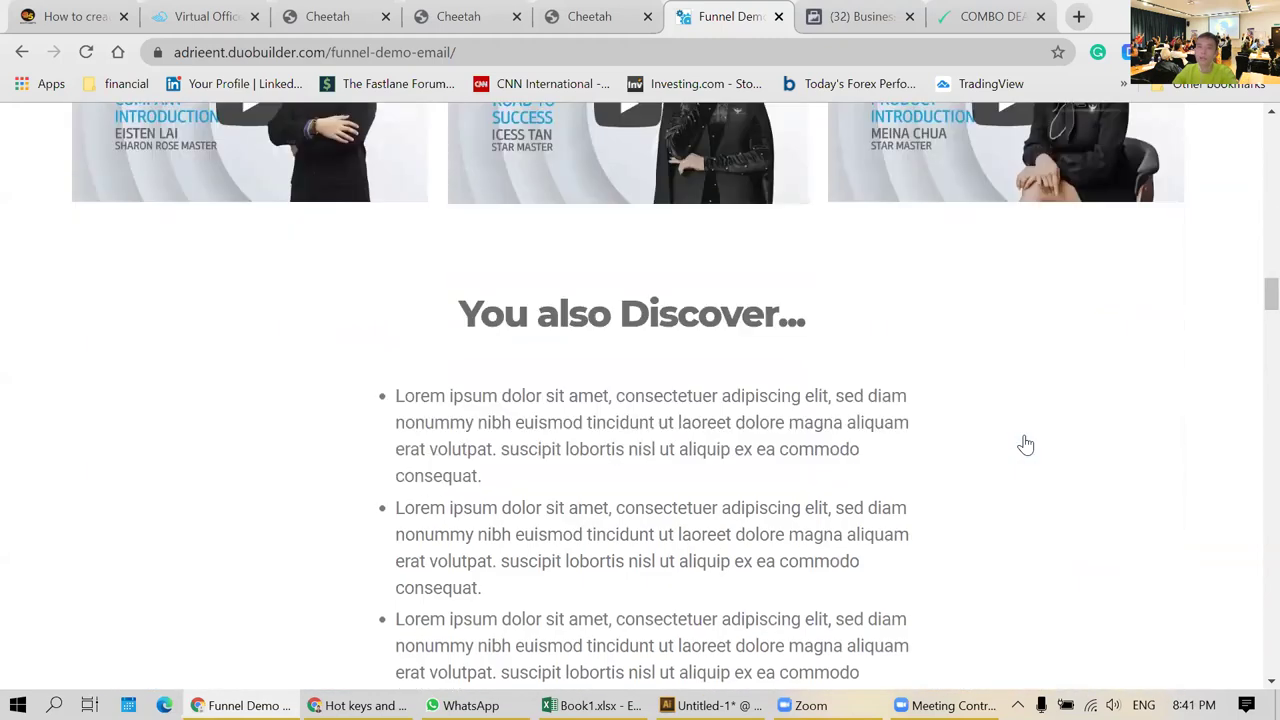
scroll(1025, 444, up, 2)
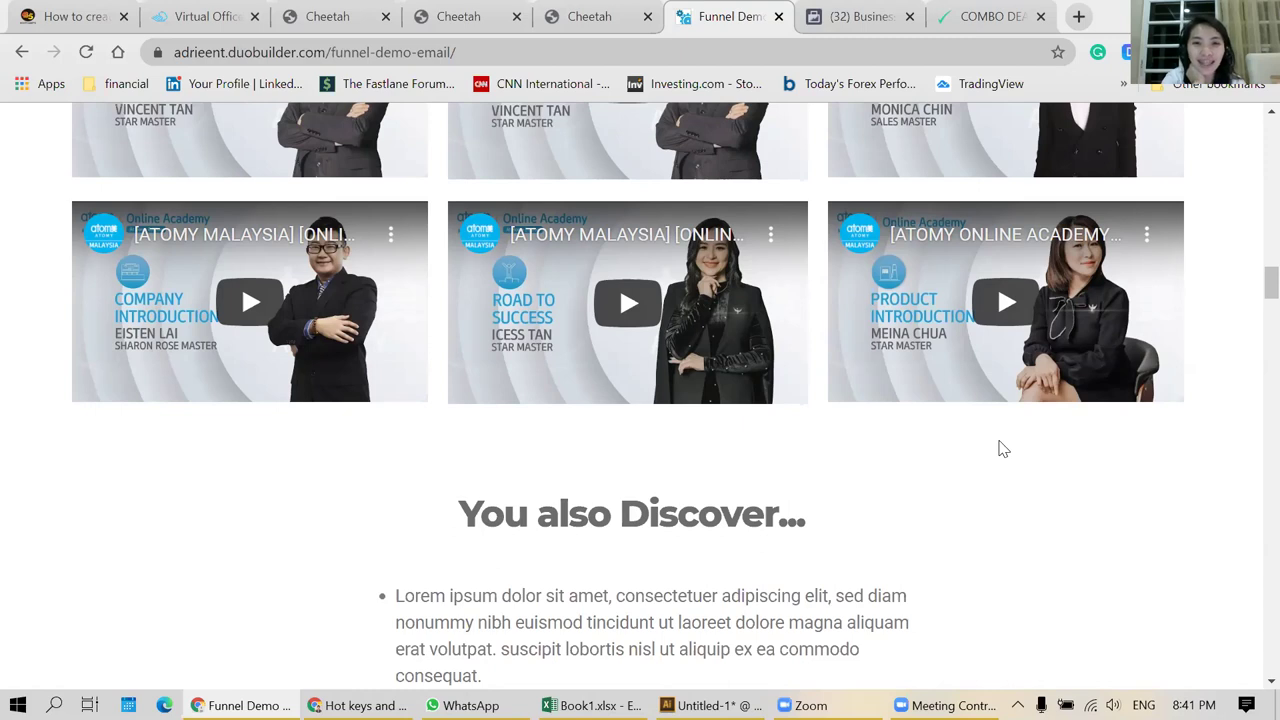
- Examine the "You also Discover", "Why You Join this Opportunity", reviews, speaker and bonus sections of the funnel demo page
scroll(900, 440, down, 3)
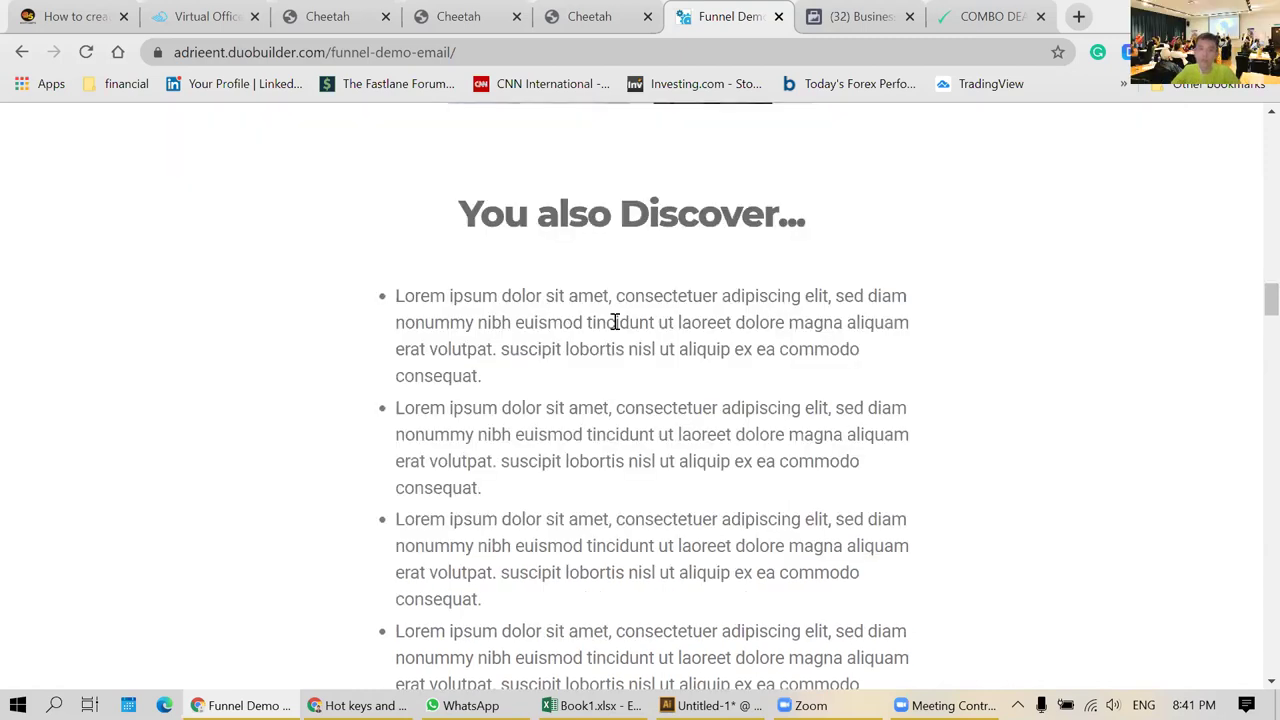
scroll(520, 360, down, 3)
scroll(443, 405, down, 3)
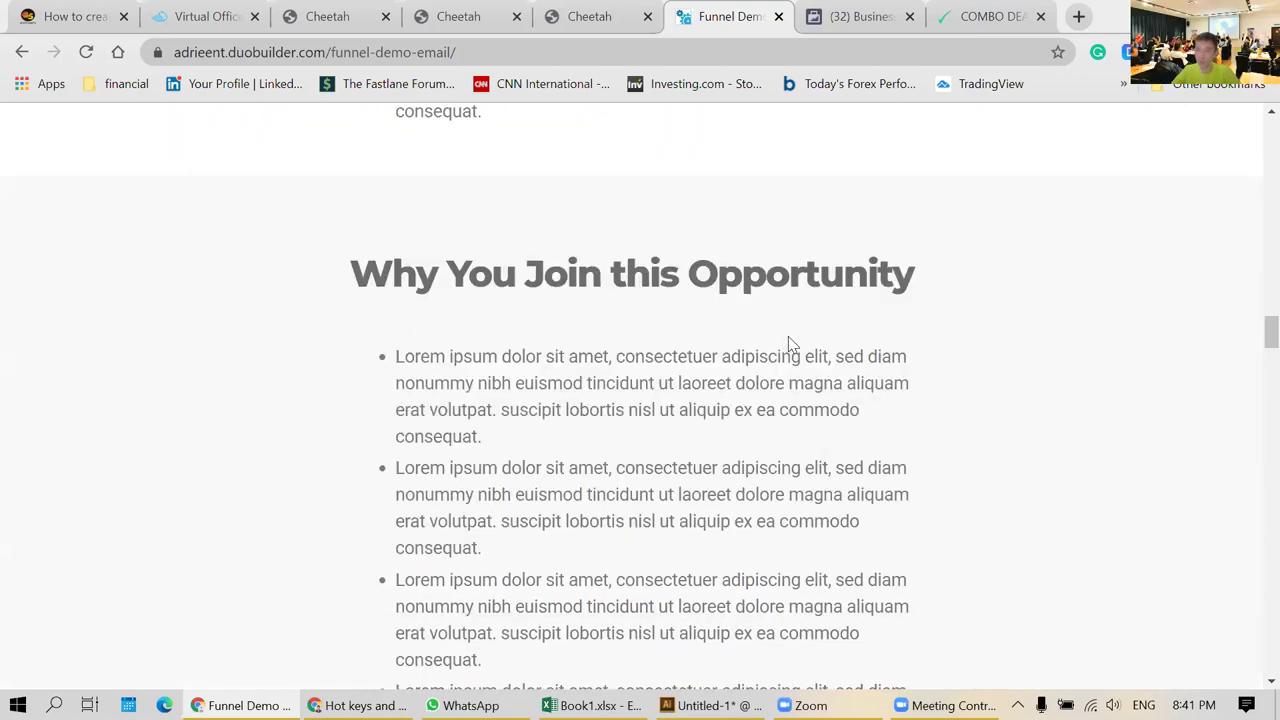
scroll(853, 357, down, 10)
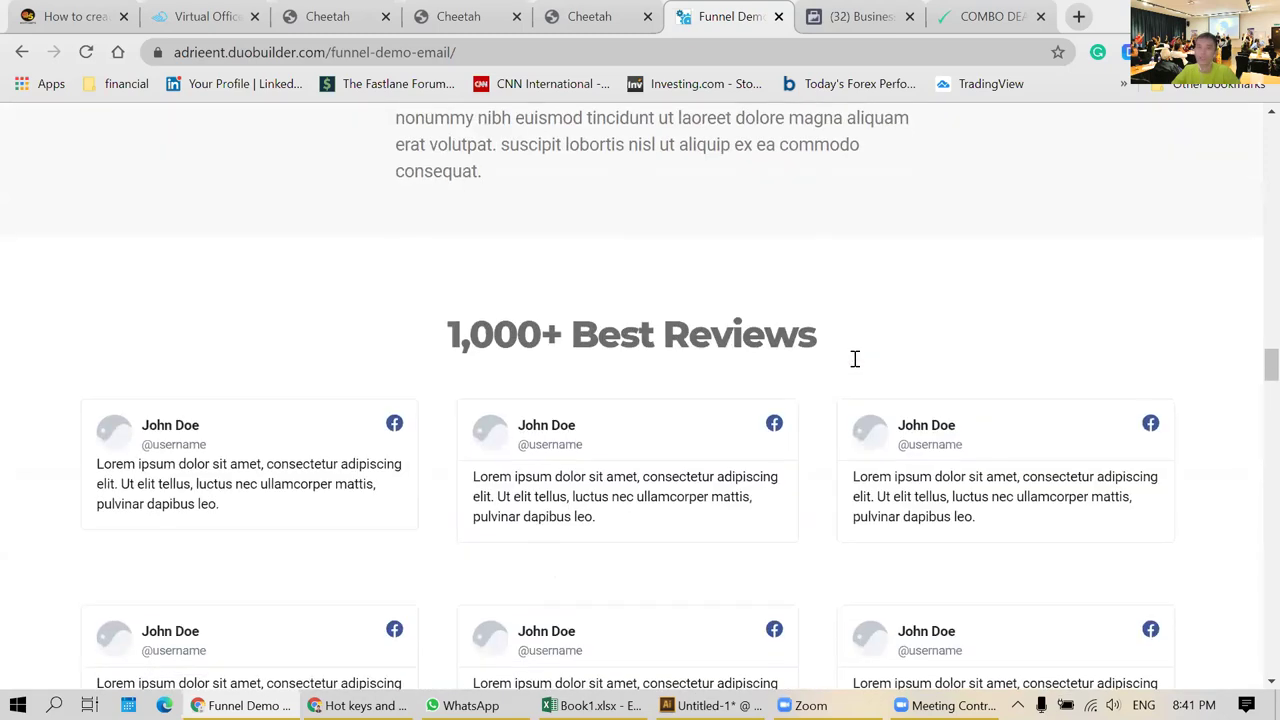
scroll(798, 316, down, 4)
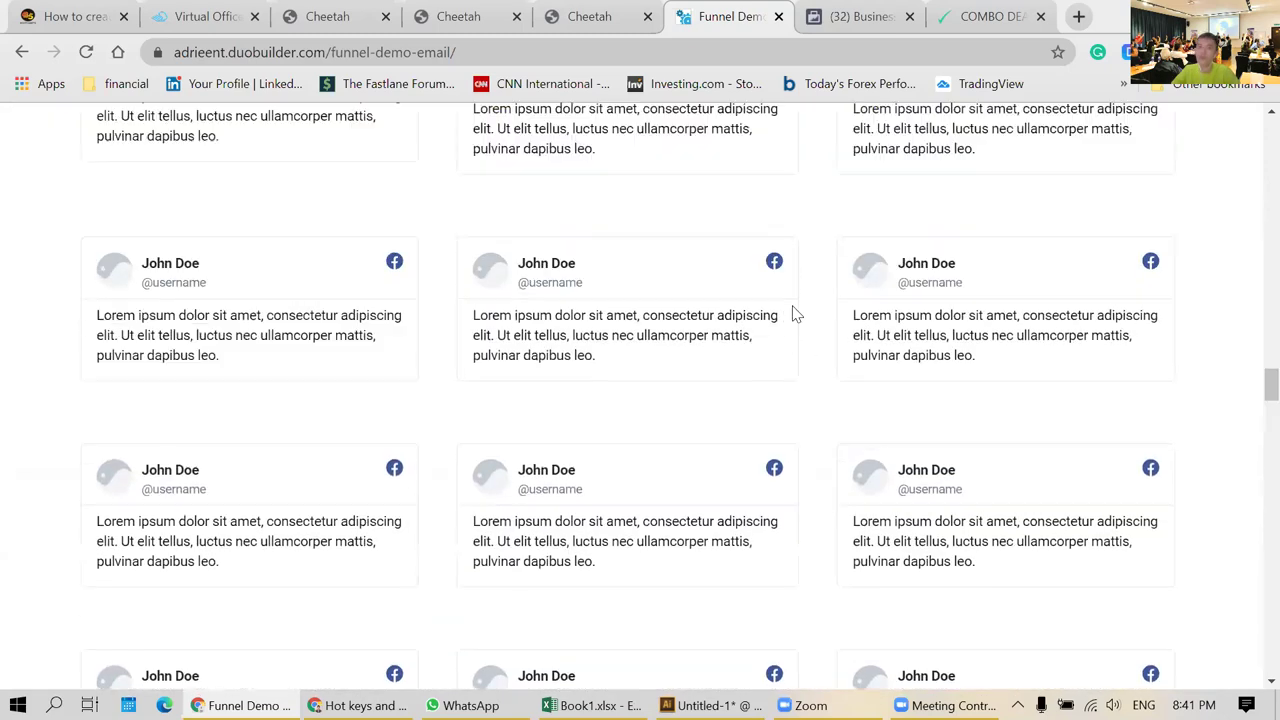
scroll(795, 314, down, 10)
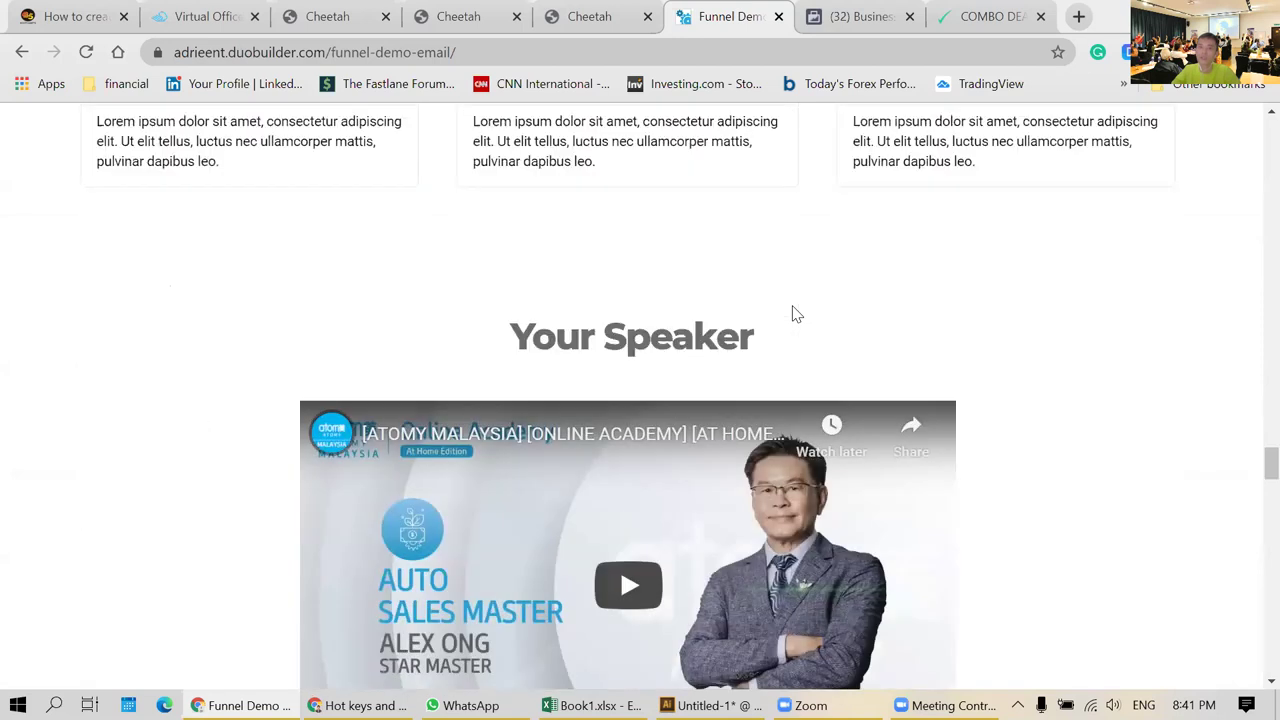
scroll(880, 320, up, 2)
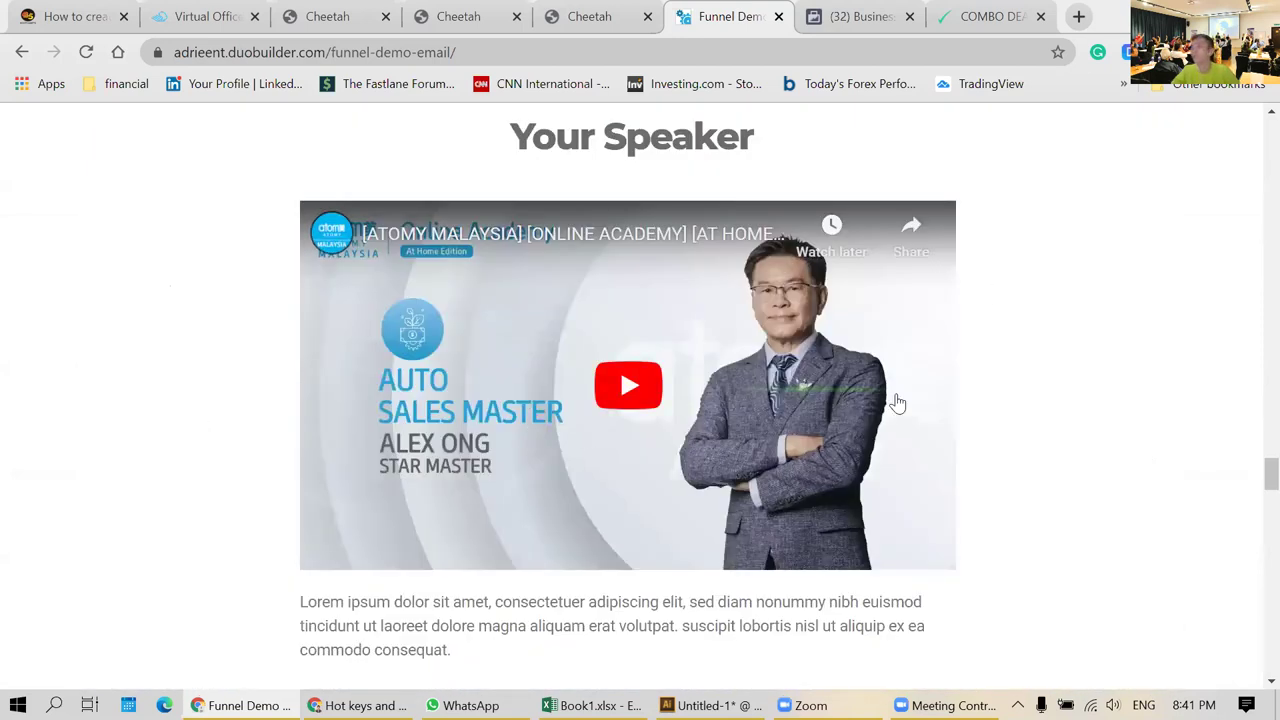
scroll(897, 403, down, 8)
scroll(897, 403, down, 3)
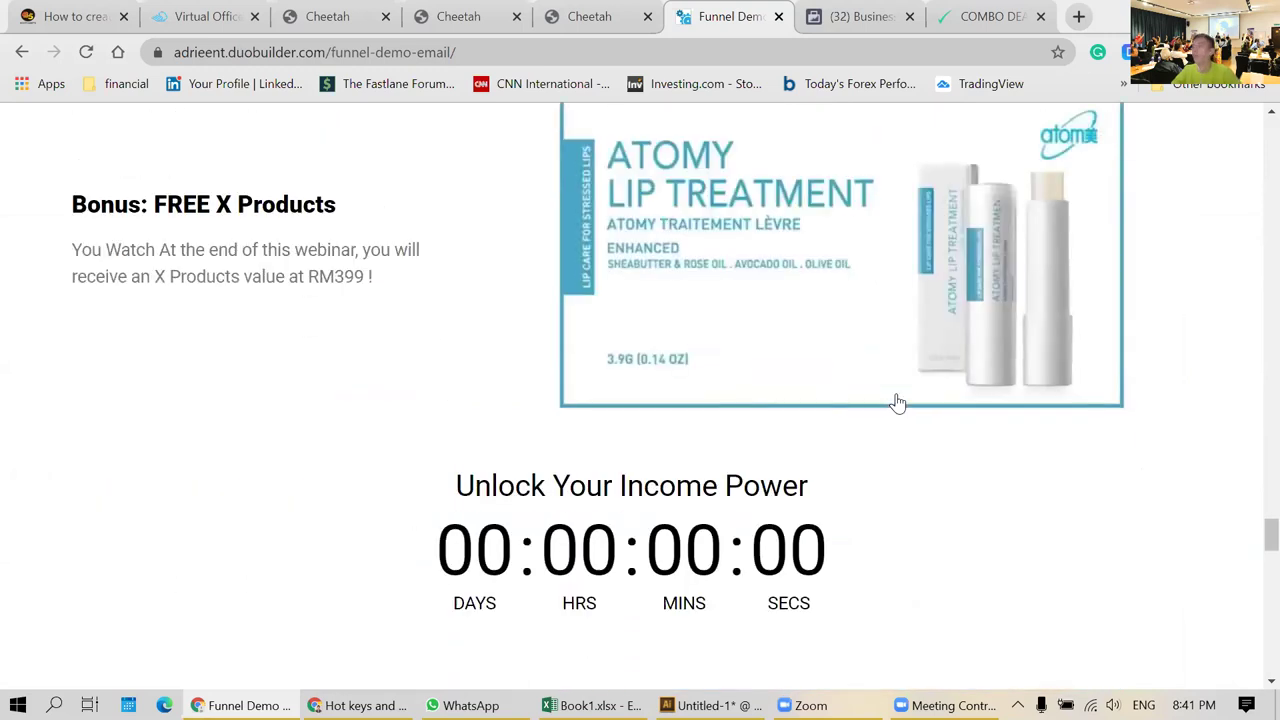
- Close the Facebook Business page and review the product details on the COMBO DEAL payment page
scroll(895, 403, down, 2)
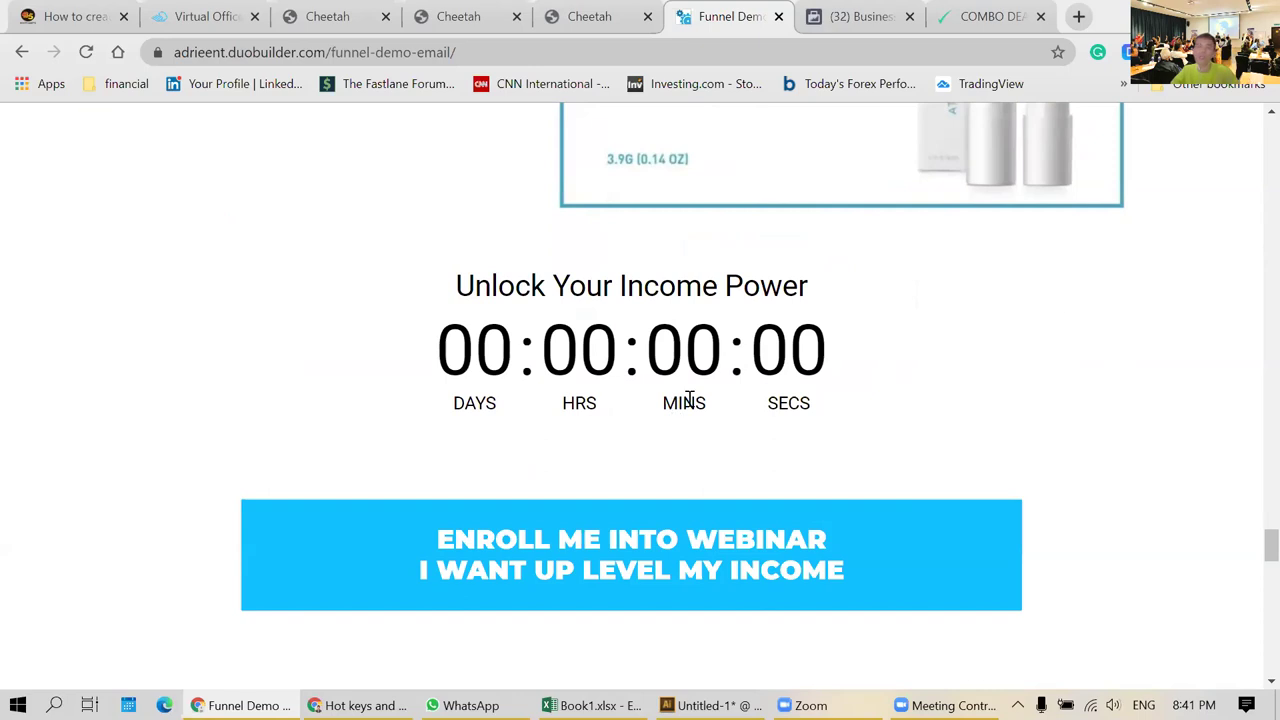
click(844, 36)
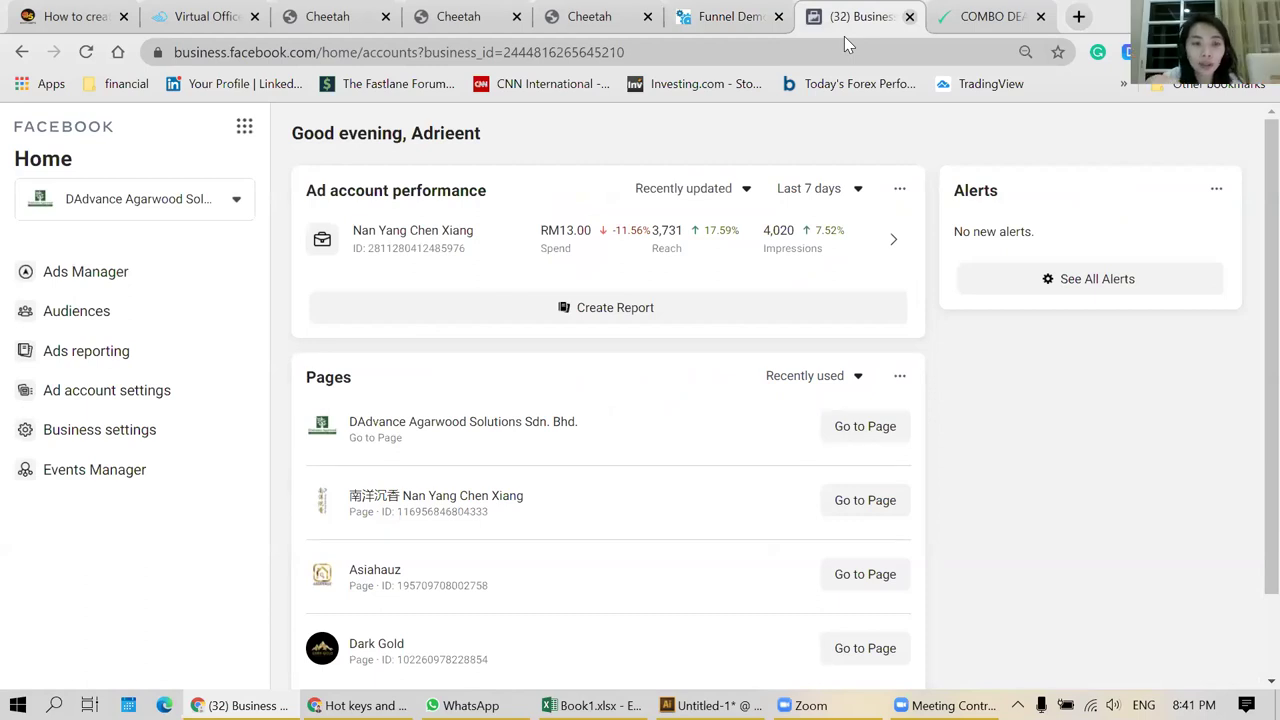
key(ctrl+w)
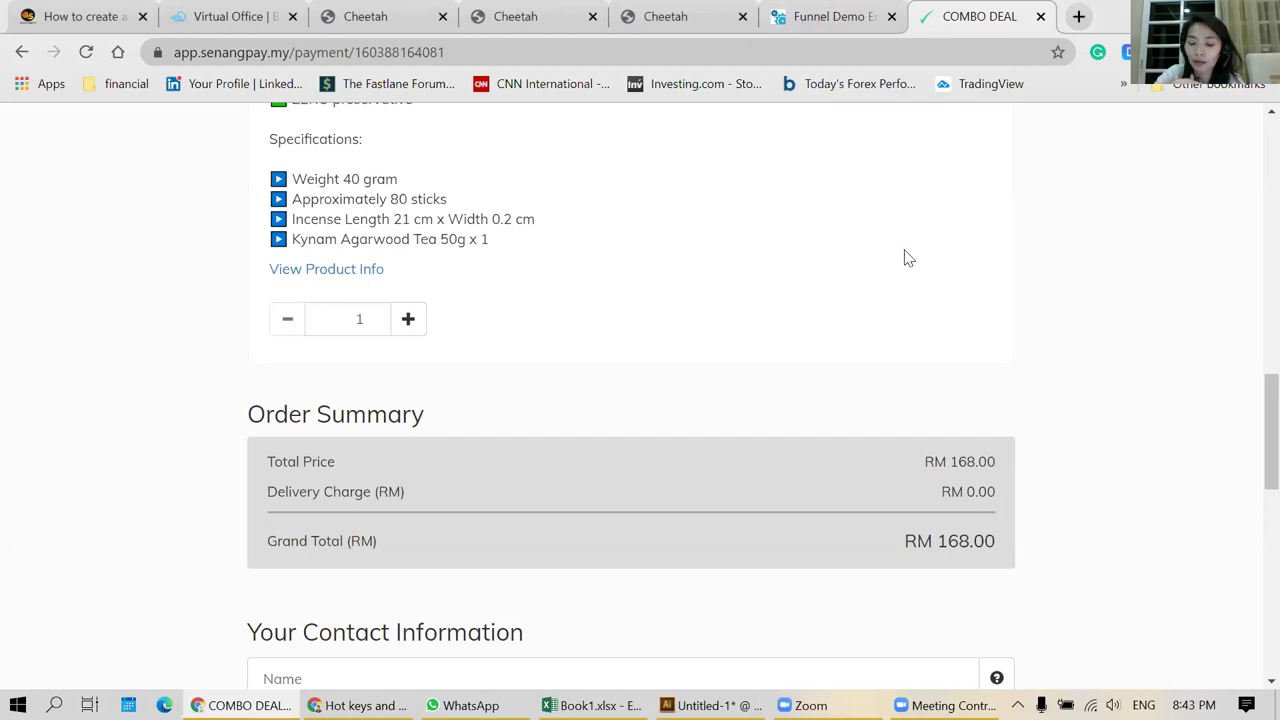
scroll(906, 257, up, 3)
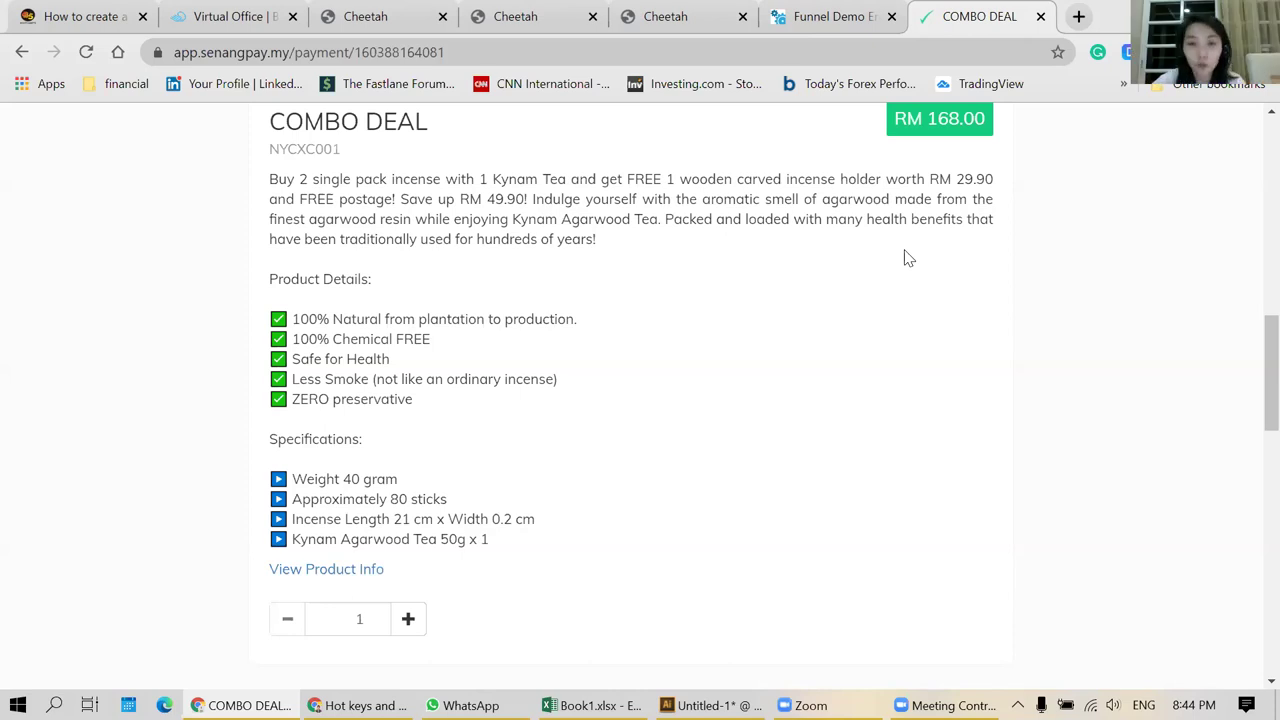
scroll(785, 280, up, 5)
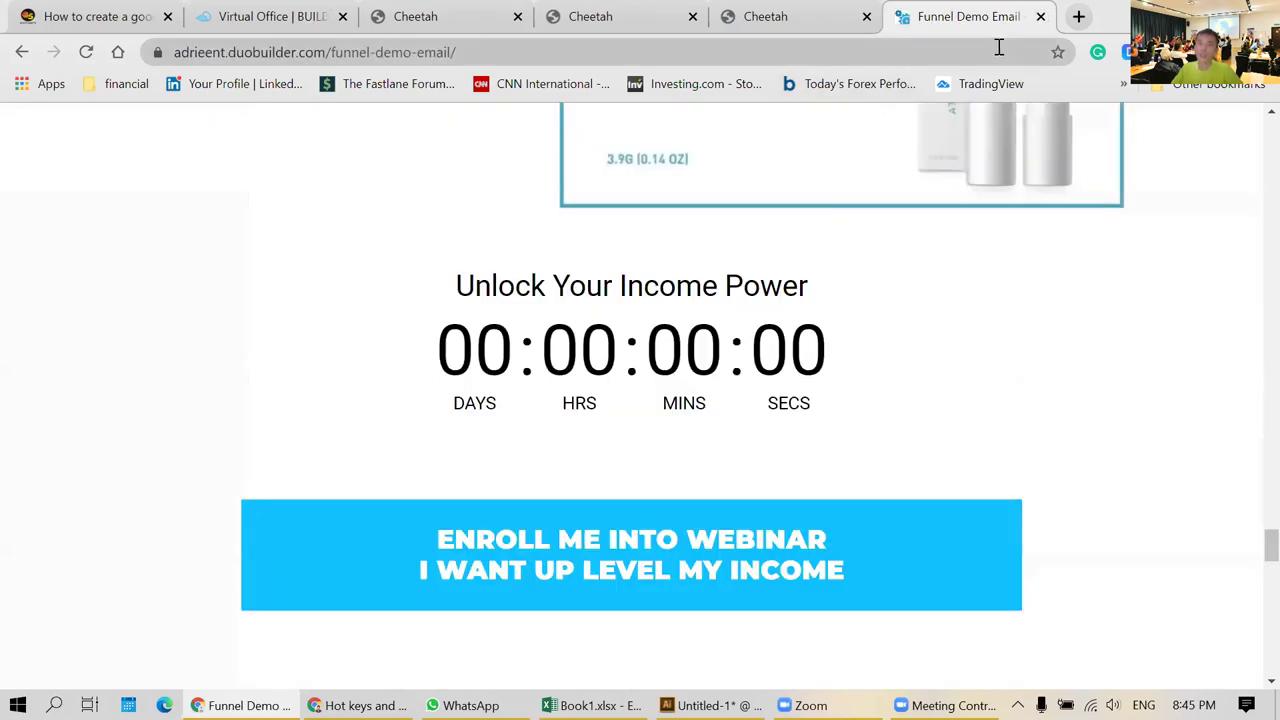
- Close the payment page, the funnel demo page and the Warrior Marketer page editor, leaving the editor without saving changes
key(ctrl+w)
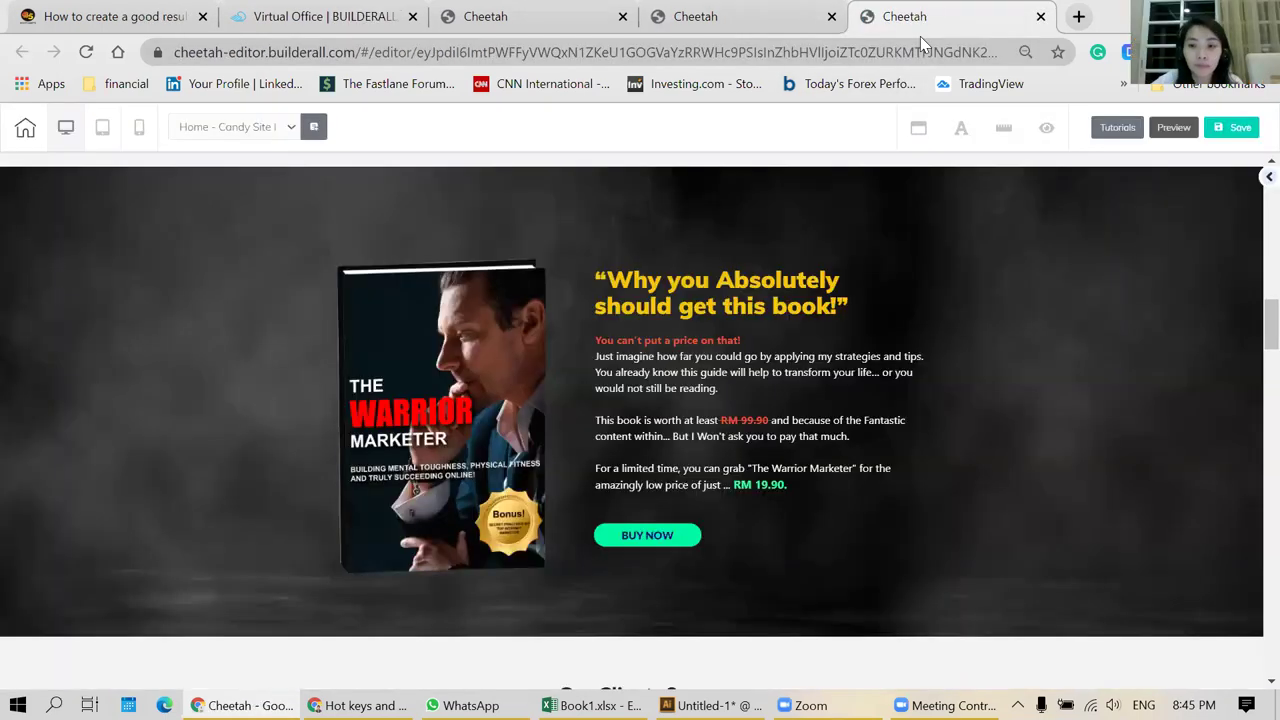
key(ctrl+w)
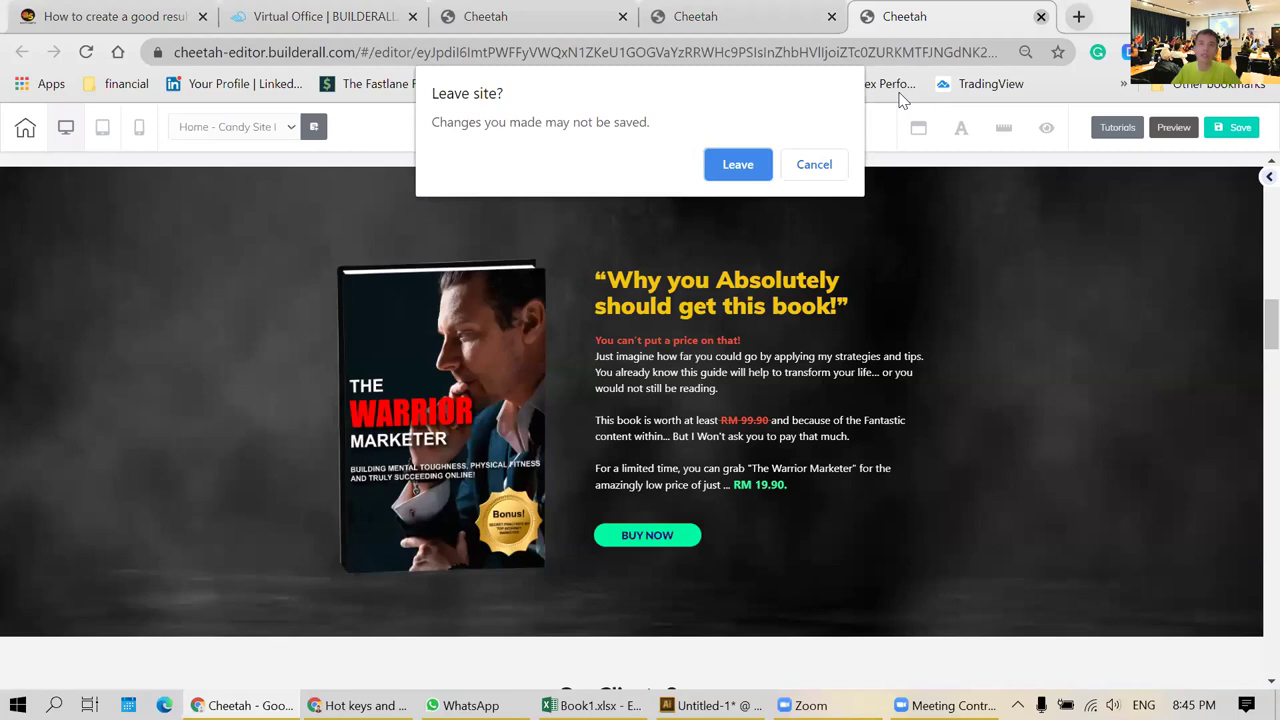
click(753, 172)
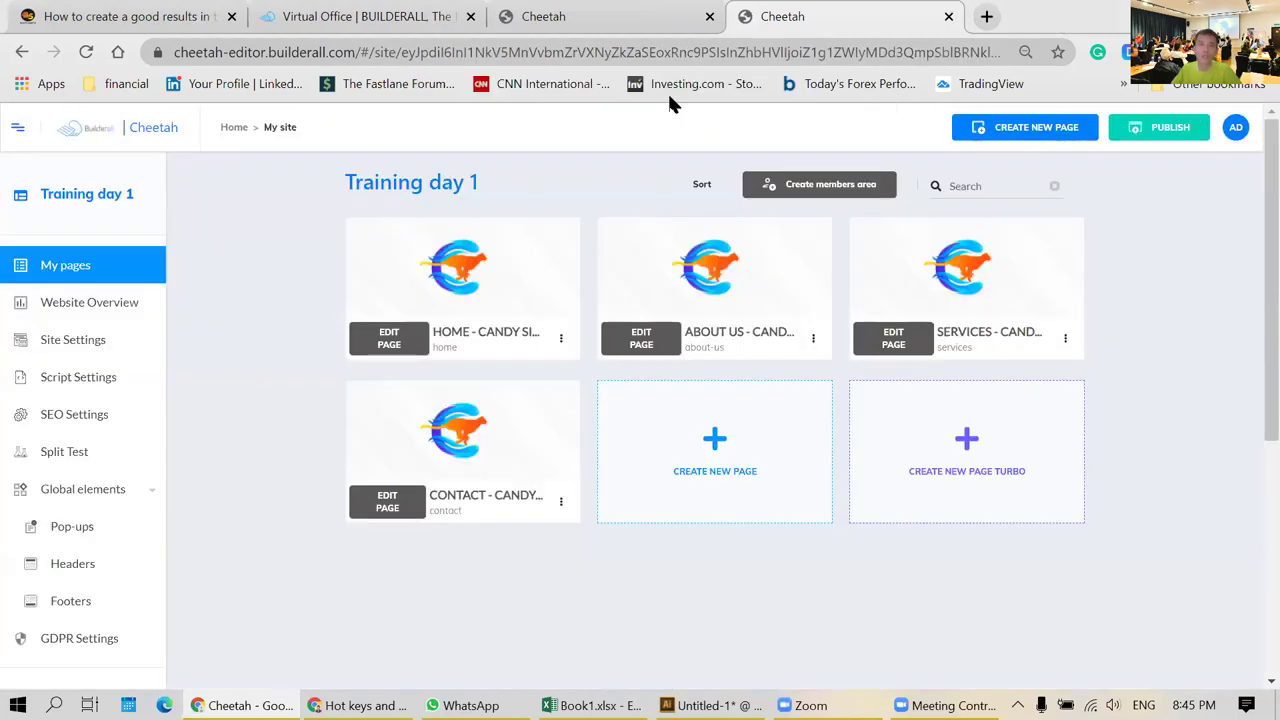
- Open the live version of the published My Cheetah website from the Cheetah site list
click(640, 30)
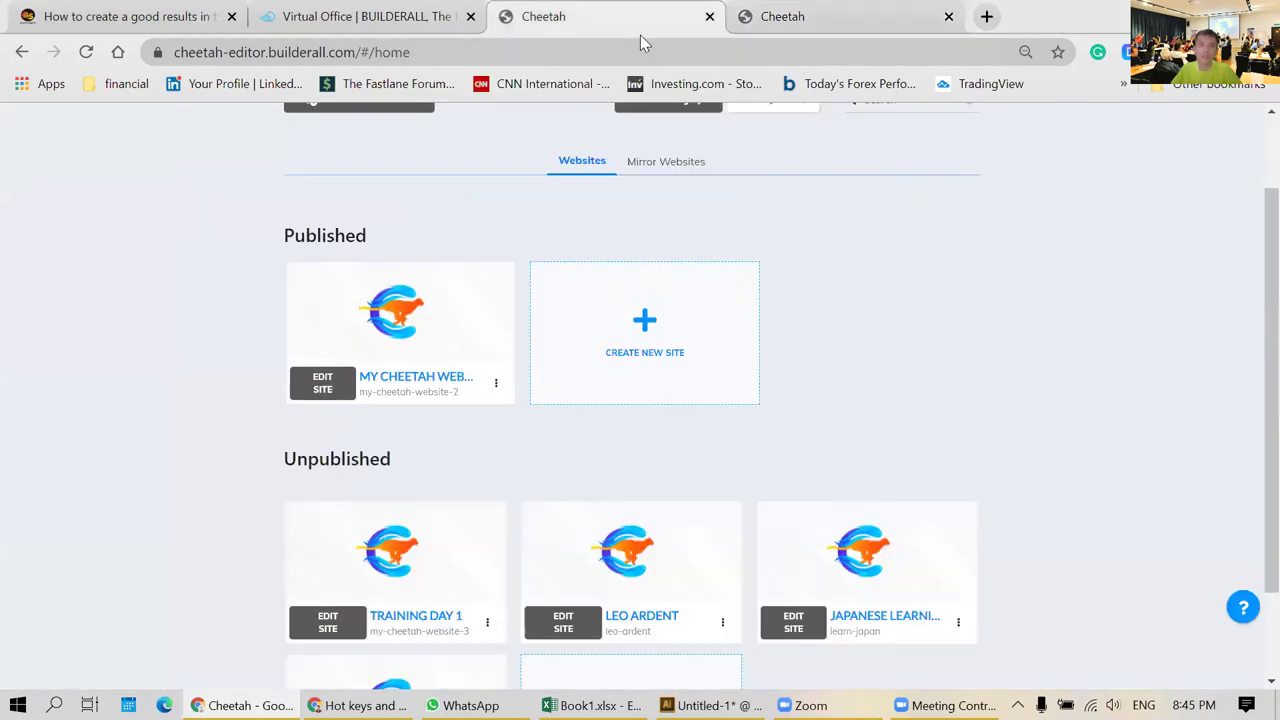
click(496, 383)
click(467, 471)
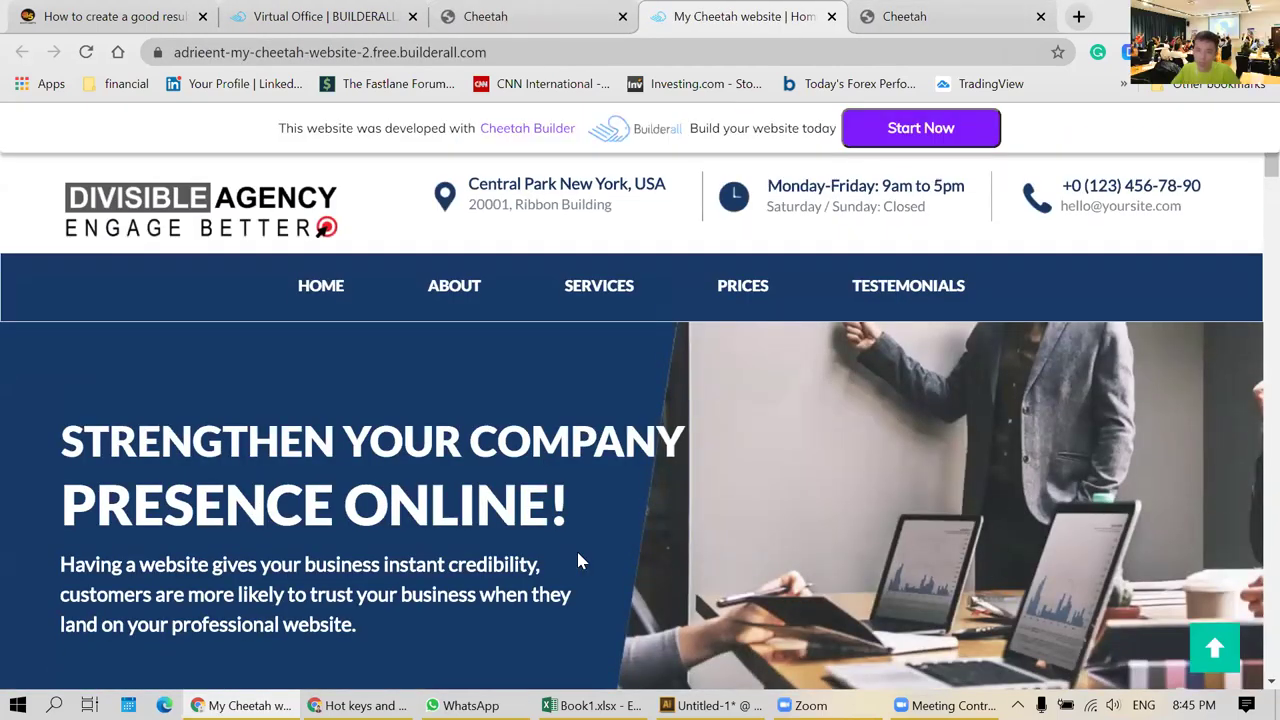
- Examine the Divisible Agency home page from its header through "What we good at" and "Who we are?" to the e-book offer
scroll(590, 520, down, 3)
scroll(587, 528, down, 2)
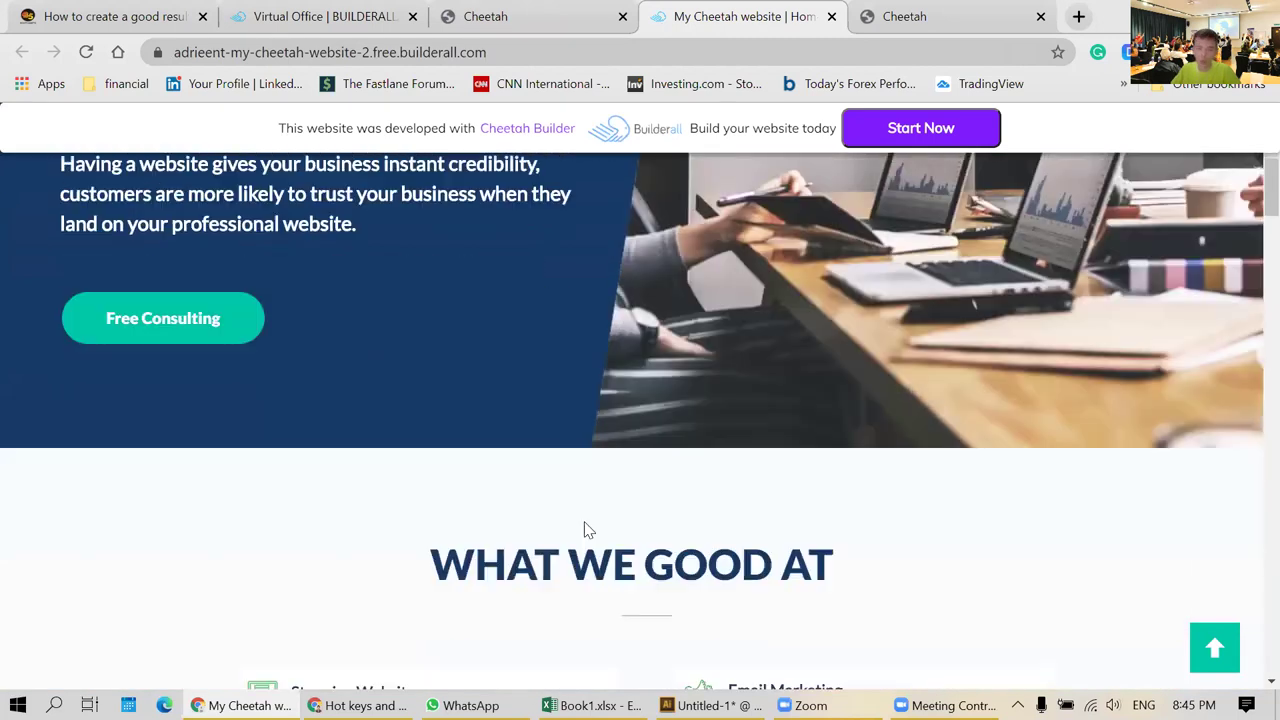
scroll(600, 520, up, 5)
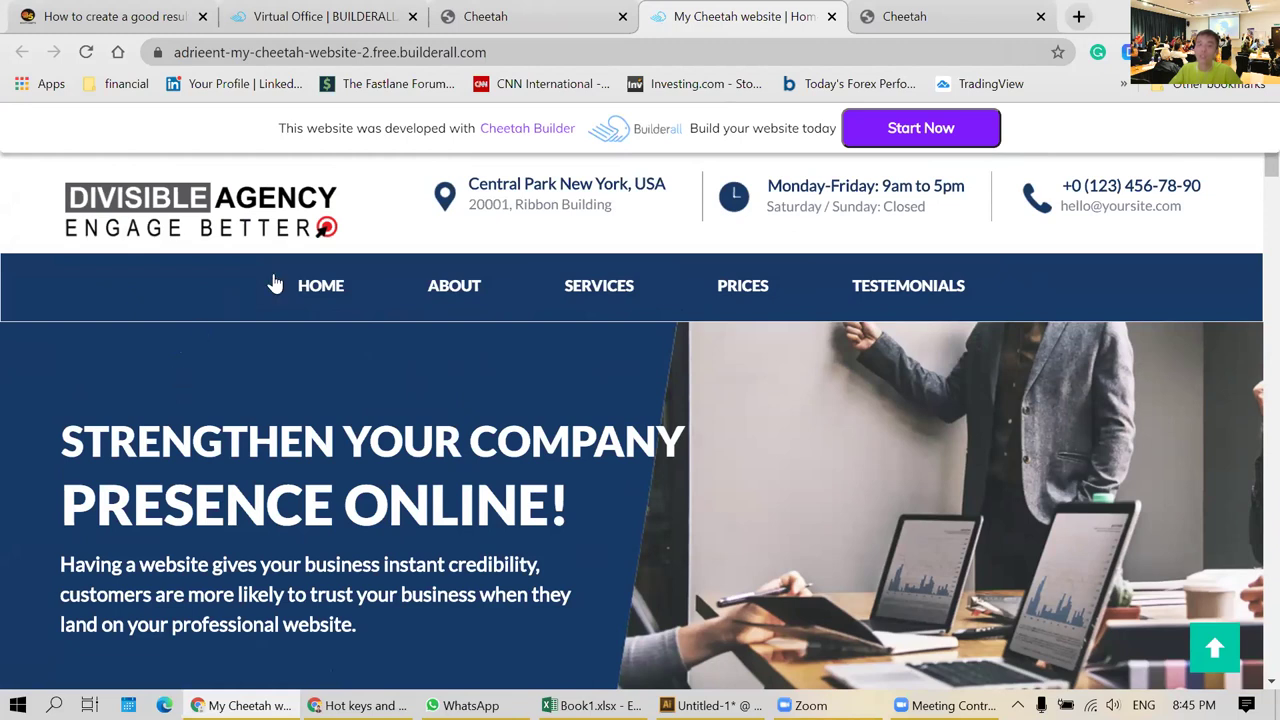
scroll(610, 510, down, 2)
scroll(500, 520, down, 15)
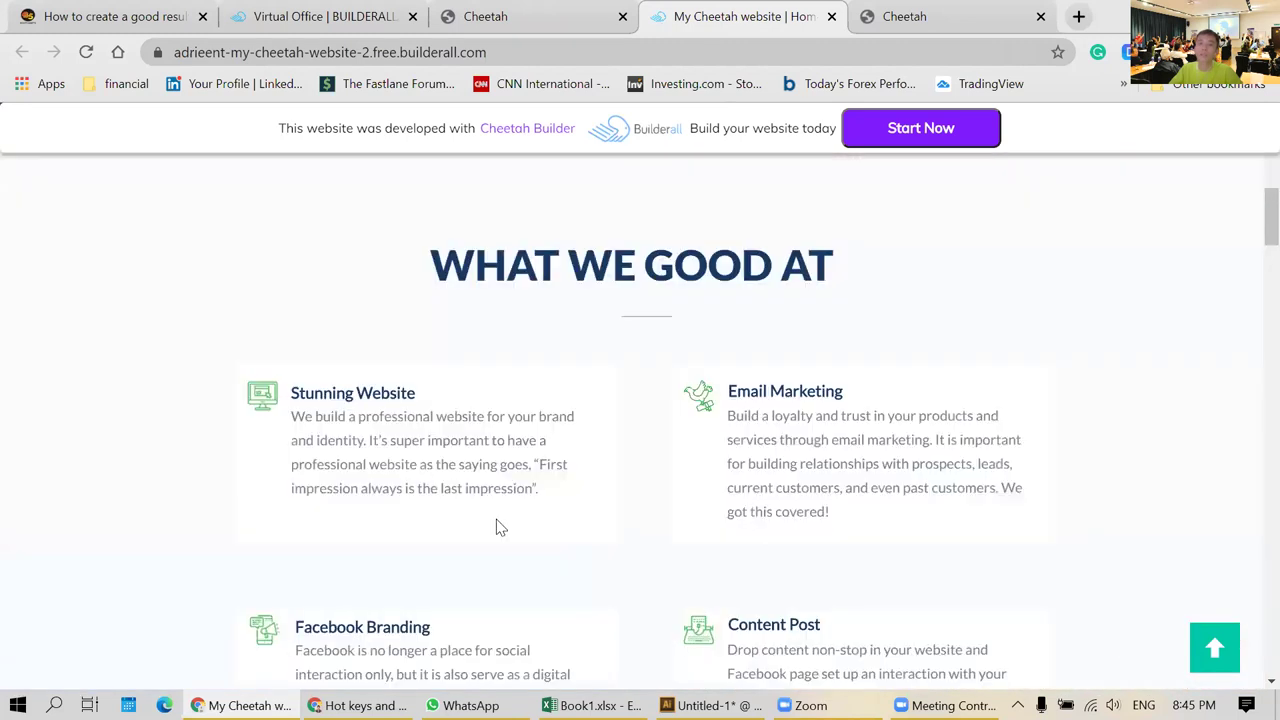
scroll(498, 508, down, 10)
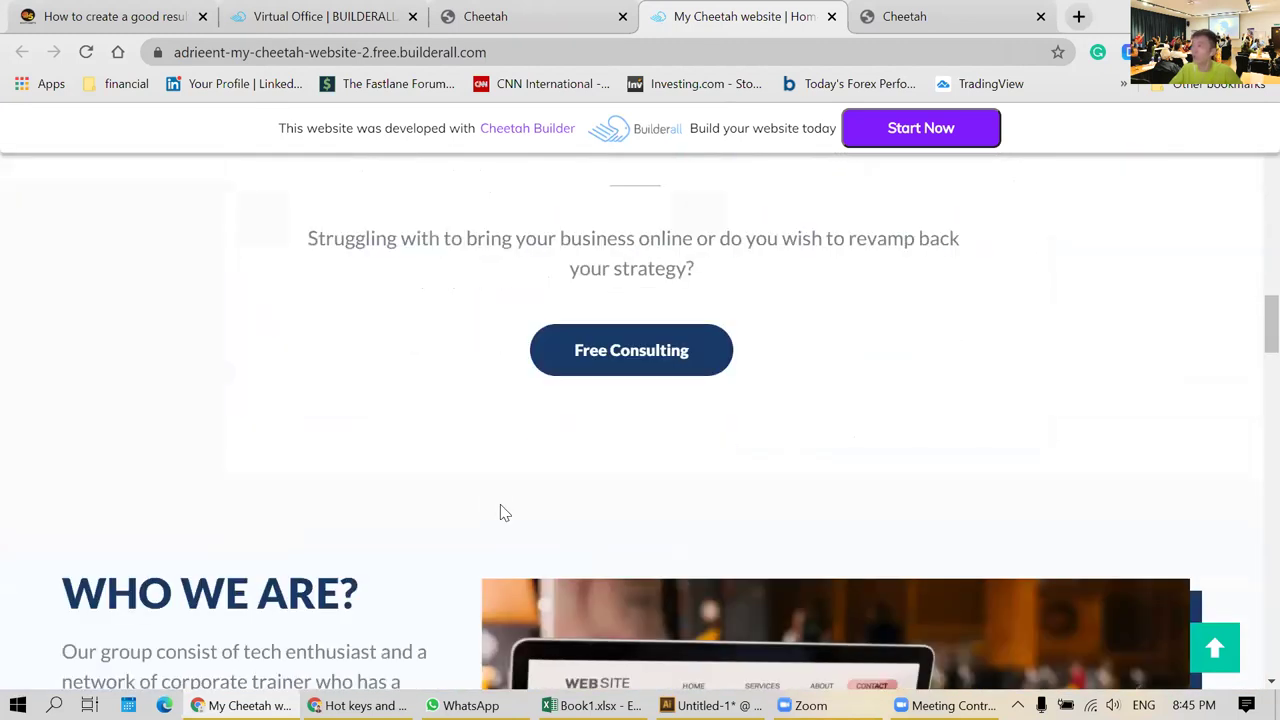
scroll(502, 512, down, 4)
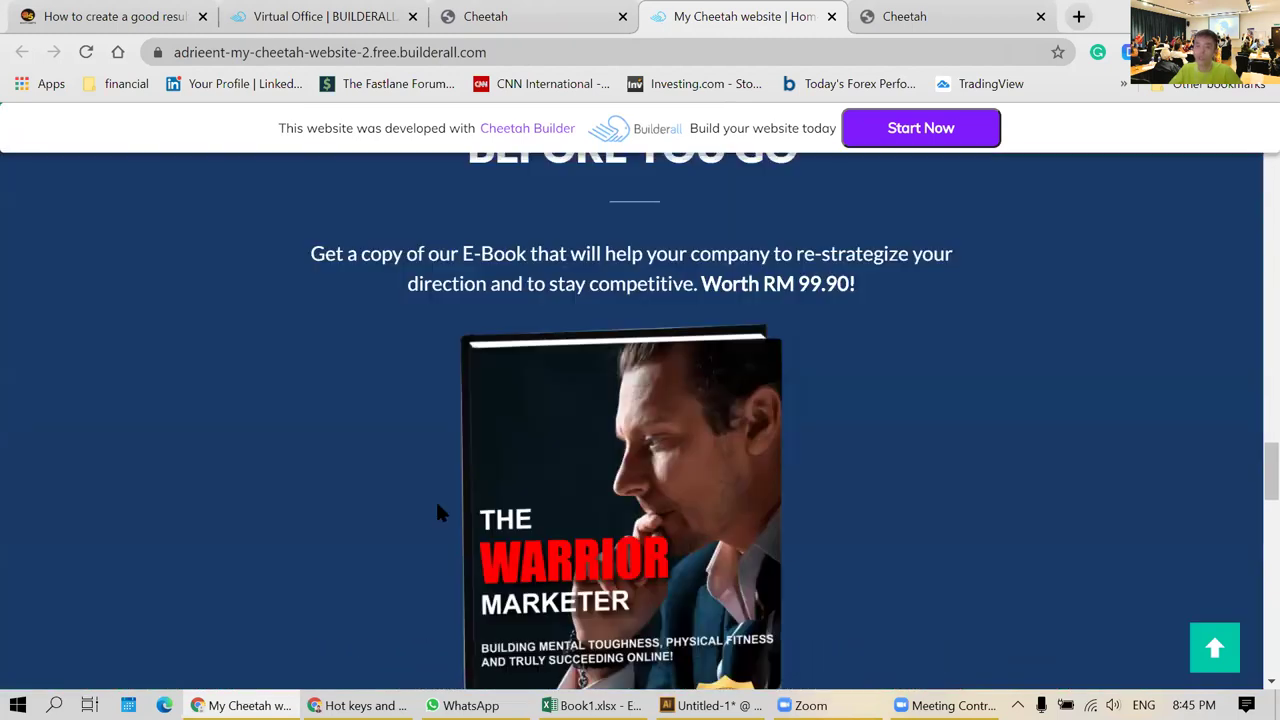
- Examine the "Before you go" e-book offer down to its registration button, and return to the start of the home page
scroll(260, 417, up, 2)
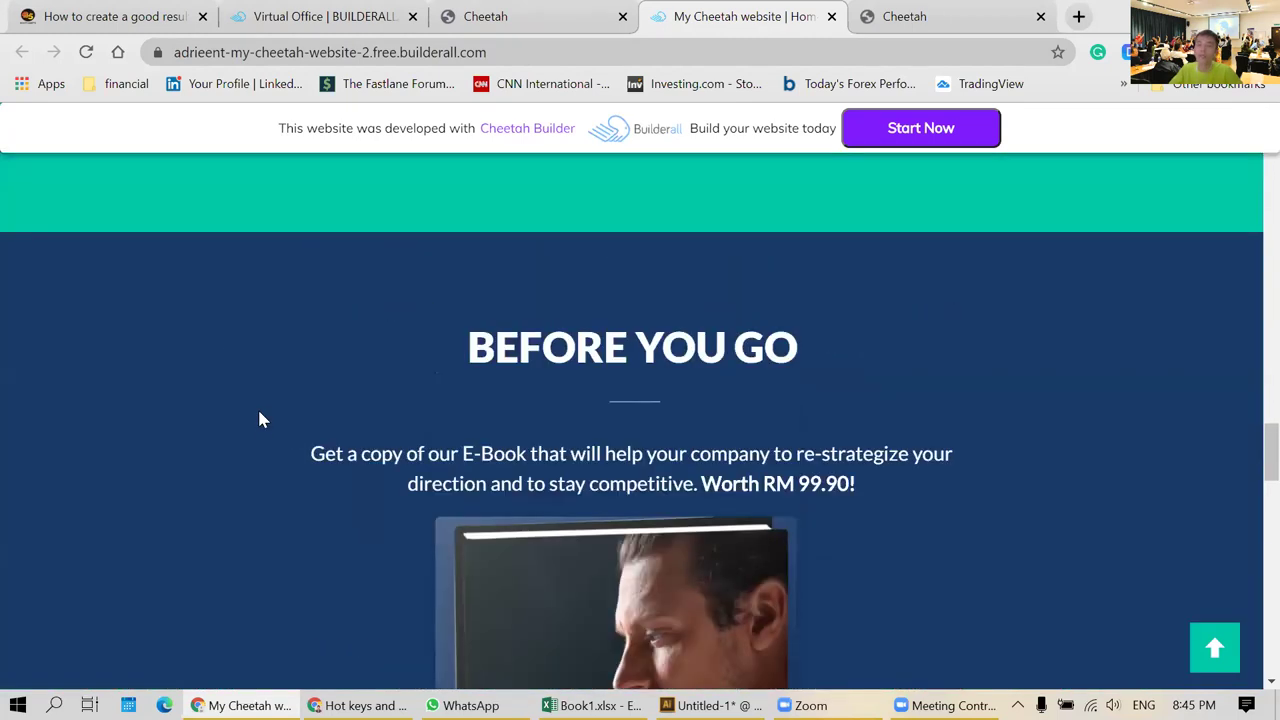
scroll(229, 443, down, 2)
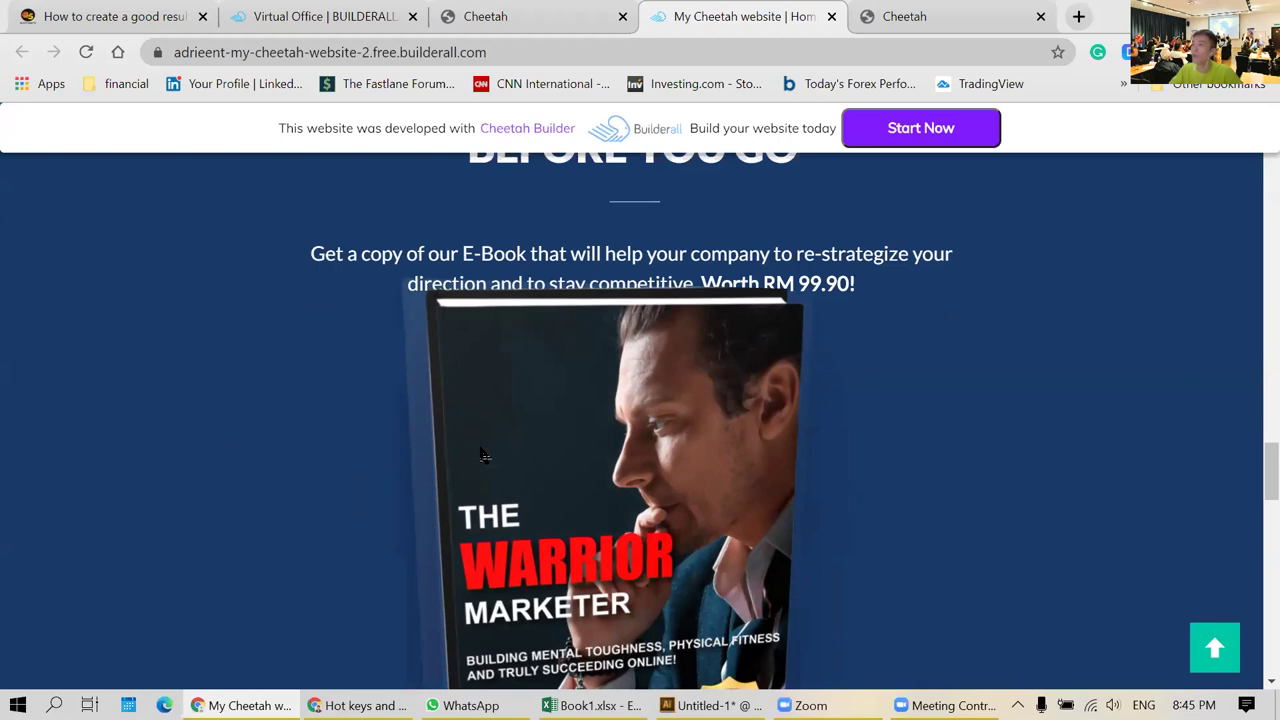
scroll(235, 473, up, 1)
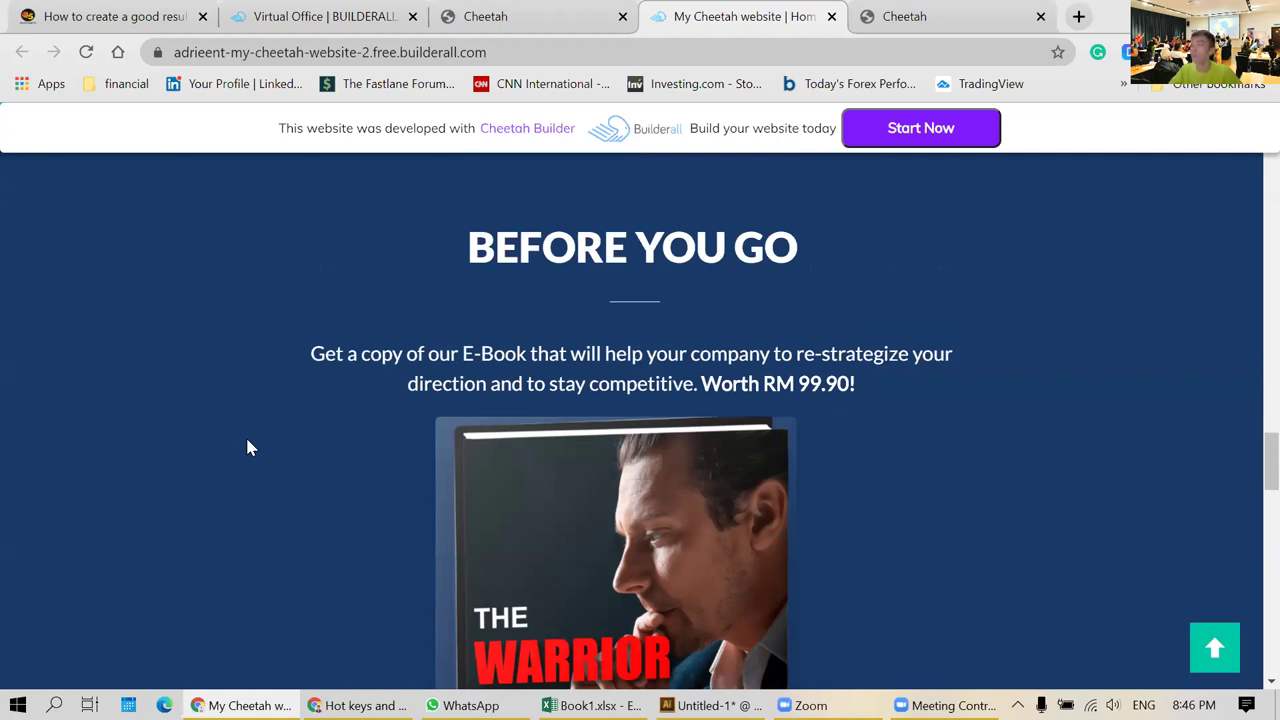
scroll(252, 445, down, 1)
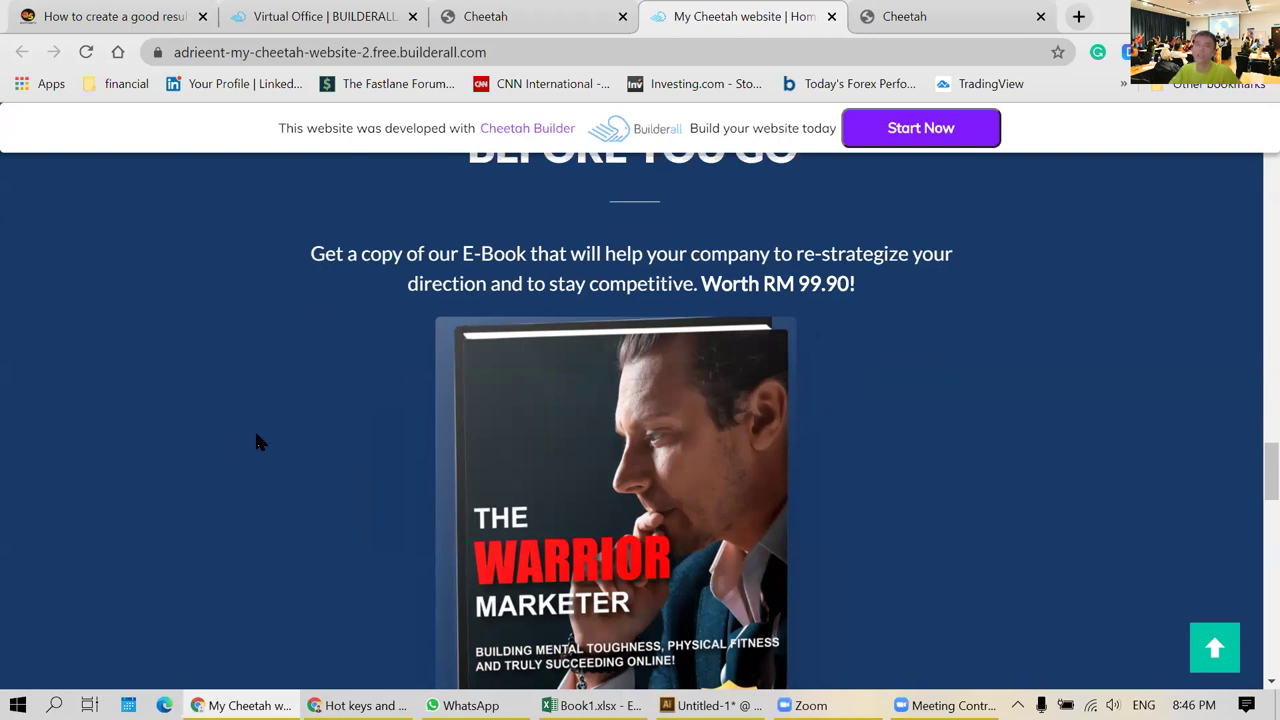
scroll(256, 441, down, 3)
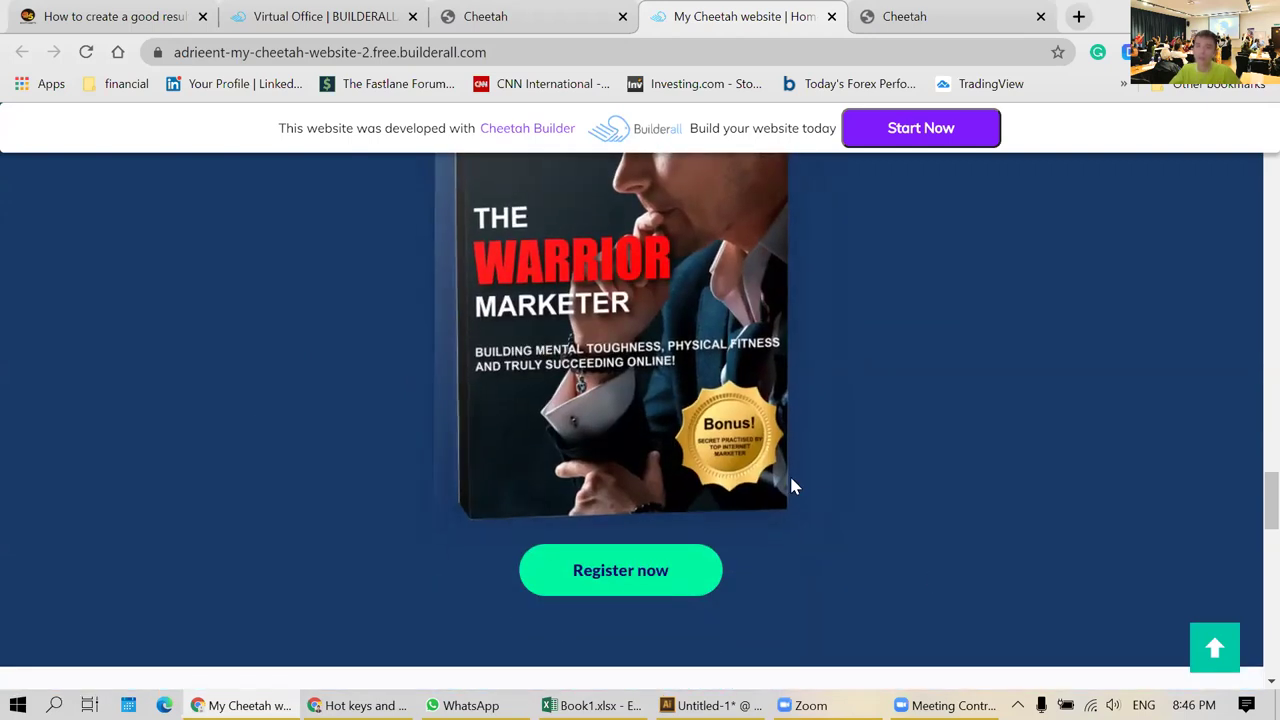
scroll(888, 430, up, 1)
scroll(312, 400, up, 2)
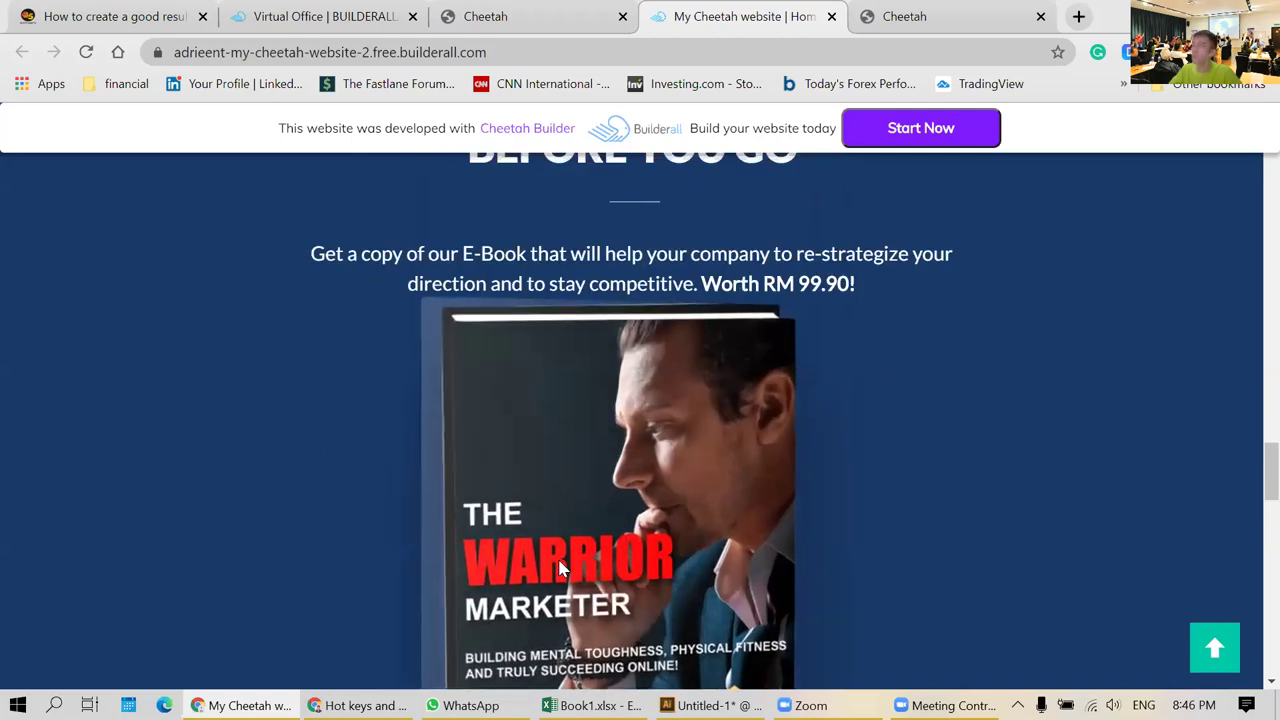
scroll(866, 490, up, 20)
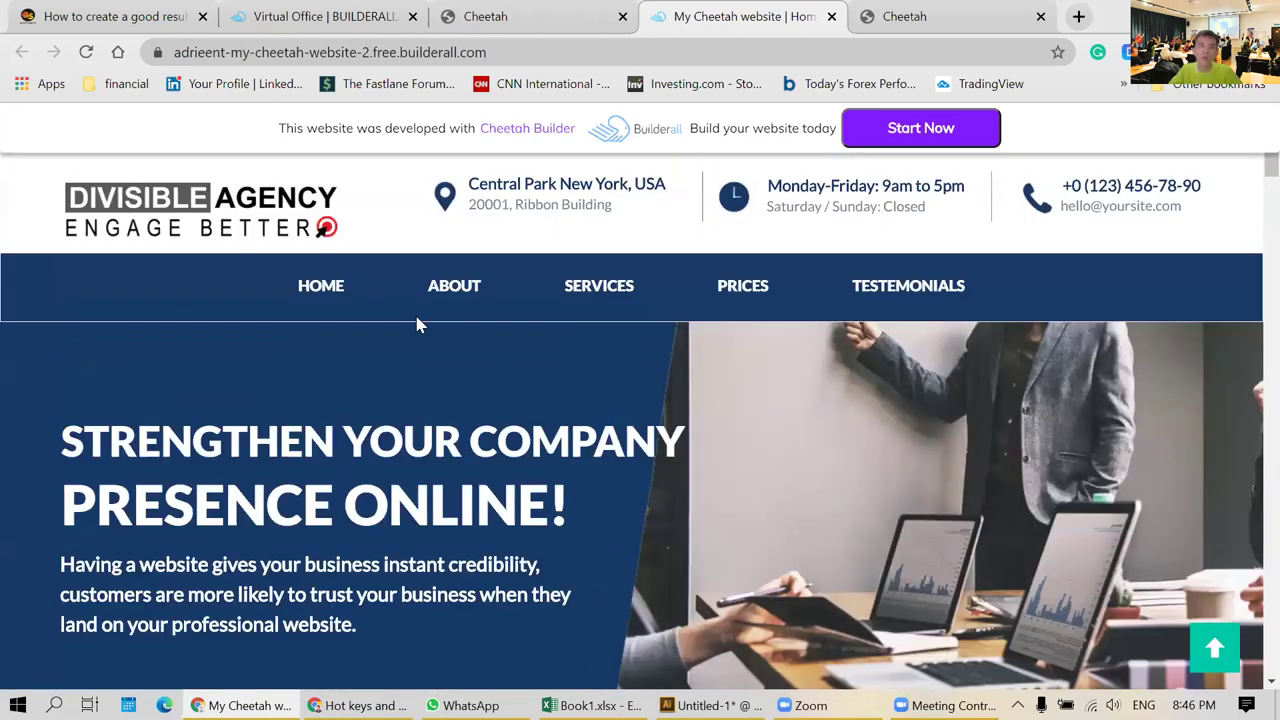
- Examine the website's About page from "About us" and "Our mission" to the free consultation offer, and return to the home page
click(438, 288)
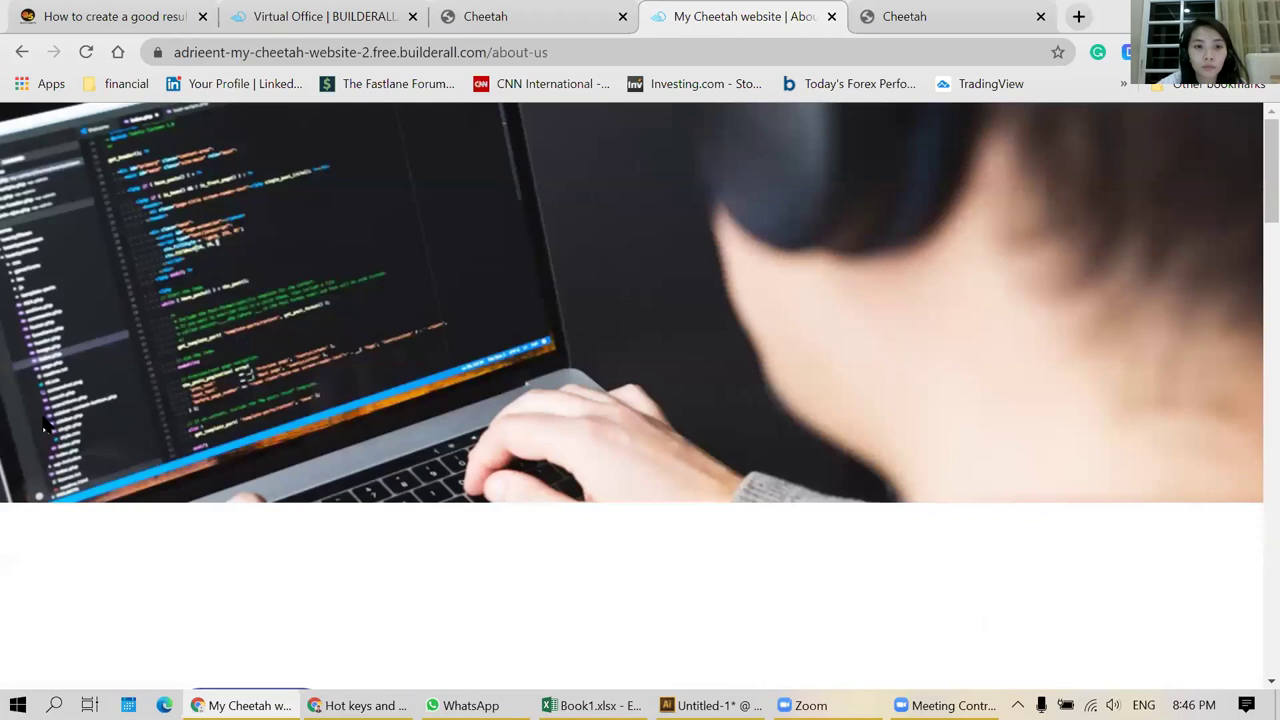
scroll(43, 425, down, 6)
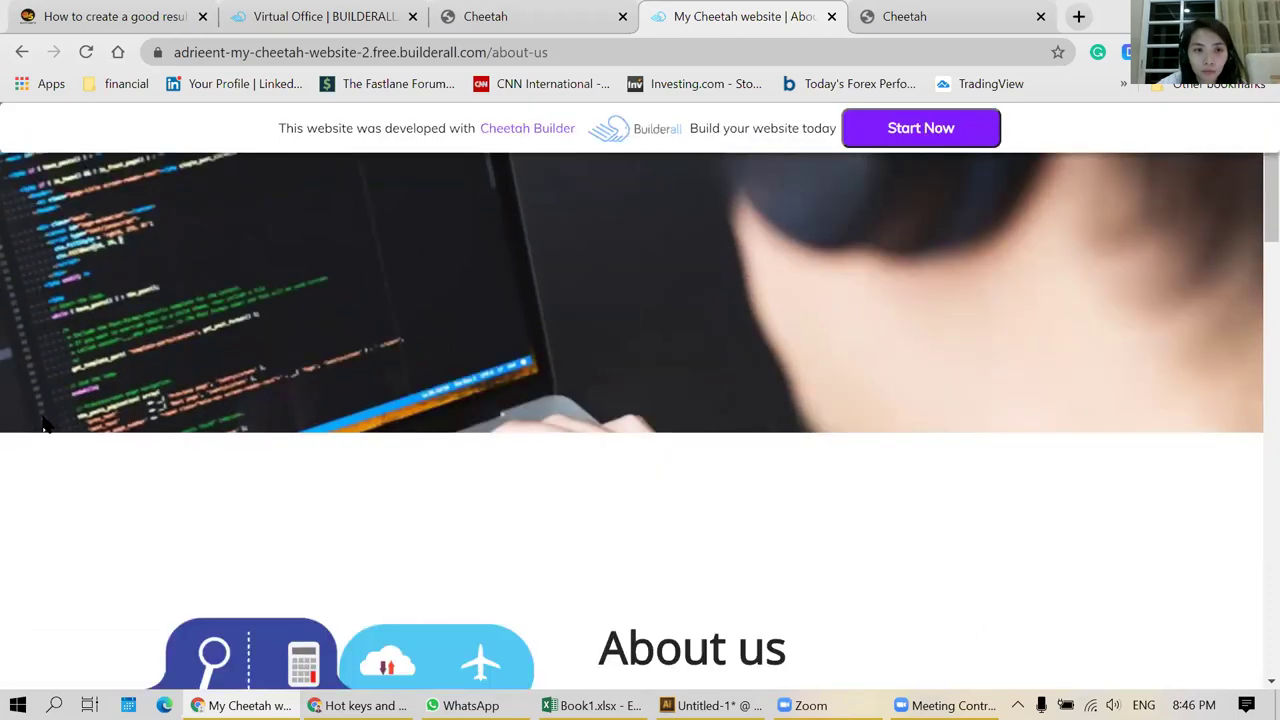
scroll(43, 425, down, 10)
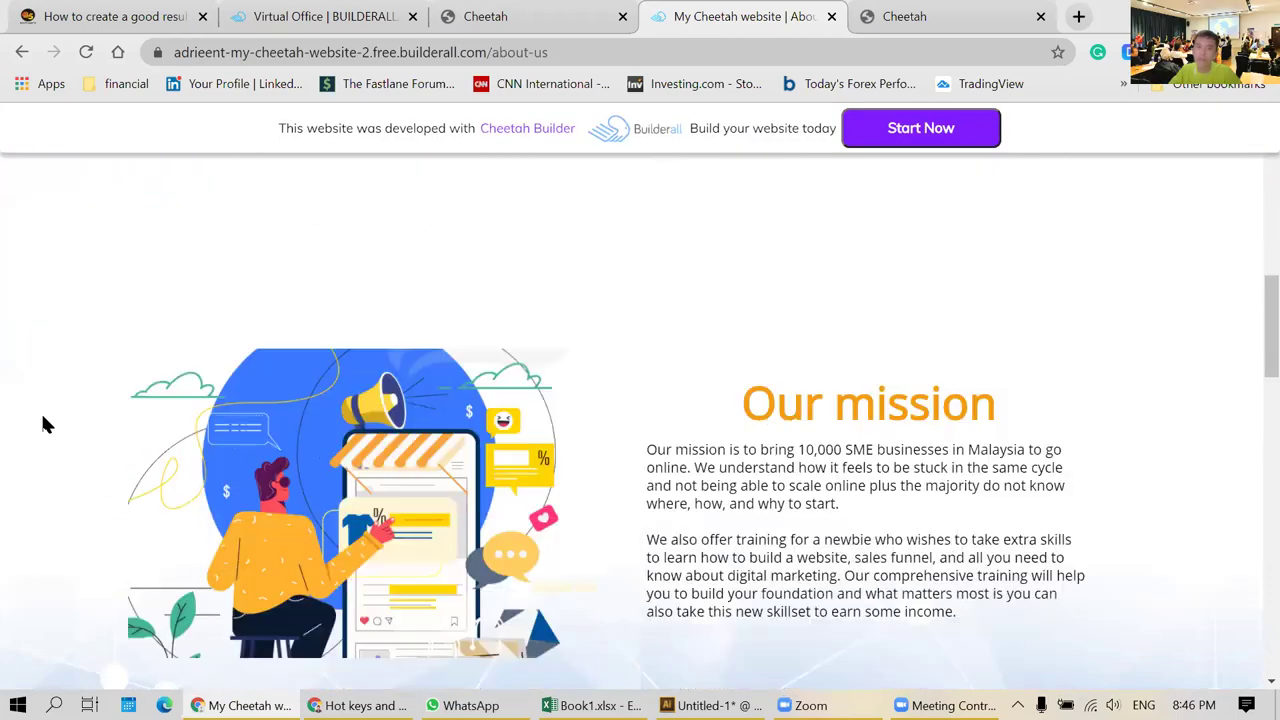
scroll(43, 425, down, 9)
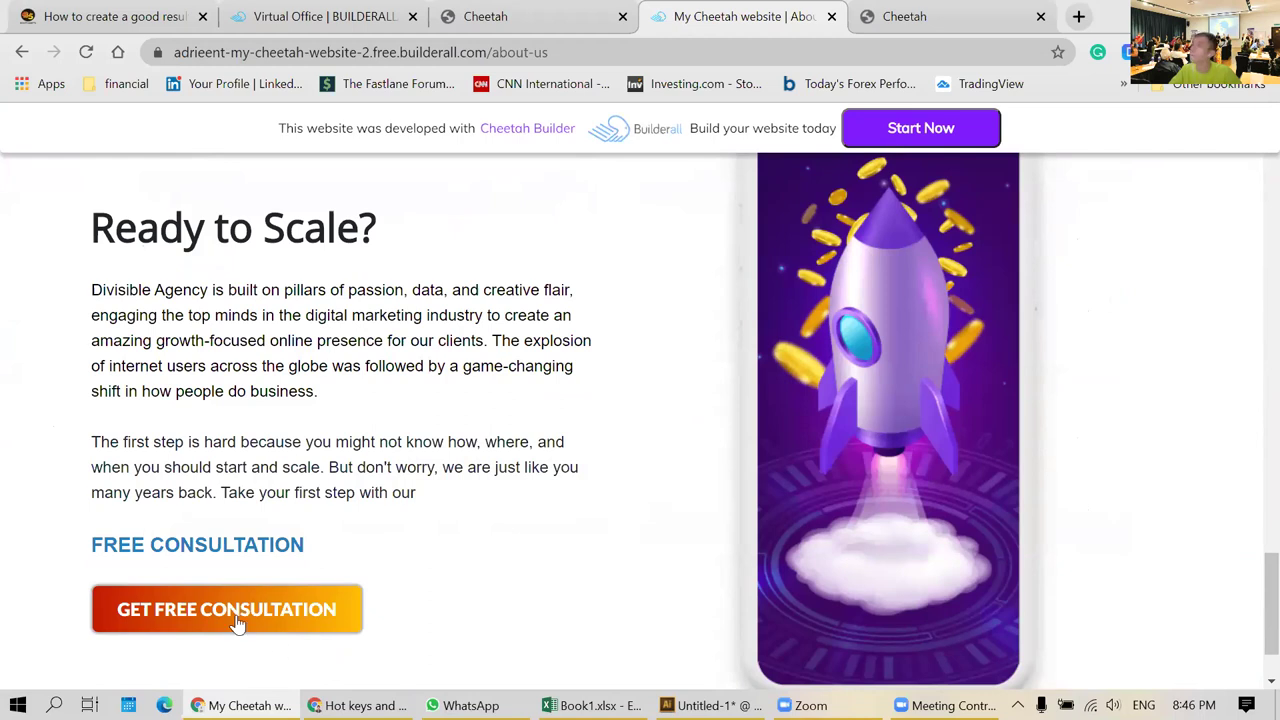
scroll(237, 624, down, 1)
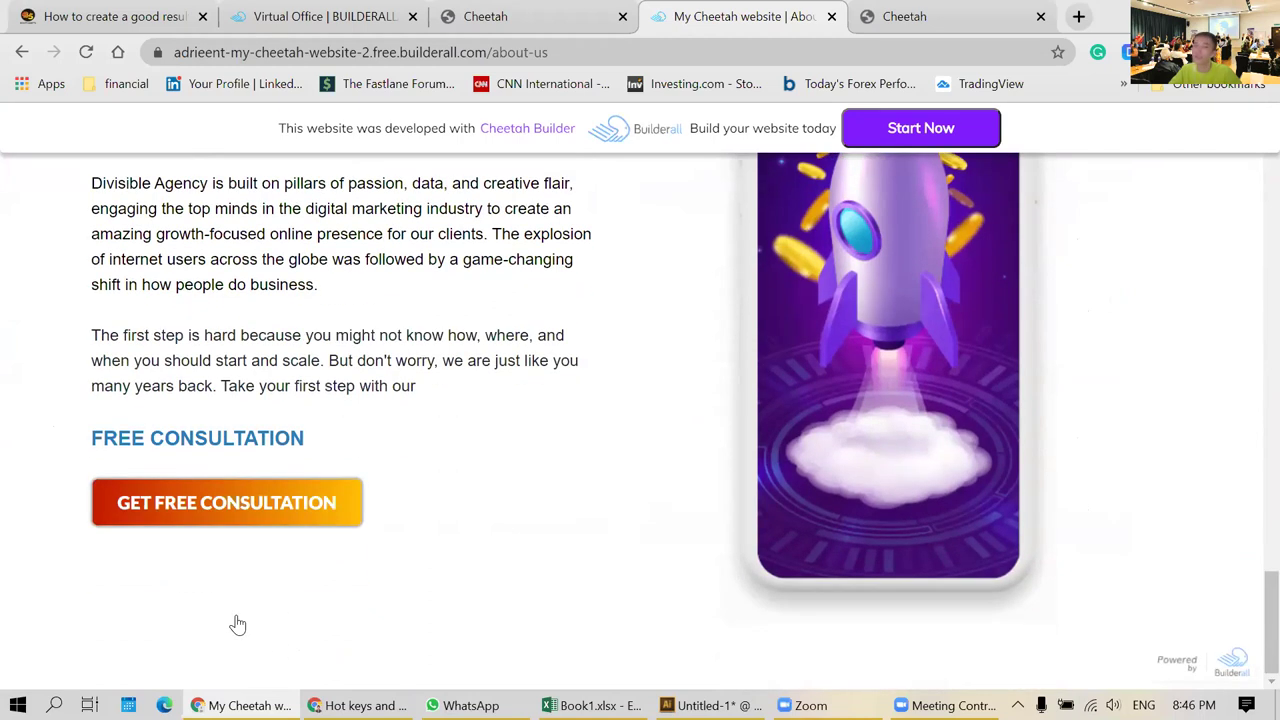
scroll(237, 624, up, 20)
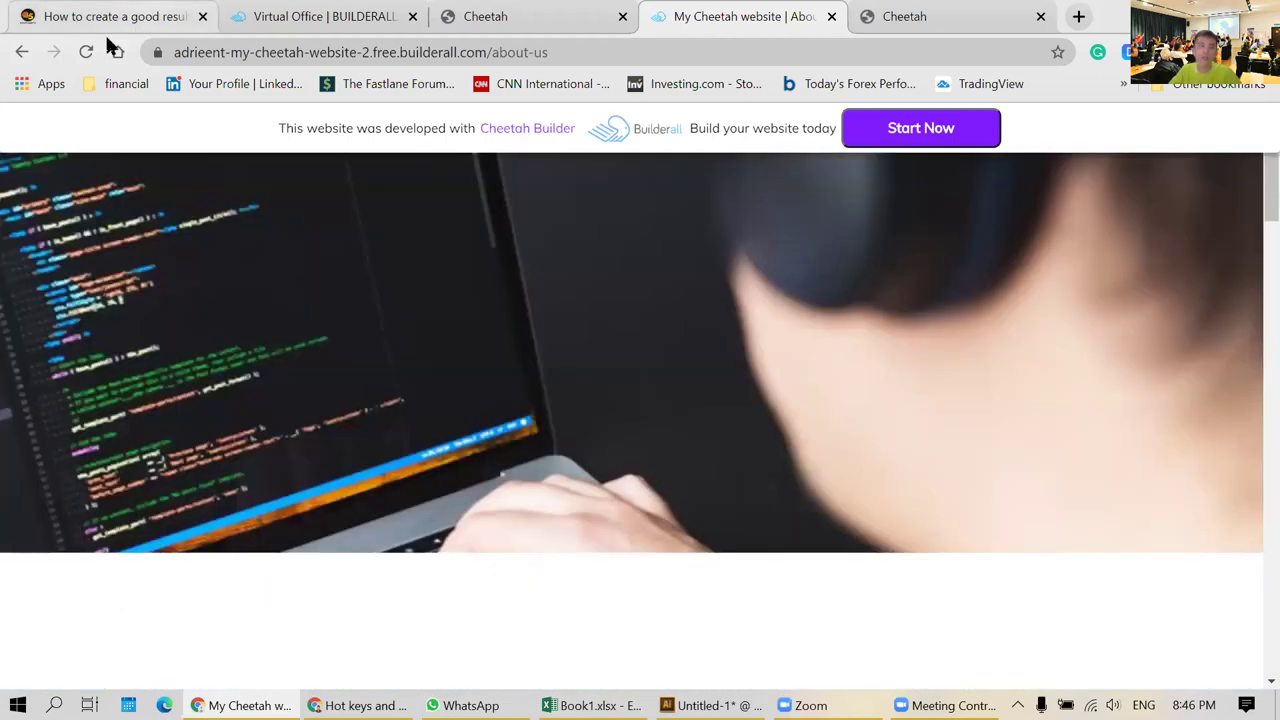
click(22, 52)
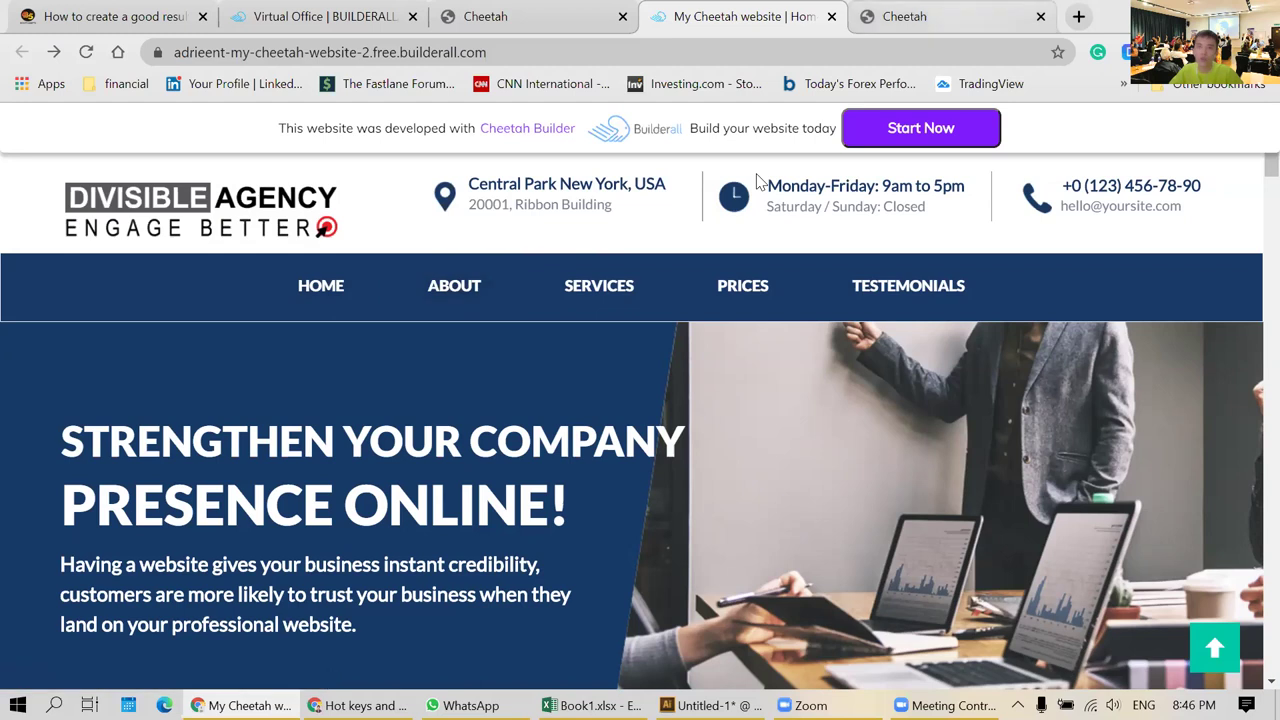
- Move the My Cheetah website page to the other Chrome window, leaving the Training day 1 pages in this one
click(904, 16)
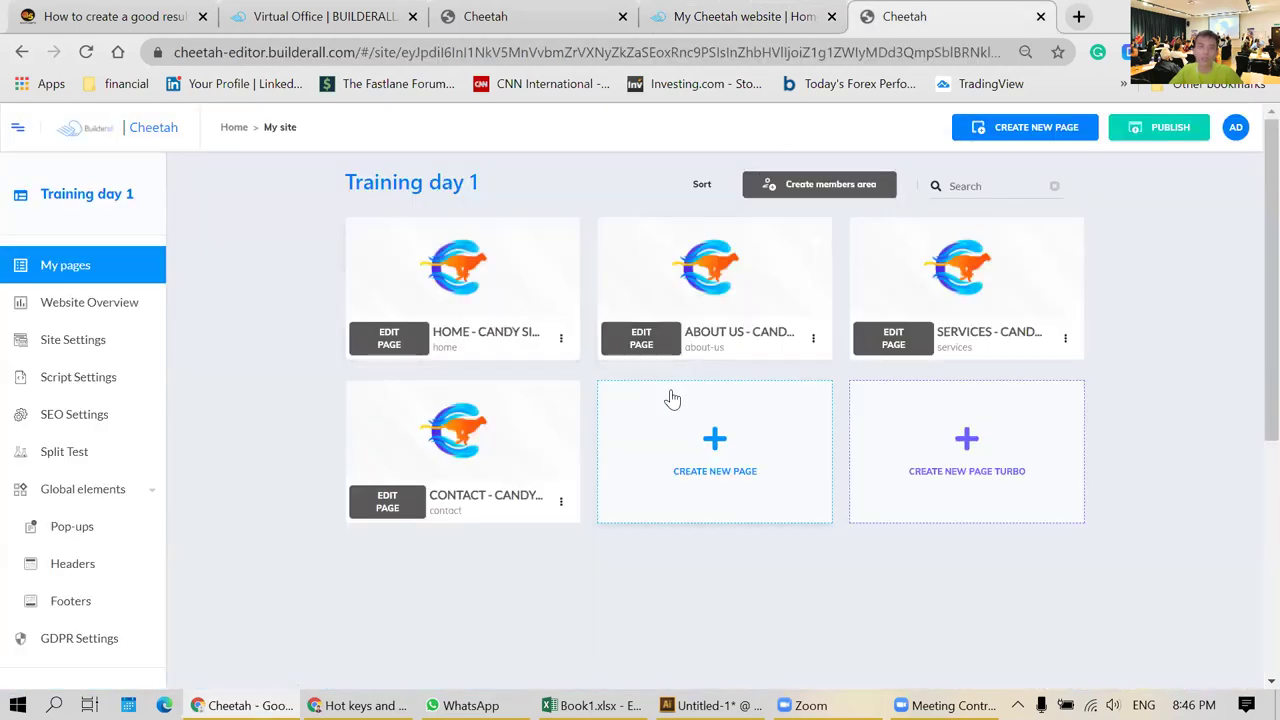
key(ctrl+shift+Tab)
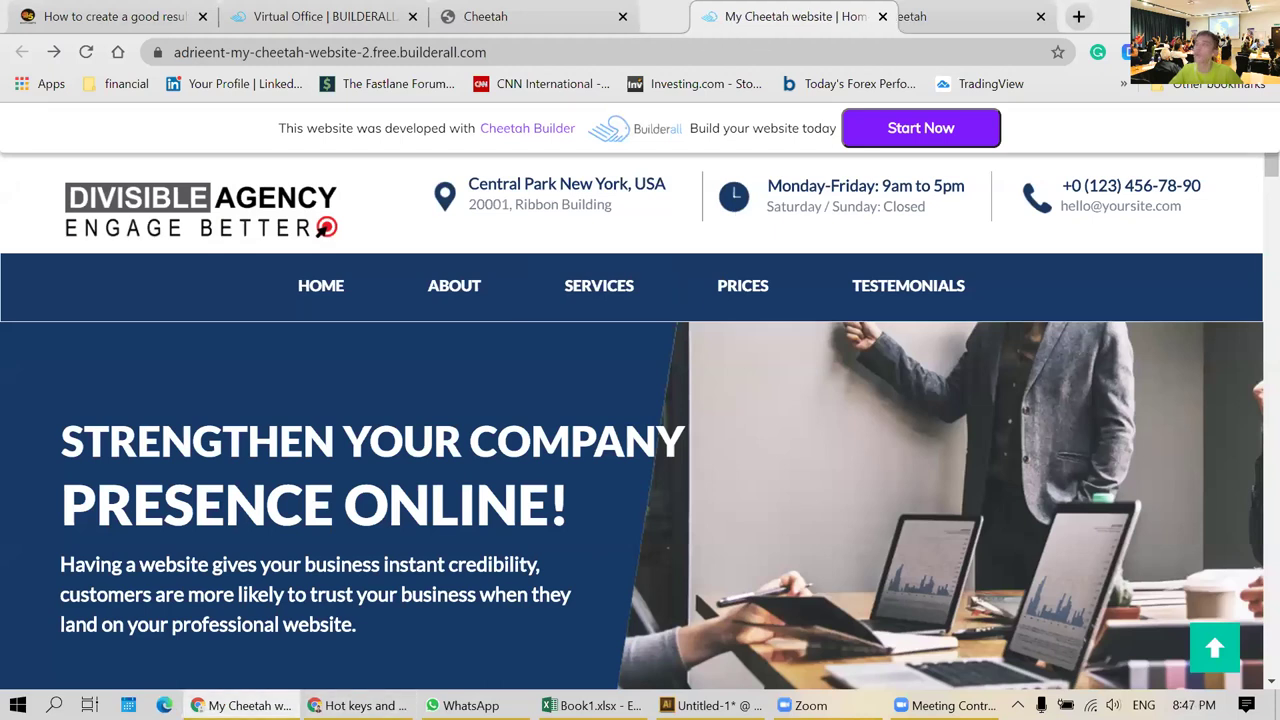
key(ctrl+w)
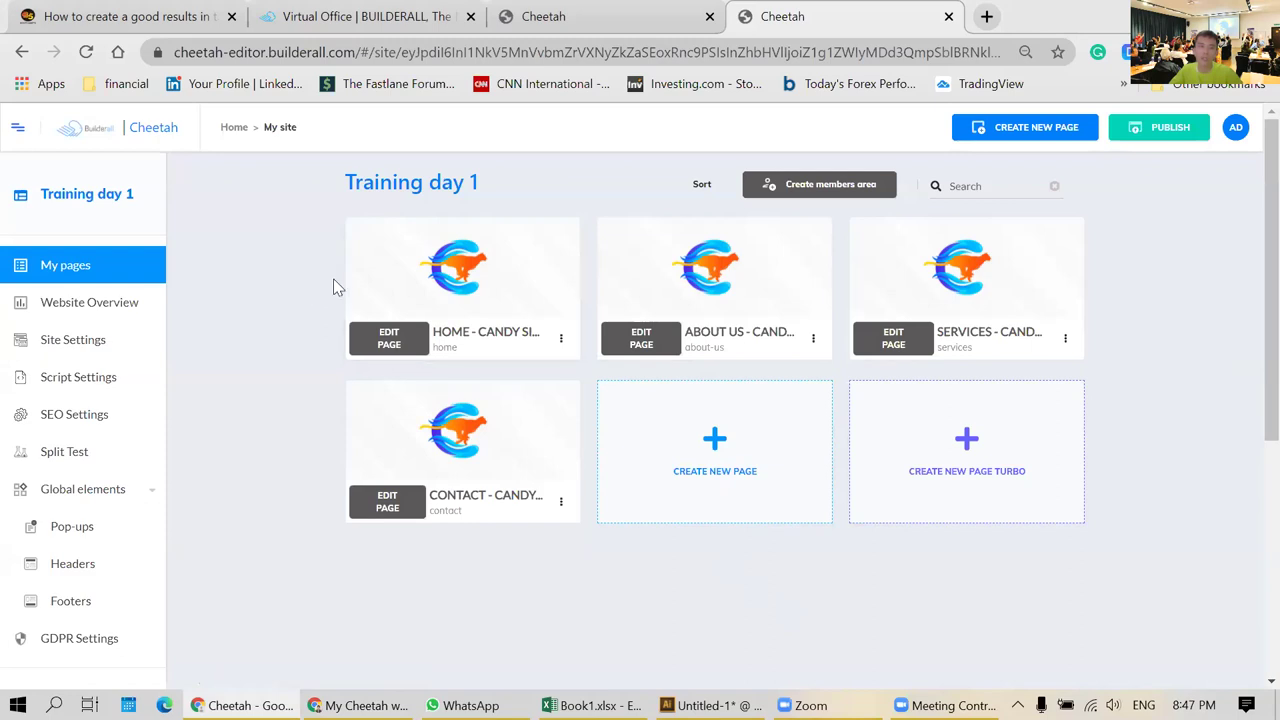
- Check the Builderall Virtual Office and return to the start of the Cheetah website list
click(285, 18)
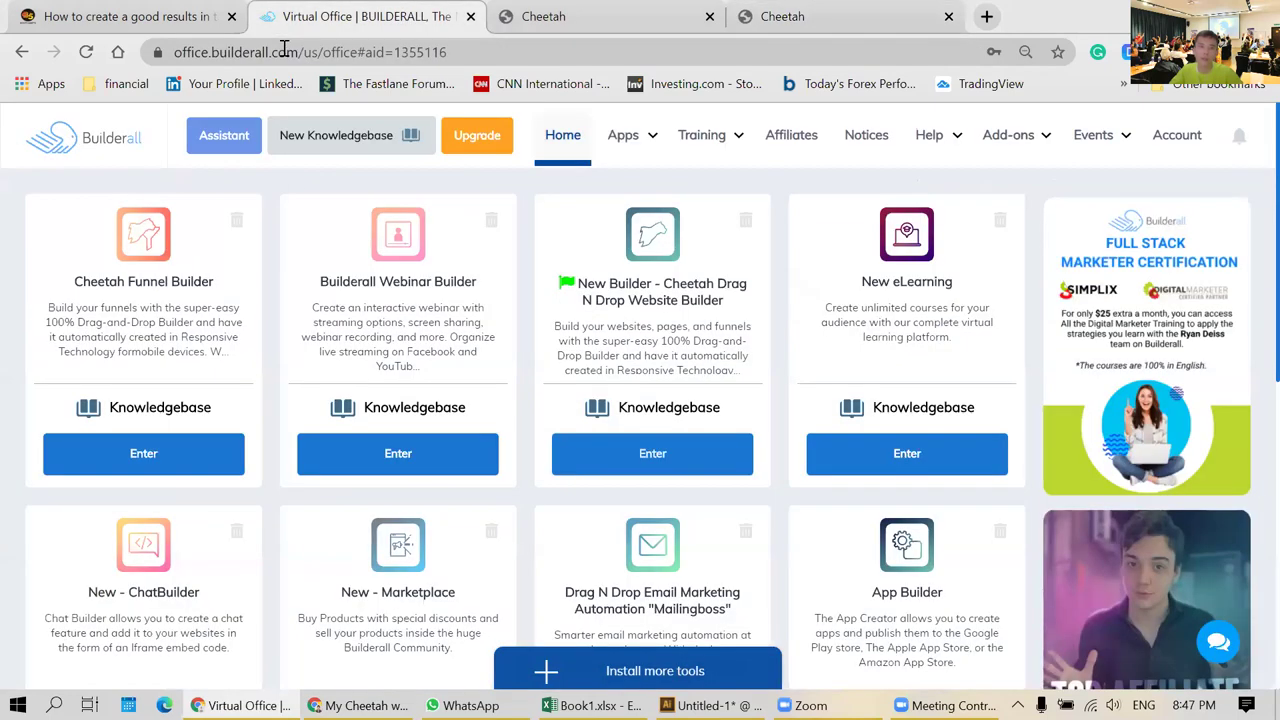
click(563, 24)
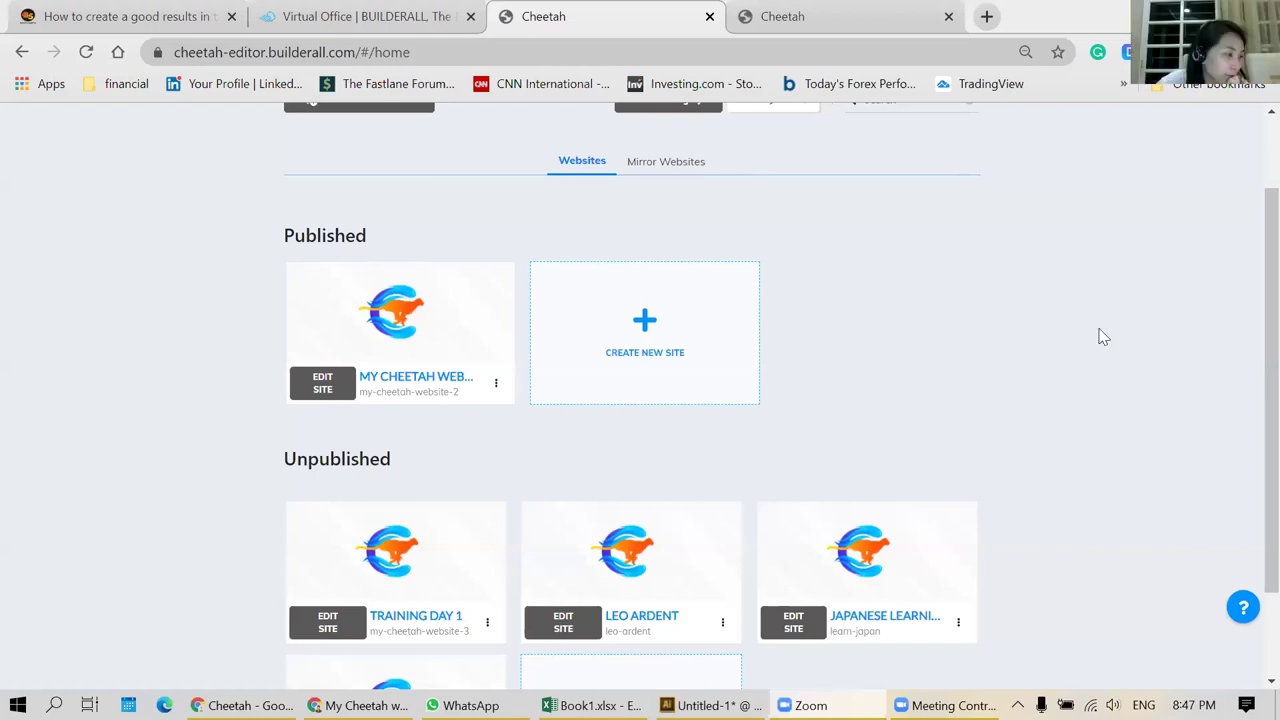
scroll(1092, 330, up, 2)
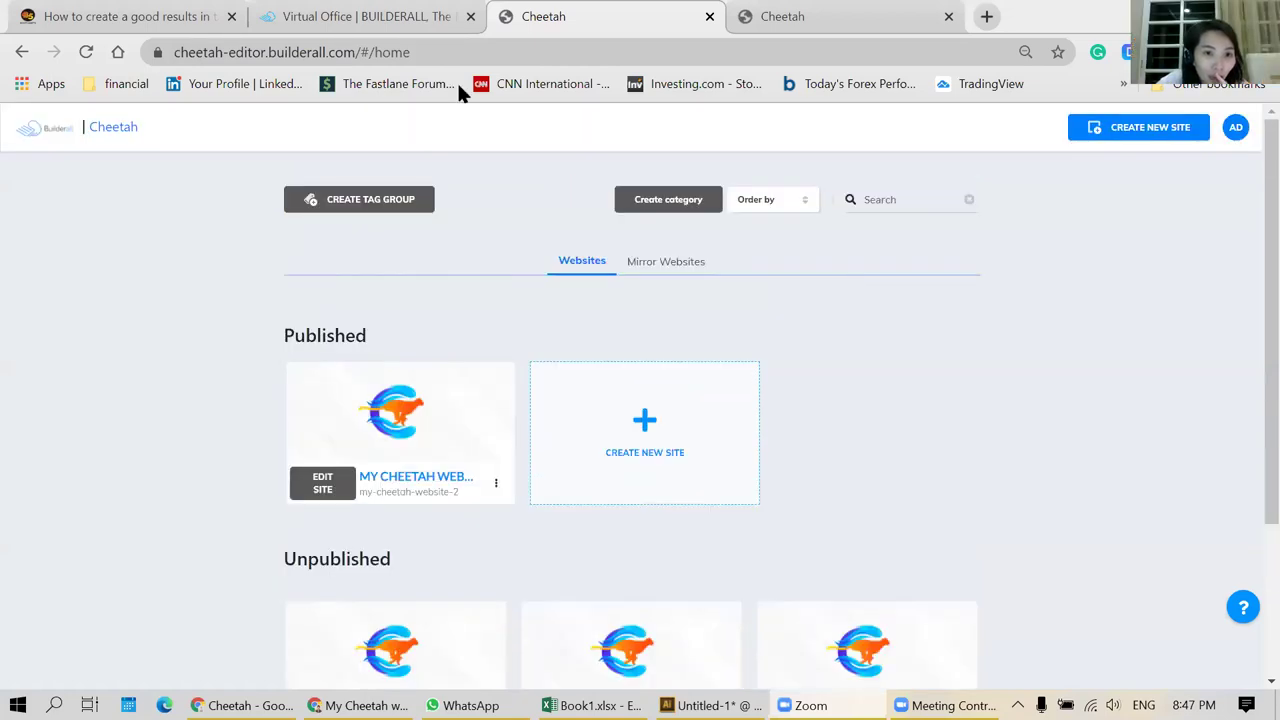
- Open the live version of the published My Cheetah website from the Cheetah website list
click(22, 51)
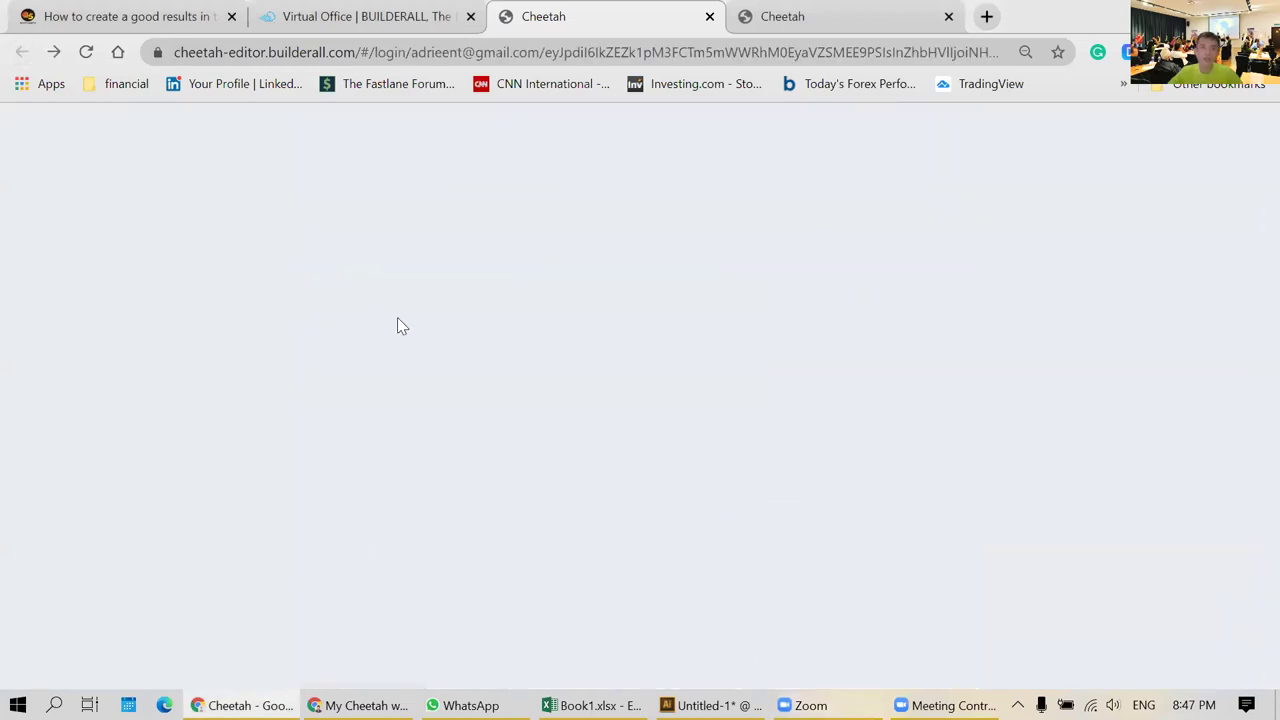
key(ctrl+shift+Tab)
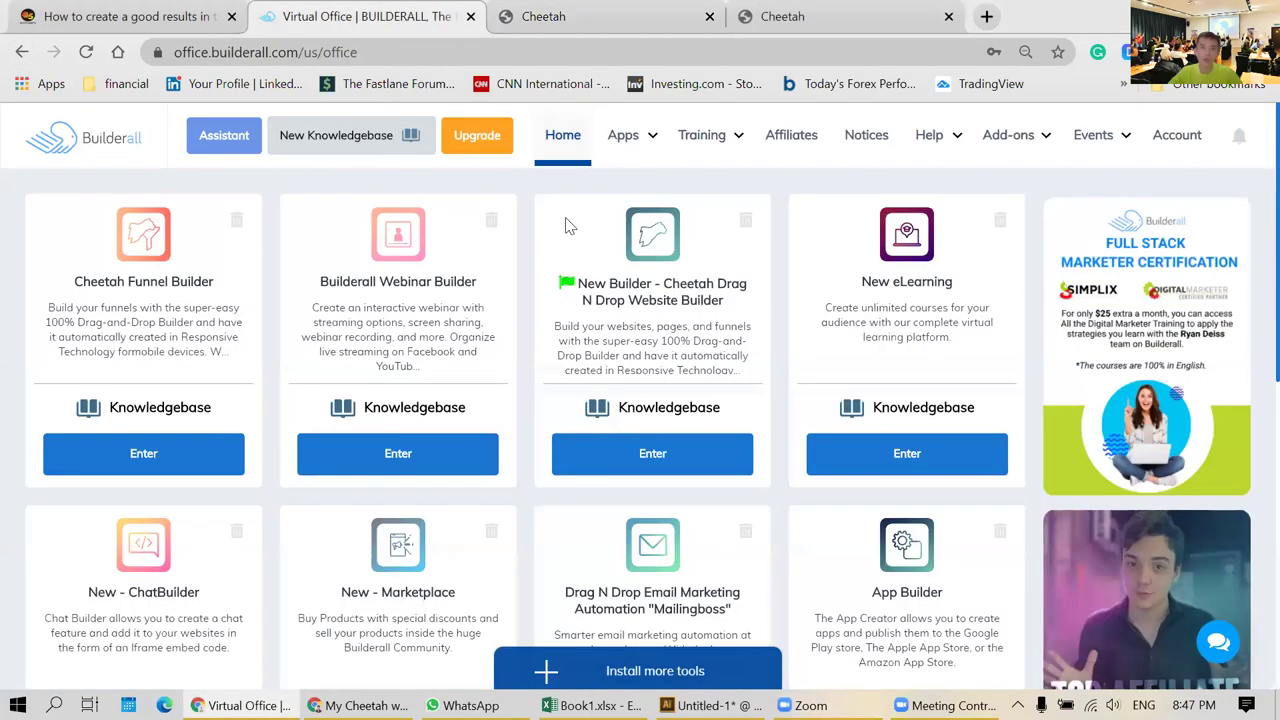
click(603, 30)
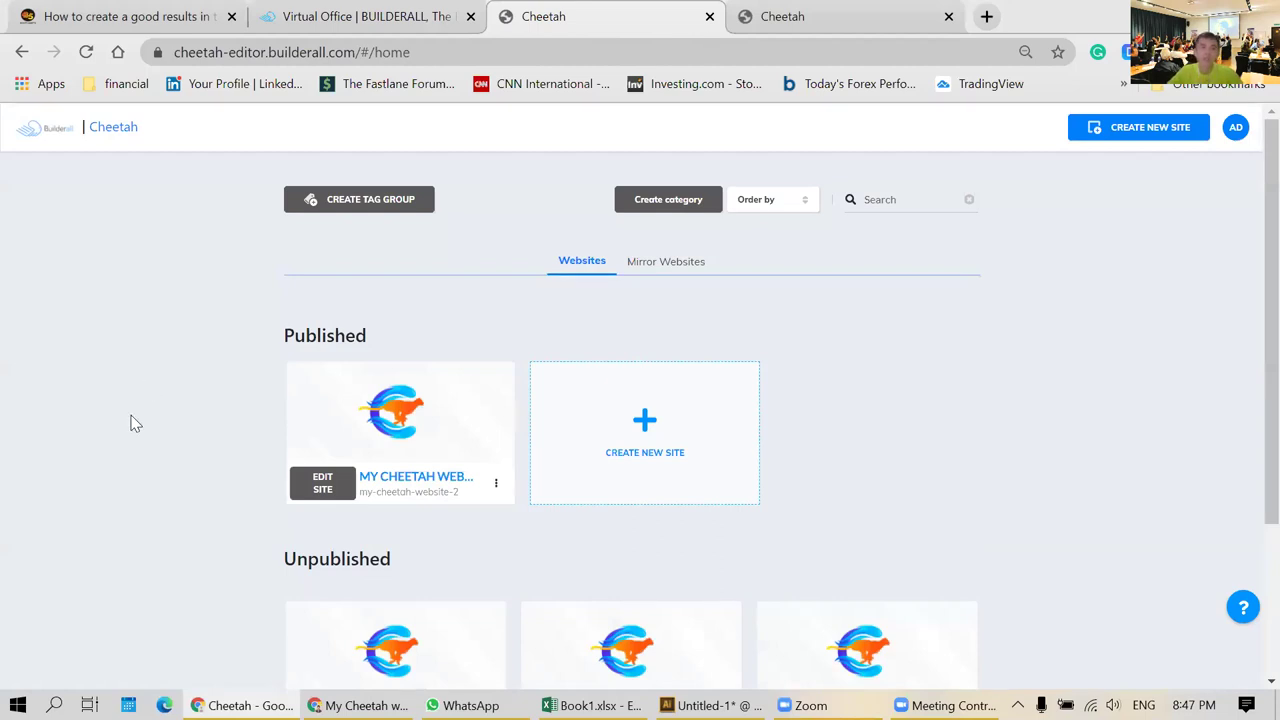
scroll(101, 523, down, 1)
scroll(99, 520, down, 2)
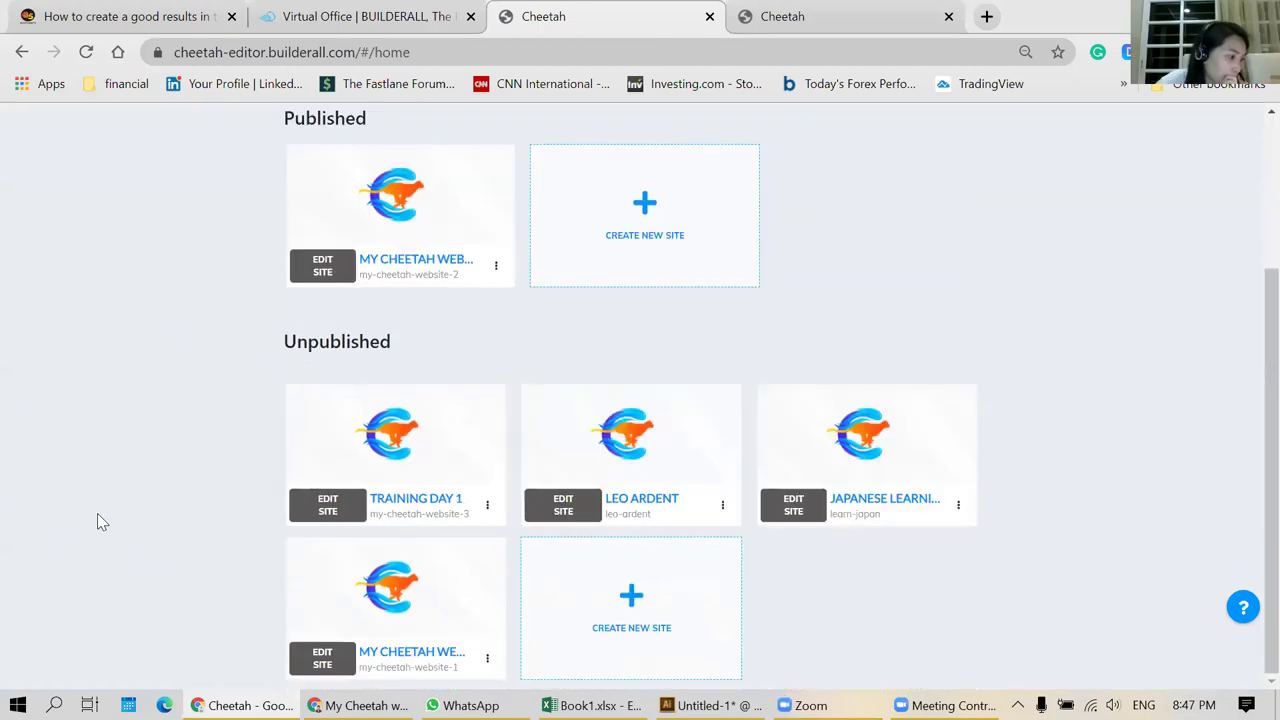
scroll(97, 518, up, 1)
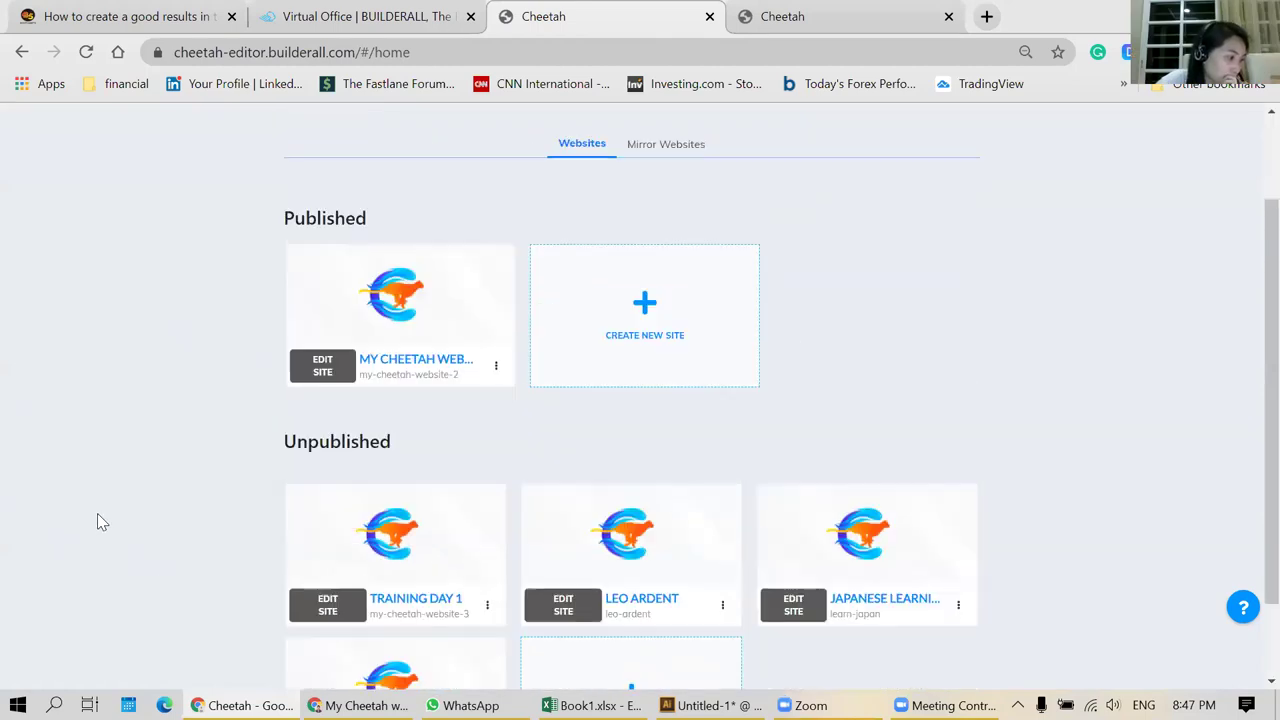
click(496, 370)
click(456, 452)
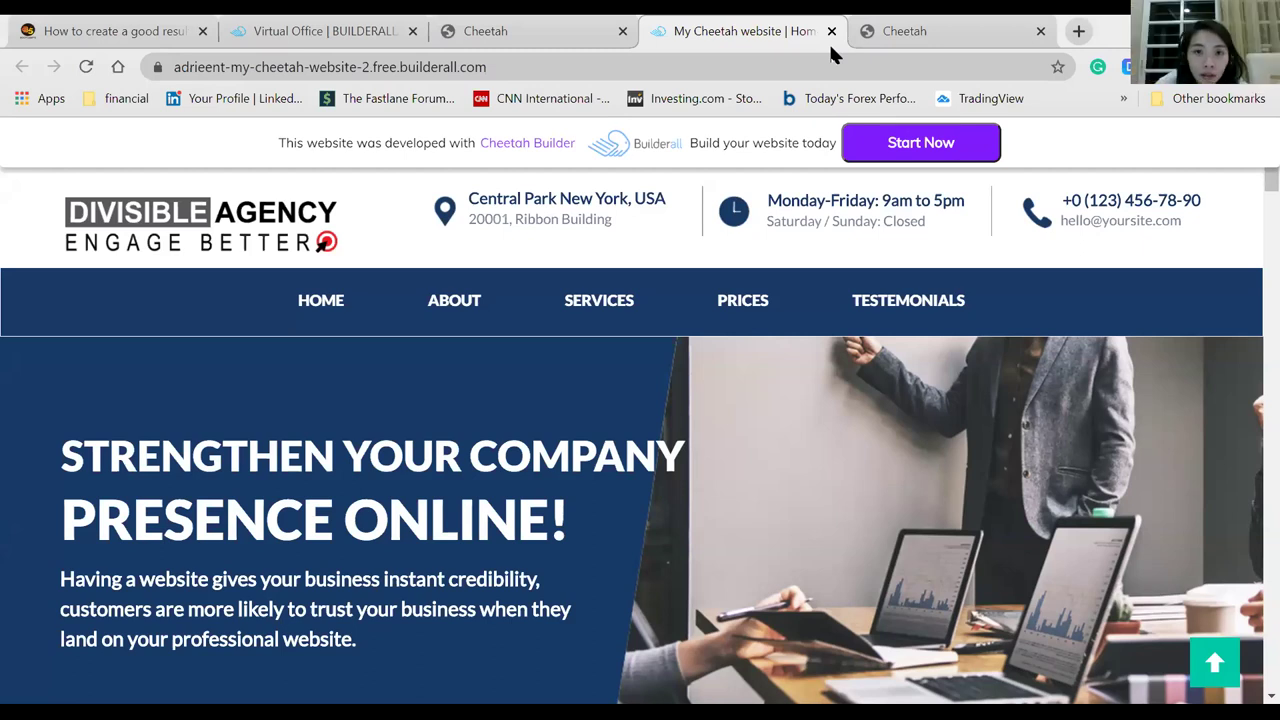
key(ctrl+shift+Tab)
click(780, 17)
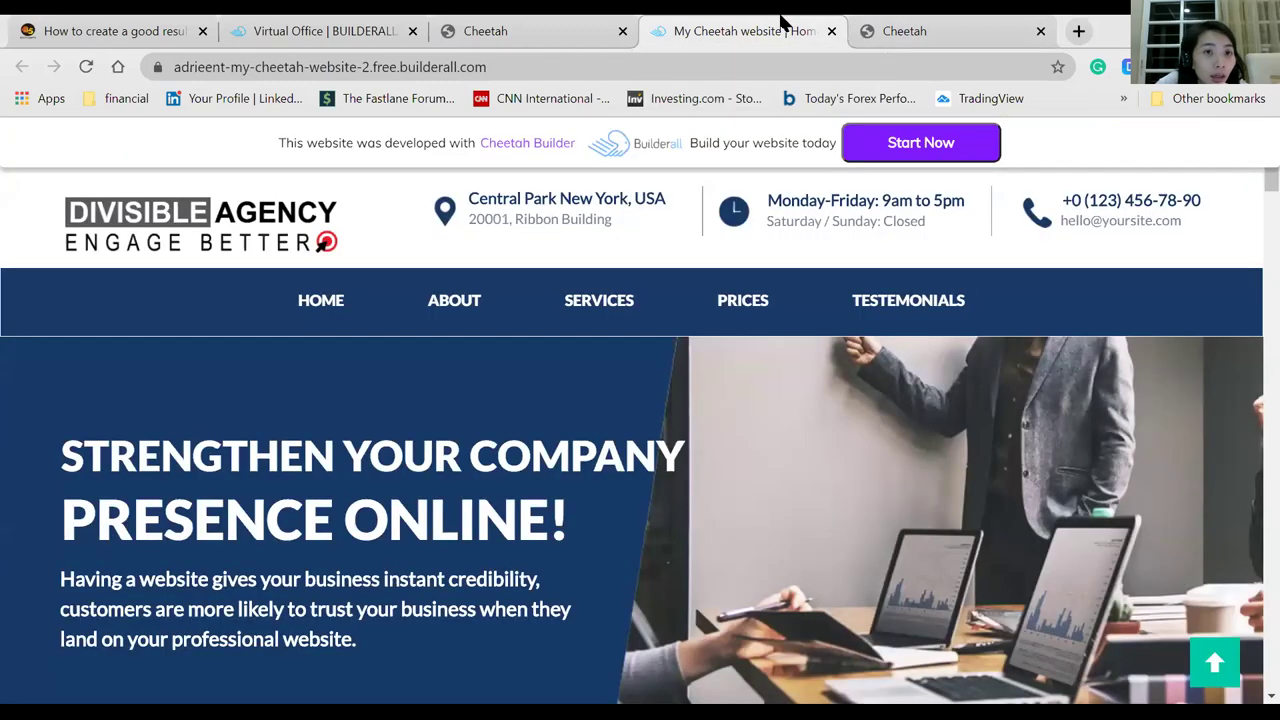
click(582, 22)
click(714, 23)
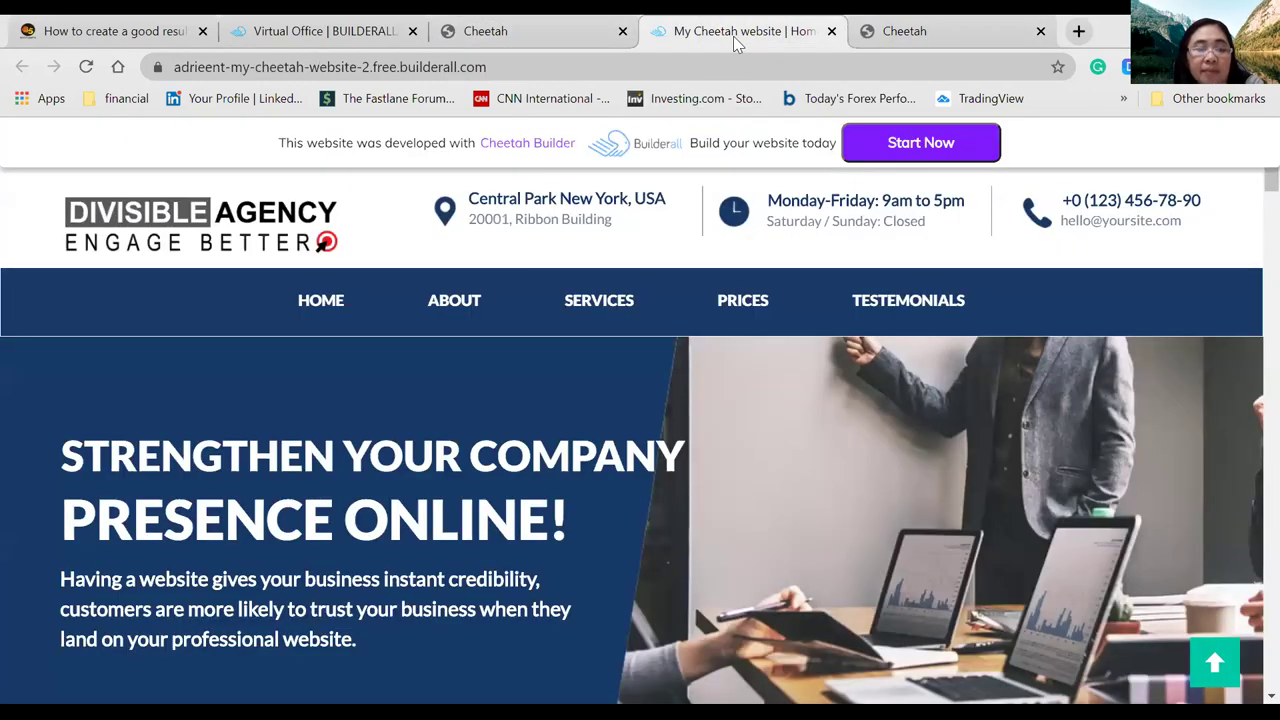
key(ctrl+shift+Tab)
click(737, 20)
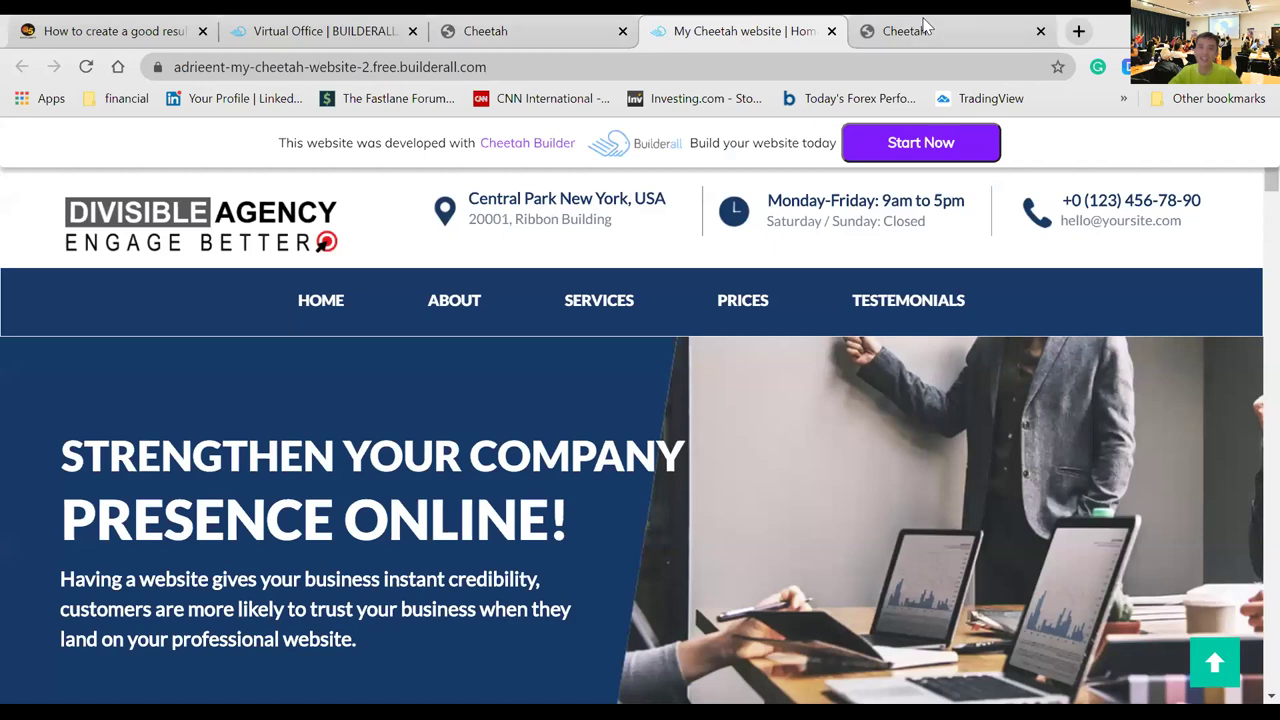
key(ctrl+Tab)
- Change the published My Cheetah website's title to "training dino go oline" in its site settings and save
click(595, 24)
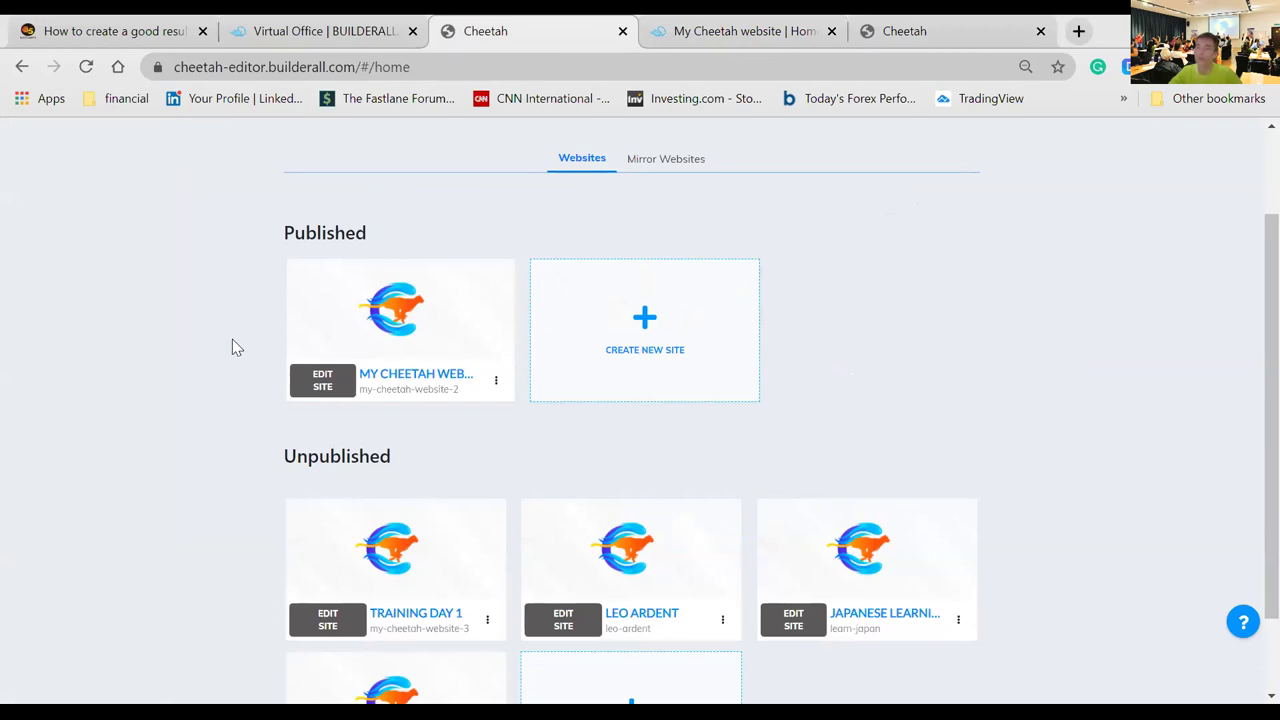
click(496, 383)
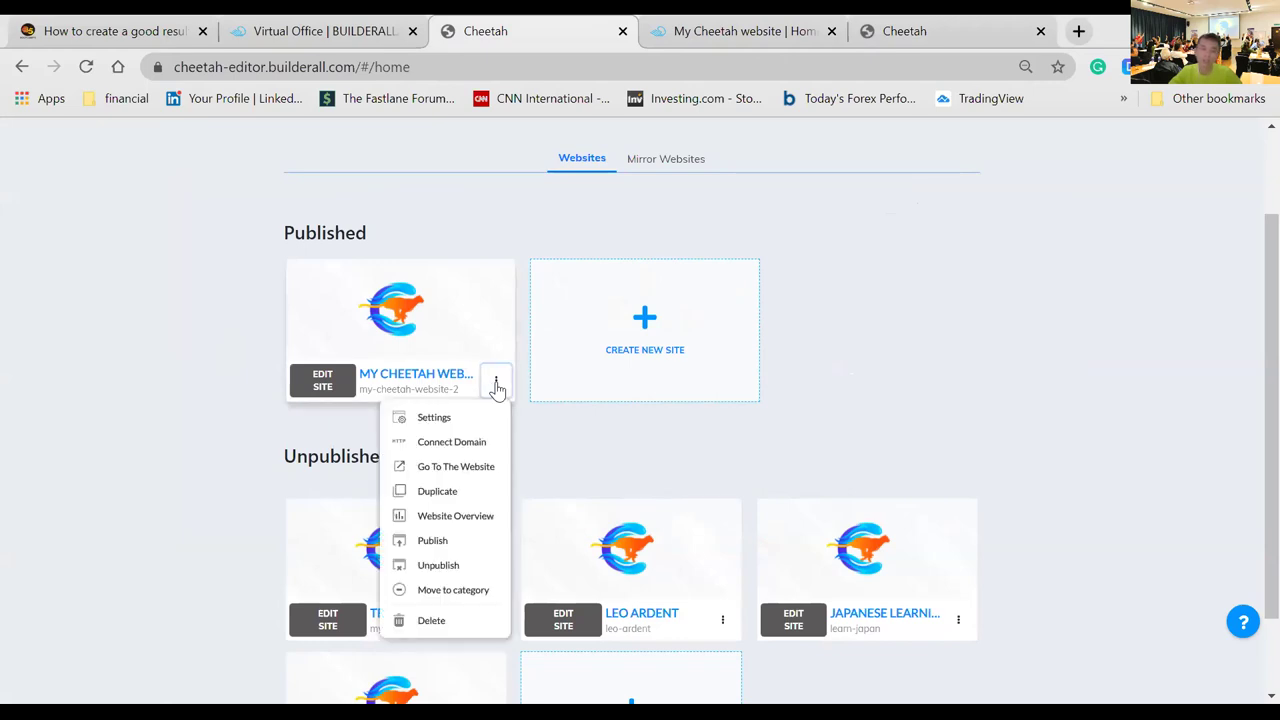
click(477, 418)
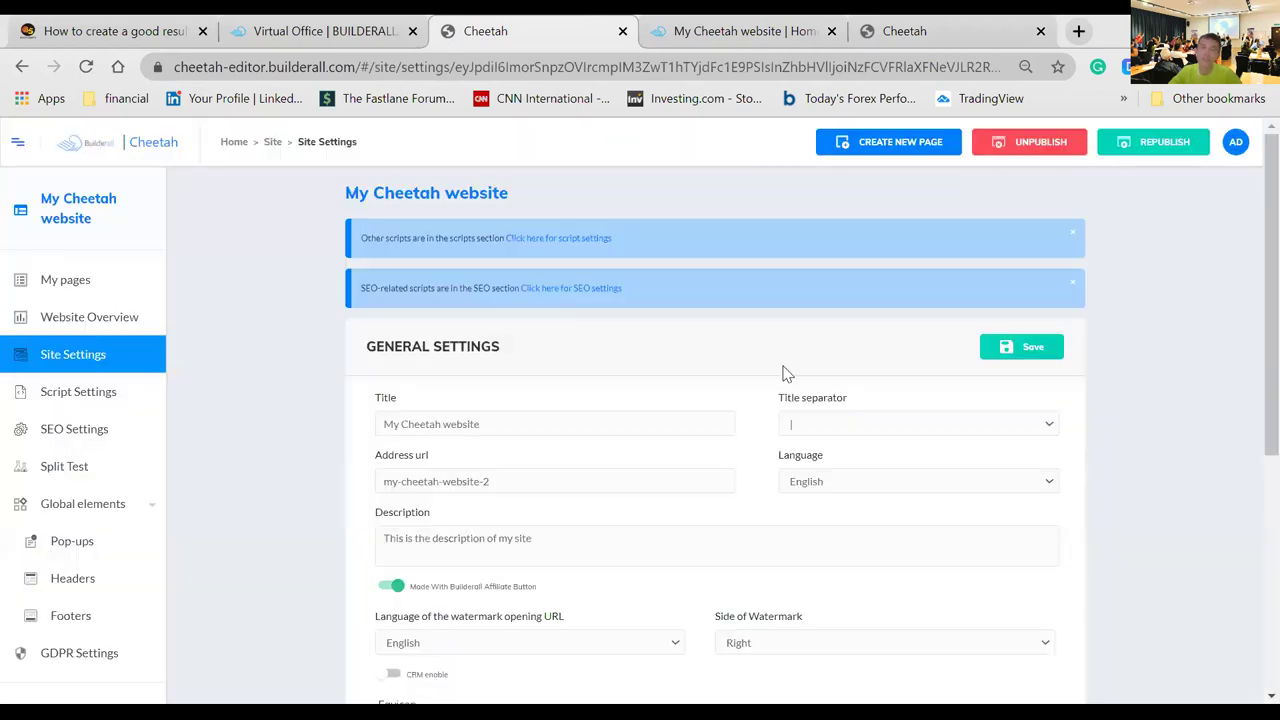
scroll(590, 365, down, 1)
click(500, 324)
key(ctrl+a)
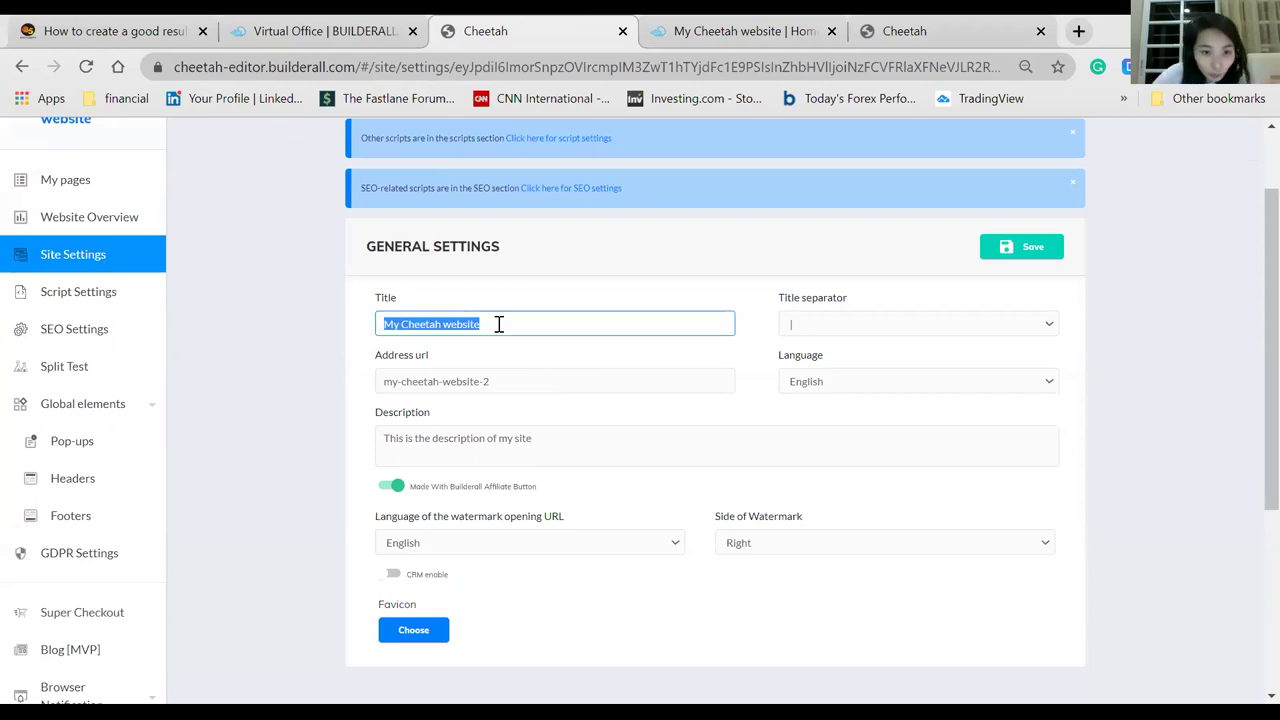
text(training)
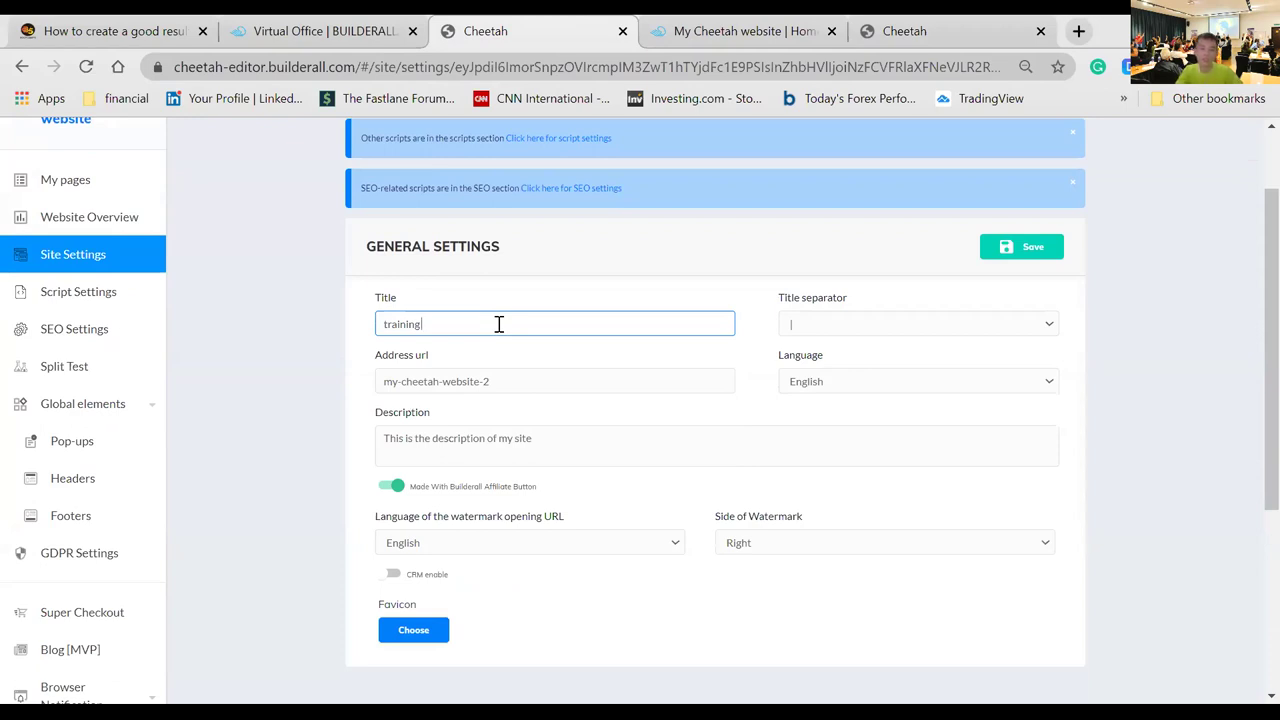
text(no go online)
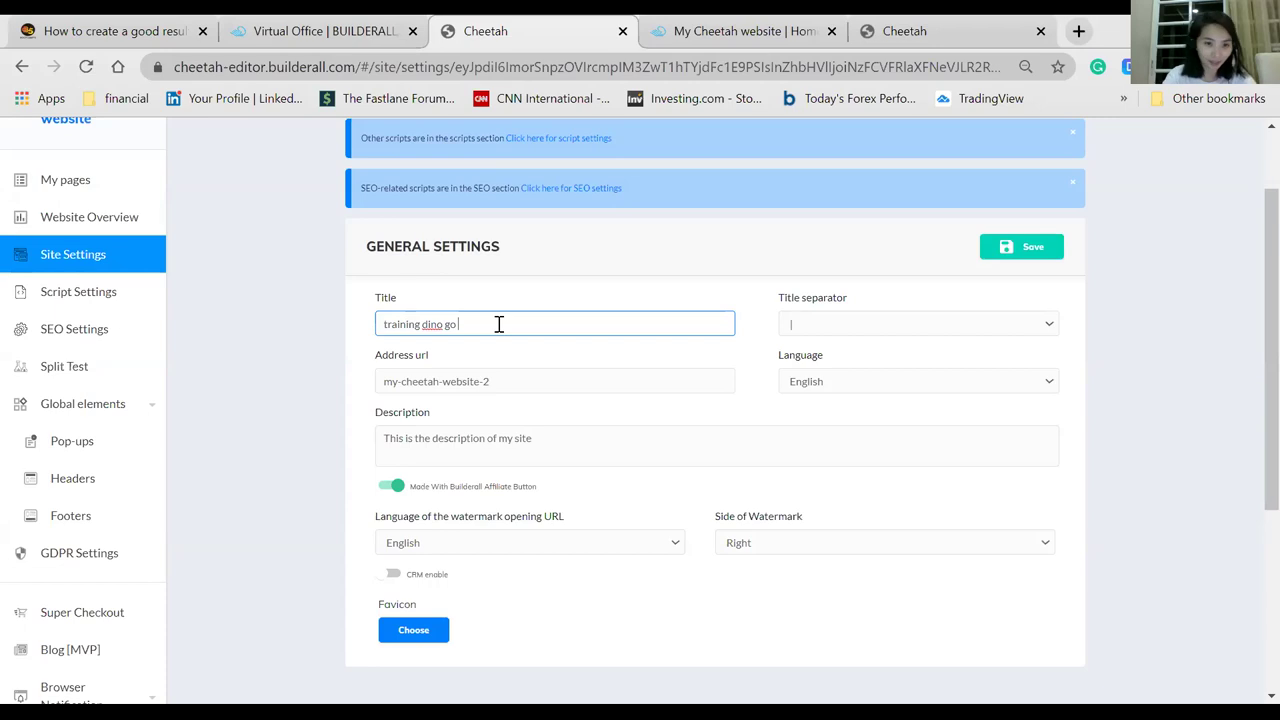
key(Return)
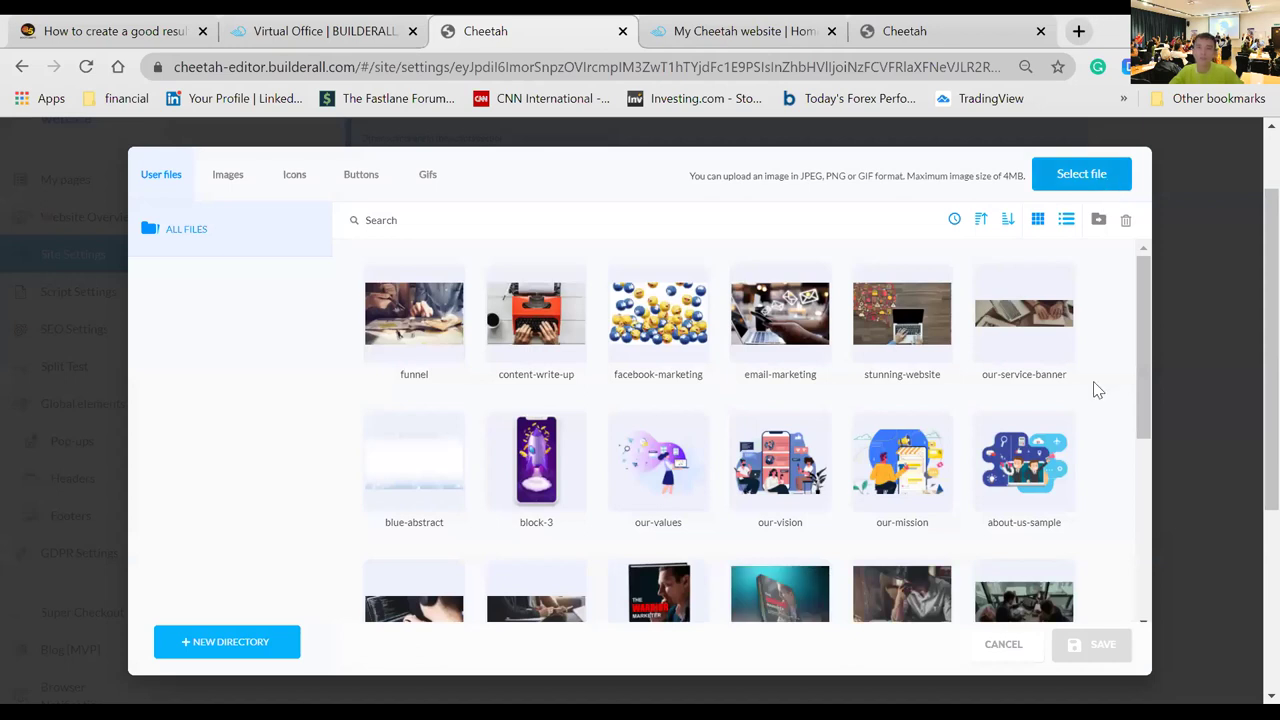
click(988, 652)
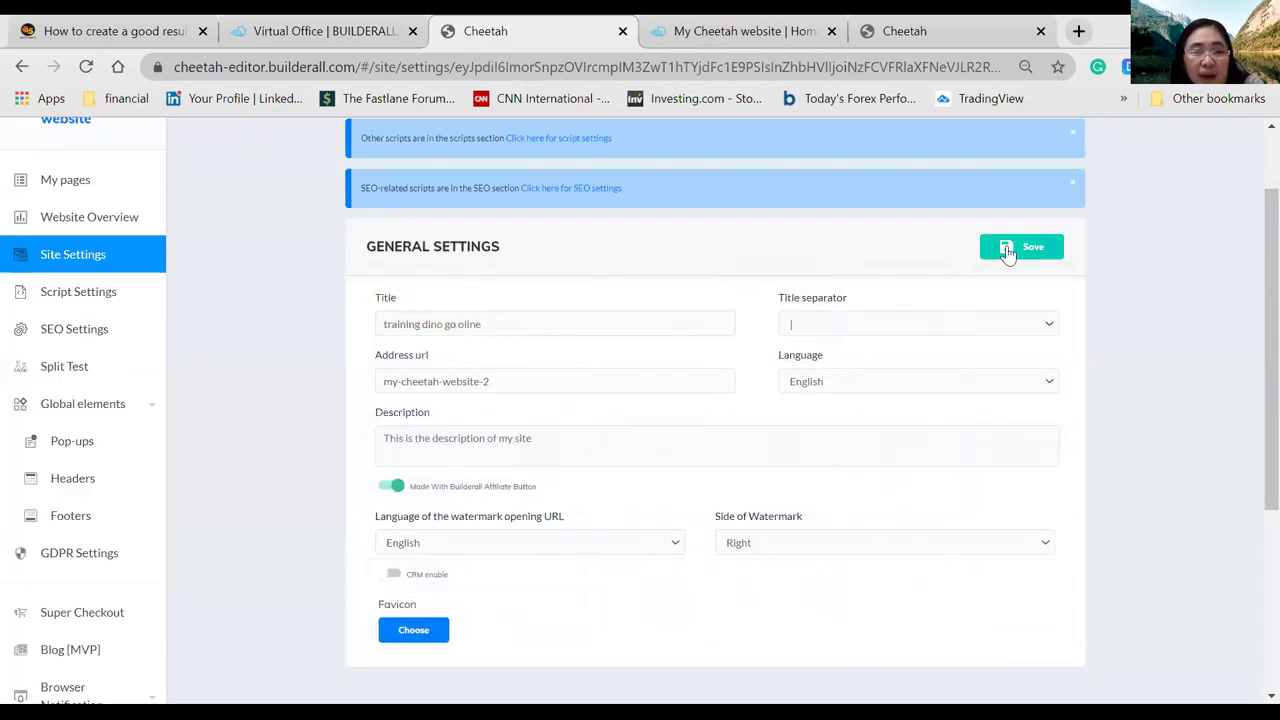
click(1051, 250)
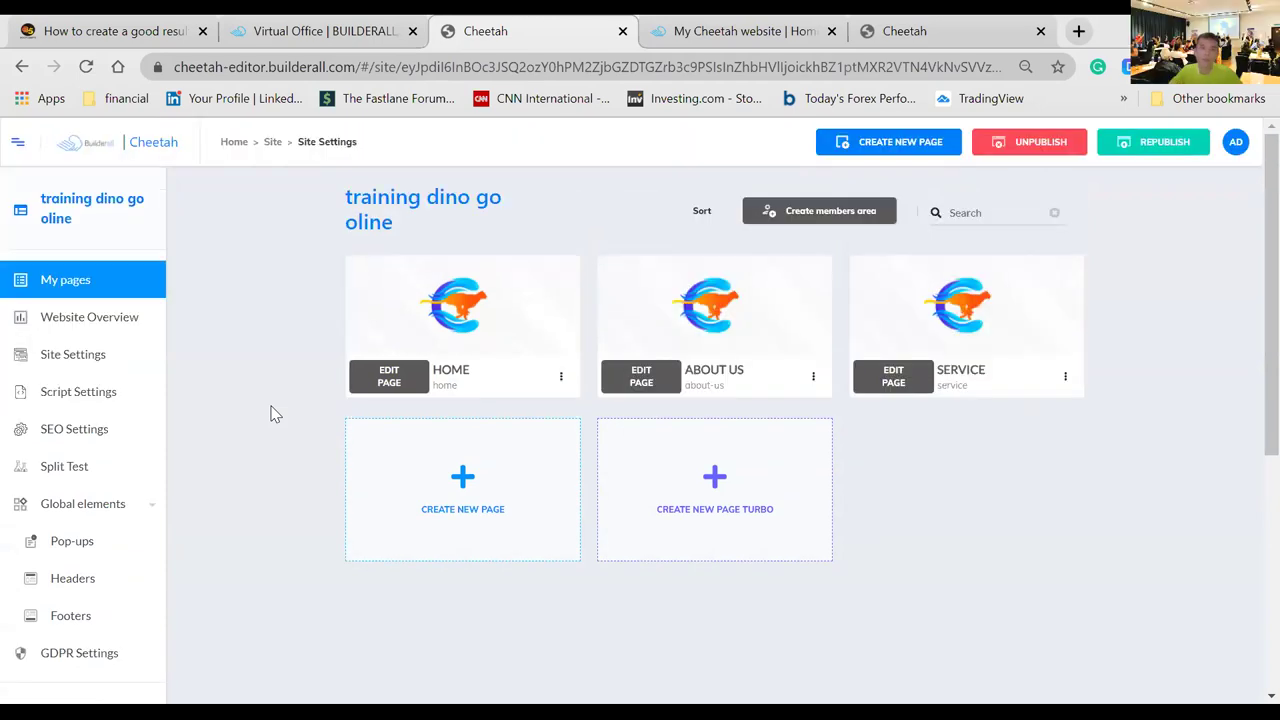
- Check the Builderall Virtual Office, and return from the renamed site's pages to the Cheetah website list
click(321, 30)
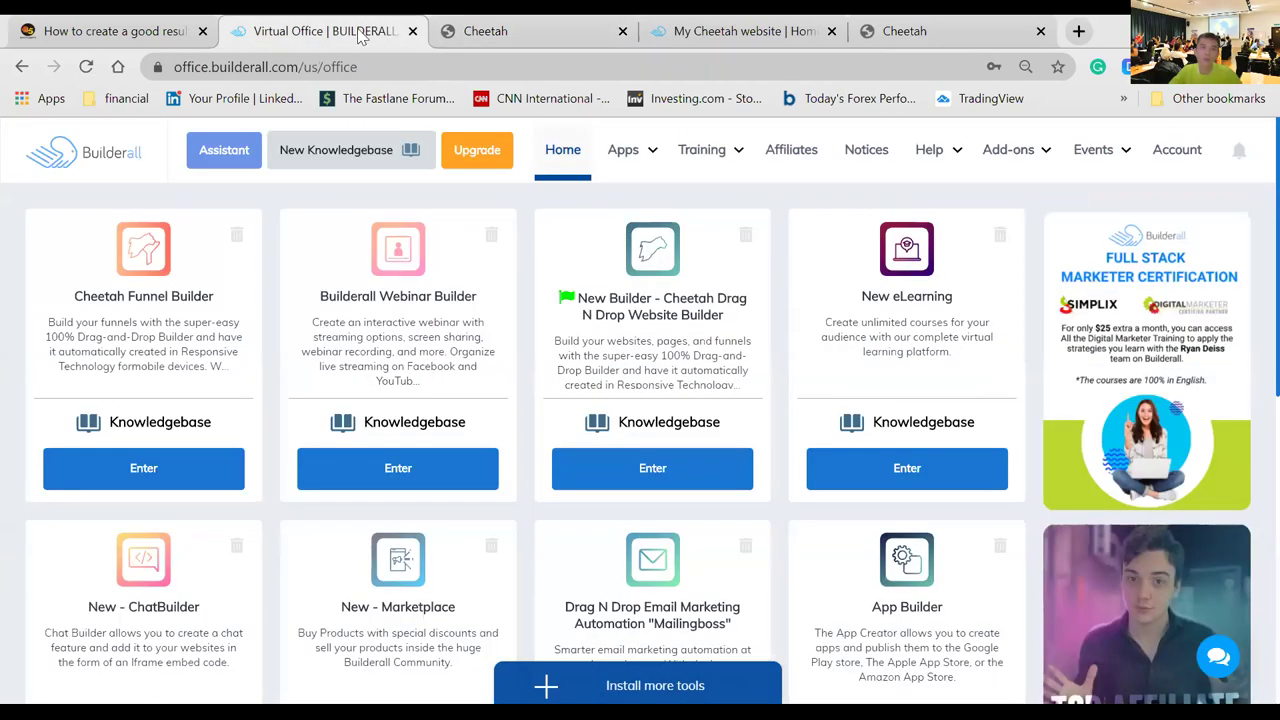
click(490, 38)
click(18, 67)
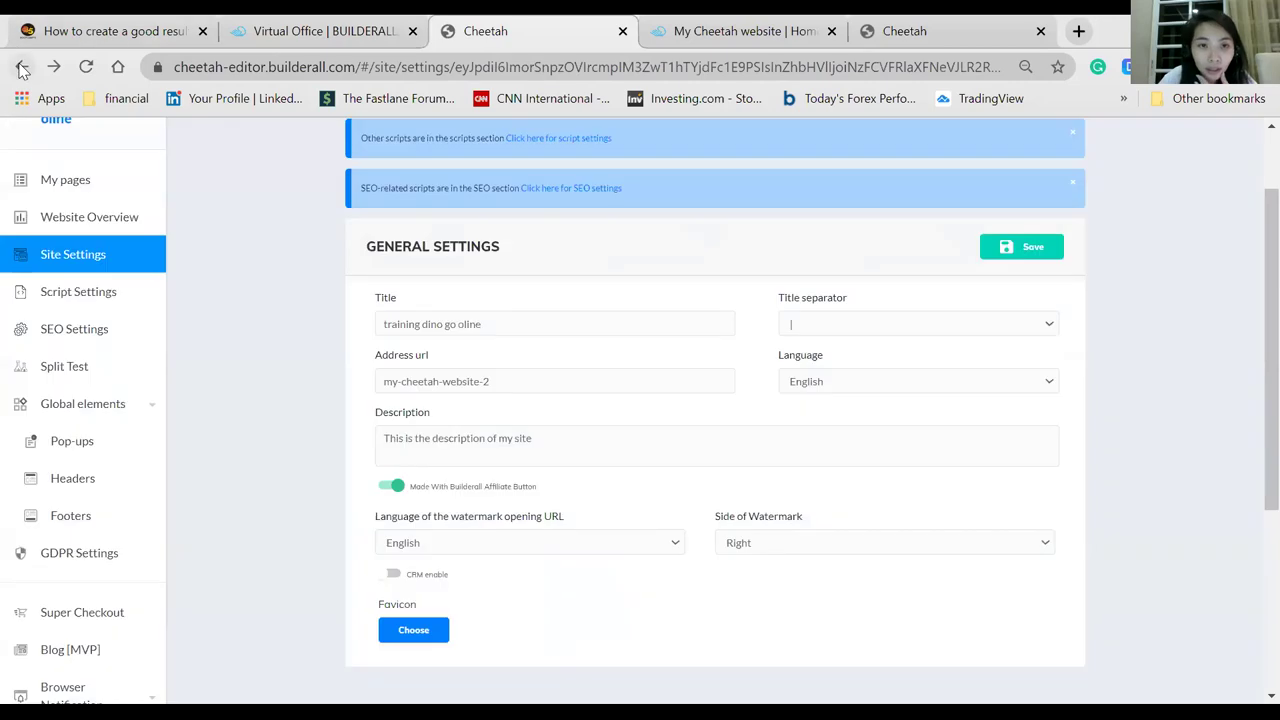
click(18, 67)
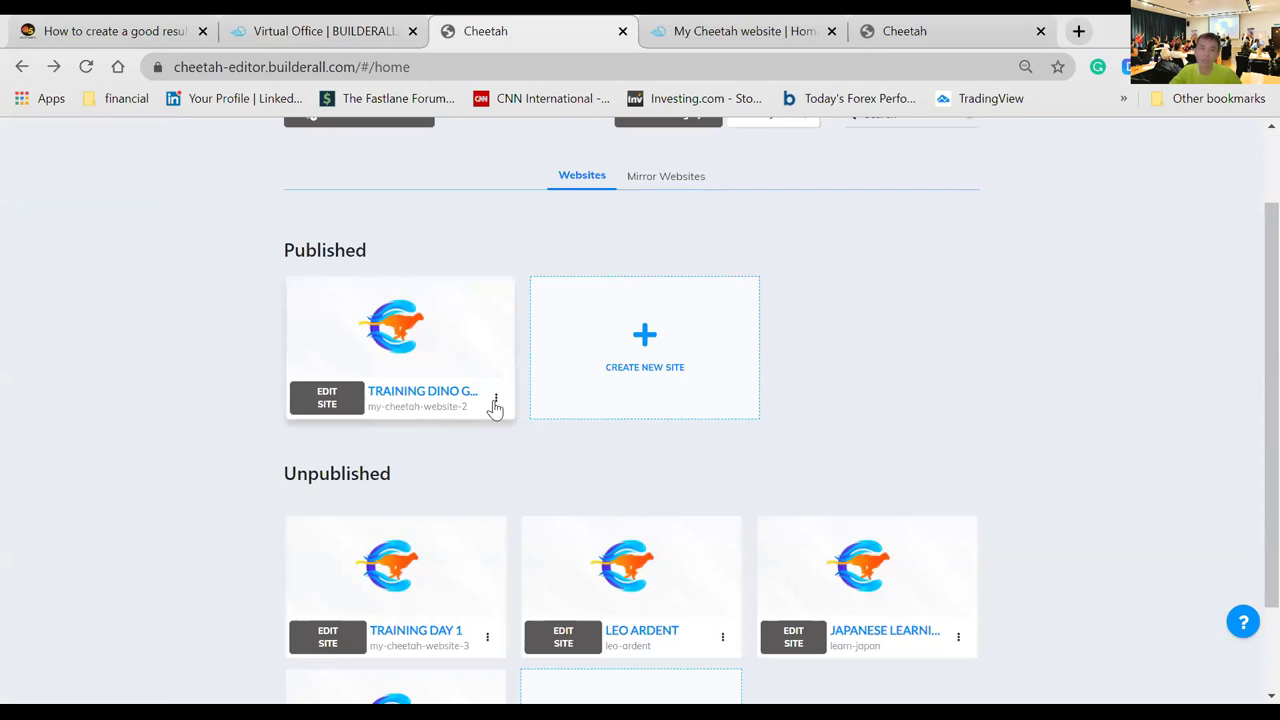
- Open the published site's settings and correct its title to "training dino go online"
click(496, 401)
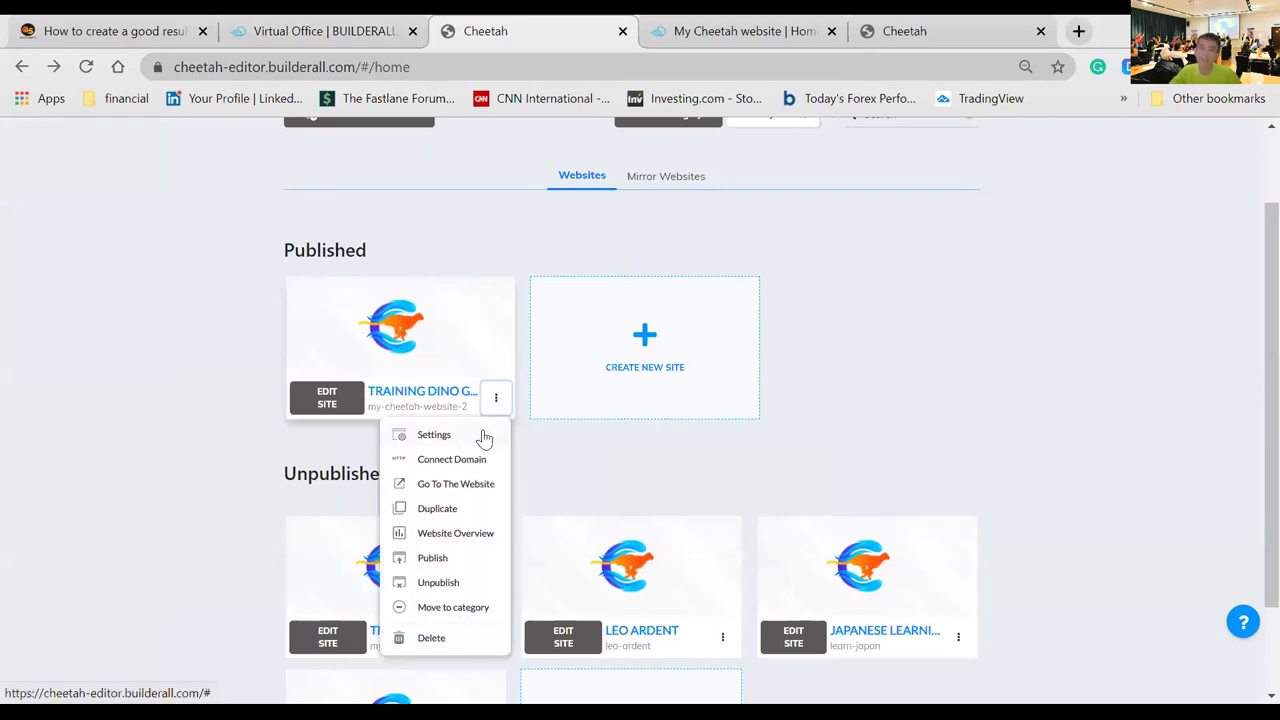
click(484, 439)
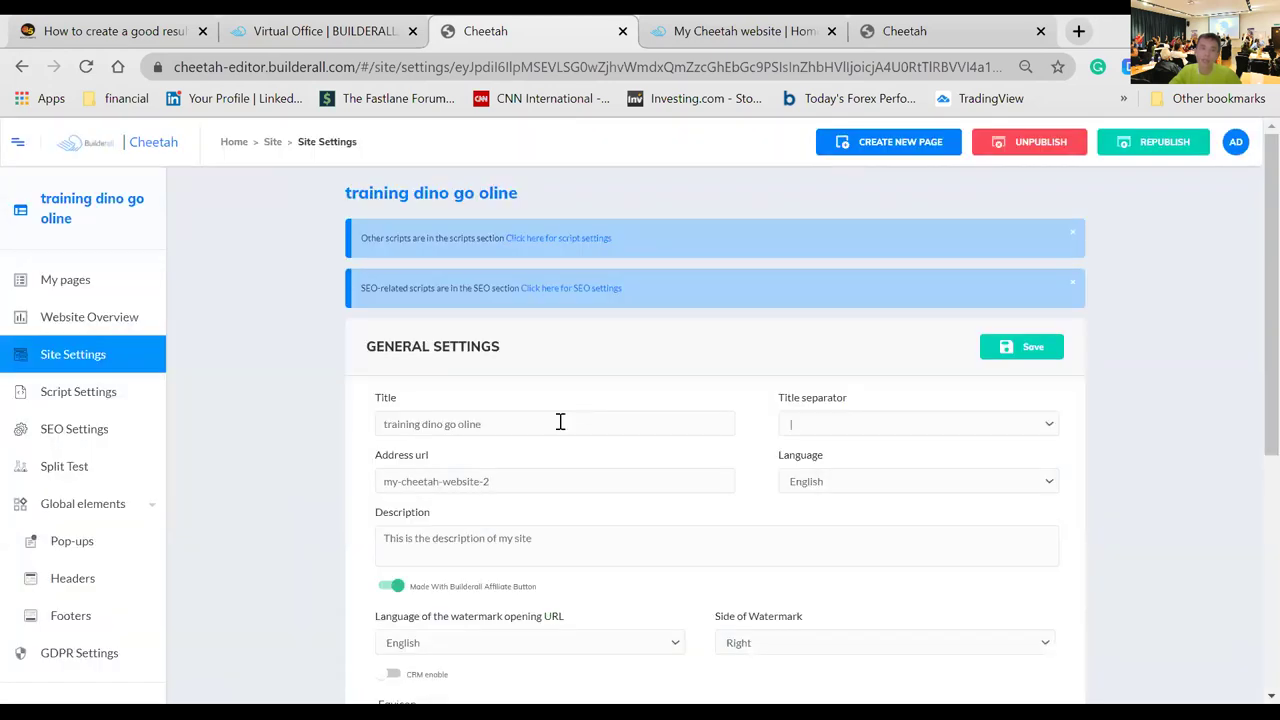
click(560, 422)
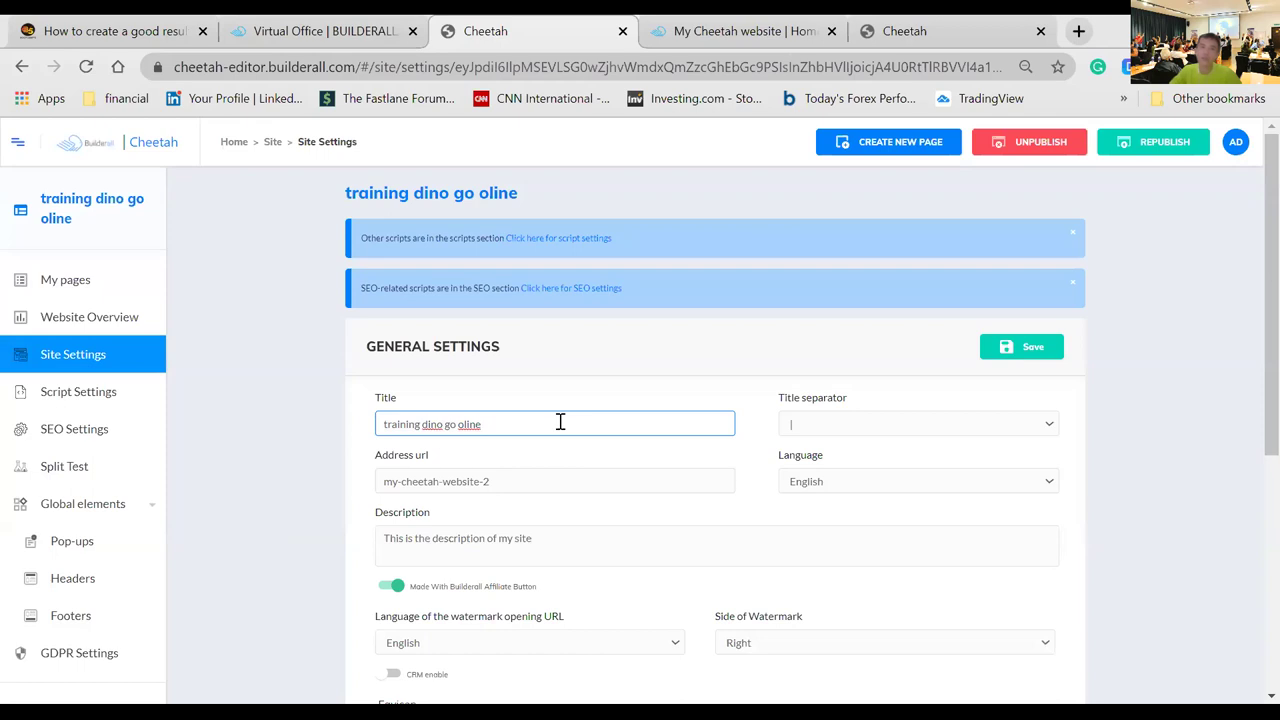
key(BackSpace)
key(BackSpace)
text(nline)
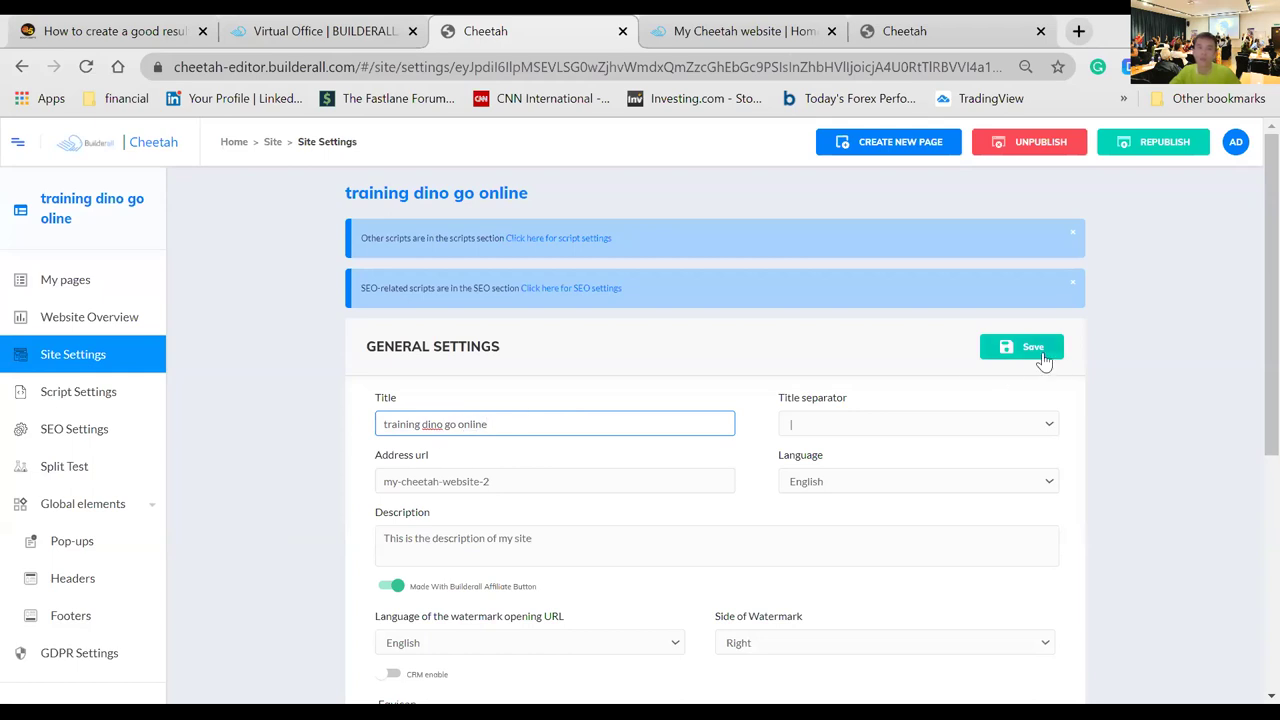
- Replace the site title with "training homework", save the settings, and return to the website list
triple_click(547, 425)
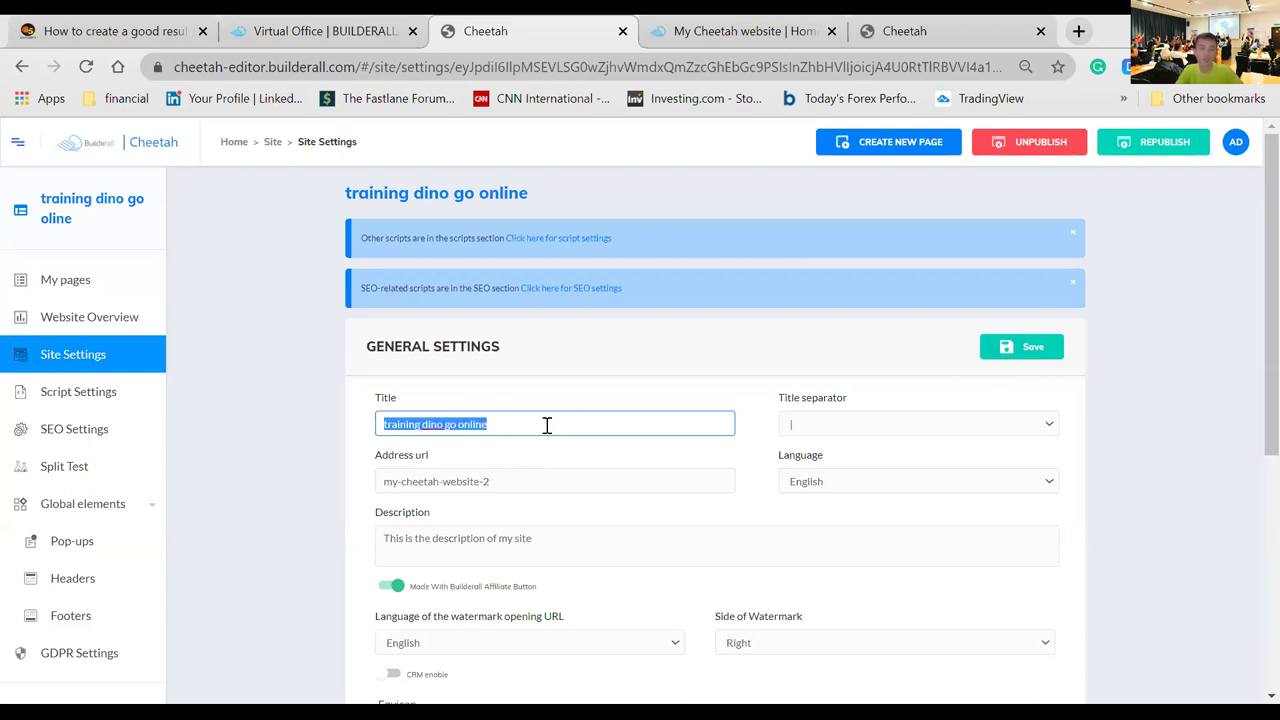
text(traini)
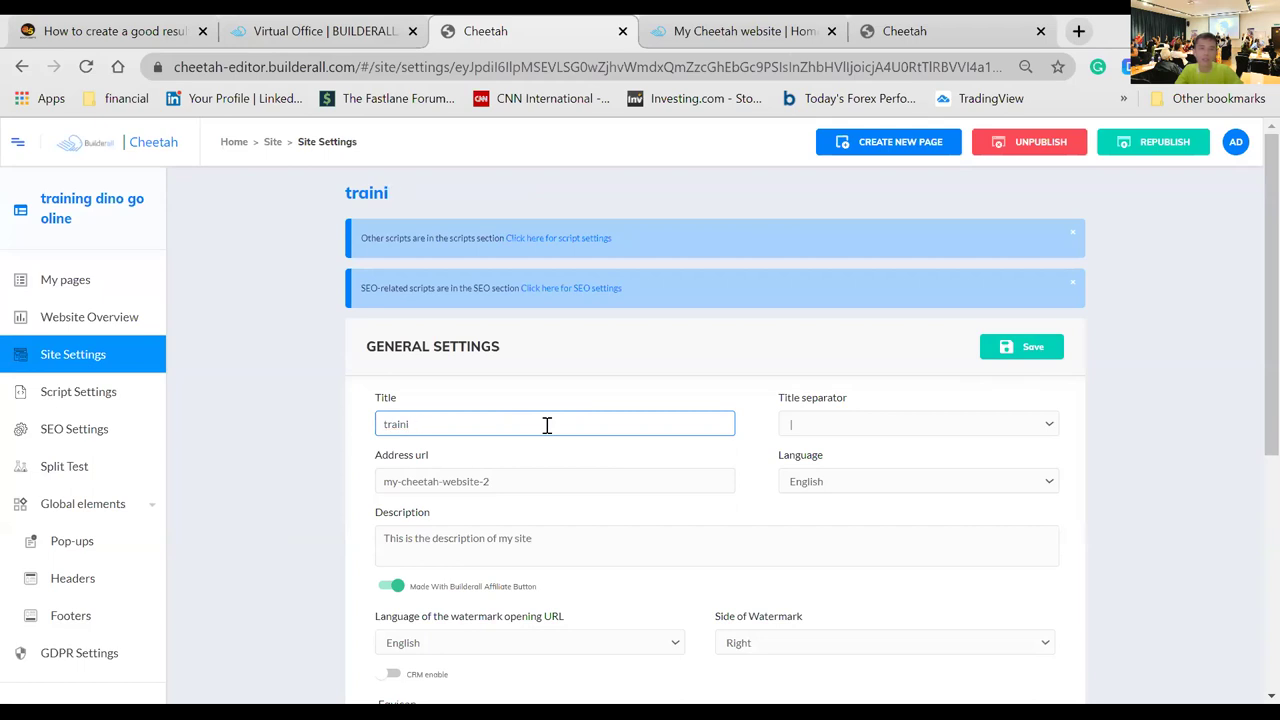
text(gn online)
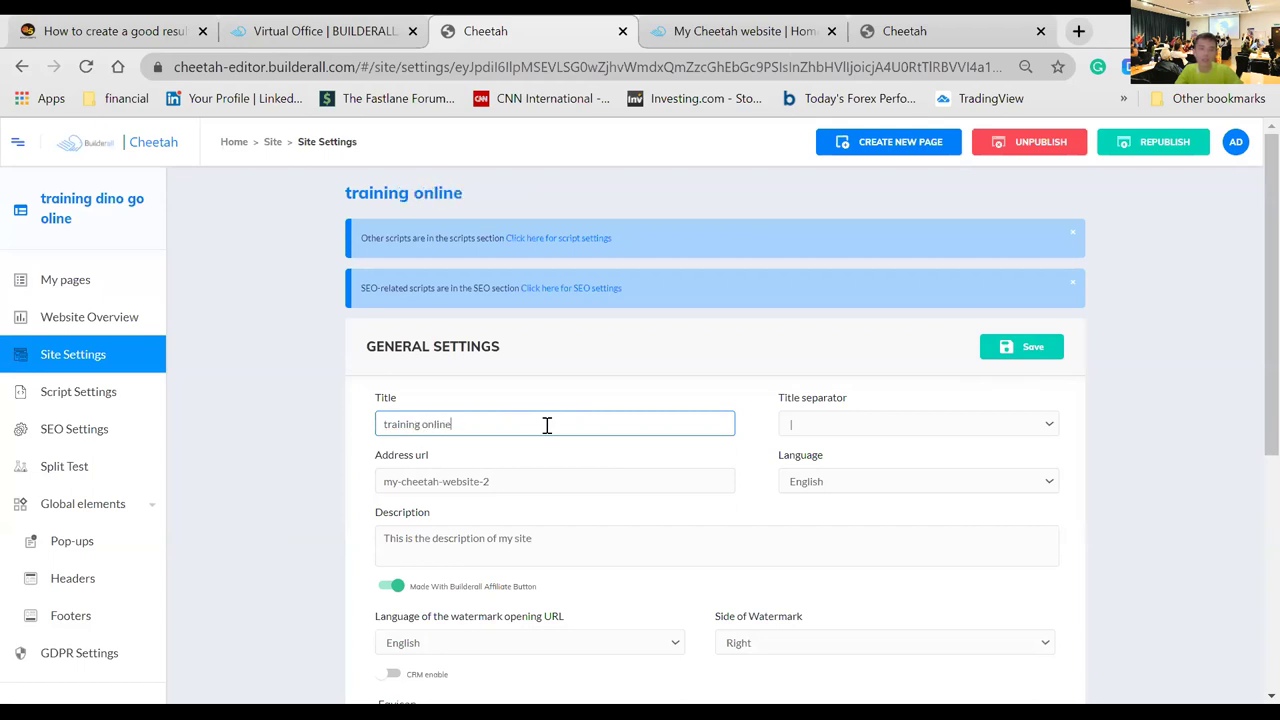
text( homework)
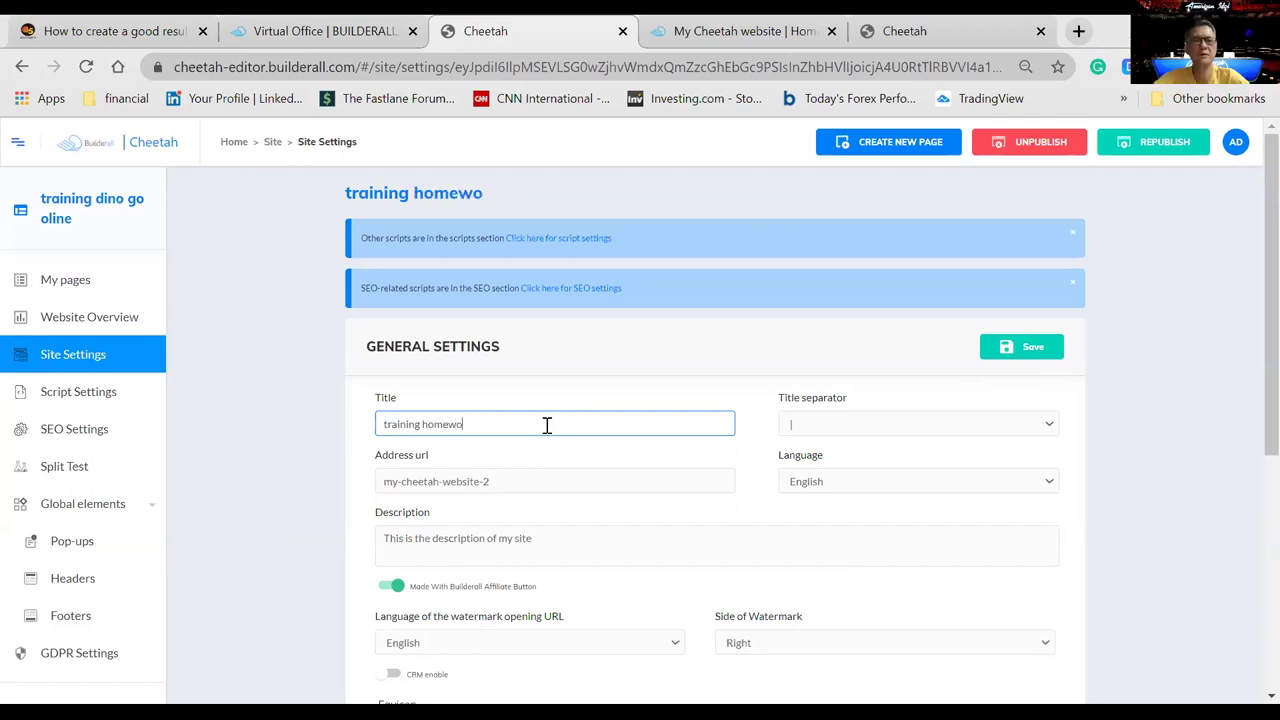
click(986, 352)
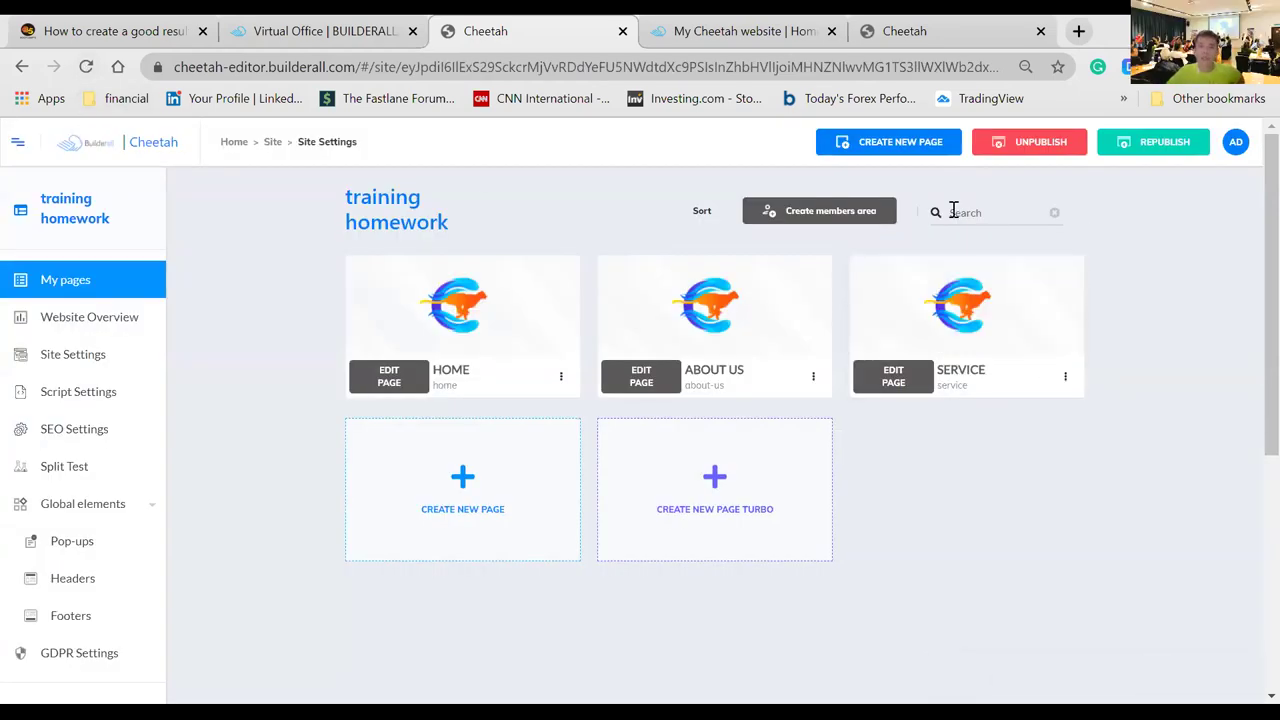
click(22, 66)
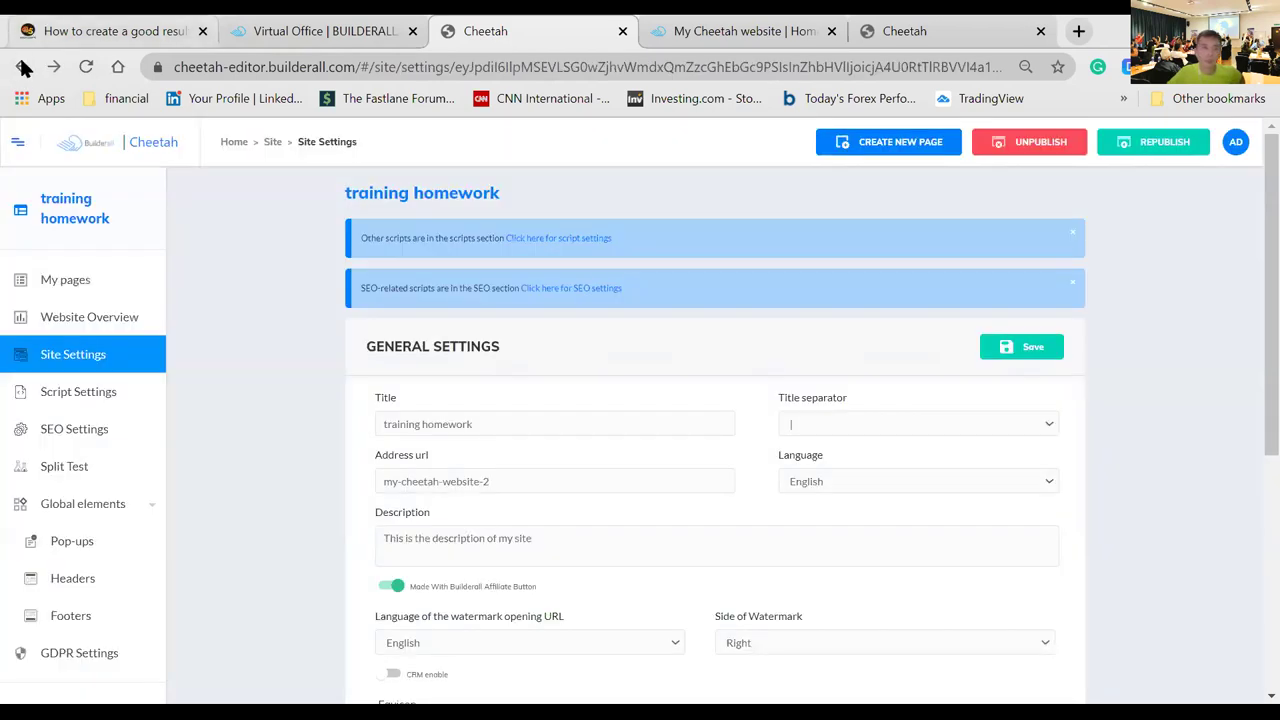
click(22, 66)
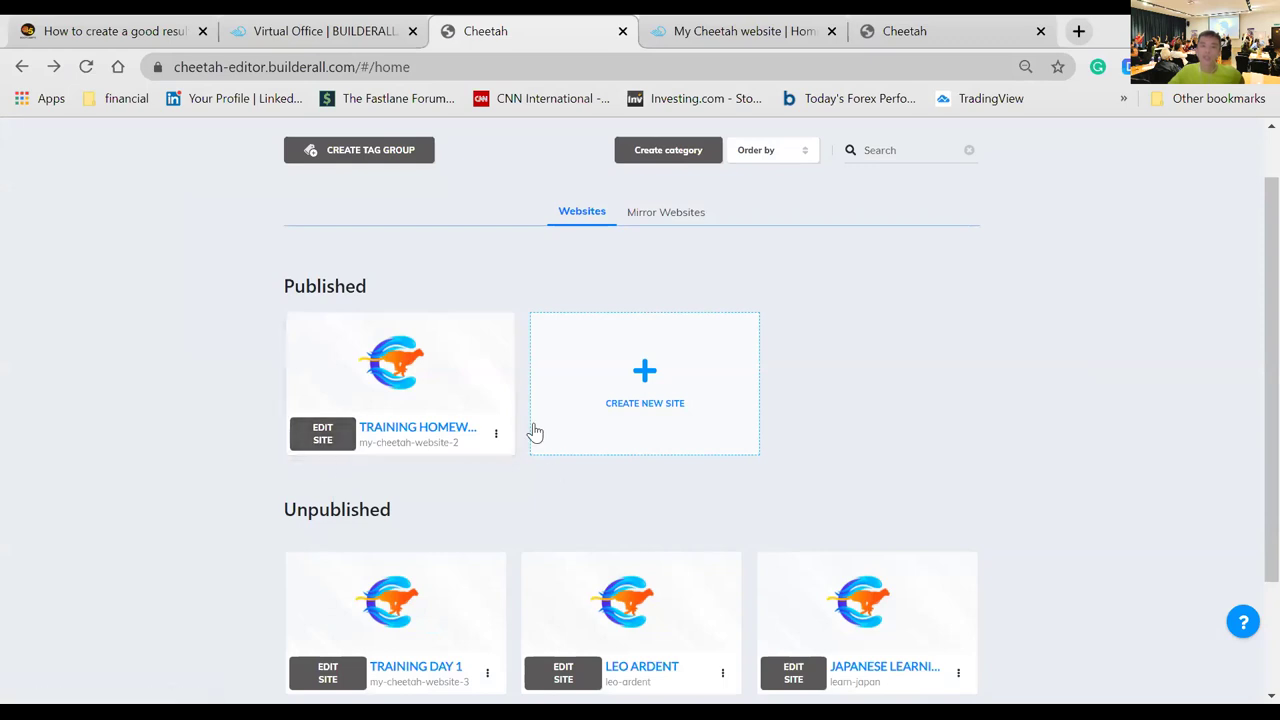
- View the simple and smart template choices for creating a new site, and return to the website list
mouse_move(386, 410)
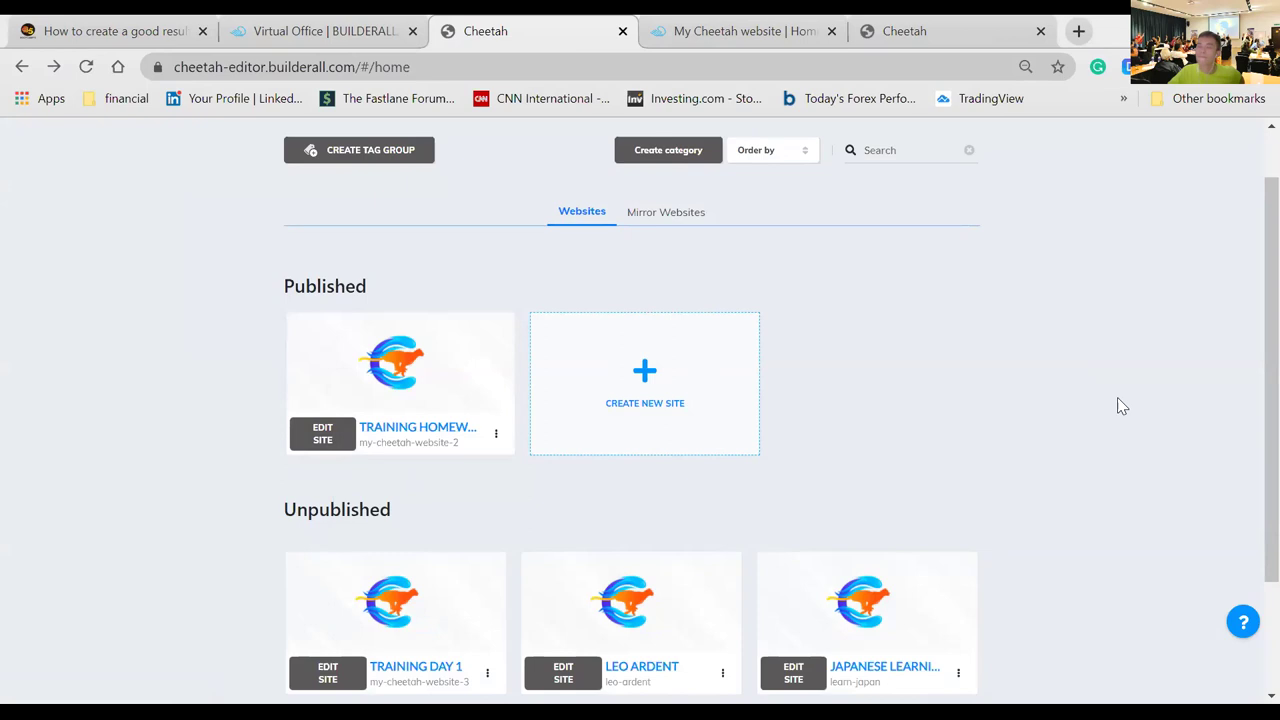
click(685, 385)
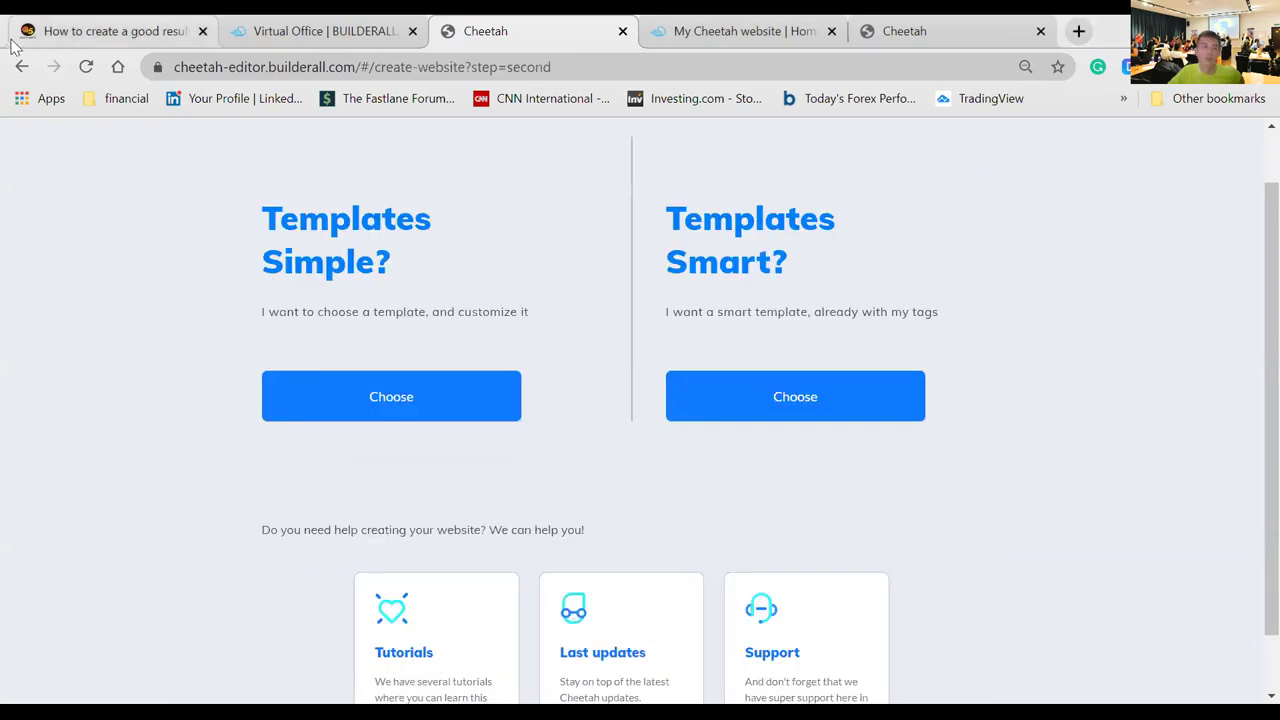
click(22, 66)
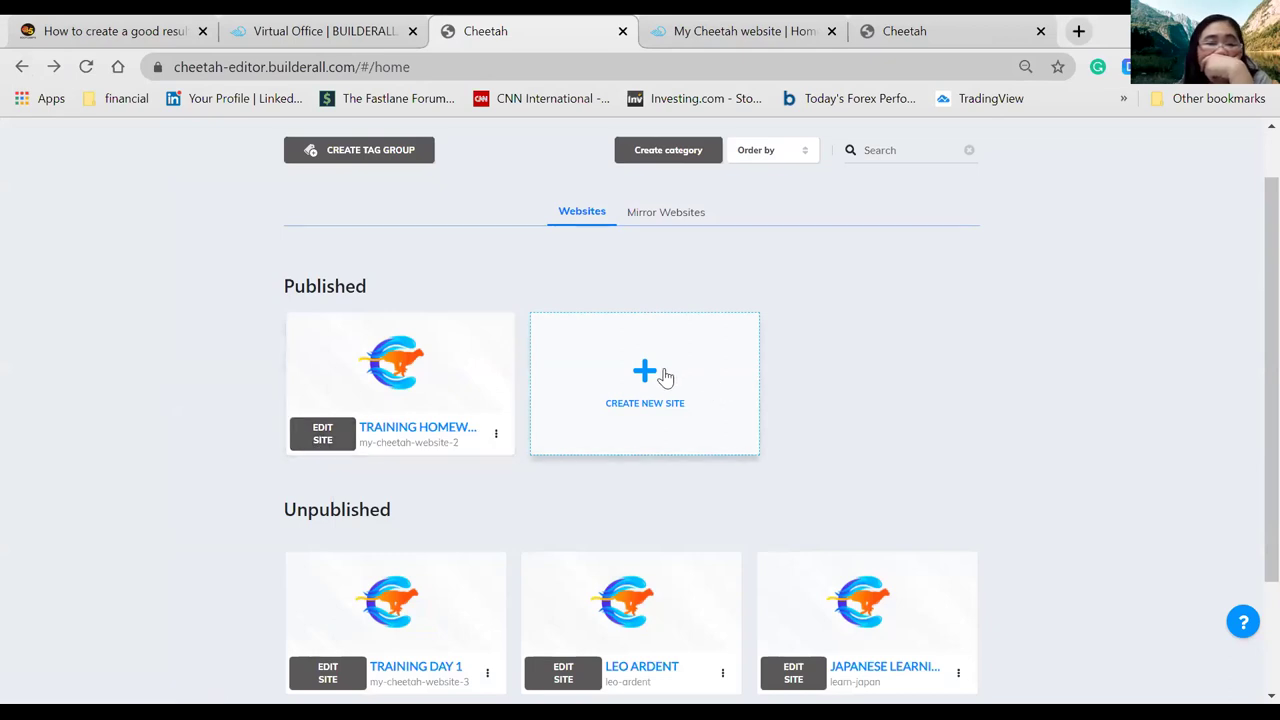
- Open the published "training homework" site to show its pages
click(332, 440)
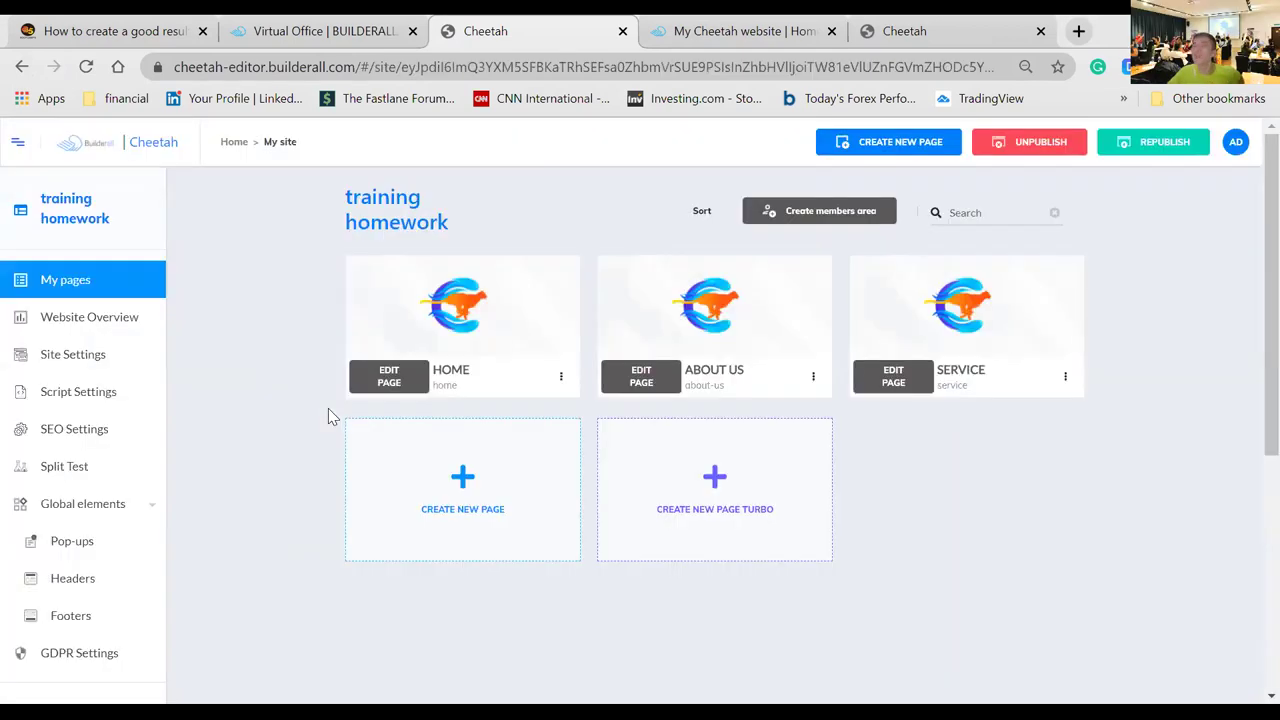
mouse_move(512, 345)
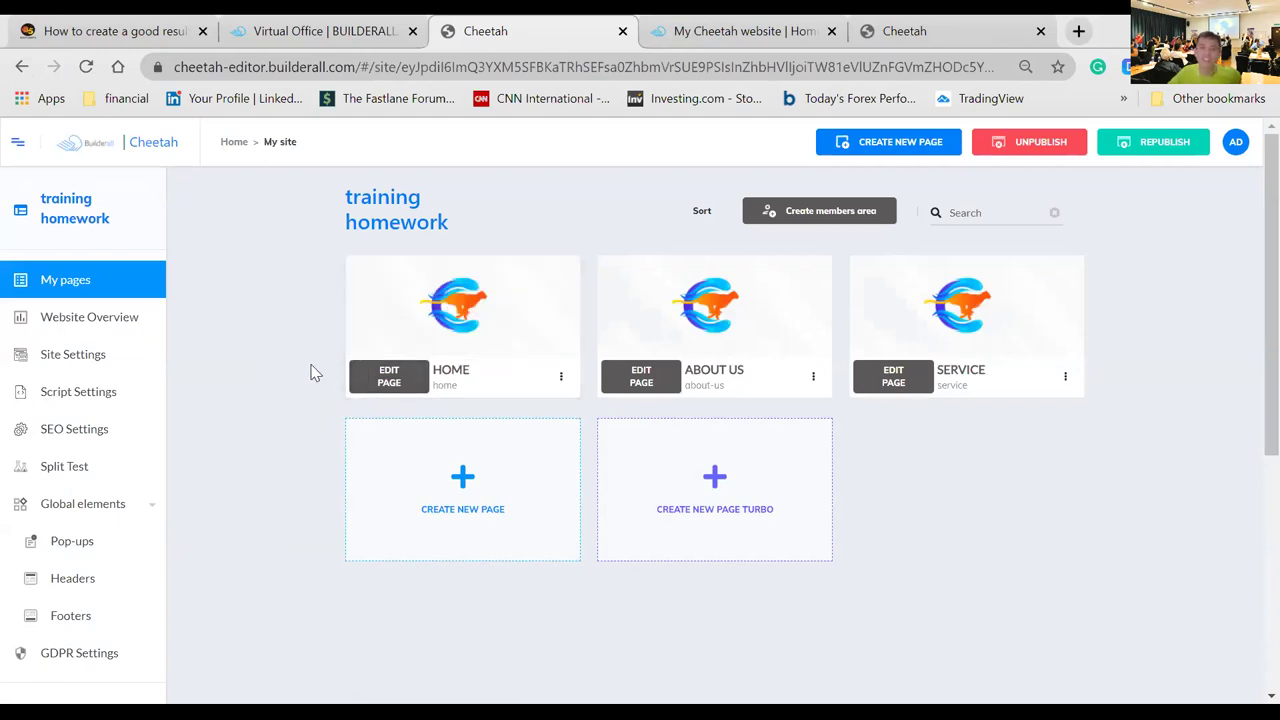
click(22, 66)
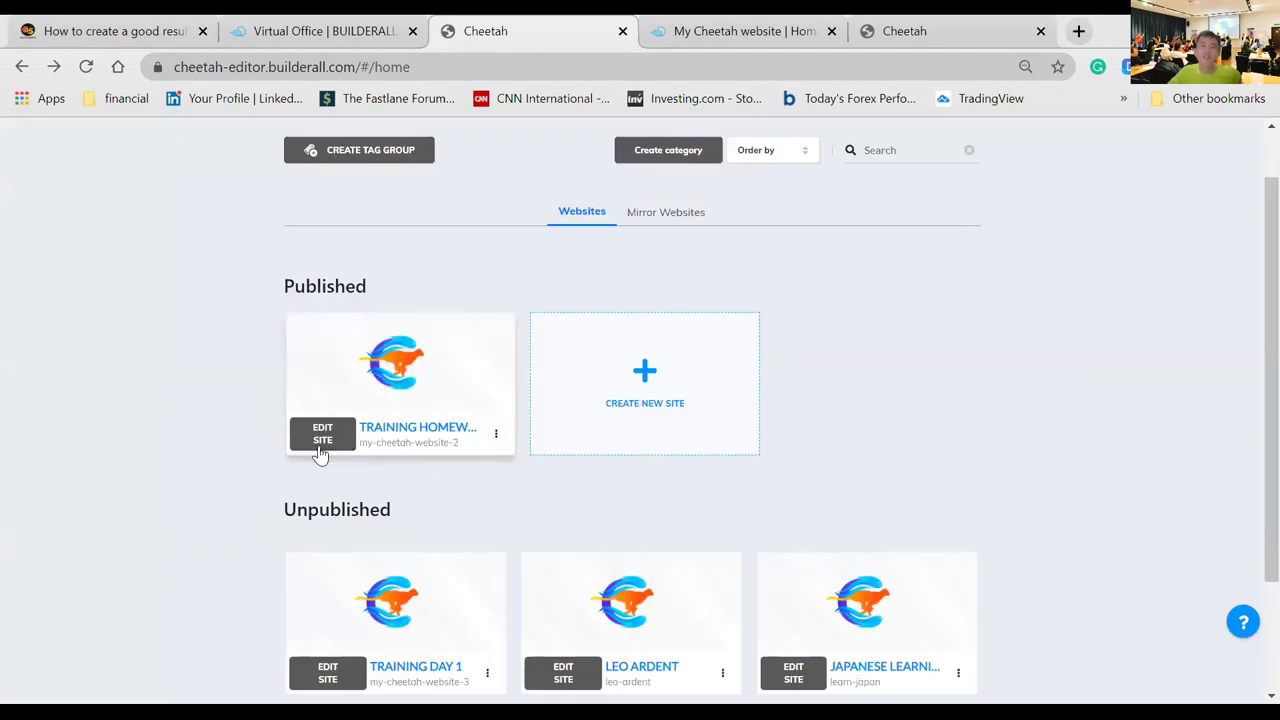
click(322, 440)
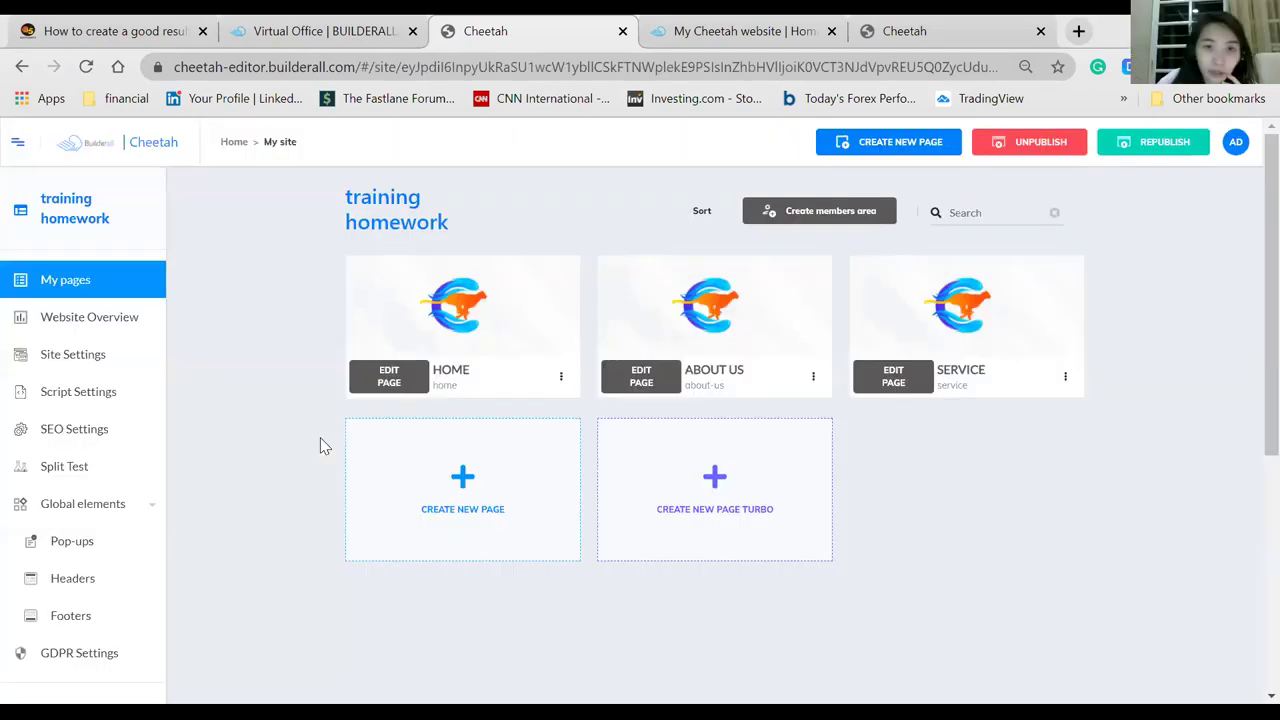
click(480, 505)
click(657, 315)
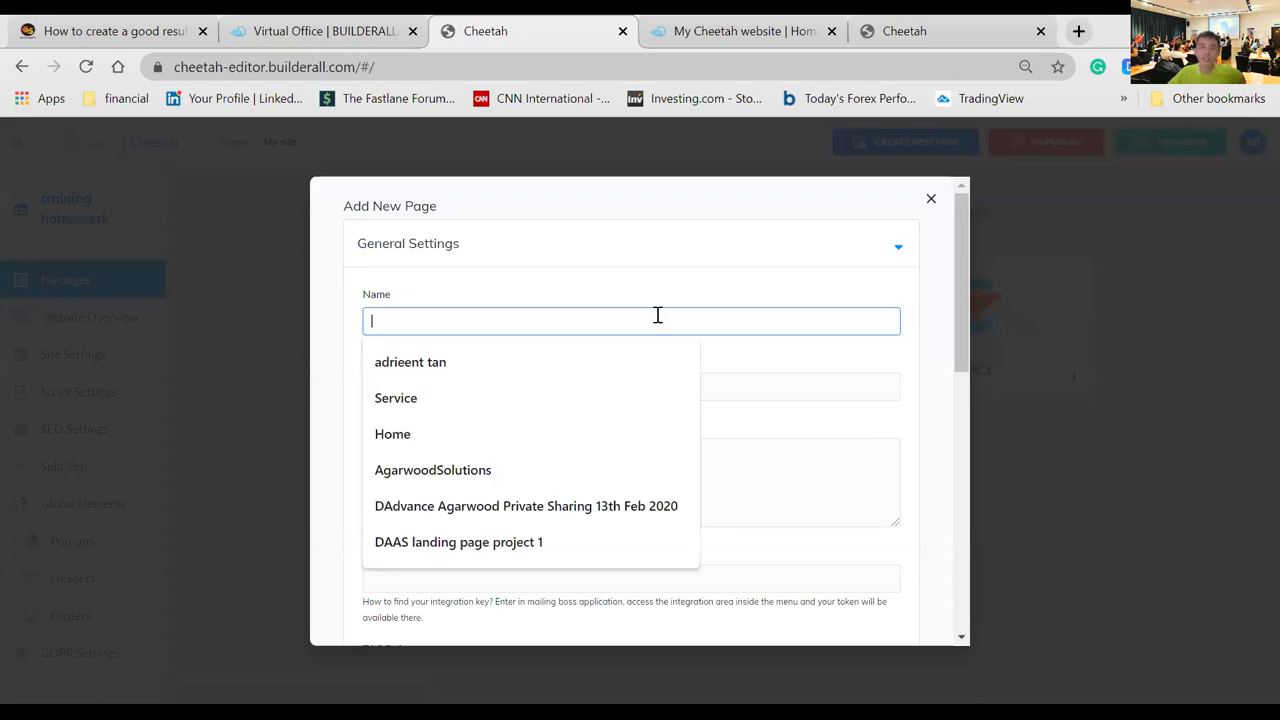
text(About )
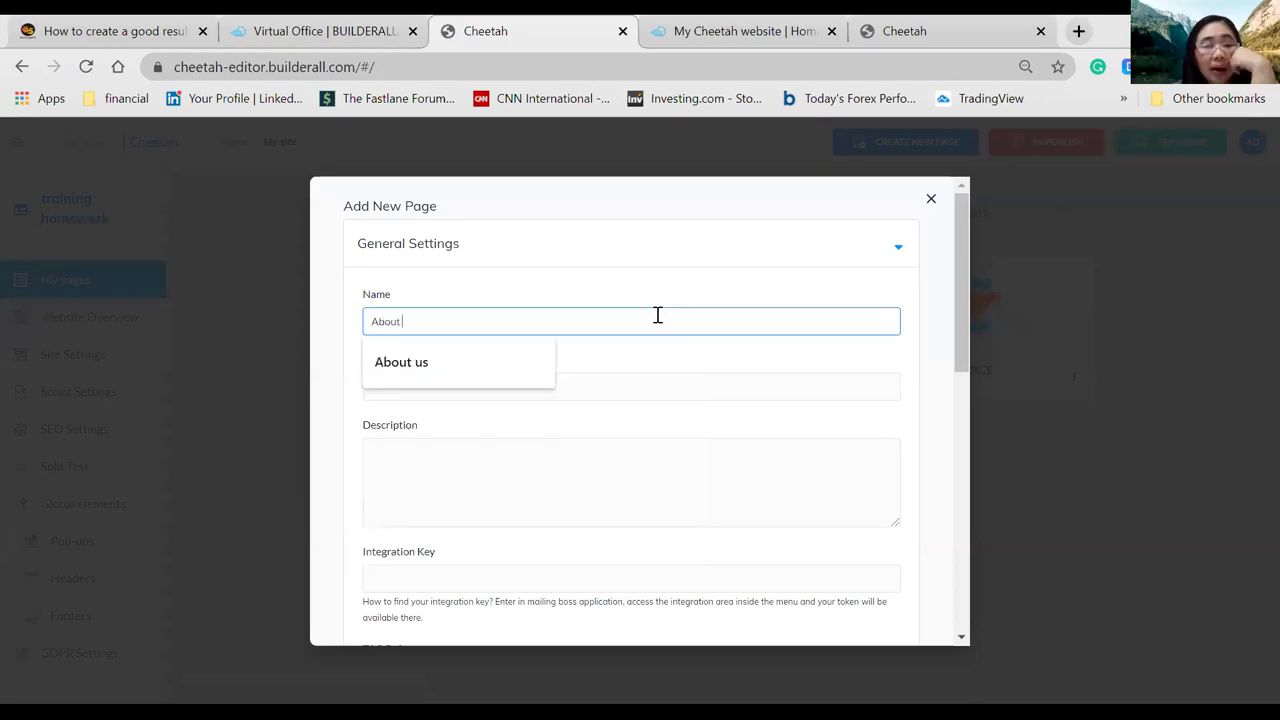
text(us)
key(BackSpace)
key(BackSpace)
text(Us)
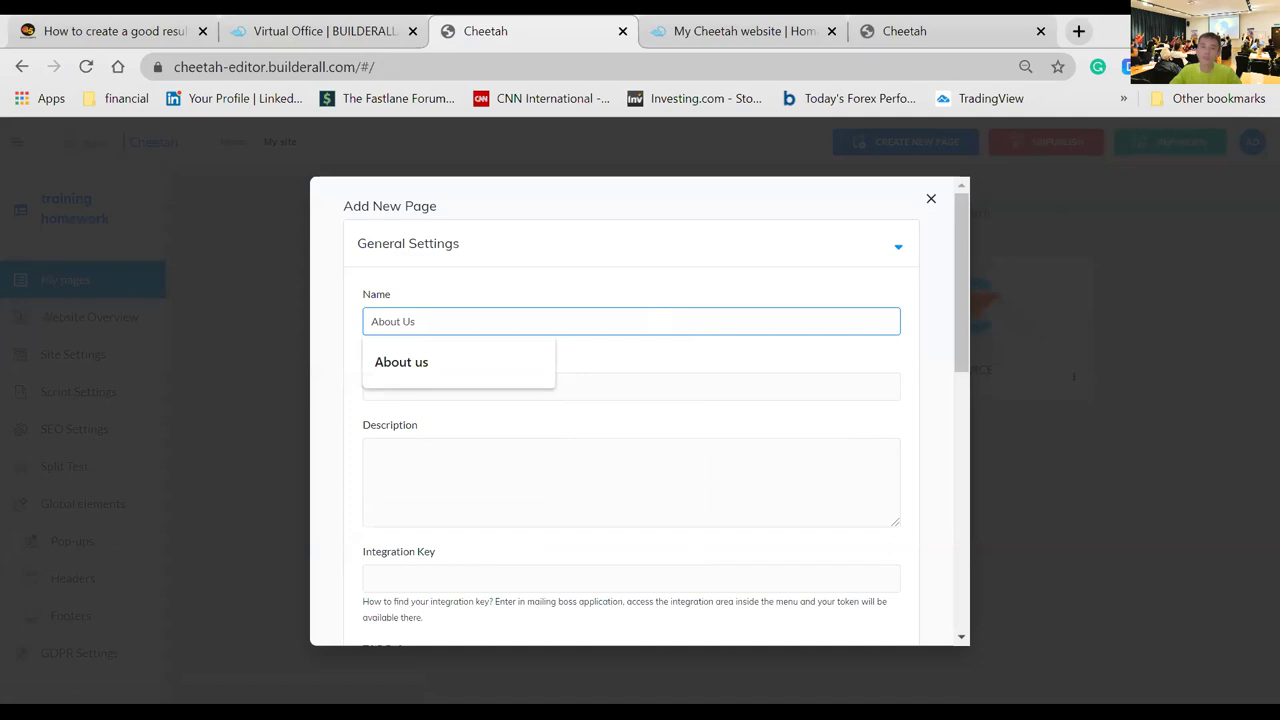
key(Escape)
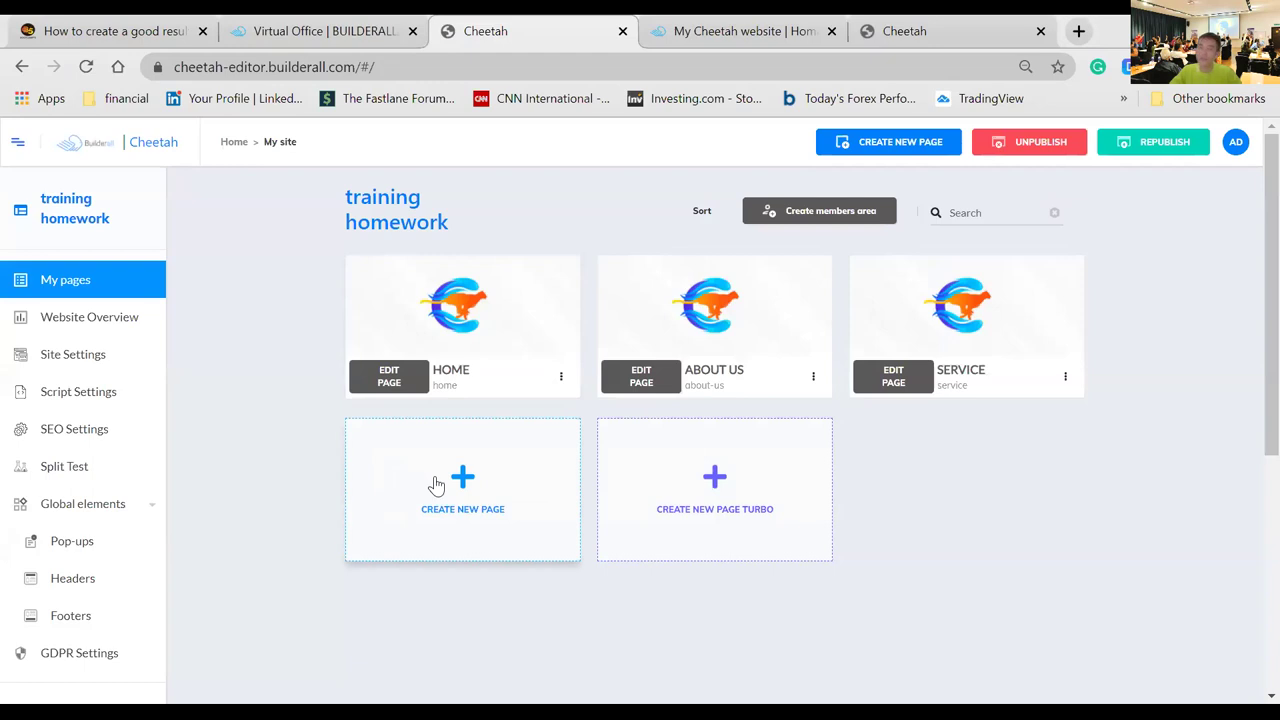
- Start a new page in the "training homework" site and name it "About Us"
click(578, 452)
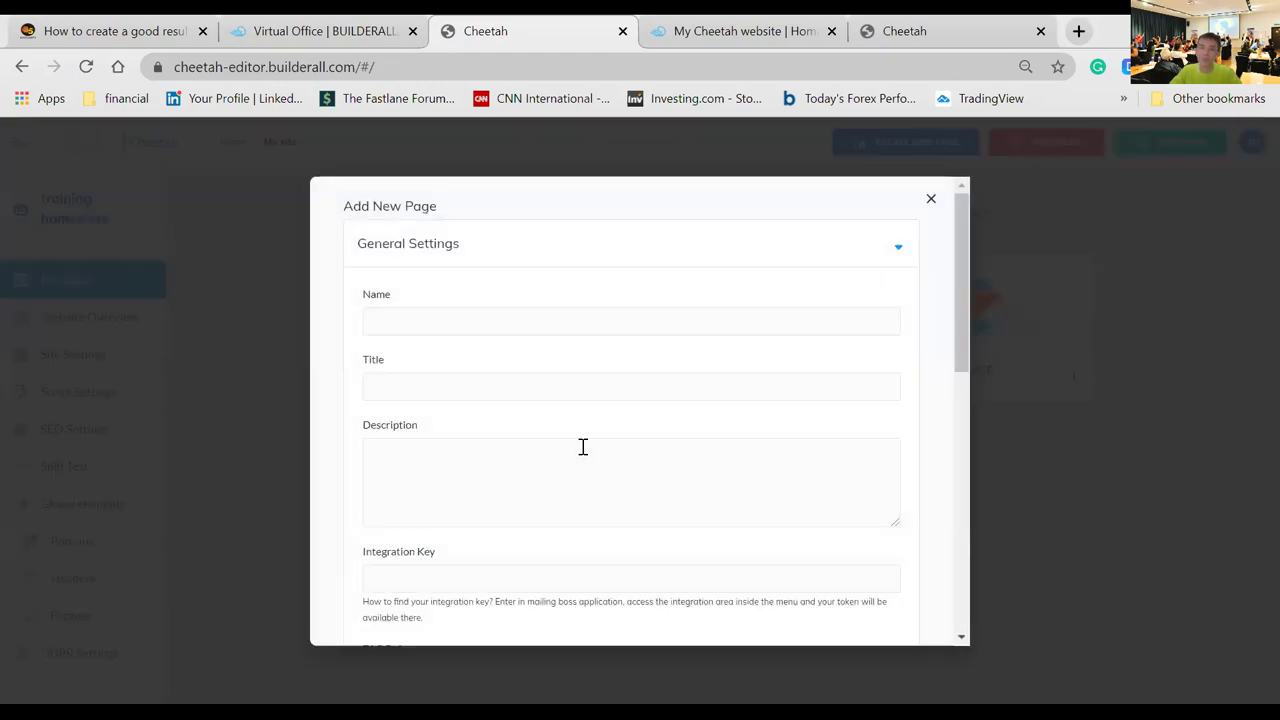
click(504, 314)
text(About)
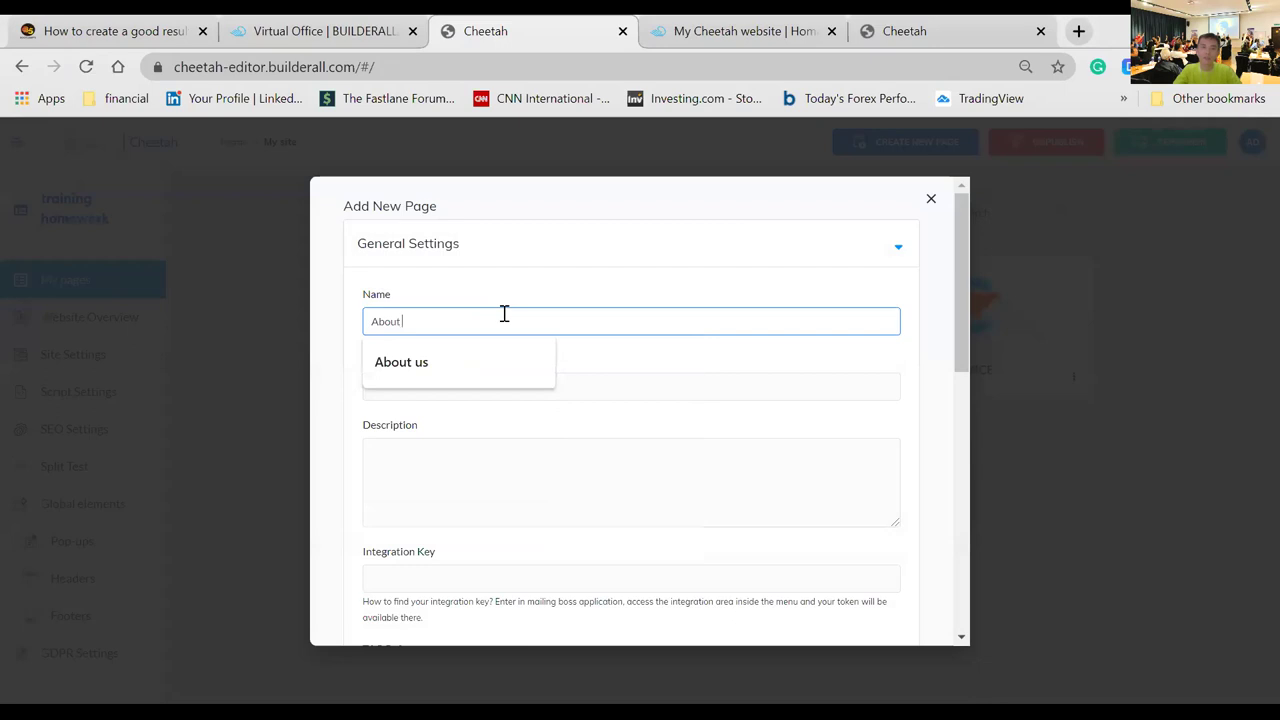
text( Us)
click(600, 260)
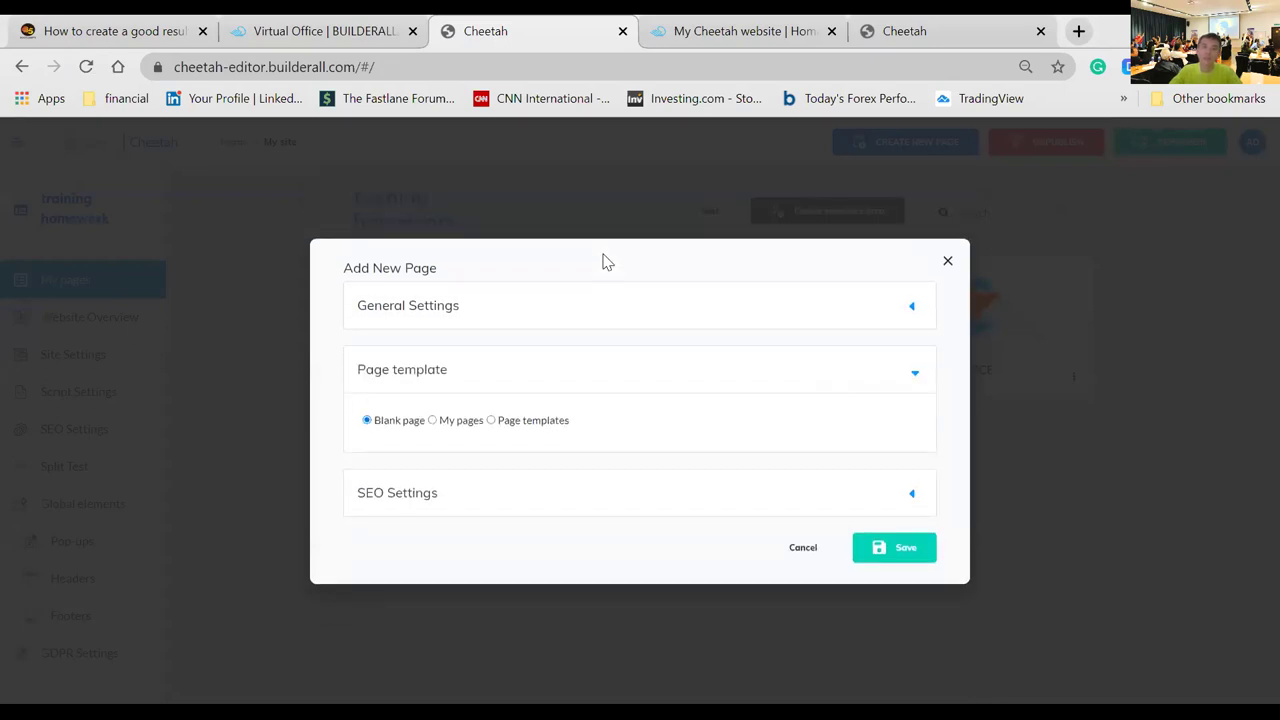
- Review the new page's general settings and template options, and try to save it as a blank page without a title
click(606, 304)
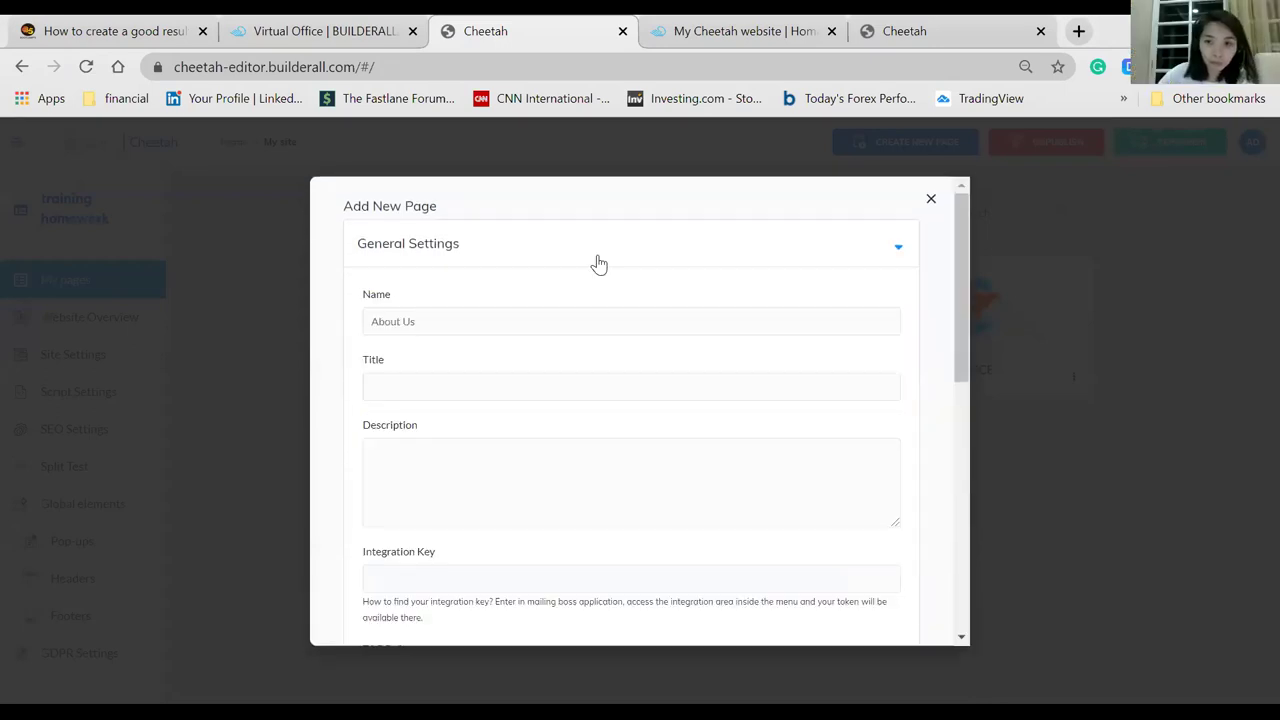
click(605, 250)
click(623, 404)
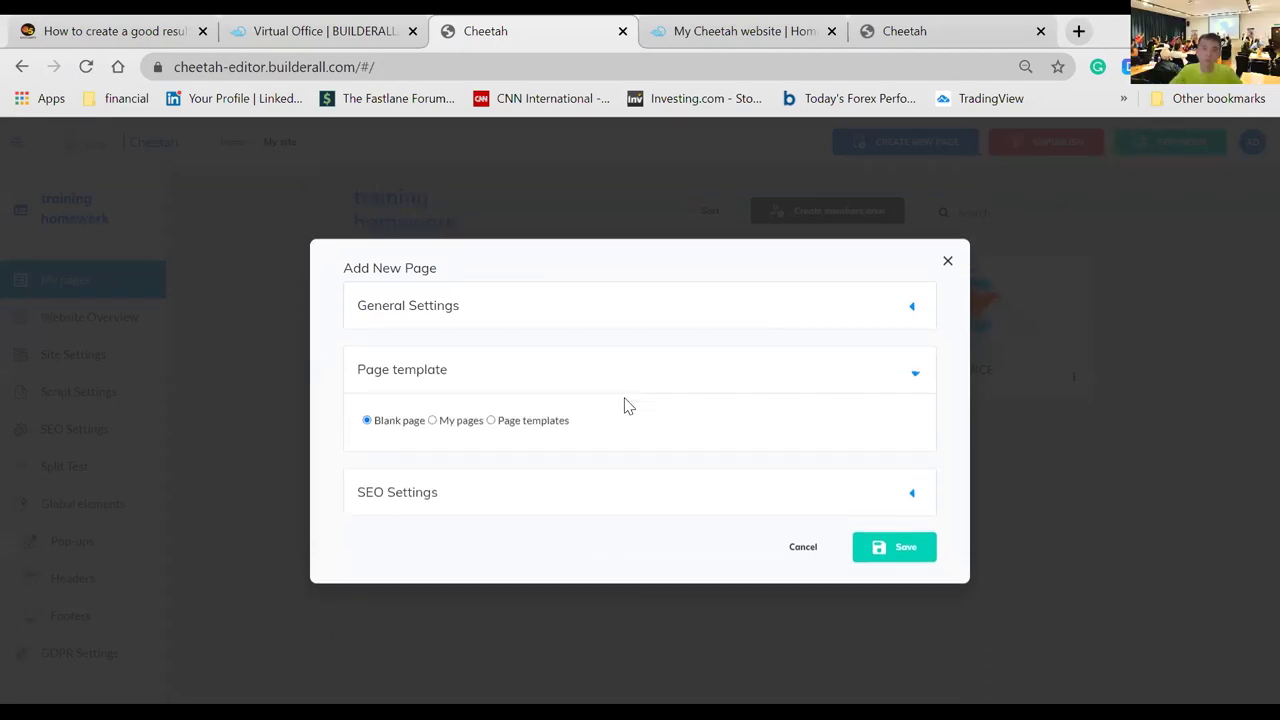
click(615, 386)
click(589, 346)
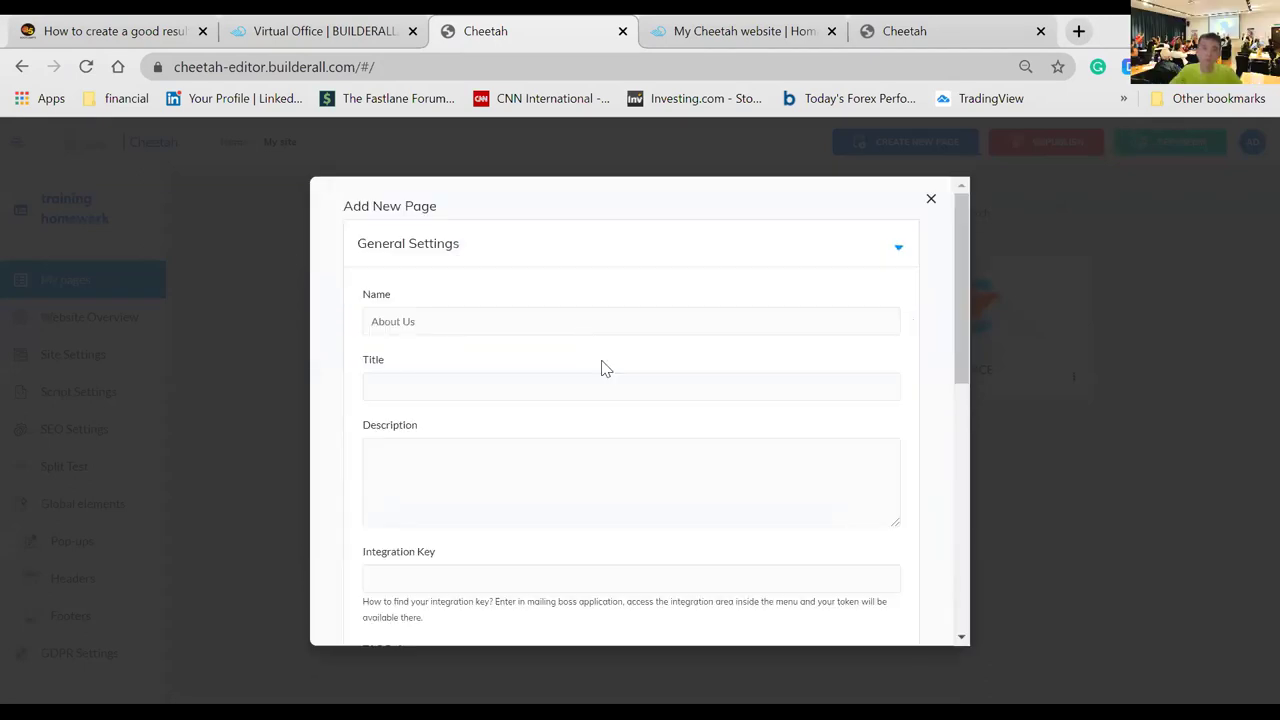
scroll(603, 400, down, 5)
scroll(603, 440, down, 1)
scroll(600, 420, up, 6)
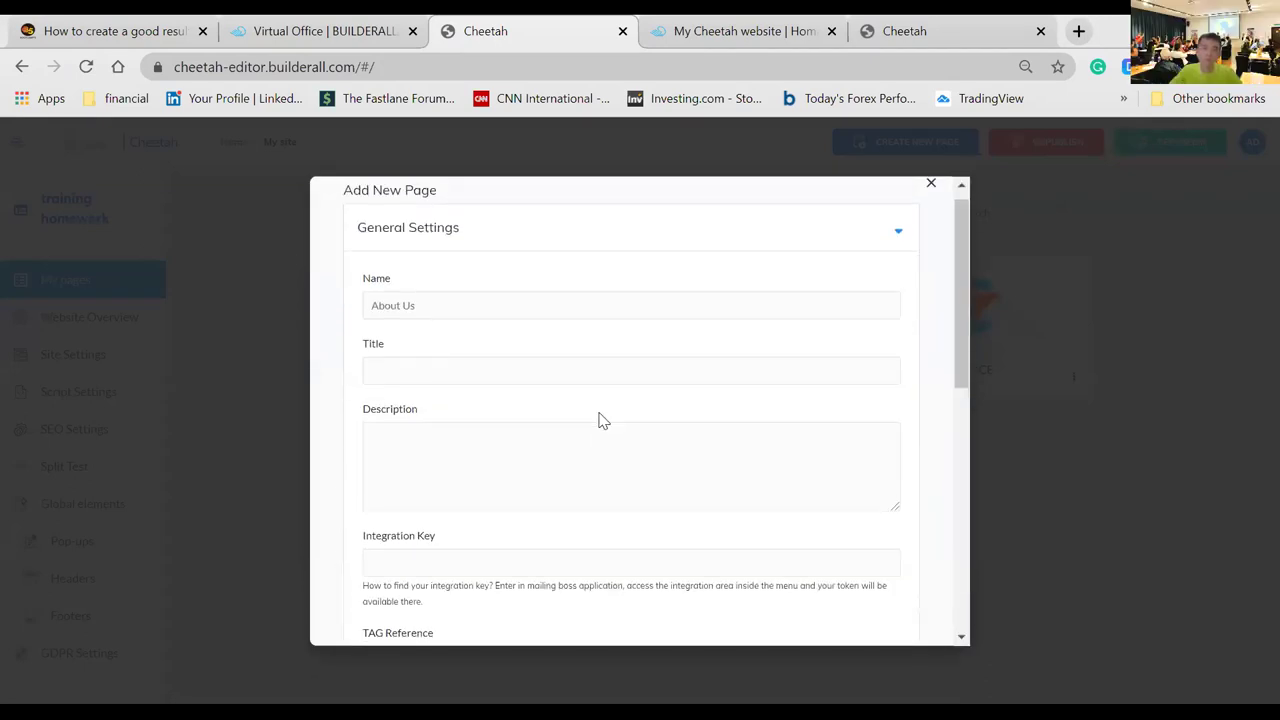
click(574, 252)
click(904, 517)
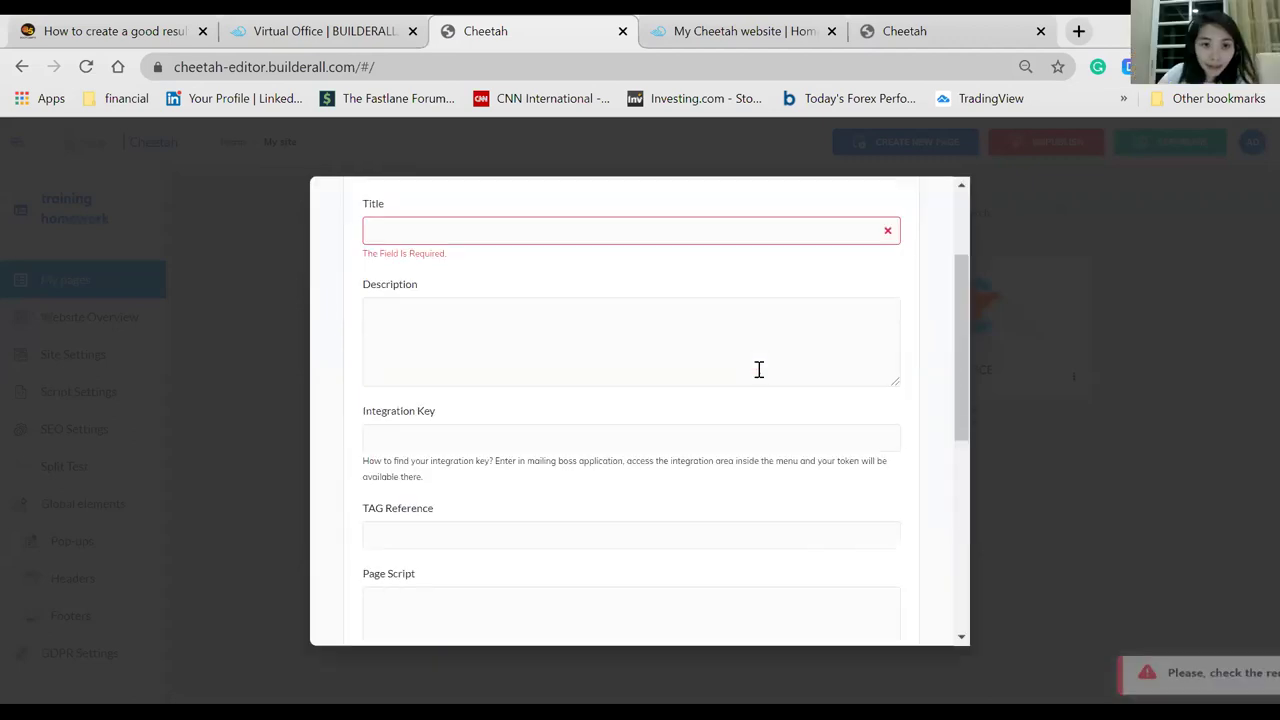
- Set the new page's title to "About Us" and save the page
click(651, 232)
scroll(670, 349, up, 2)
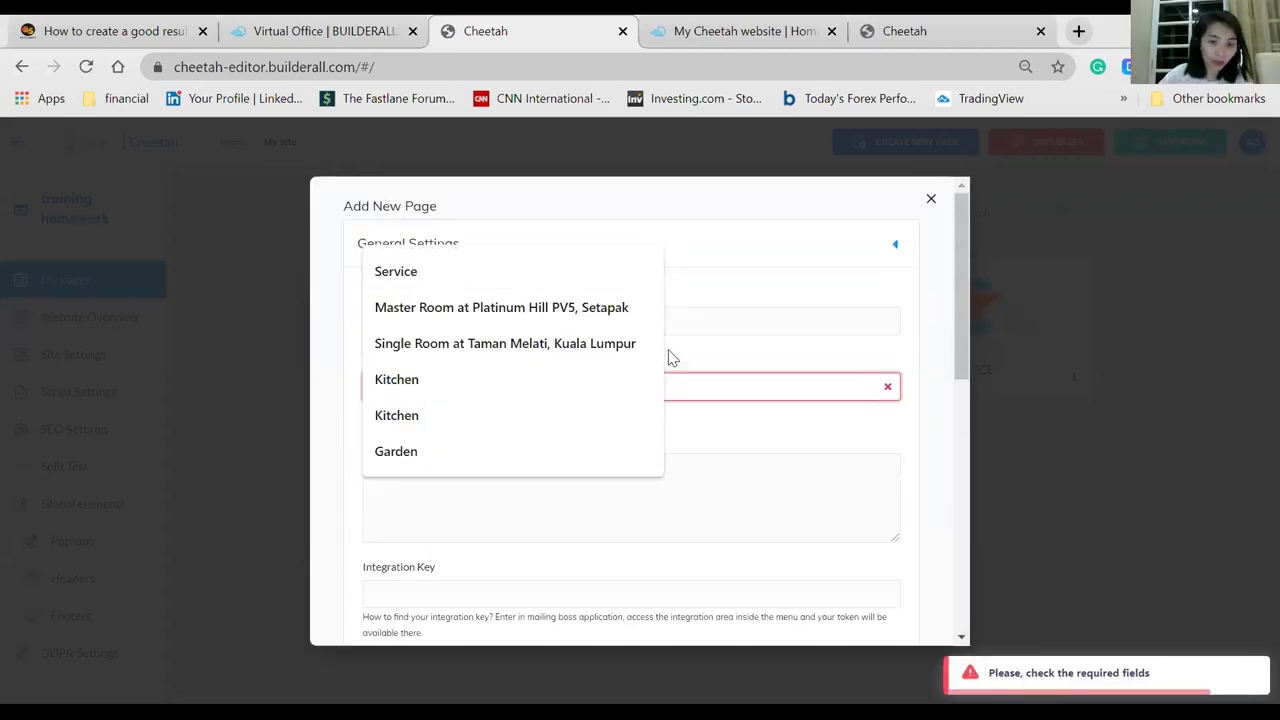
text(About Us)
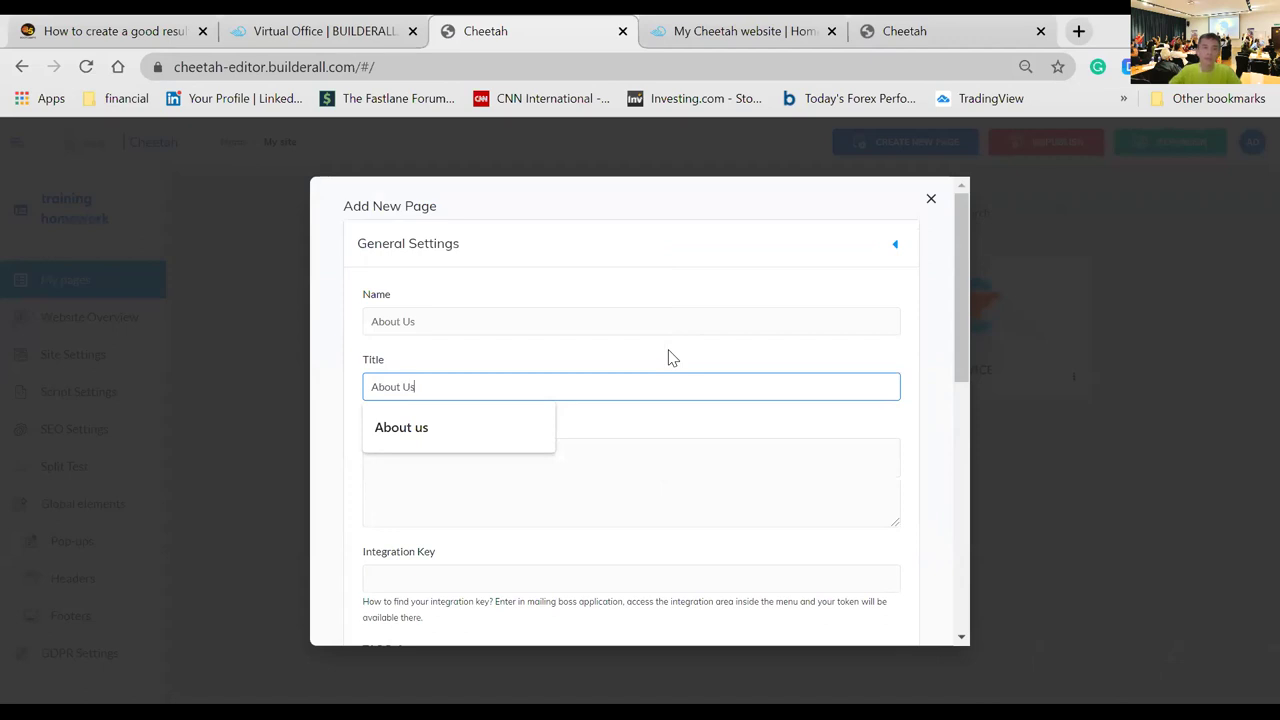
click(690, 360)
scroll(748, 385, down, 3)
scroll(749, 386, down, 5)
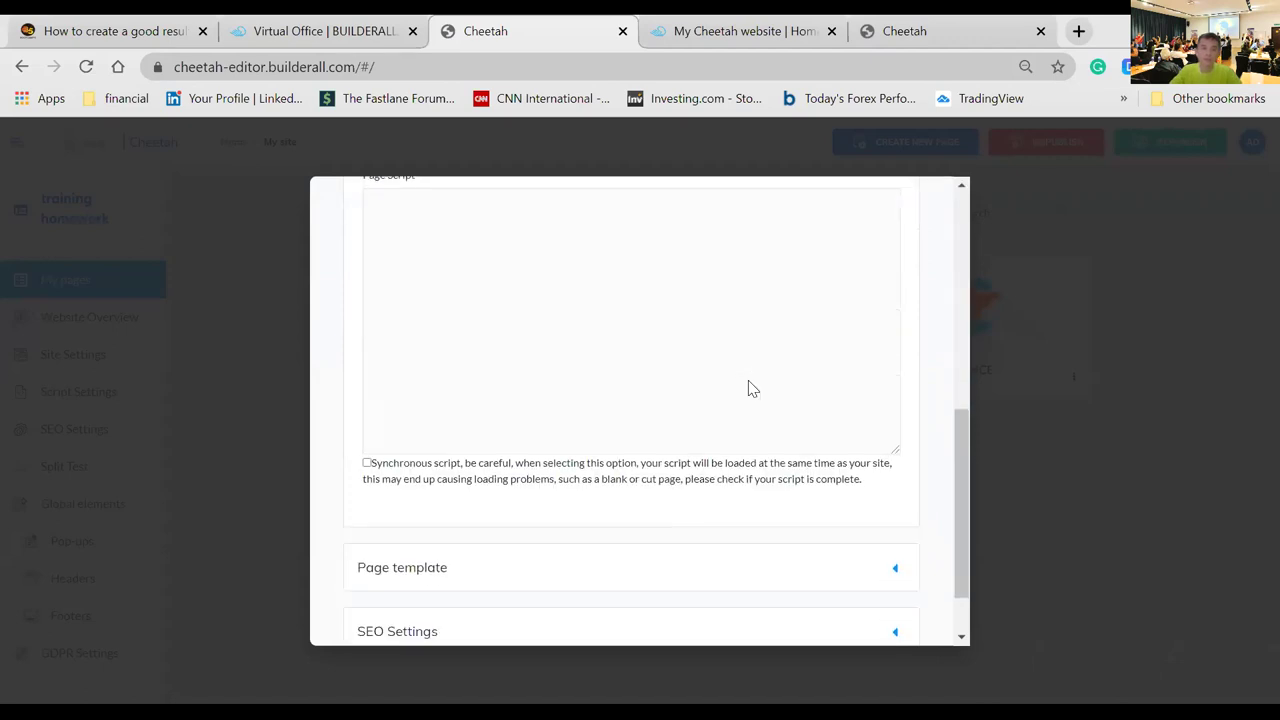
click(874, 612)
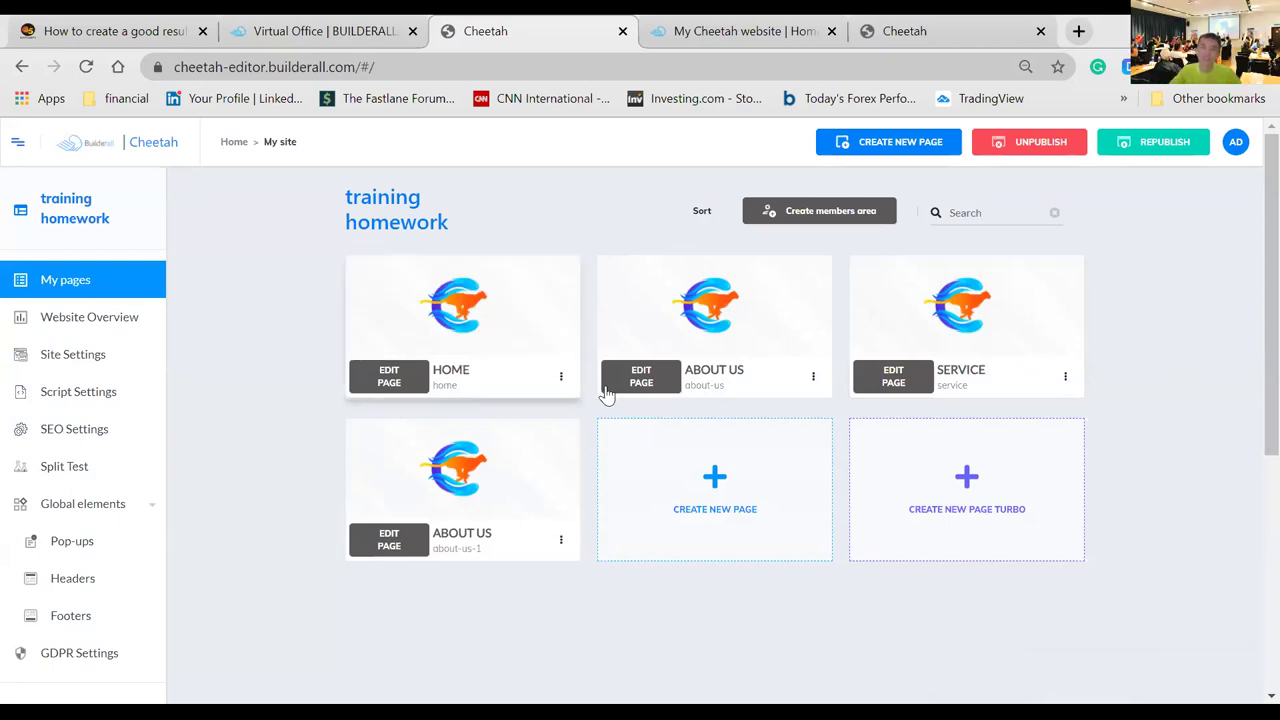
- Open the about-us-1 page in the editor, compare it with the page list and the published website, and return to the page list
click(401, 543)
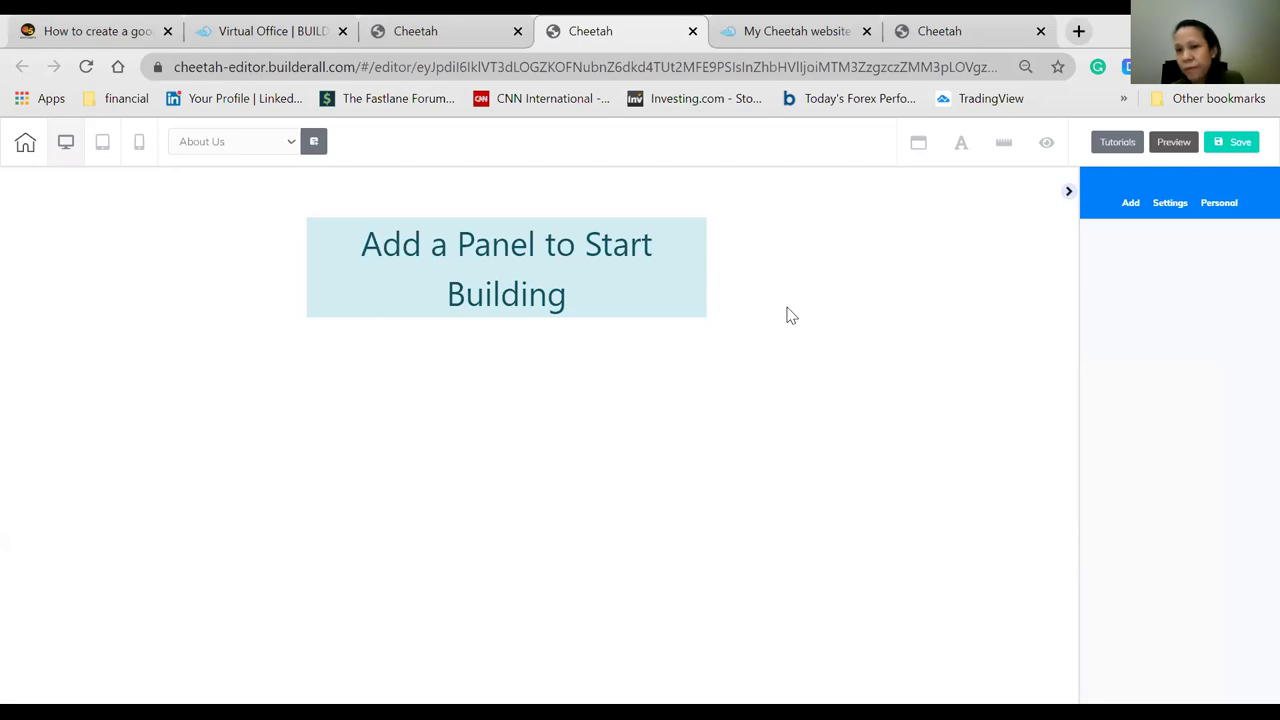
click(400, 31)
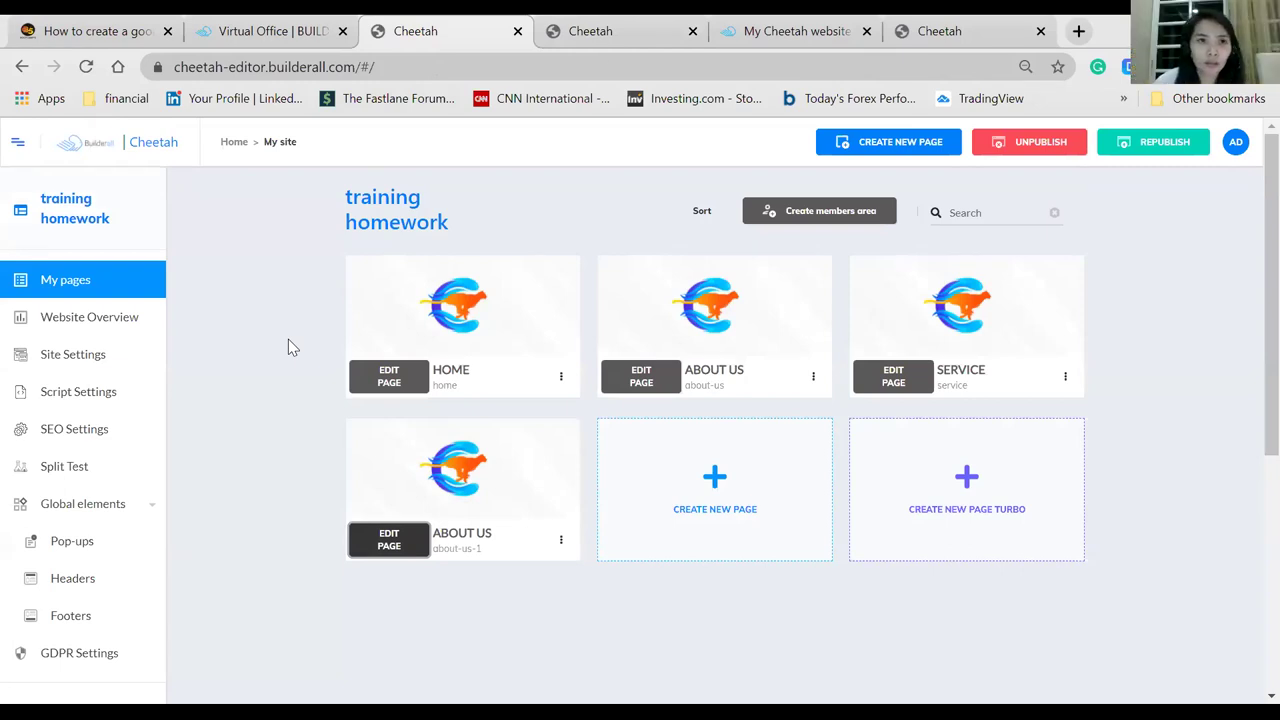
click(808, 28)
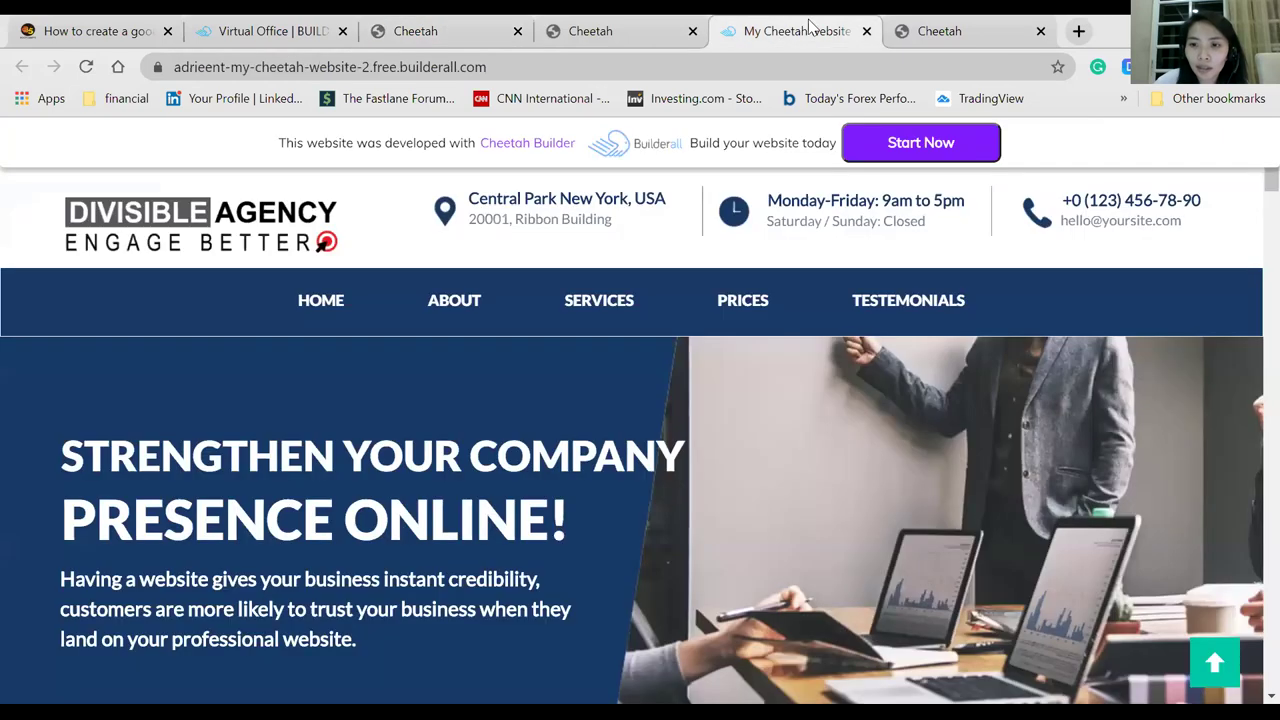
click(673, 28)
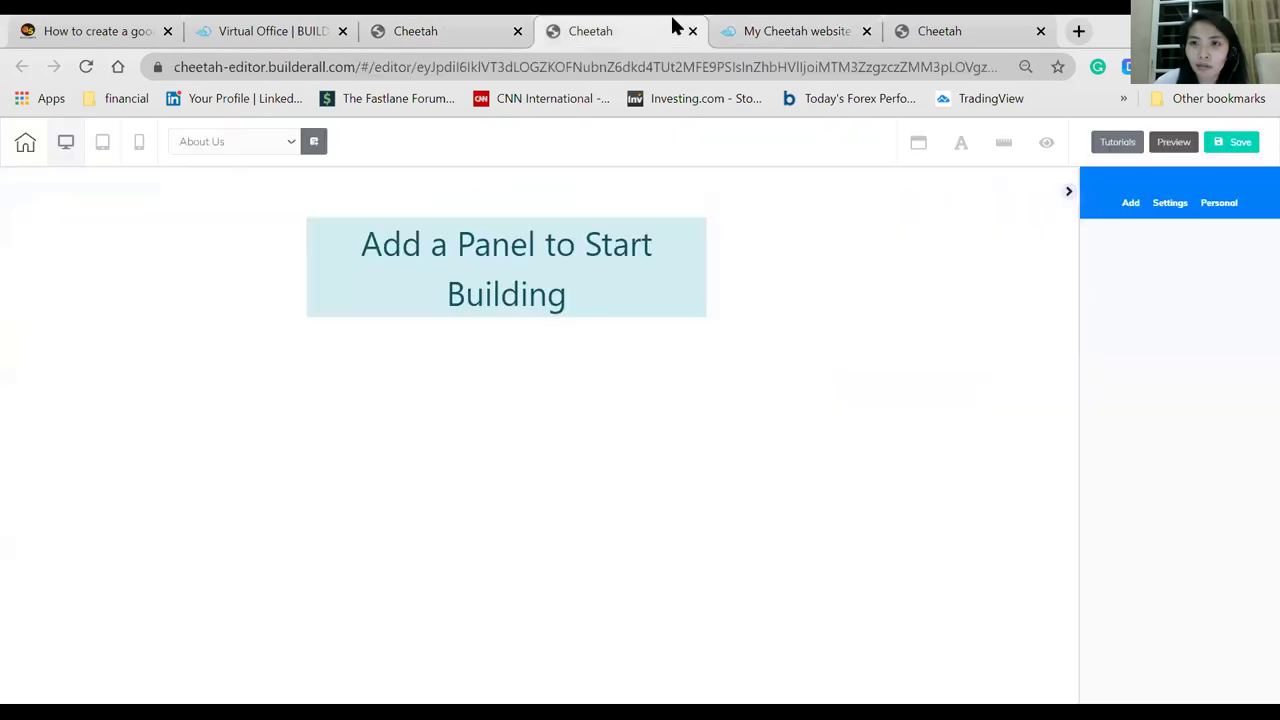
click(471, 28)
click(600, 31)
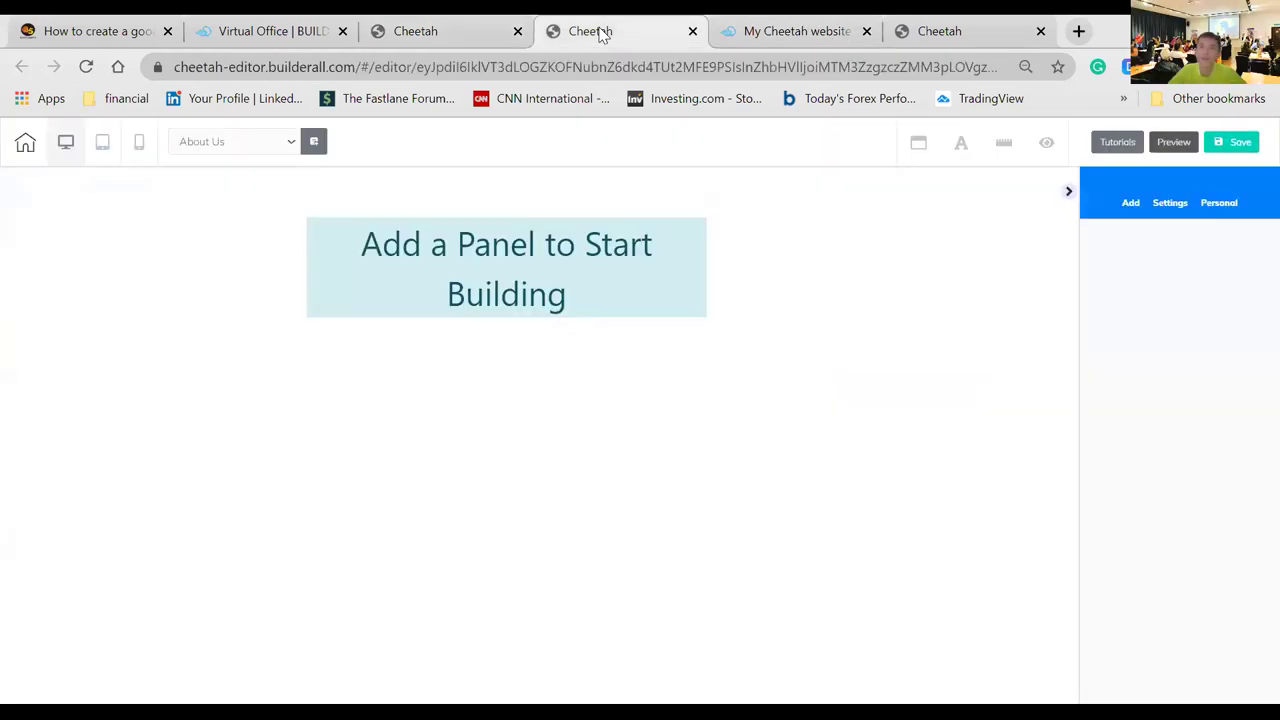
click(1066, 195)
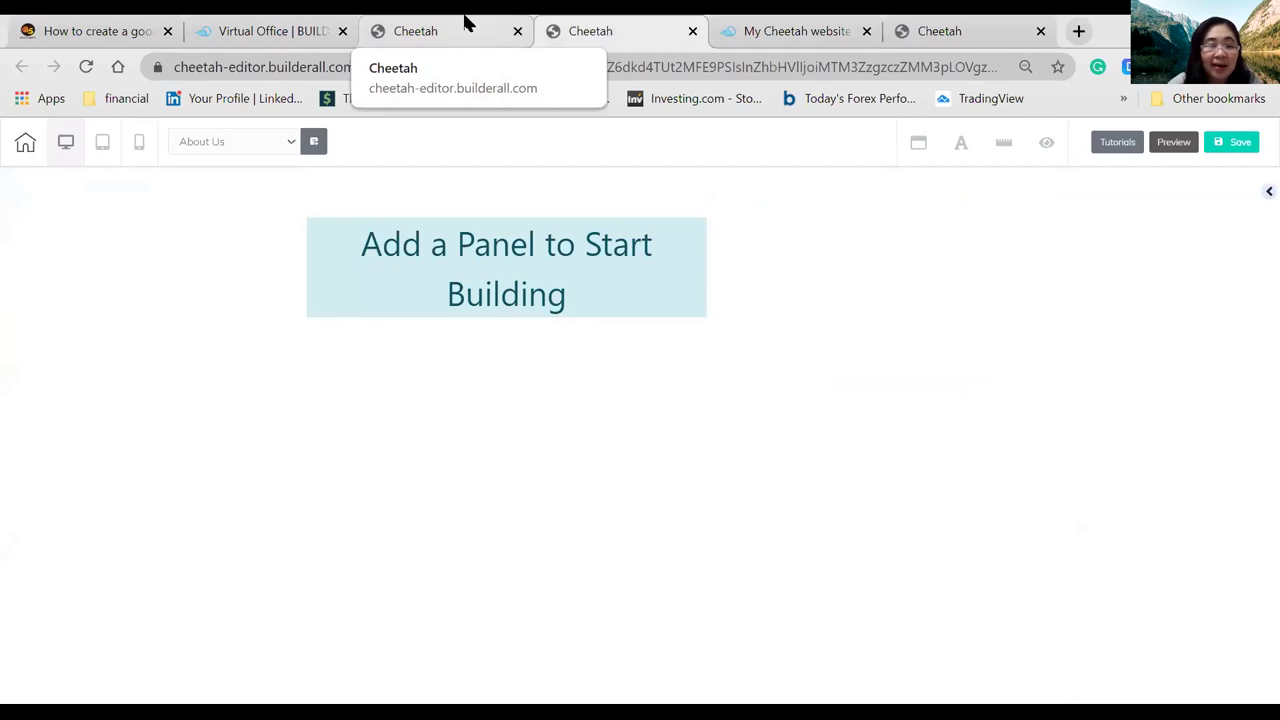
click(466, 21)
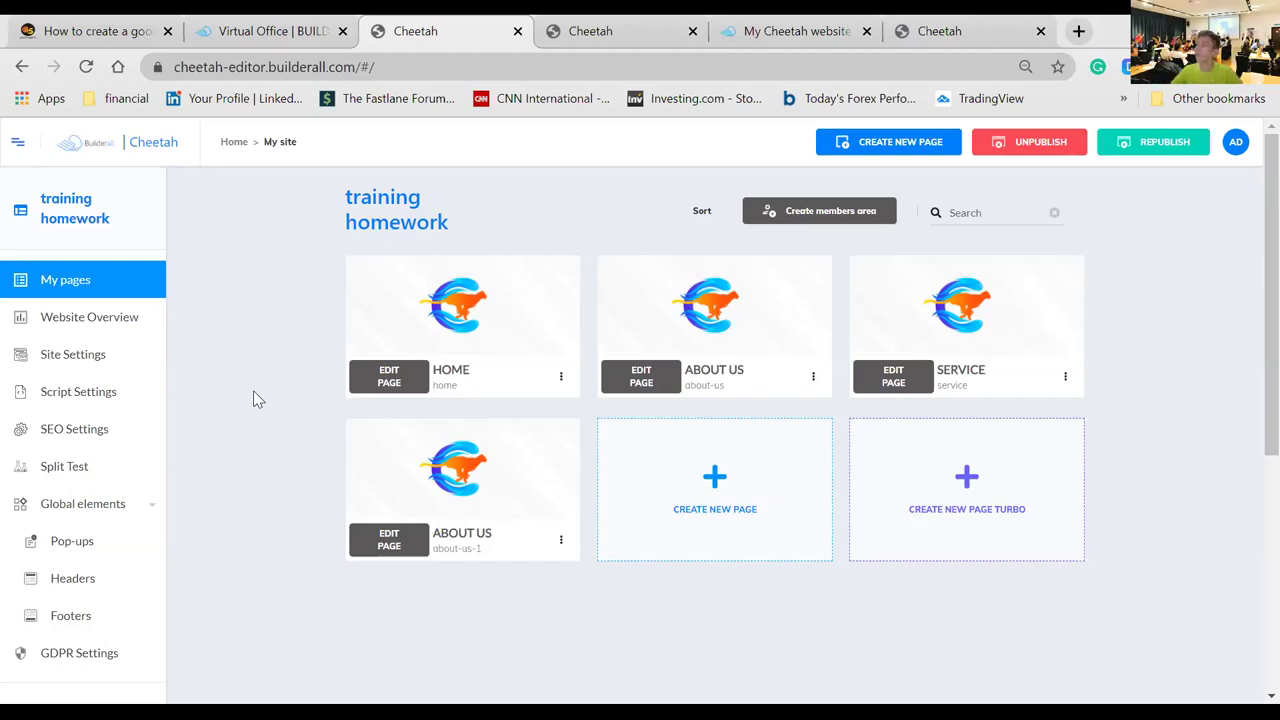
- Reopen the about-us-1 page in the editor and close the older duplicate editor tab
click(381, 541)
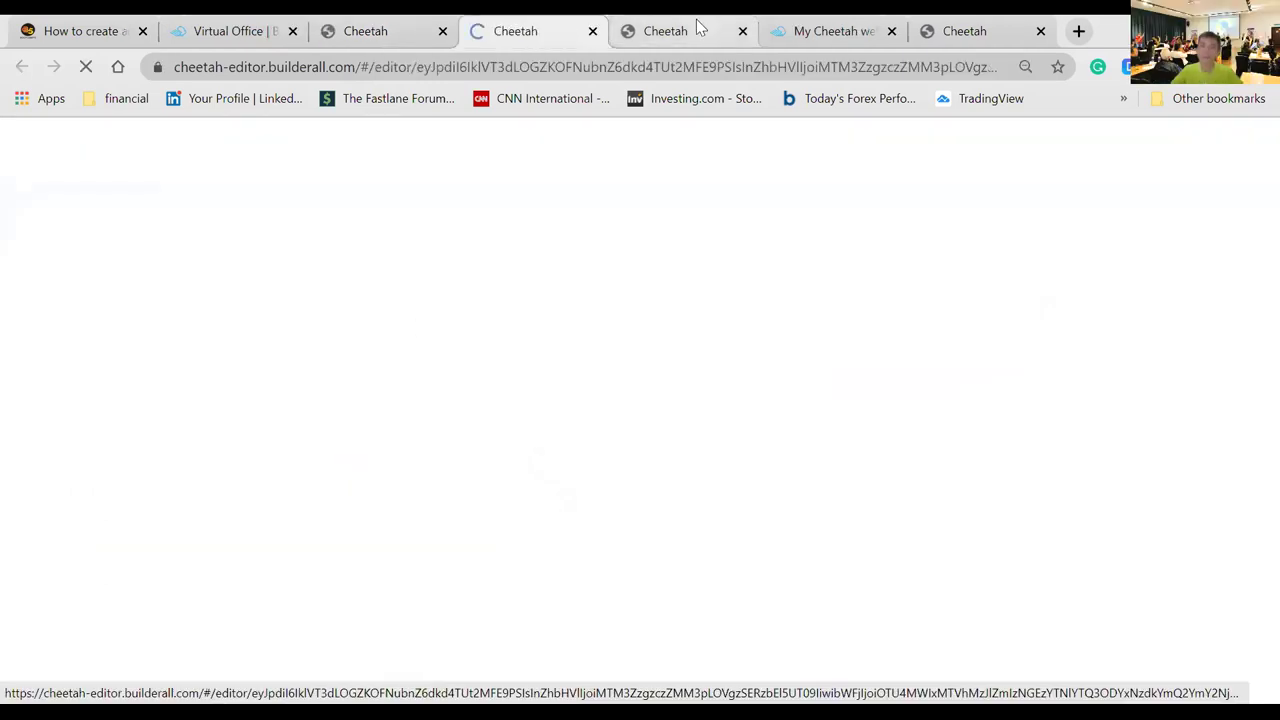
click(700, 27)
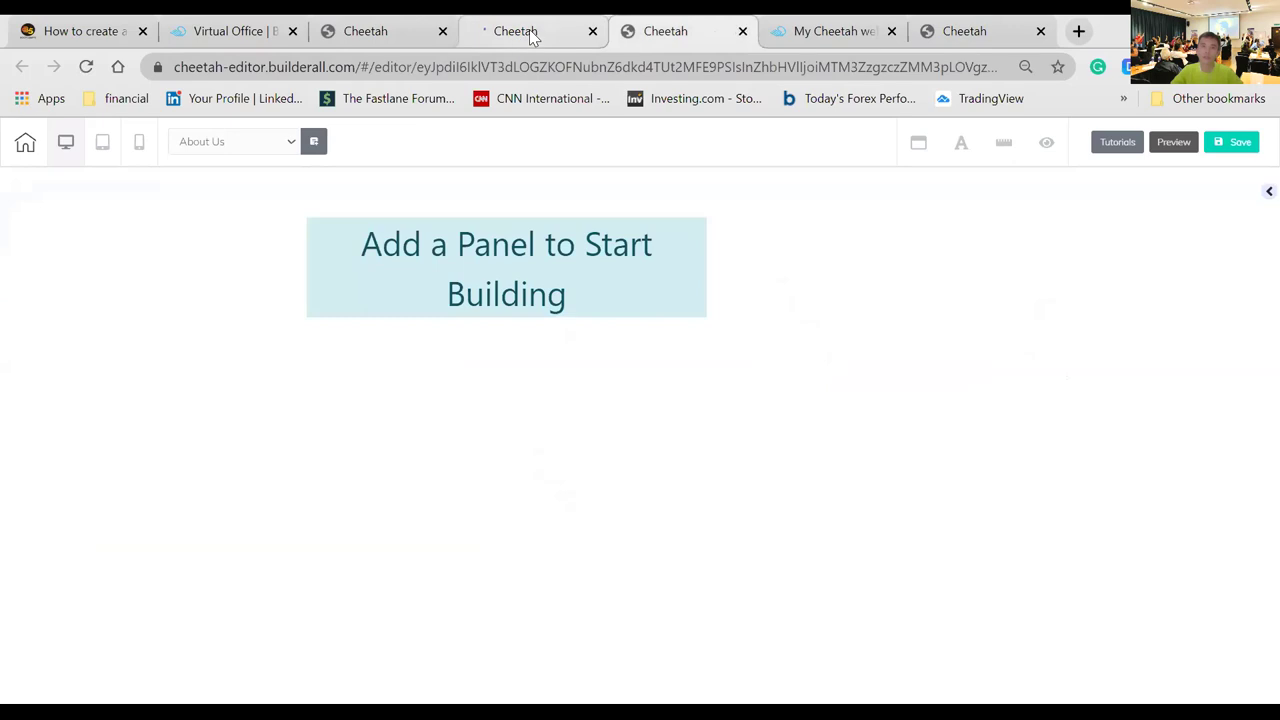
key(ctrl+w)
click(565, 35)
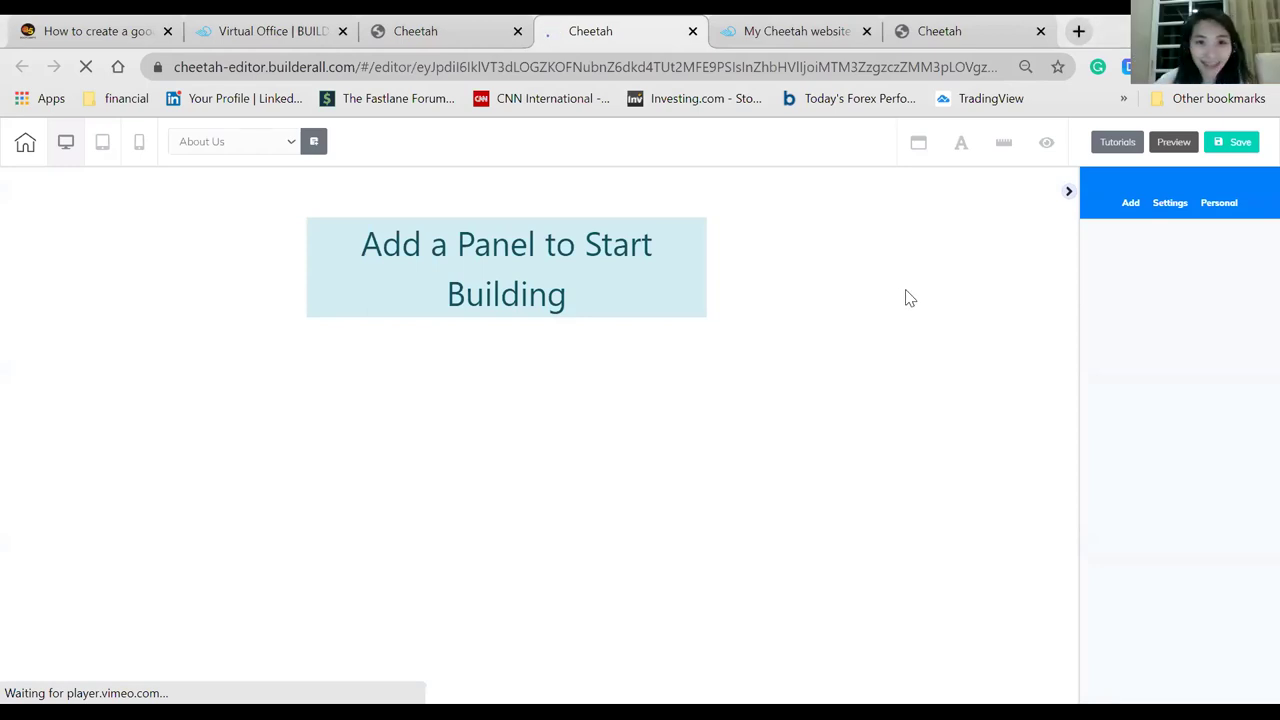
- Show the panel options in the editor and add a blank panel to the About Us page
click(1067, 193)
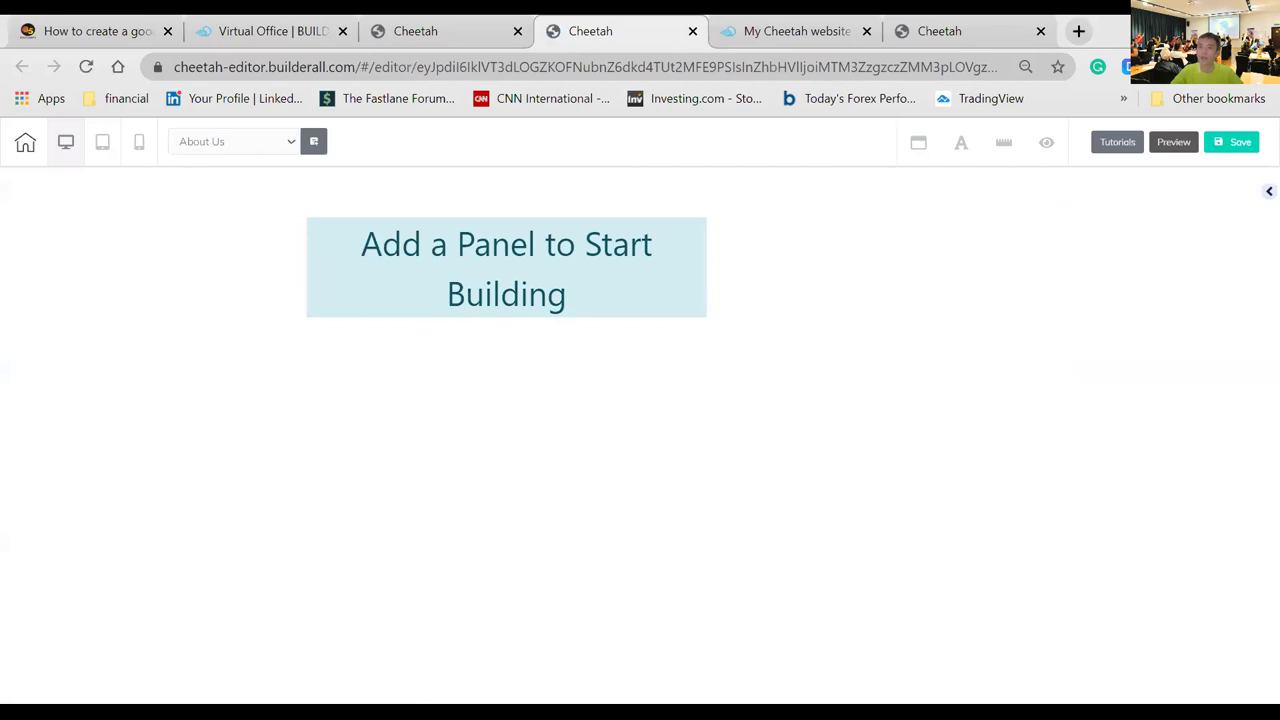
click(1265, 194)
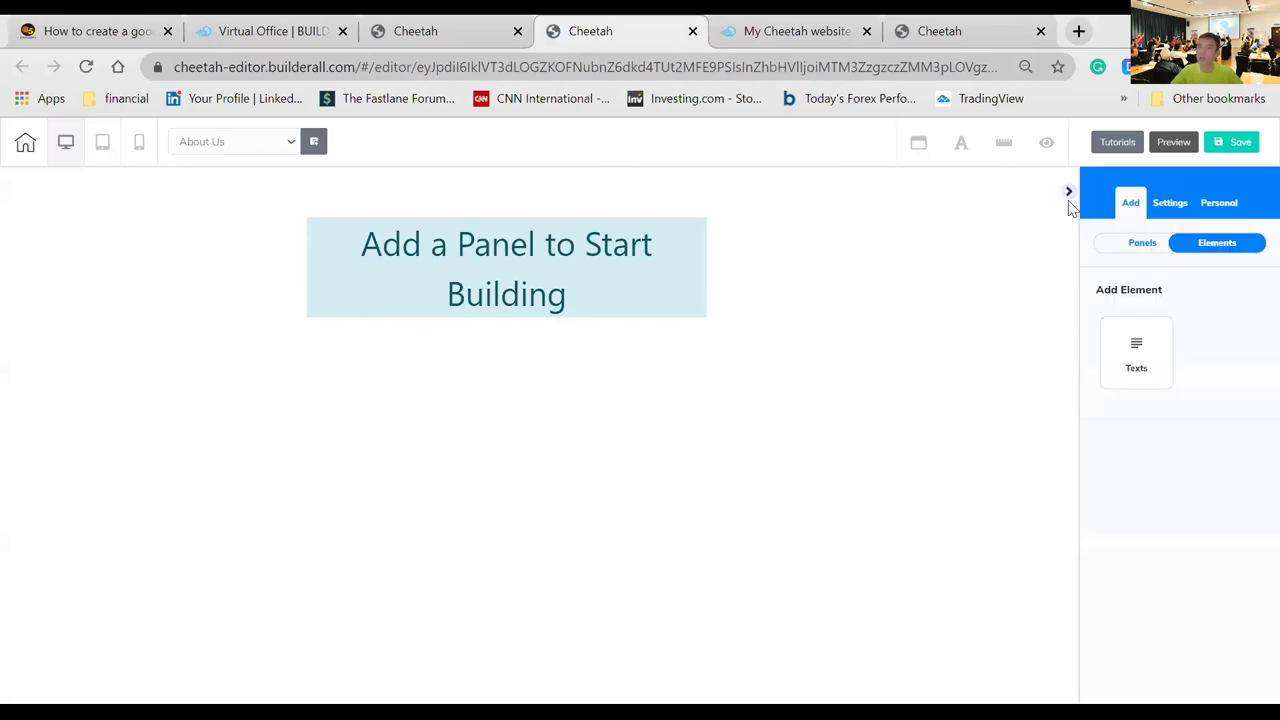
click(1140, 244)
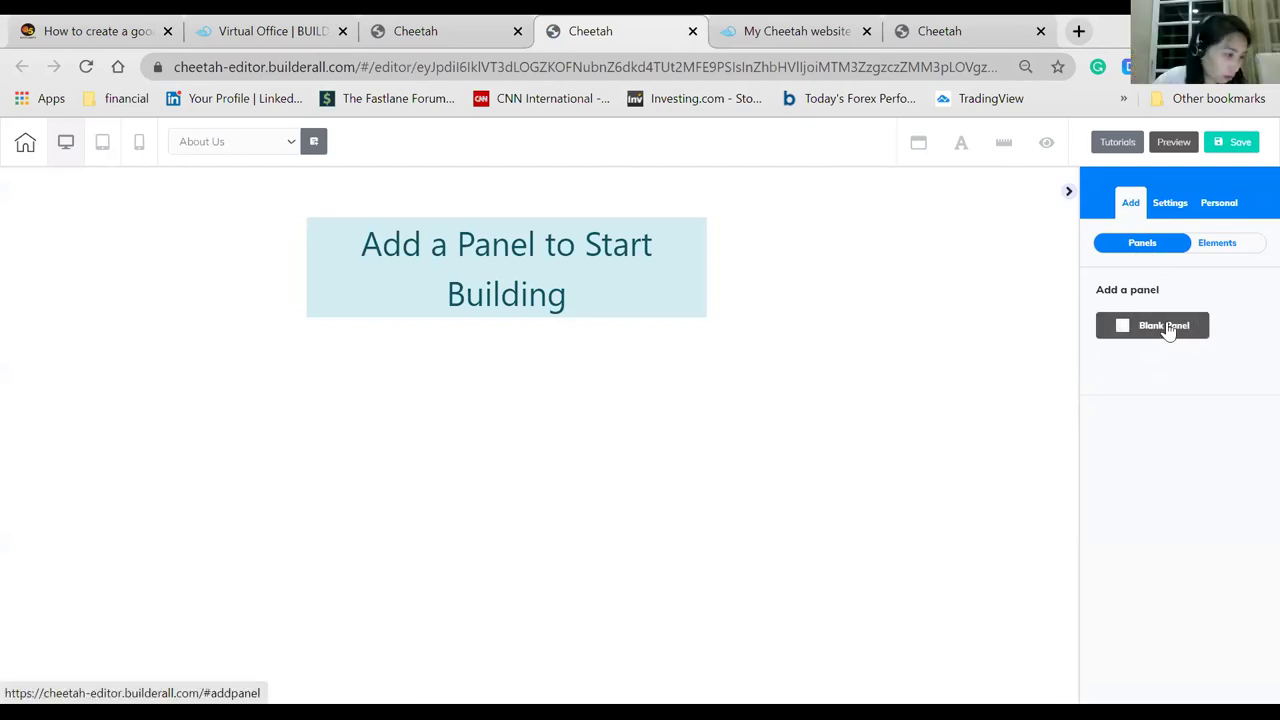
click(1208, 245)
click(1143, 246)
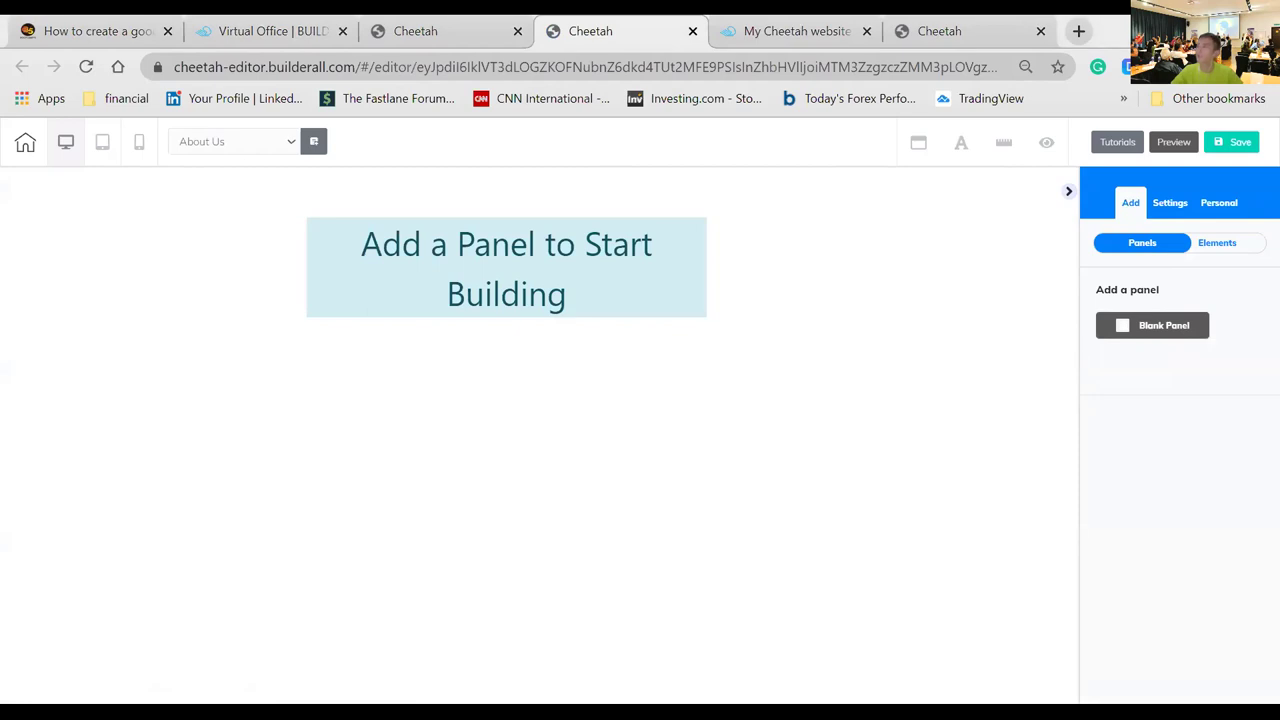
click(1152, 336)
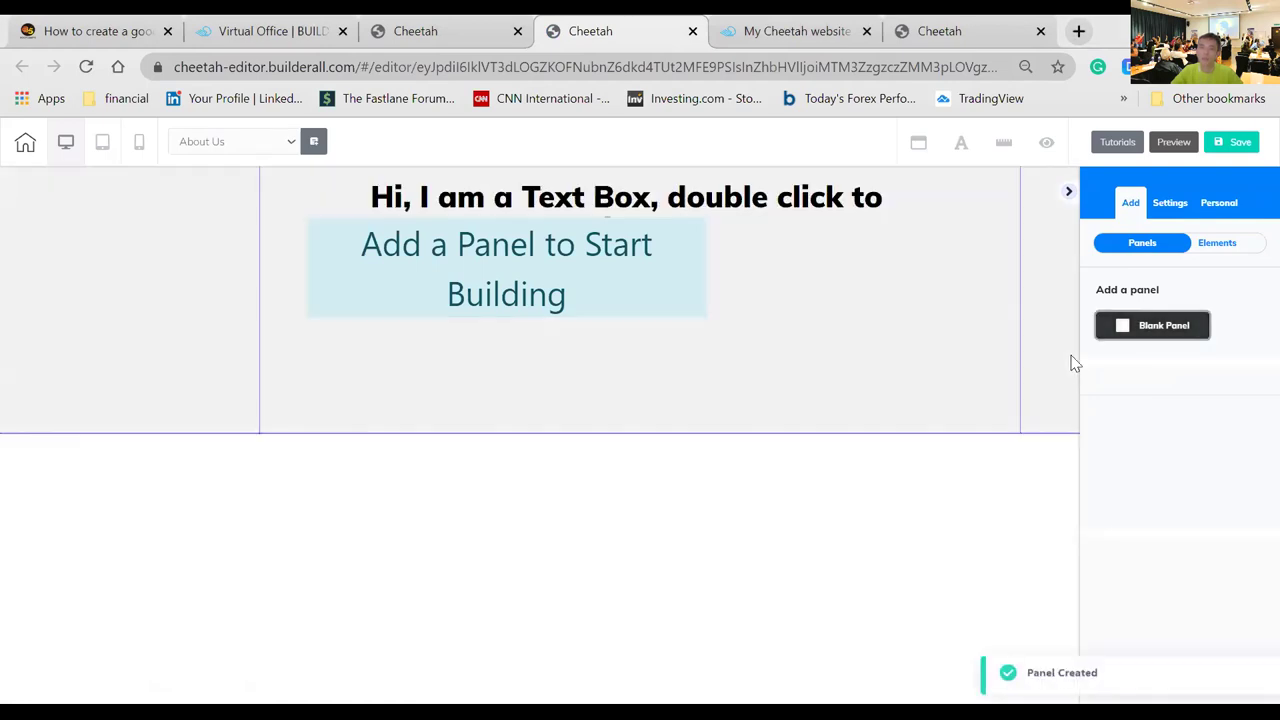
- Look through the available panel template categories, including Blocks, and return to the full panel list
click(1067, 192)
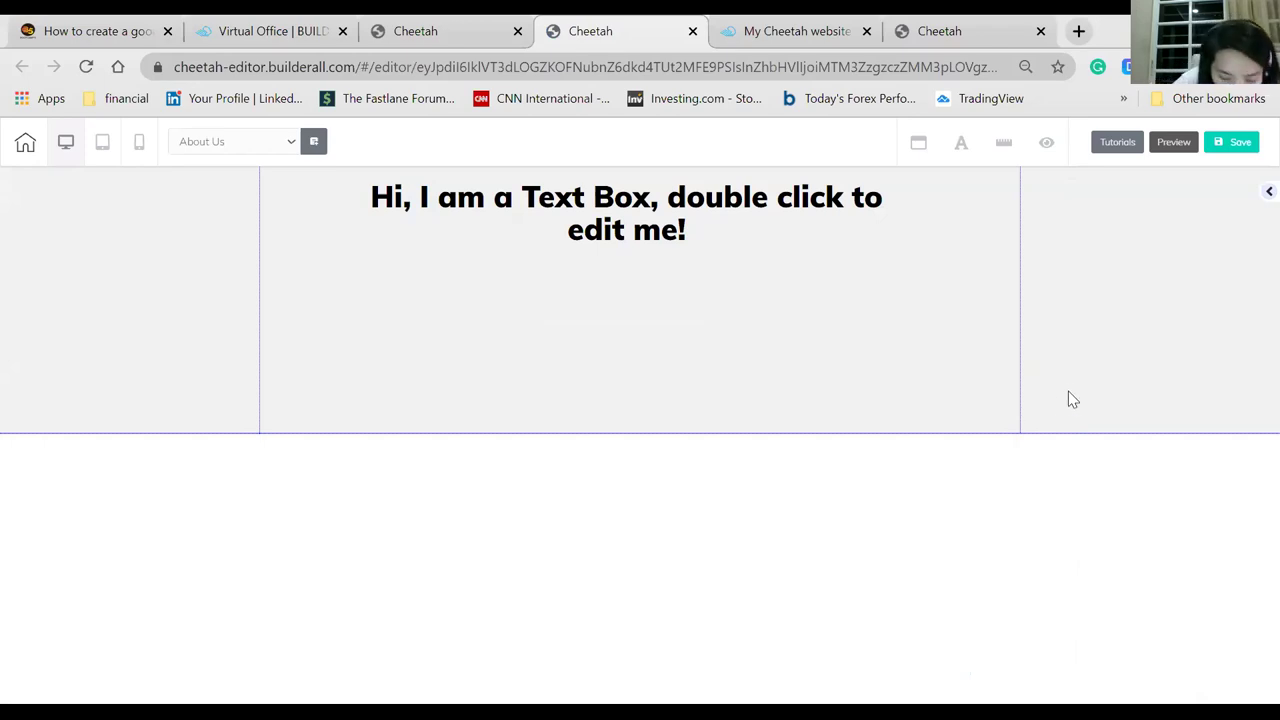
click(1264, 193)
click(1120, 250)
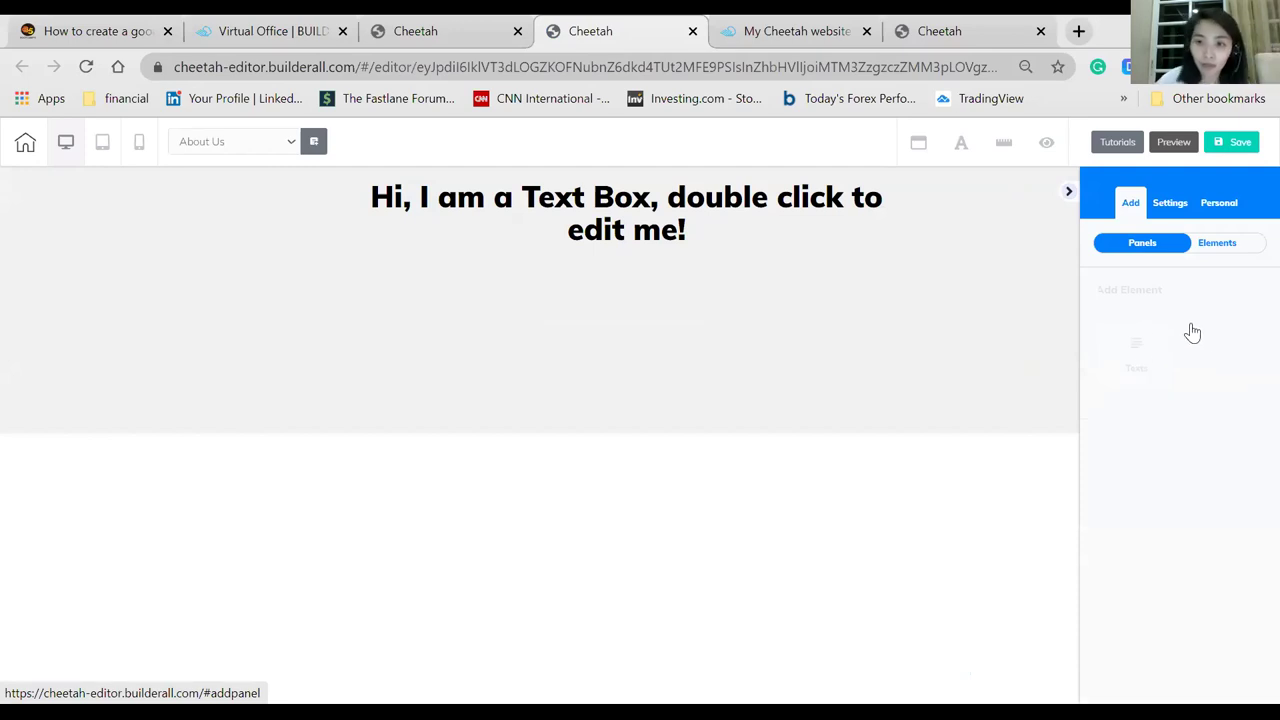
scroll(1205, 408, down, 5)
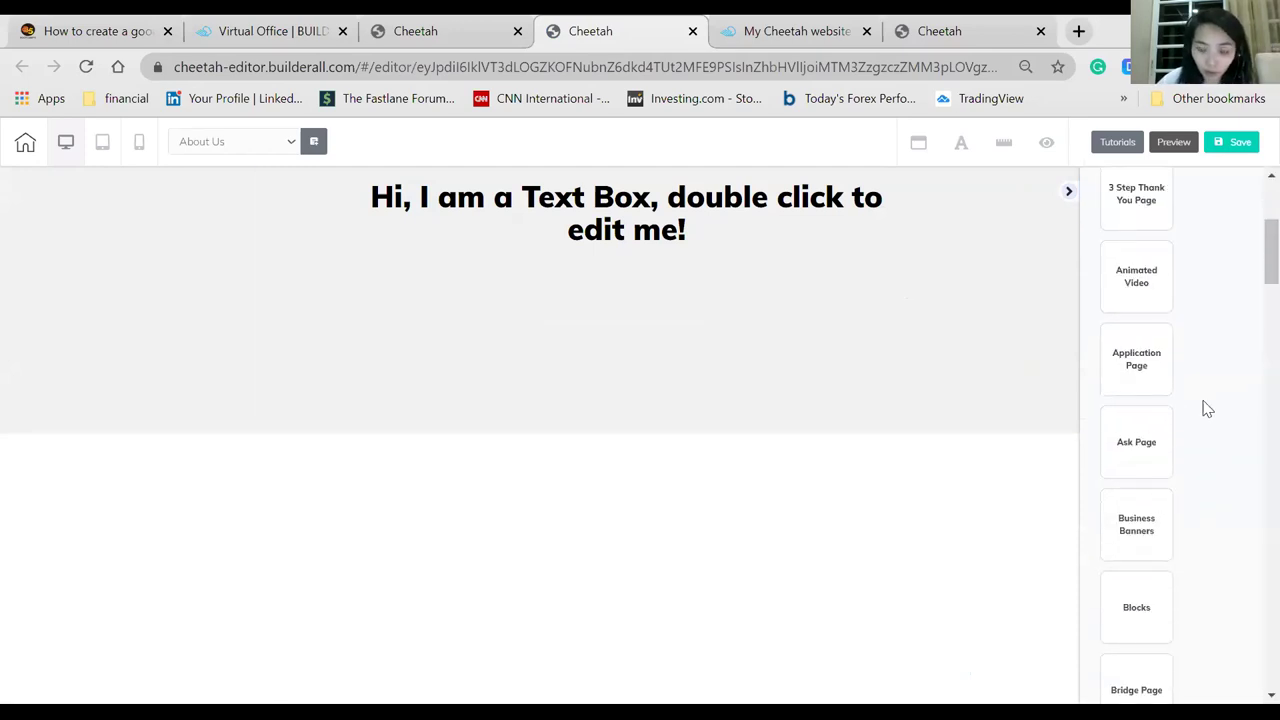
scroll(1205, 408, down, 2)
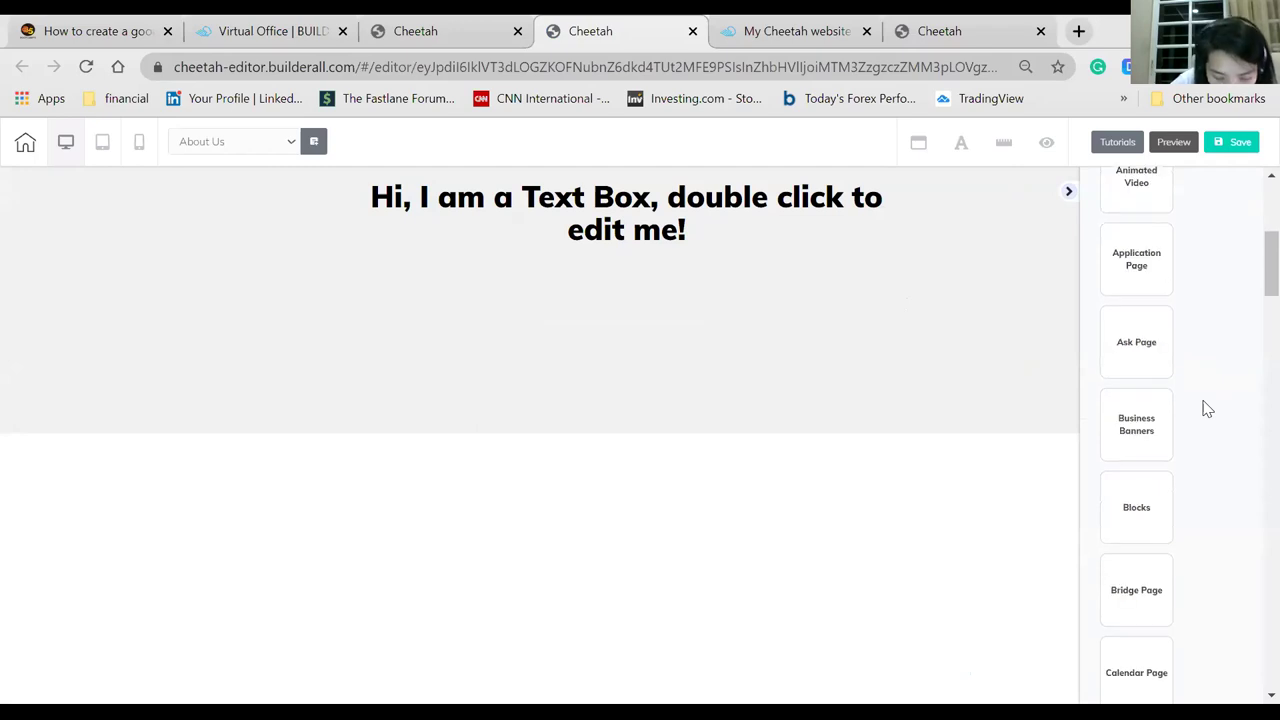
click(1154, 512)
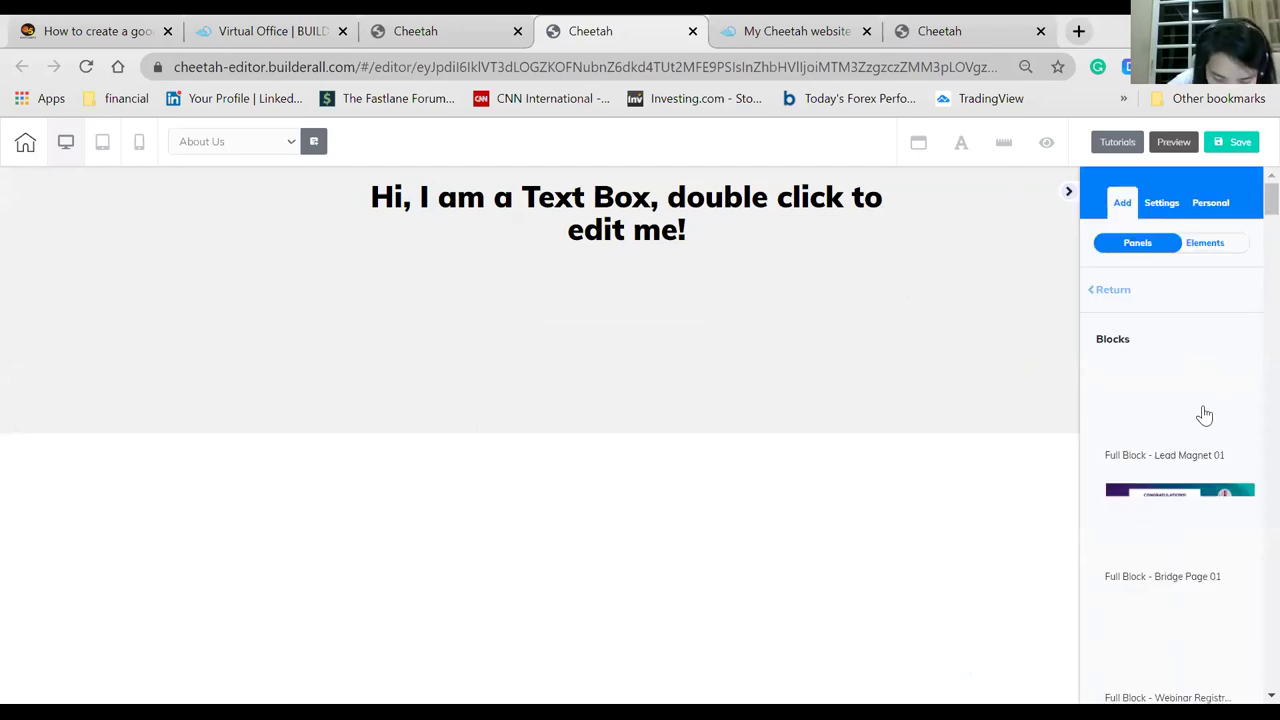
click(1112, 288)
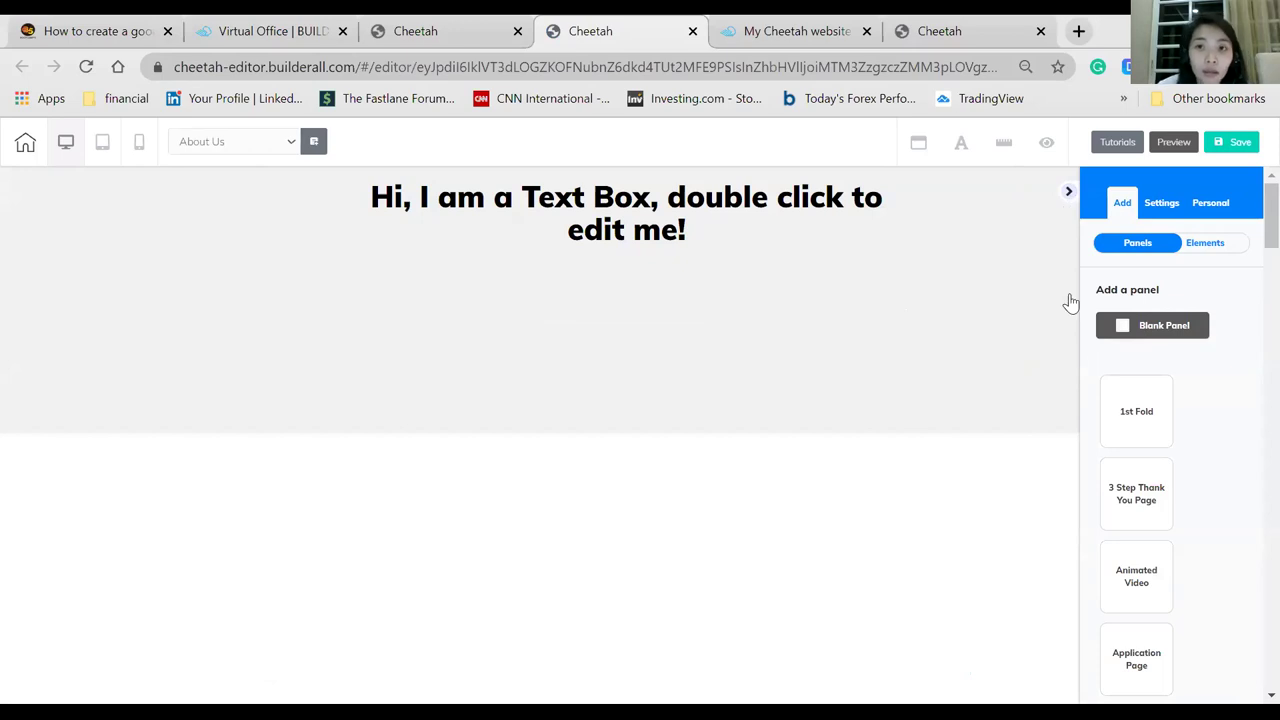
click(1068, 192)
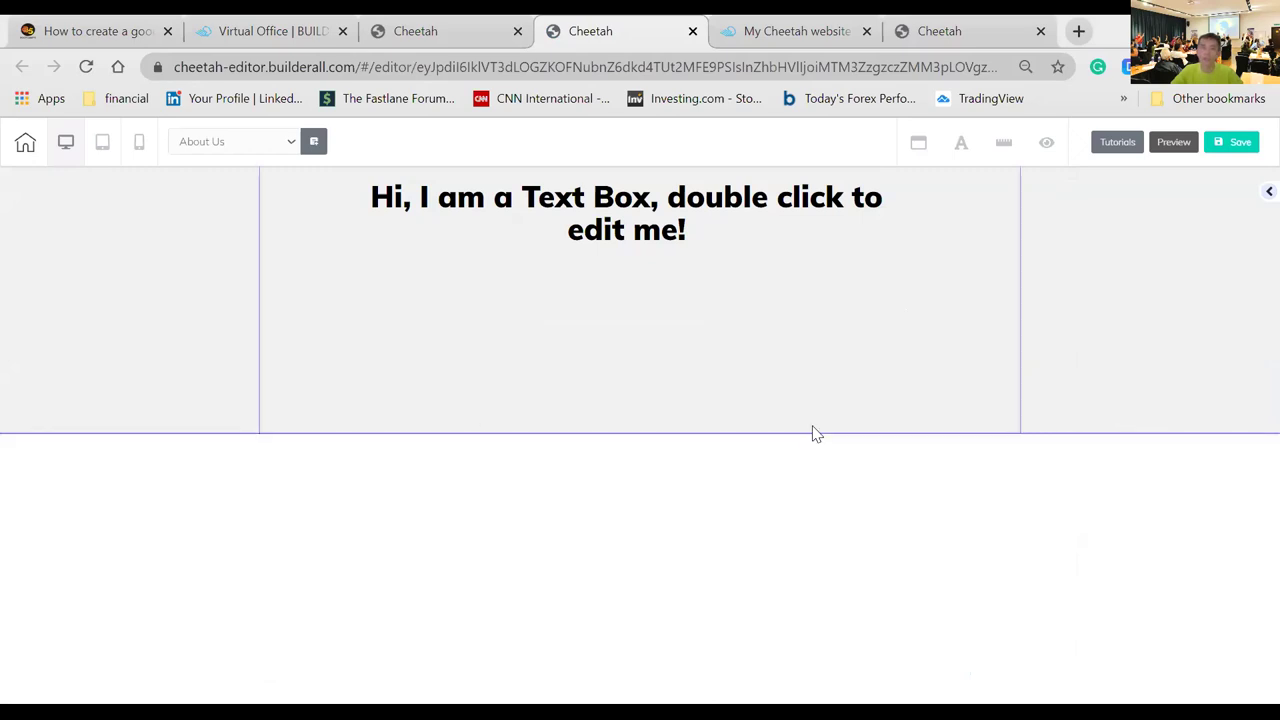
- Open the blank panel's background settings and view the user image library without choosing an image
click(1131, 277)
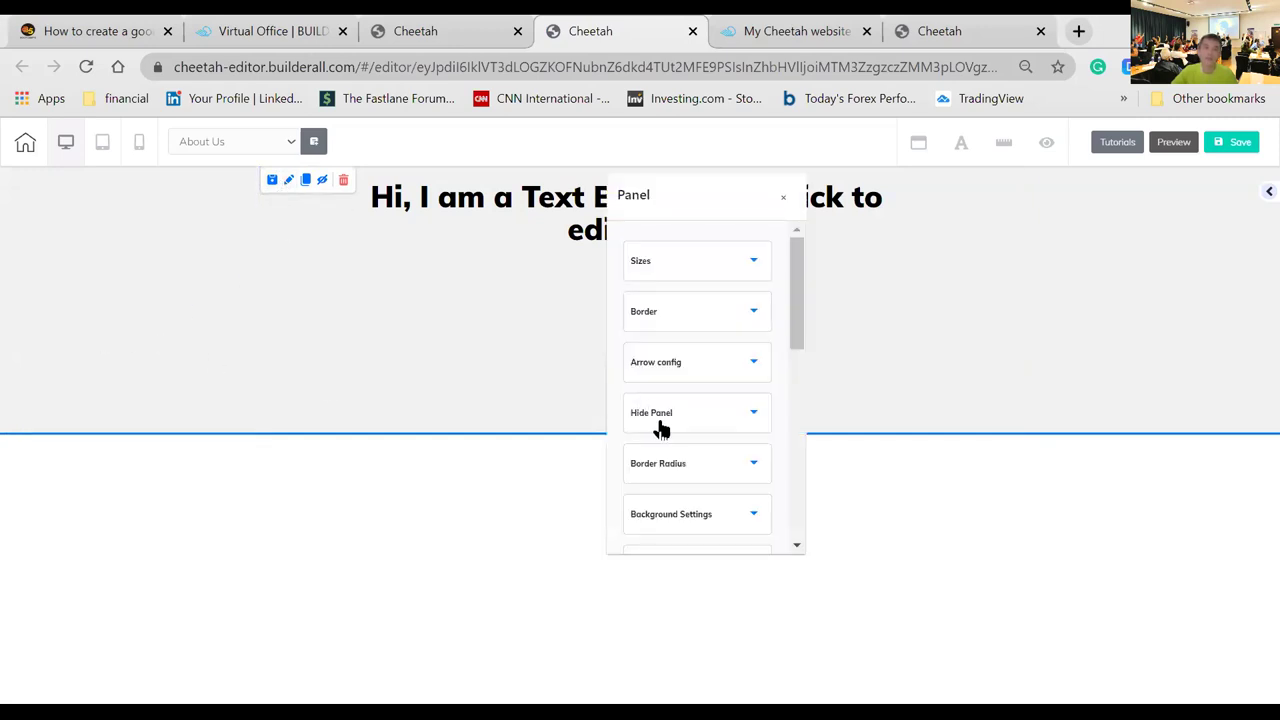
scroll(707, 445, down, 1)
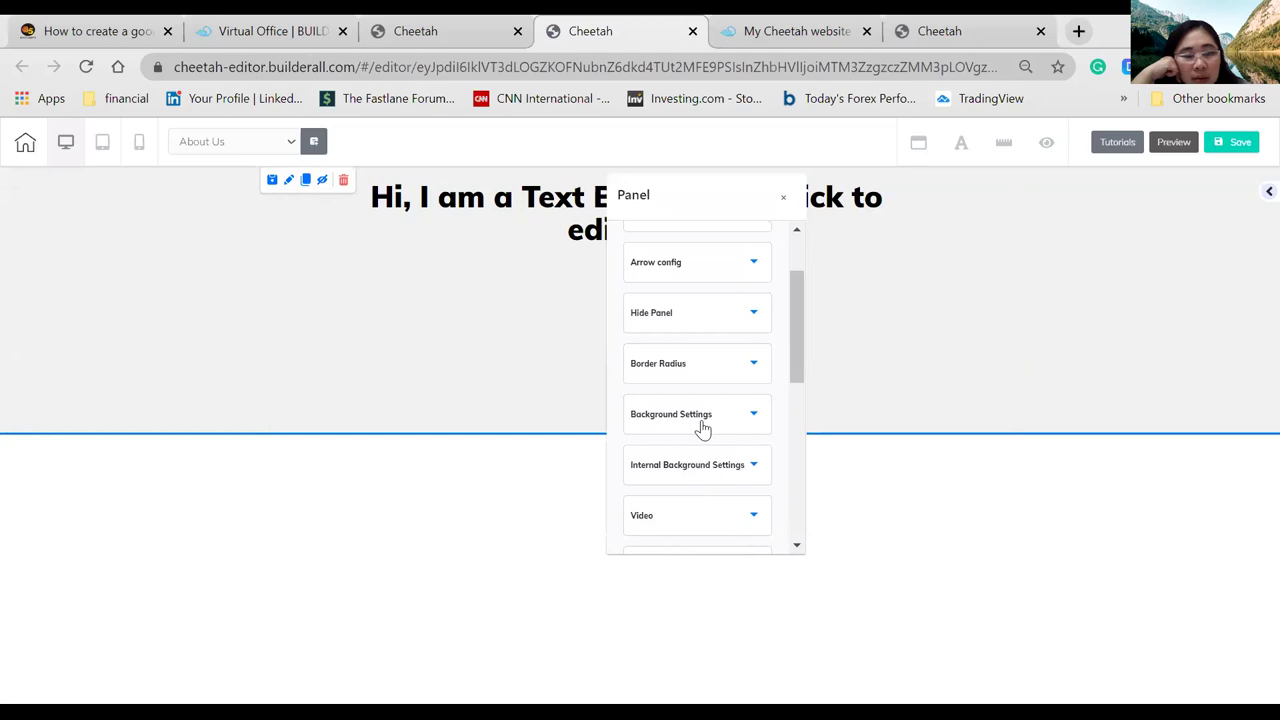
click(700, 428)
scroll(721, 440, down, 2)
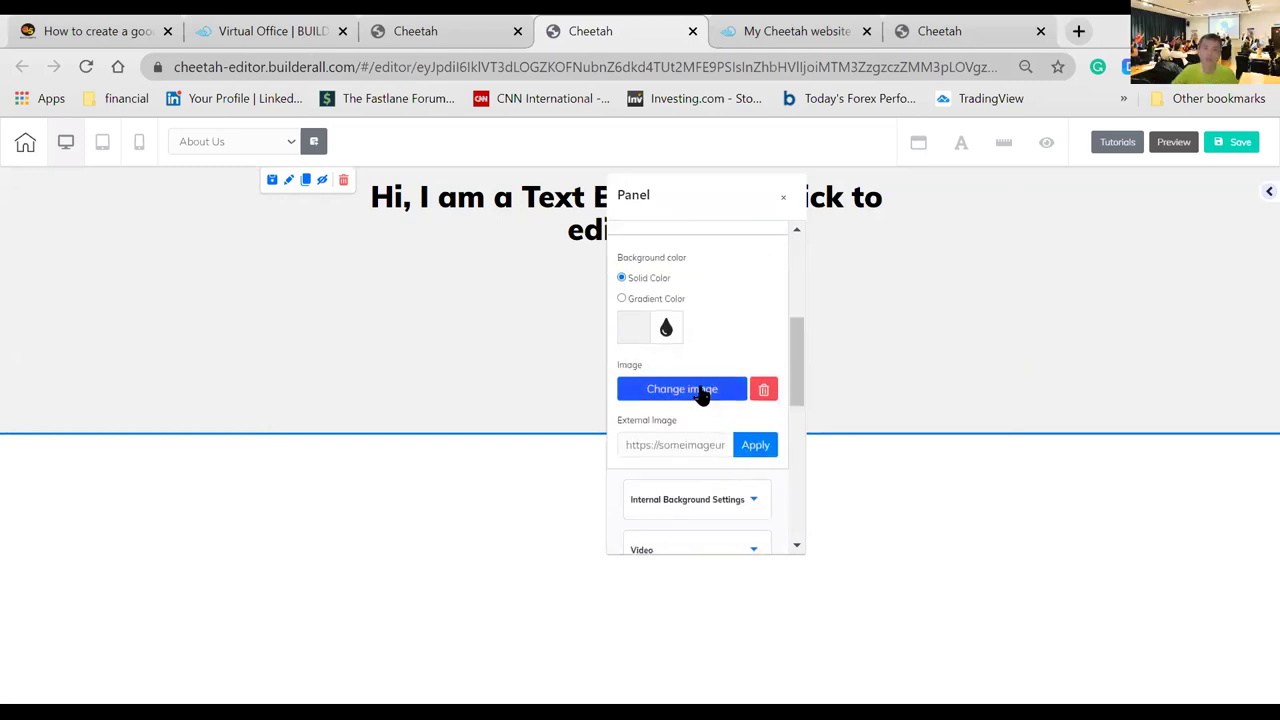
click(700, 392)
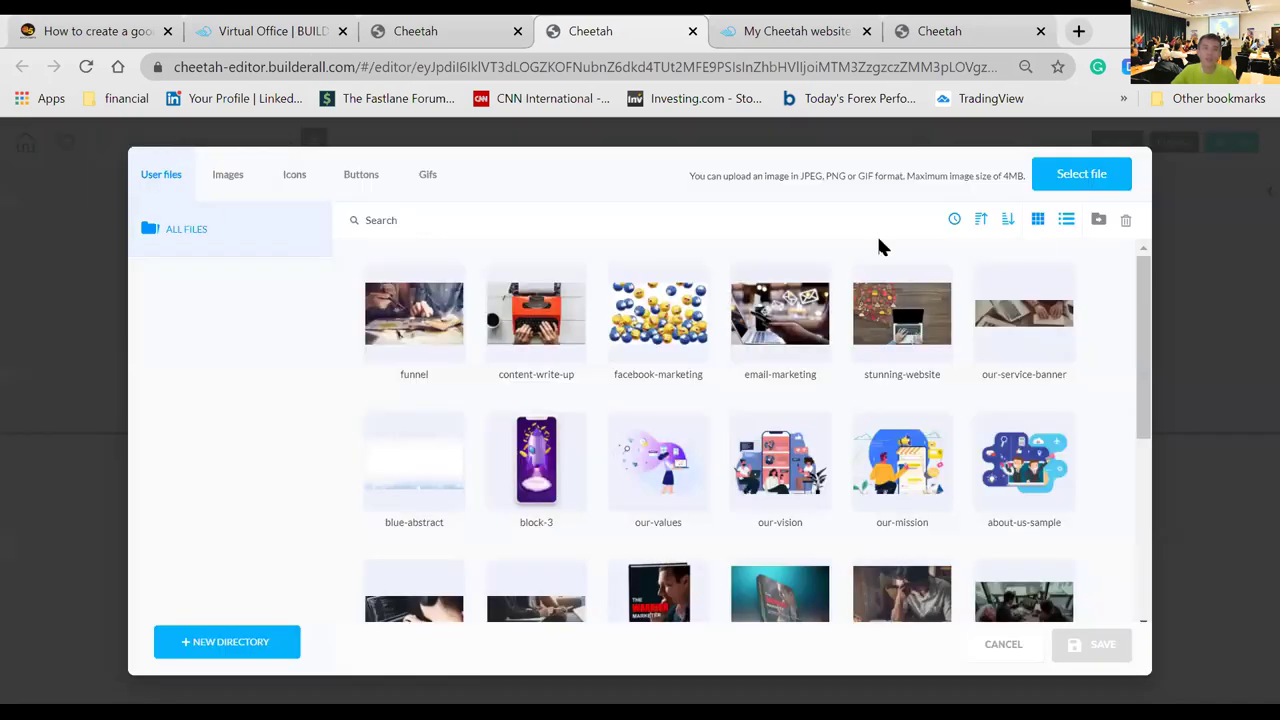
click(1000, 645)
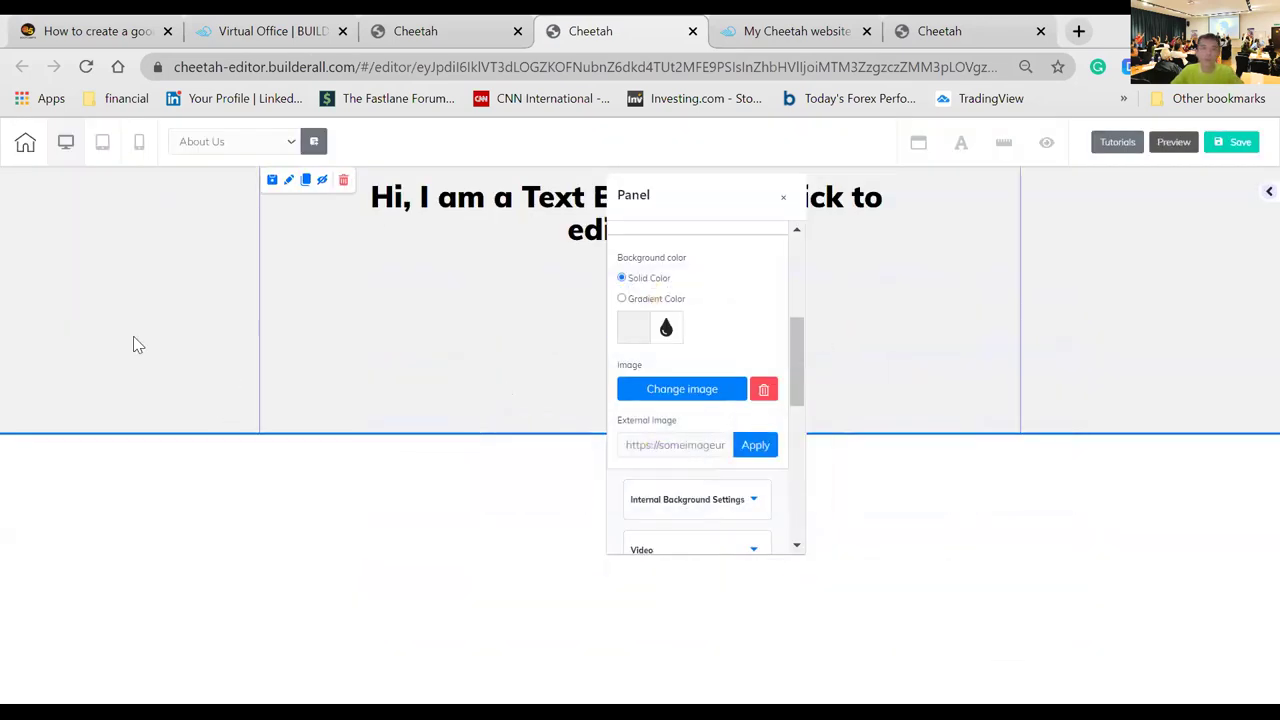
click(229, 346)
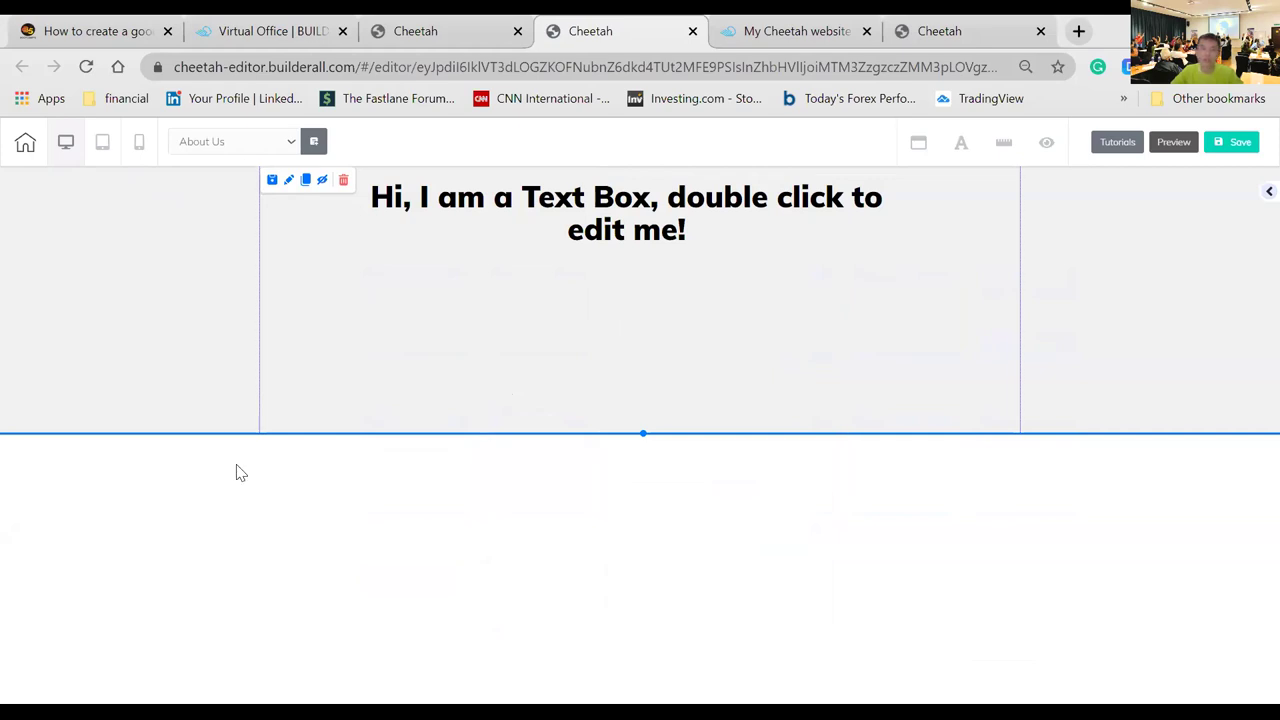
- Set the panel's background image to the first-block picture of a laptop with code from the user files
click(289, 183)
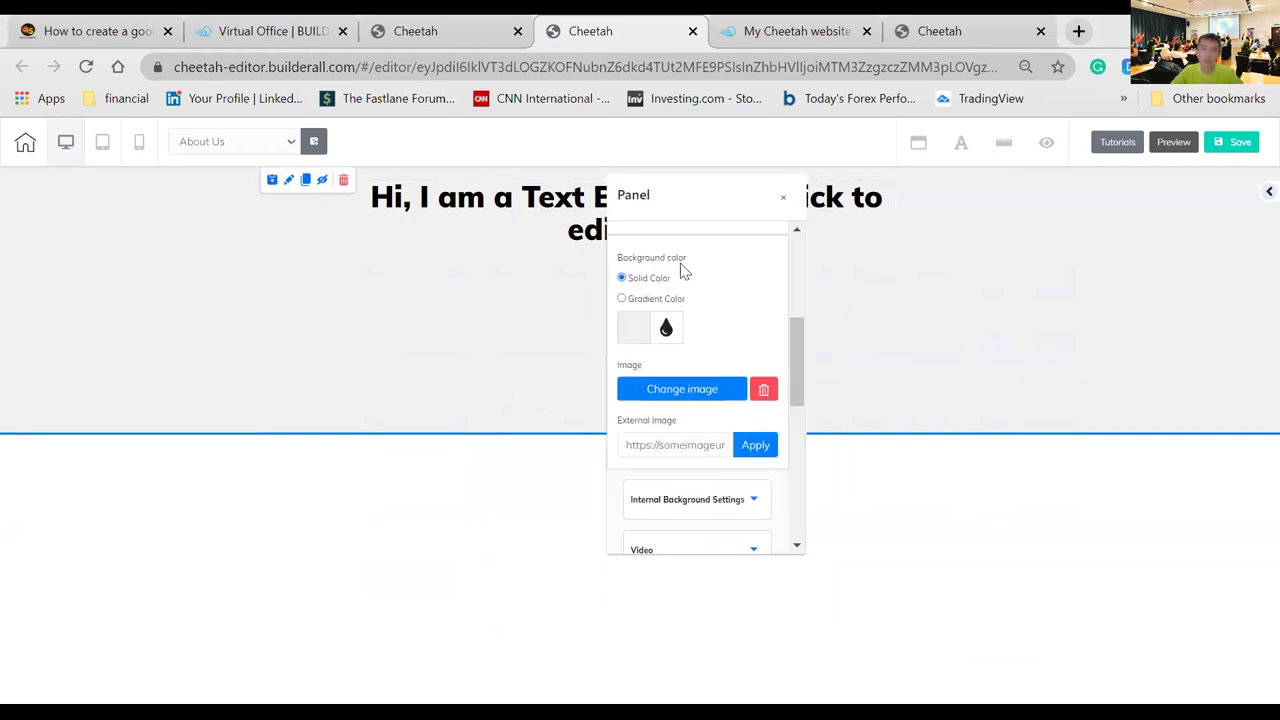
scroll(715, 330, up, 1)
click(712, 318)
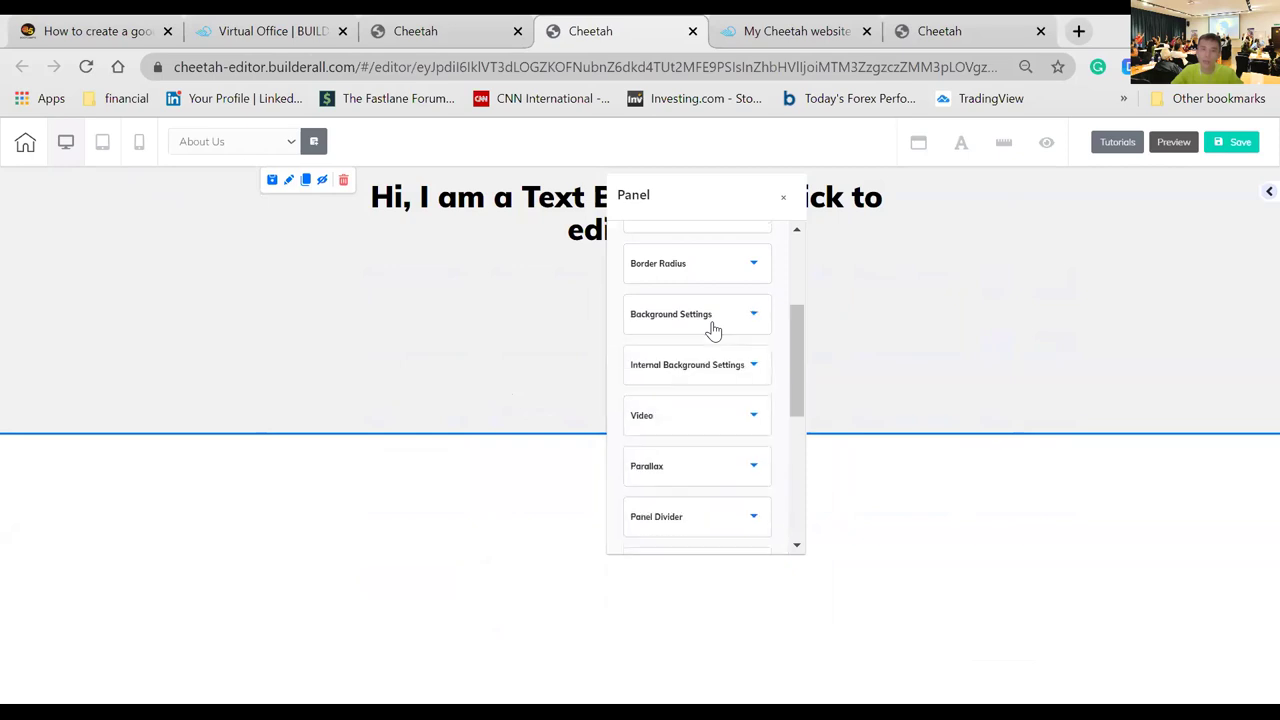
click(720, 377)
click(720, 377)
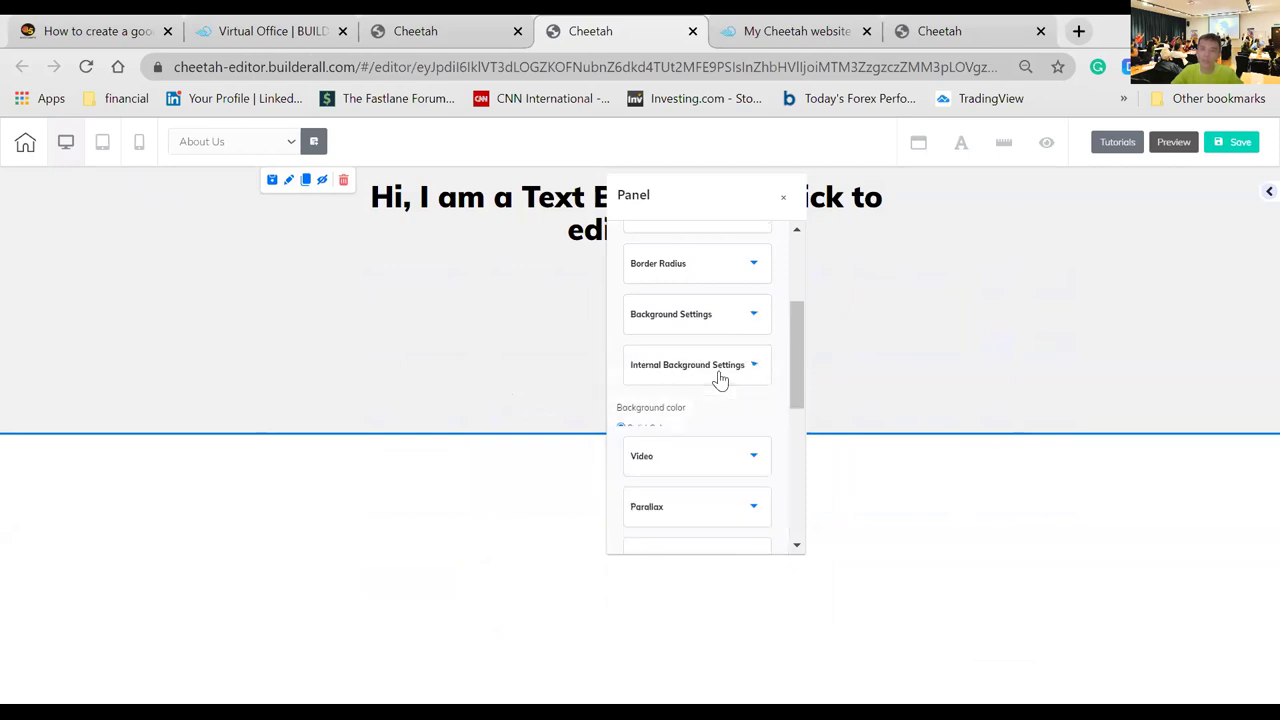
click(707, 333)
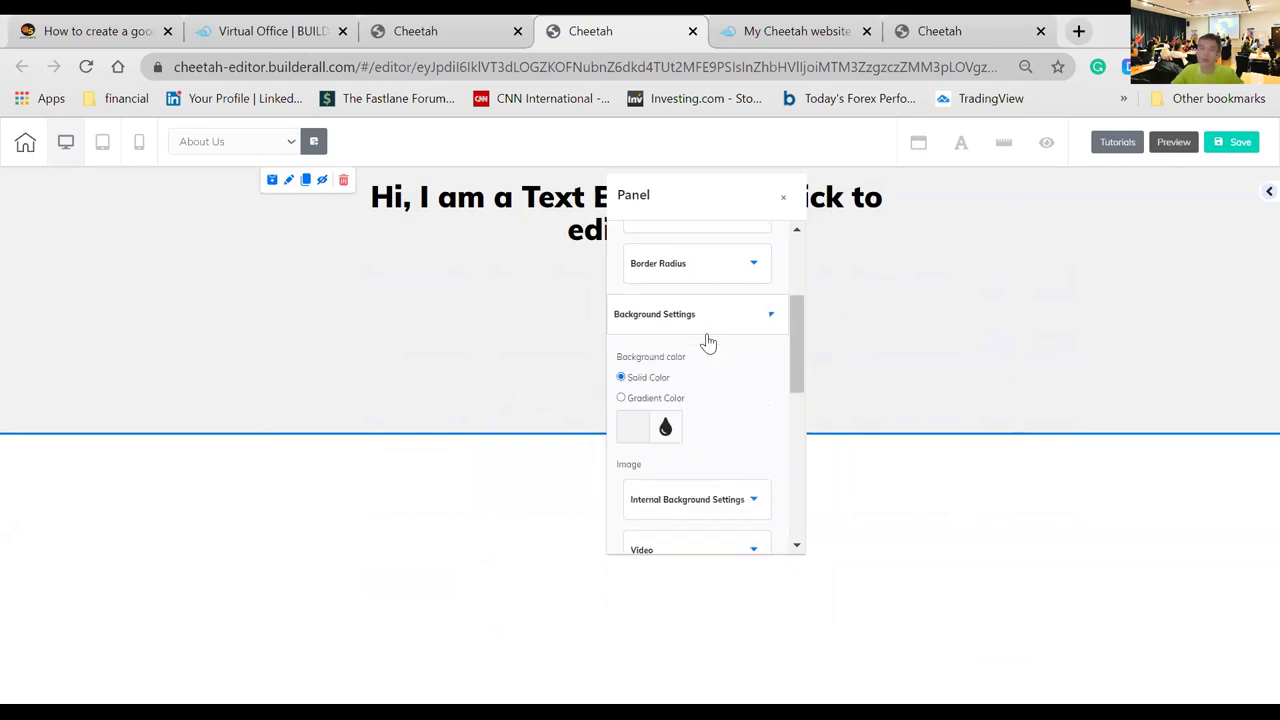
scroll(708, 377, down, 1)
click(706, 390)
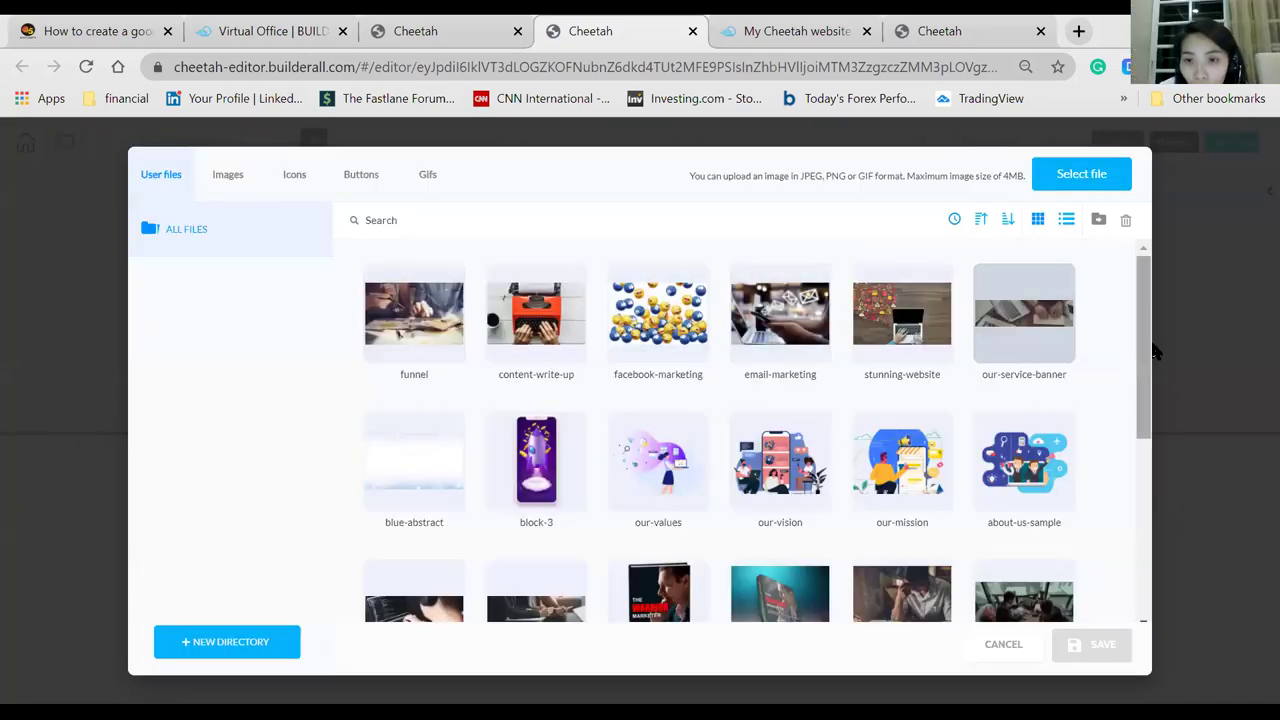
mouse_move(1082, 378)
scroll(1082, 378, down, 1)
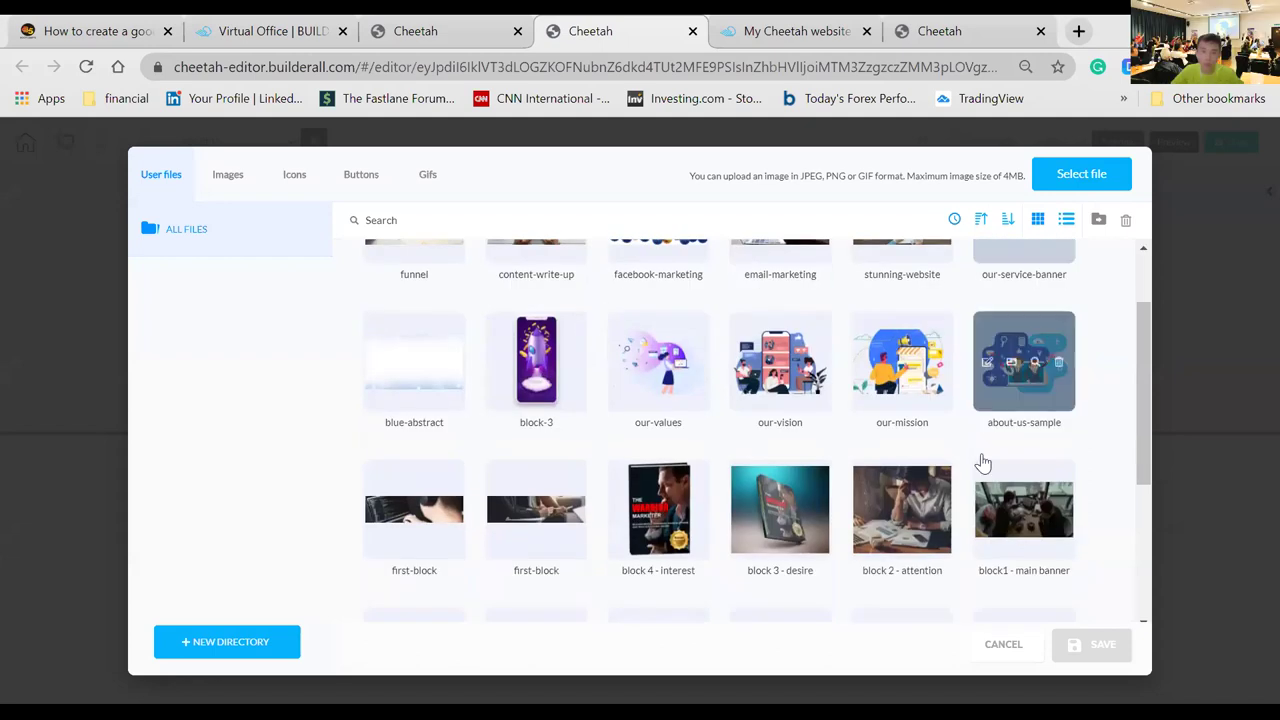
click(432, 535)
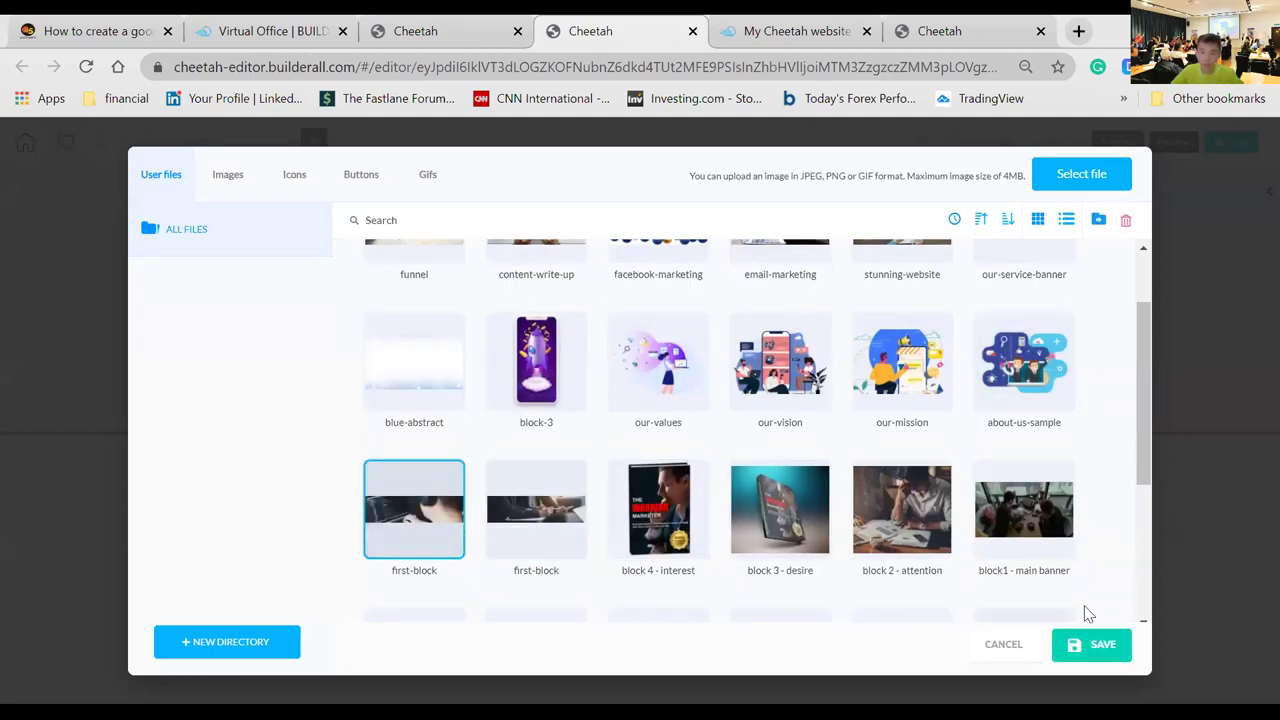
click(1090, 645)
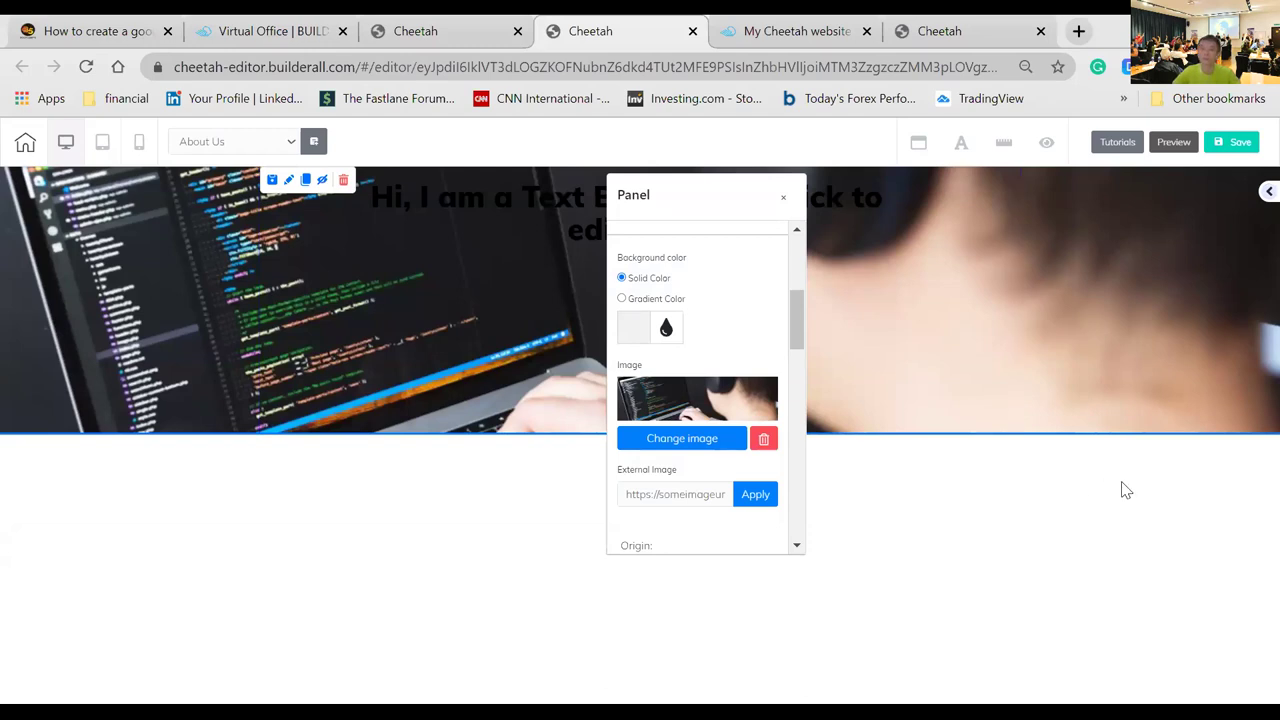
click(784, 199)
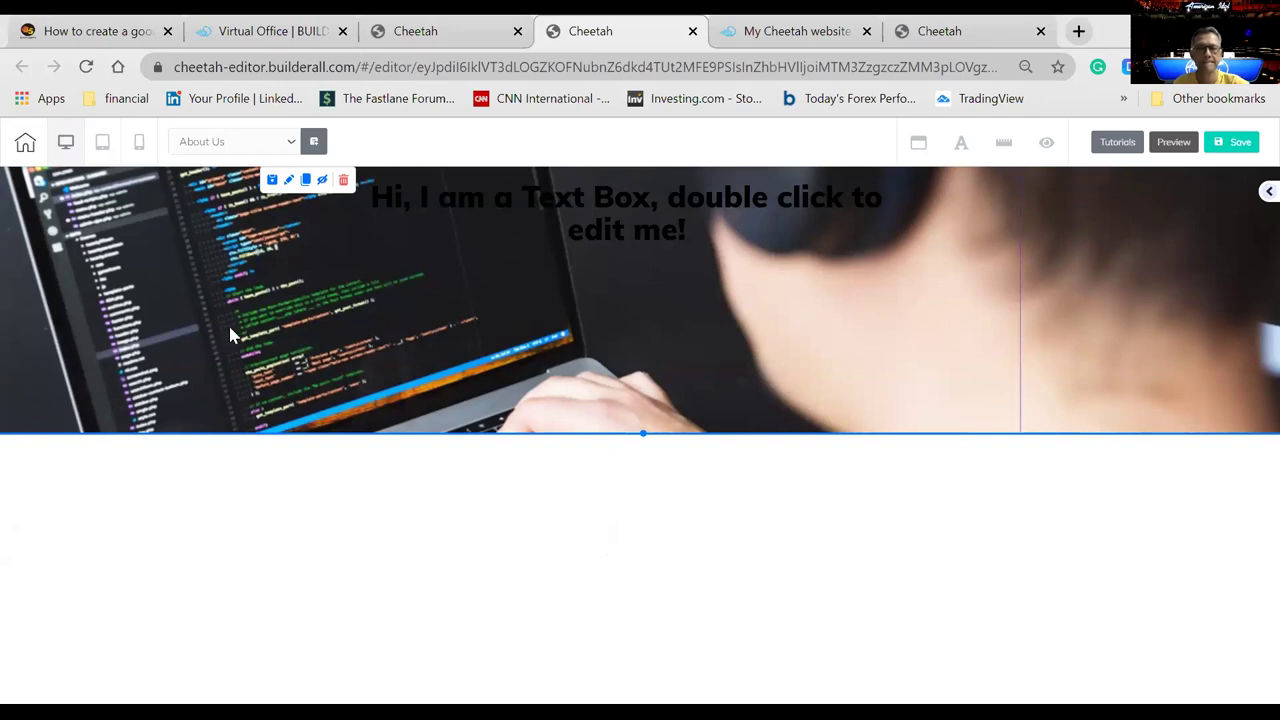
- Delete the default text box from the panel with the background image and close the panel settings
click(517, 219)
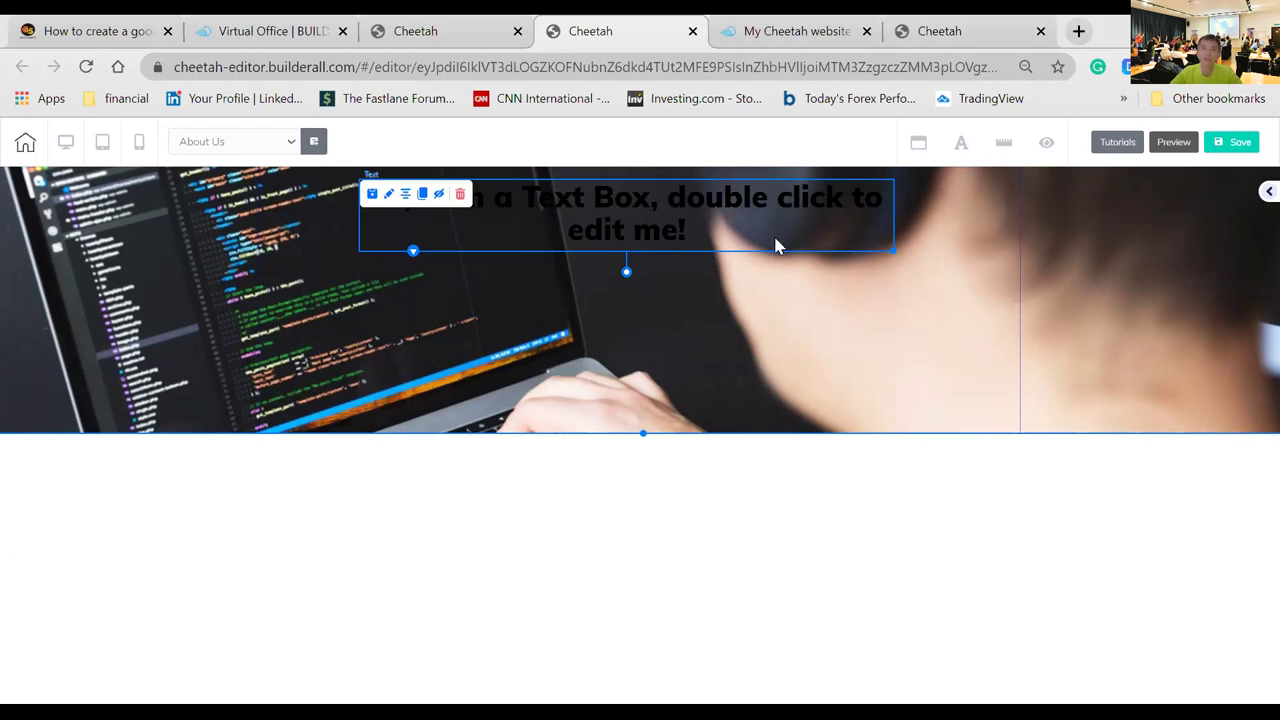
click(460, 196)
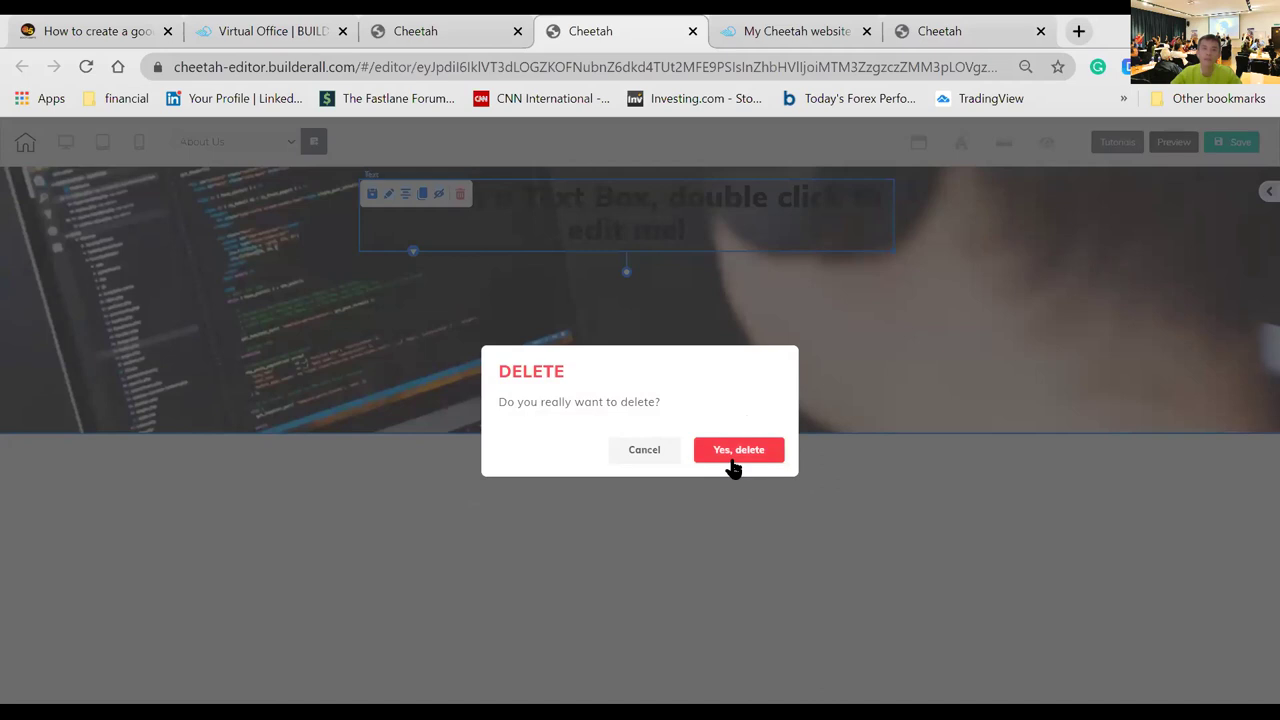
click(731, 462)
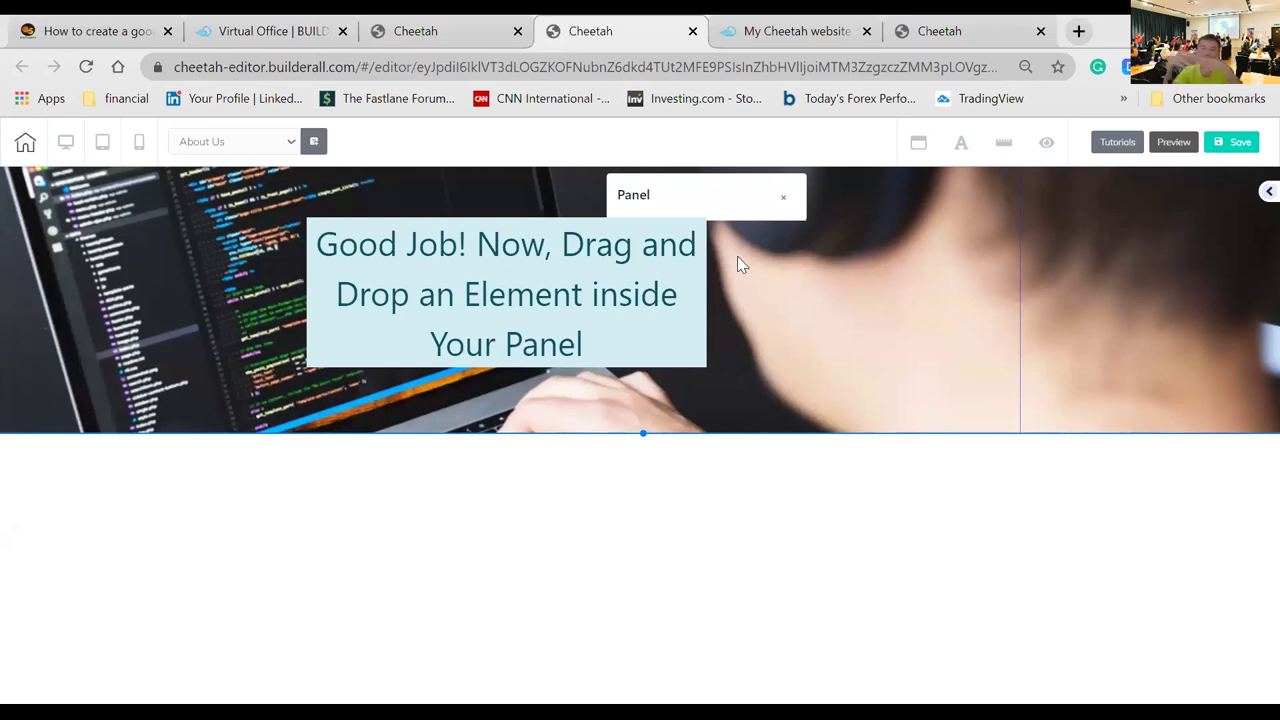
click(783, 197)
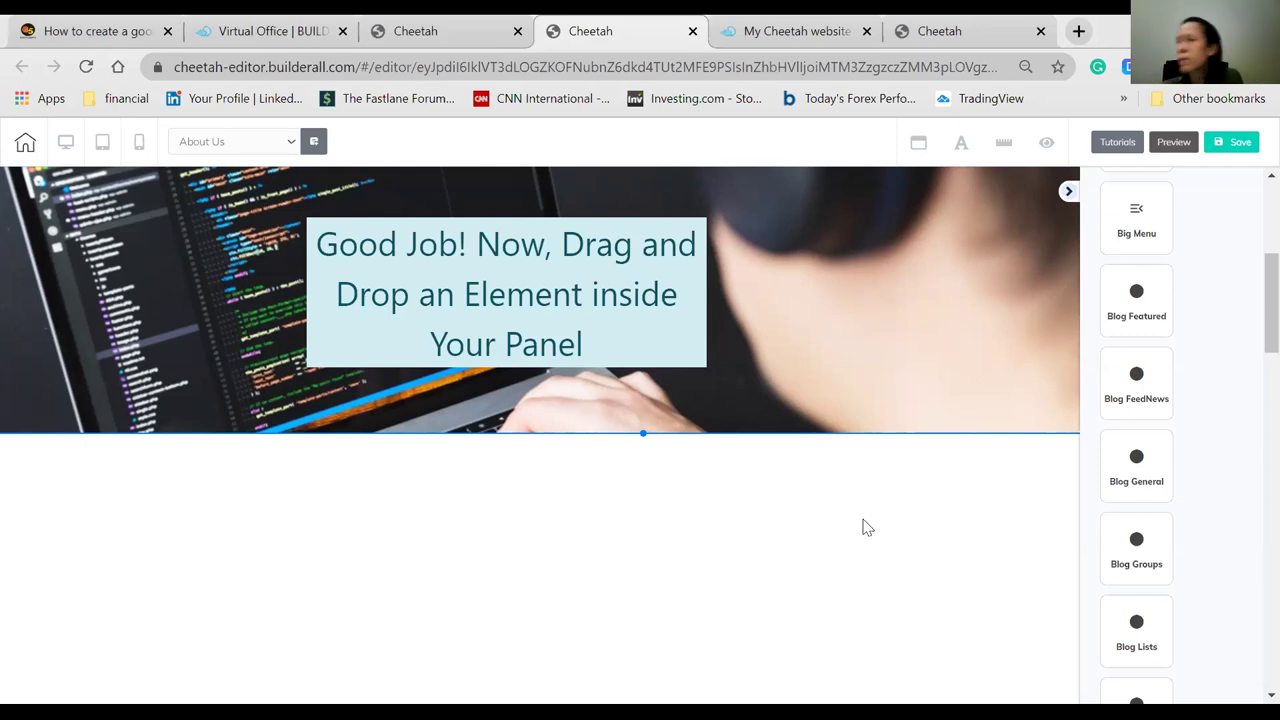
- Delete the panel with the laptop background image from the About Us page
click(913, 309)
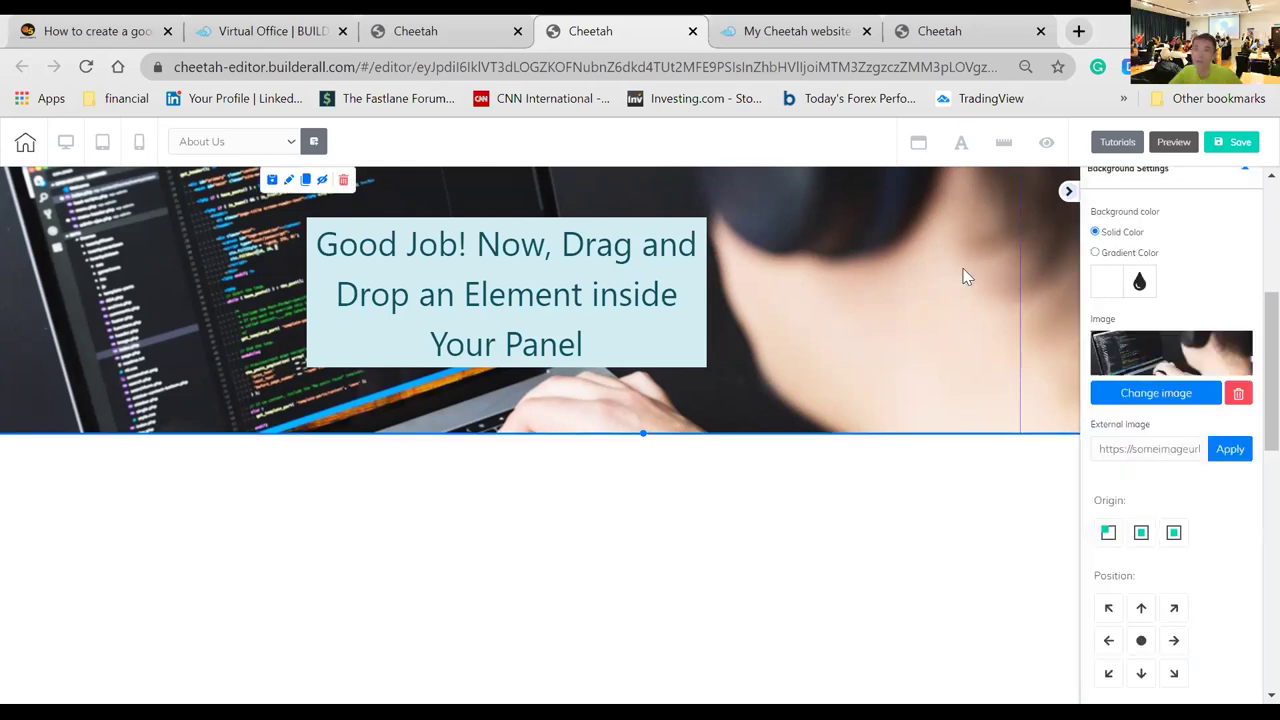
click(1066, 191)
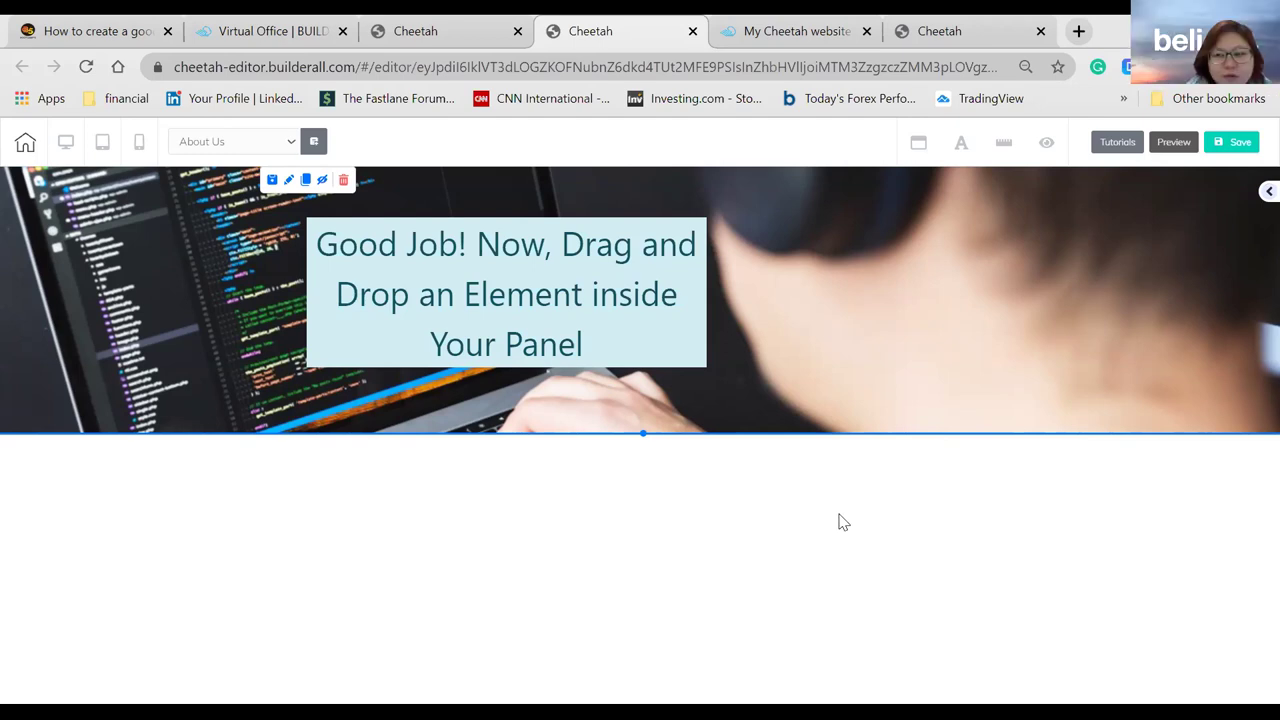
click(1001, 574)
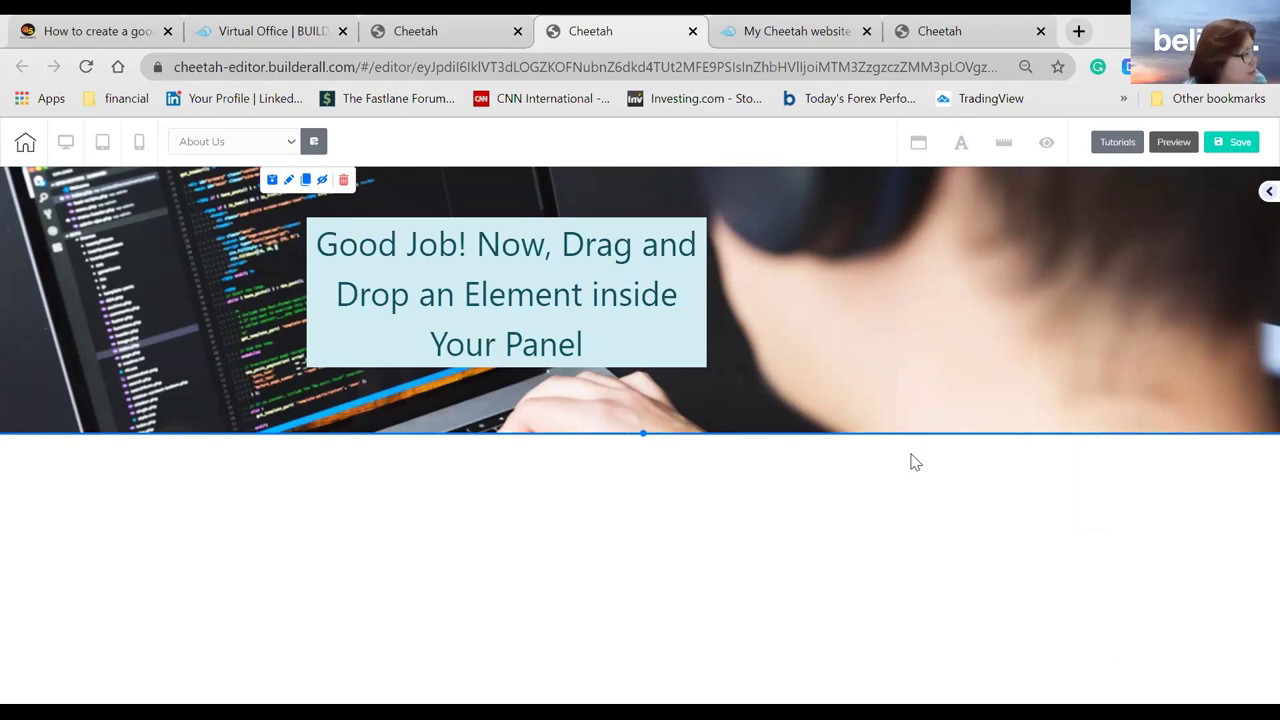
click(344, 181)
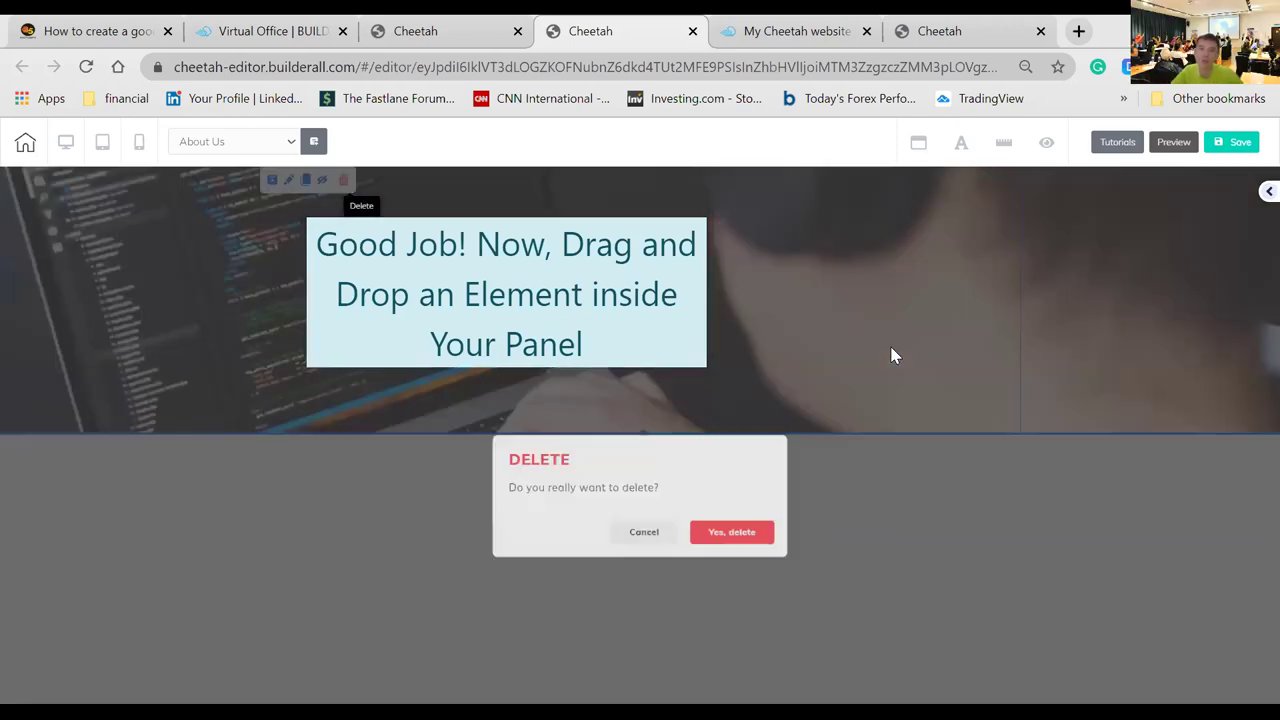
click(725, 458)
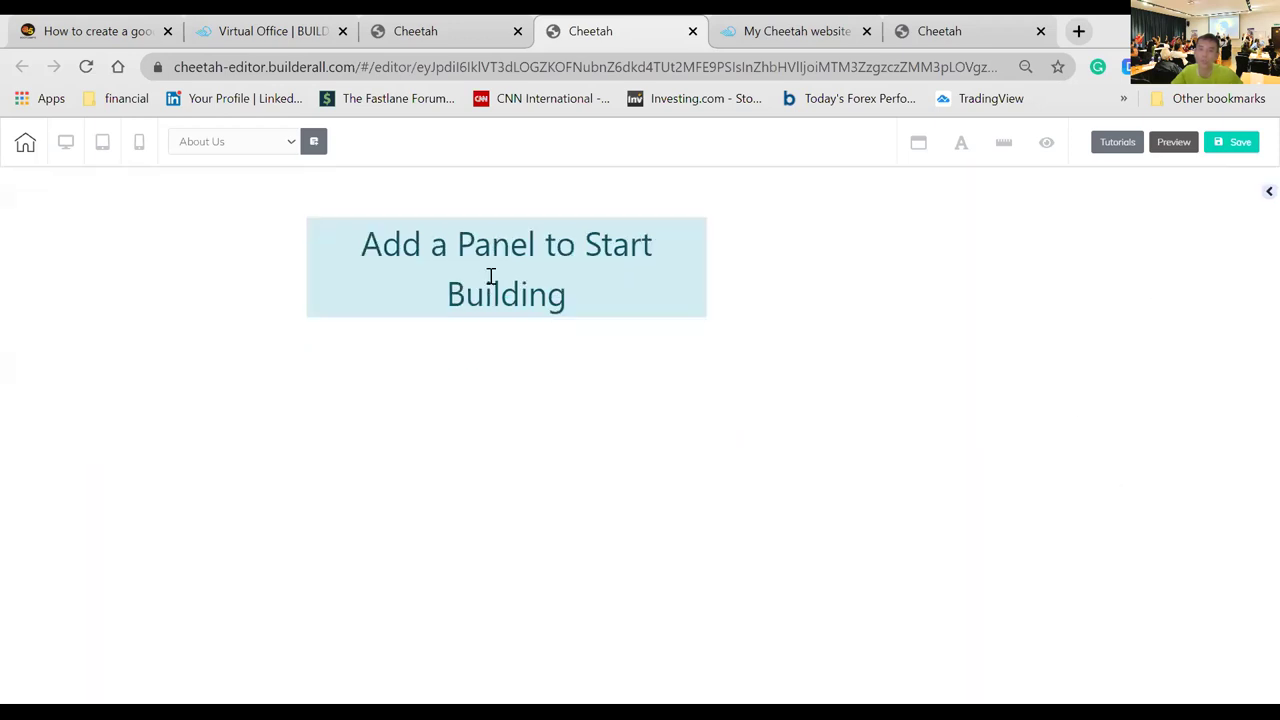
- Add a new blank panel to the empty About Us page
click(1268, 191)
scroll(1182, 340, up, 6)
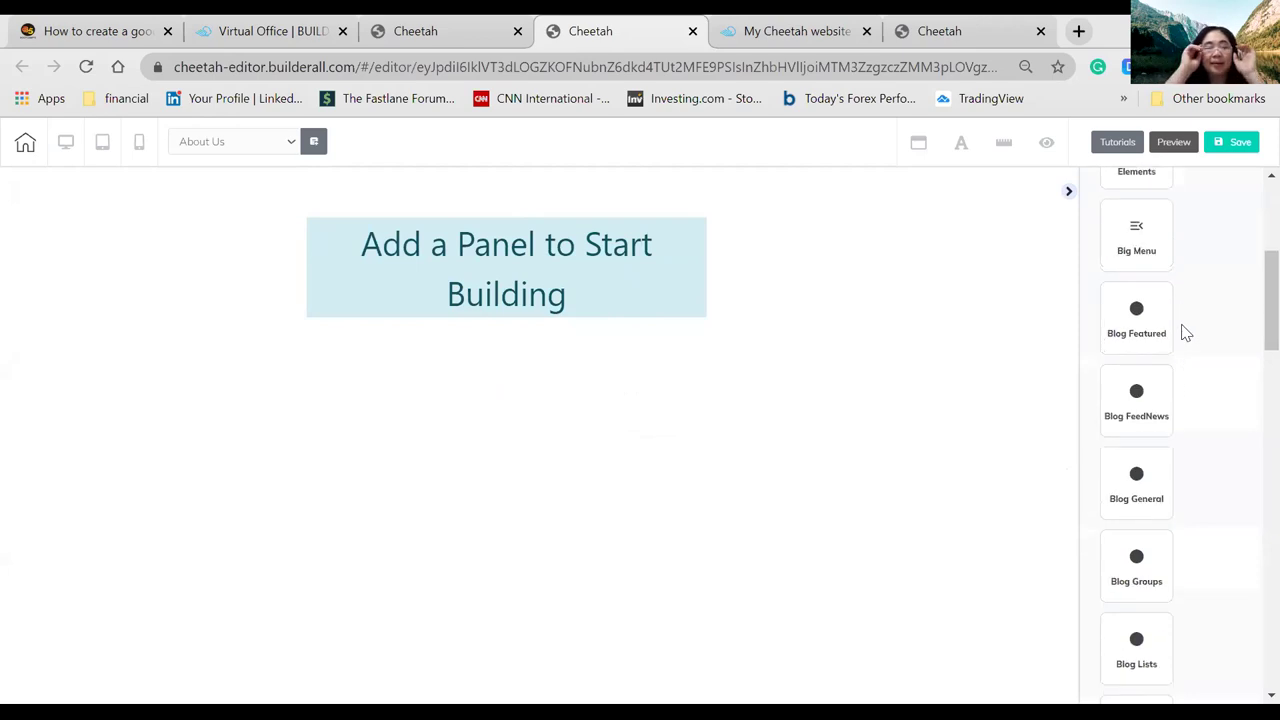
click(1138, 242)
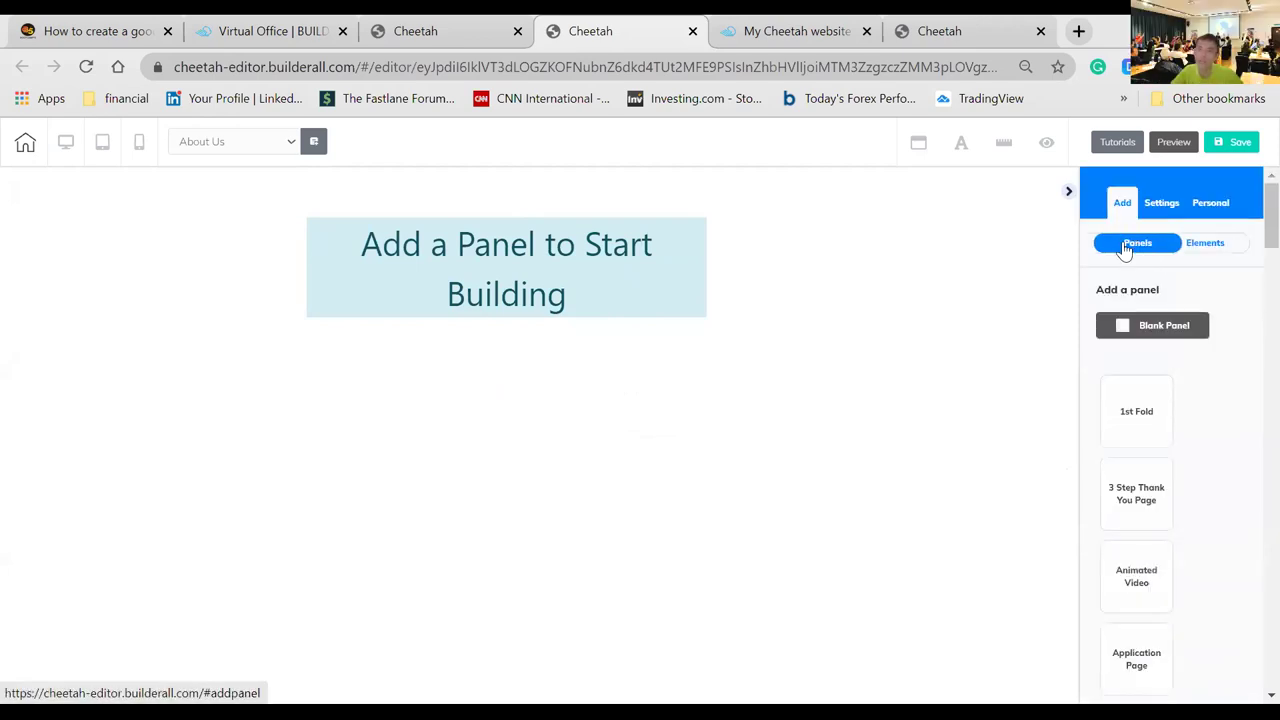
click(1149, 327)
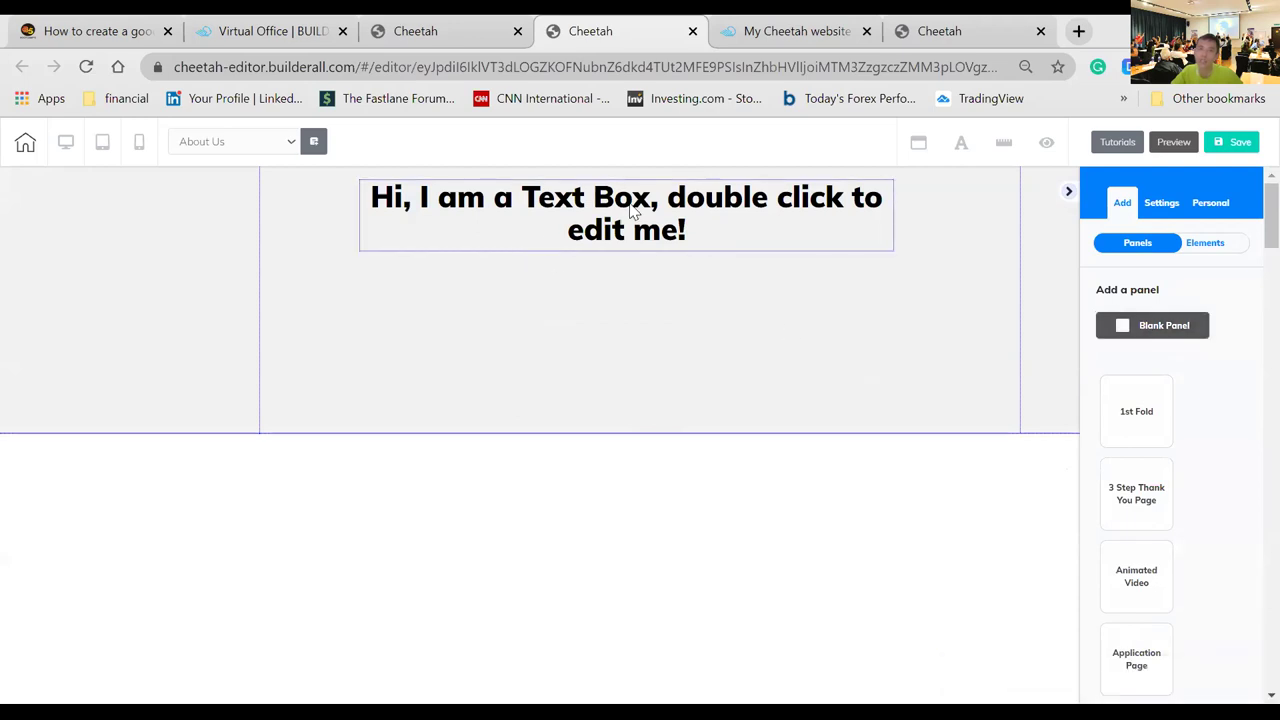
- Delete the default text box from the new blank panel on the About Us page
click(632, 211)
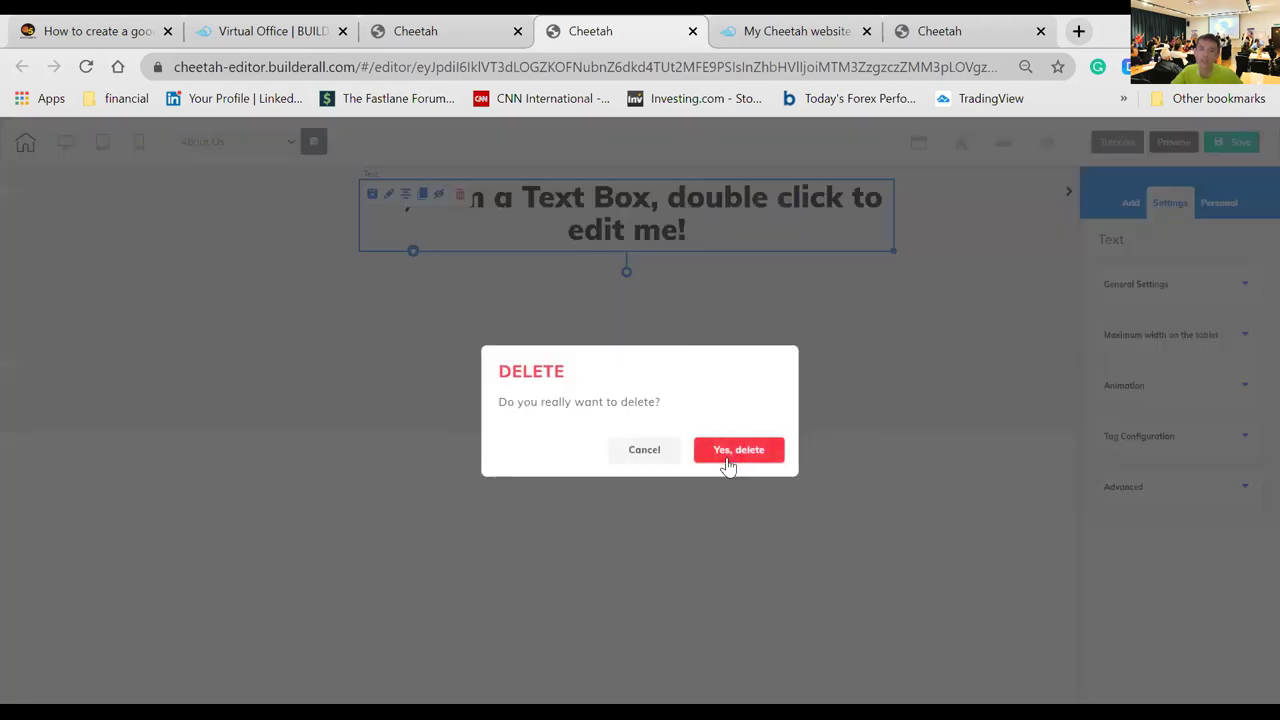
click(728, 455)
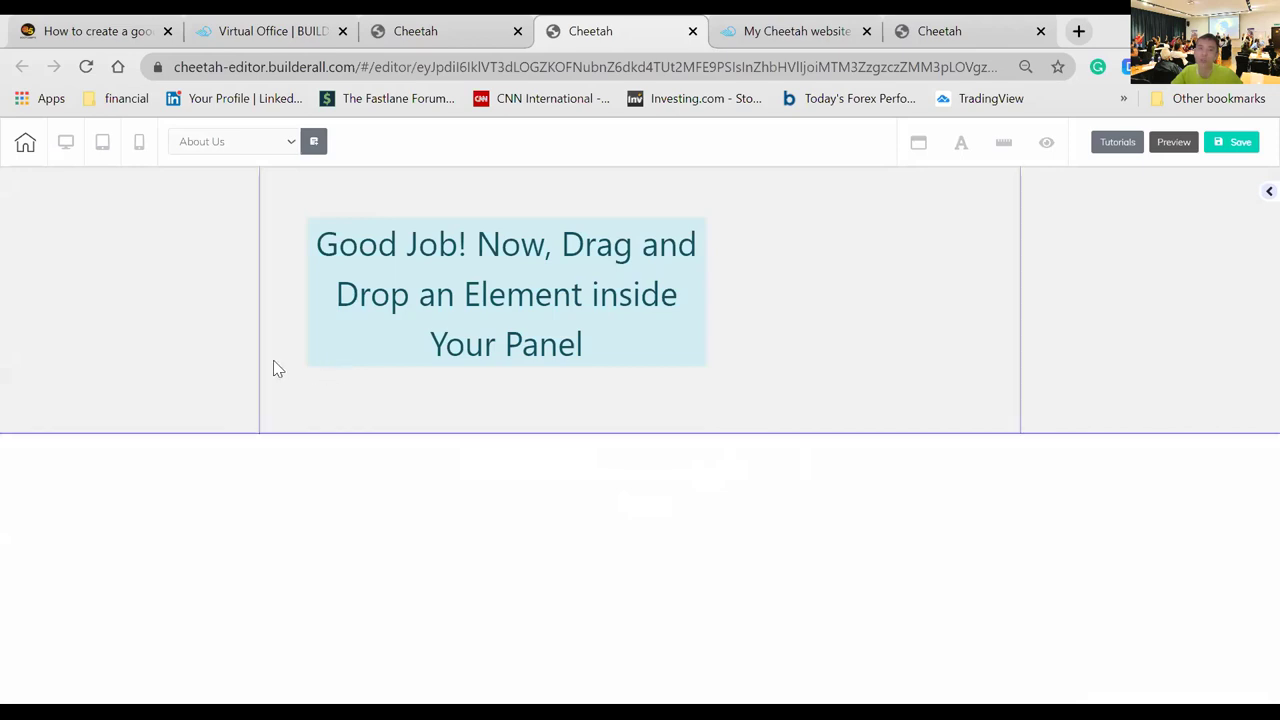
- Set the panel's background image to the funnel picture from the user files, keeping the panel itself
click(186, 318)
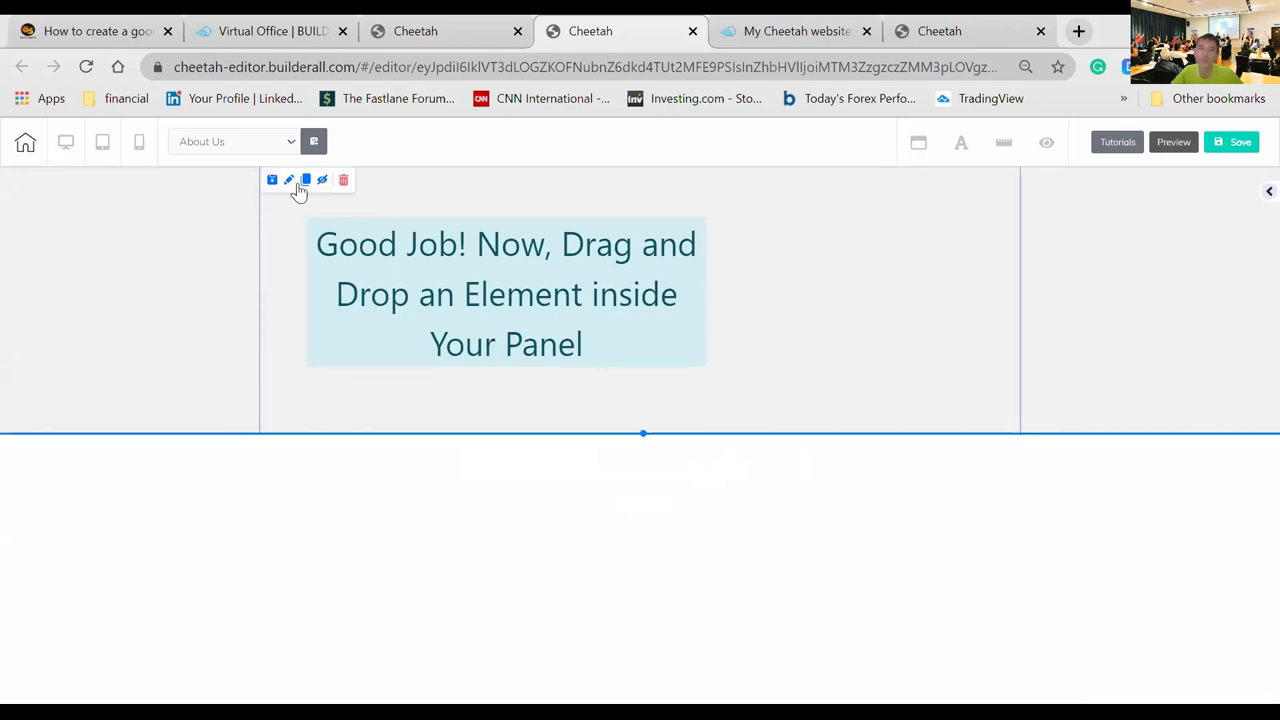
double_click(727, 347)
drag(717, 200, 862, 196)
scroll(843, 378, down, 2)
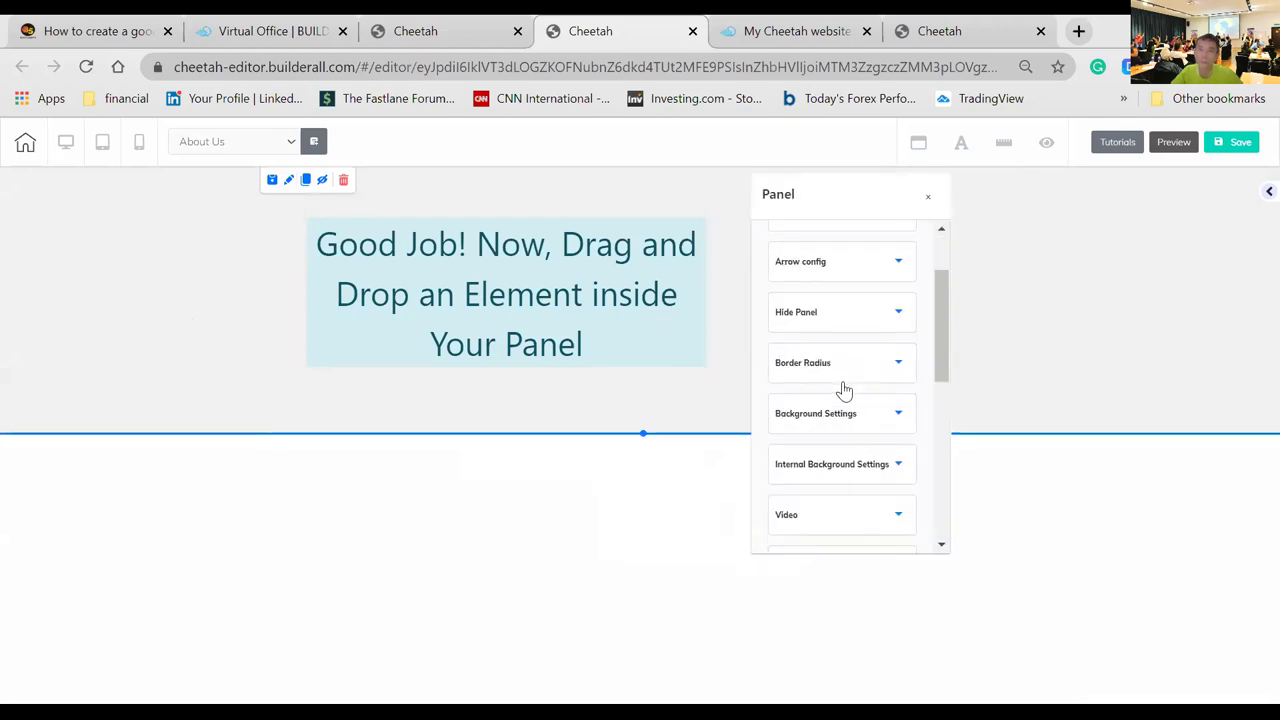
click(830, 316)
scroll(894, 377, down, 1)
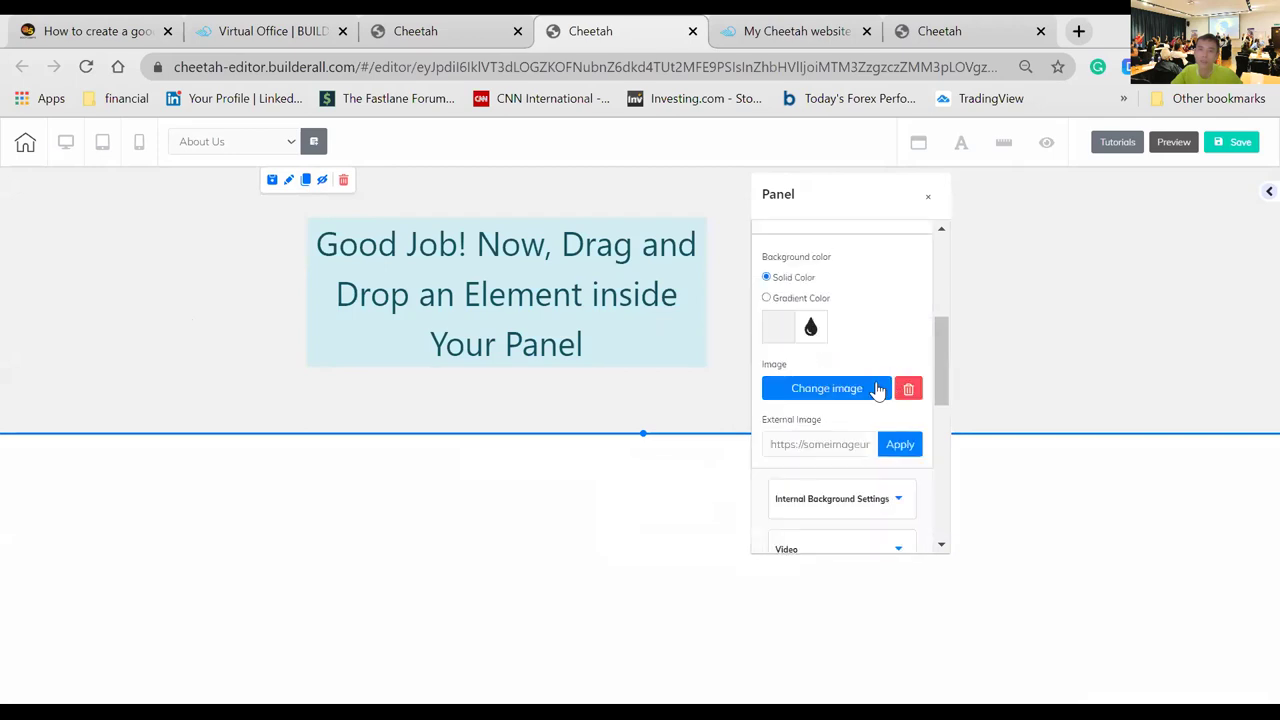
click(857, 395)
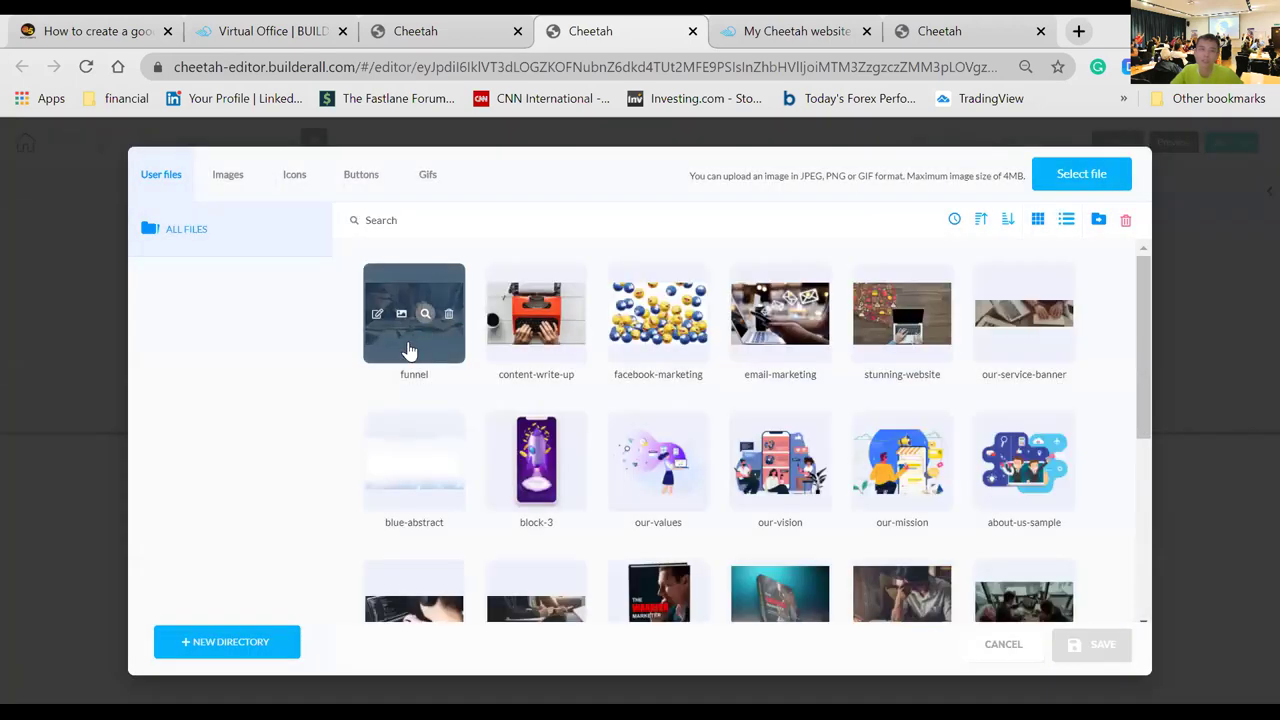
click(408, 351)
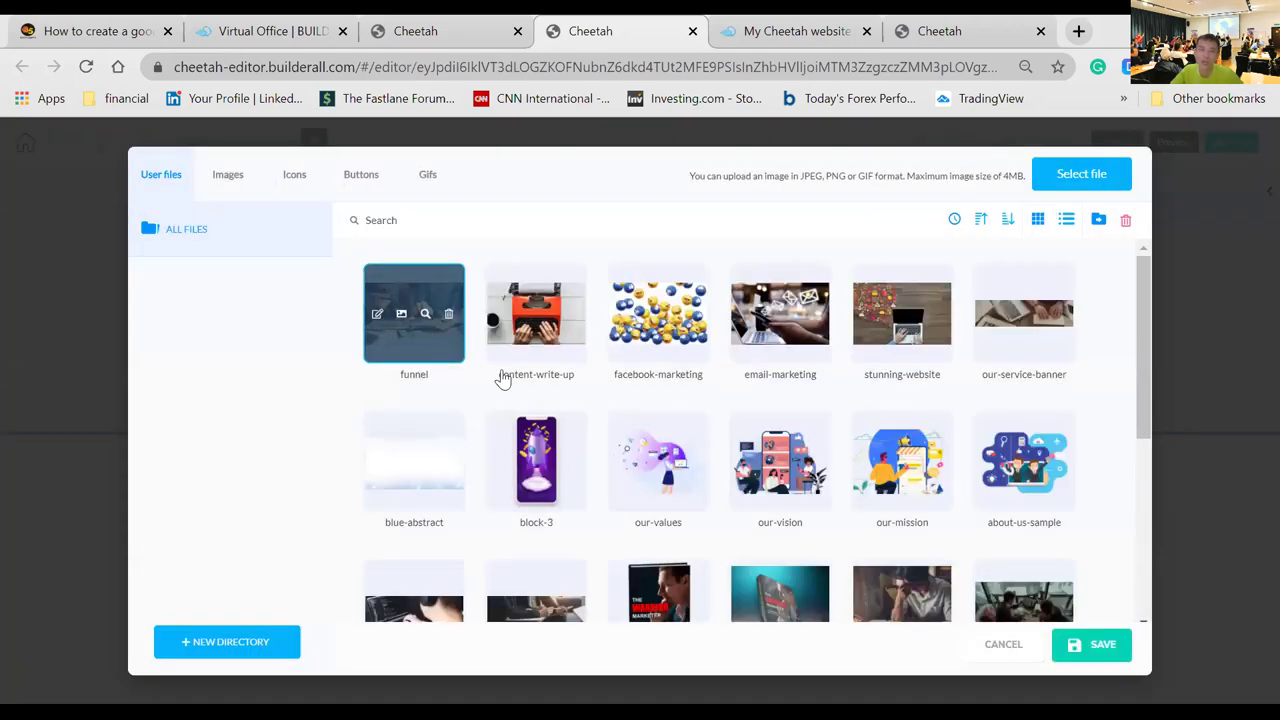
click(1092, 651)
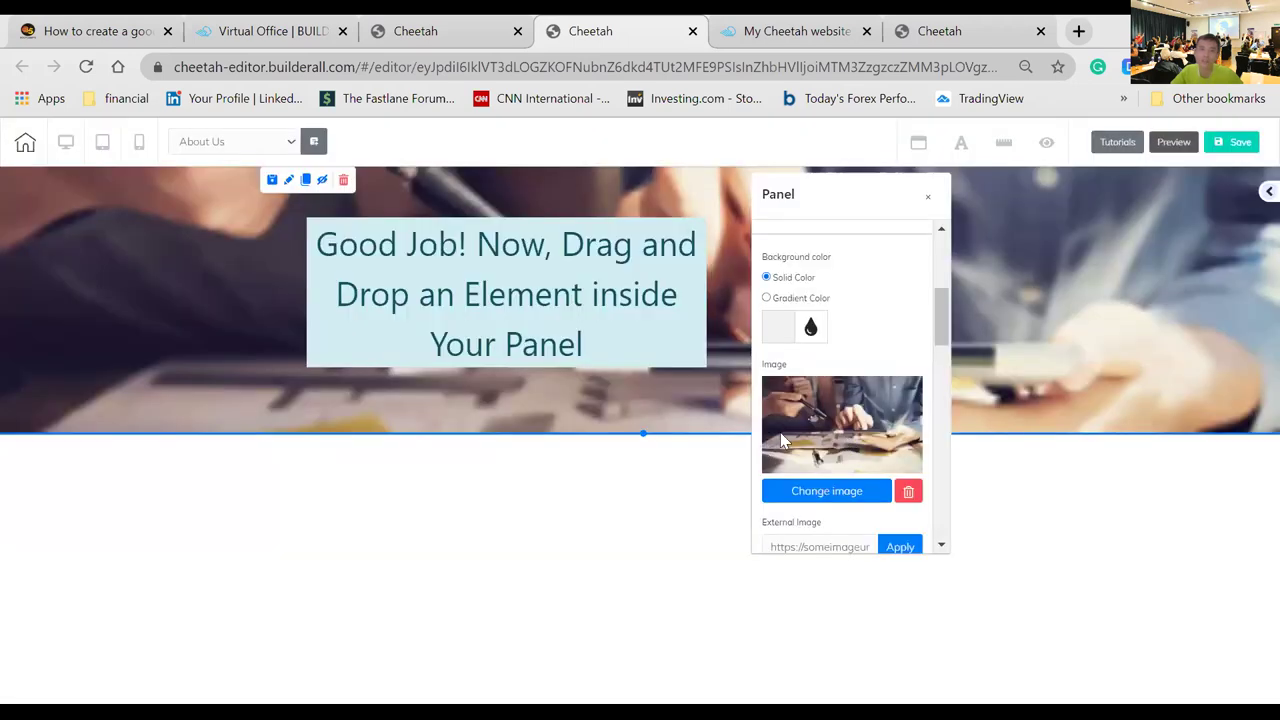
click(1078, 488)
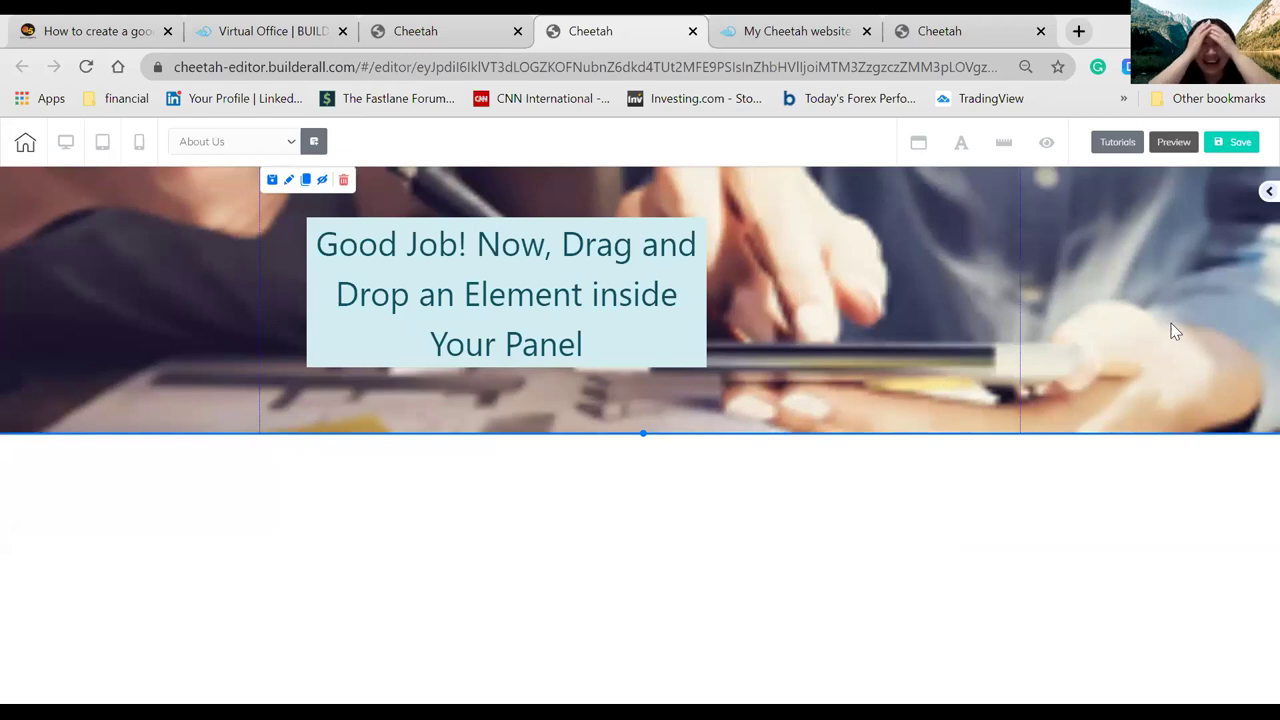
click(343, 179)
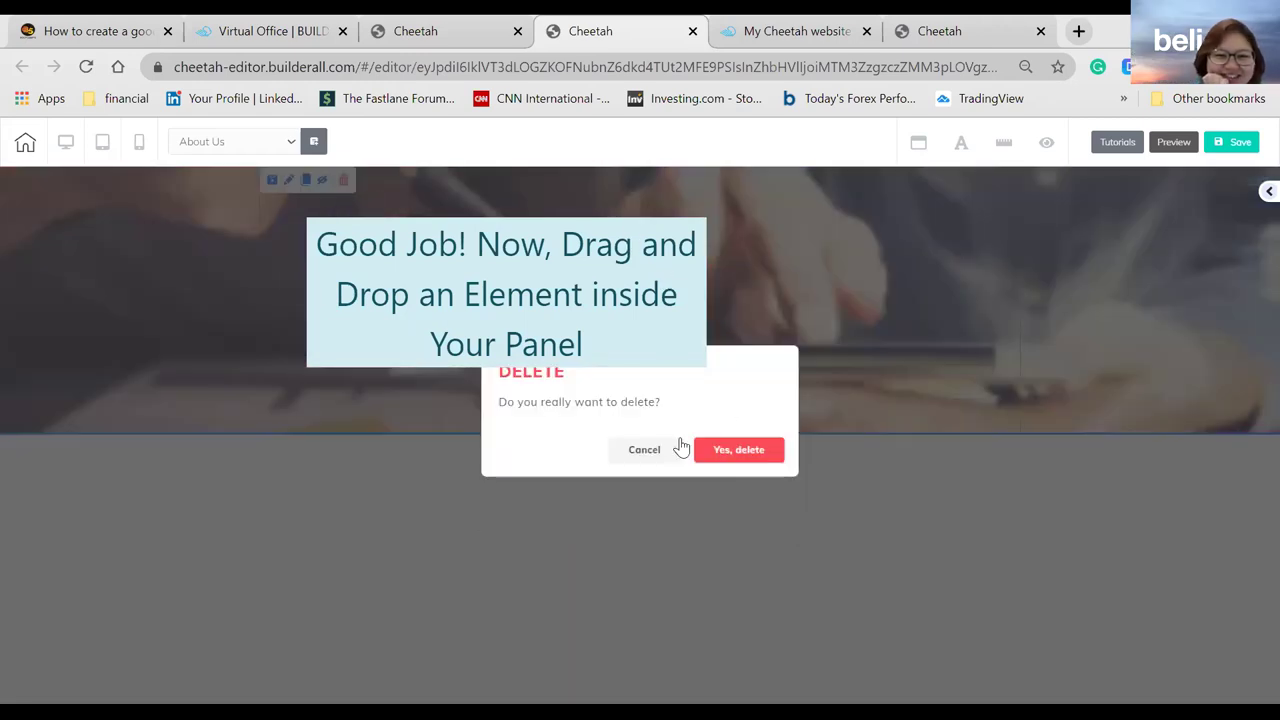
click(624, 449)
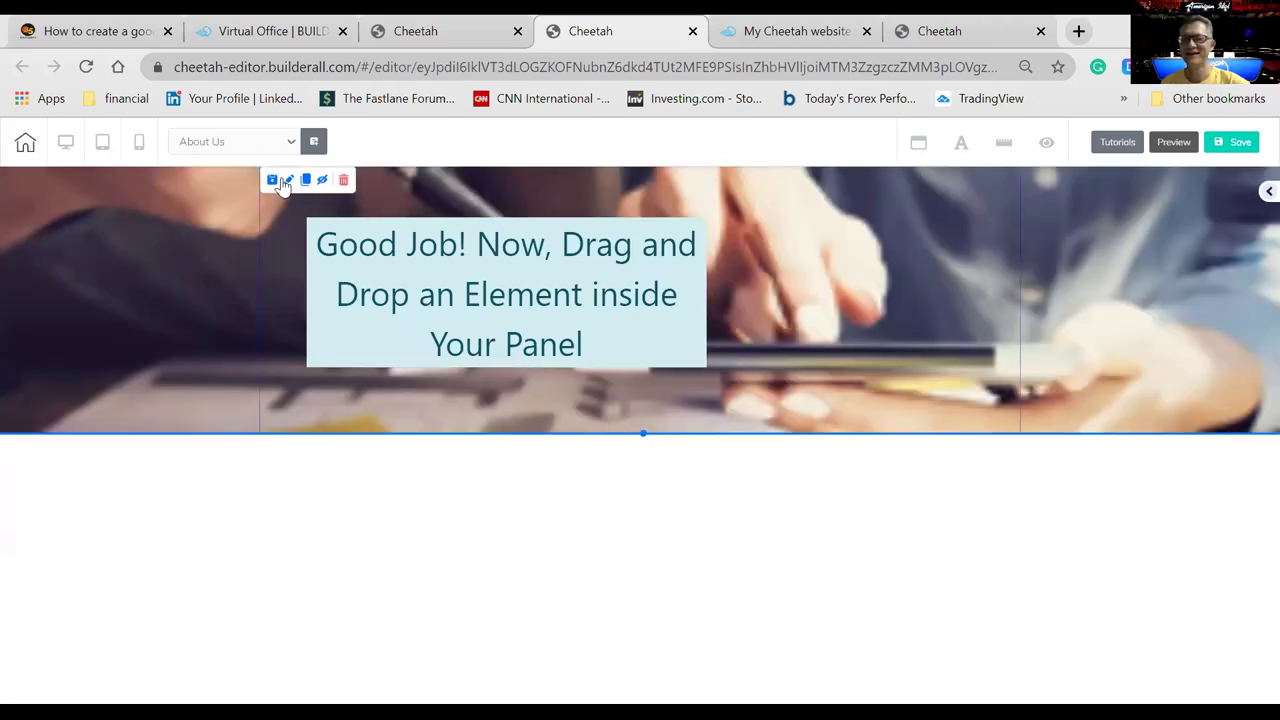
- Replace the panel's background image with the first-block picture of a laptop with code, and close the panel settings
click(719, 332)
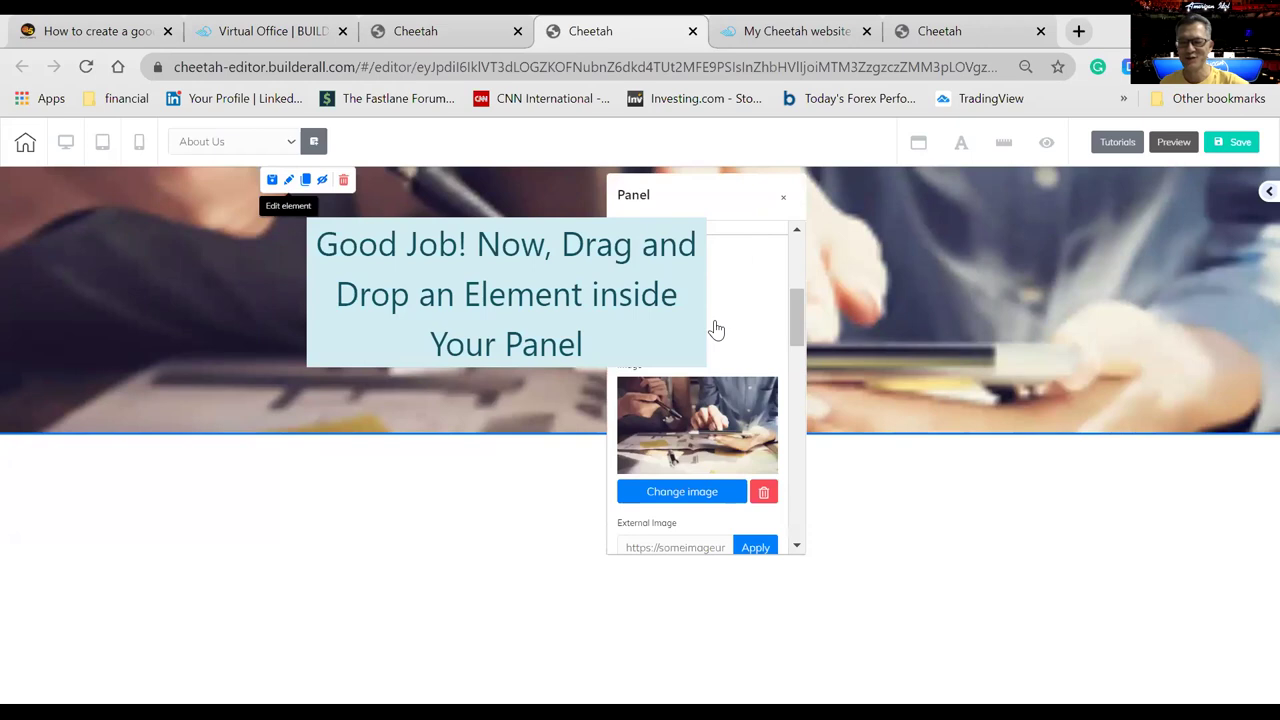
click(718, 493)
scroll(660, 500, down, 1)
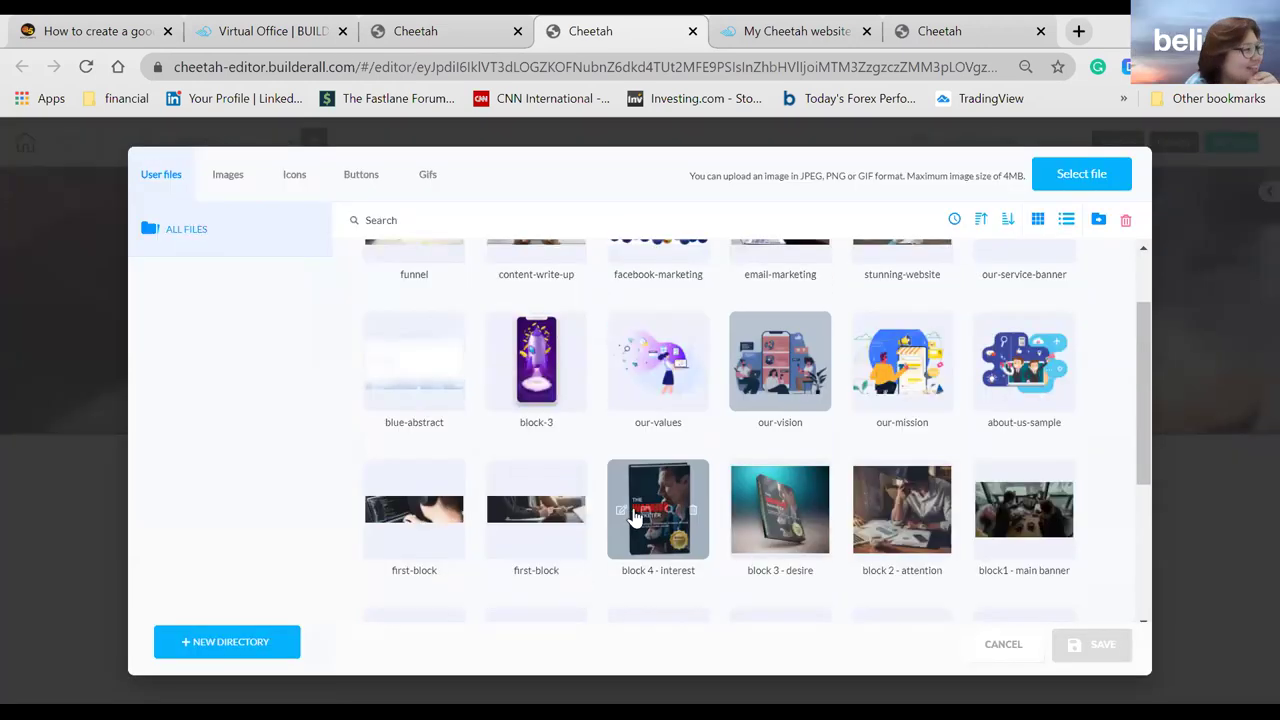
scroll(633, 515, down, 1)
click(434, 443)
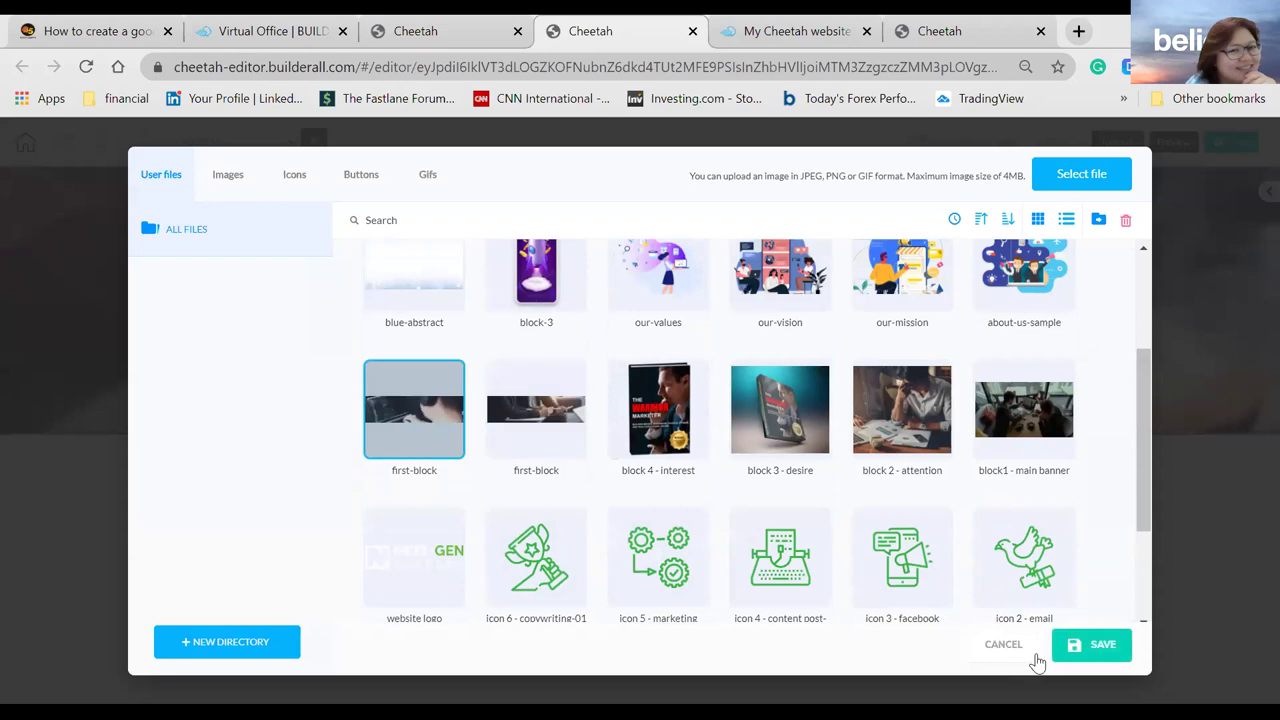
click(1096, 652)
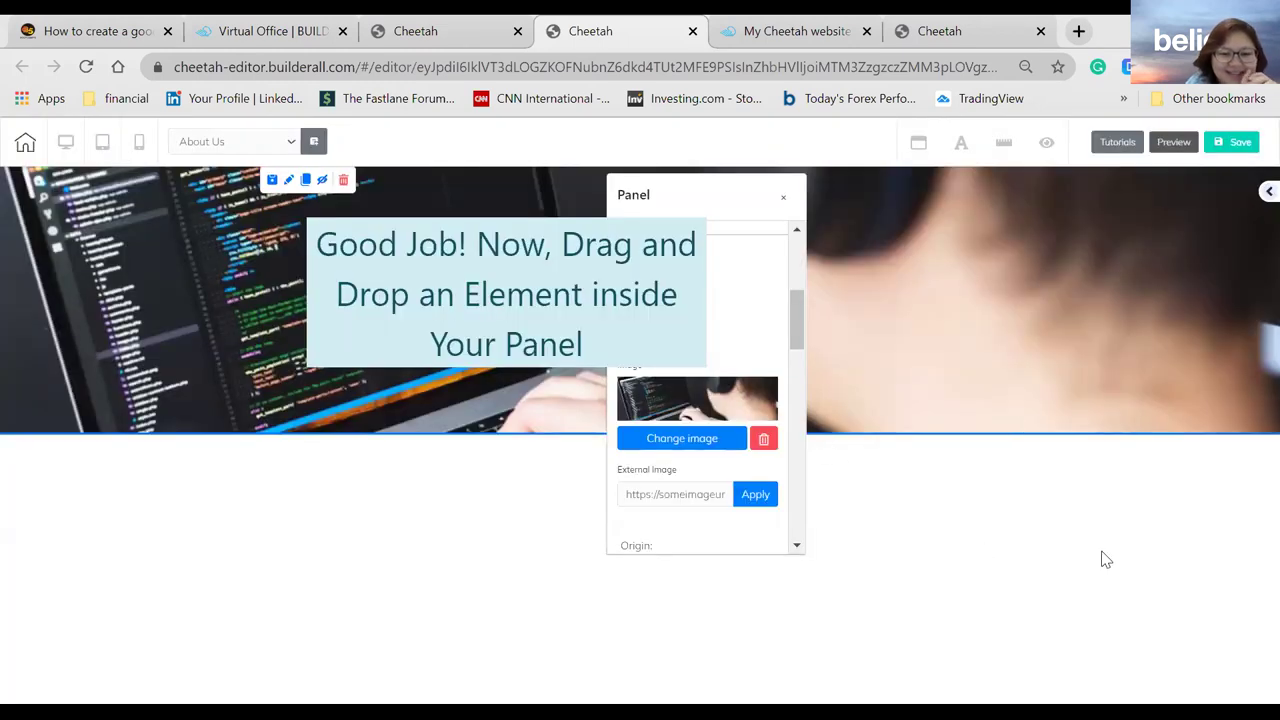
click(783, 197)
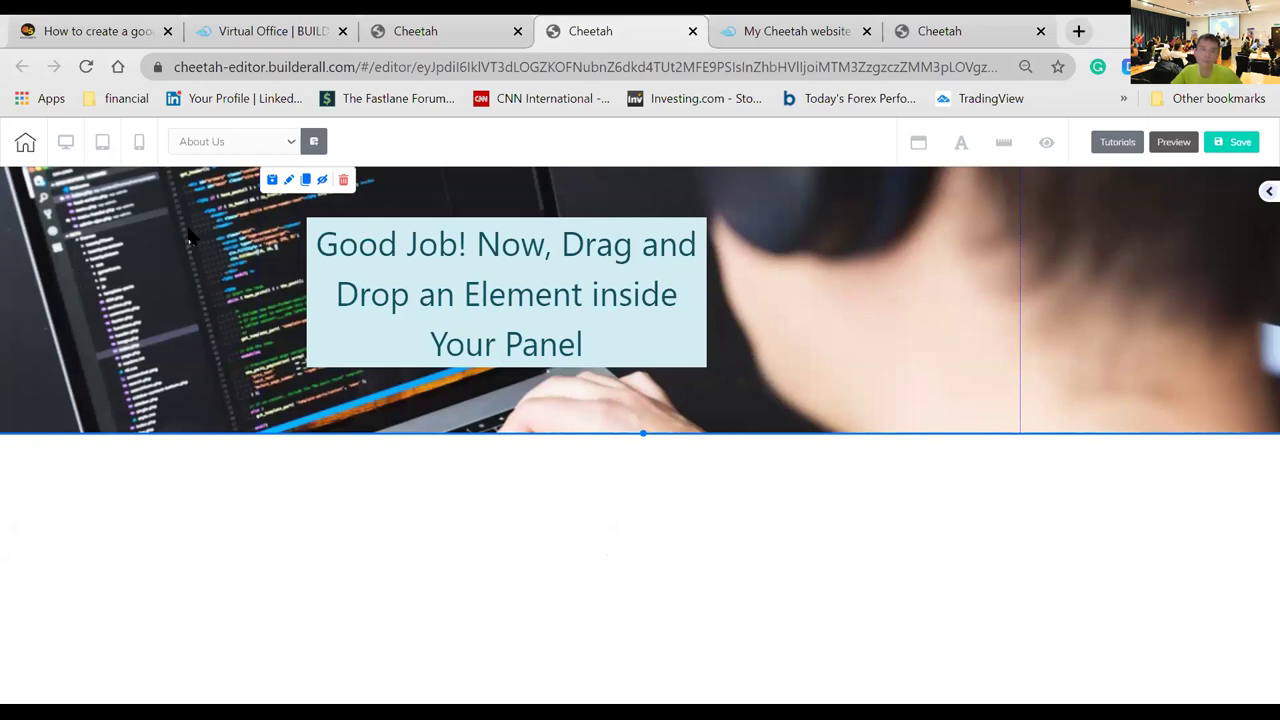
- Look through the panel's settings sections and examine the sticky header options under Fixed
click(288, 190)
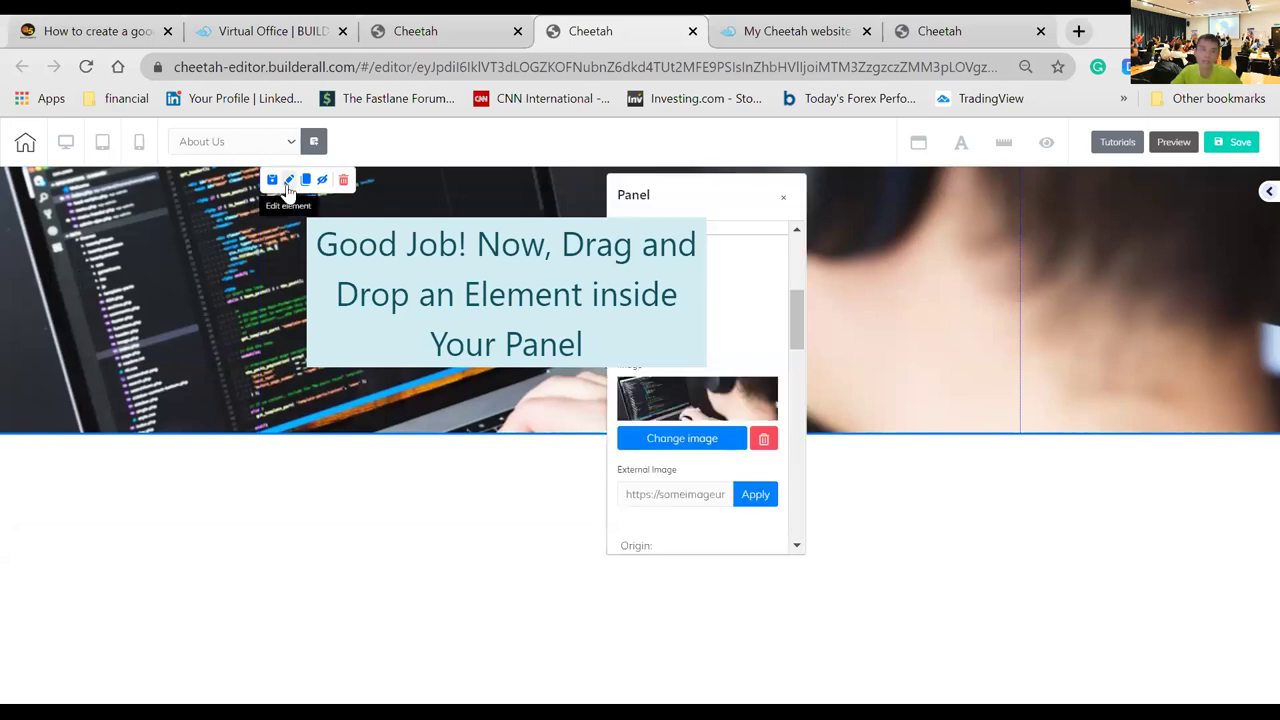
drag(697, 200, 899, 194)
scroll(926, 314, up, 2)
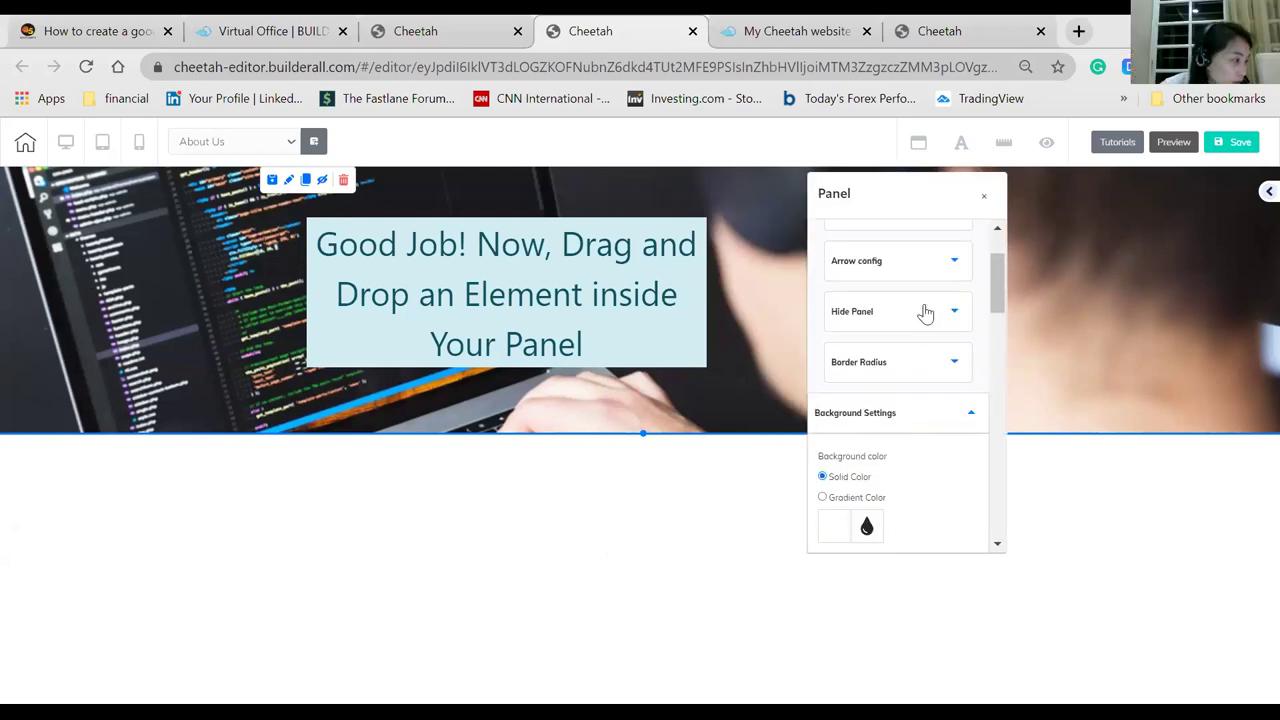
click(906, 412)
scroll(906, 412, down, 2)
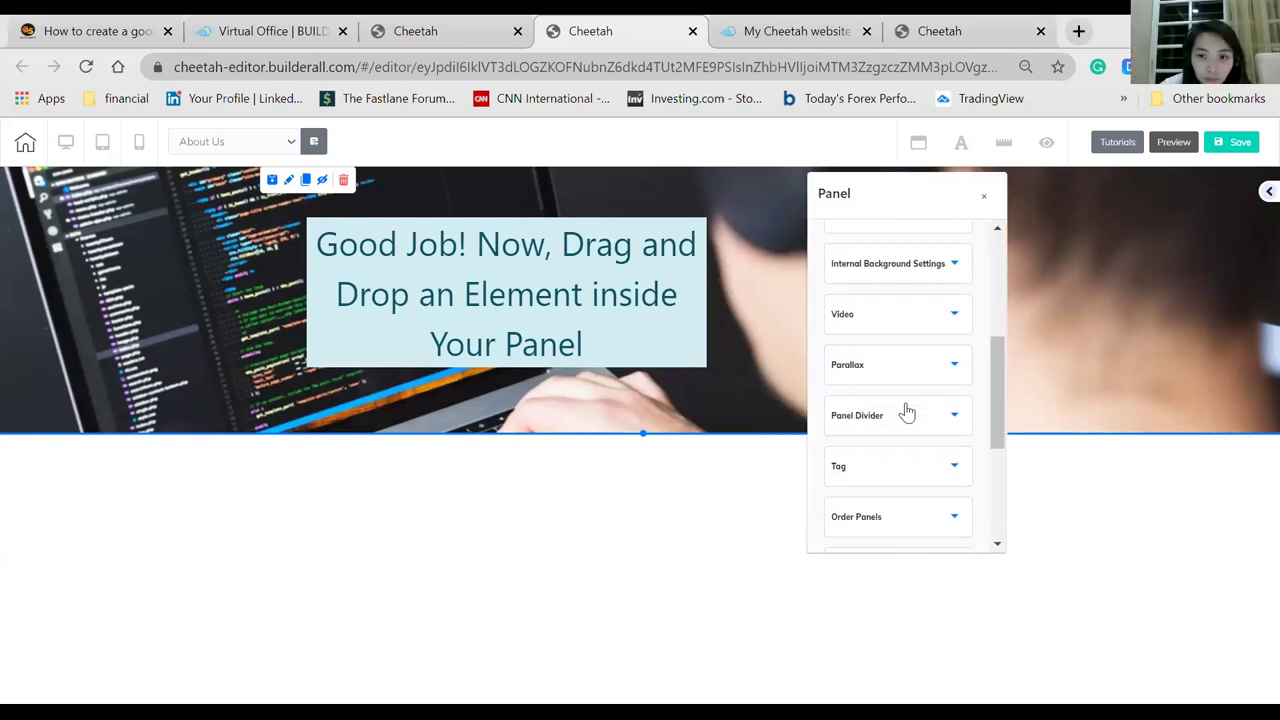
scroll(906, 412, down, 3)
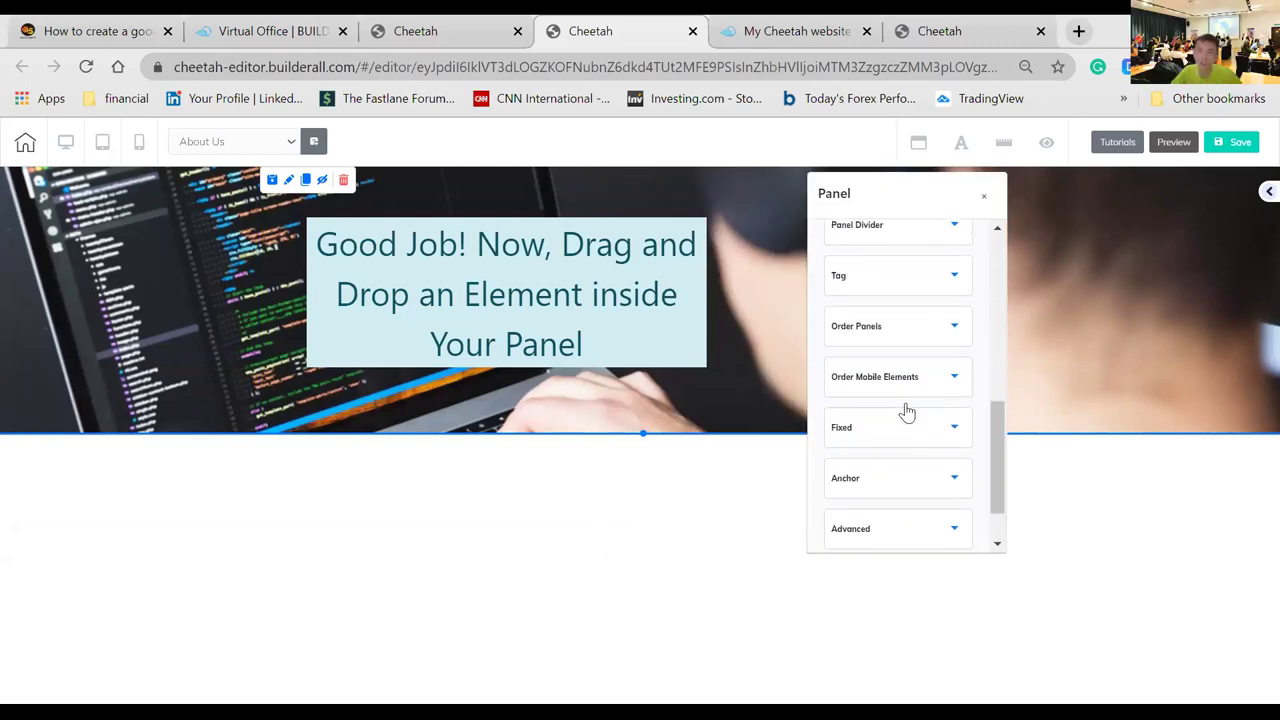
click(892, 370)
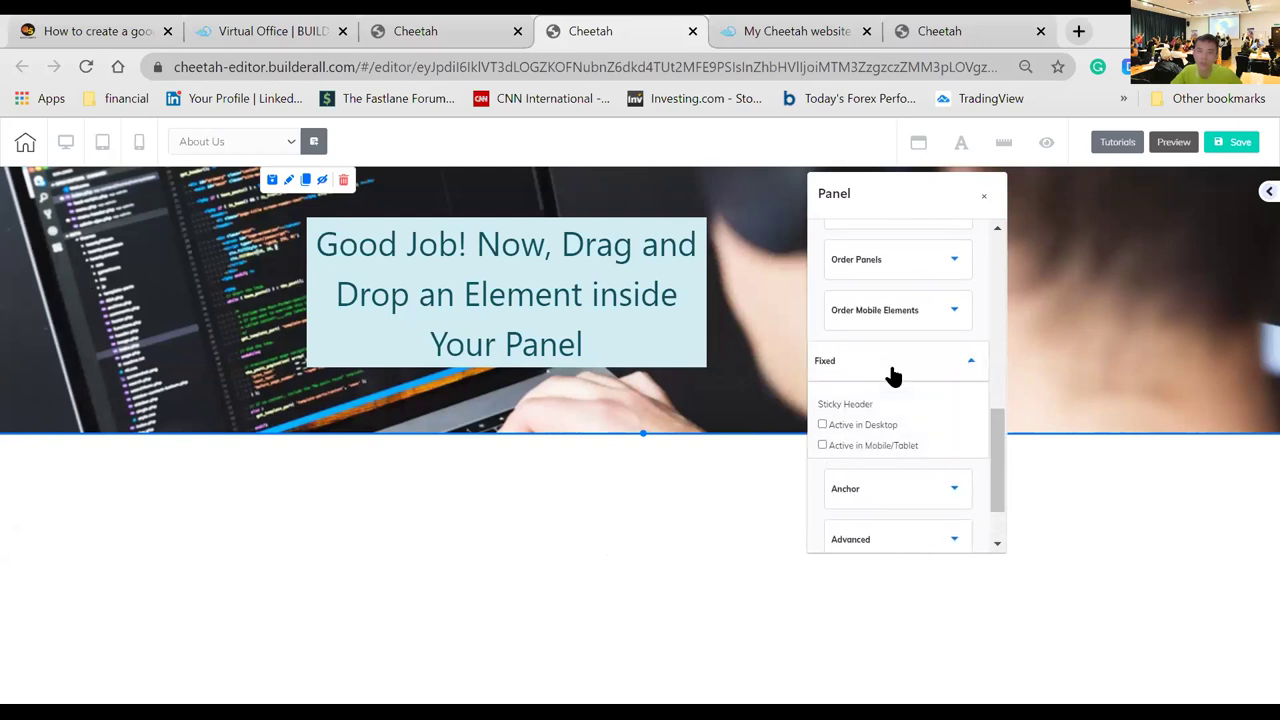
click(893, 370)
- Activate the Parallax effect for the panel with the laptop background image
scroll(895, 380, up, 2)
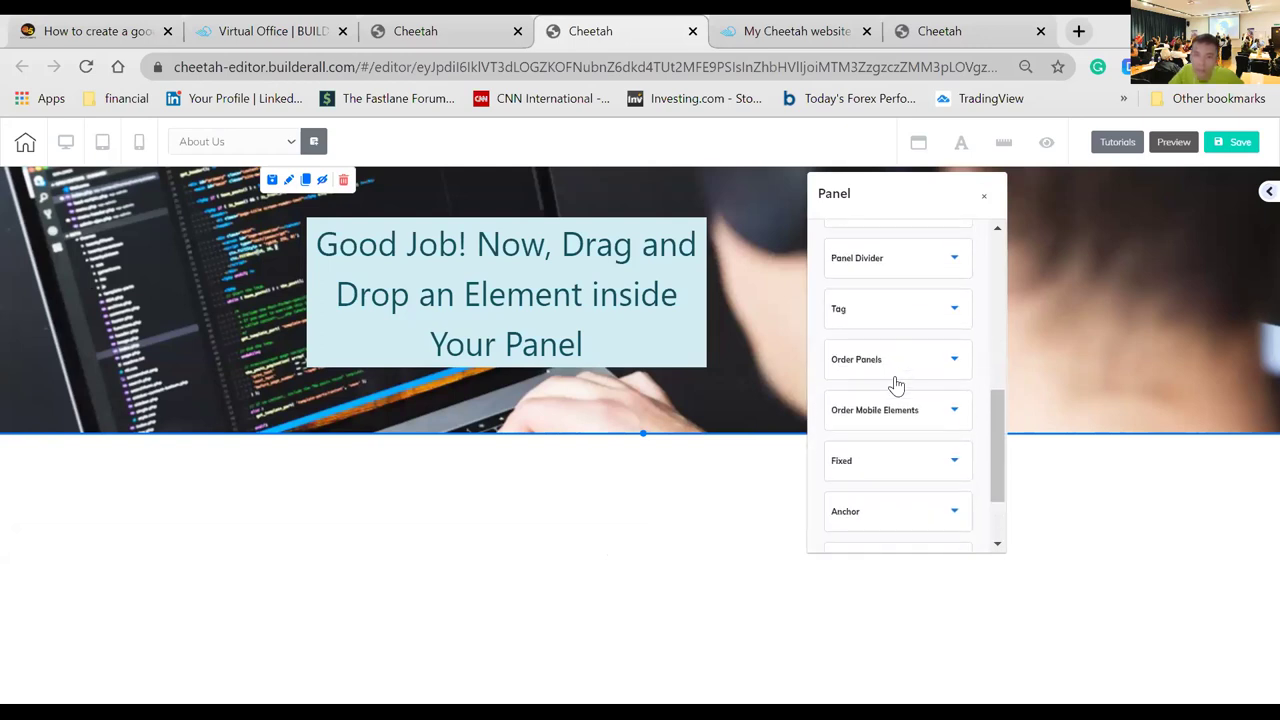
scroll(892, 400, up, 2)
click(897, 410)
click(898, 414)
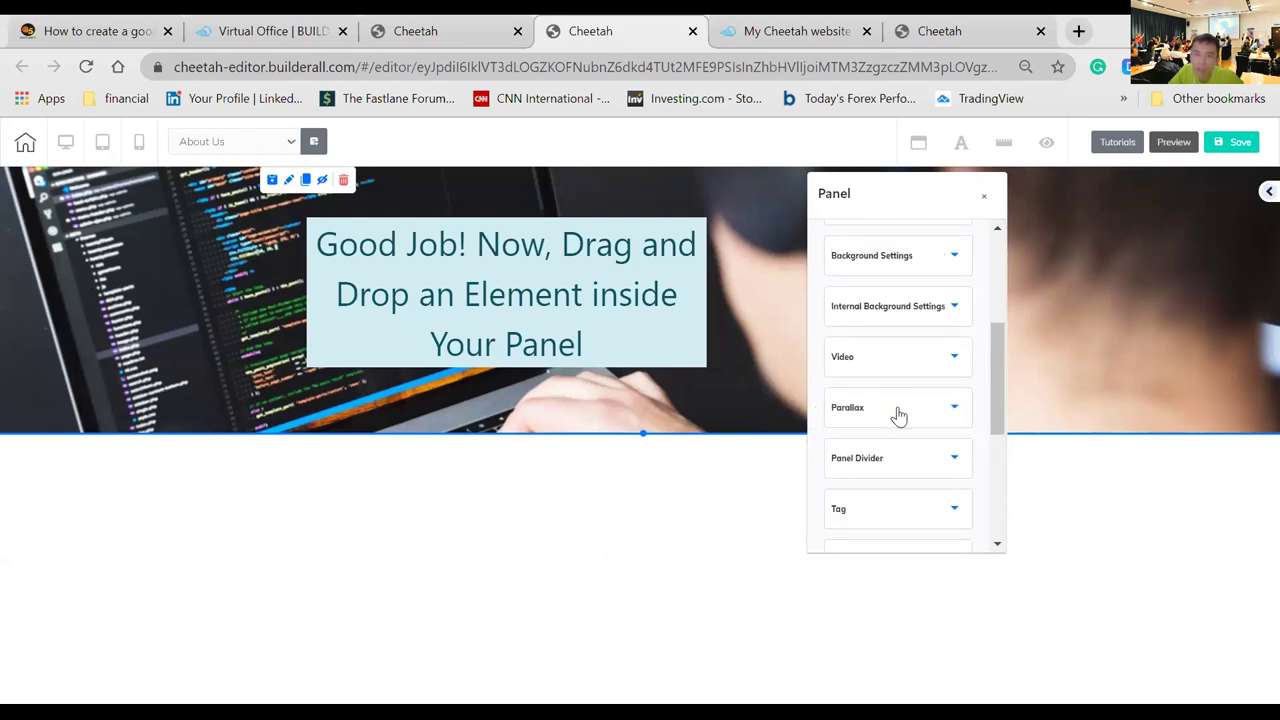
click(898, 414)
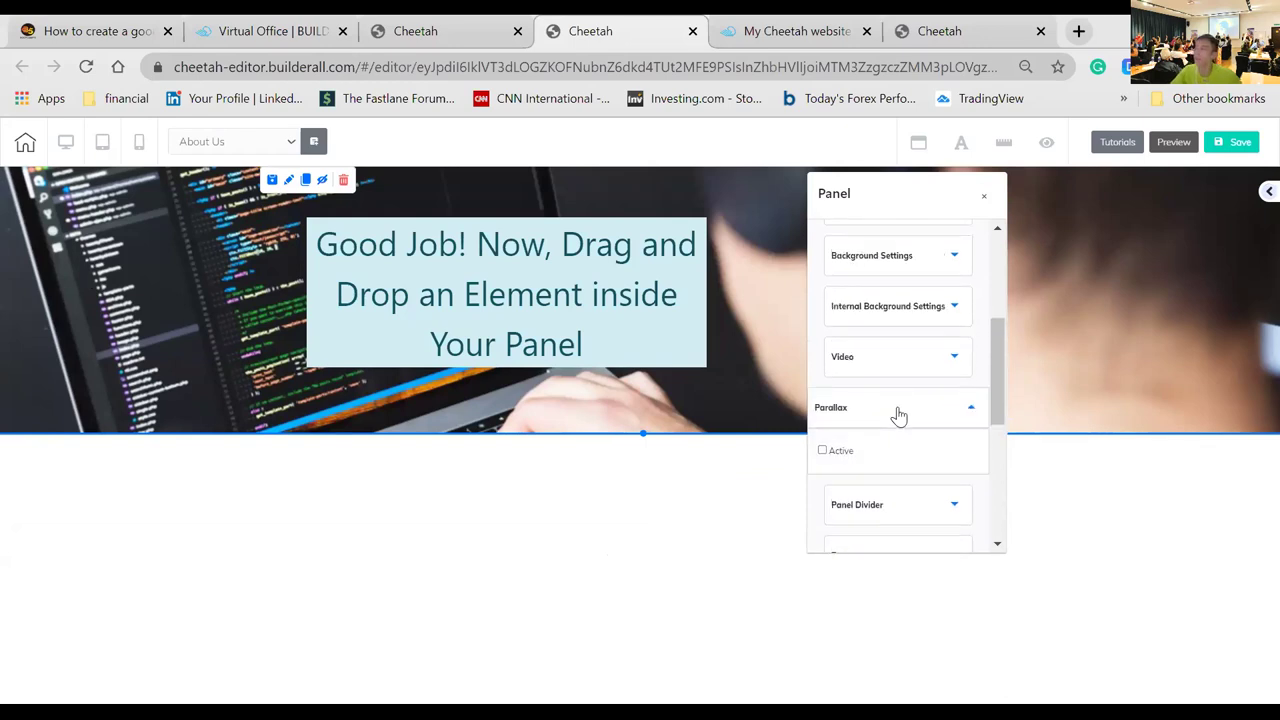
click(898, 414)
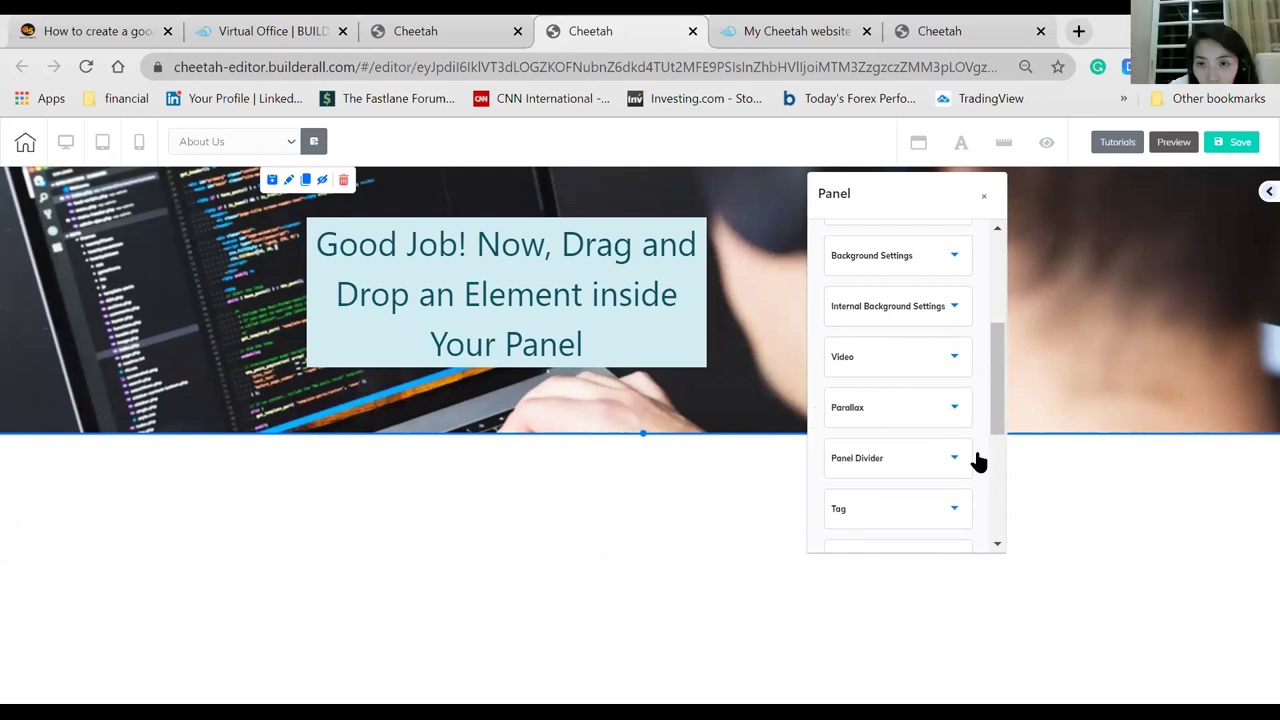
click(888, 416)
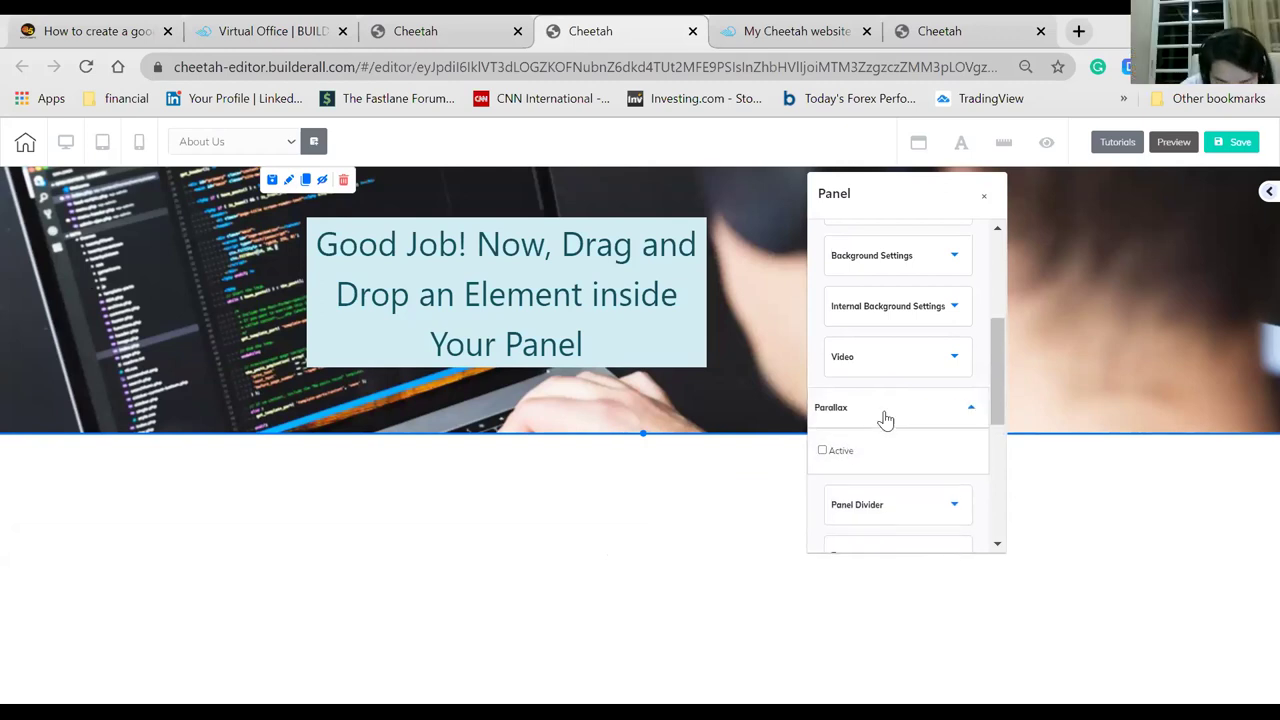
click(822, 451)
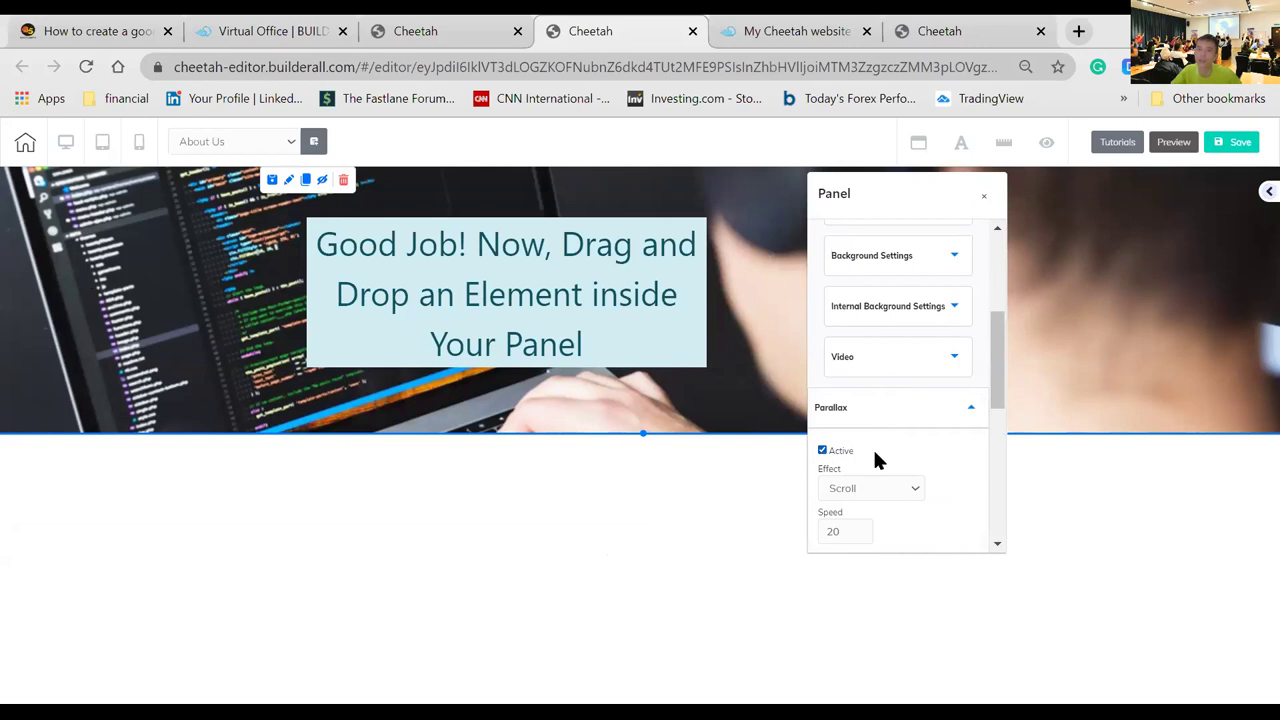
- Review the parallax effects available for the About Us banner panel and glance at the published website
scroll(945, 475, down, 1)
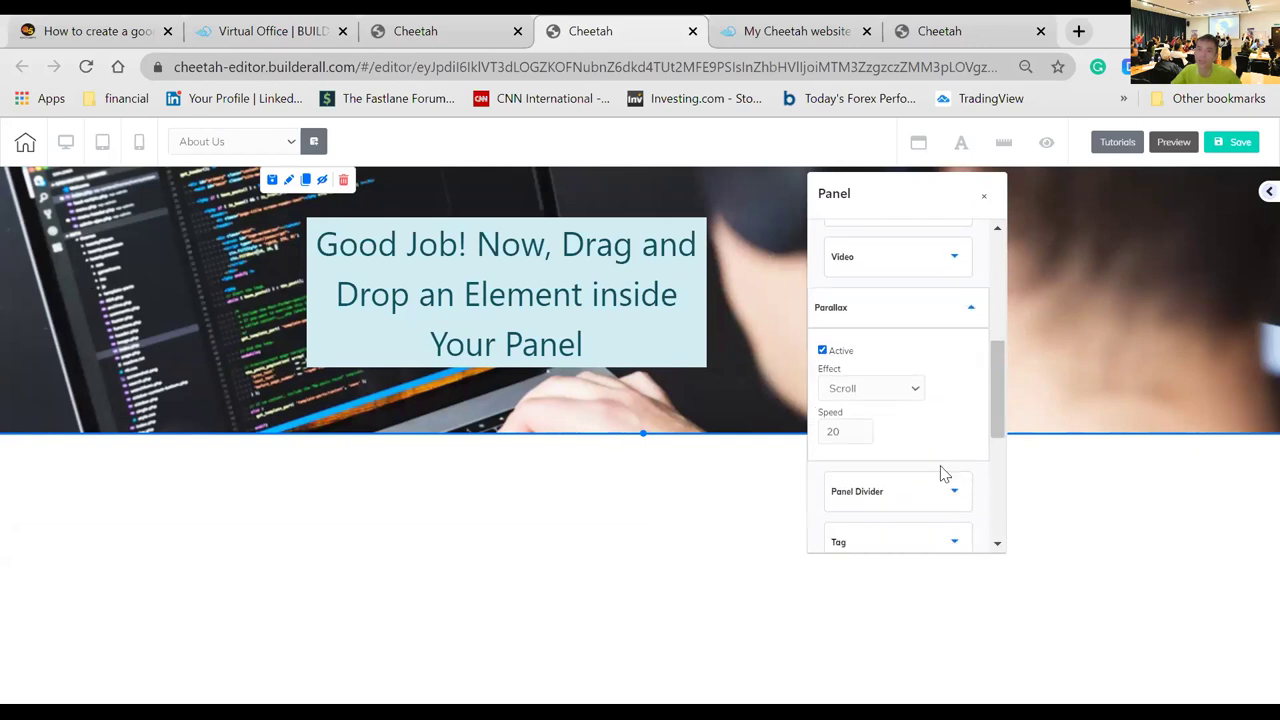
click(864, 390)
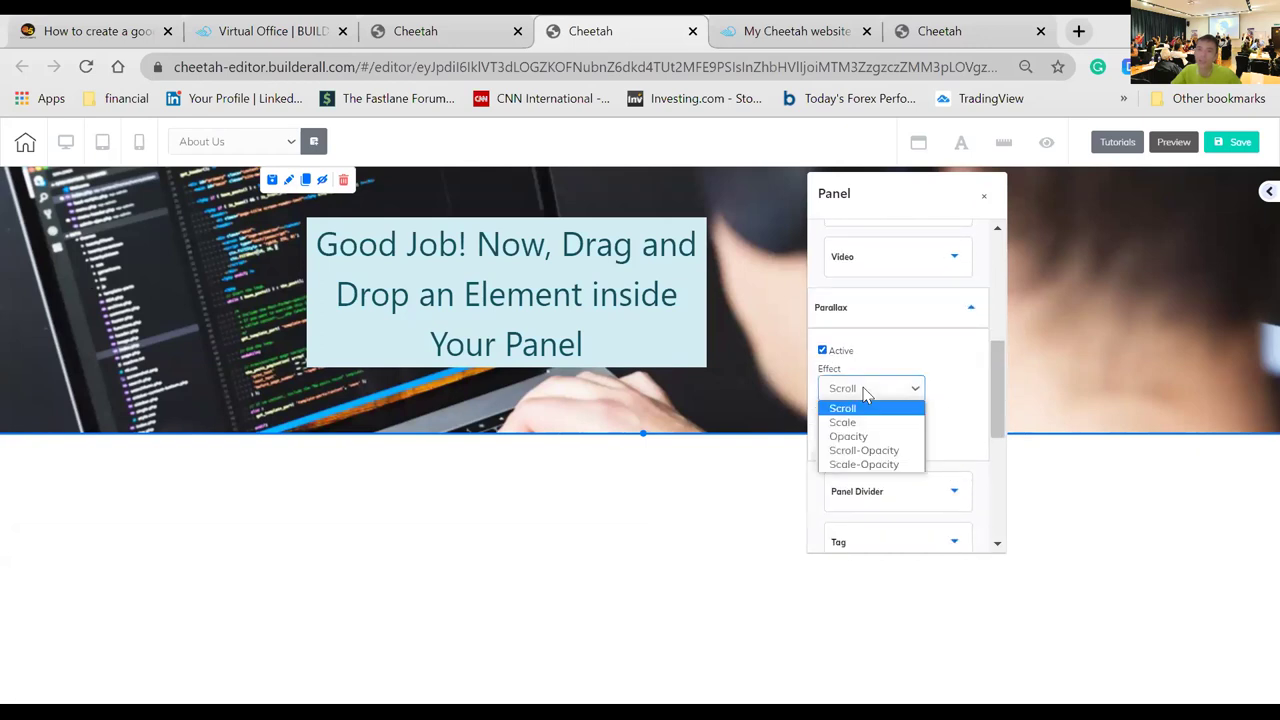
click(957, 386)
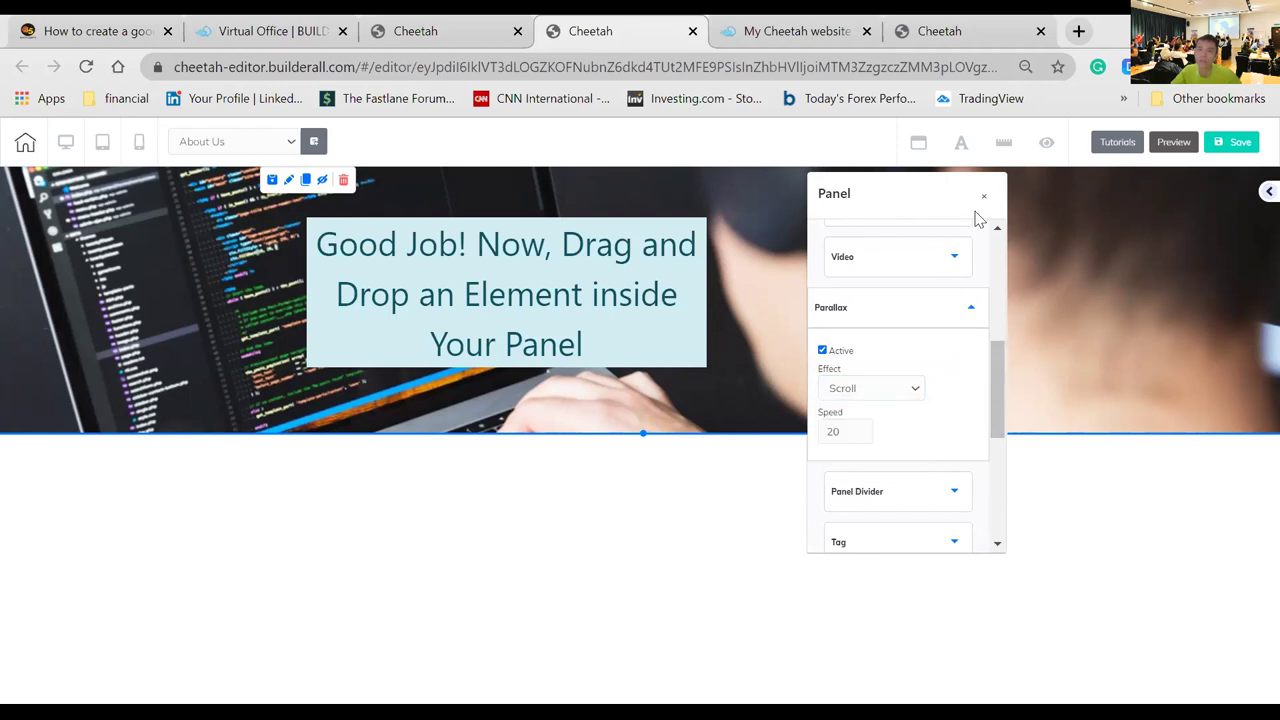
click(1033, 521)
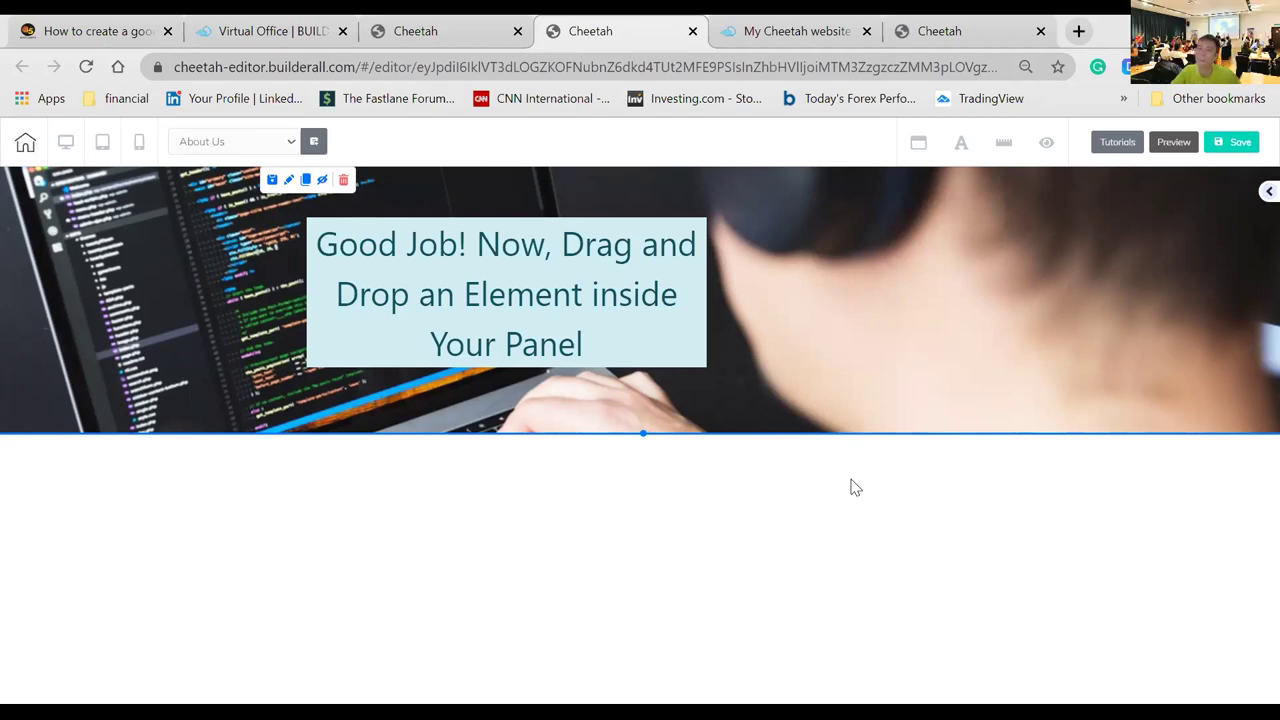
click(800, 22)
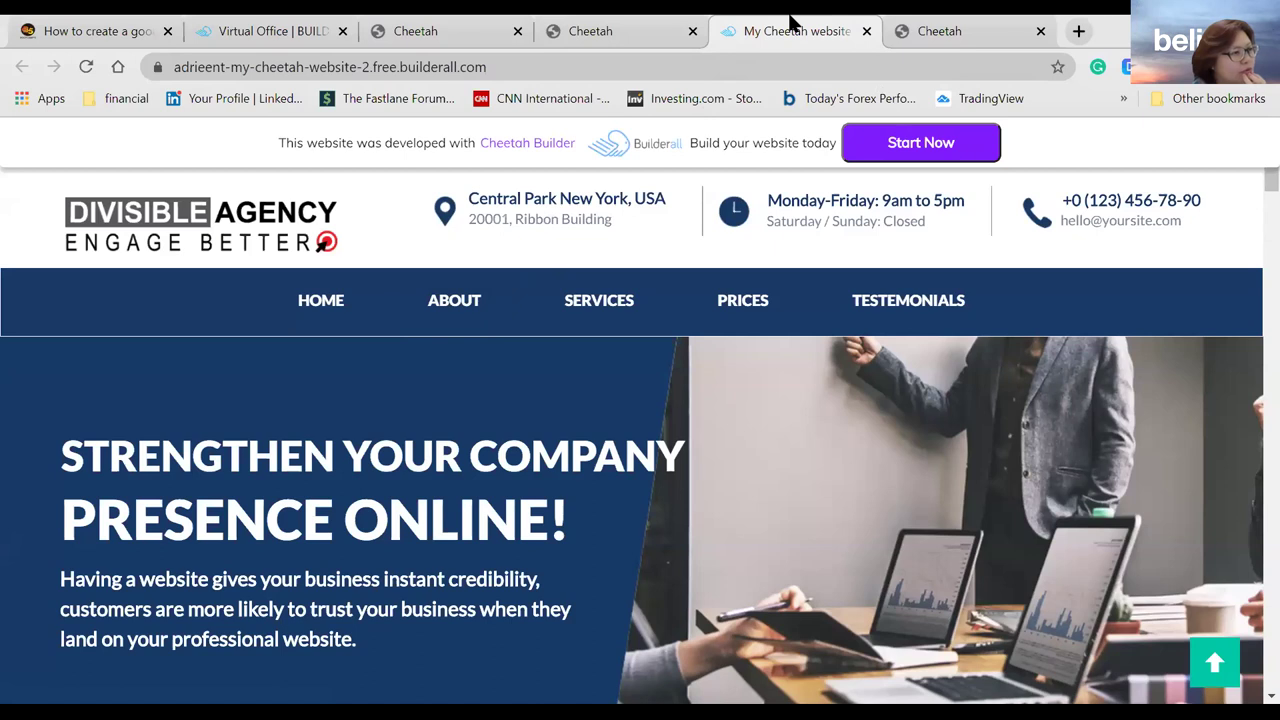
click(630, 24)
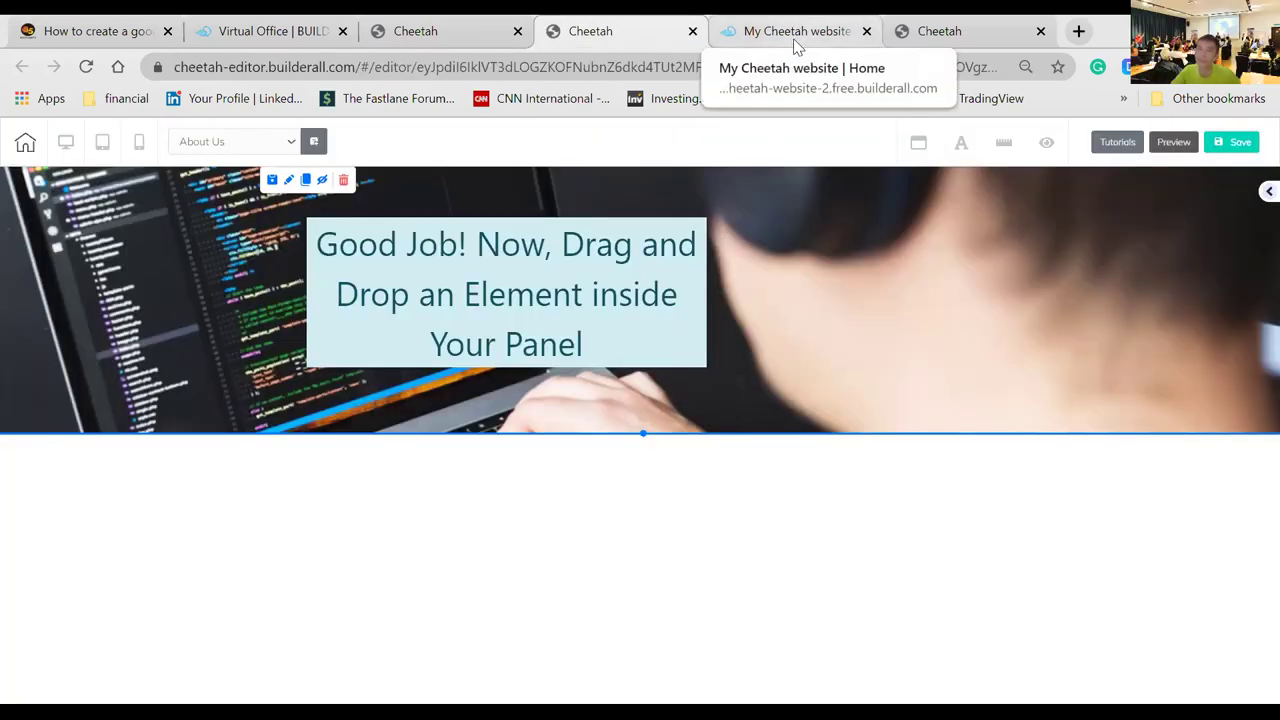
- Set the parallax speed of the About Us banner panel to 5 and close its settings
click(288, 182)
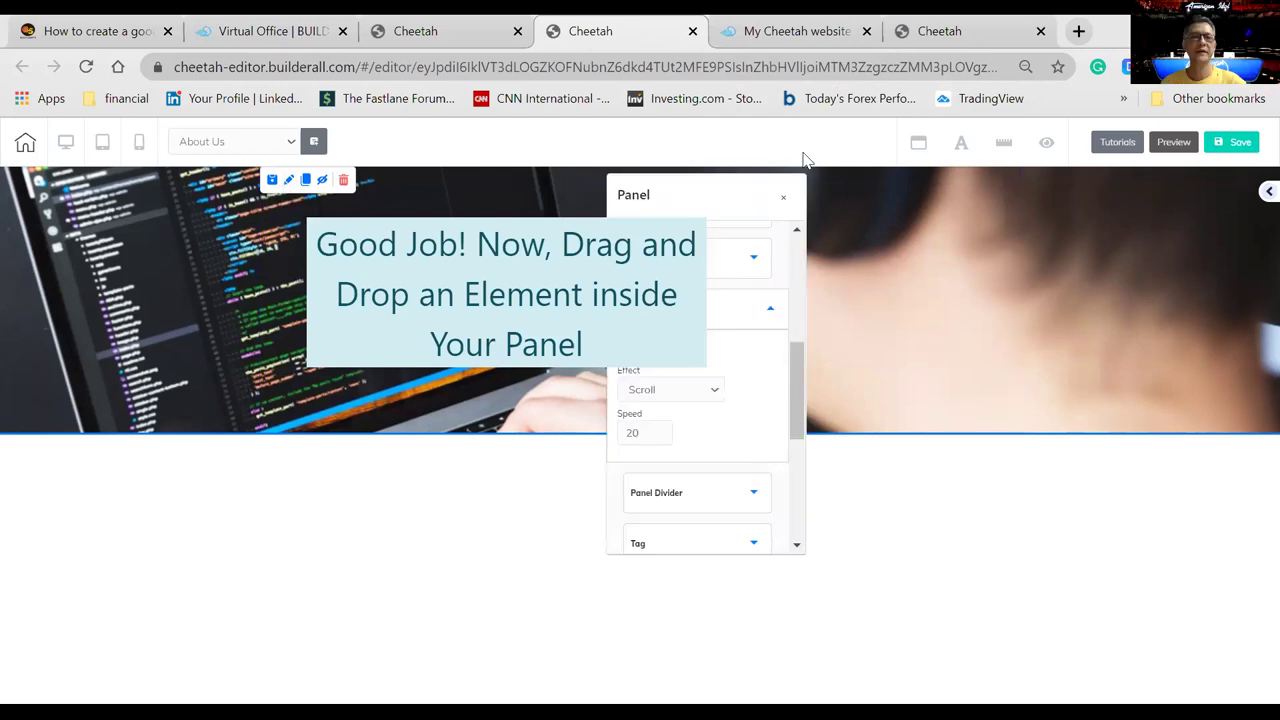
drag(729, 194, 885, 214)
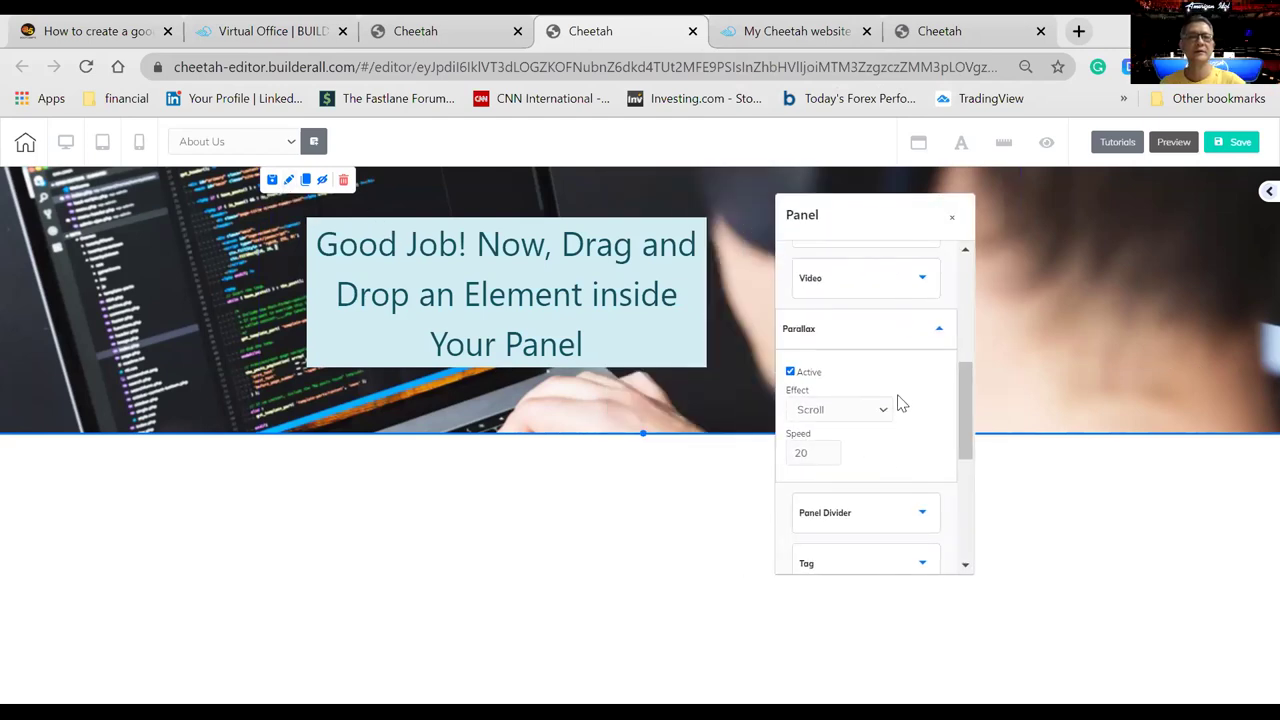
click(872, 340)
click(872, 340)
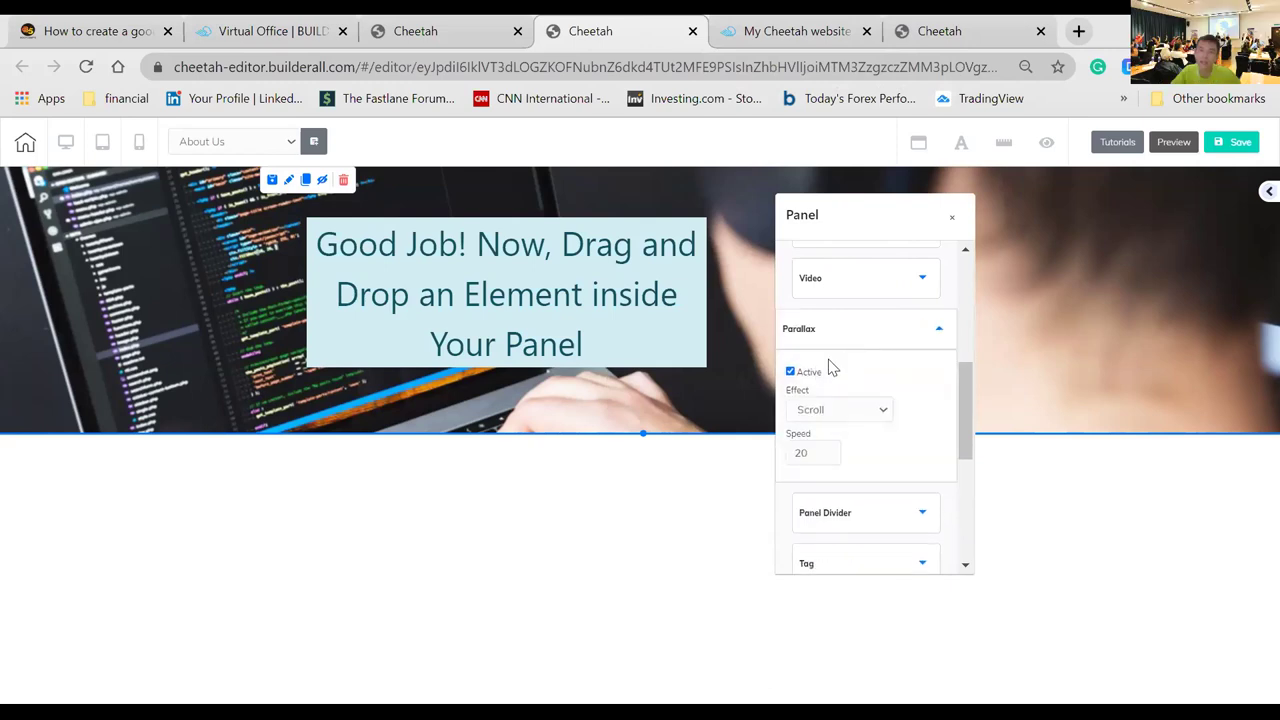
click(843, 410)
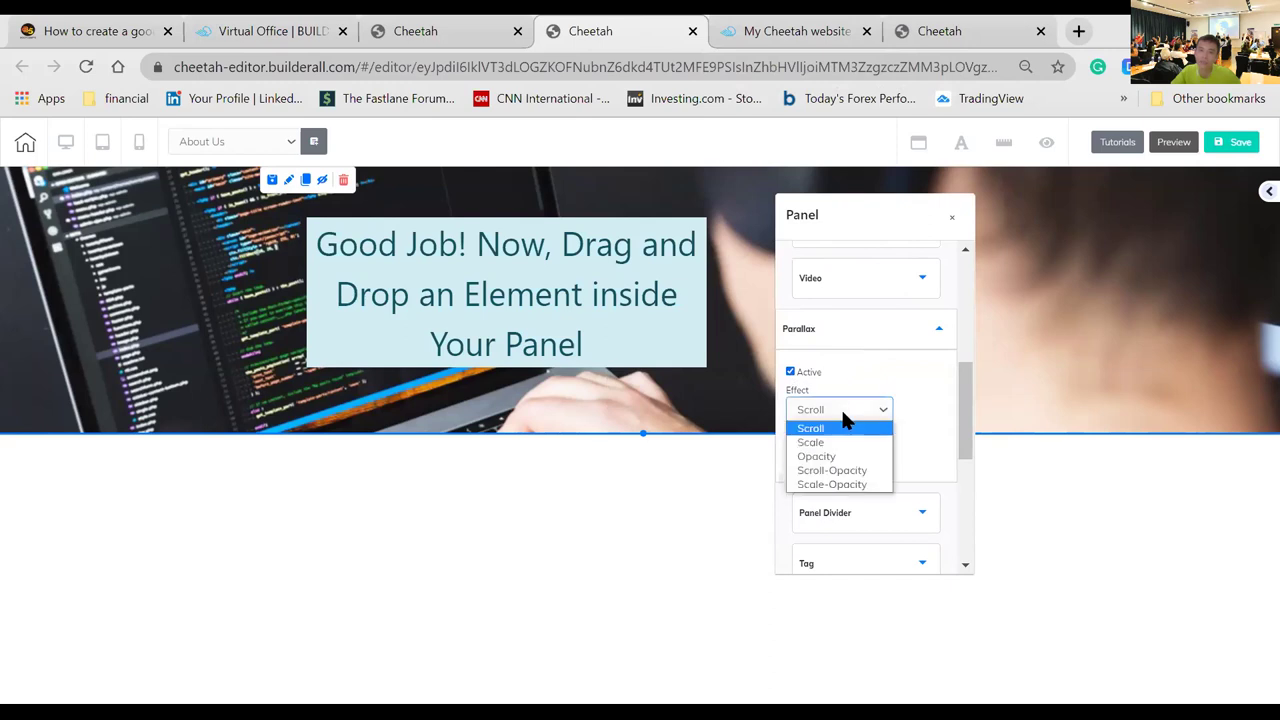
click(935, 398)
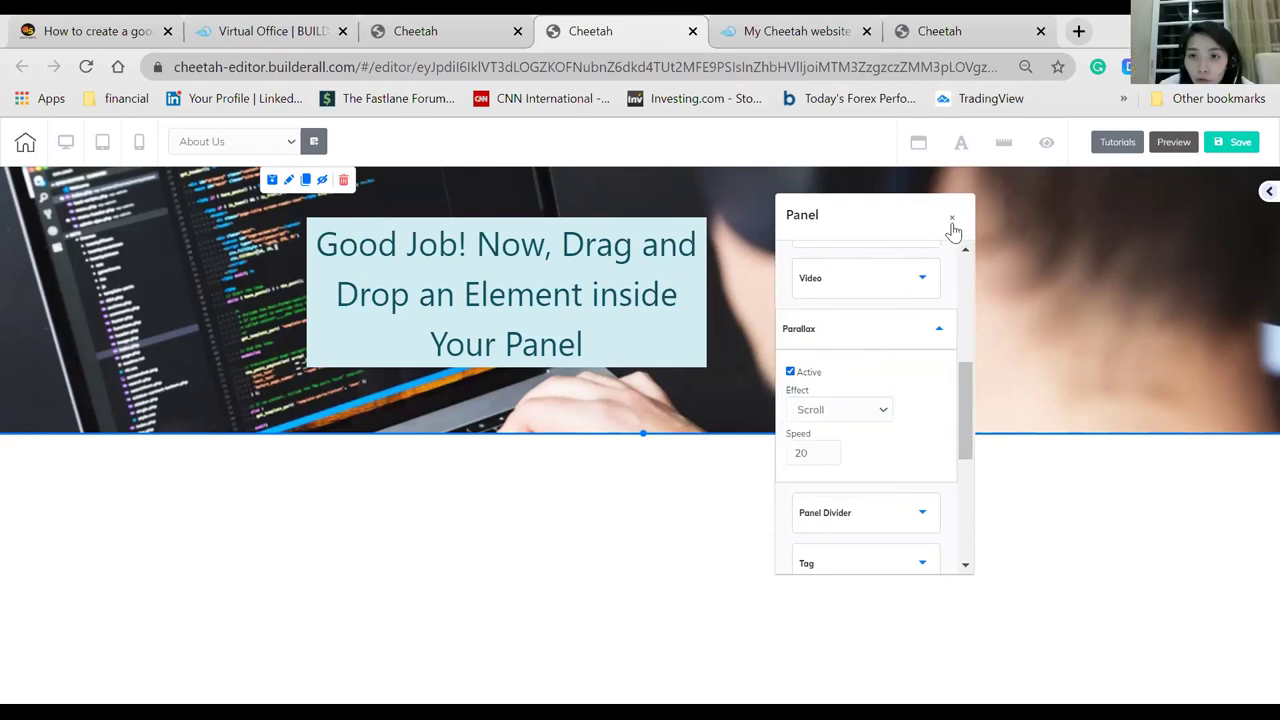
double_click(820, 453)
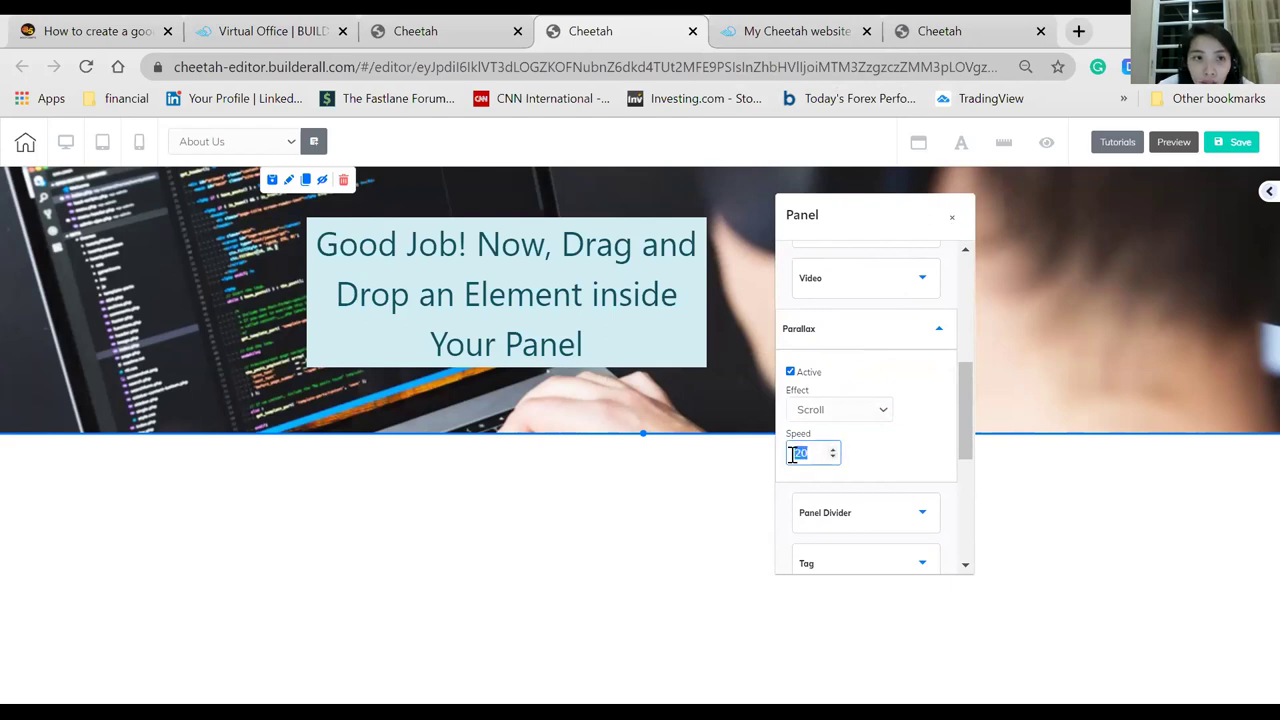
click(897, 443)
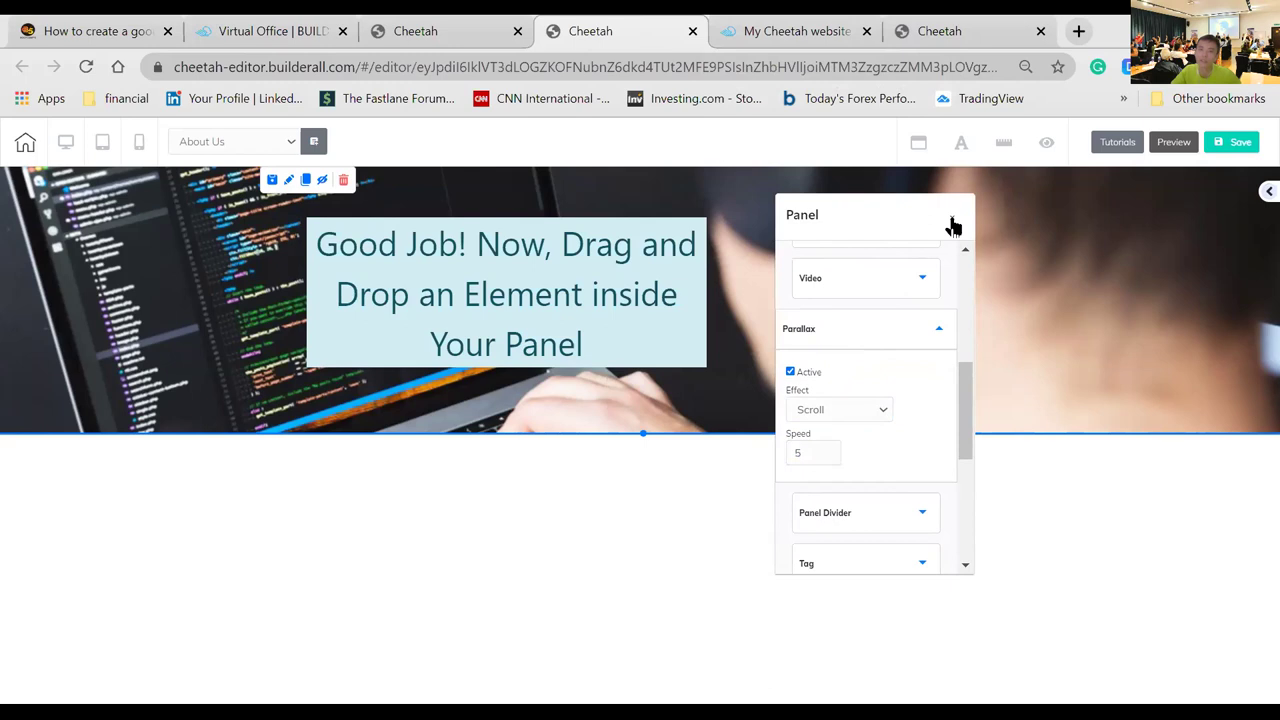
click(953, 226)
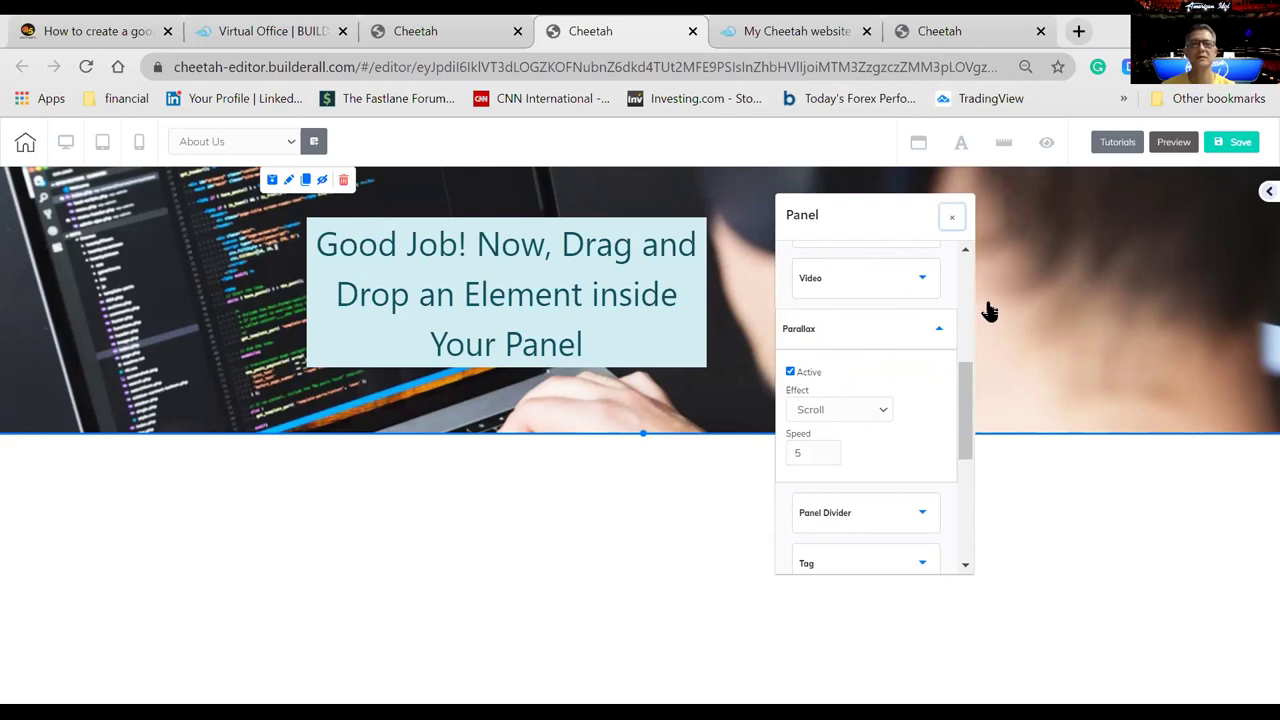
- Examine how the home banner of the published website behaves while scrolling, and return to the page editor
click(797, 31)
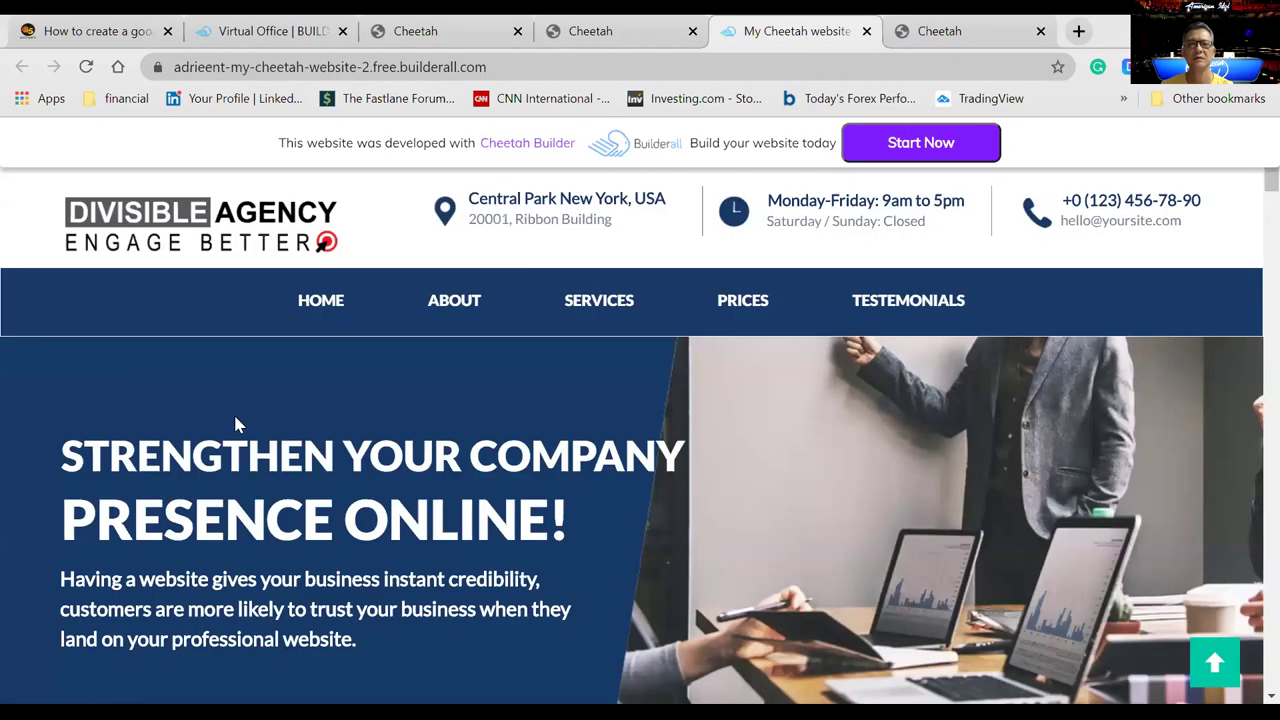
scroll(240, 425, down, 3)
scroll(232, 423, up, 3)
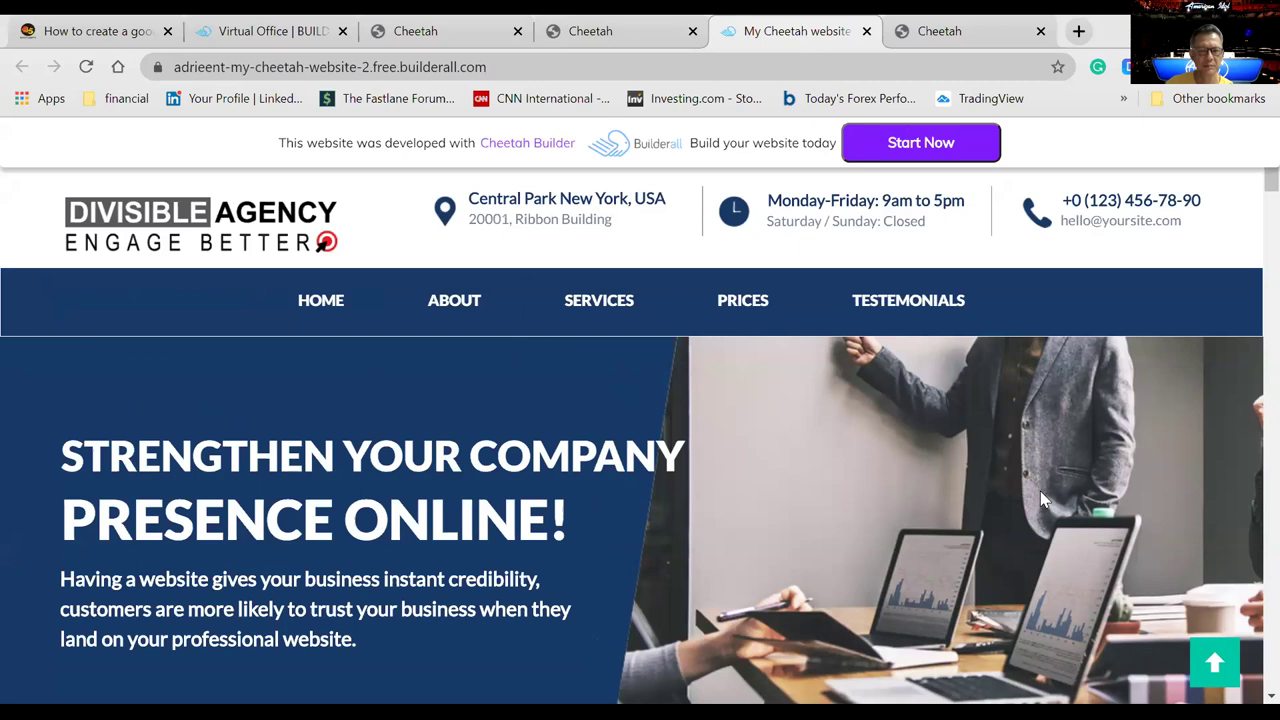
click(614, 24)
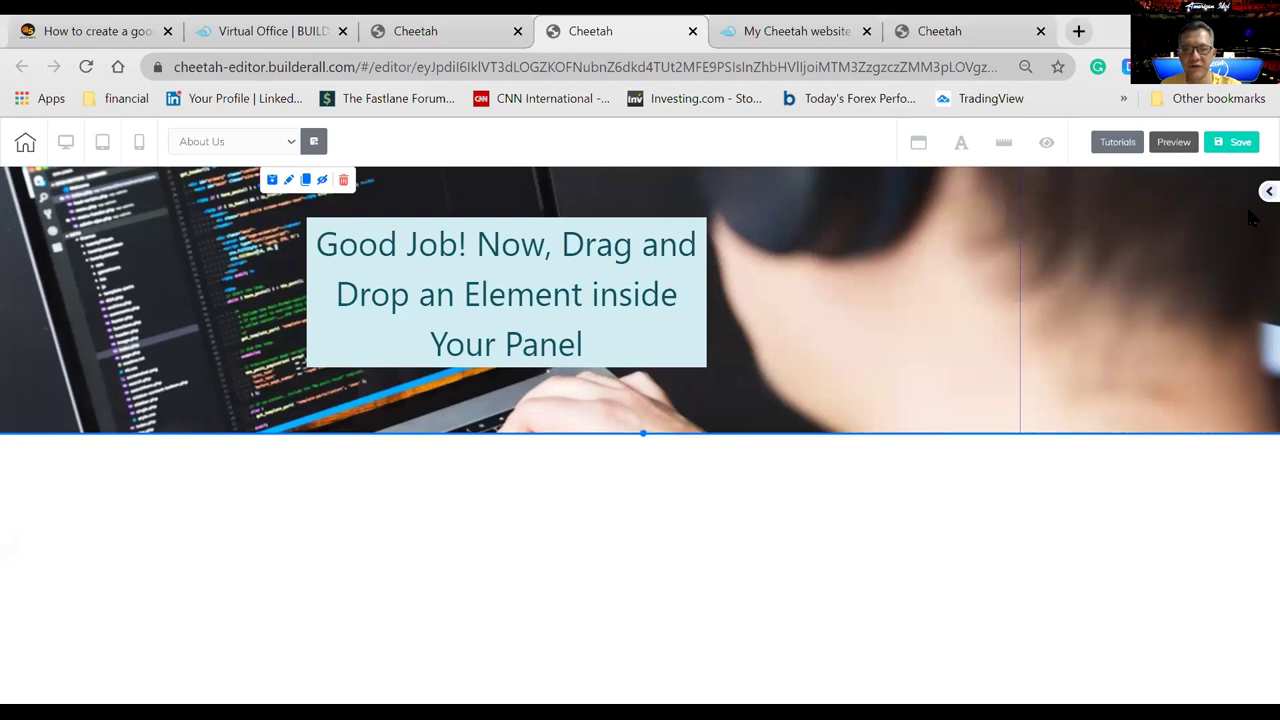
click(1046, 374)
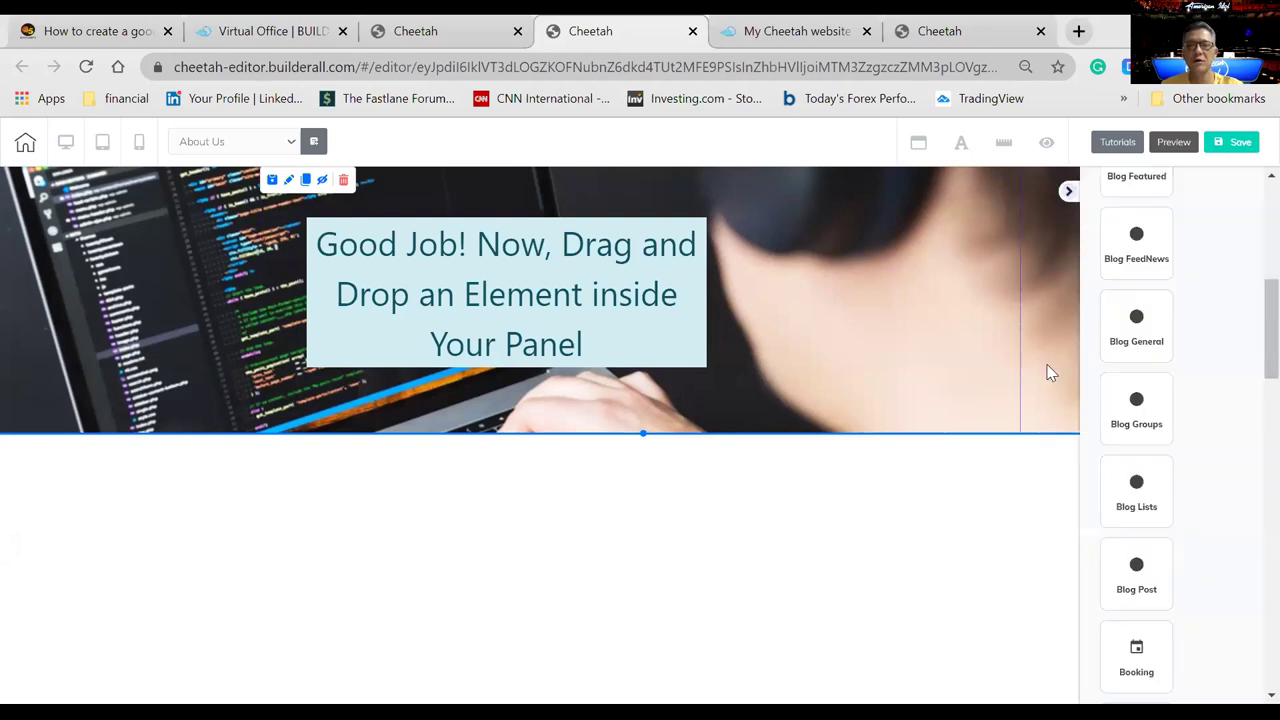
scroll(1196, 337, up, 3)
scroll(1196, 337, up, 3)
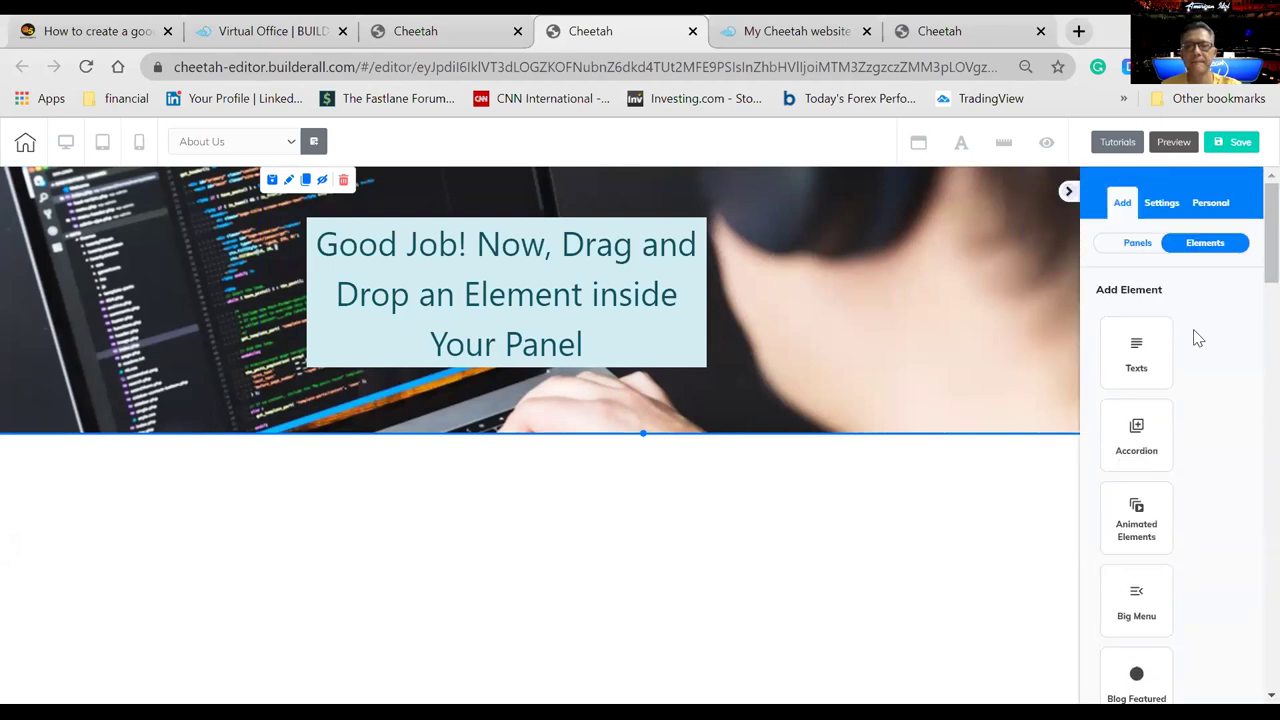
click(1137, 243)
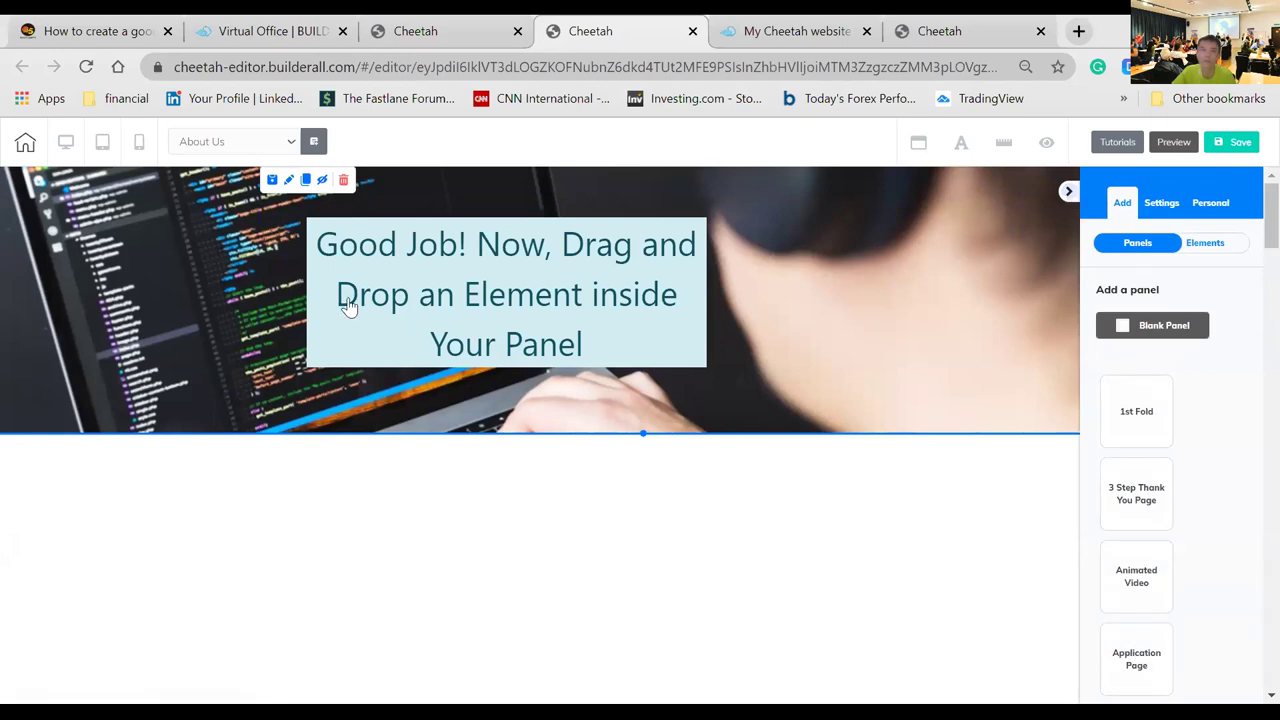
- Select Scroll as the parallax effect of the About Us banner panel and close its settings
click(293, 192)
click(290, 182)
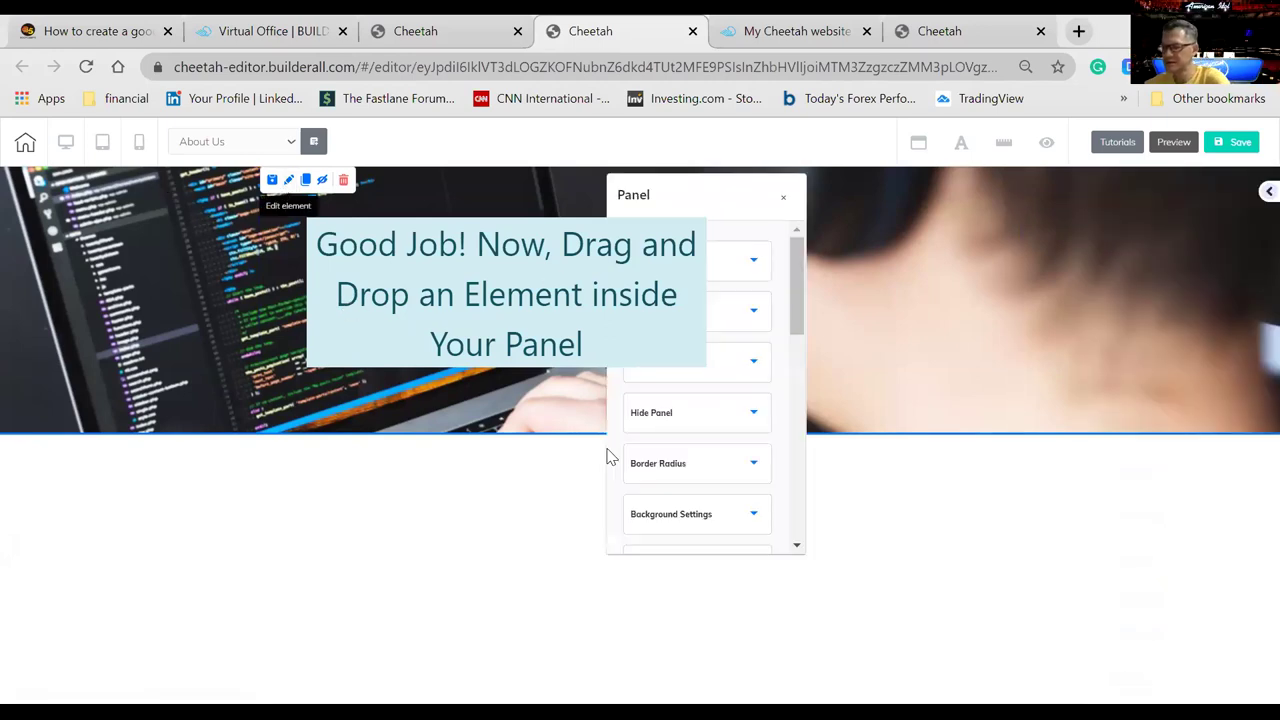
drag(733, 207, 894, 224)
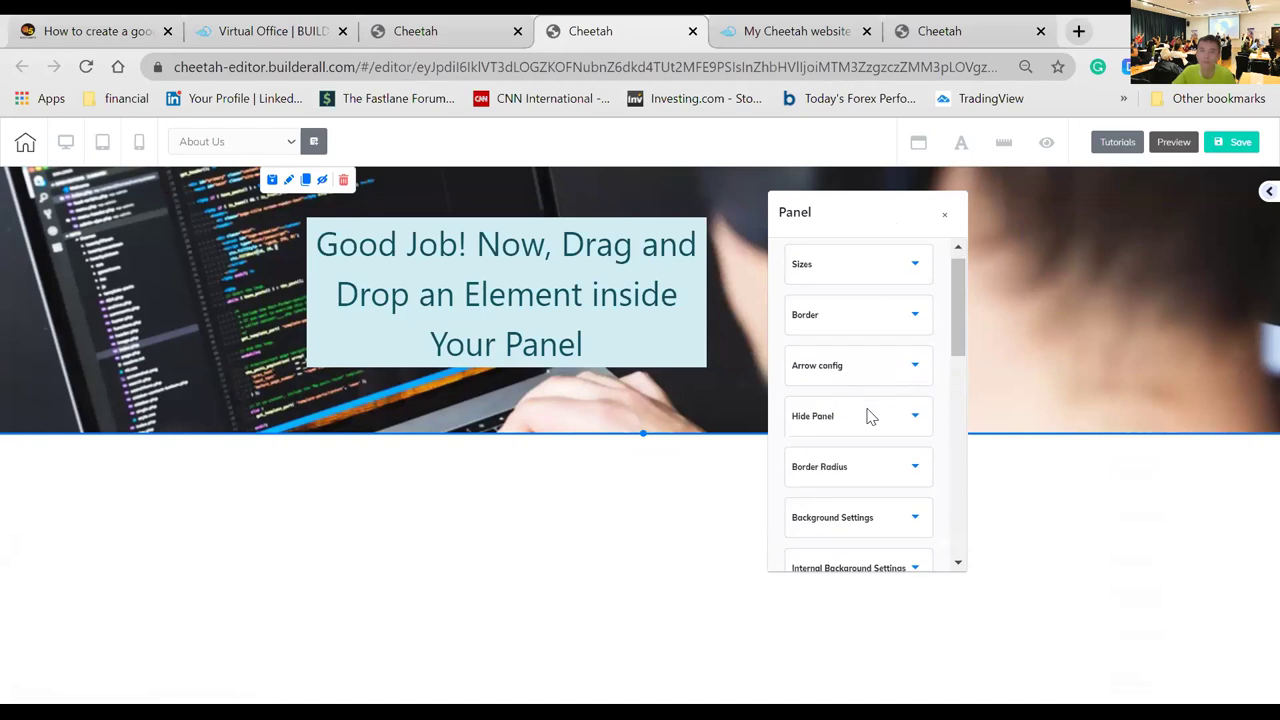
scroll(866, 414, down, 3)
scroll(868, 415, up, 2)
scroll(868, 415, down, 3)
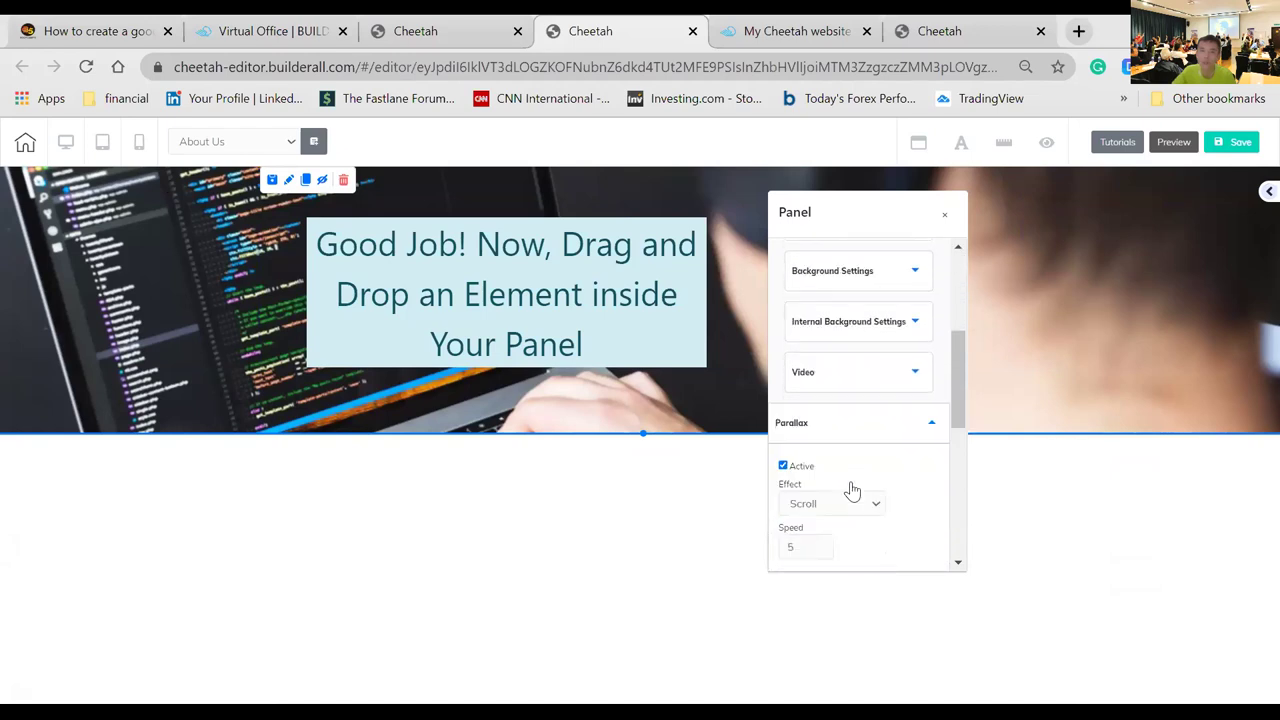
click(849, 369)
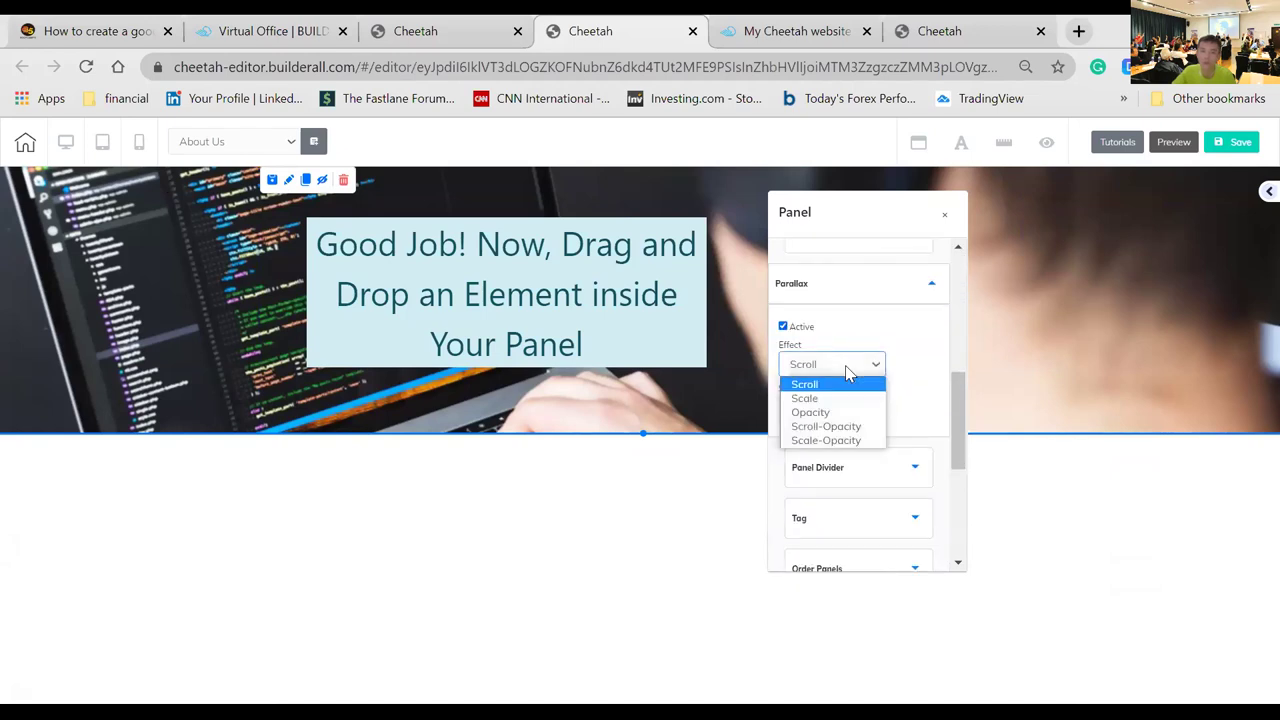
click(845, 384)
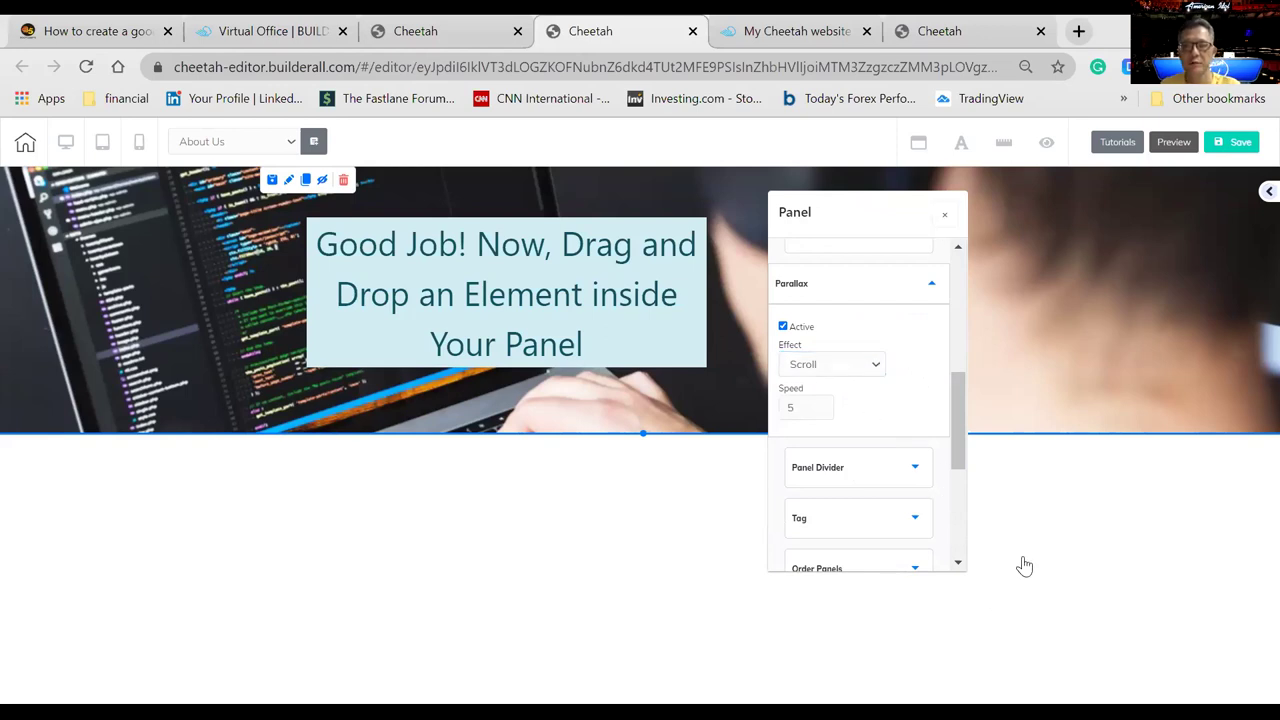
click(944, 214)
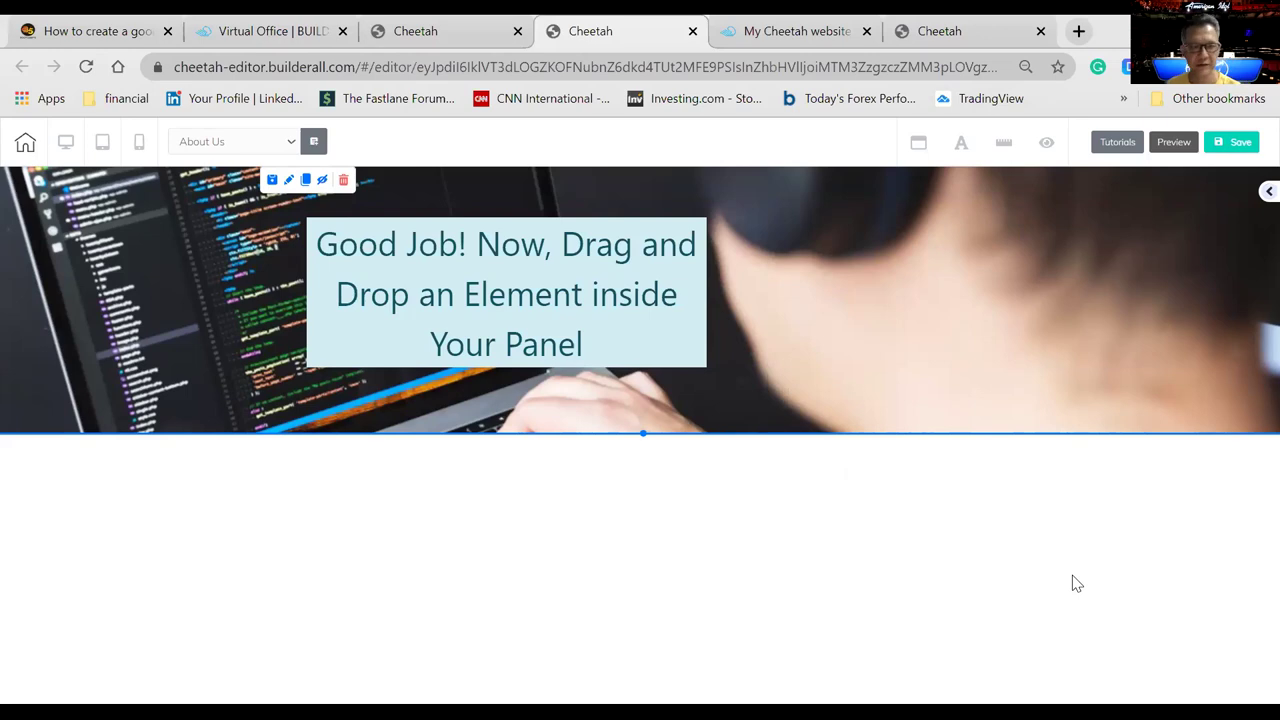
click(812, 30)
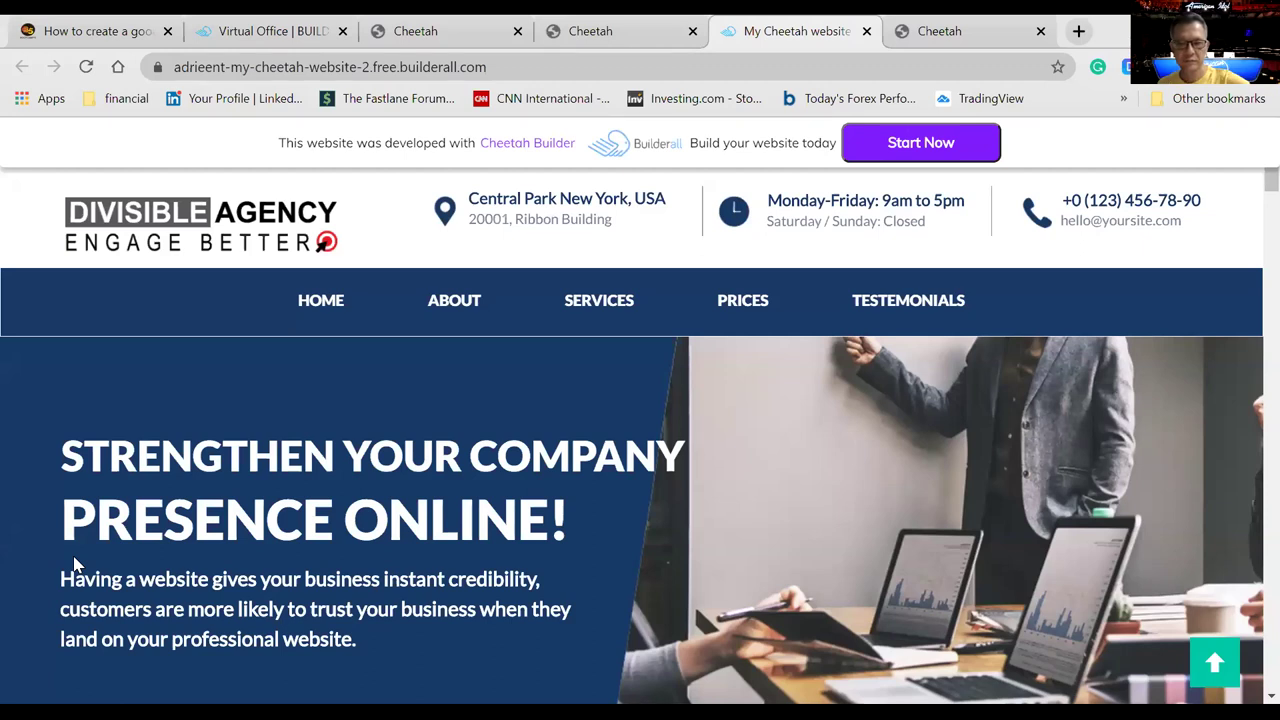
click(591, 24)
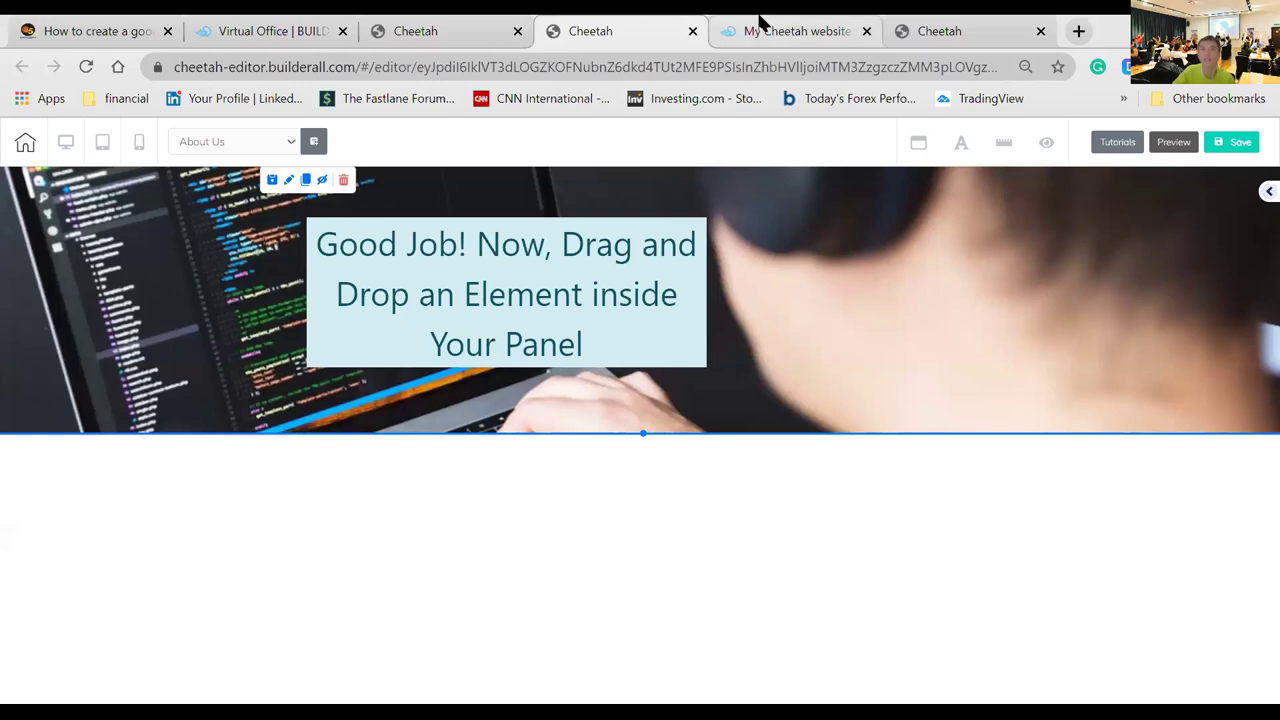
click(762, 24)
click(470, 30)
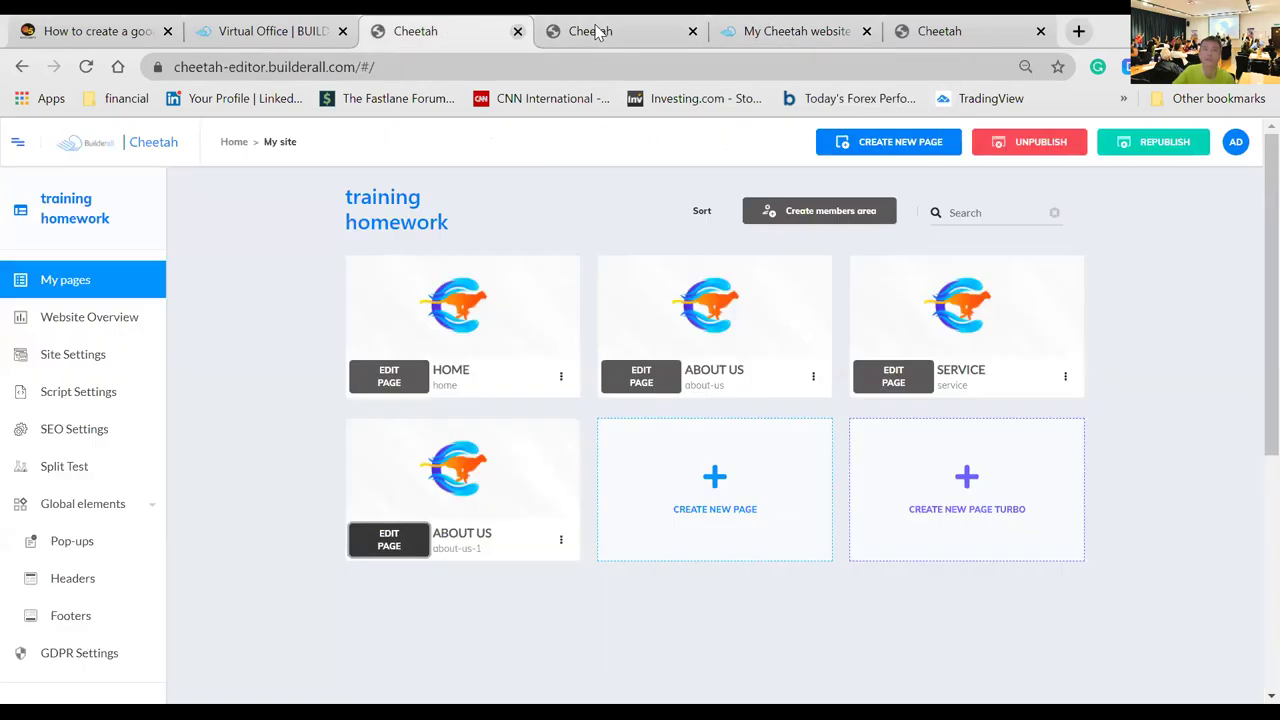
click(596, 32)
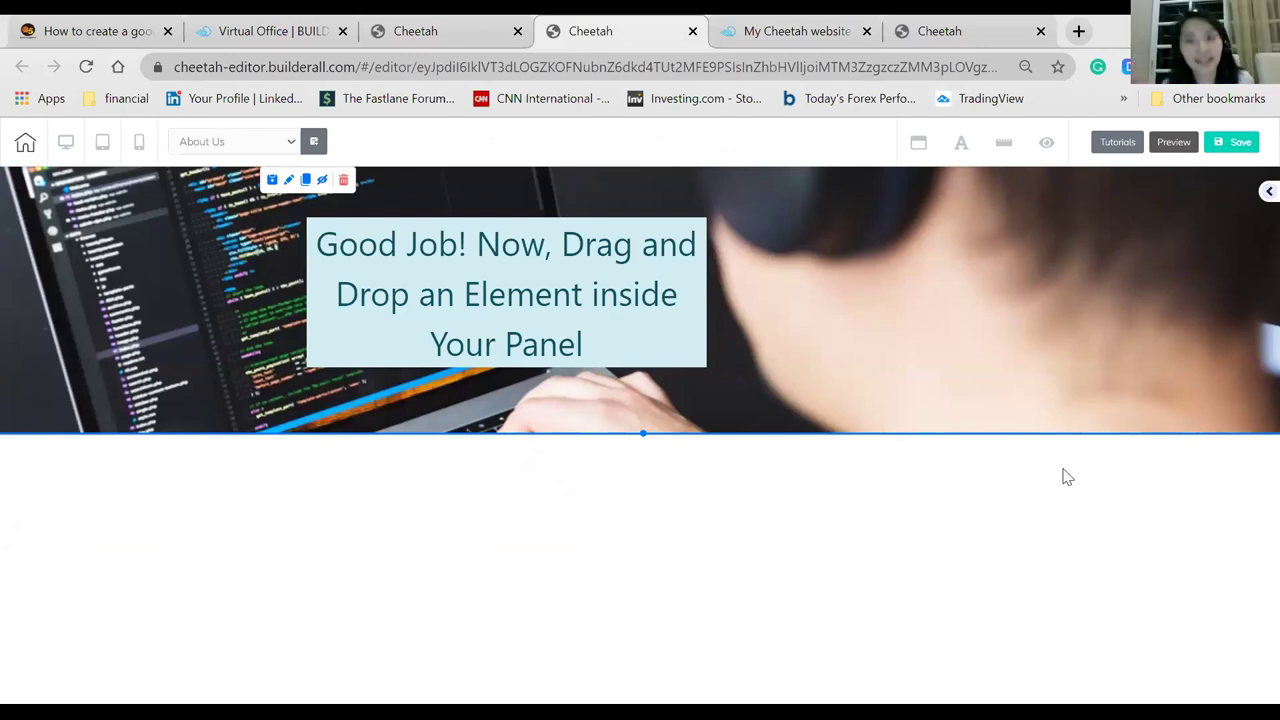
click(808, 22)
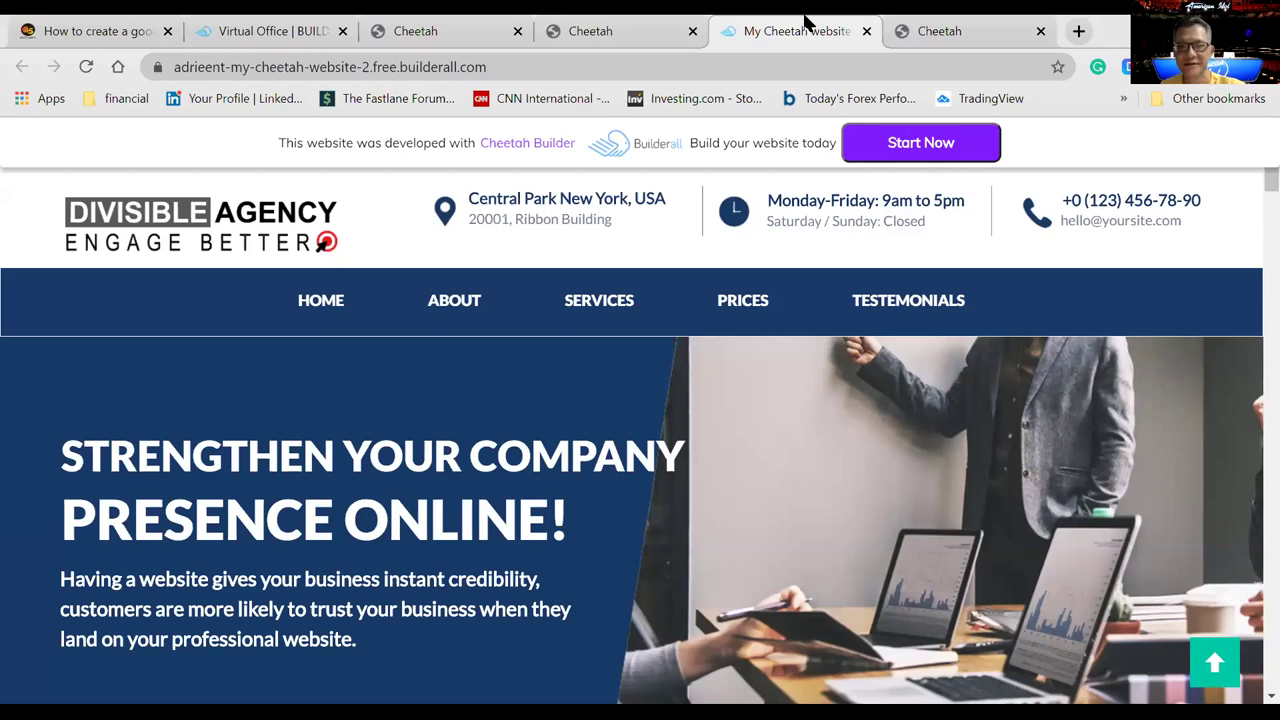
click(617, 22)
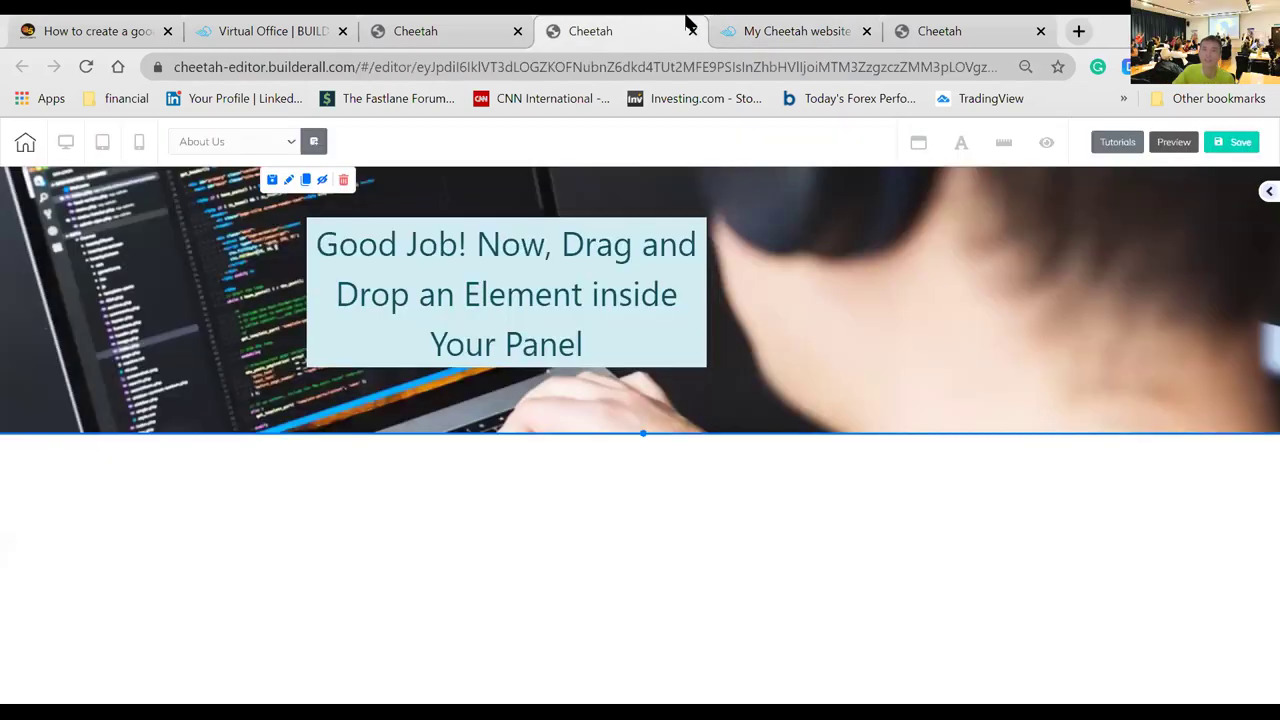
- Examine the scrolling effect on the published website from the home banner to the What We Good At section
click(757, 24)
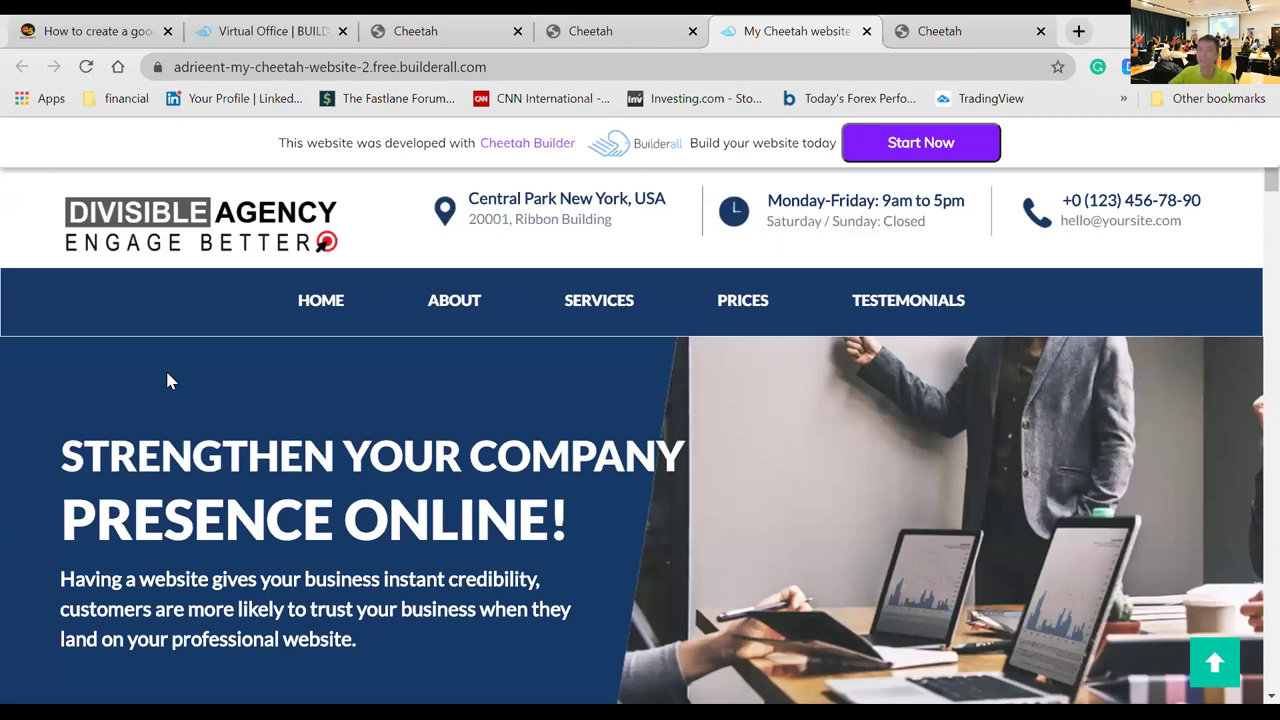
scroll(91, 451, down, 3)
scroll(91, 453, up, 3)
scroll(91, 453, down, 5)
scroll(91, 453, up, 2)
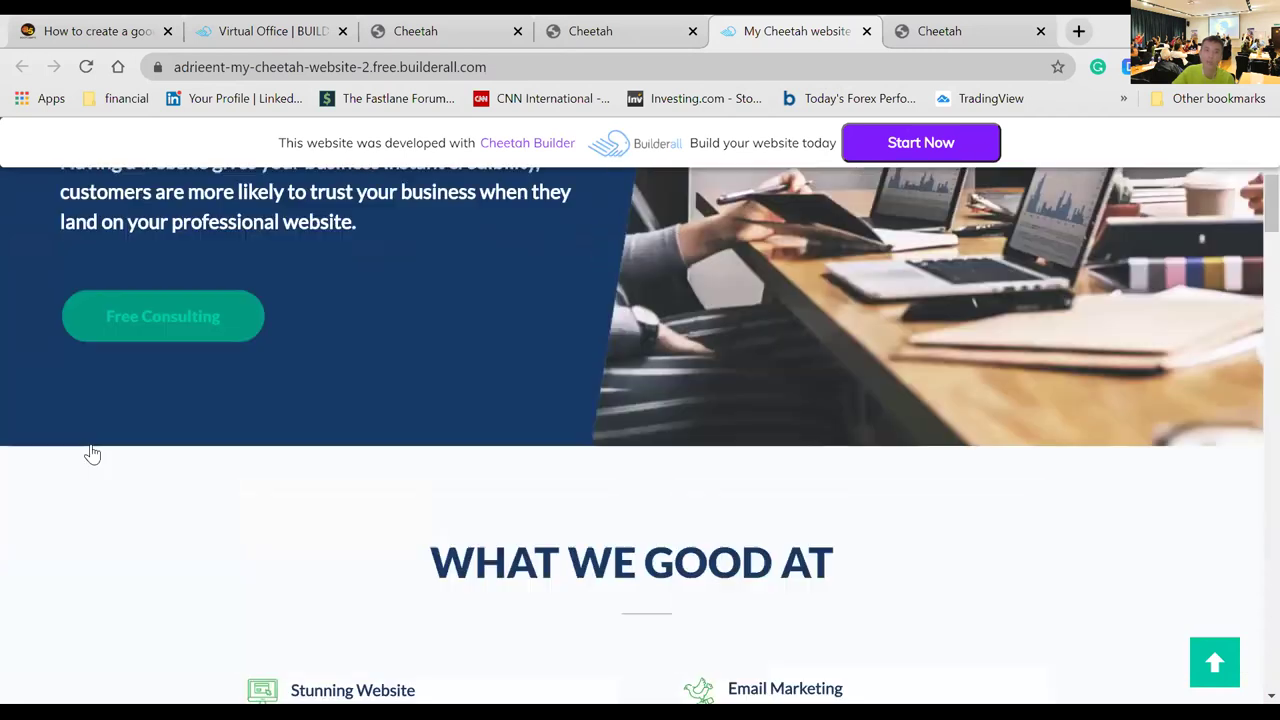
scroll(92, 454, up, 2)
scroll(291, 511, down, 5)
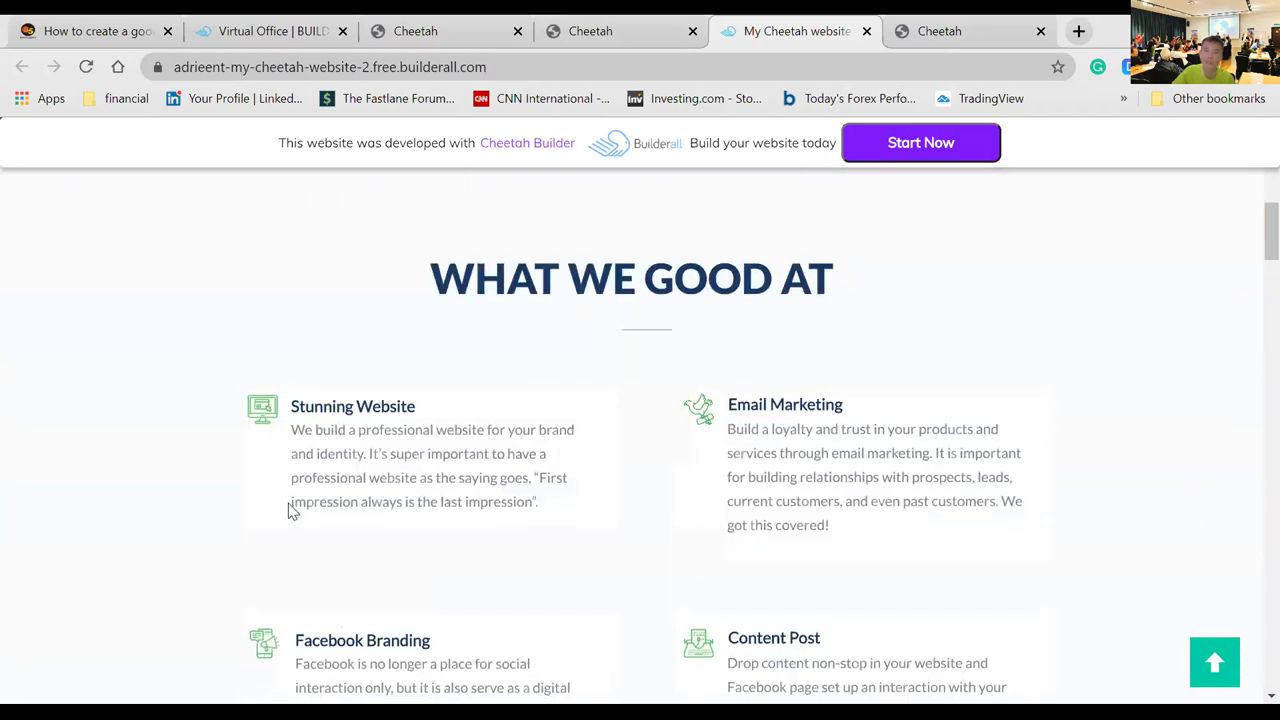
- Open the About page of the published website and examine how its laptop banner moves while scrolling
scroll(291, 511, up, 7)
click(445, 312)
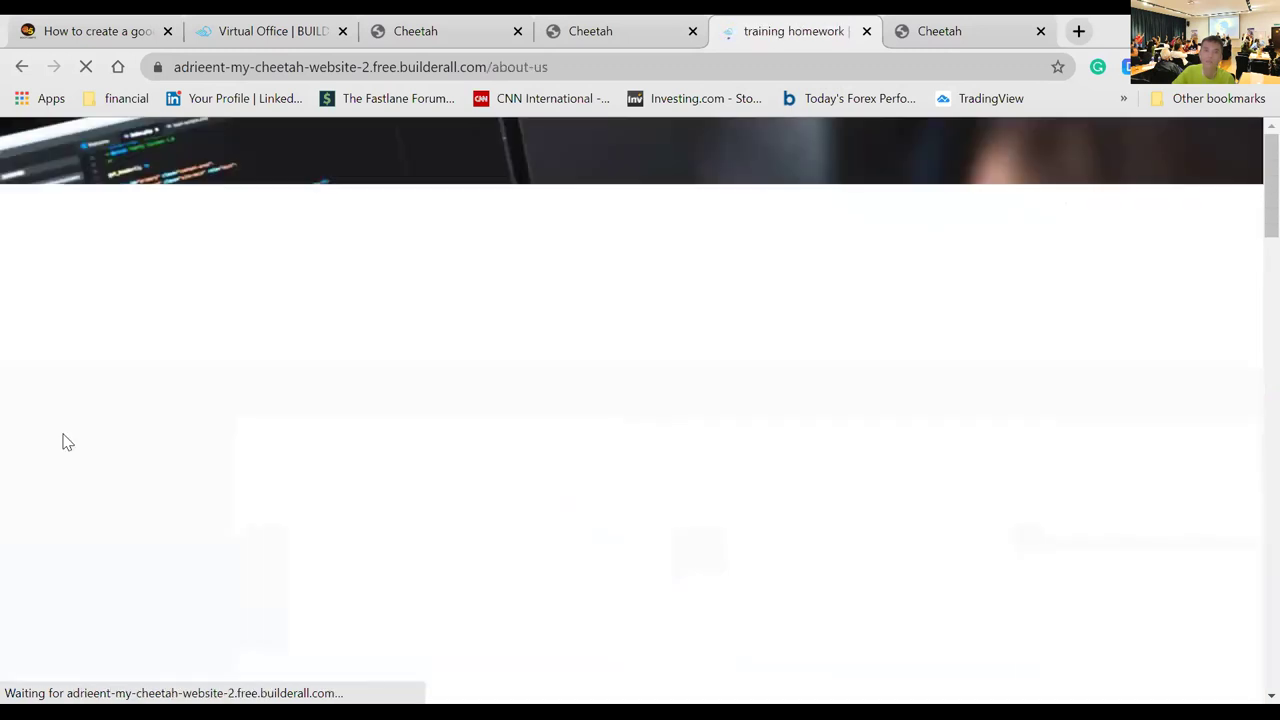
scroll(63, 440, down, 3)
scroll(63, 440, up, 3)
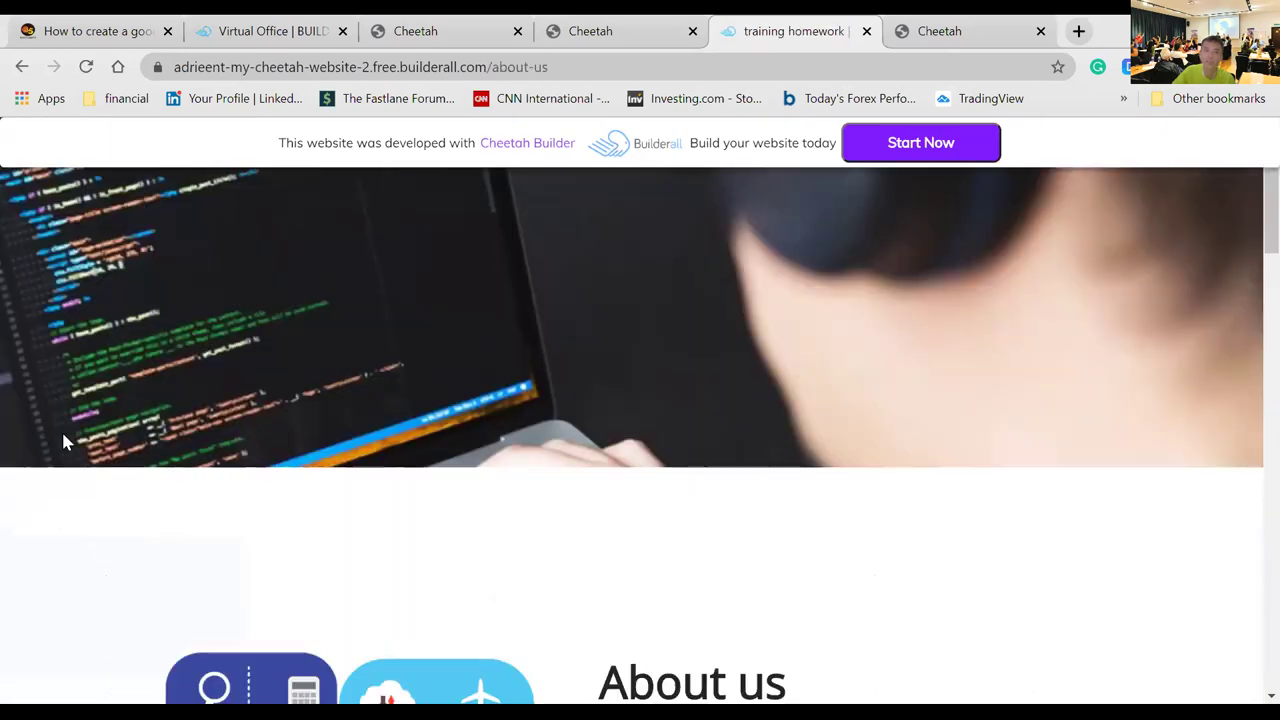
scroll(63, 440, down, 3)
scroll(63, 440, up, 3)
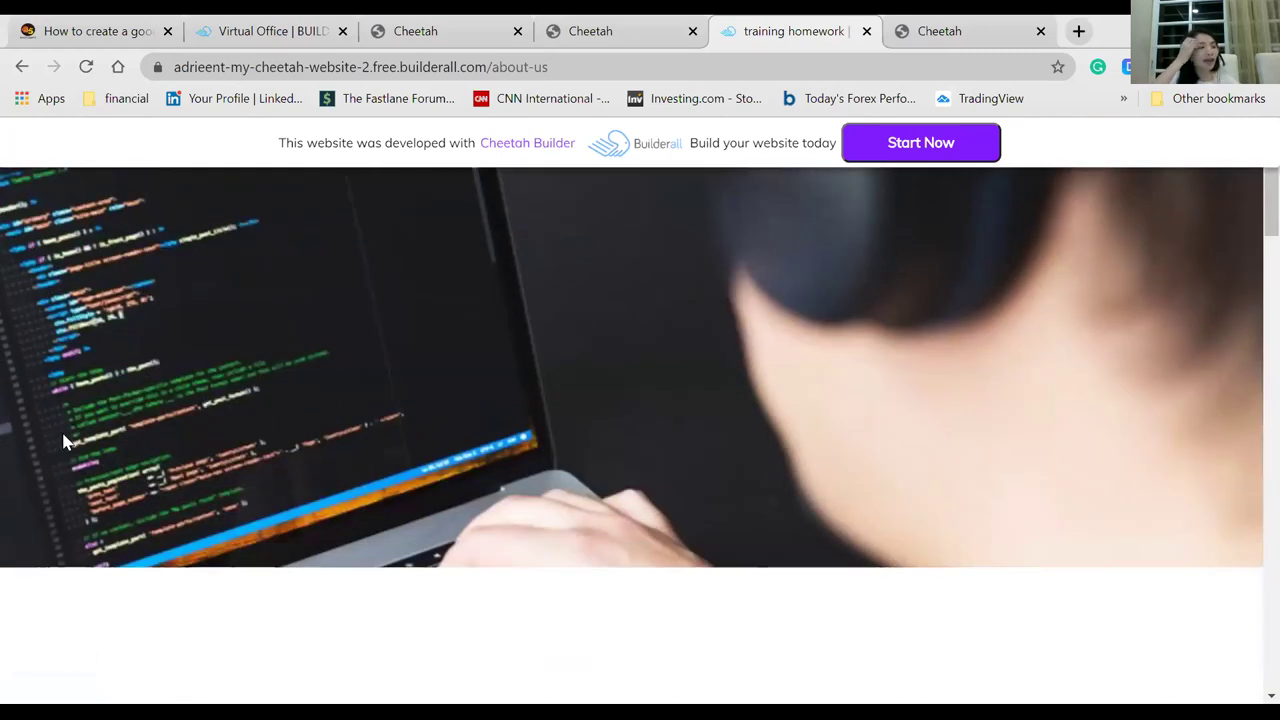
scroll(63, 440, down, 1)
scroll(66, 442, down, 2)
scroll(66, 442, up, 3)
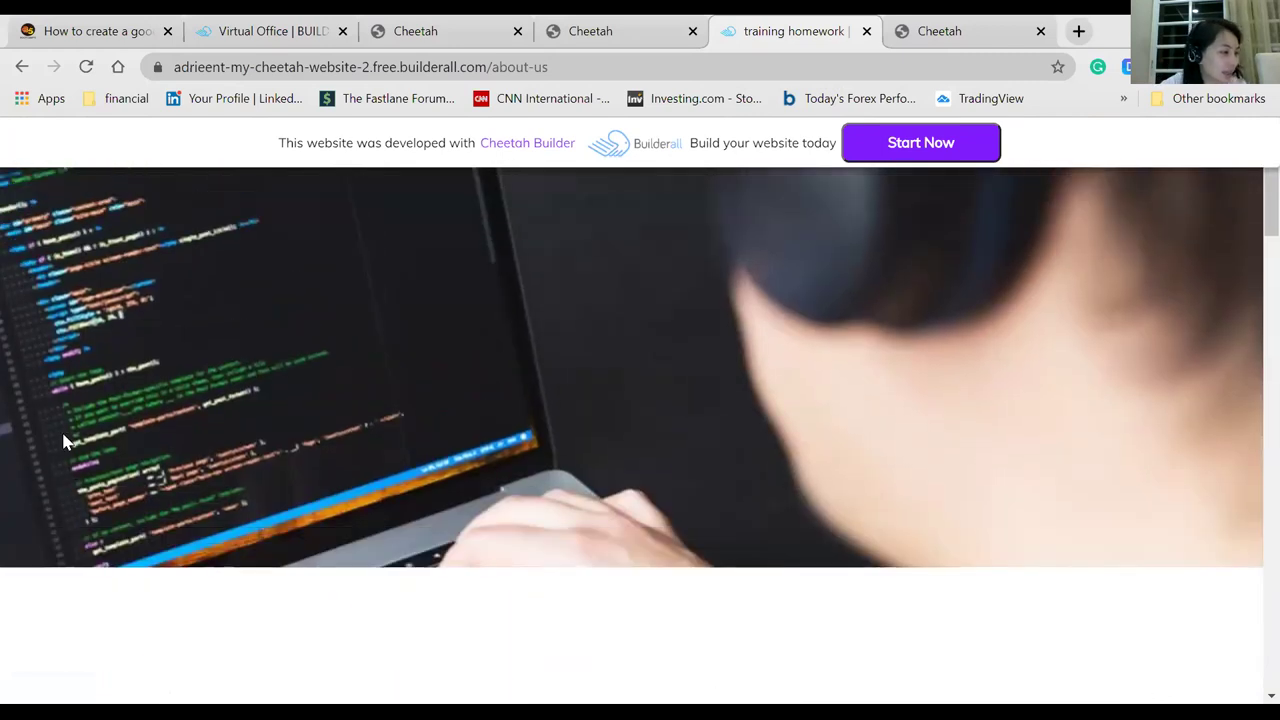
scroll(63, 440, down, 1)
scroll(63, 440, down, 3)
scroll(63, 440, up, 3)
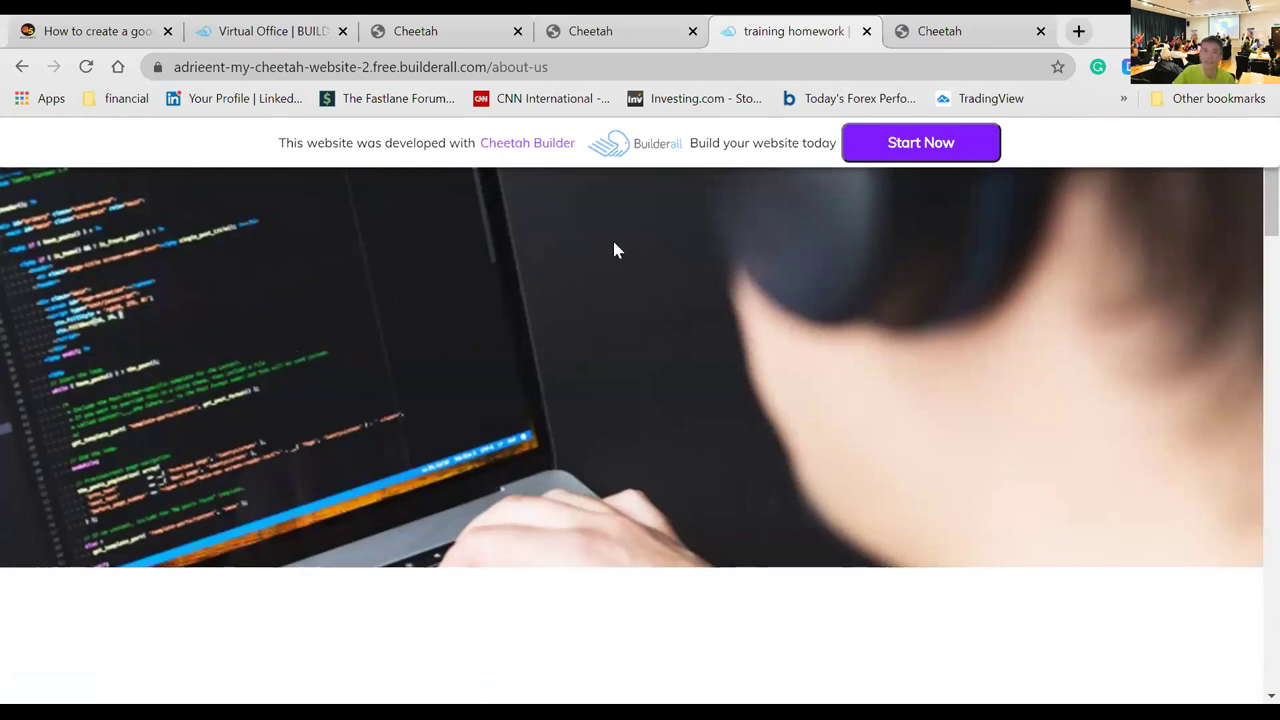
- Return to the published home page and examine the scrolling from the home banner through the What We Good At section
click(22, 66)
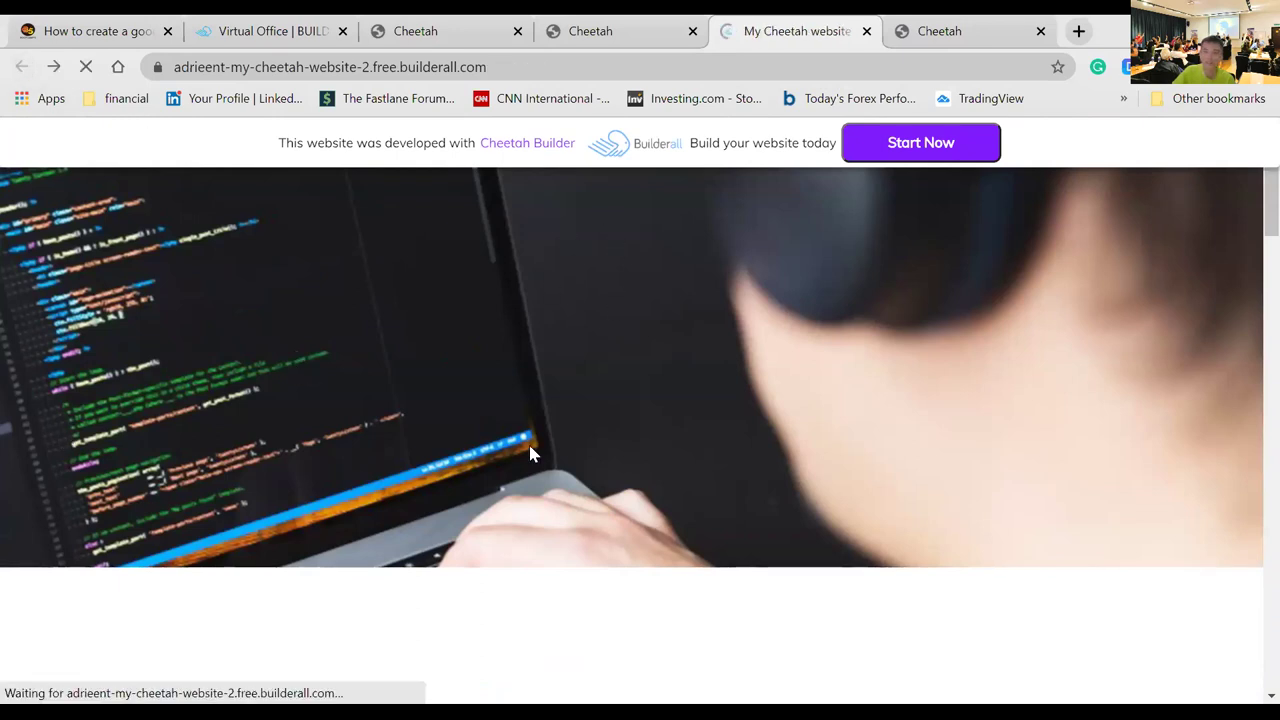
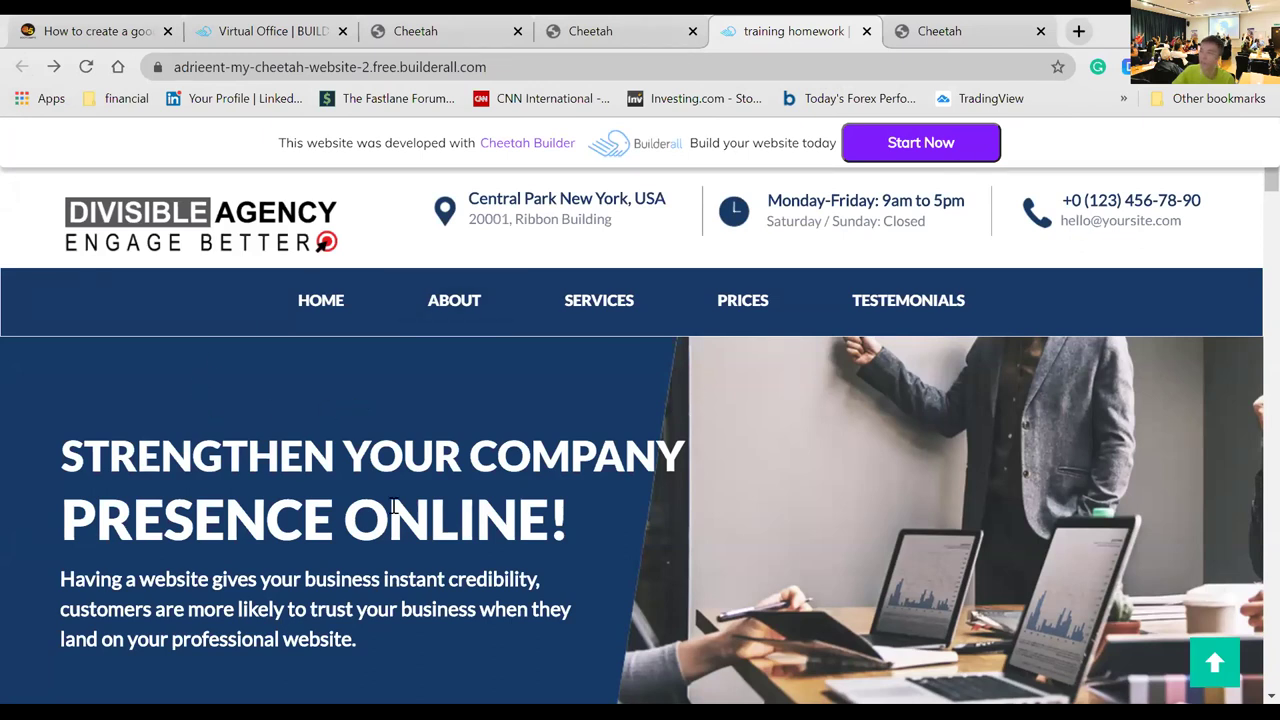
scroll(314, 464, down, 3)
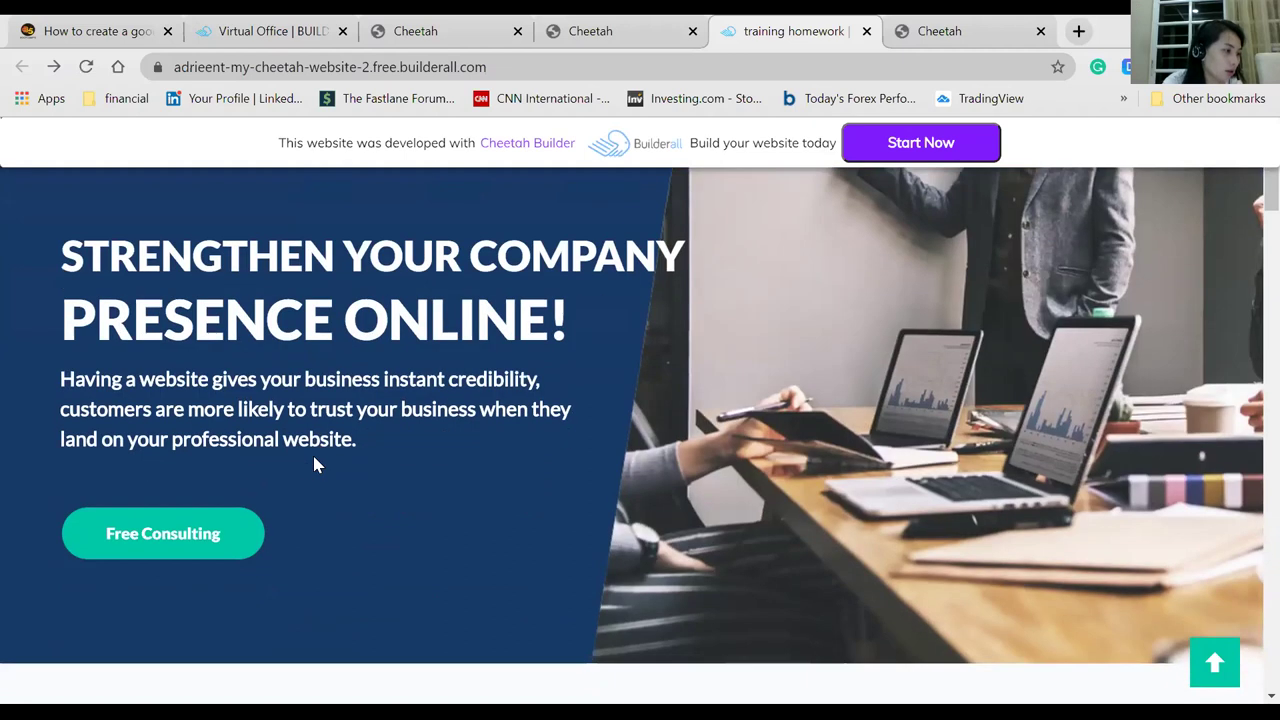
scroll(314, 464, down, 1)
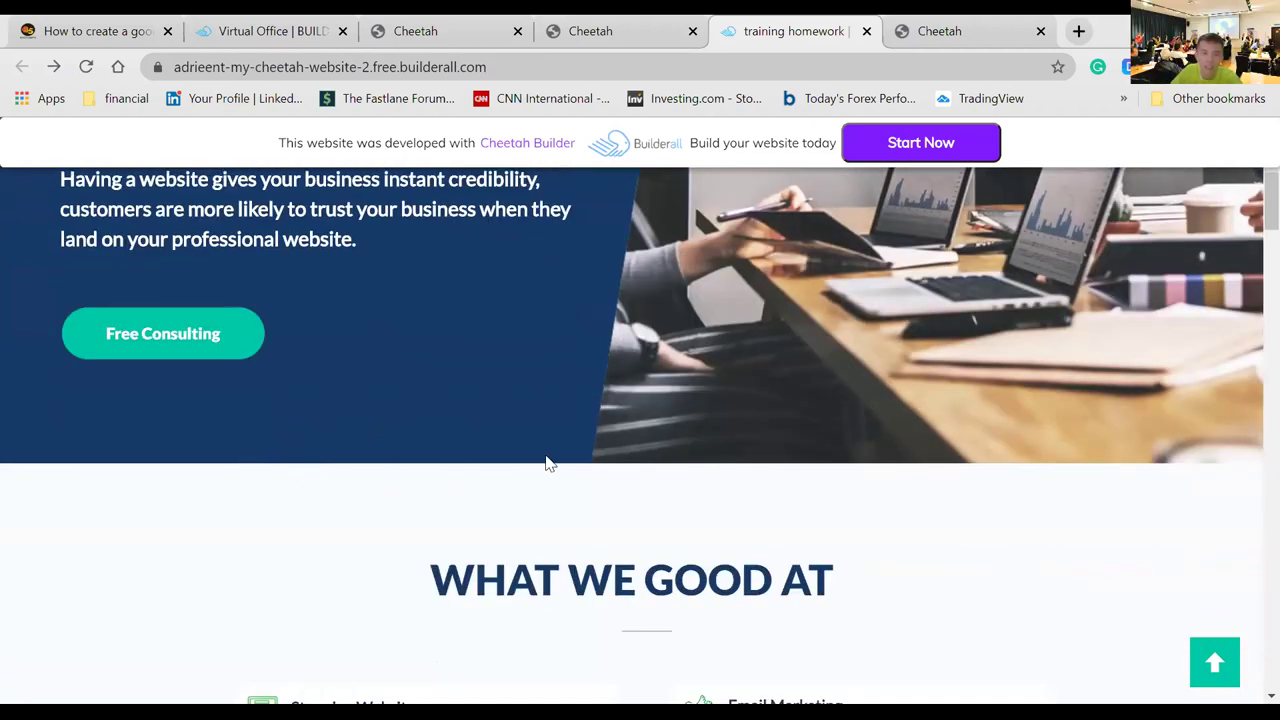
scroll(540, 455, down, 5)
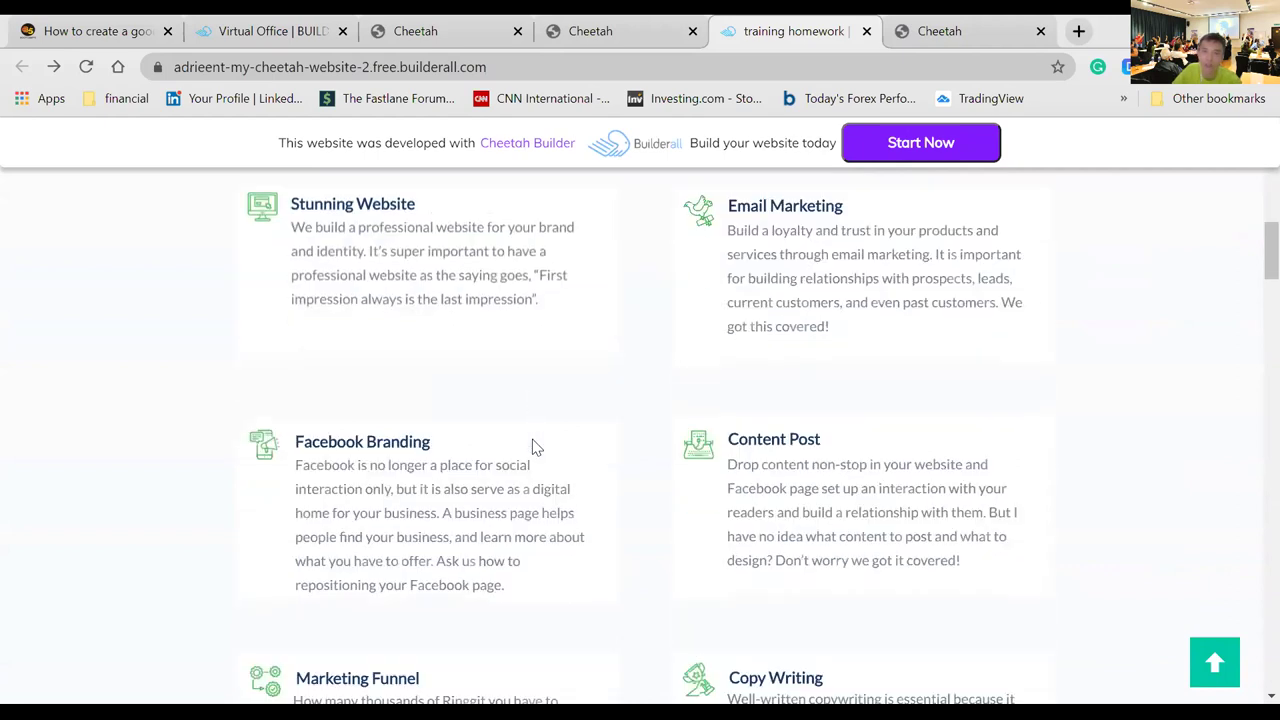
scroll(287, 459, up, 5)
scroll(510, 465, up, 4)
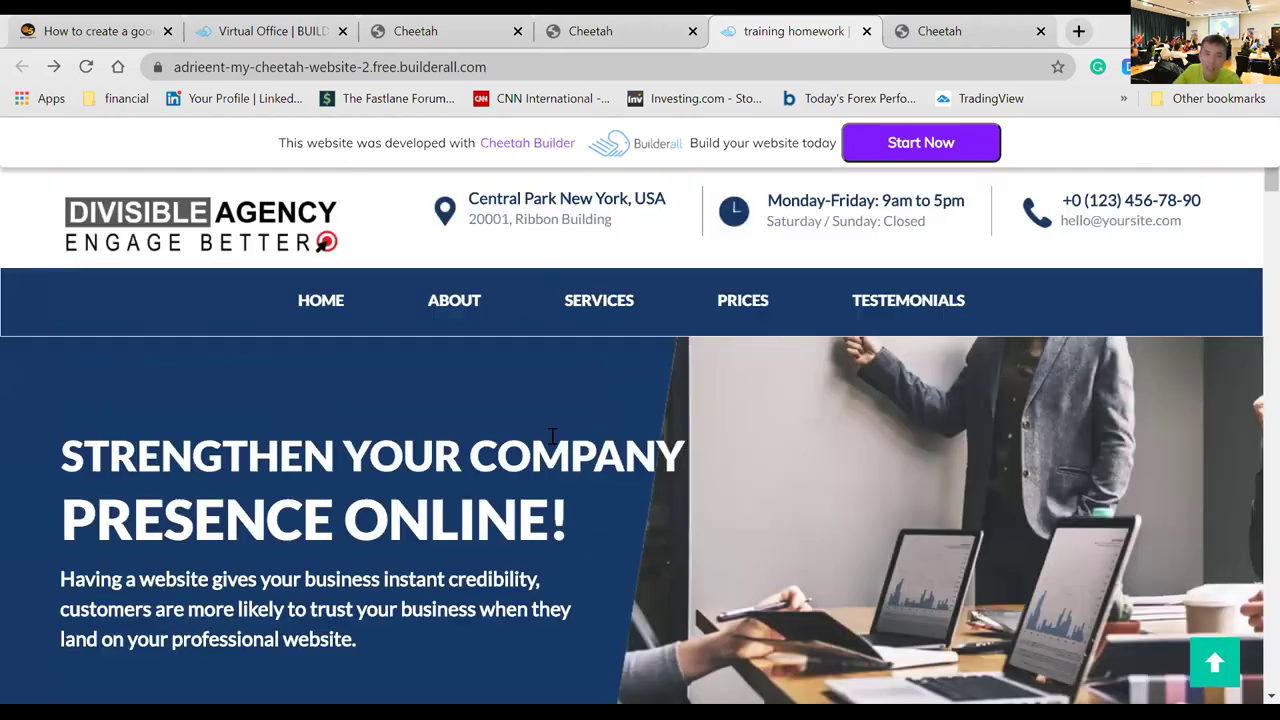
- Reopen the published About page and examine the banner's scrolling effect against the About us section below it
click(456, 312)
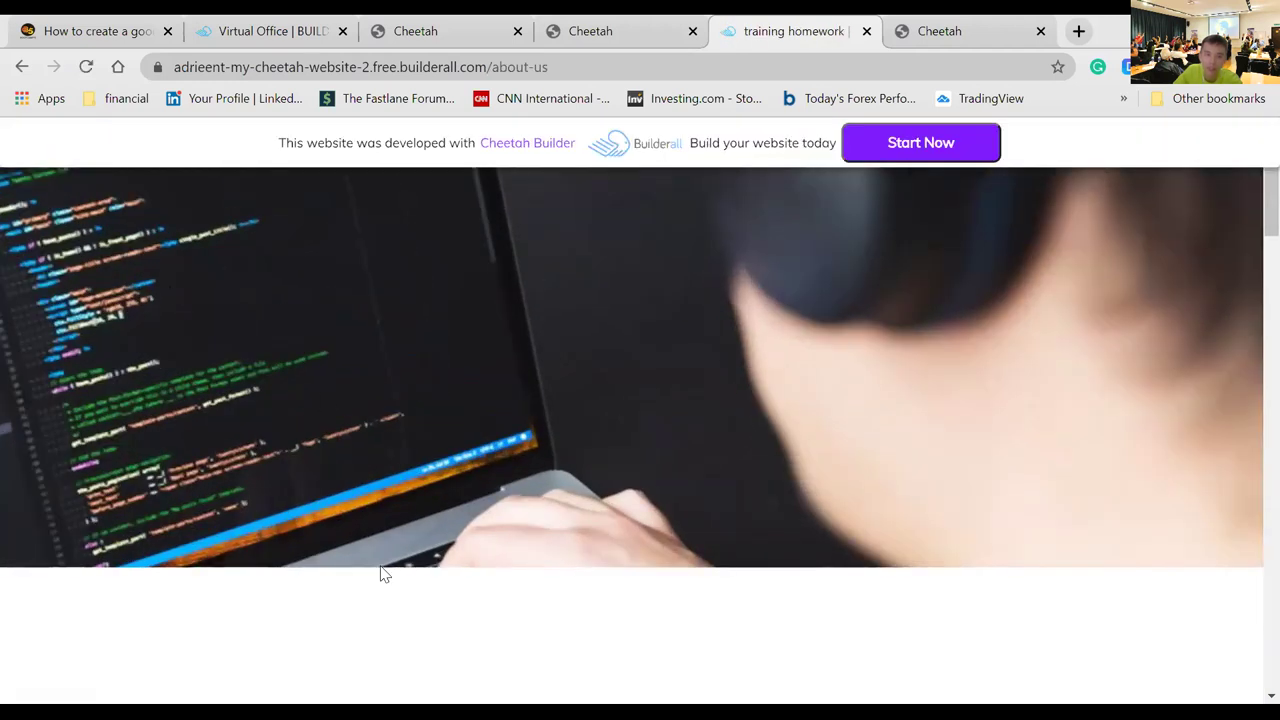
scroll(381, 571, down, 2)
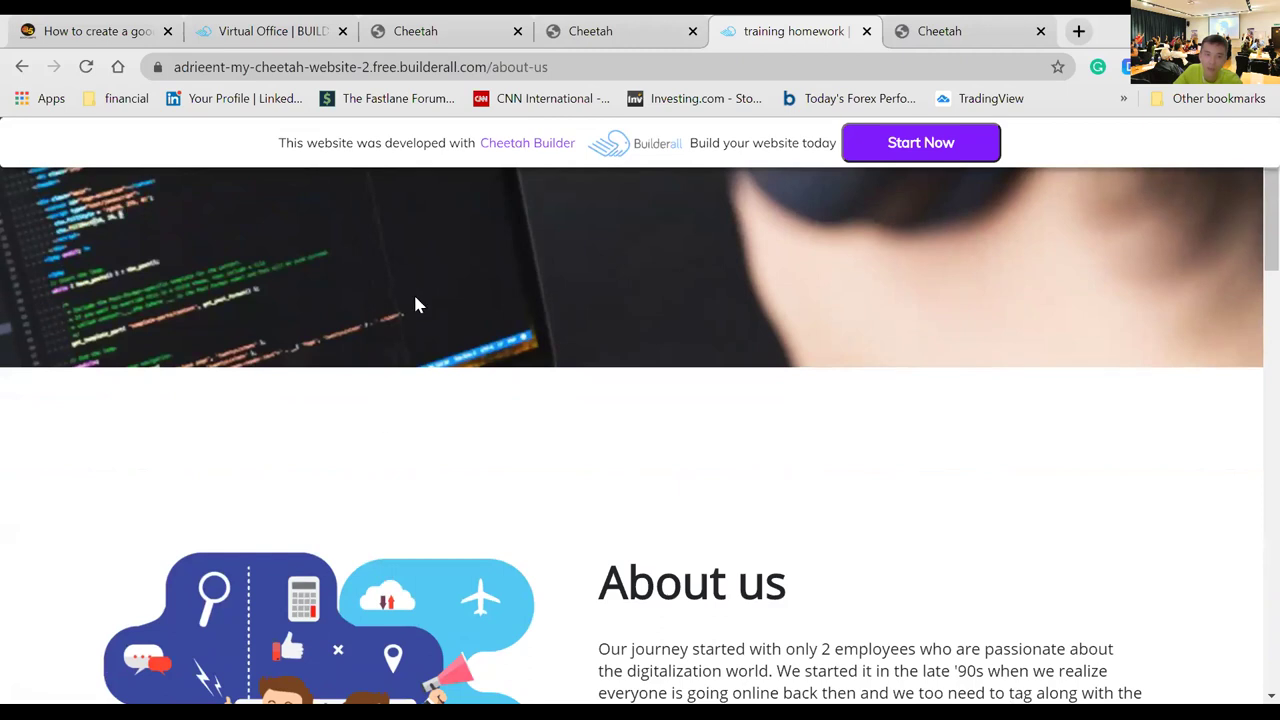
scroll(416, 304, down, 2)
scroll(416, 304, up, 3)
scroll(416, 304, down, 2)
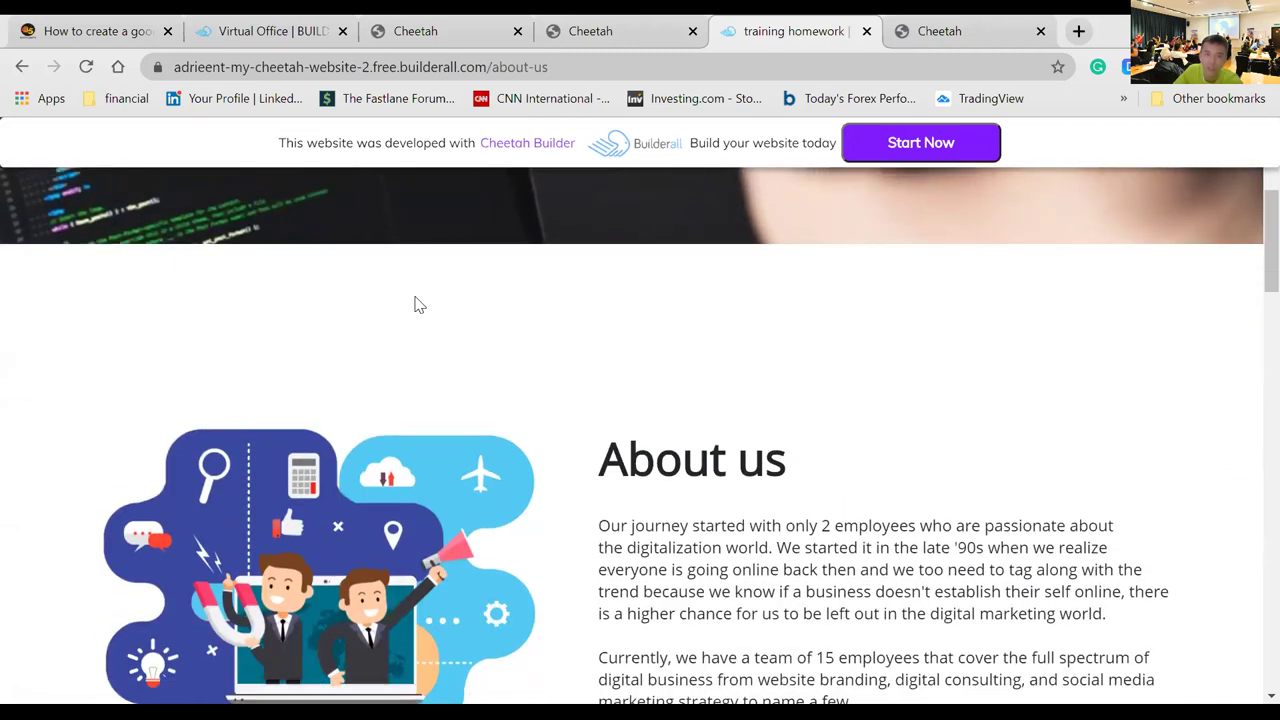
scroll(418, 304, up, 2)
scroll(418, 304, down, 4)
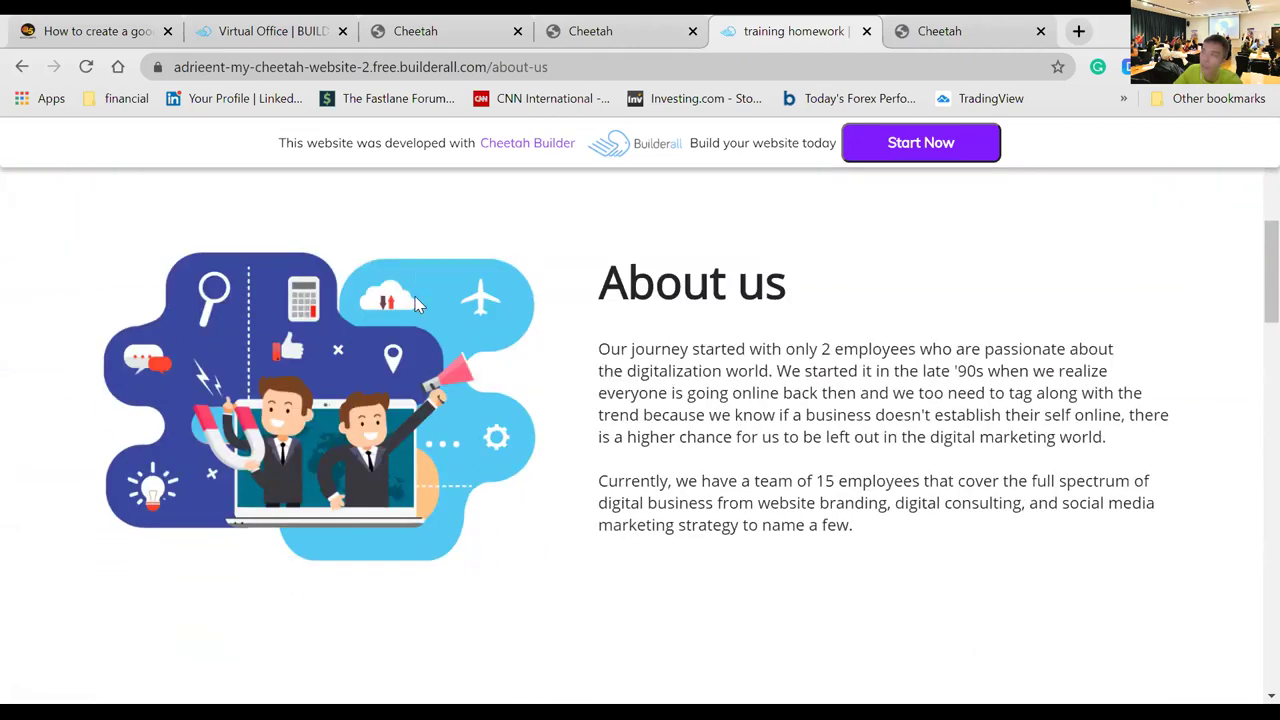
scroll(418, 304, down, 5)
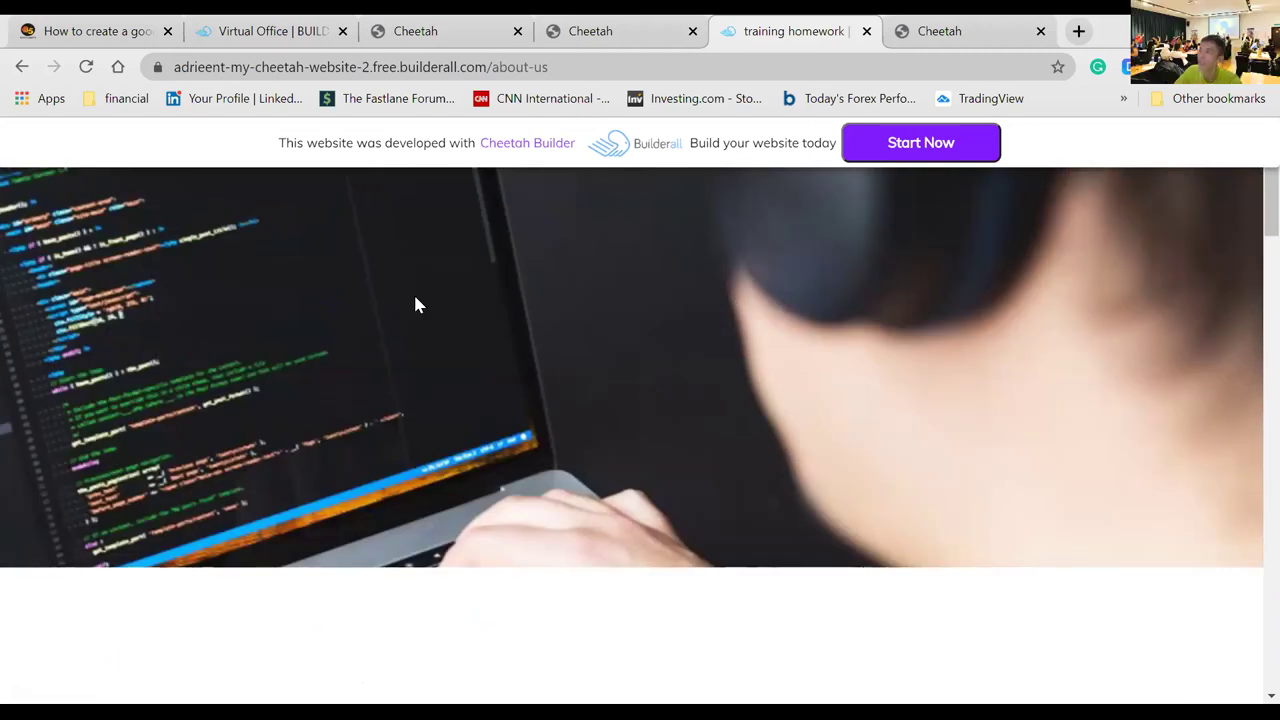
scroll(415, 298, down, 2)
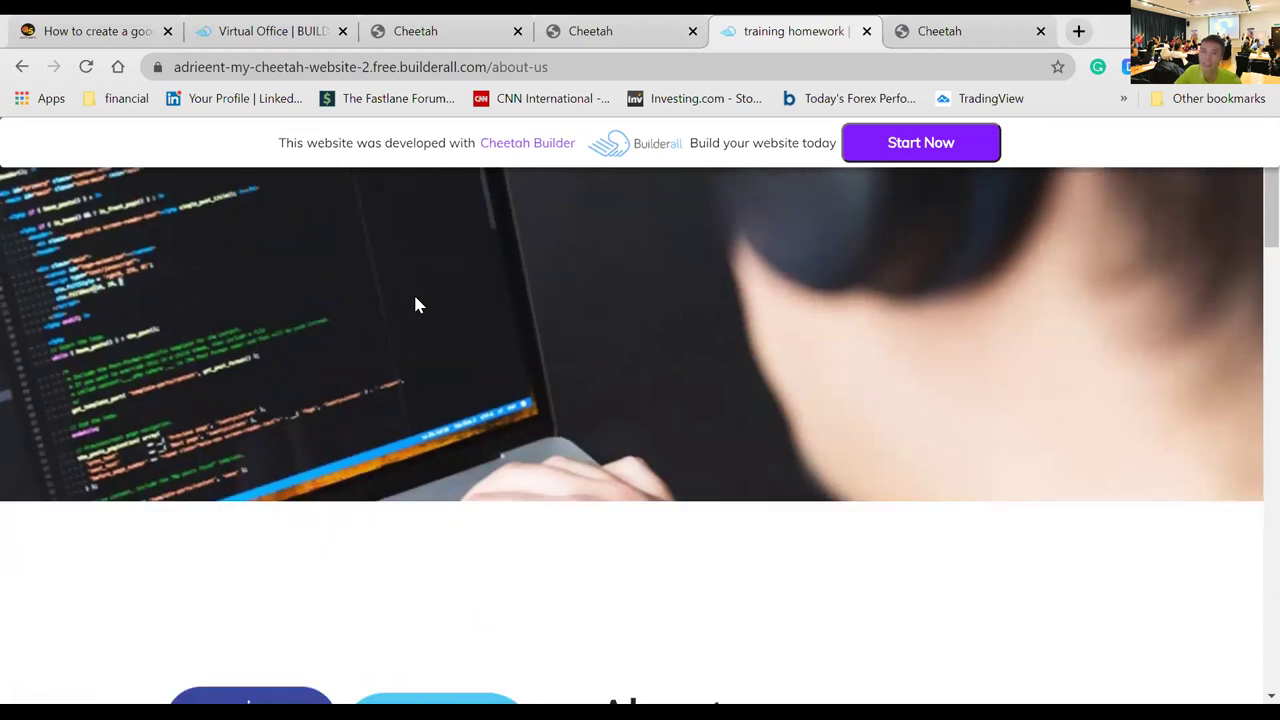
scroll(415, 298, up, 2)
scroll(477, 317, down, 2)
scroll(480, 335, up, 2)
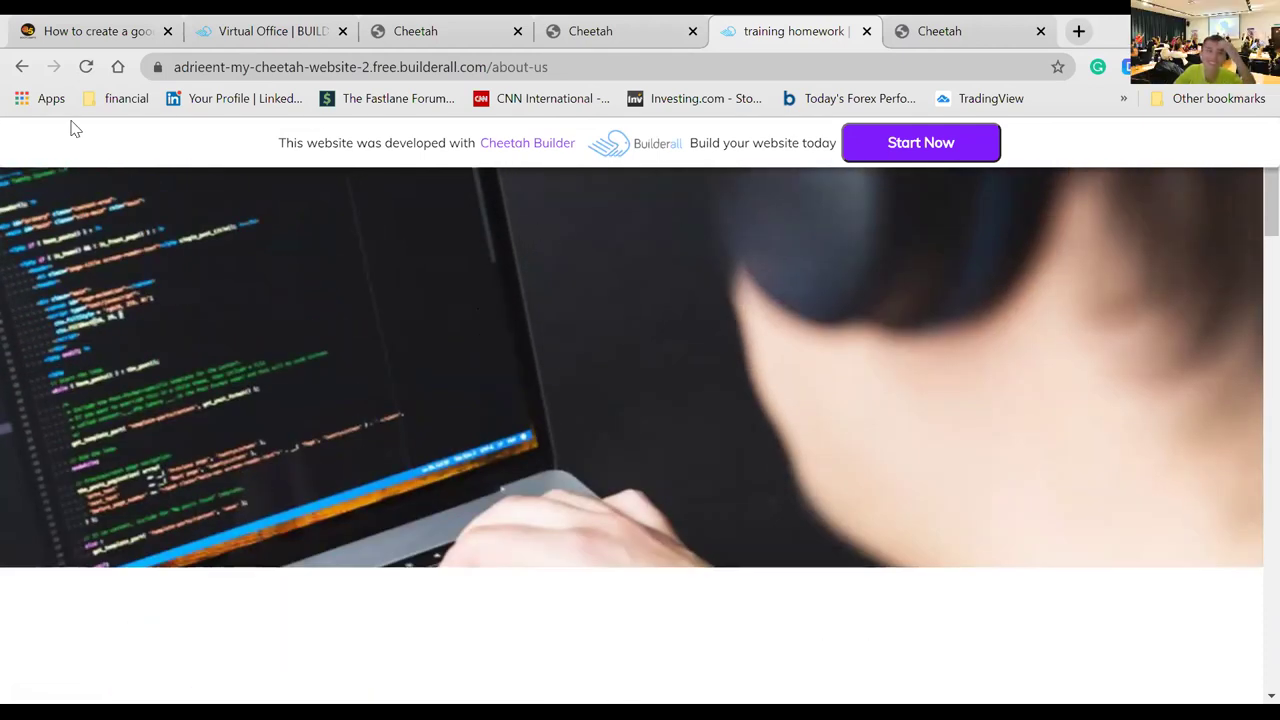
- Go back to the published home page and compare it with the About Us banner panel in the page editor
click(31, 70)
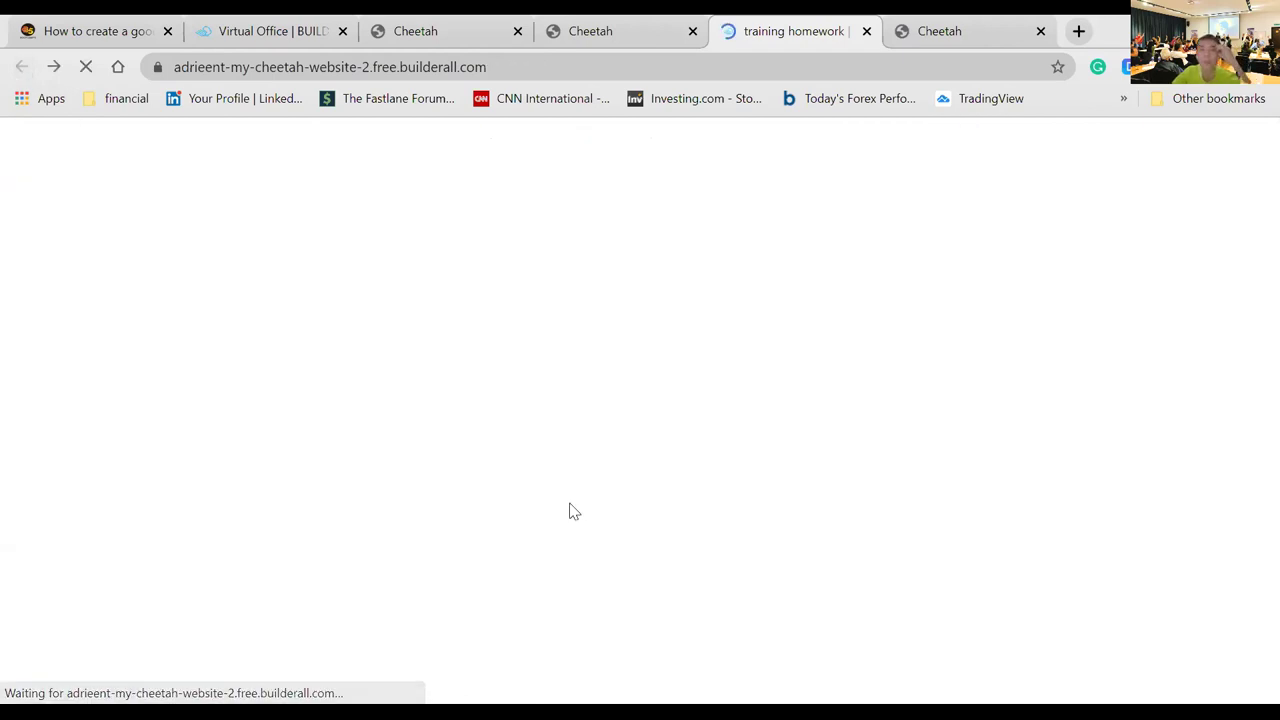
click(643, 24)
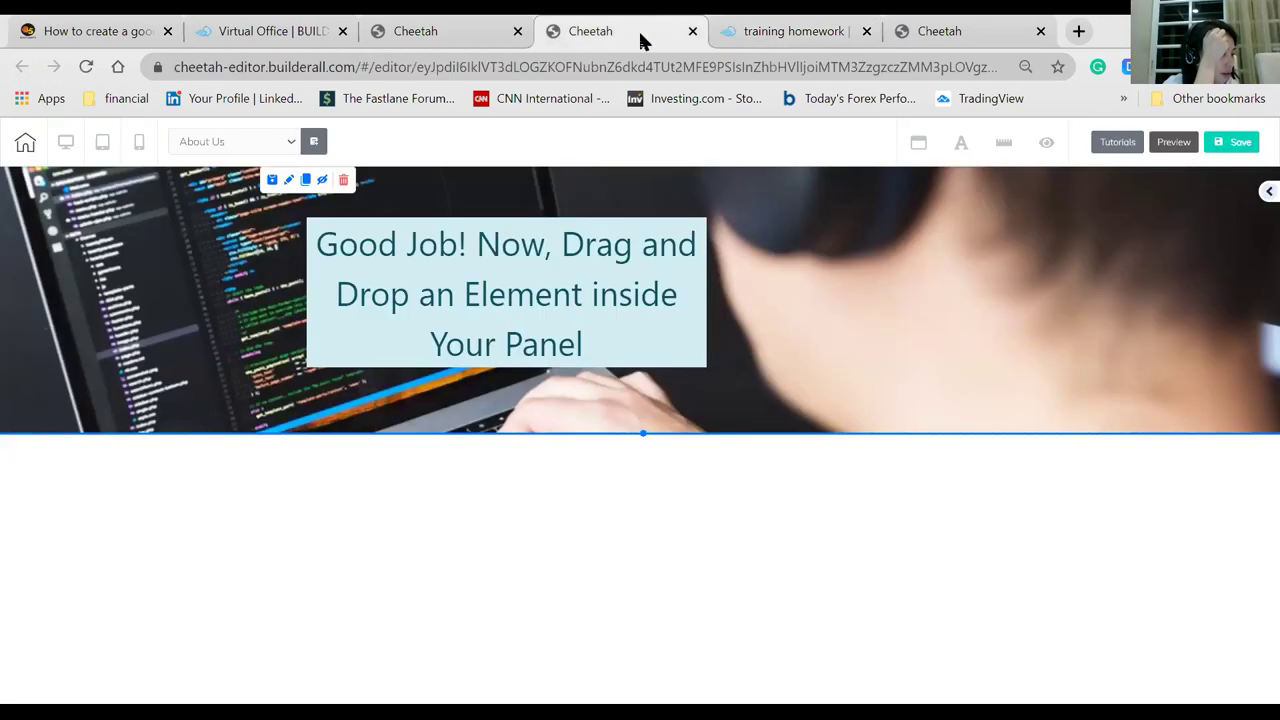
click(820, 36)
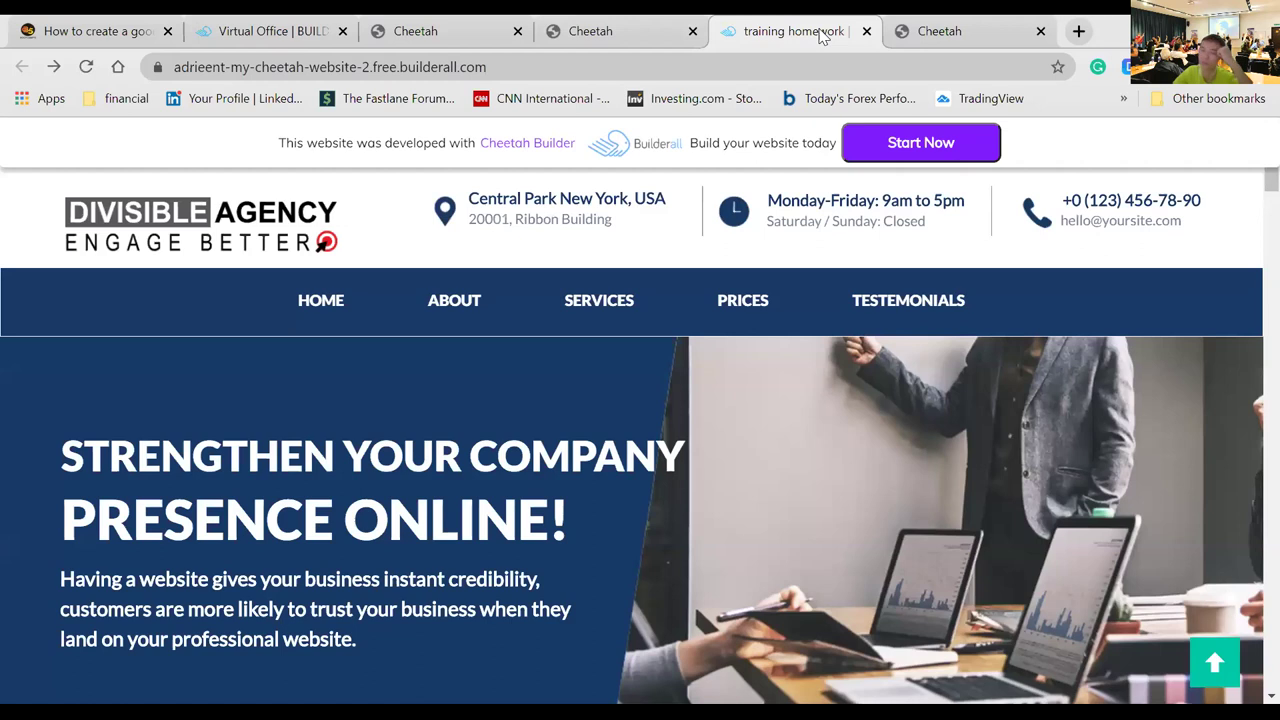
click(600, 24)
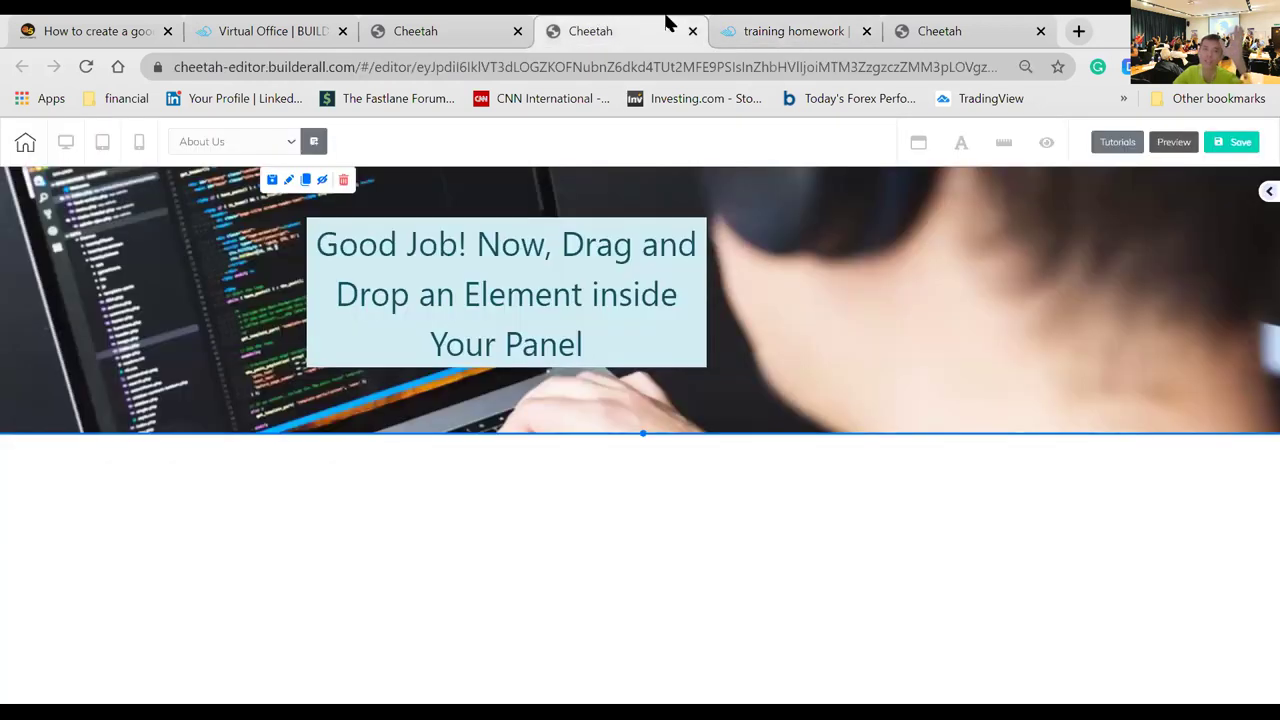
click(780, 24)
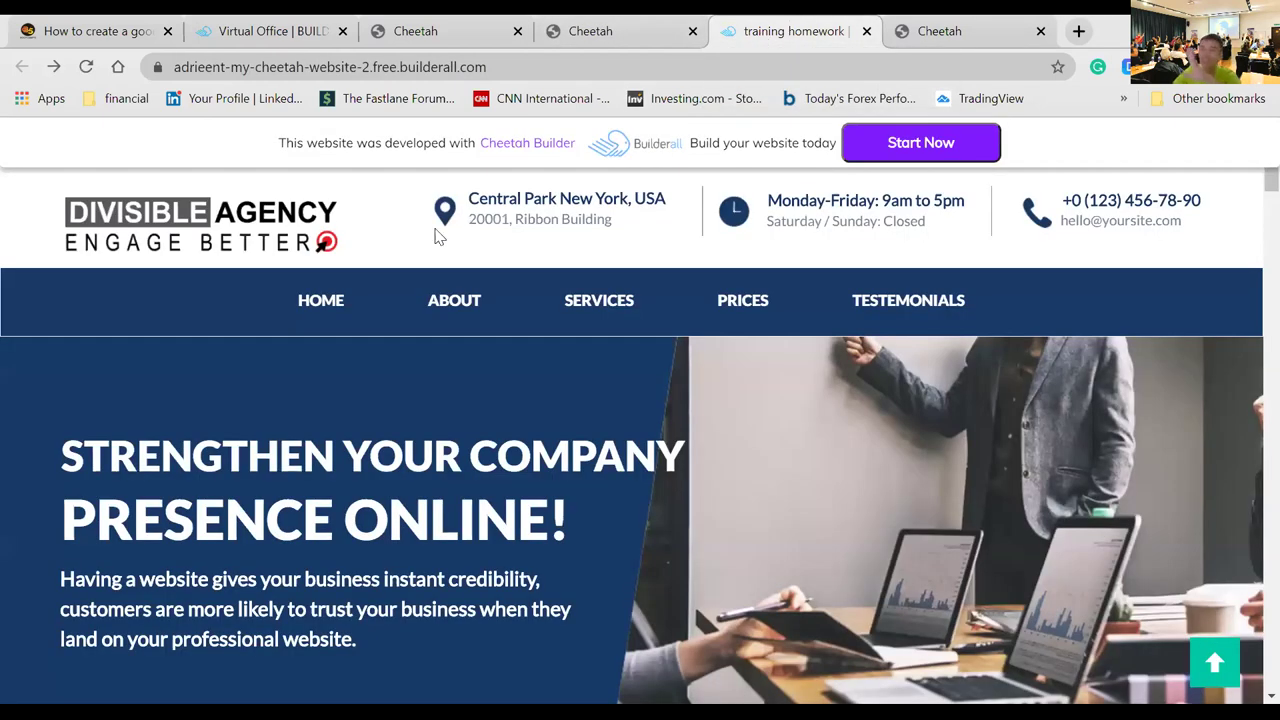
- Zoom out the published home page and examine how its banner scrolls relative to the What We Good At section
scroll(334, 389, down, 1)
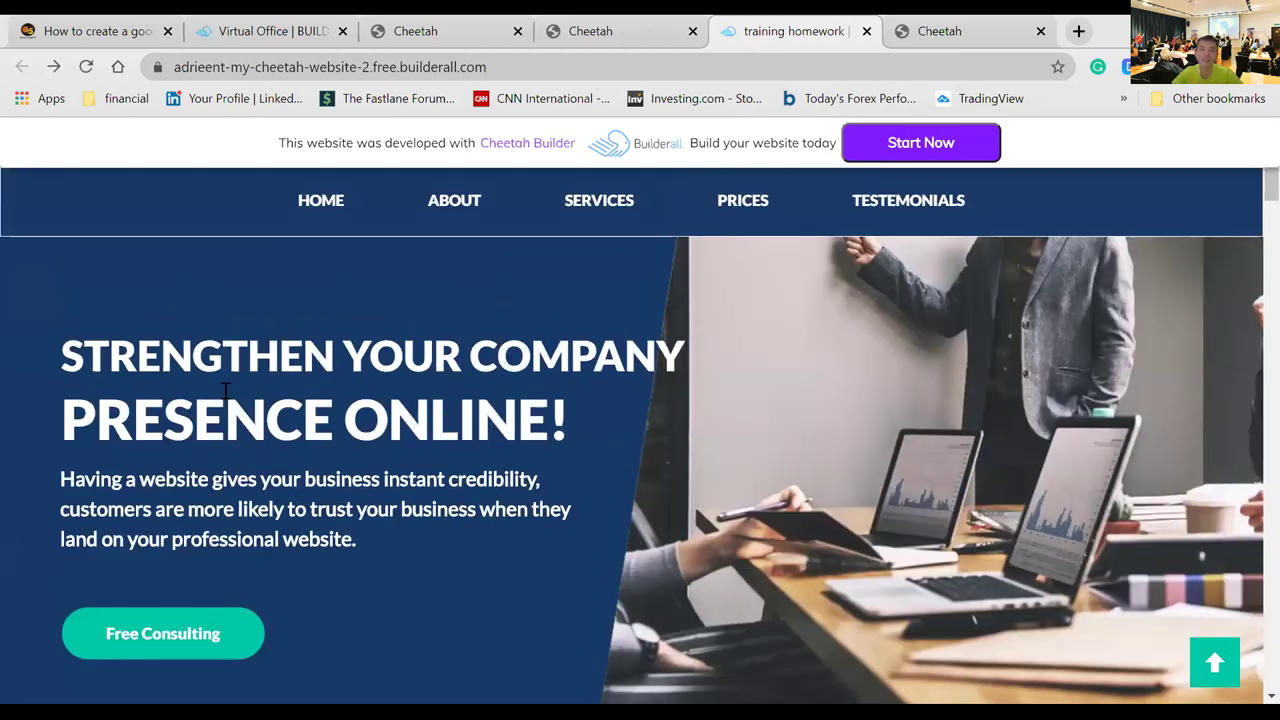
key(ctrl+minus)
key(ctrl+minus)
key(ctrl+minus)
key(ctrl+minus)
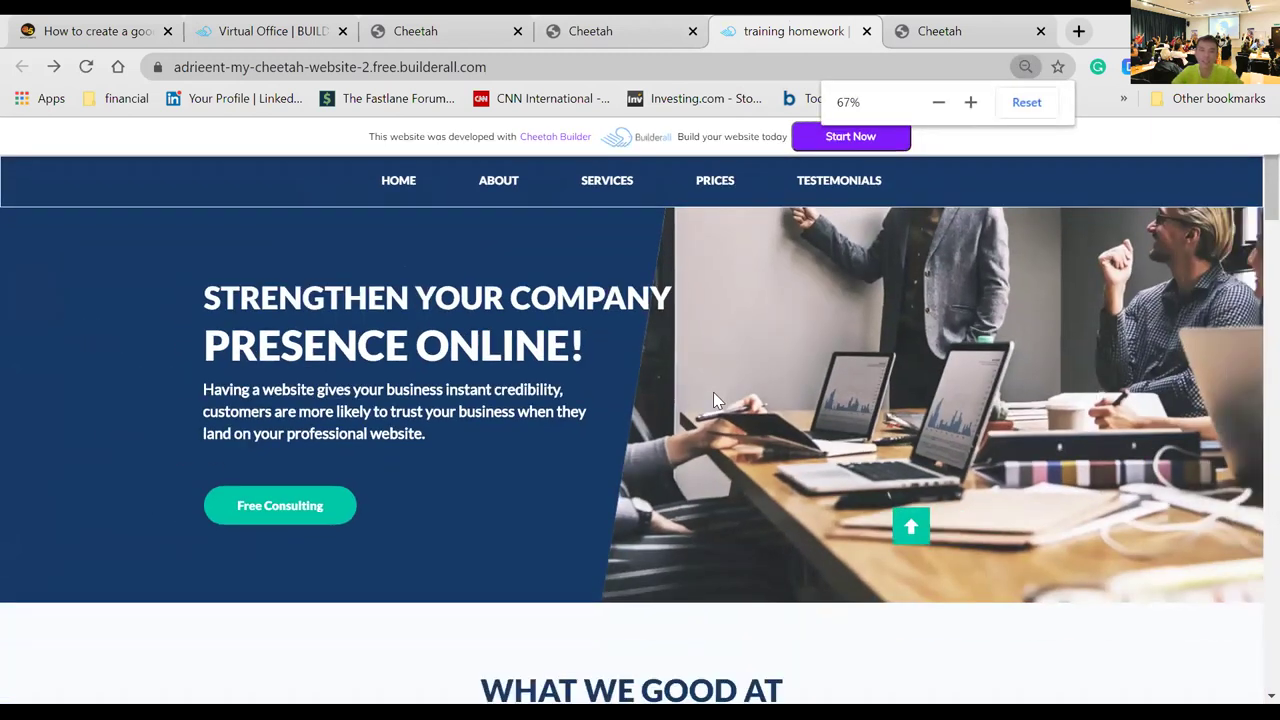
key(ctrl+minus)
scroll(266, 477, up, 1)
scroll(181, 416, down, 3)
scroll(183, 426, up, 3)
scroll(183, 429, down, 3)
scroll(184, 430, up, 3)
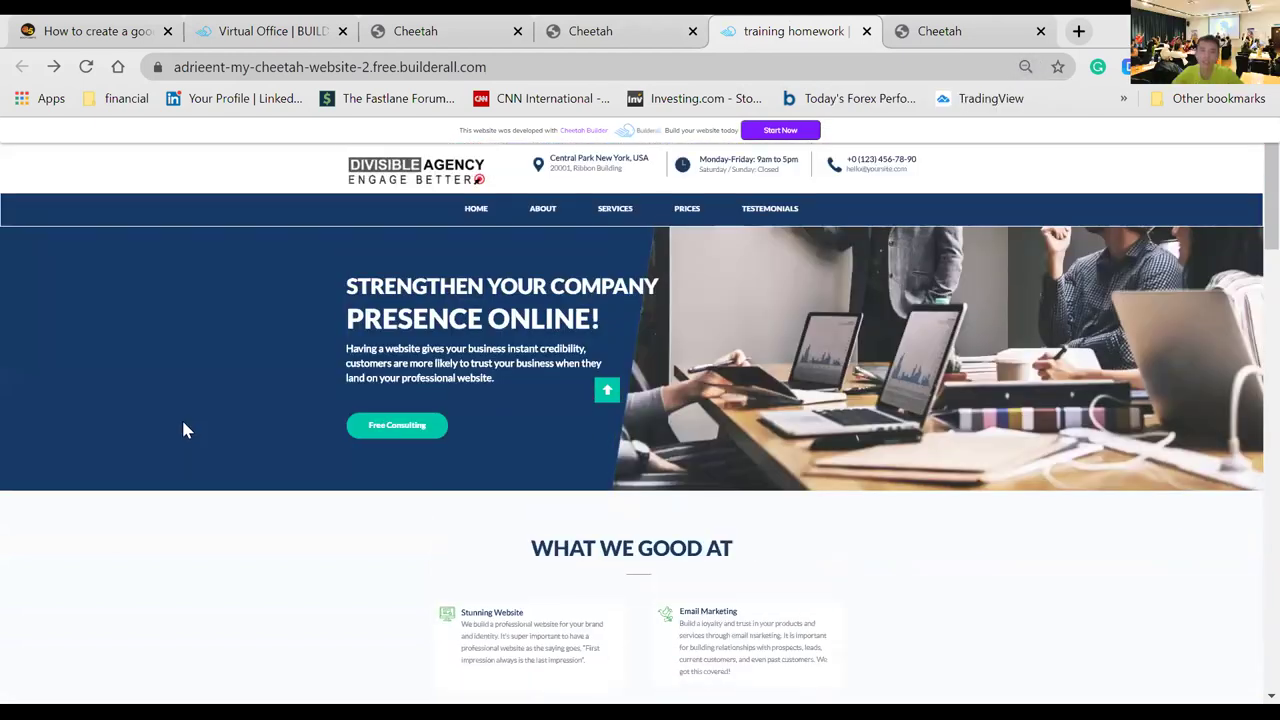
scroll(146, 229, down, 6)
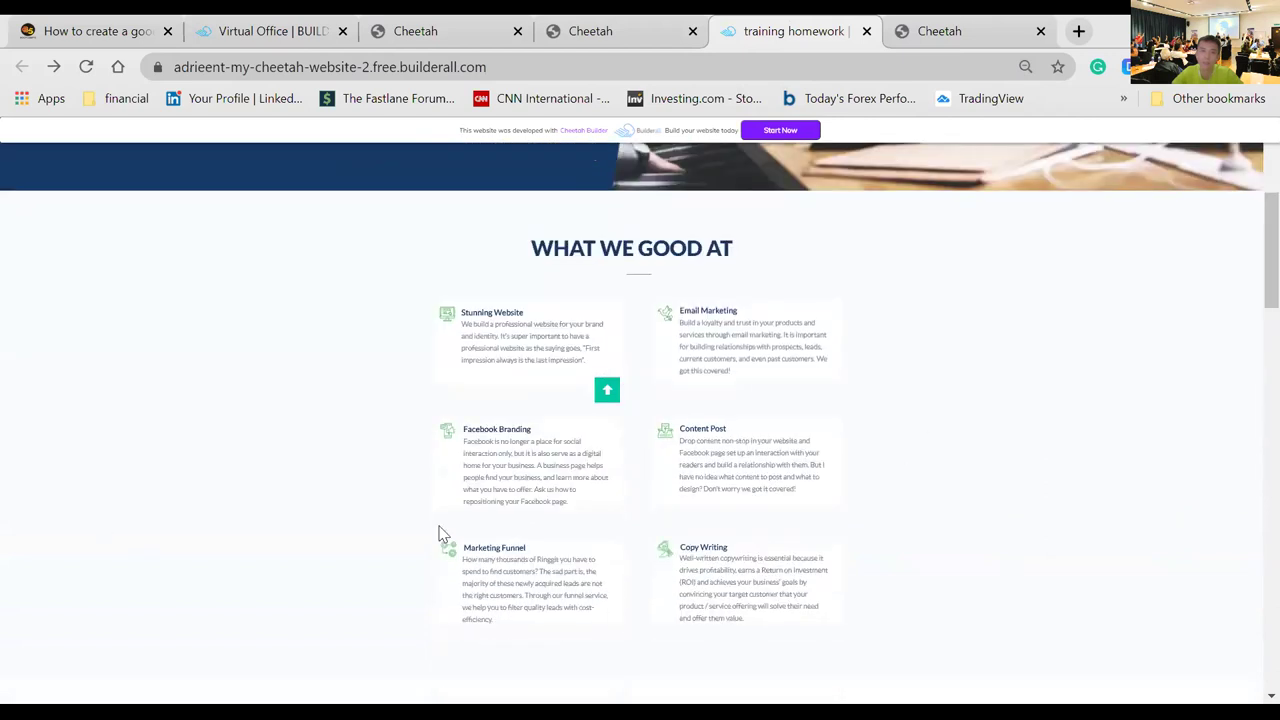
scroll(306, 537, up, 6)
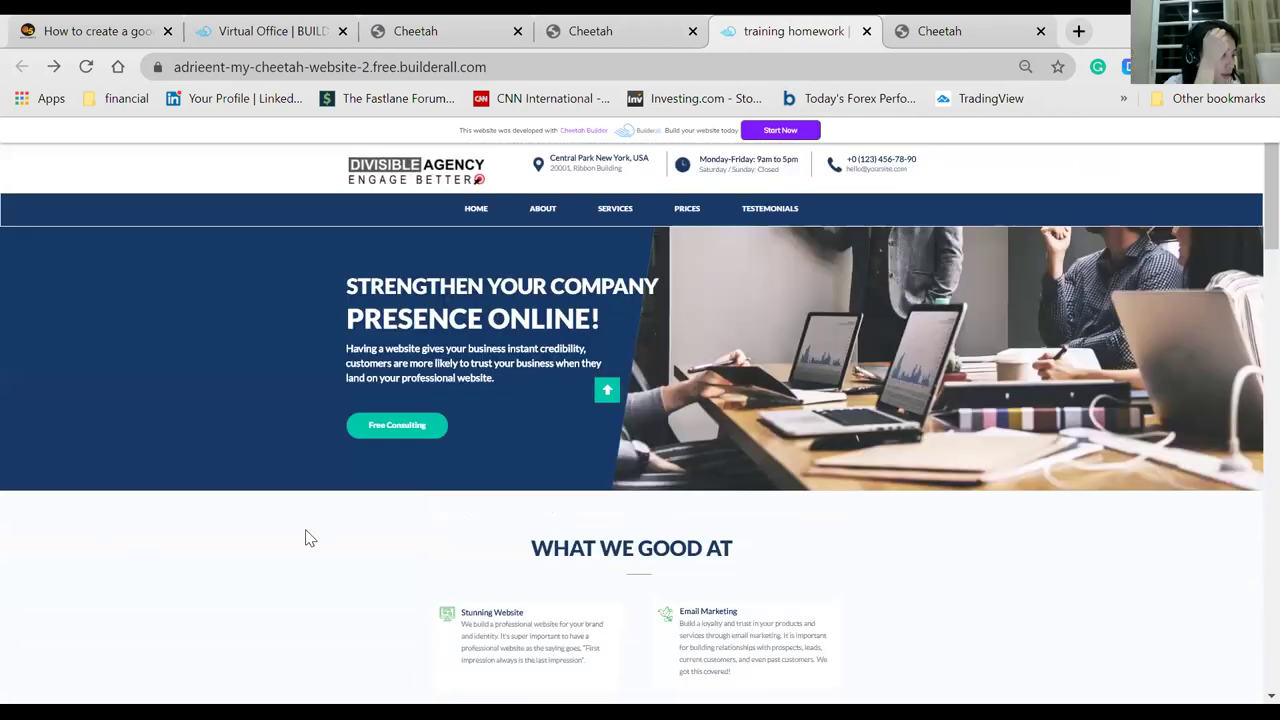
- Examine the zoomed-out published About page from the banner to Our mission, and compare its banner with the panel in the page editor
click(542, 210)
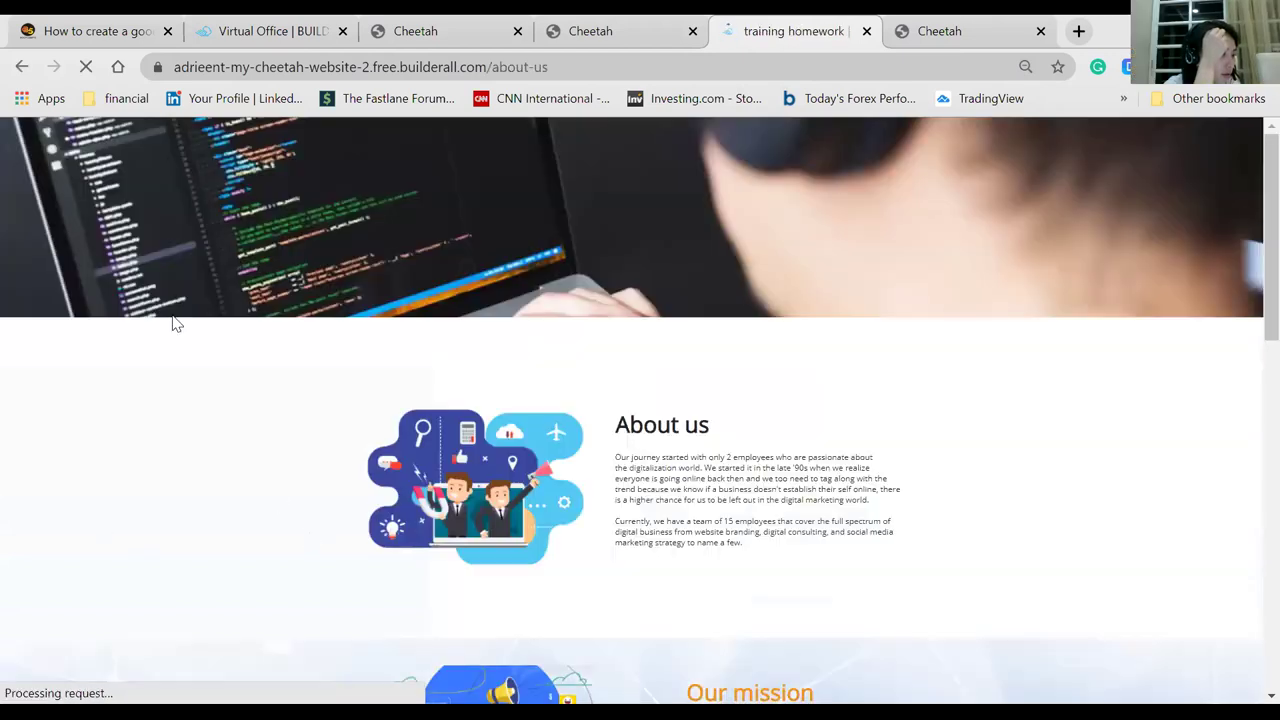
scroll(145, 420, down, 2)
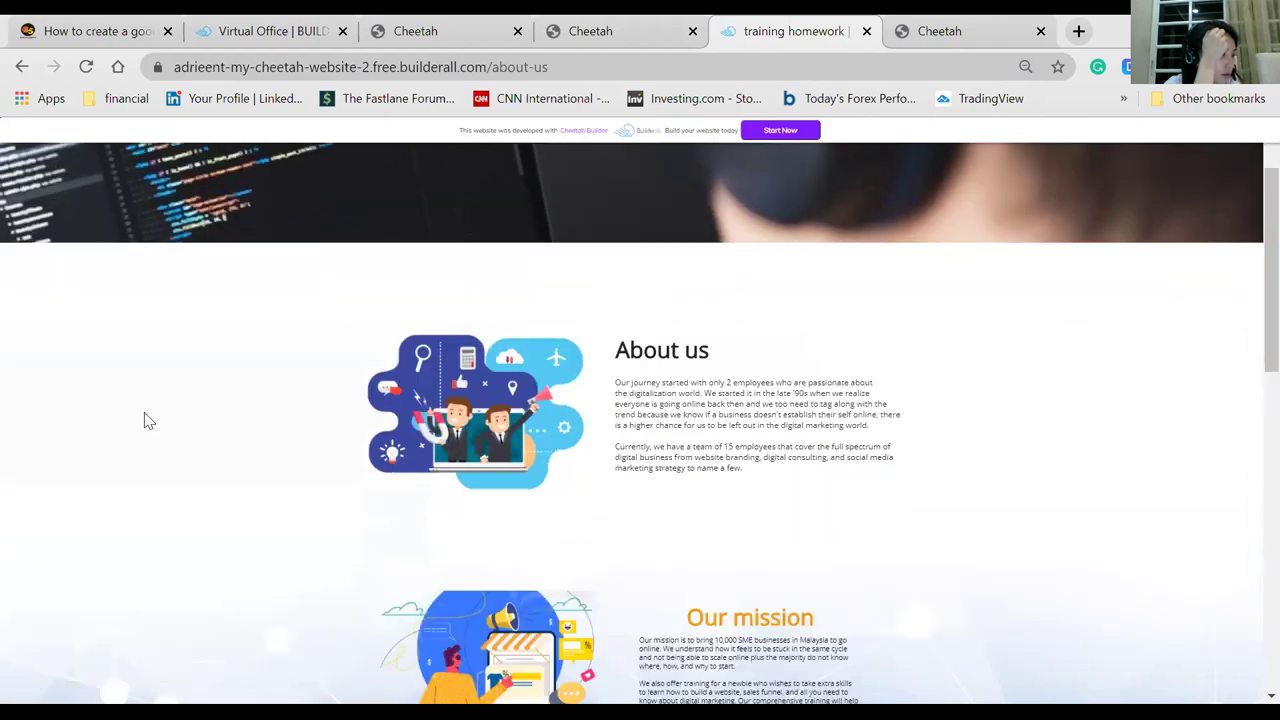
scroll(145, 420, up, 2)
scroll(145, 420, down, 1)
scroll(145, 420, down, 2)
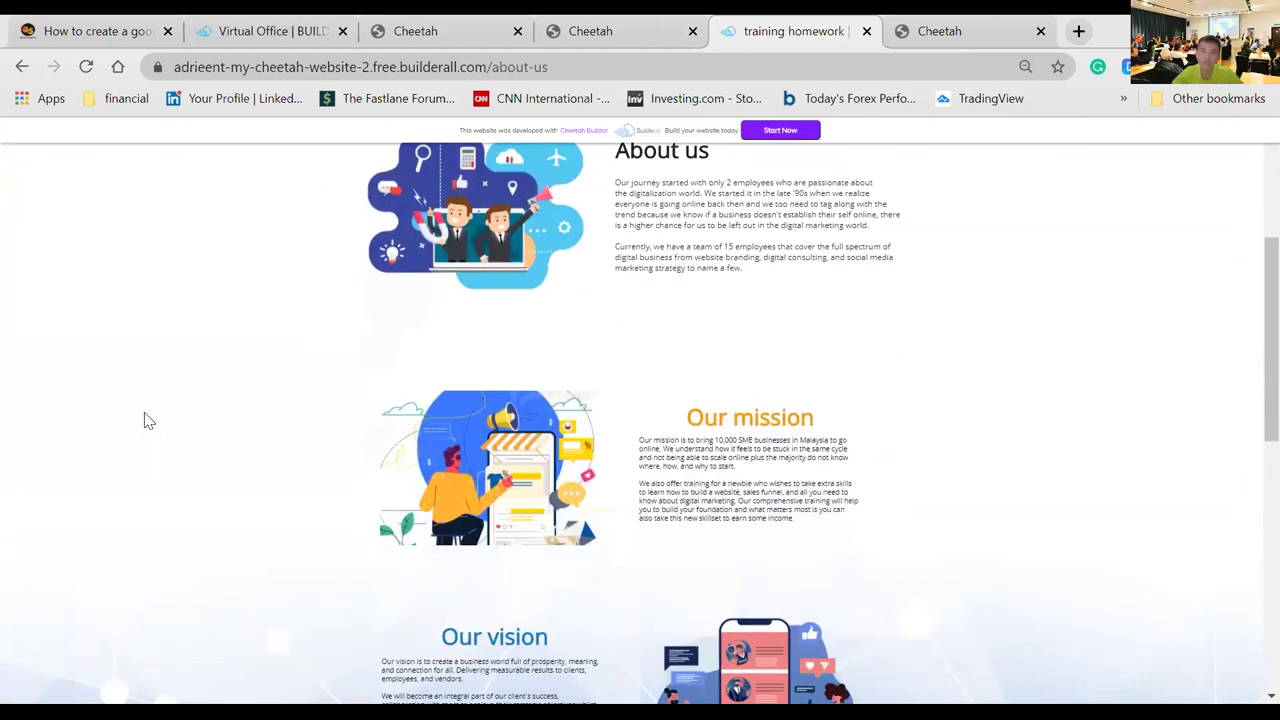
scroll(145, 420, up, 3)
scroll(145, 420, down, 2)
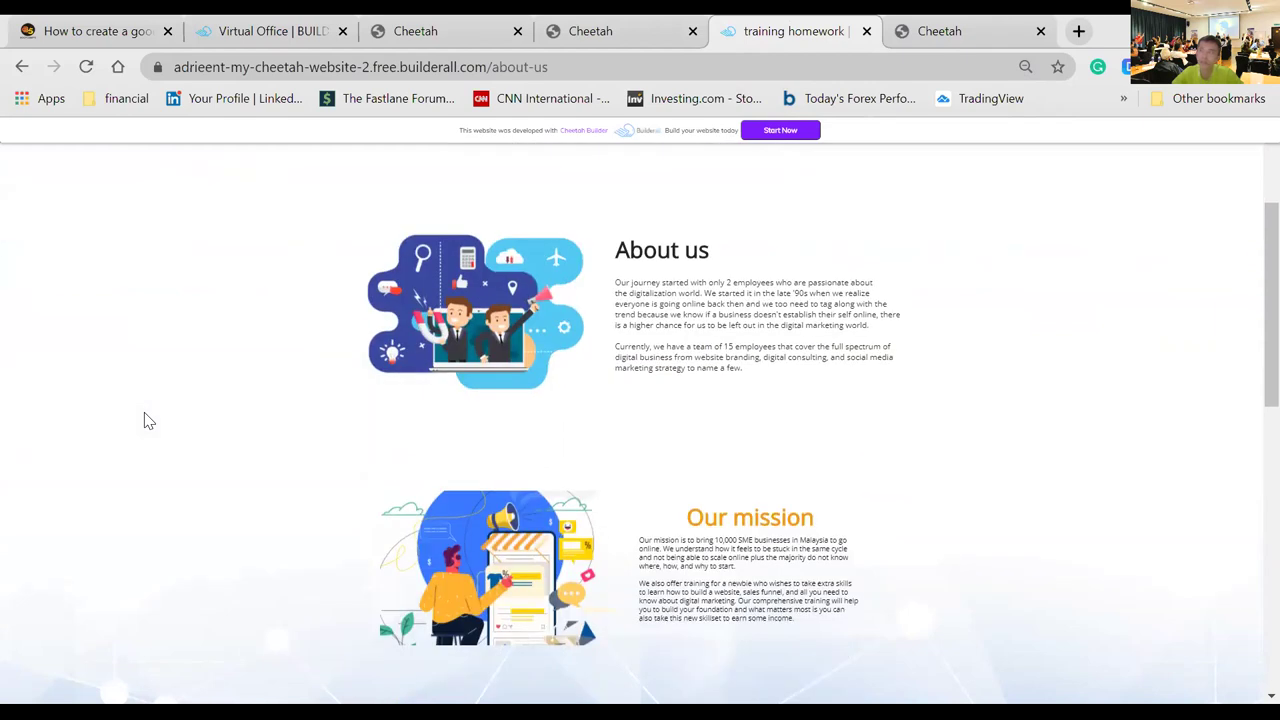
scroll(145, 420, up, 2)
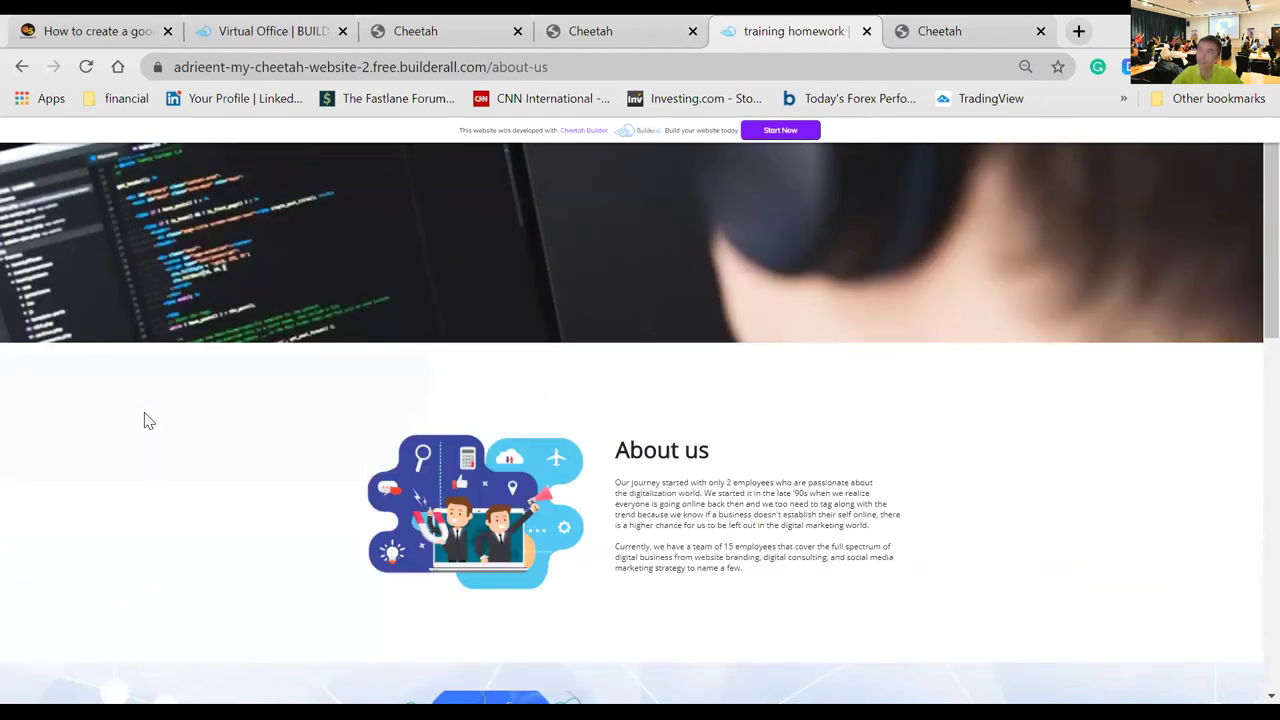
click(613, 31)
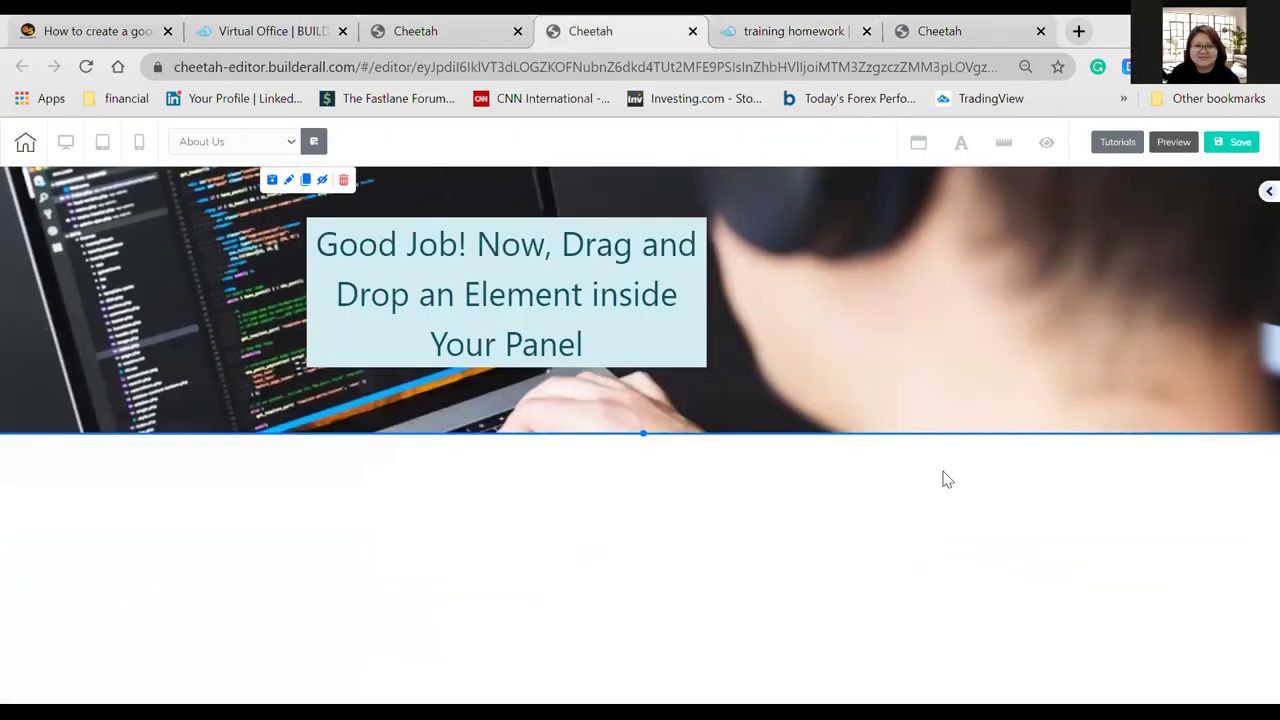
click(823, 39)
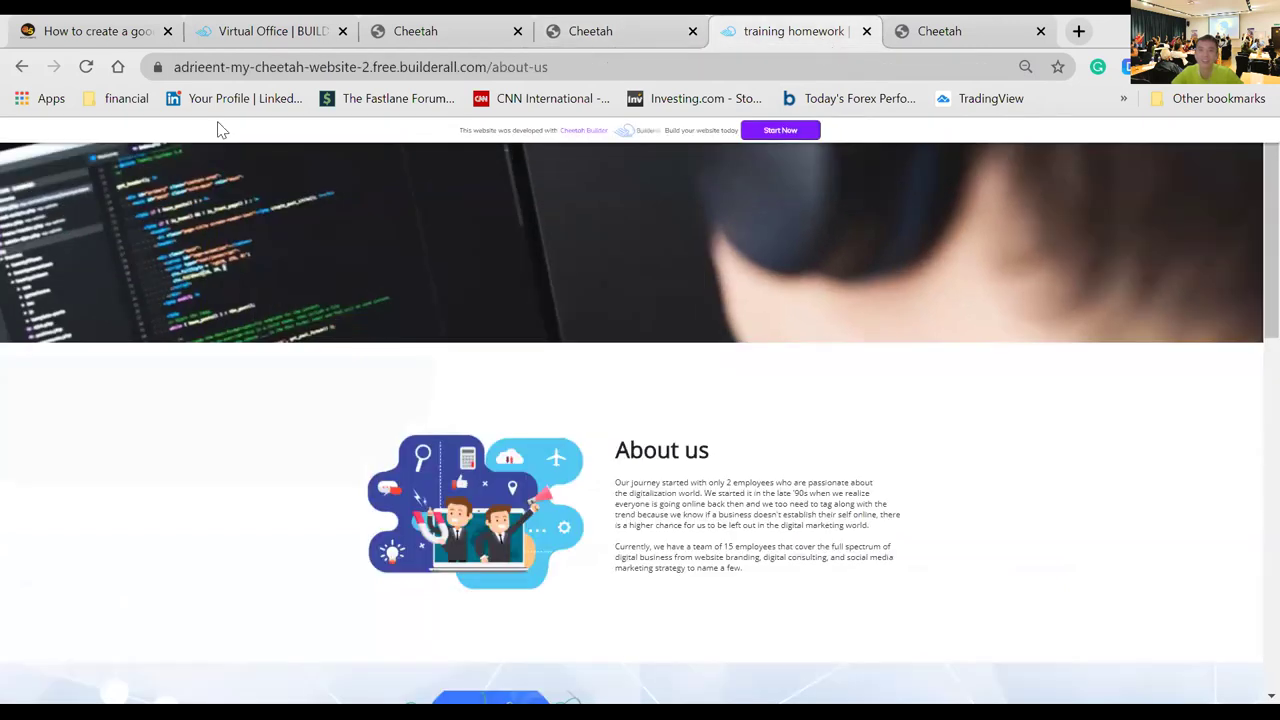
- Return the published site to its home page, enlarge it, and switch to the About Us page editor at a larger zoom
click(22, 68)
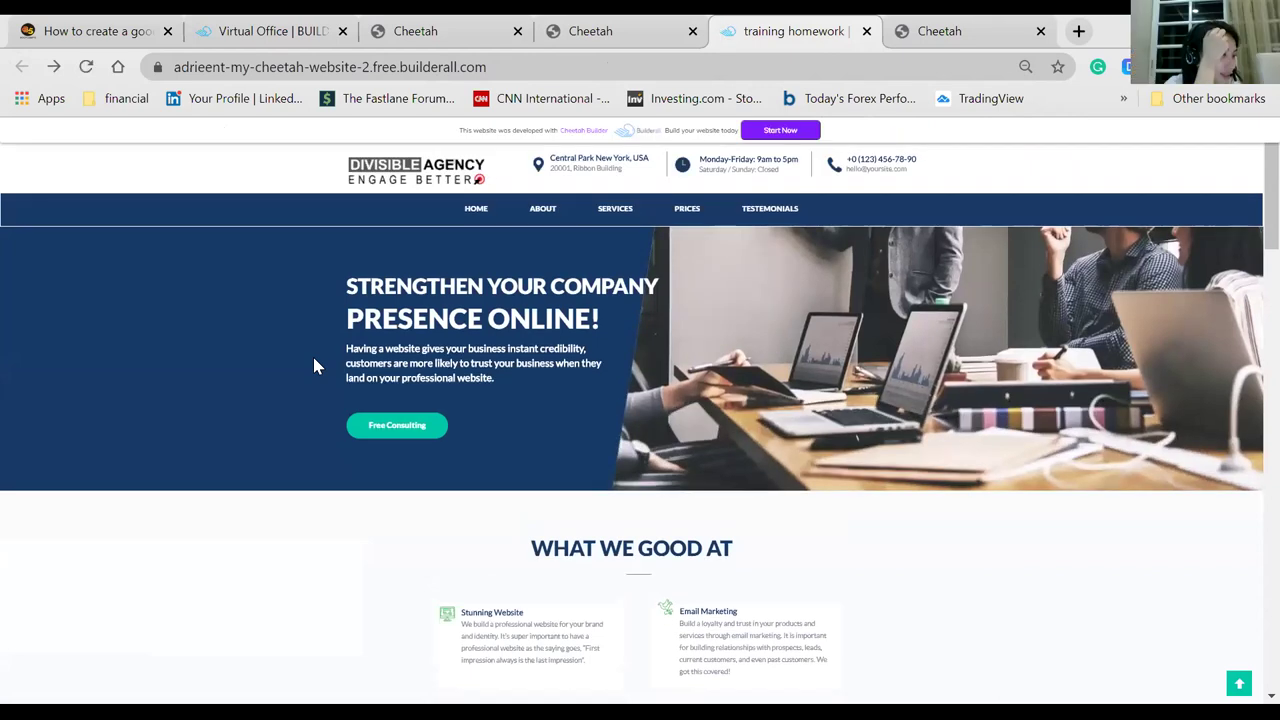
key(ctrl+plus)
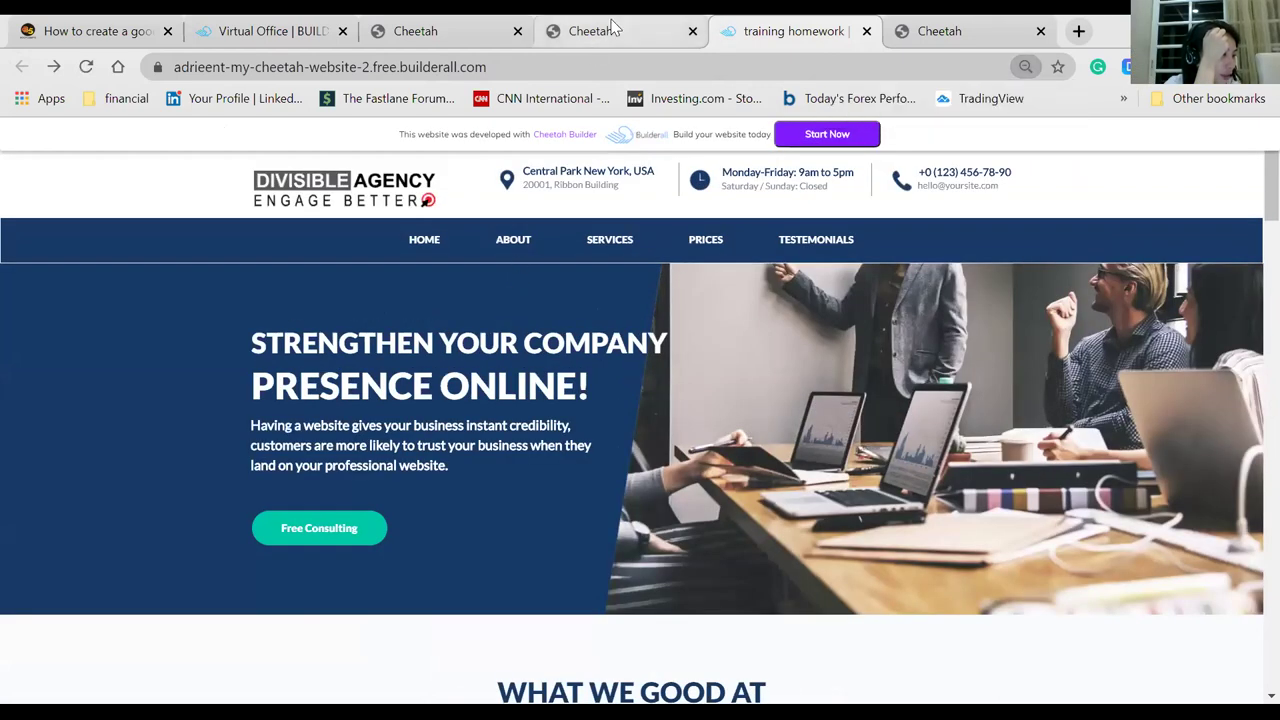
click(610, 30)
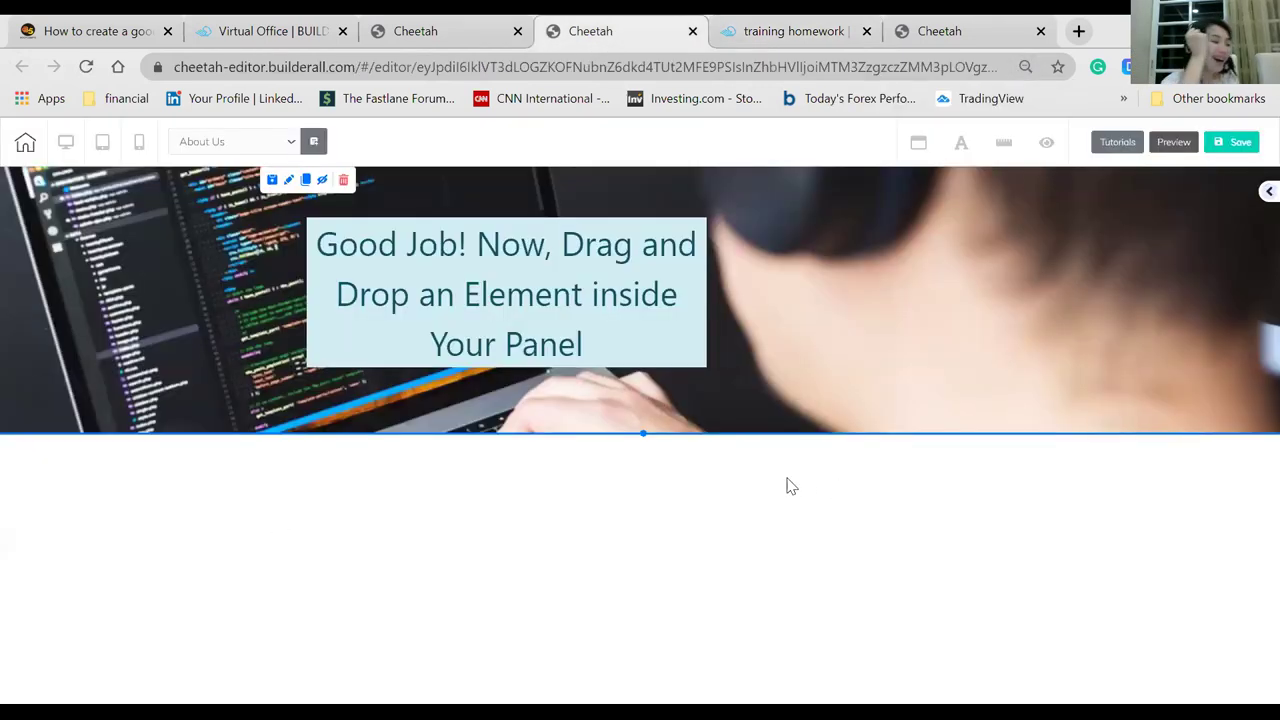
key(ctrl+plus)
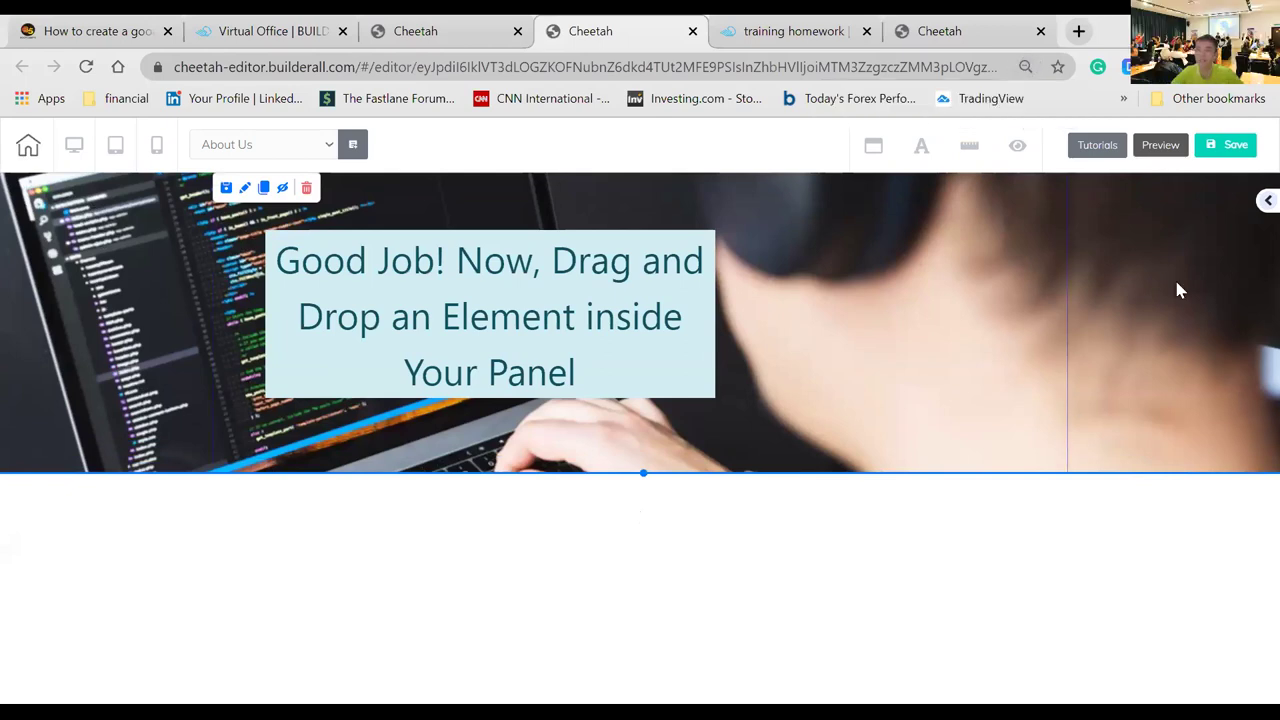
- Reveal the editor's sidebar and examine the ready-made panels offered, from Blank Panel to Application Page
click(1263, 201)
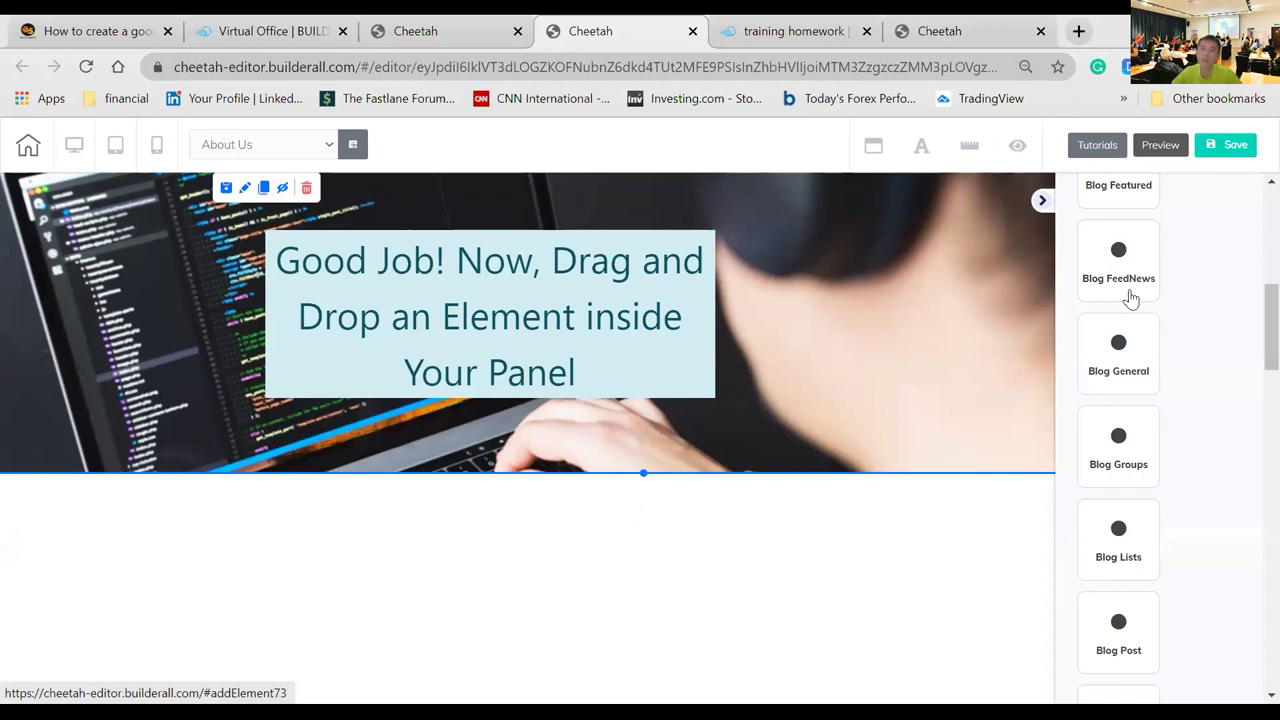
scroll(1140, 300, up, 10)
click(1122, 260)
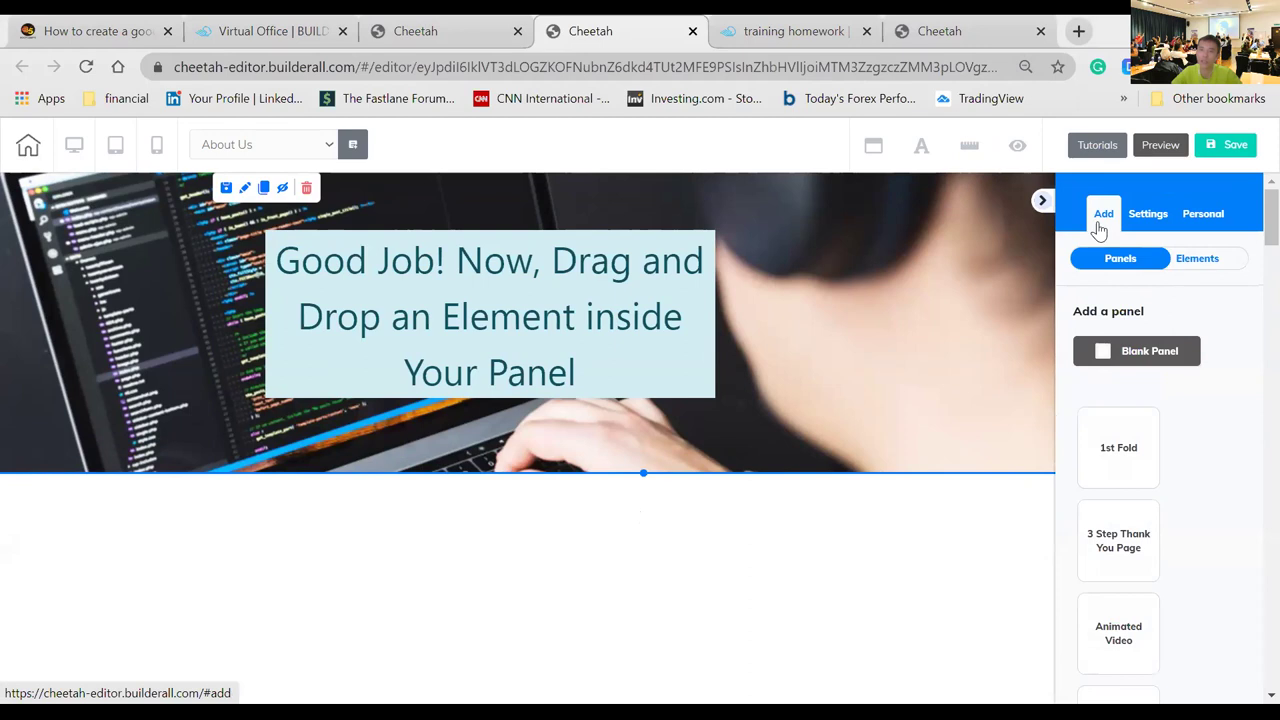
scroll(1191, 446, down, 3)
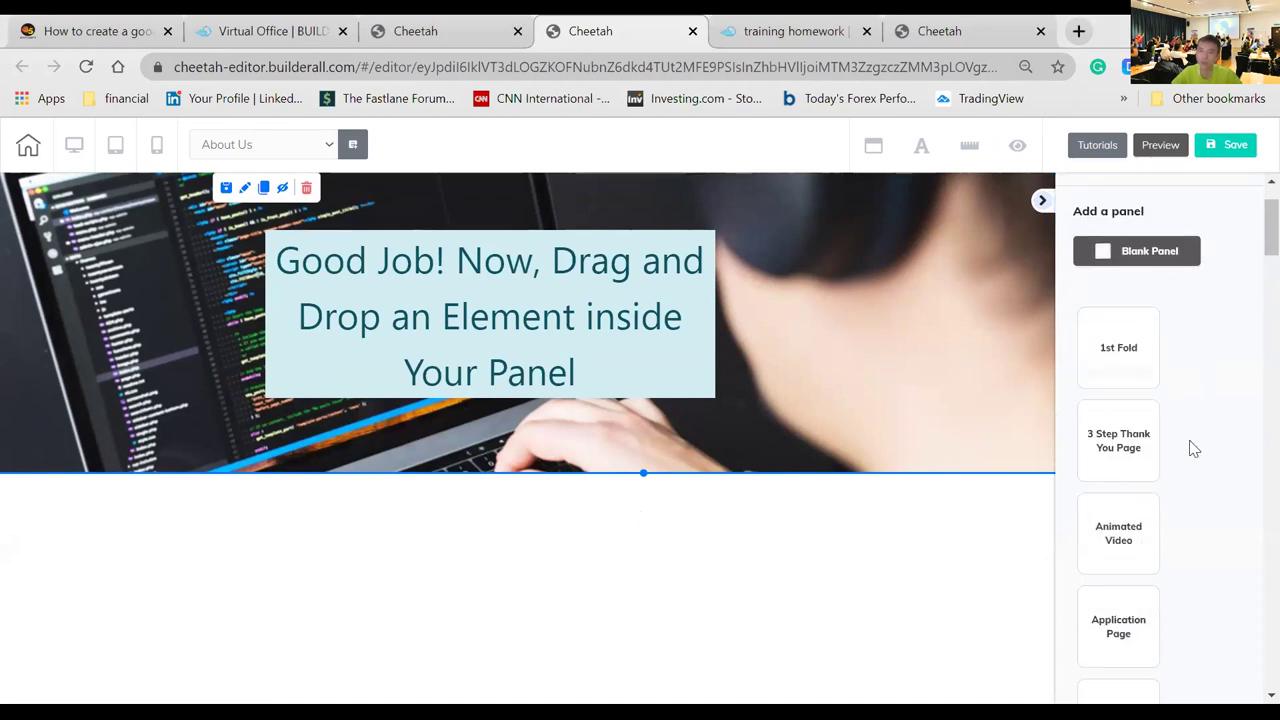
scroll(1191, 446, up, 3)
scroll(1190, 446, down, 1)
scroll(1190, 446, up, 1)
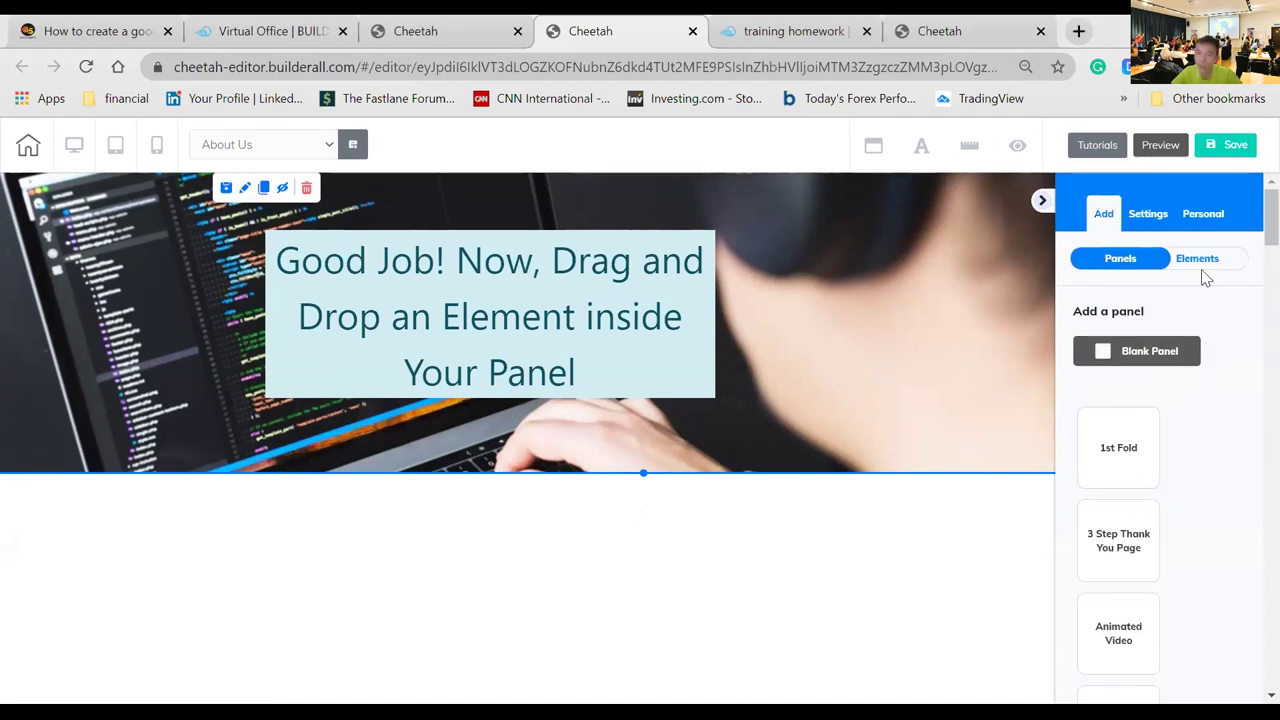
- Look through the elements that can be added to the page, from Texts down to Webinar
click(1199, 262)
scroll(1198, 392, down, 5)
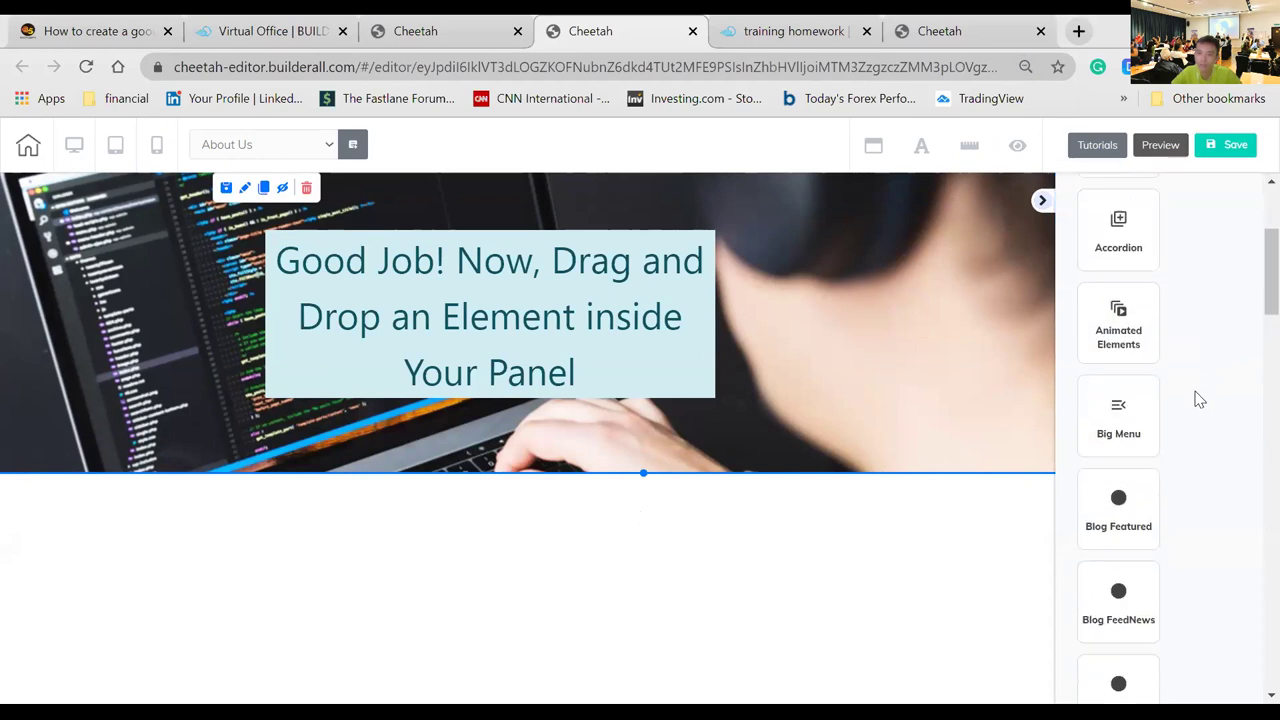
scroll(1199, 399, down, 7)
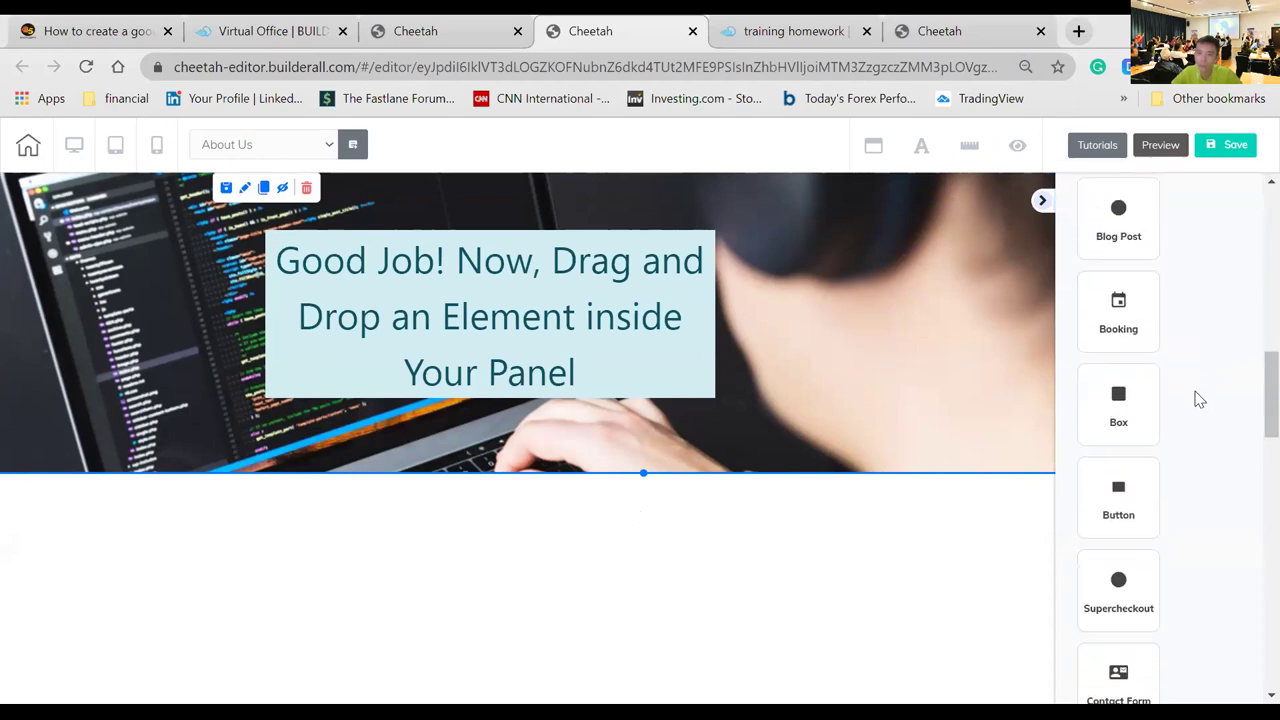
scroll(1199, 399, down, 5)
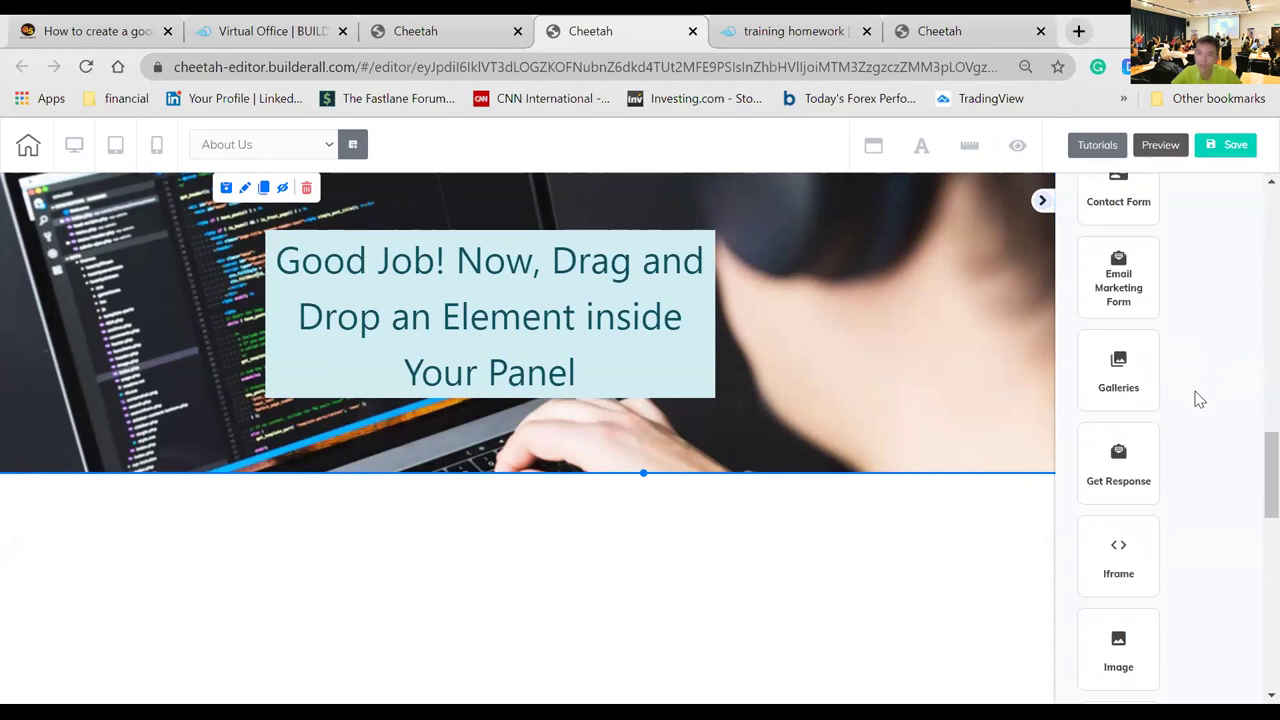
scroll(1199, 399, down, 5)
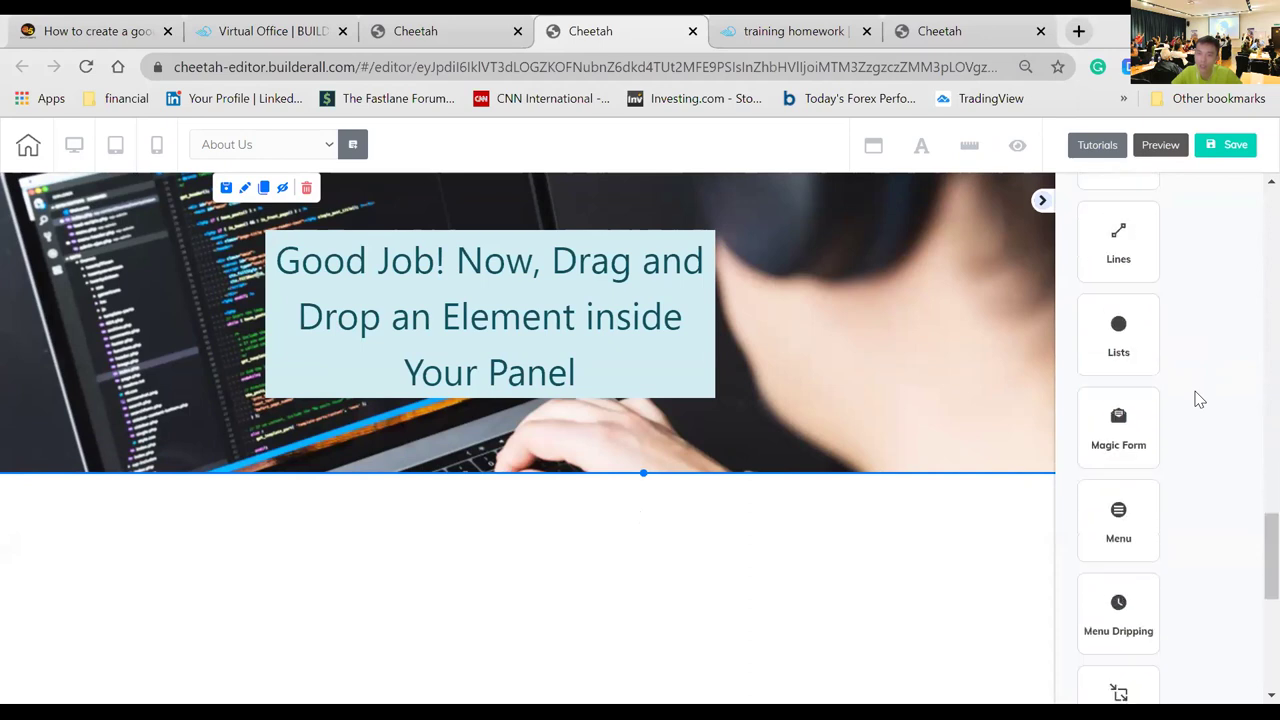
scroll(1199, 399, down, 4)
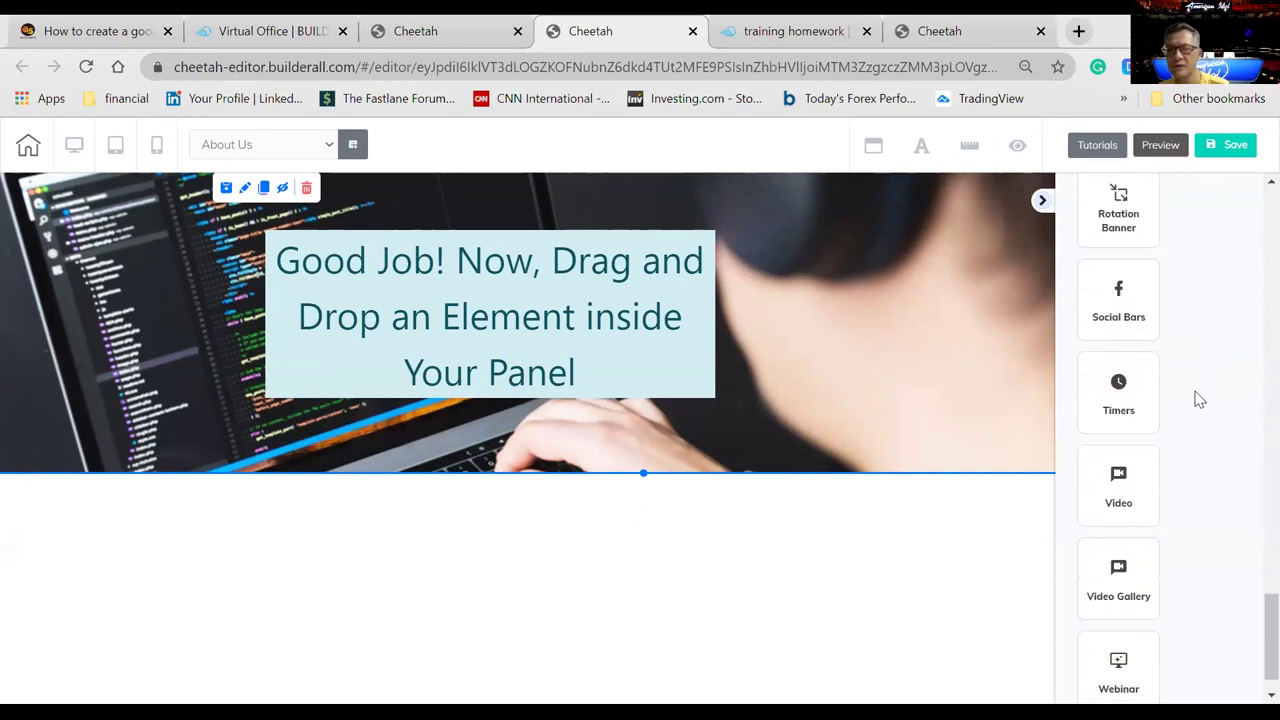
scroll(1199, 399, up, 15)
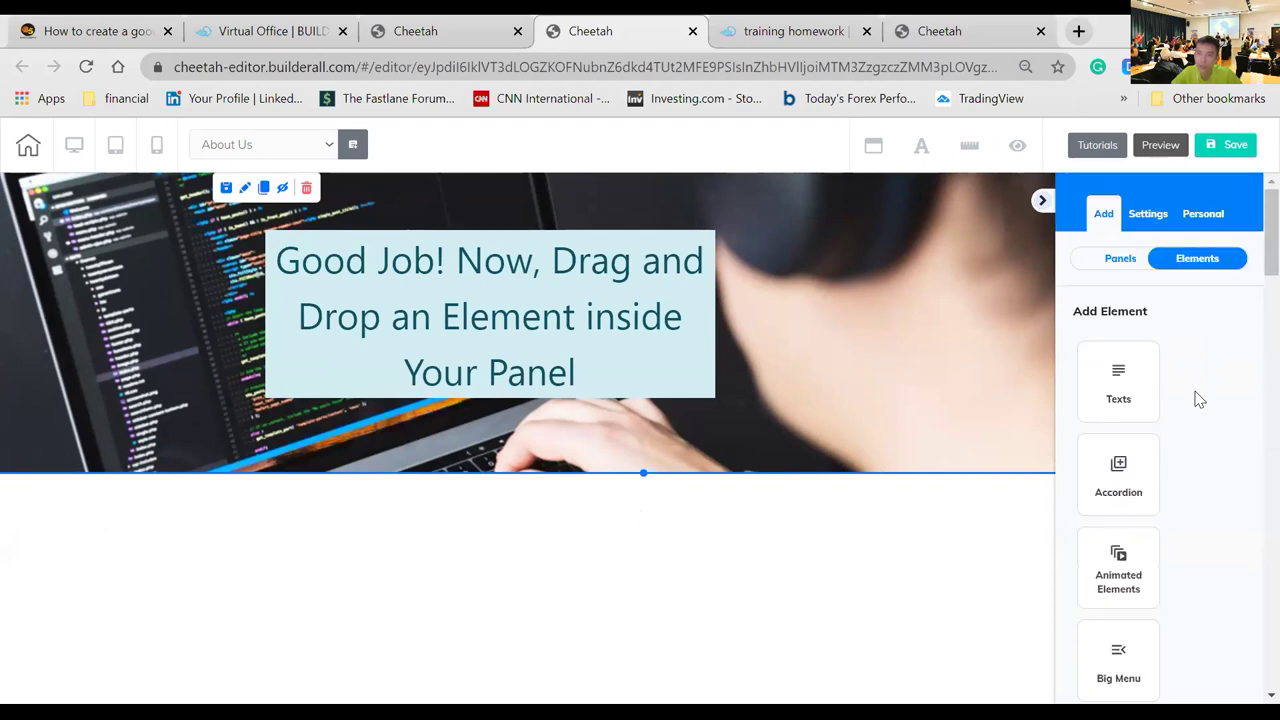
- Look through the panel templates from 1st Fold to Confirm Email, and hide the sidebar
click(1120, 260)
scroll(1194, 466, down, 4)
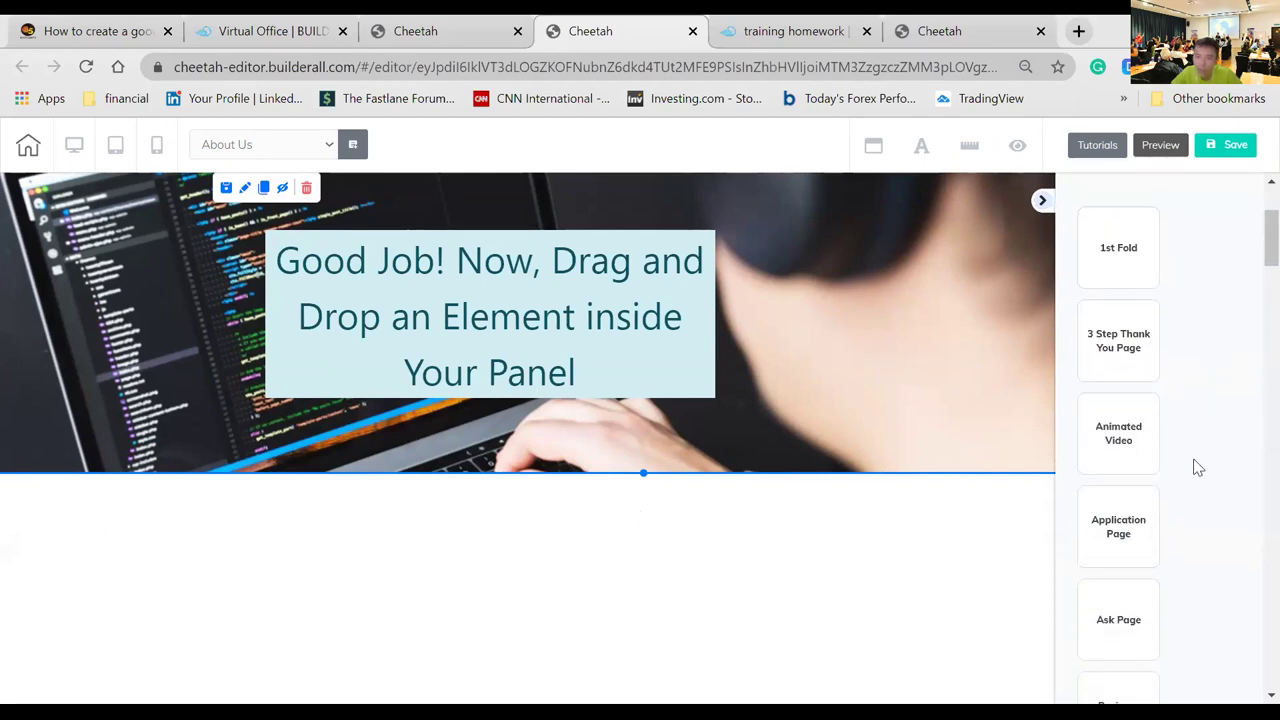
scroll(1198, 467, down, 4)
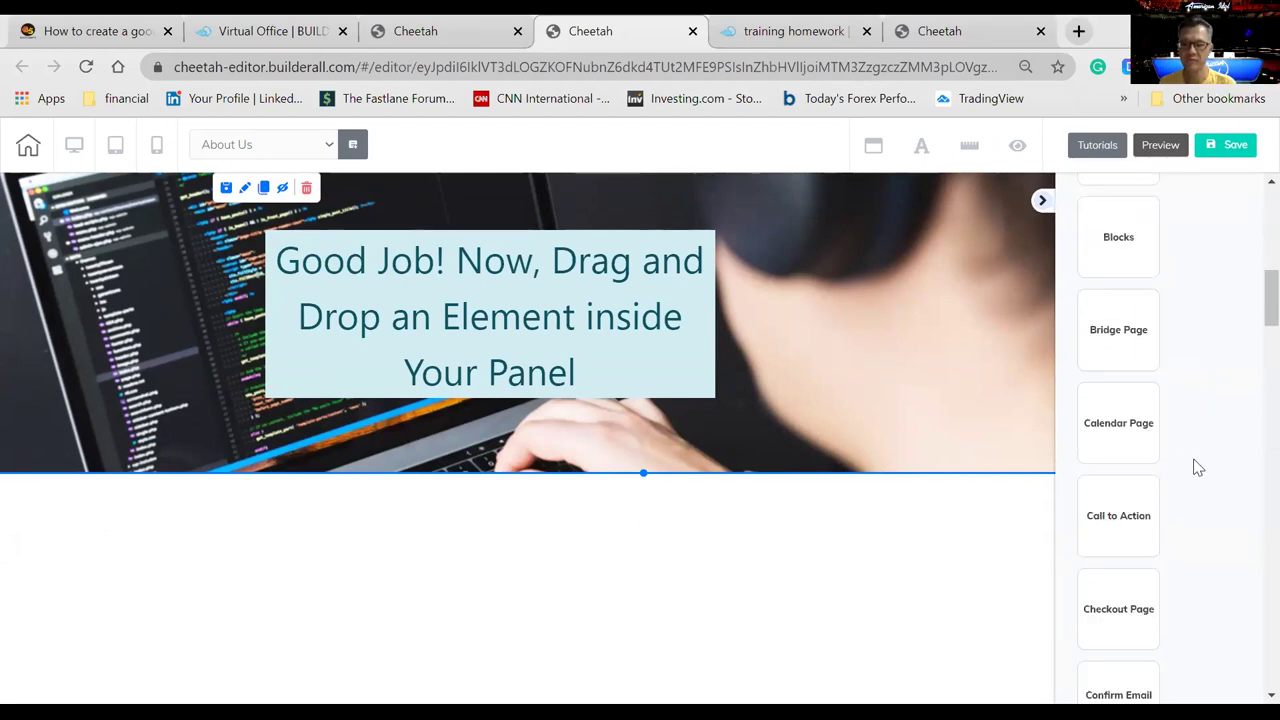
scroll(1198, 467, up, 3)
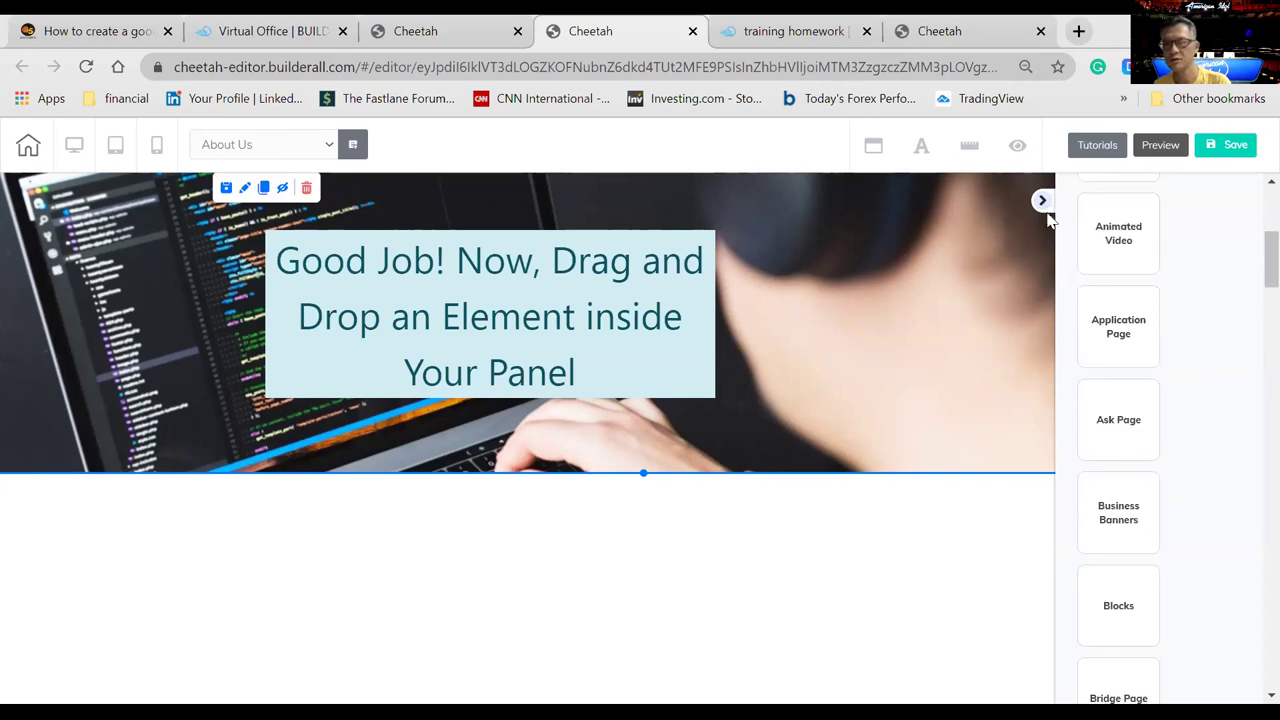
click(1003, 591)
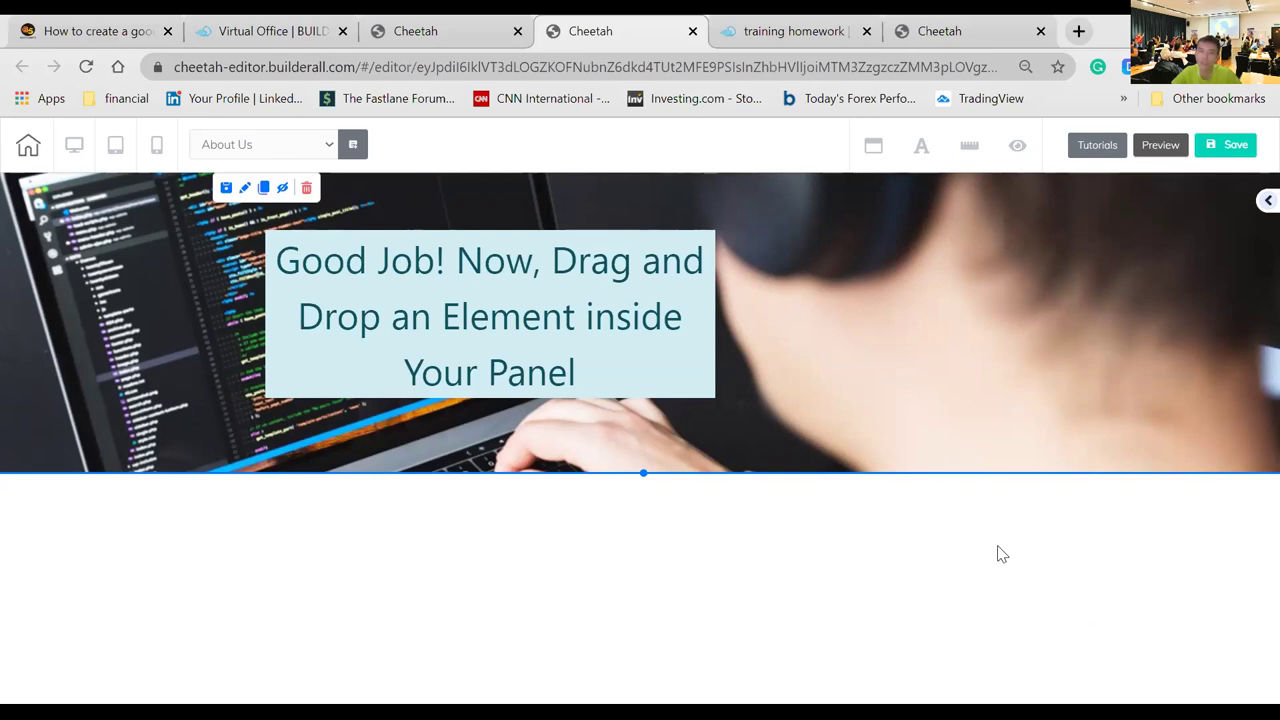
- Reveal the sidebar again, bring up the banner panel's settings and collapse the Parallax section
click(1262, 204)
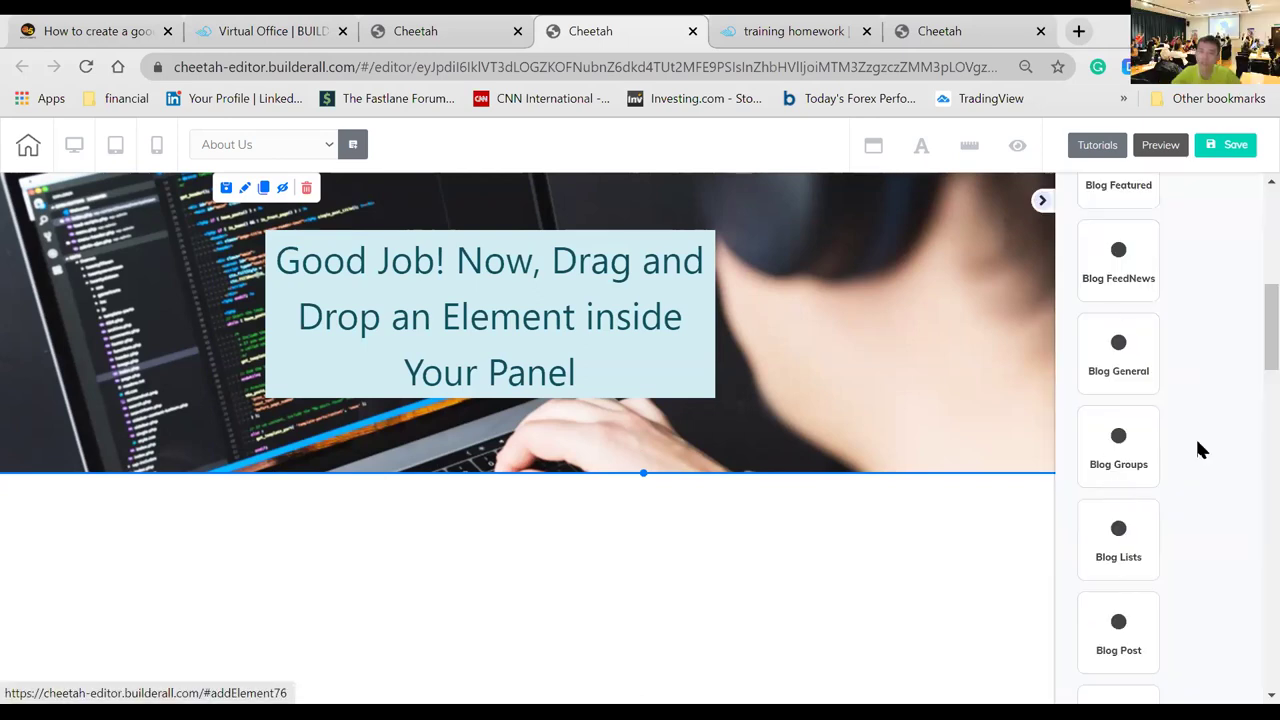
scroll(1200, 450, up, 10)
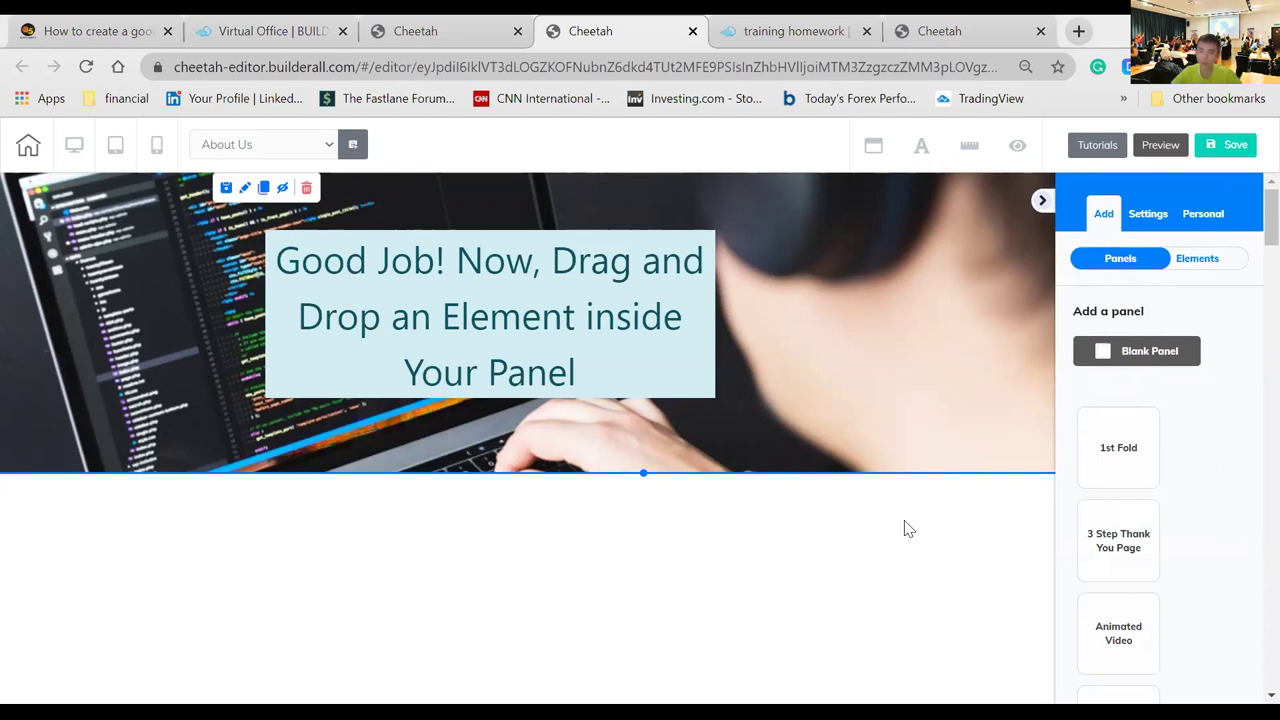
click(873, 386)
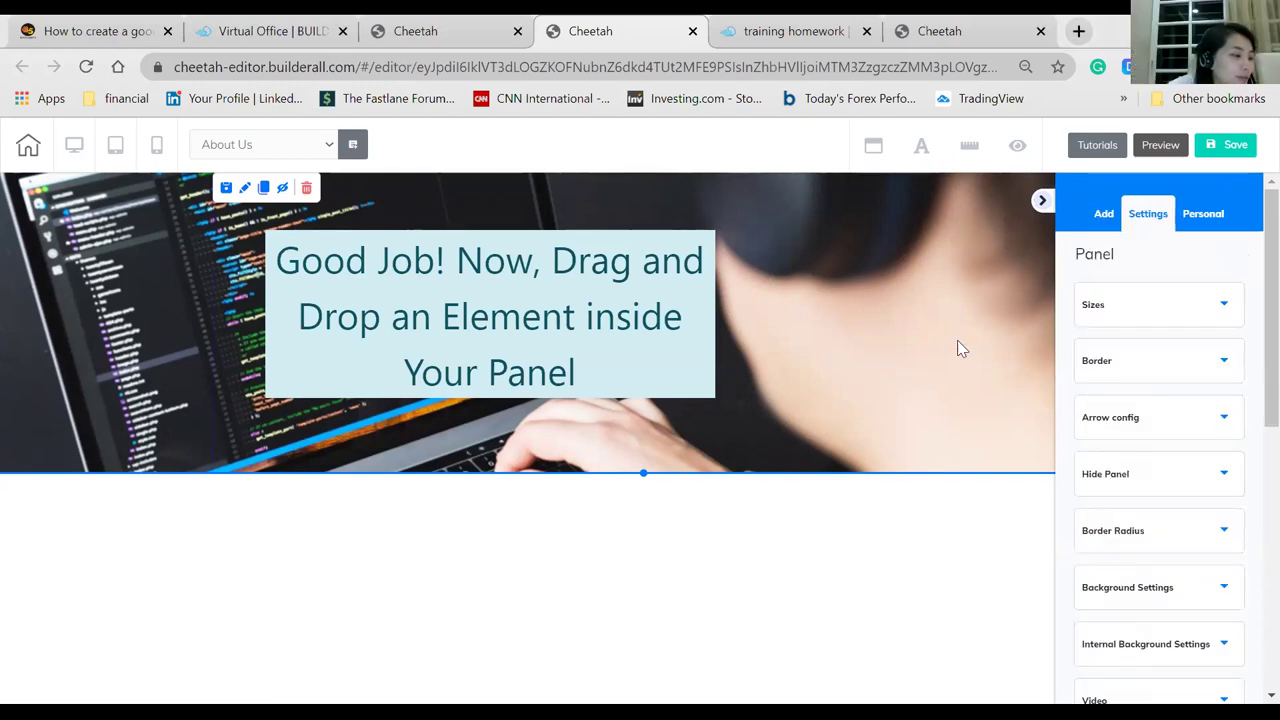
scroll(1152, 530, down, 1)
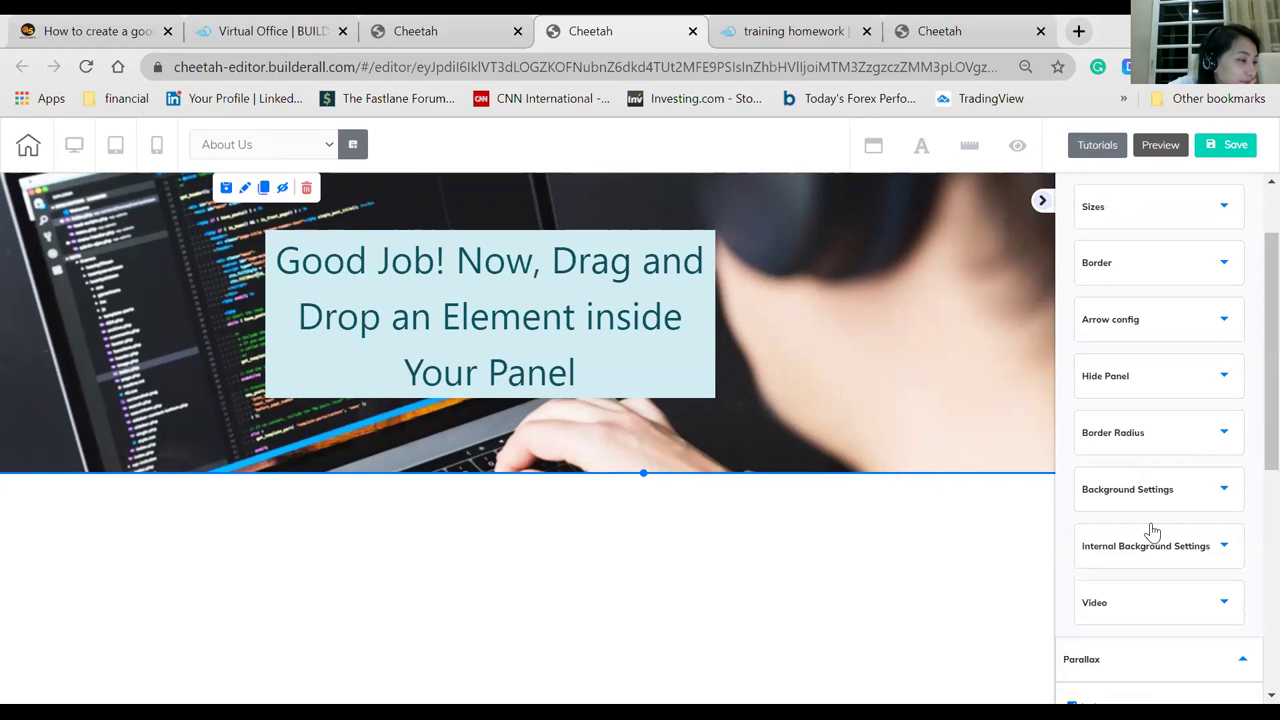
scroll(1152, 530, down, 1)
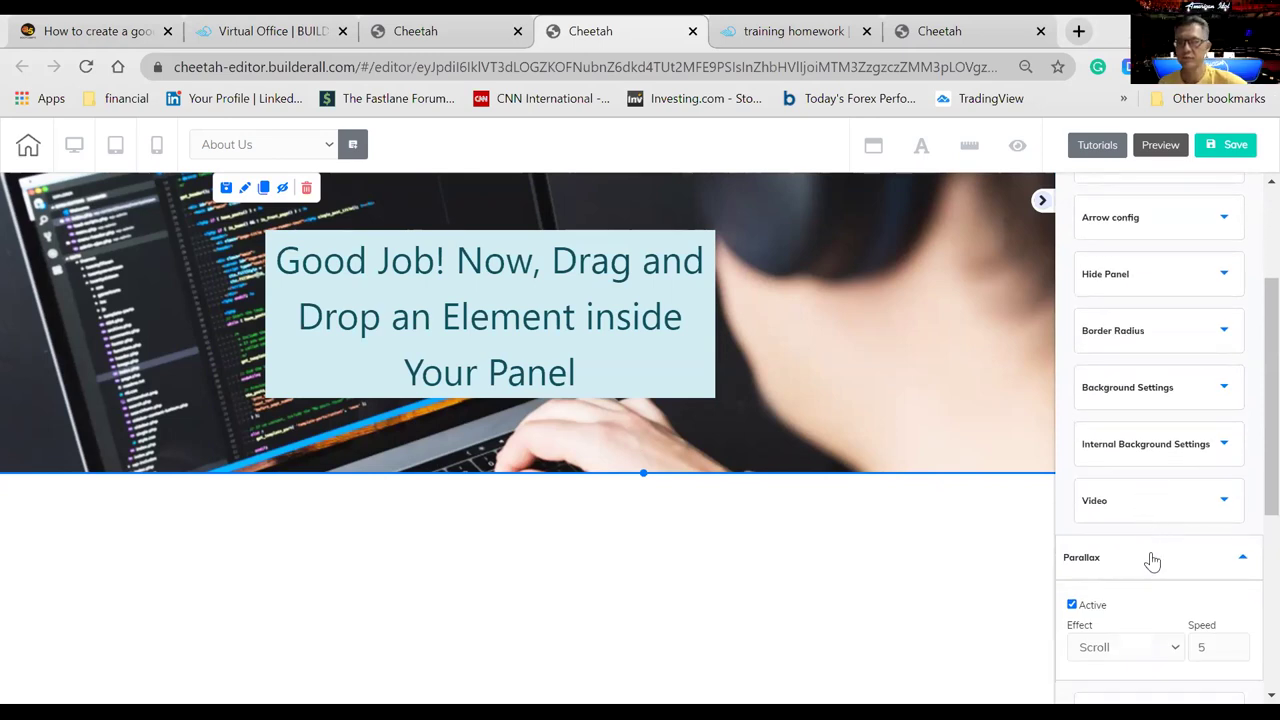
click(1151, 558)
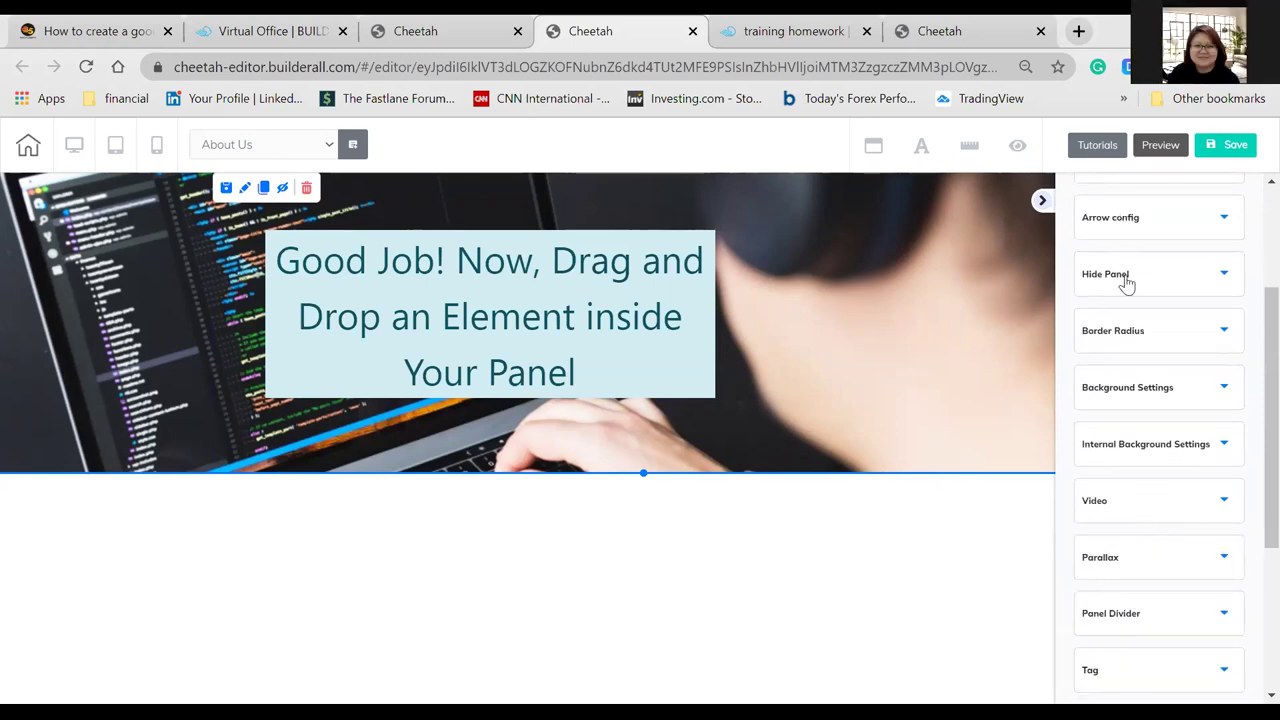
- Compare the list of panels that can be added with the banner panel's own settings
scroll(1123, 283, up, 3)
click(1100, 214)
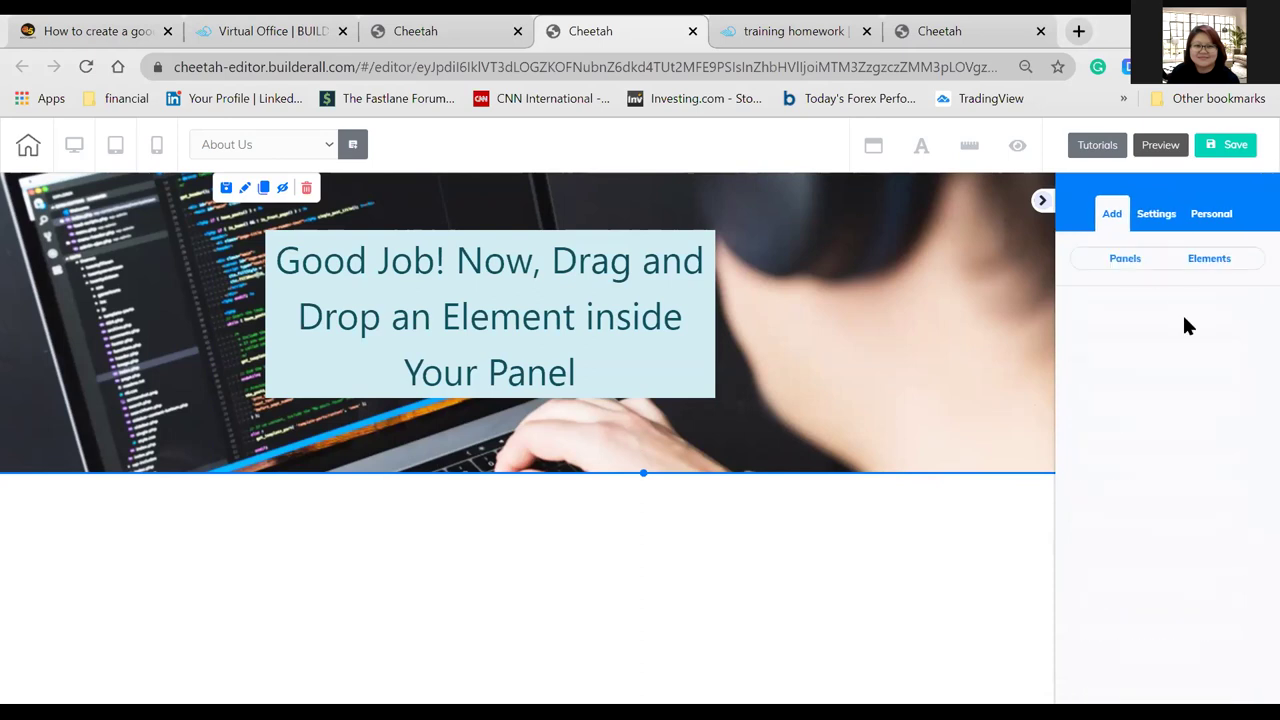
click(1128, 264)
click(1146, 214)
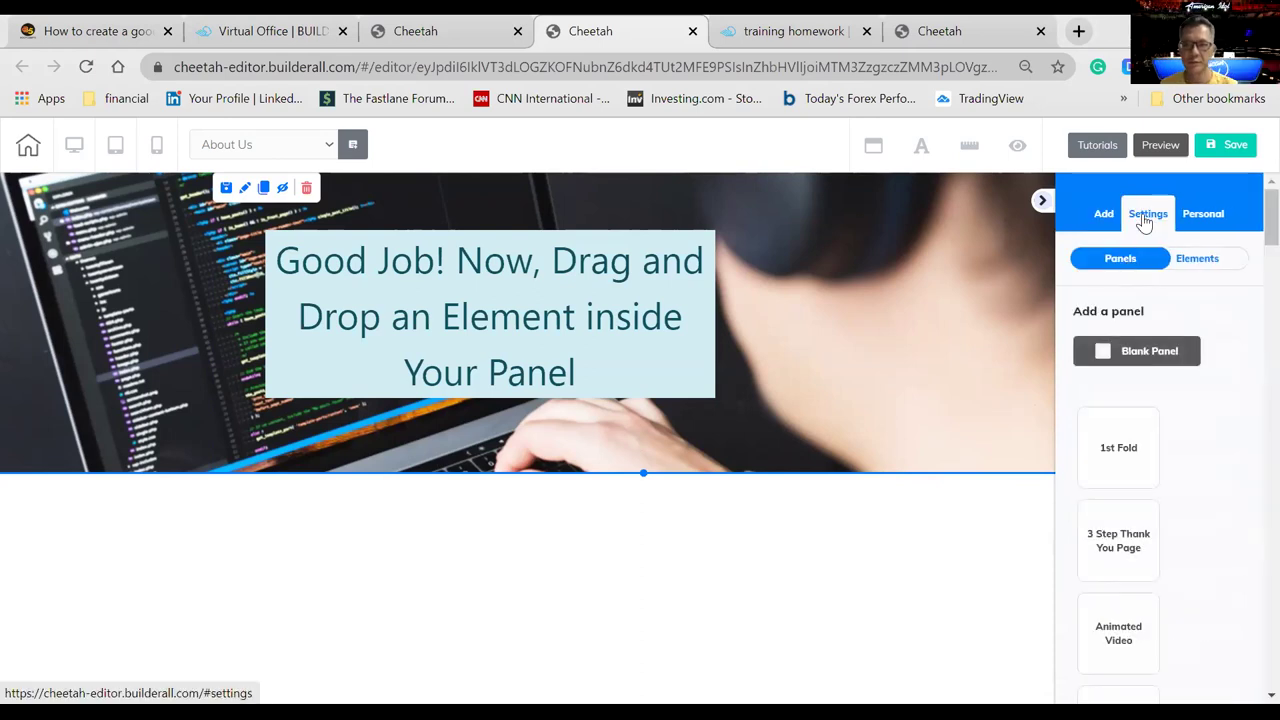
click(1102, 214)
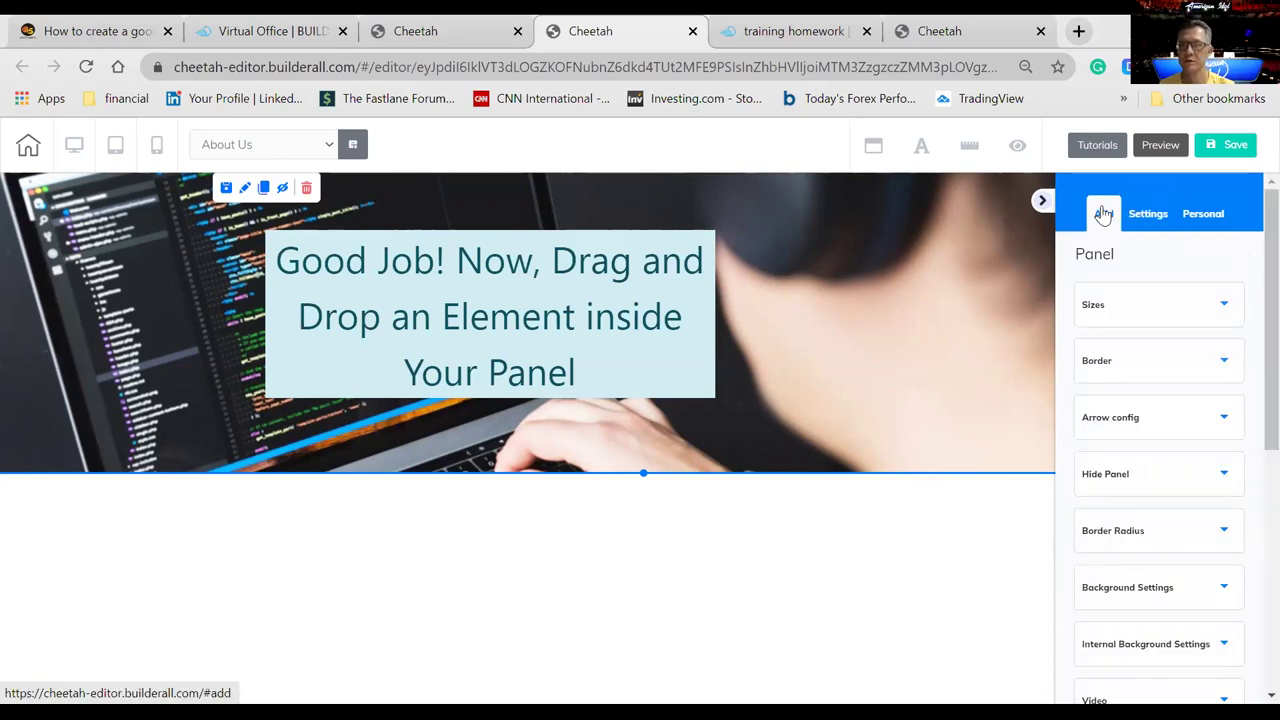
click(975, 554)
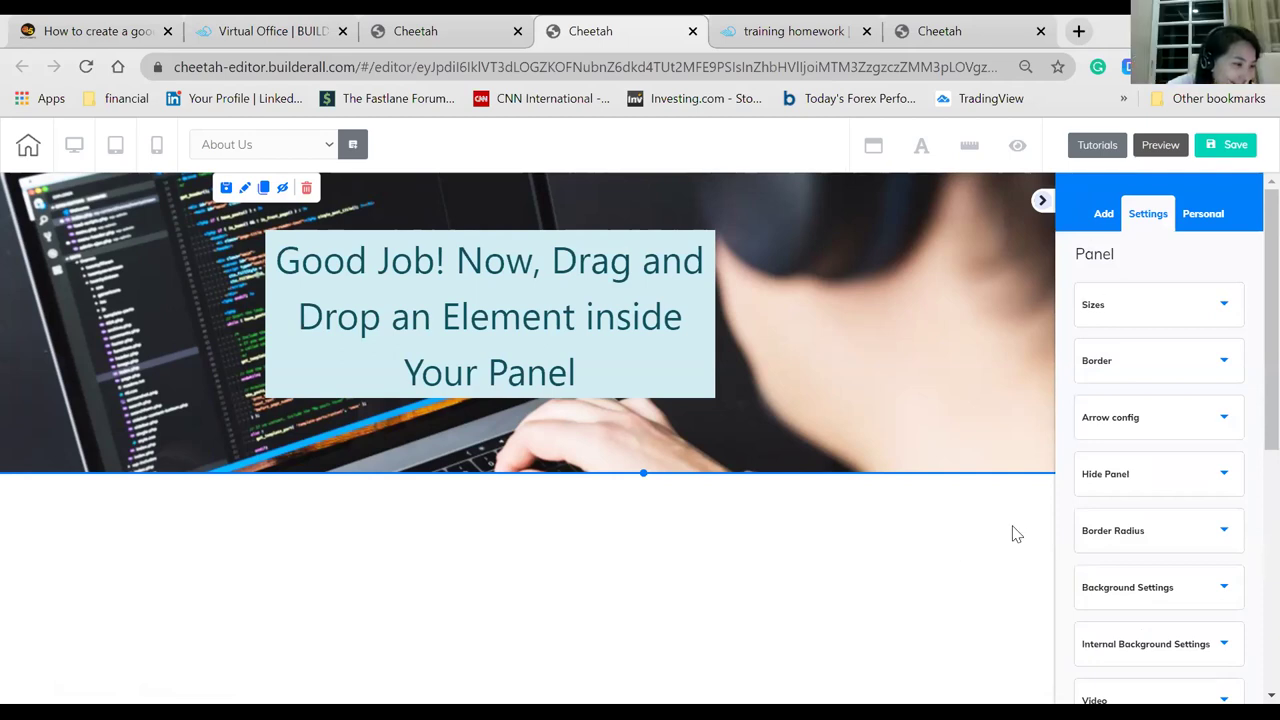
- Bring up the list of panels to add and examine the templates from 1st Fold to Application Page
click(1110, 214)
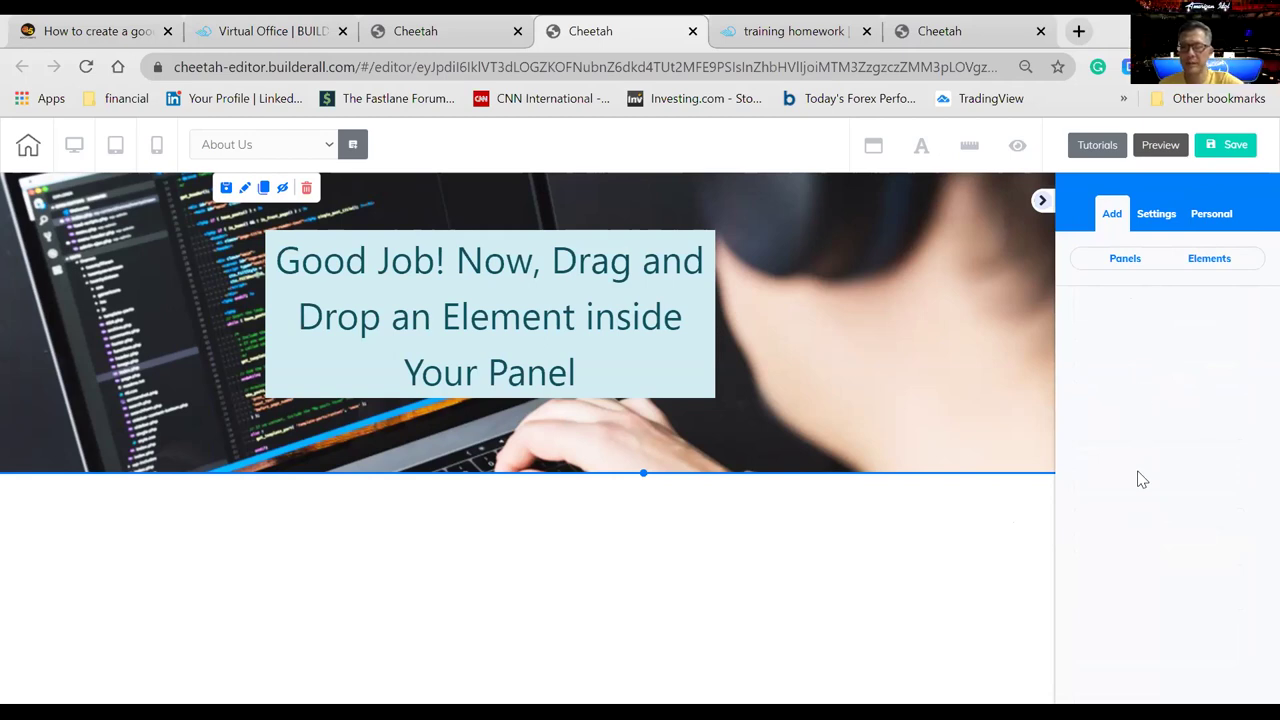
click(1125, 262)
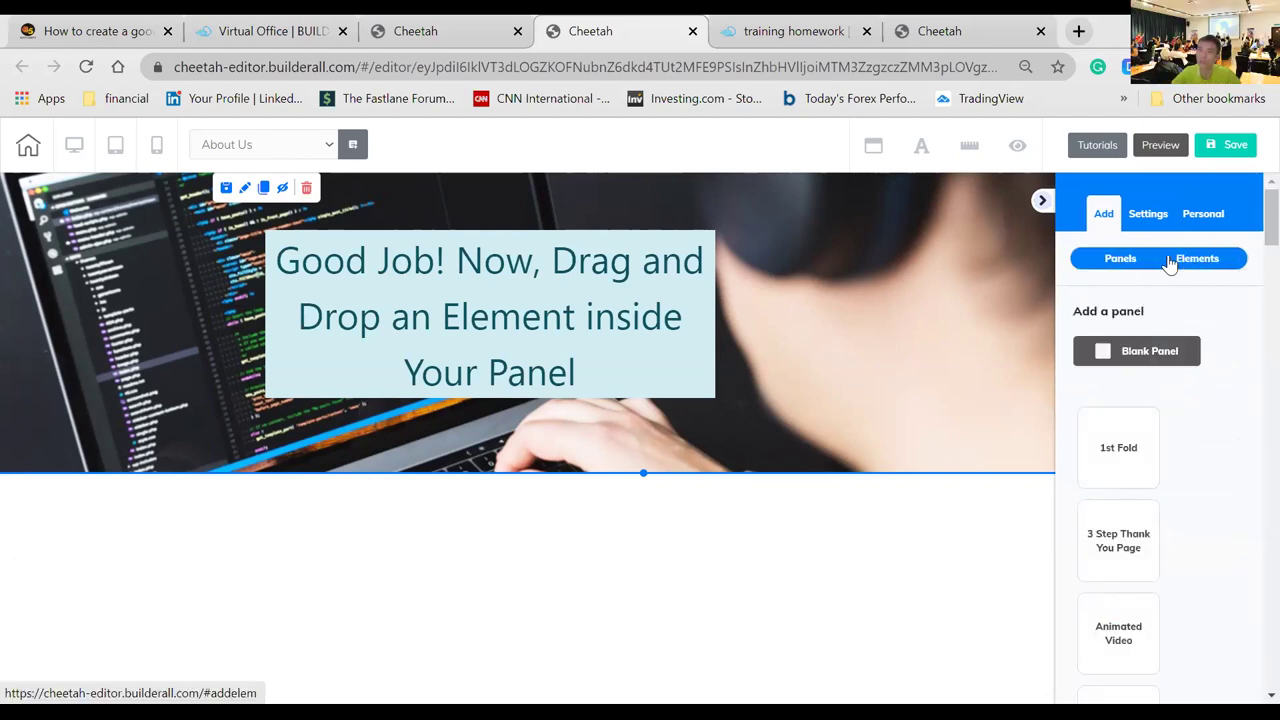
click(1118, 258)
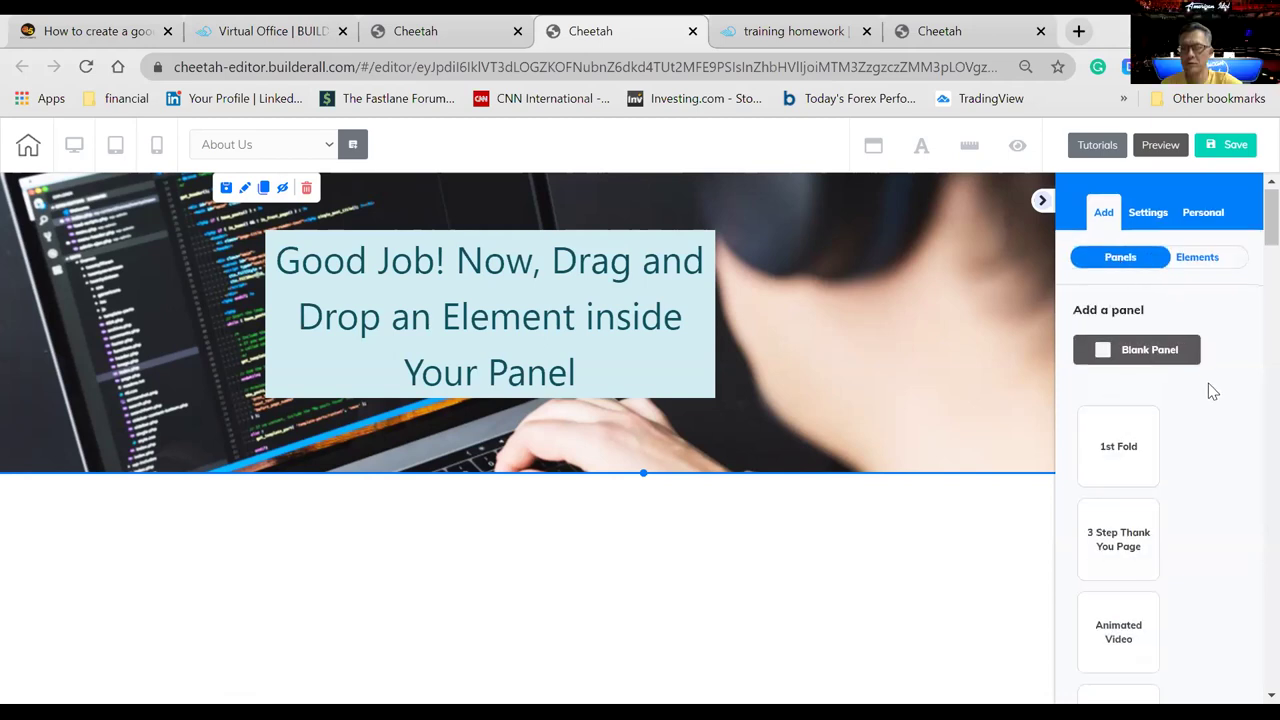
scroll(1208, 383, down, 1)
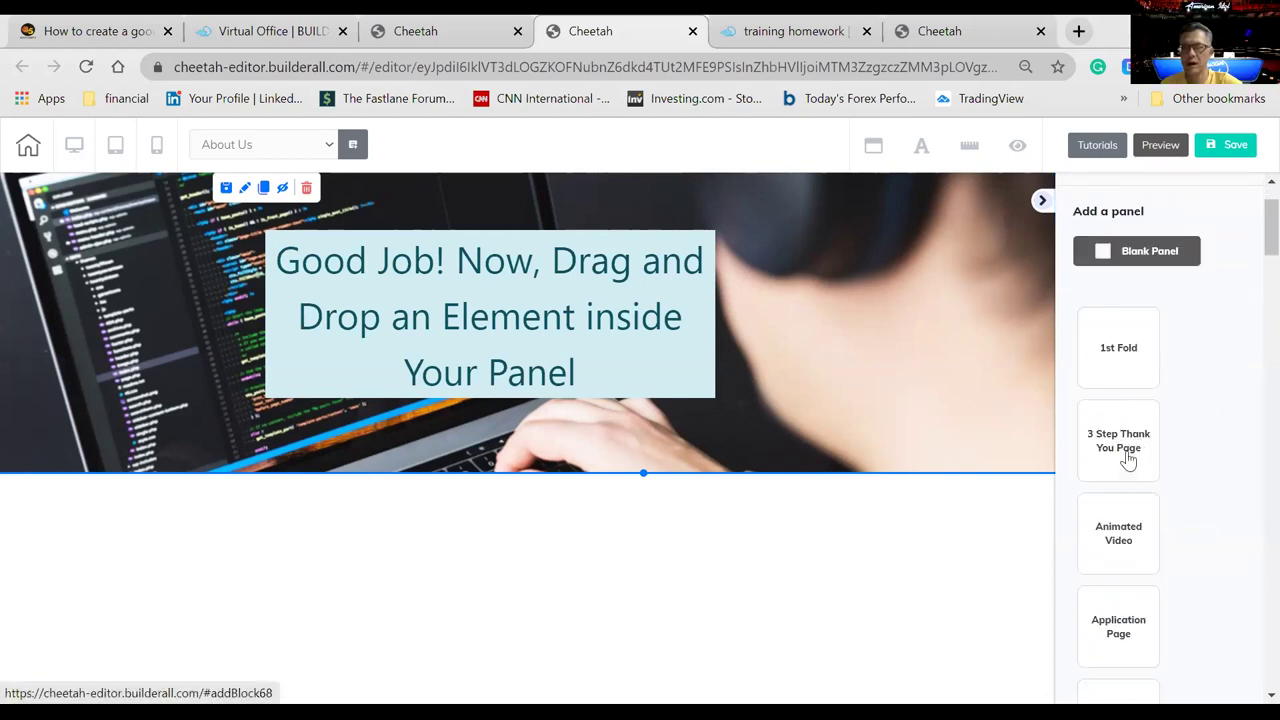
- Bring up the banner panel's settings once more and return to the list of panels to add
click(866, 520)
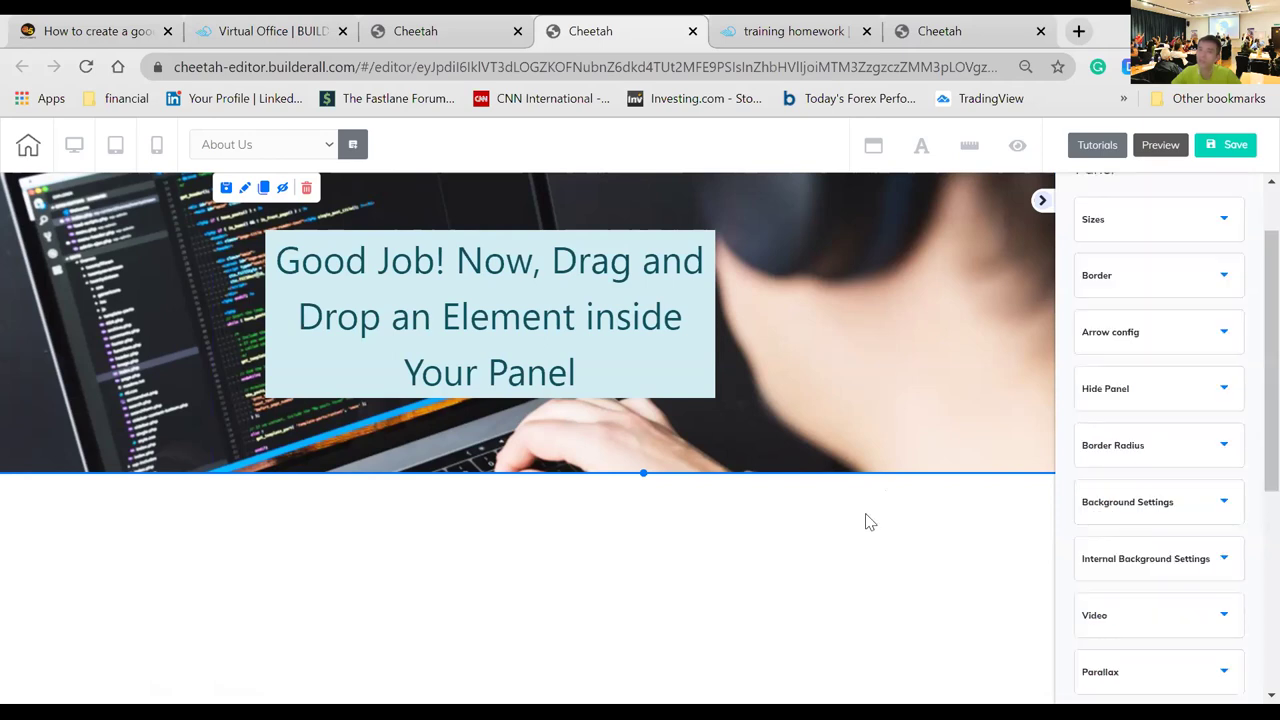
scroll(1114, 371, up, 1)
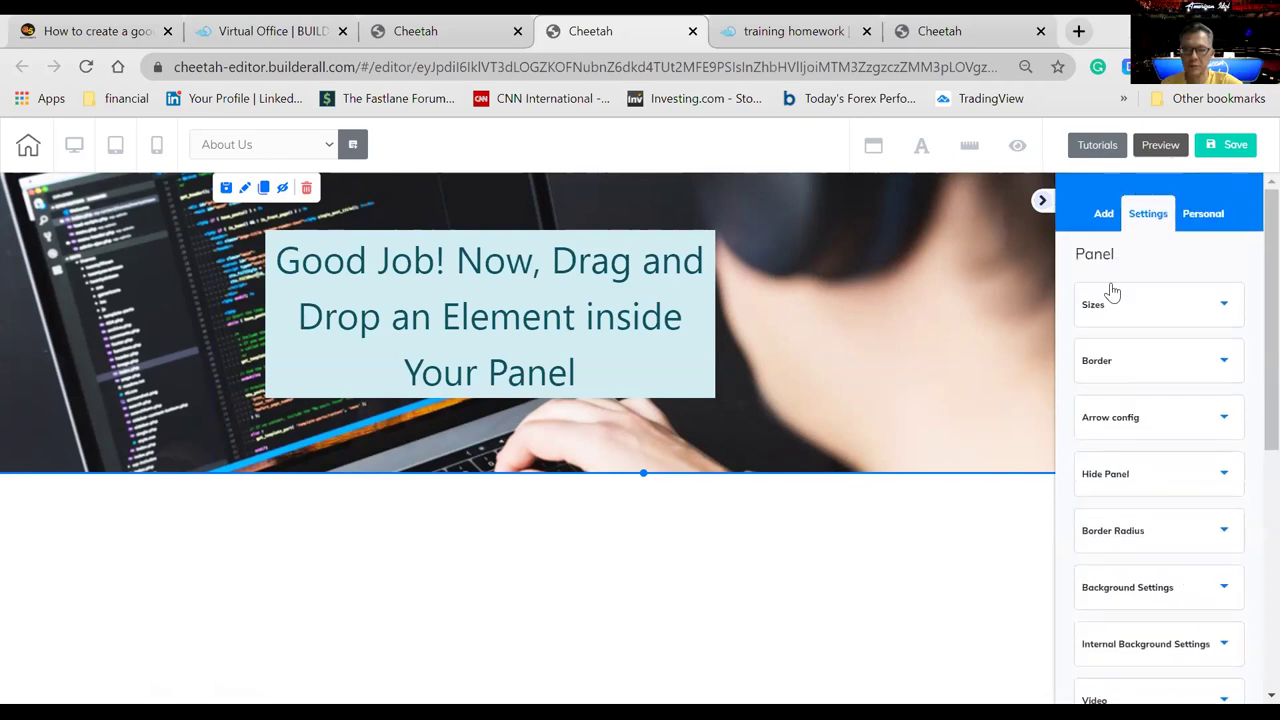
click(1103, 215)
click(1120, 258)
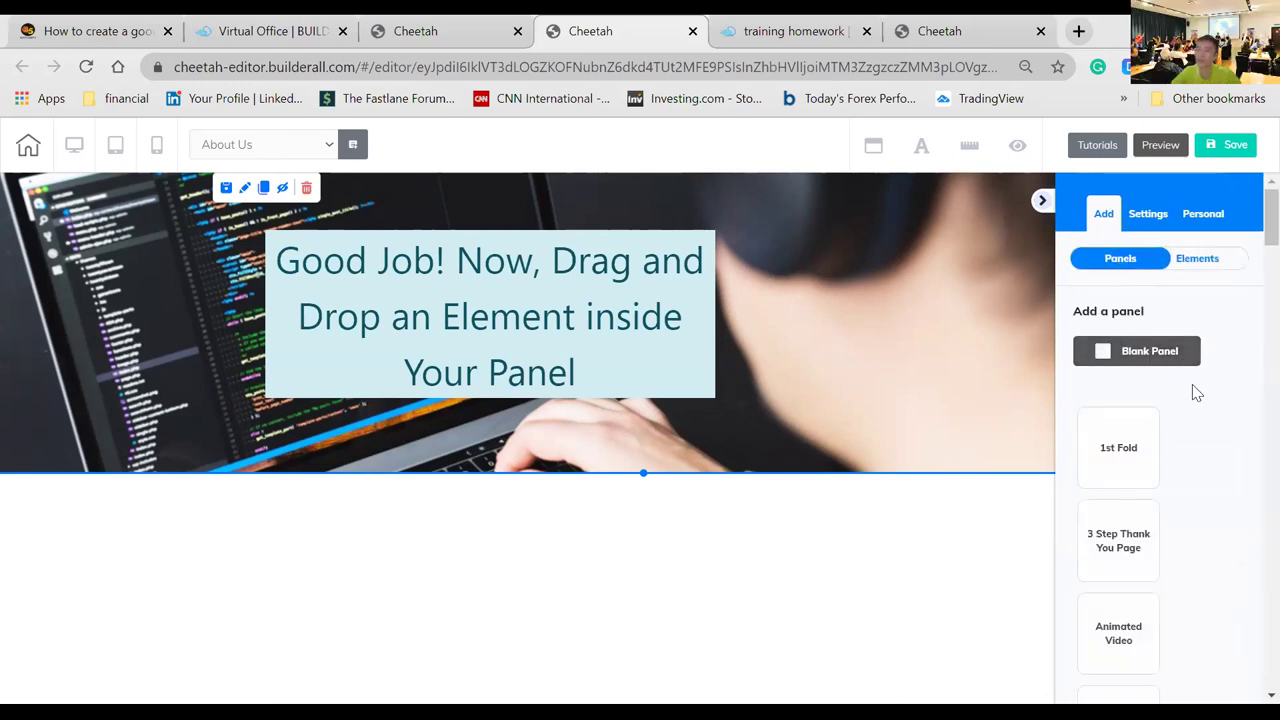
- Examine the categories of ready-made panels that can be added, from 1st Fold through Thank You Page
scroll(1197, 393, down, 1)
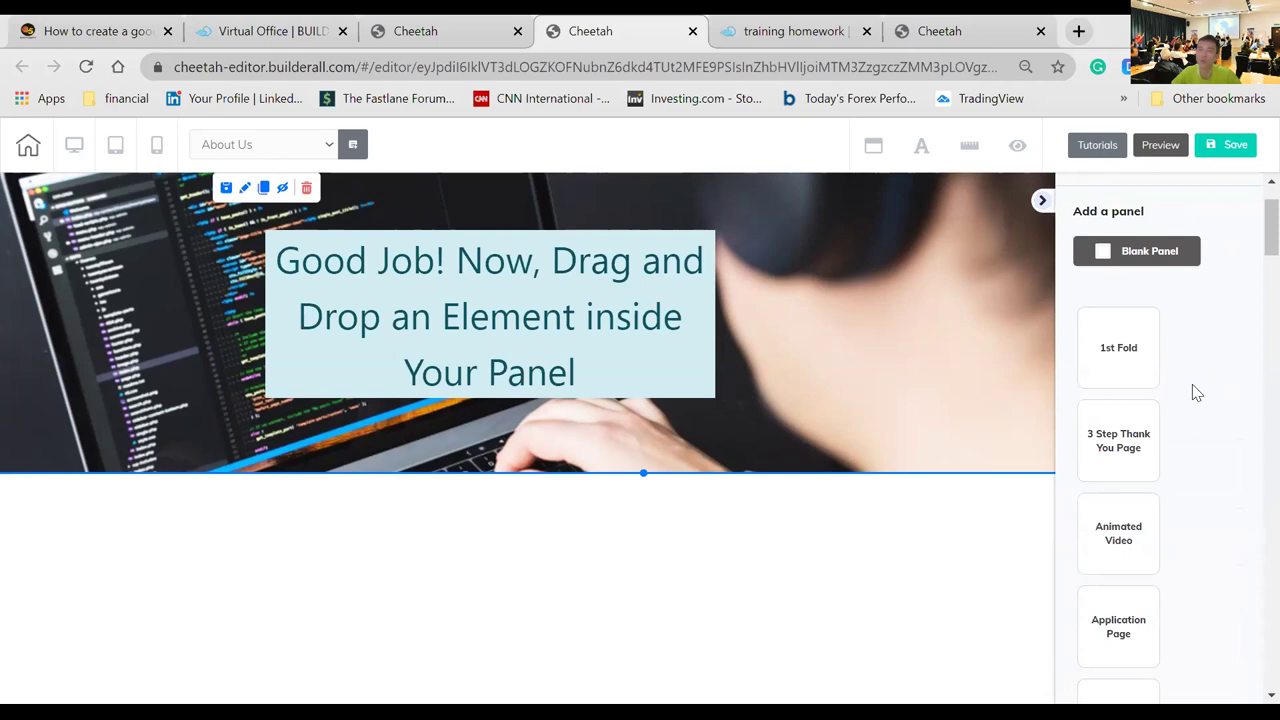
scroll(1197, 393, down, 7)
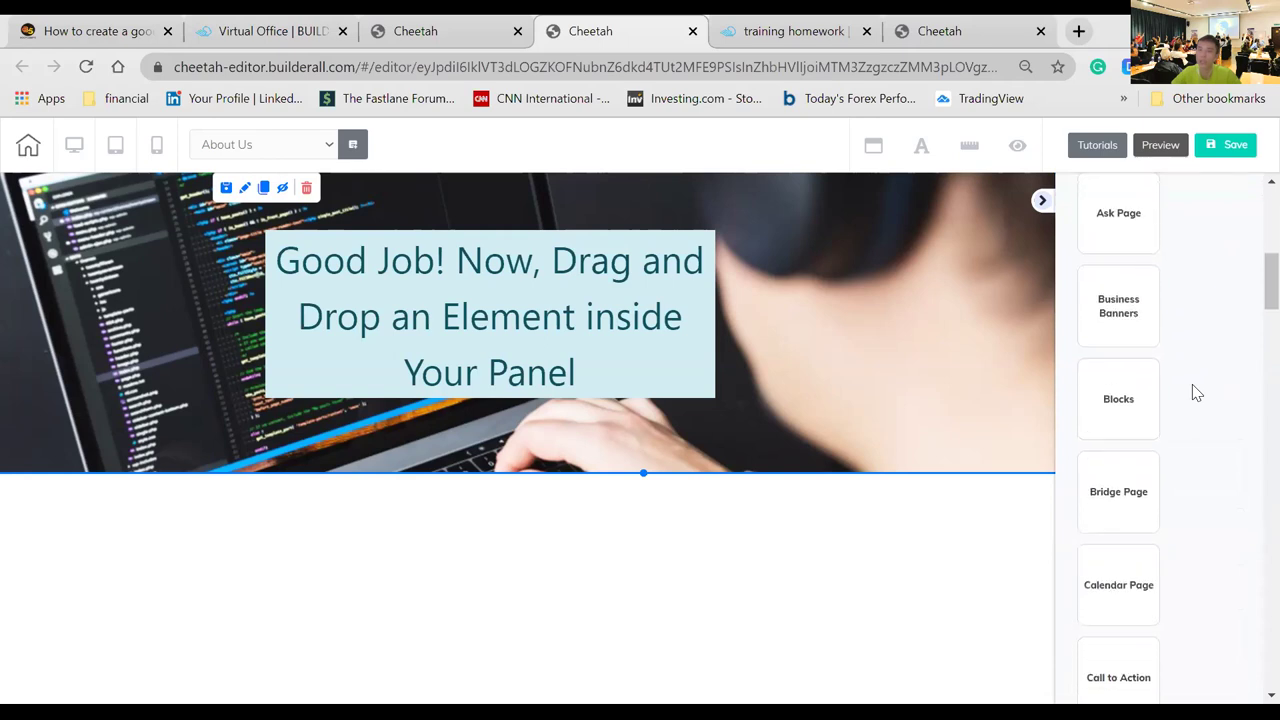
scroll(1197, 393, down, 5)
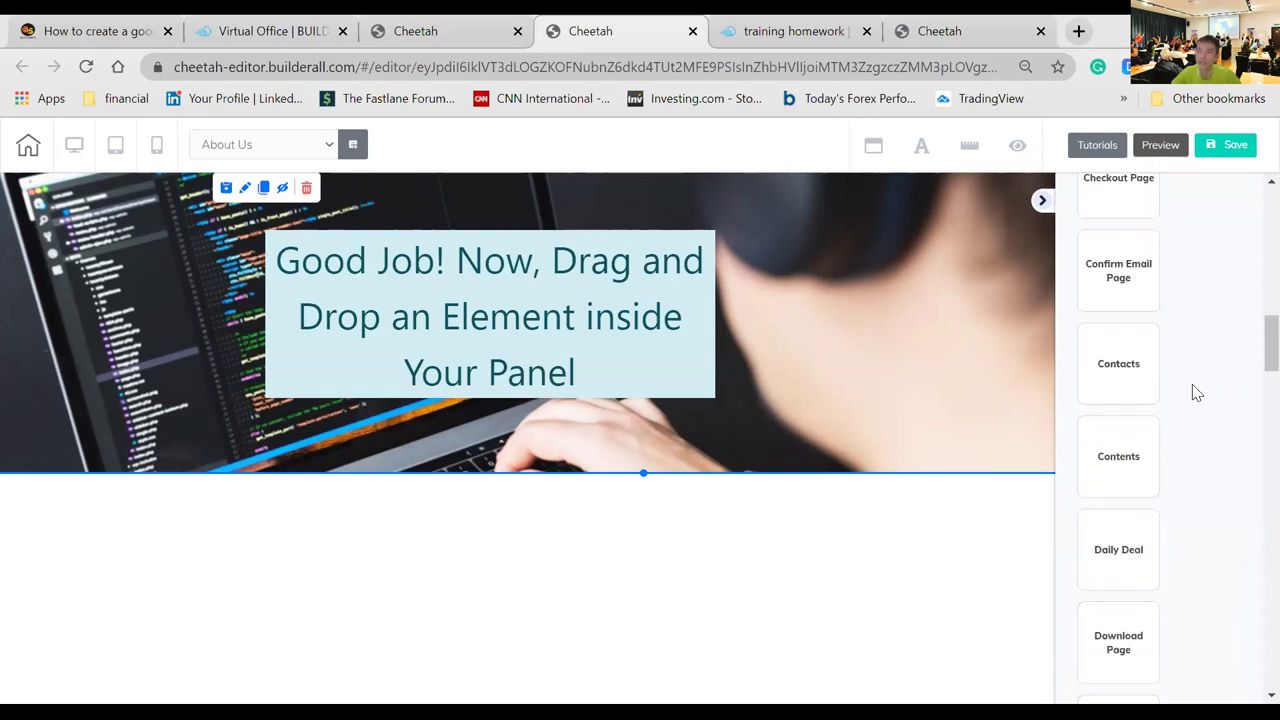
scroll(1197, 393, down, 6)
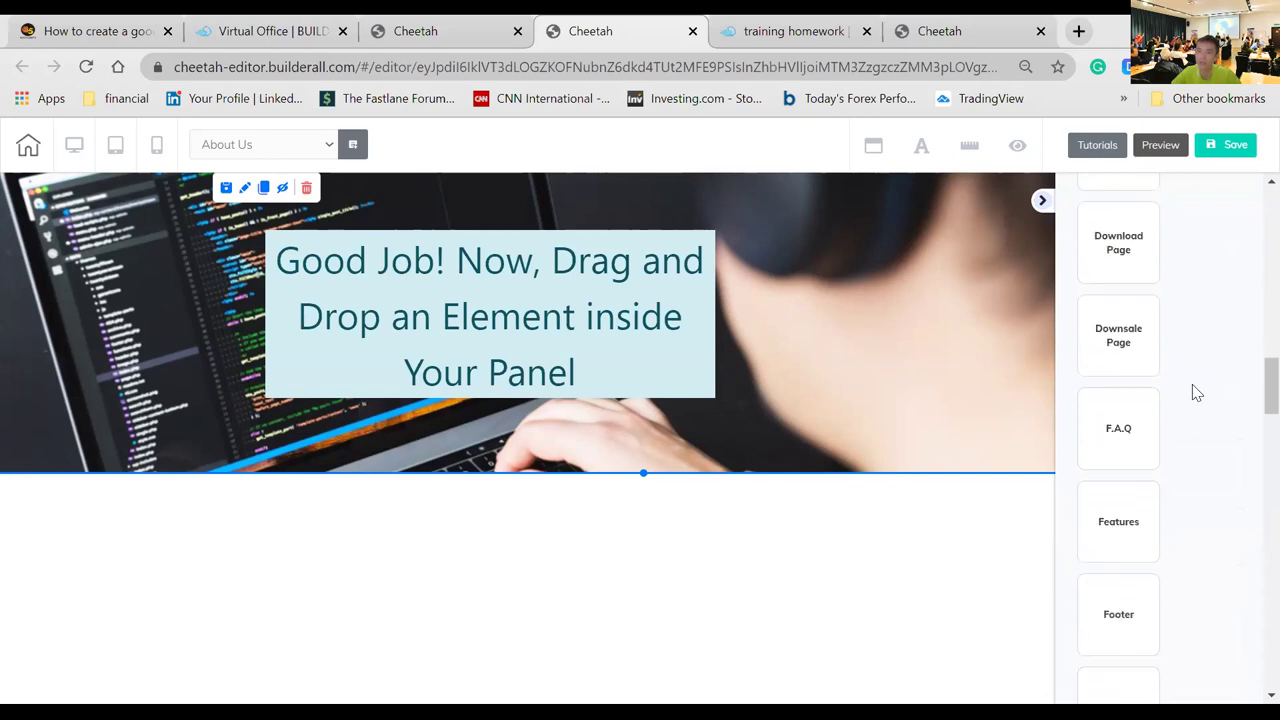
scroll(1197, 393, down, 4)
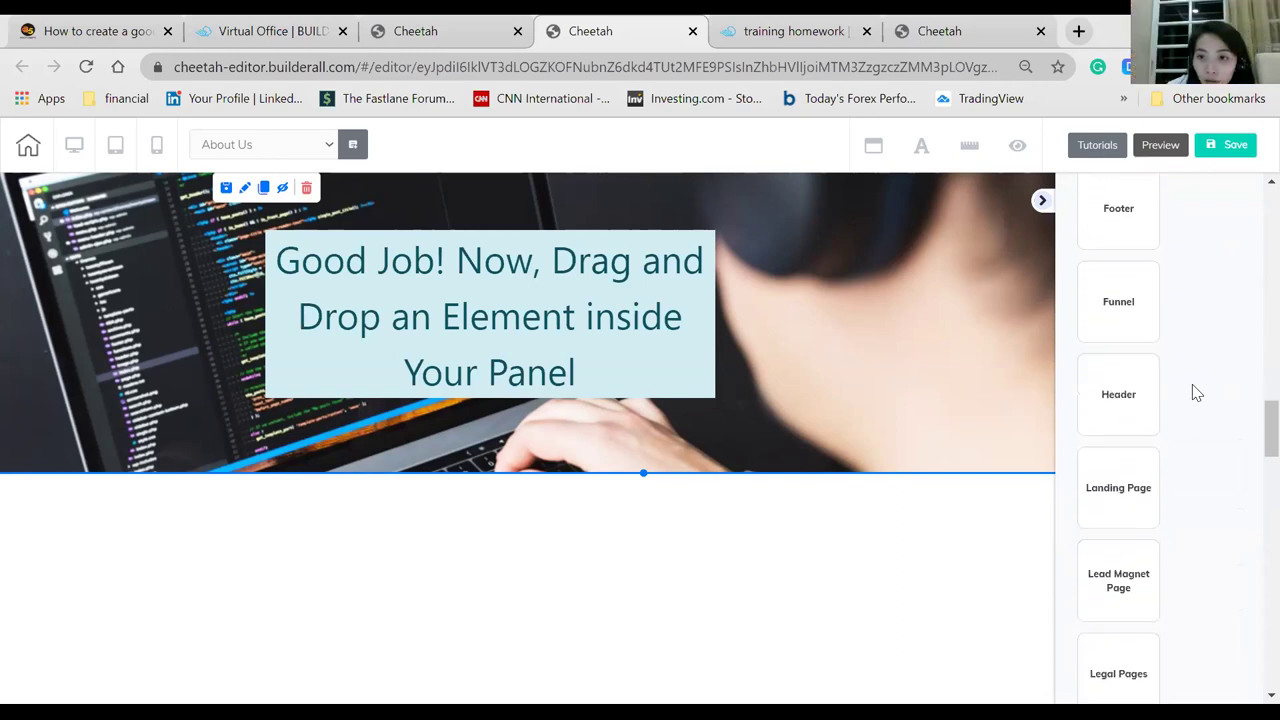
scroll(1197, 393, down, 5)
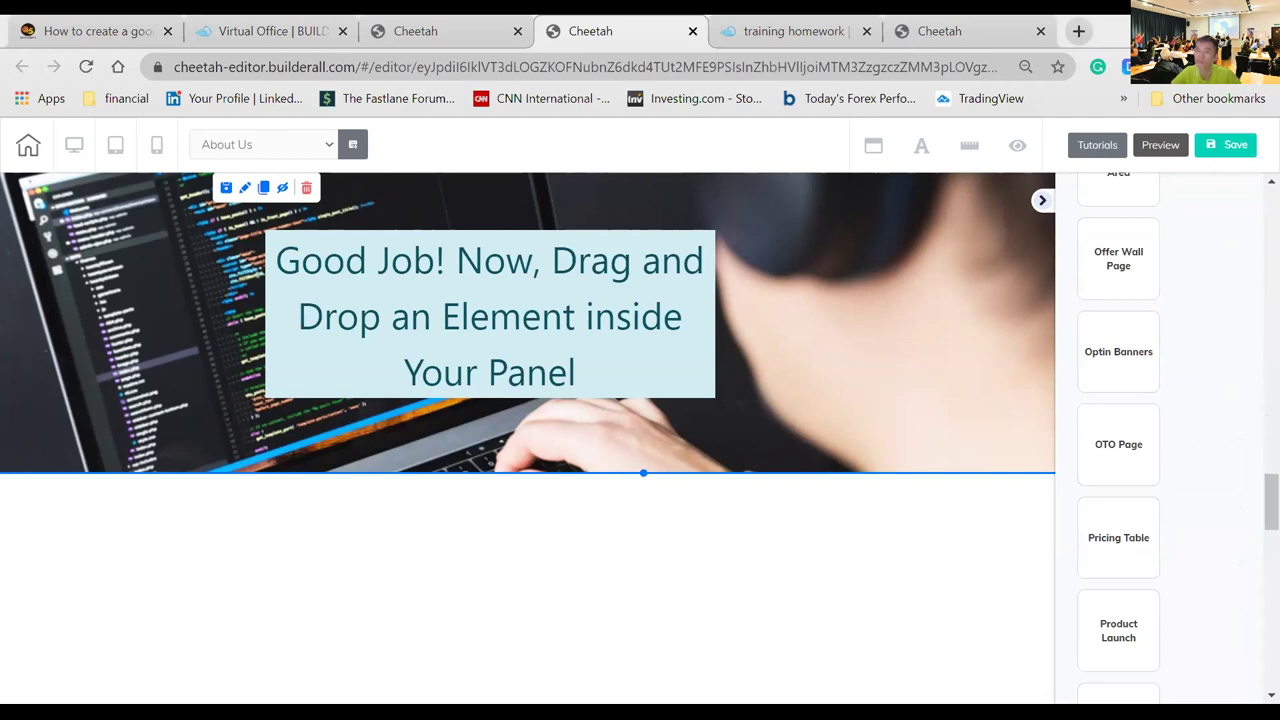
scroll(1219, 515, down, 4)
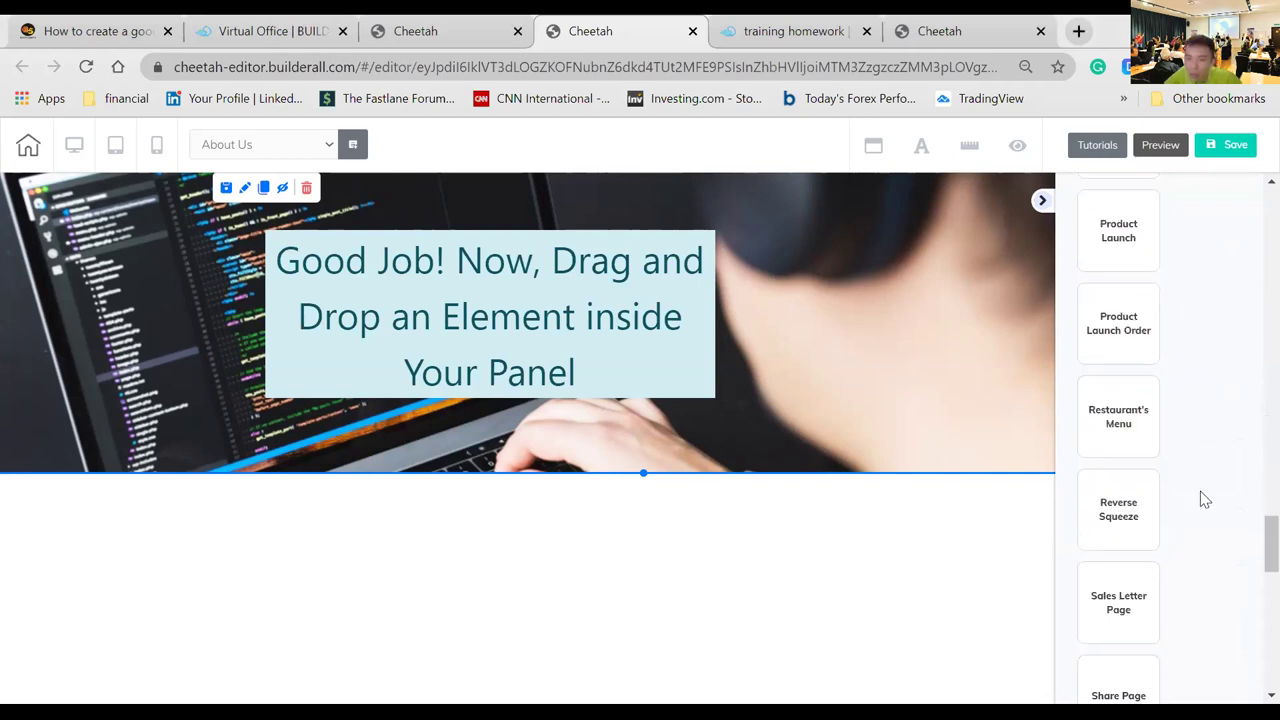
scroll(1205, 500, down, 6)
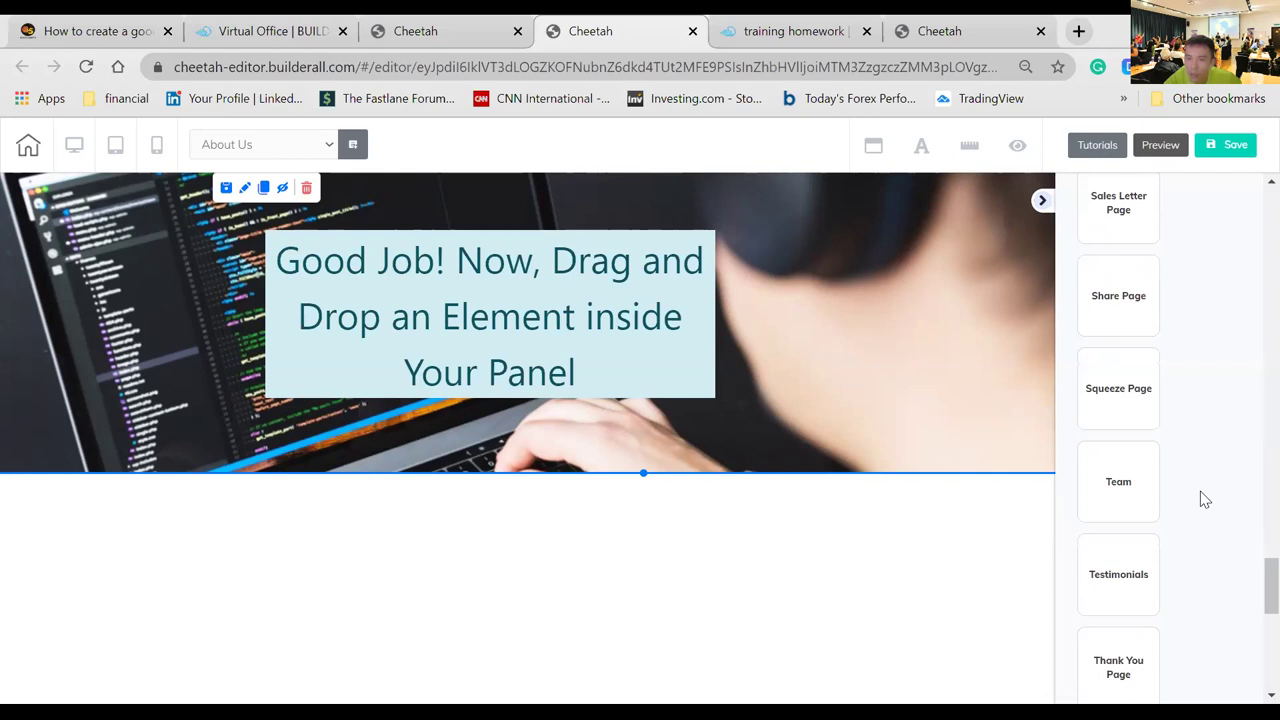
scroll(1205, 500, down, 2)
scroll(1200, 495, up, 15)
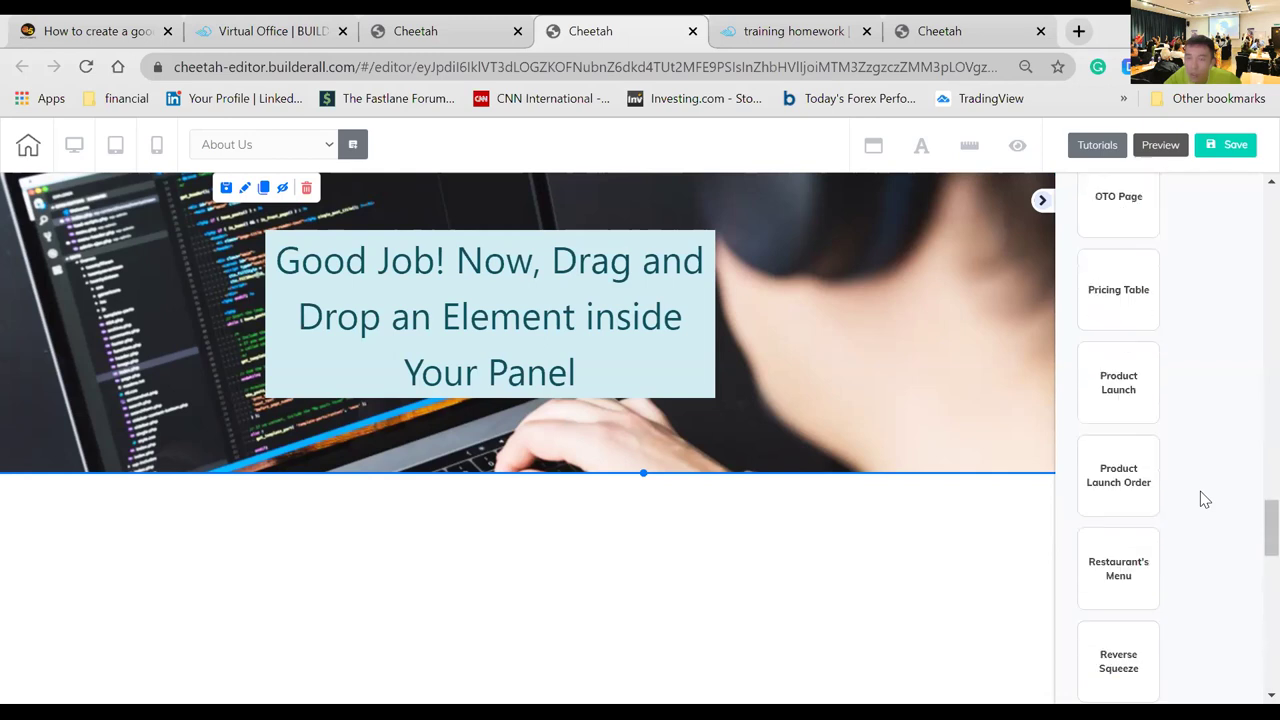
scroll(1196, 491, up, 5)
scroll(1194, 491, down, 2)
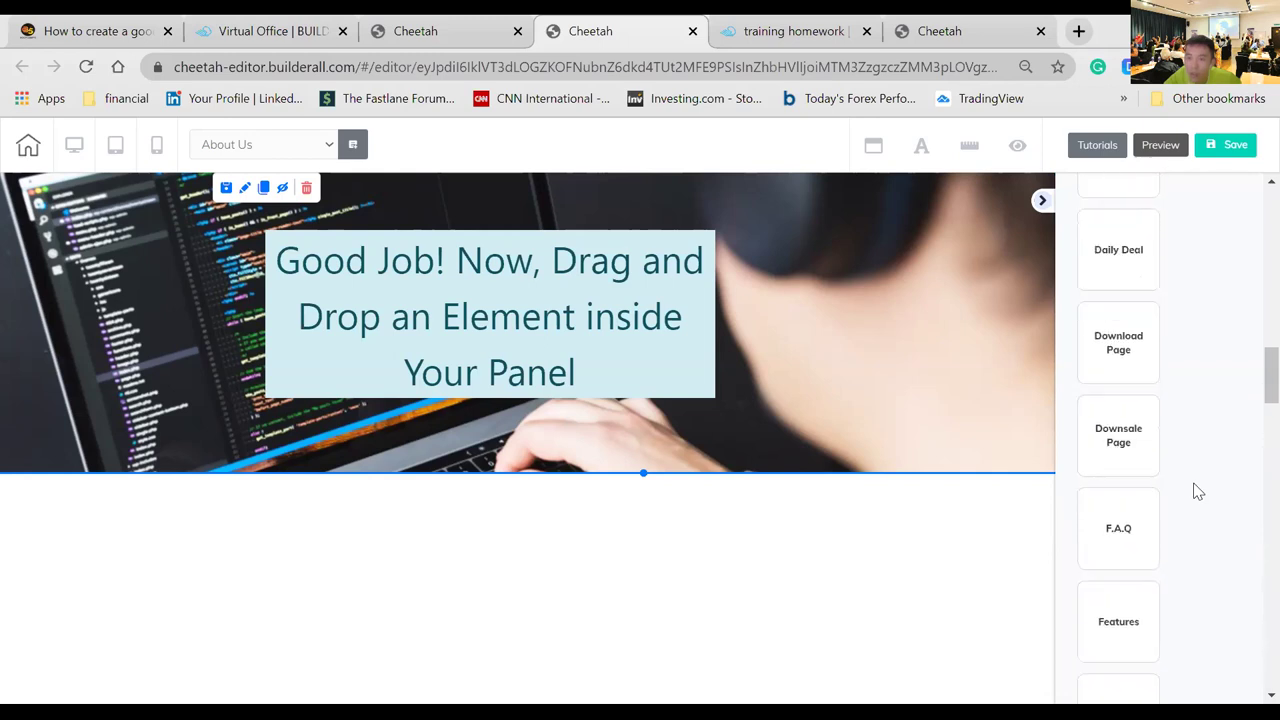
- Bring up the Features category and examine its panel templates from Features - 01 to Features - 19
click(1157, 604)
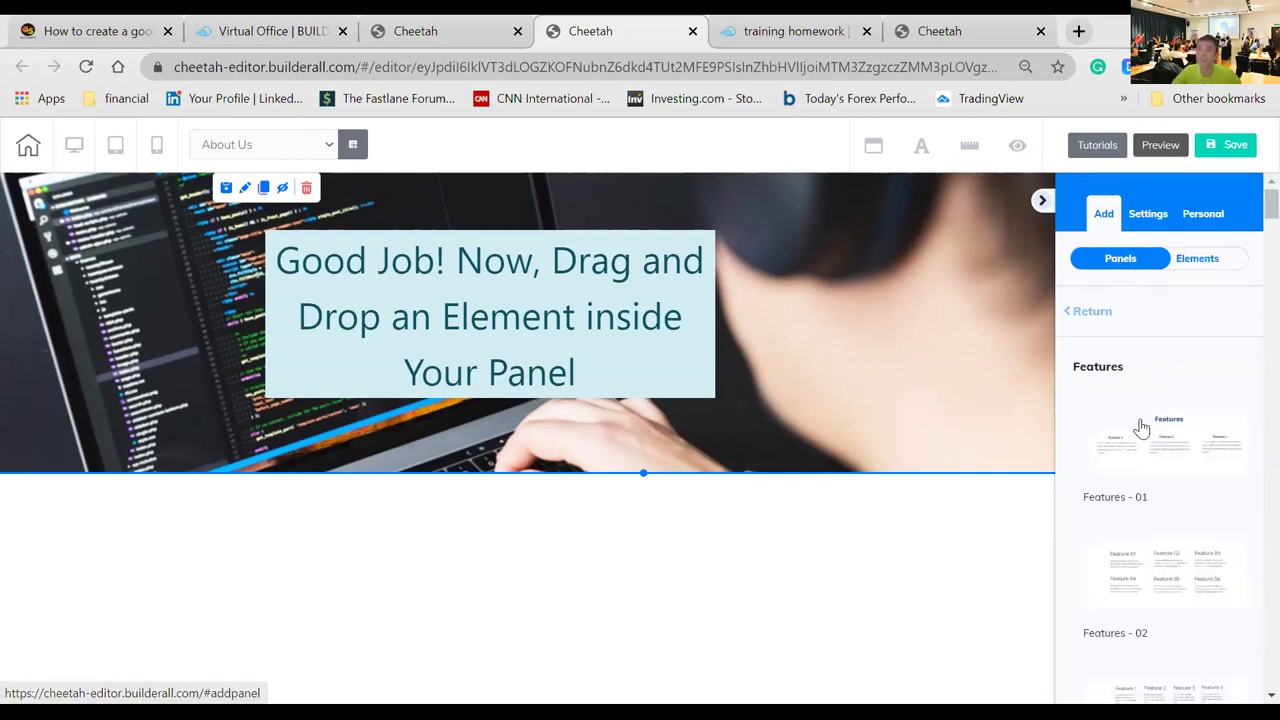
scroll(1141, 452, down, 1)
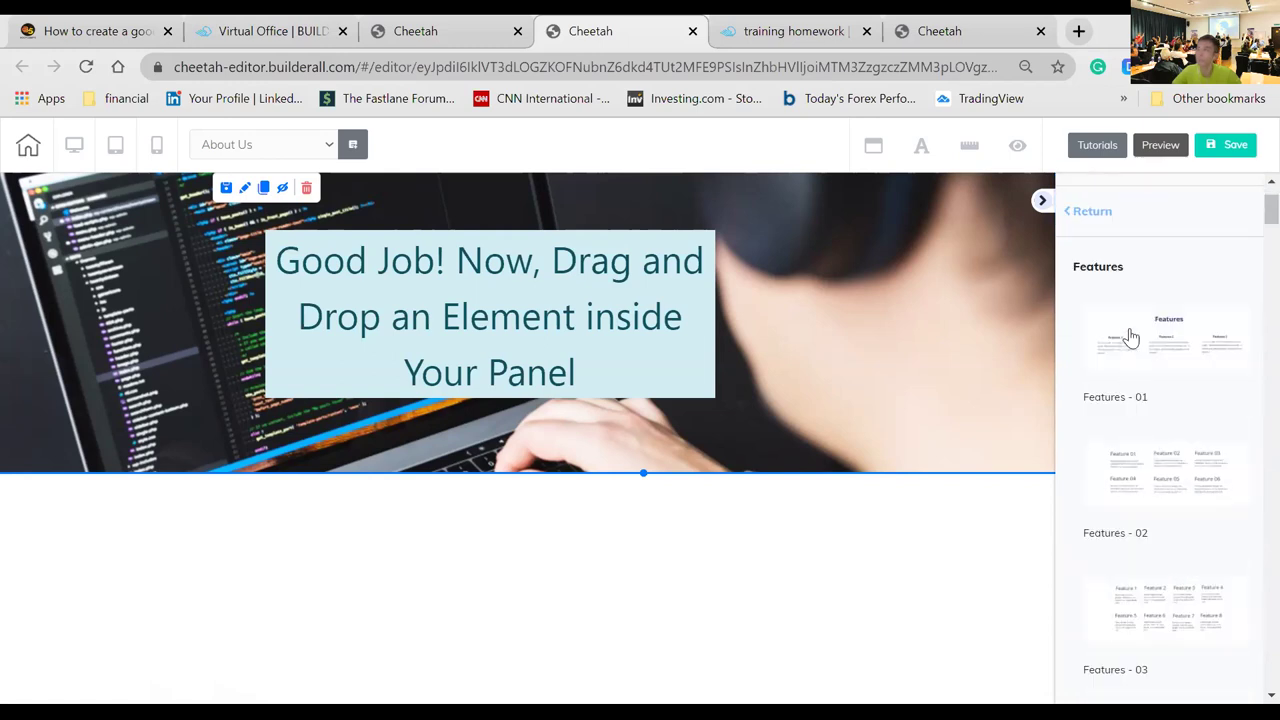
scroll(1130, 338, up, 1)
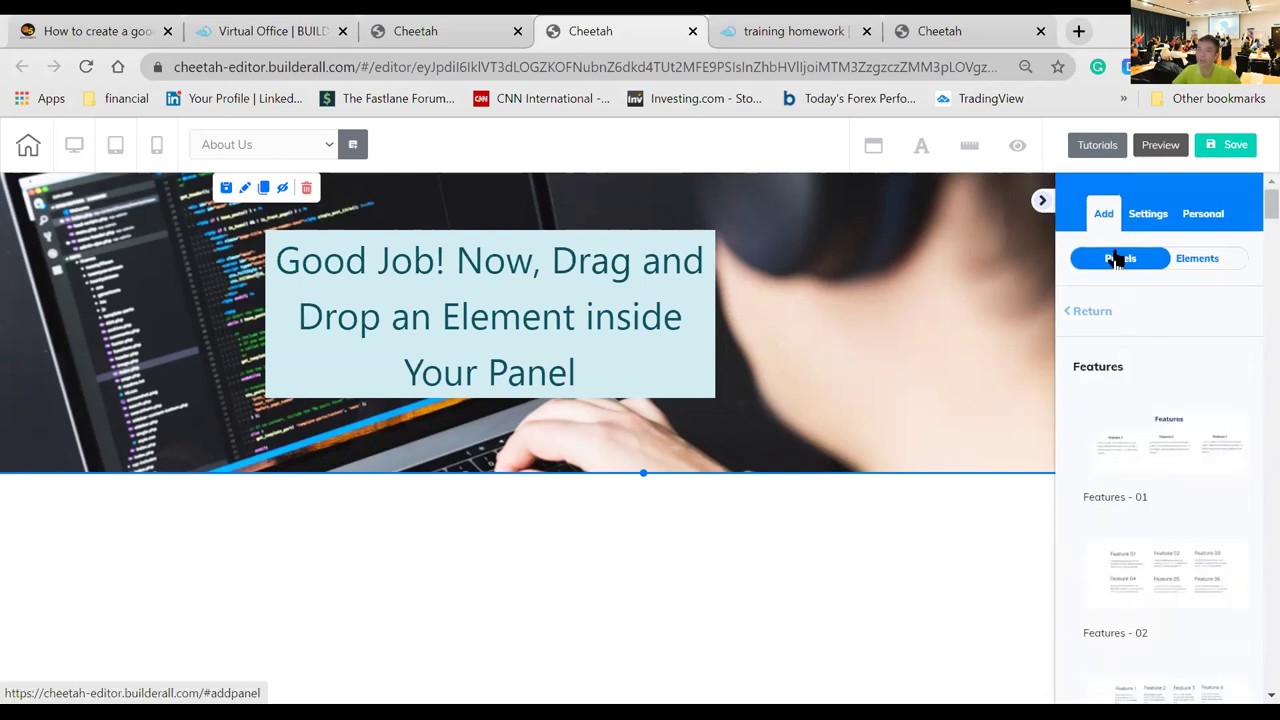
scroll(1136, 390, down, 1)
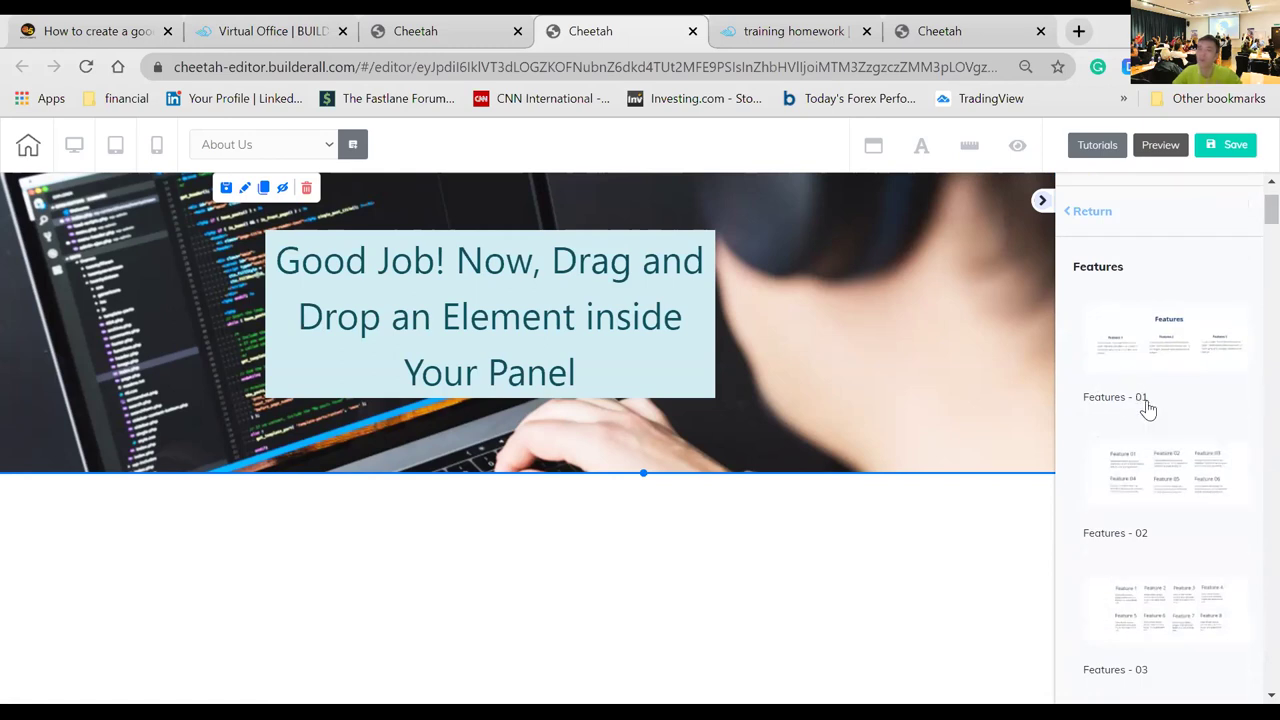
scroll(1148, 409, down, 1)
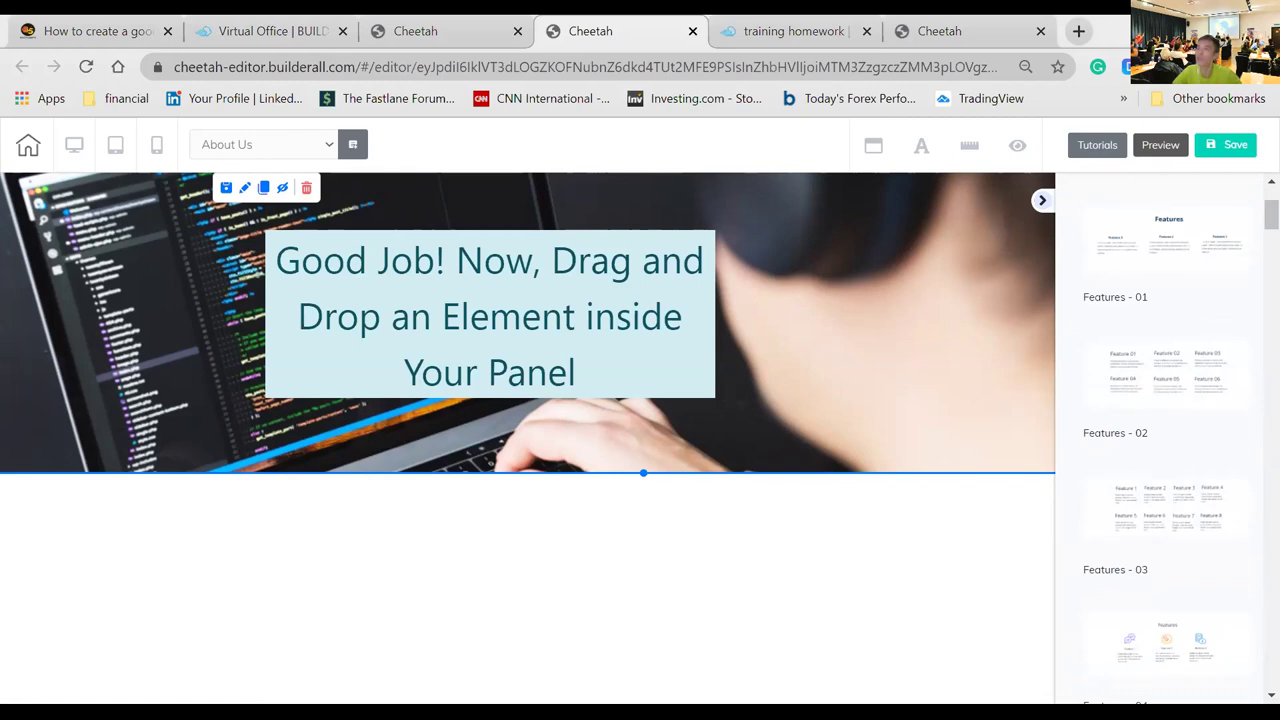
scroll(1150, 475, down, 4)
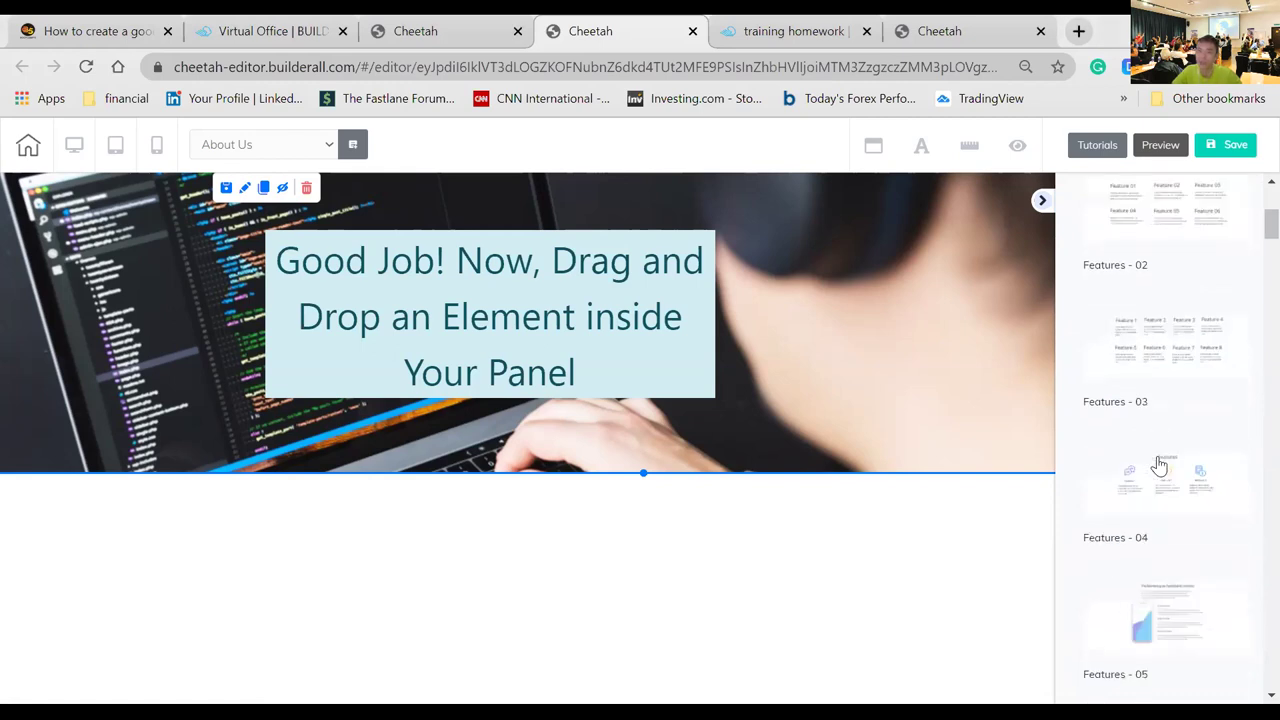
scroll(1148, 477, down, 6)
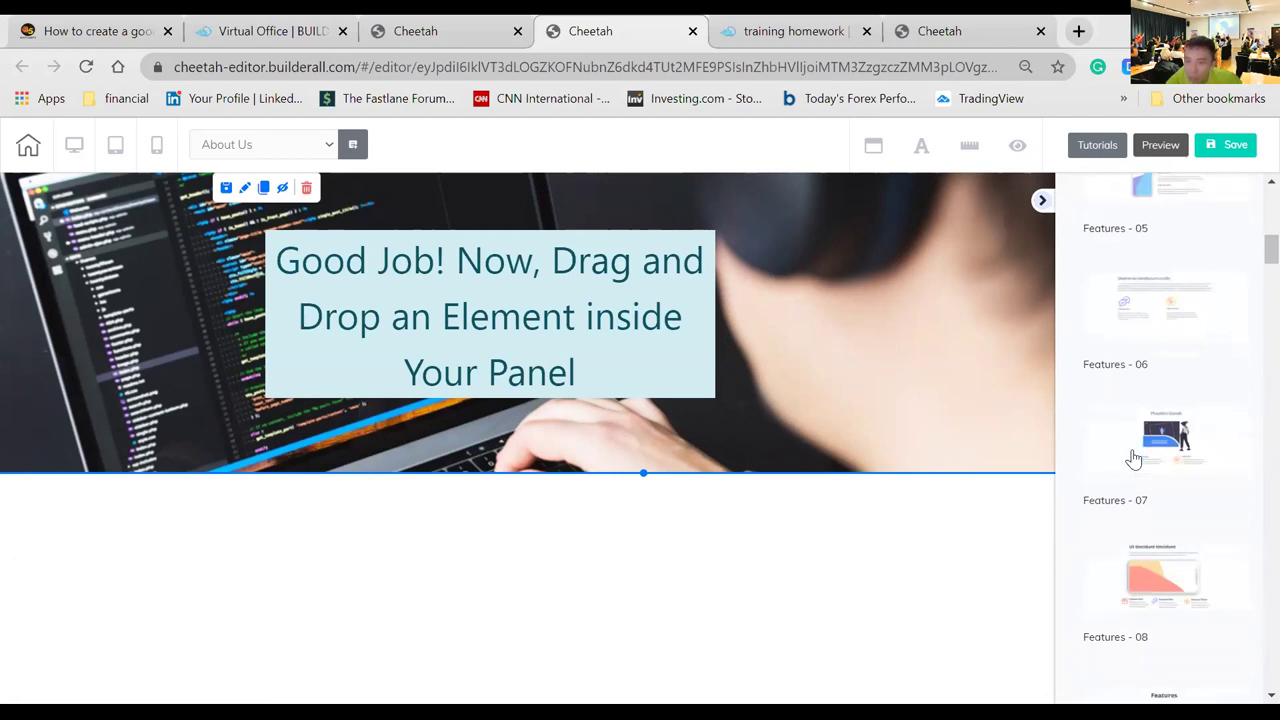
scroll(1133, 458, down, 7)
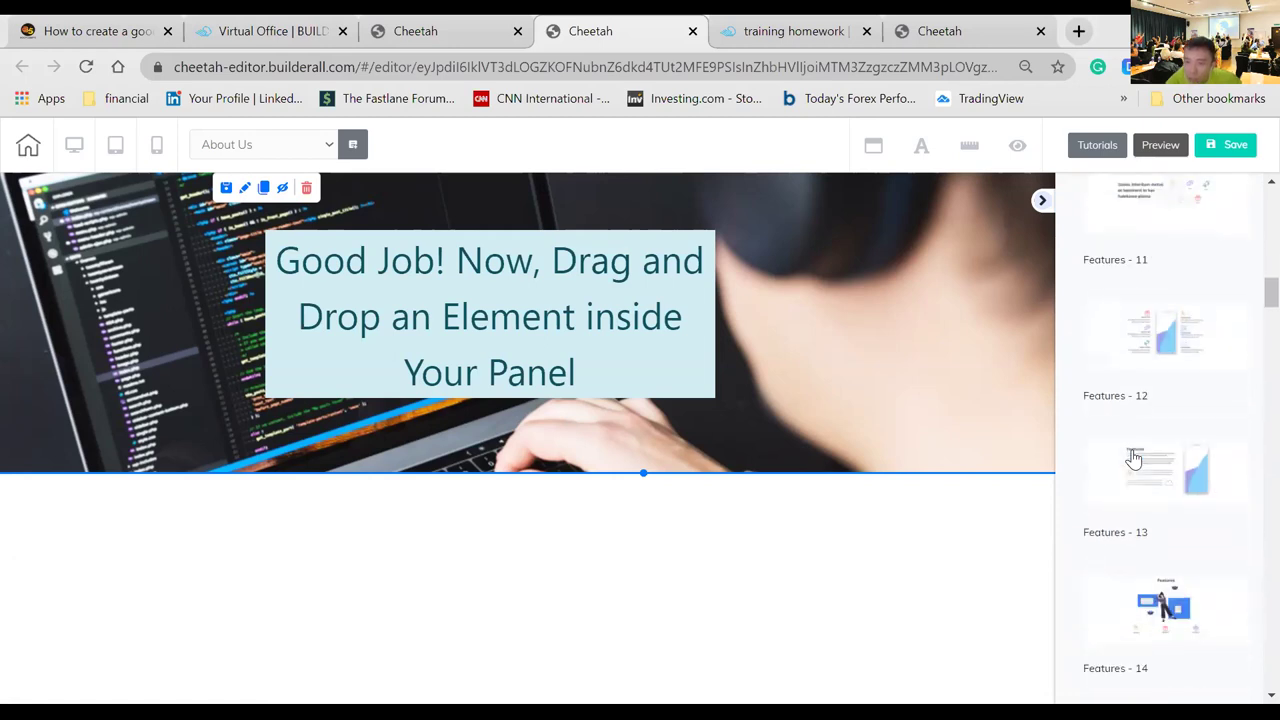
scroll(1133, 458, down, 1)
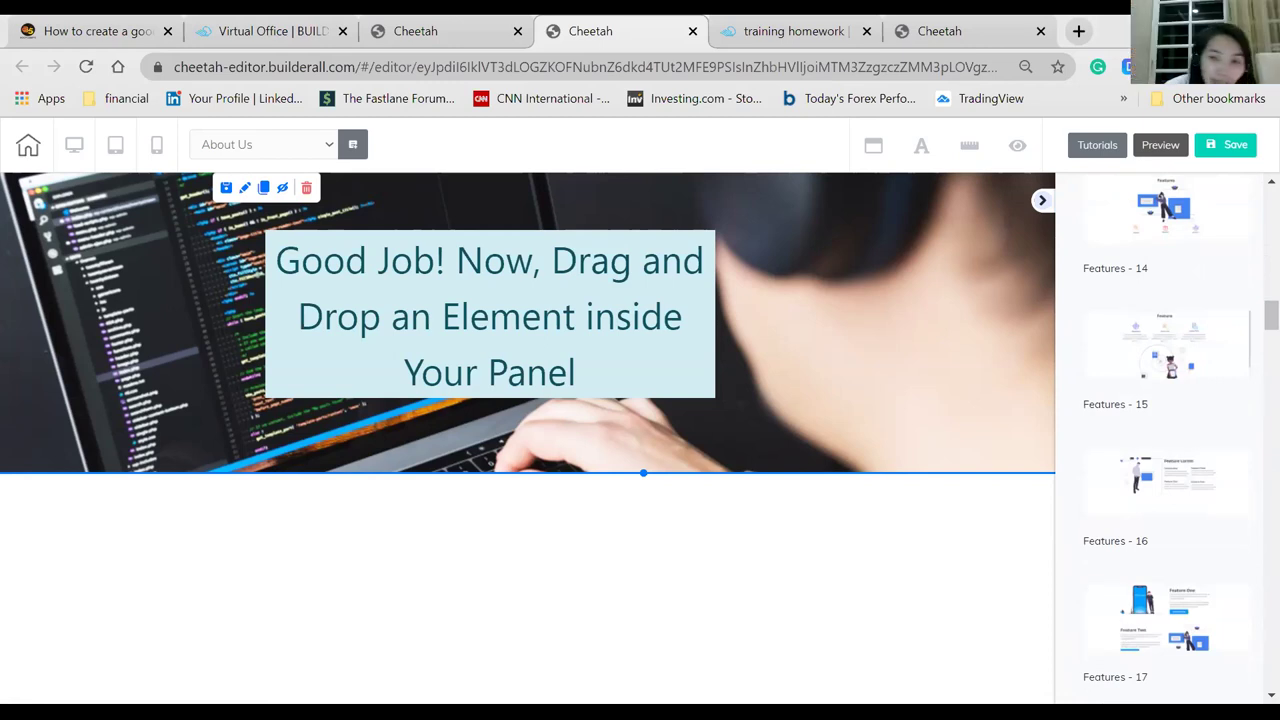
scroll(1175, 525, down, 4)
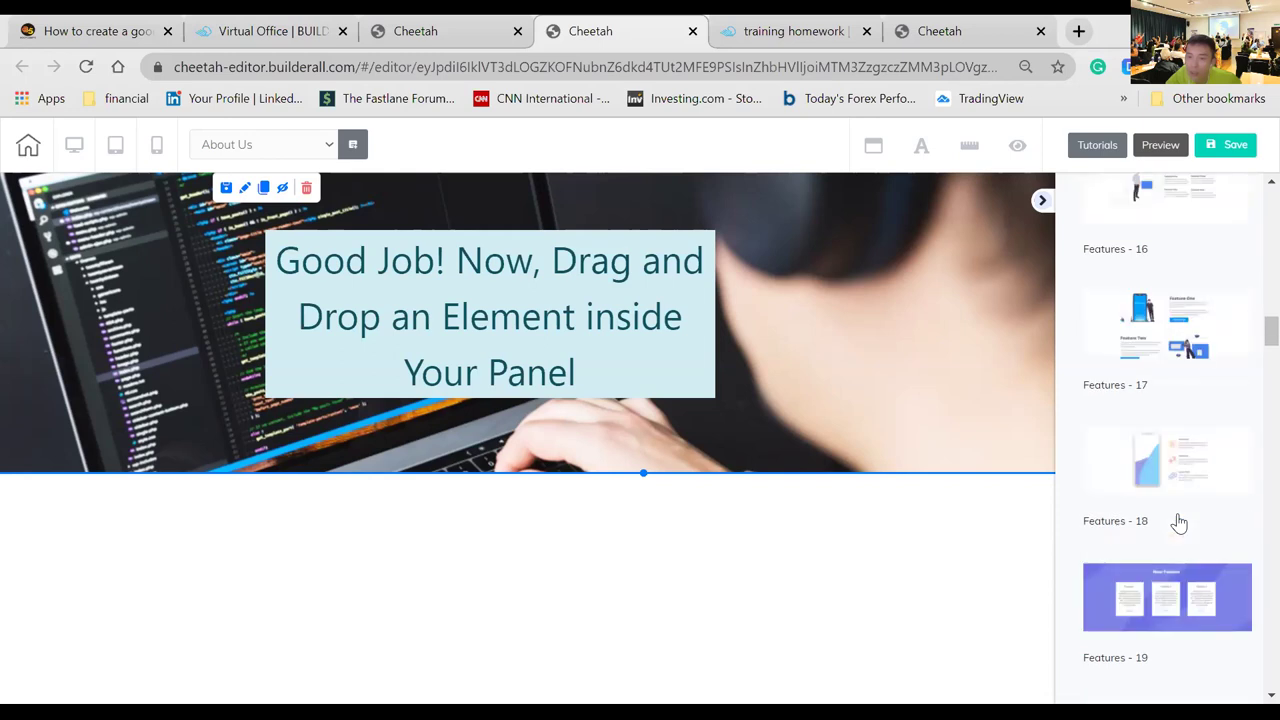
- Add the Features - 16 panel template to the About Us page directly below the banner
scroll(1177, 523, up, 4)
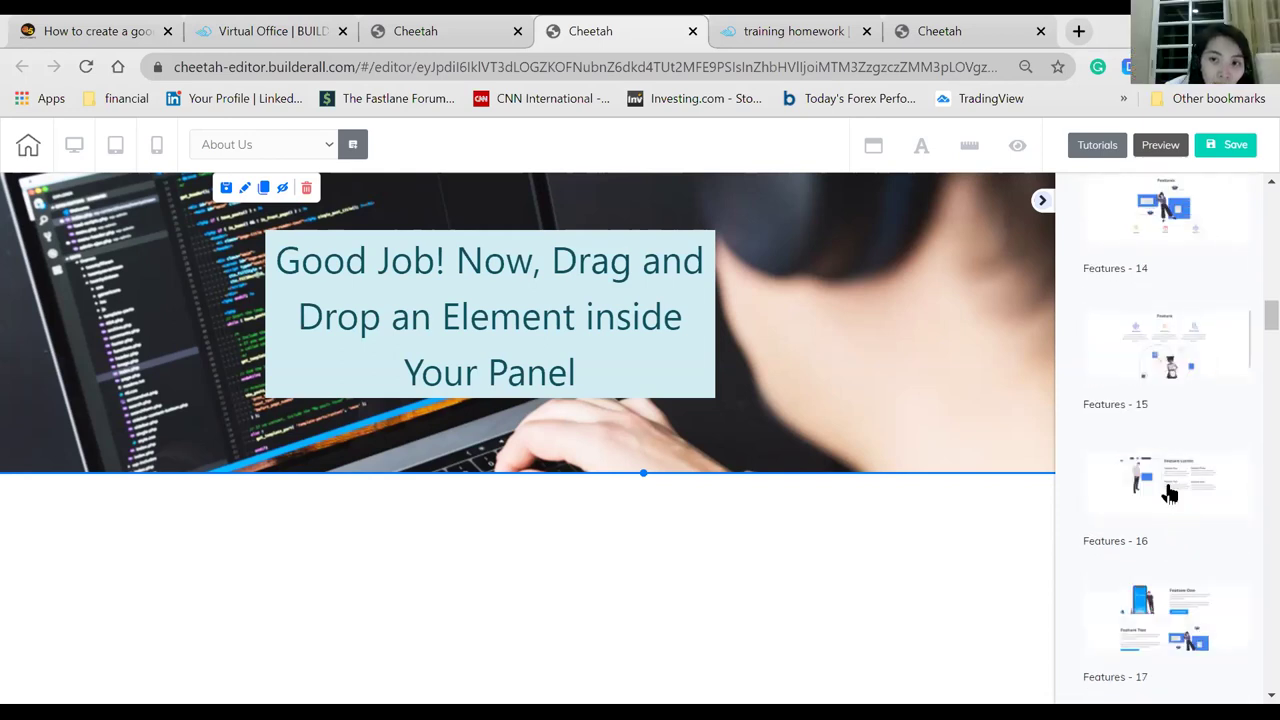
drag(1156, 462, 966, 520)
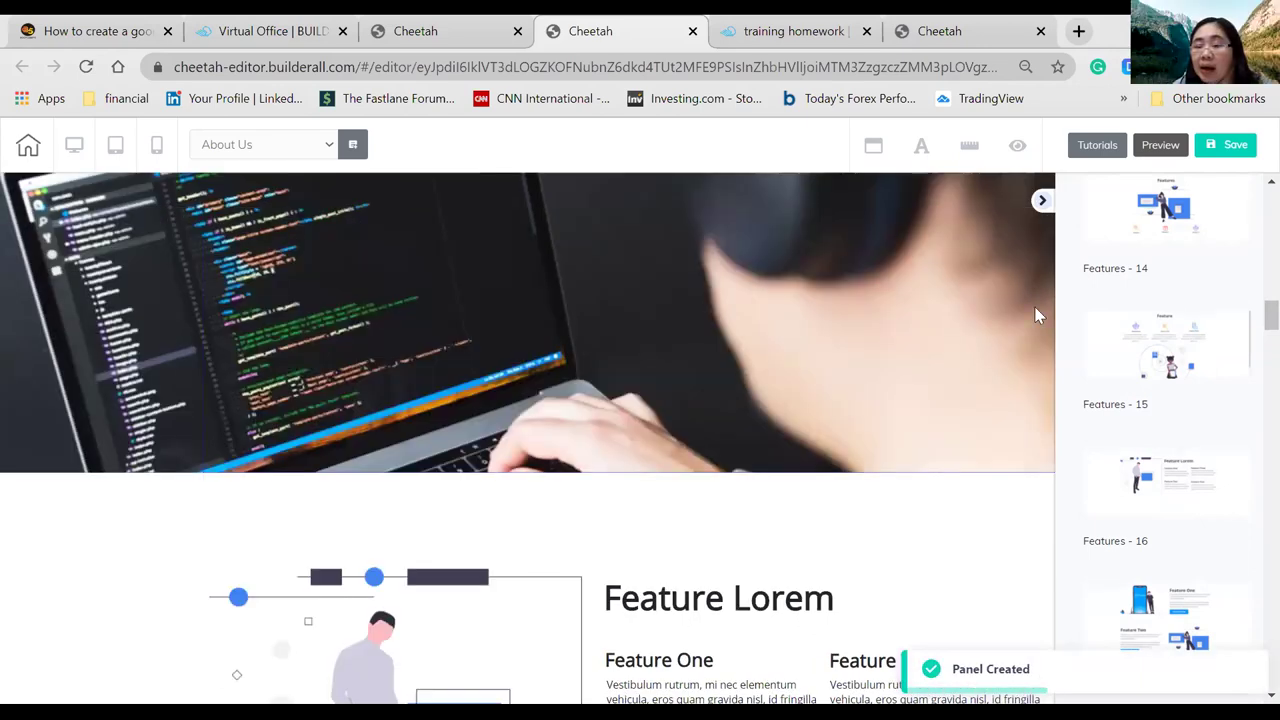
scroll(1115, 464, up, 1)
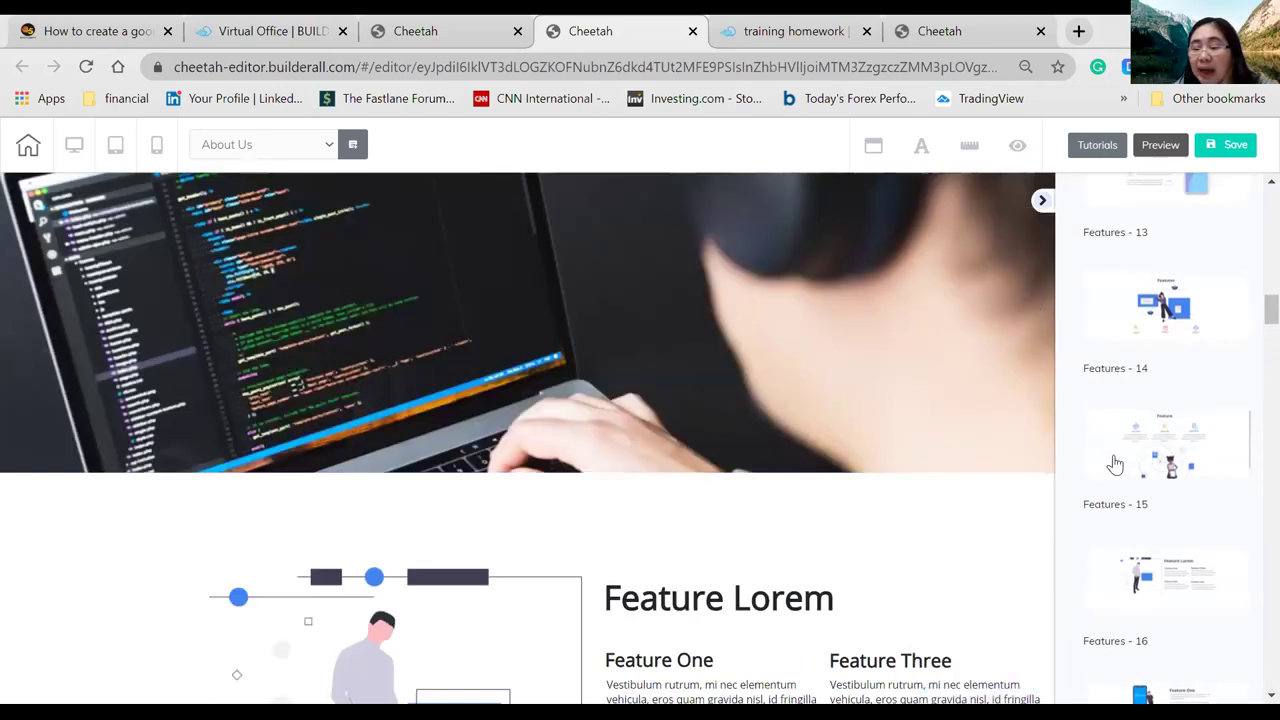
scroll(1115, 464, up, 5)
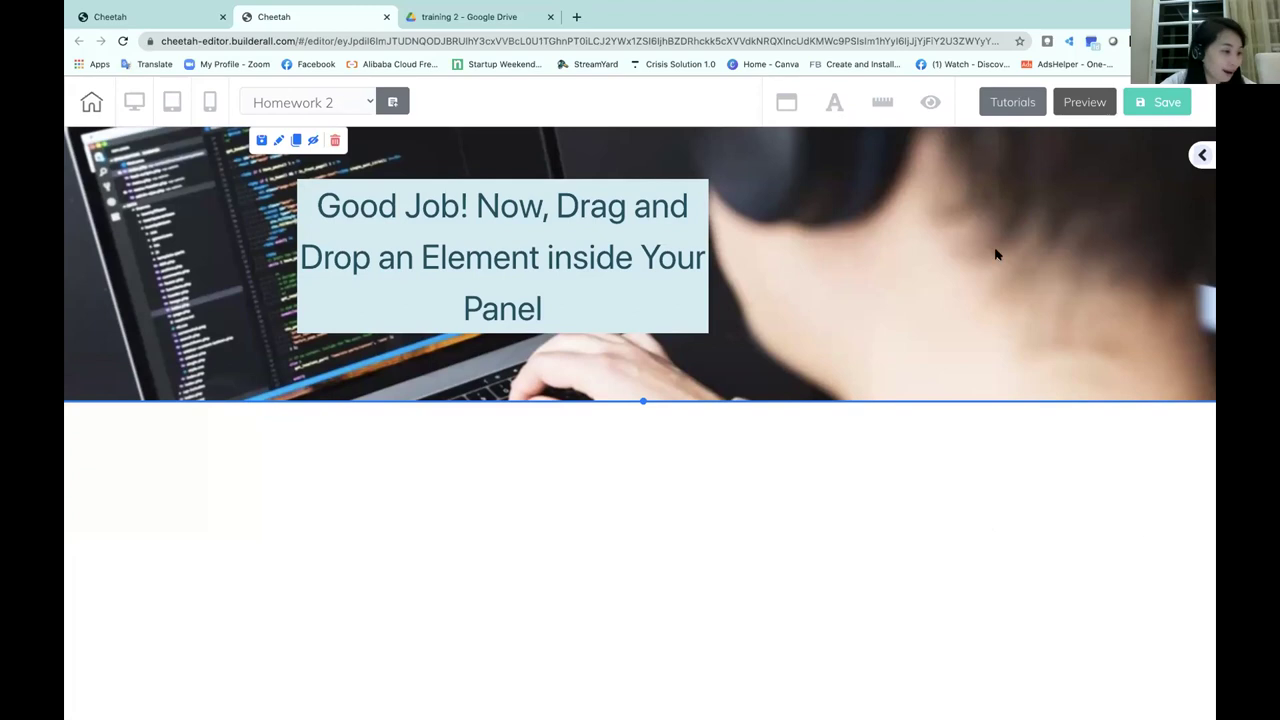
- On the Homework 2 page, reveal the sidebar and compare the panels that can be added with the banner panel's settings
click(1200, 160)
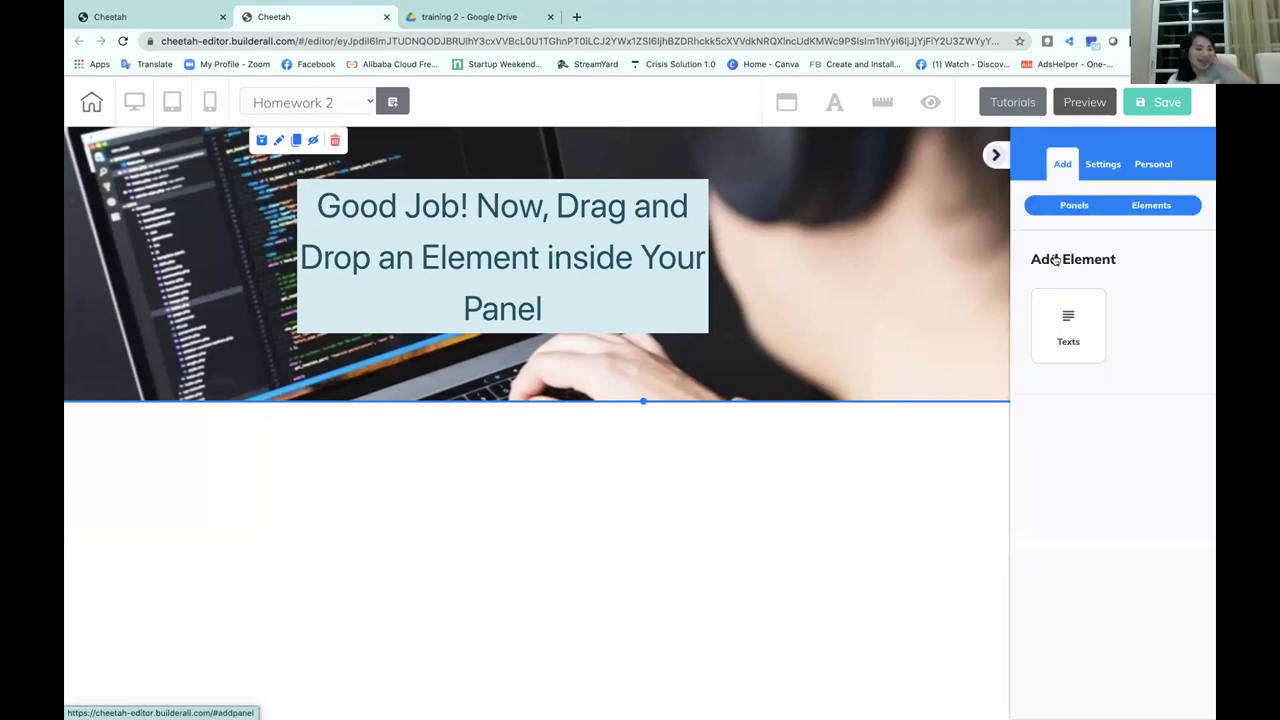
click(1066, 208)
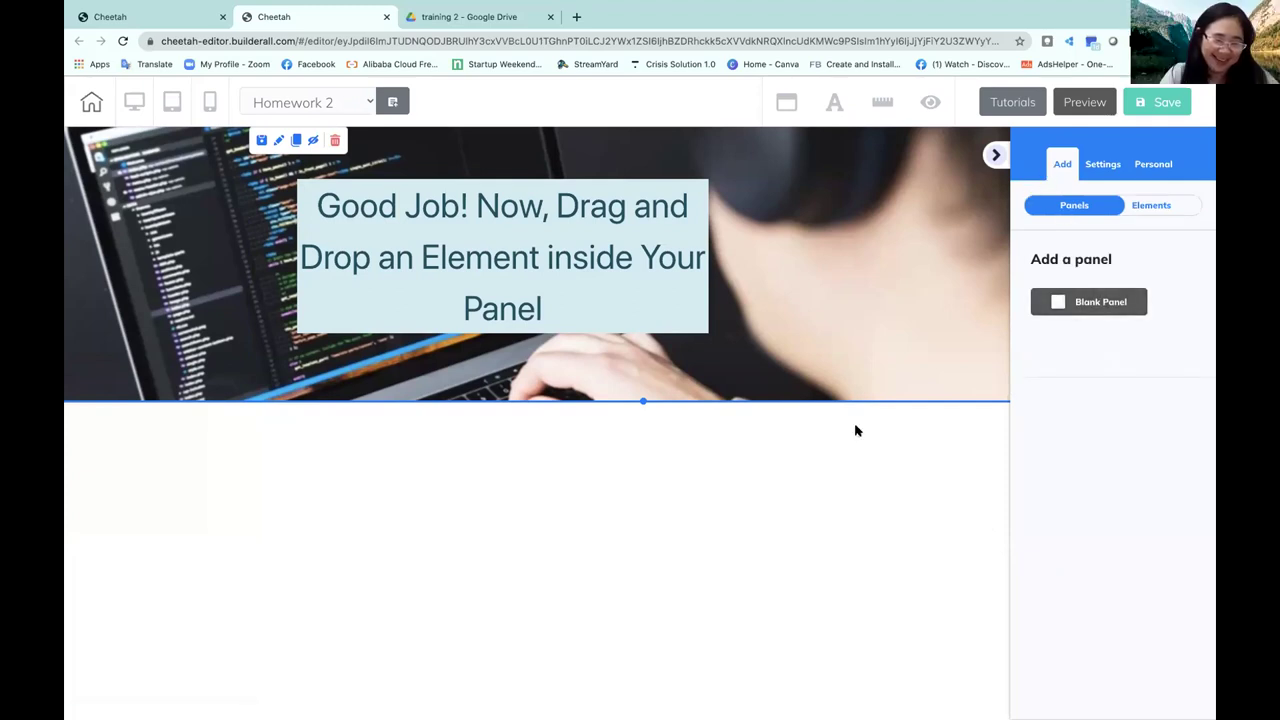
click(871, 338)
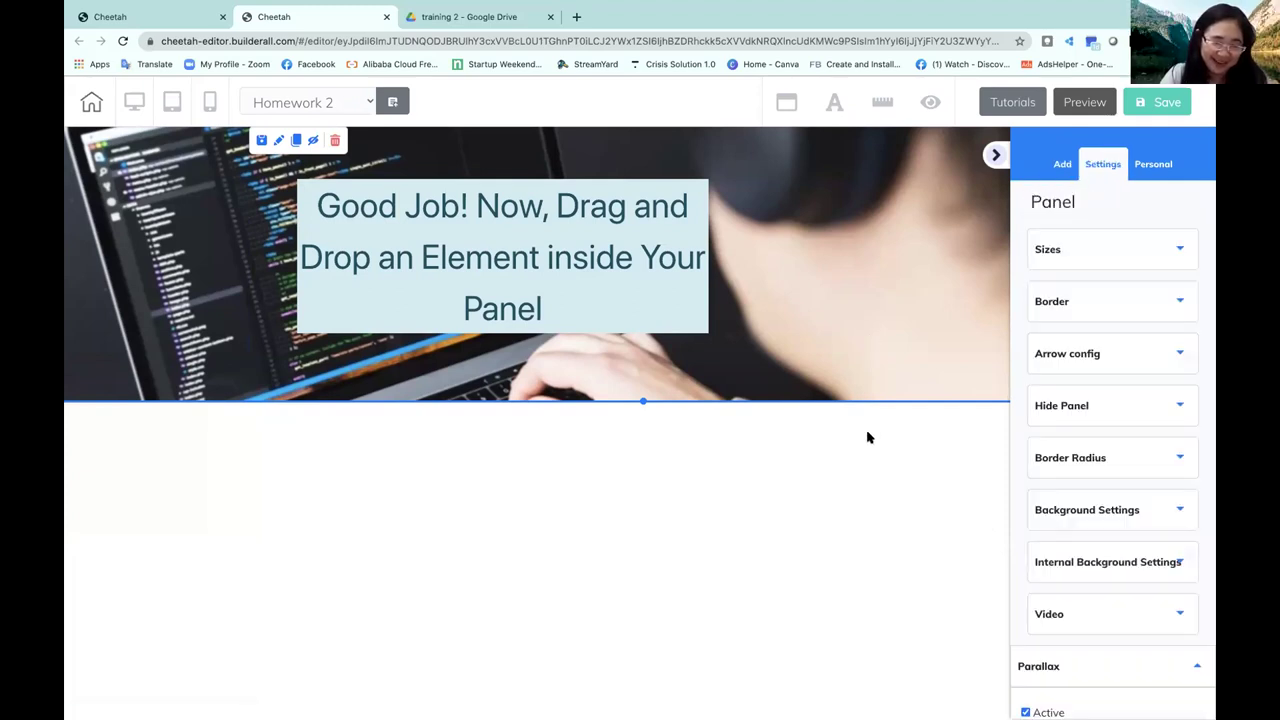
click(1061, 165)
click(1062, 212)
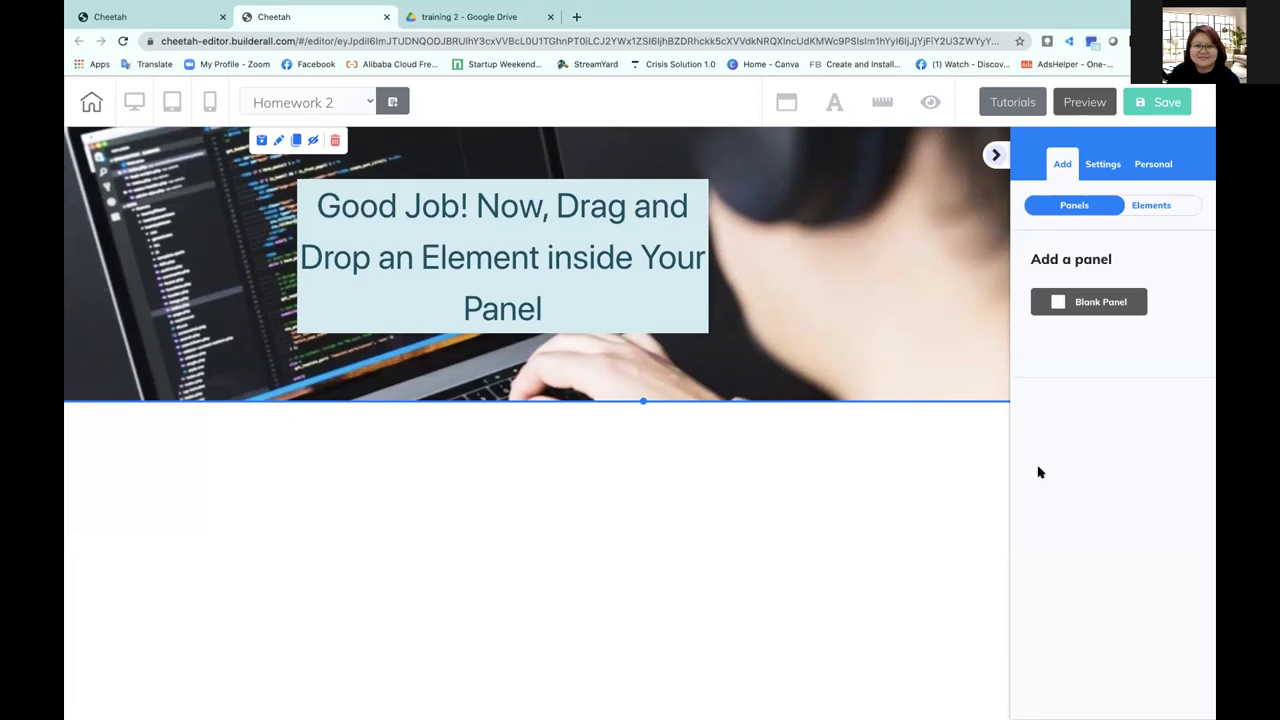
- Switch between the elements and panels that can be added to Homework 2, and hide the sidebar
click(1147, 218)
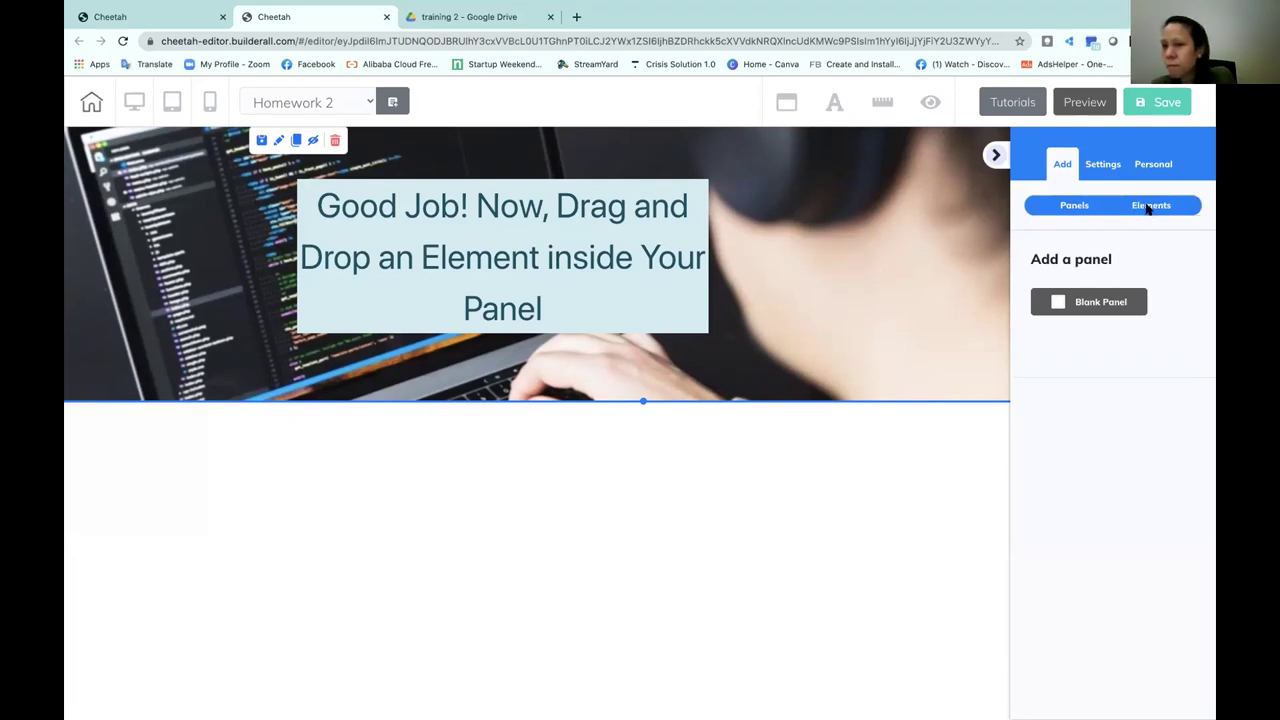
click(1056, 212)
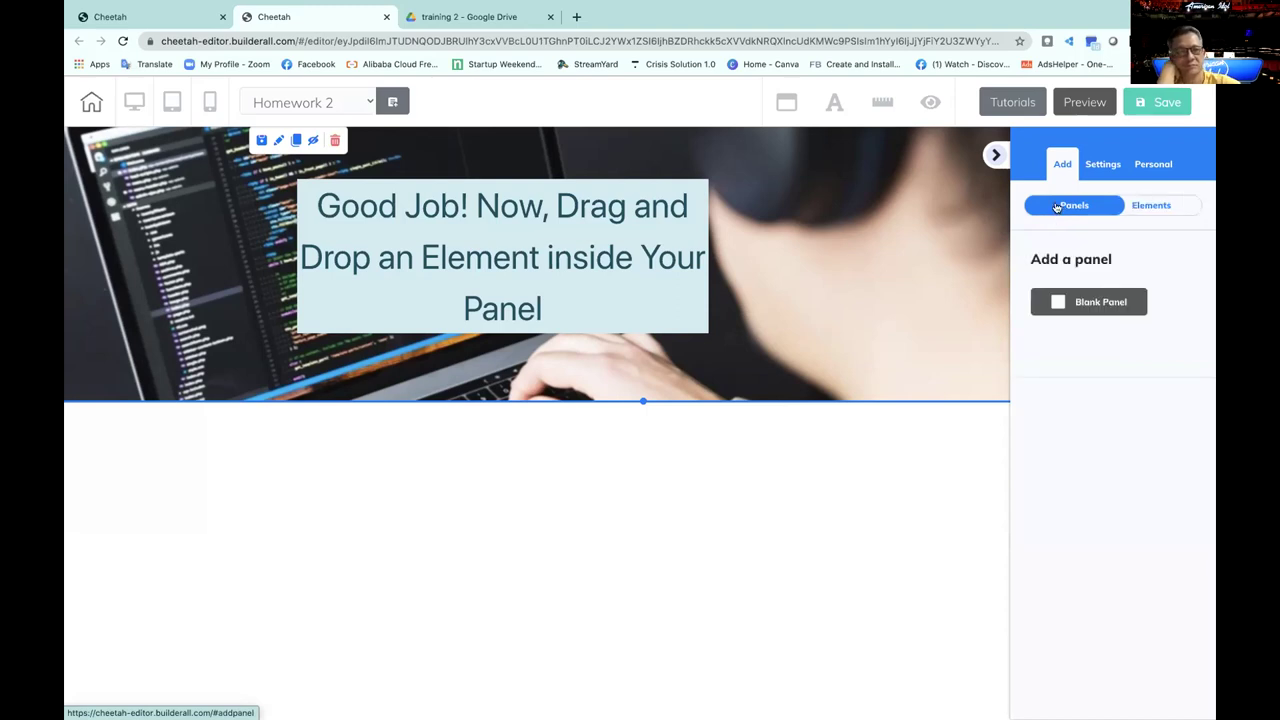
click(996, 156)
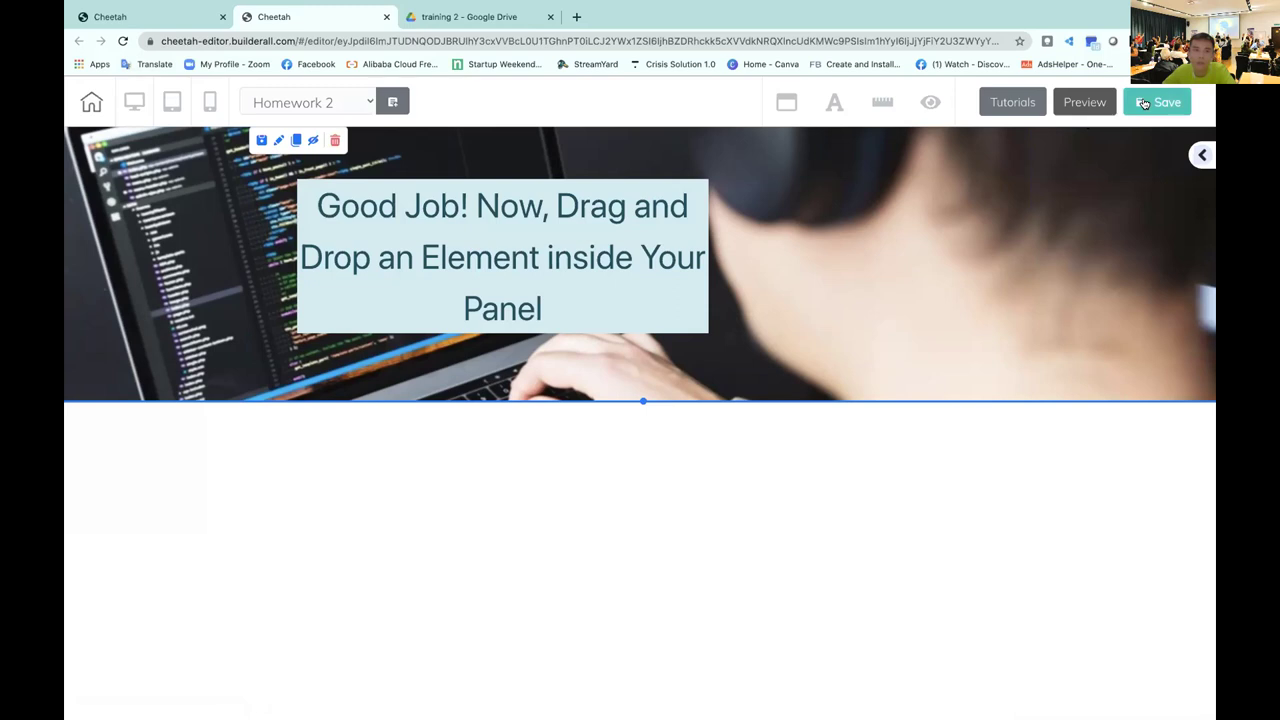
- Reload the Homework 2 editor without saving and bring up the list of panels to add
click(122, 41)
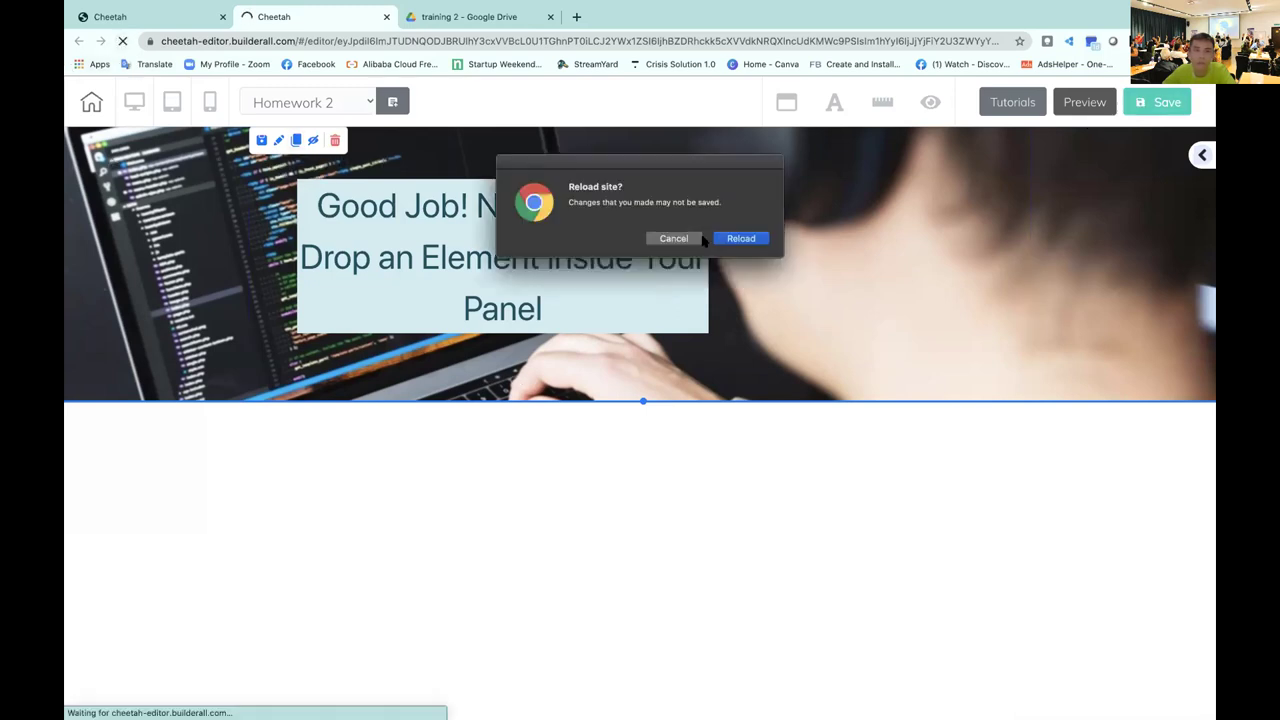
click(738, 240)
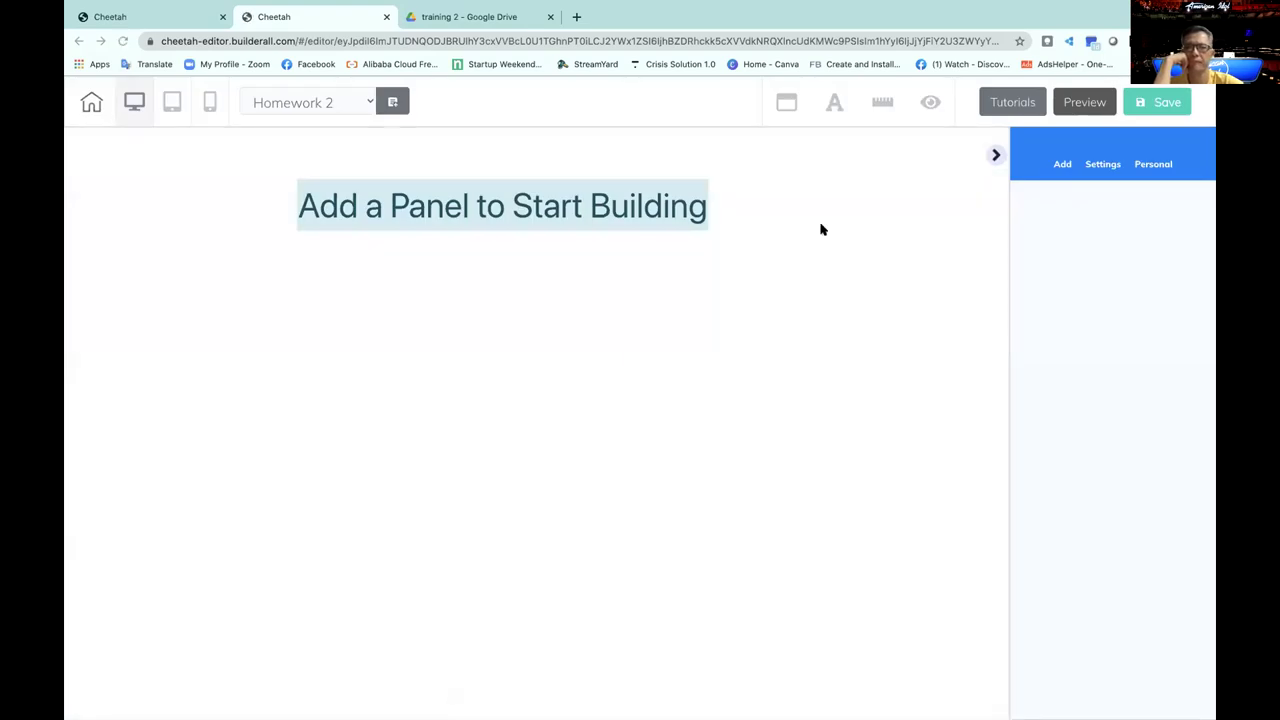
click(1061, 168)
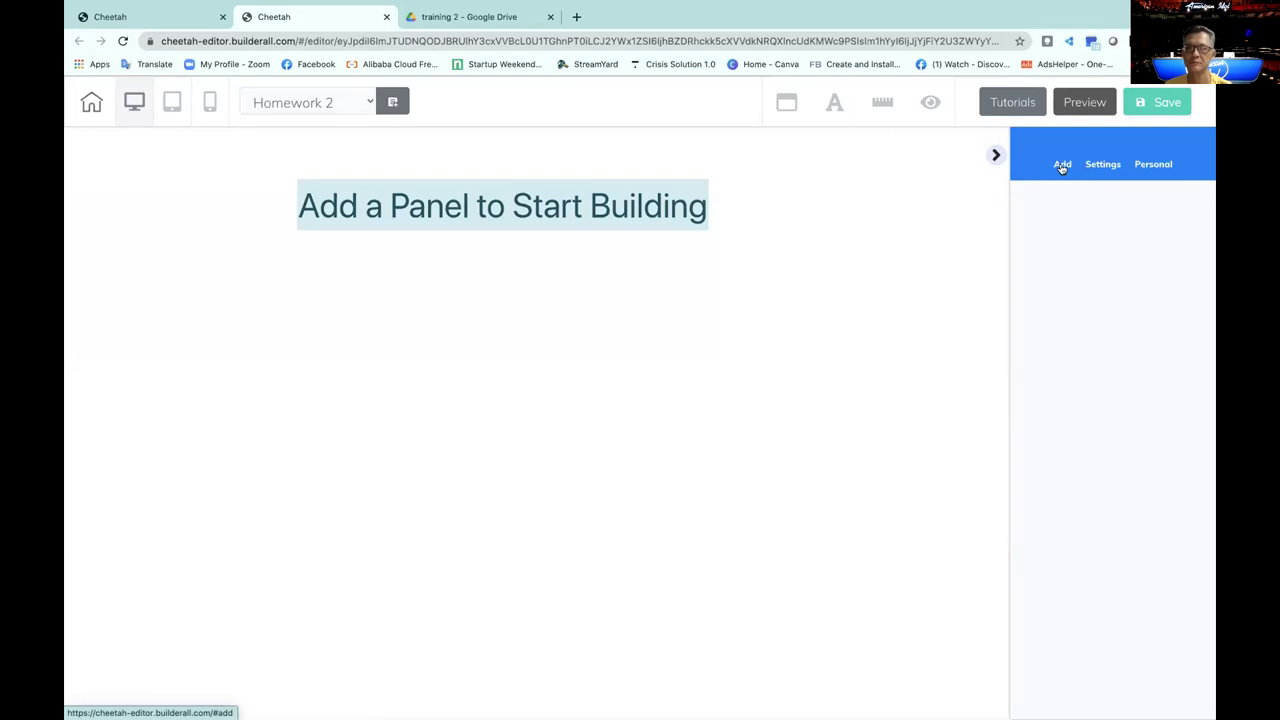
click(1062, 210)
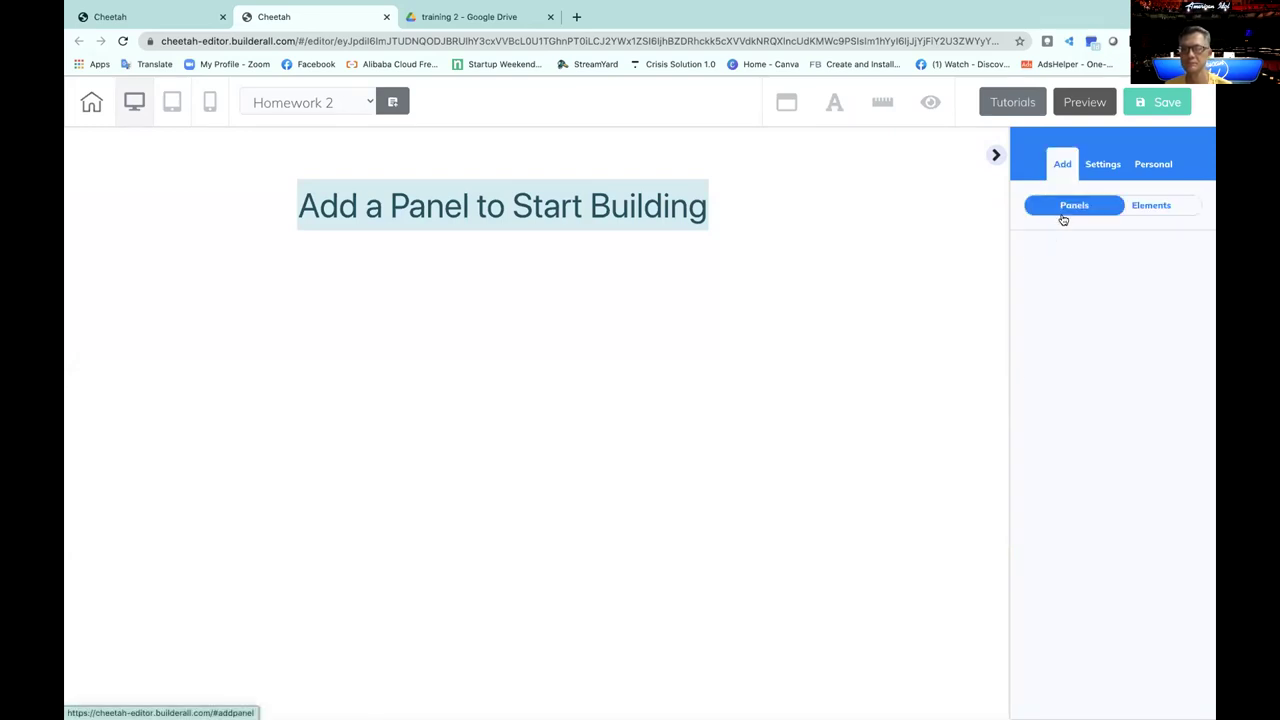
- Add a blank panel to Homework 2, recheck the available panels with the sidebar collapsed and reopened, and hide the sidebar
click(1100, 304)
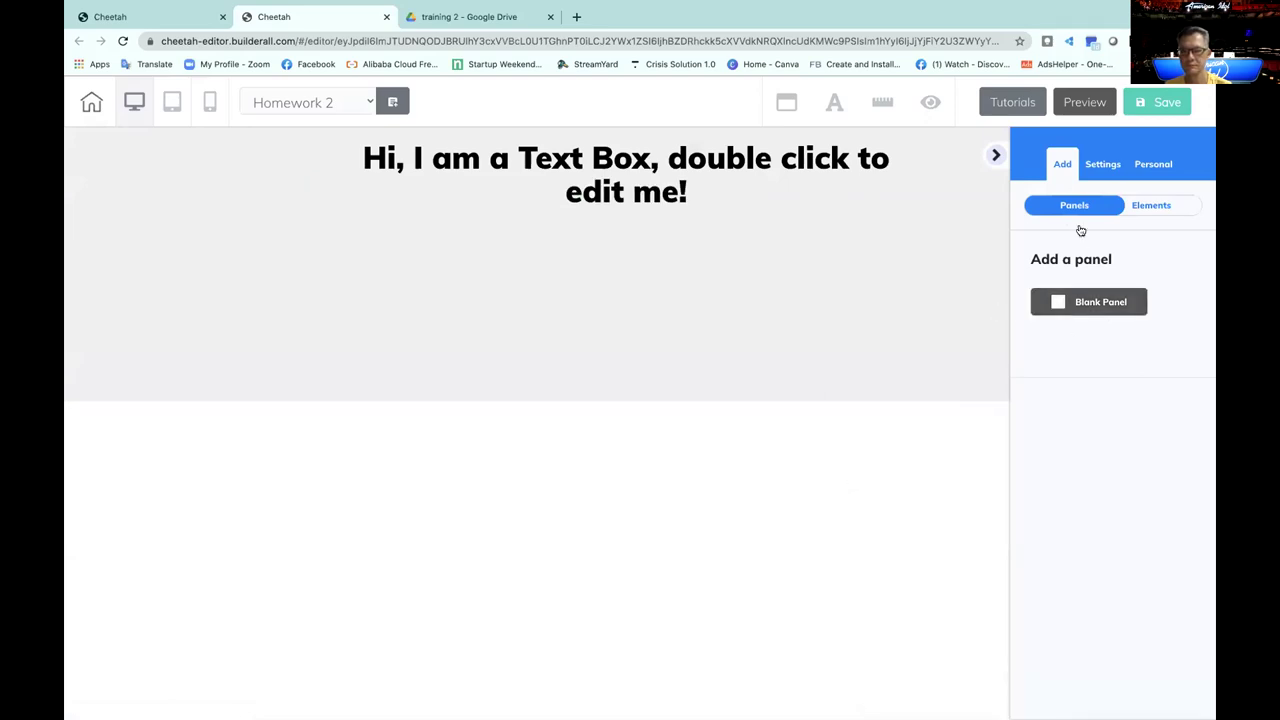
click(1142, 210)
click(1074, 206)
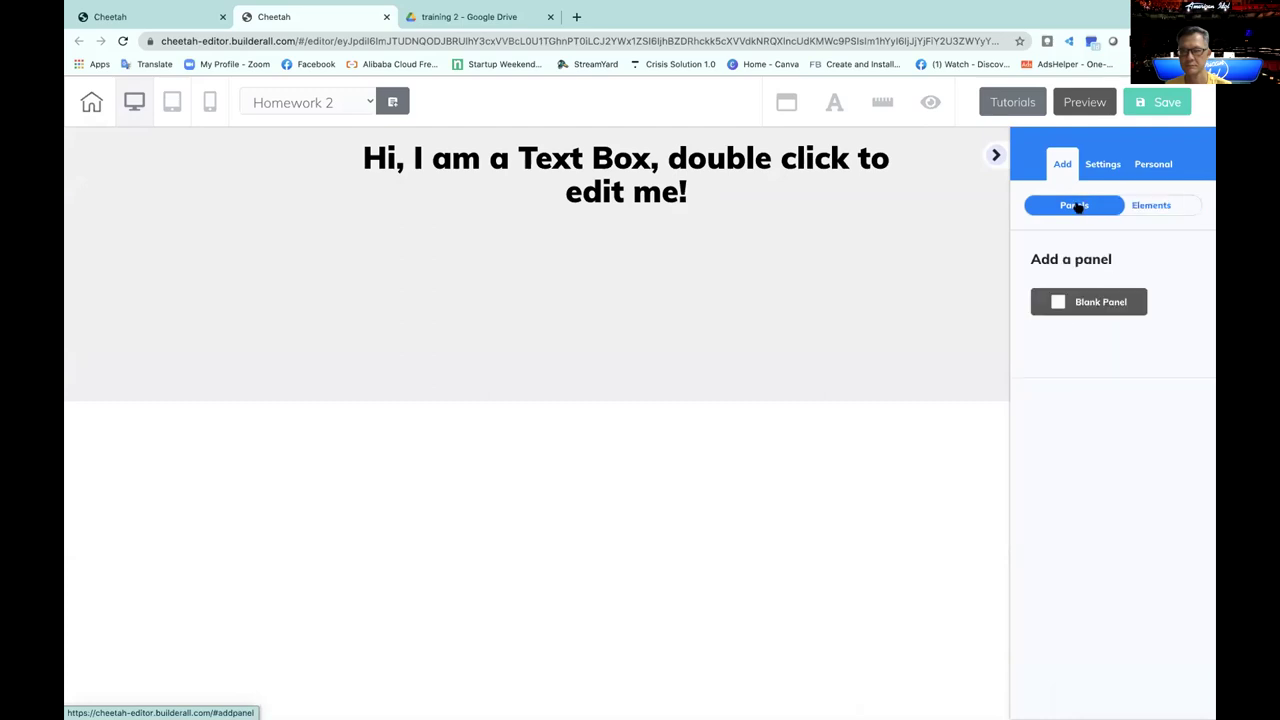
click(994, 158)
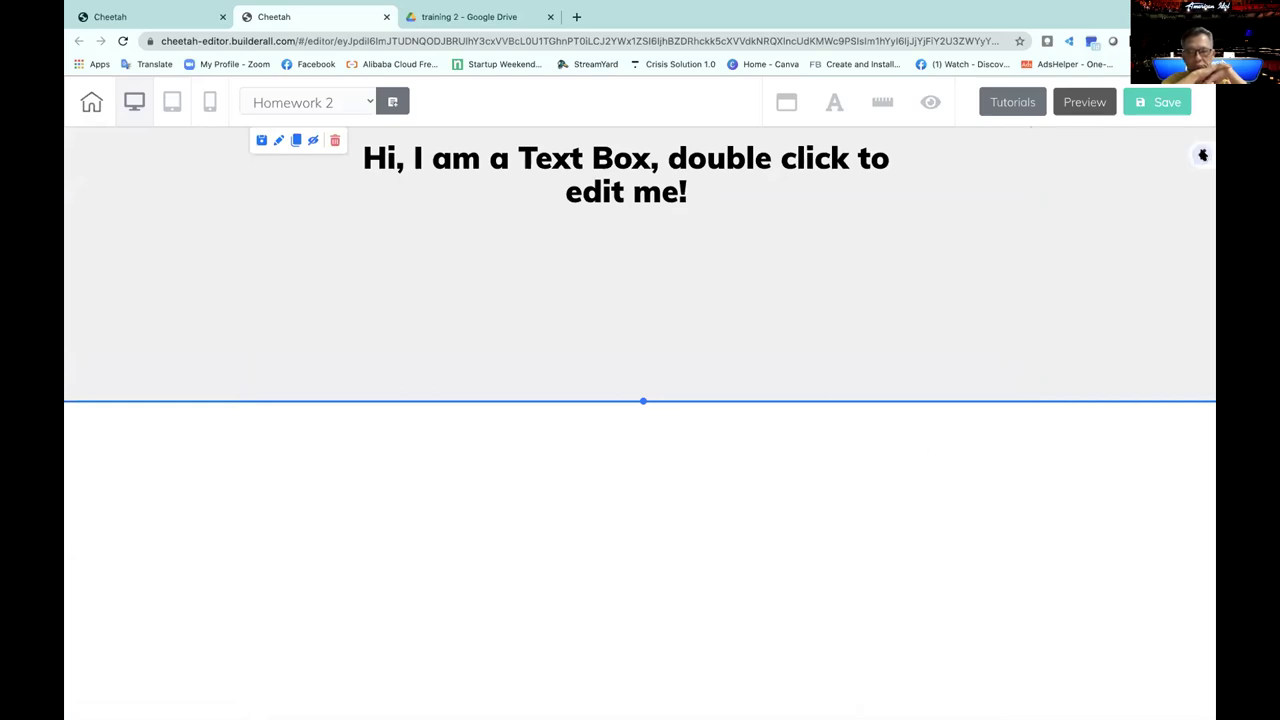
click(1202, 154)
click(1074, 207)
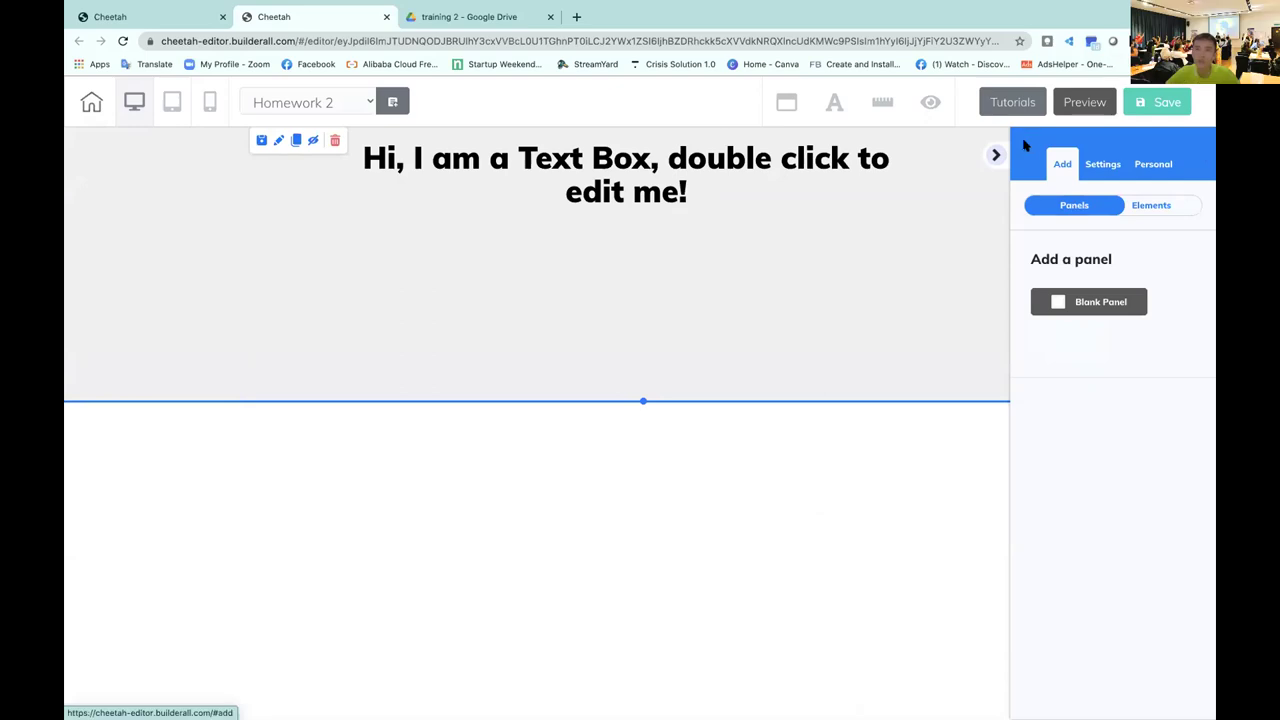
click(995, 154)
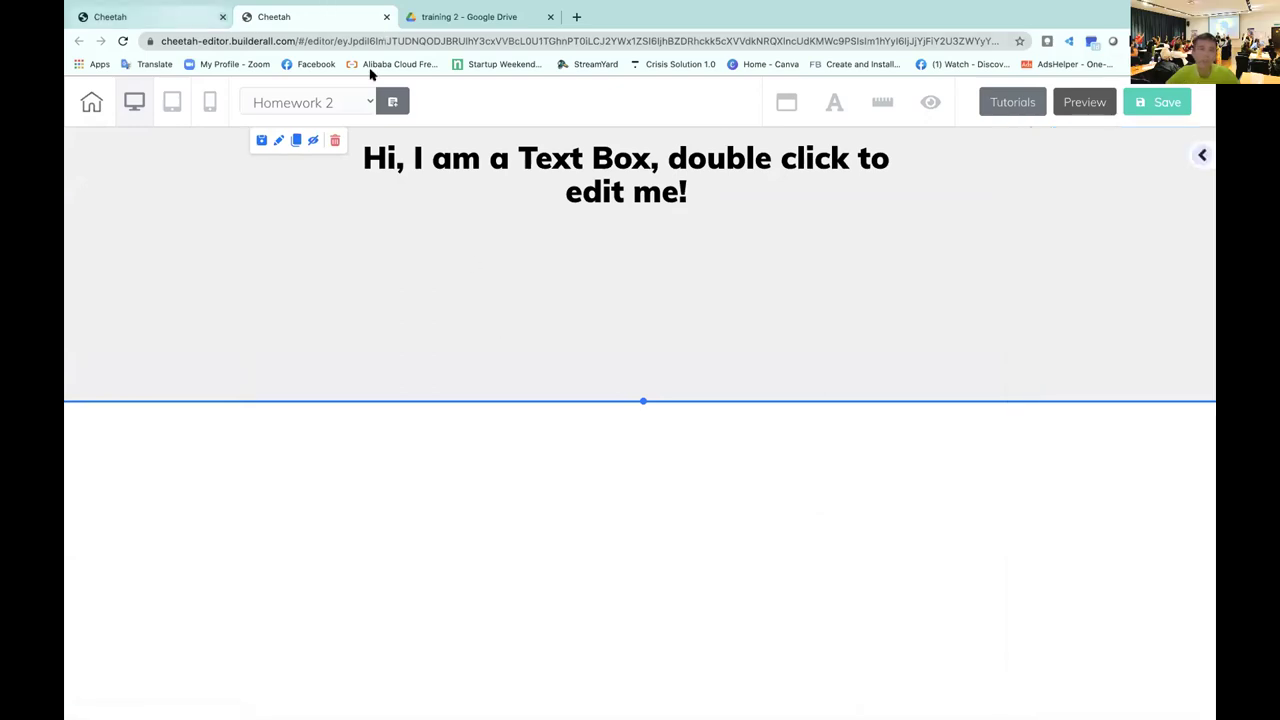
- Go to the Homework 1 site's page overview, look back at its site settings, and return to the overview
key(ctrl+shift+Tab)
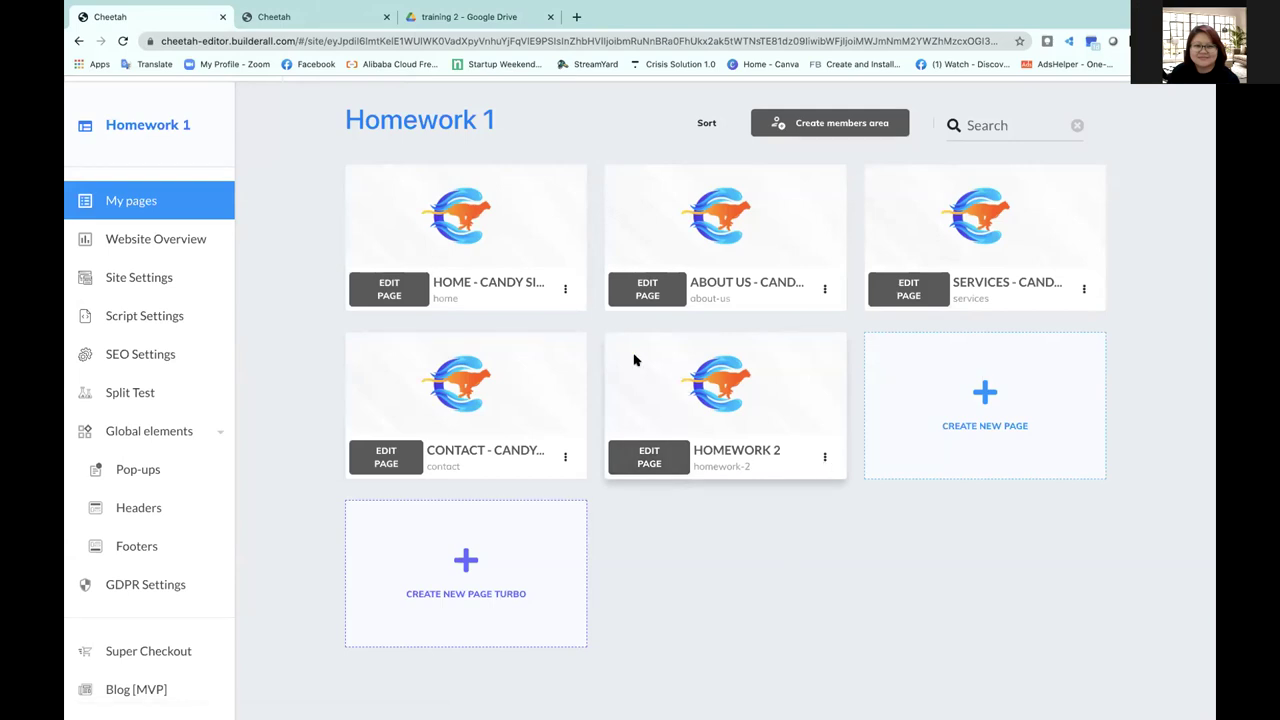
scroll(366, 143, up, 2)
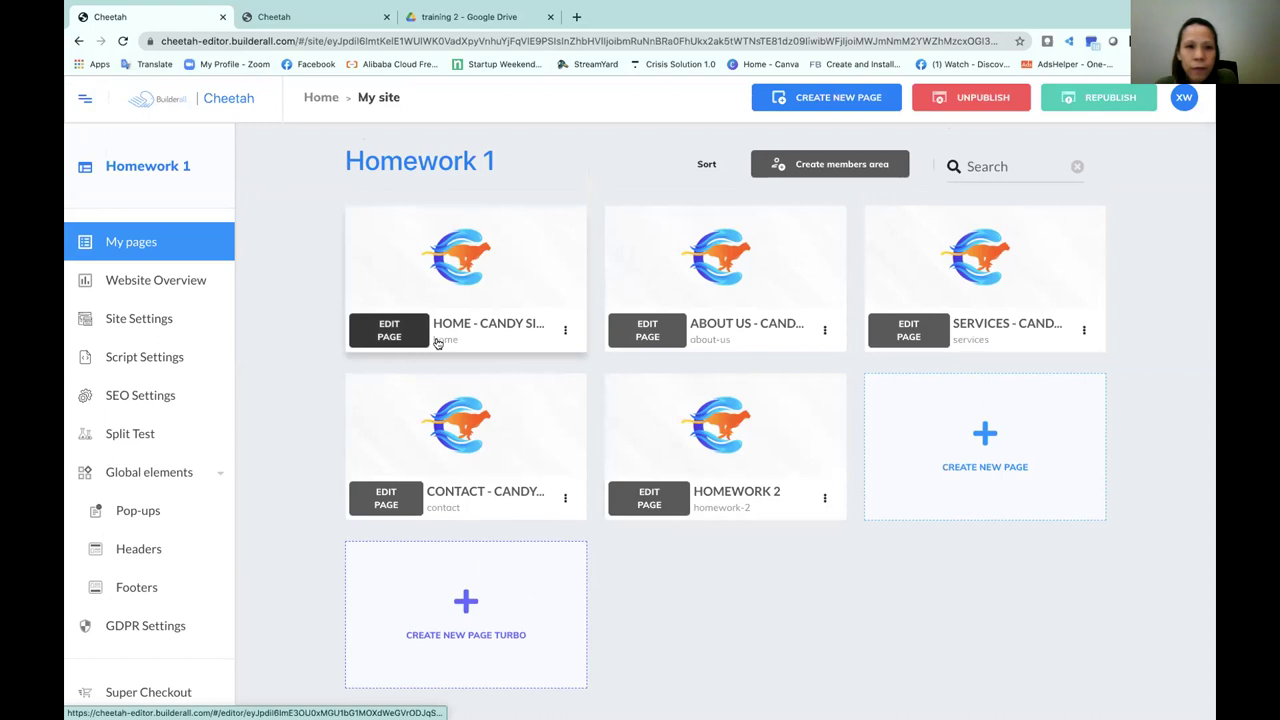
click(80, 42)
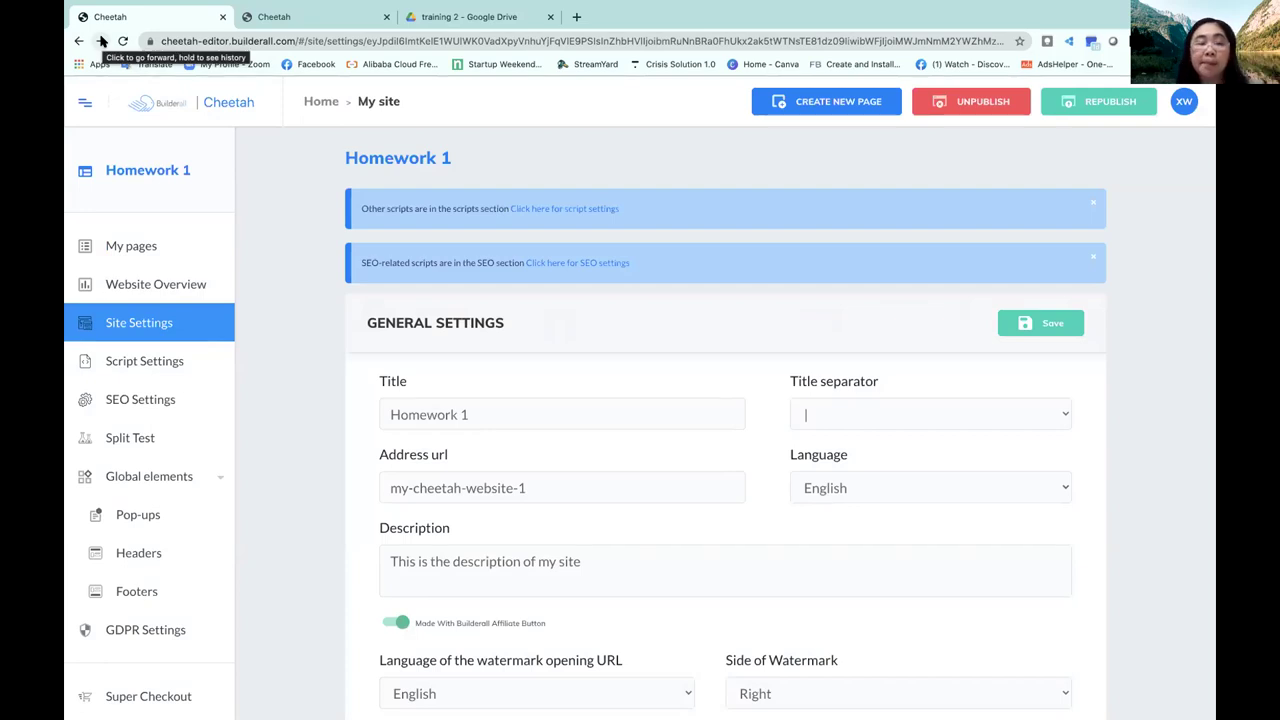
click(101, 41)
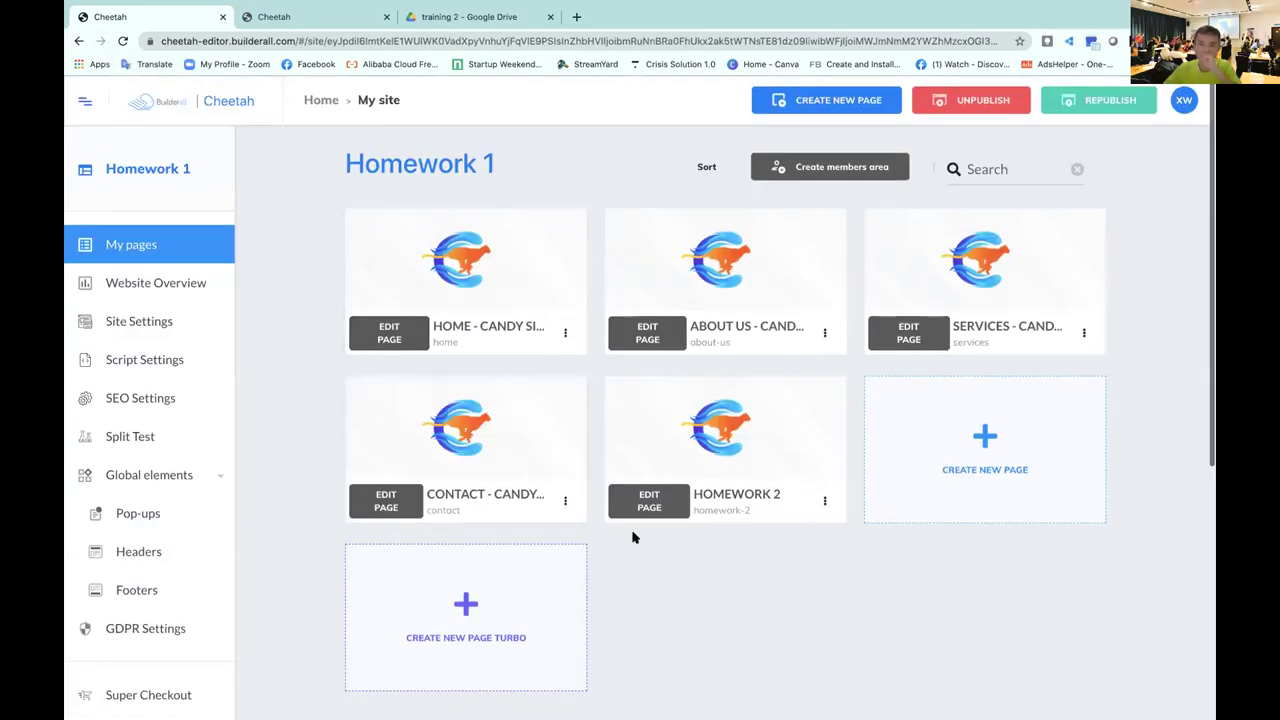
- Open Homework 2 in a second editor, check its page selector against the site's pages, and close that editor without saving
click(648, 502)
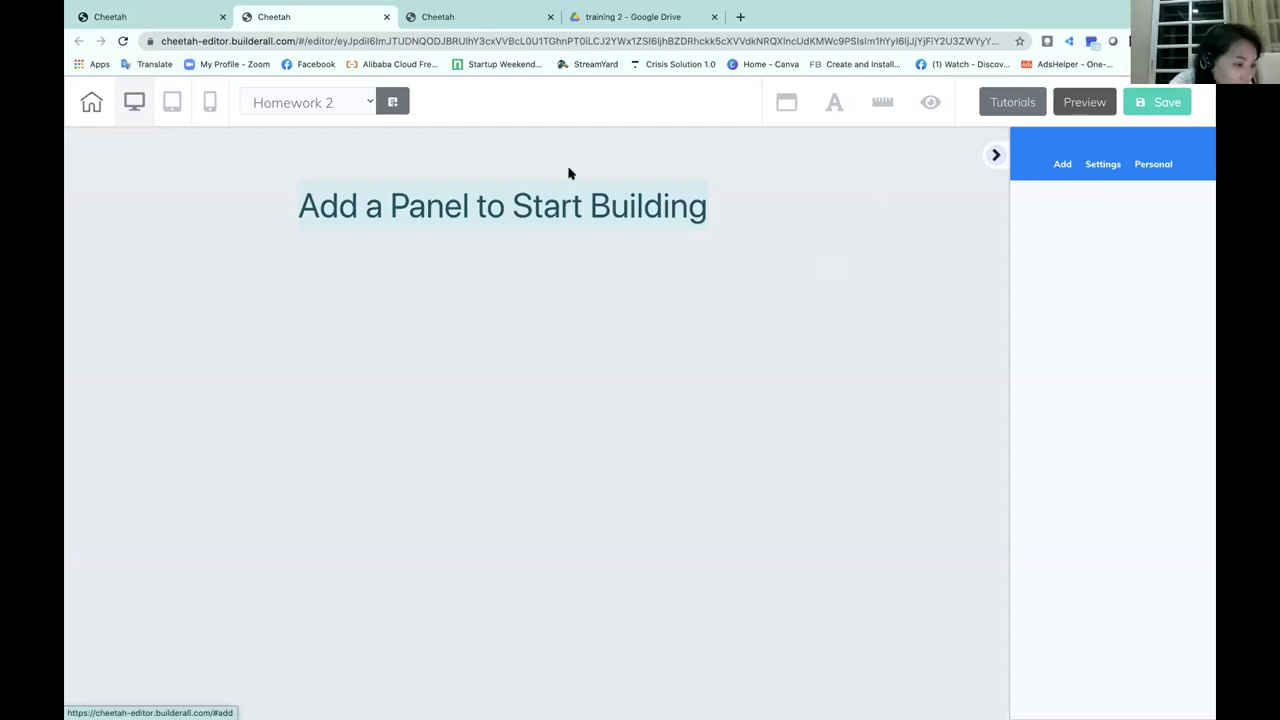
click(362, 106)
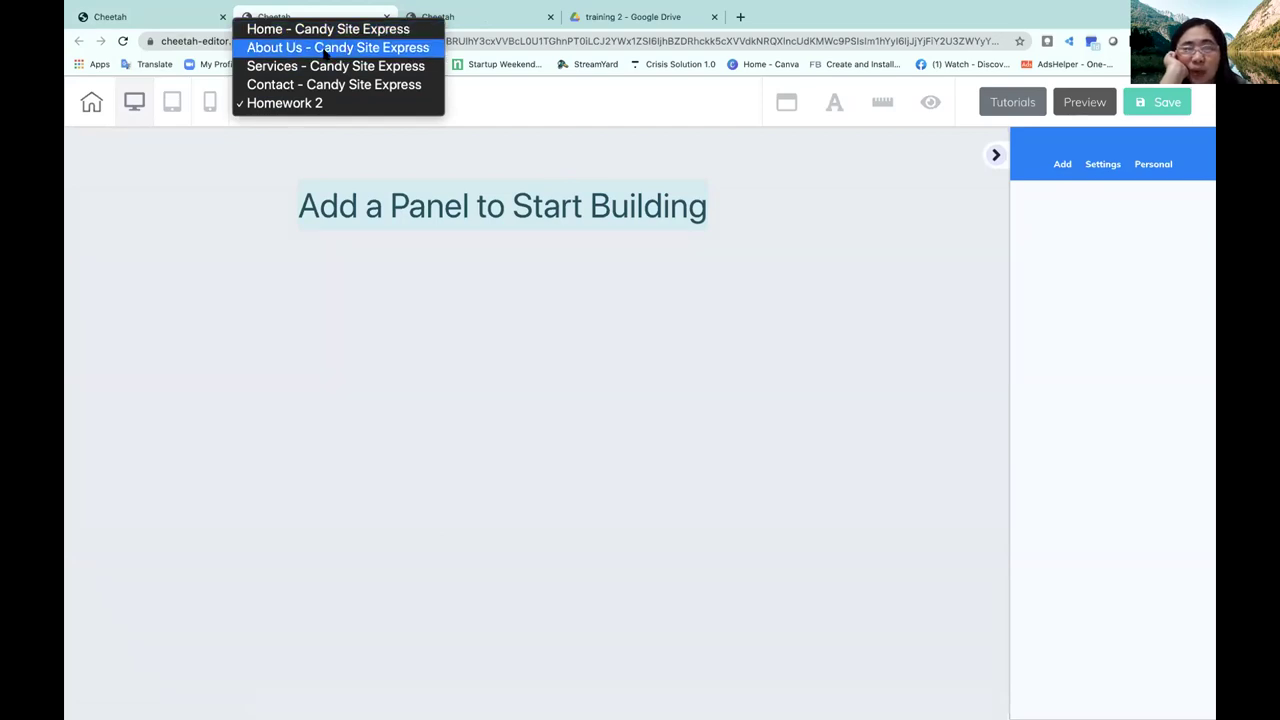
click(465, 331)
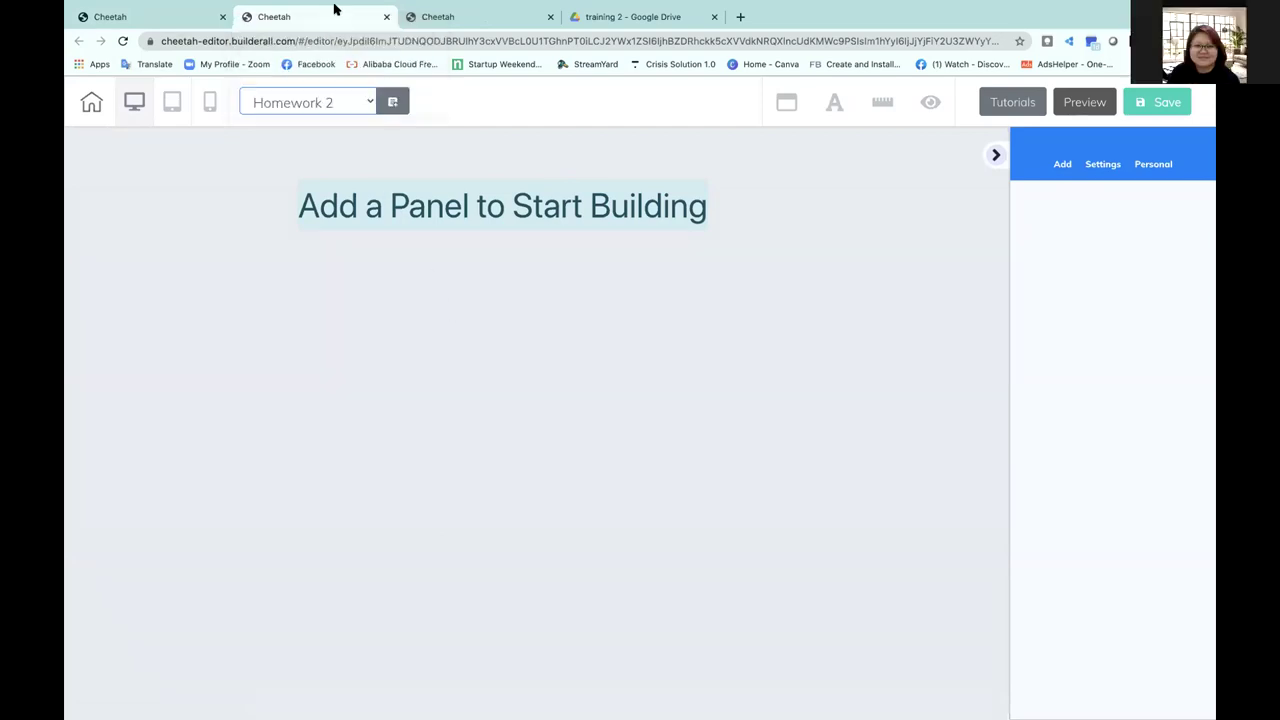
click(138, 22)
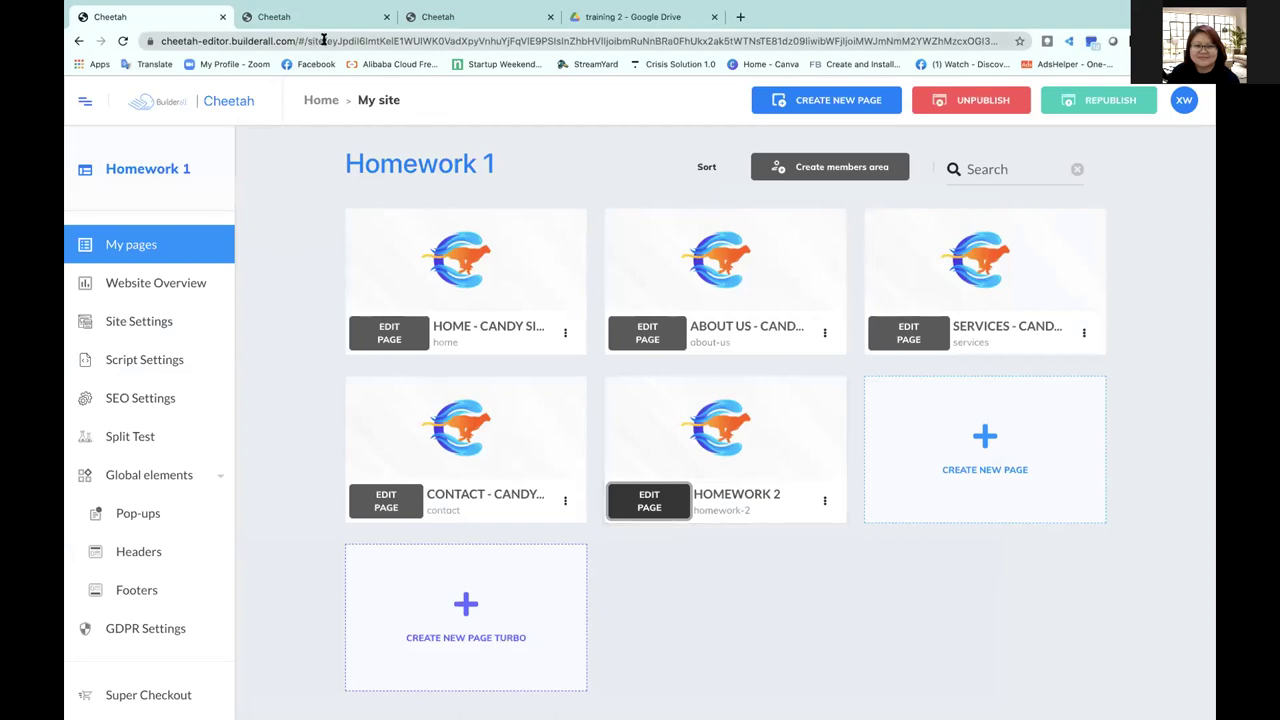
click(375, 20)
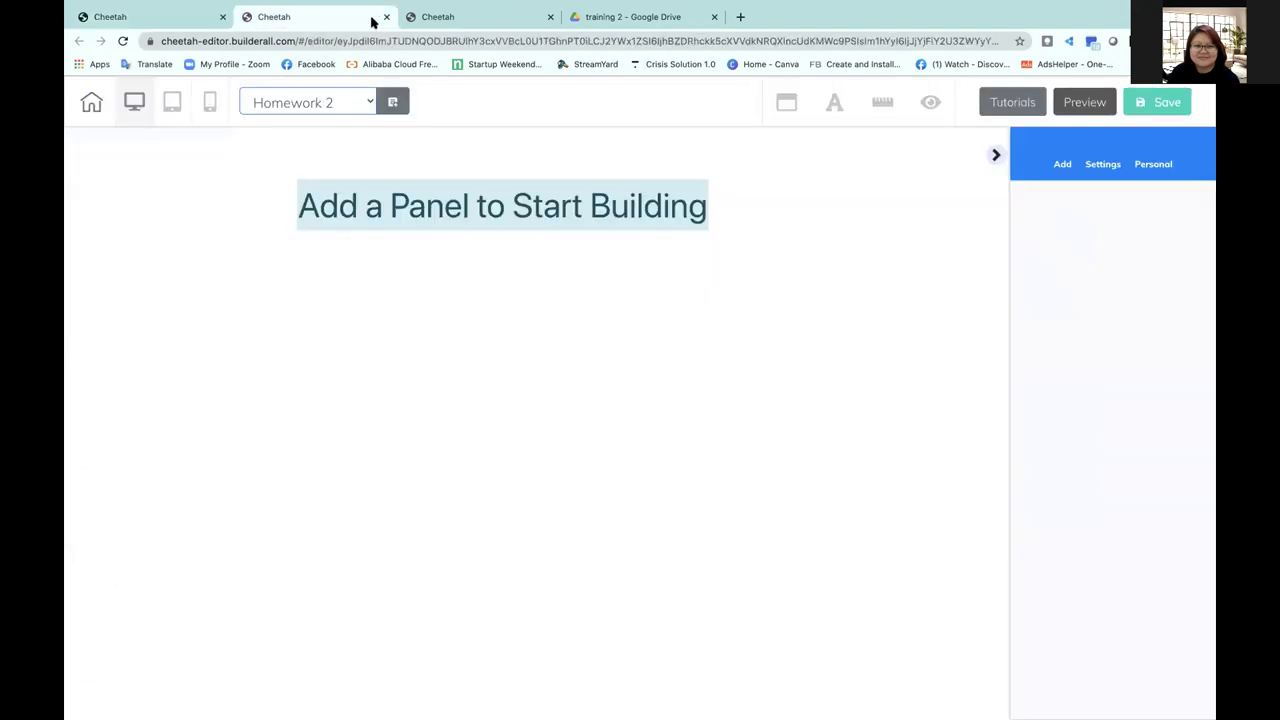
click(386, 20)
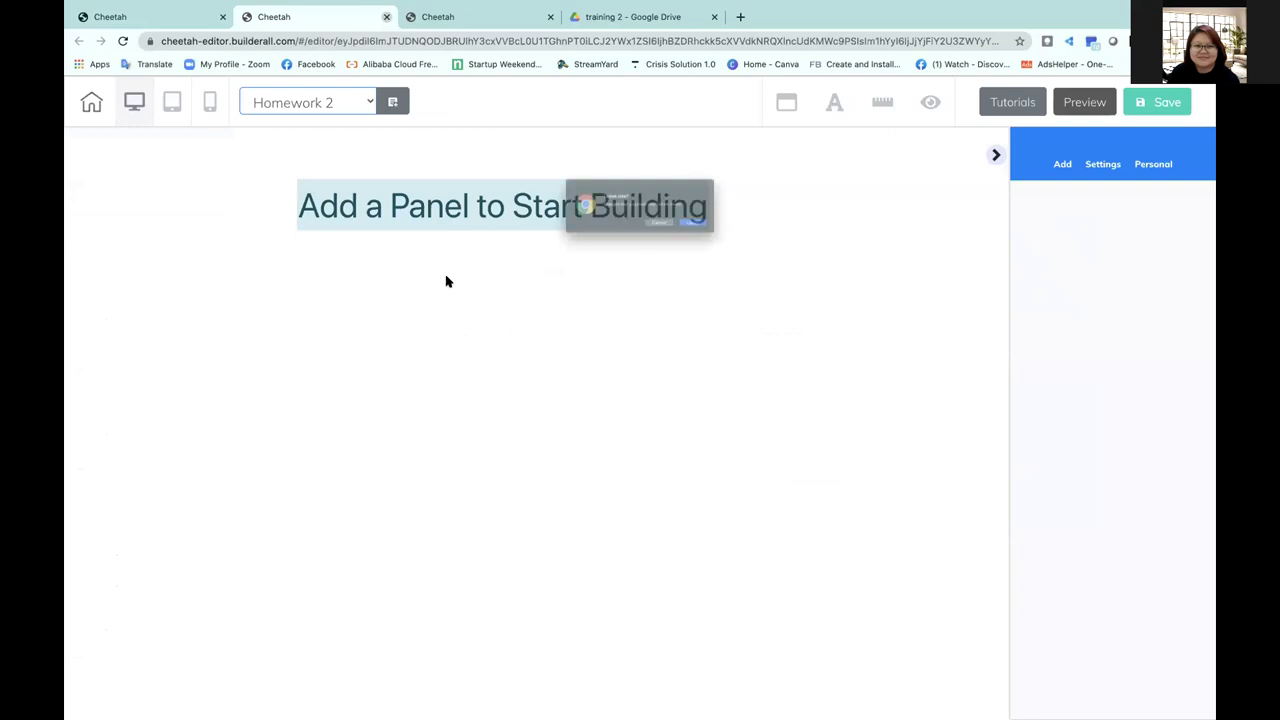
click(735, 240)
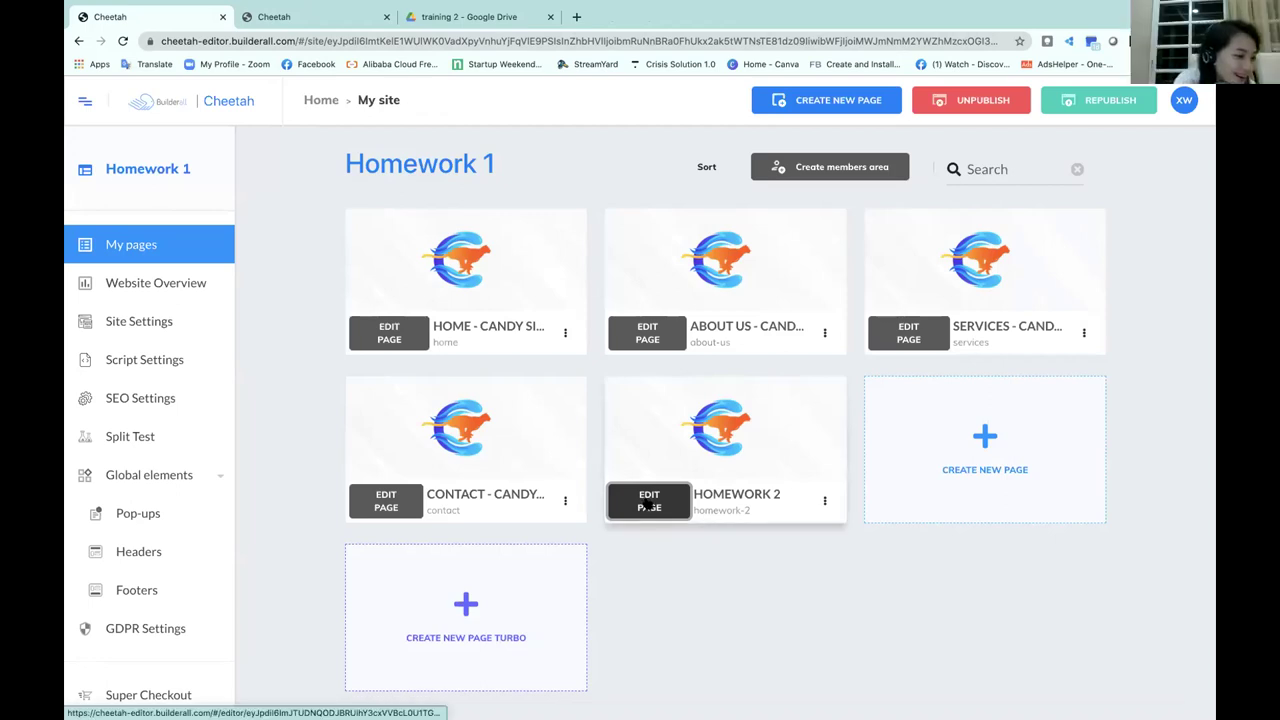
- Open and close another Homework 2 editor, and return to the original editor, keeping it open when asked to leave
click(648, 503)
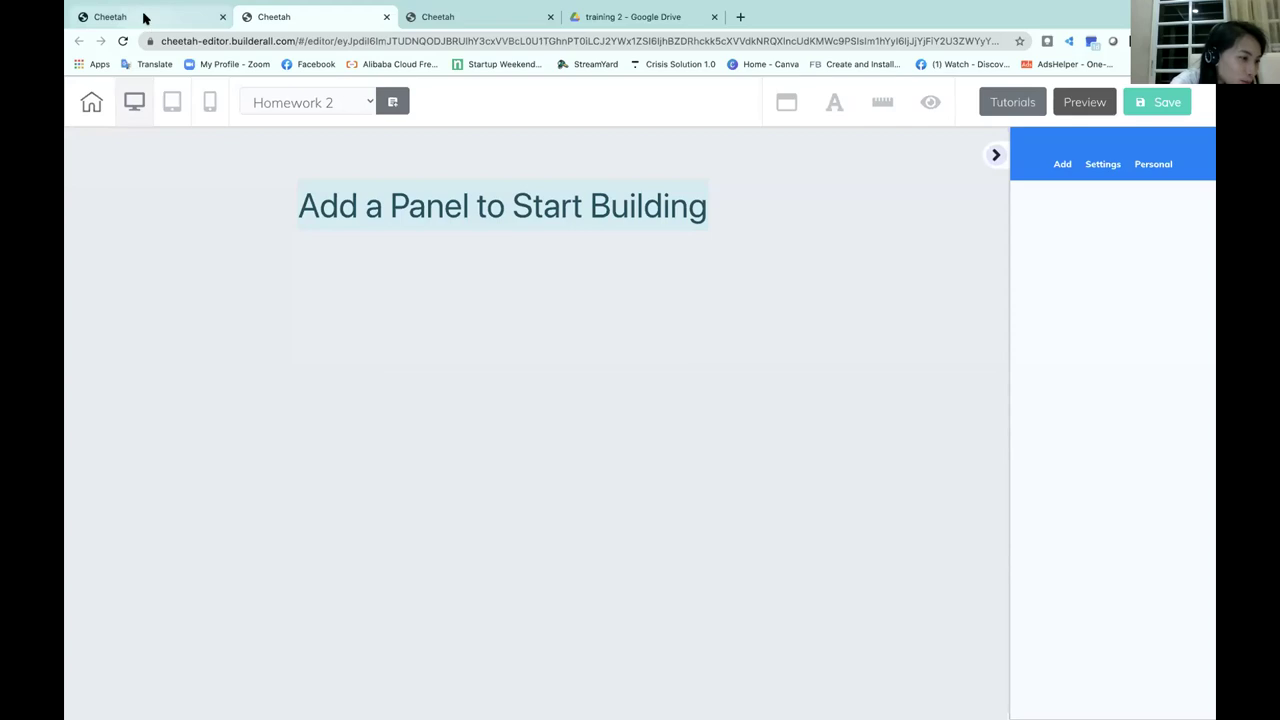
click(386, 20)
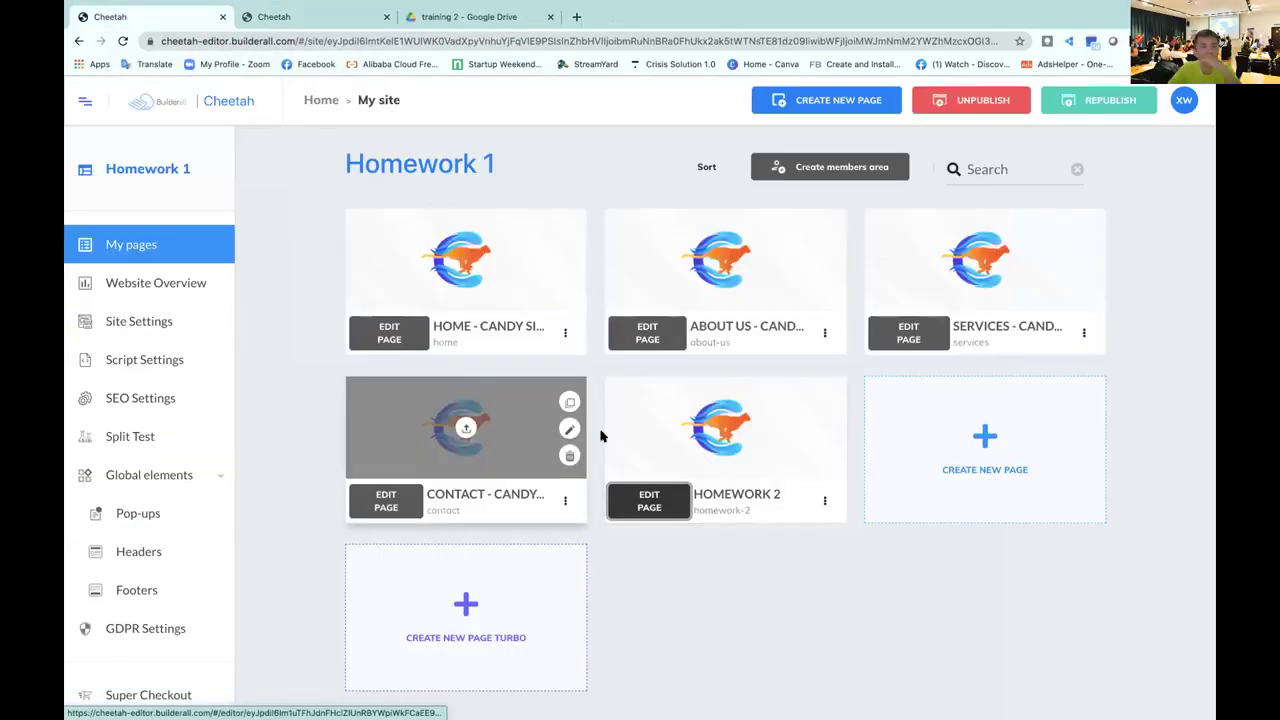
click(357, 18)
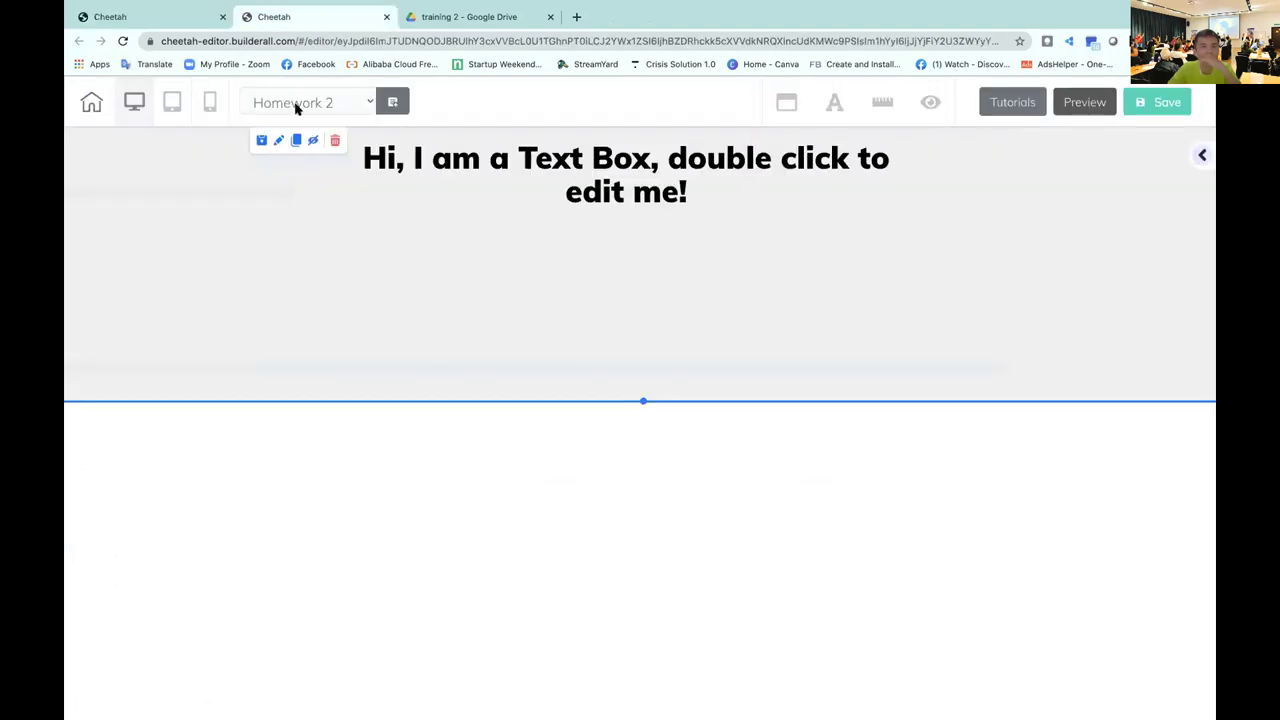
click(387, 18)
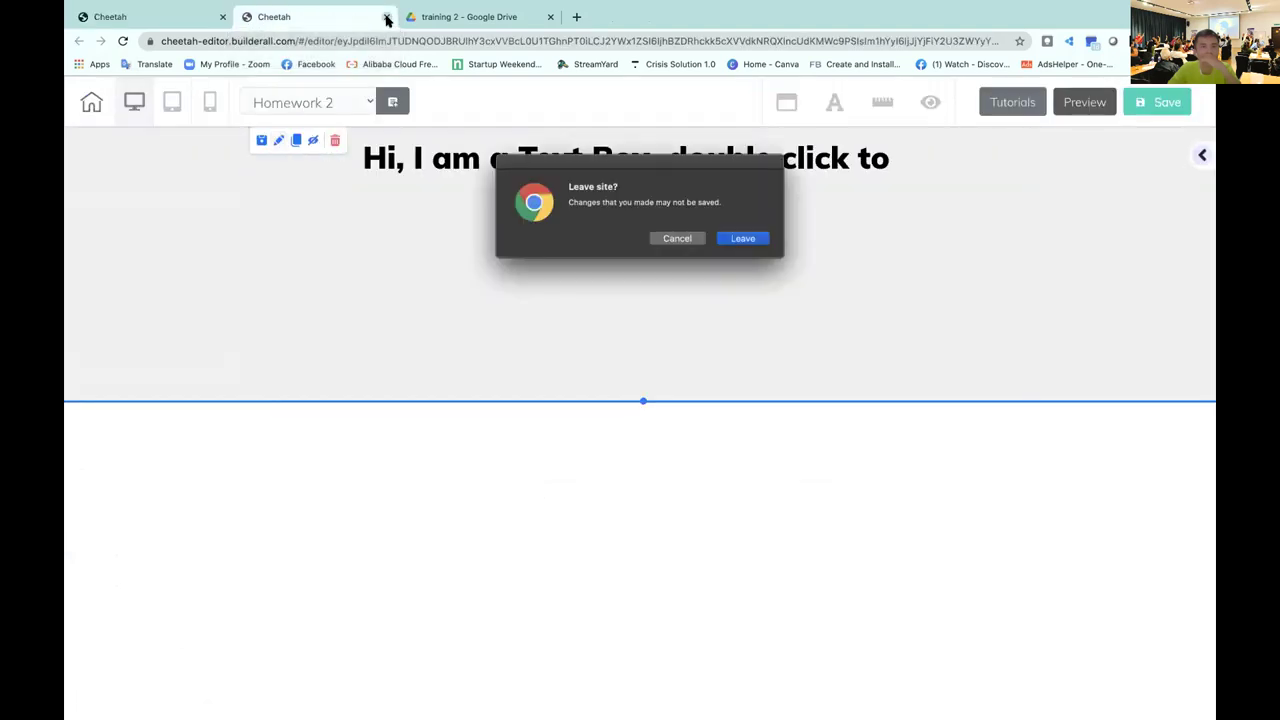
click(677, 239)
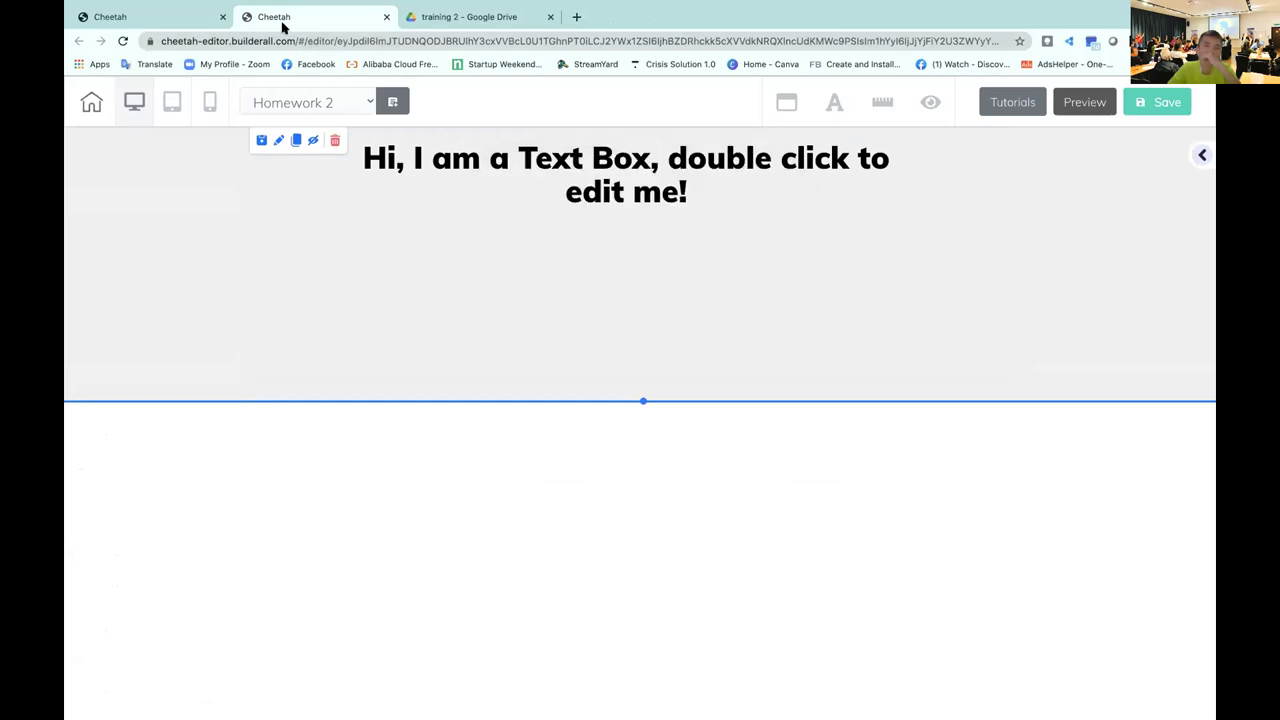
- Look at the new page form without creating a page, and briefly open the About Us page in the editor
click(153, 20)
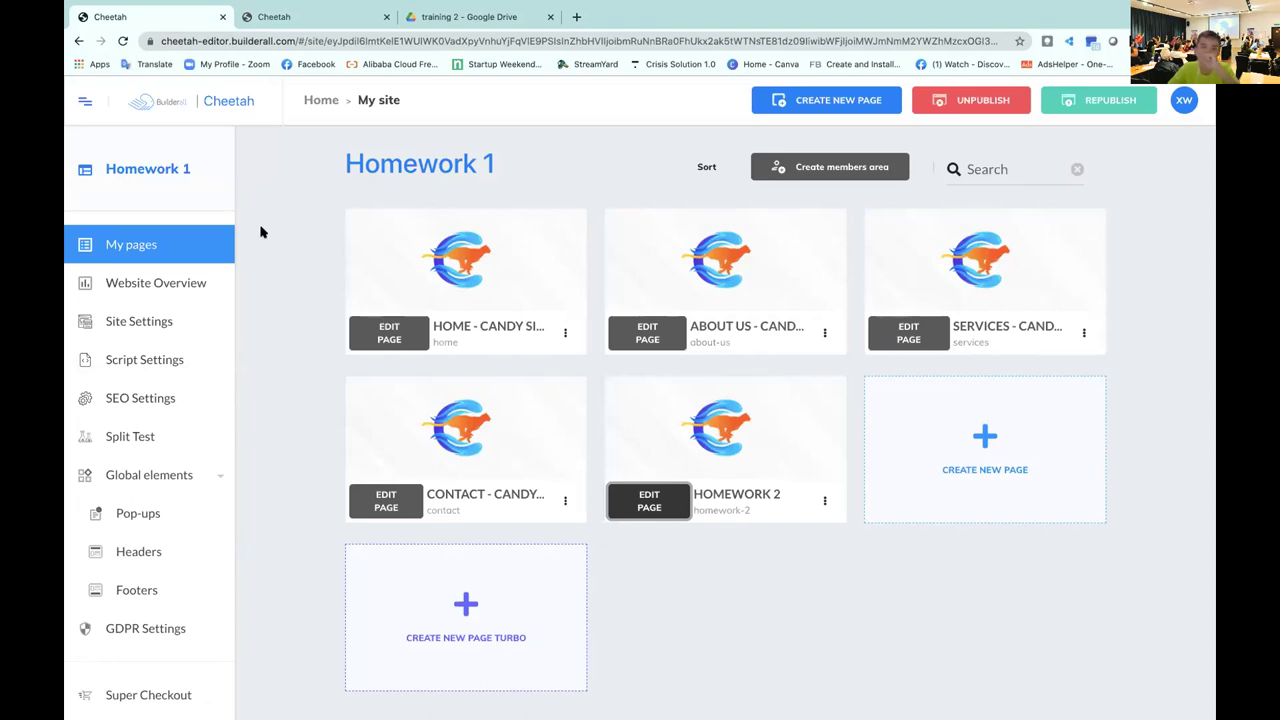
click(983, 436)
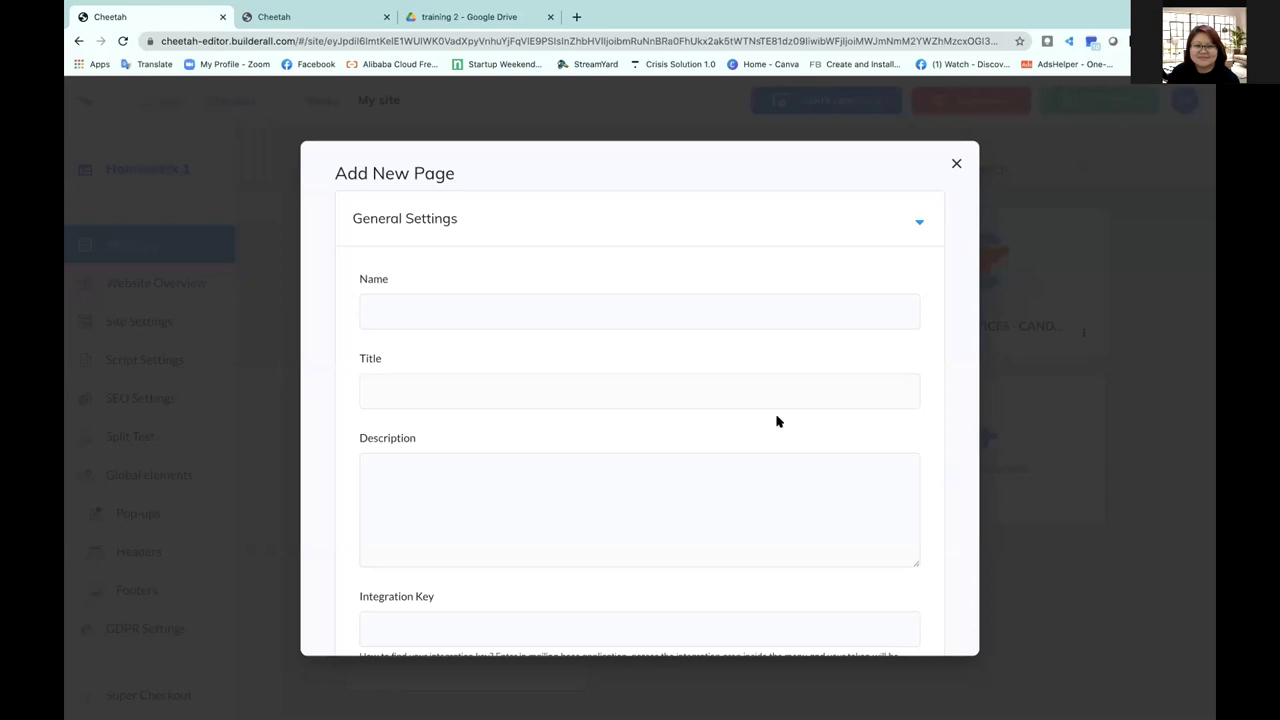
click(957, 164)
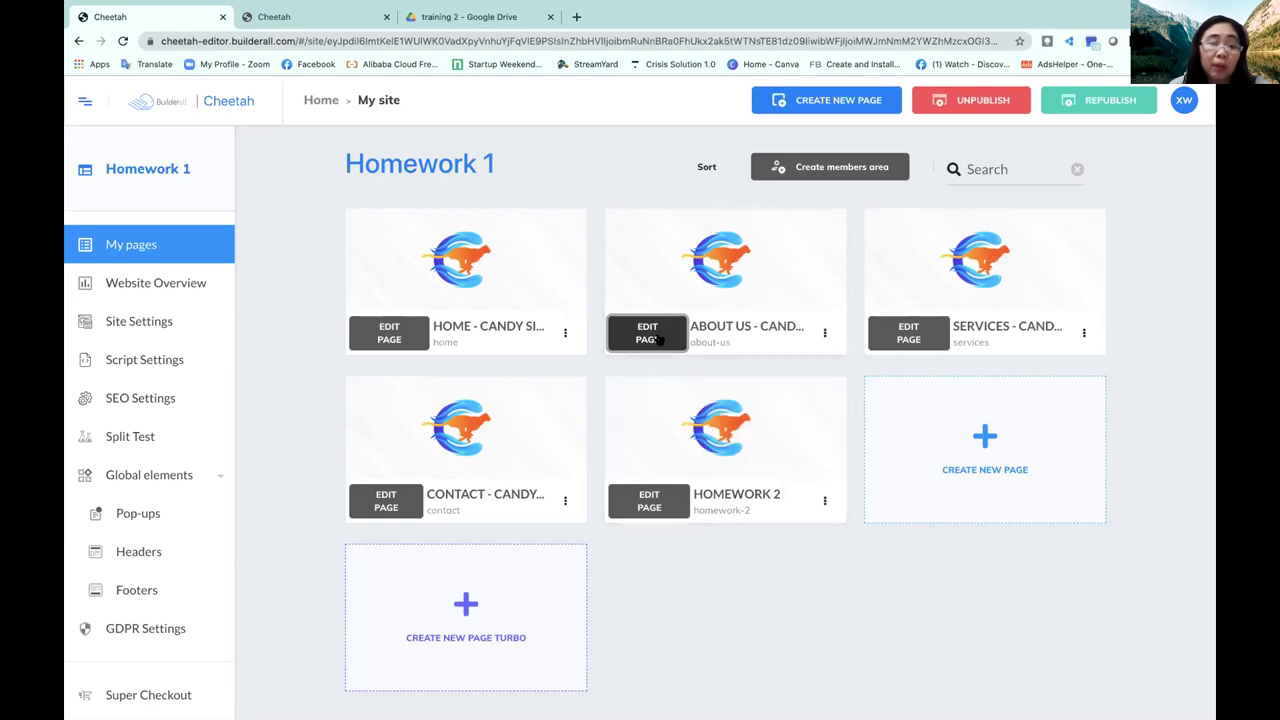
click(657, 337)
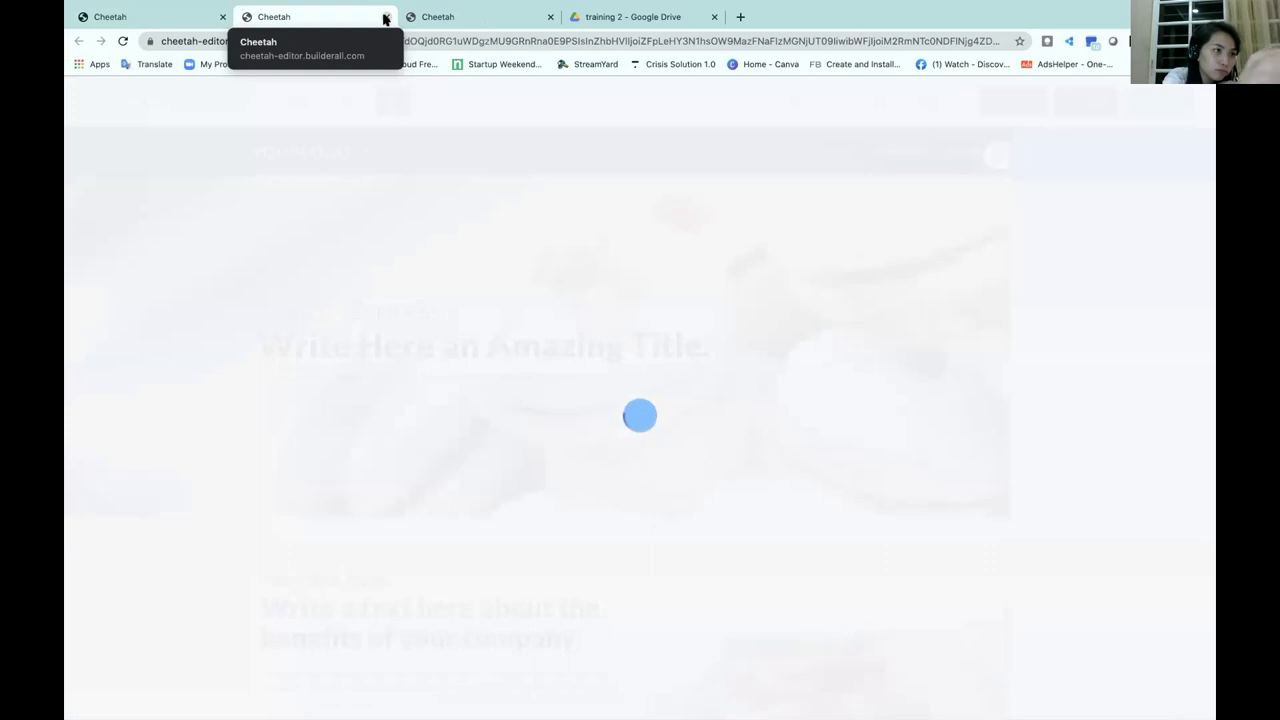
key(super+w)
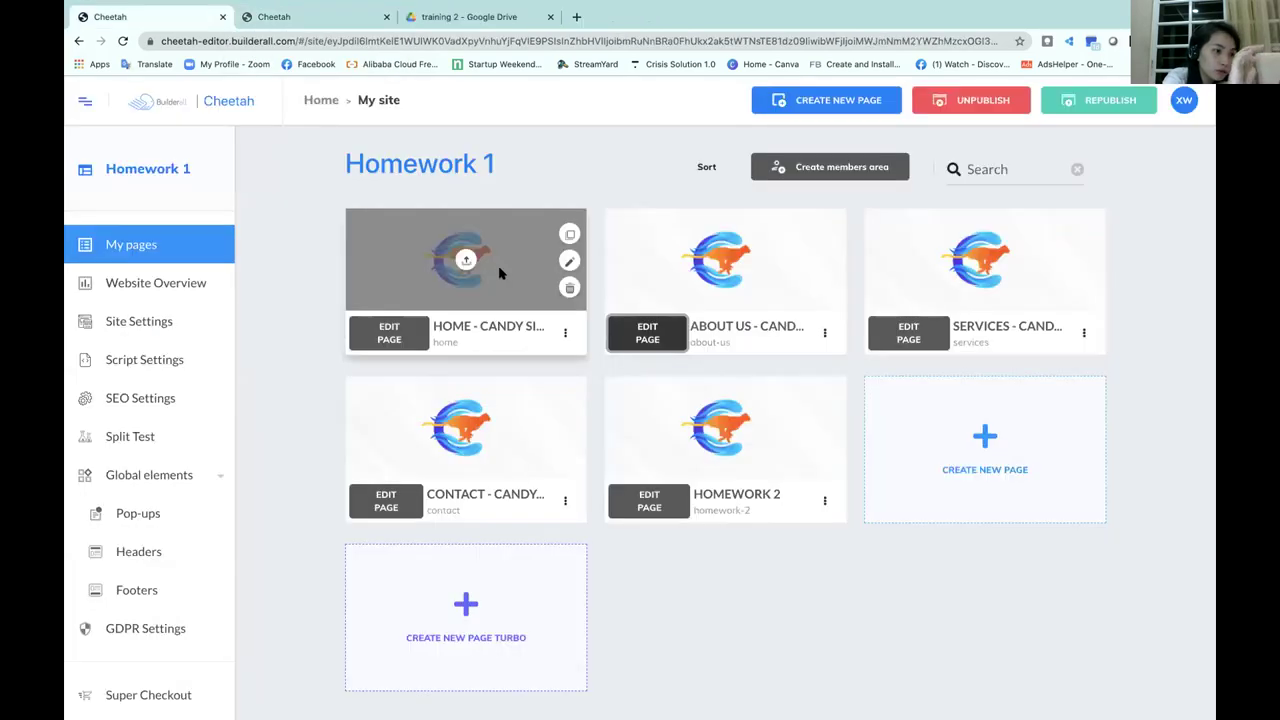
click(977, 469)
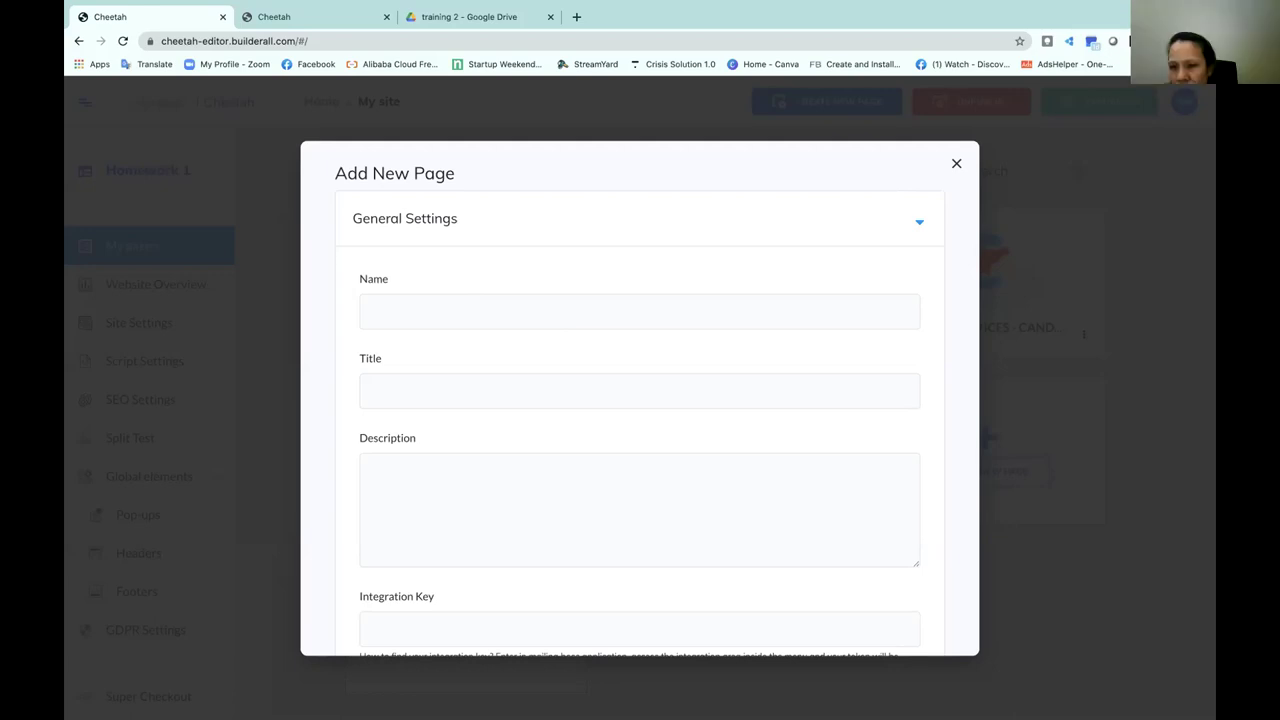
click(679, 316)
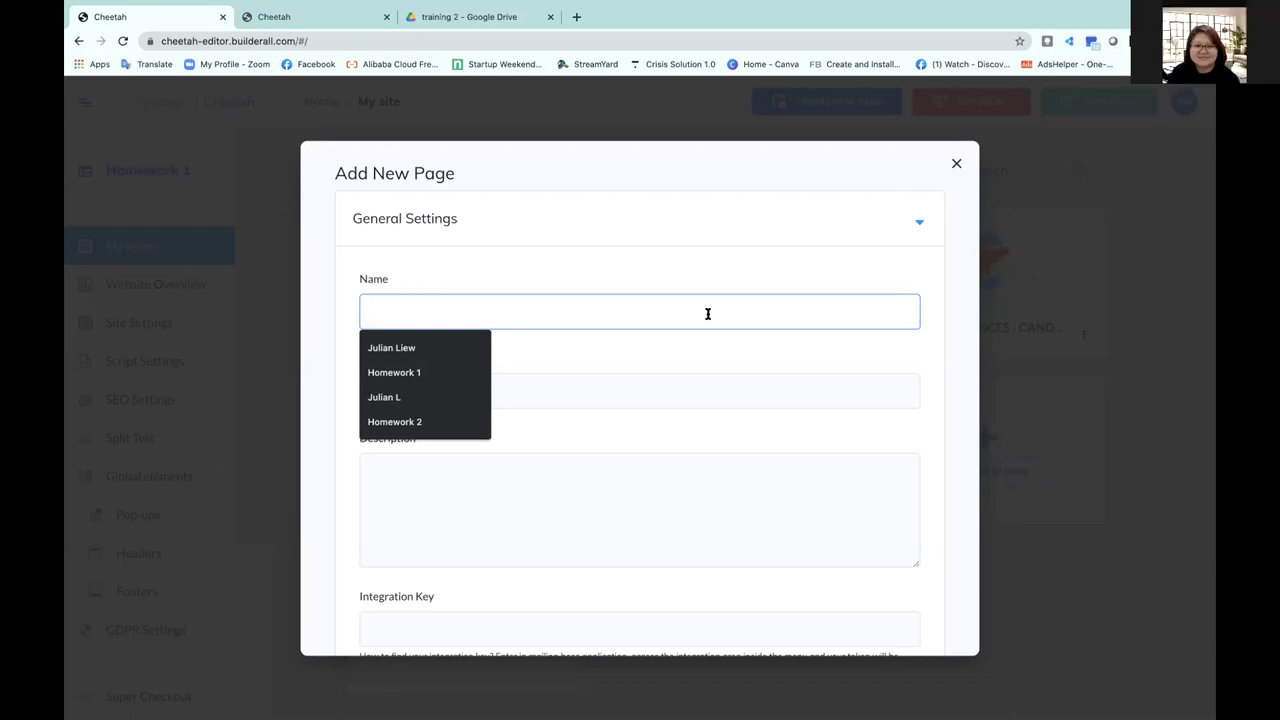
text(123)
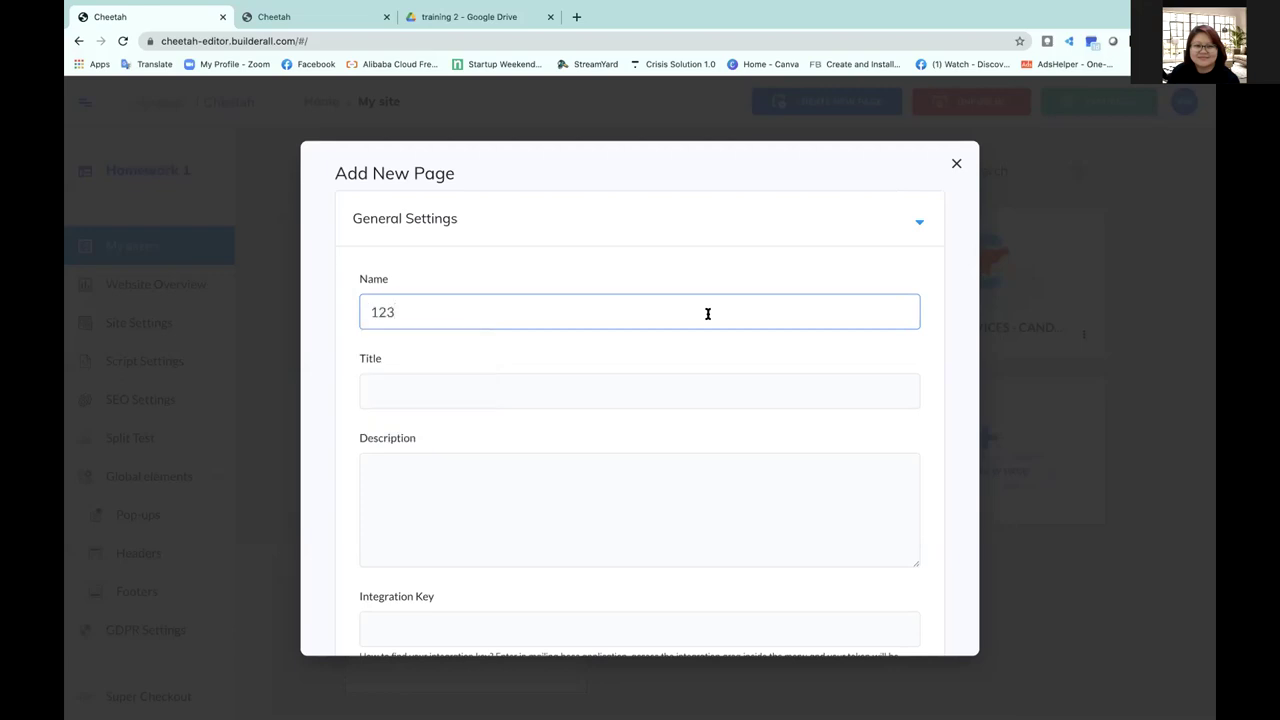
scroll(700, 400, down, 1)
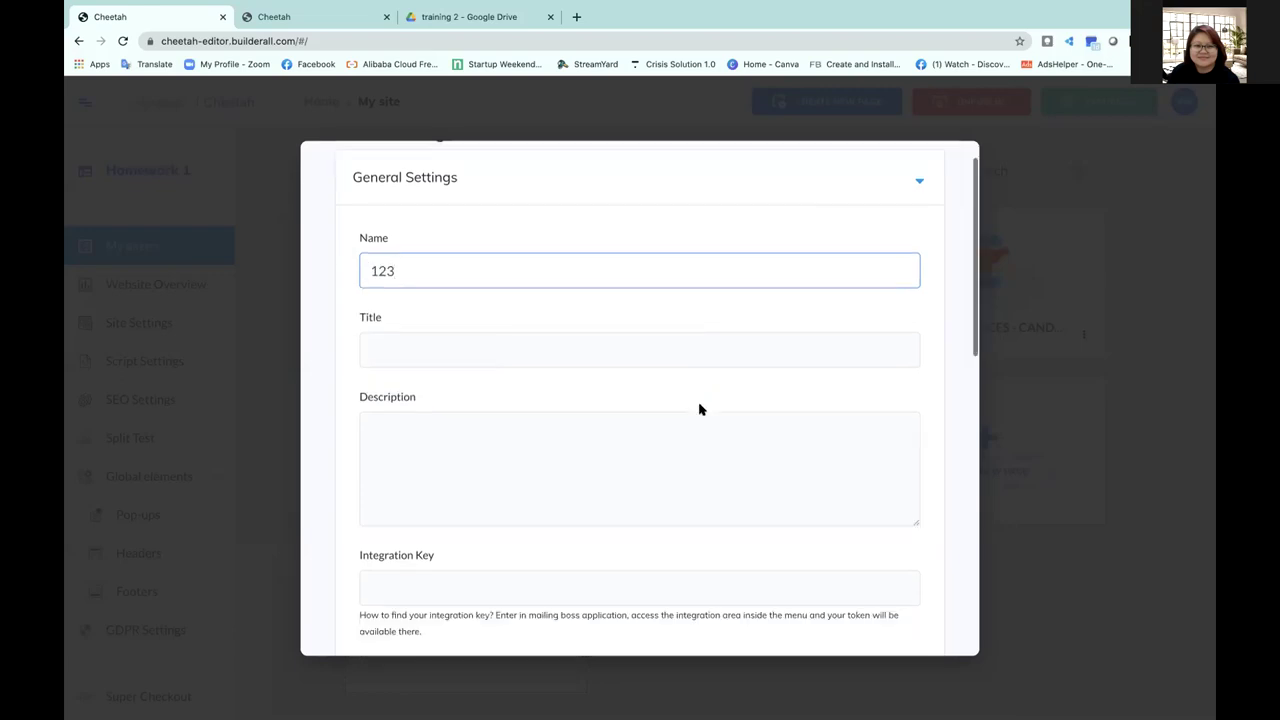
click(971, 312)
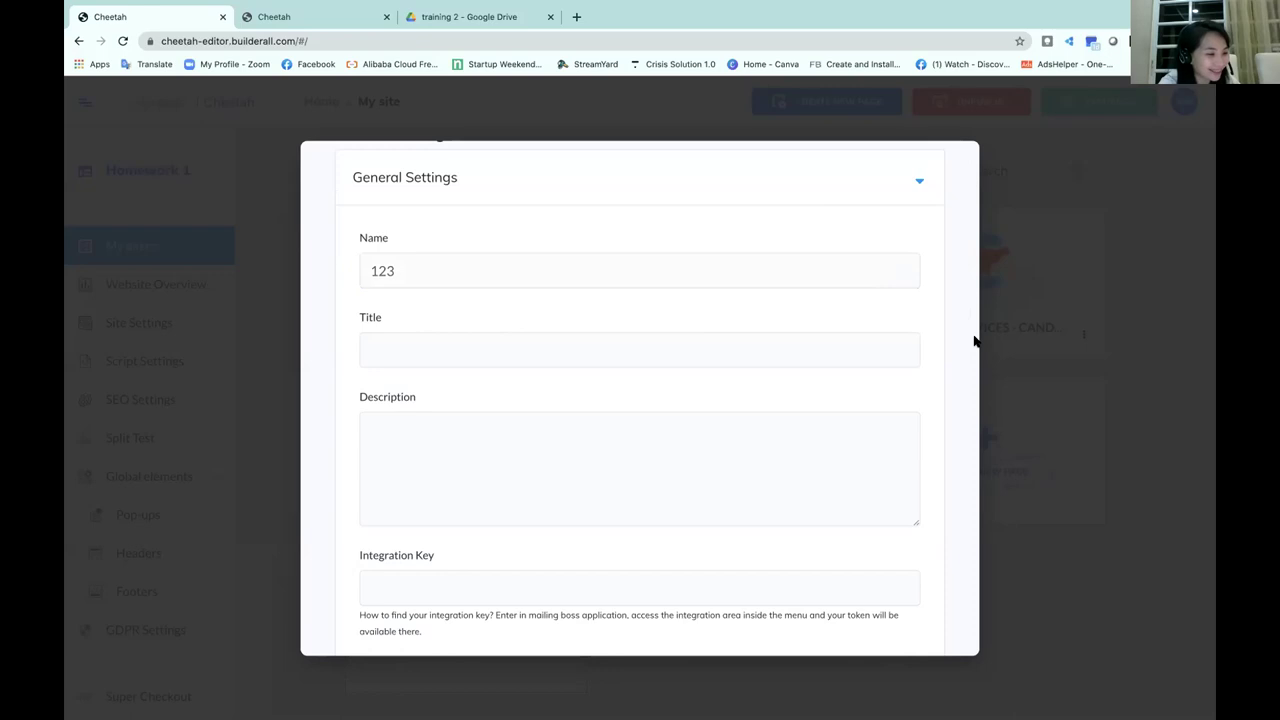
scroll(925, 186, up, 1)
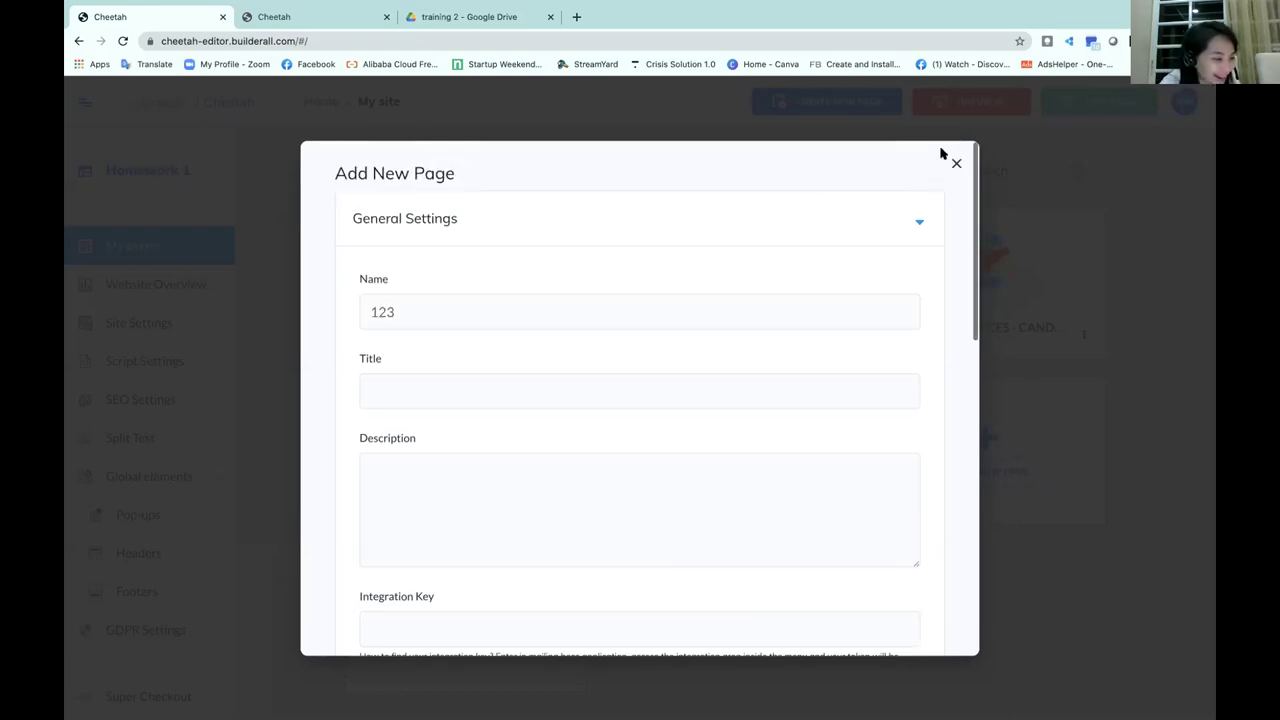
click(955, 164)
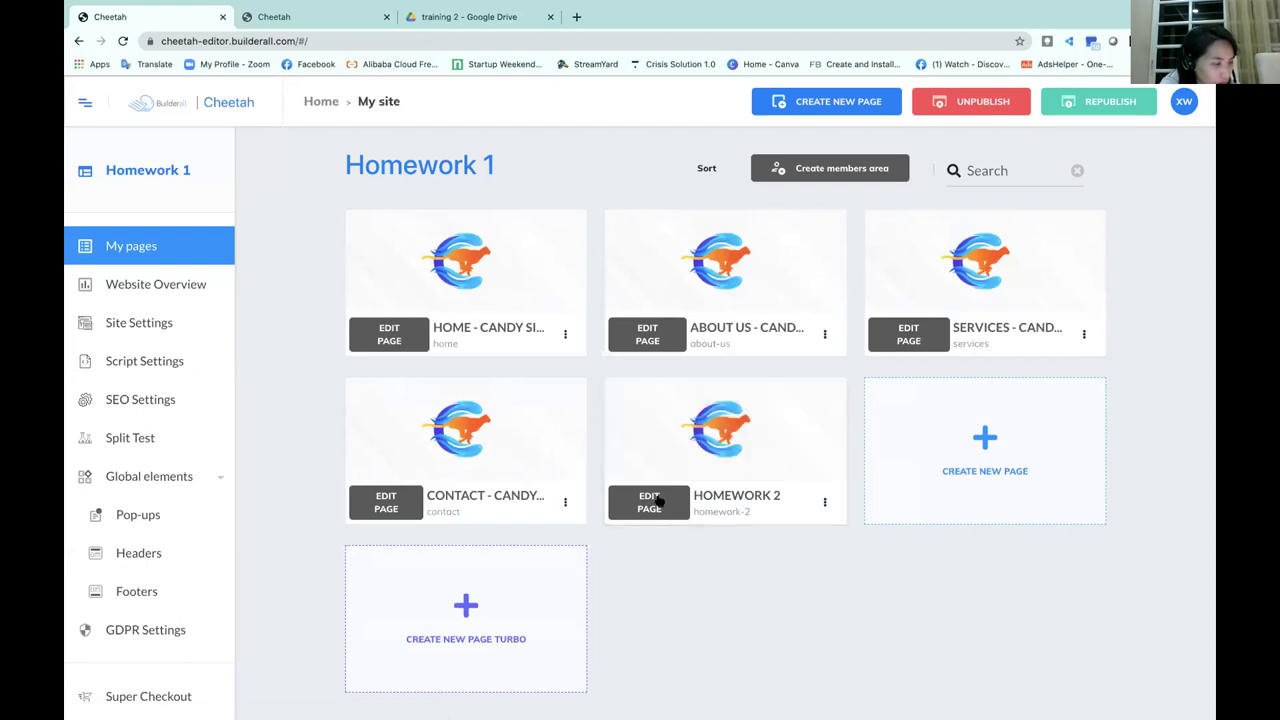
- Open the Homework 2 page for editing again and bring up the panels that can be added
click(660, 502)
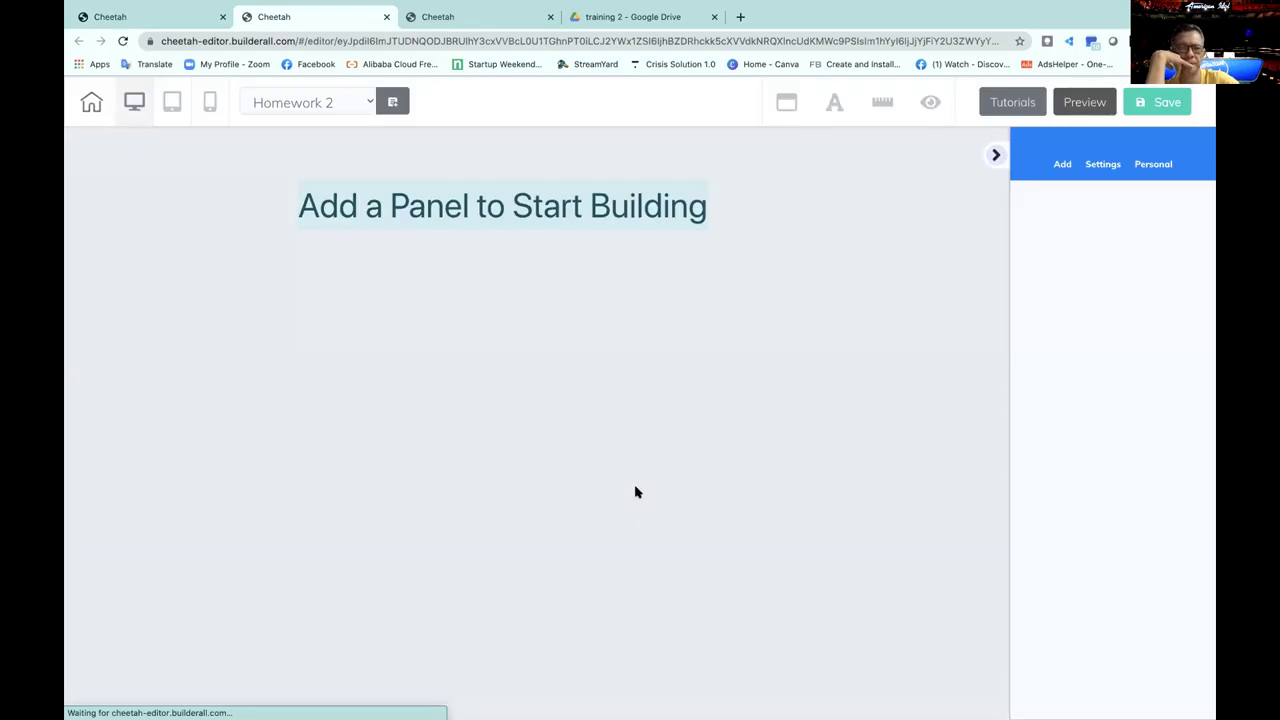
click(1060, 170)
click(1046, 207)
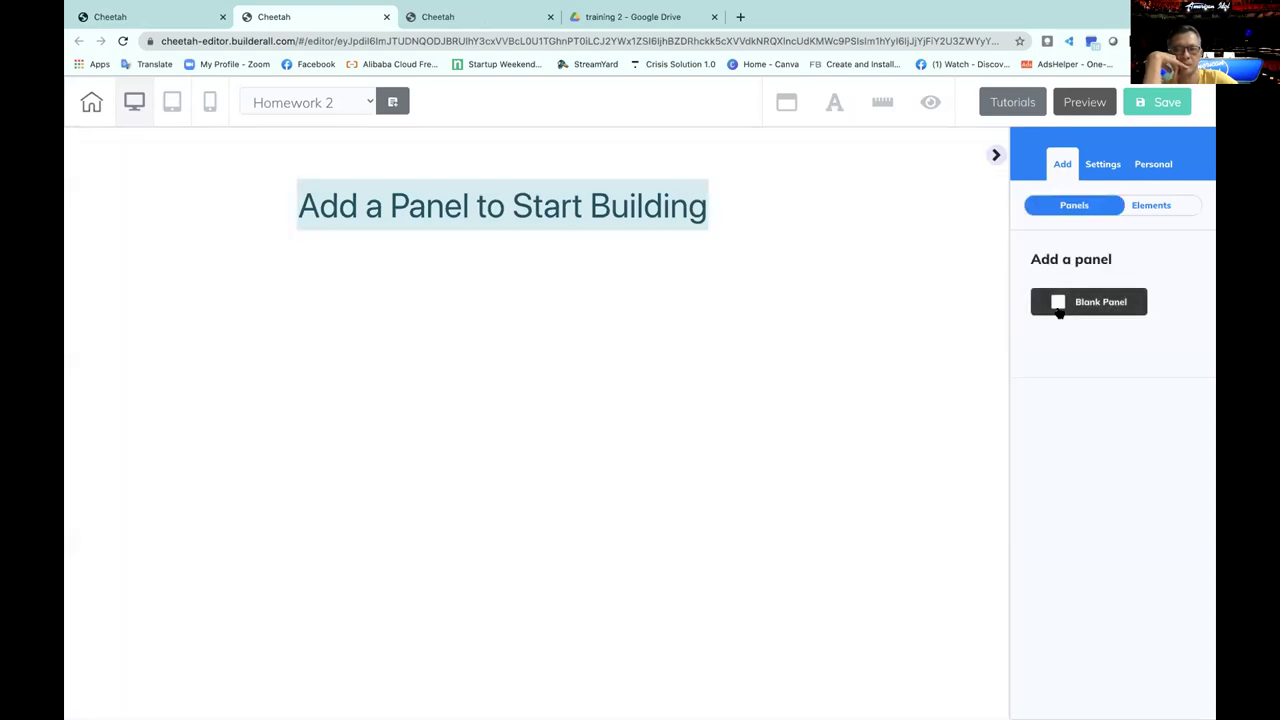
- Add a blank panel to the Homework 2 page and collapse the sidebar
click(1058, 310)
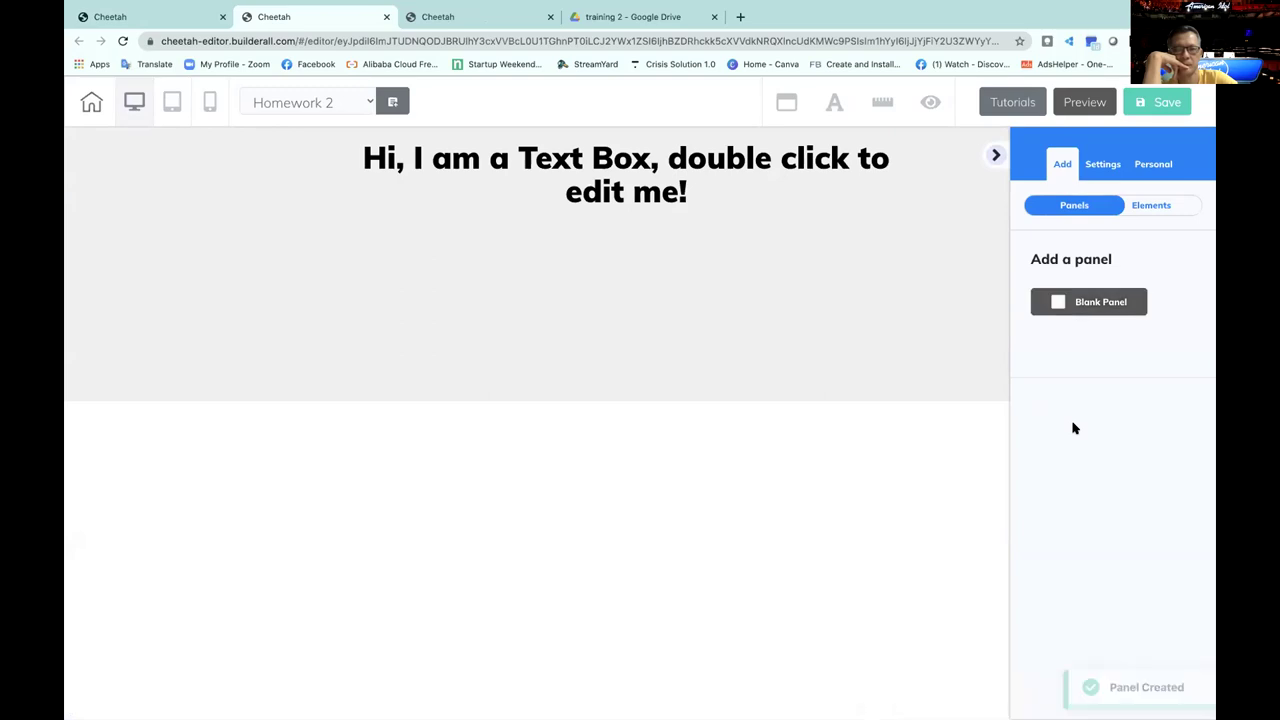
click(993, 156)
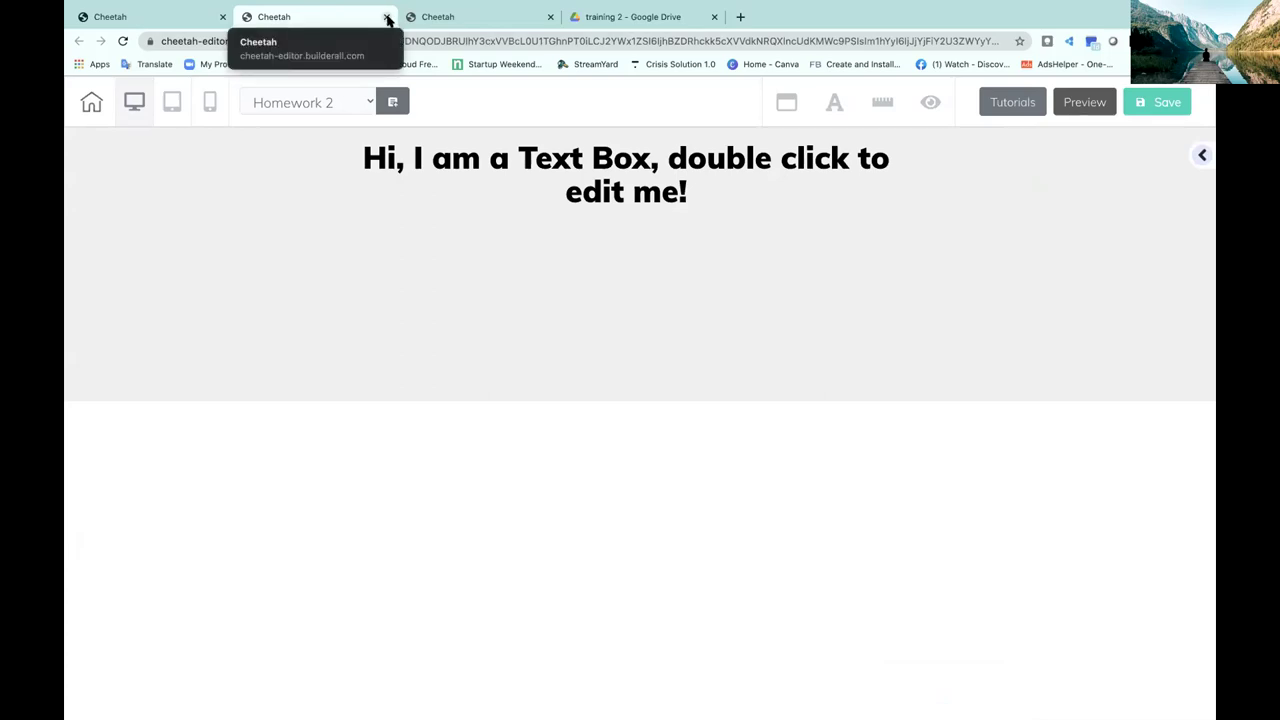
- Switch to the Home page without saving the Homework 2 changes, and bring up the panels that can be added there
click(346, 100)
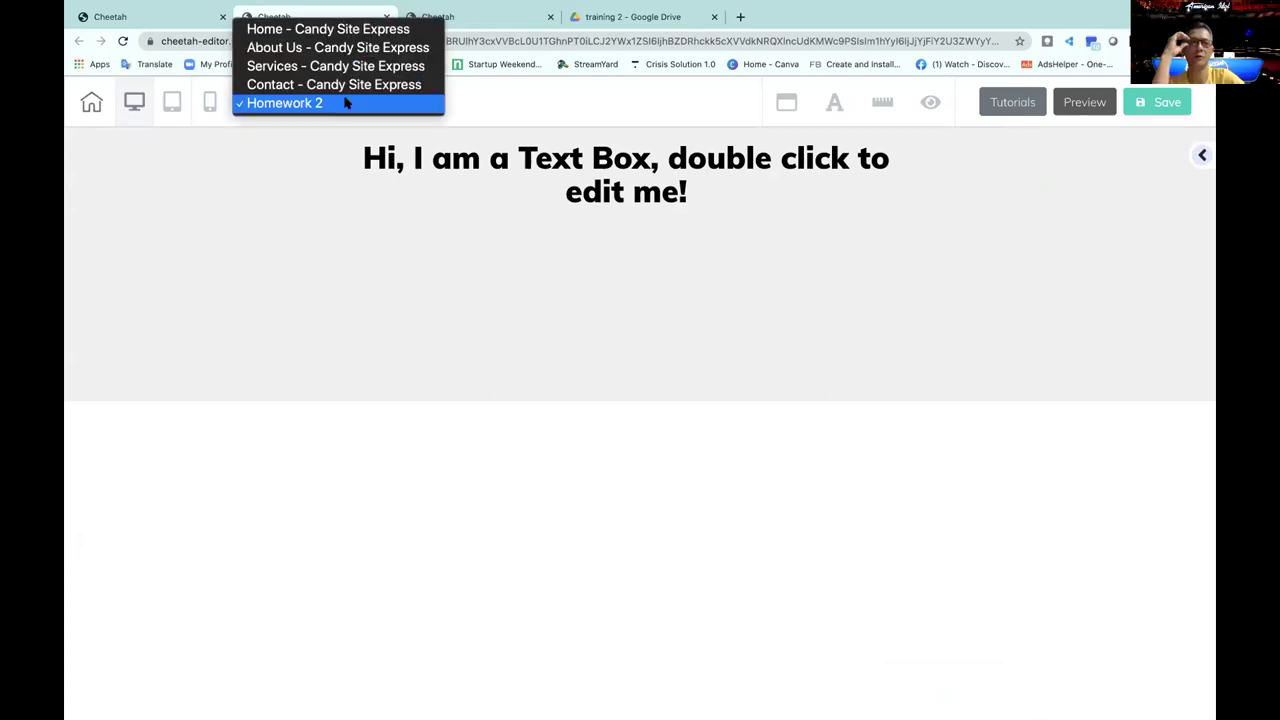
click(325, 30)
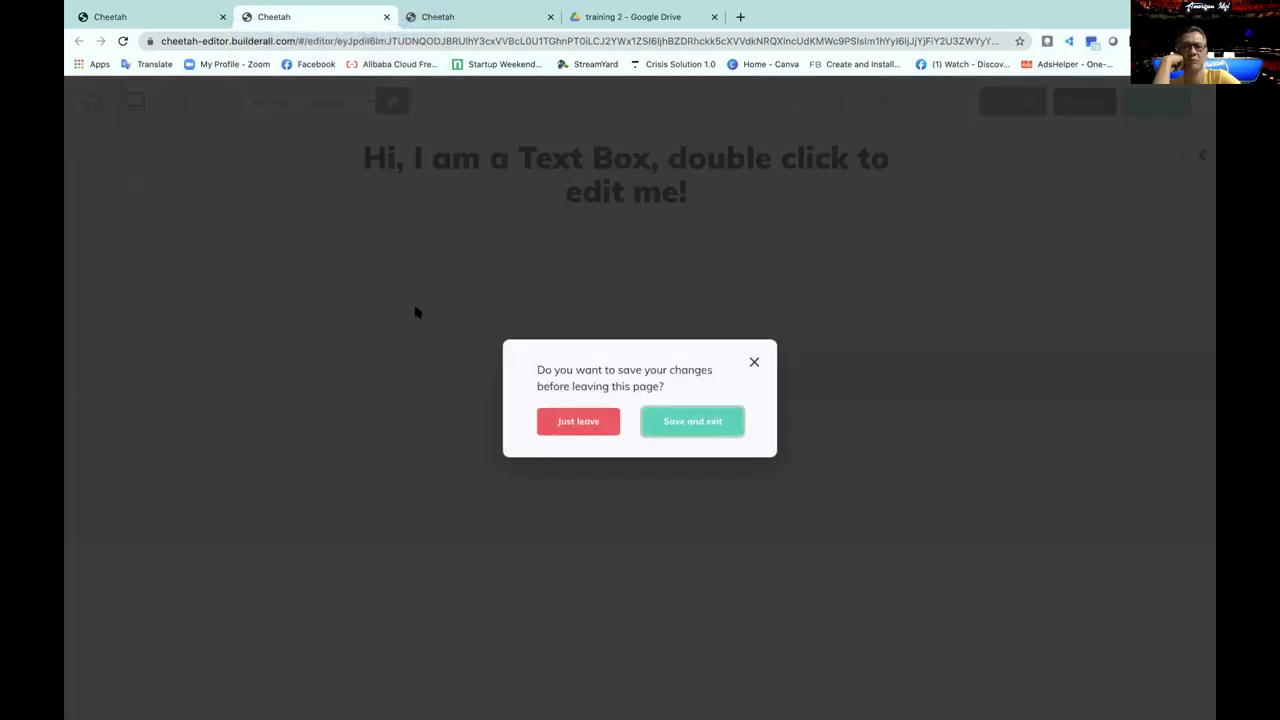
click(586, 420)
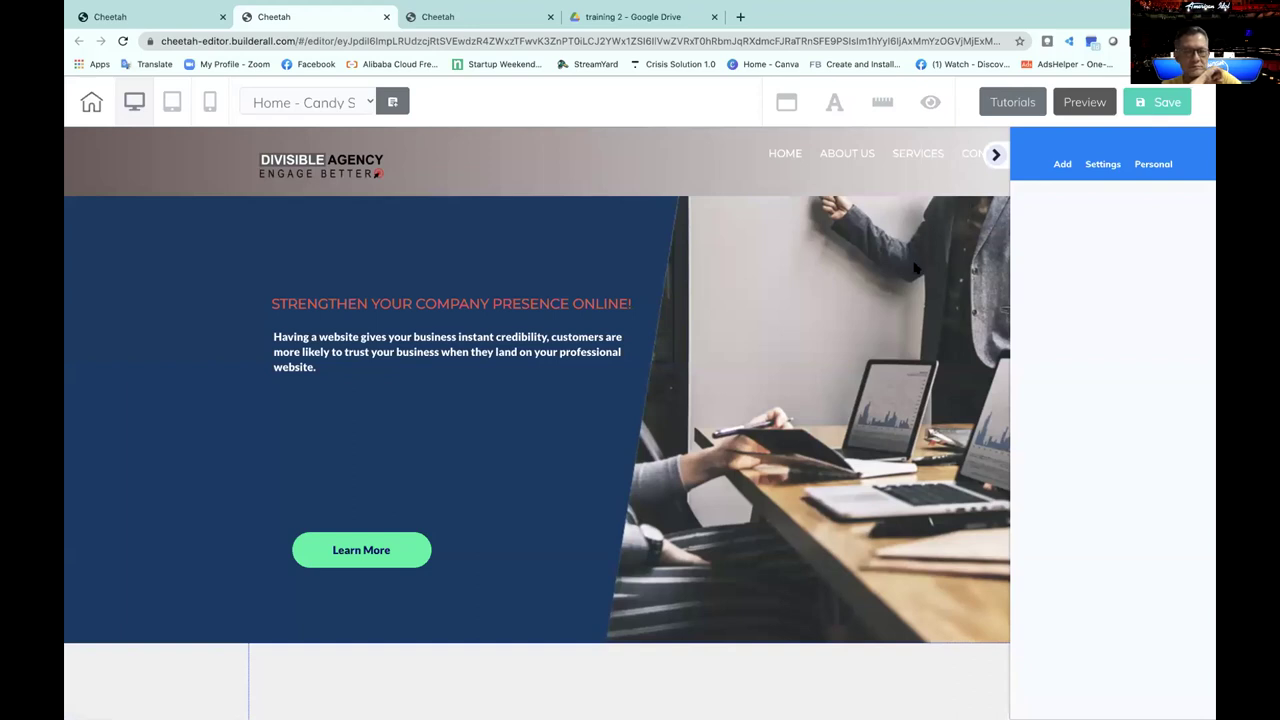
click(935, 274)
click(1060, 166)
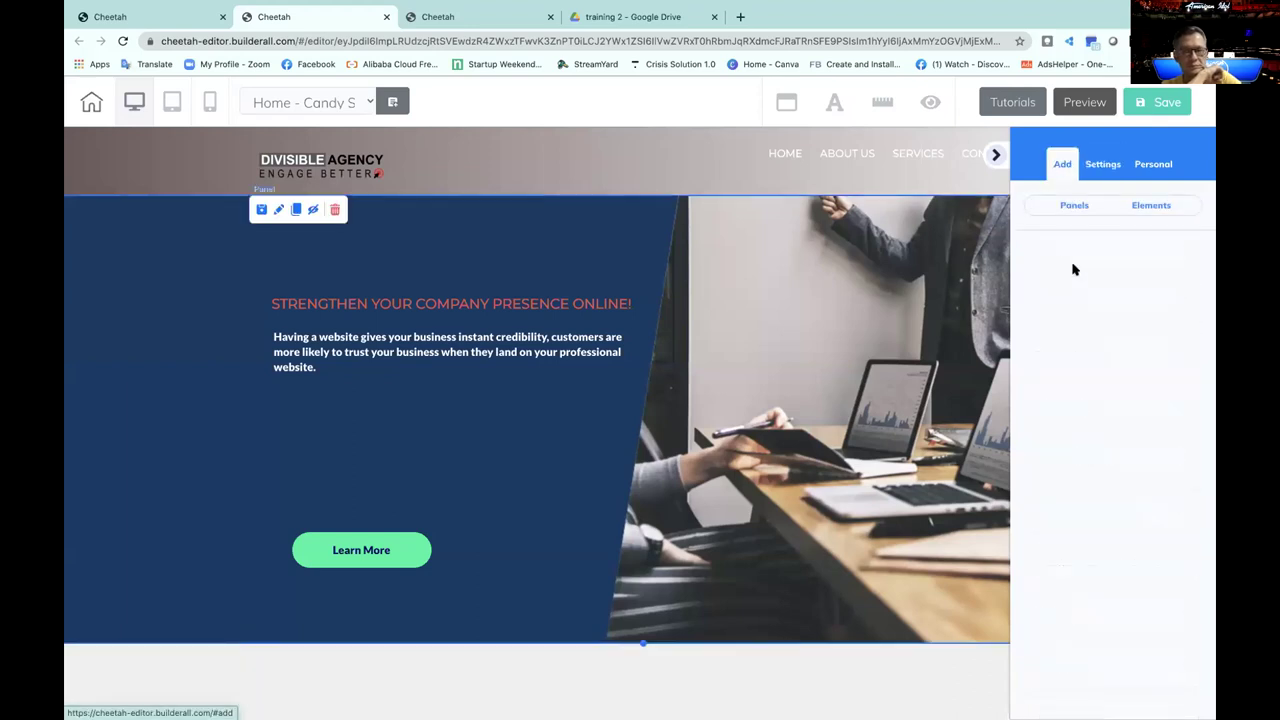
click(1068, 210)
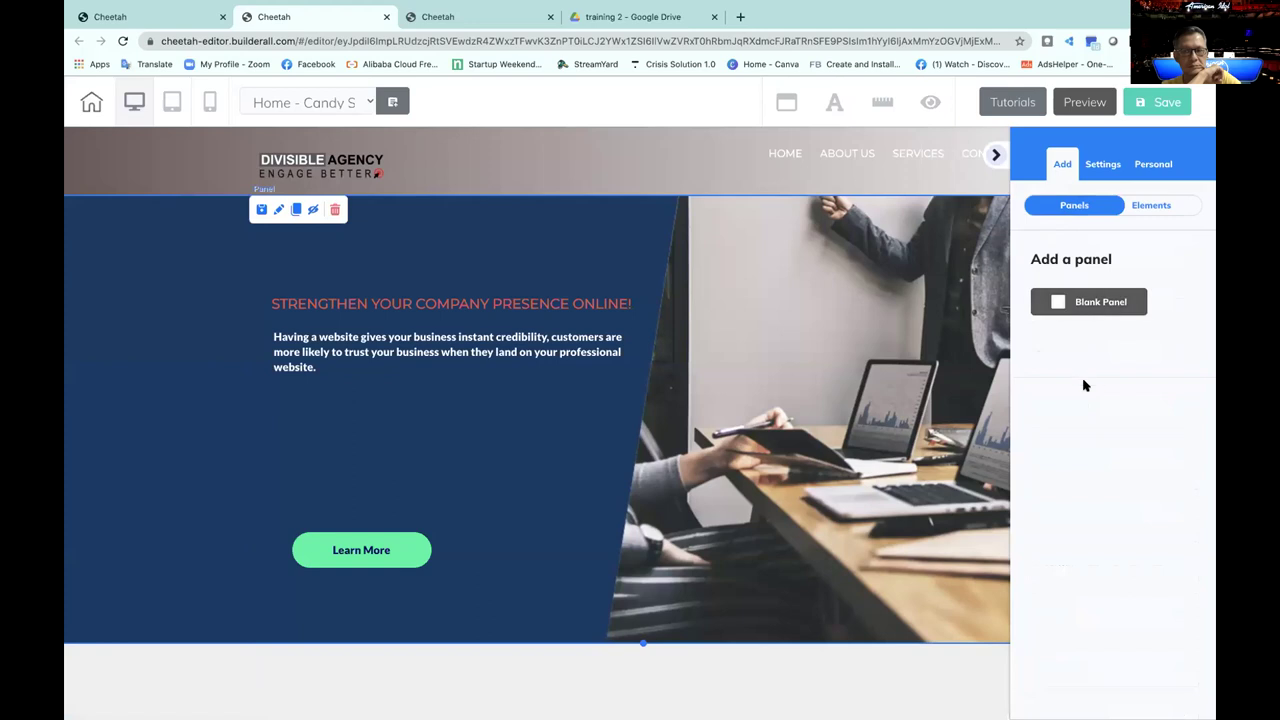
- Check which panels and elements can be added to the Home page with different panels selected
click(655, 677)
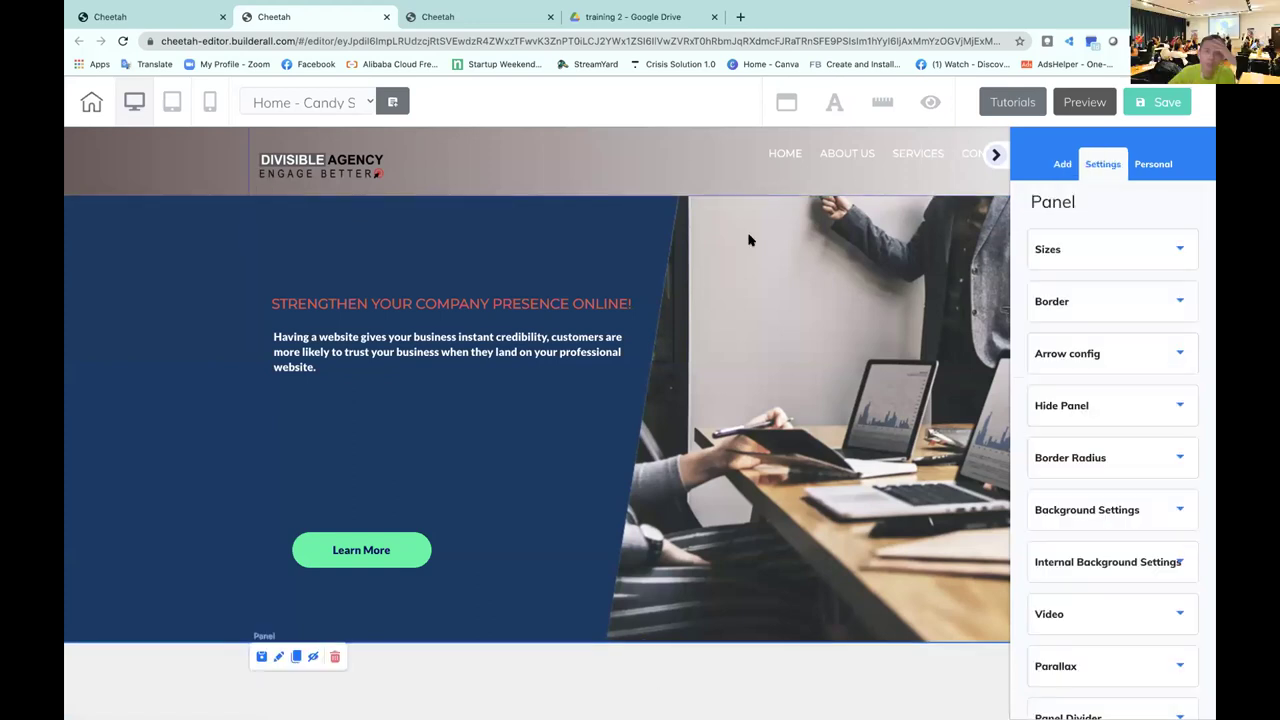
click(1060, 170)
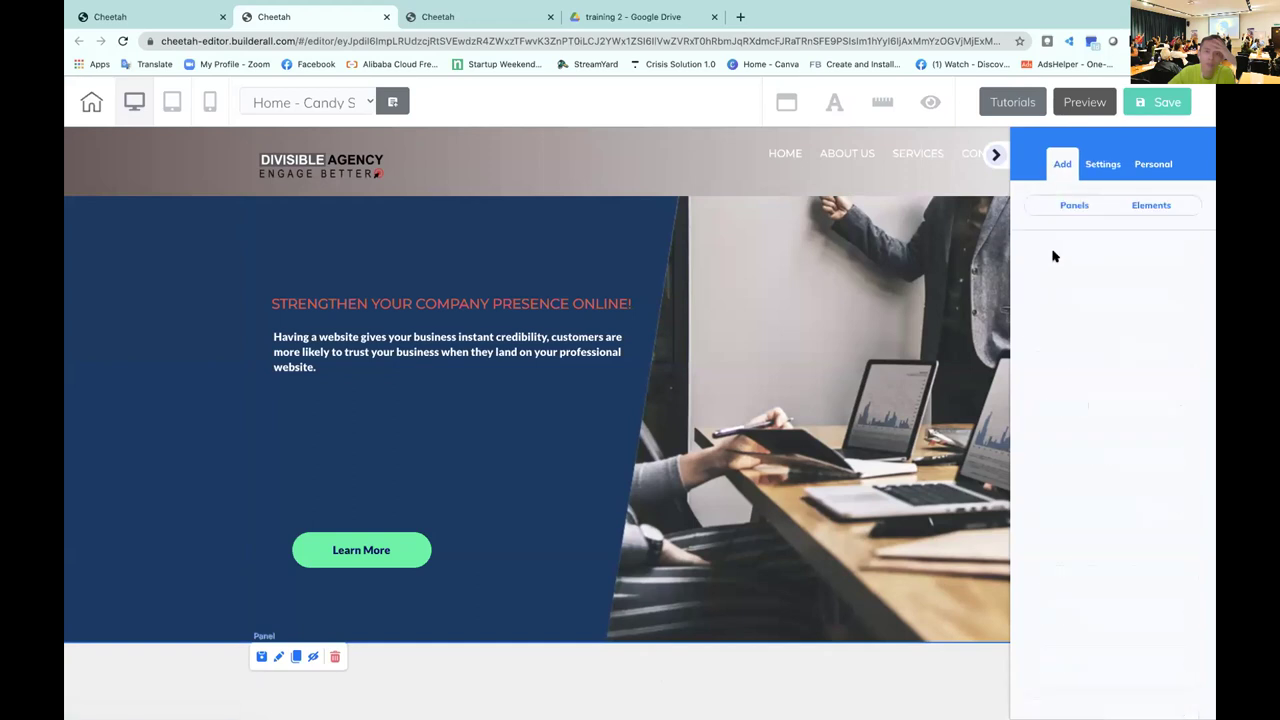
click(1068, 205)
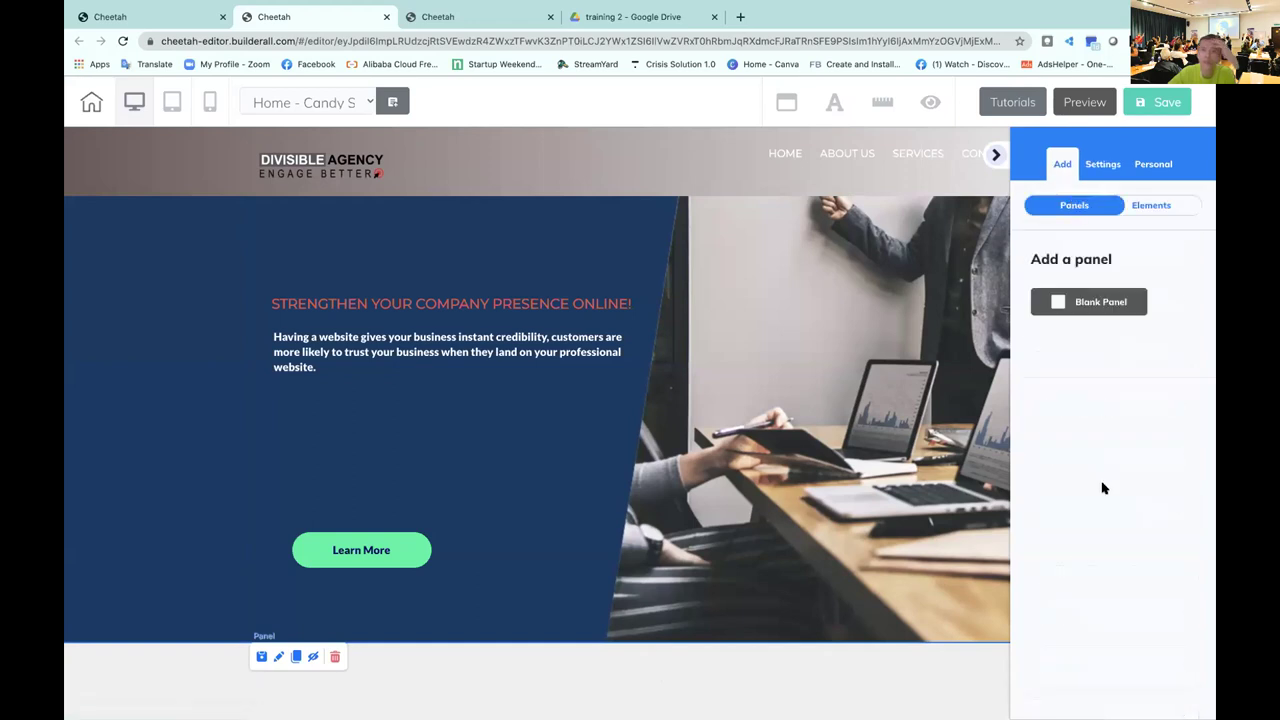
click(1151, 205)
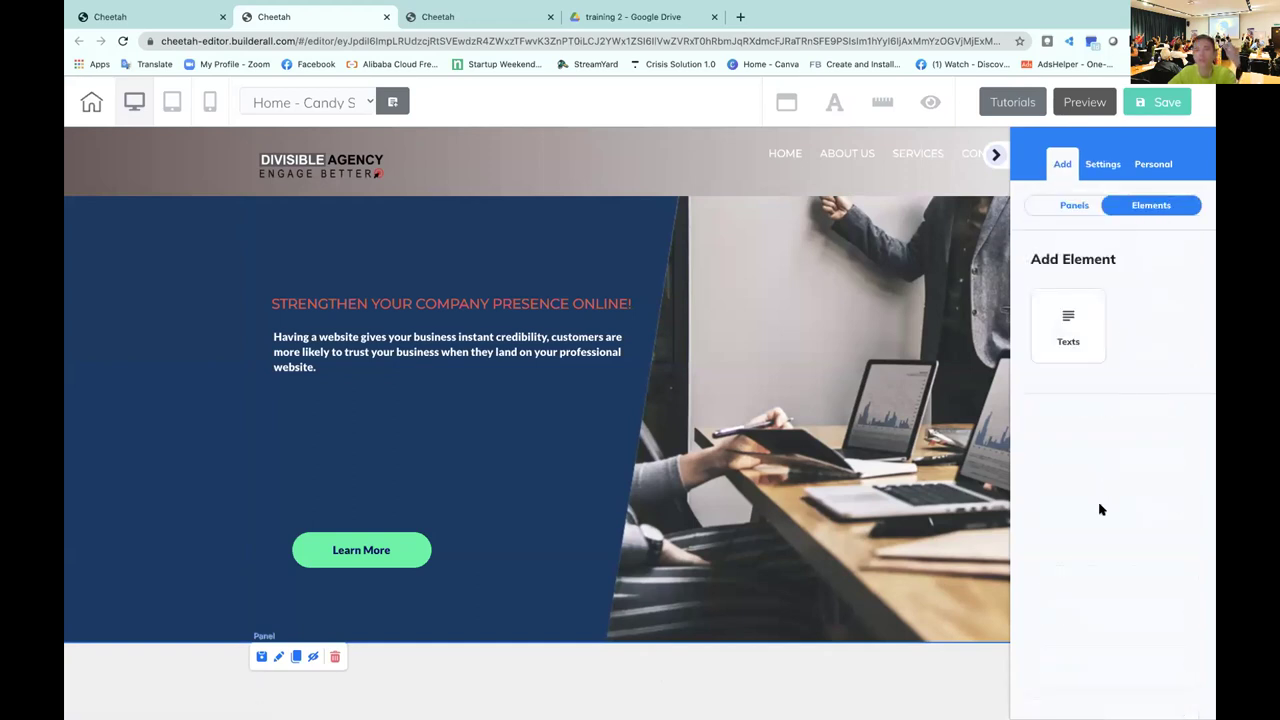
click(1075, 206)
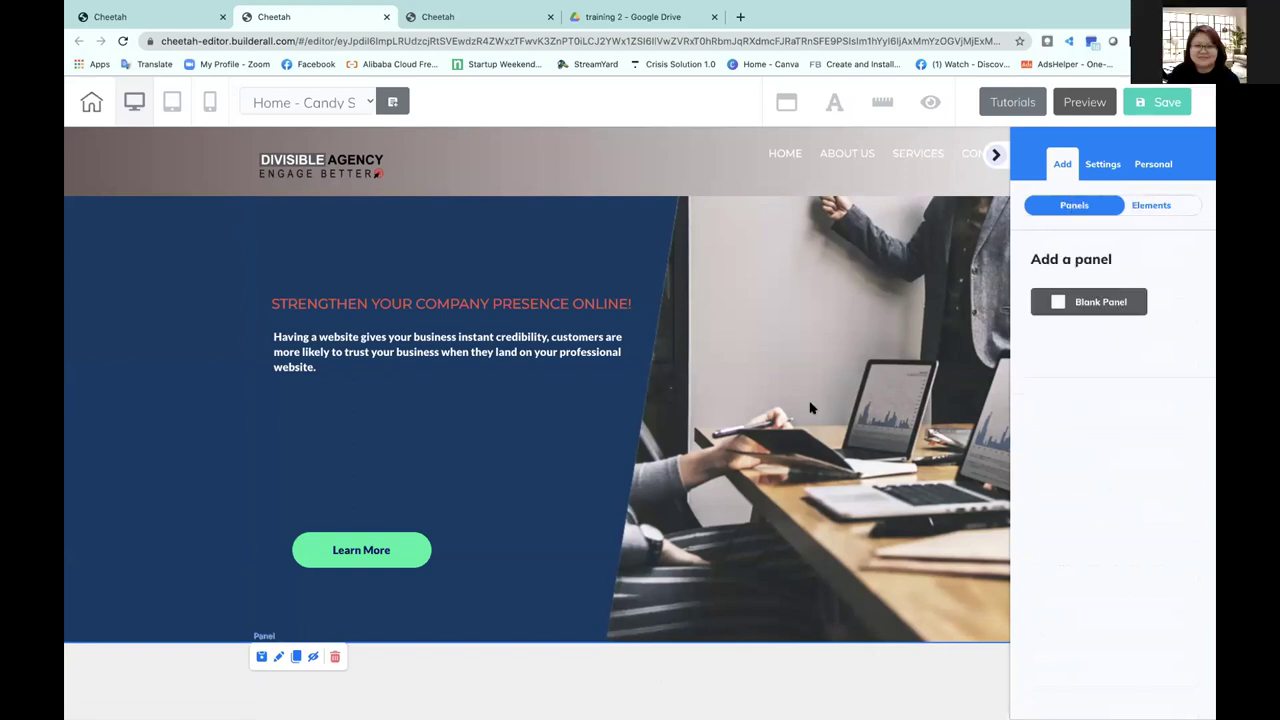
click(655, 588)
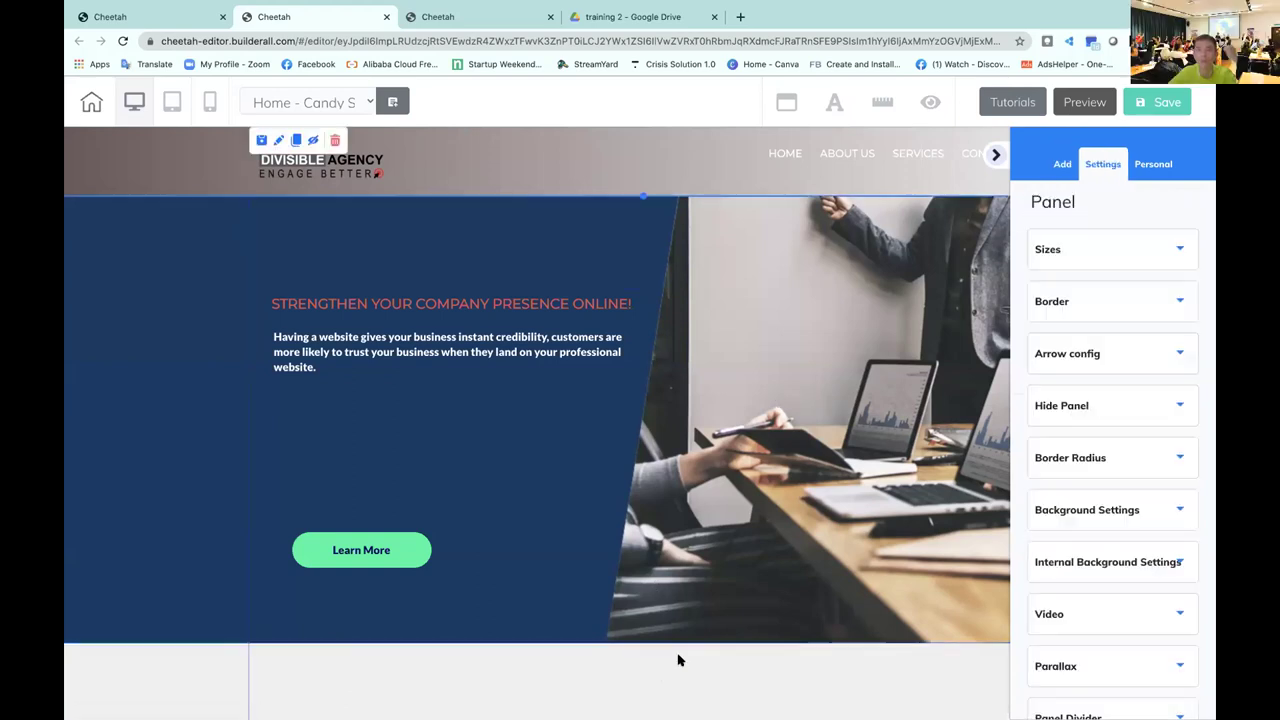
click(1065, 164)
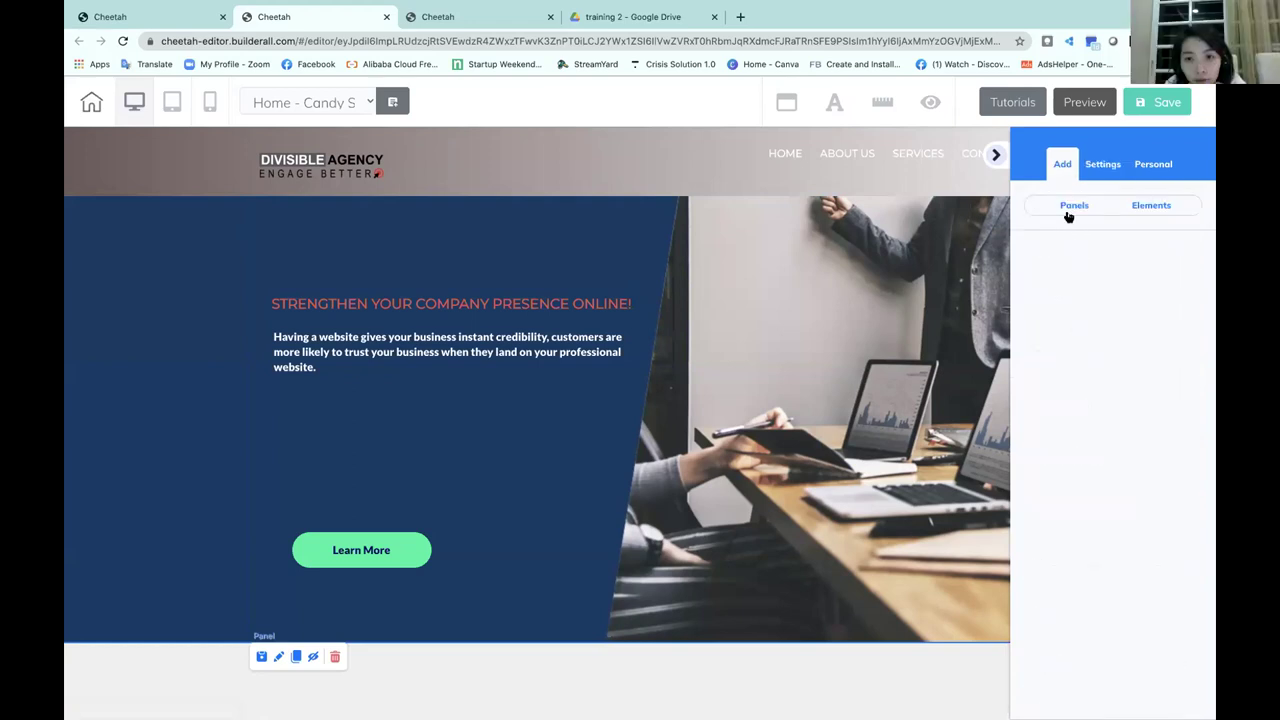
click(1066, 212)
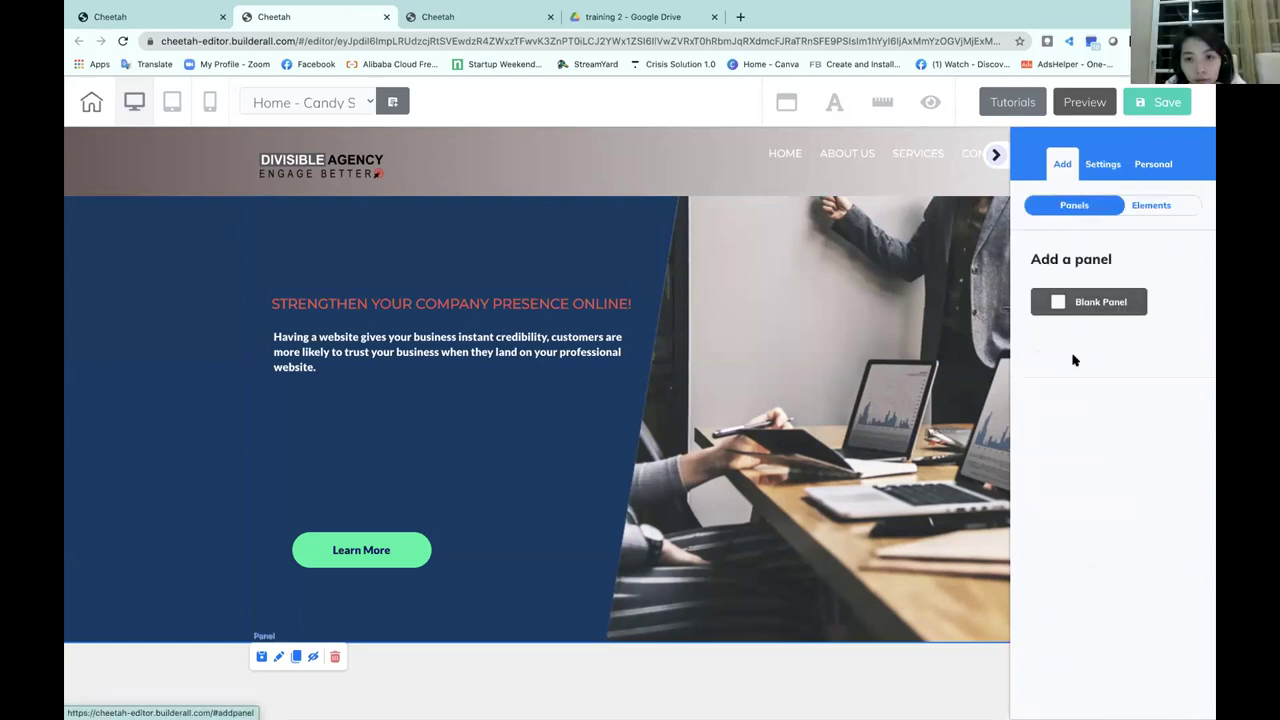
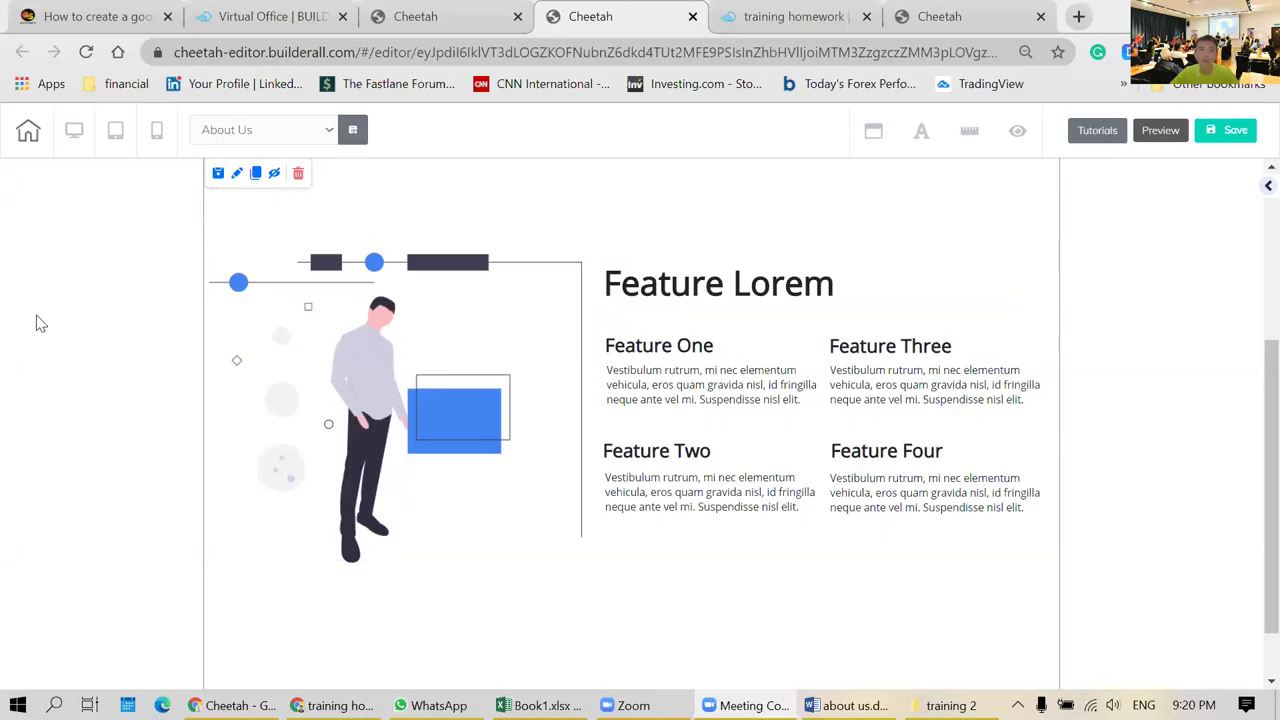
- Open the settings of the illustration in About Us's Features panel, and check the block2.png picture in the training 2 folder
scroll(70, 428, up, 1)
scroll(70, 428, down, 2)
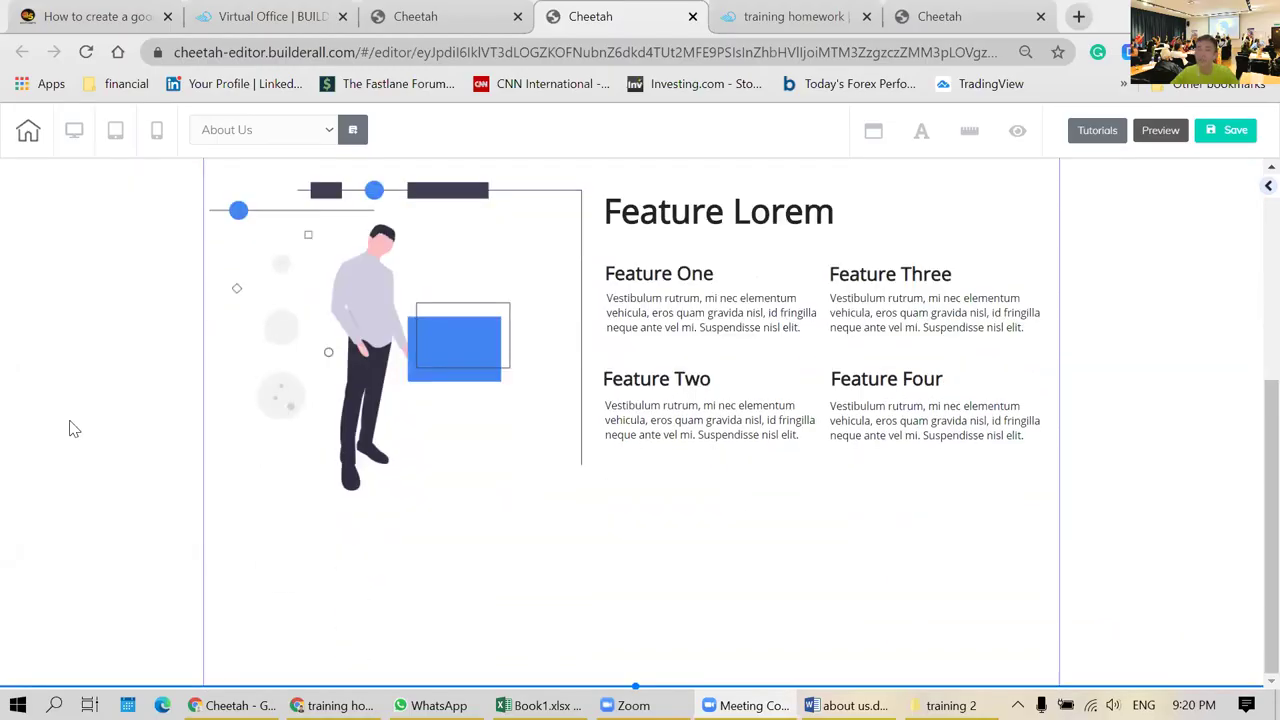
scroll(70, 428, up, 2)
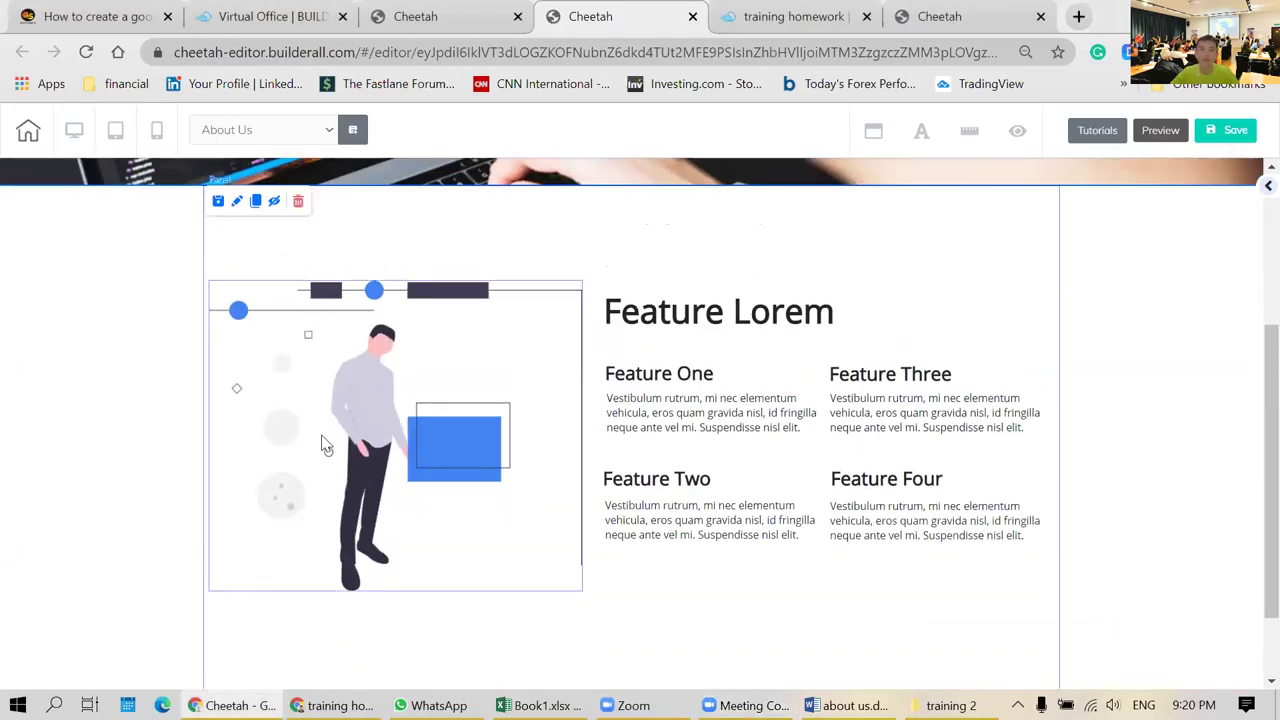
click(320, 401)
click(240, 268)
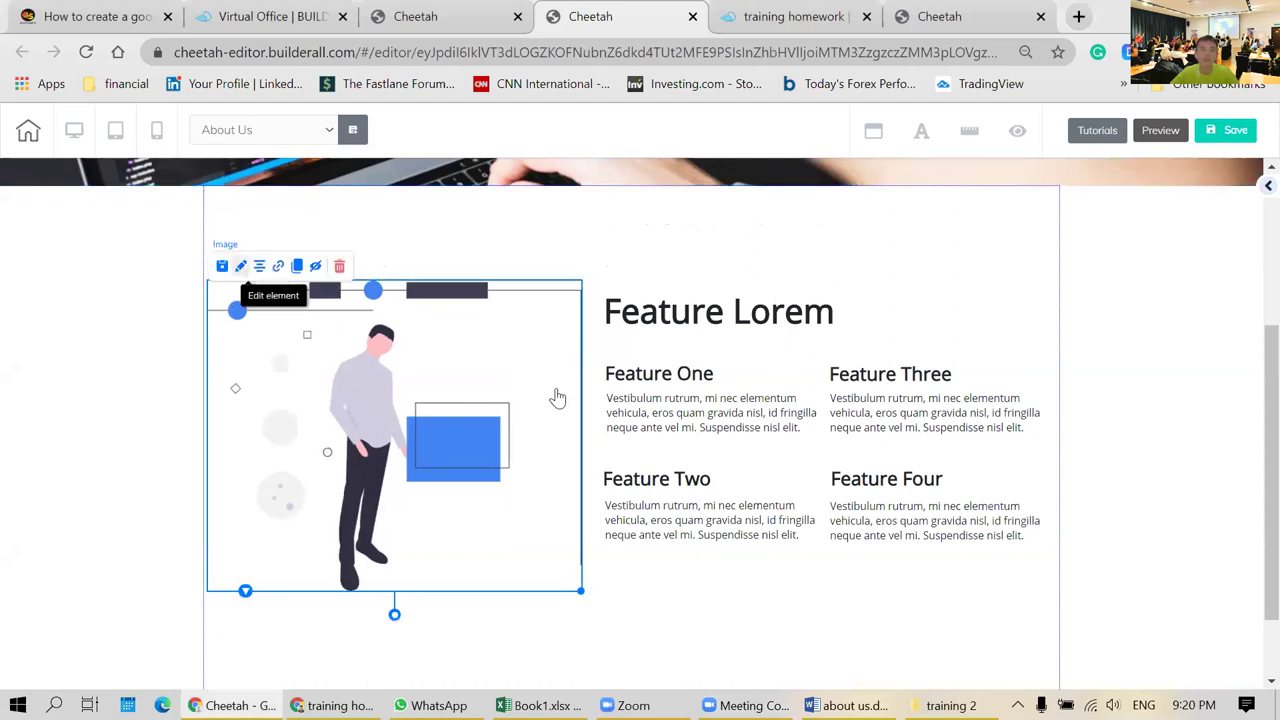
scroll(667, 404, up, 5)
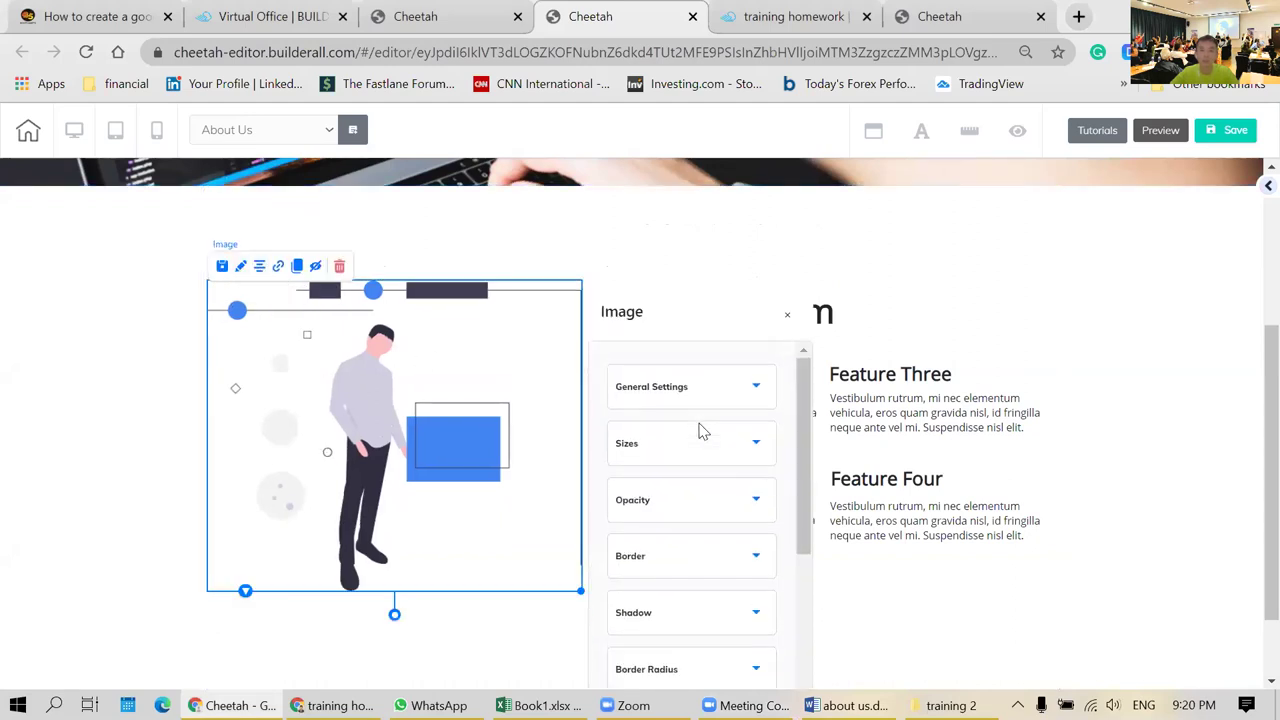
key(alt+Tab)
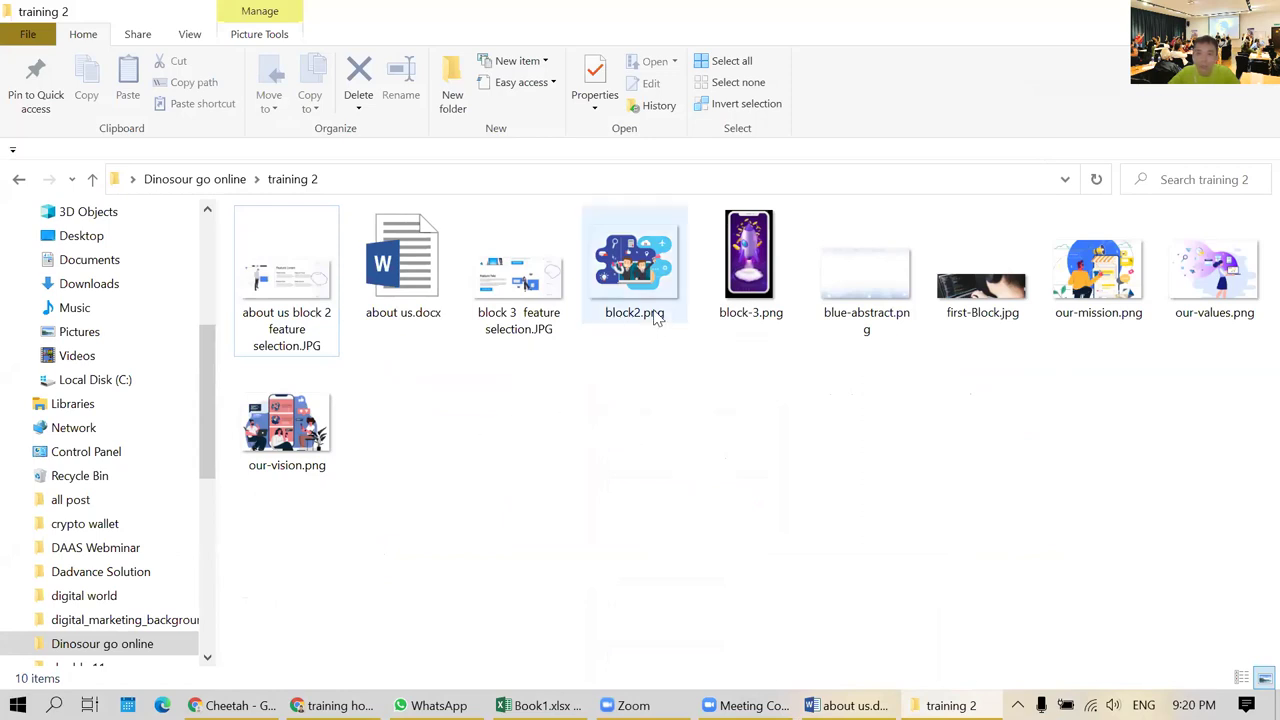
key(alt+Tab)
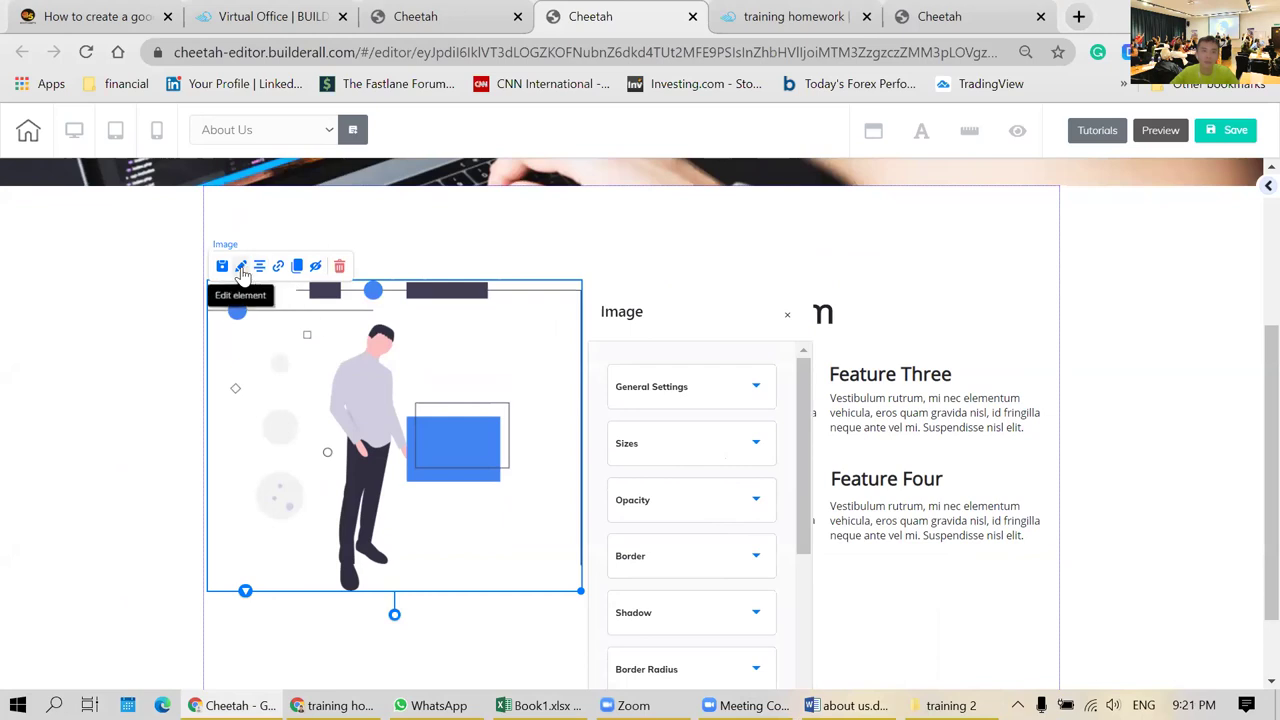
- Replace the Features panel's illustration with the about-us-sample image from the user files, and deselect it
drag(690, 312, 686, 217)
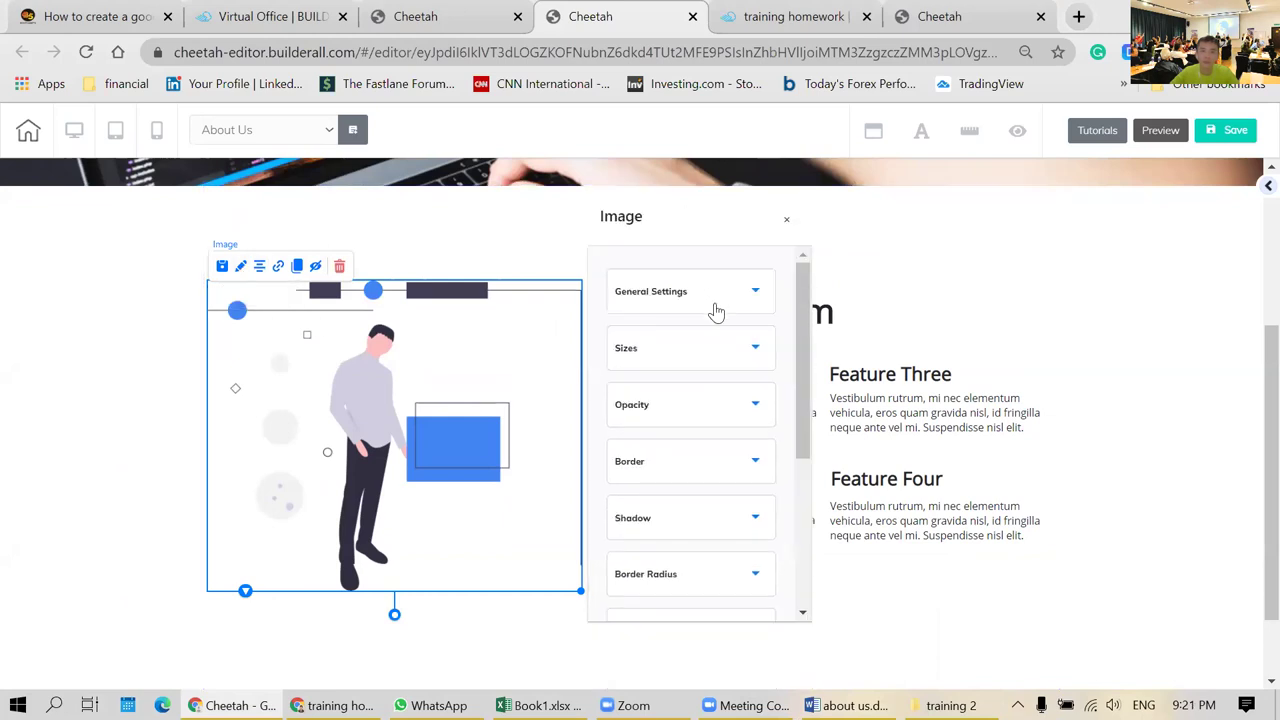
click(716, 312)
scroll(717, 451, down, 2)
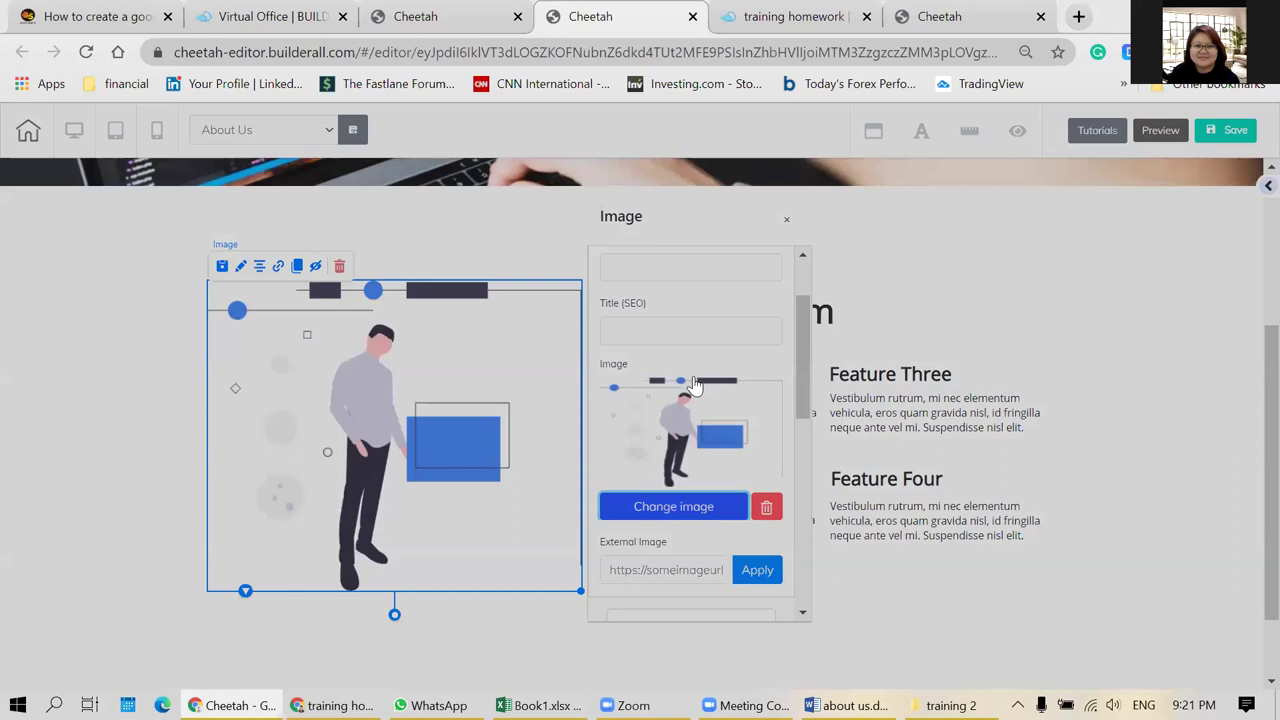
click(695, 385)
scroll(783, 420, down, 1)
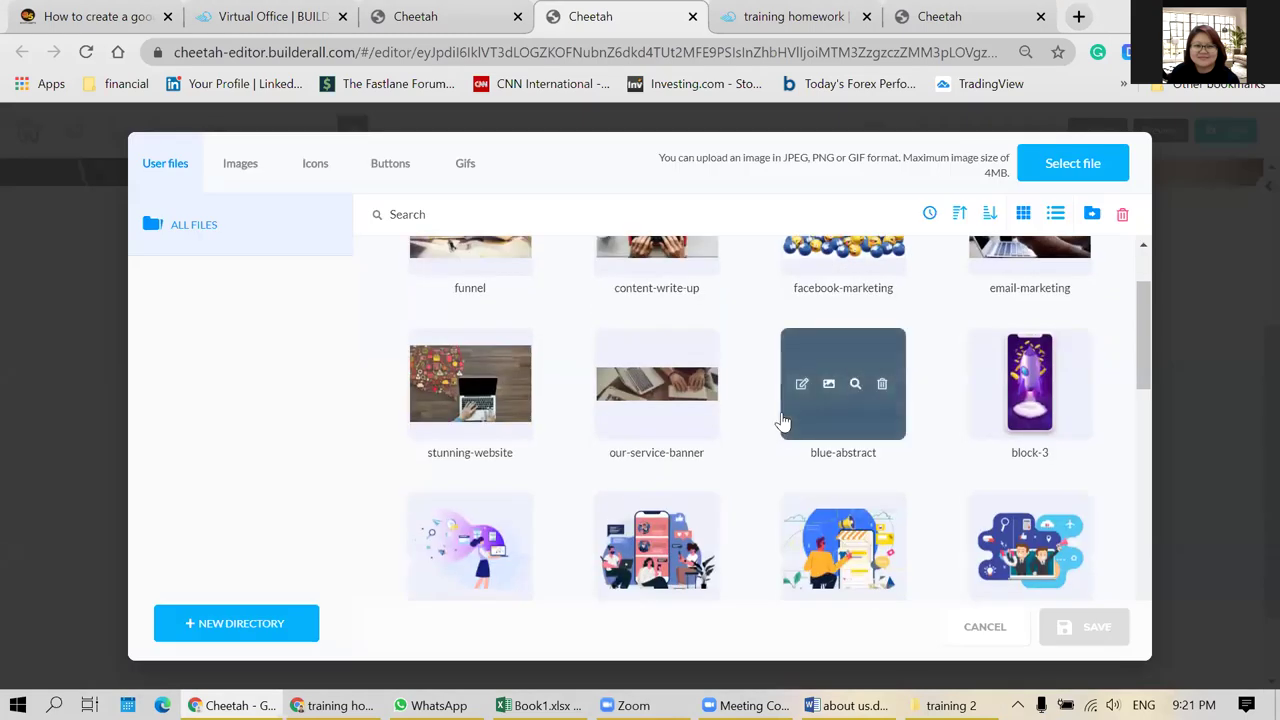
scroll(749, 440, down, 2)
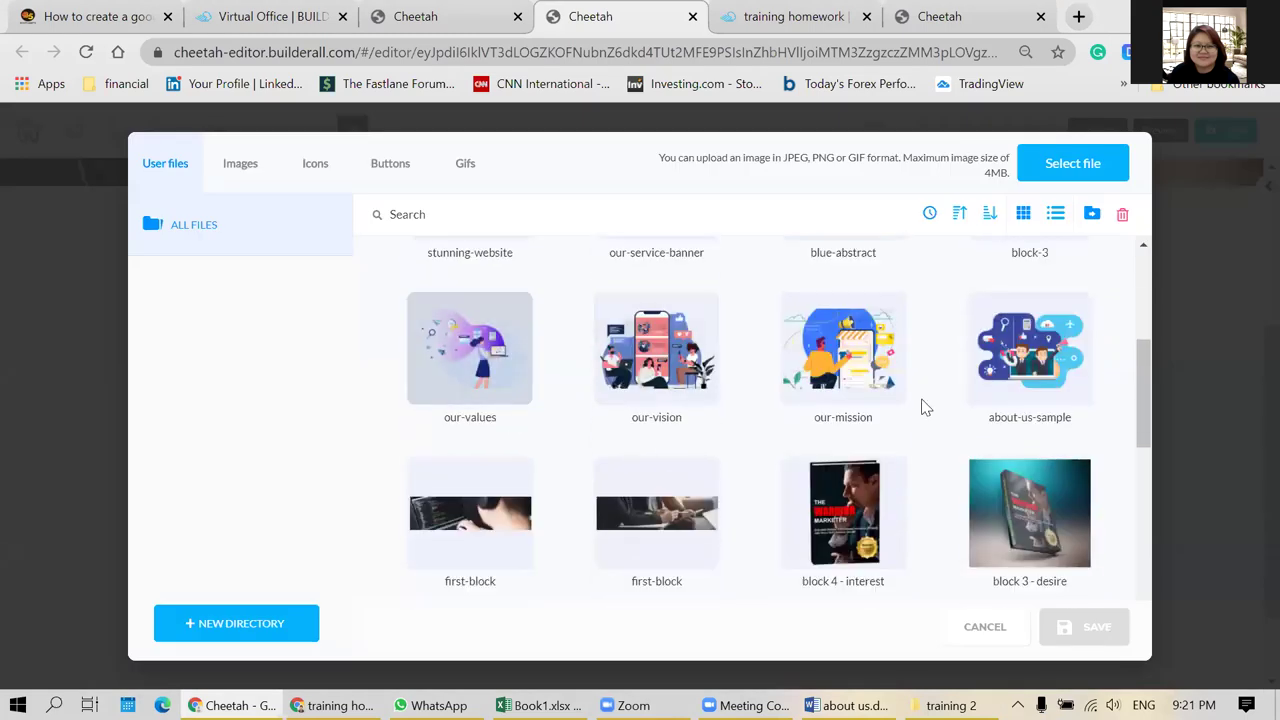
scroll(924, 406, down, 1)
click(1030, 270)
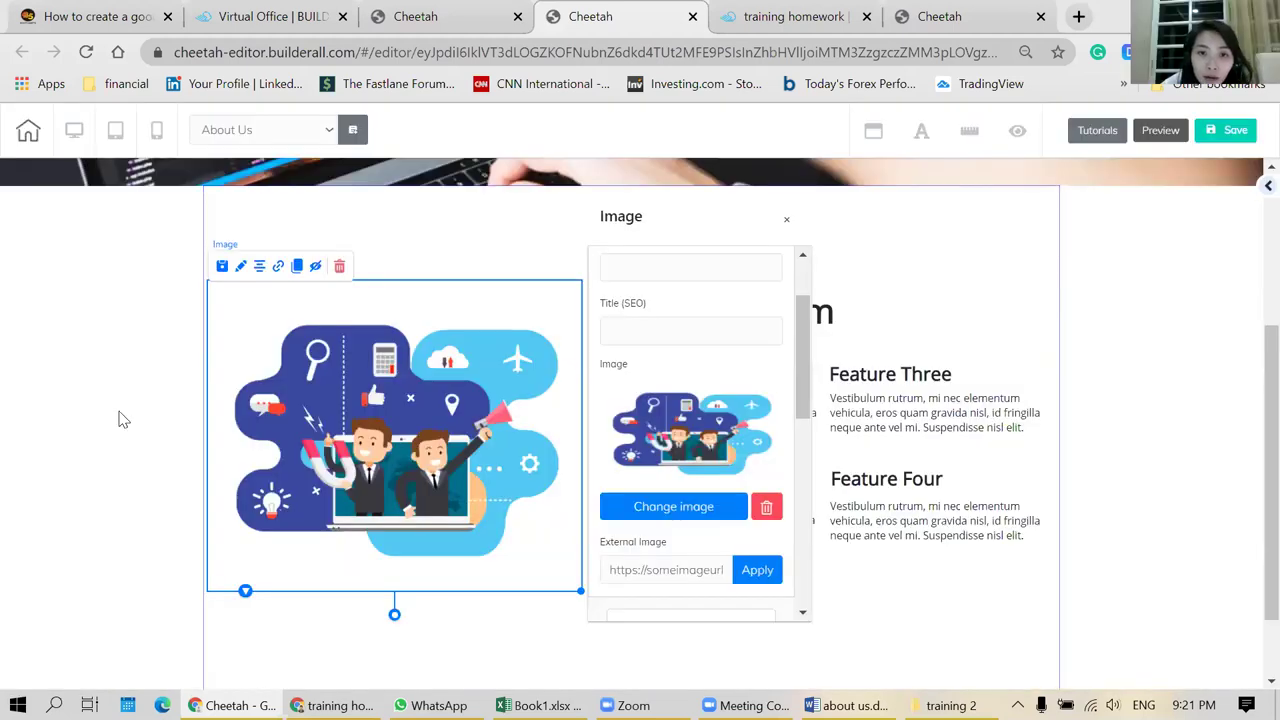
click(117, 417)
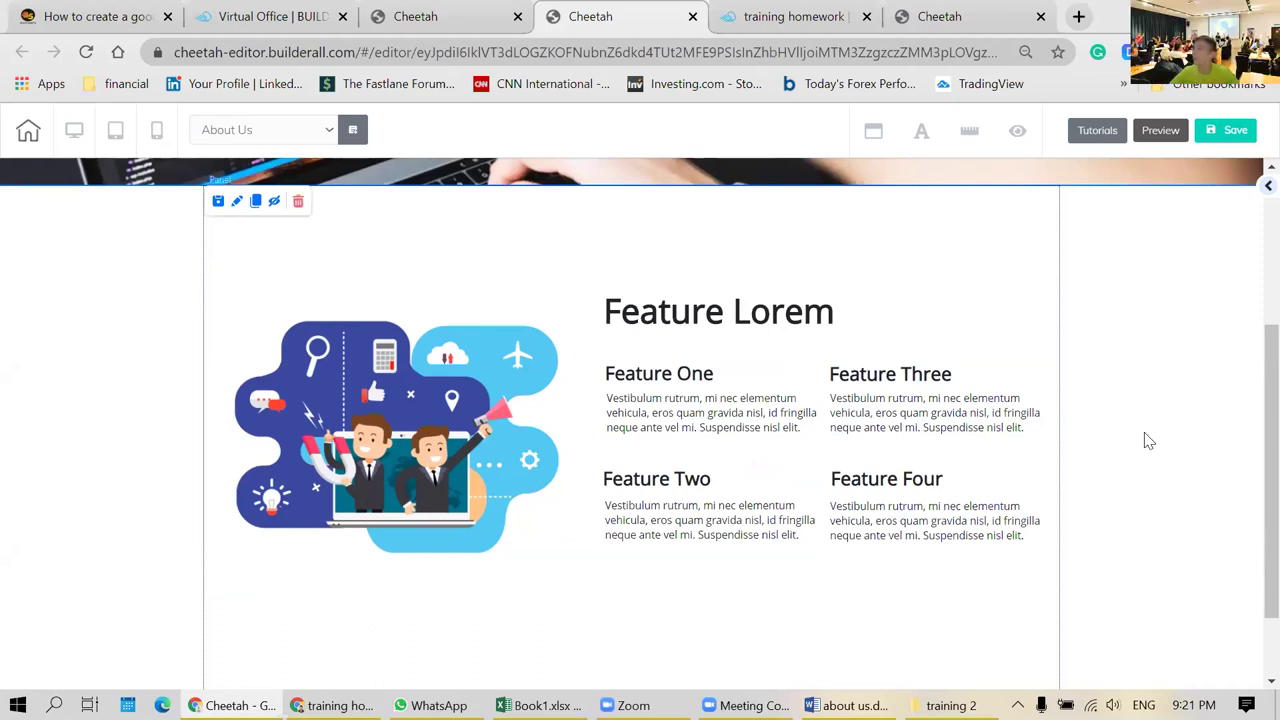
scroll(1148, 441, up, 3)
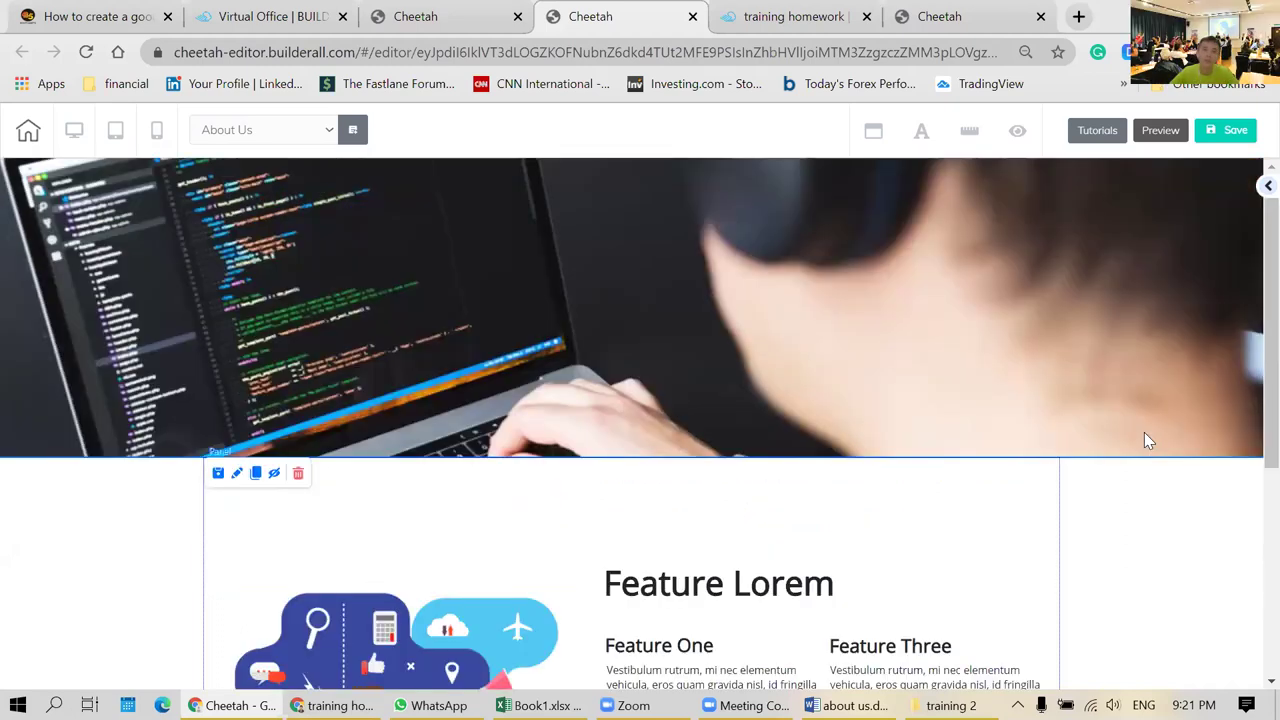
scroll(1148, 441, down, 4)
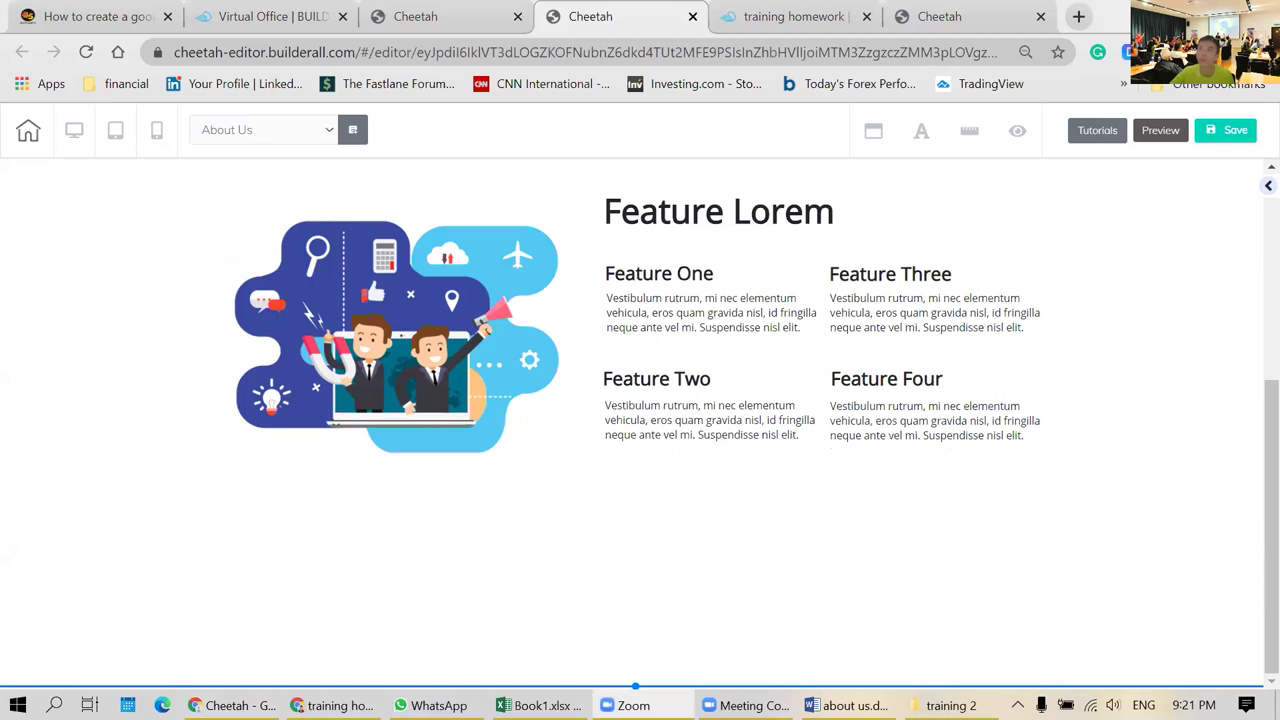
scroll(69, 386, up, 2)
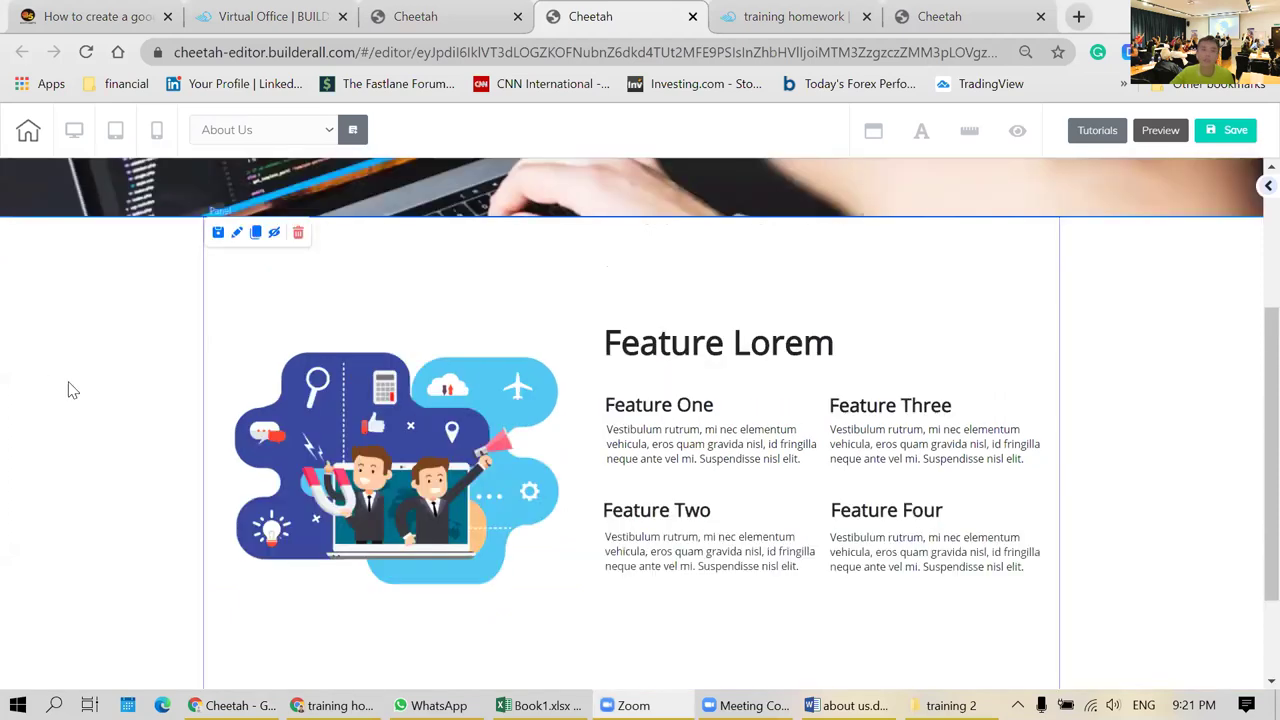
scroll(465, 306, down, 2)
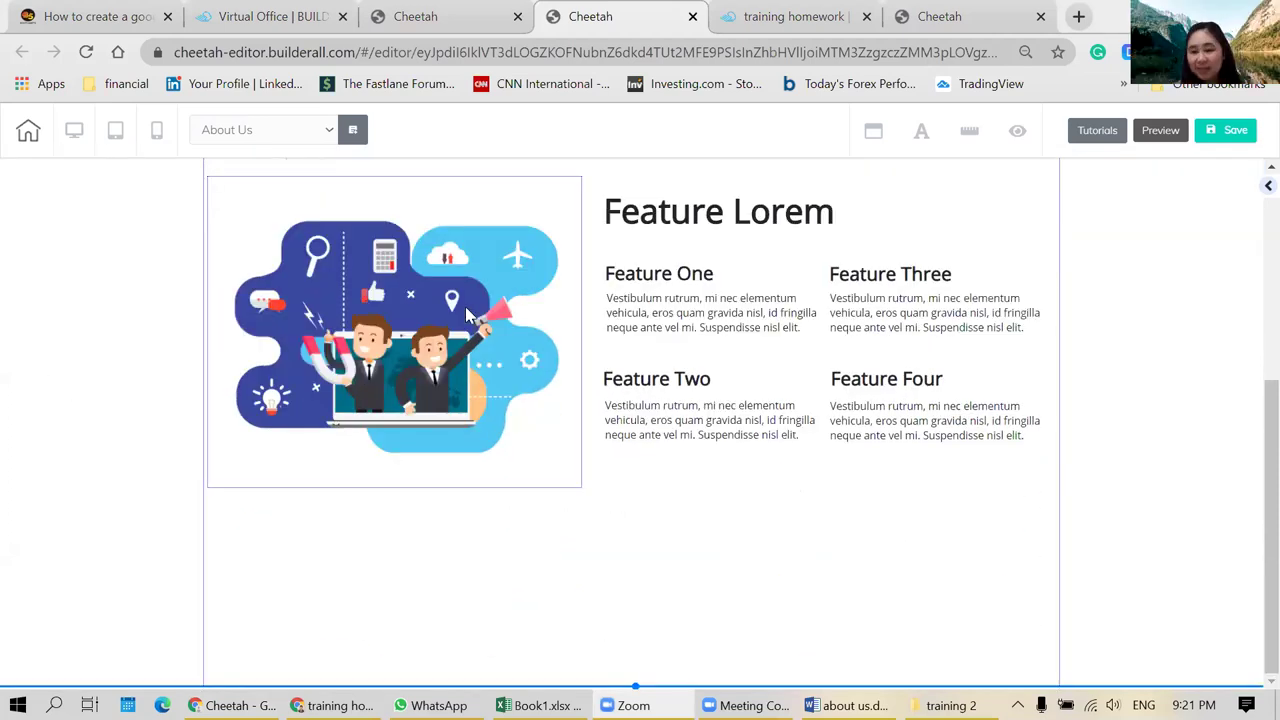
scroll(465, 306, up, 1)
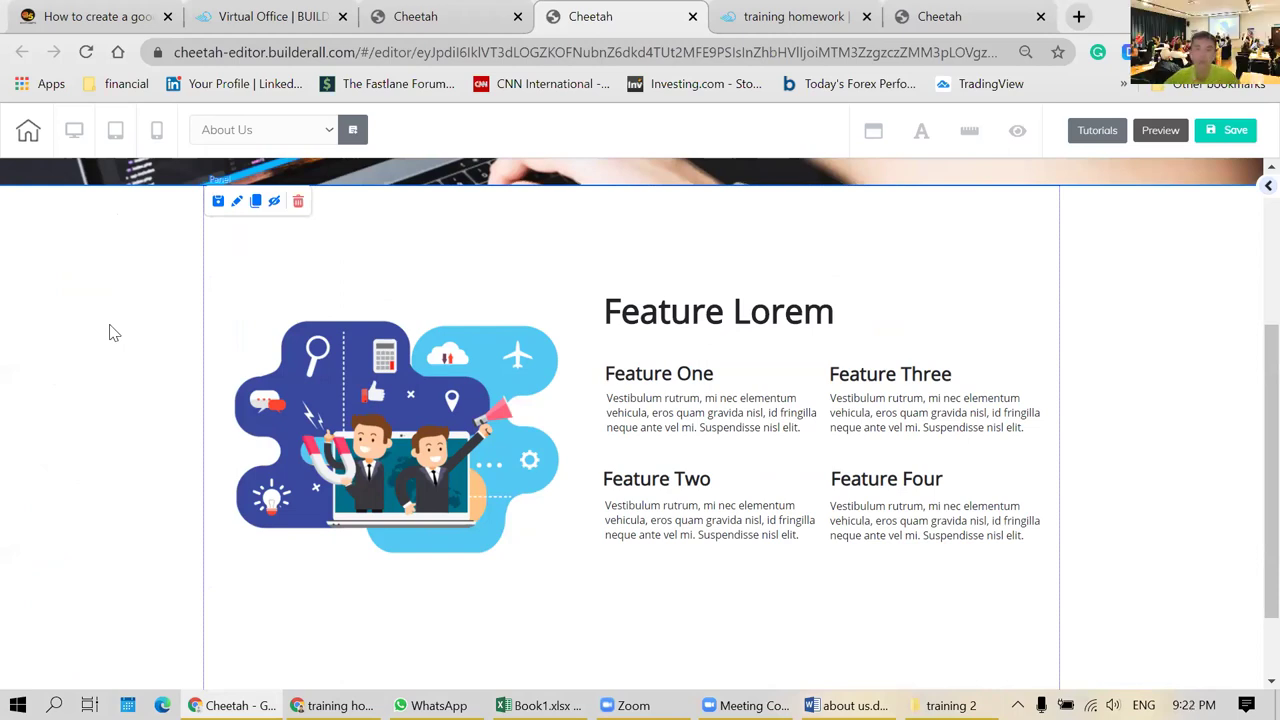
- Delete the Feature Three heading and the paragraph beneath it from the Features panel
click(848, 386)
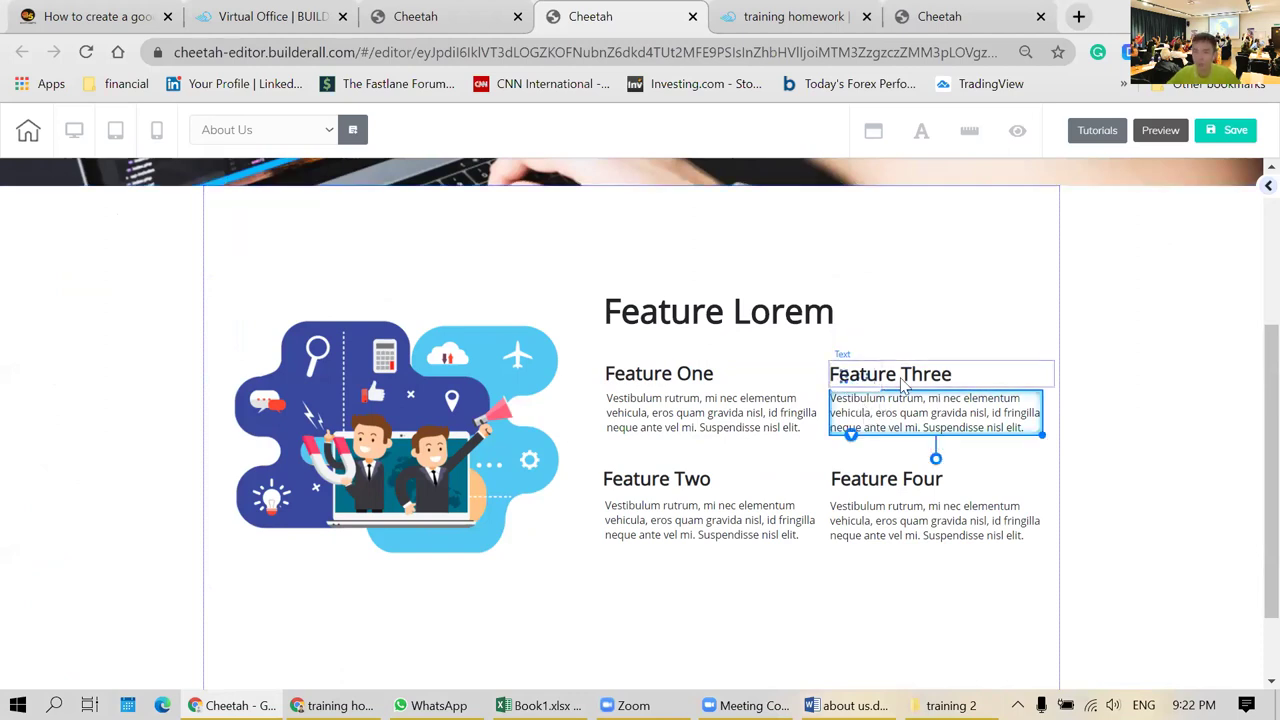
click(943, 348)
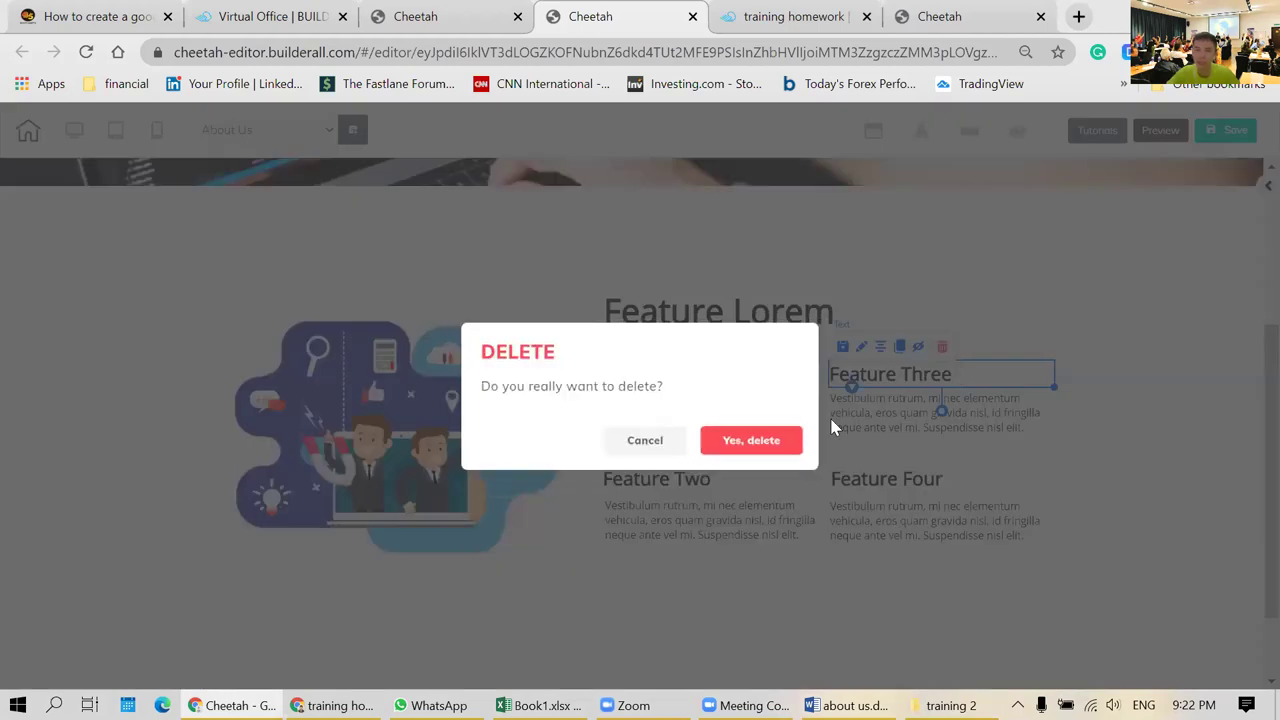
key(Return)
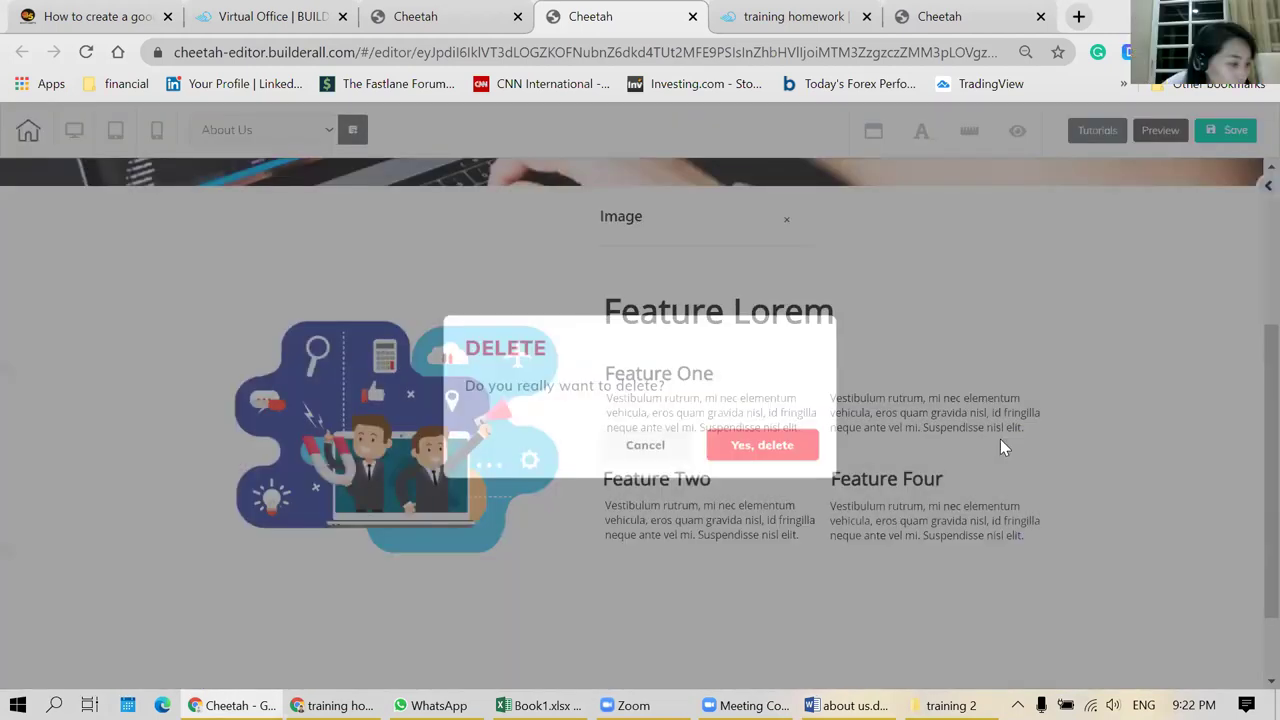
click(985, 418)
click(942, 376)
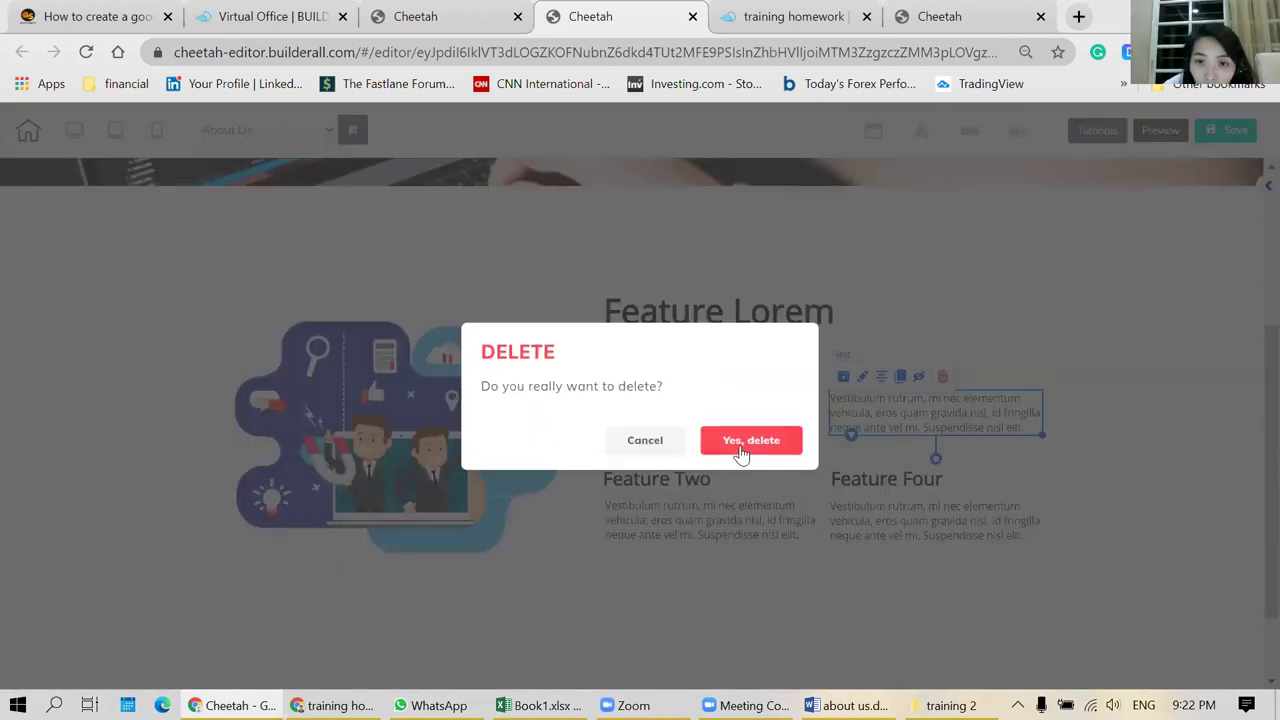
click(750, 498)
- Delete the Feature Two heading and its paragraph from the panel
click(706, 470)
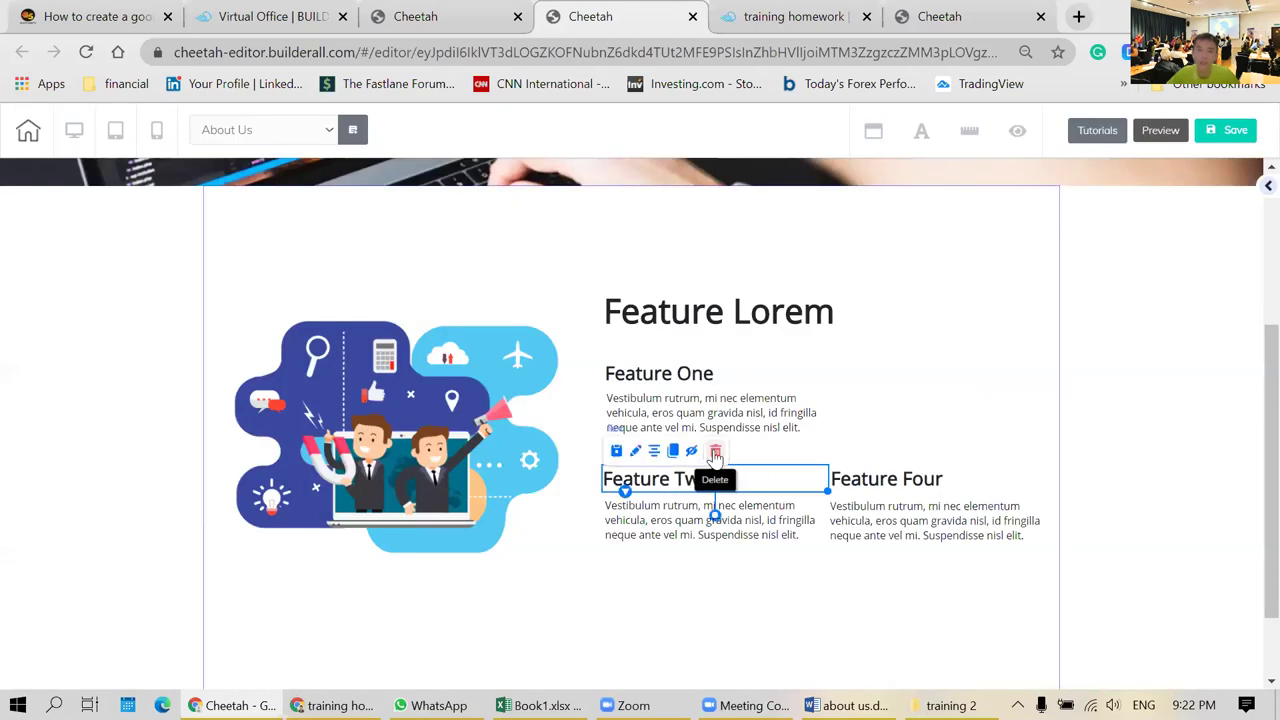
click(715, 451)
click(752, 441)
click(742, 510)
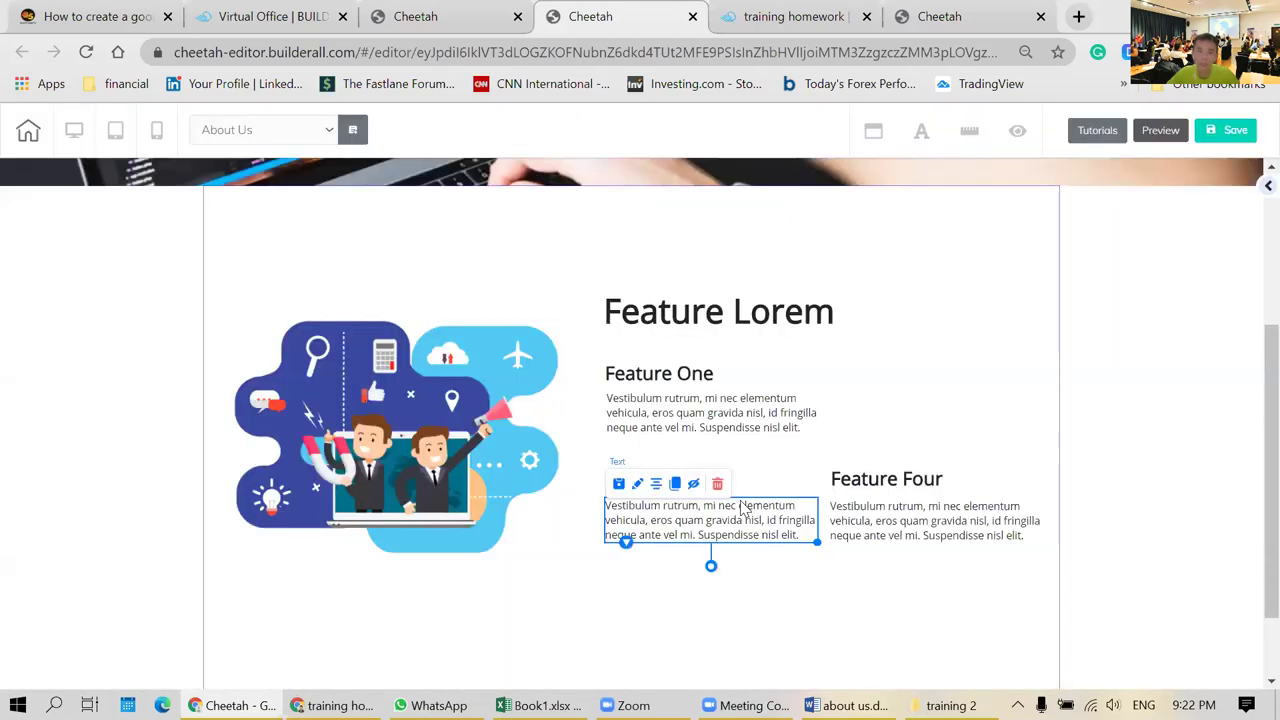
click(716, 483)
click(762, 447)
- Remove the Feature Four heading and its paragraph from the panel
click(892, 480)
click(941, 451)
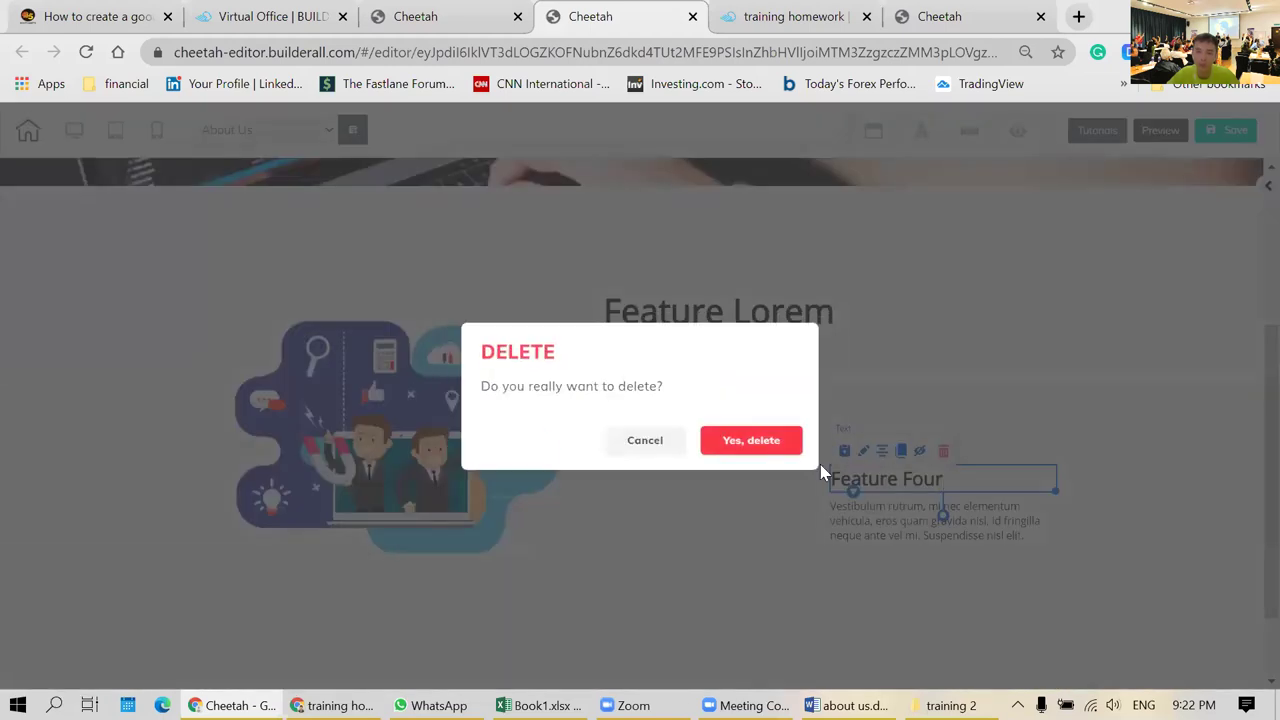
click(785, 442)
click(909, 520)
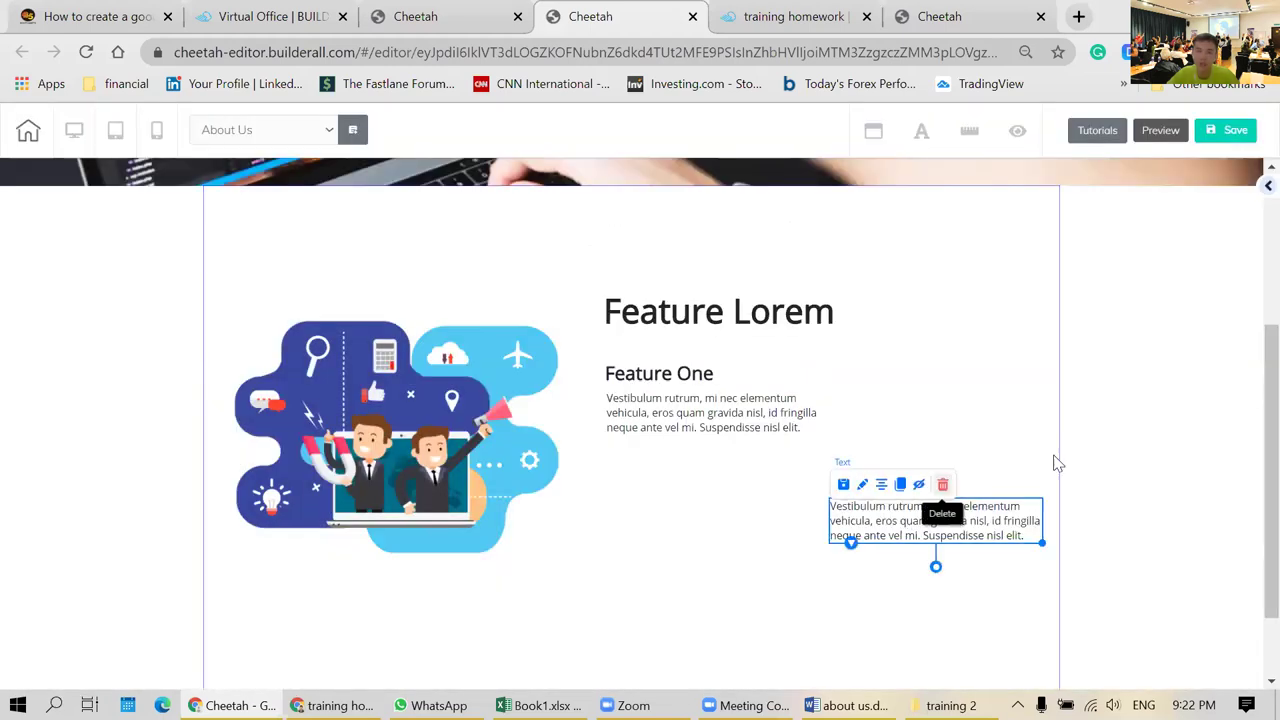
click(945, 485)
click(762, 447)
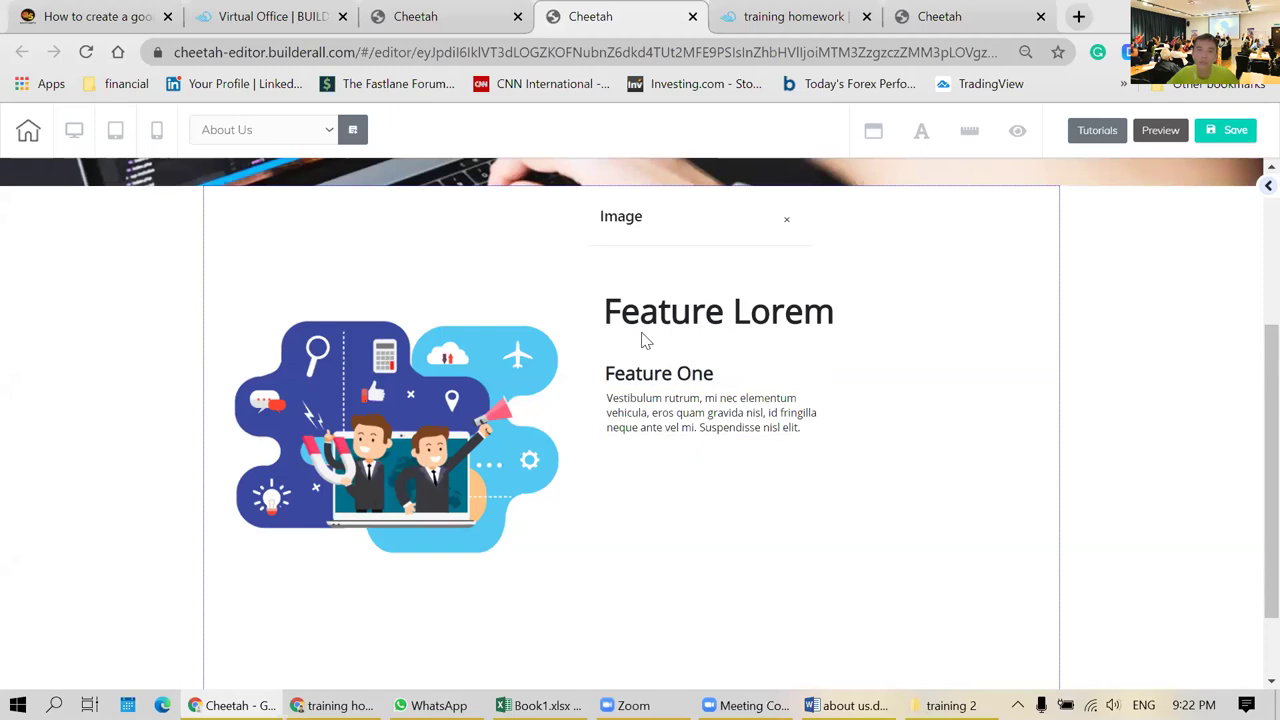
- Dismiss the leftover Image window and collapse the list of addable elements
scroll(686, 350, up, 1)
click(787, 224)
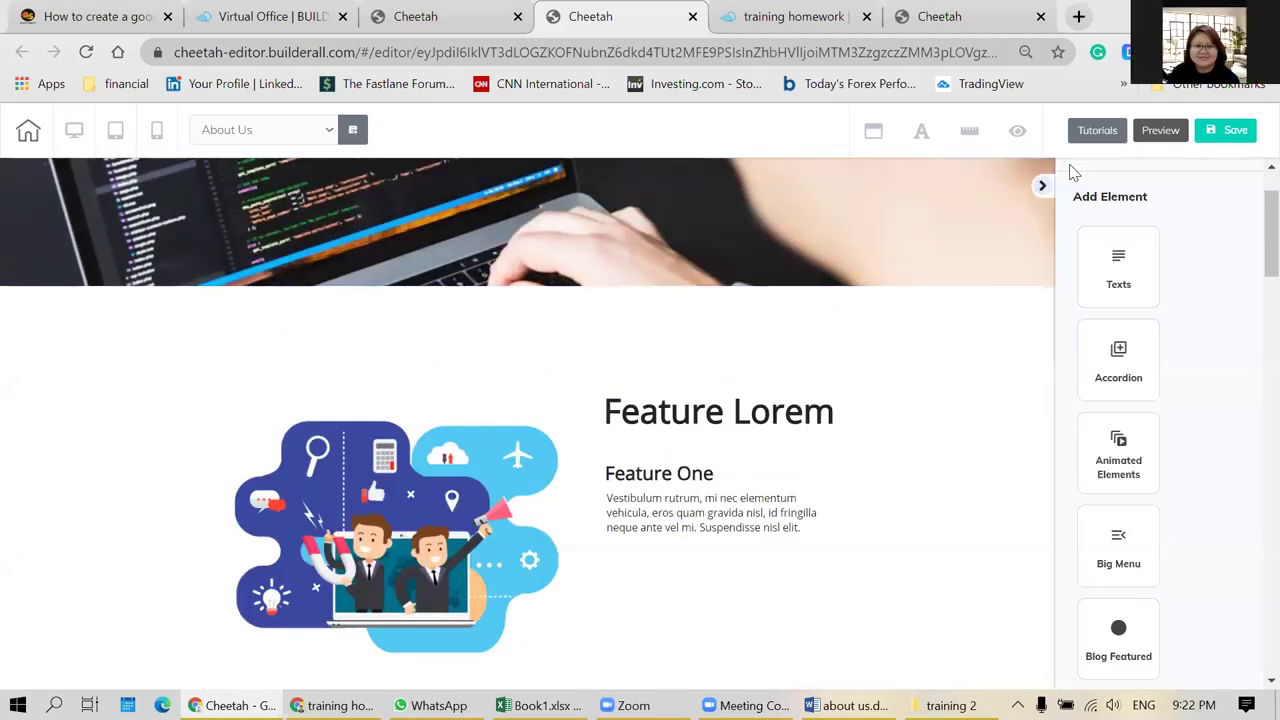
click(1042, 186)
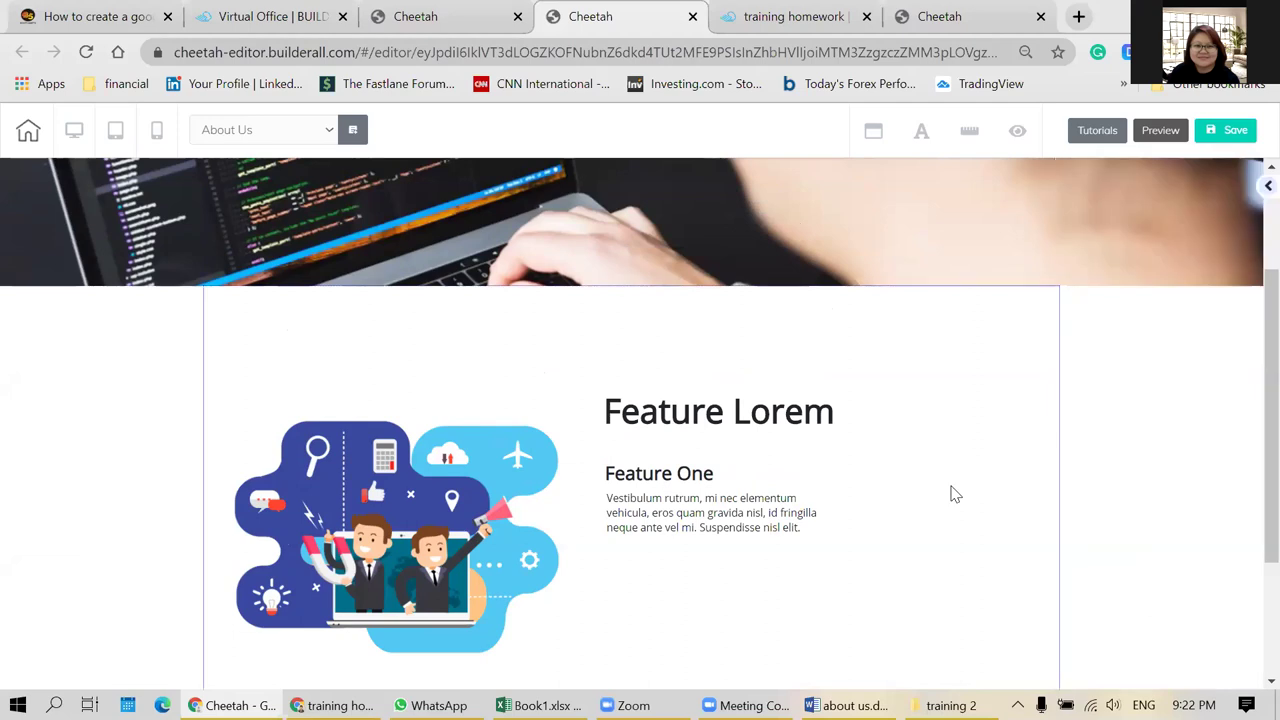
- Replace the panel's main heading "Feature Lorem" with "About us"
scroll(949, 488, down, 1)
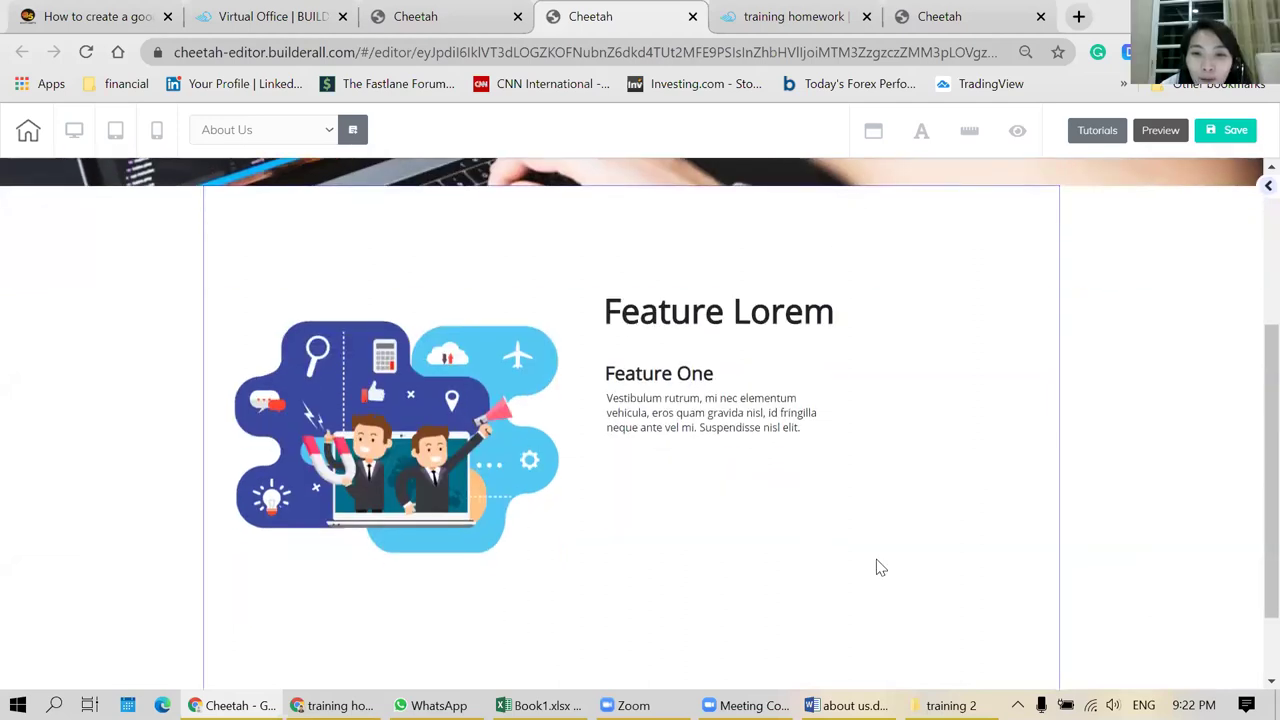
click(762, 318)
double_click(773, 318)
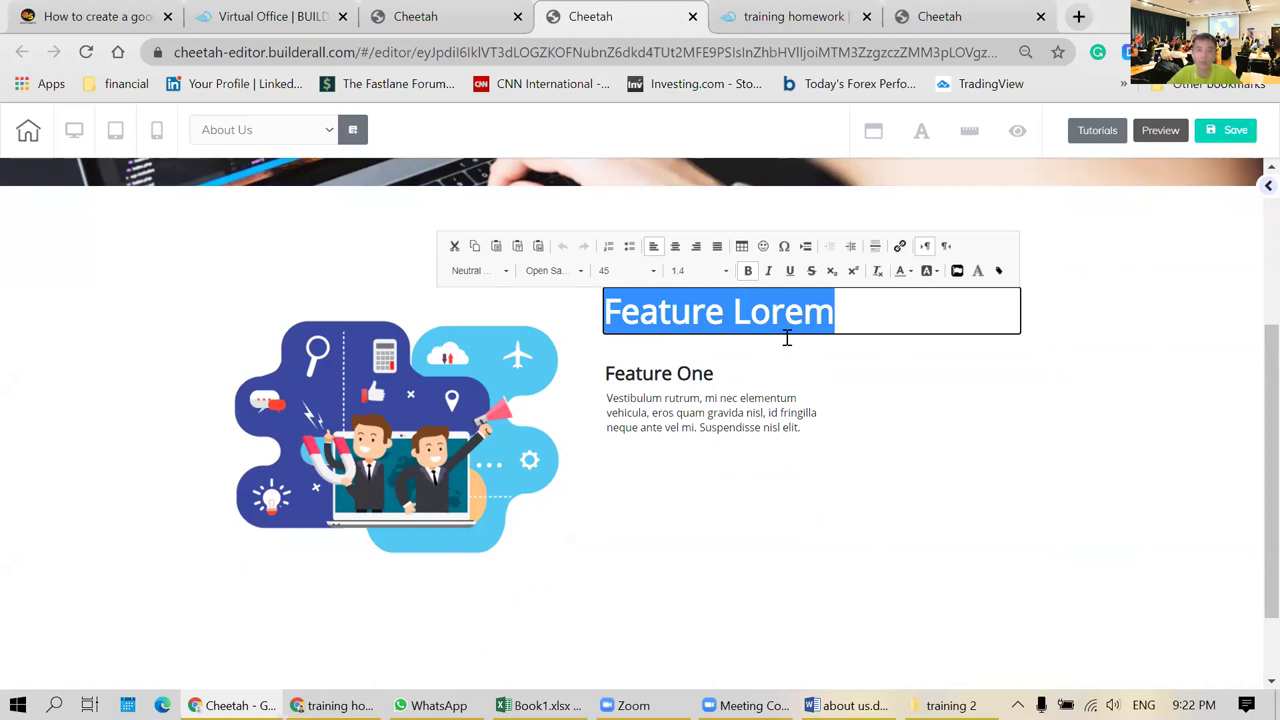
click(852, 318)
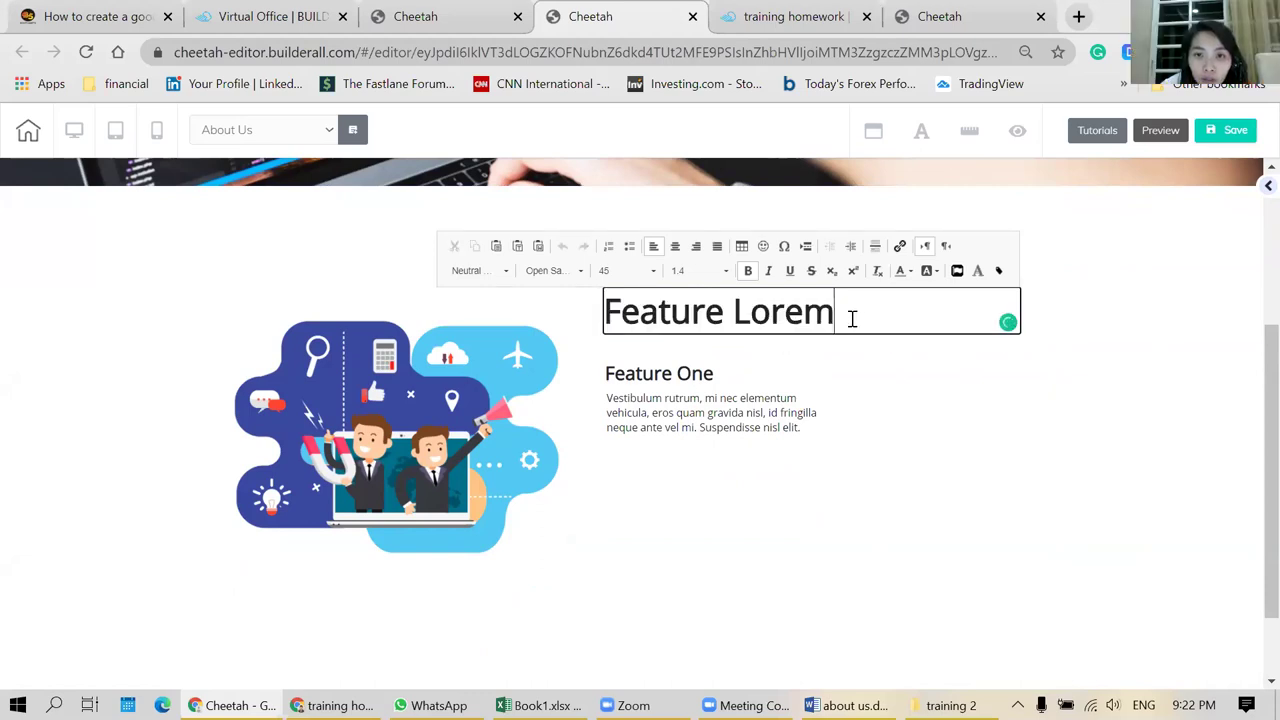
text(About us)
drag(835, 313, 596, 316)
key(BackSpace)
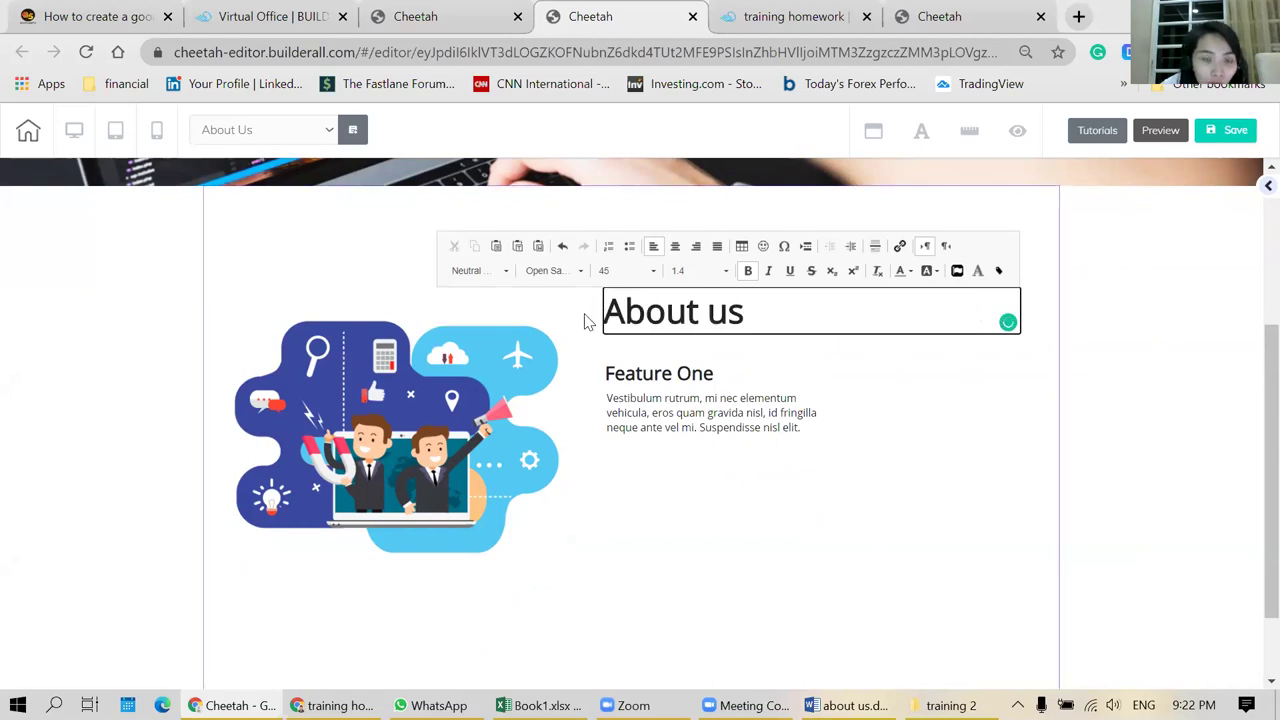
click(735, 481)
- Delete the Feature One heading below the main heading
click(680, 378)
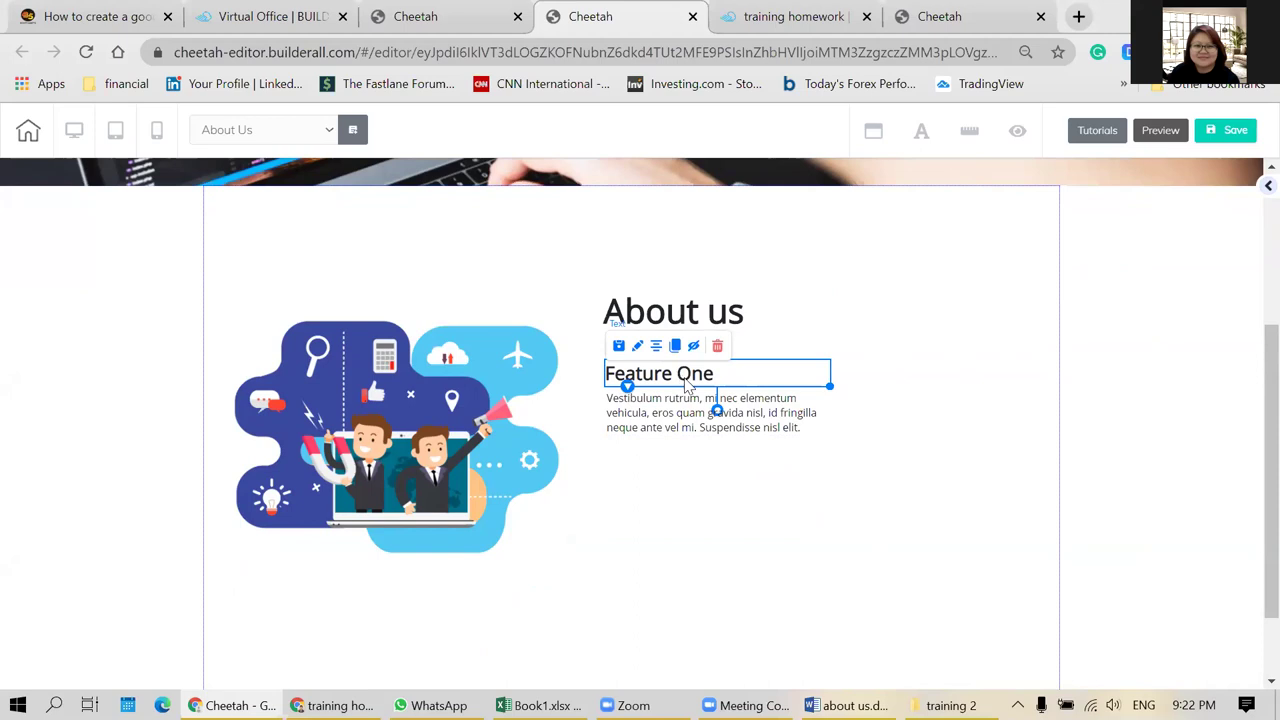
click(718, 347)
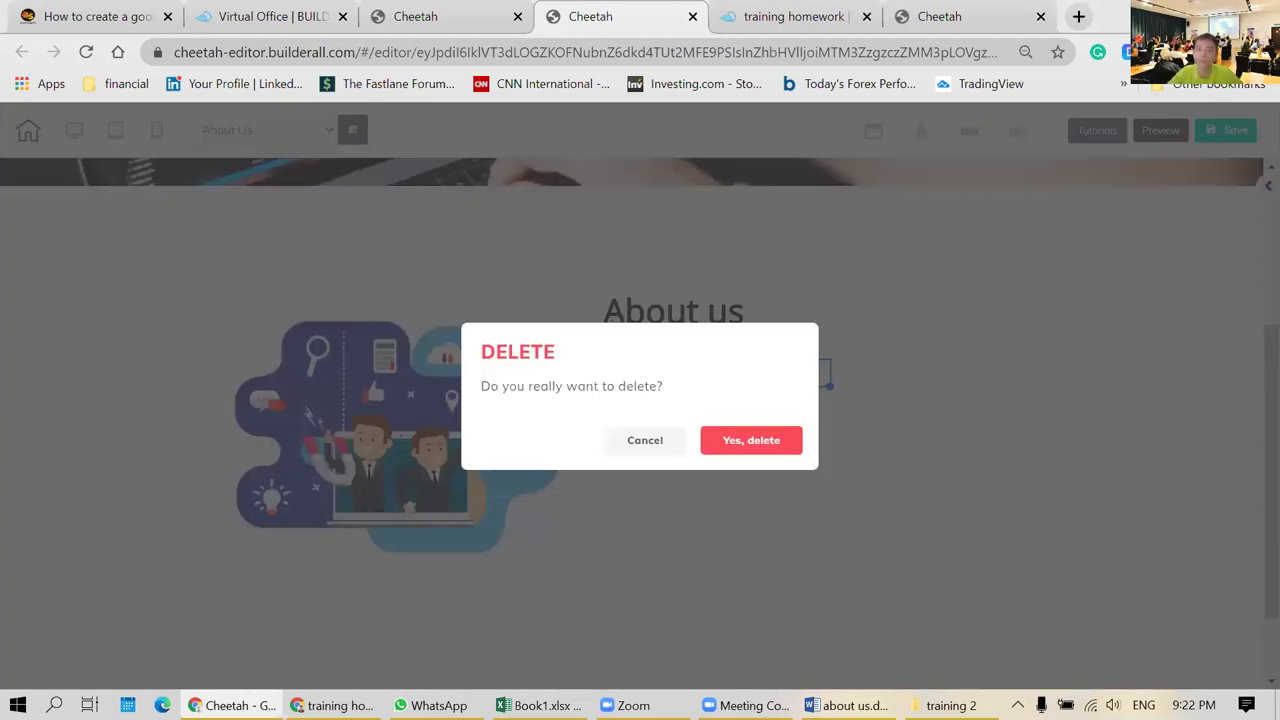
click(750, 442)
- Replace the remaining placeholder paragraph with the company story from the about us document
click(848, 705)
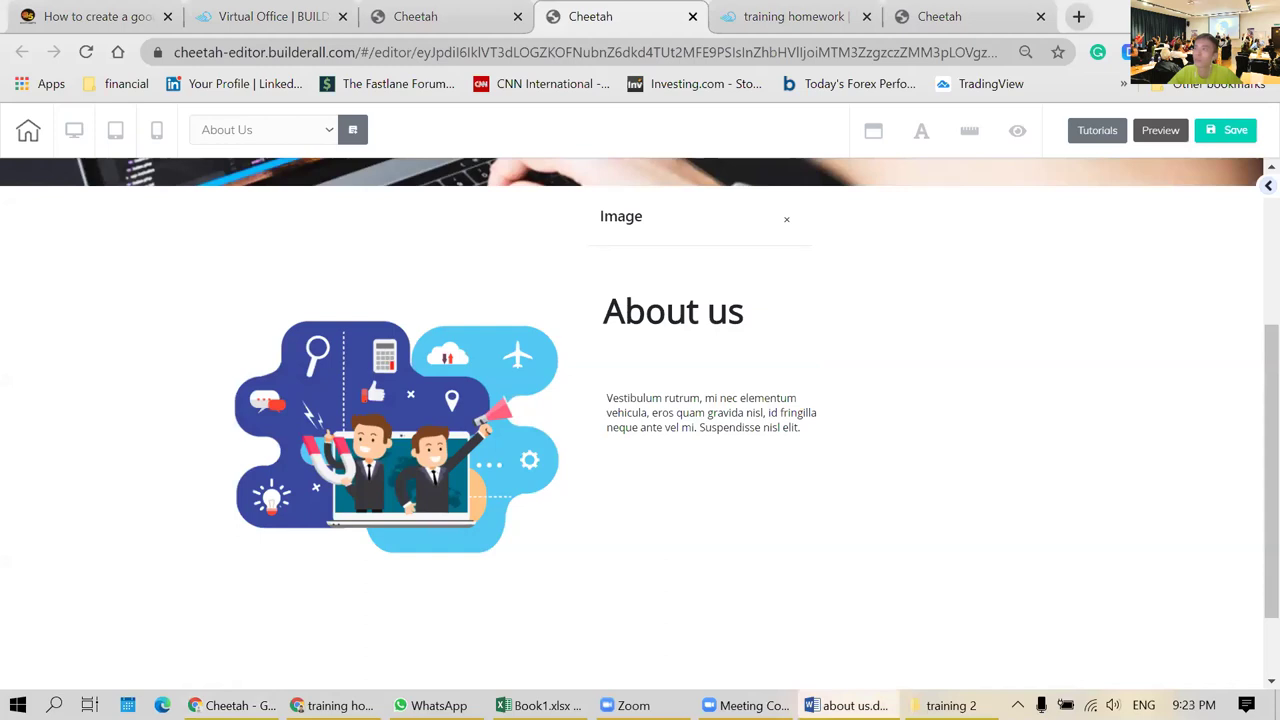
click(745, 405)
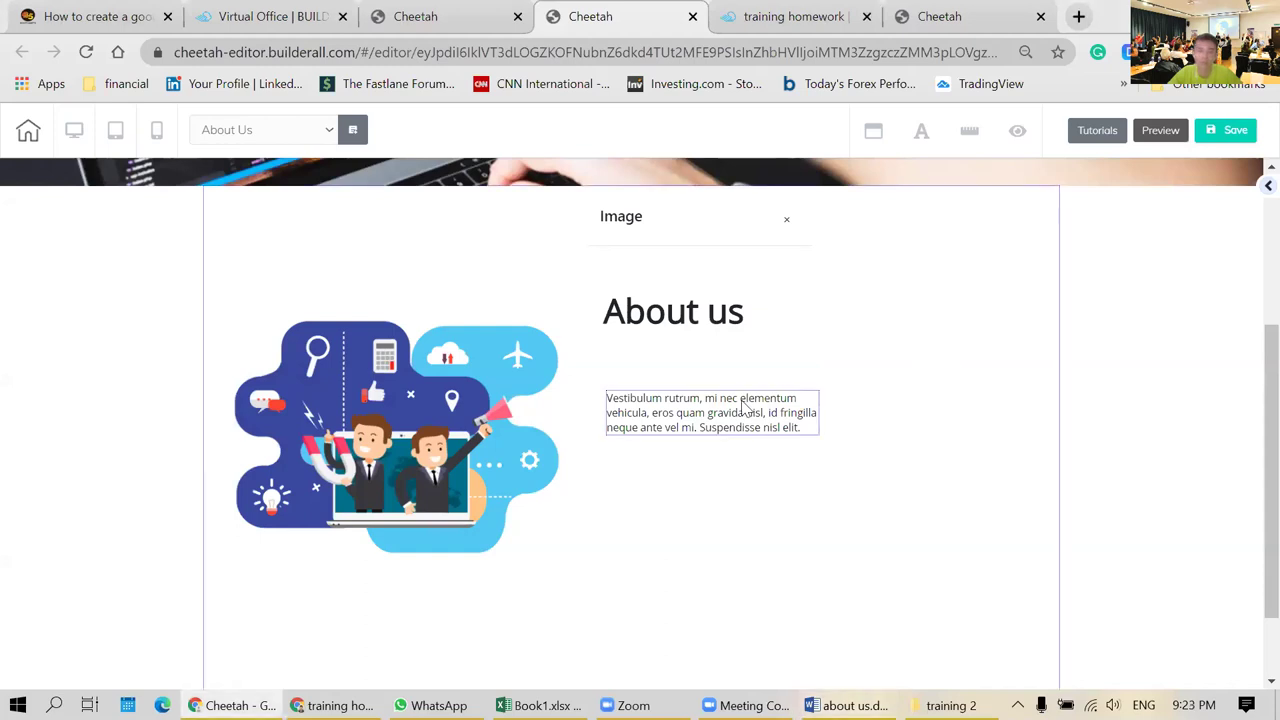
click(745, 405)
key(ctrl+a)
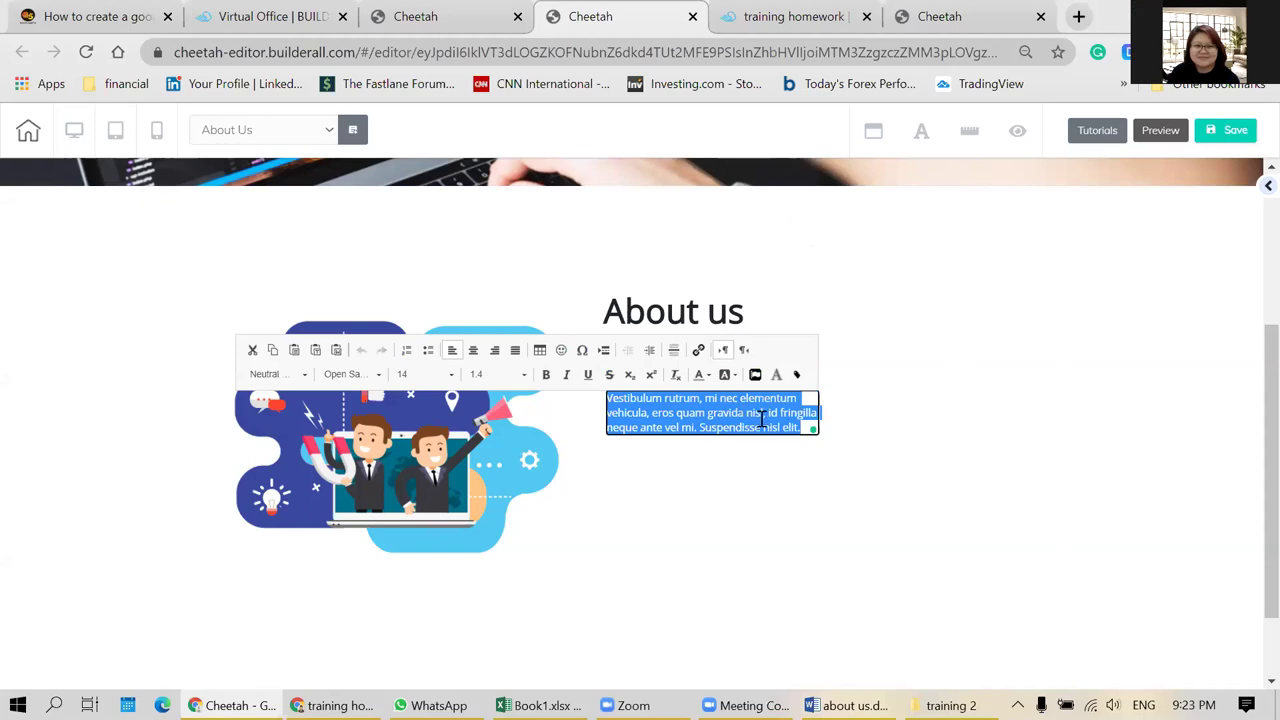
key(ctrl+v)
click(1111, 443)
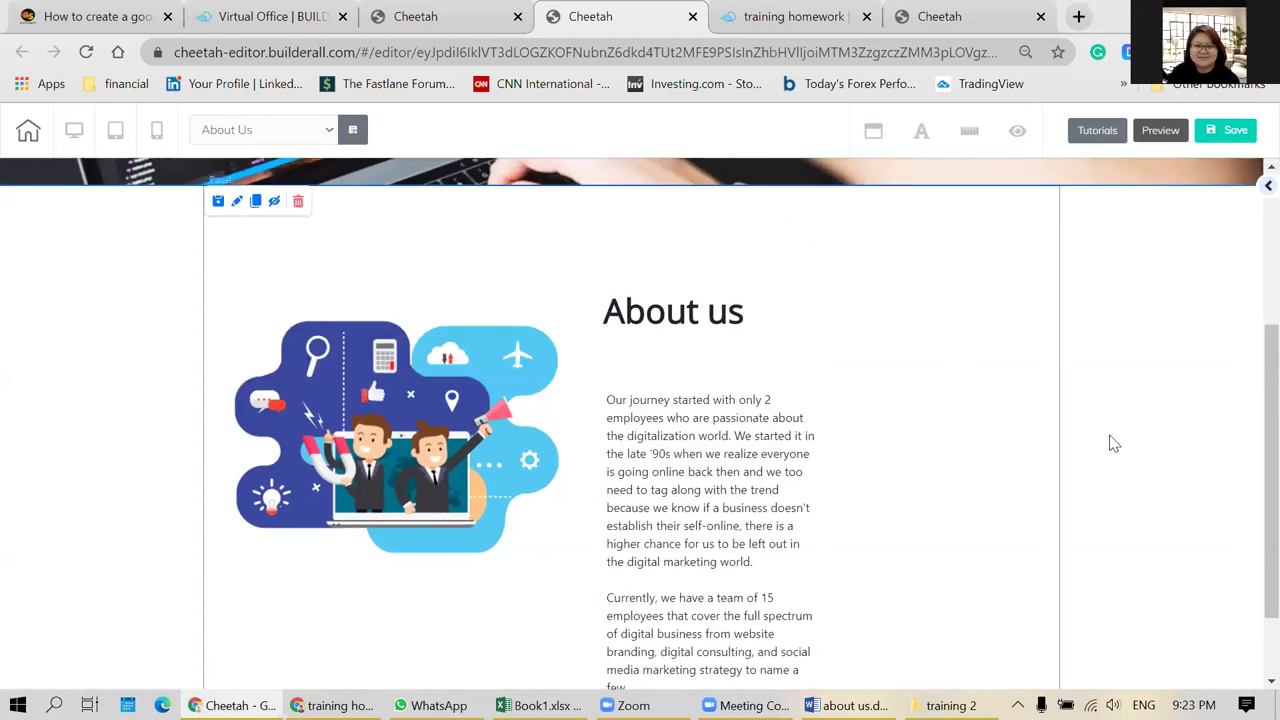
- Move the company story paragraph up beneath the heading and widen its text box almost to the panel's edge
scroll(1114, 443, down, 1)
click(700, 442)
drag(738, 416, 737, 366)
drag(815, 557, 998, 521)
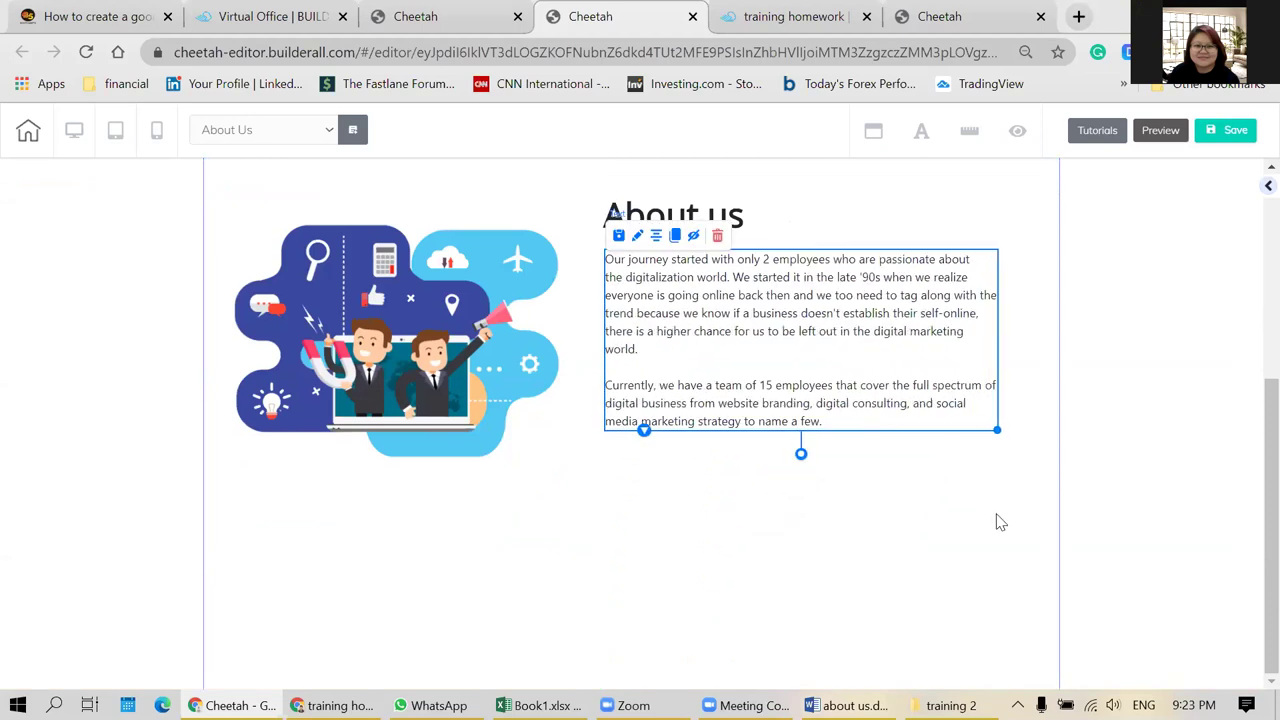
click(1110, 455)
- Move the illustration slightly up to line up with the text, and shorten the panel to reduce the empty space below
scroll(1113, 455, up, 1)
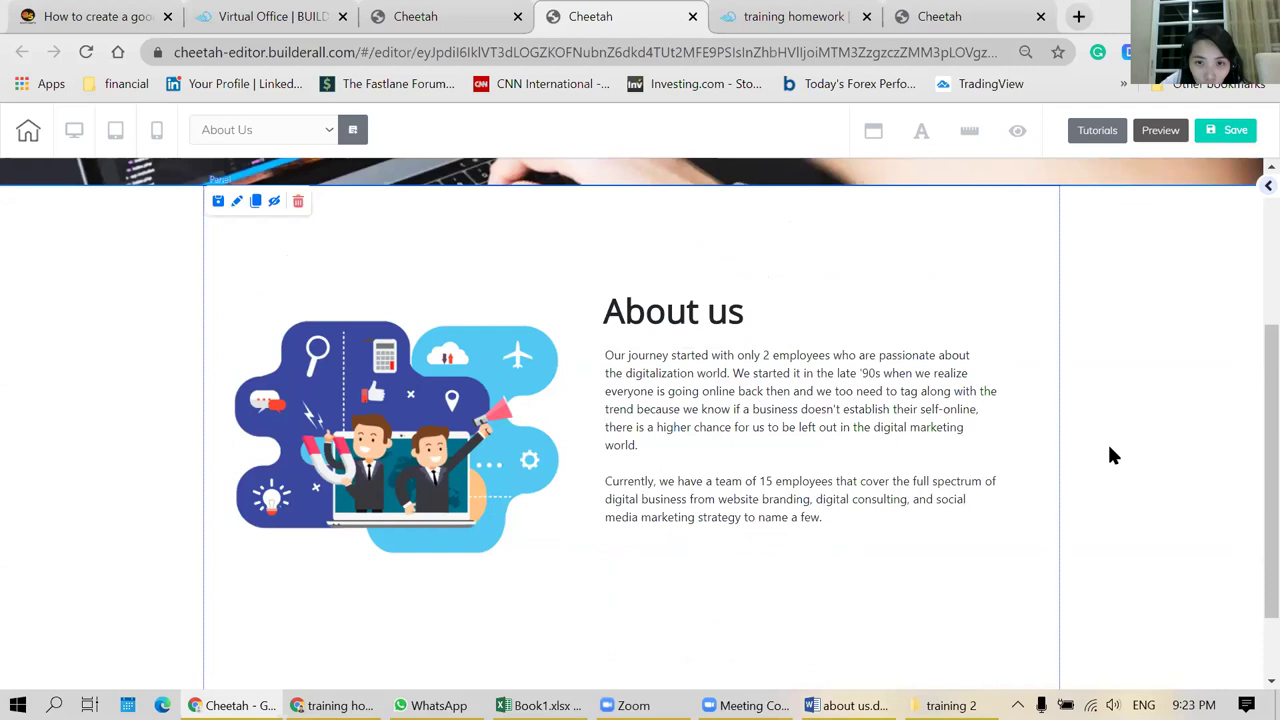
drag(530, 410, 1088, 426)
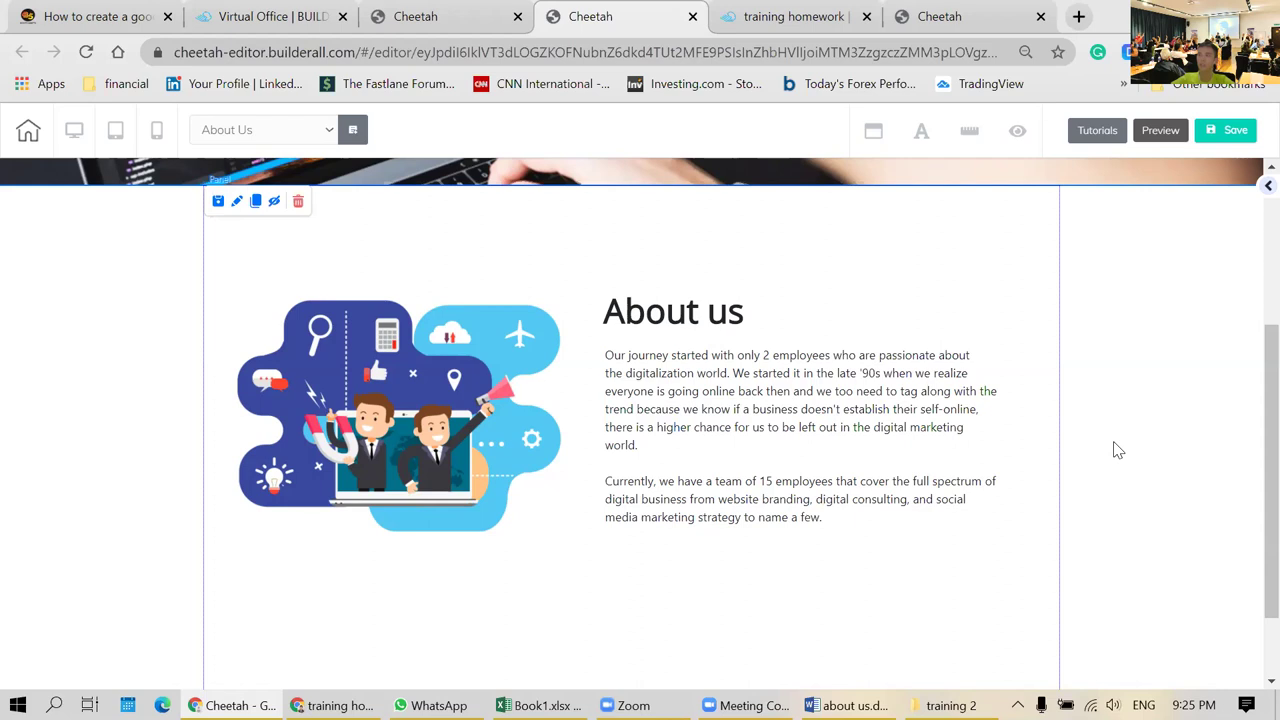
scroll(1117, 450, down, 1)
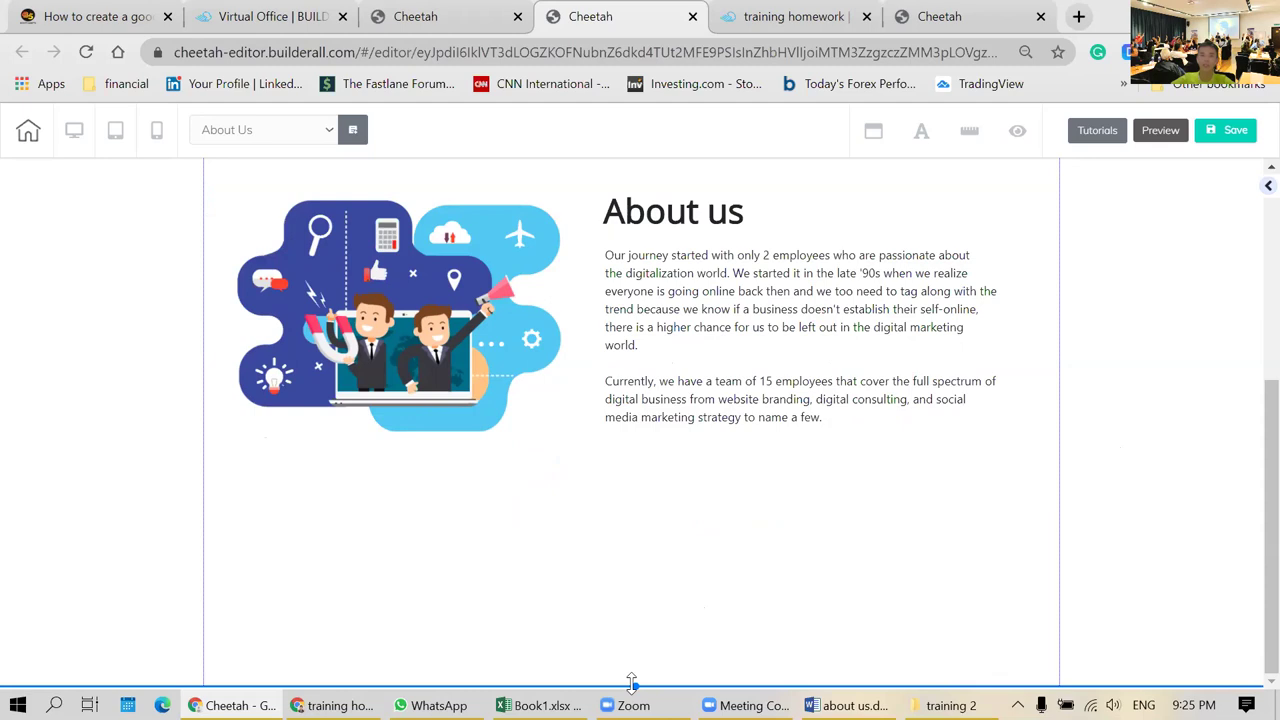
scroll(634, 655, up, 1)
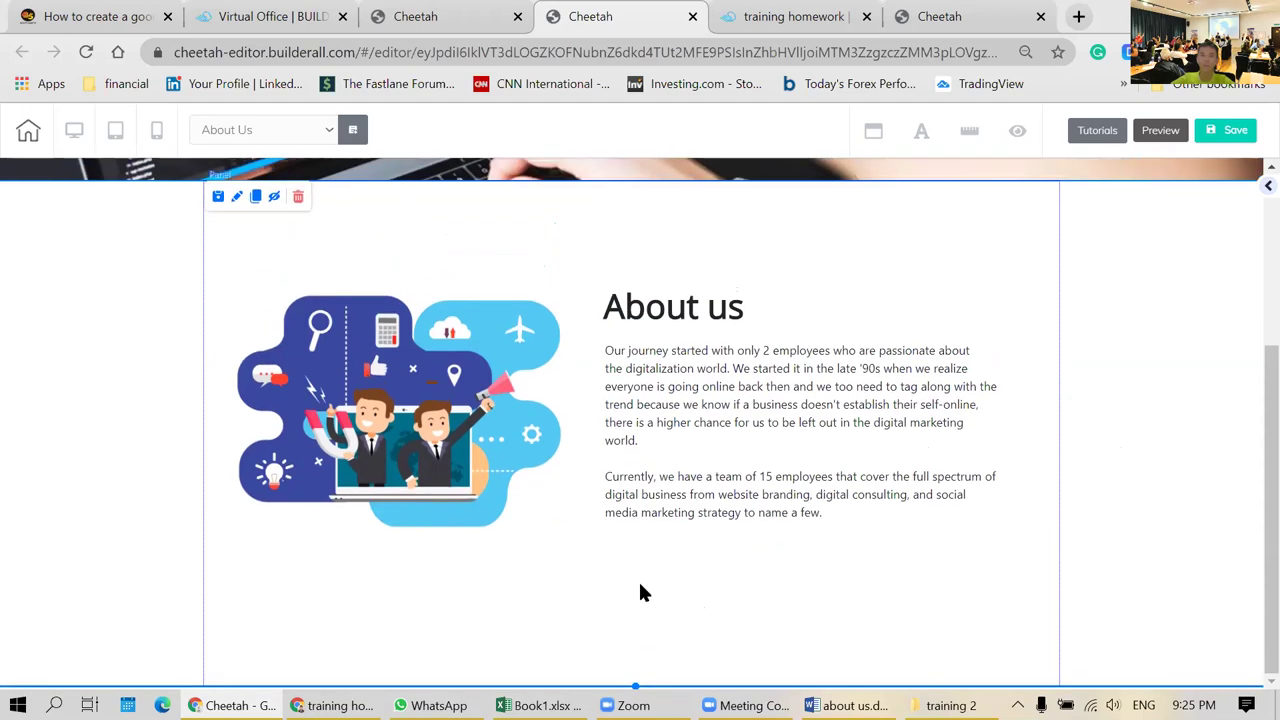
scroll(640, 574, up, 1)
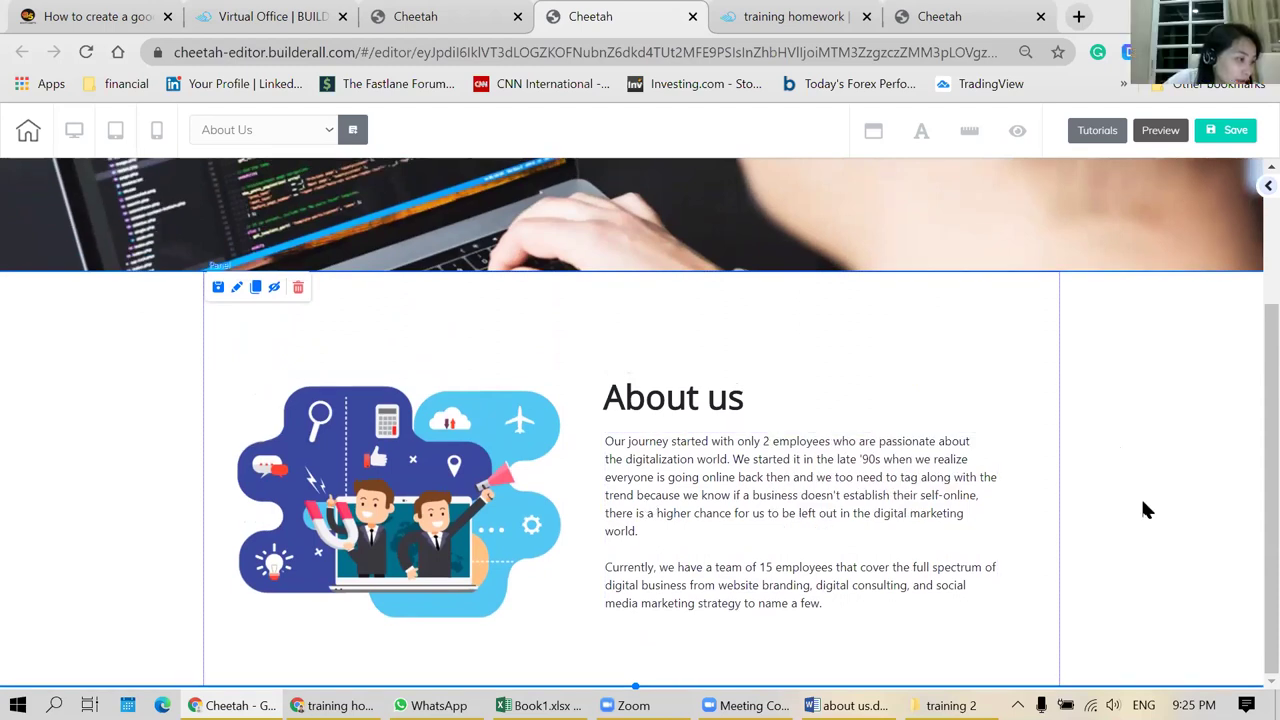
- Review the About Us page from the banner to the finished section, and check the elements that can be added
scroll(1146, 510, up, 2)
scroll(1146, 510, down, 2)
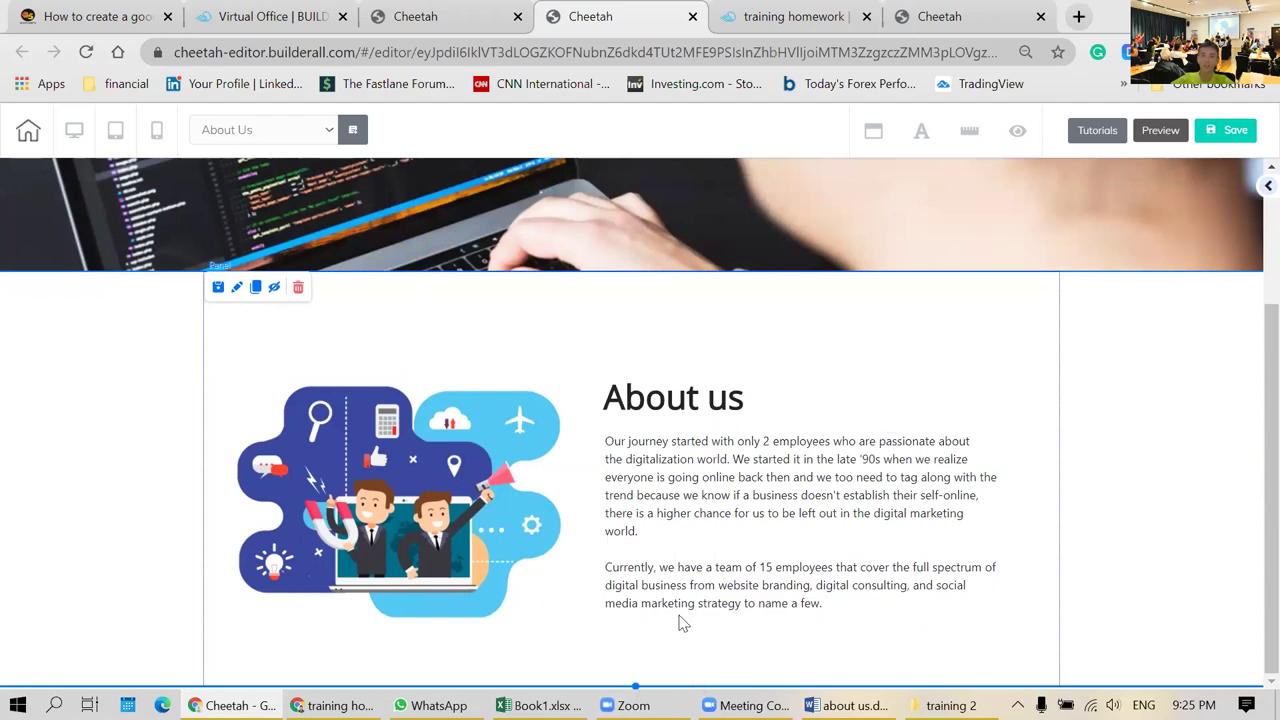
scroll(1089, 486, up, 2)
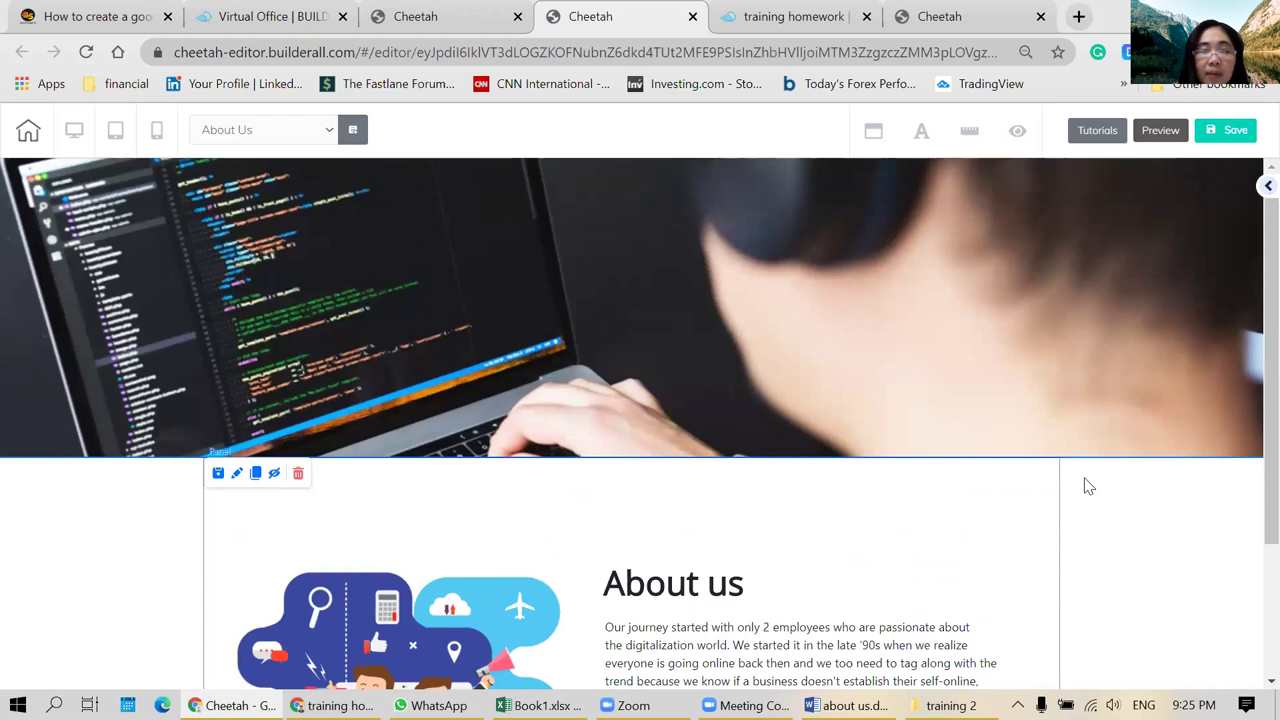
scroll(1089, 486, down, 2)
scroll(1089, 486, up, 2)
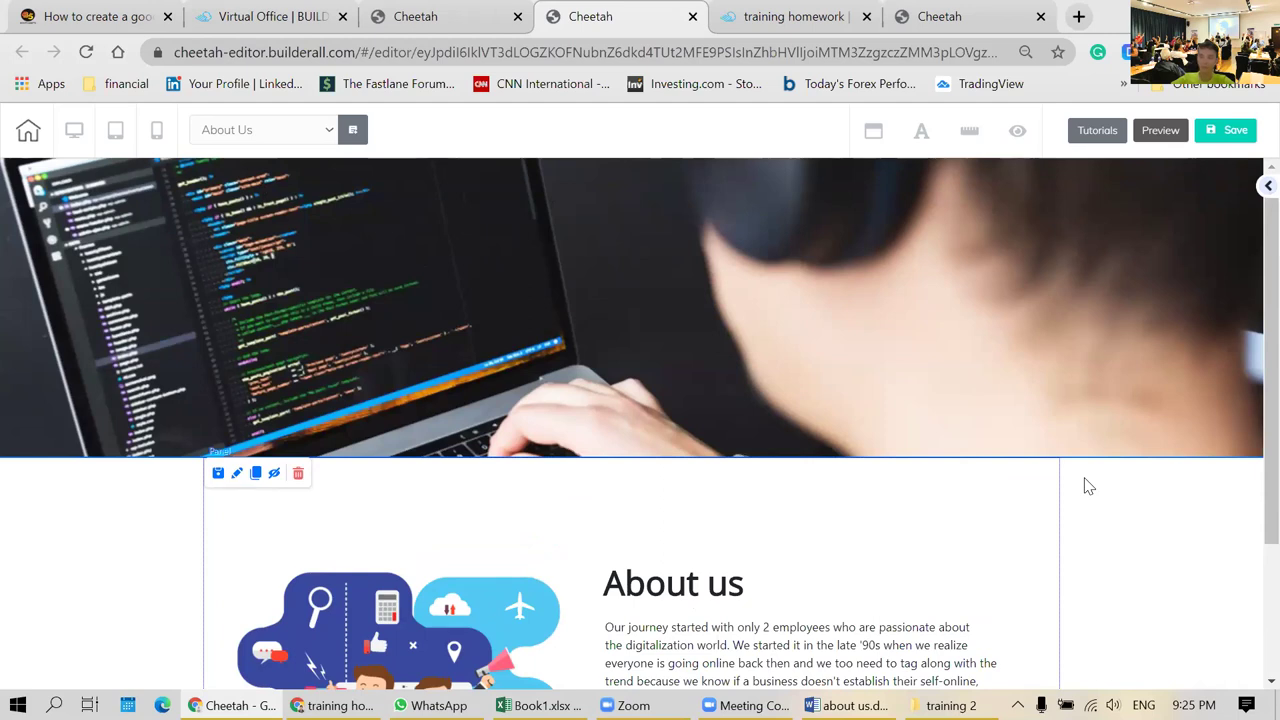
scroll(1089, 486, down, 2)
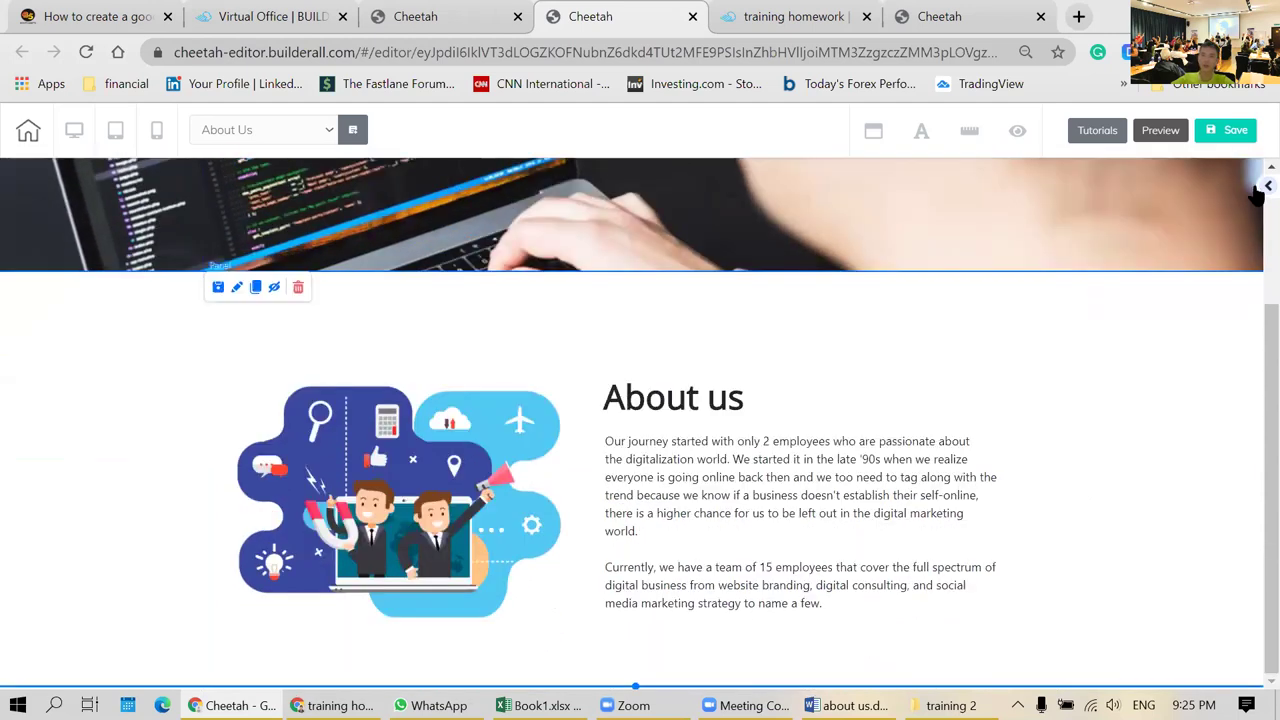
click(1266, 187)
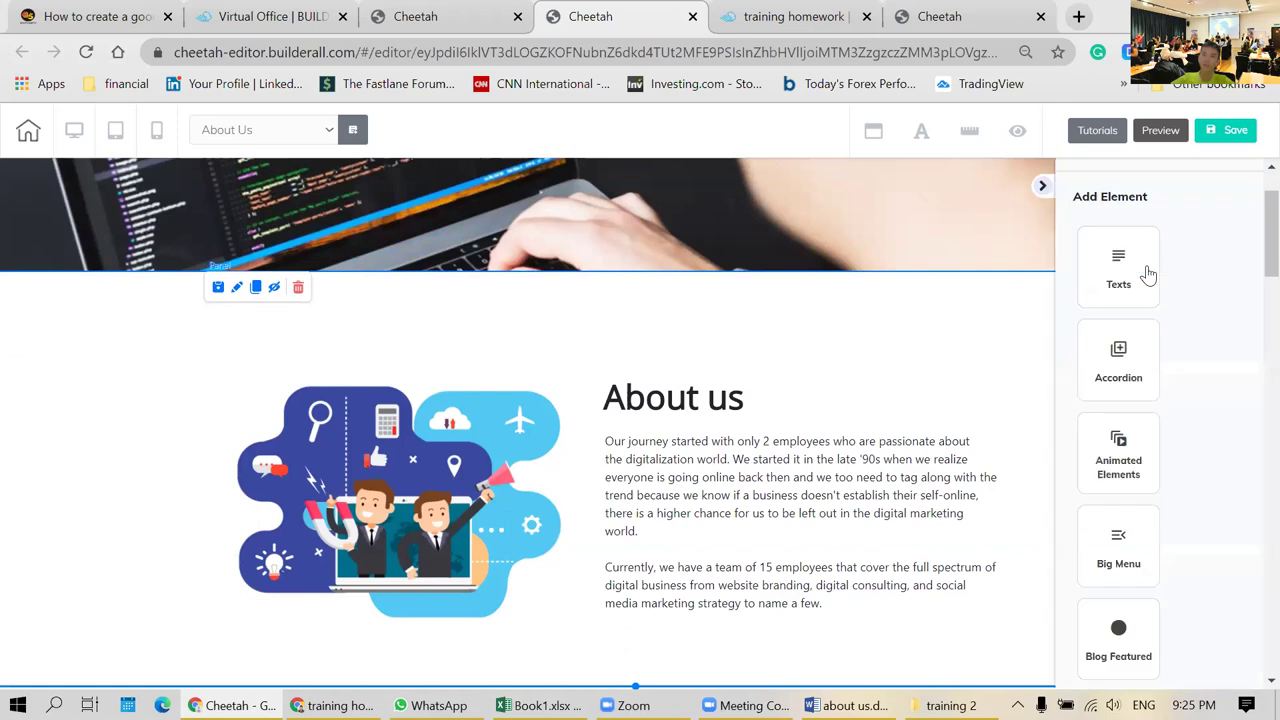
click(1043, 189)
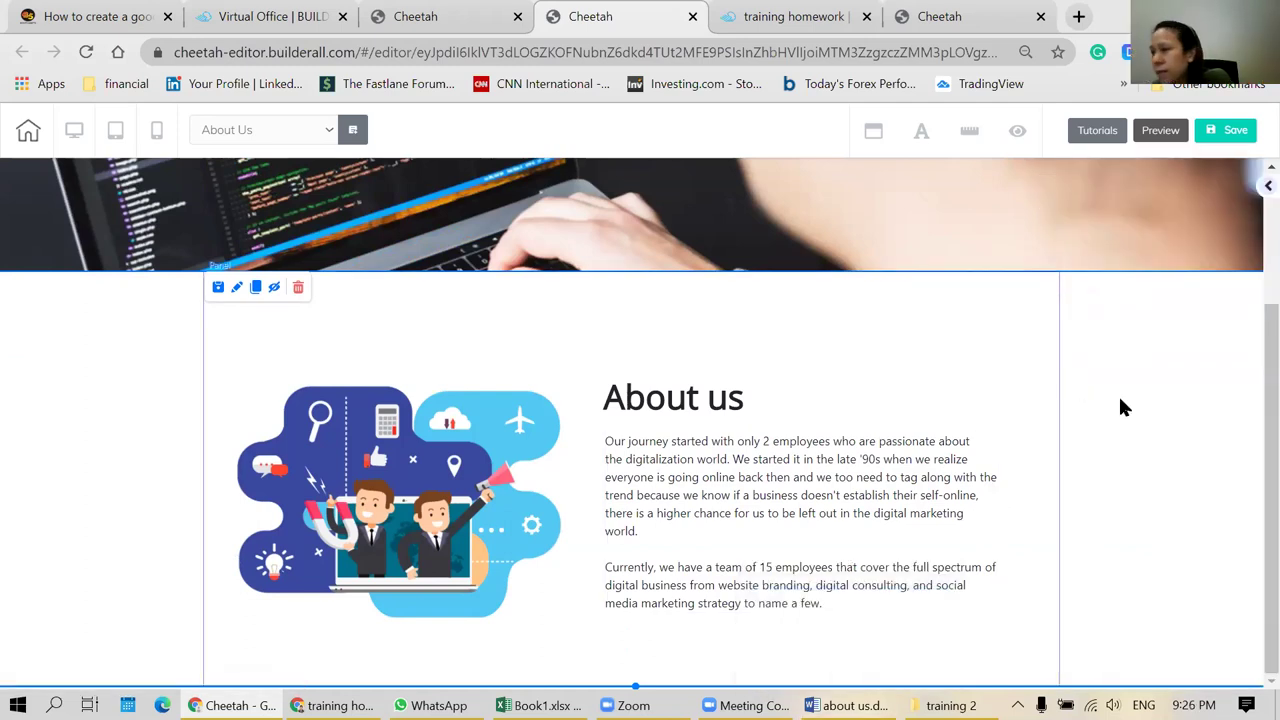
- Nudge the About us heading slightly up and to the right to line it up with the paragraph, and deselect it
click(695, 397)
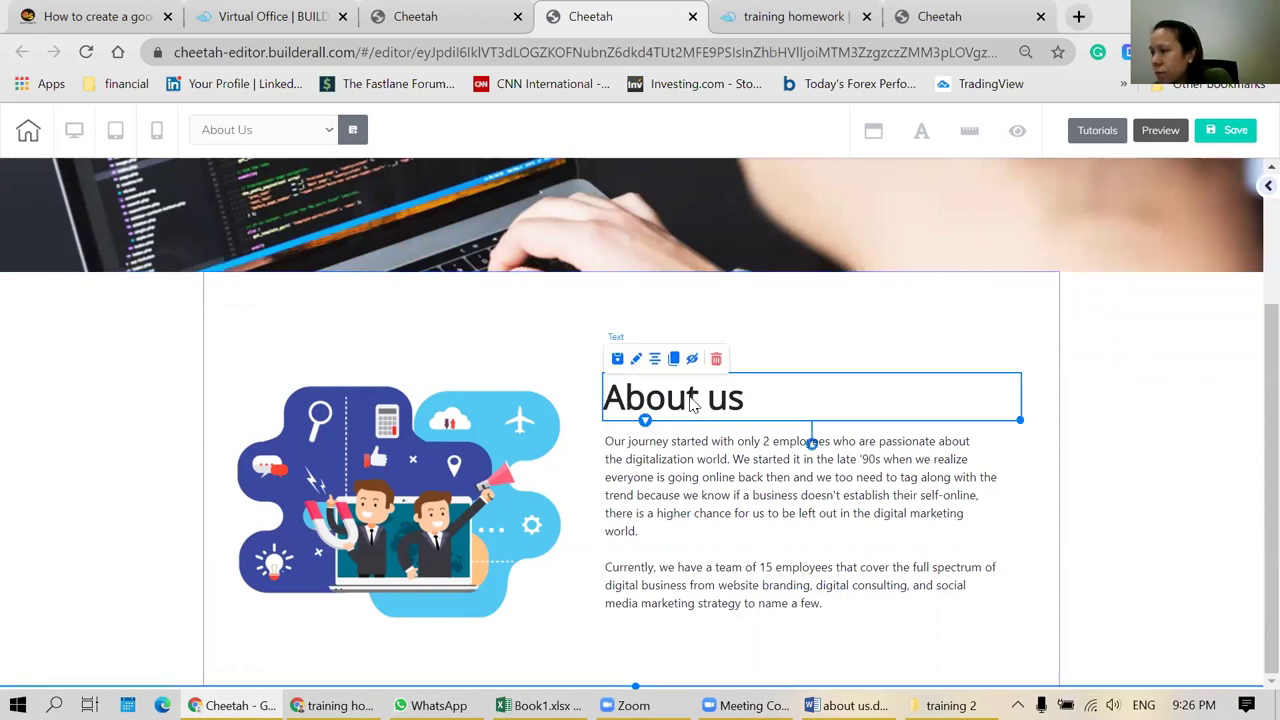
drag(691, 398, 692, 390)
click(1133, 464)
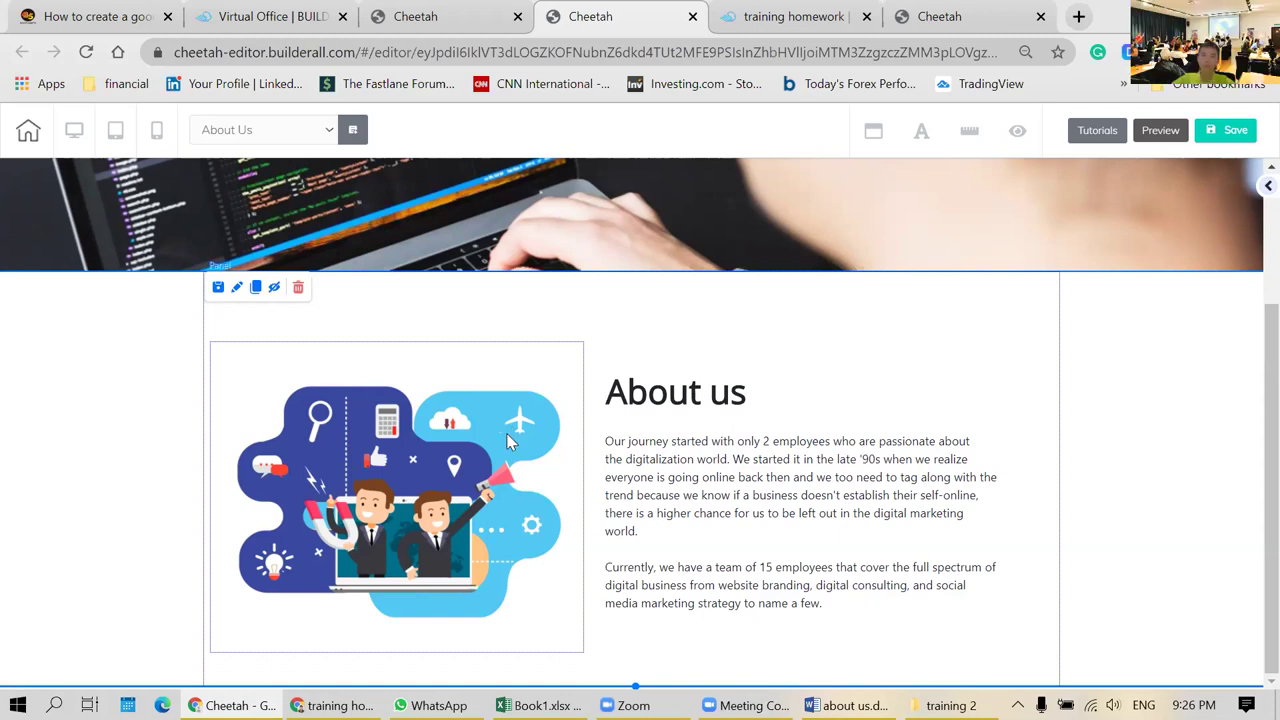
- Move the illustration, About us heading and story paragraph up within the panel, and shorten the panel to reduce the empty space below
drag(508, 440, 505, 392)
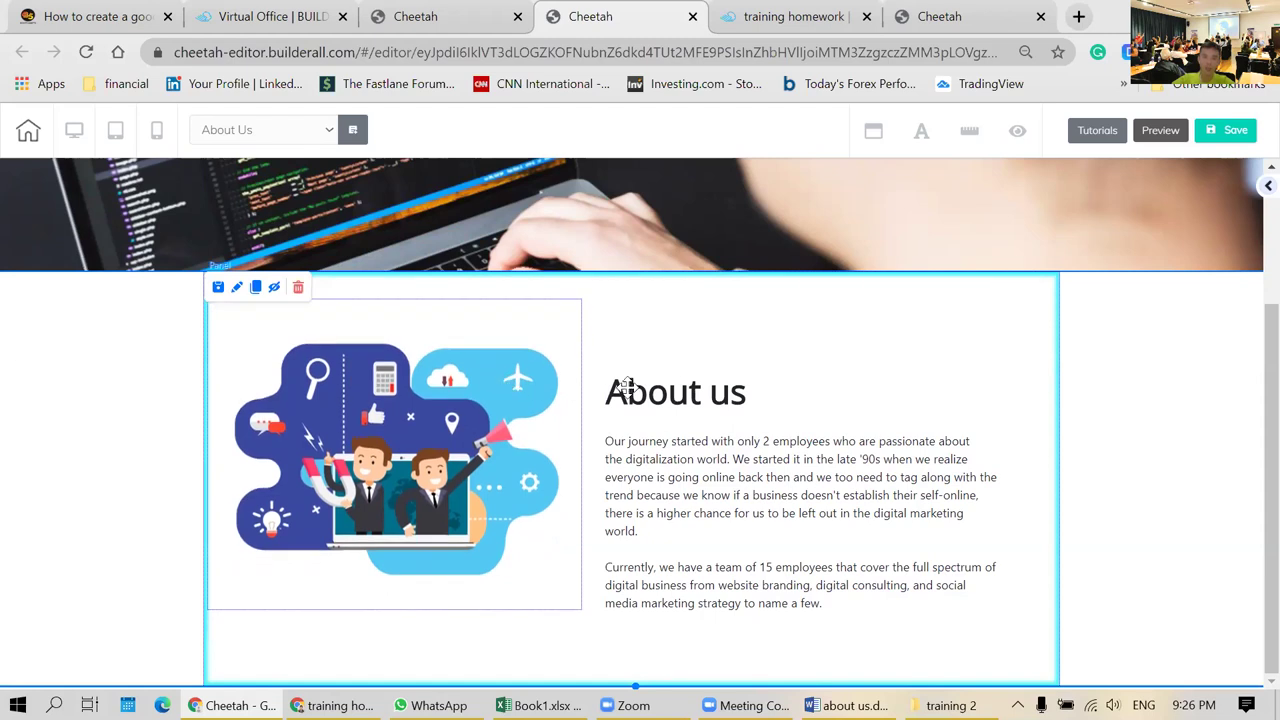
click(617, 386)
drag(640, 385, 642, 350)
click(668, 450)
drag(785, 460, 785, 405)
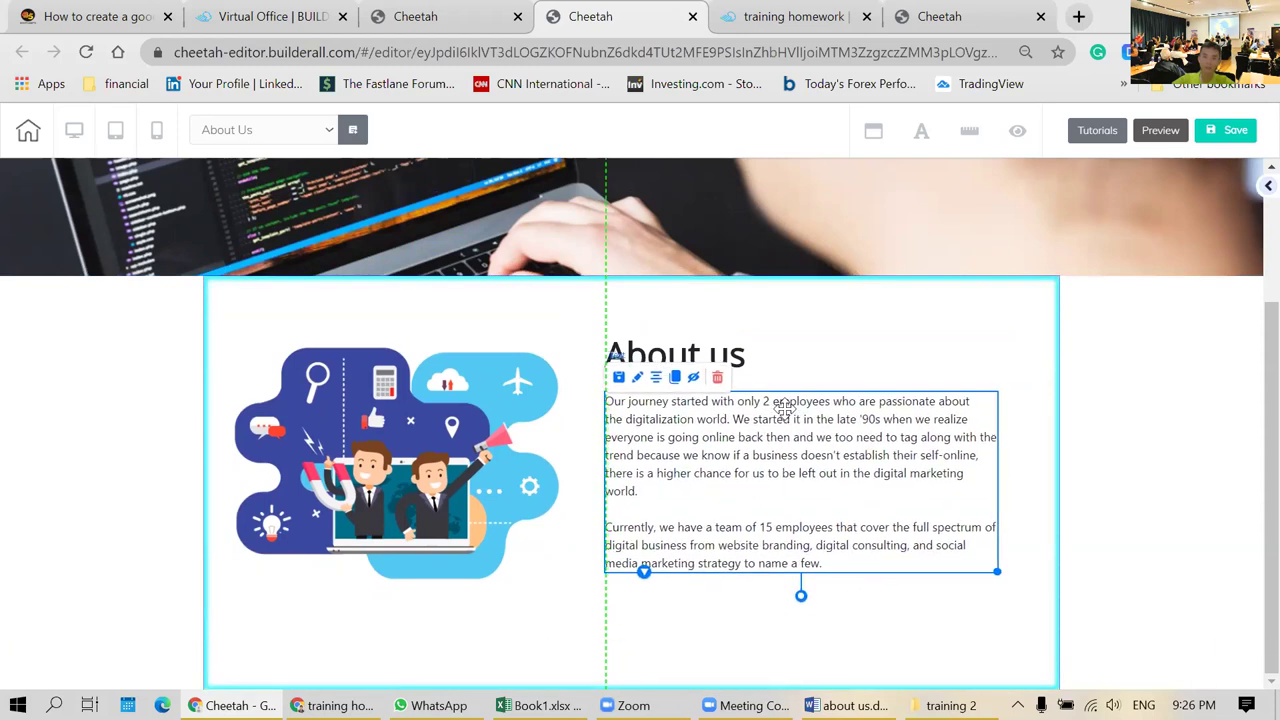
click(1129, 502)
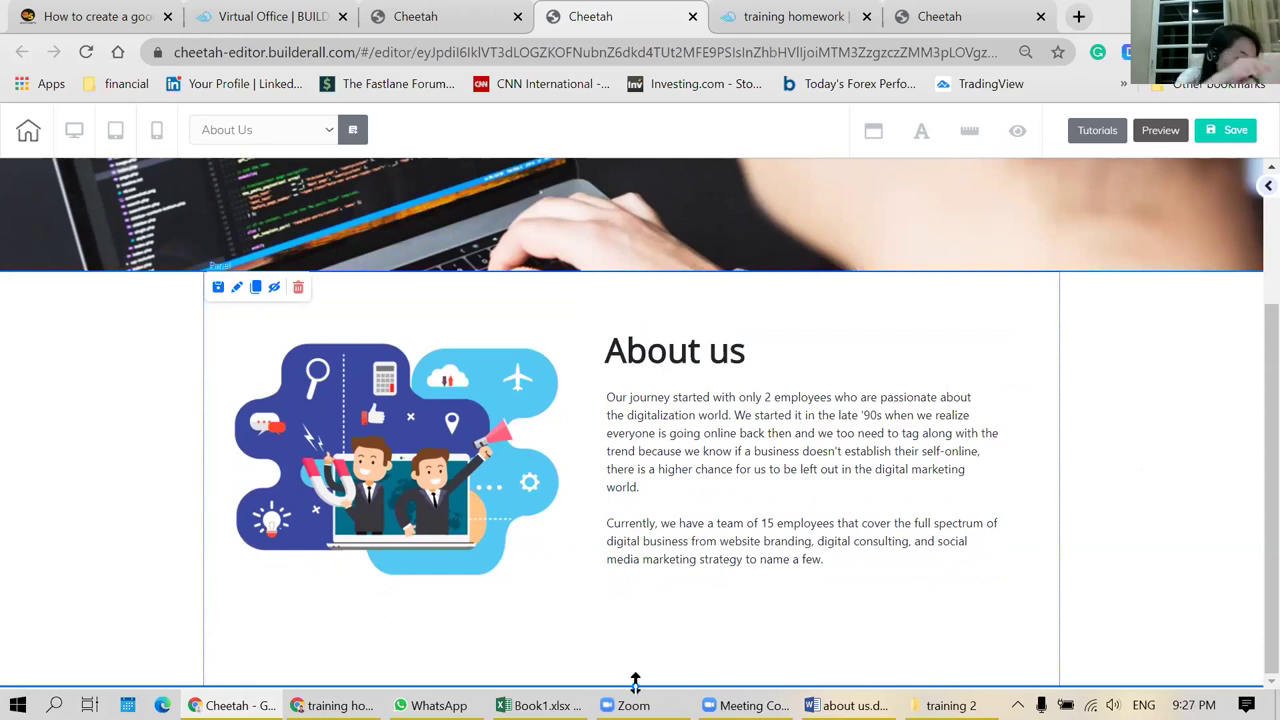
scroll(637, 680, up, 1)
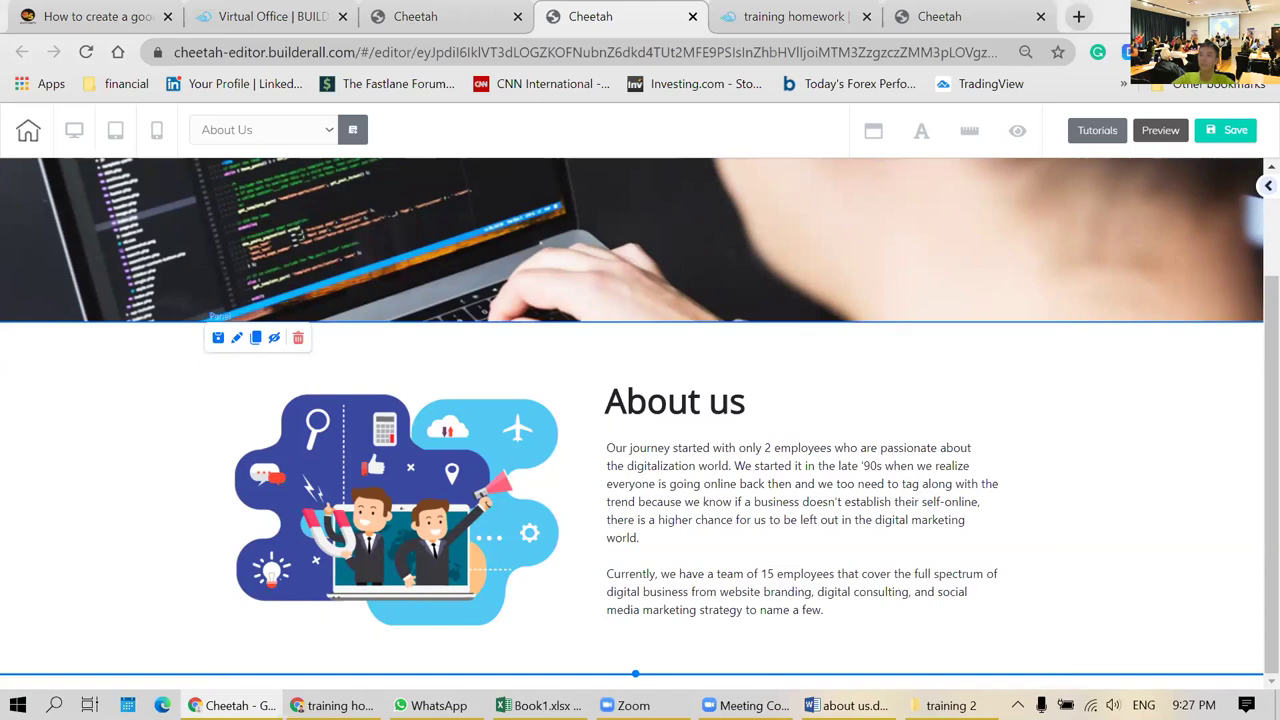
- Switch to the training 2 folder, view the reference image block 3 feature selection.JPG, and return to the page editor
key(alt+Tab)
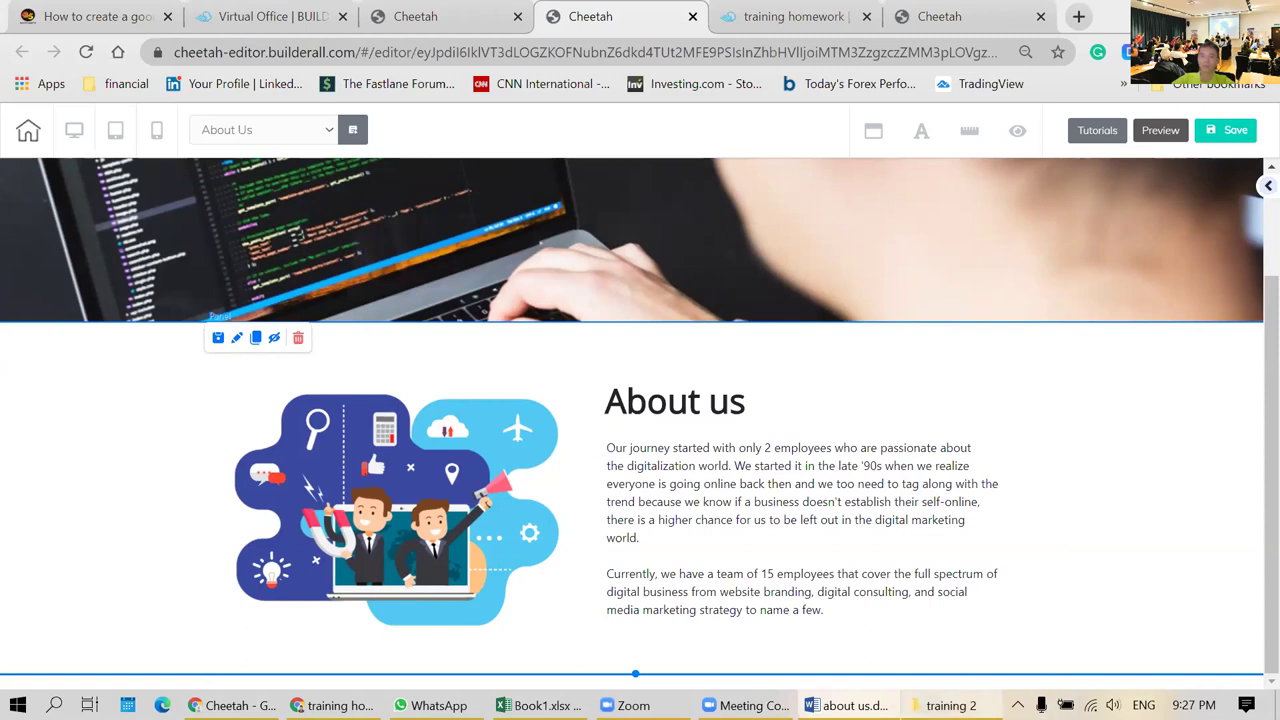
click(943, 705)
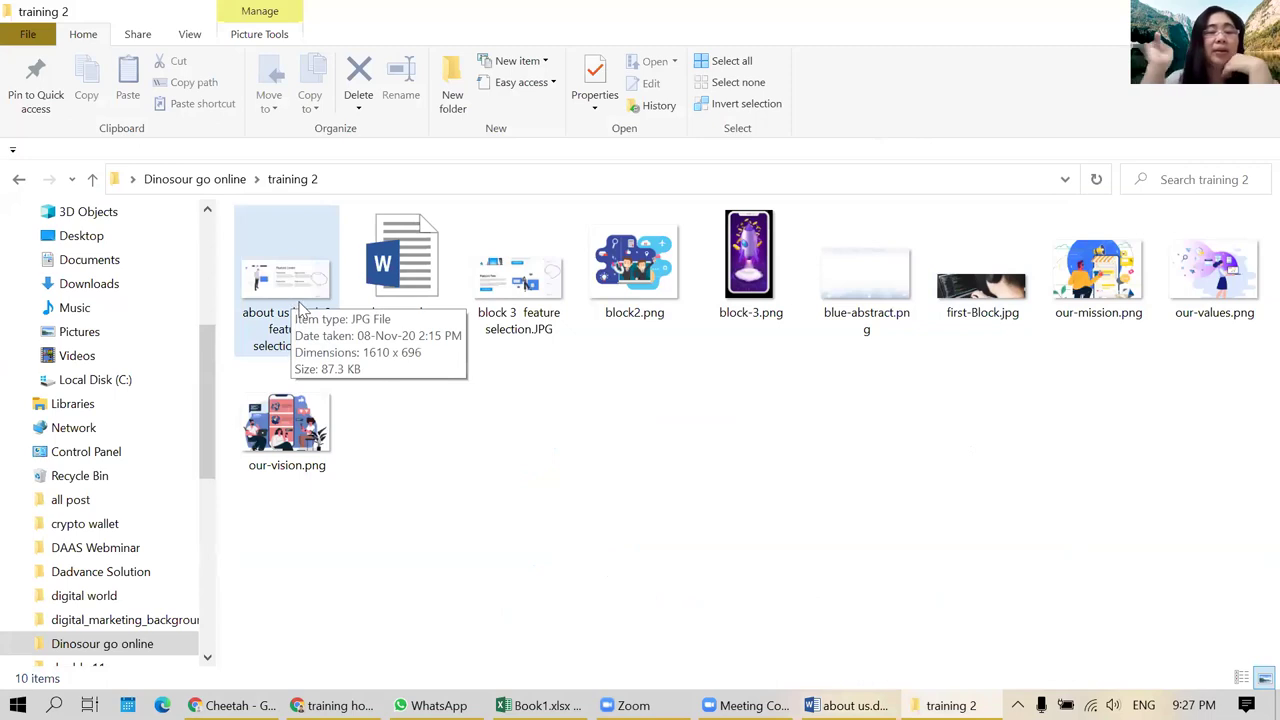
click(501, 293)
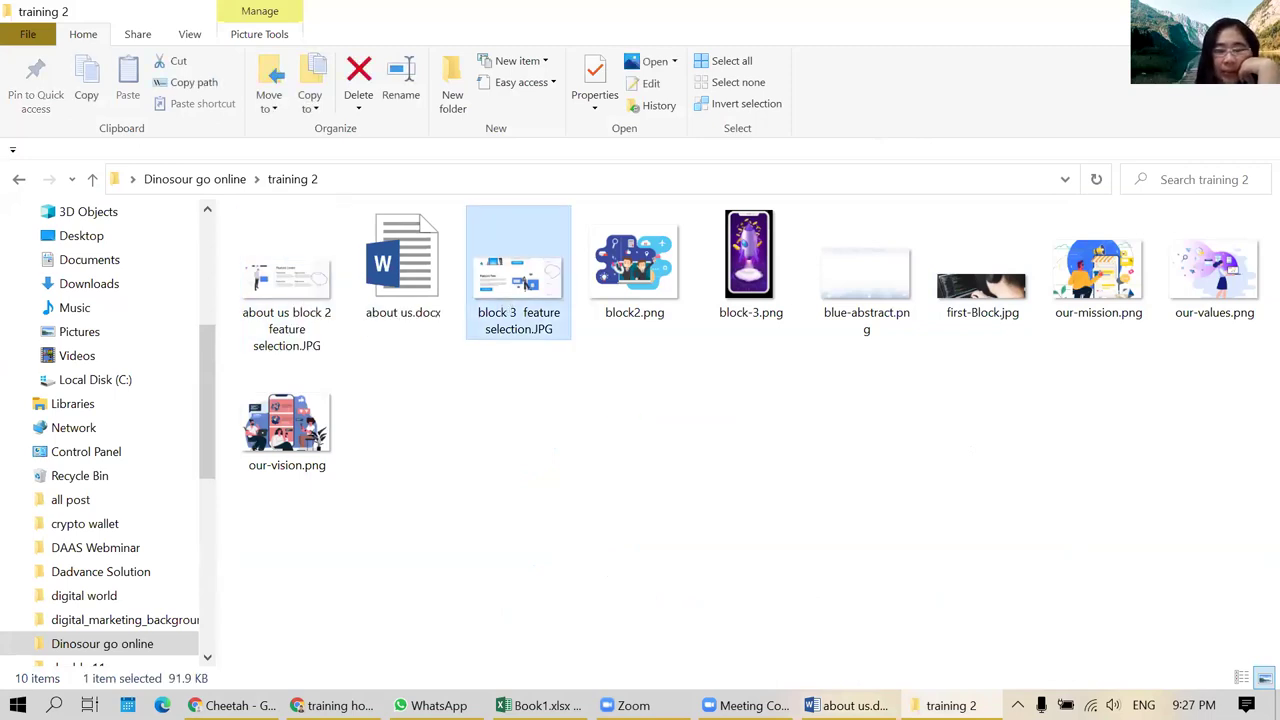
double_click(525, 284)
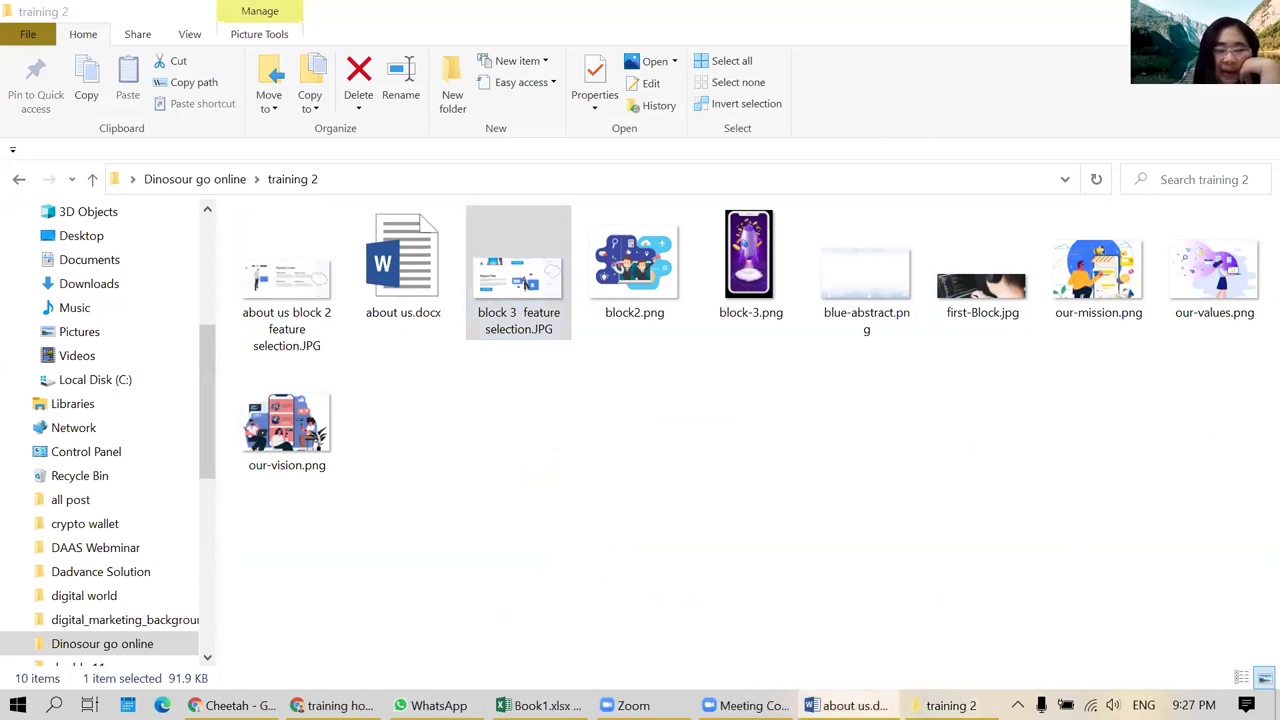
click(951, 406)
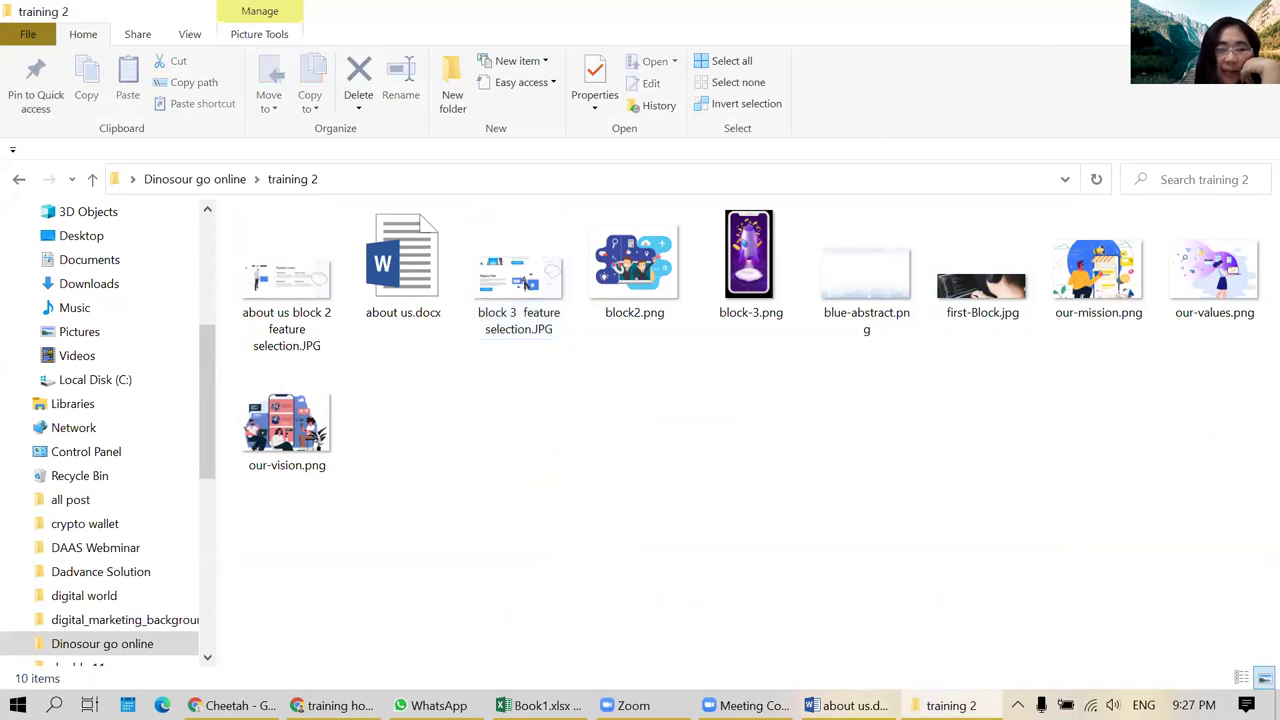
key(alt+Tab)
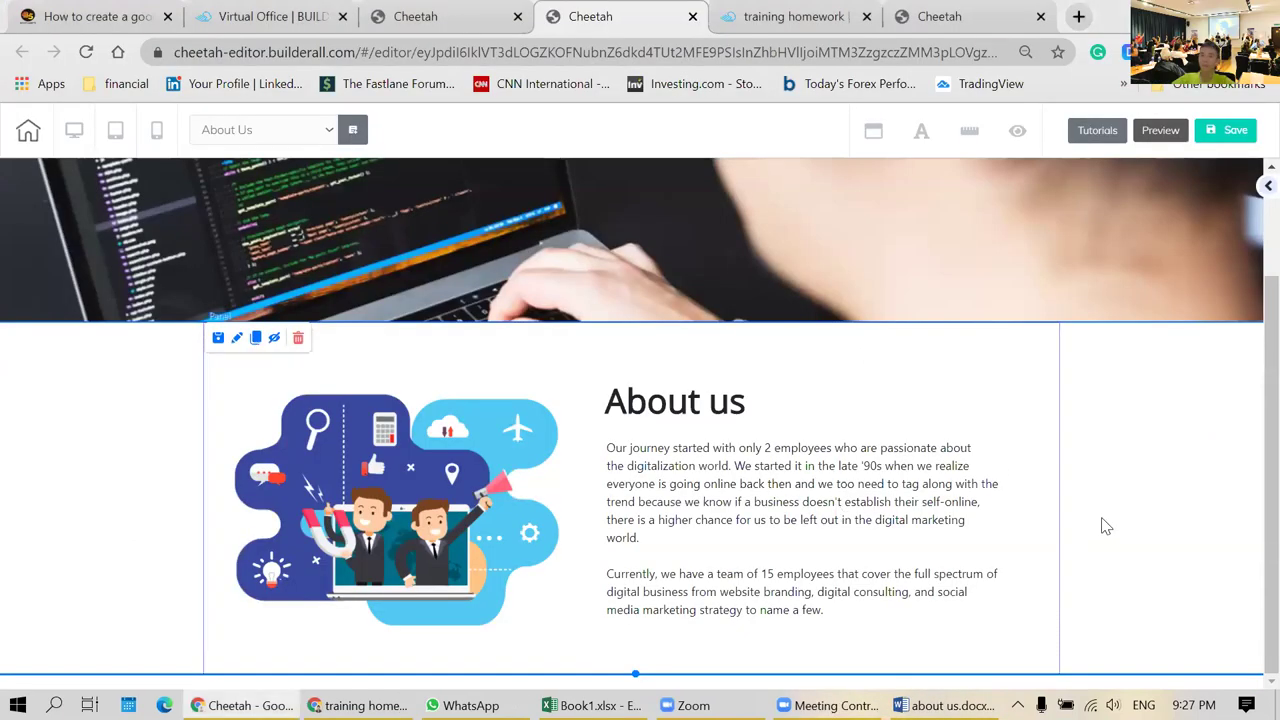
- Look through the list of elements that can be added to the page, from Accordion down to Webinar
click(1262, 186)
scroll(1183, 365, down, 9)
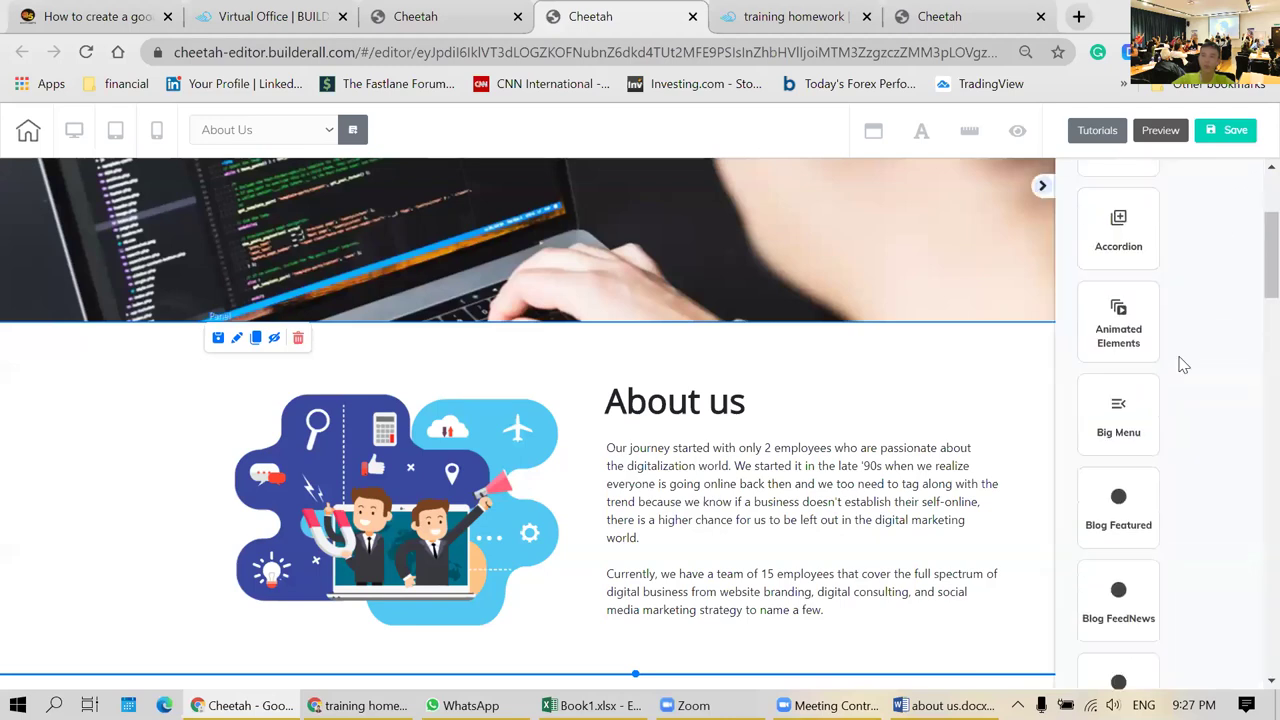
scroll(1183, 365, down, 4)
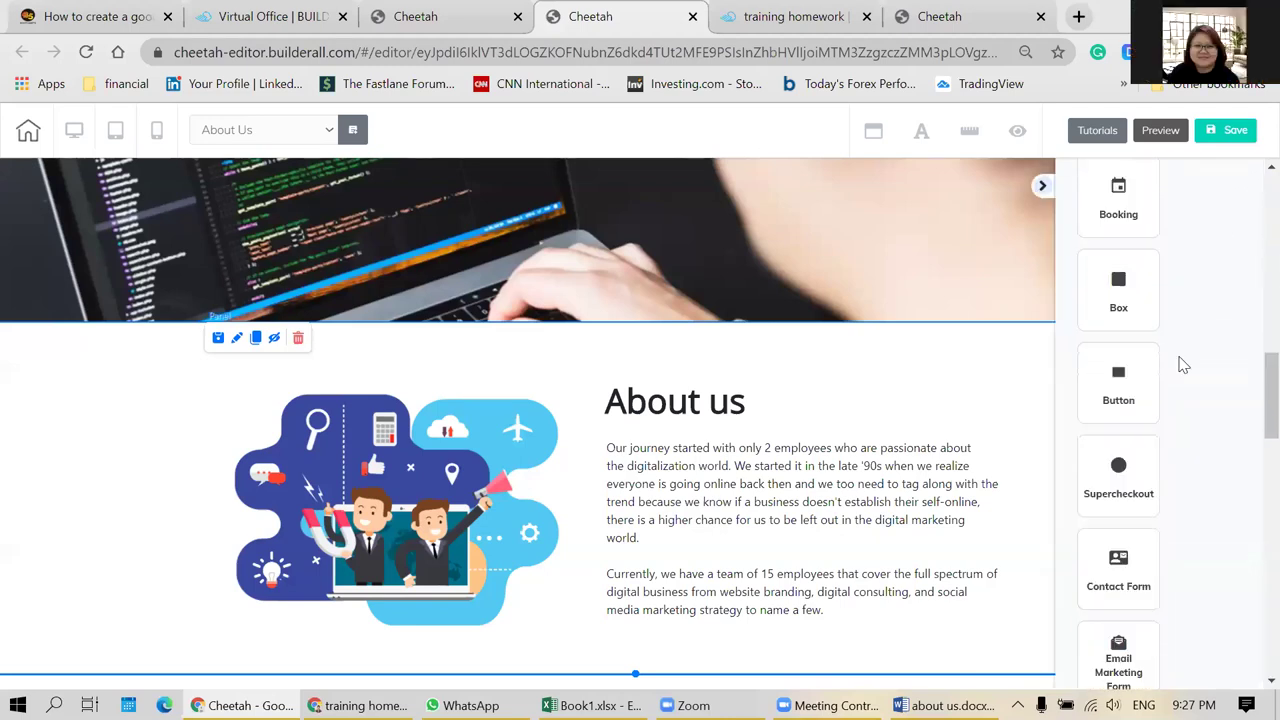
scroll(1183, 365, down, 5)
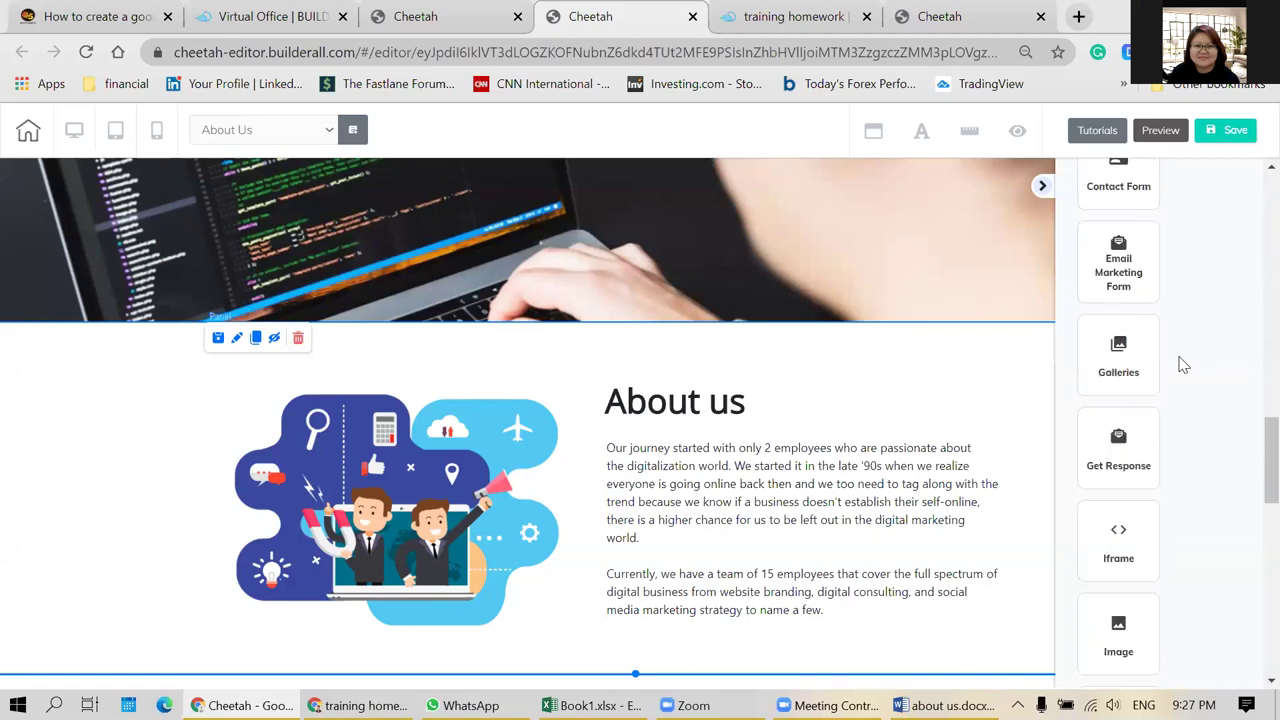
scroll(1183, 365, down, 5)
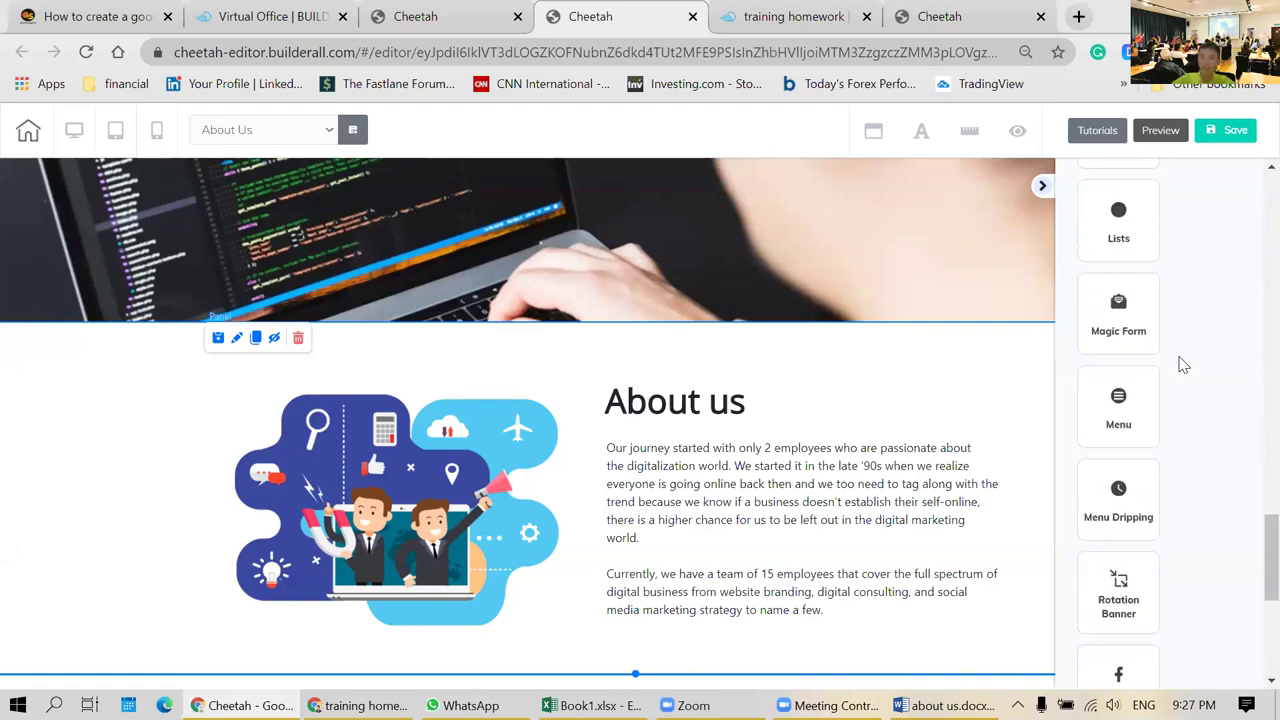
scroll(1183, 365, down, 1)
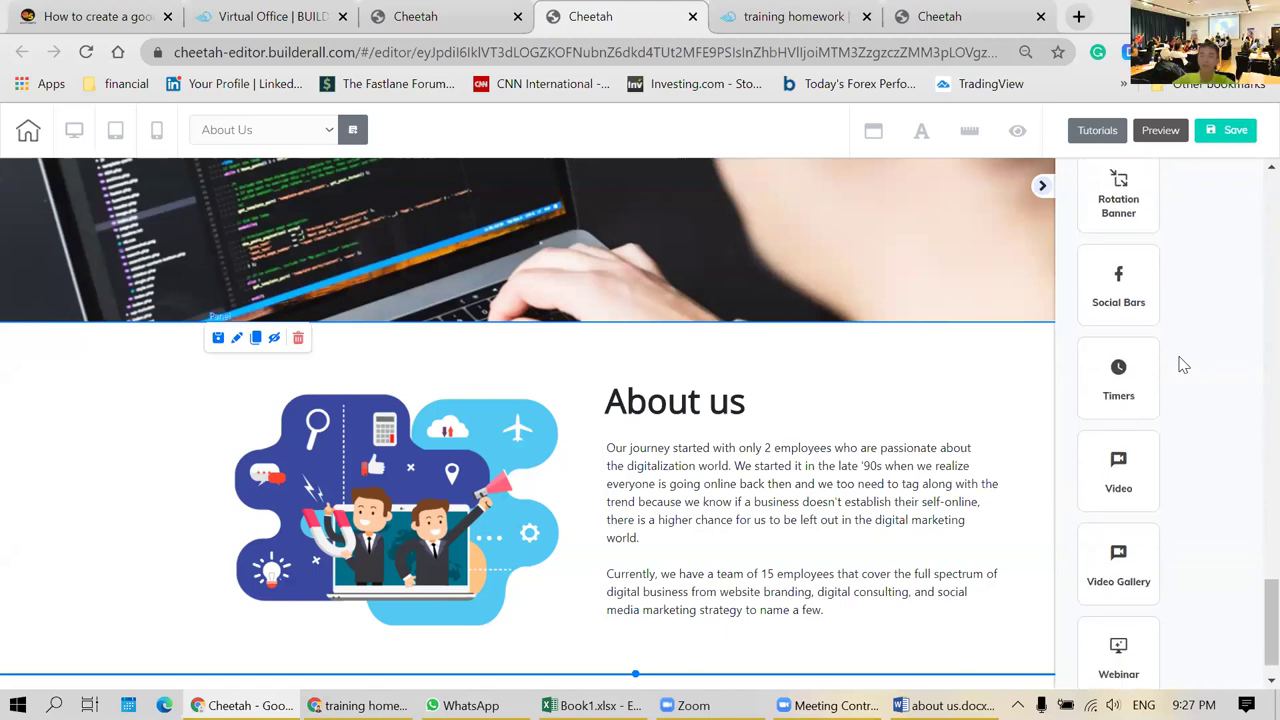
scroll(1183, 365, down, 1)
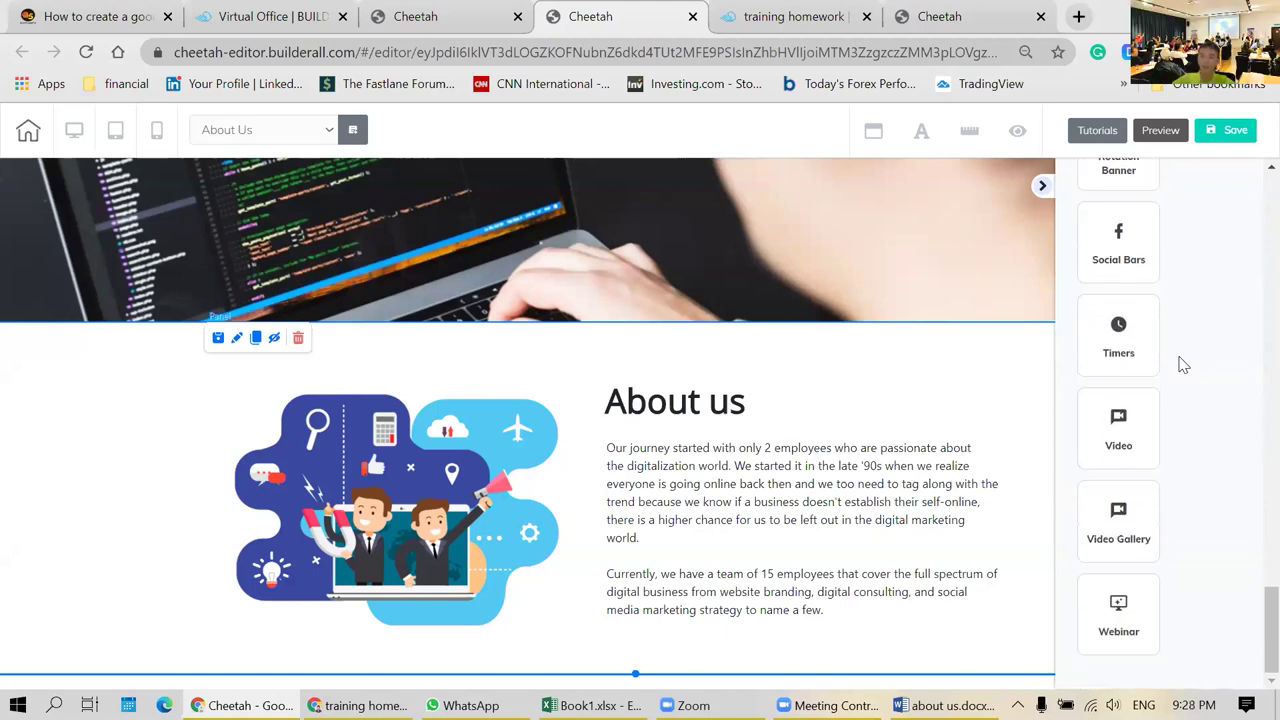
scroll(1183, 365, up, 5)
scroll(1183, 365, up, 5)
scroll(1183, 365, up, 4)
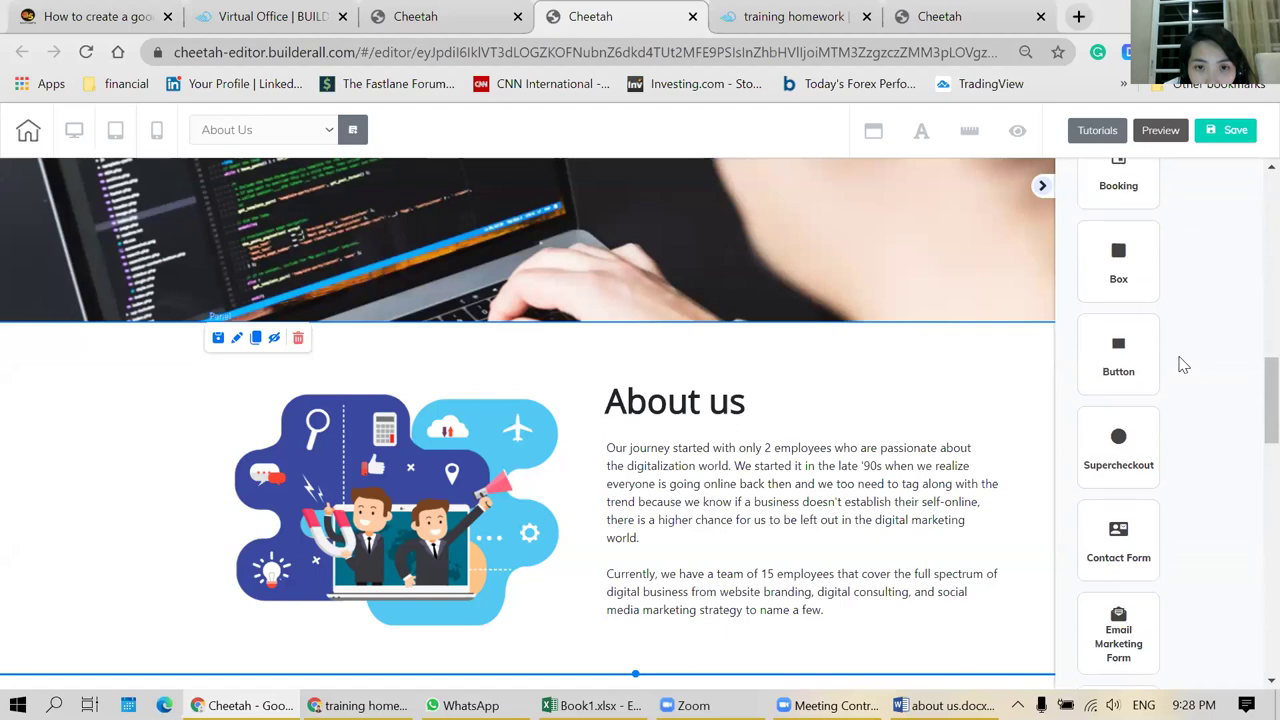
scroll(1183, 365, up, 7)
scroll(1183, 365, up, 3)
scroll(1177, 360, up, 3)
- Switch to the panels that can be added, leave the Features category and look through the other panel categories
click(1150, 245)
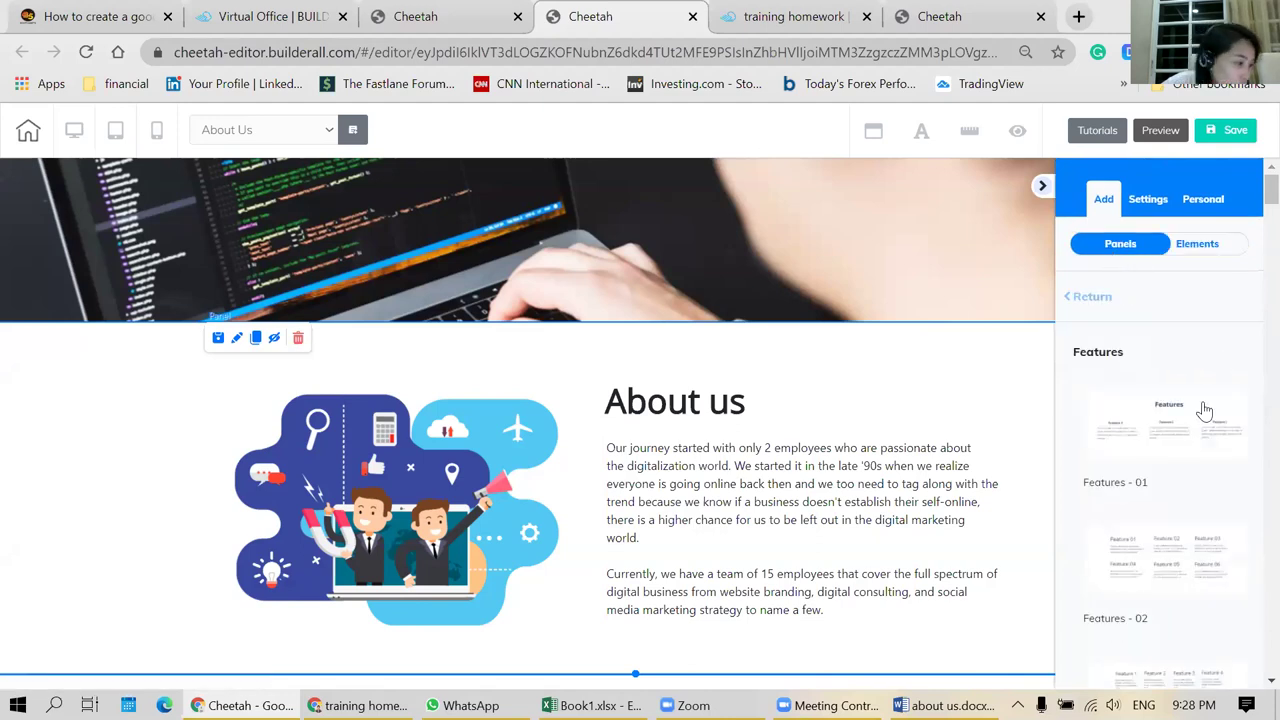
click(1080, 295)
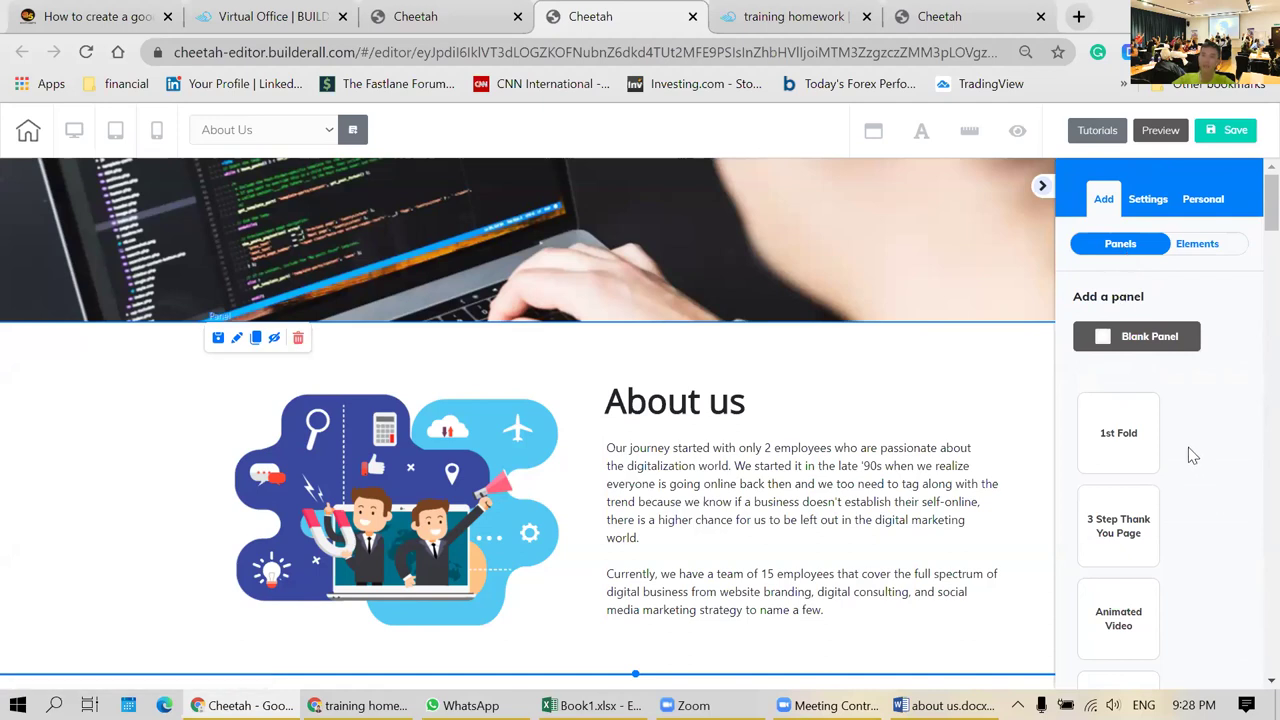
scroll(1191, 455, down, 1)
scroll(1191, 455, down, 5)
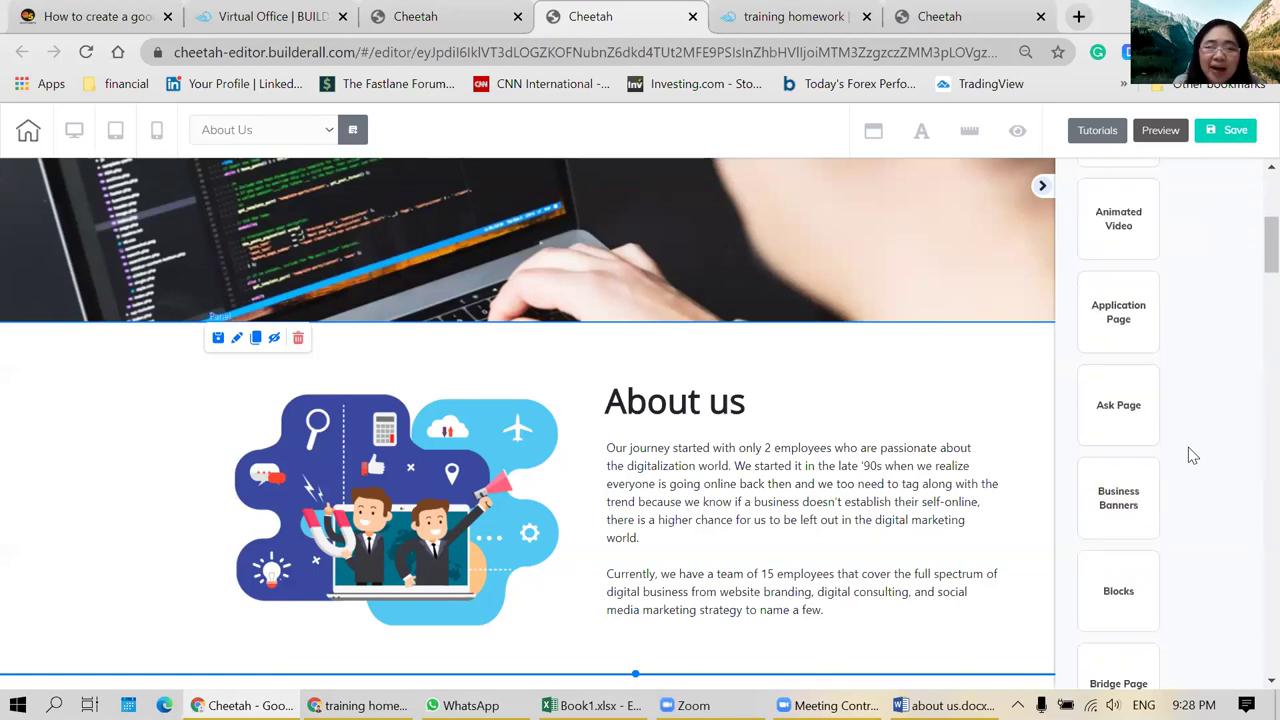
scroll(1191, 455, down, 2)
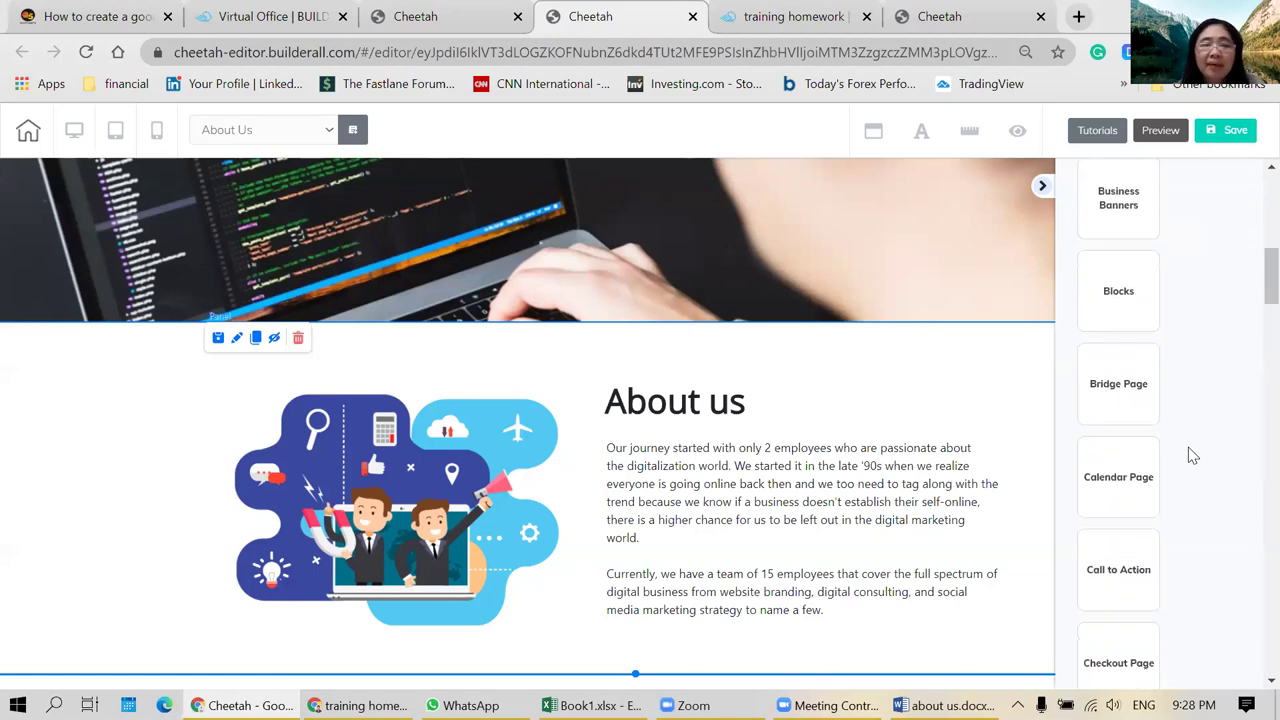
scroll(1192, 456, down, 1)
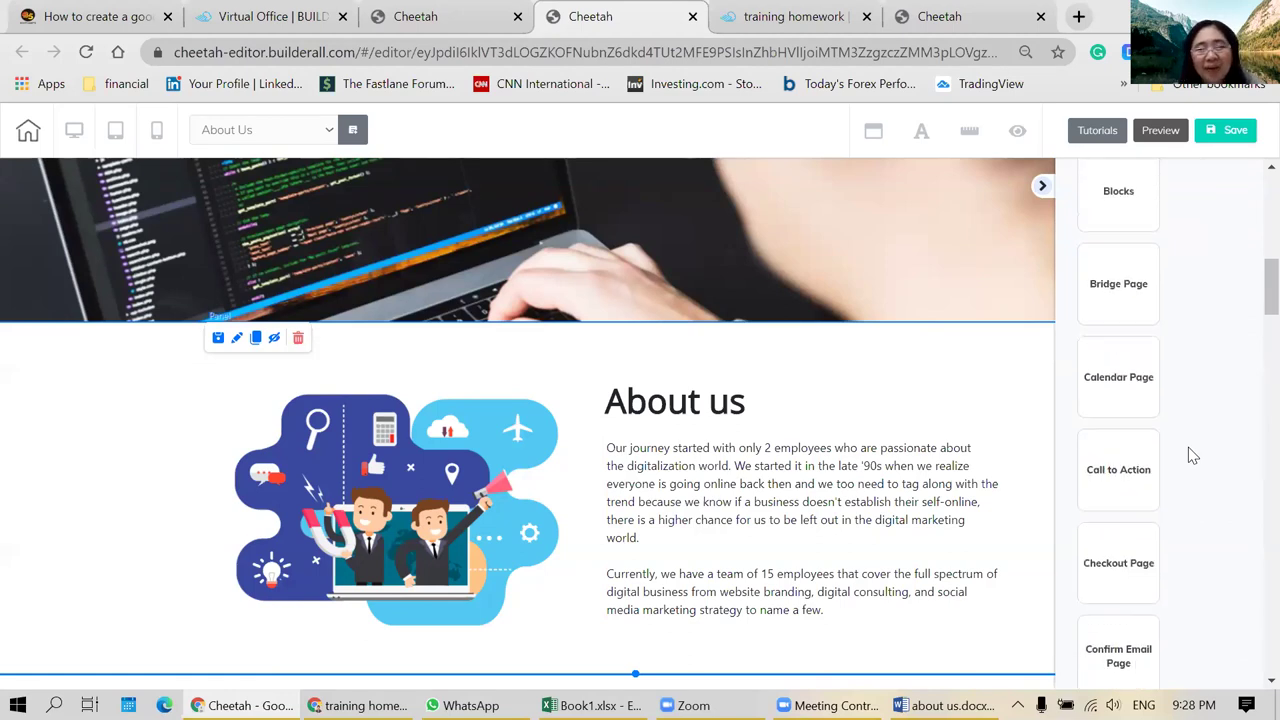
scroll(1191, 455, down, 2)
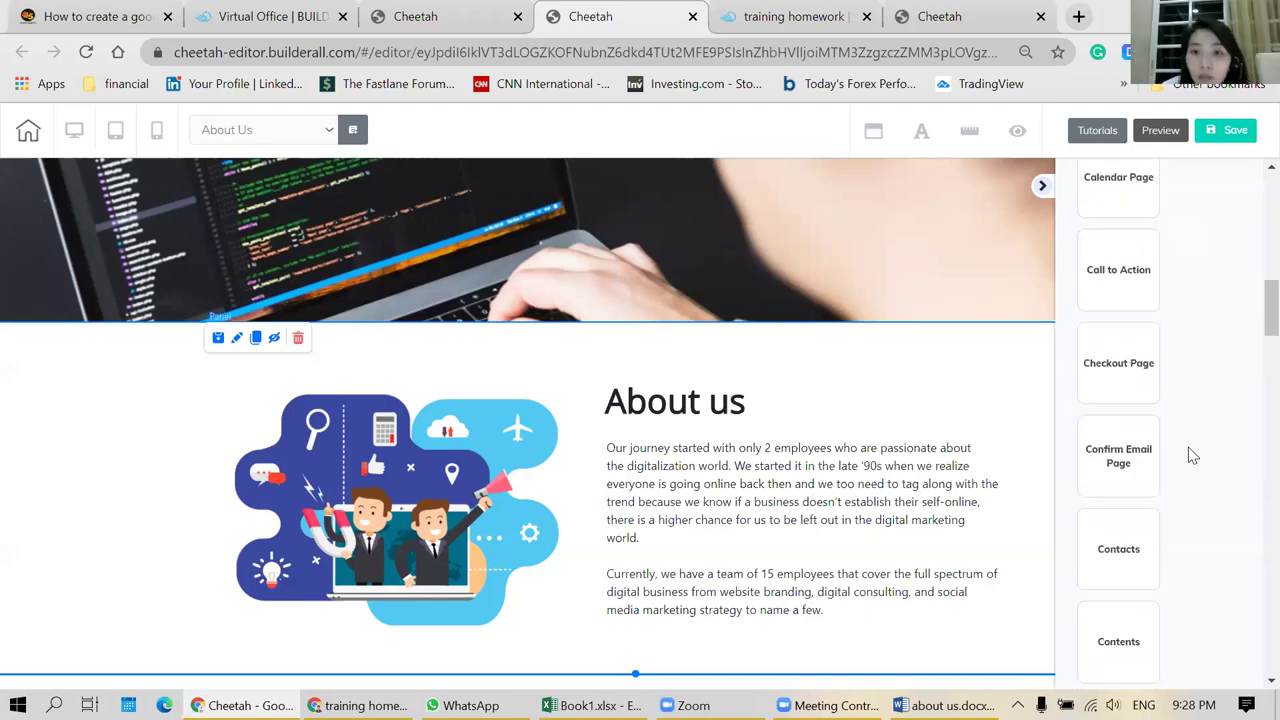
scroll(1192, 455, up, 4)
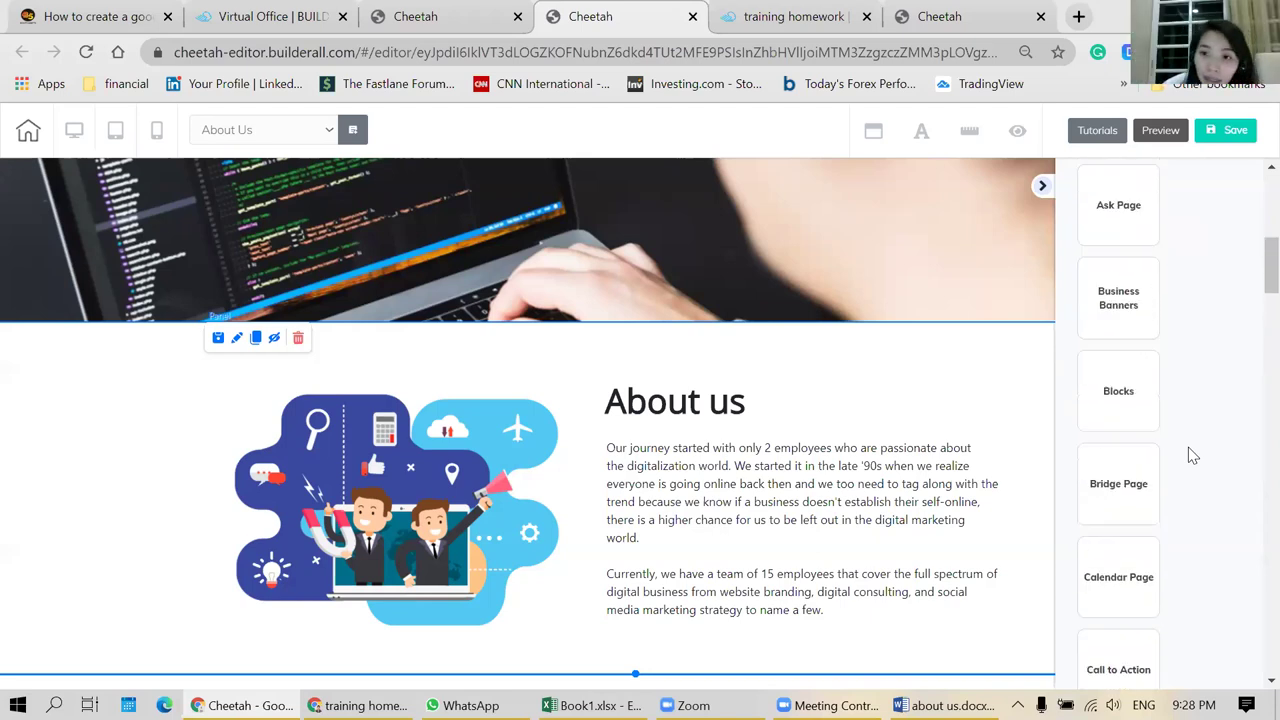
scroll(1190, 453, up, 2)
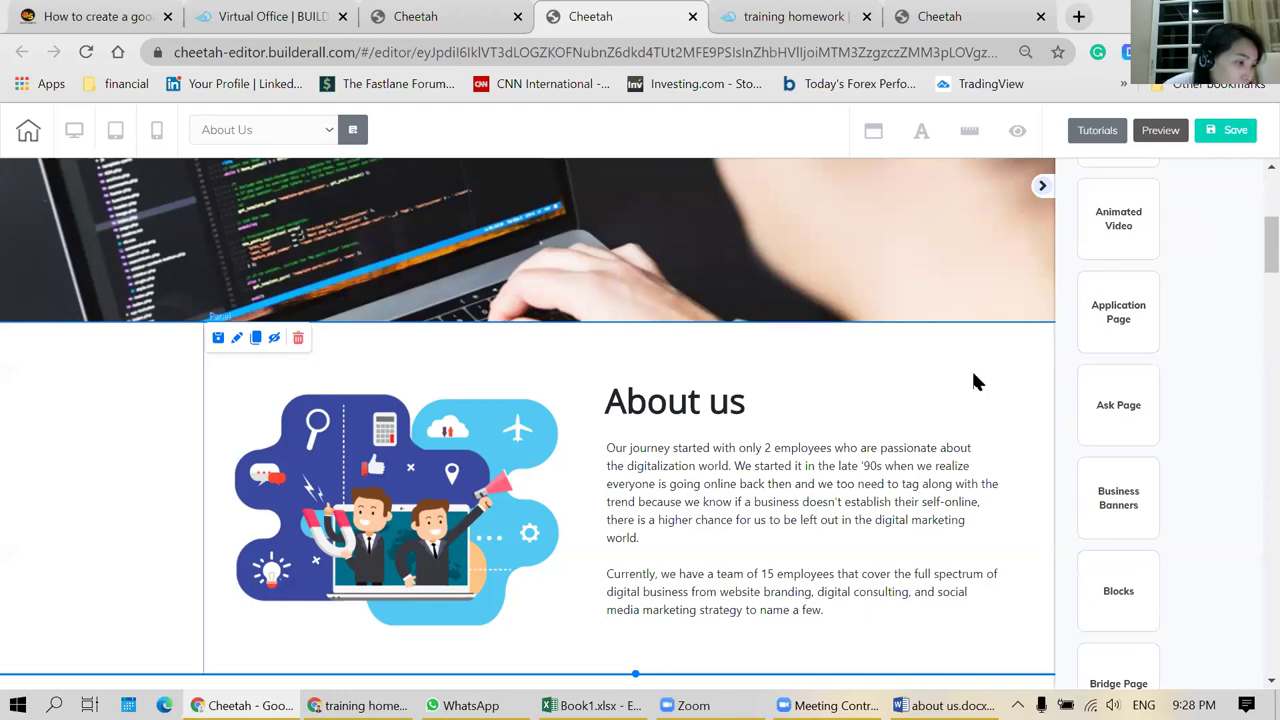
- Go back to the list of panels that can be added and open its Features category
click(1043, 189)
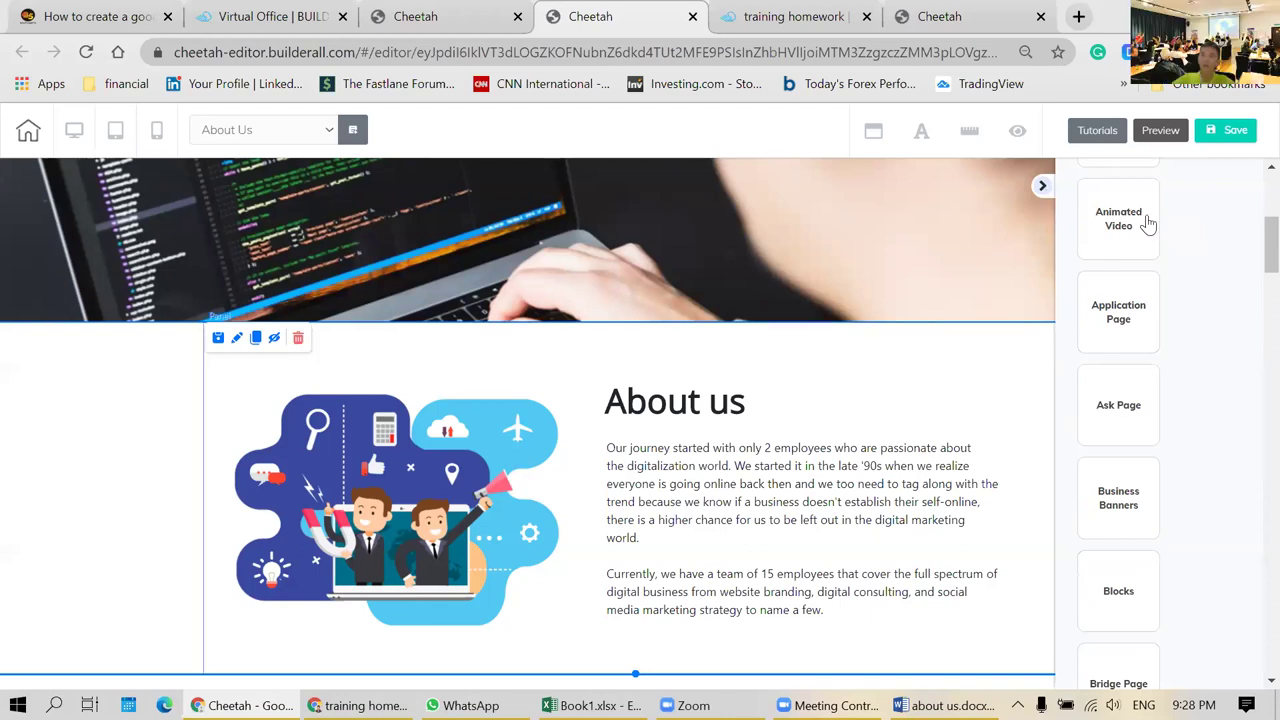
scroll(1160, 320, up, 4)
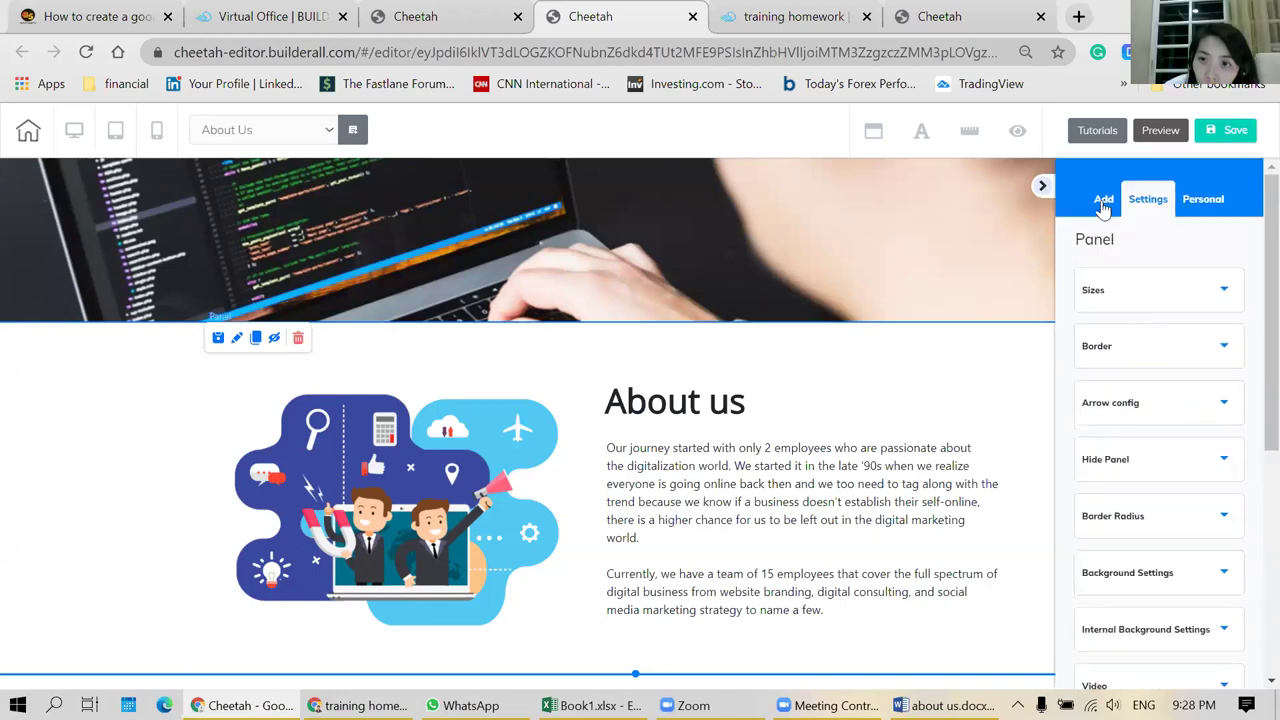
click(1104, 203)
click(1116, 250)
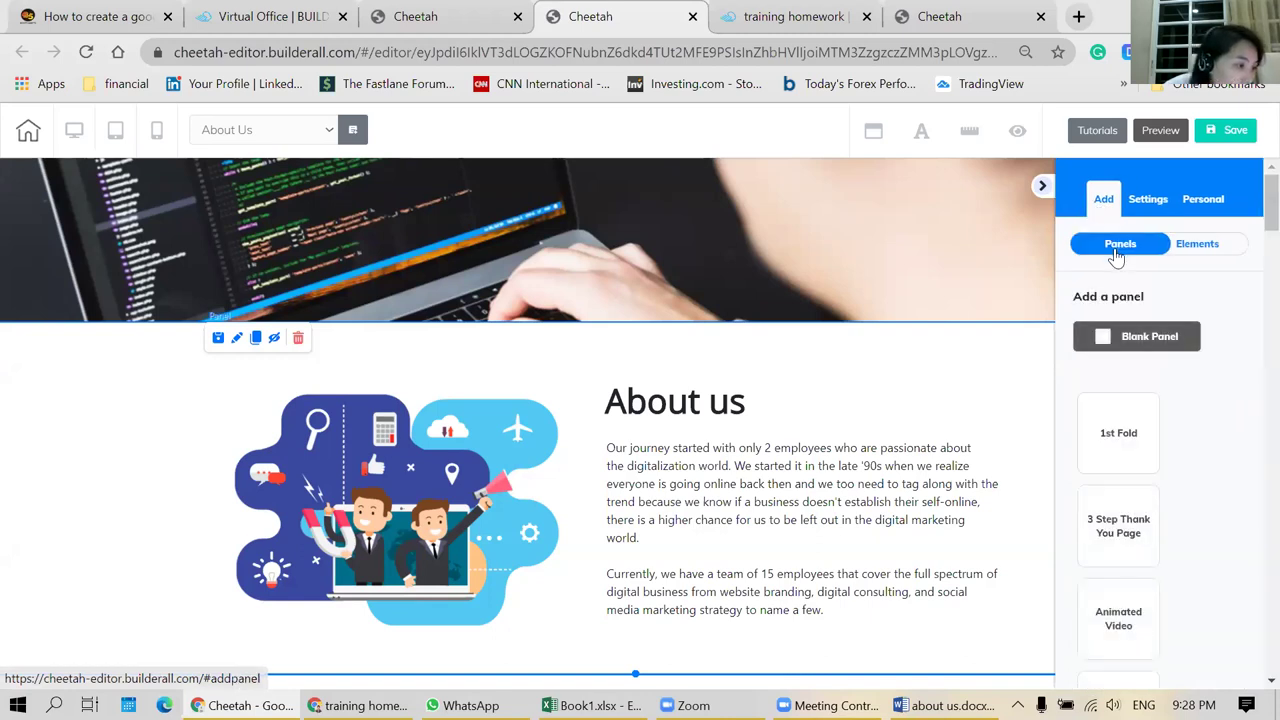
scroll(1176, 436, down, 6)
scroll(1180, 440, down, 8)
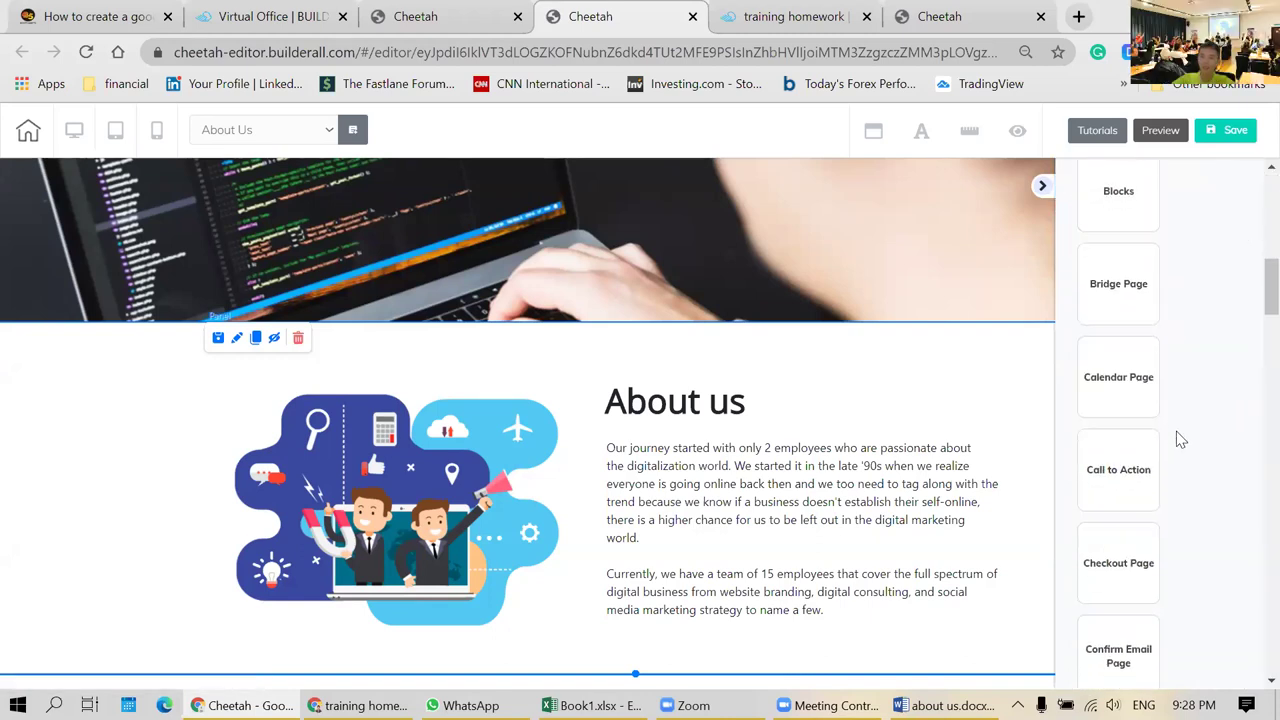
scroll(1180, 440, down, 3)
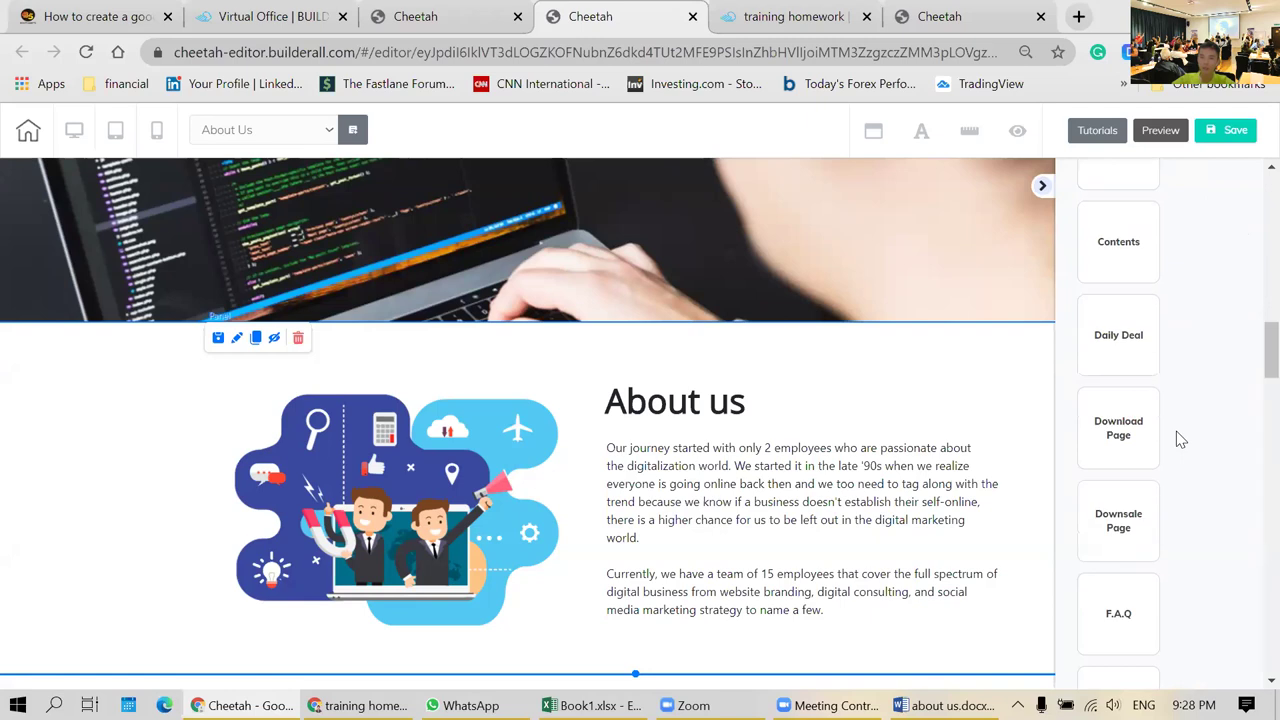
click(1160, 399)
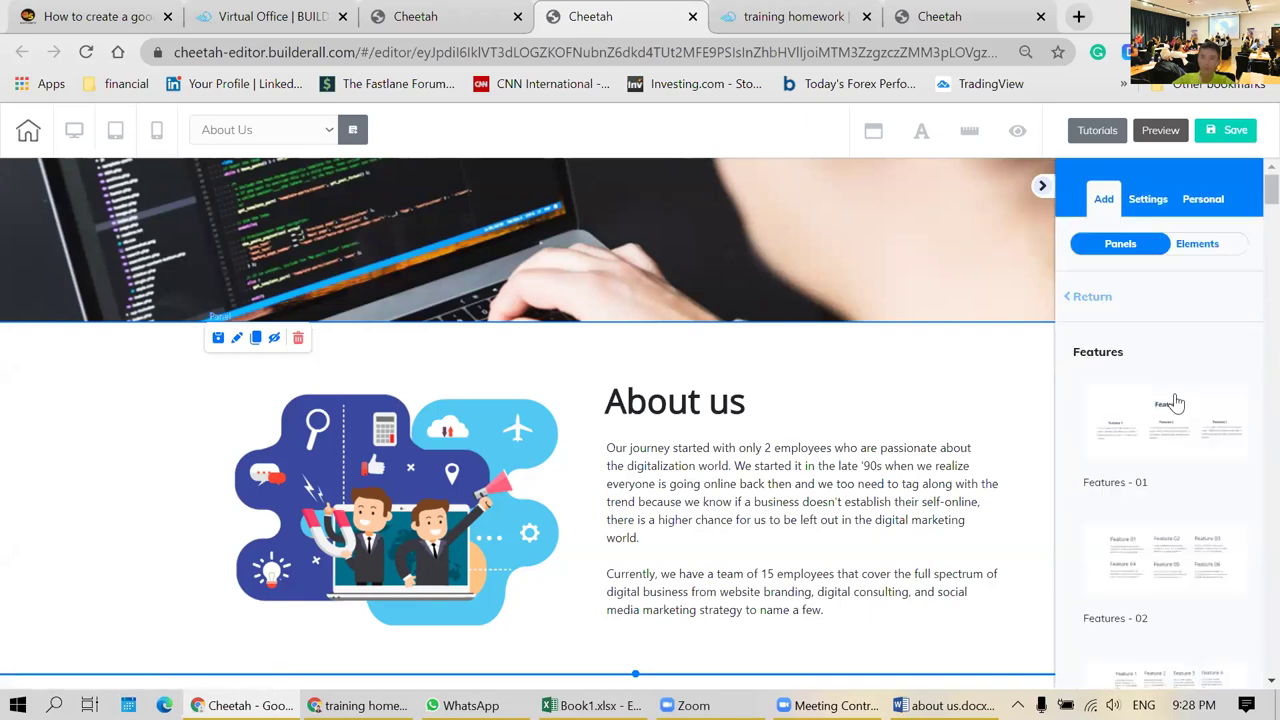
- Add the Features - 17 panel template below the About us section and collapse the template sidebar
scroll(1162, 420, down, 8)
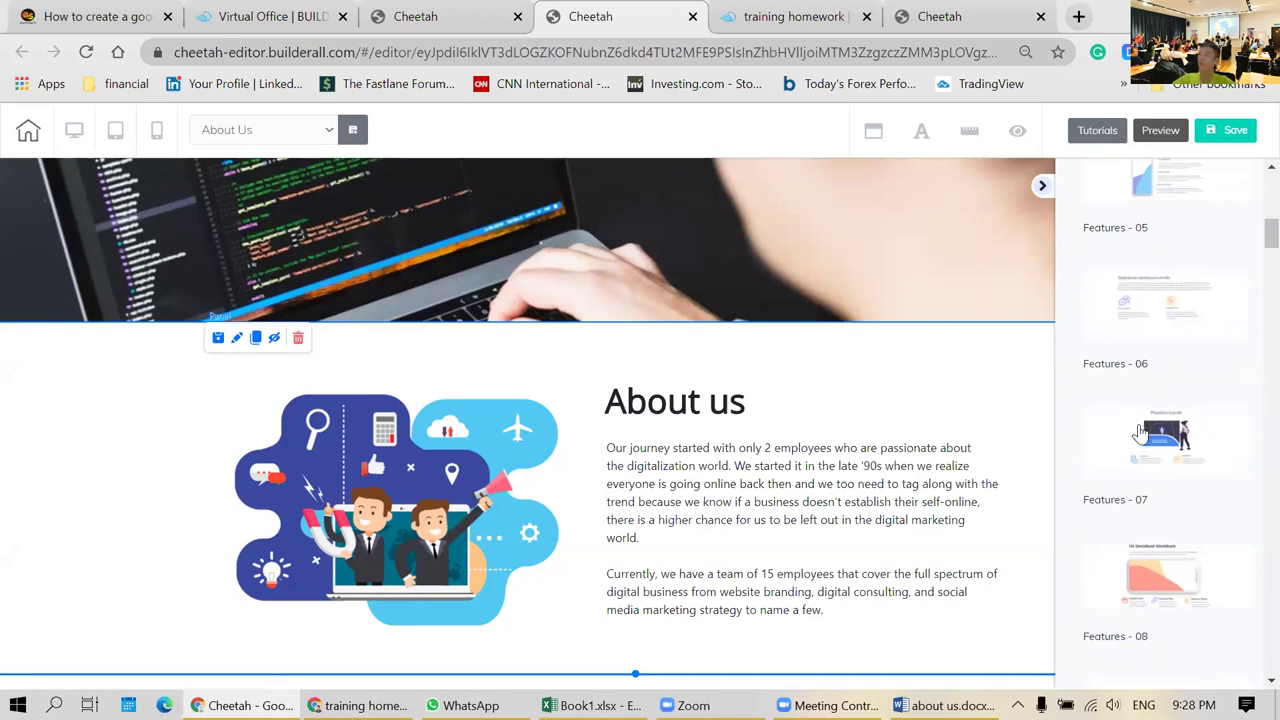
scroll(1133, 435, down, 1)
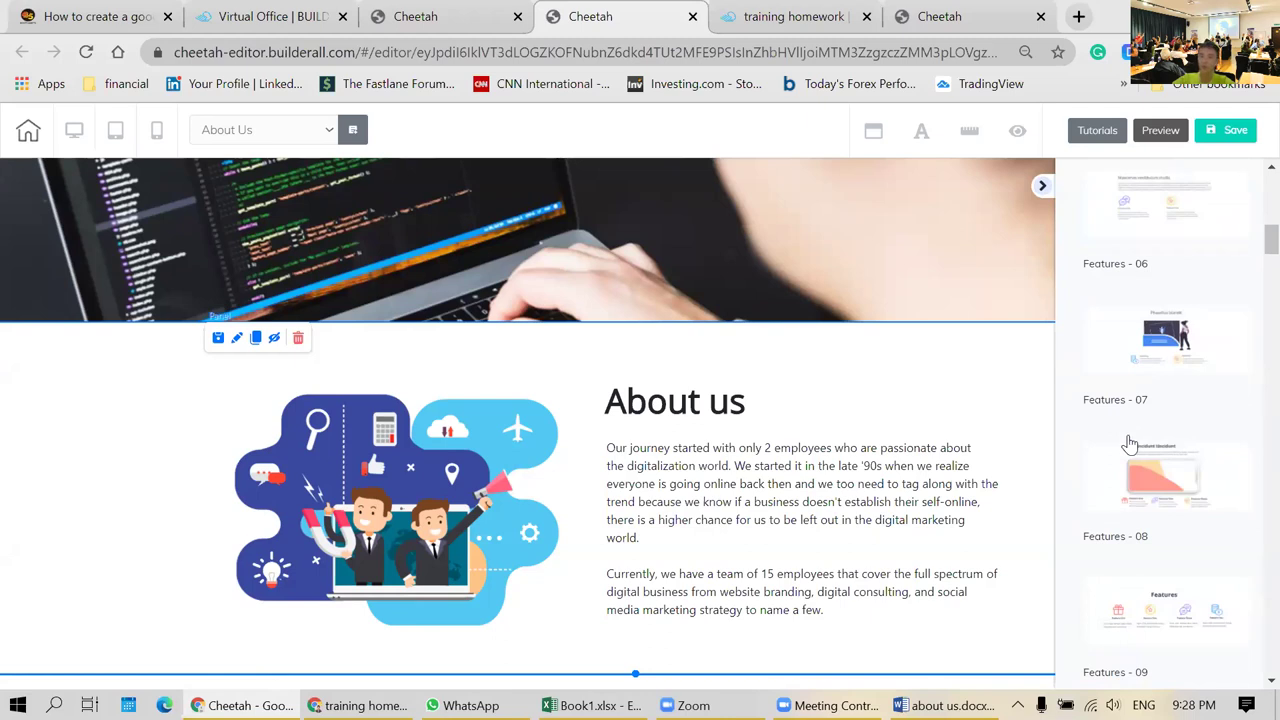
scroll(1129, 443, down, 3)
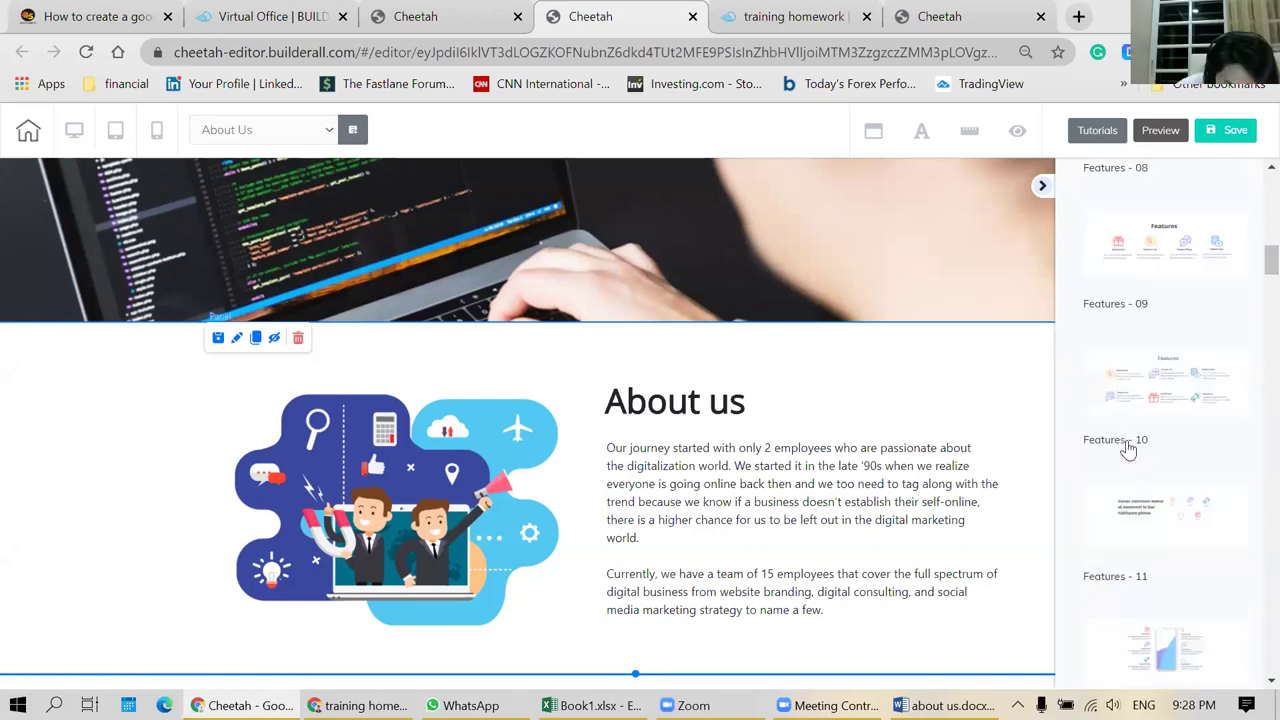
scroll(1128, 448, down, 2)
scroll(1128, 449, down, 6)
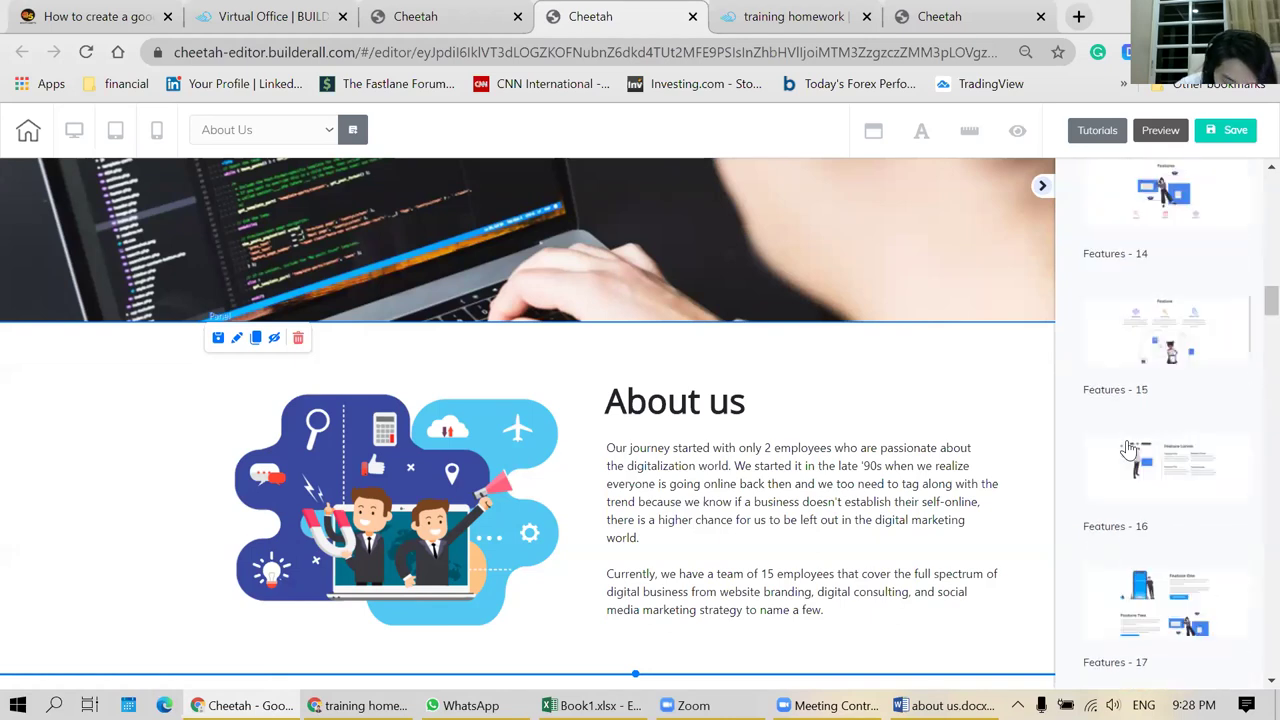
scroll(1128, 470, down, 1)
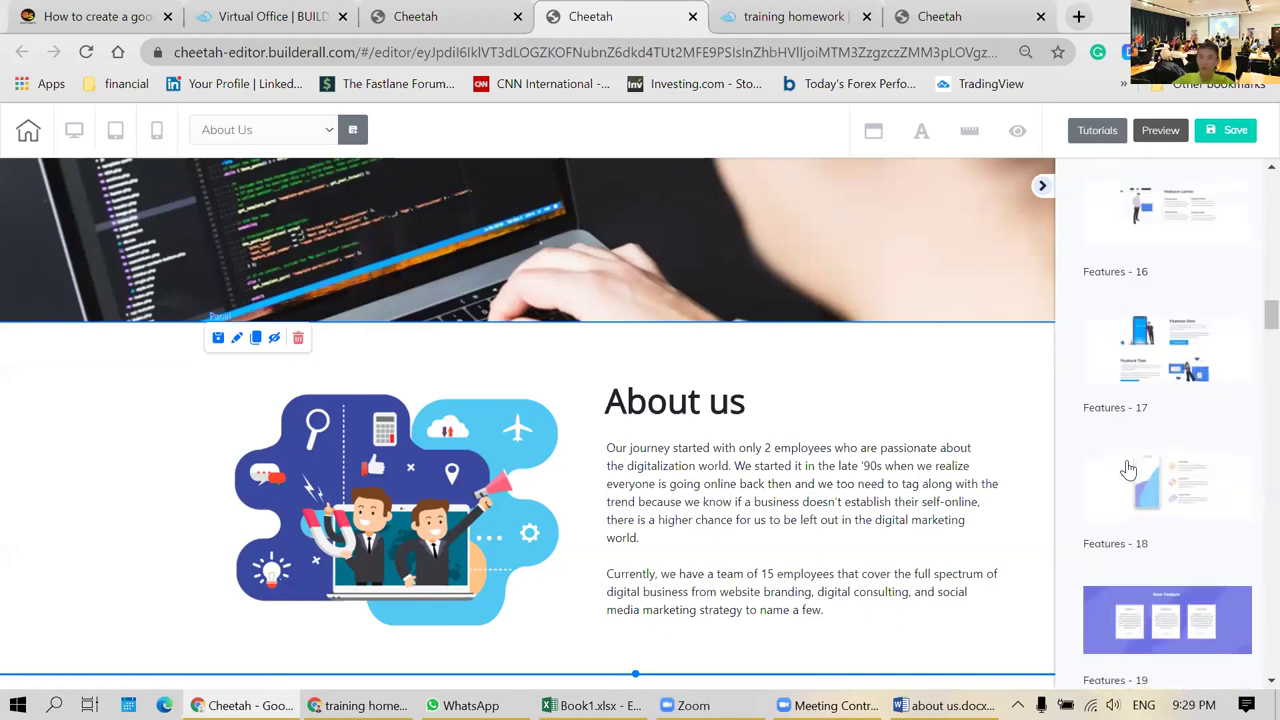
scroll(1128, 470, up, 1)
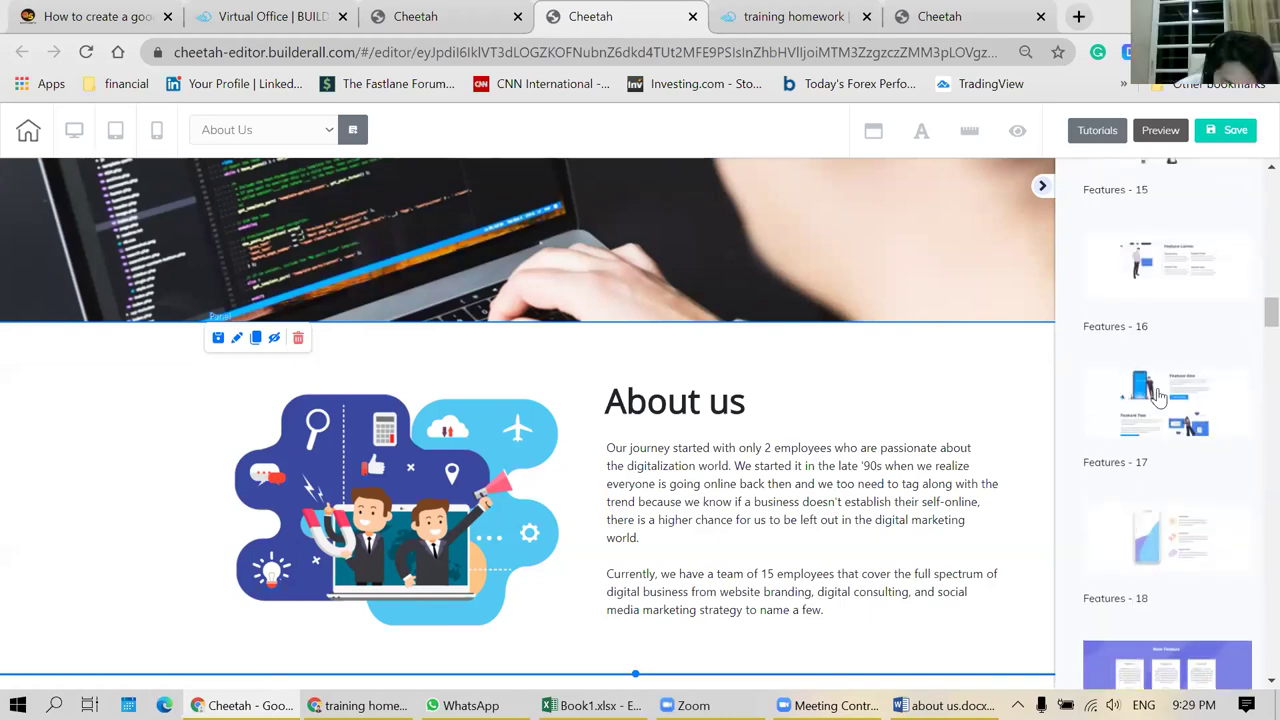
click(1153, 398)
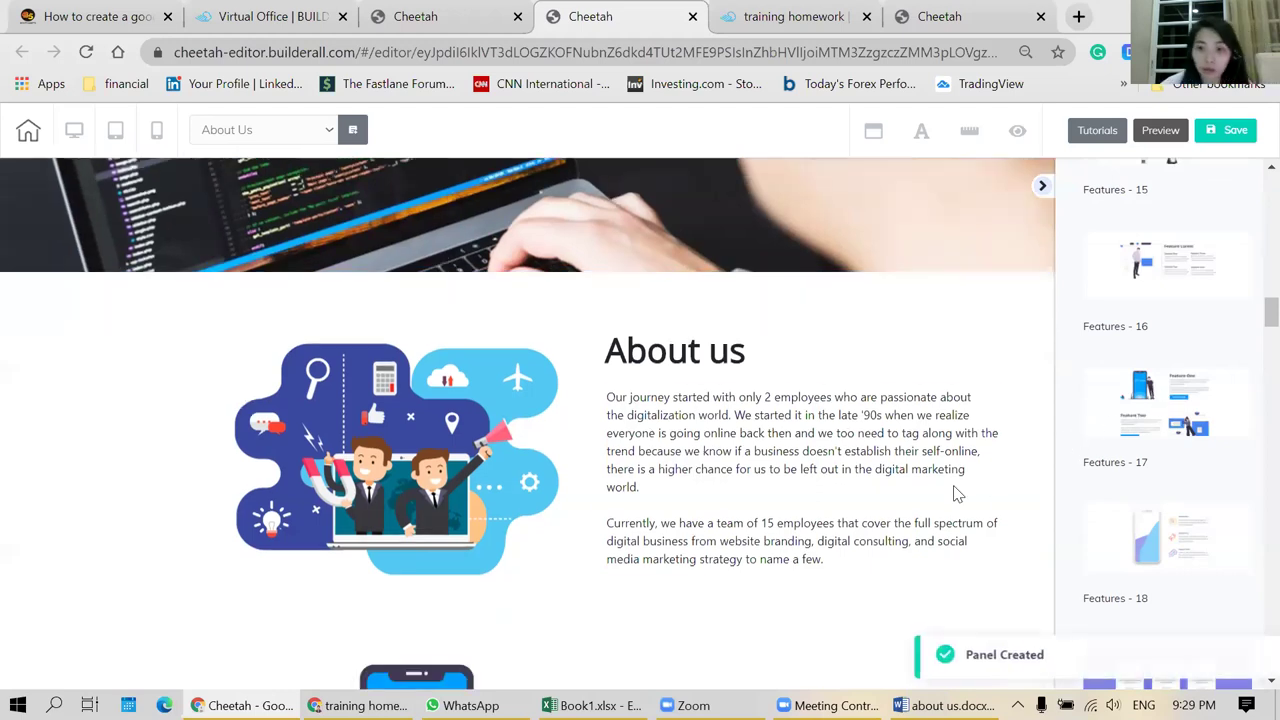
click(1043, 190)
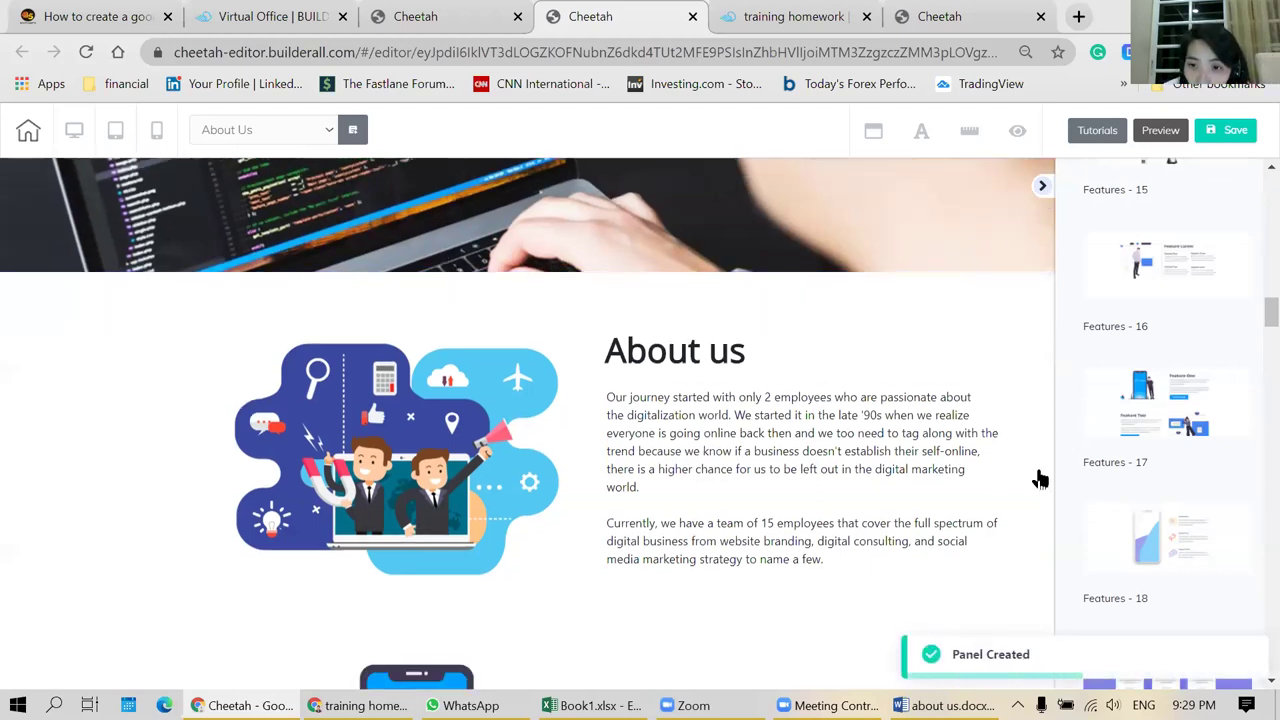
- Review the newly added features panel against the About us section above it
scroll(1147, 497, down, 5)
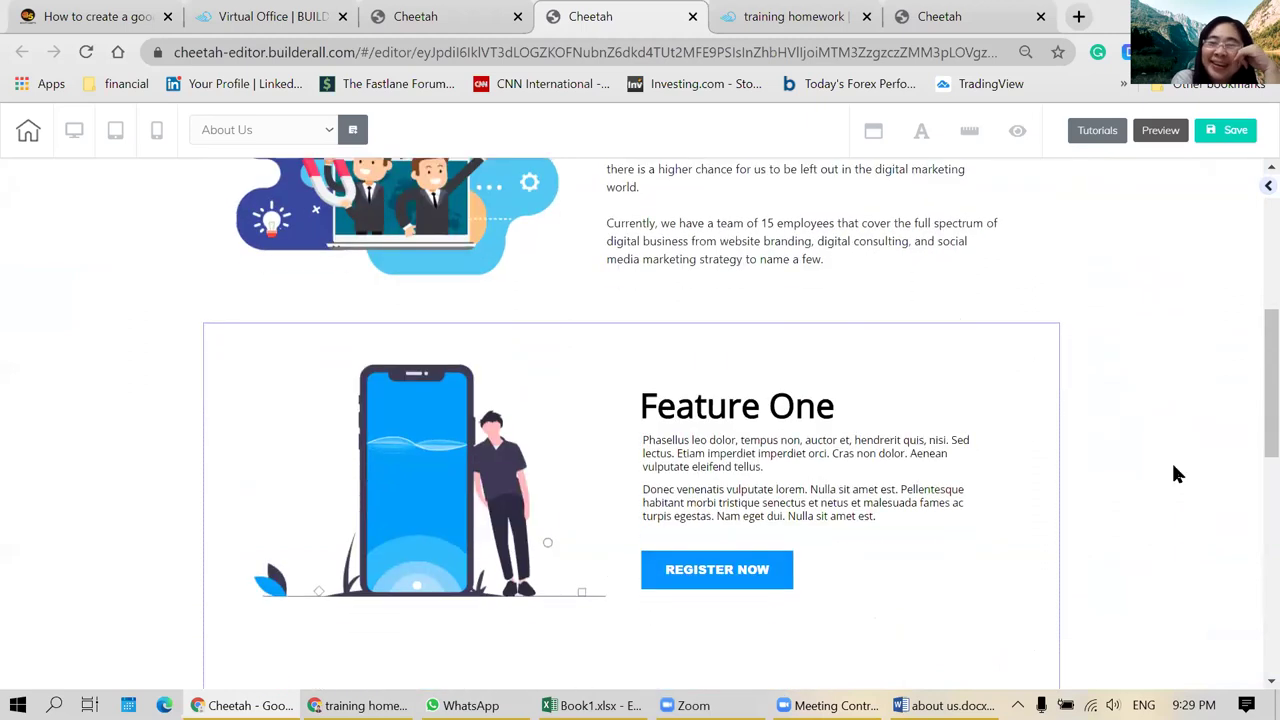
scroll(1176, 474, down, 6)
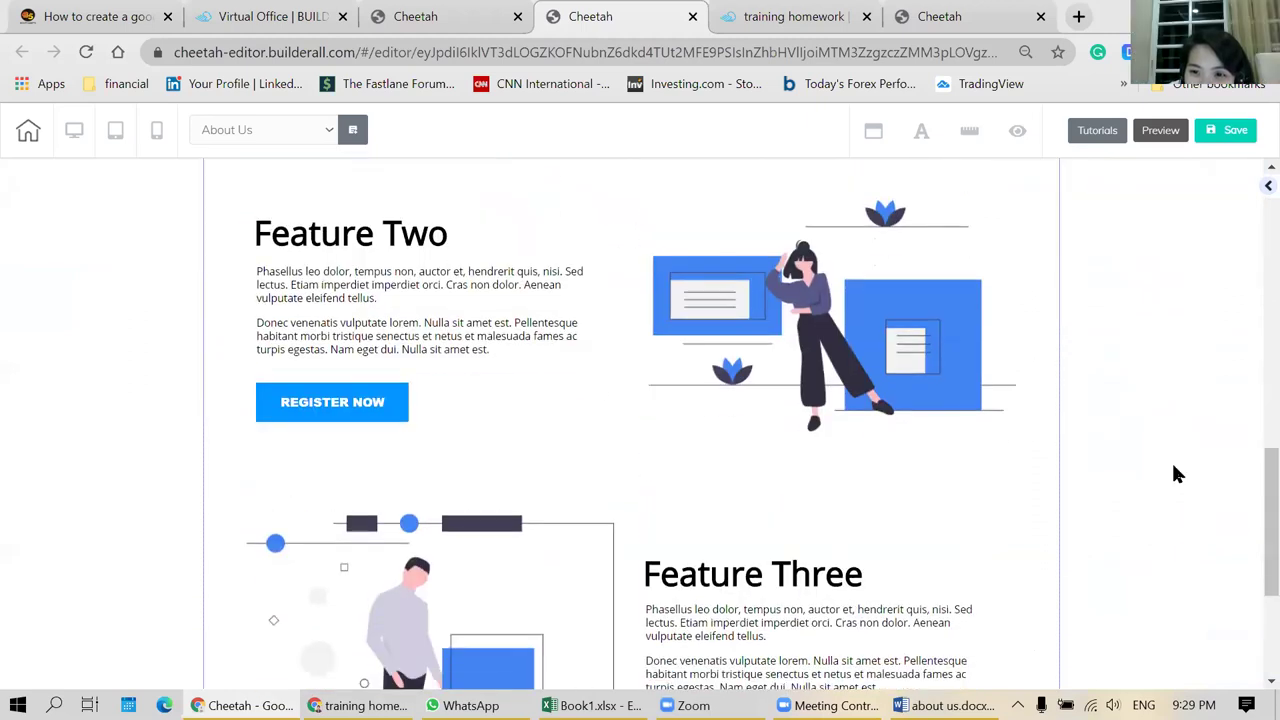
scroll(1176, 472, up, 15)
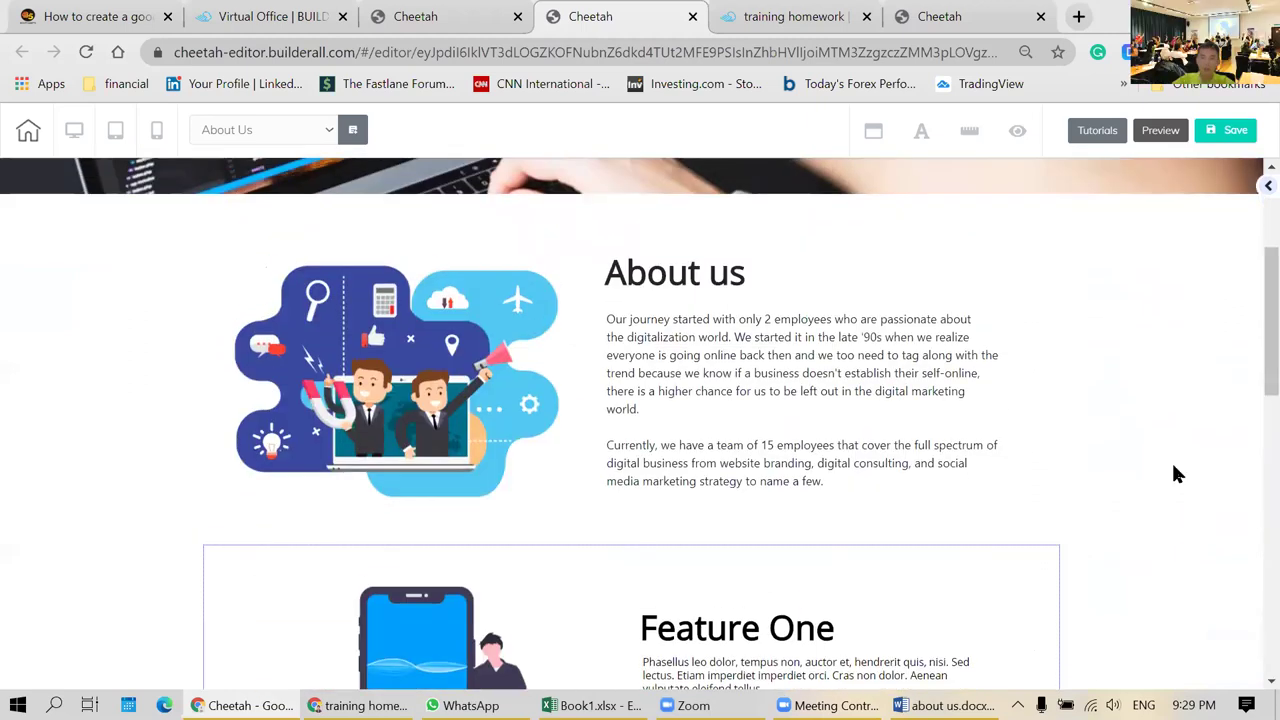
scroll(1176, 474, down, 4)
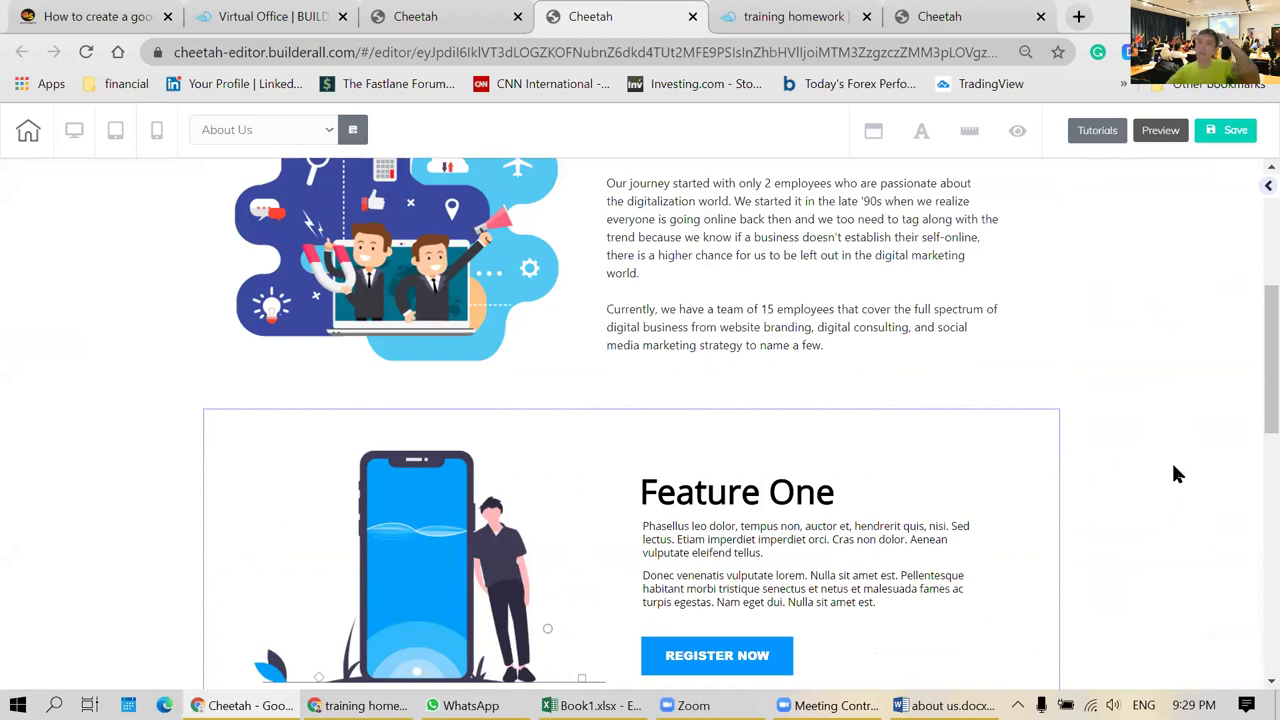
scroll(1160, 440, up, 2)
scroll(1140, 411, up, 1)
scroll(1140, 411, down, 2)
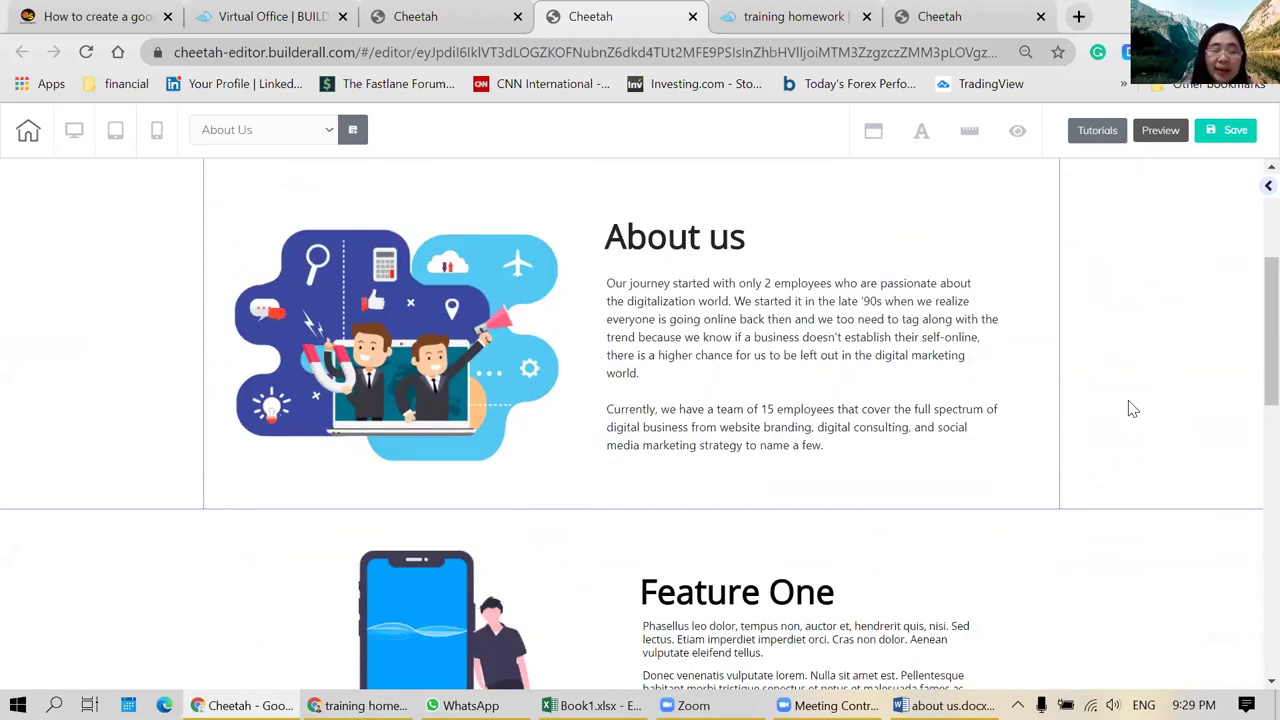
scroll(1106, 428, down, 2)
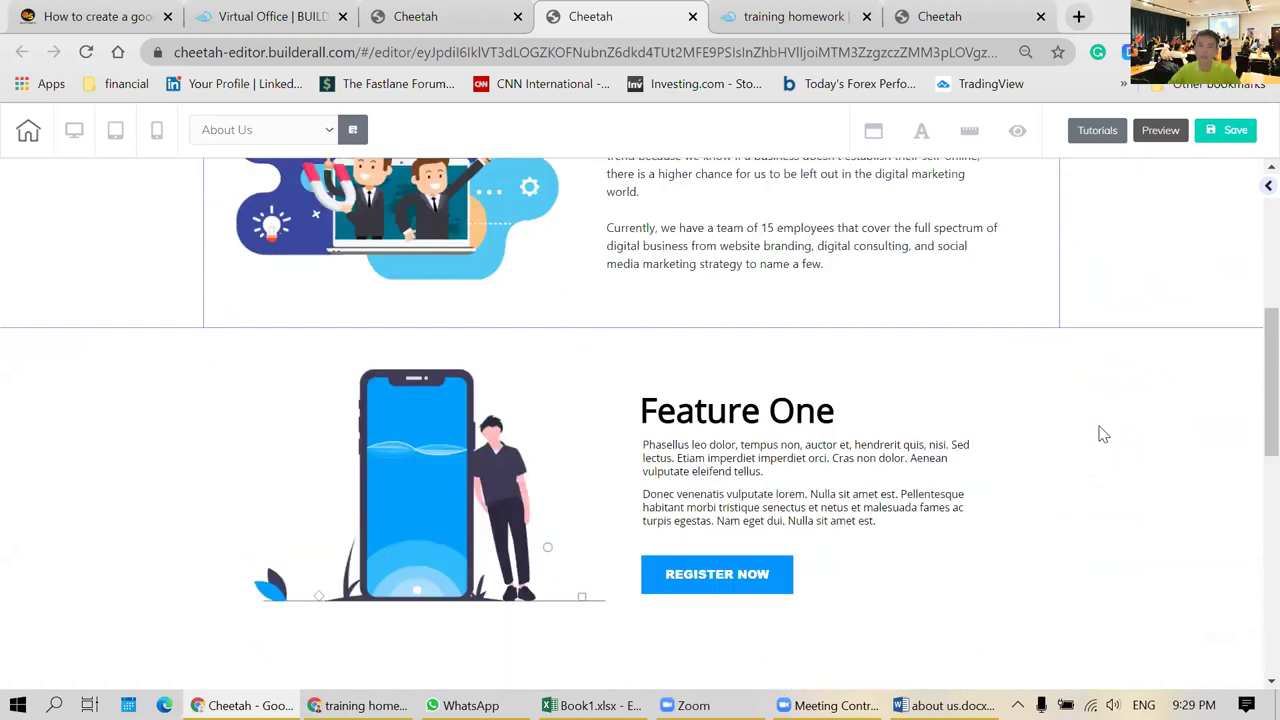
scroll(1114, 400, down, 3)
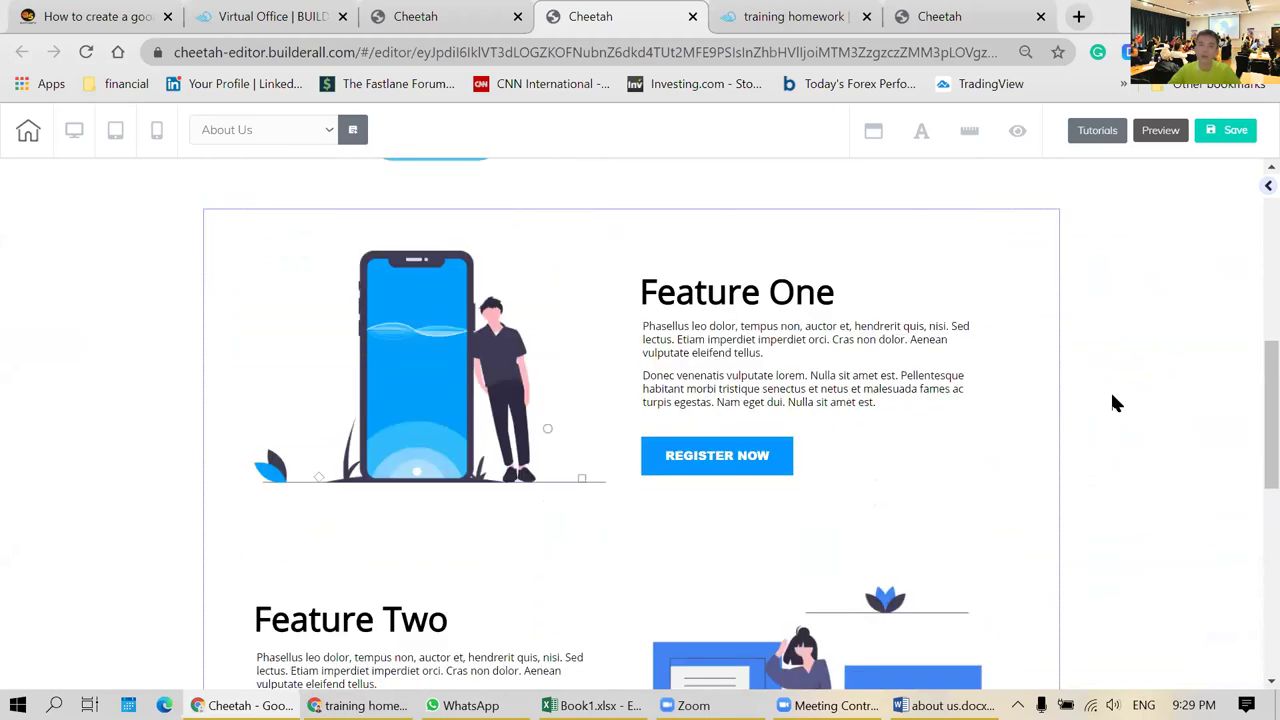
scroll(1116, 402, up, 2)
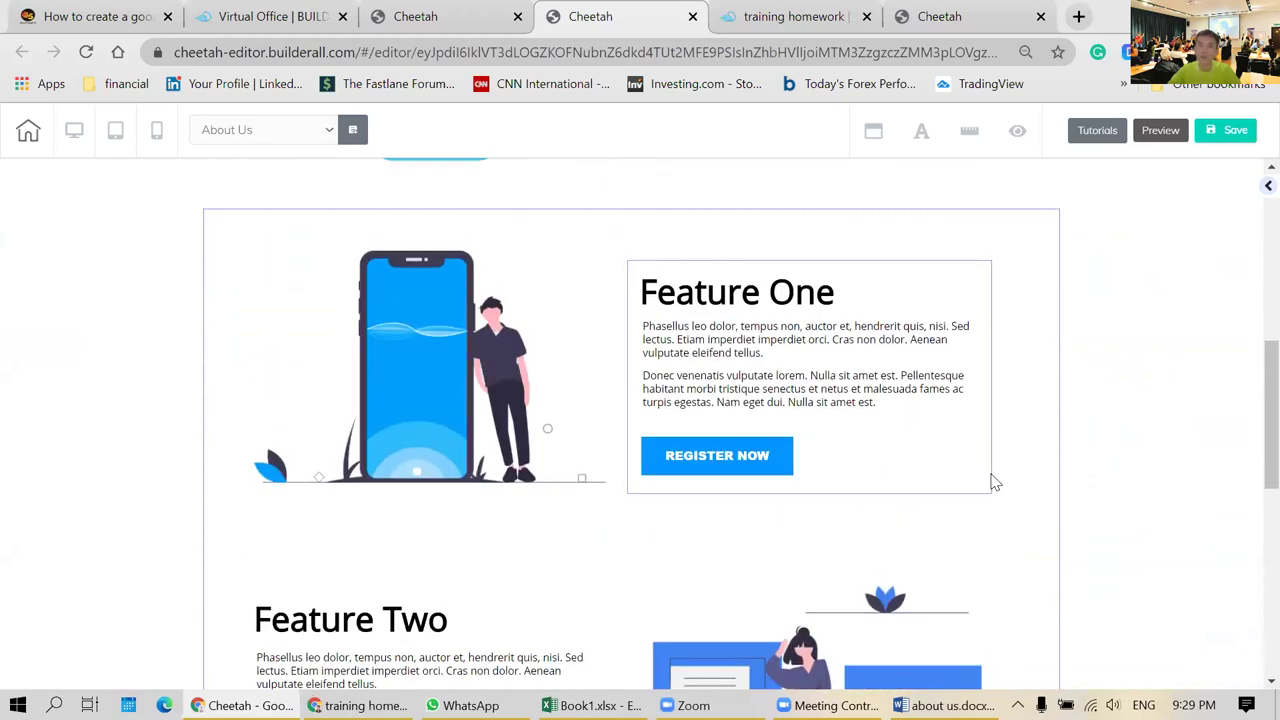
- Delete the REGISTER NOW button under the Feature One text
scroll(773, 420, down, 1)
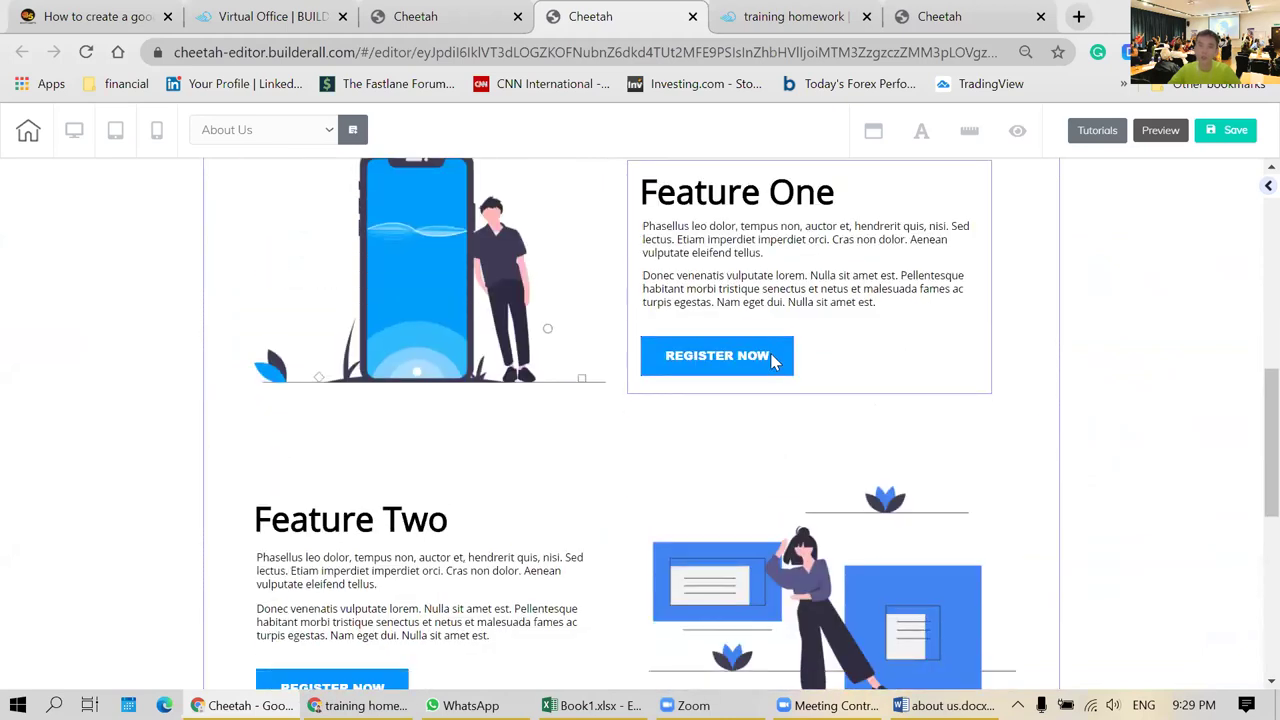
click(788, 347)
click(791, 322)
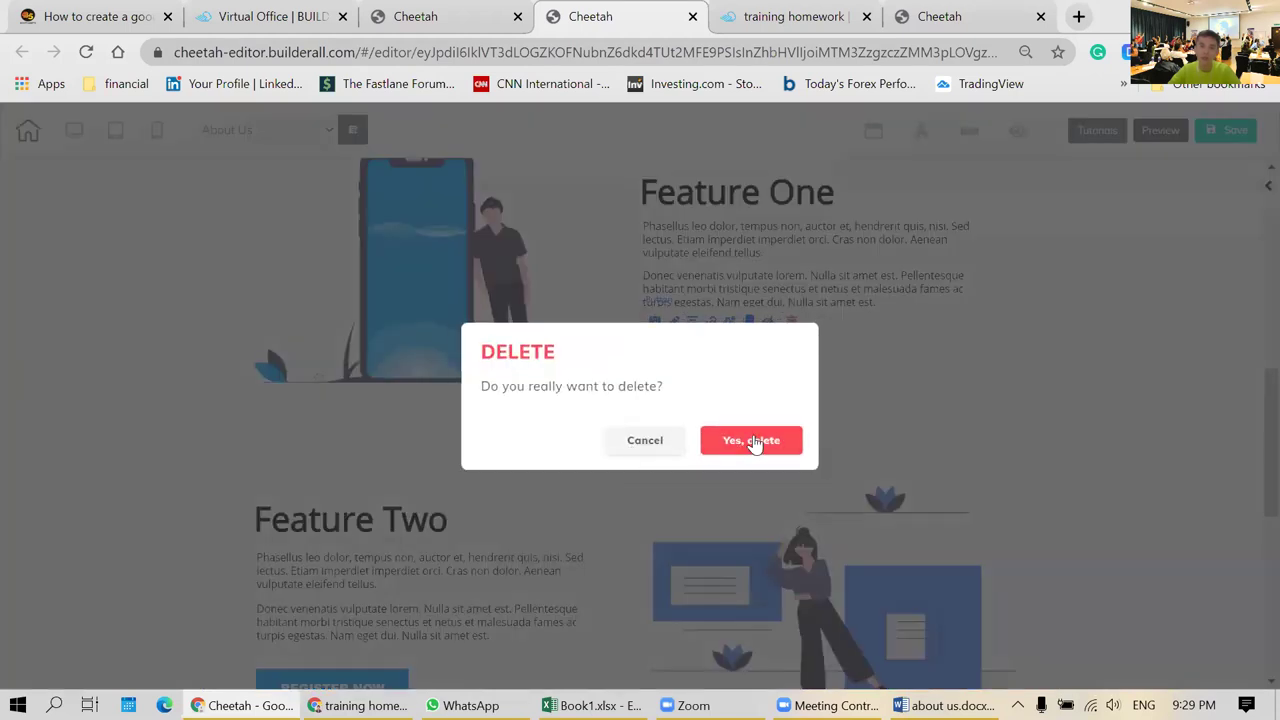
click(751, 443)
- Delete the REGISTER NOW button under the Feature Two text
scroll(343, 485, down, 1)
scroll(343, 485, down, 2)
click(397, 486)
click(405, 456)
click(745, 443)
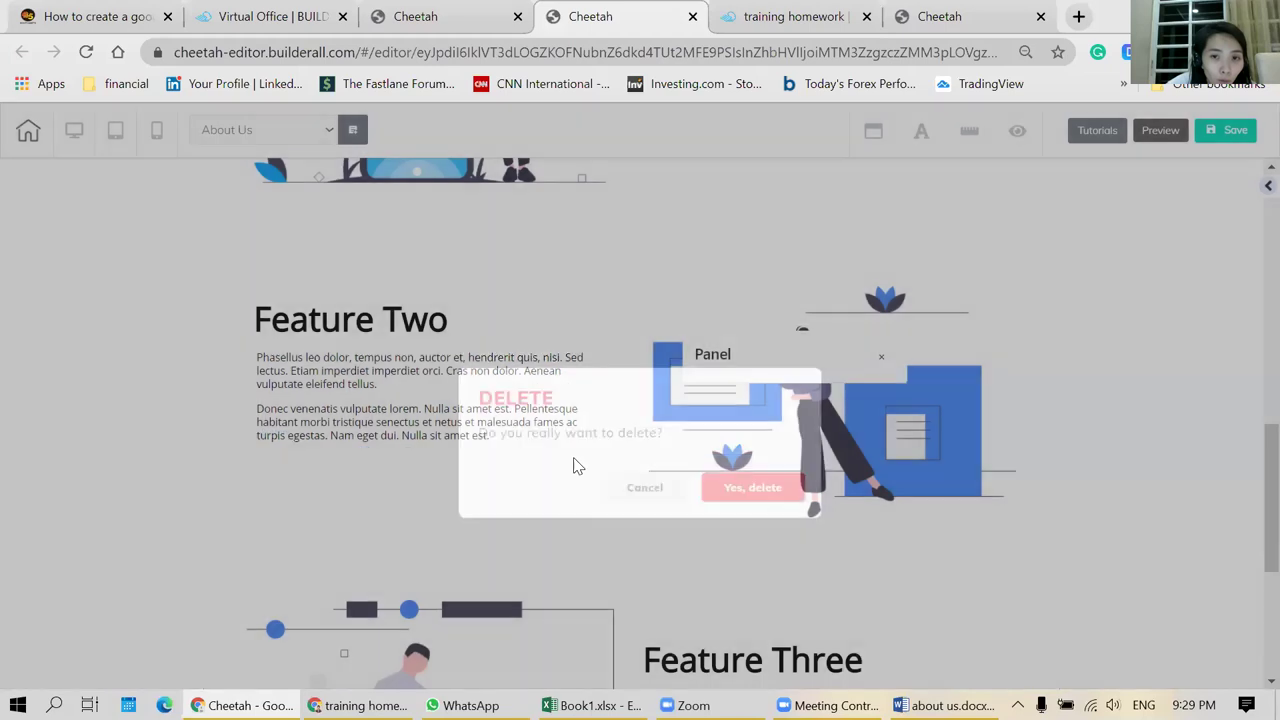
- Delete the REGISTER NOW button under the Feature Three text
scroll(574, 463, down, 2)
click(786, 628)
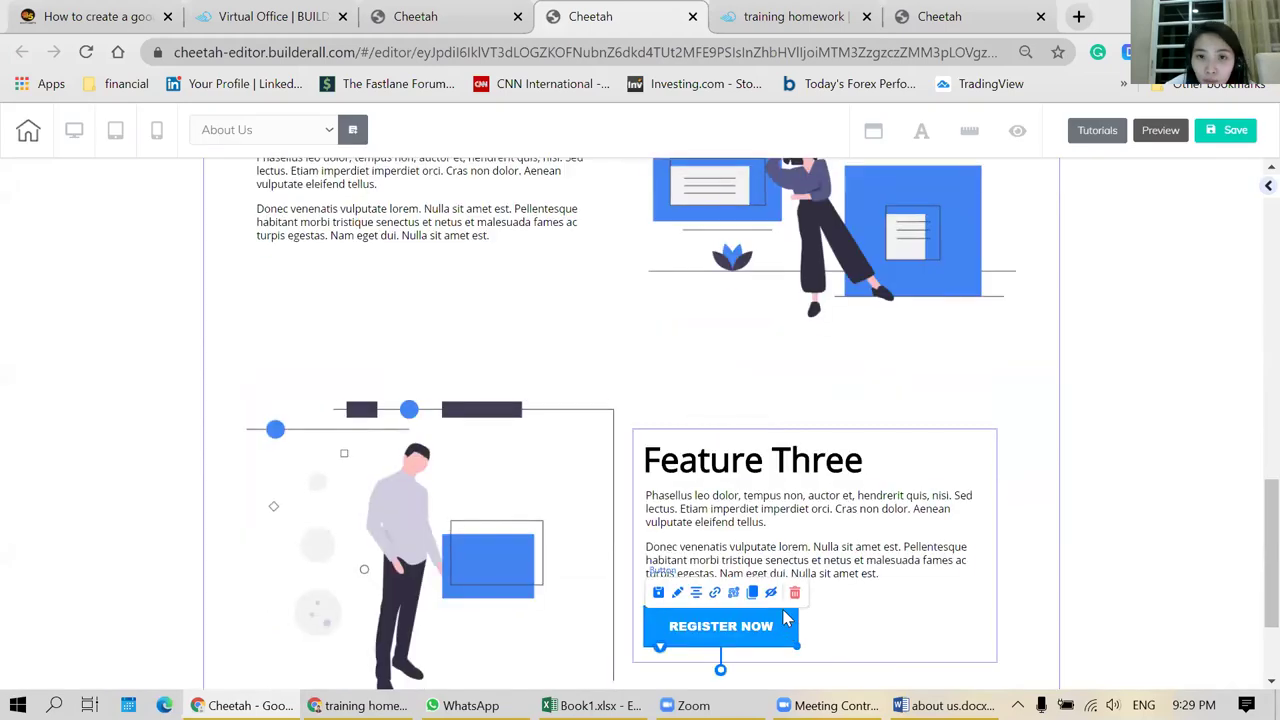
click(794, 592)
click(752, 443)
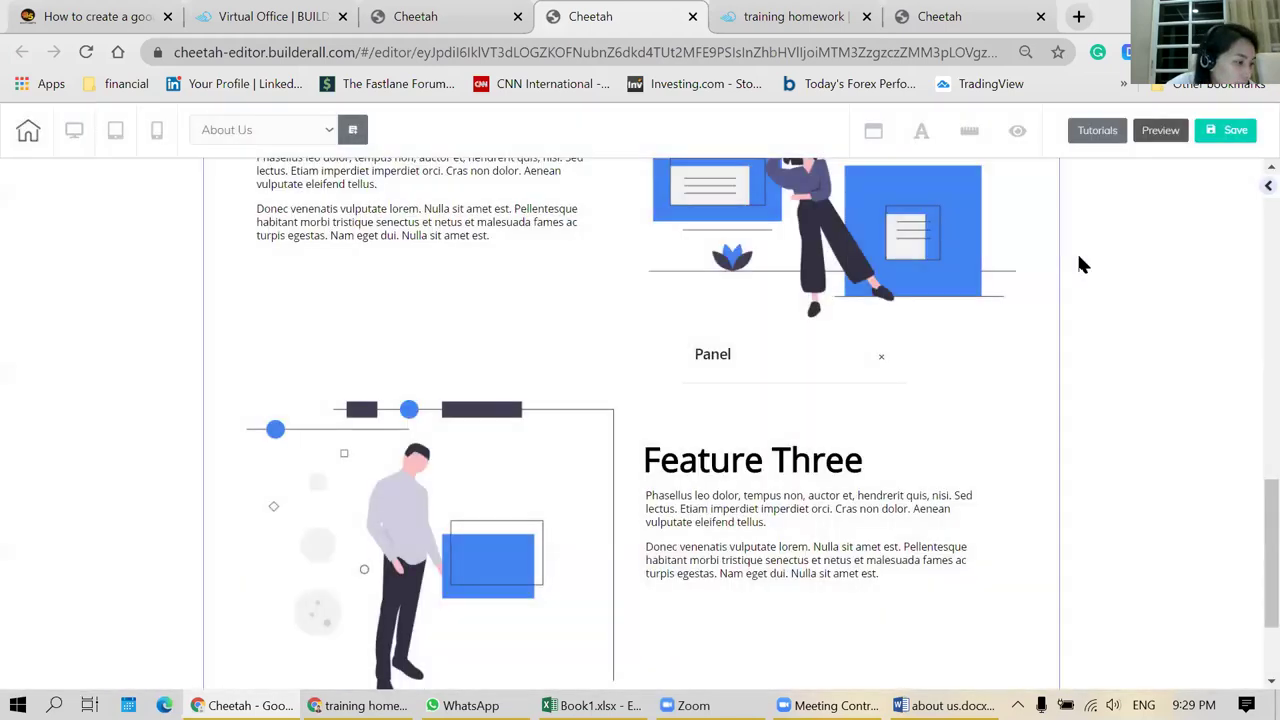
- Reopen the Features panel templates, look through them from Features - 01 to Features - 19, and collapse the sidebar again
mouse_move(1058, 344)
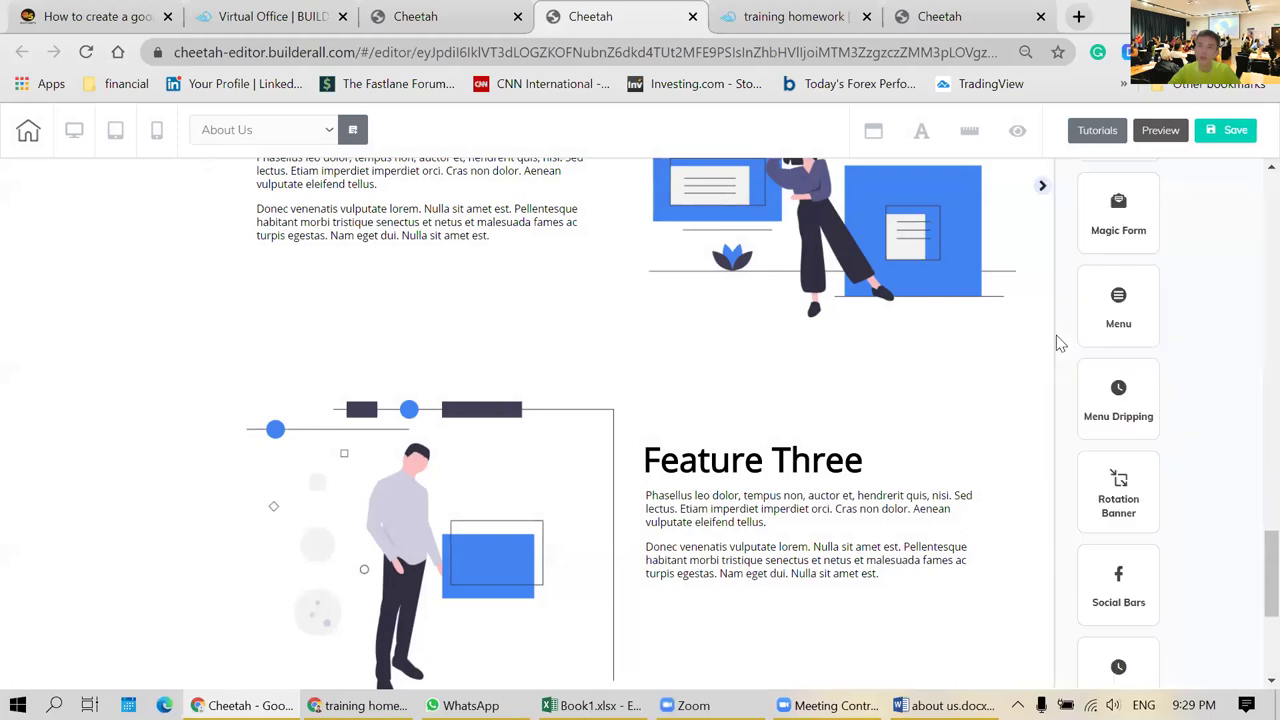
scroll(1175, 395, up, 4)
scroll(1180, 398, up, 10)
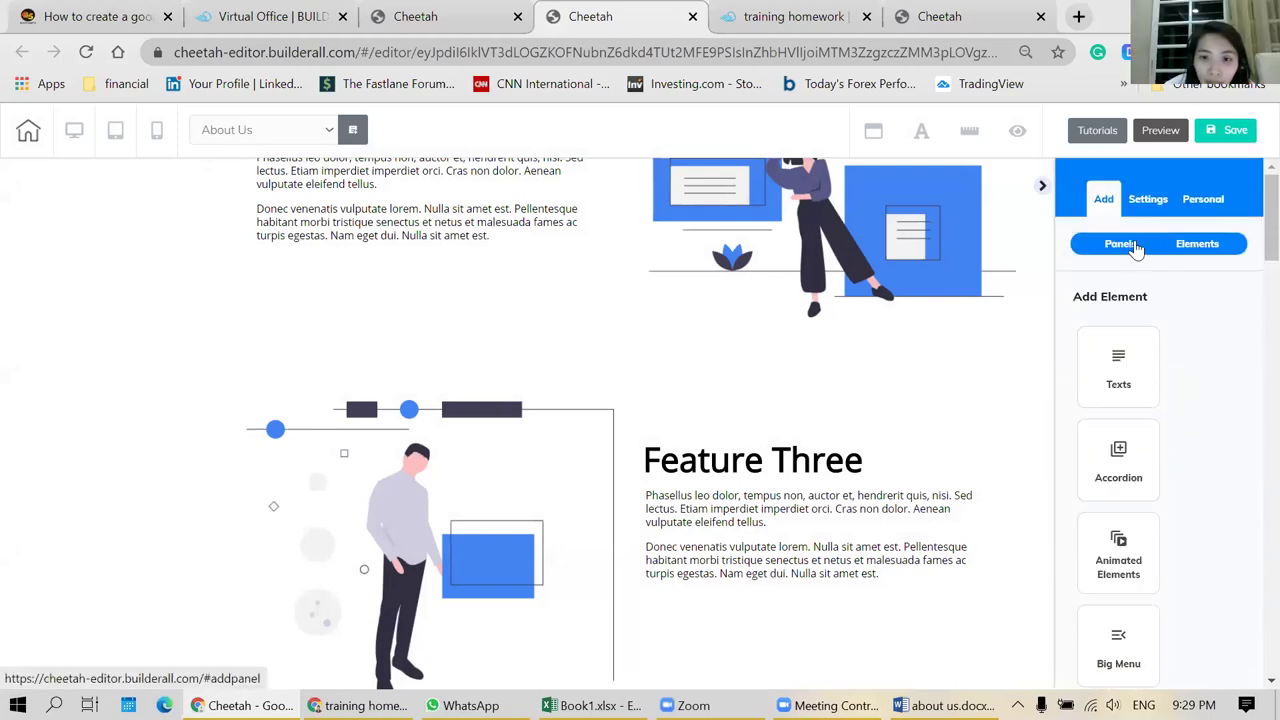
click(1118, 244)
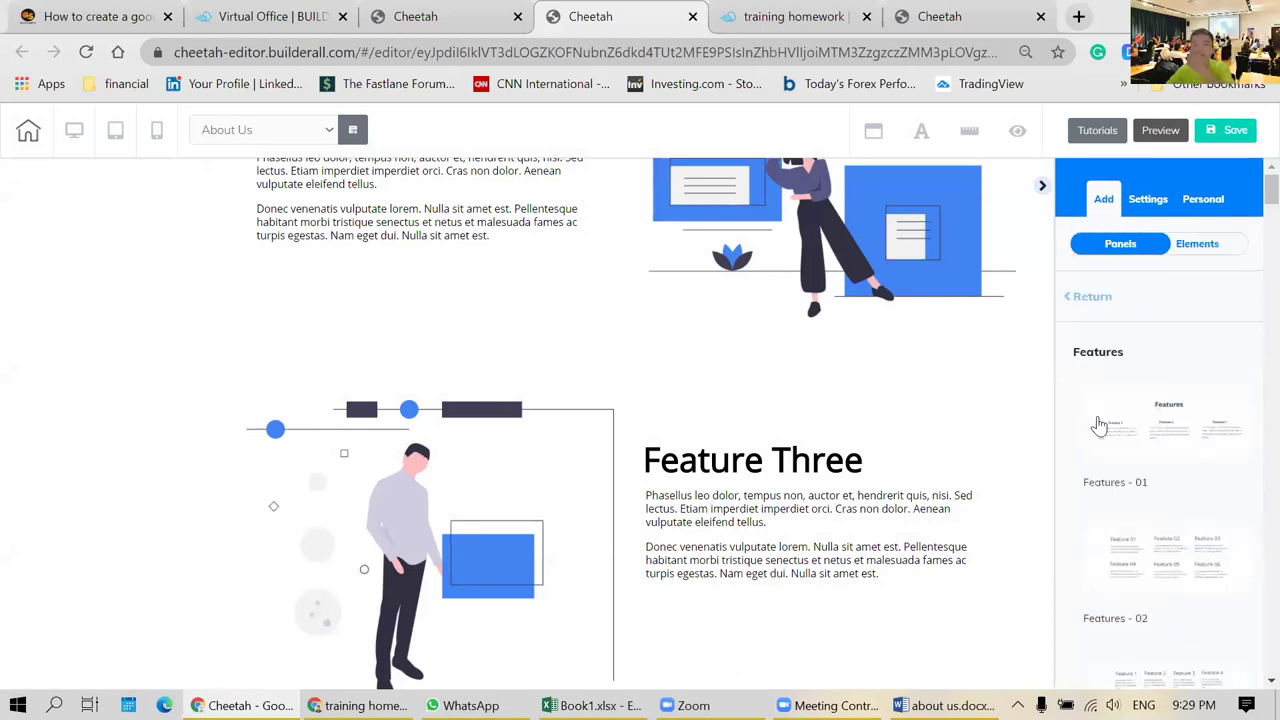
scroll(1097, 425, down, 4)
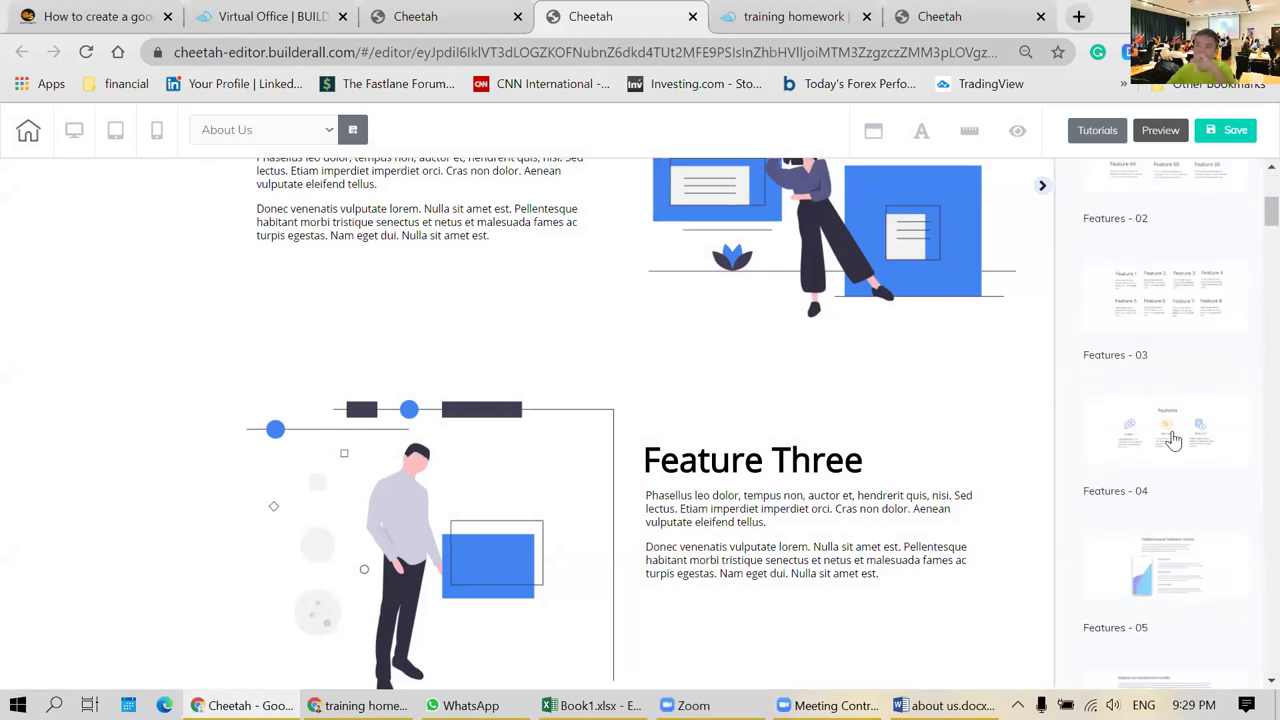
scroll(1188, 430, down, 2)
scroll(1155, 423, down, 4)
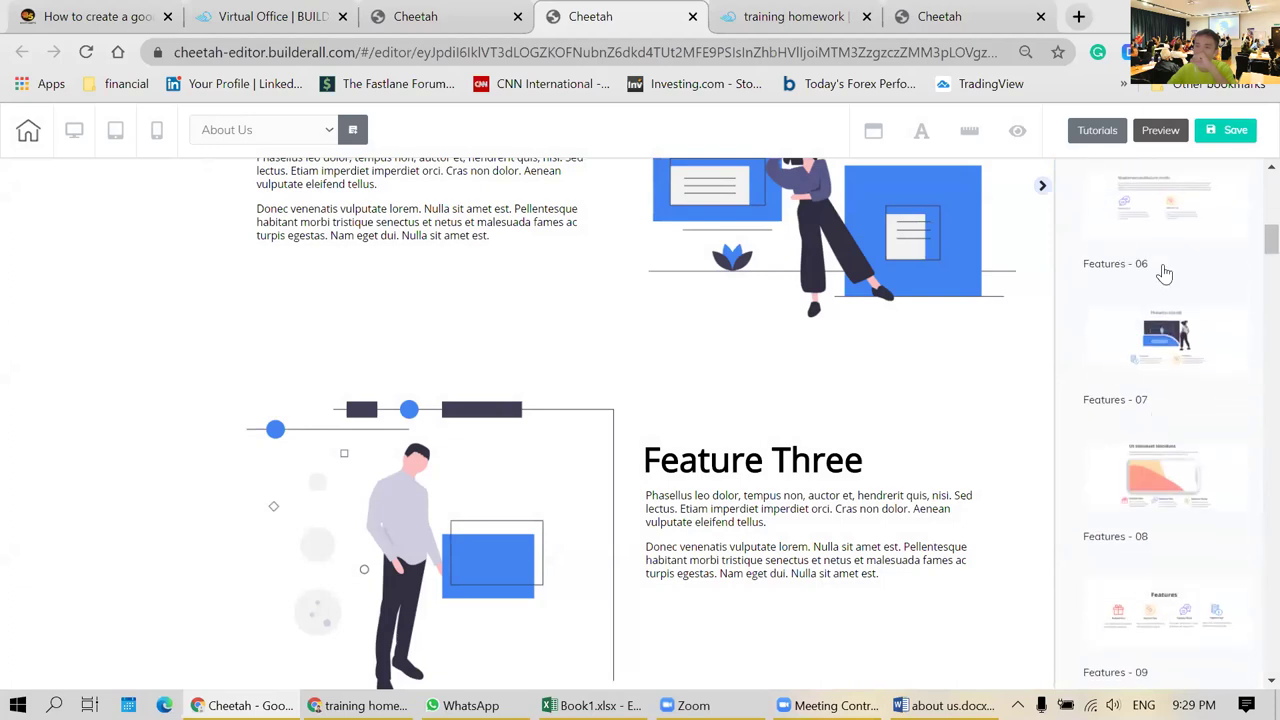
scroll(1156, 435, down, 1)
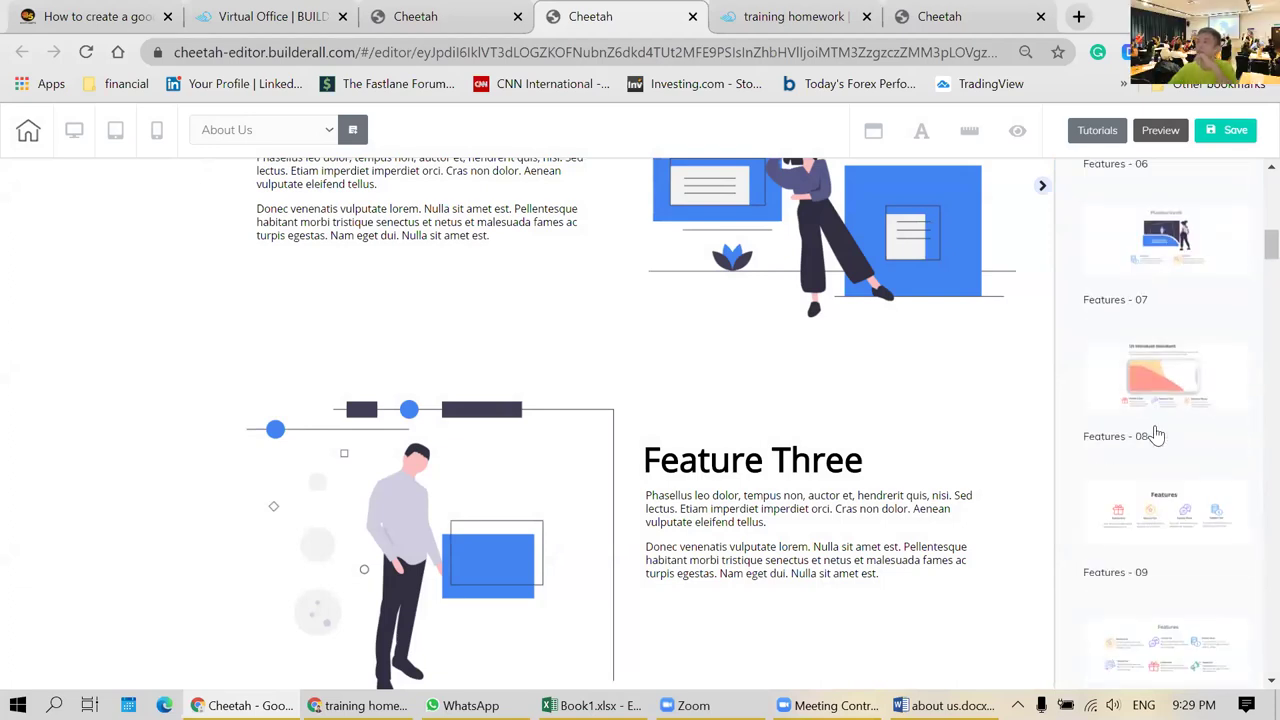
scroll(1148, 468, down, 8)
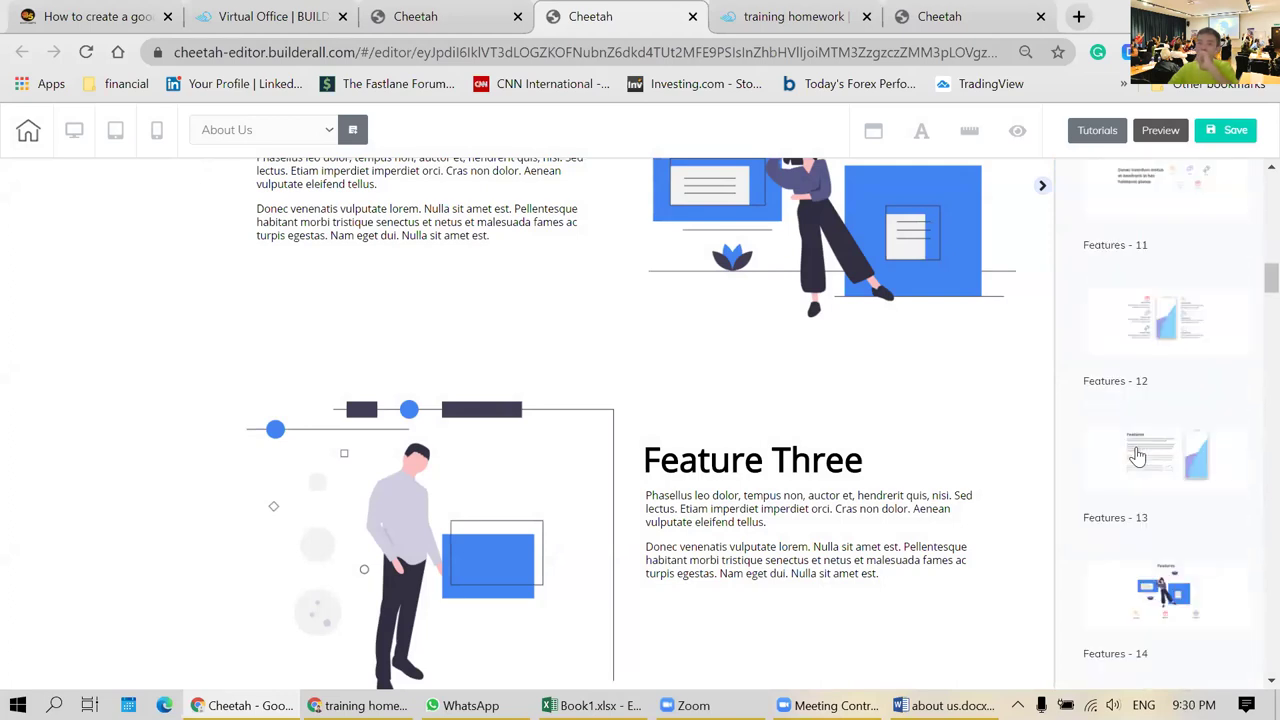
scroll(1138, 453, down, 3)
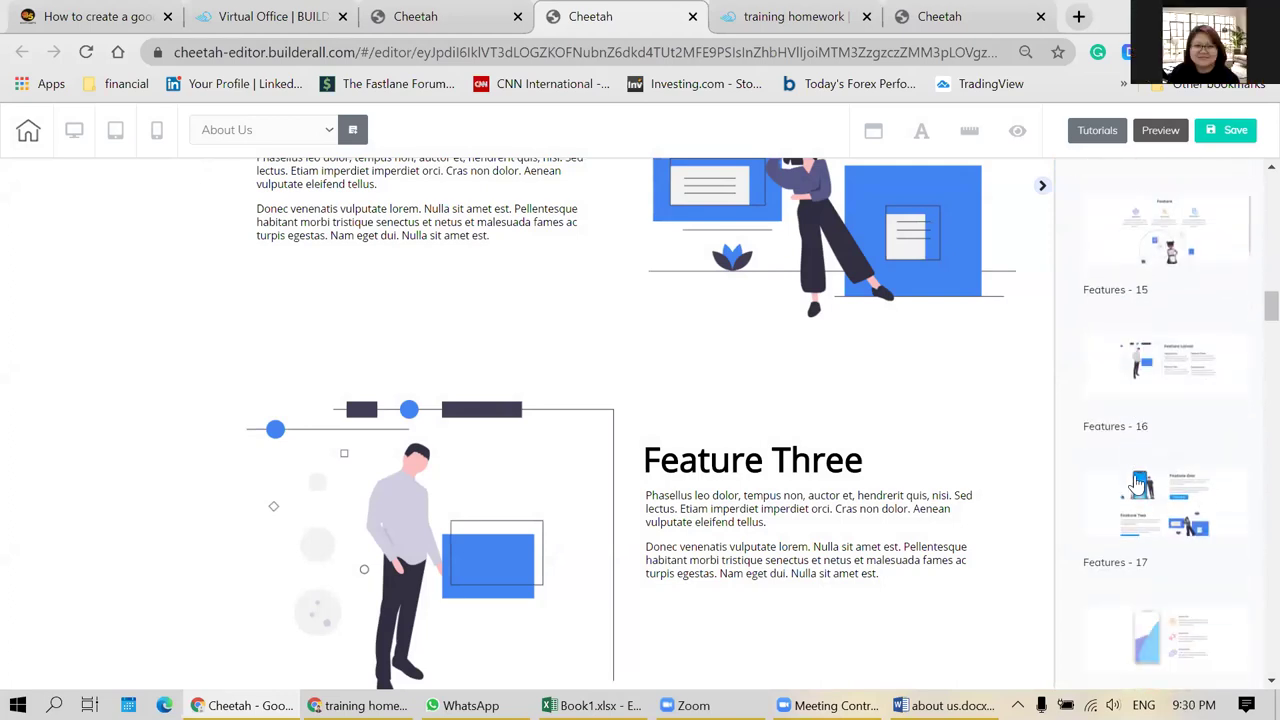
scroll(1138, 484, down, 2)
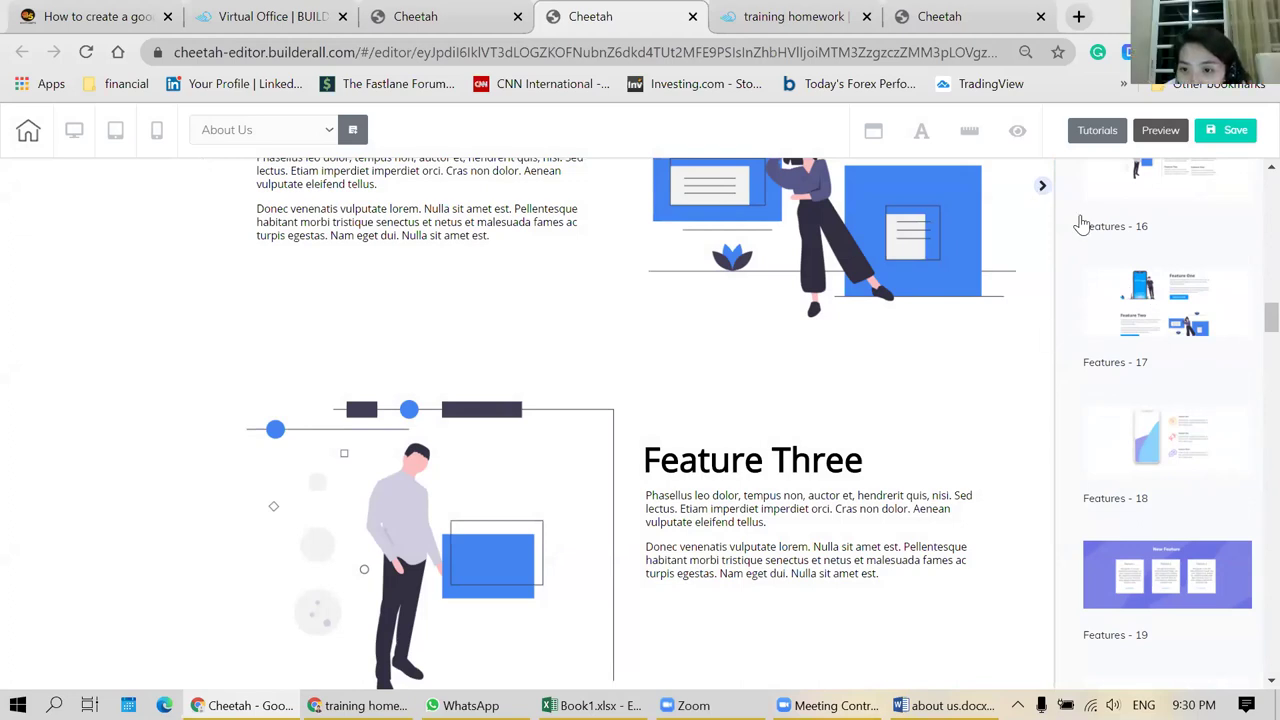
click(1041, 185)
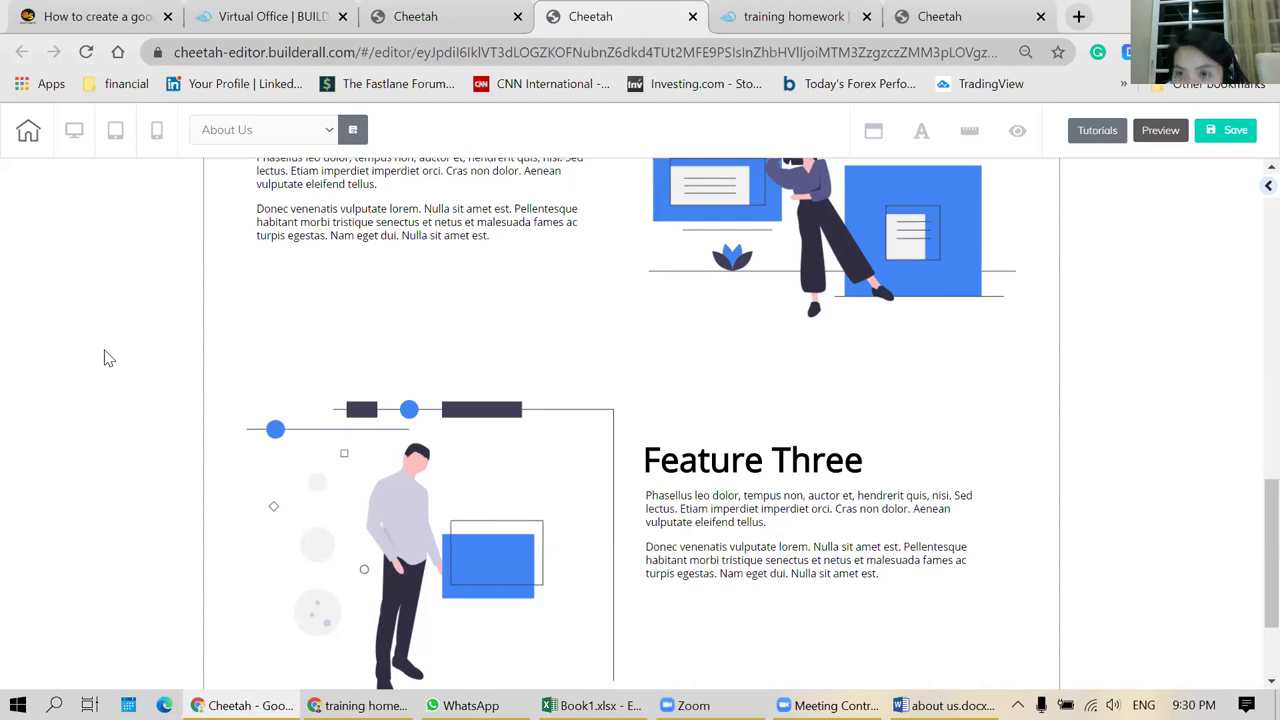
- Check the Feature One and Feature Two sections of the features panel on the page
scroll(109, 358, up, 1)
scroll(109, 358, up, 5)
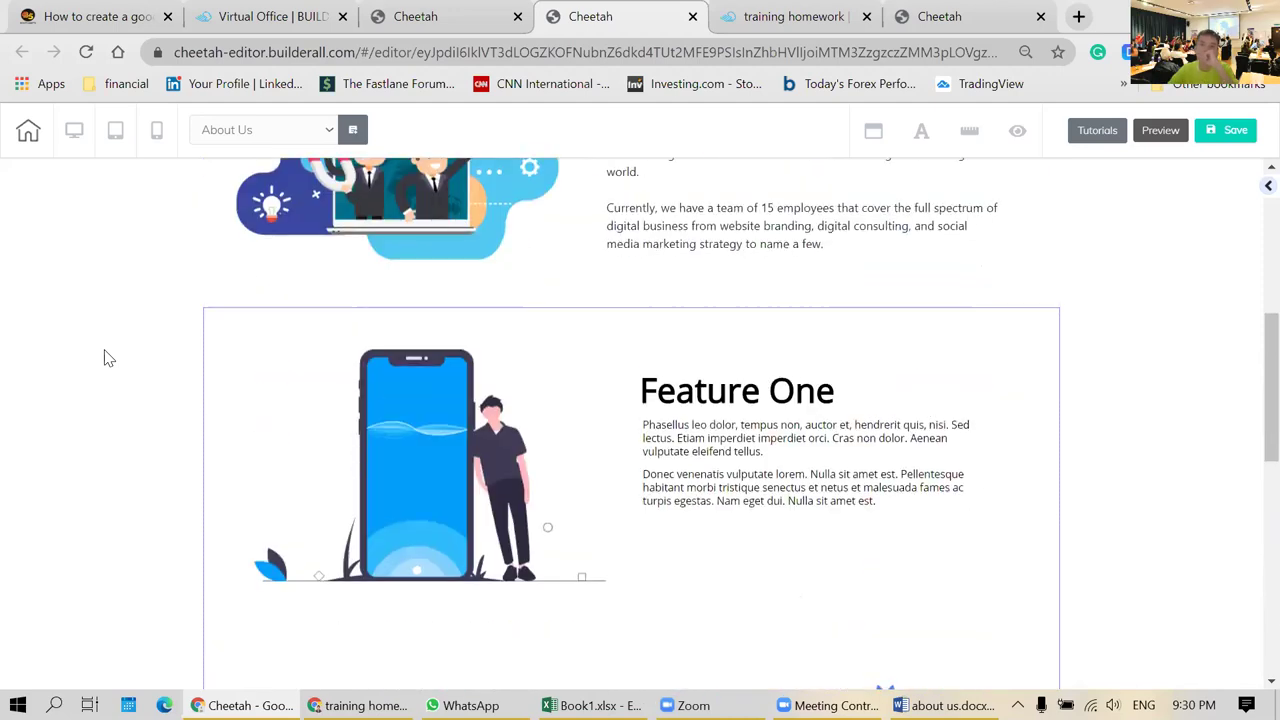
scroll(109, 358, down, 3)
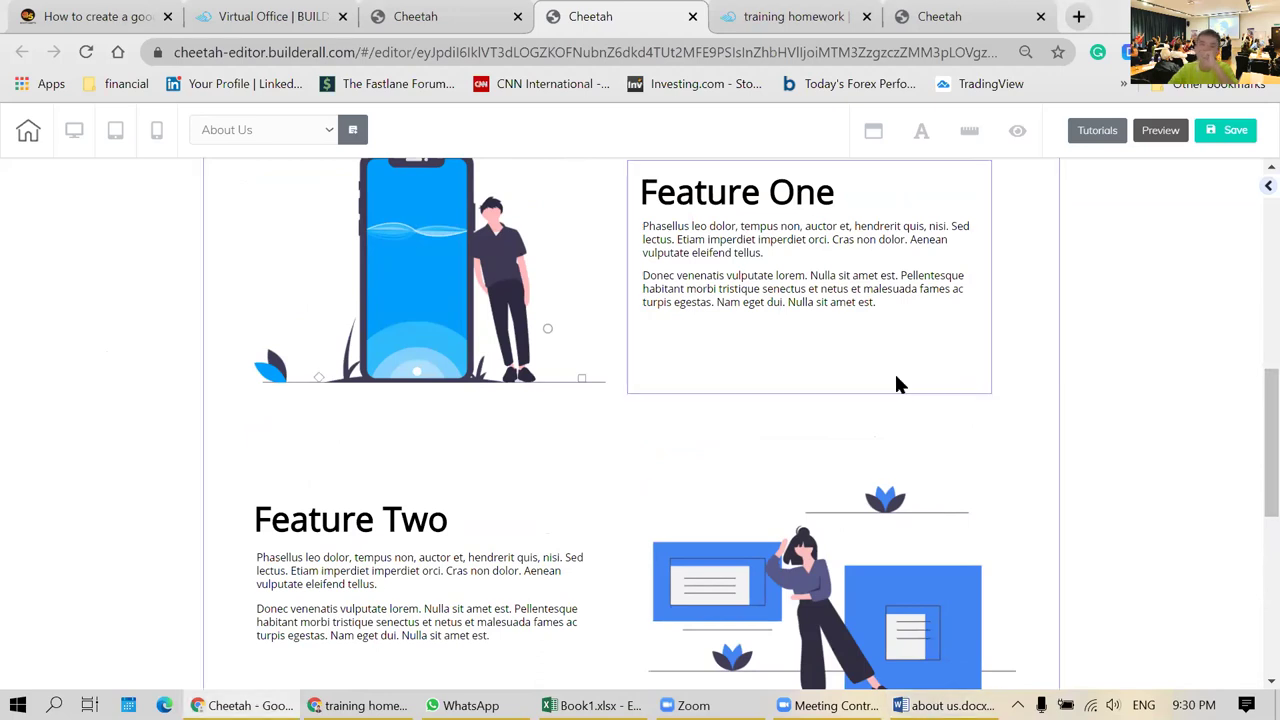
- Replace the image beside Feature One with the our-mission picture from the user files
scroll(896, 378, up, 1)
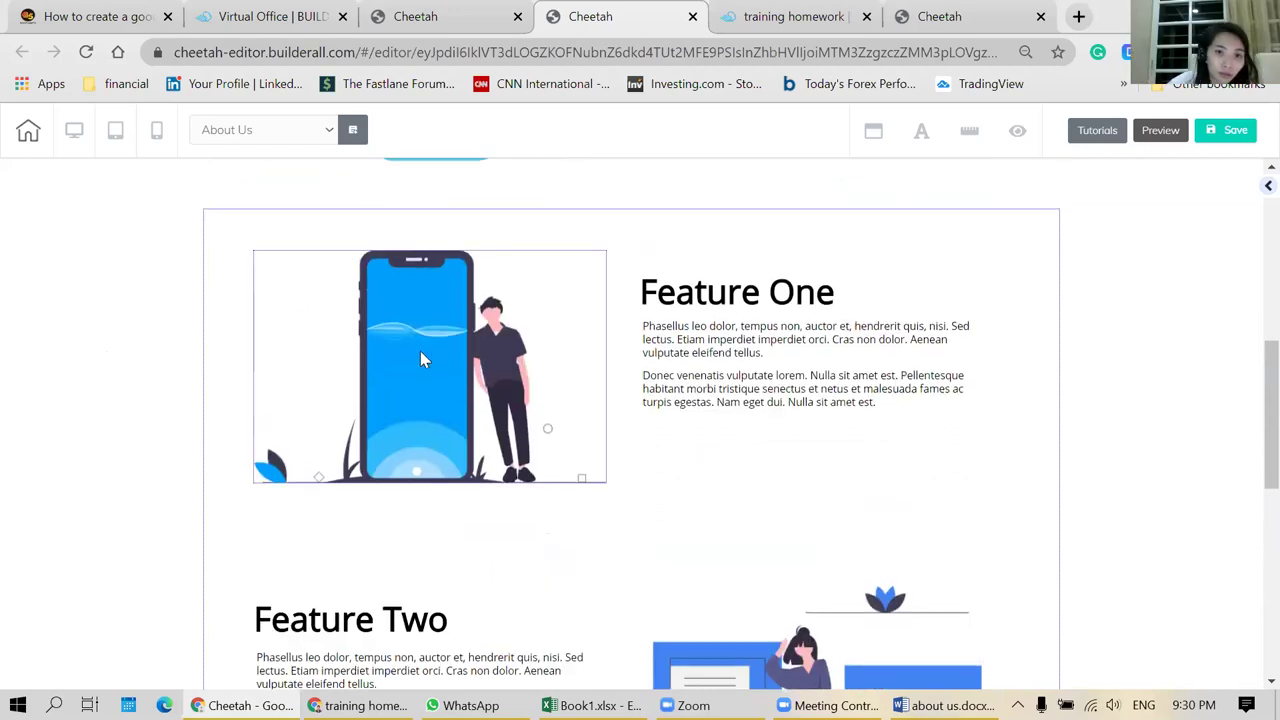
scroll(186, 380, up, 4)
scroll(116, 378, down, 5)
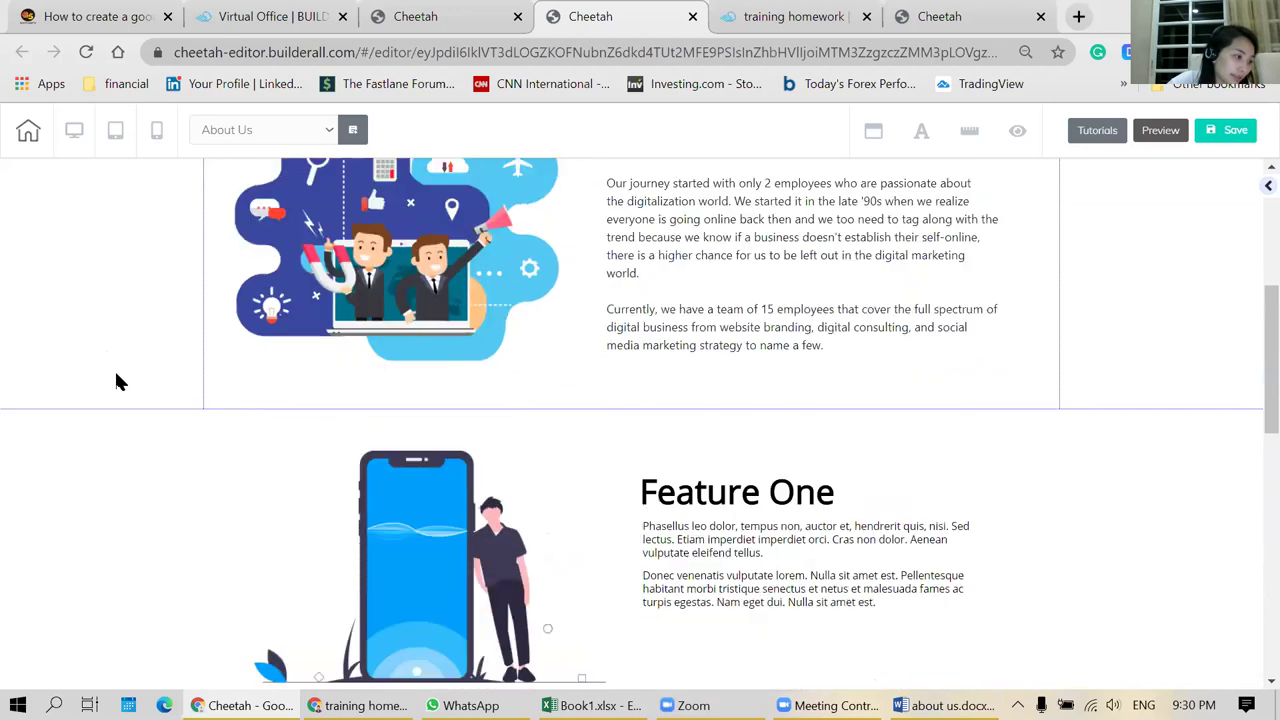
scroll(116, 380, down, 6)
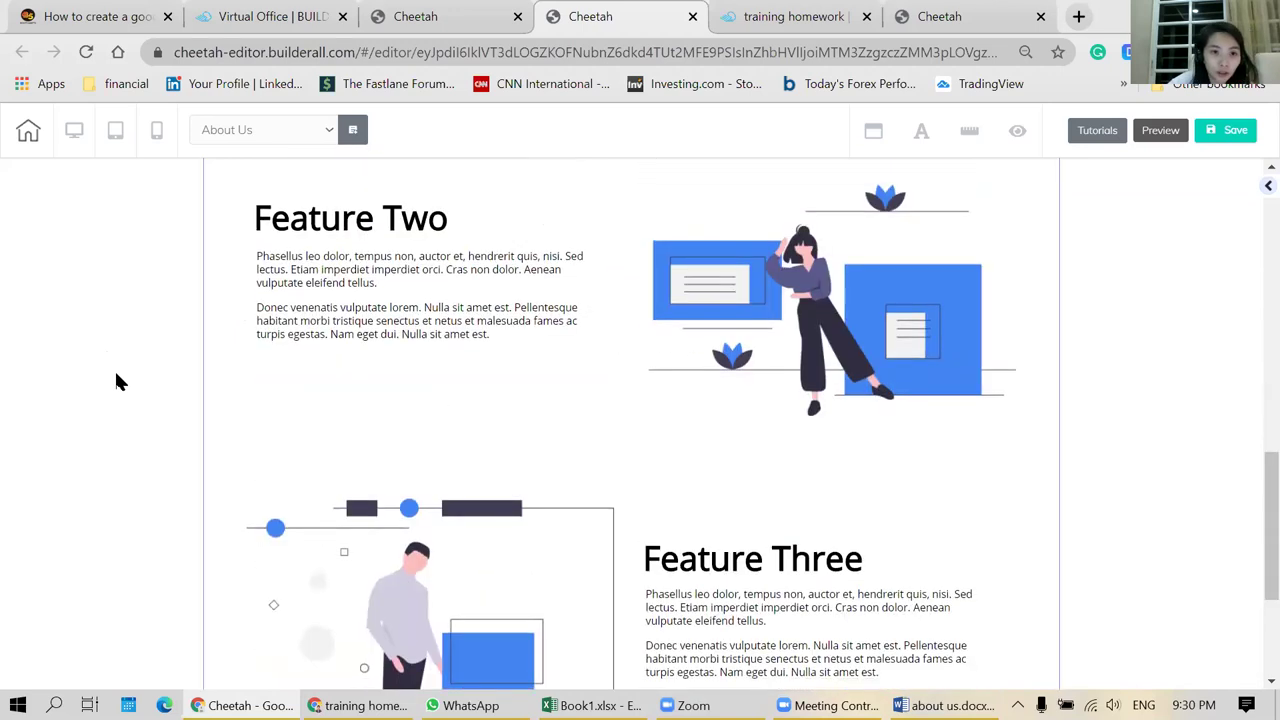
scroll(116, 381, up, 7)
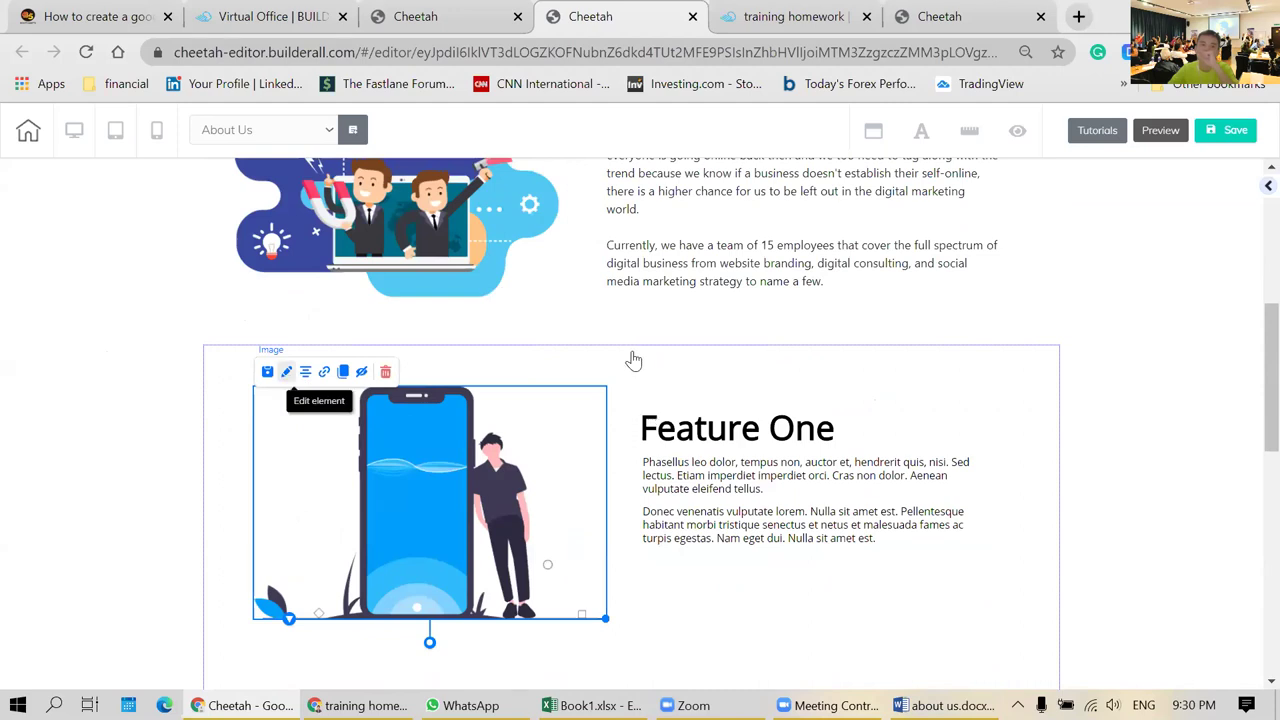
scroll(729, 437, down, 3)
scroll(801, 345, up, 5)
click(789, 345)
scroll(790, 465, down, 2)
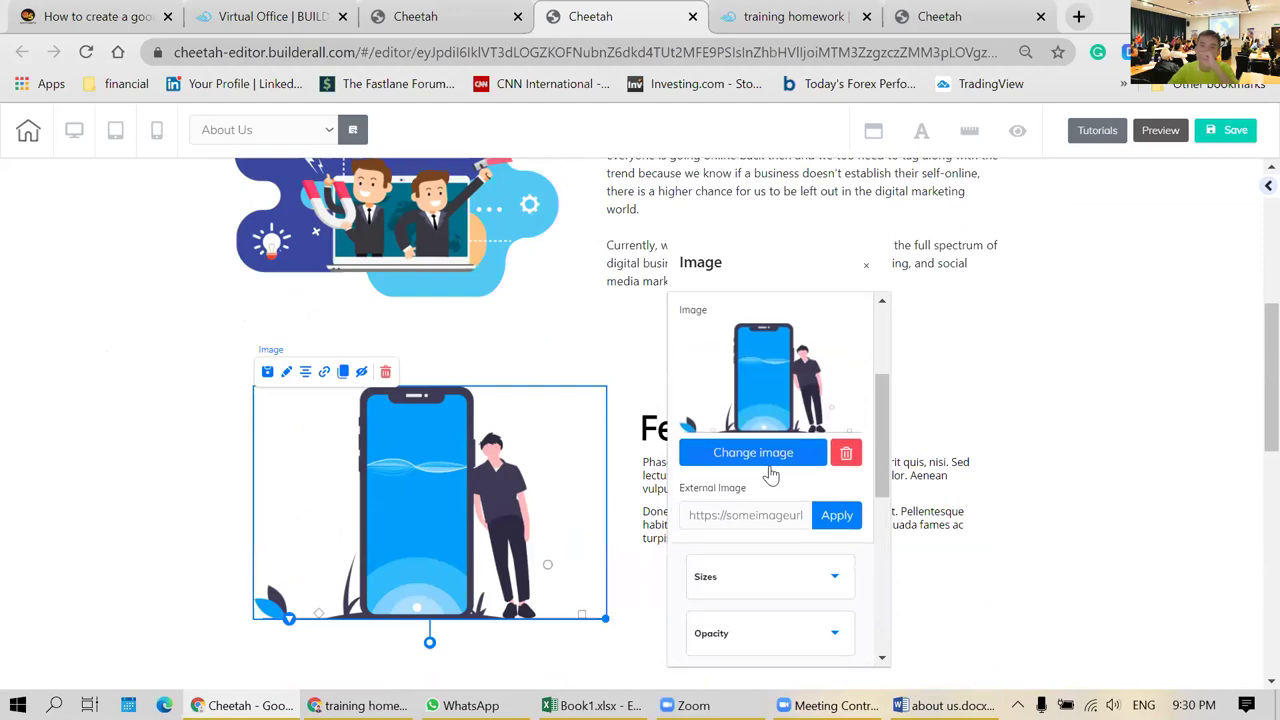
click(770, 464)
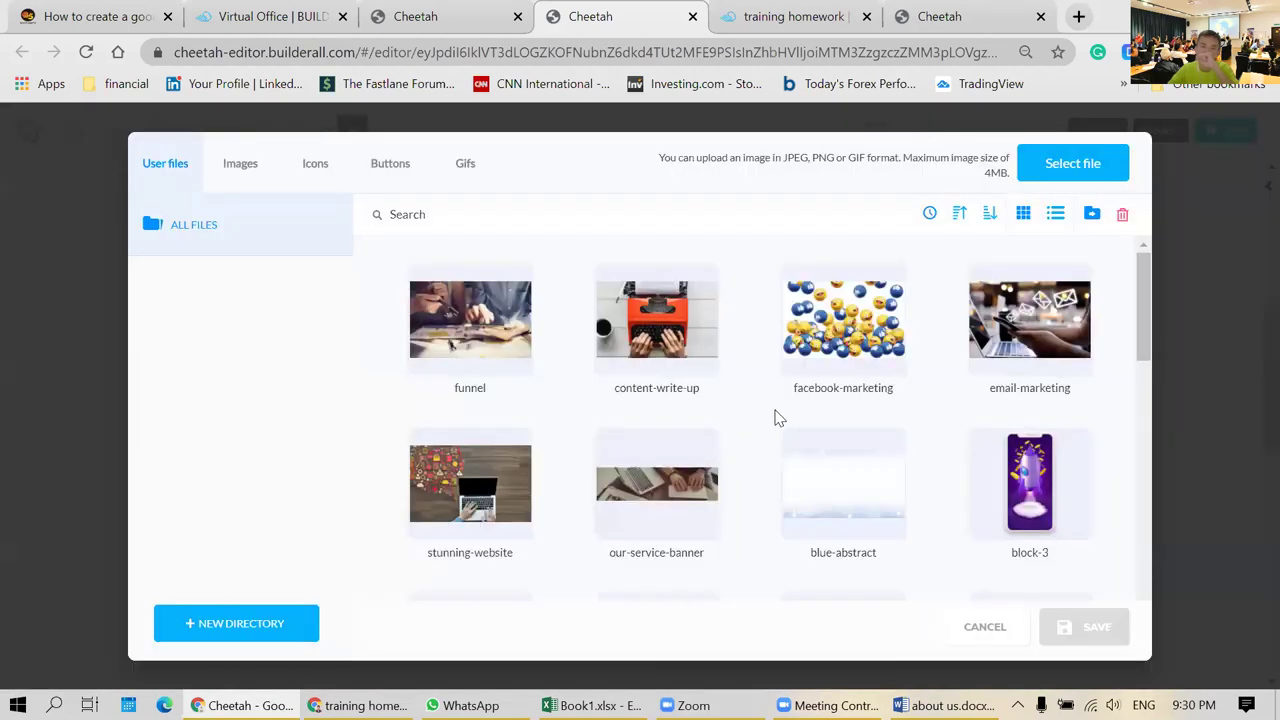
scroll(752, 452, down, 3)
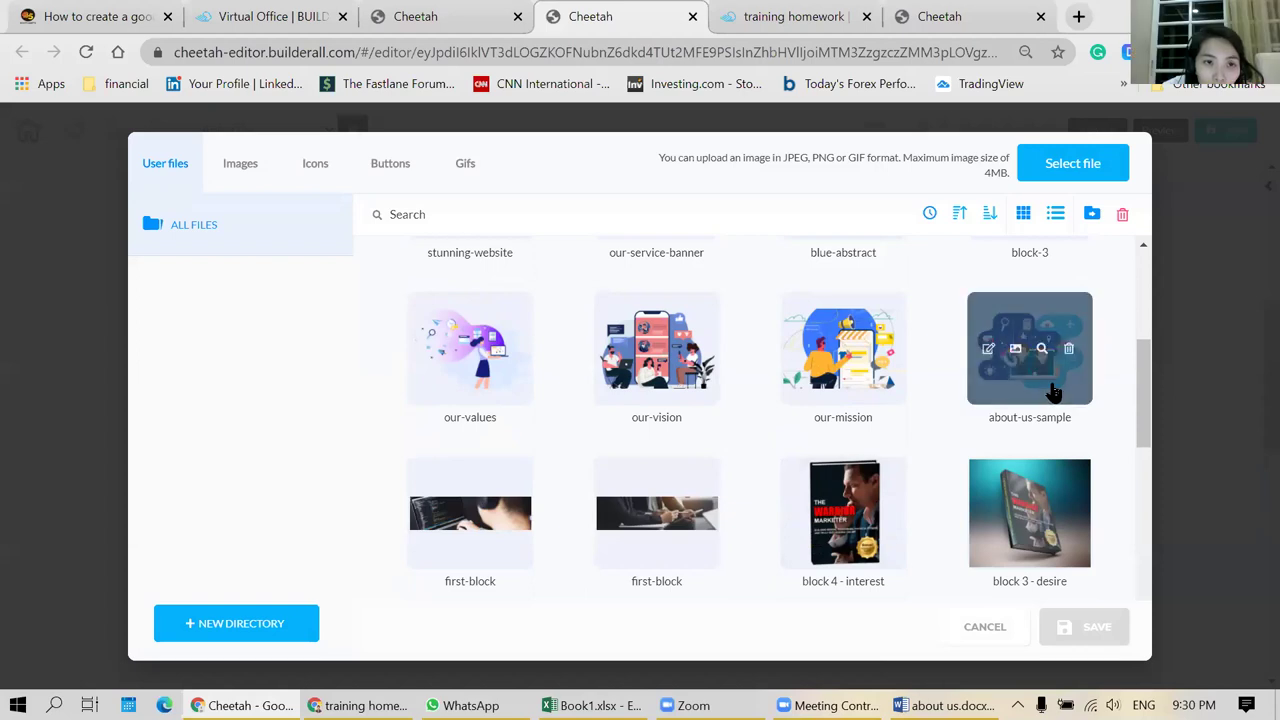
click(857, 386)
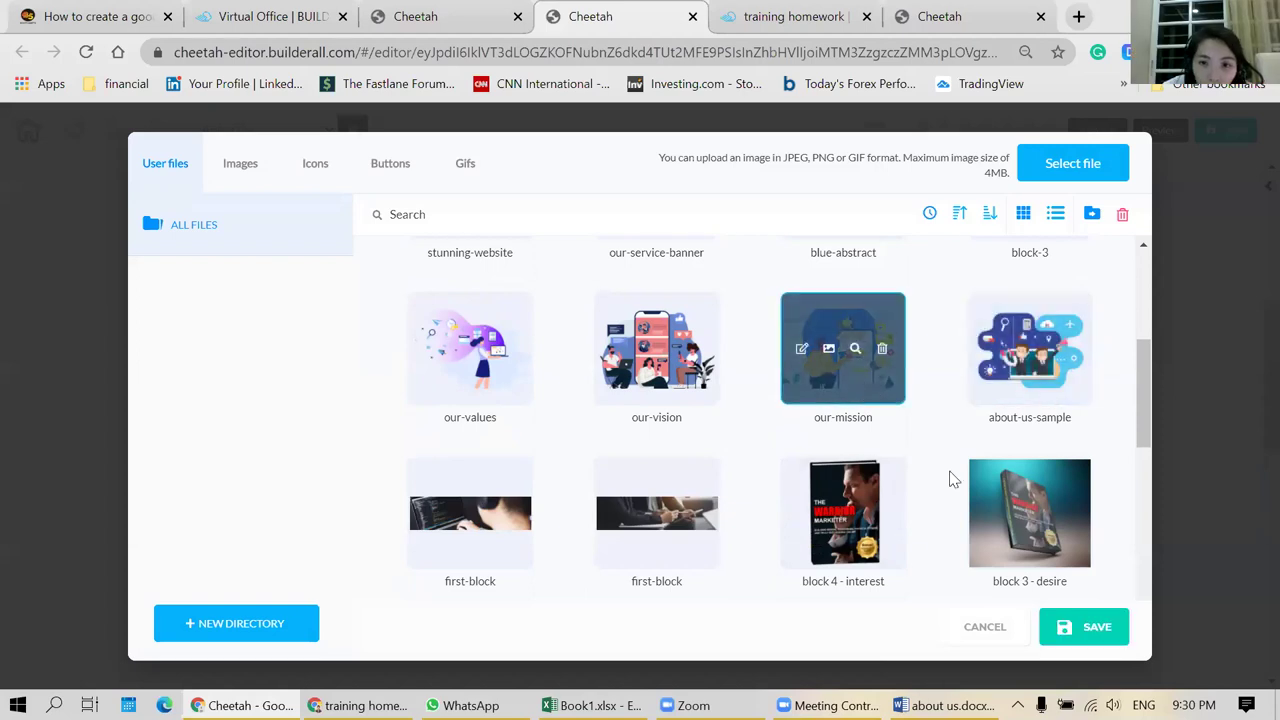
click(1085, 630)
click(867, 266)
- Replace the image beside Feature Two with the our-vision picture from the user files
scroll(1100, 470, down, 3)
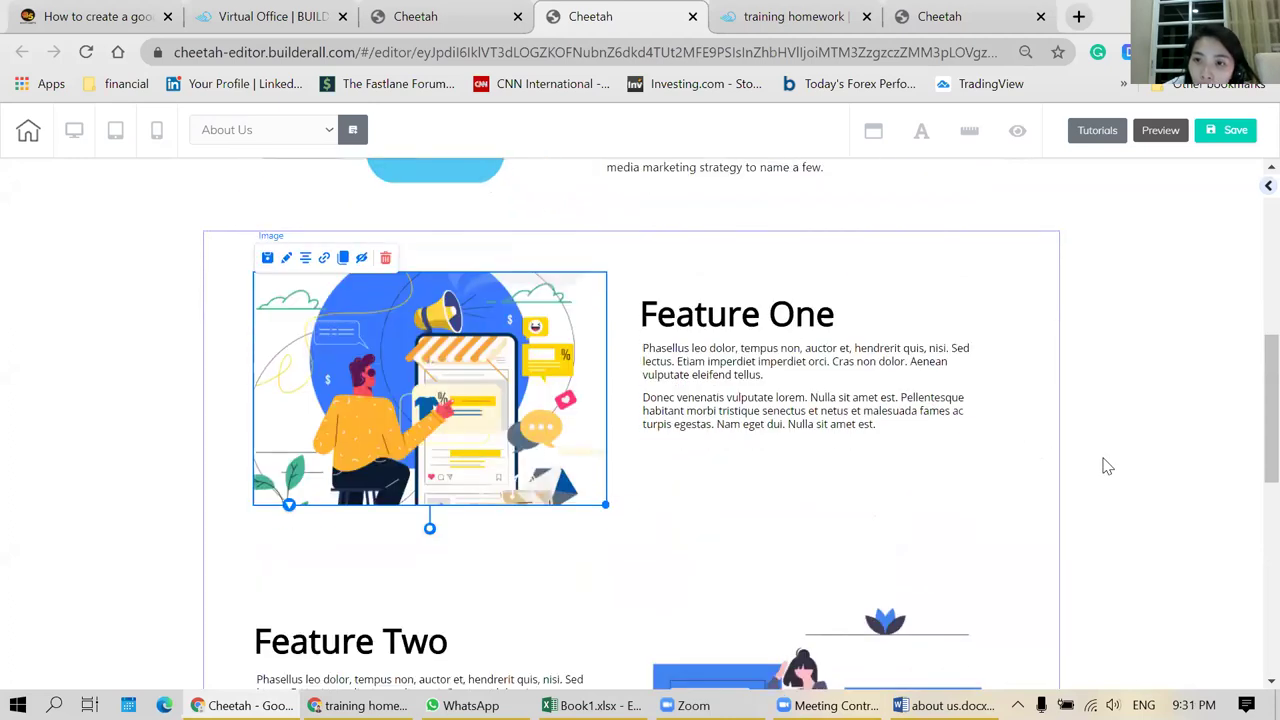
click(922, 500)
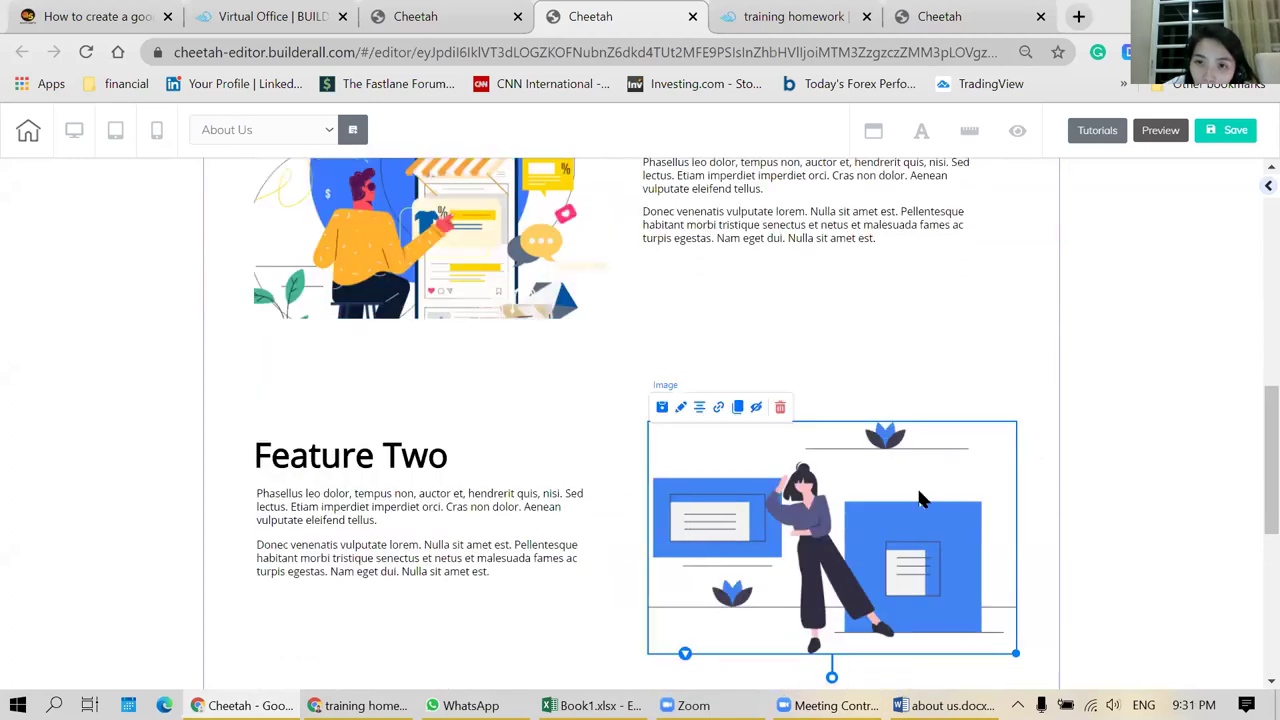
click(681, 408)
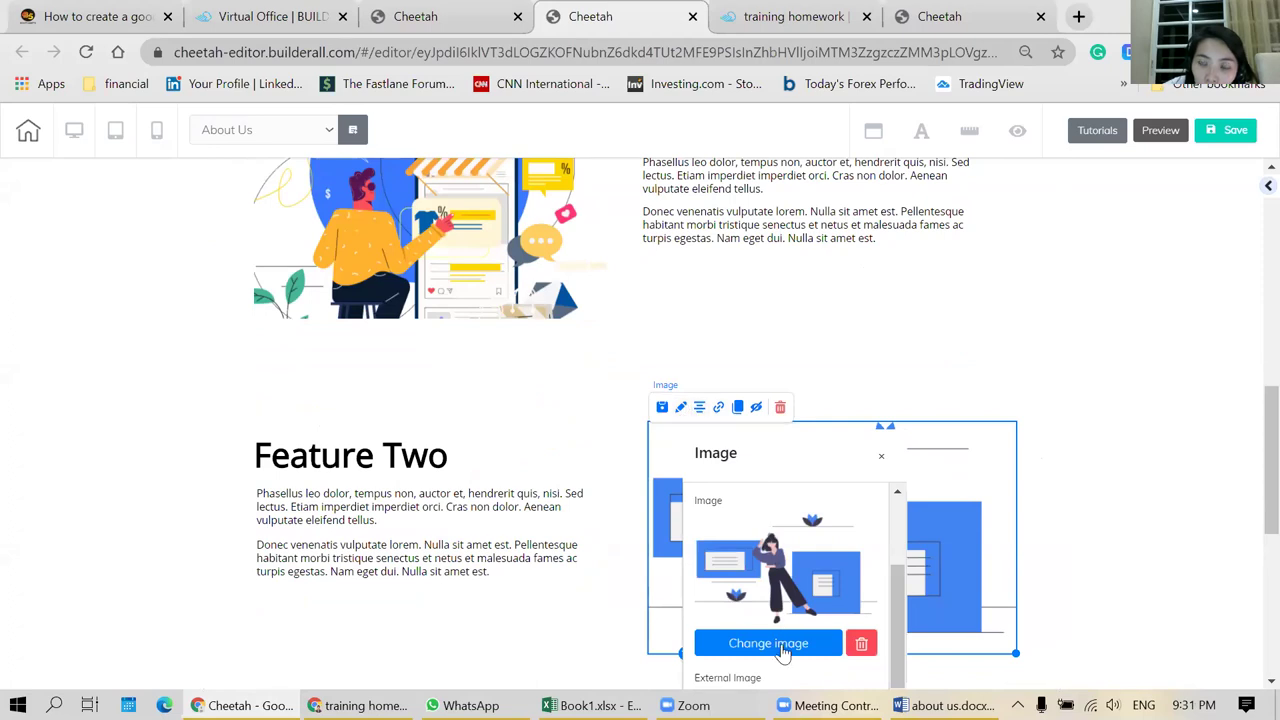
click(778, 546)
scroll(680, 434, down, 2)
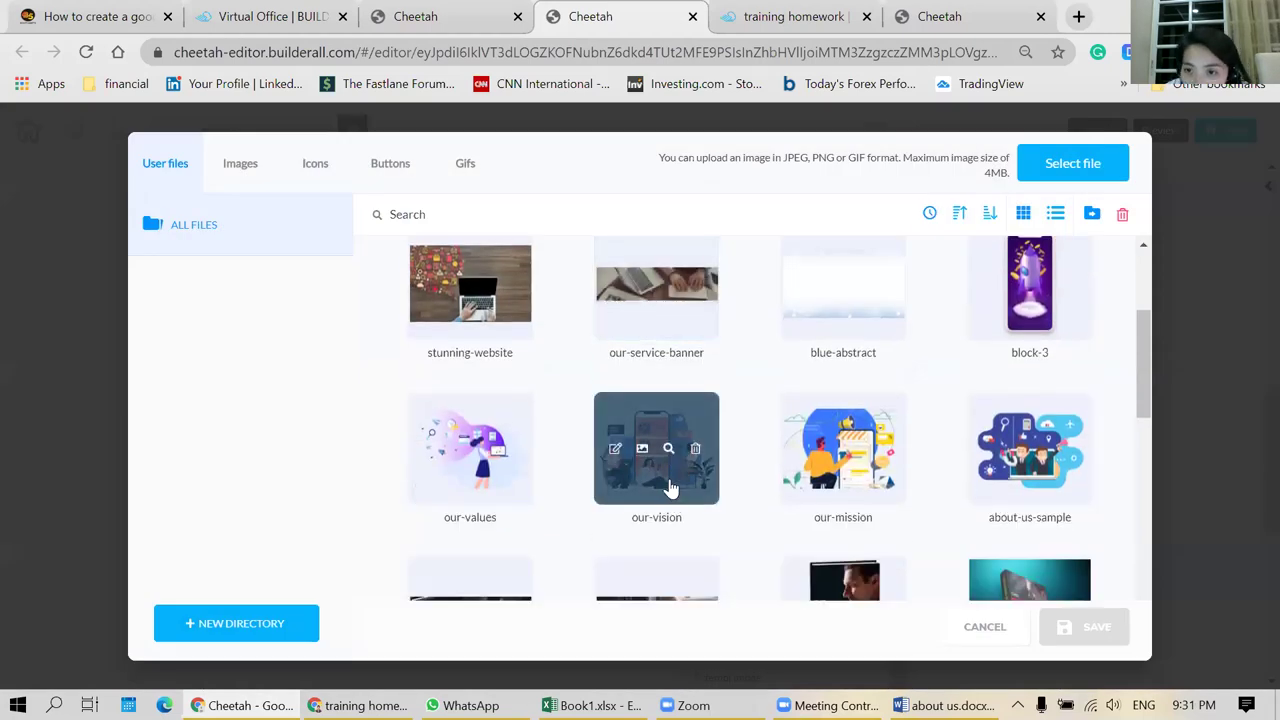
click(670, 488)
click(1085, 628)
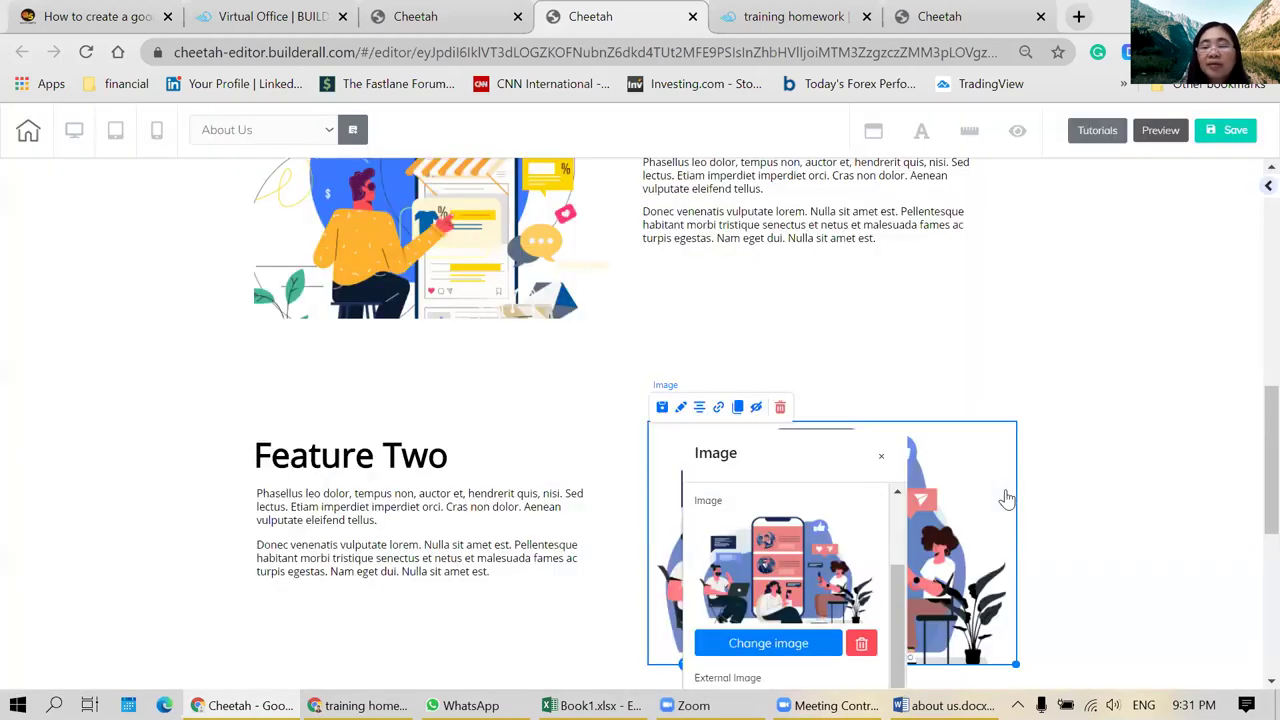
click(1108, 465)
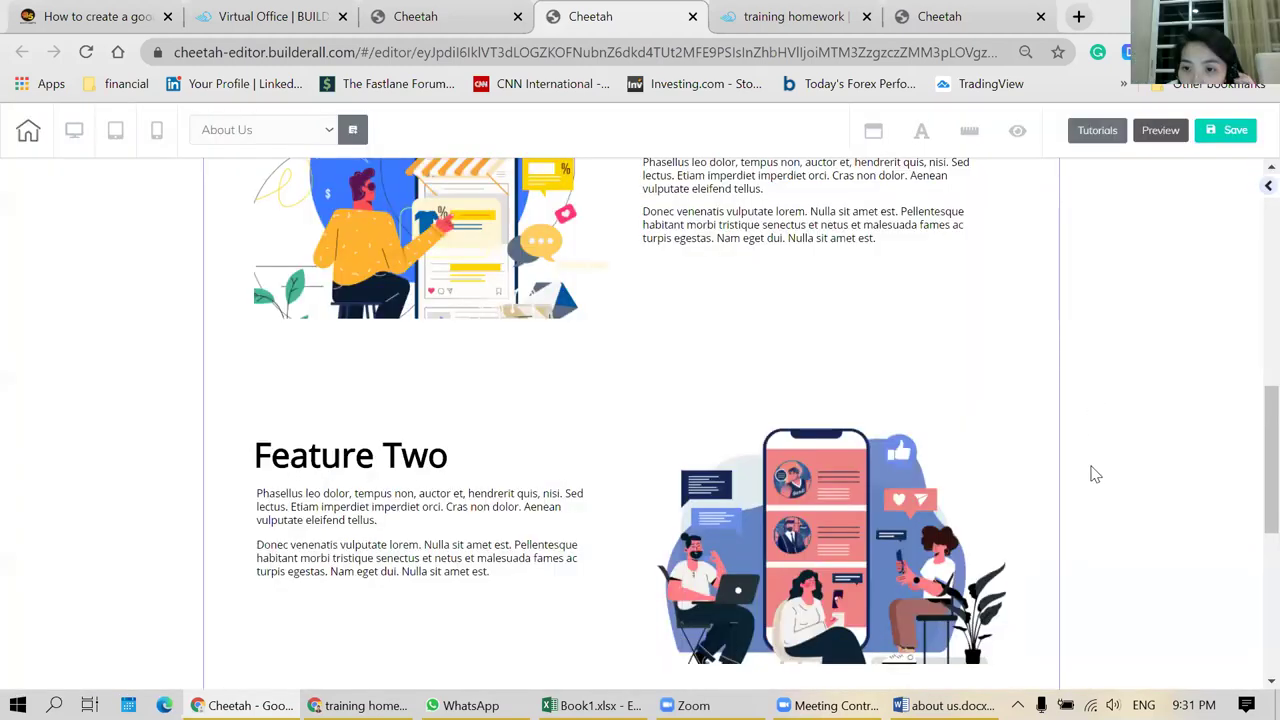
- Replace the image beside Feature Three with the our-values picture from the user files
scroll(1080, 468, down, 5)
click(484, 336)
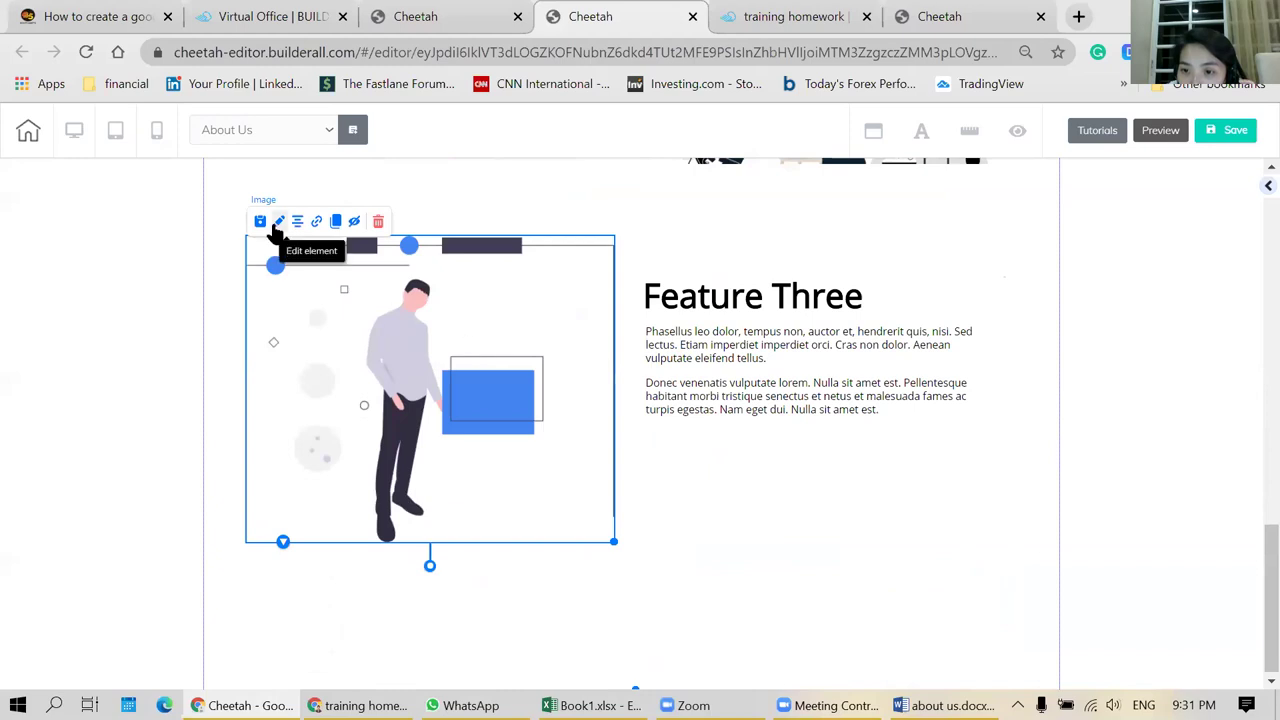
click(279, 221)
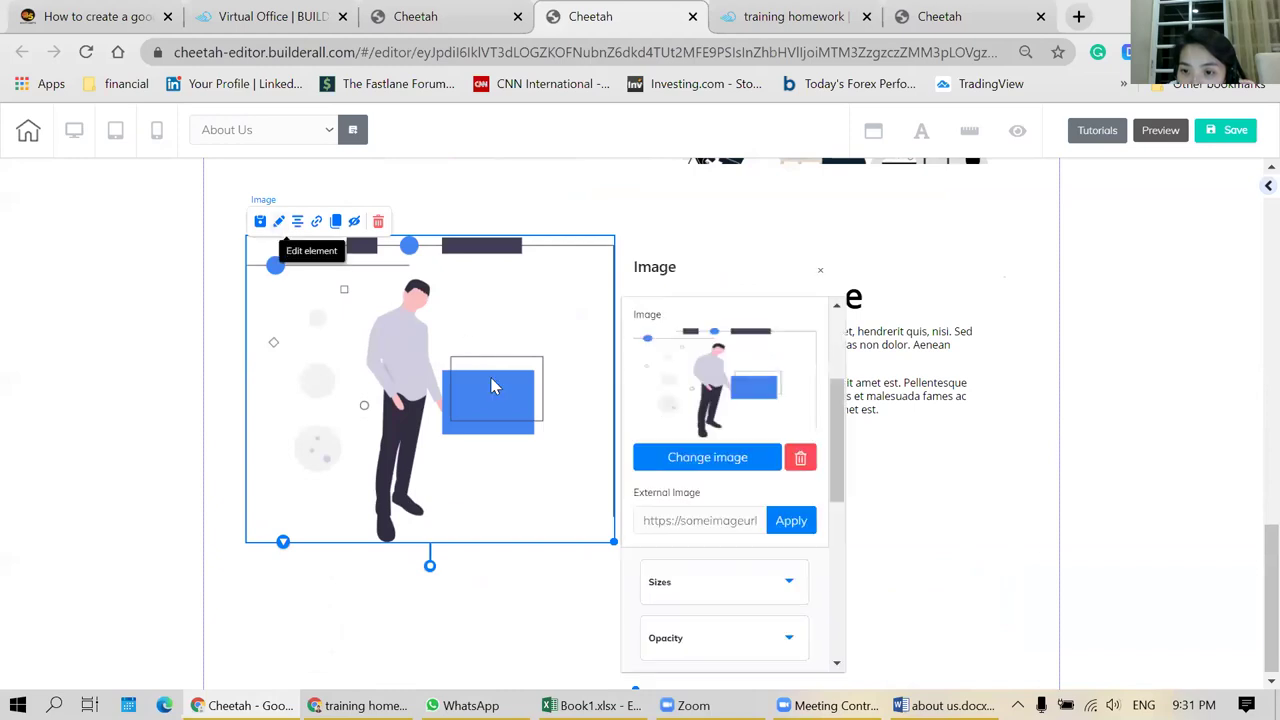
click(705, 457)
scroll(486, 480, down, 3)
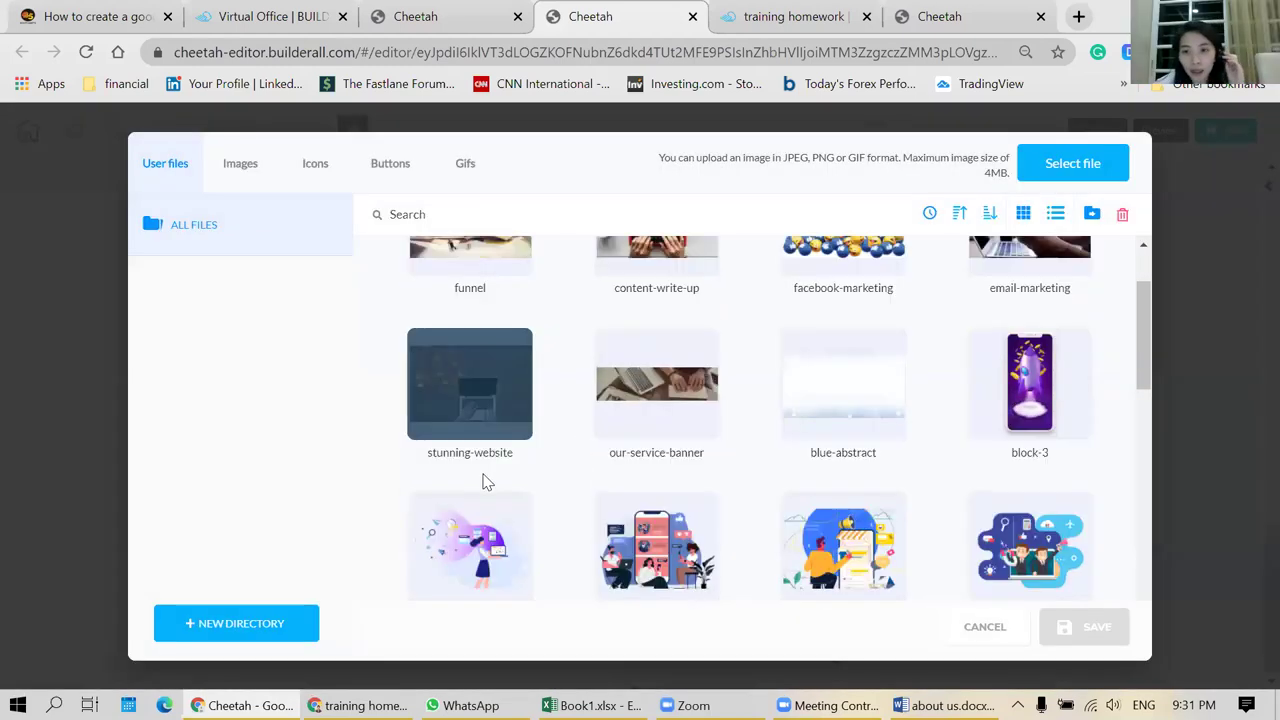
click(486, 394)
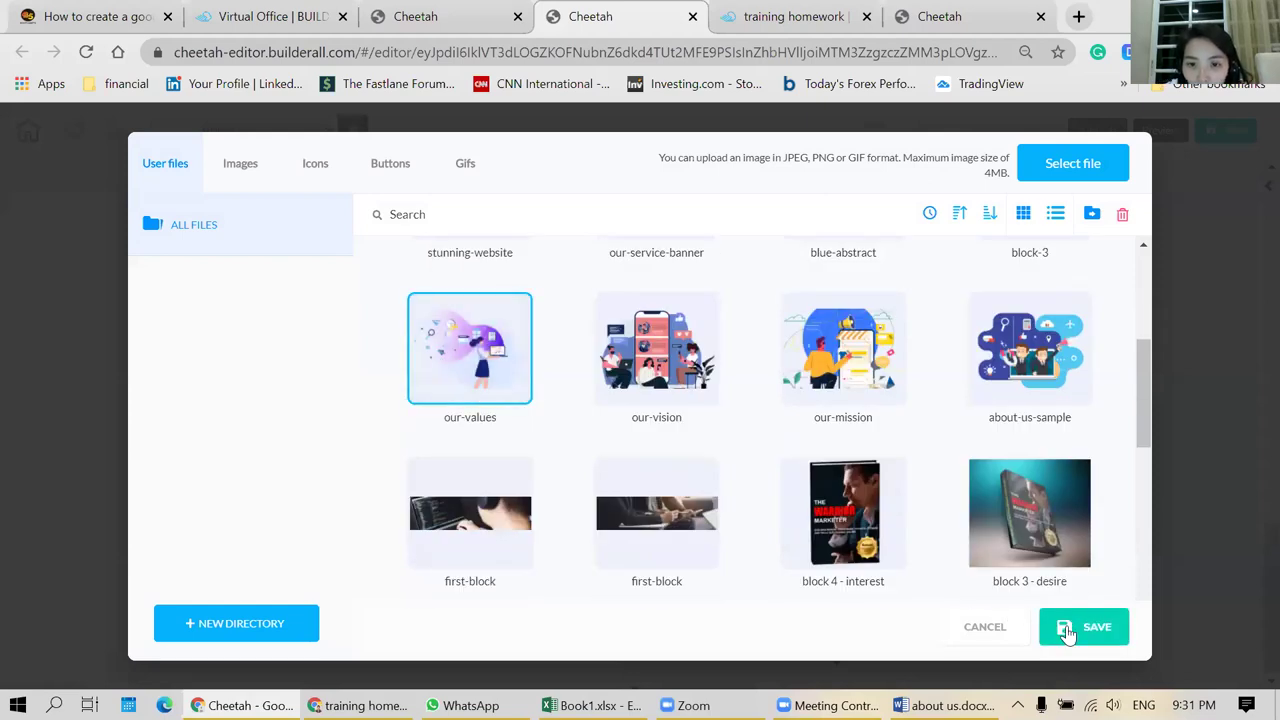
click(1065, 626)
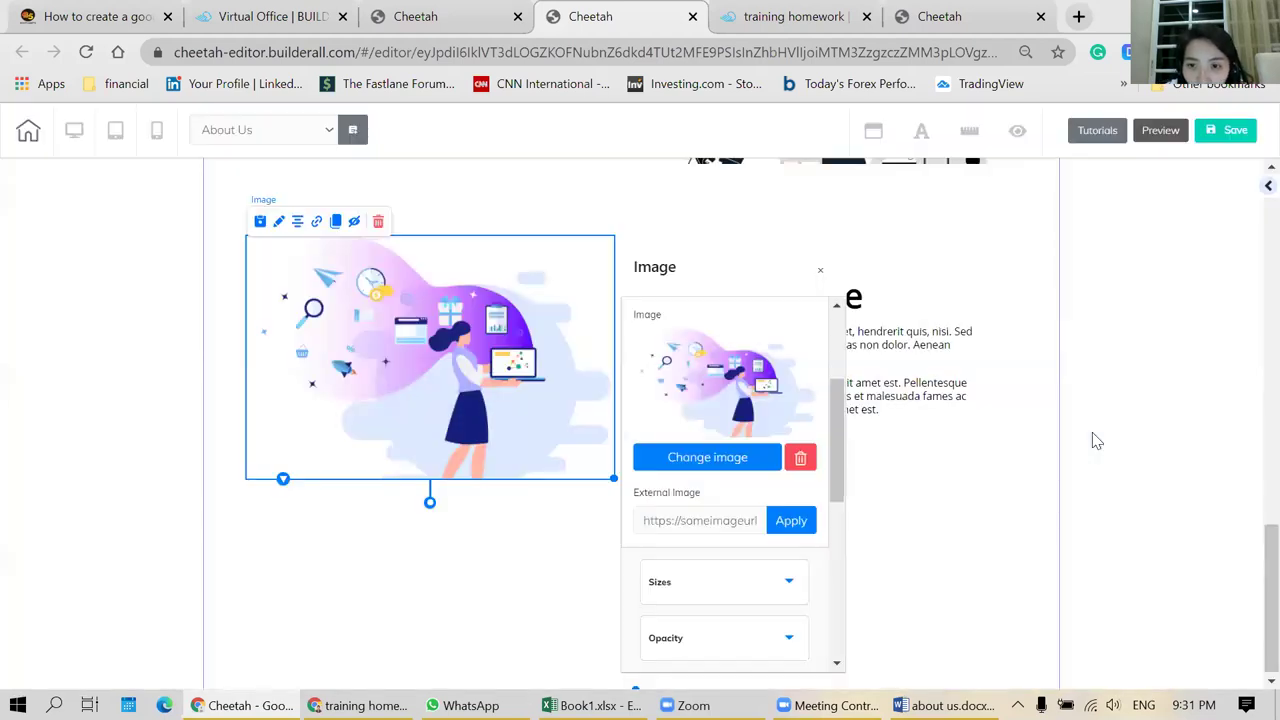
click(155, 376)
- Change the Feature One heading to "Our mission" and align its left edge with the paragraph below
scroll(863, 457, up, 5)
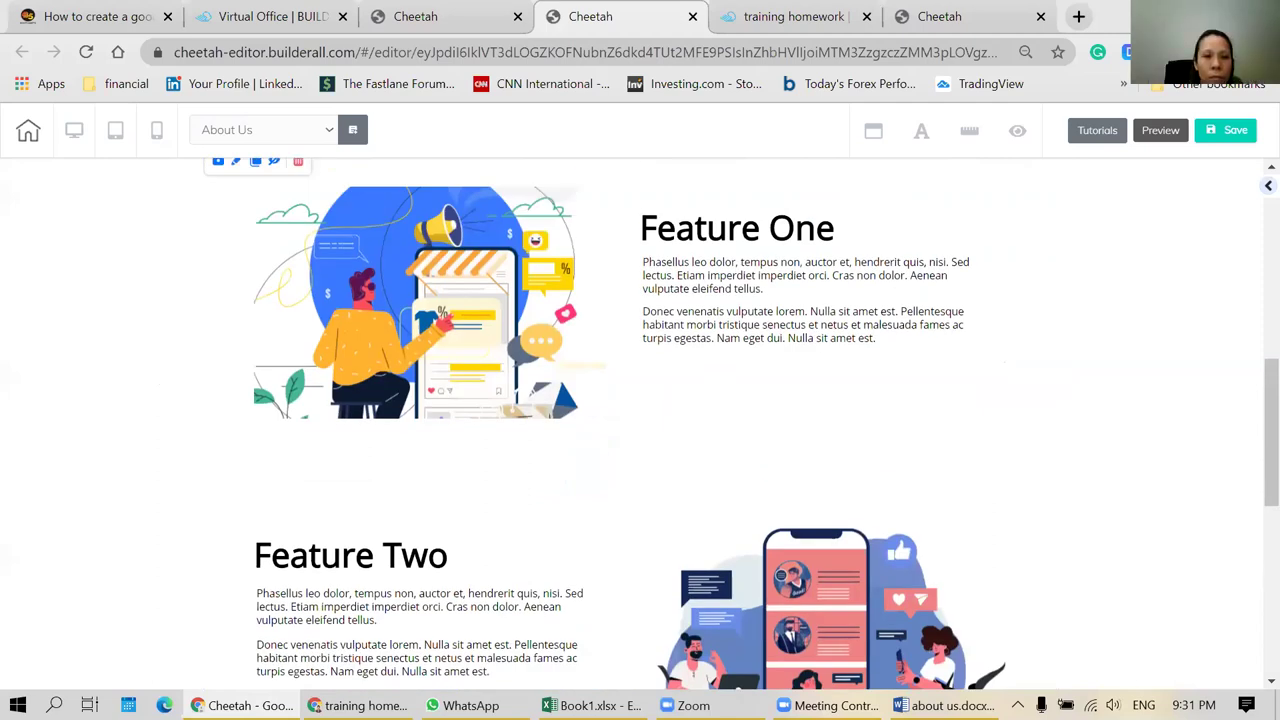
key(alt+Tab)
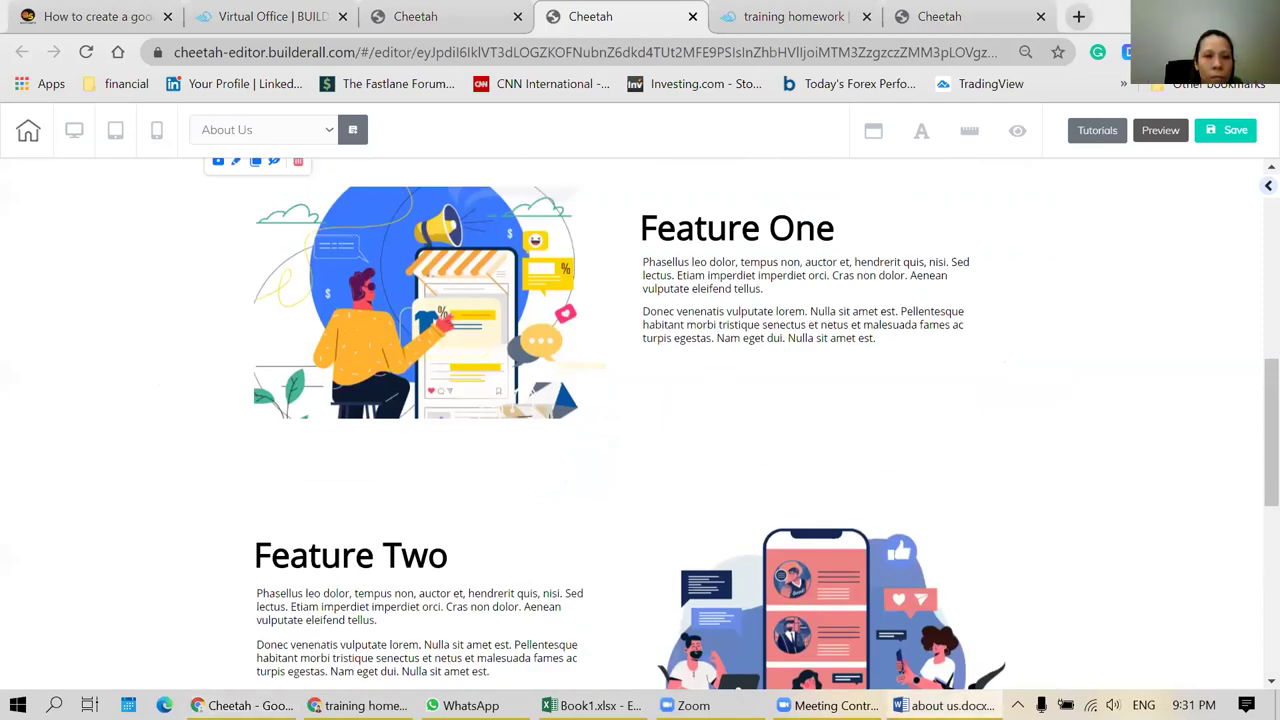
scroll(640, 420, up, 1)
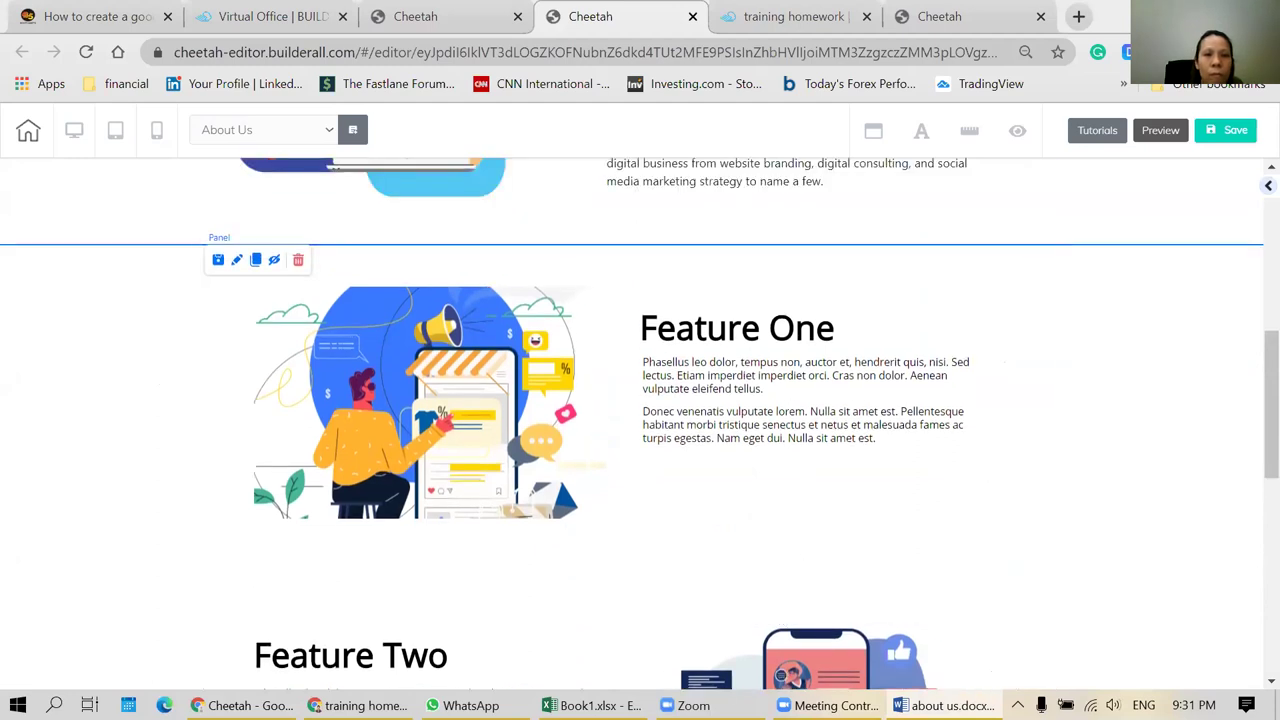
click(733, 330)
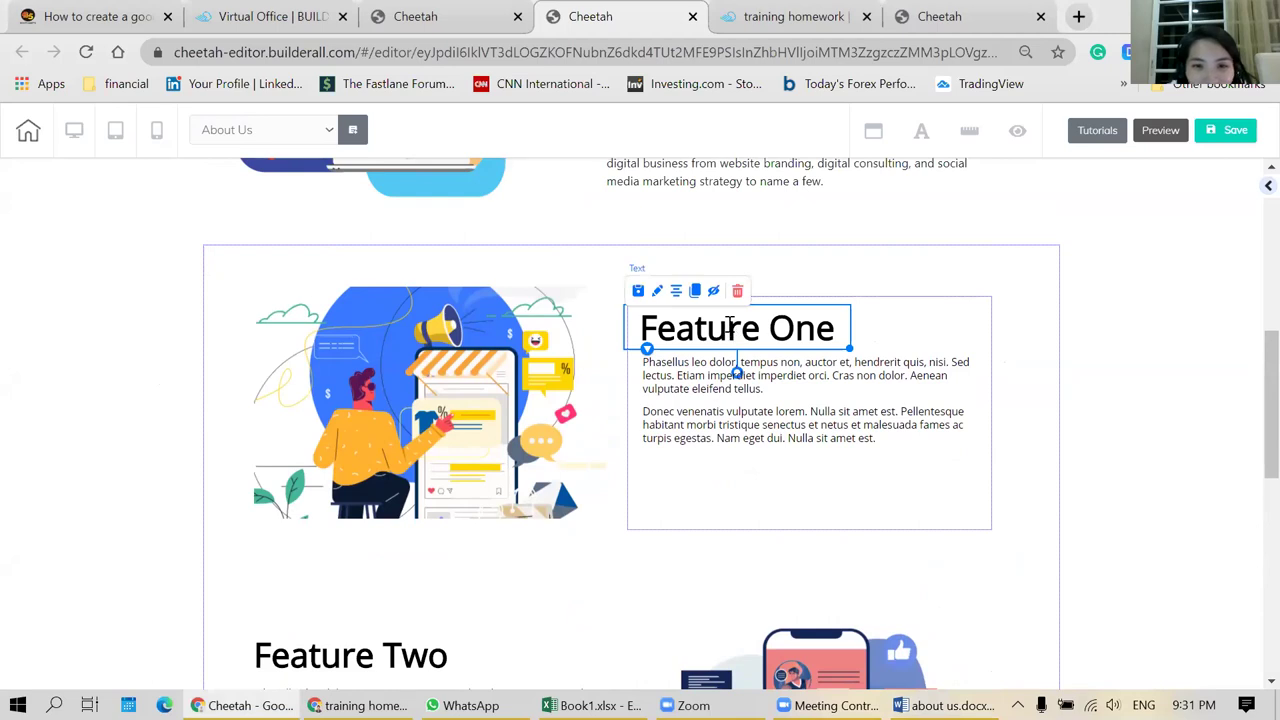
double_click(730, 323)
text(Our mission)
click(800, 332)
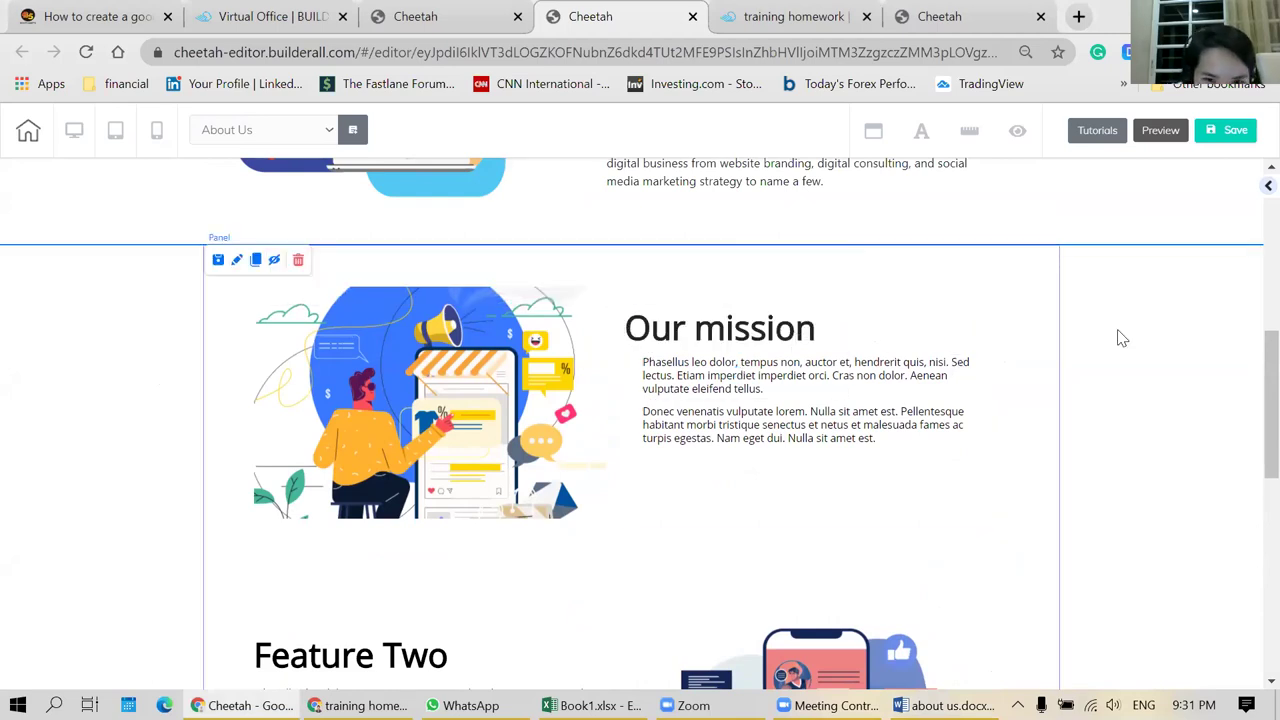
drag(781, 330, 805, 330)
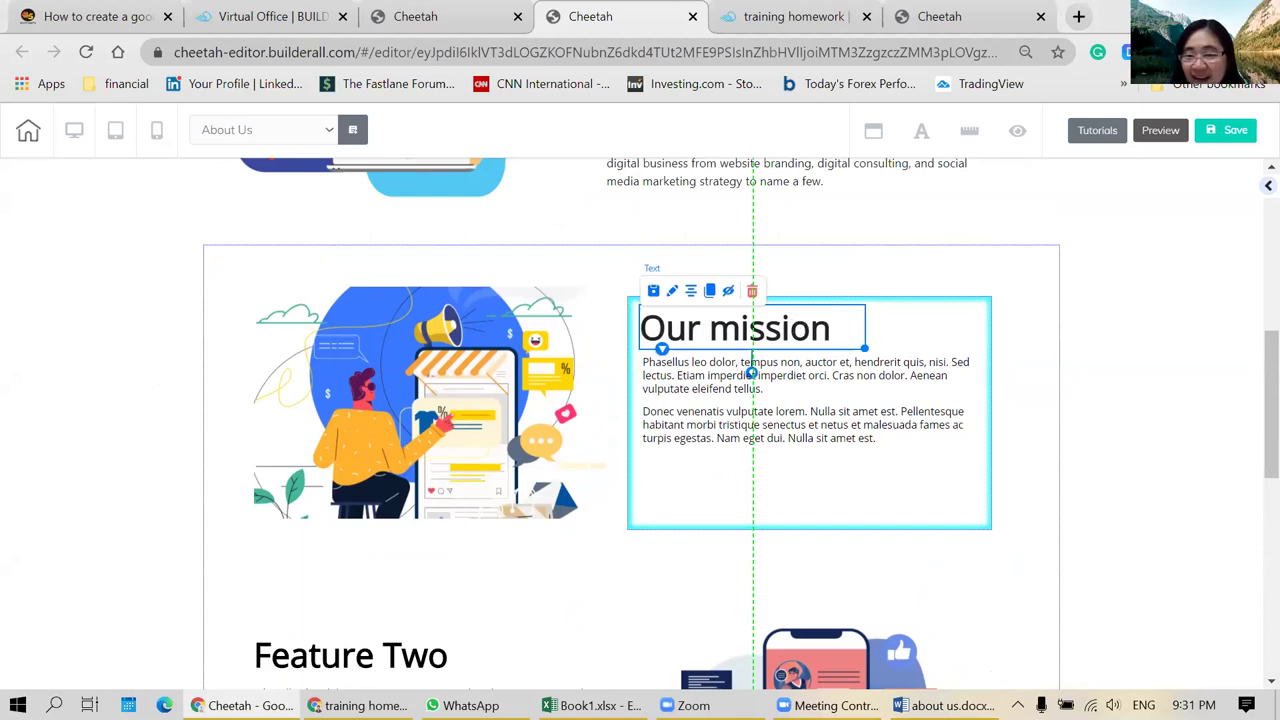
- Replace the placeholder paragraphs under Our mission with the two mission paragraphs from the about us Word document
click(945, 705)
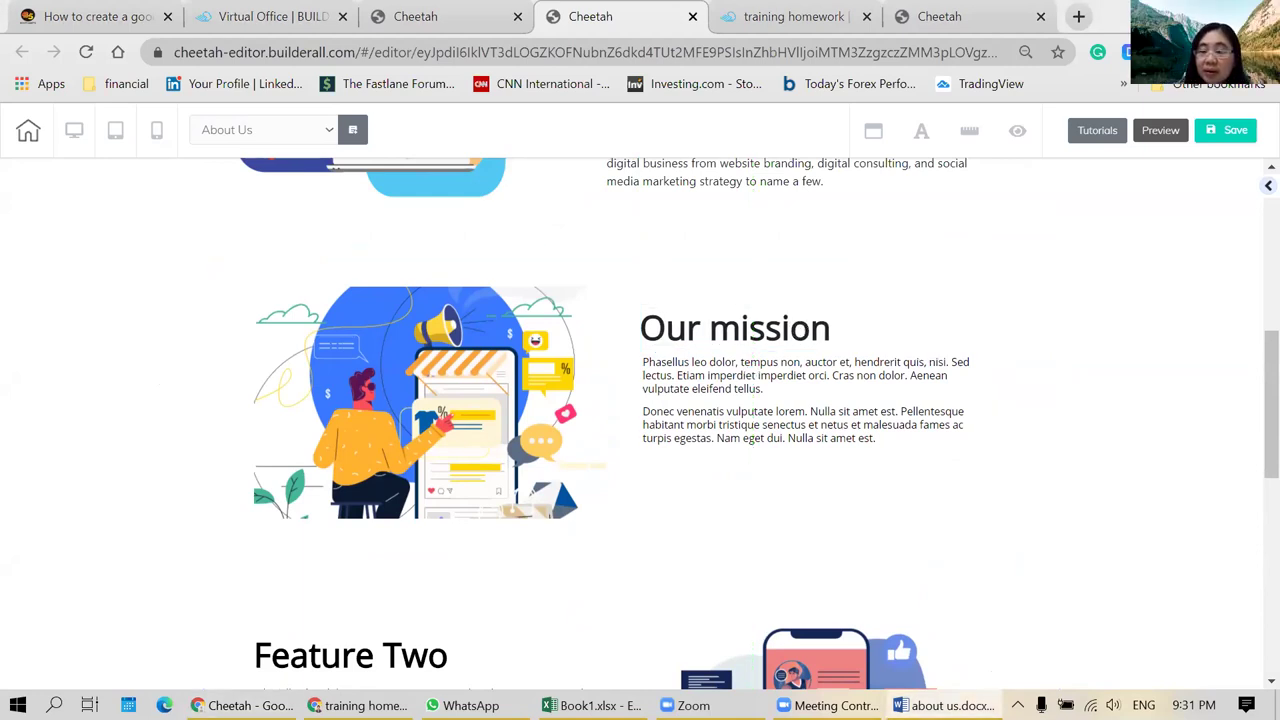
click(715, 465)
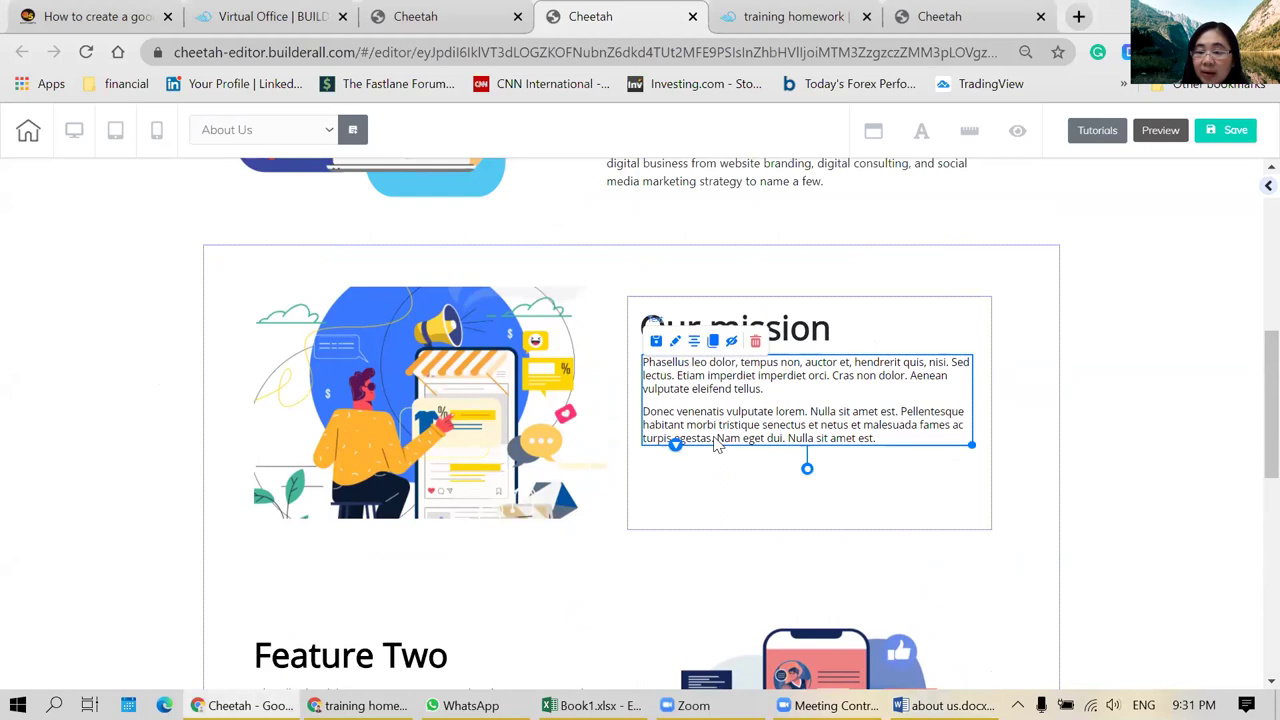
click(715, 438)
key(ctrl+a)
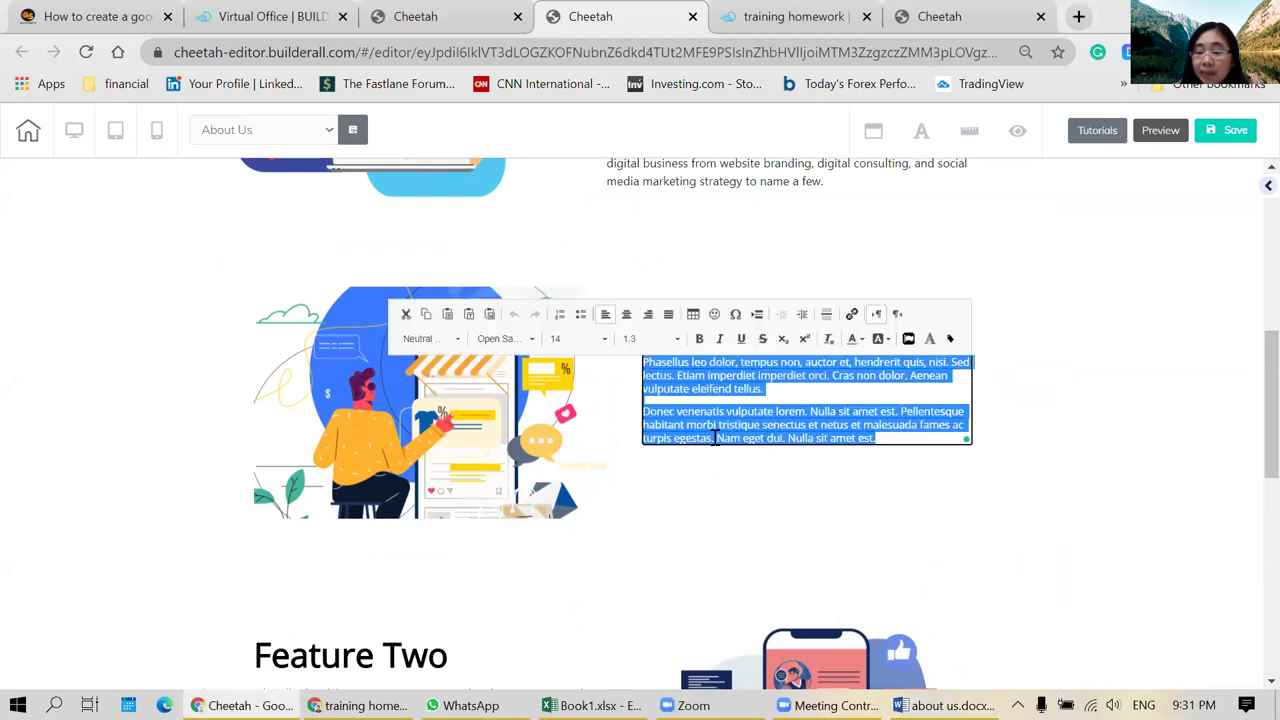
text(Our mission is to bring 10,000 SME businesses in Malaysia to go online. We understand how it feels to be stuck in the same cycle and not being able to scale online plus the majority do not know where, how, and why to start. We also offer training for a newbie who wishes to take extra skills to learn how to build a website, sales funnel, and all you need to know about digital marketing. Our comprehensive training will help you to build your foundation and what matters most is you can also take this new skillset to earn some income.)
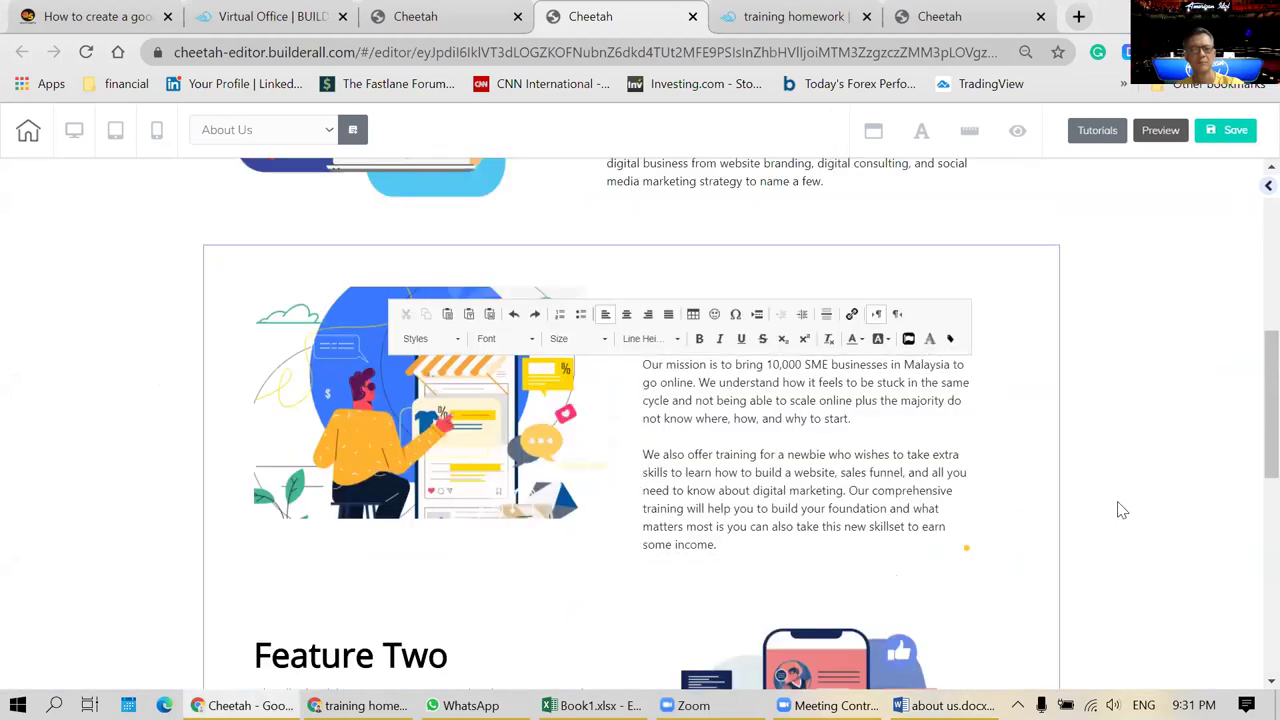
click(1122, 510)
- Widen the mission paragraph's text box slightly to the right within its surrounding box
scroll(1114, 500, down, 1)
click(706, 236)
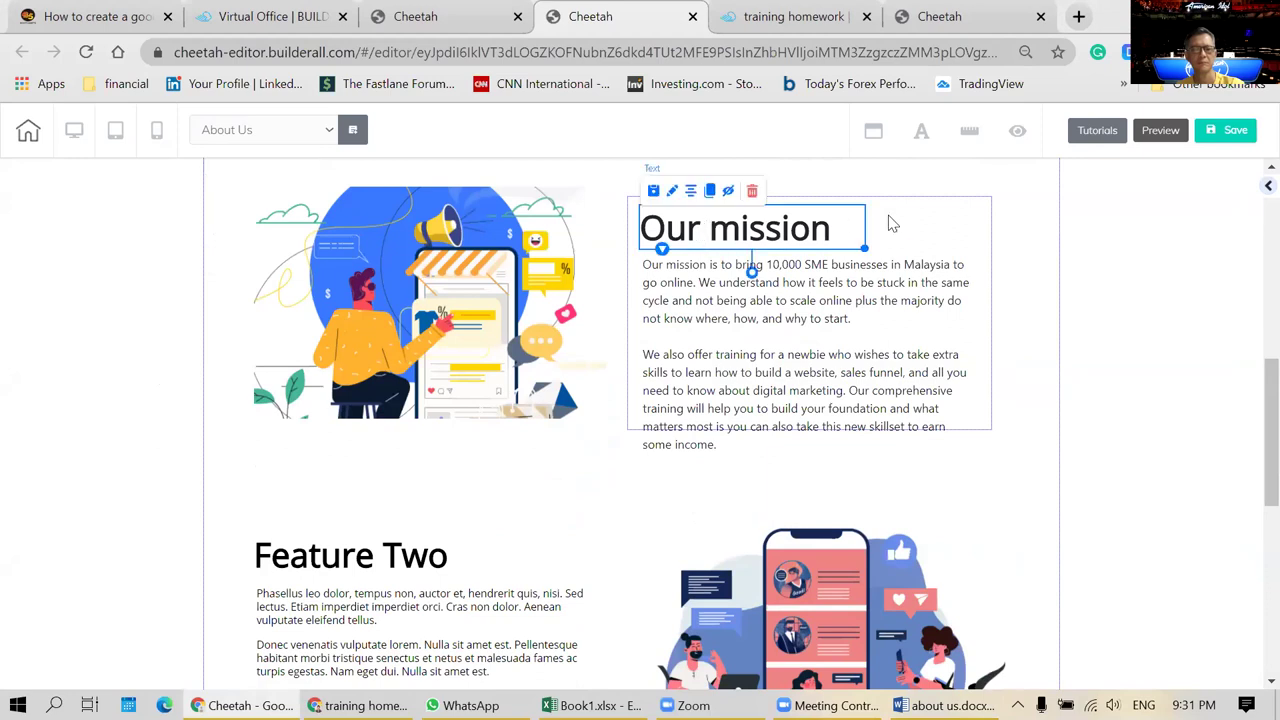
click(890, 220)
click(894, 192)
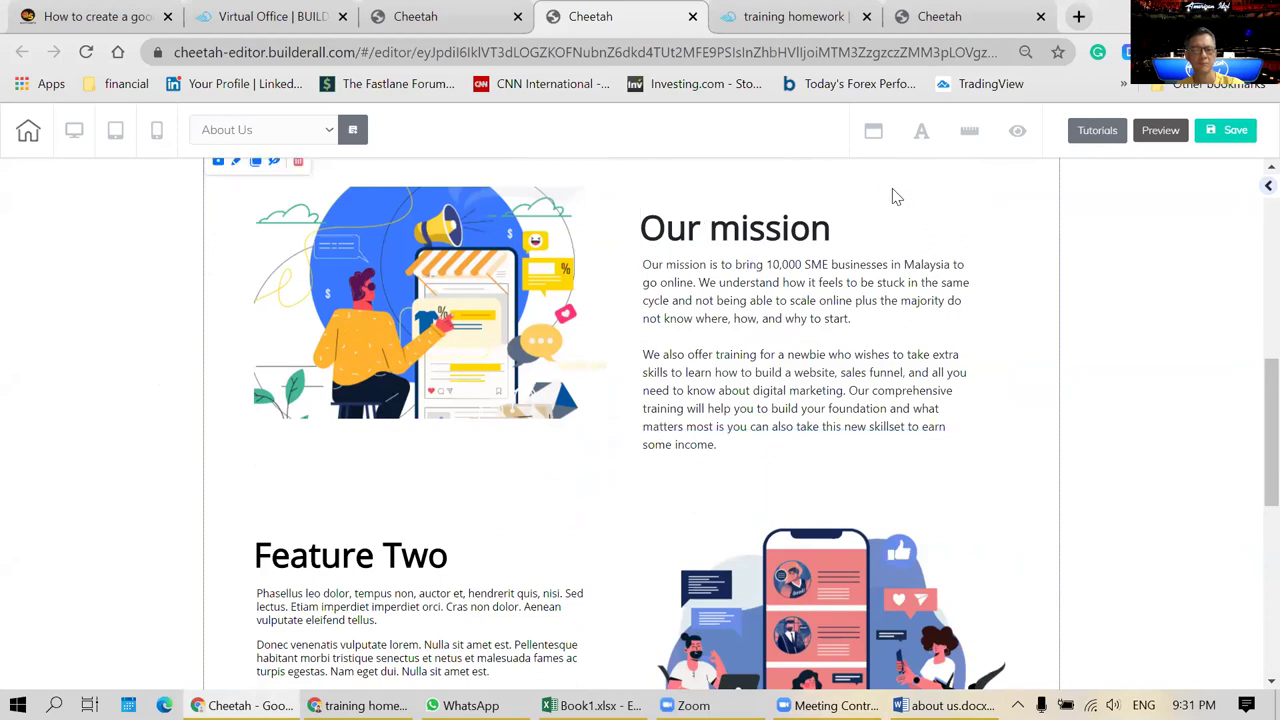
click(895, 193)
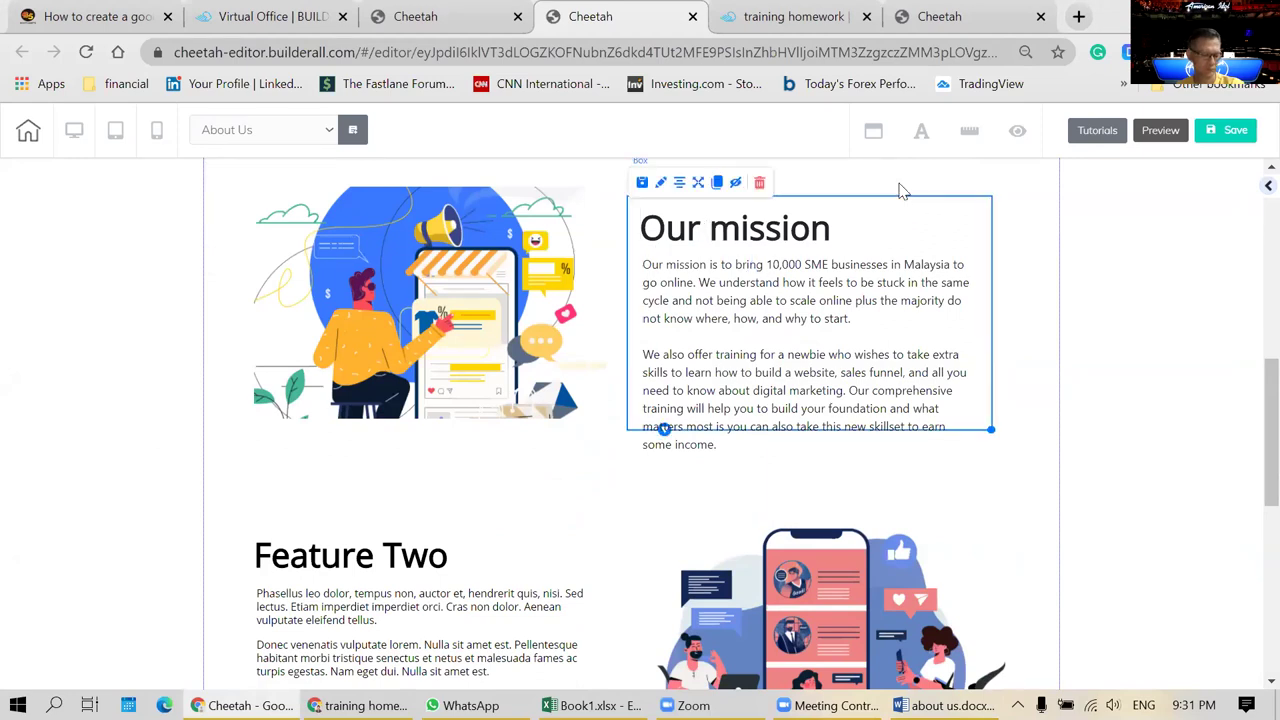
click(898, 191)
click(846, 290)
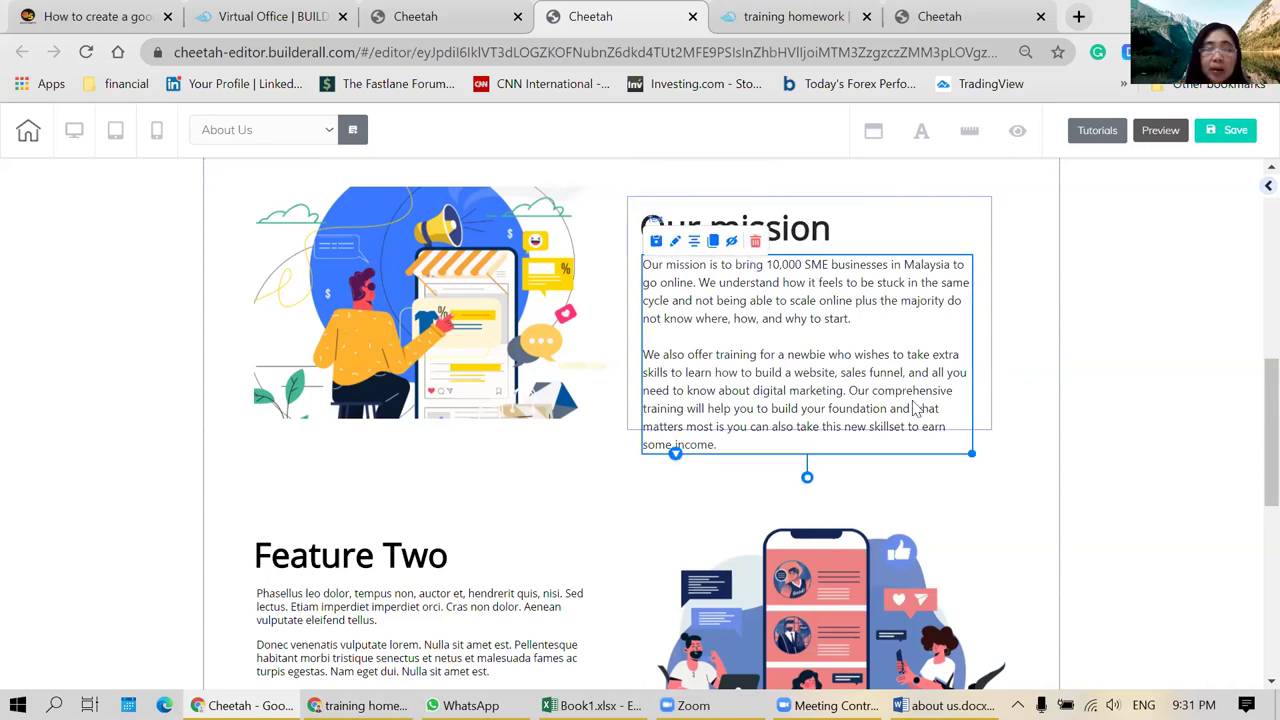
drag(971, 453, 980, 453)
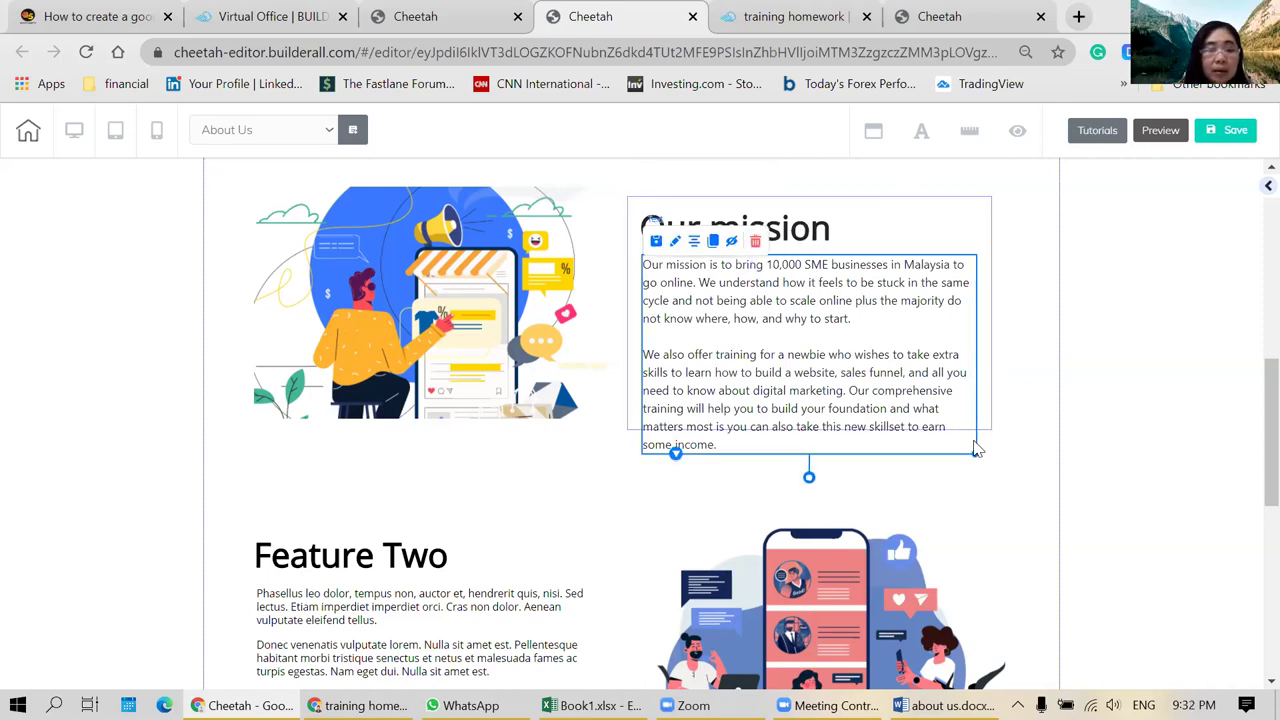
click(785, 232)
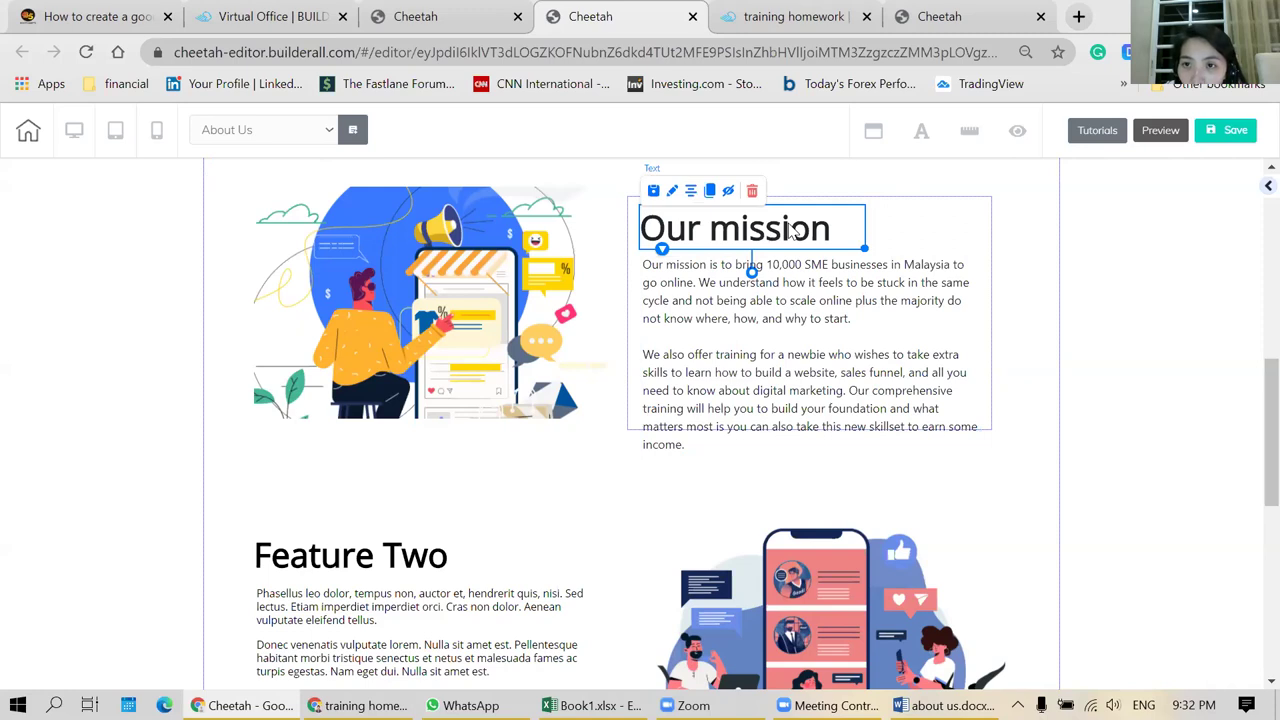
- Set the font size of the Our mission heading to 40
double_click(775, 240)
key(ctrl+a)
click(487, 195)
scroll(467, 275, up, 2)
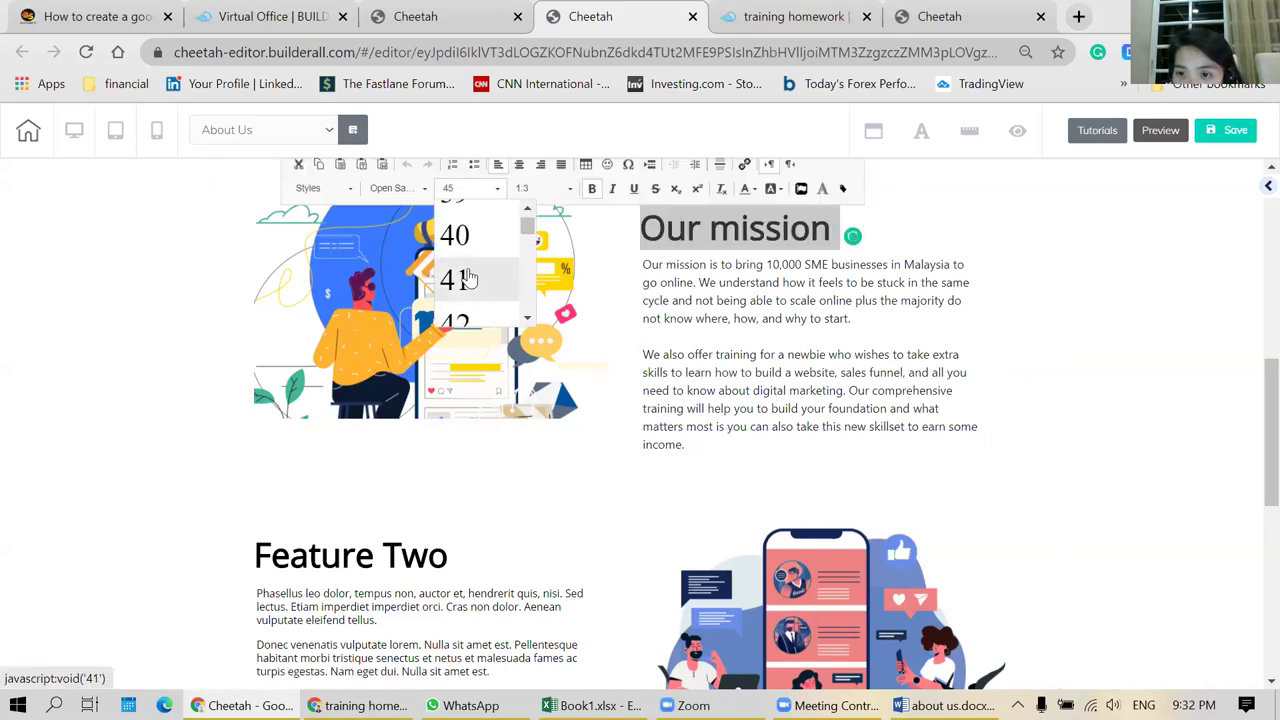
click(467, 238)
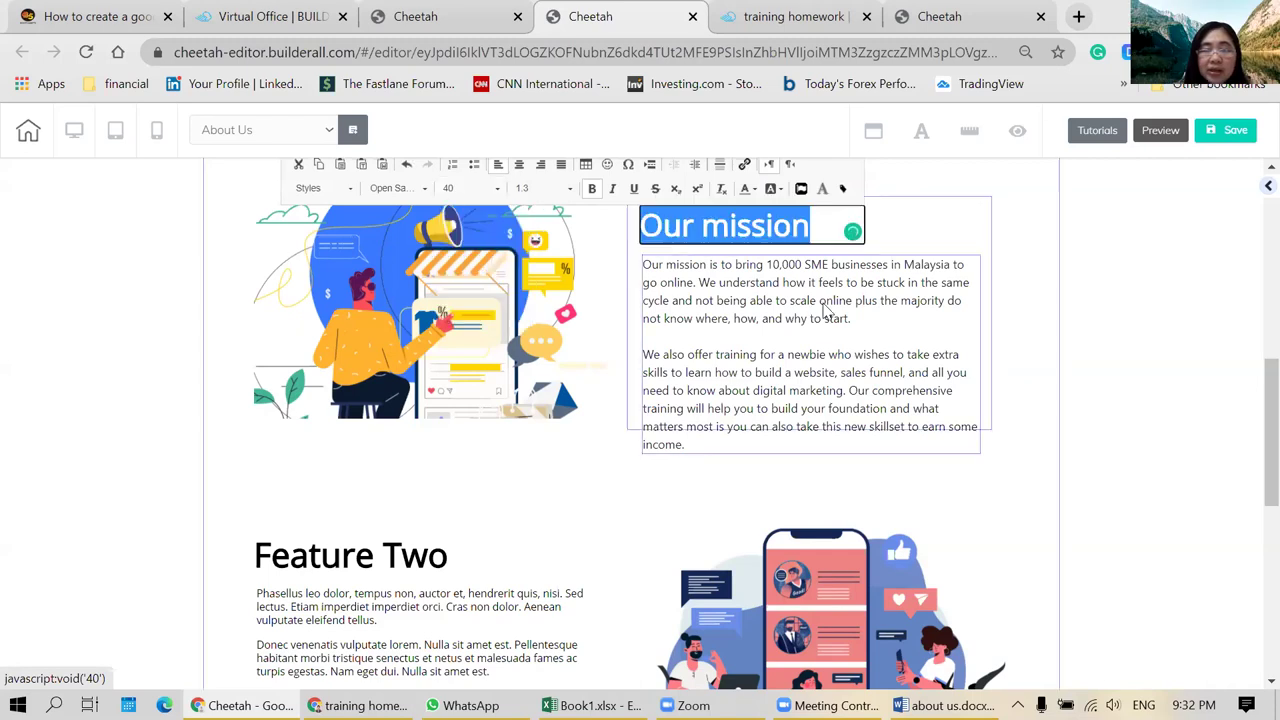
- Move the mission paragraphs up slightly so they sit closer beneath the Our mission heading
click(808, 312)
drag(849, 271, 845, 252)
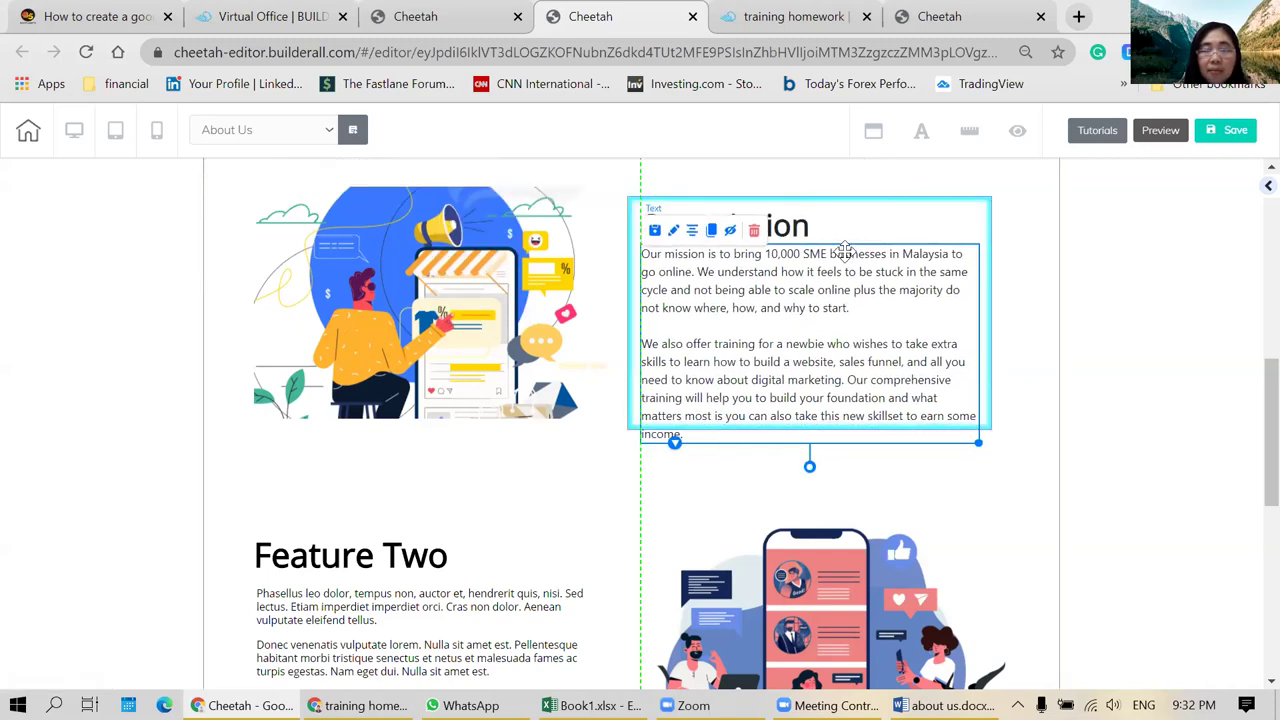
click(976, 447)
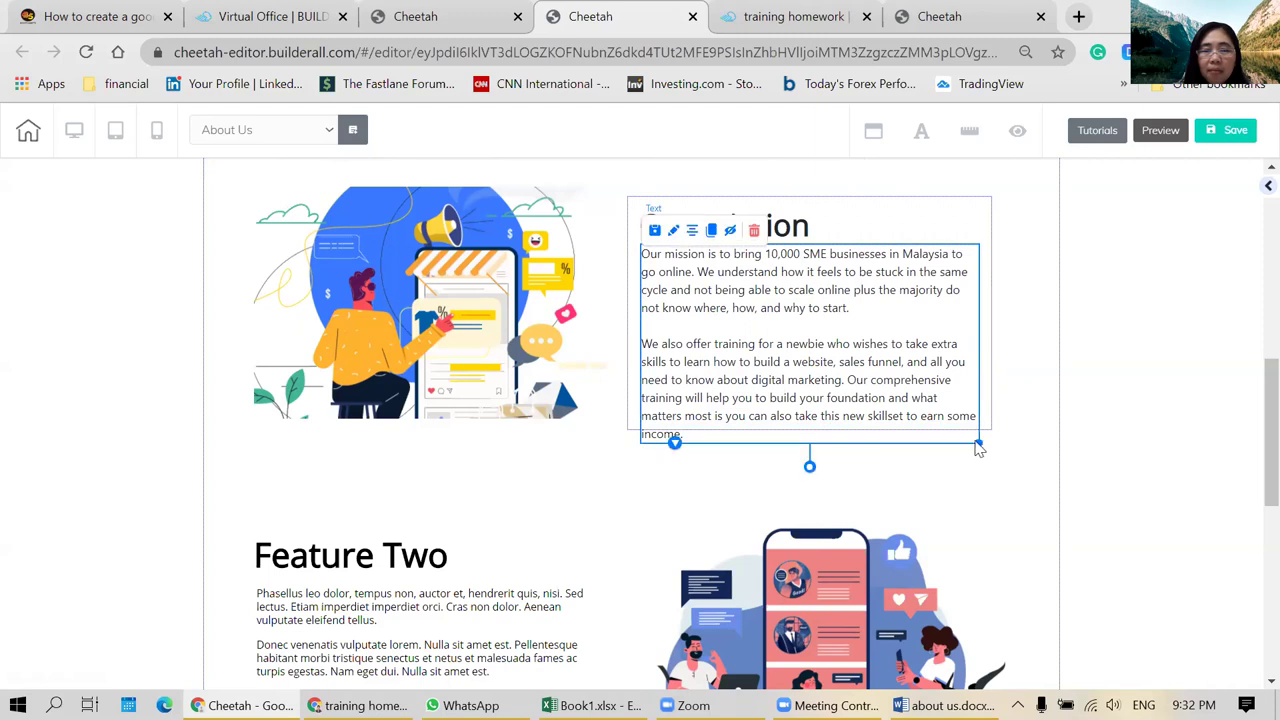
click(1080, 425)
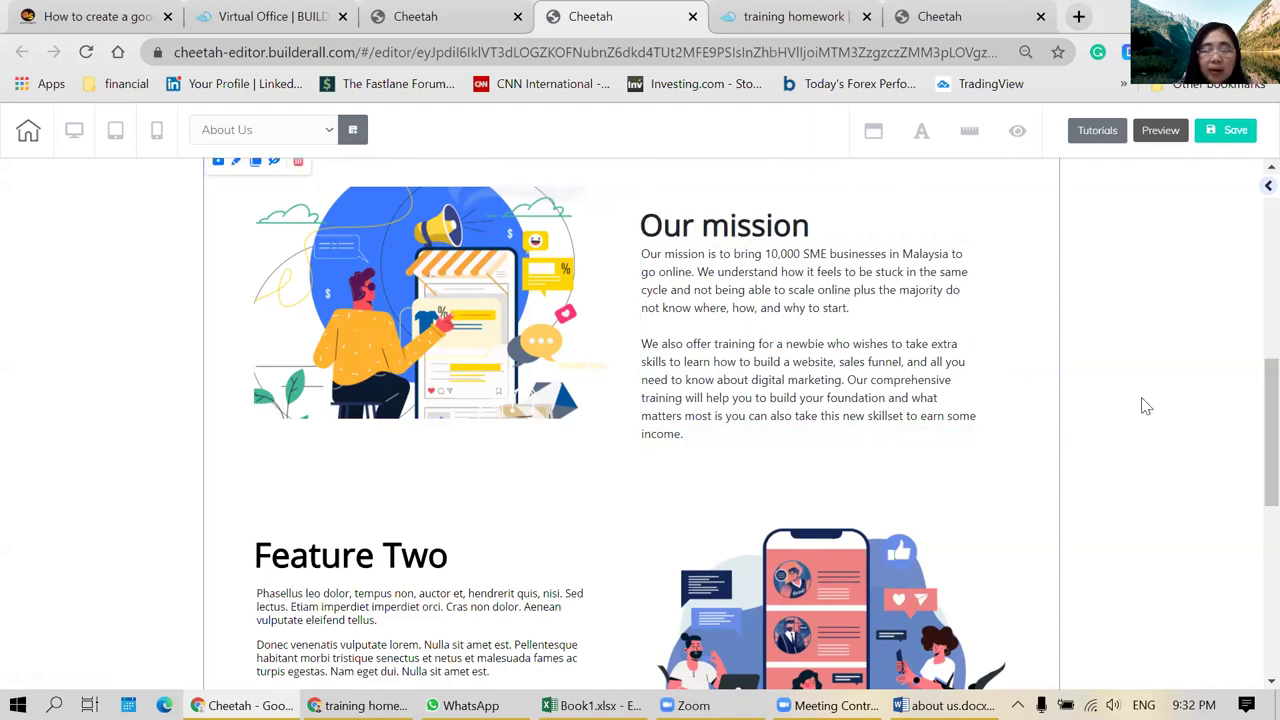
- Move the image beside Our mission down slightly to balance it with the mission text
scroll(1160, 400, up, 1)
drag(465, 387, 478, 407)
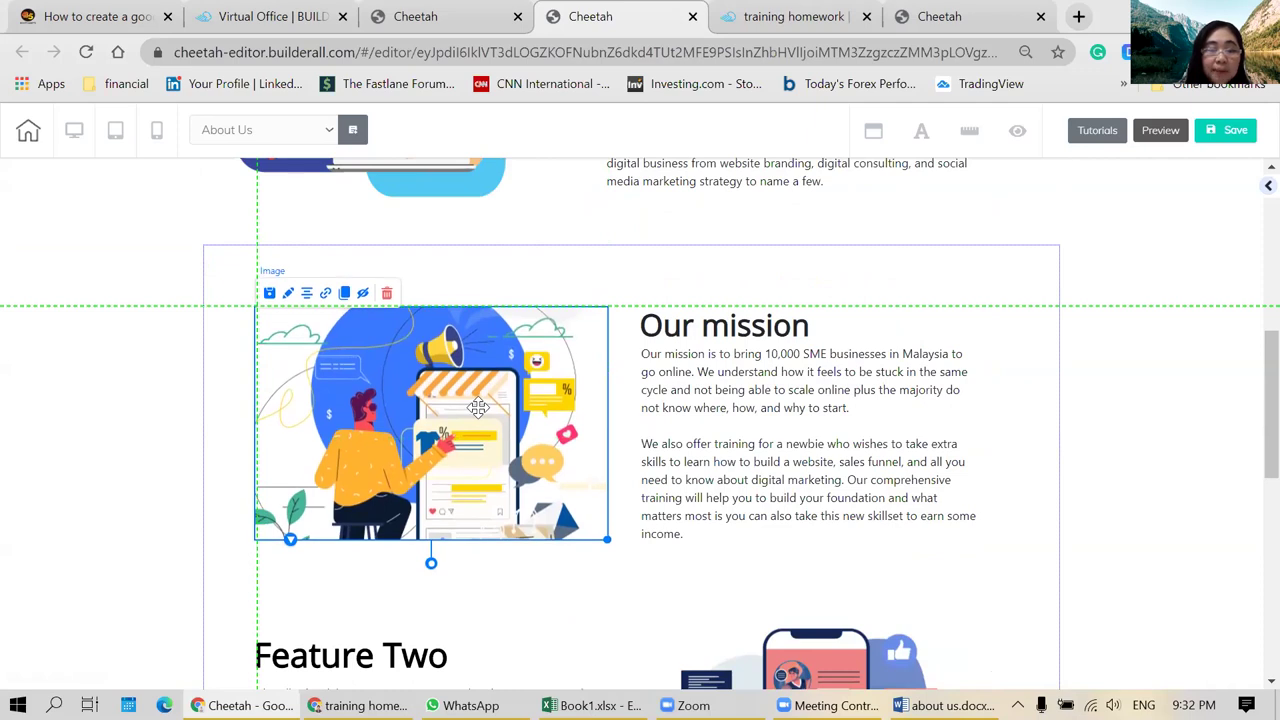
scroll(597, 553, down, 2)
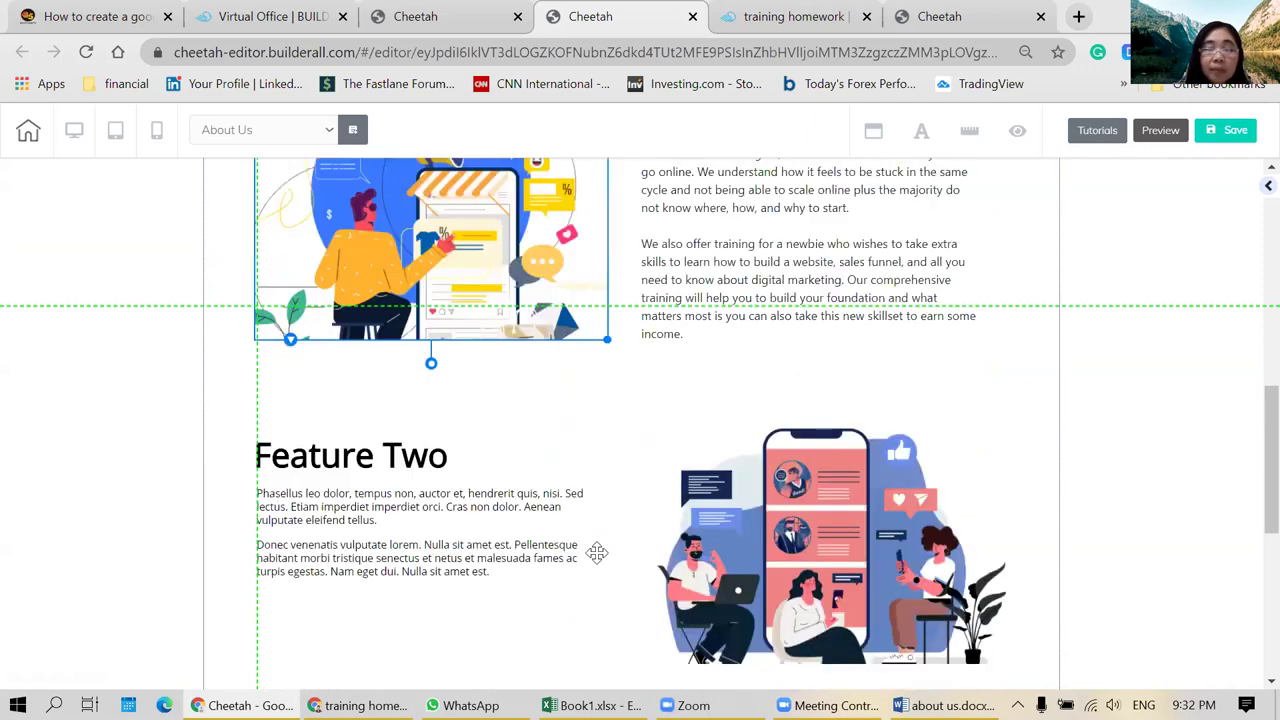
scroll(1144, 434, up, 2)
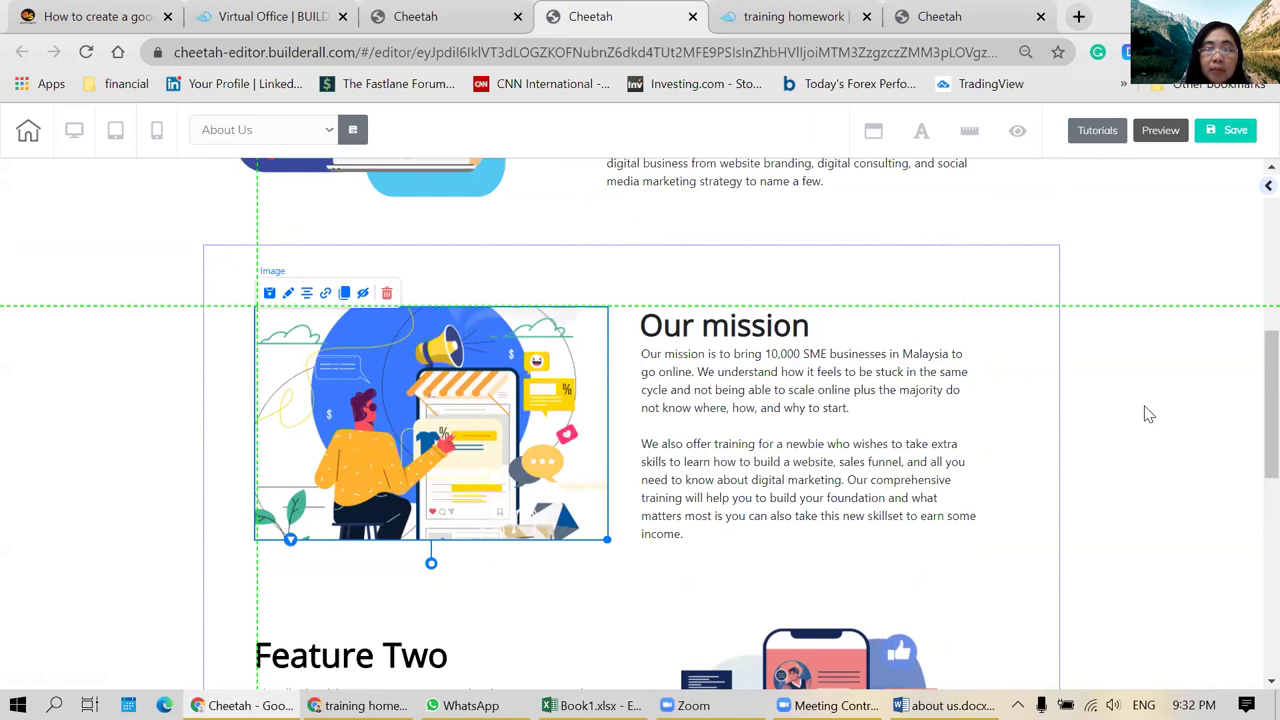
- Change the Feature Two heading to "Our vision"
scroll(140, 486, down, 3)
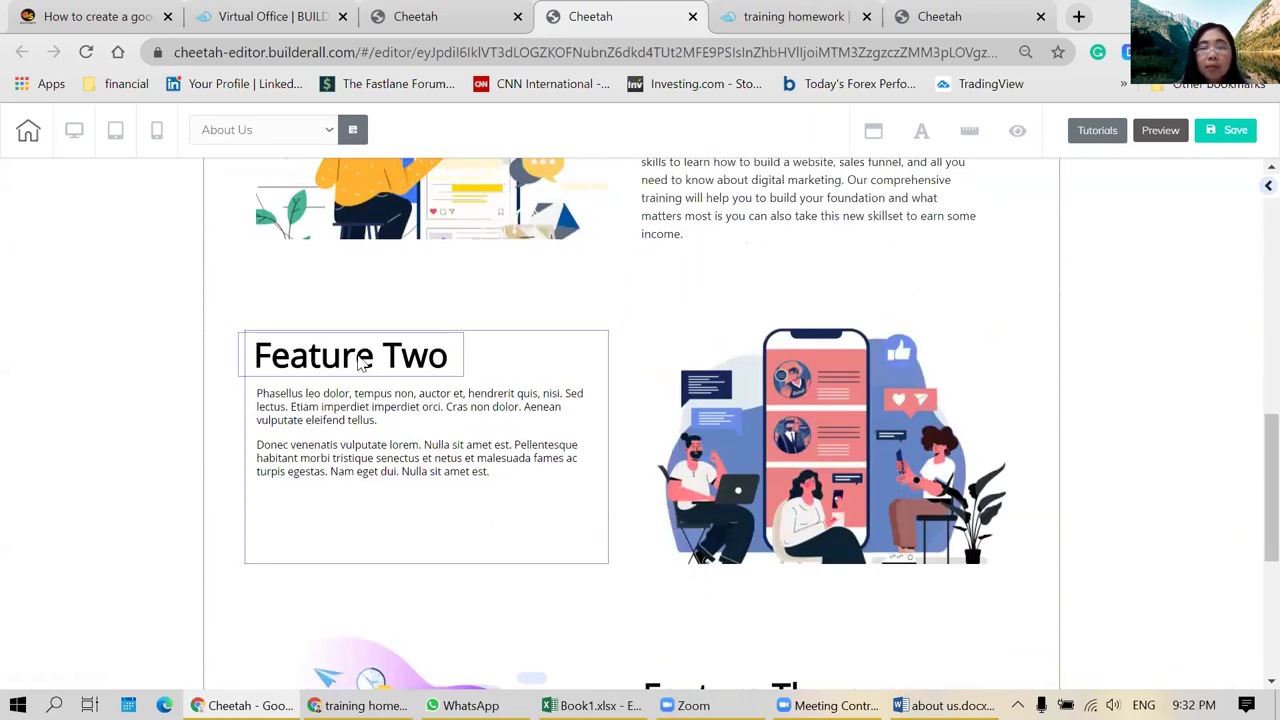
click(362, 363)
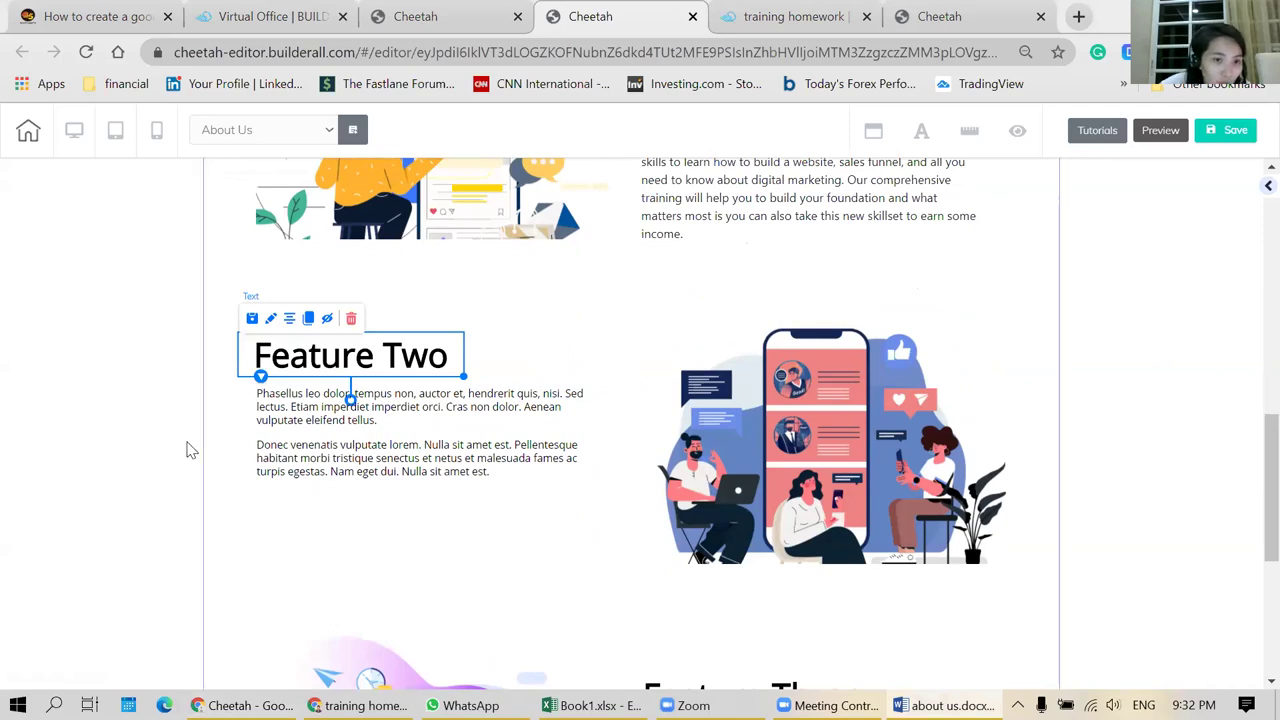
double_click(289, 363)
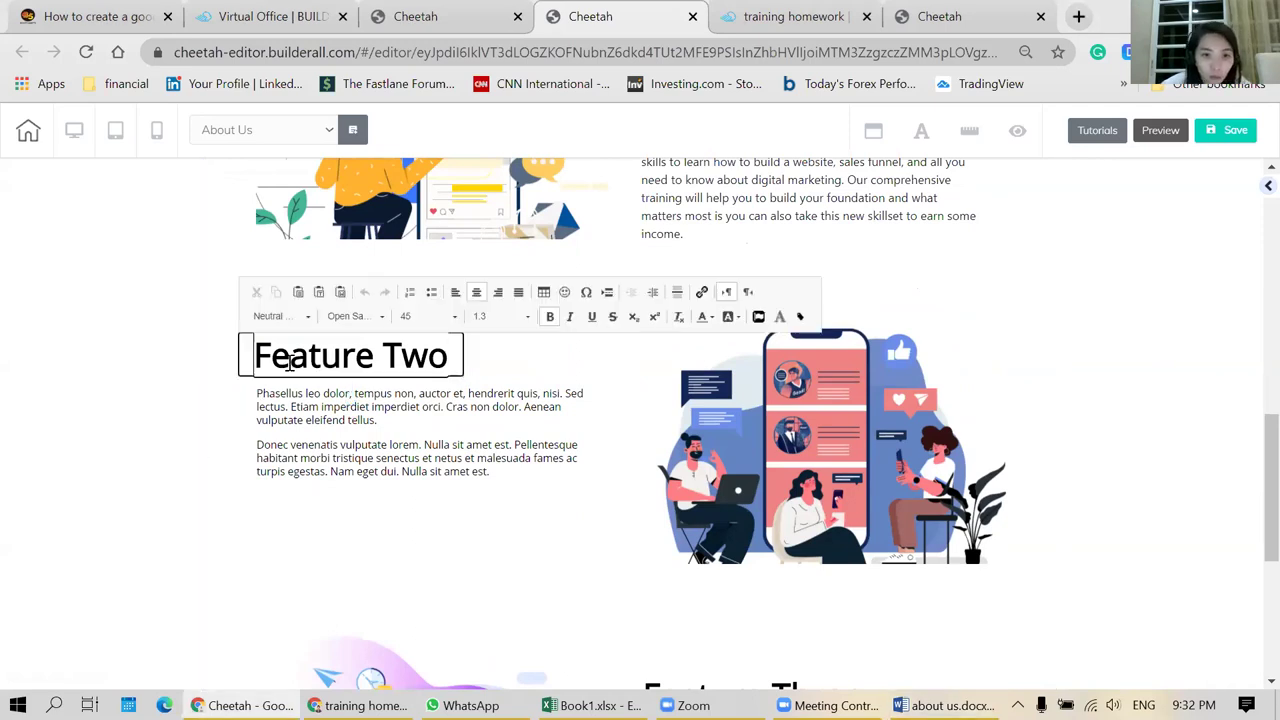
triple_click(287, 358)
text(Our vision)
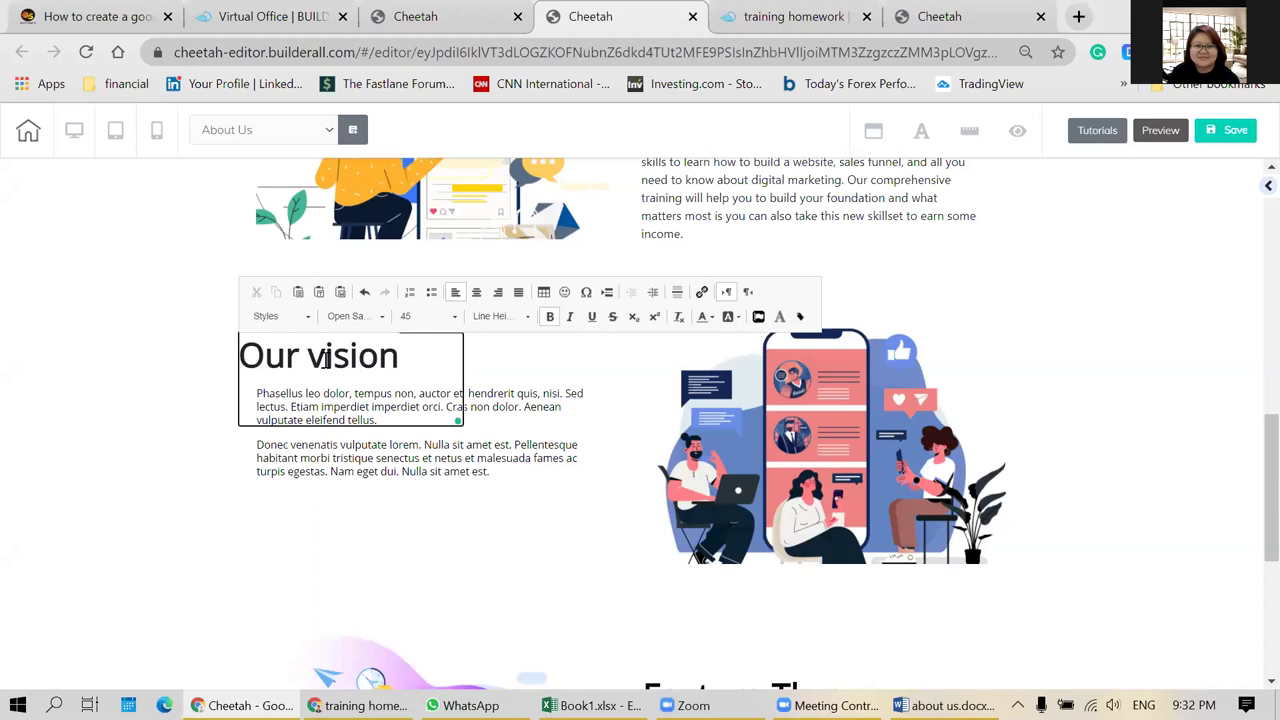
- Set the font size of the Our vision heading to 42
triple_click(325, 360)
click(440, 316)
scroll(455, 360, up, 2)
click(440, 352)
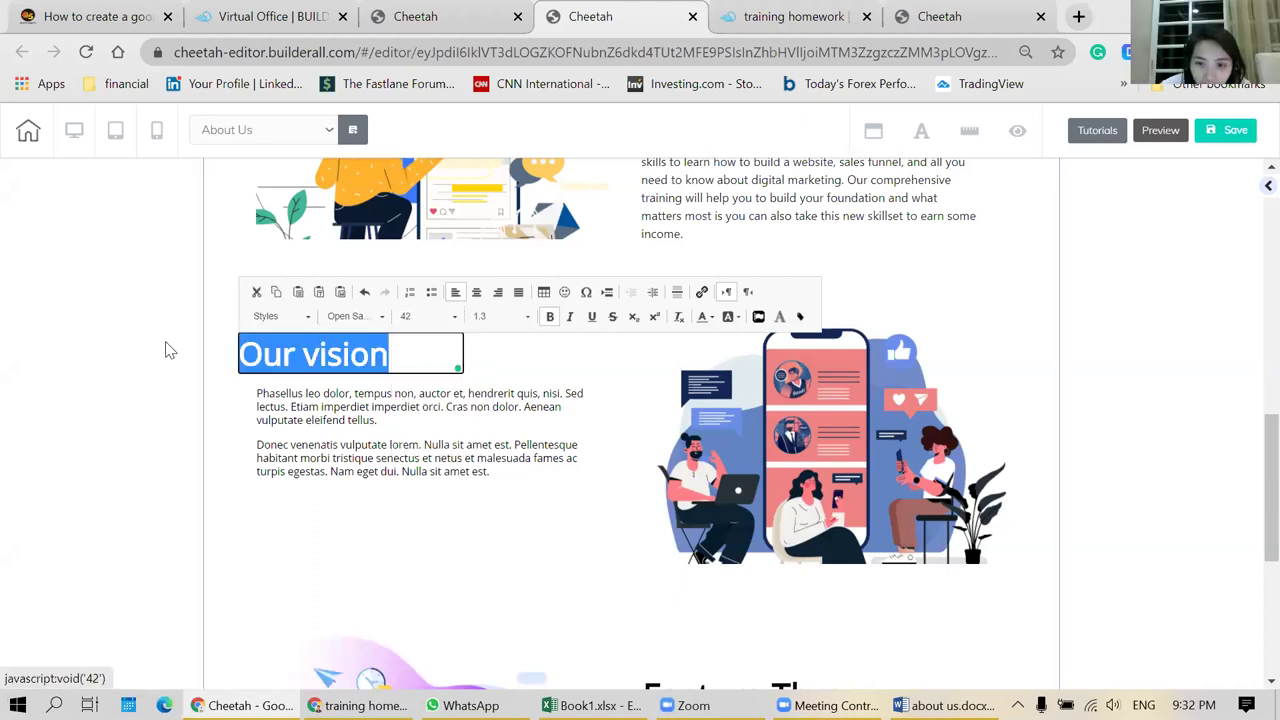
click(170, 350)
- Match the Our vision heading to the Our mission heading's font size of 40 and align its left edge with the paragraph below
scroll(780, 340, up, 2)
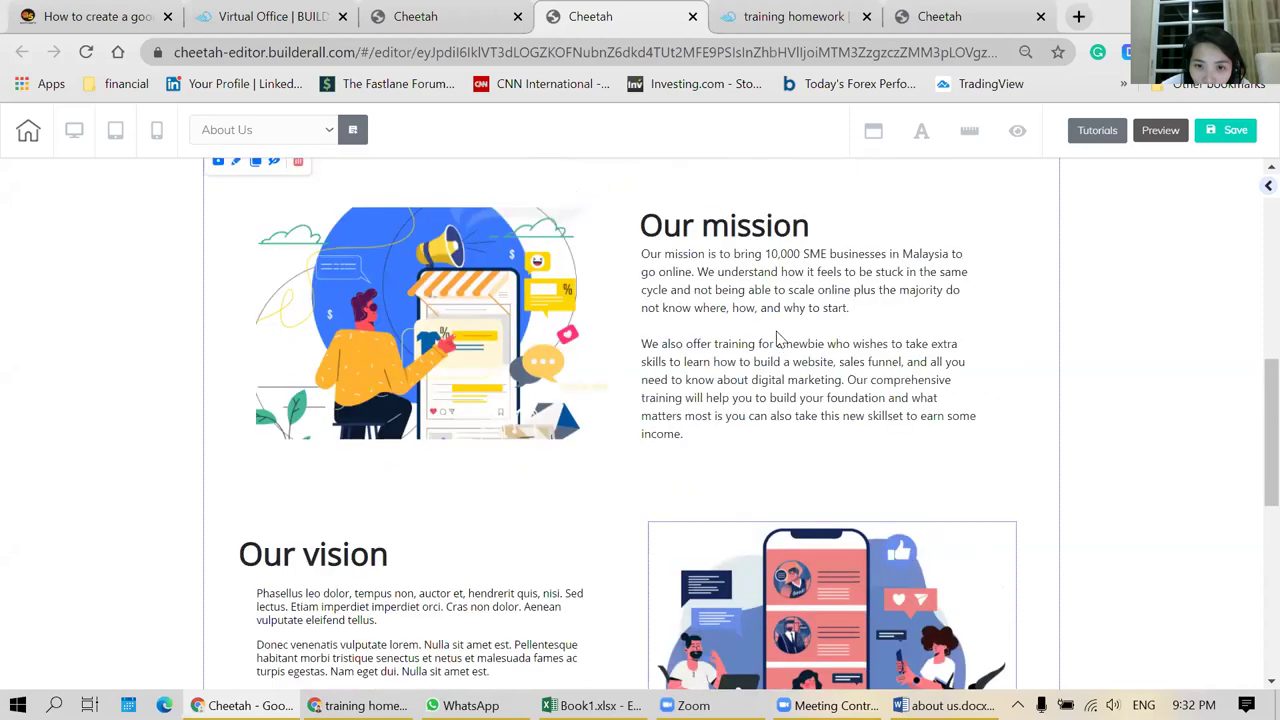
click(750, 233)
double_click(747, 232)
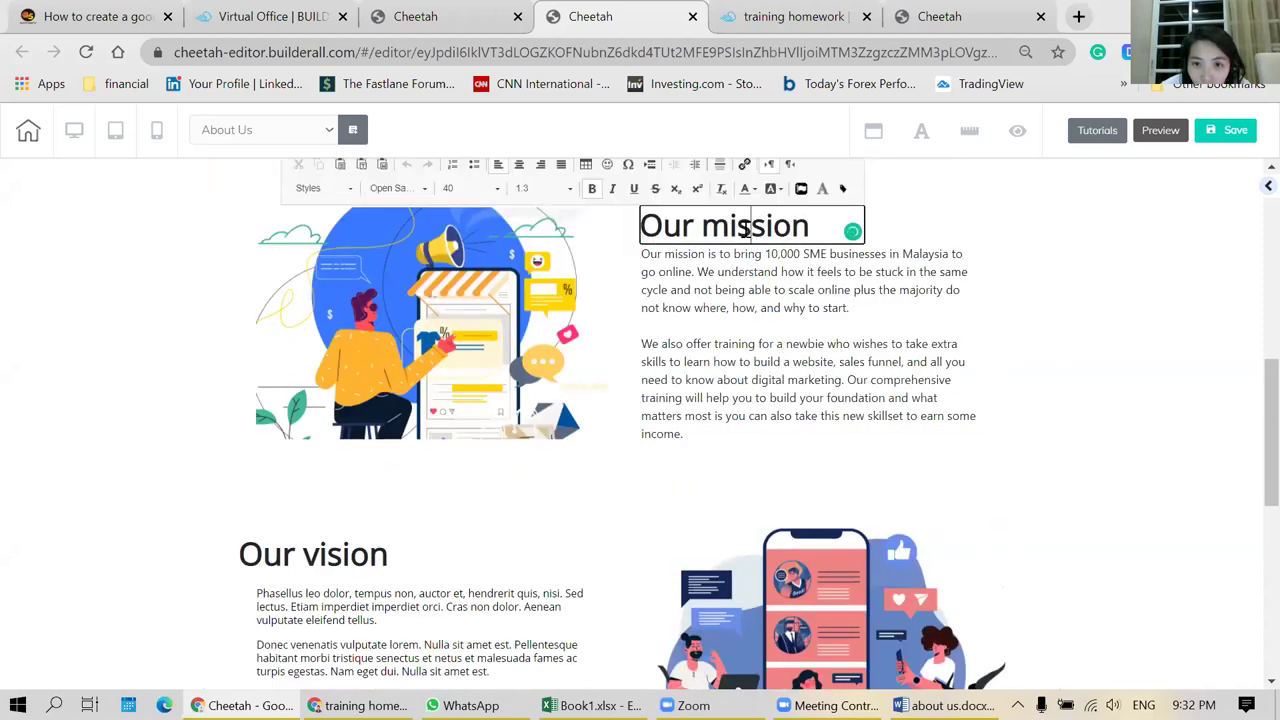
click(305, 567)
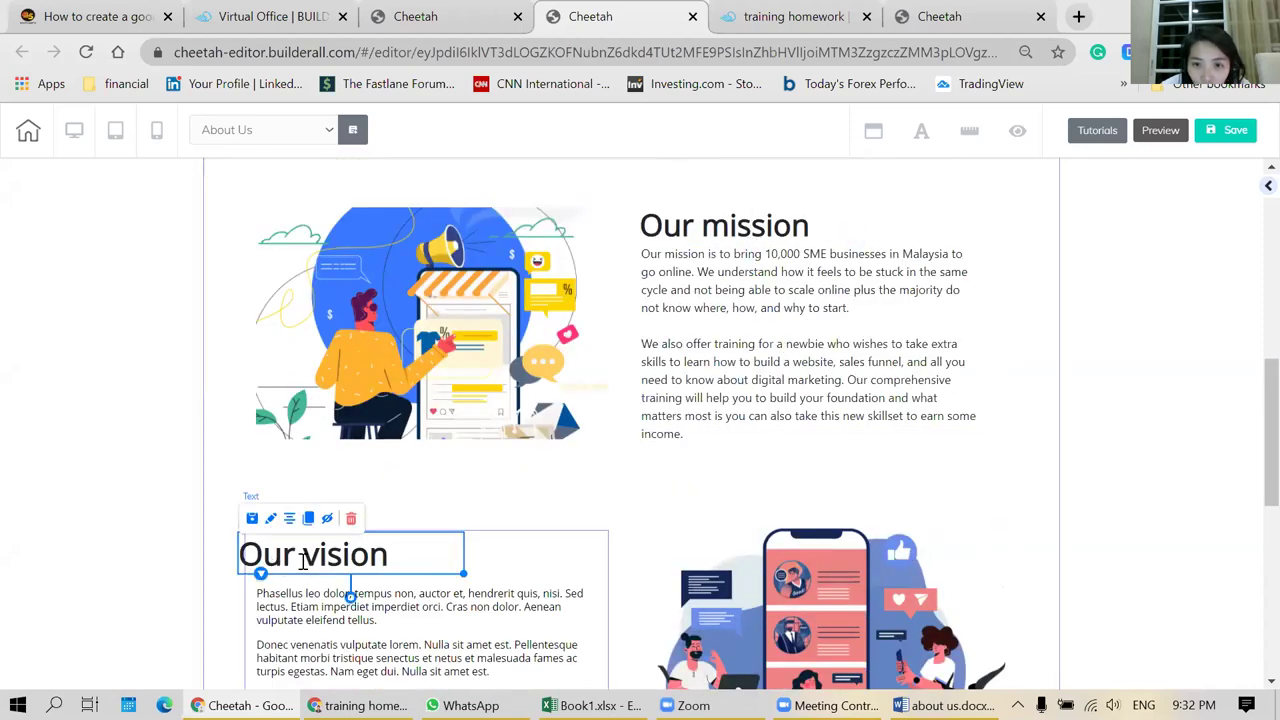
double_click(305, 567)
triple_click(300, 560)
click(441, 523)
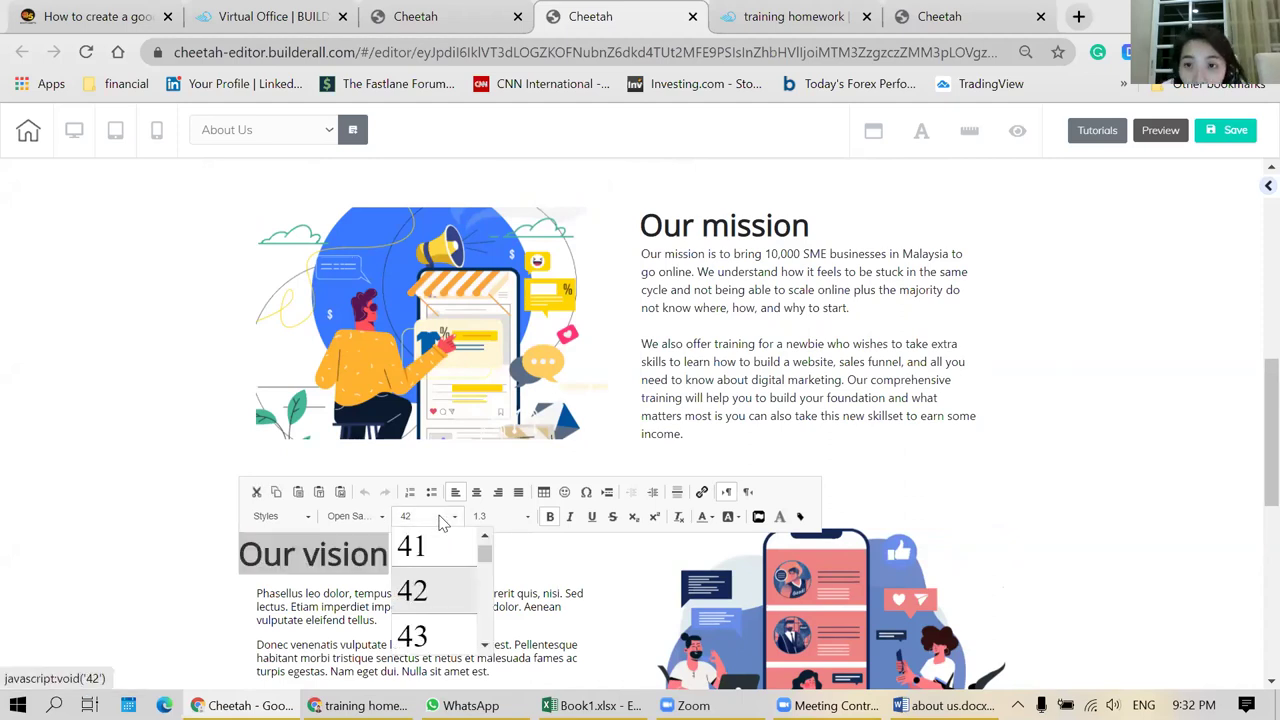
scroll(435, 600, up, 2)
click(435, 604)
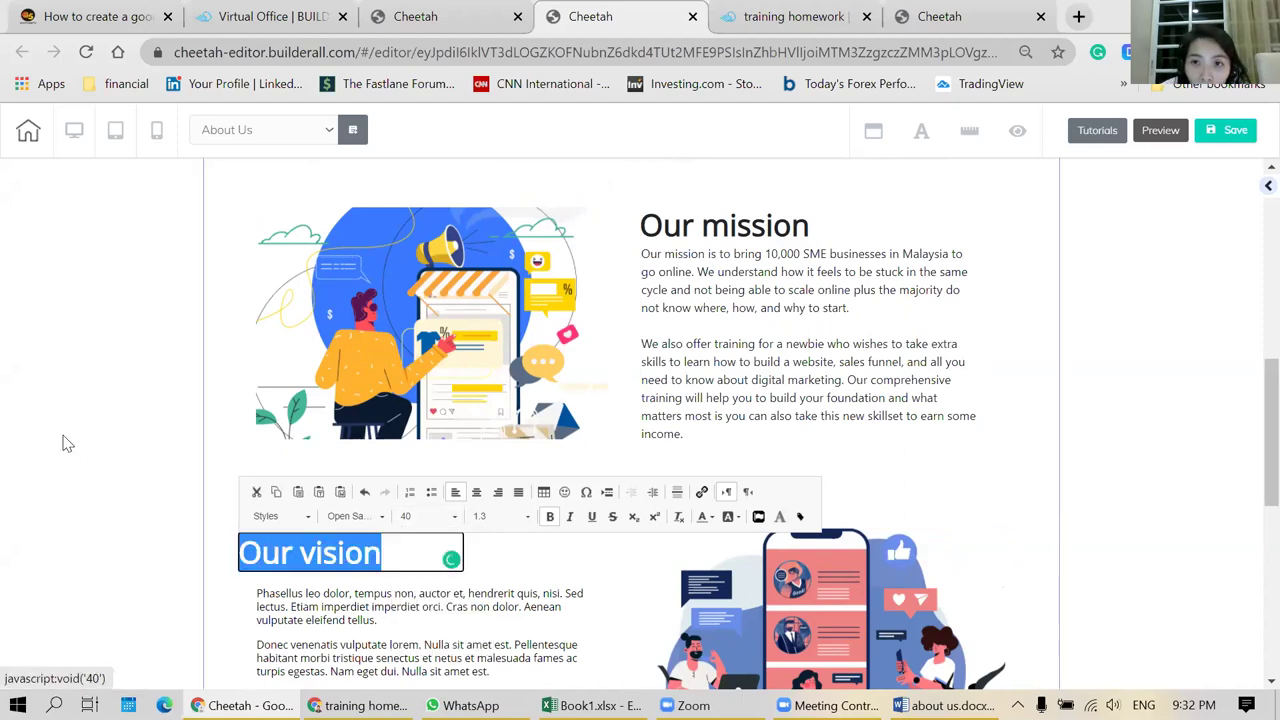
click(66, 442)
scroll(293, 468, down, 1)
drag(300, 461, 311, 457)
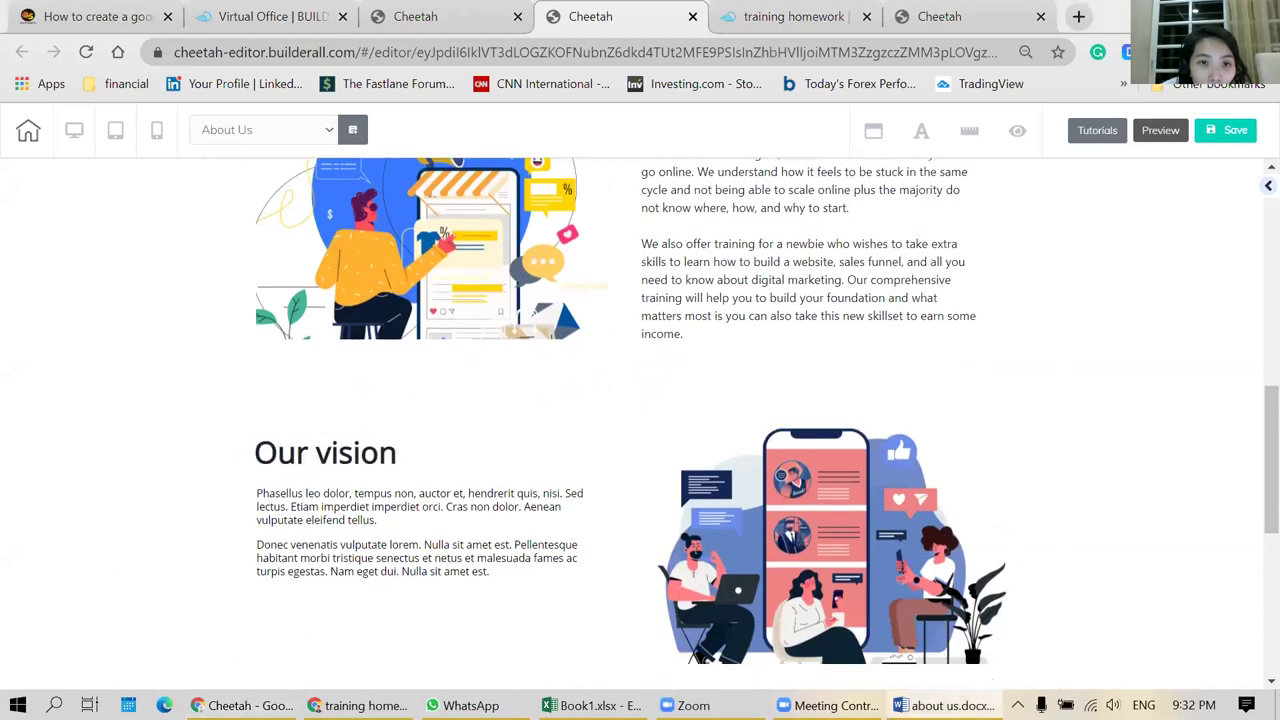
click(437, 272)
scroll(432, 350, up, 1)
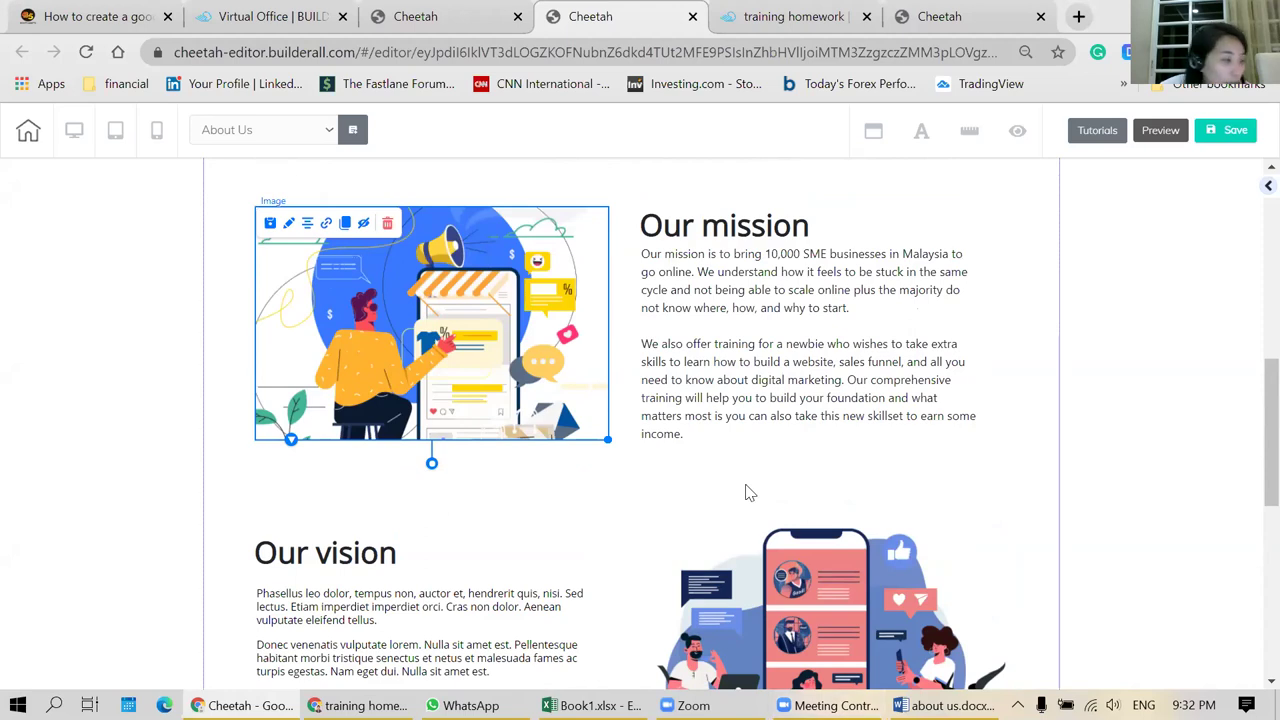
scroll(572, 522, down, 1)
scroll(572, 522, down, 4)
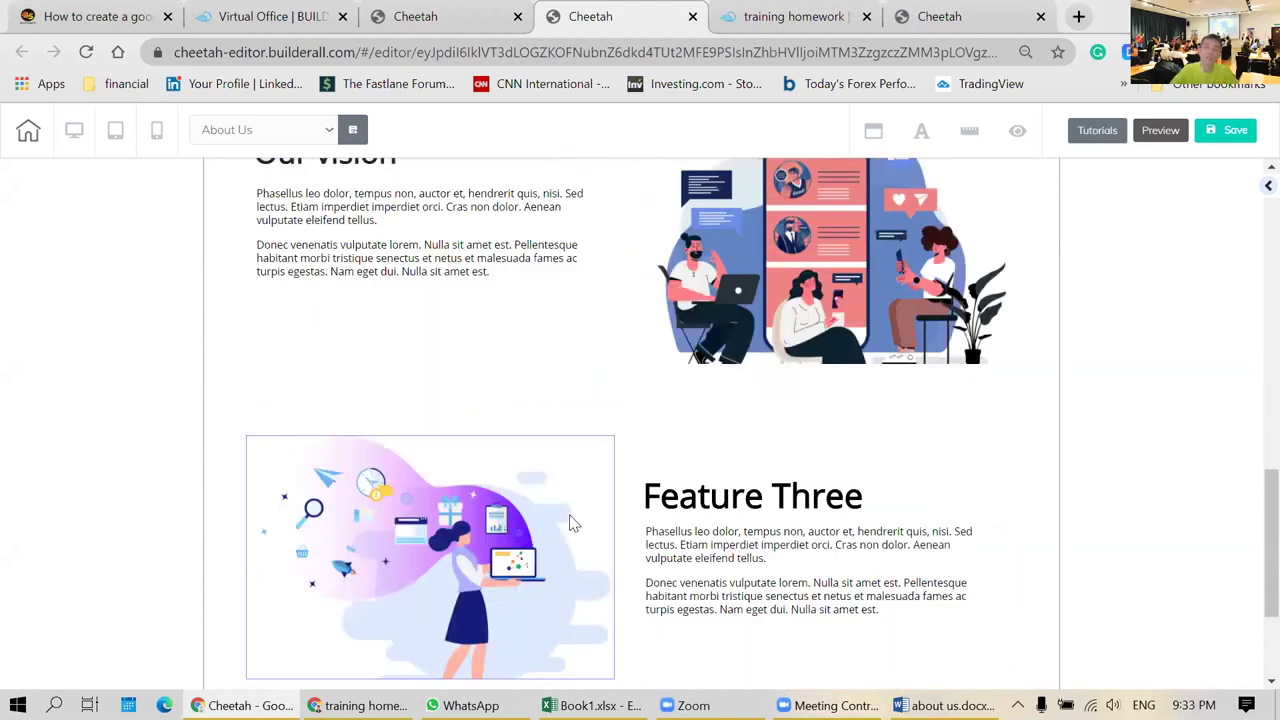
scroll(578, 512, up, 4)
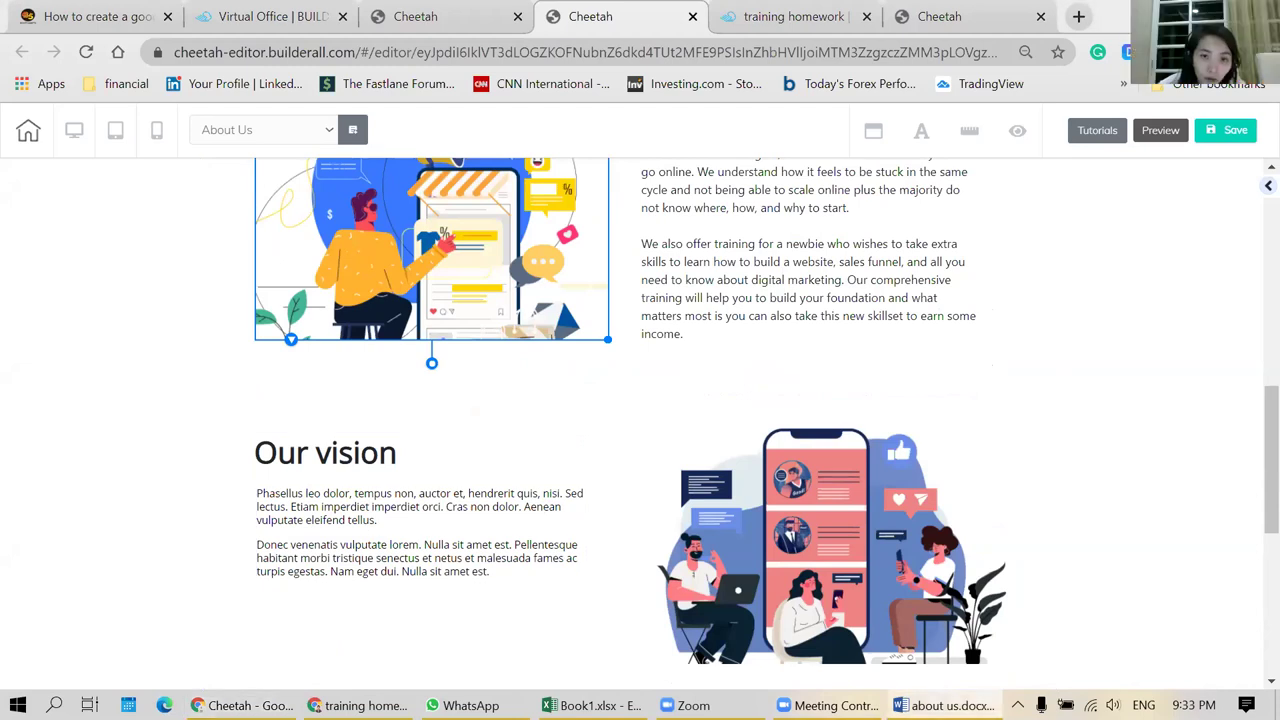
- Replace the placeholder paragraphs under Our vision with the two vision paragraphs from the about us Word document
double_click(403, 575)
double_click(400, 558)
key(ctrl+a)
text(Our vision is to create a business world full of prosperity, meaning, and connection for all. Delivering measurable results to clients, employees, and vendors. We will become an integral part of our client's success, collaborating with them to achieve their strategic objectives whilst creating long-lasting business value through the delivery and management of their marketing process.)
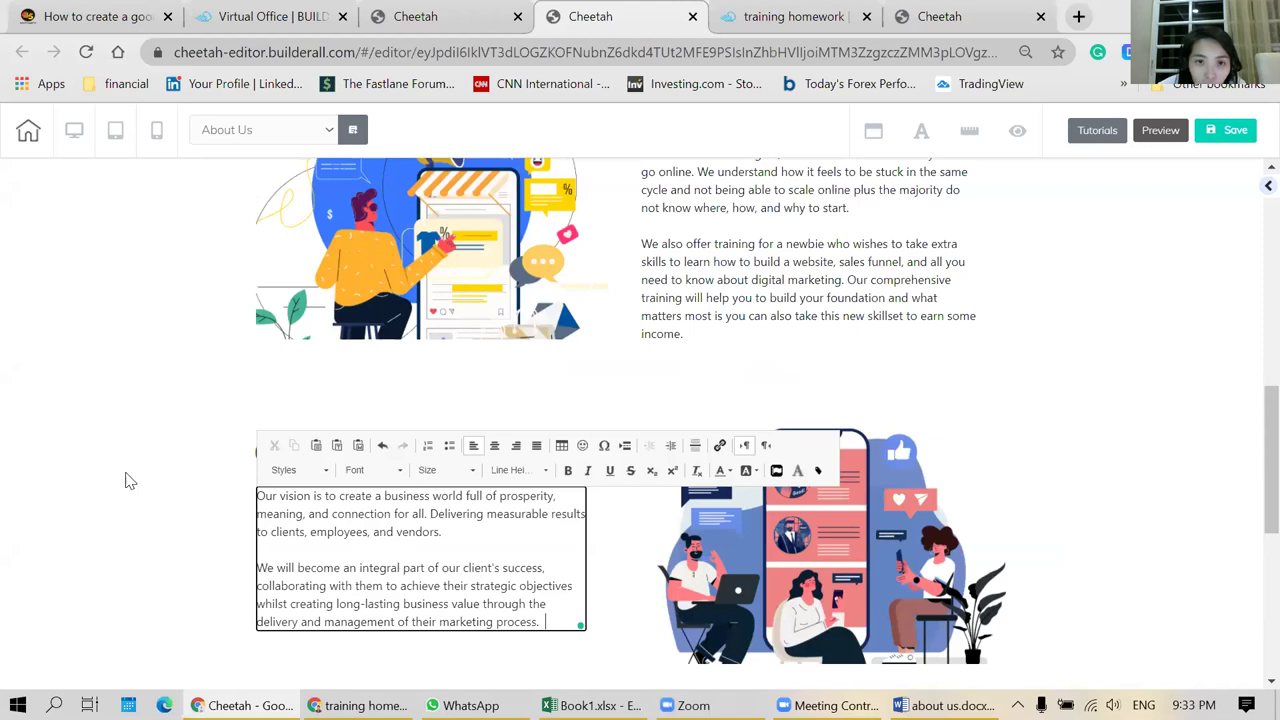
click(80, 458)
- Change the Feature Three heading to "Our Values"
scroll(80, 458, down, 2)
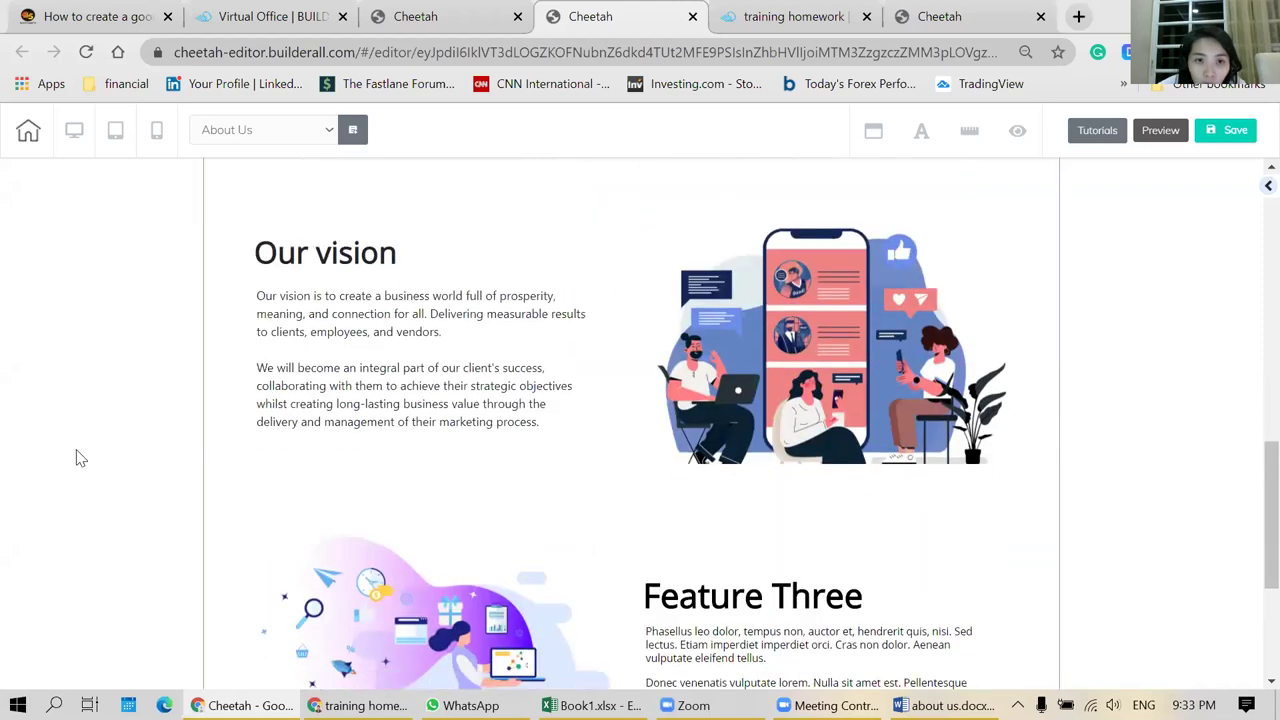
scroll(414, 503, down, 1)
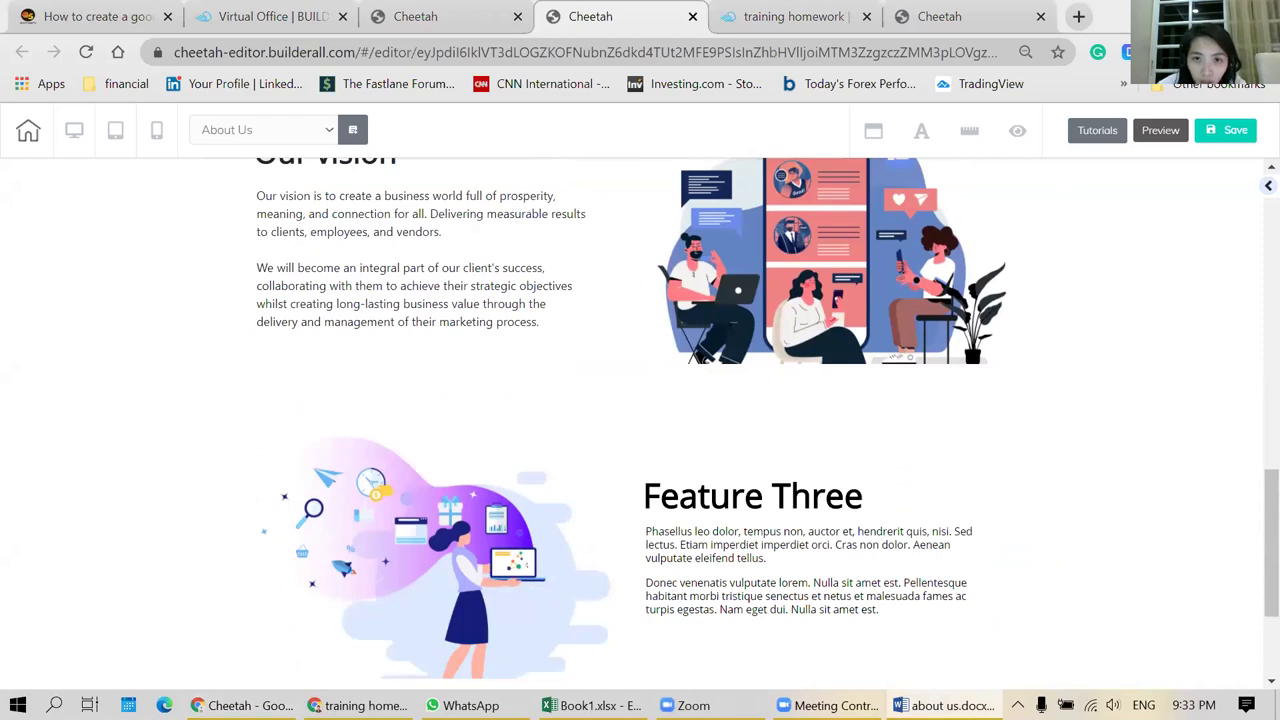
click(741, 511)
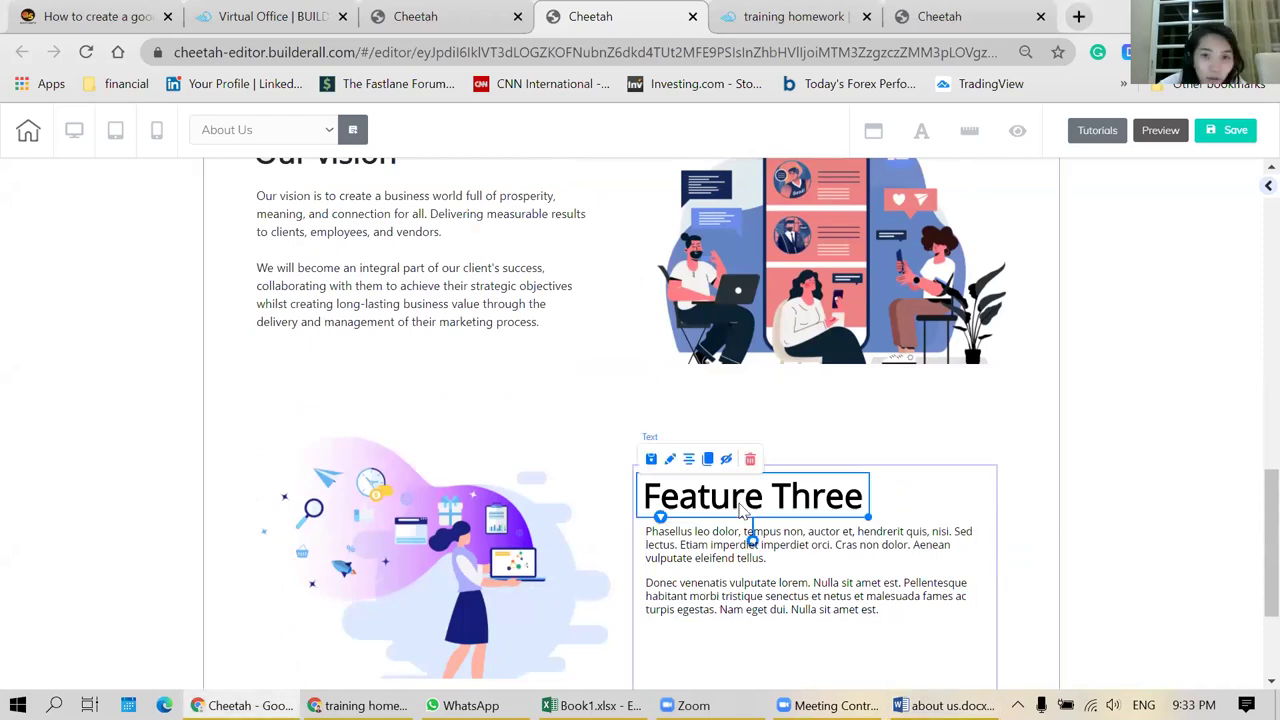
double_click(741, 511)
key(ctrl+a)
text(Our Values)
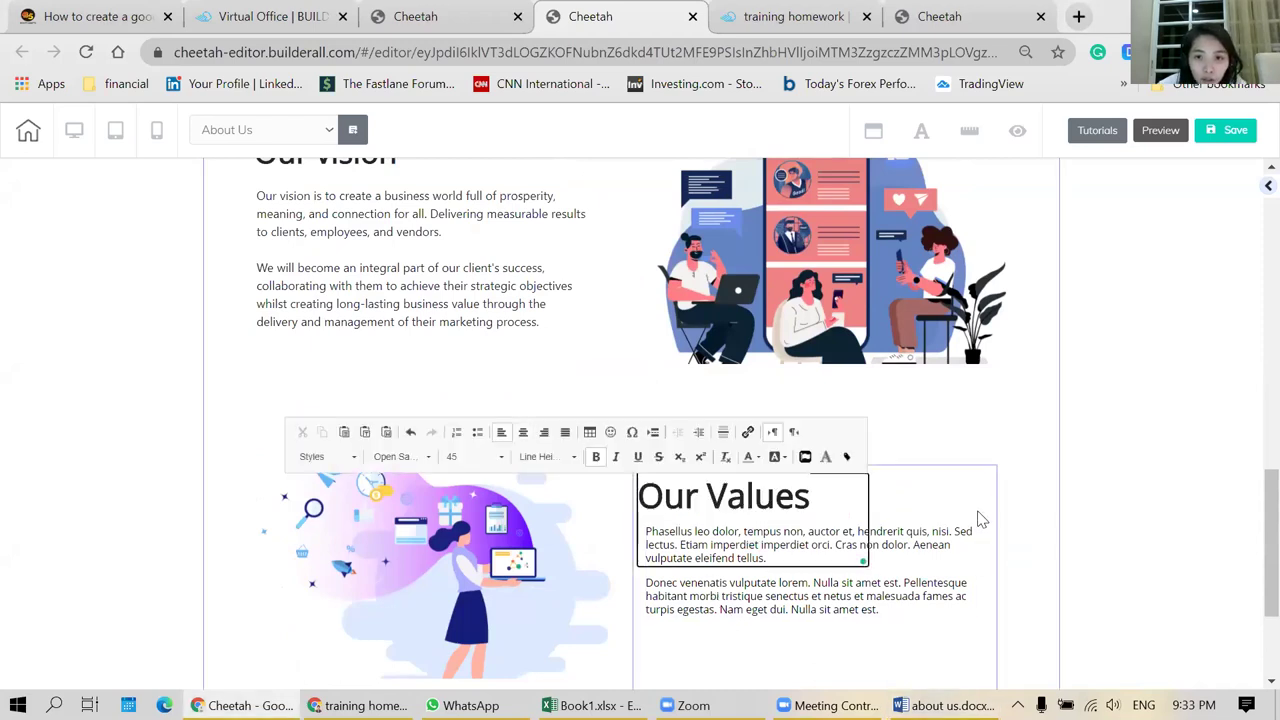
- Set the Our Values heading's font size to 40 and align its left edge with the paragraph below
key(ctrl+a)
click(458, 455)
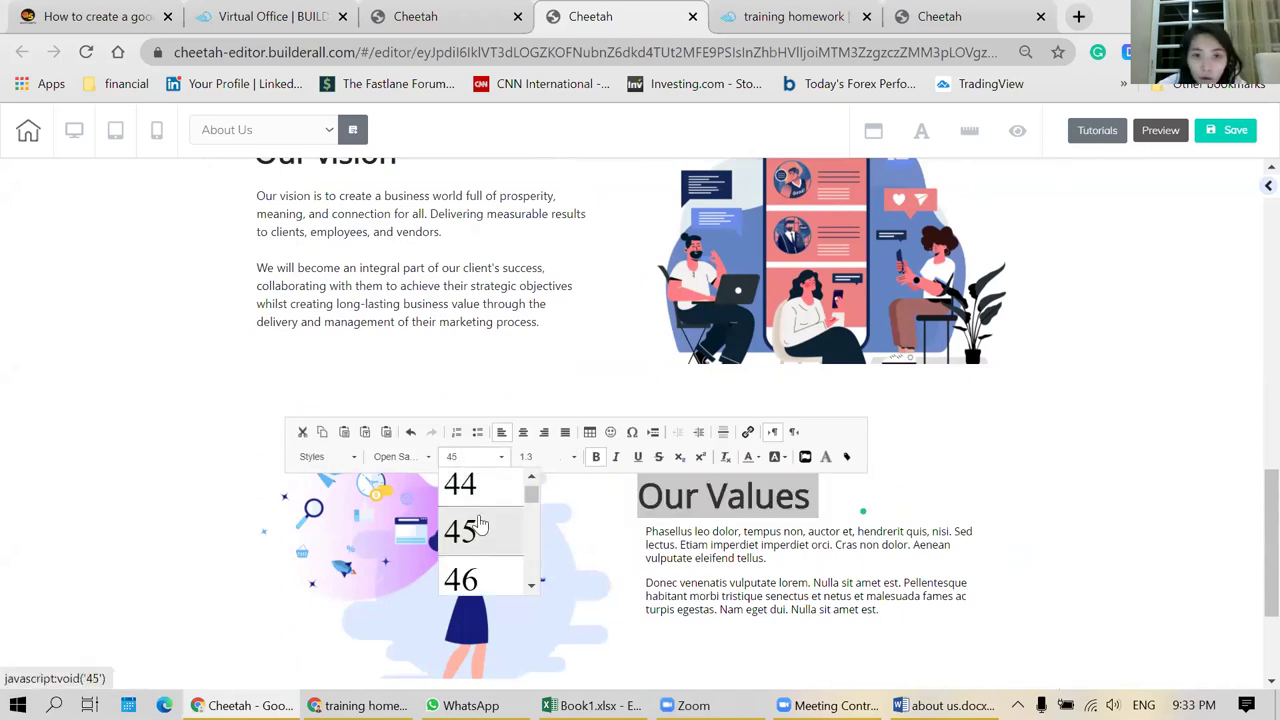
scroll(480, 520, up, 4)
click(479, 505)
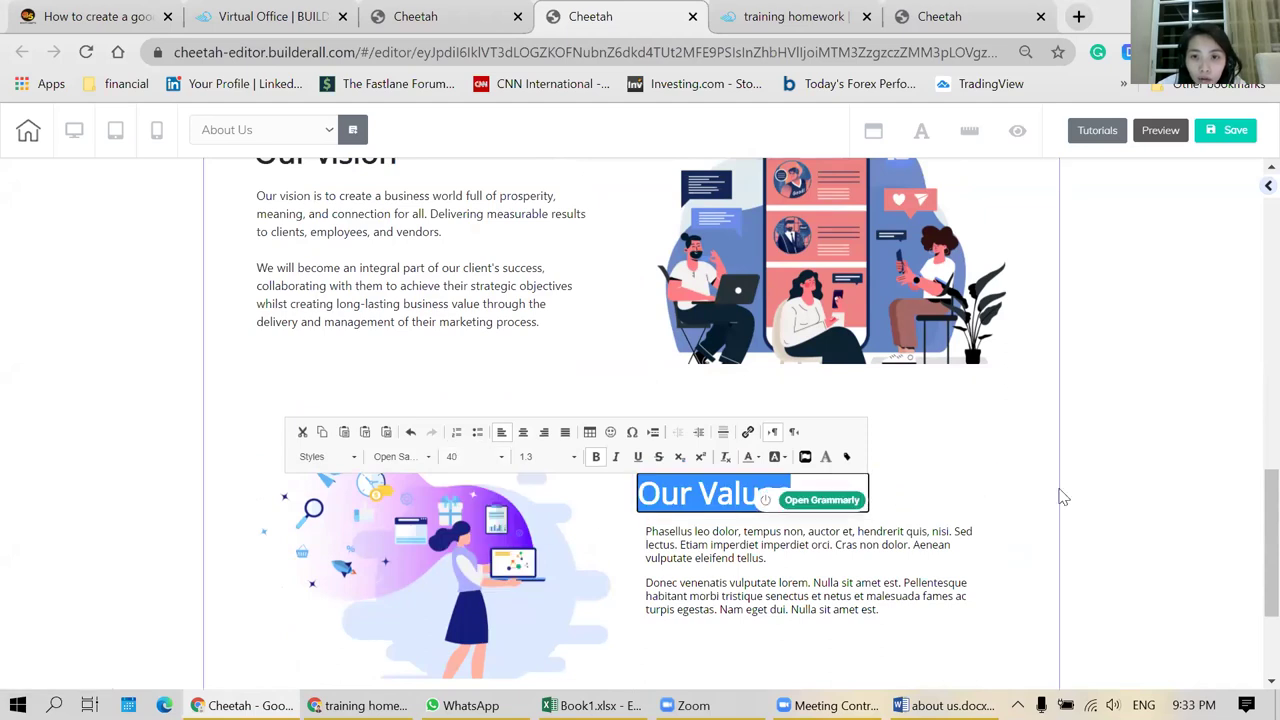
click(1118, 491)
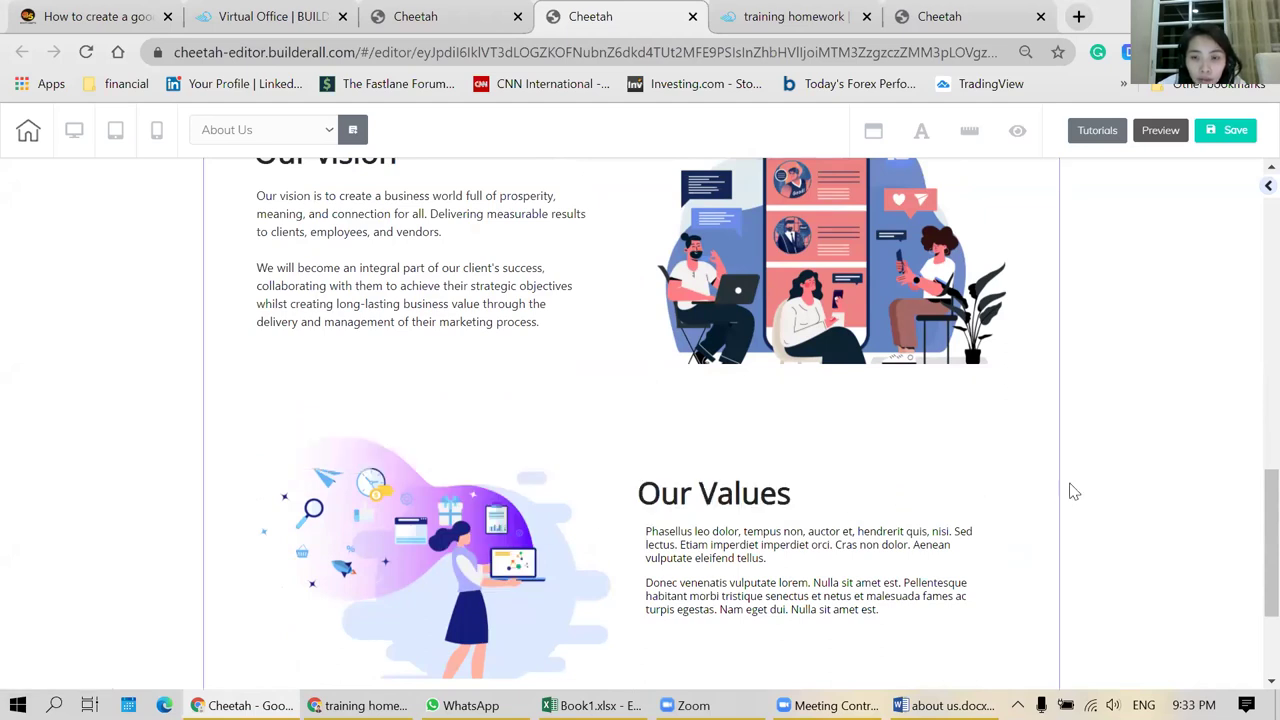
click(777, 500)
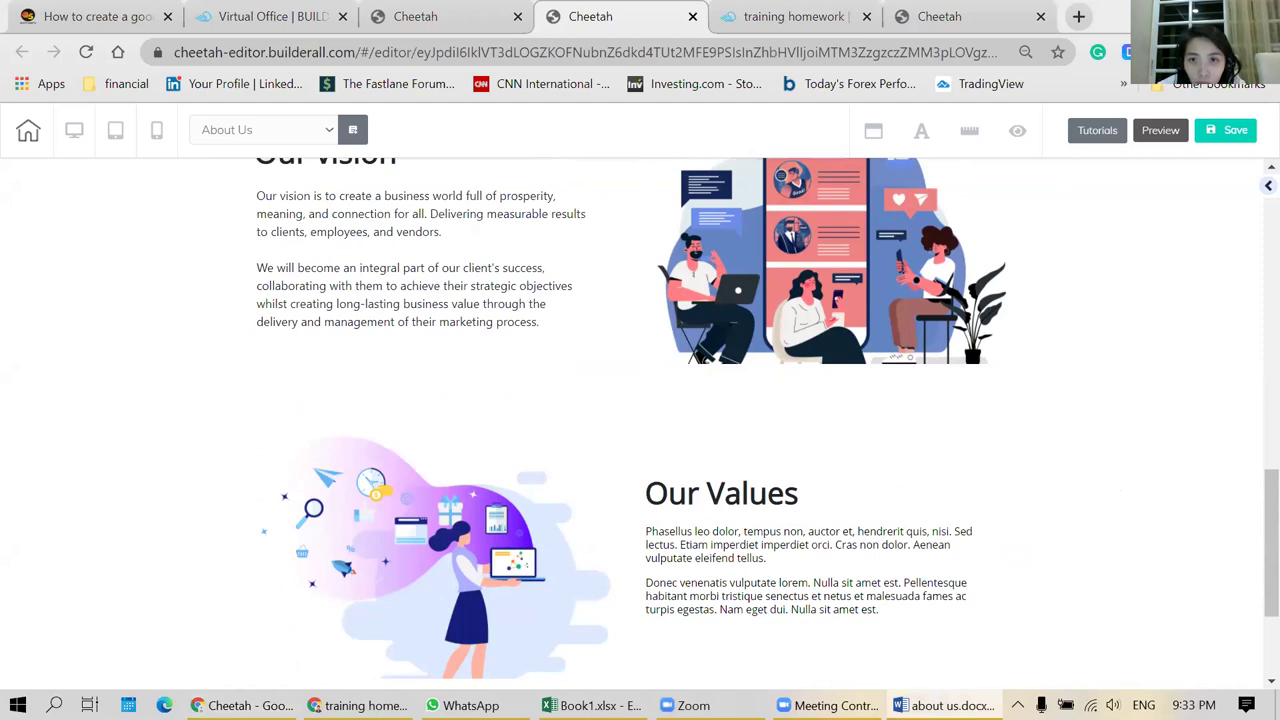
- Replace the placeholder paragraphs under Our Values with the three values paragraphs from the about us Word document
click(731, 587)
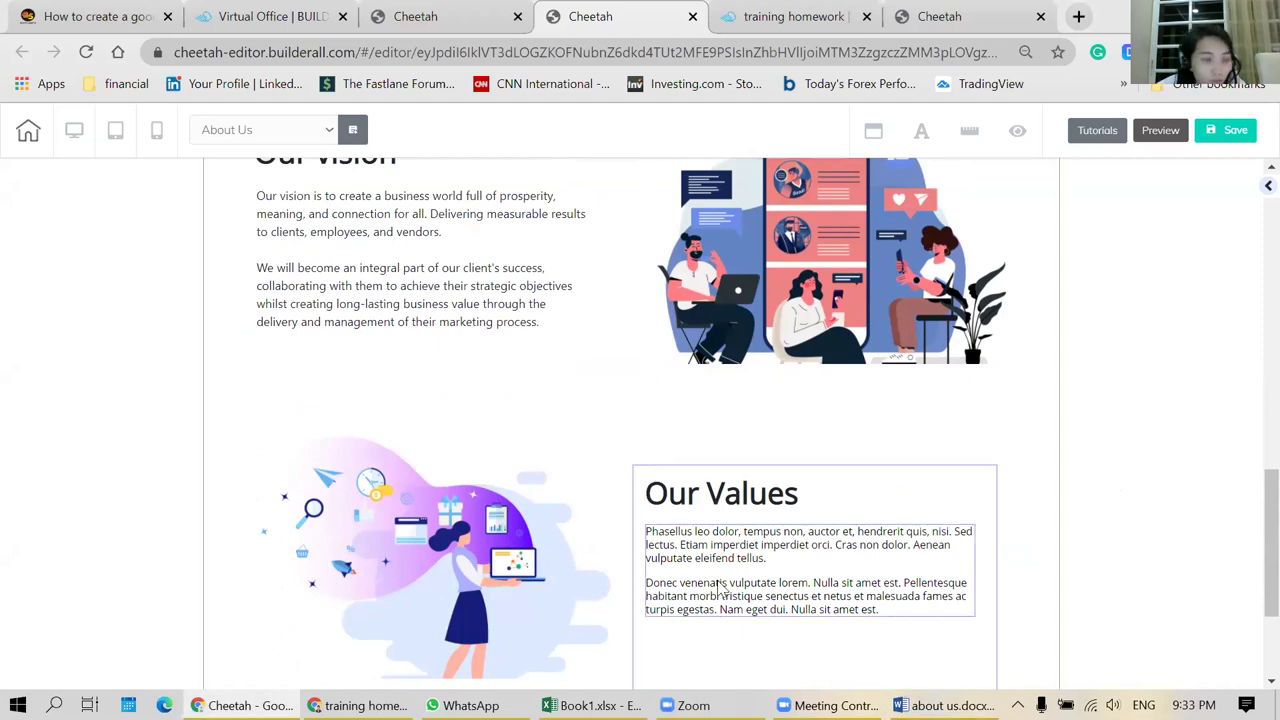
key(ctrl+a)
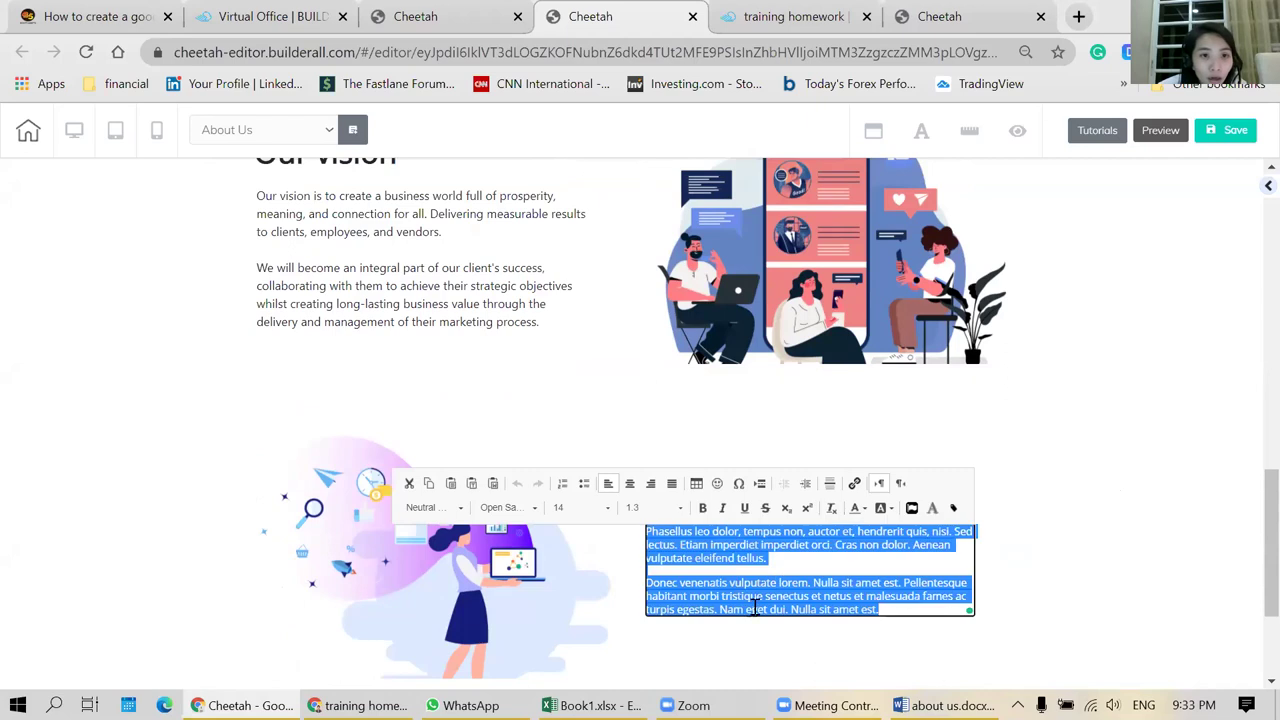
key(ctrl+v)
click(1137, 541)
scroll(1137, 541, down, 2)
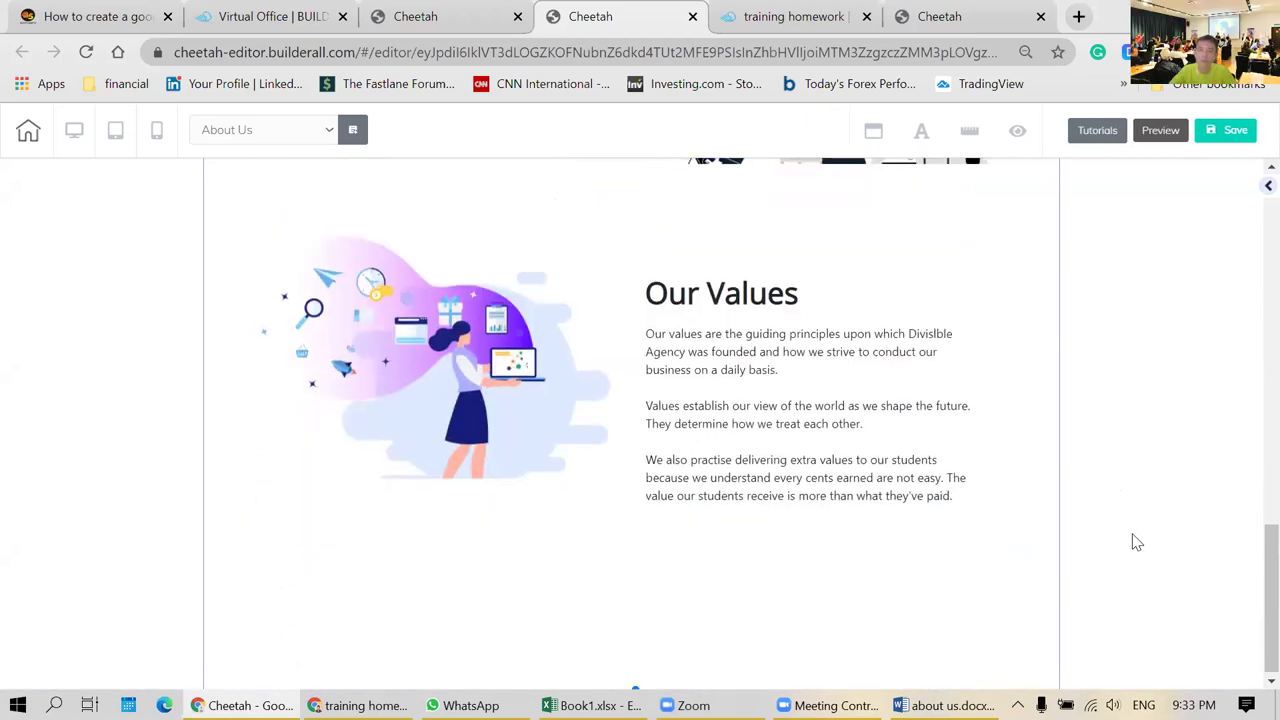
- Widen the values paragraphs' text box slightly to the right
click(830, 481)
drag(975, 504, 989, 504)
click(624, 616)
- Move the image beside Our Values down slightly to balance it with the values text
scroll(1034, 529, up, 1)
click(463, 513)
drag(463, 513, 465, 532)
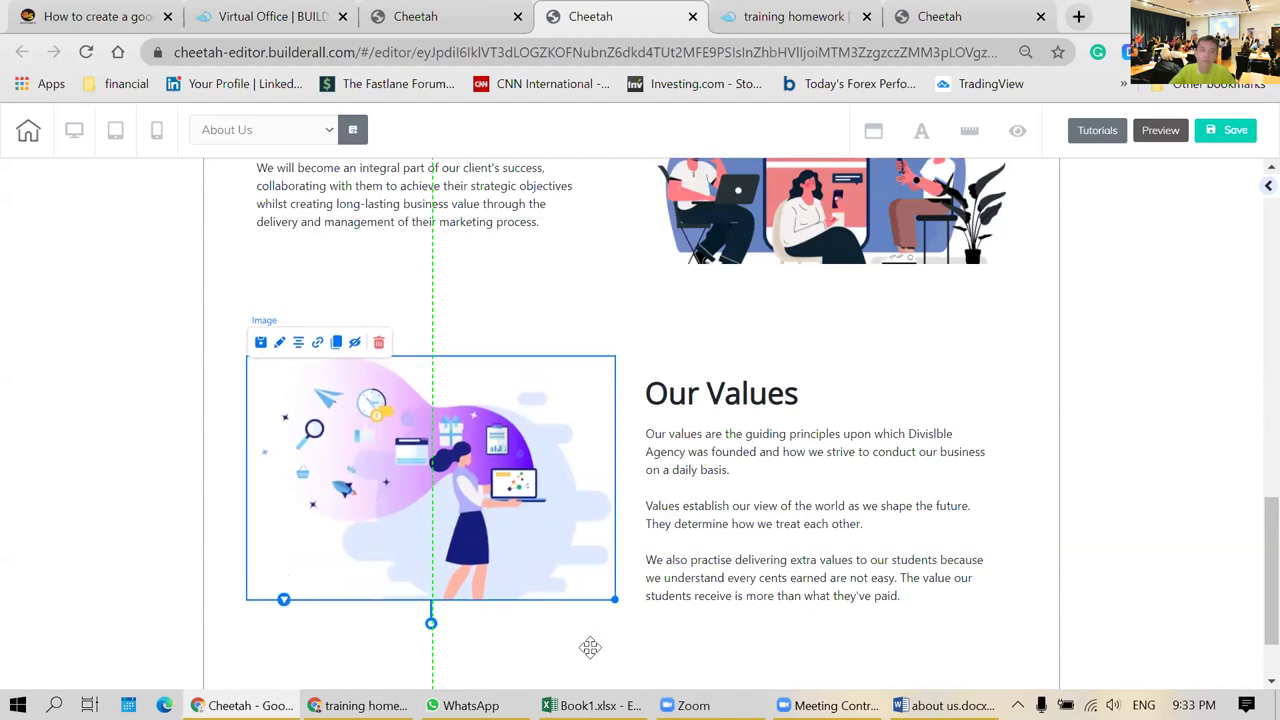
- Save the About Us page, publish the site and accept the free Builderall domain
scroll(1180, 470, up, 2)
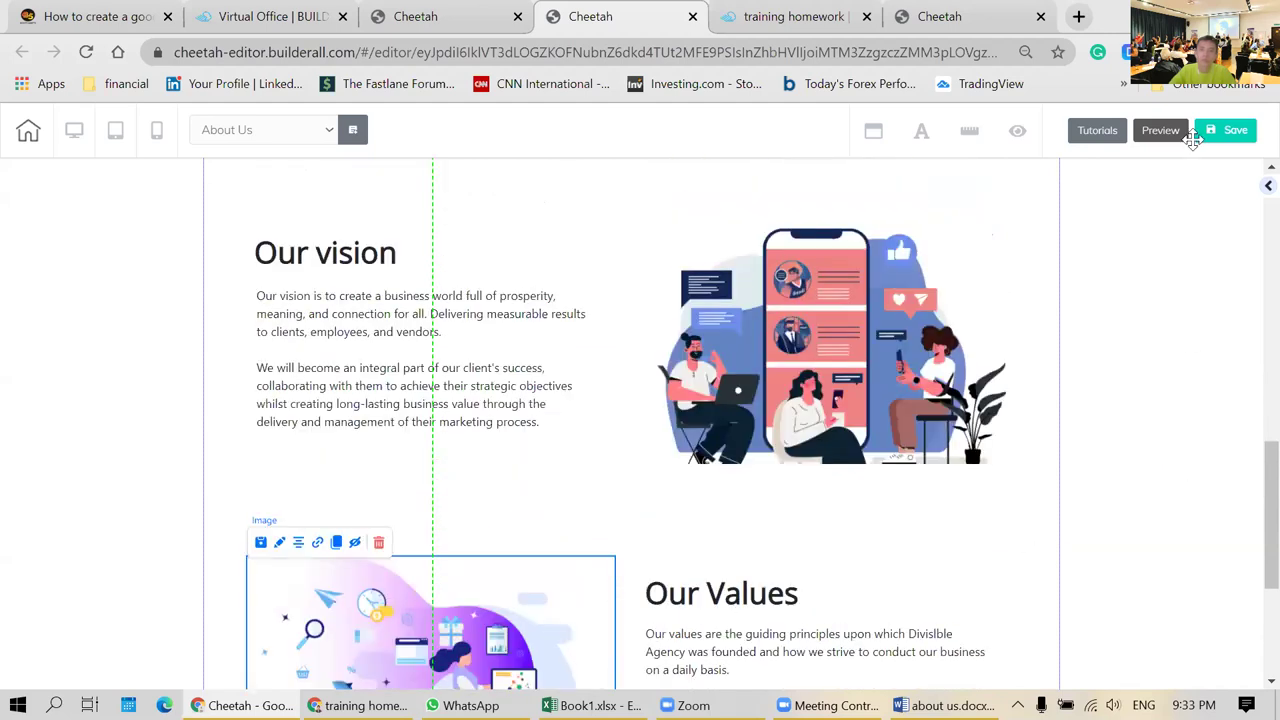
click(1228, 138)
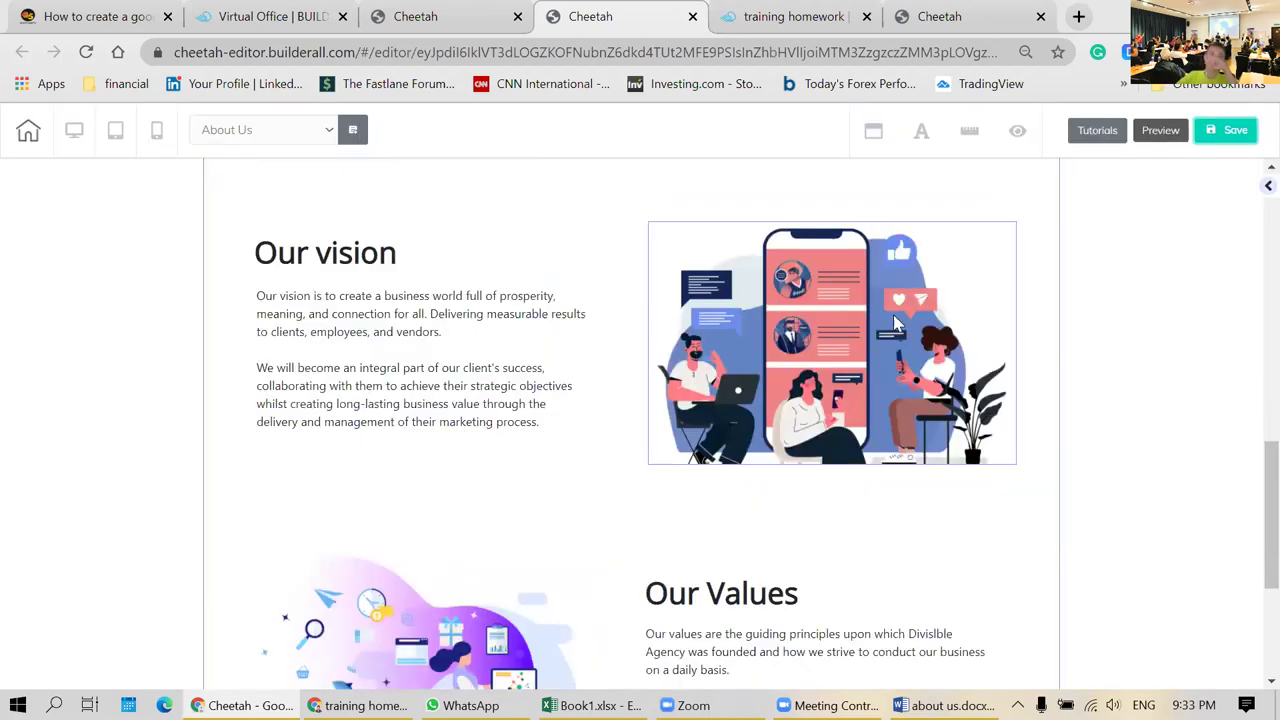
scroll(1115, 400, up, 4)
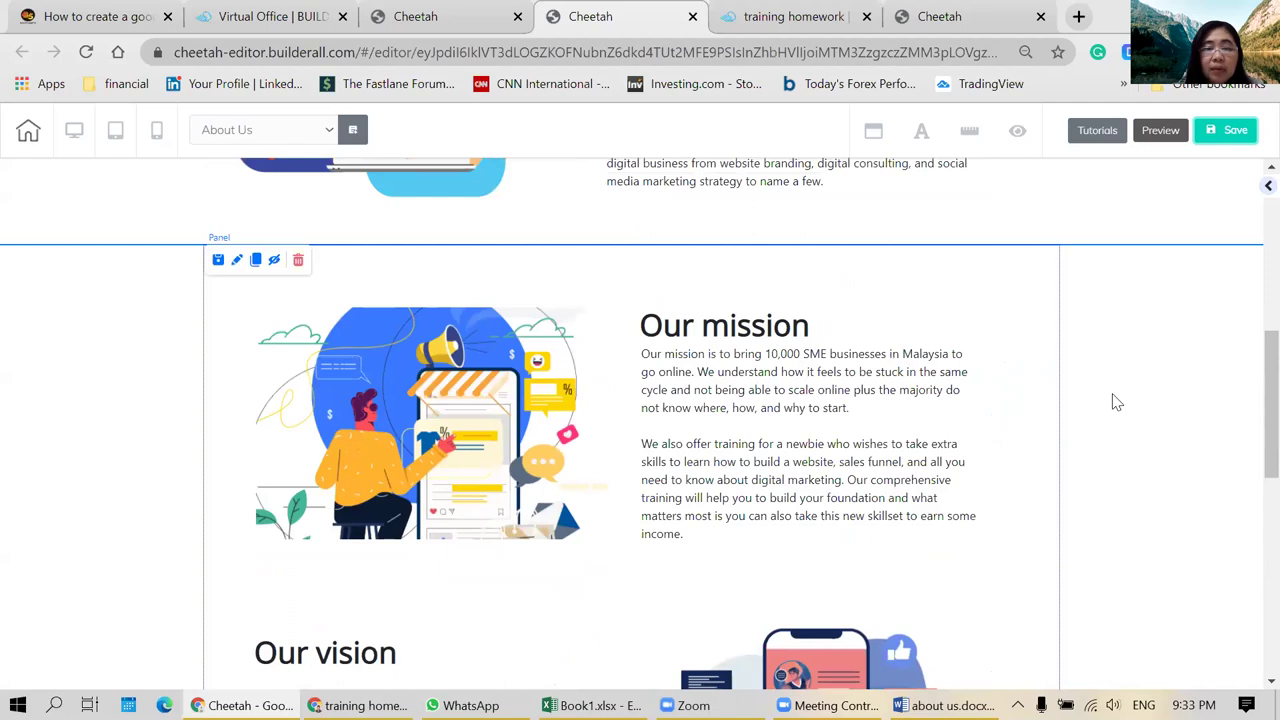
scroll(1115, 400, down, 3)
scroll(1115, 400, down, 4)
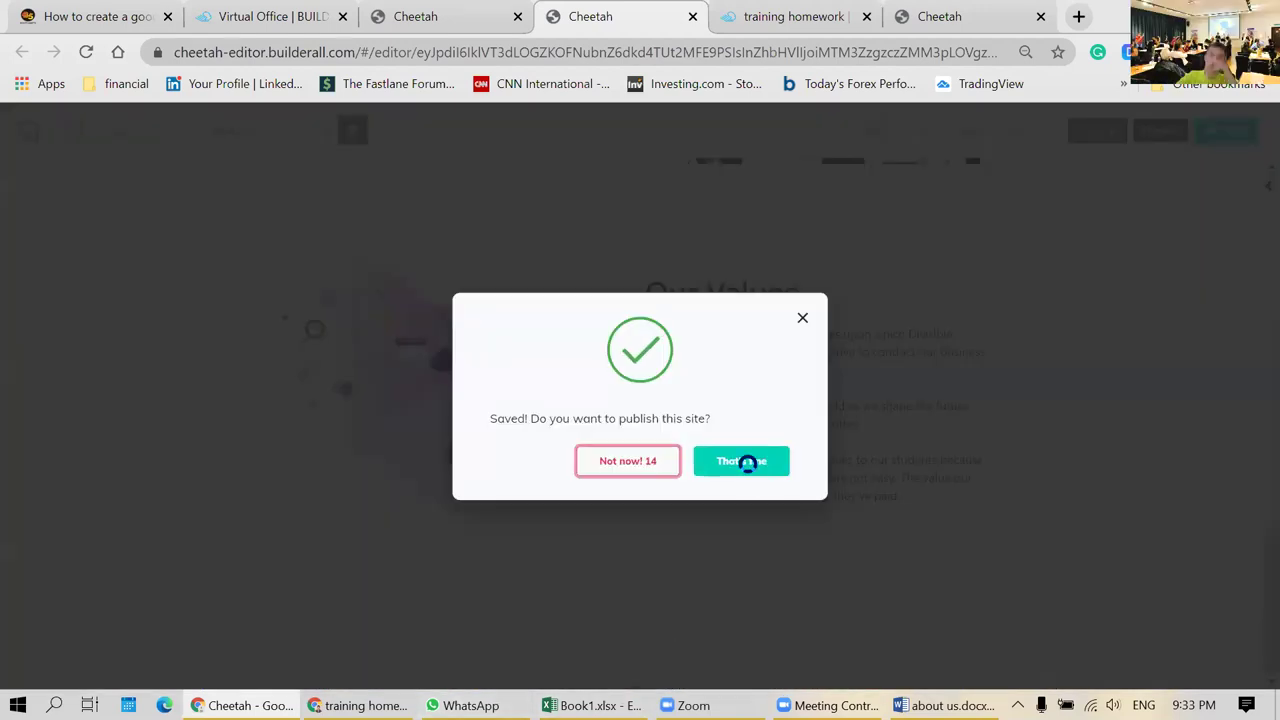
click(748, 466)
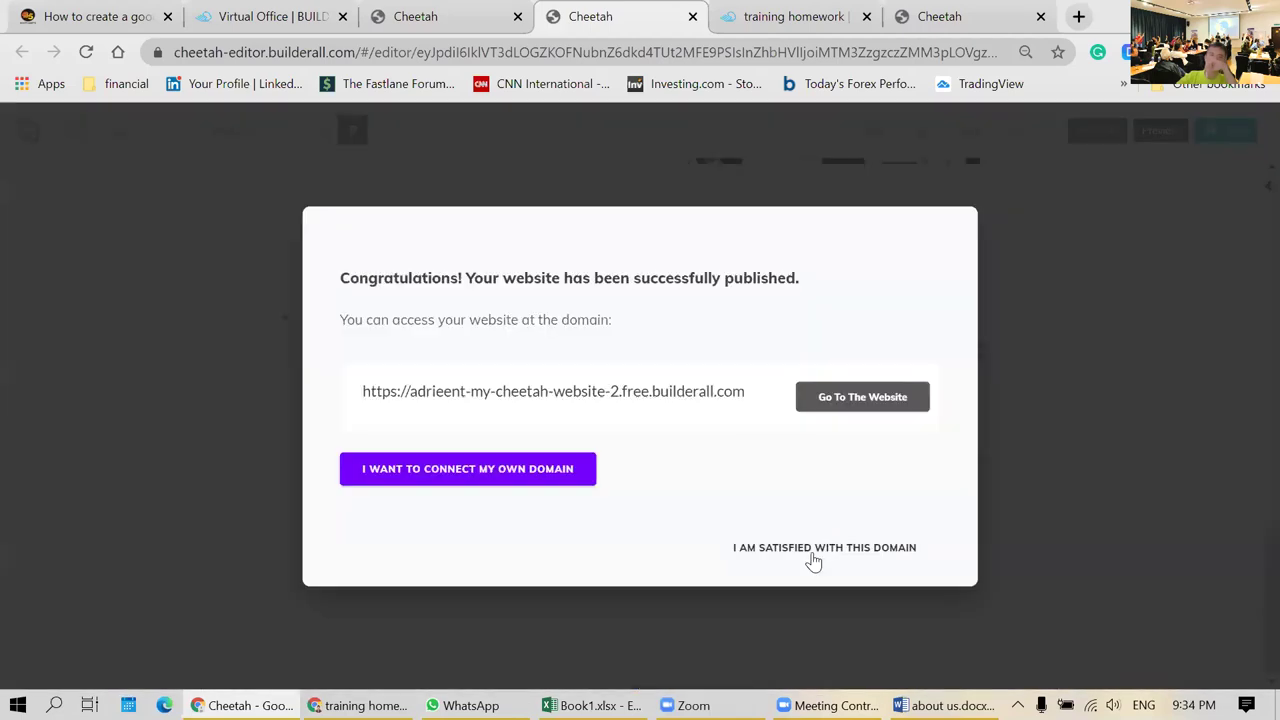
click(815, 550)
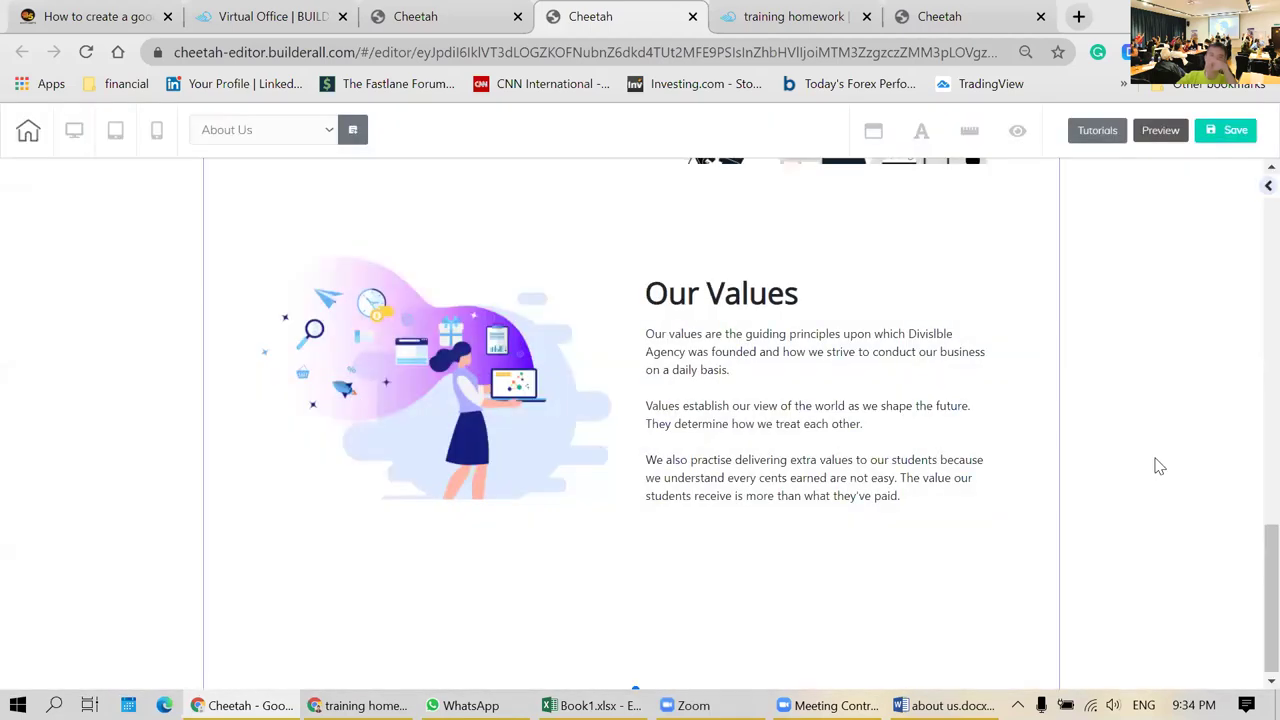
- Review the layout and spacing of the mission, vision and values sections
scroll(1159, 466, up, 4)
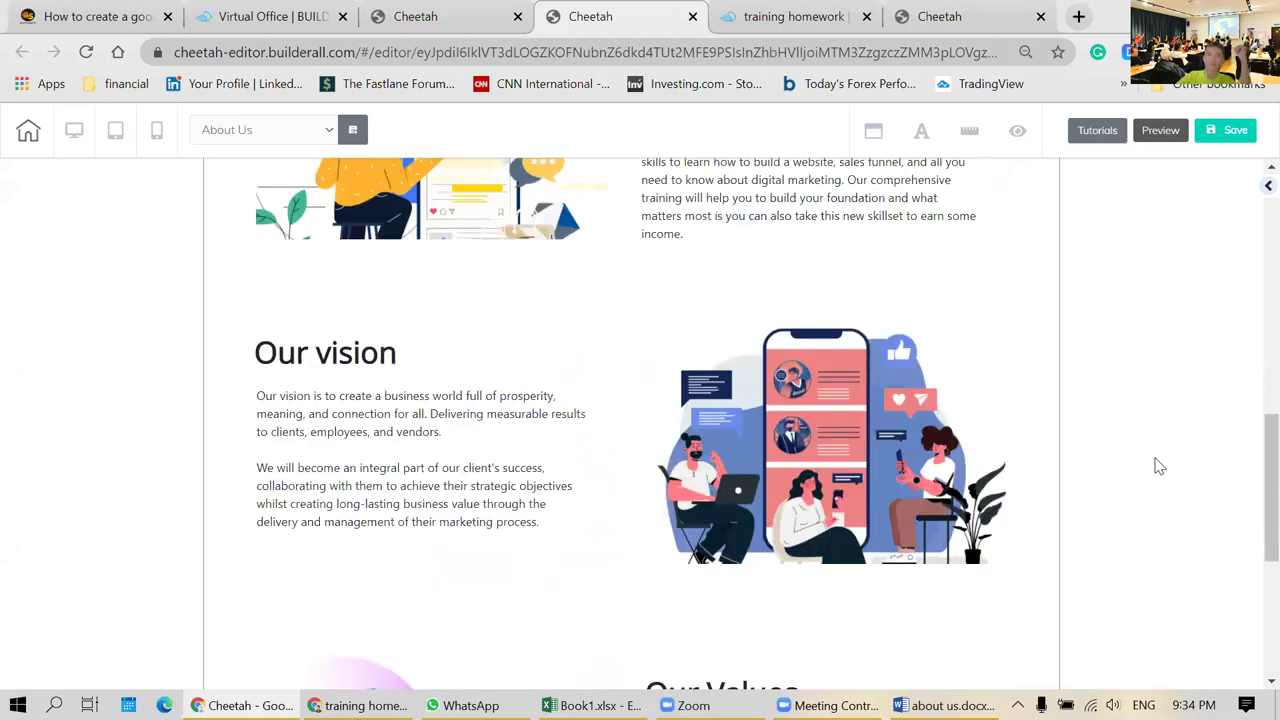
scroll(1159, 466, up, 2)
scroll(1159, 466, down, 1)
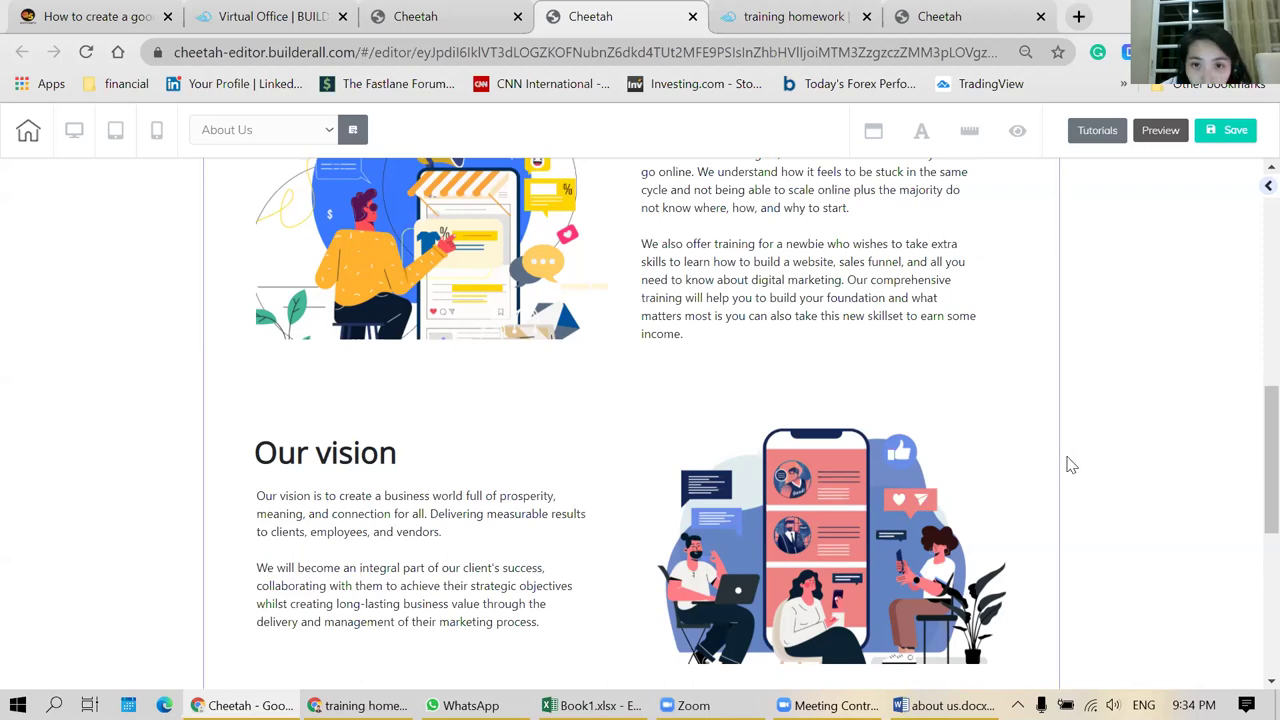
scroll(1070, 464, up, 2)
scroll(1070, 464, down, 3)
scroll(1070, 464, down, 3)
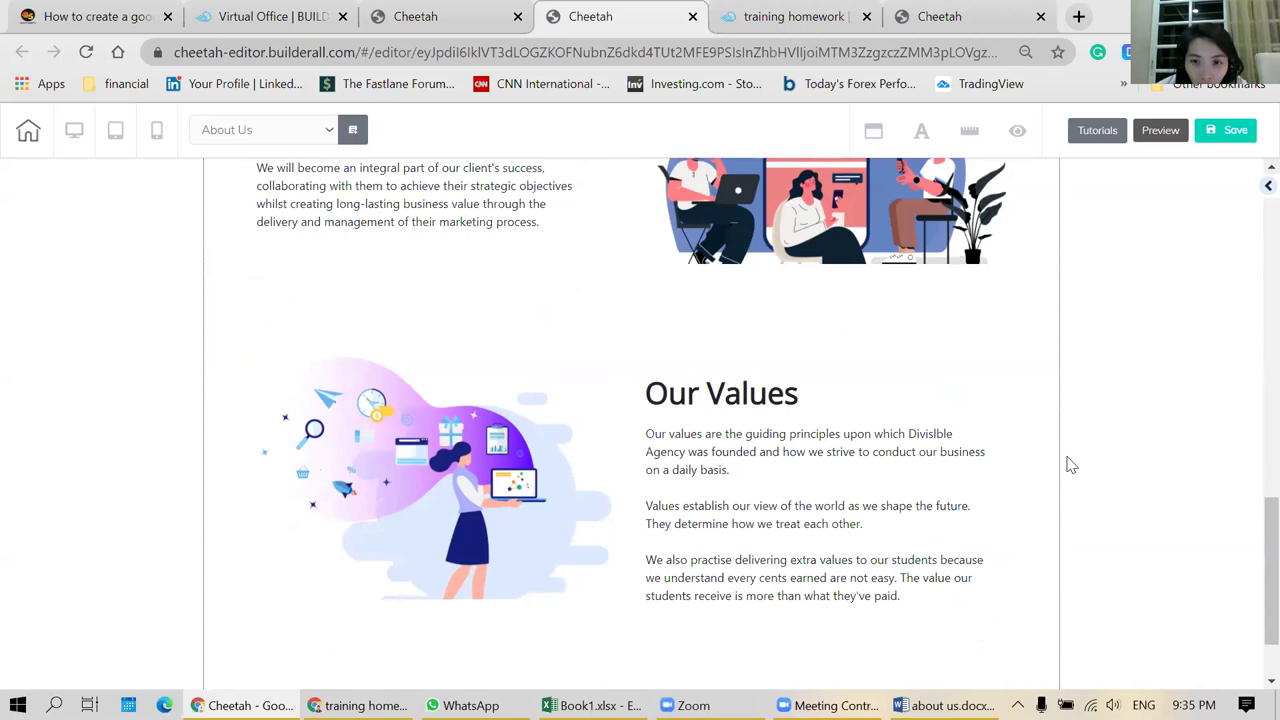
scroll(1071, 465, up, 4)
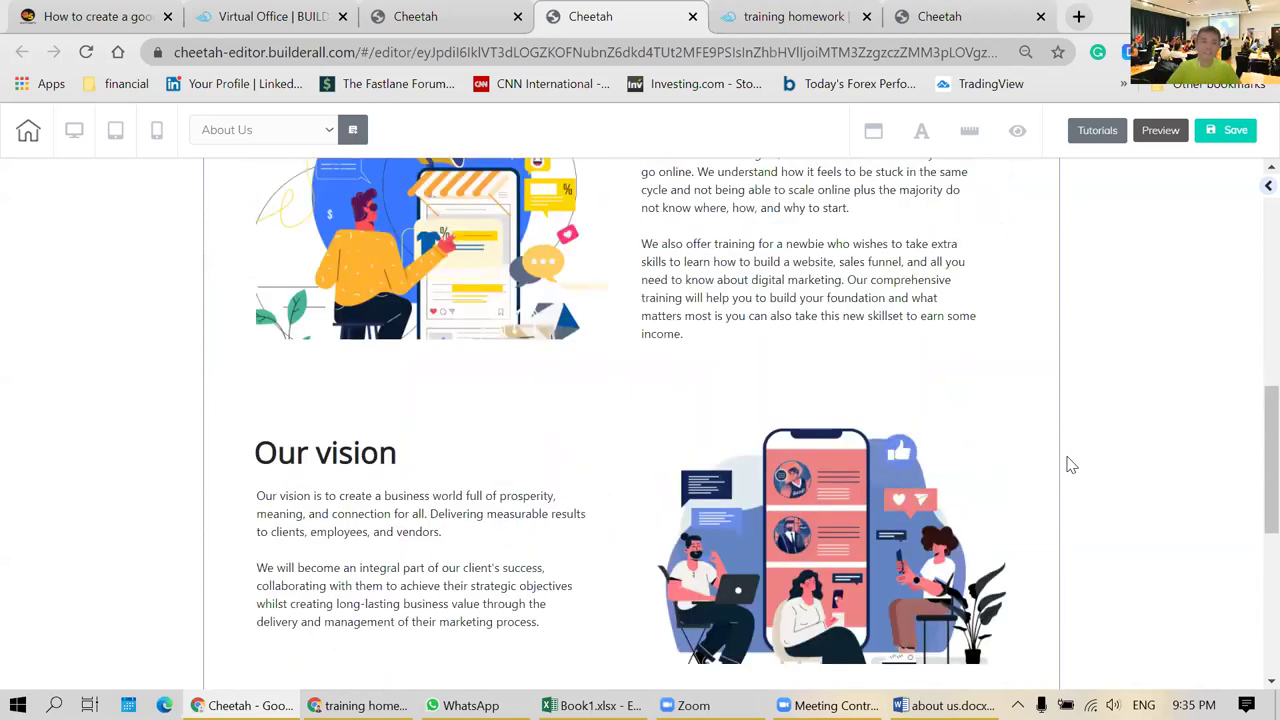
scroll(1073, 465, up, 3)
scroll(1071, 465, down, 3)
- Move the Our mission heading up slightly to leave a gap above its paragraph
scroll(540, 476, up, 2)
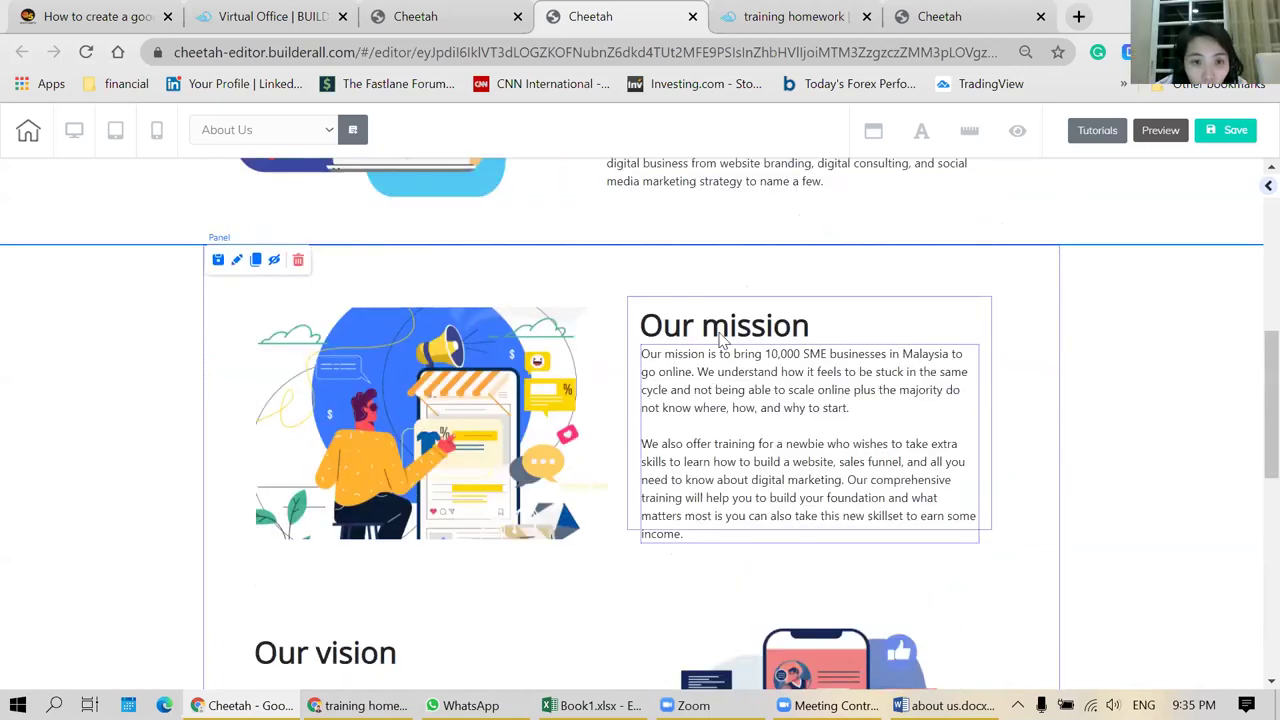
drag(716, 324, 711, 317)
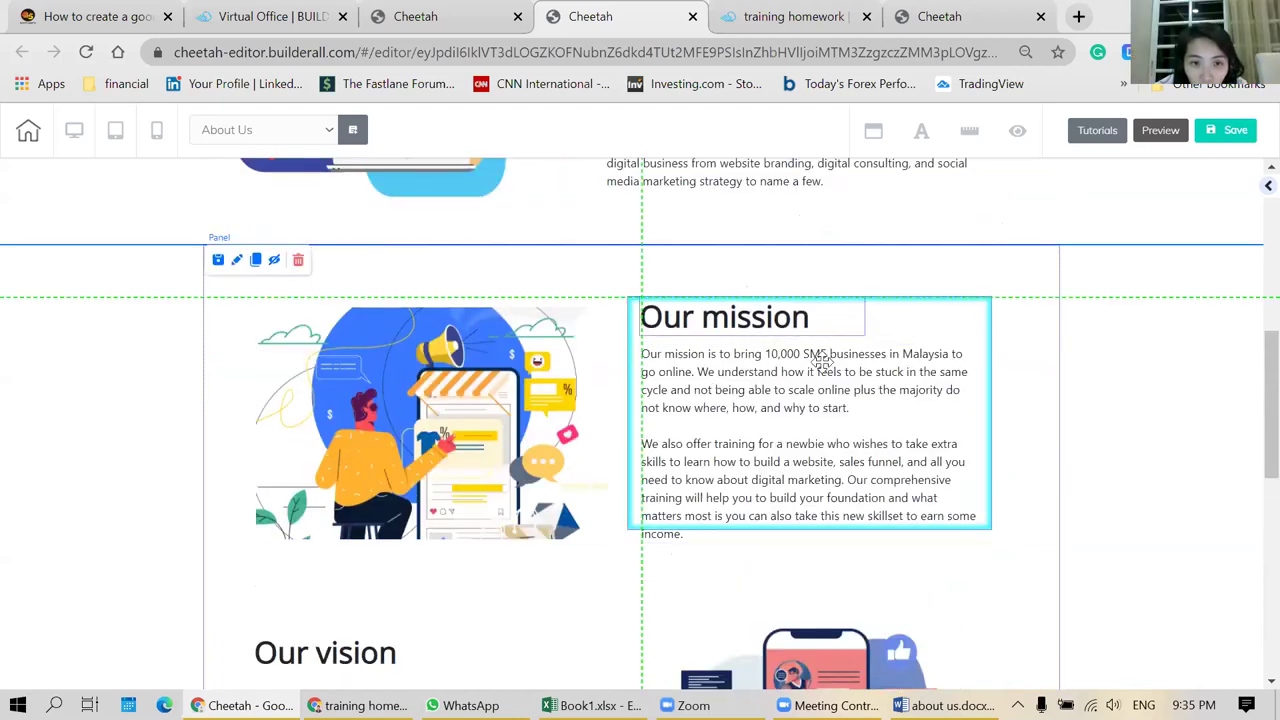
scroll(1158, 440, down, 2)
scroll(1158, 440, up, 2)
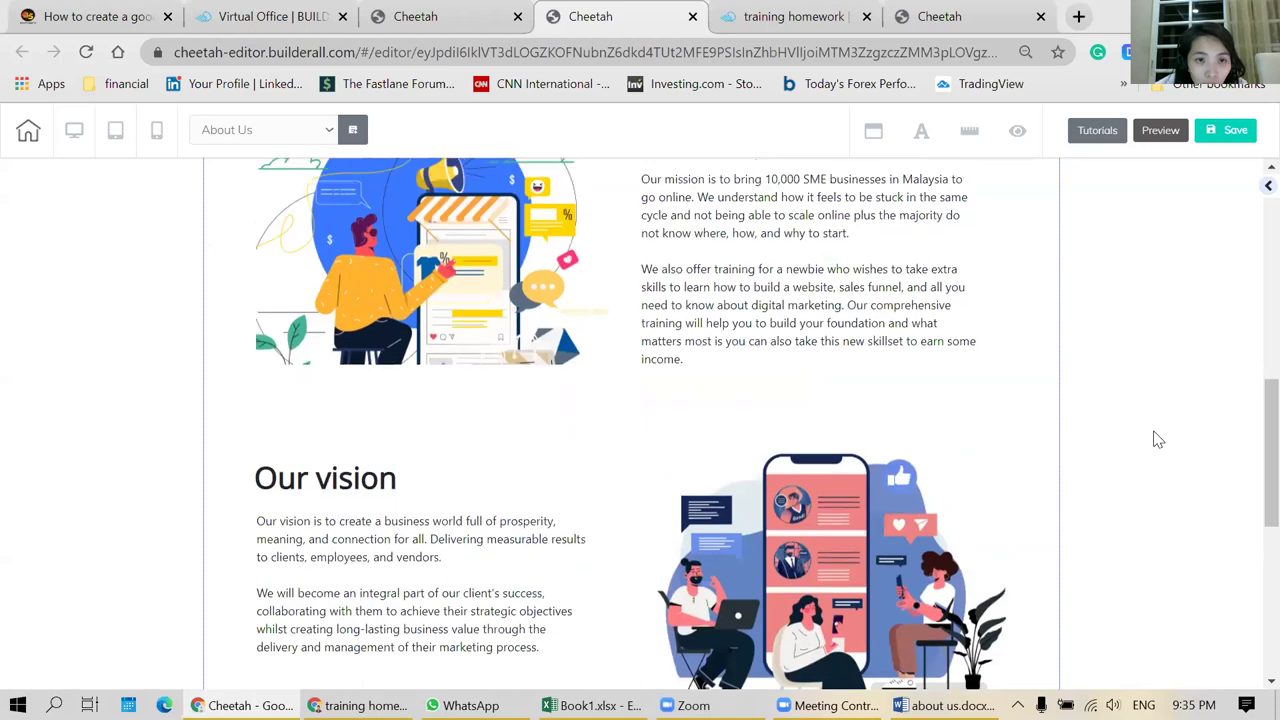
- Nudge the paragraphs under Our vision up slightly towards their heading
scroll(1158, 440, down, 2)
scroll(1158, 440, down, 2)
drag(388, 322, 580, 517)
scroll(580, 517, down, 2)
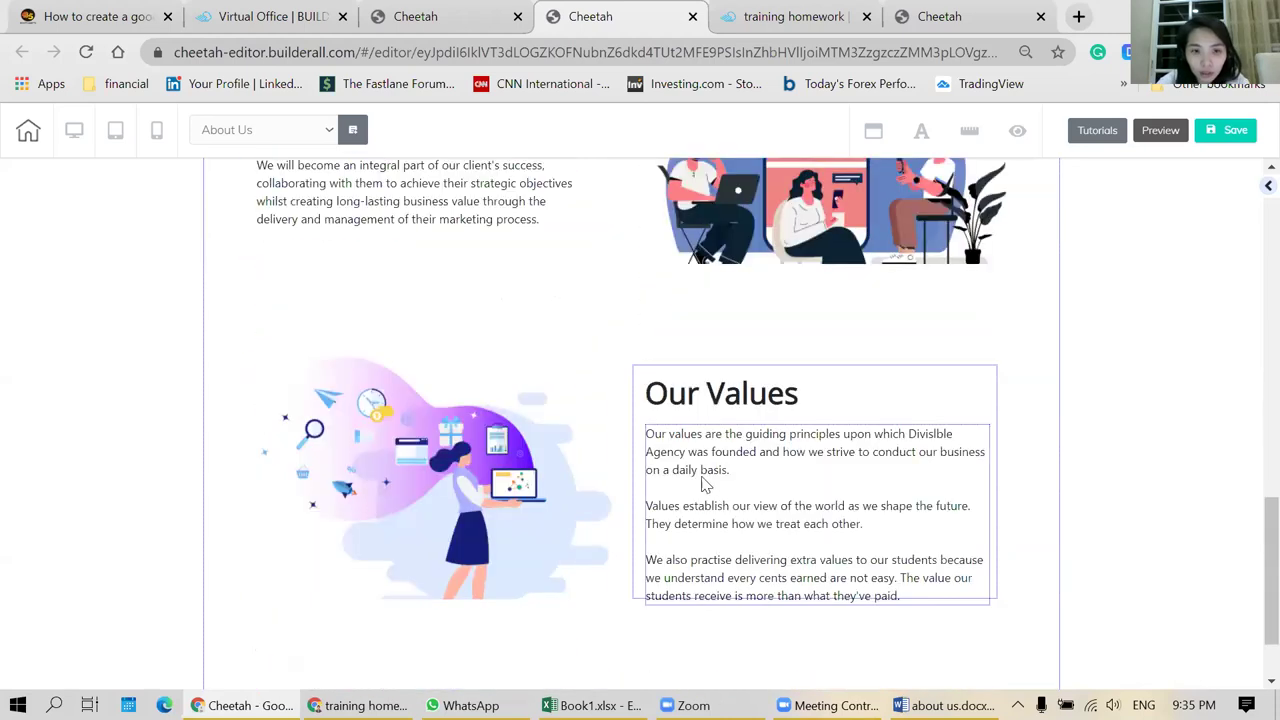
- Check the overall look of the page from the values section up to the About us introduction
scroll(1135, 449, down, 1)
scroll(1135, 449, up, 6)
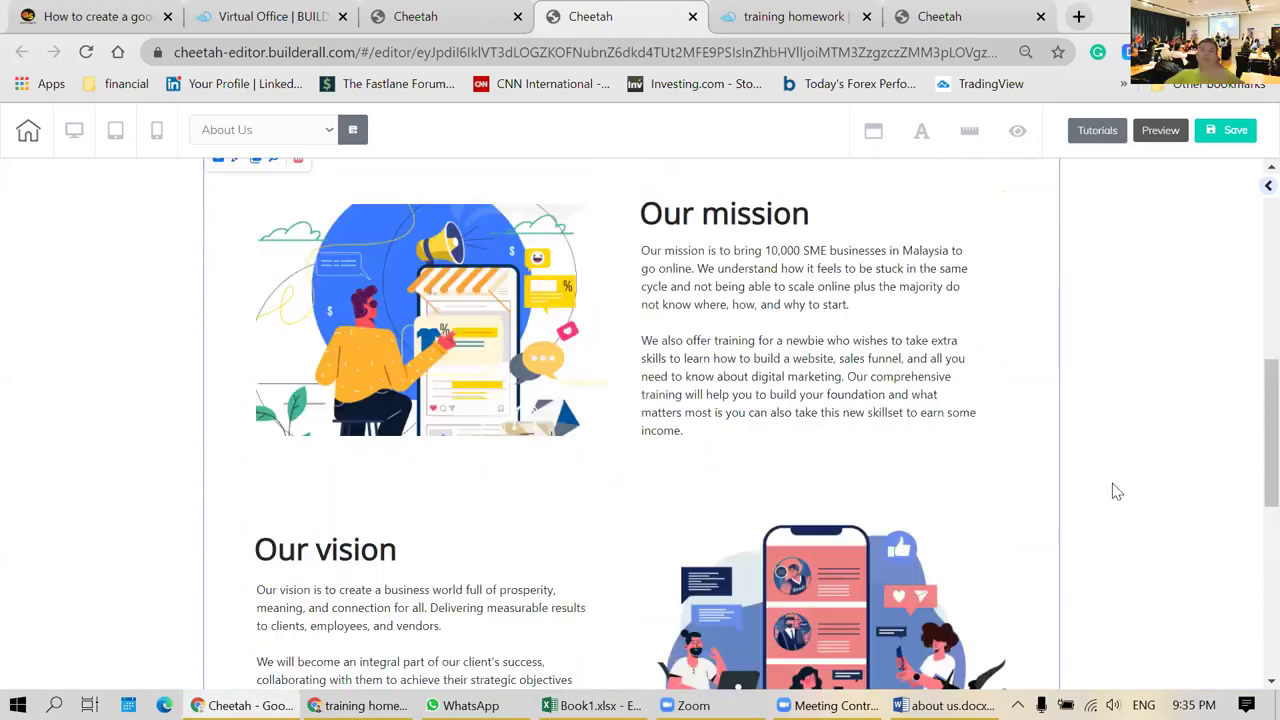
scroll(1134, 466, down, 2)
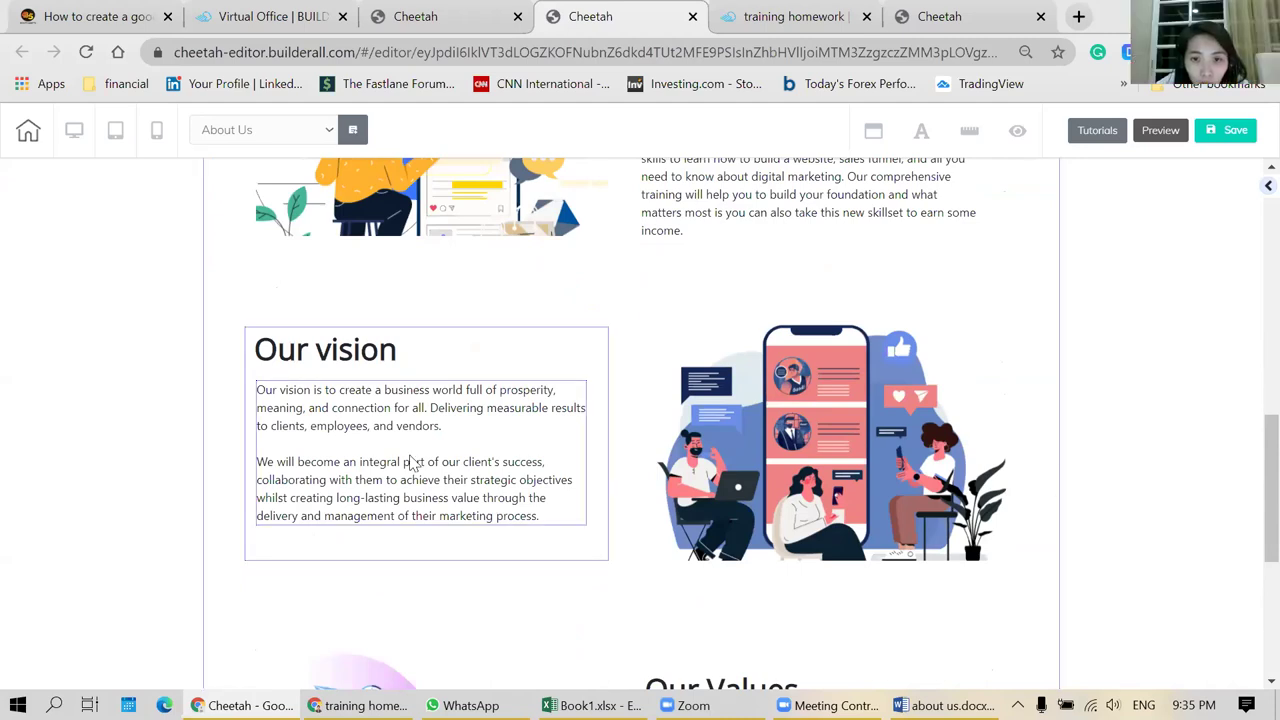
scroll(420, 480, down, 3)
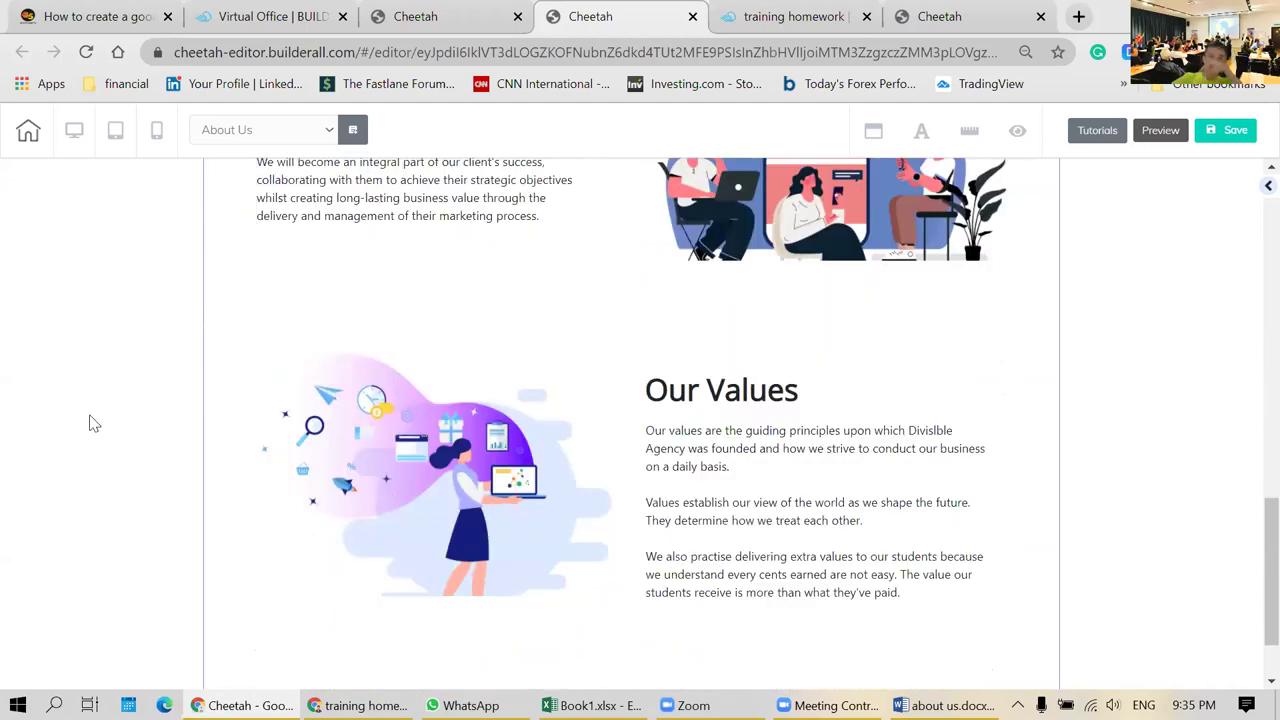
scroll(89, 424, up, 7)
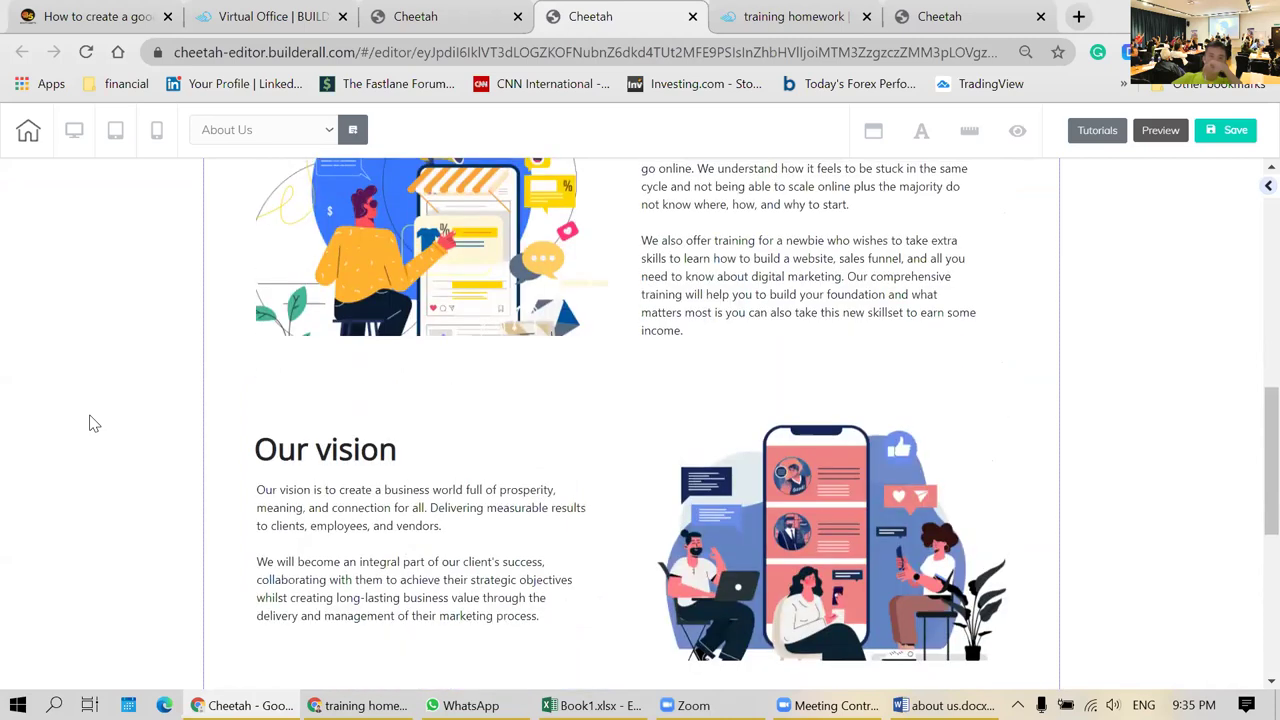
scroll(89, 420, up, 5)
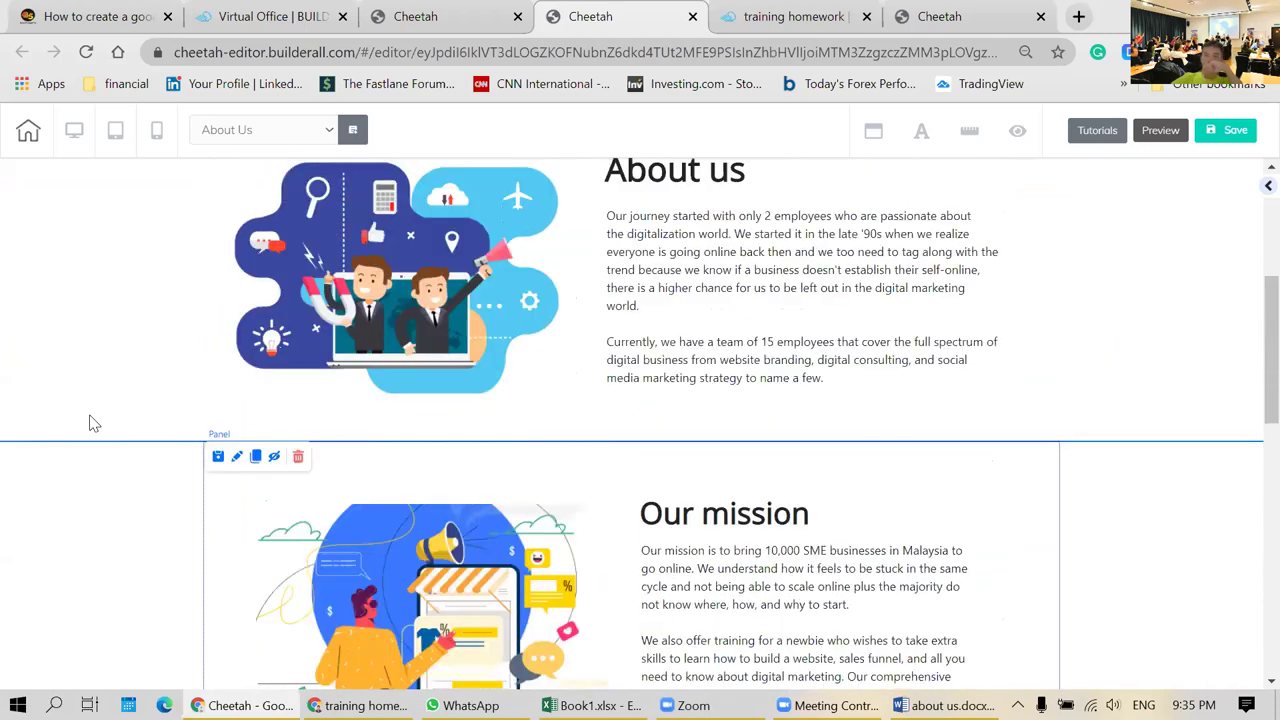
scroll(89, 424, down, 3)
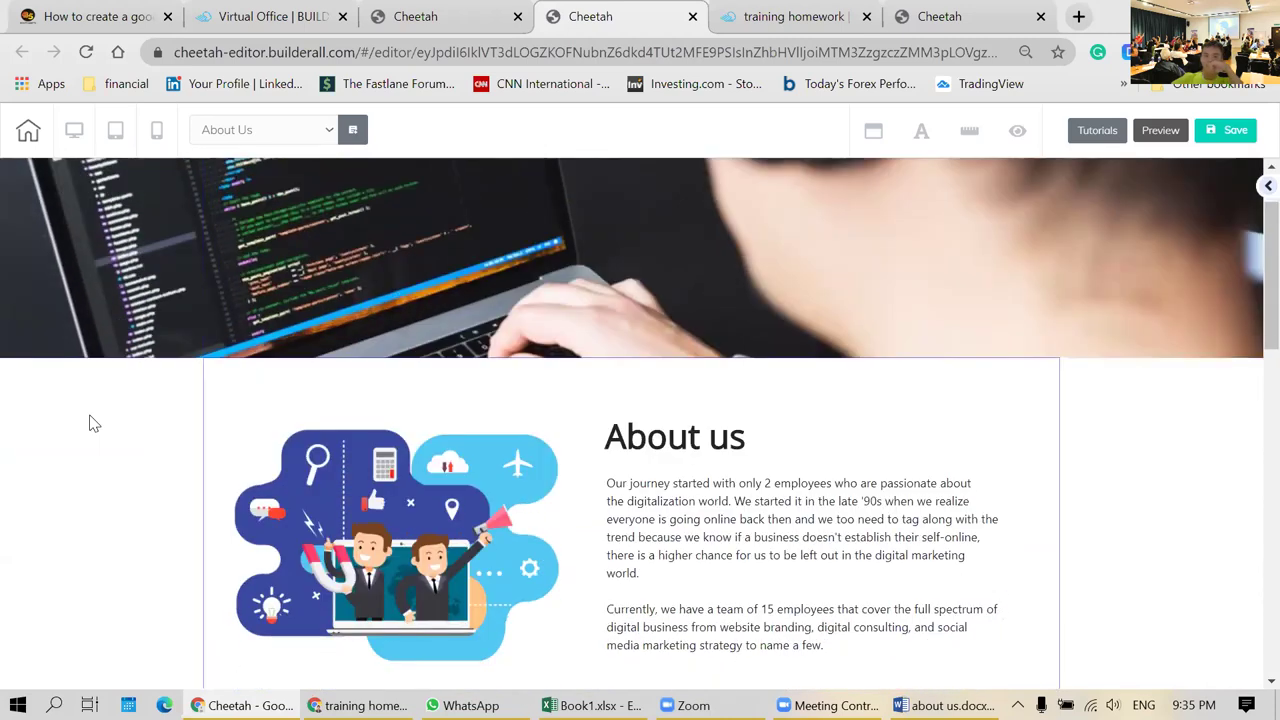
scroll(89, 424, down, 3)
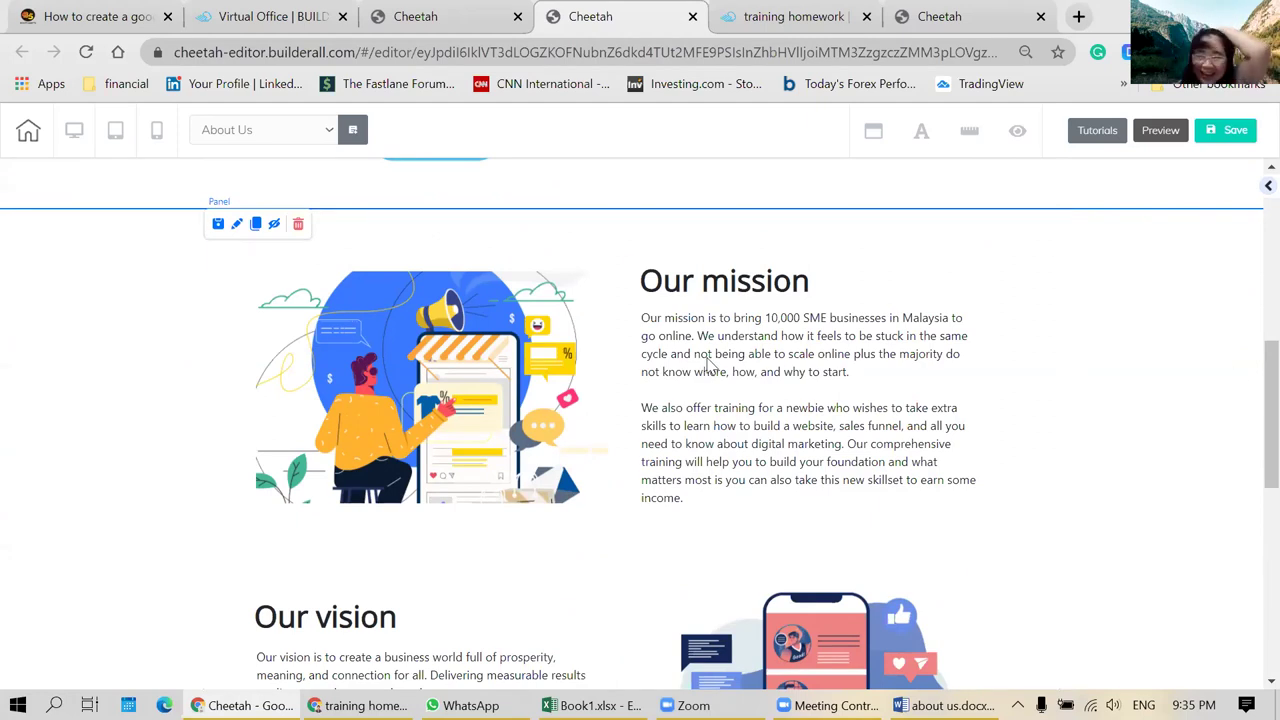
- Set the uploaded blue-abstract image as the background of the panel holding the mission, vision and values sections
click(500, 343)
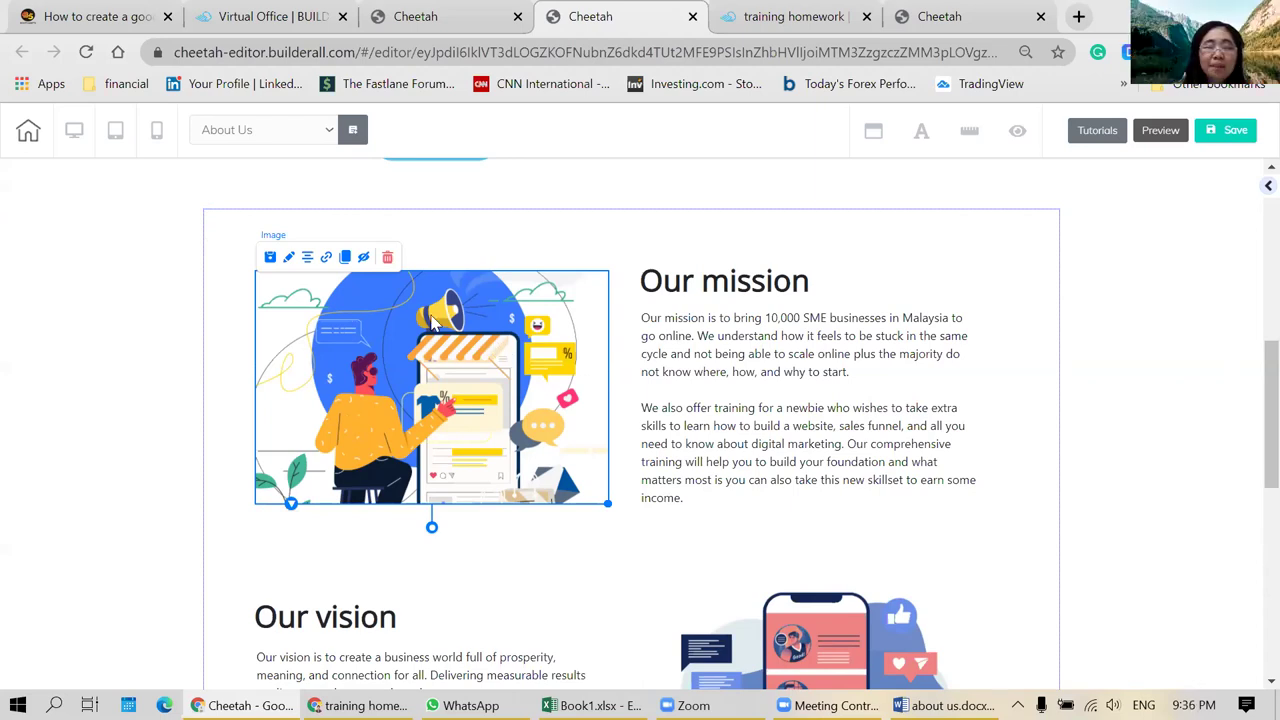
click(213, 258)
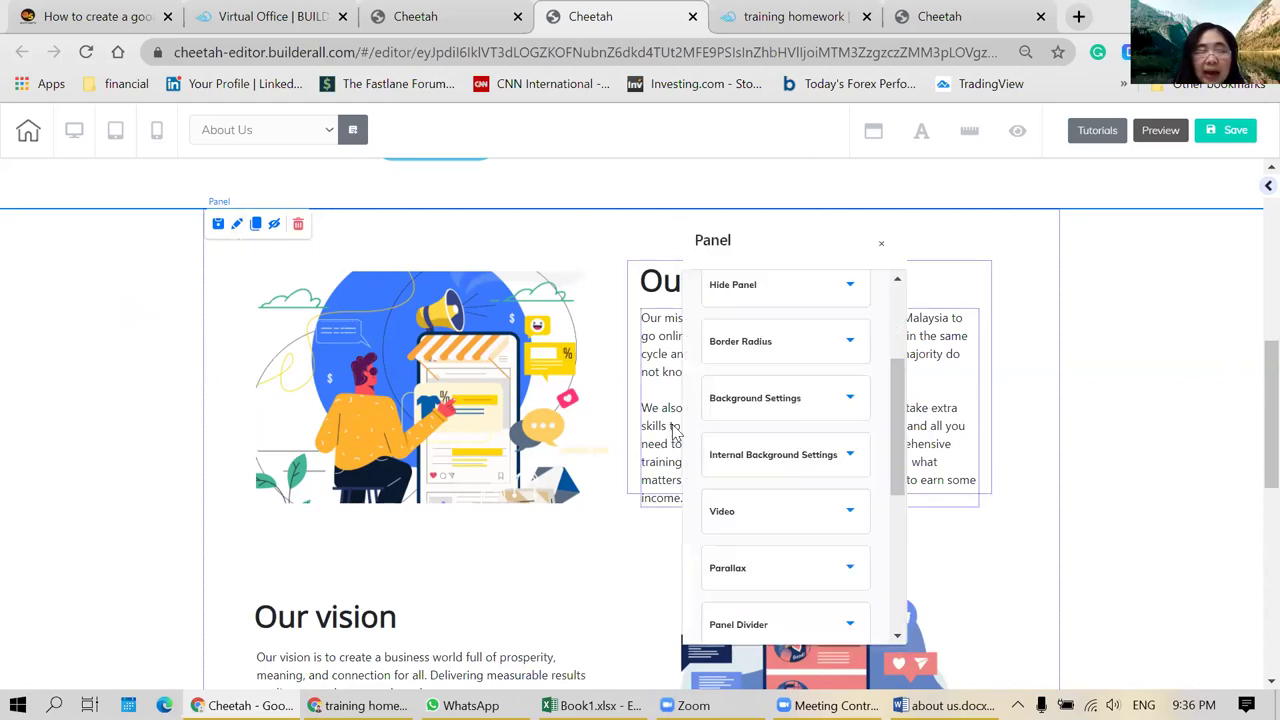
scroll(798, 385, up, 2)
scroll(799, 396, down, 1)
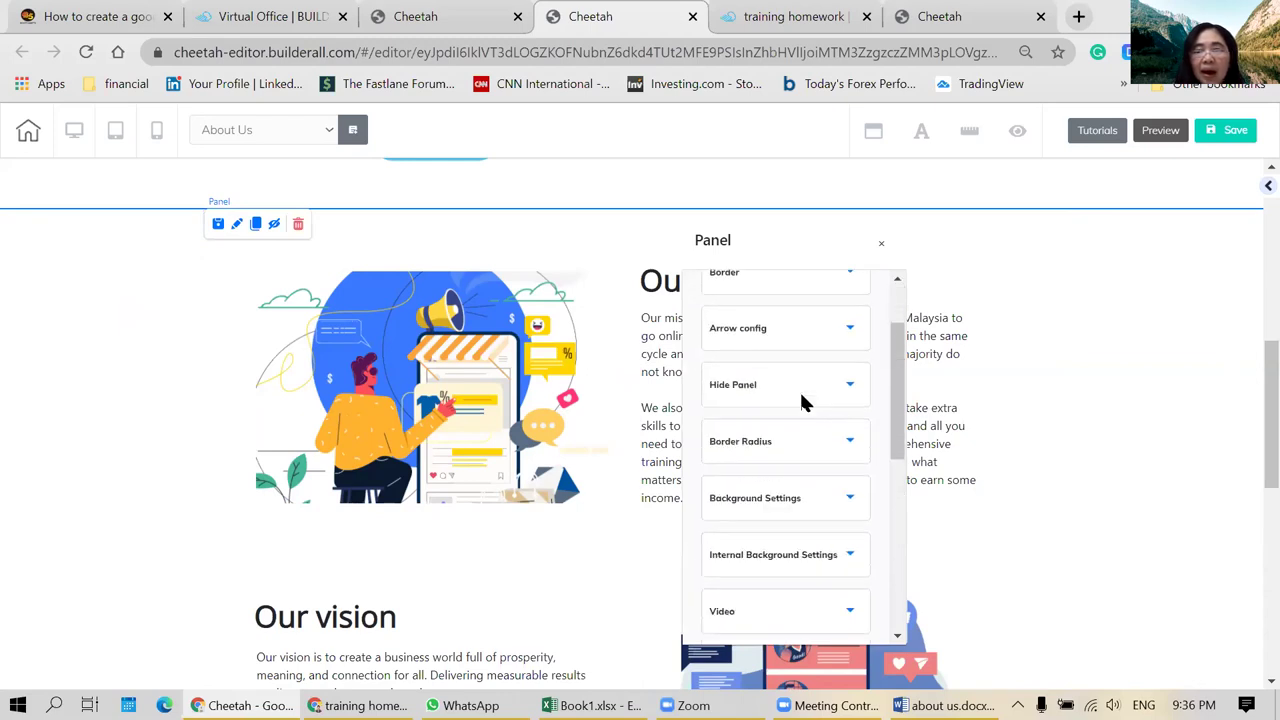
click(804, 498)
scroll(808, 492, down, 2)
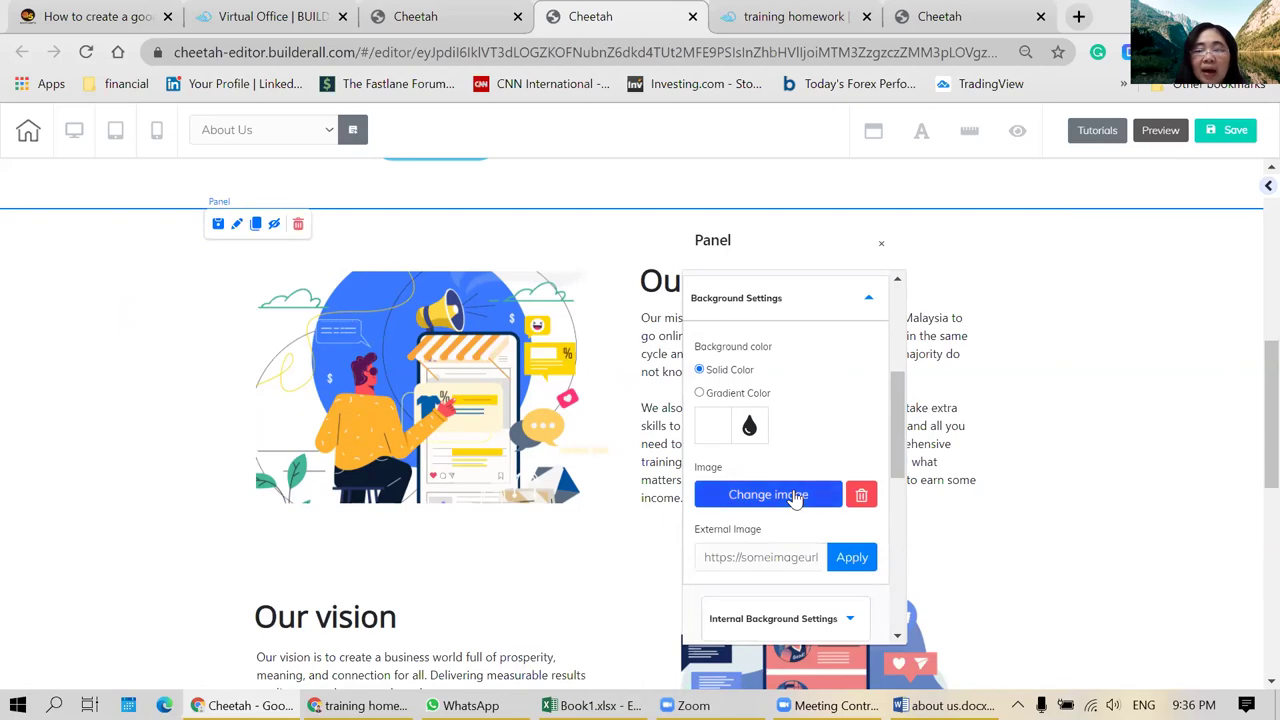
click(797, 500)
scroll(645, 370, down, 2)
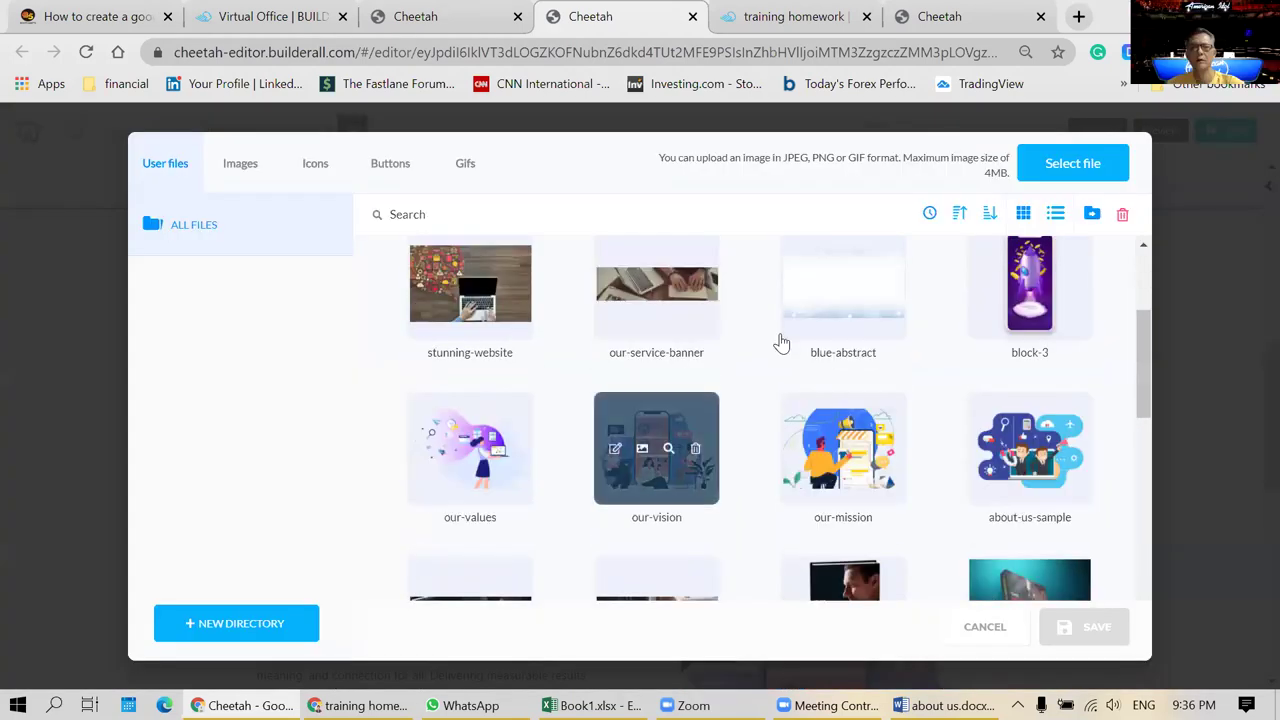
double_click(835, 300)
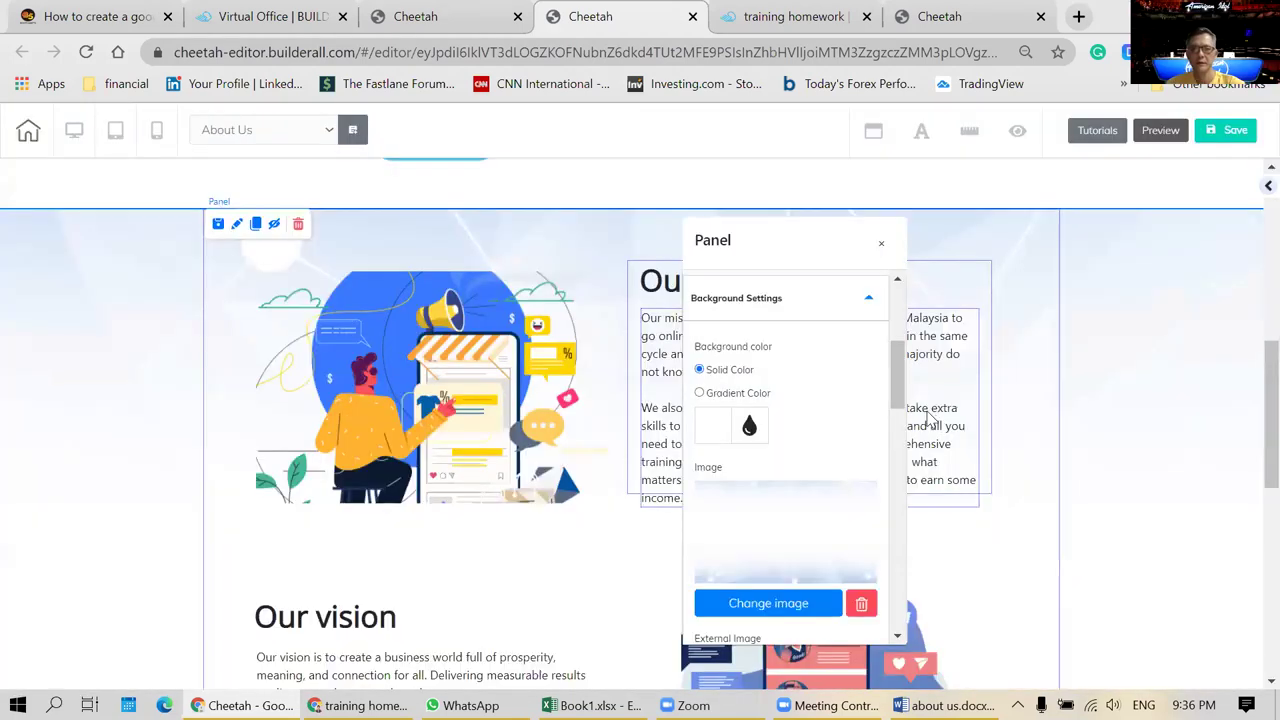
click(1132, 434)
scroll(1132, 434, down, 7)
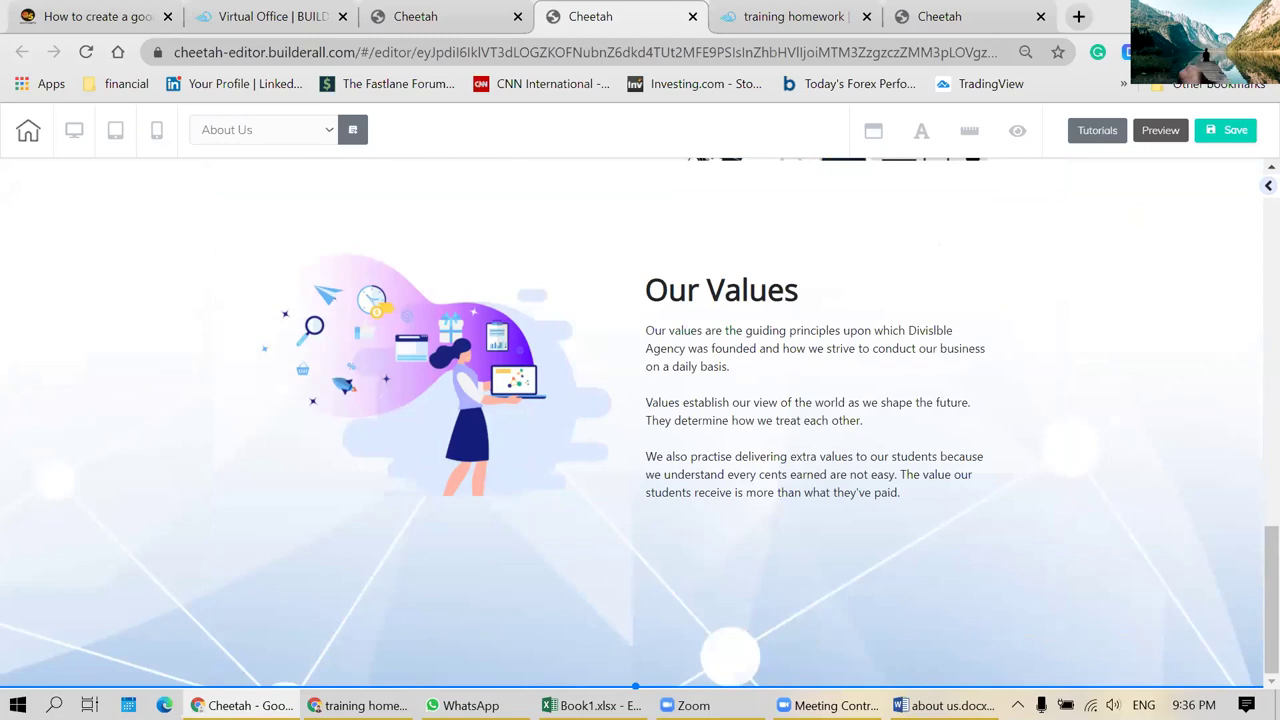
scroll(352, 365, up, 6)
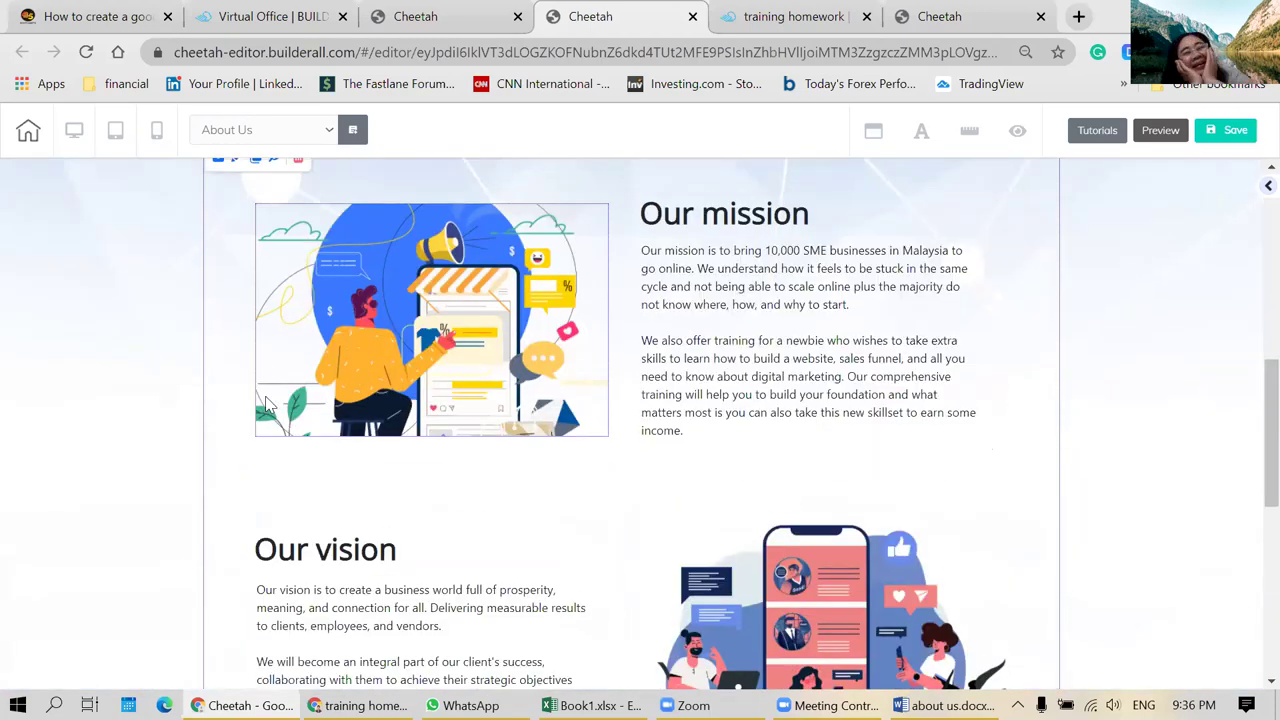
scroll(128, 412, up, 2)
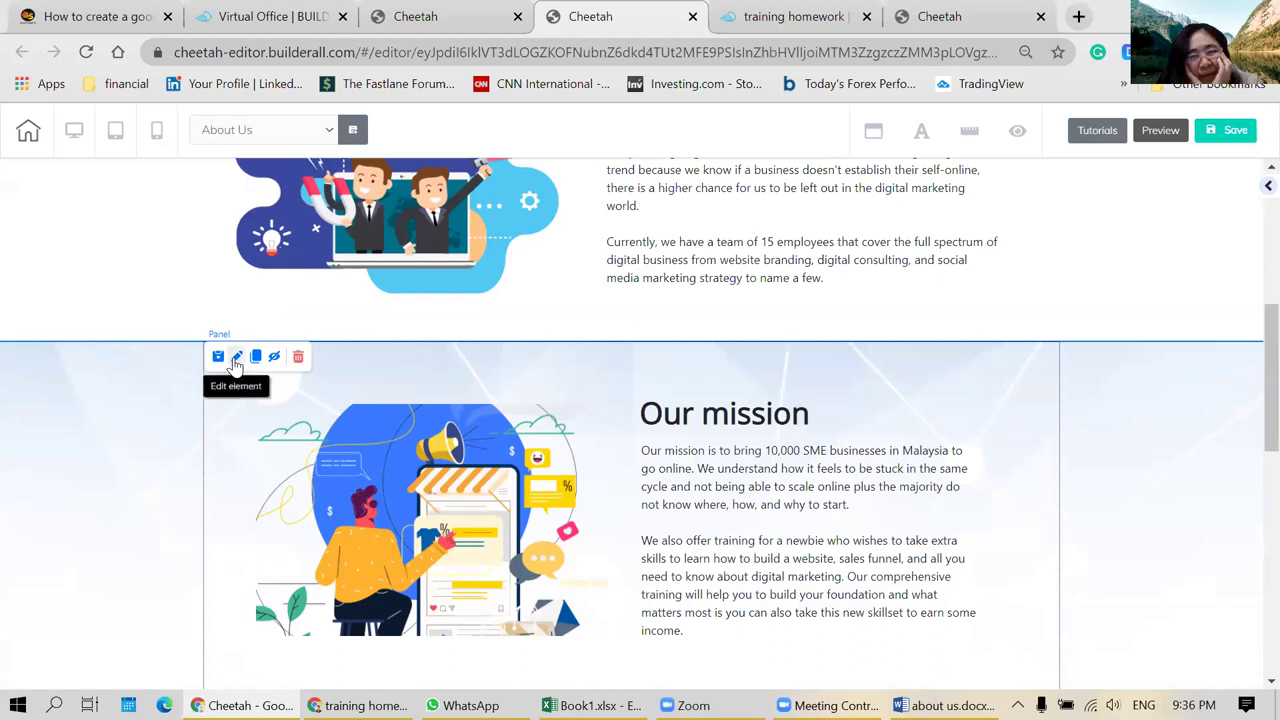
scroll(55, 437, down, 1)
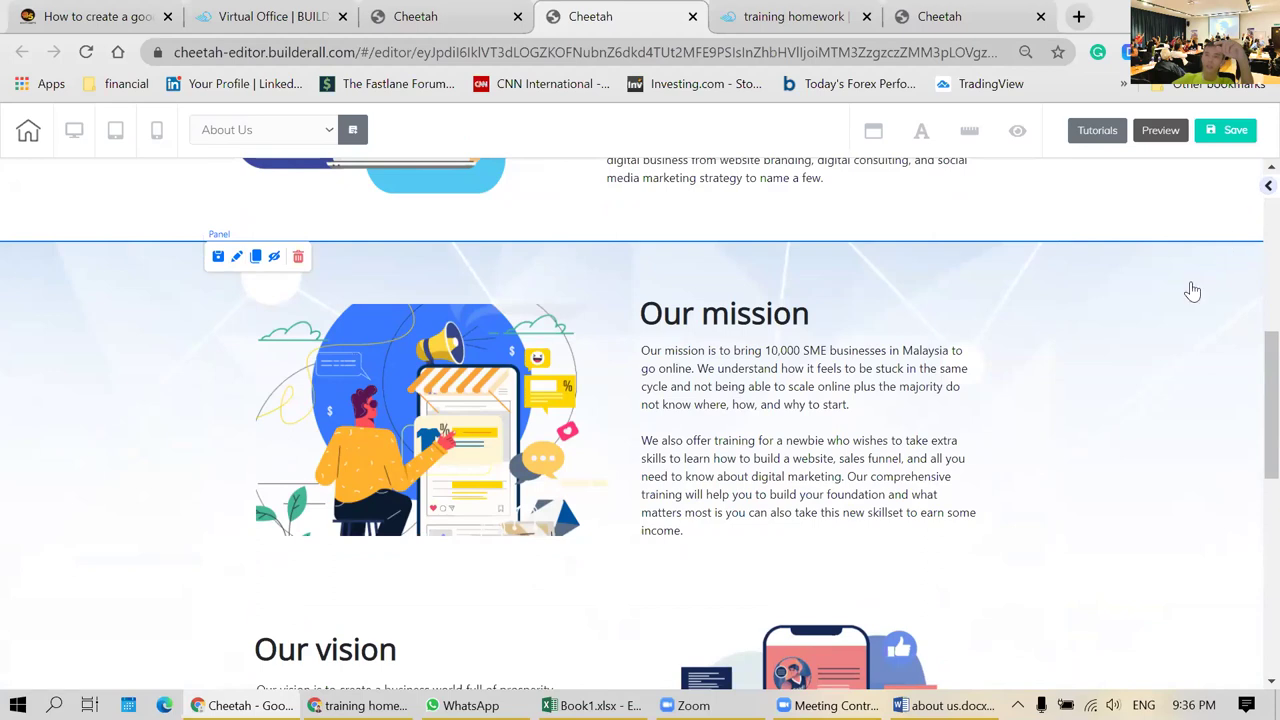
click(1262, 190)
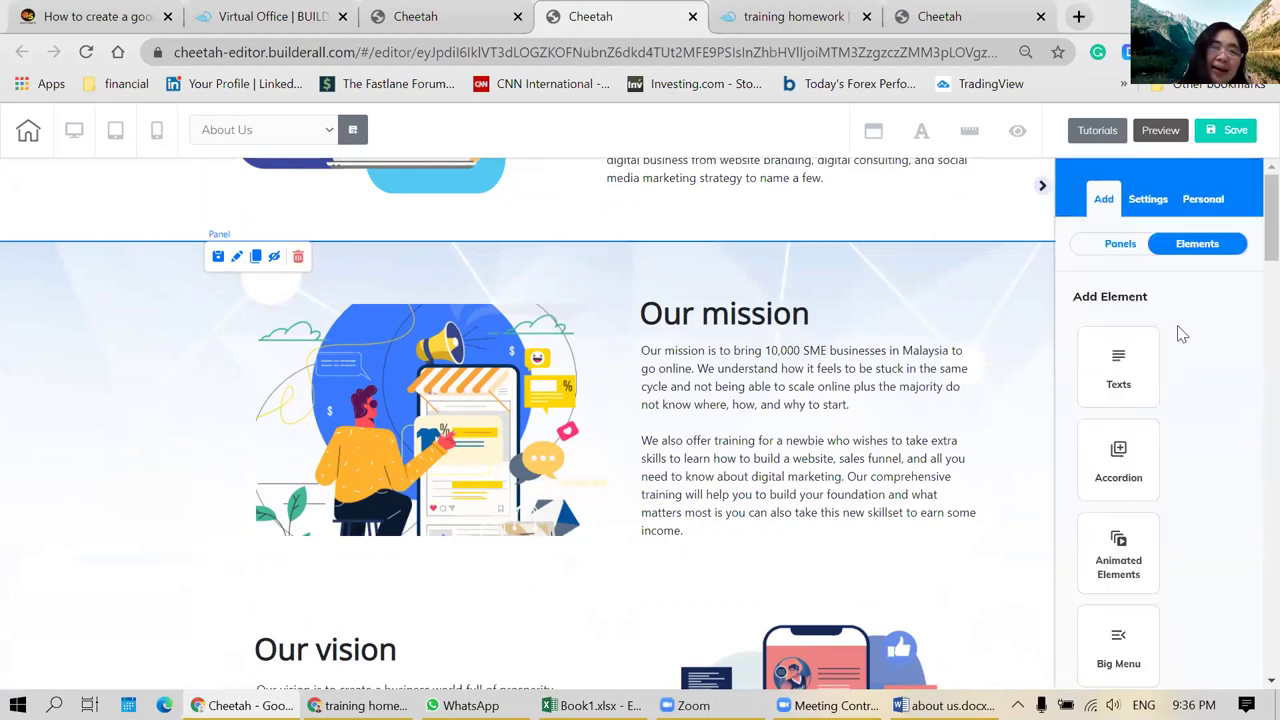
click(1084, 248)
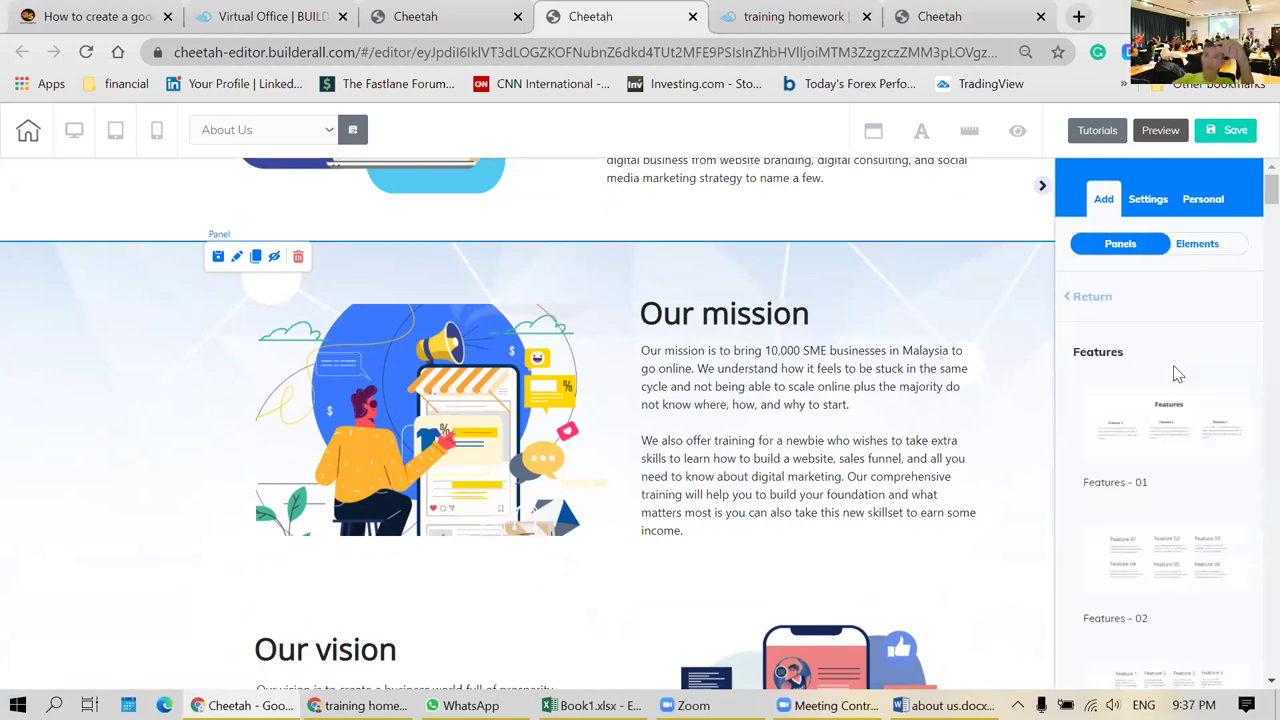
click(1135, 322)
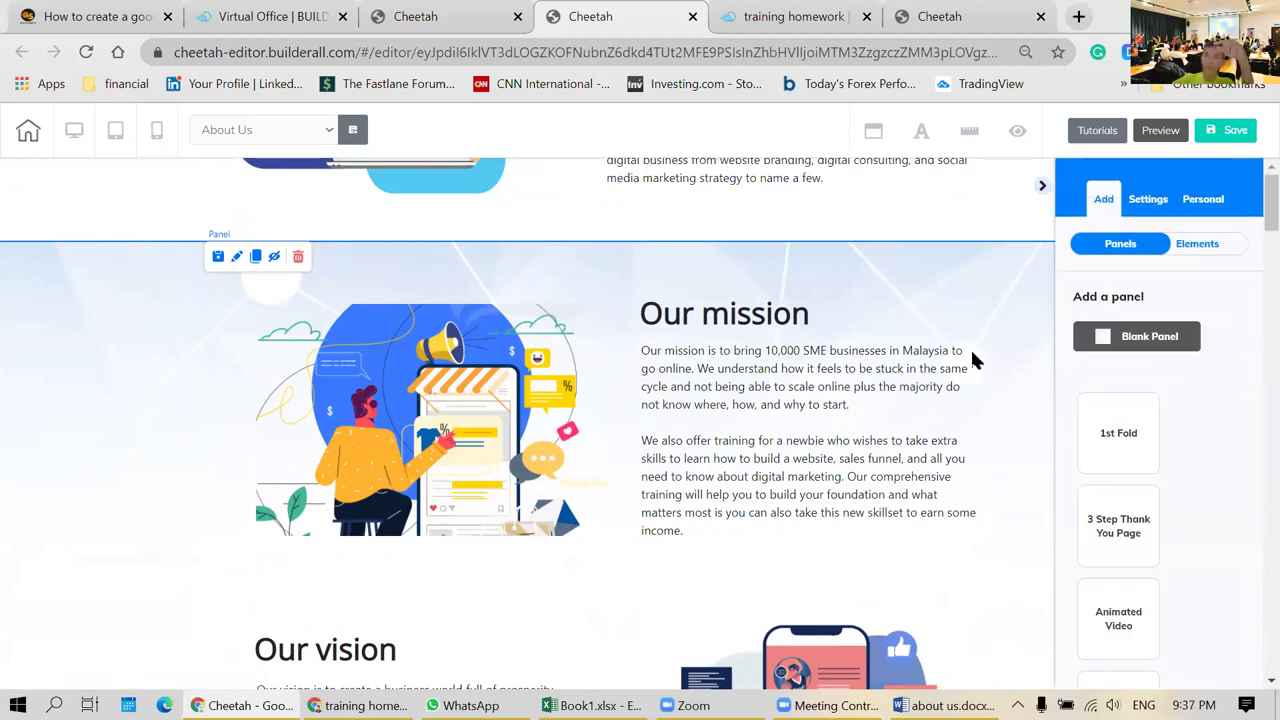
click(1041, 185)
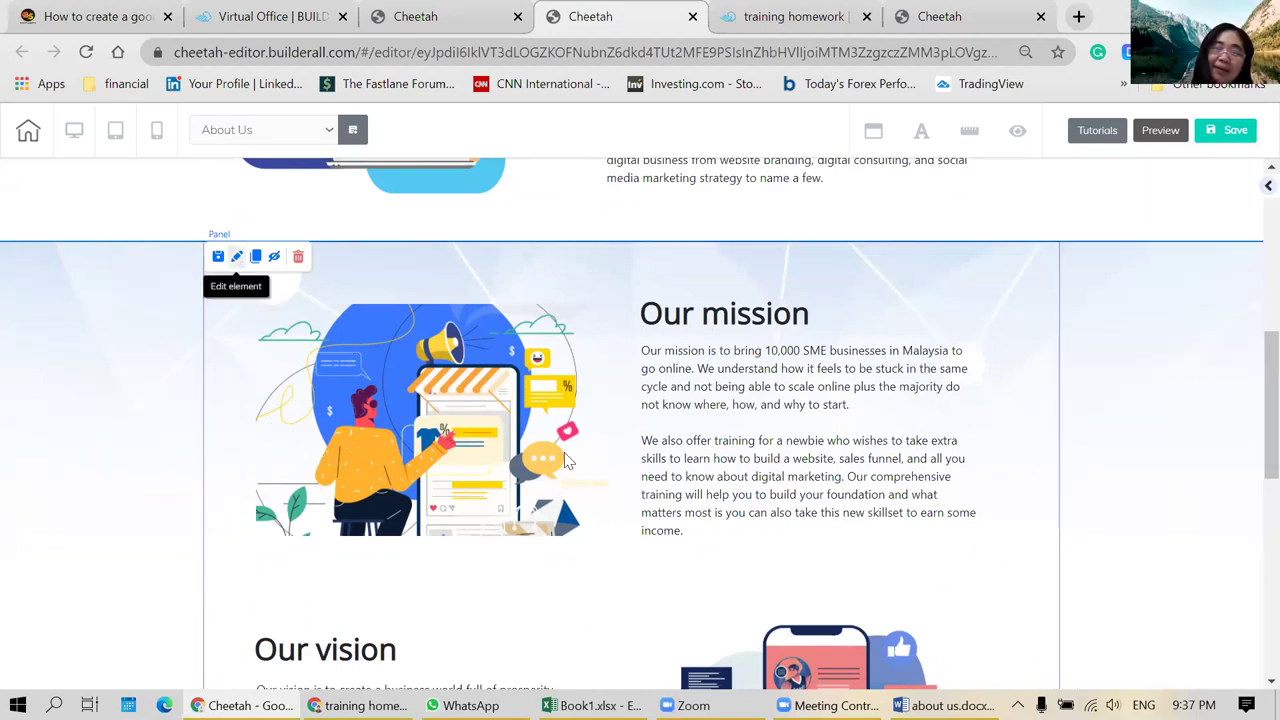
- Set the background image of the mission, vision and values panel to Scroll Together when scrolling
click(237, 257)
drag(826, 283, 826, 212)
scroll(815, 443, down, 1)
scroll(815, 450, down, 1)
scroll(814, 477, down, 2)
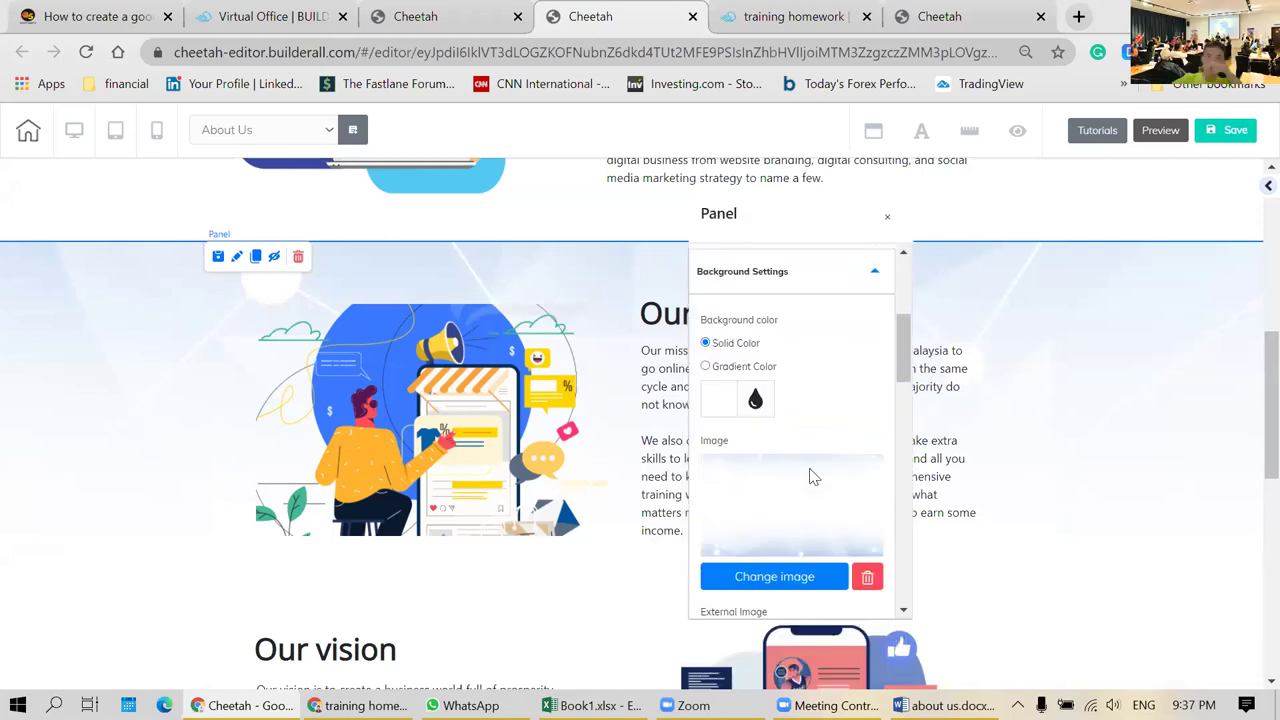
scroll(808, 394, down, 5)
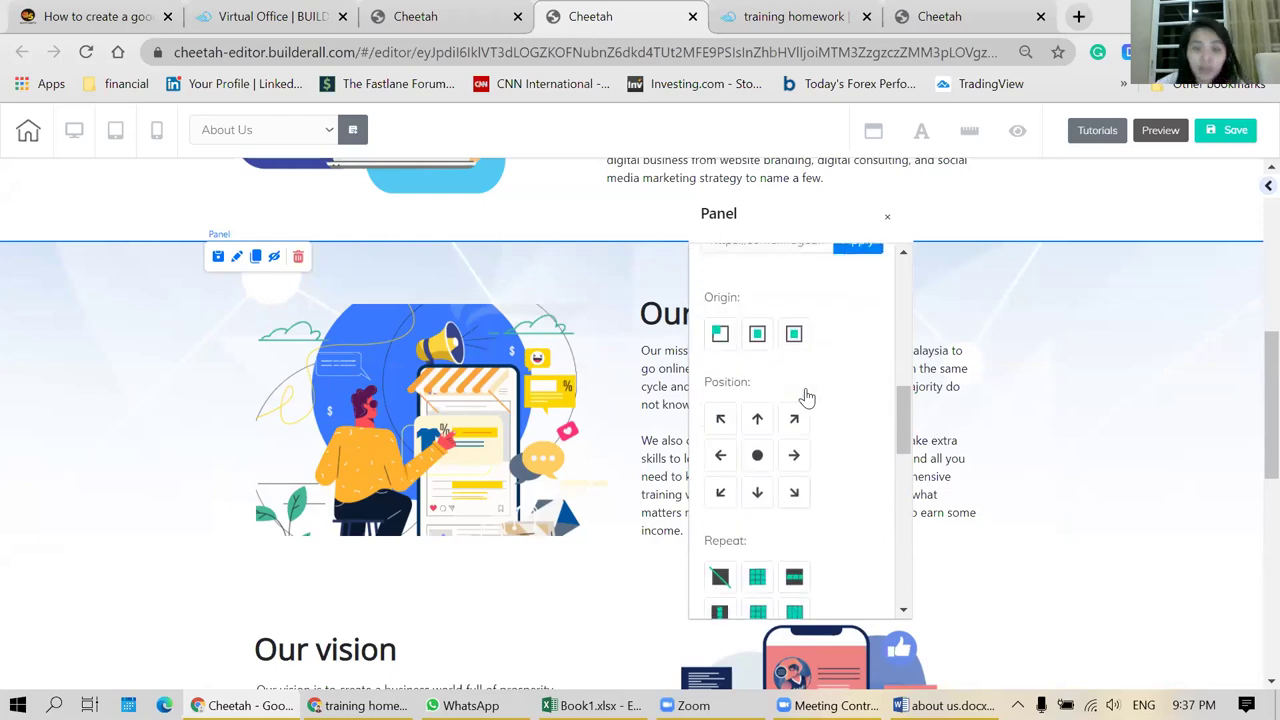
scroll(807, 398, down, 2)
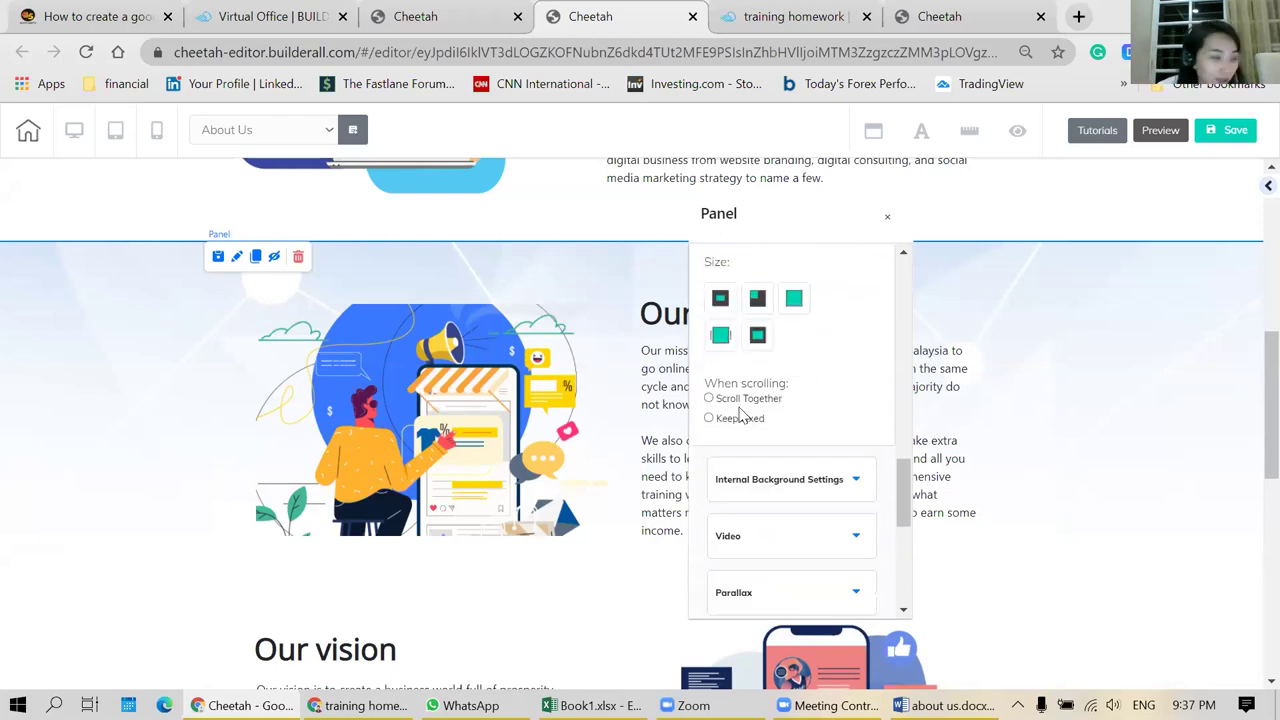
click(709, 399)
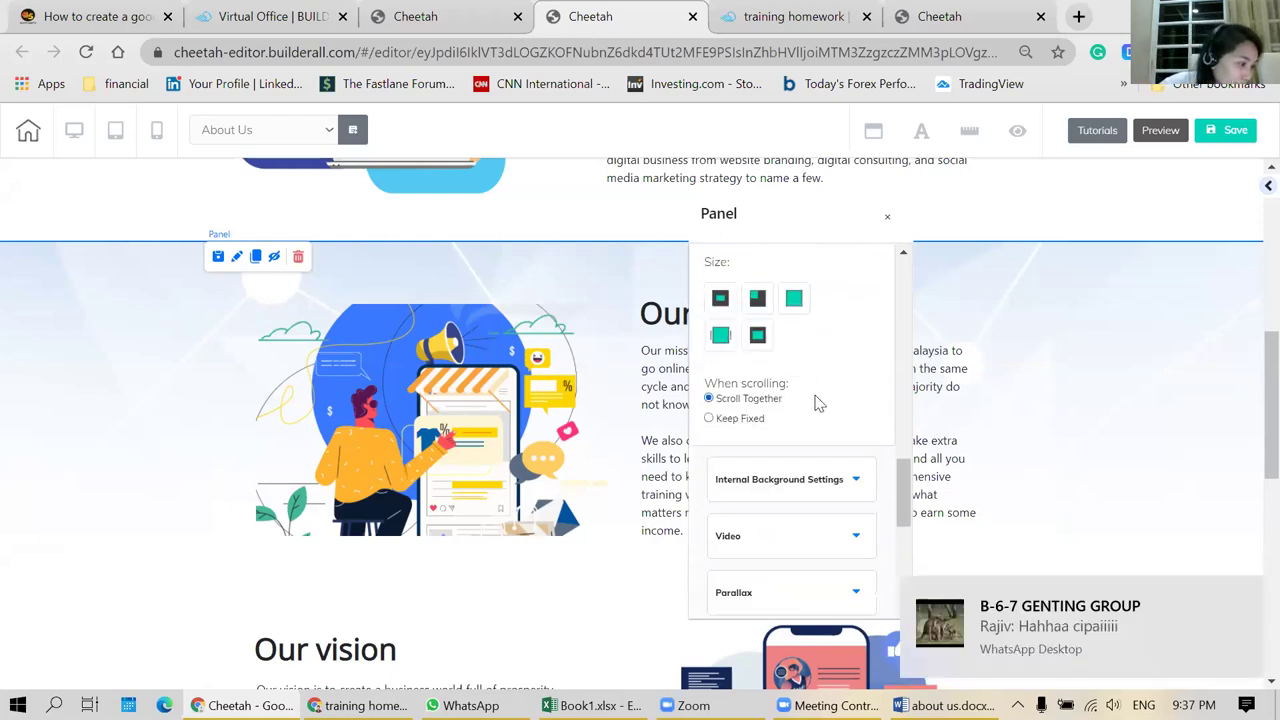
scroll(815, 402, down, 1)
scroll(815, 402, up, 3)
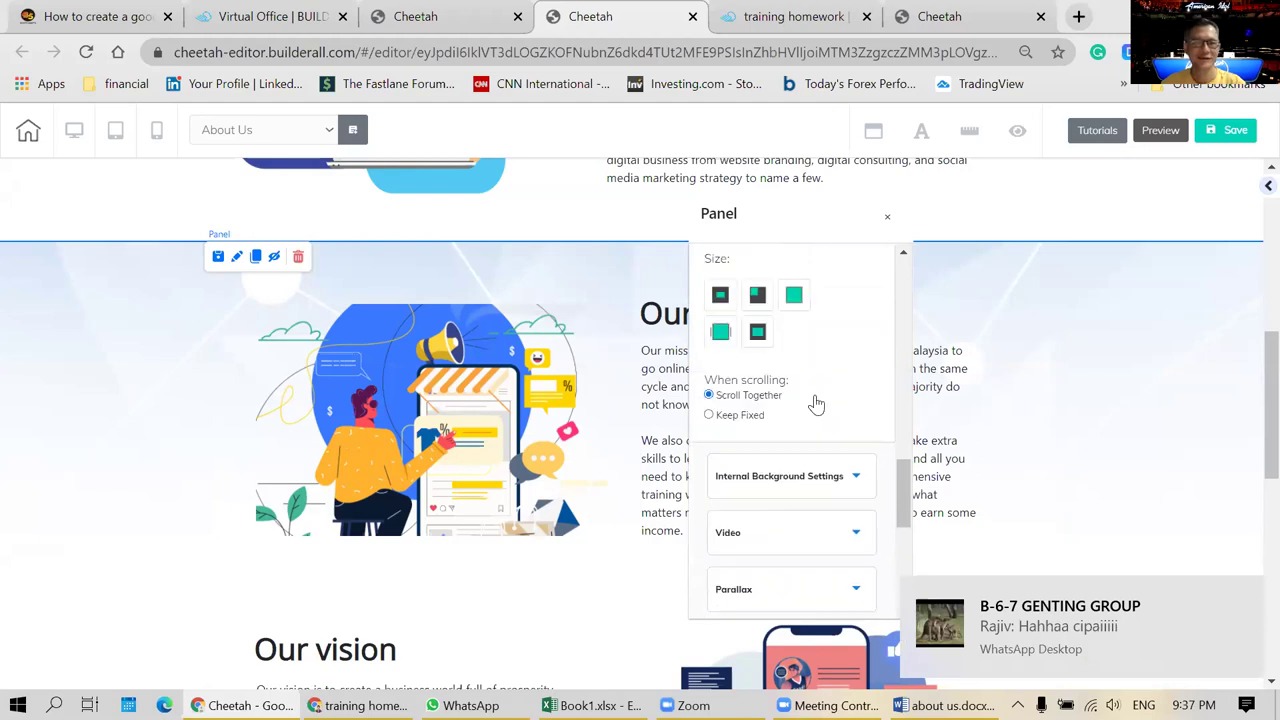
scroll(815, 402, up, 2)
scroll(771, 369, down, 1)
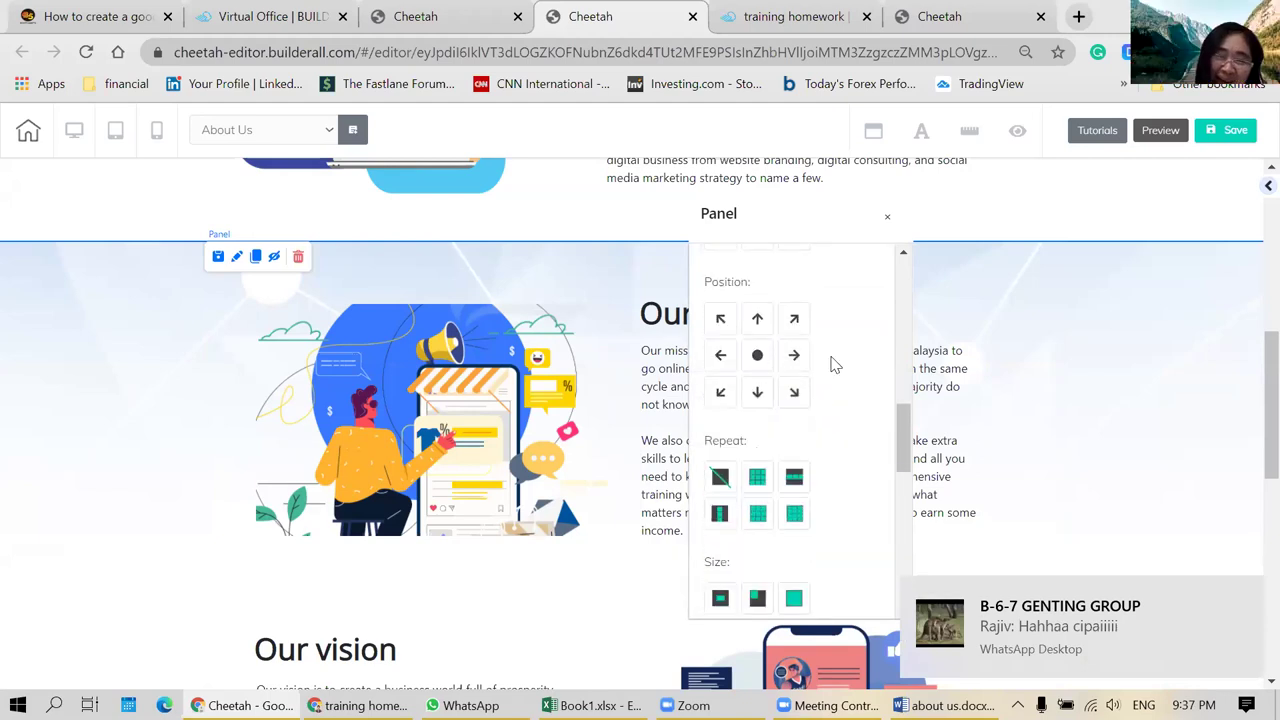
scroll(833, 365, up, 3)
scroll(803, 400, up, 3)
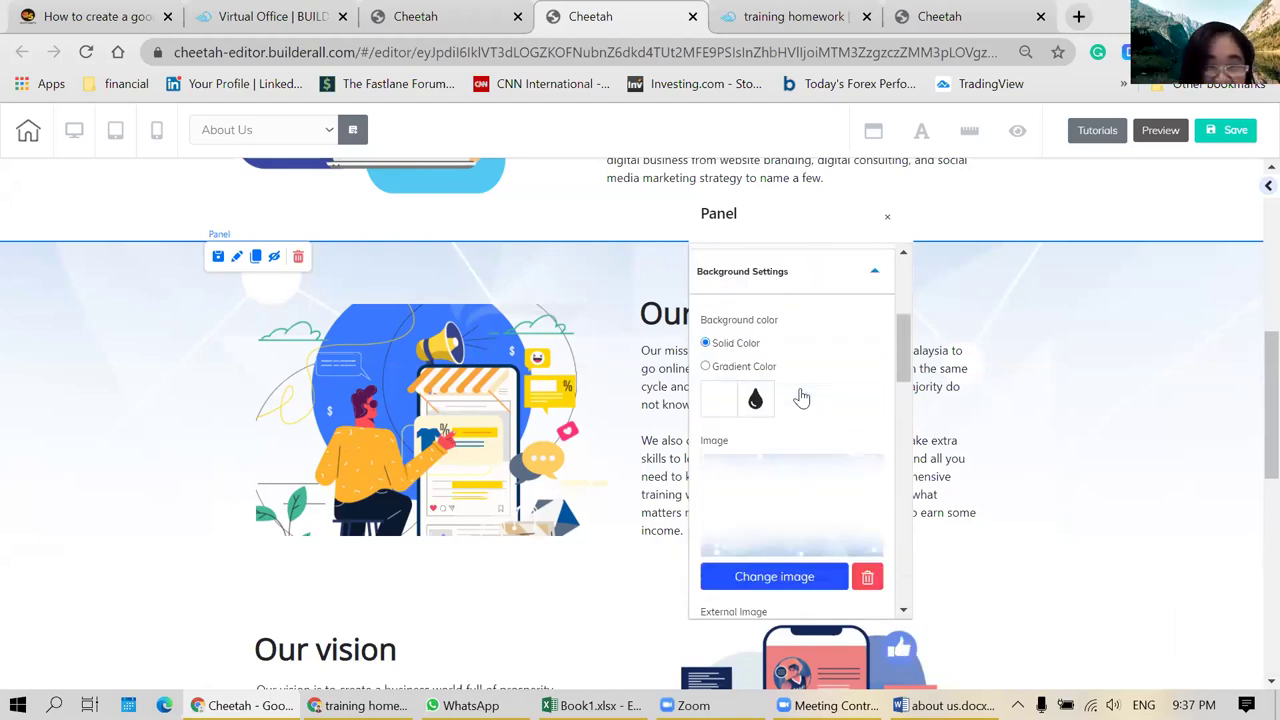
click(831, 272)
click(1046, 232)
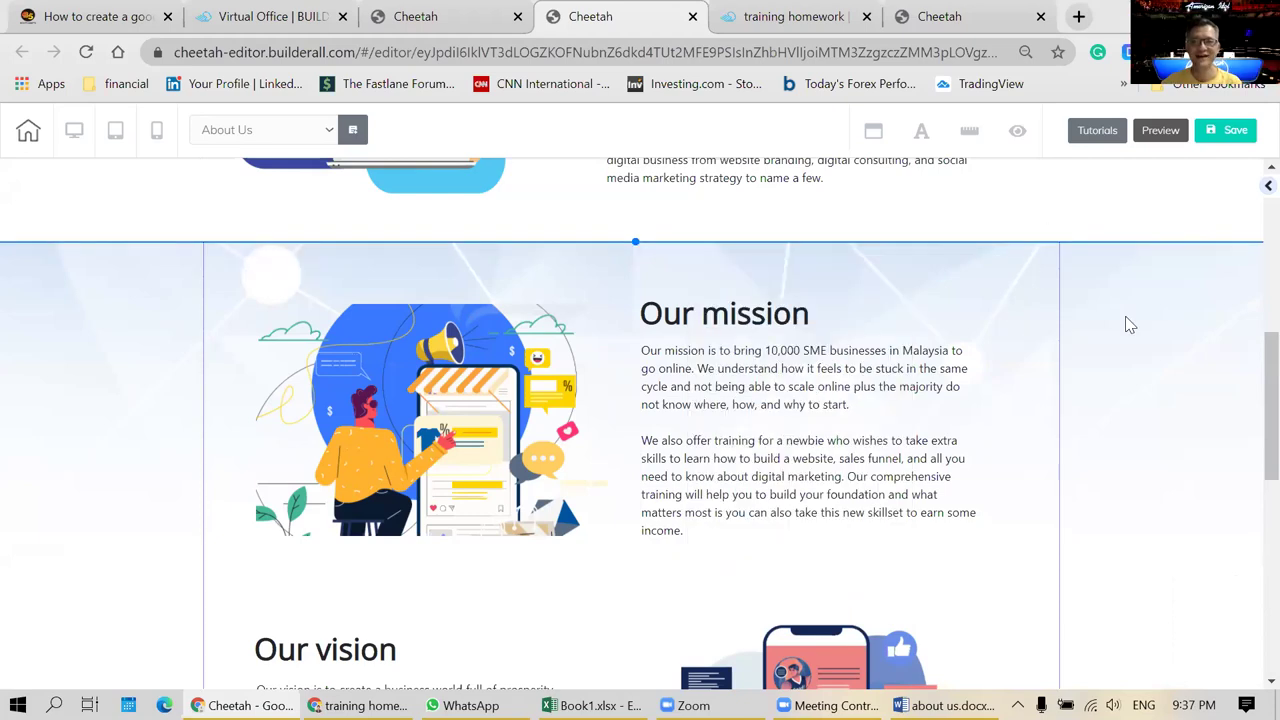
- Check how the background image looks behind the mission, vision and values sections
scroll(1110, 435, down, 7)
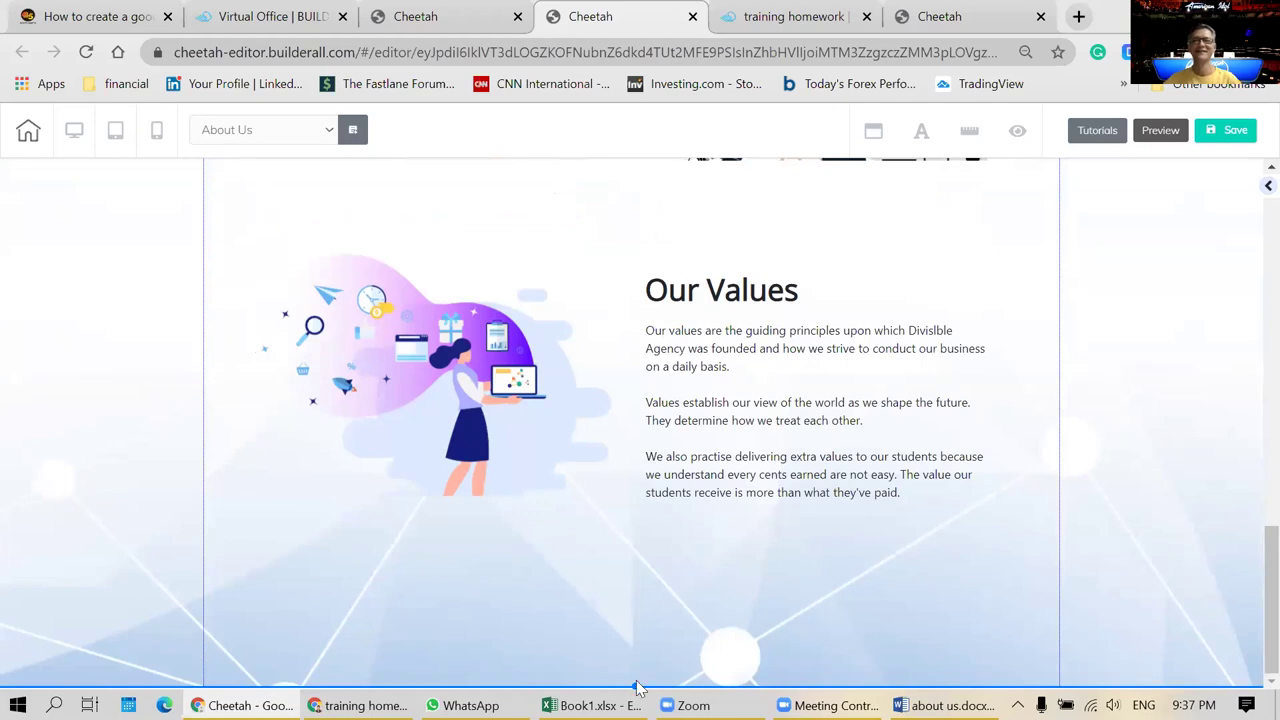
scroll(634, 666, up, 1)
scroll(630, 605, up, 2)
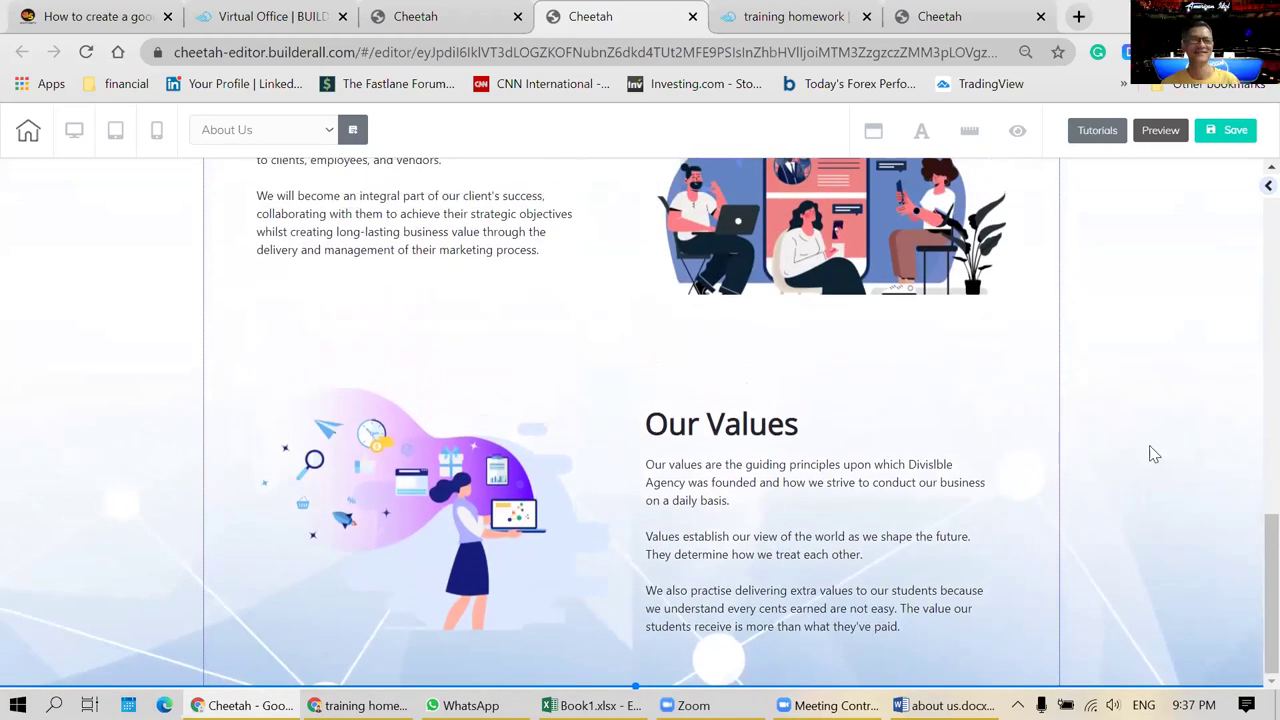
scroll(1151, 451, up, 6)
scroll(1151, 451, down, 3)
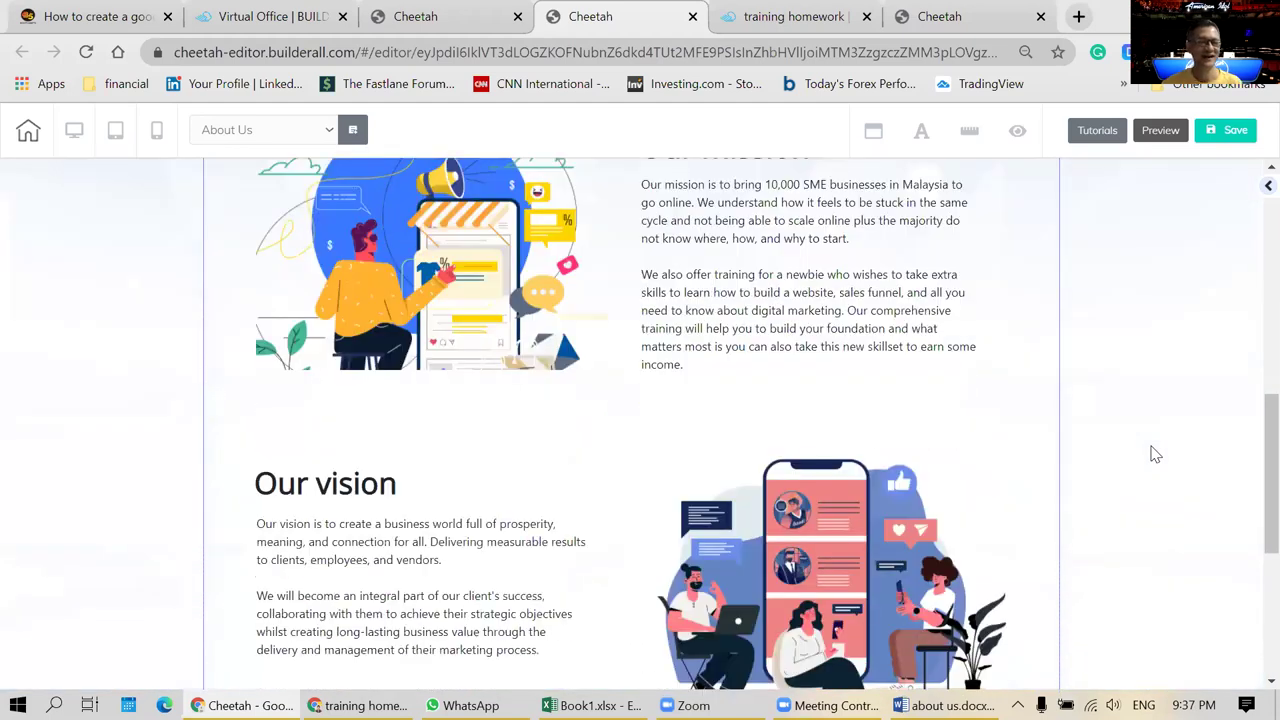
scroll(1151, 451, up, 1)
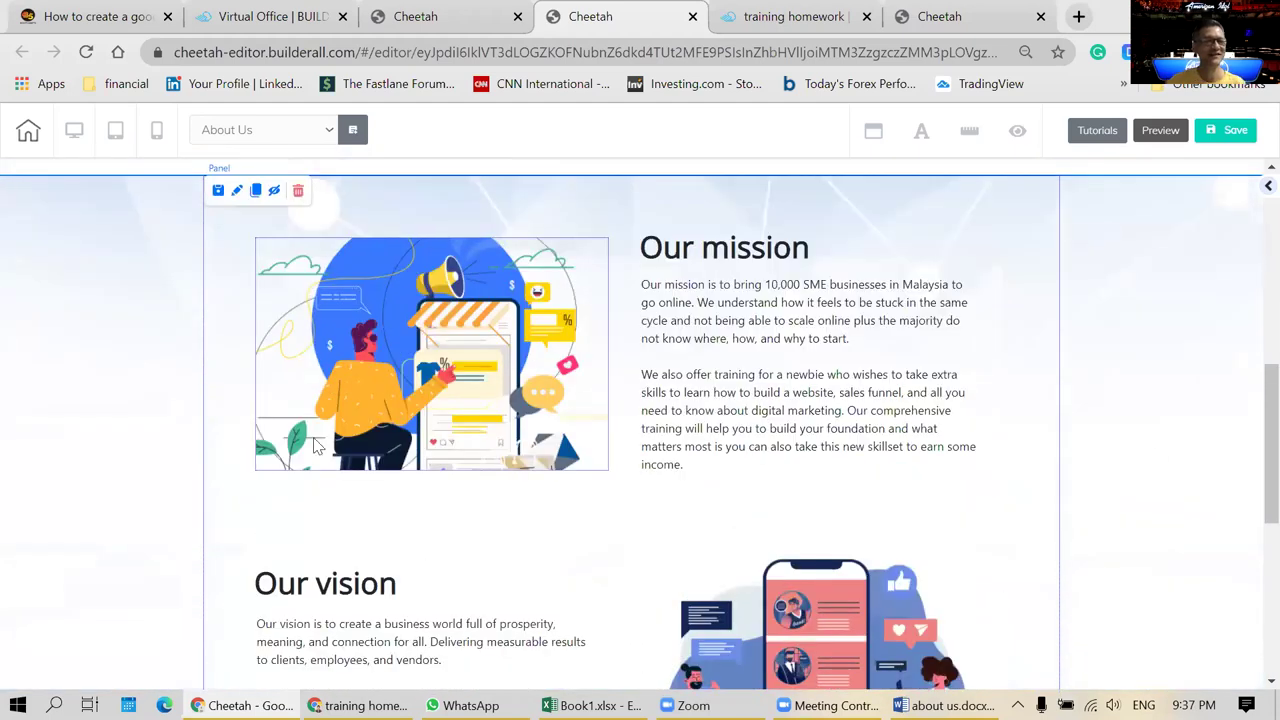
- Set the Origin of the mission panel's background image to the middle of the three options
click(238, 192)
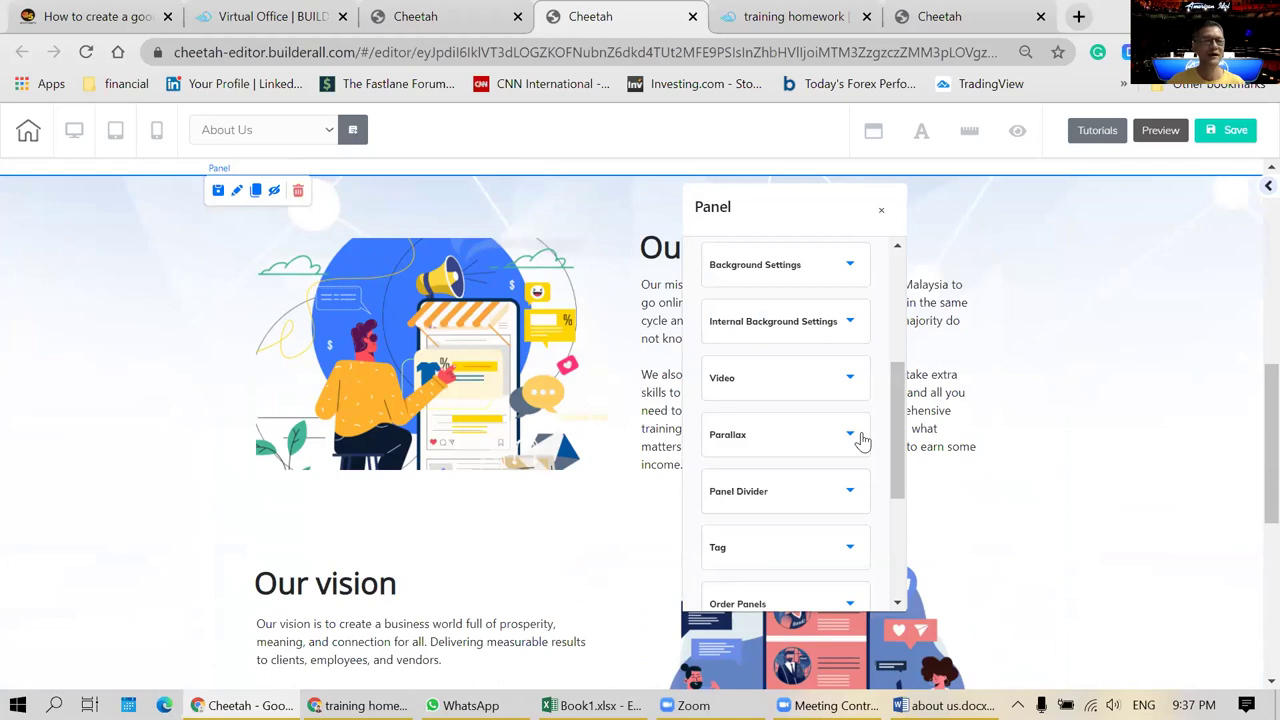
click(851, 441)
click(850, 439)
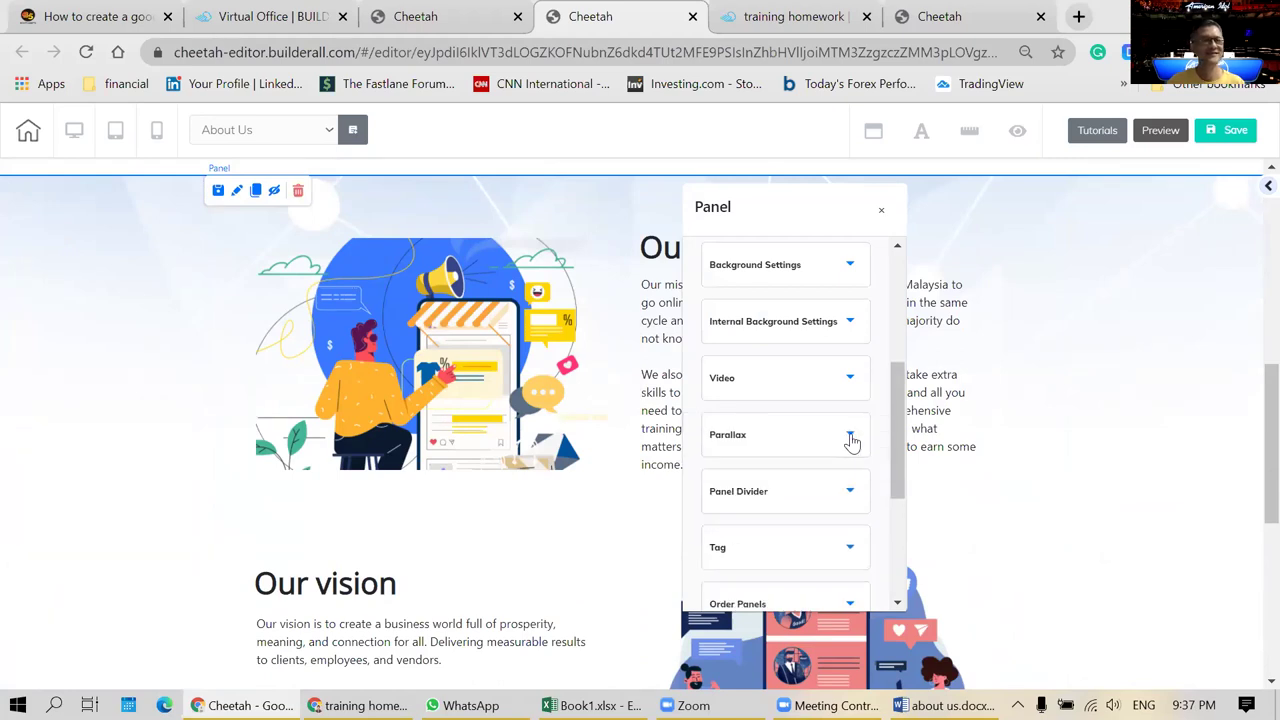
scroll(840, 425, down, 3)
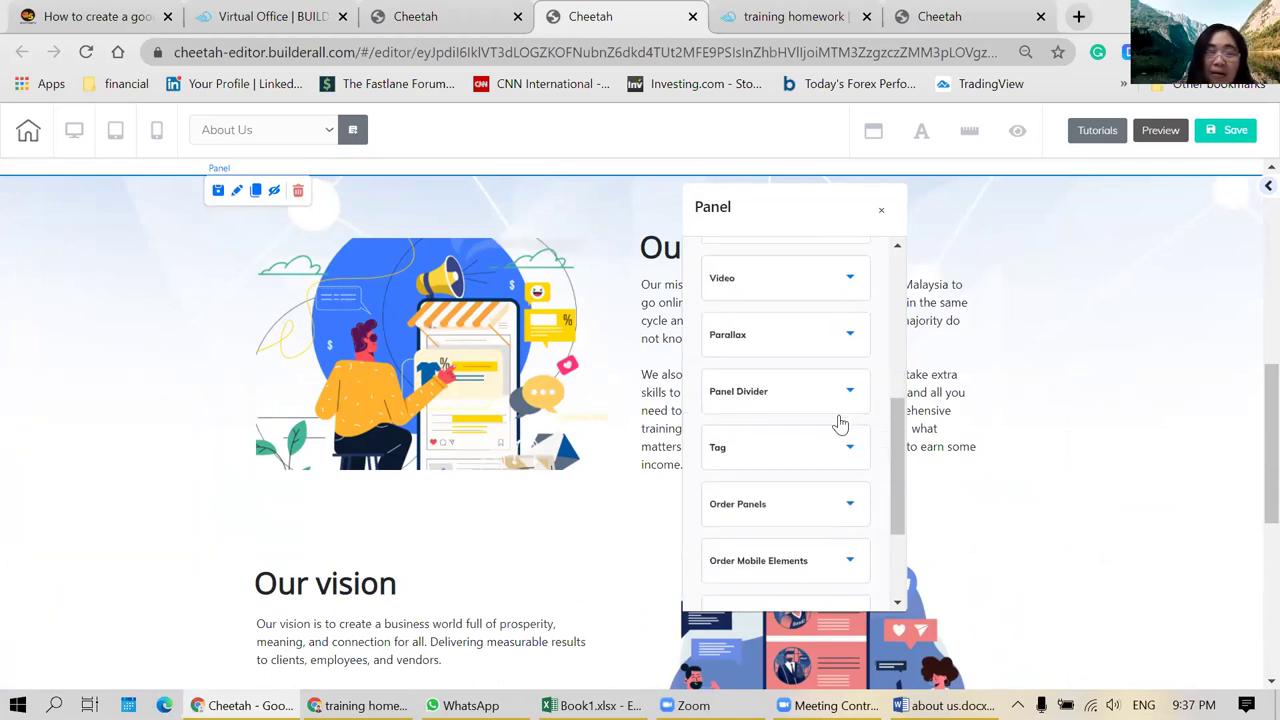
scroll(840, 425, up, 2)
scroll(840, 425, up, 5)
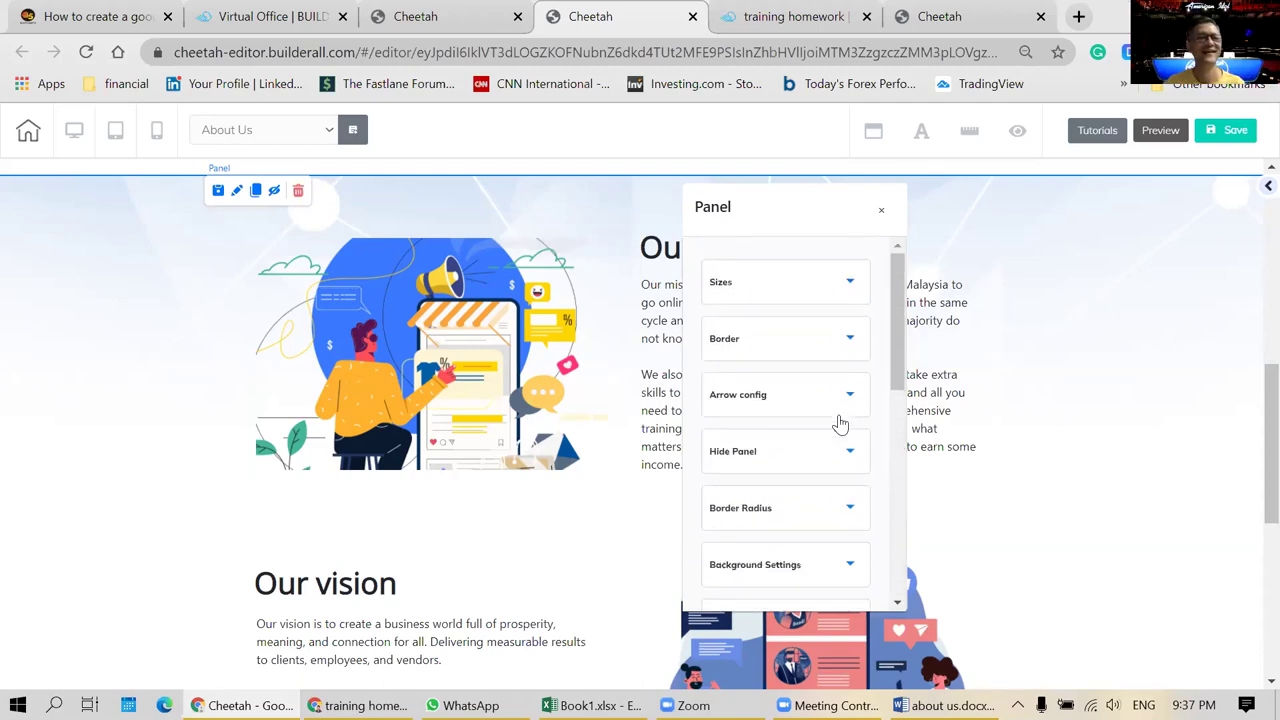
scroll(838, 423, down, 1)
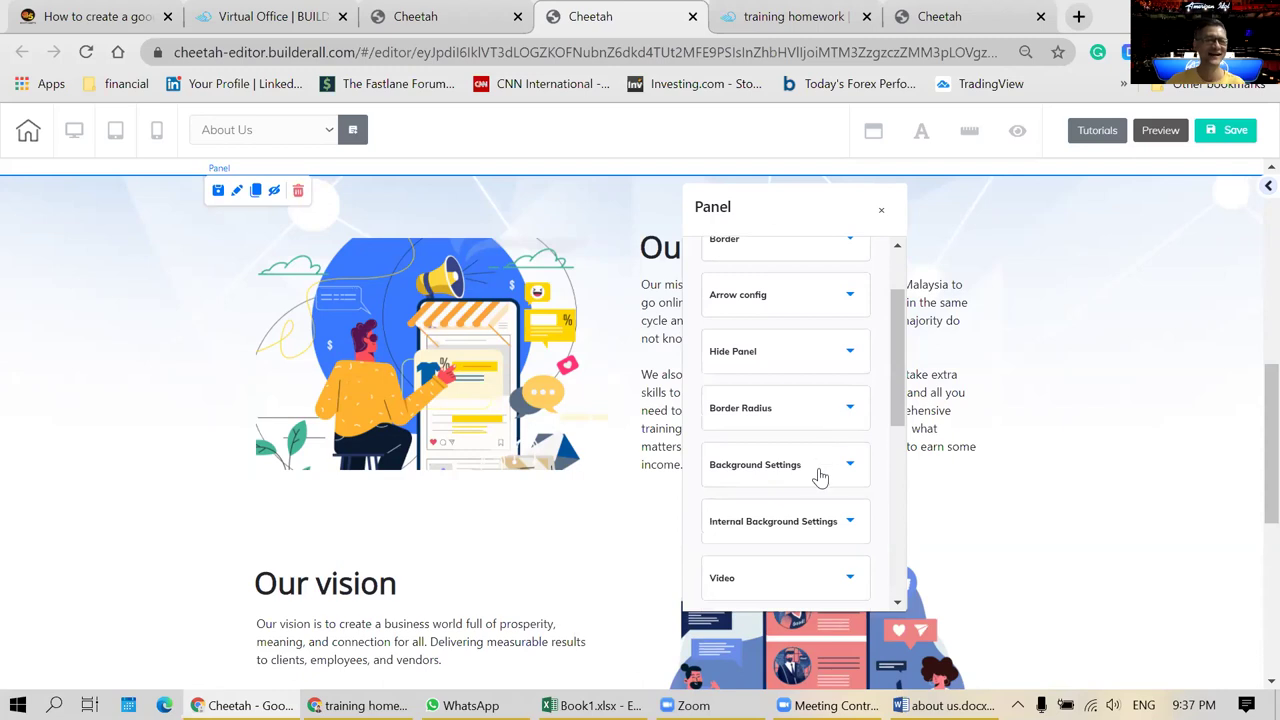
click(830, 464)
scroll(830, 464, down, 3)
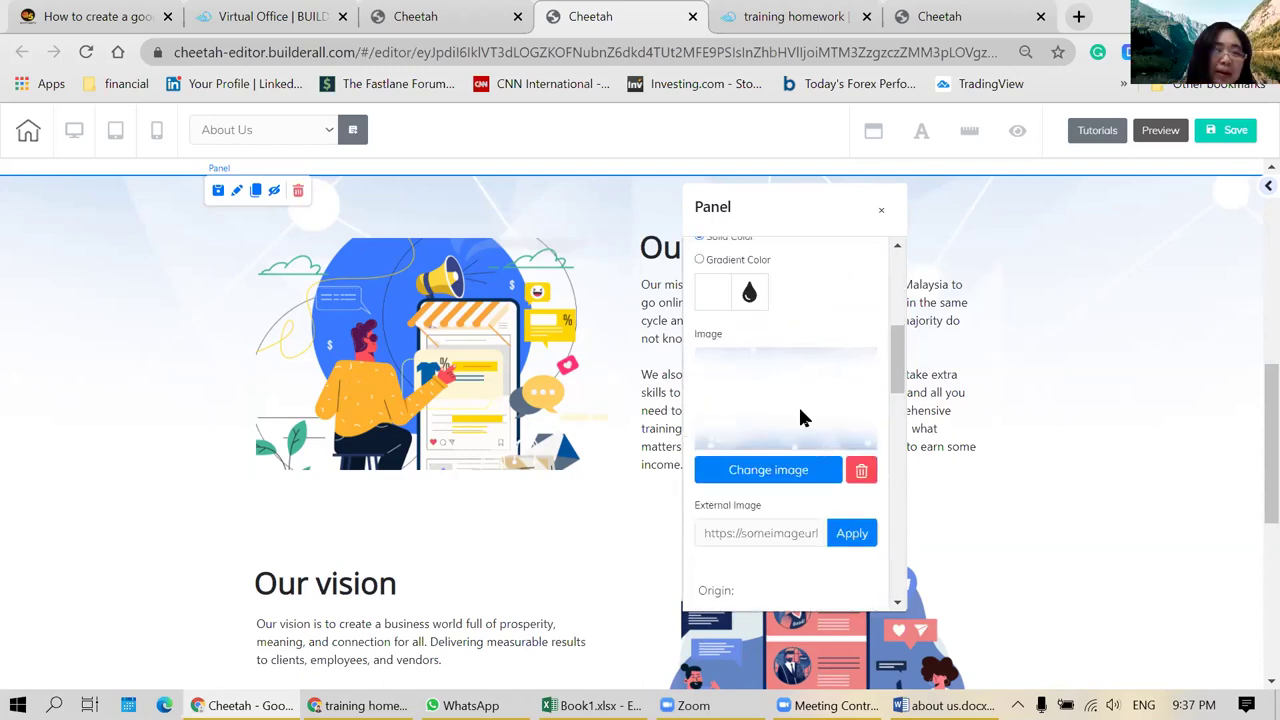
scroll(800, 430, down, 1)
click(760, 433)
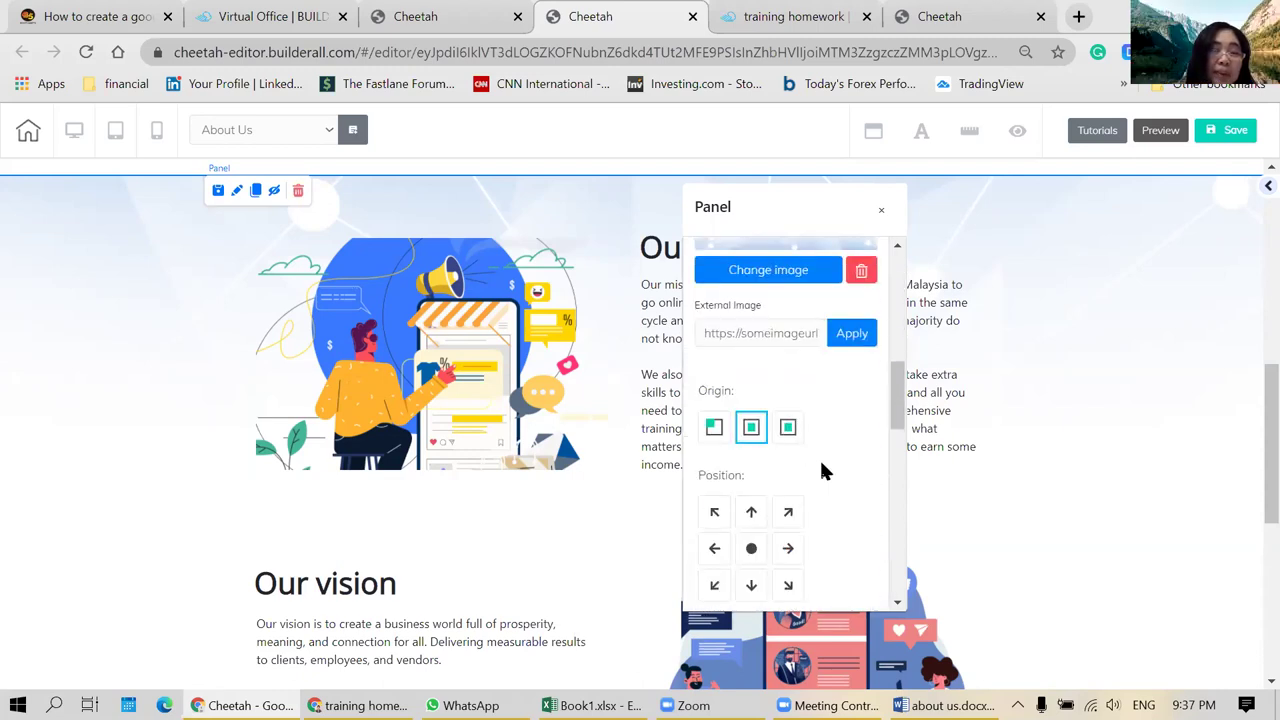
- Try both scrolling behaviours for the panel's background image, leave it on Keep Fixed and close the settings
scroll(822, 470, down, 2)
scroll(822, 466, down, 4)
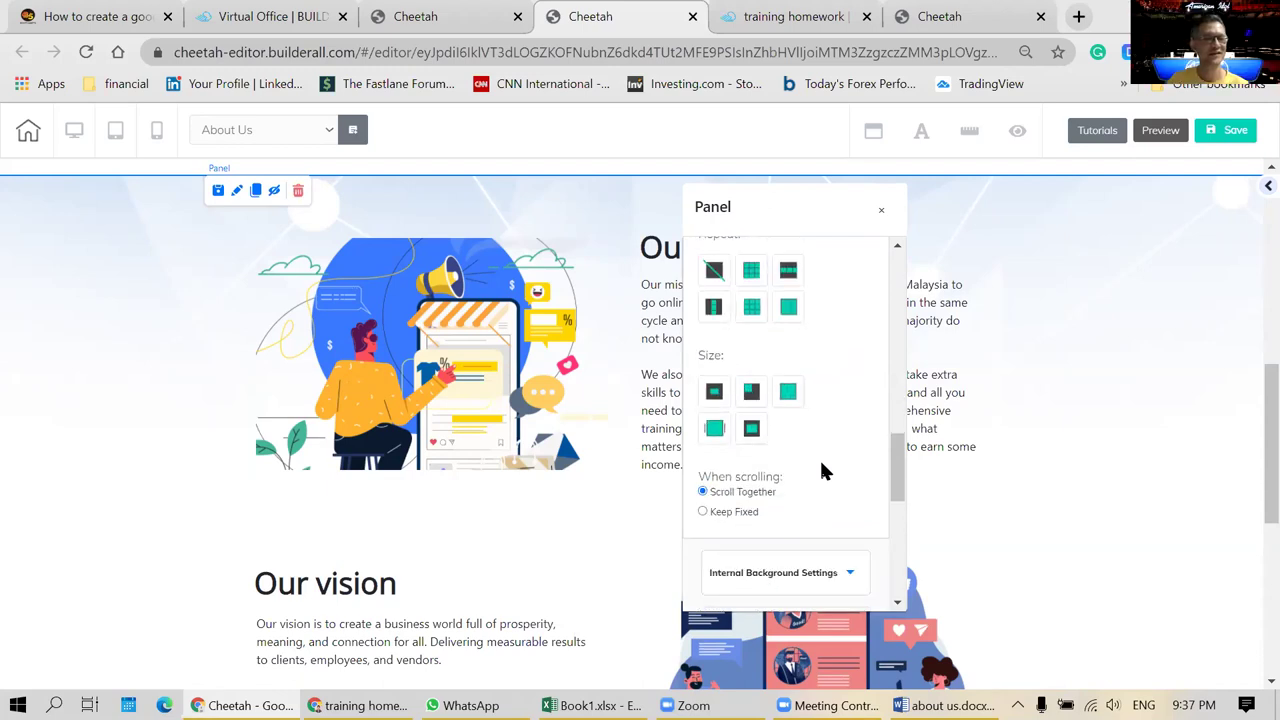
click(703, 512)
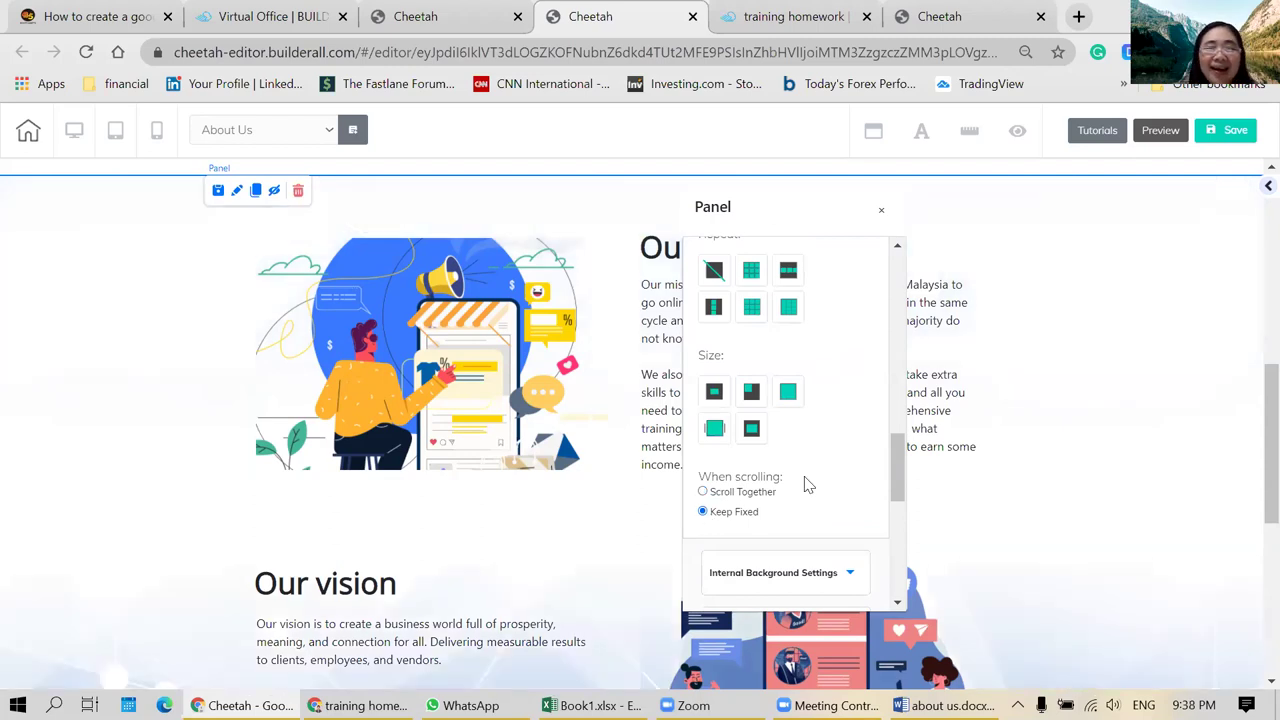
click(703, 492)
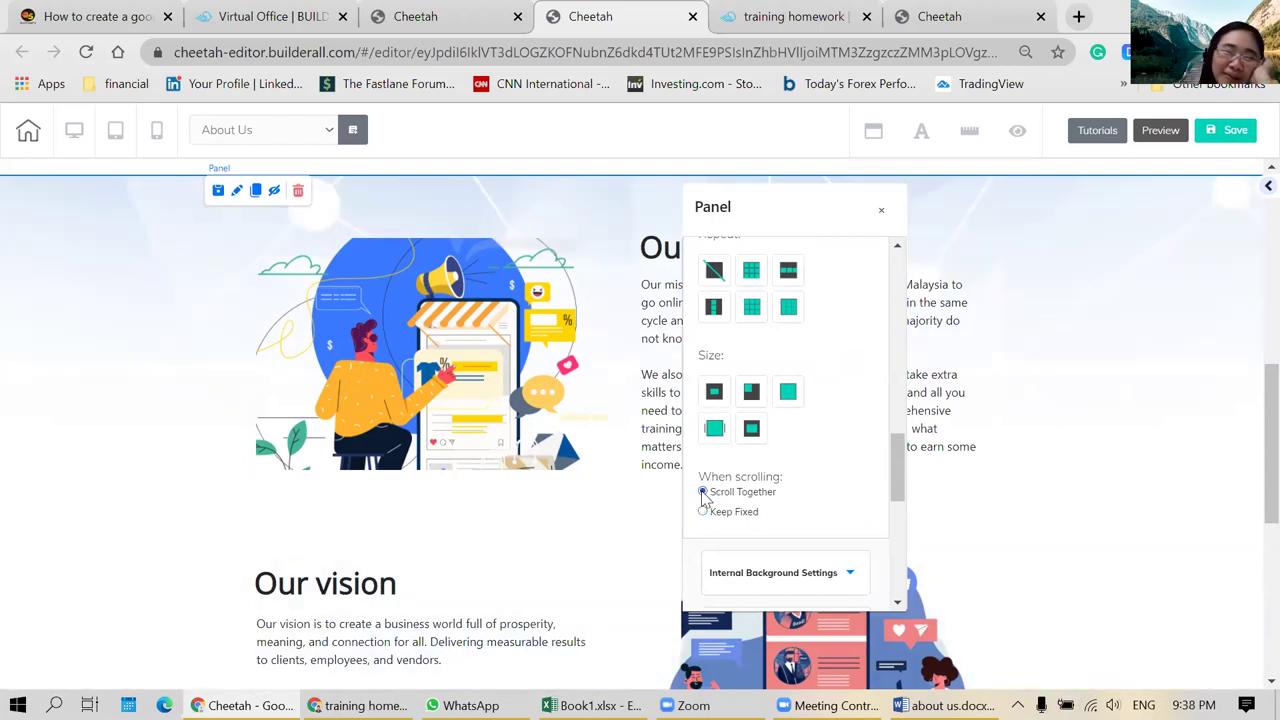
click(703, 513)
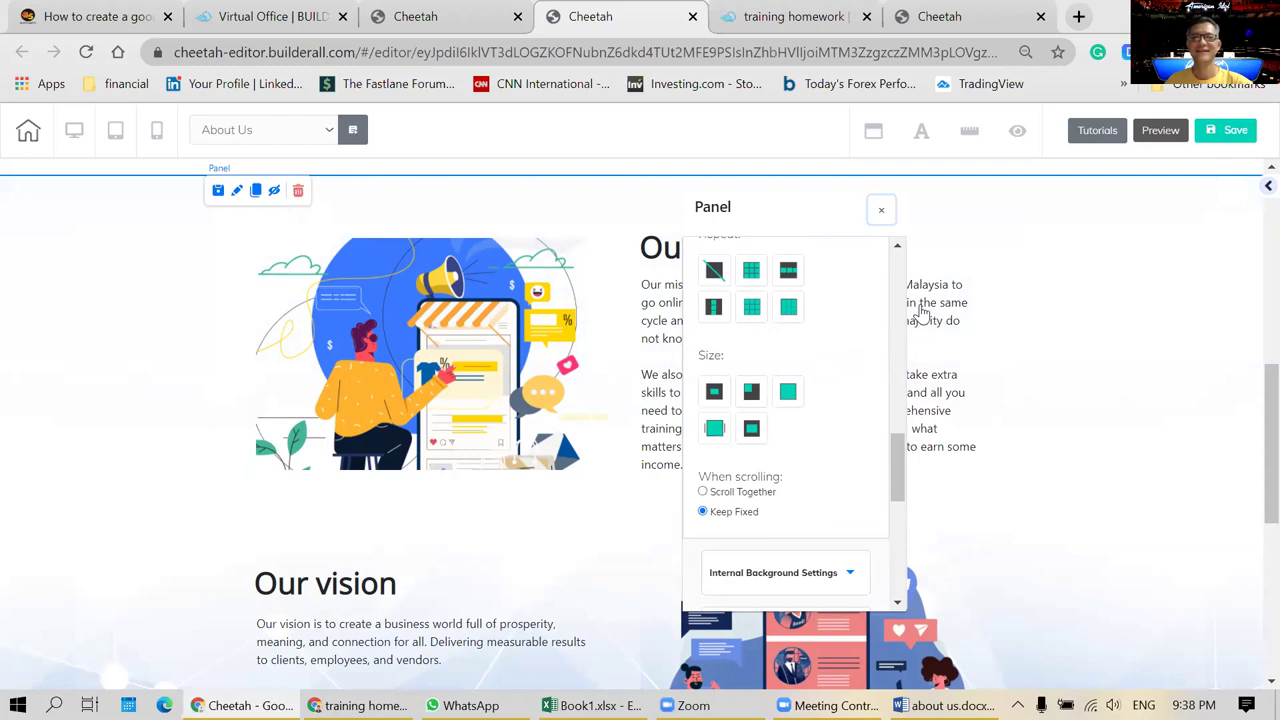
key(Escape)
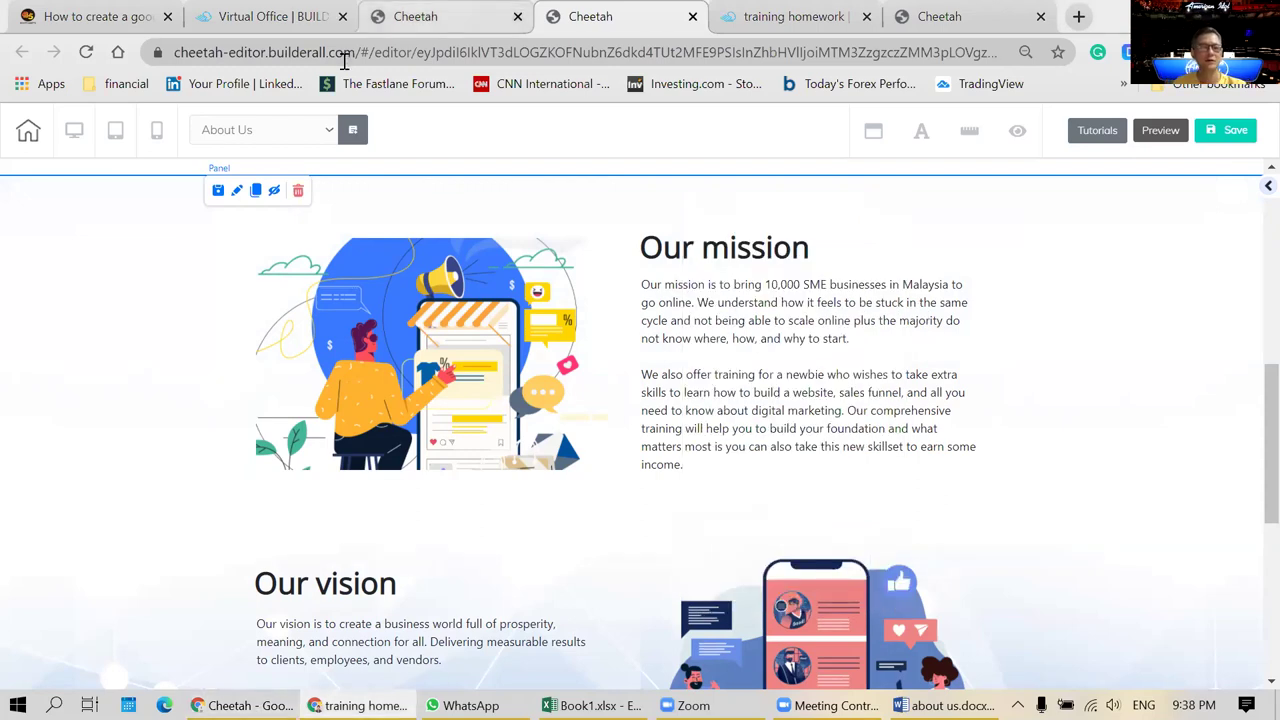
click(415, 16)
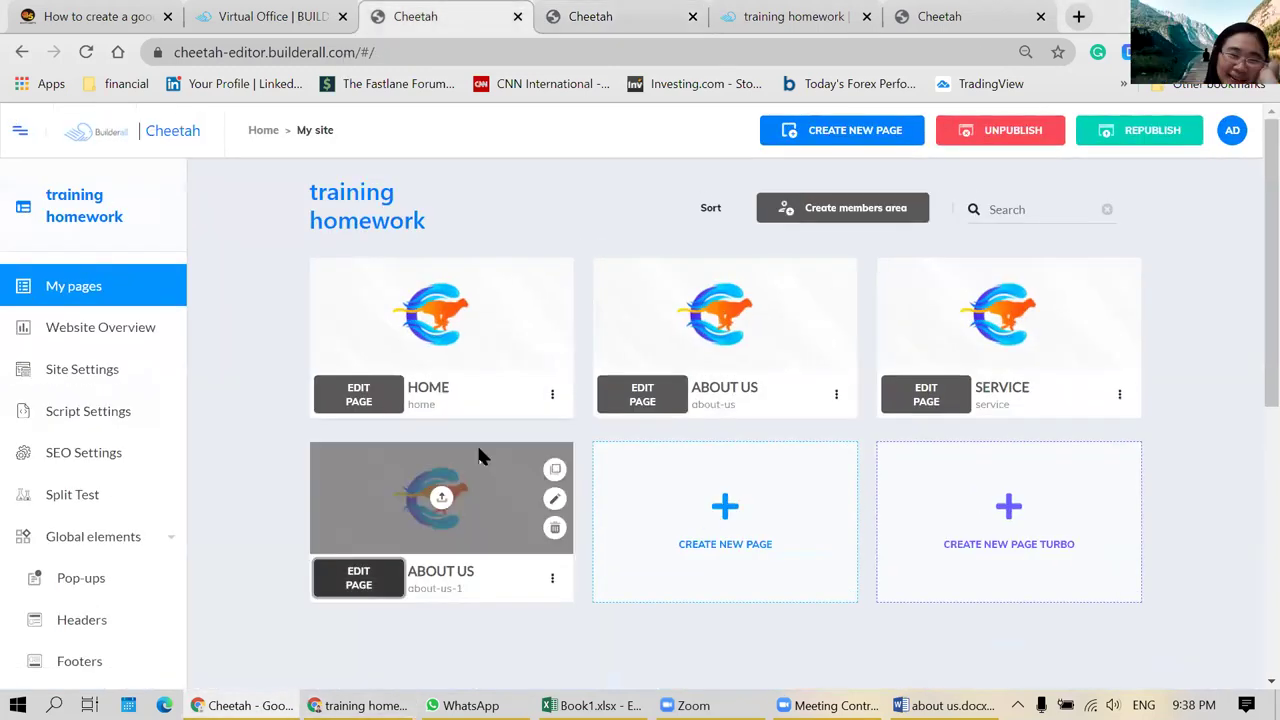
click(836, 396)
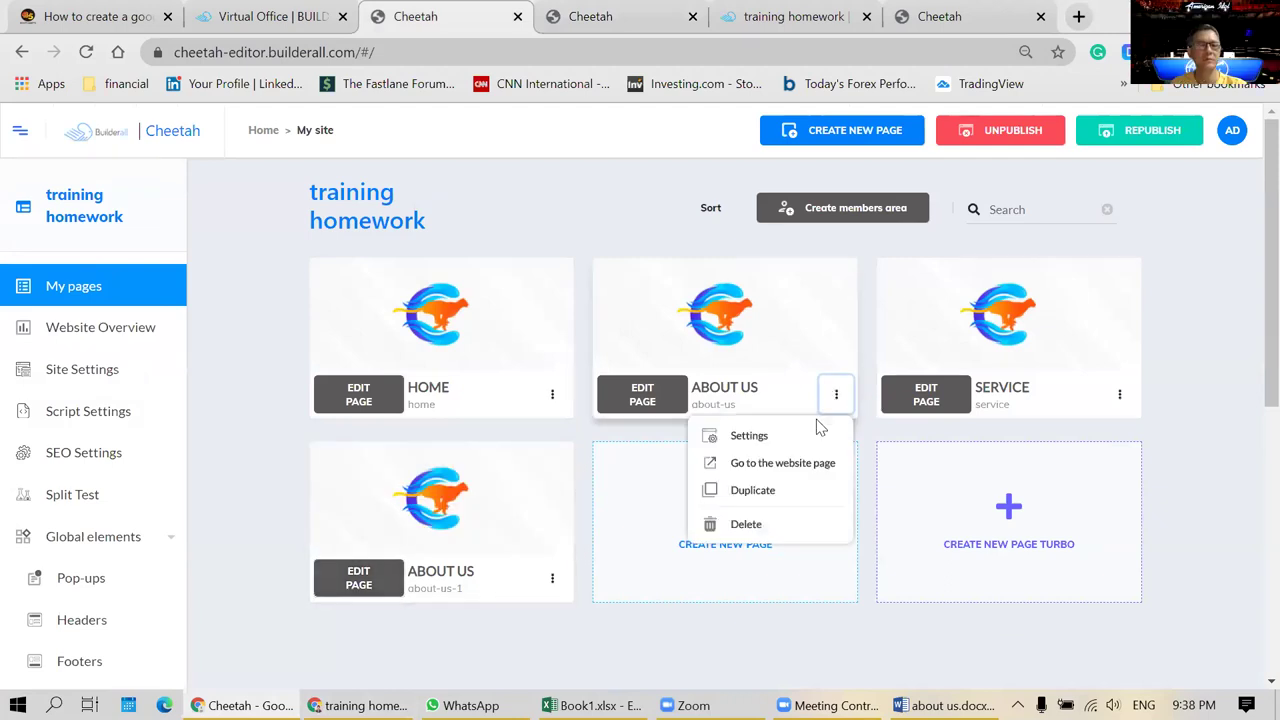
click(640, 402)
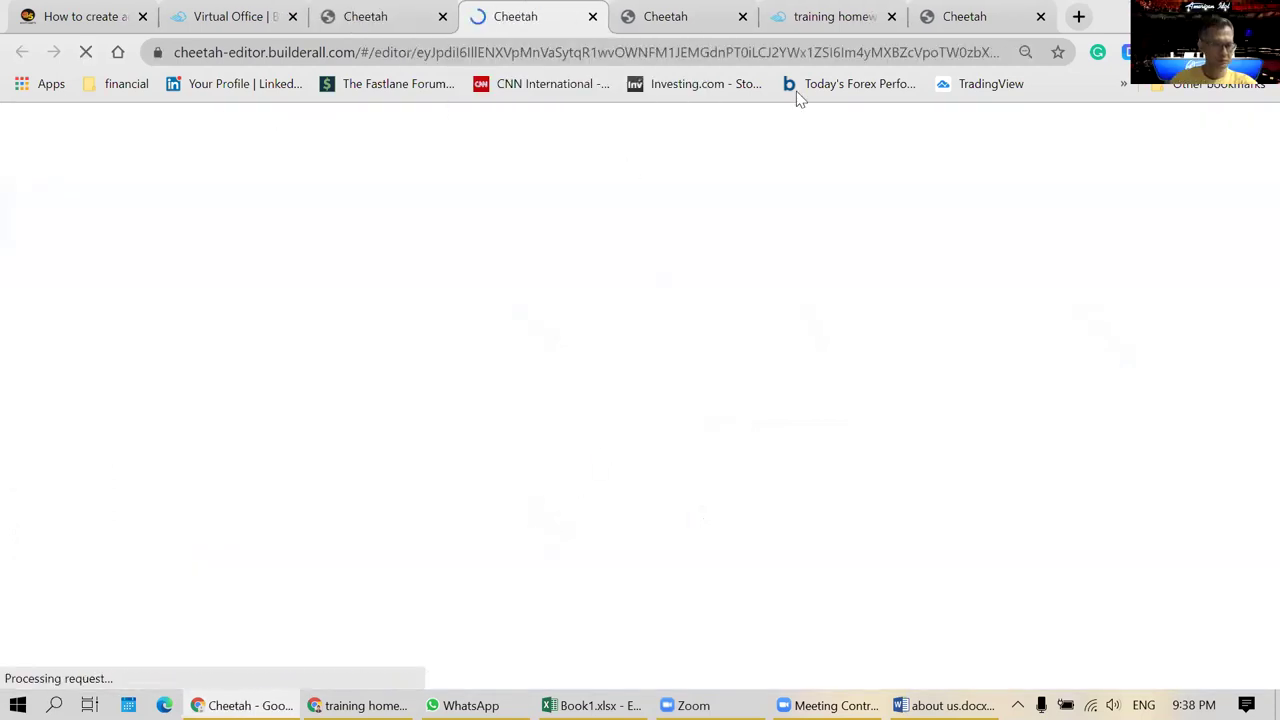
key(ctrl+w)
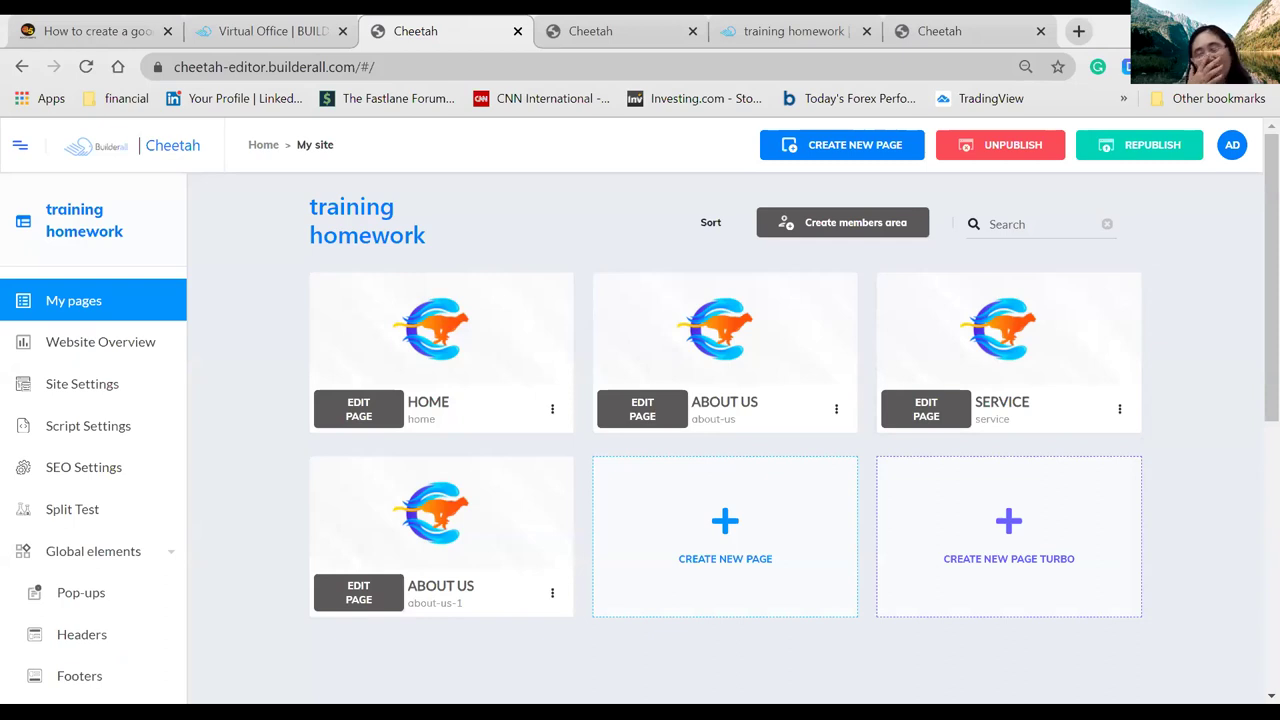
- Return to the edited About Us page and examine how its fixed background behaves from the introduction to the values section
click(578, 22)
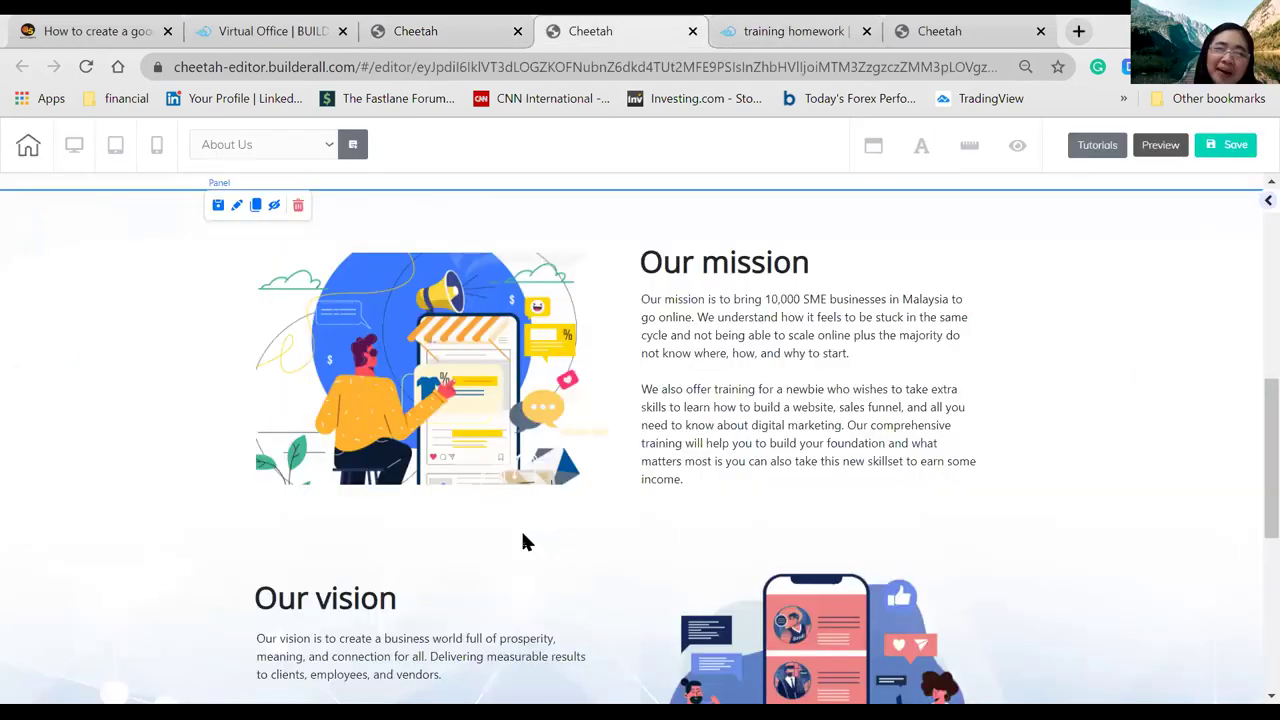
scroll(437, 494, down, 2)
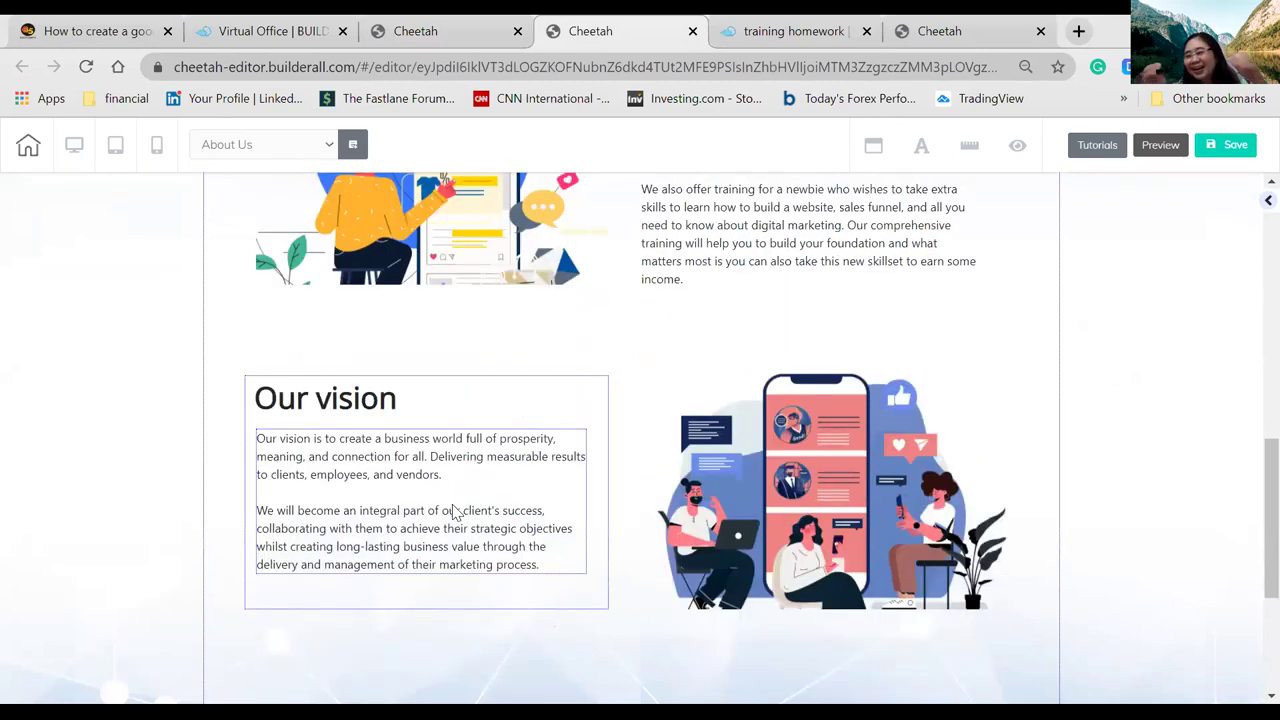
scroll(452, 512, down, 3)
scroll(452, 512, up, 5)
scroll(452, 512, down, 5)
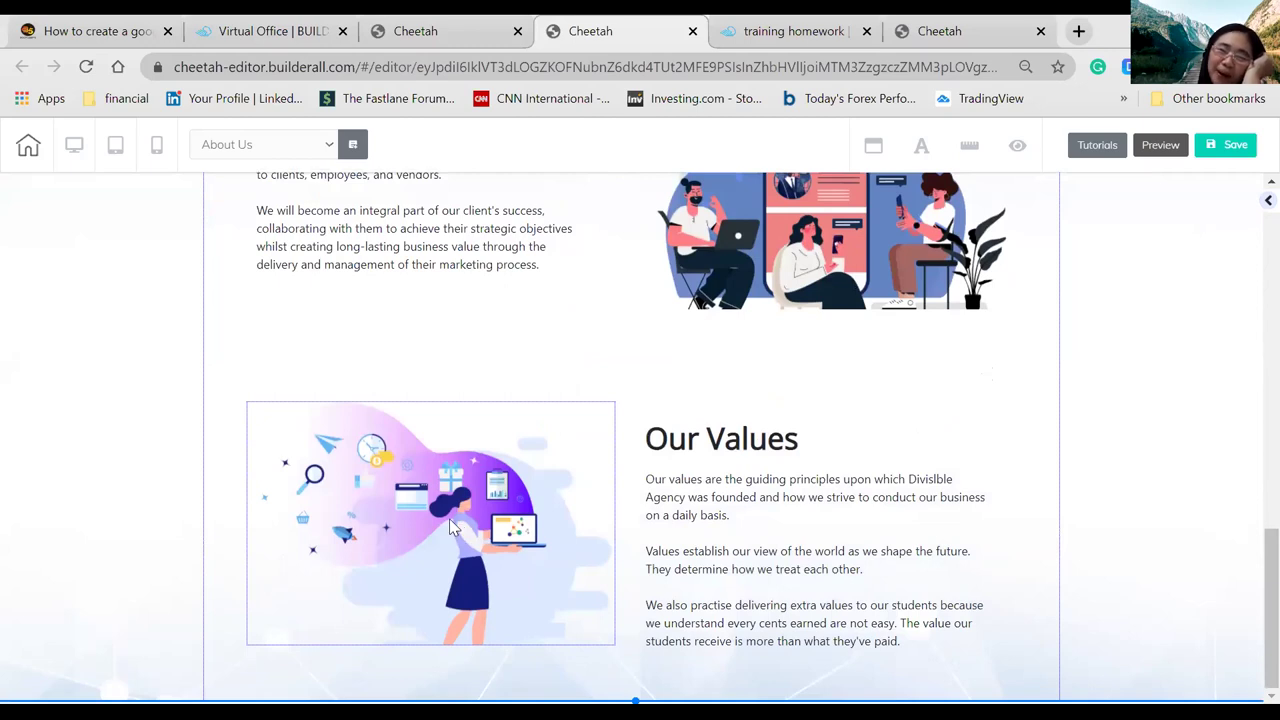
scroll(452, 528, up, 2)
scroll(450, 527, up, 6)
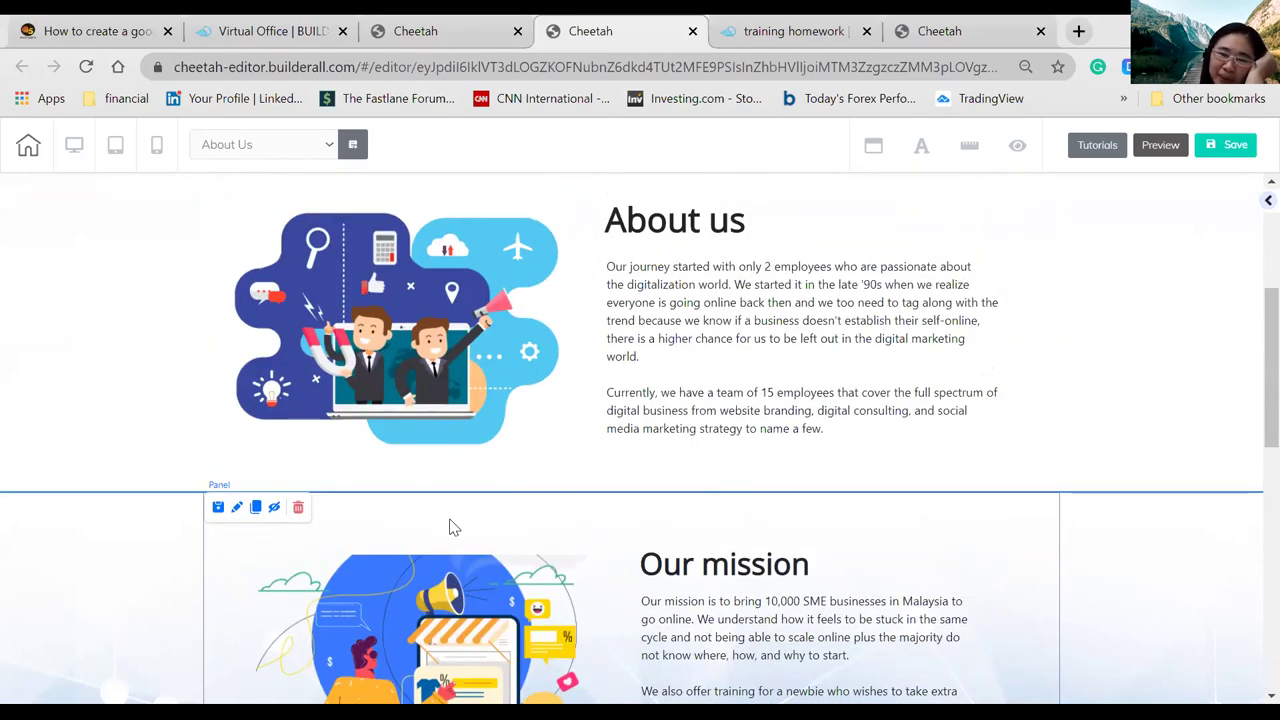
scroll(450, 527, down, 2)
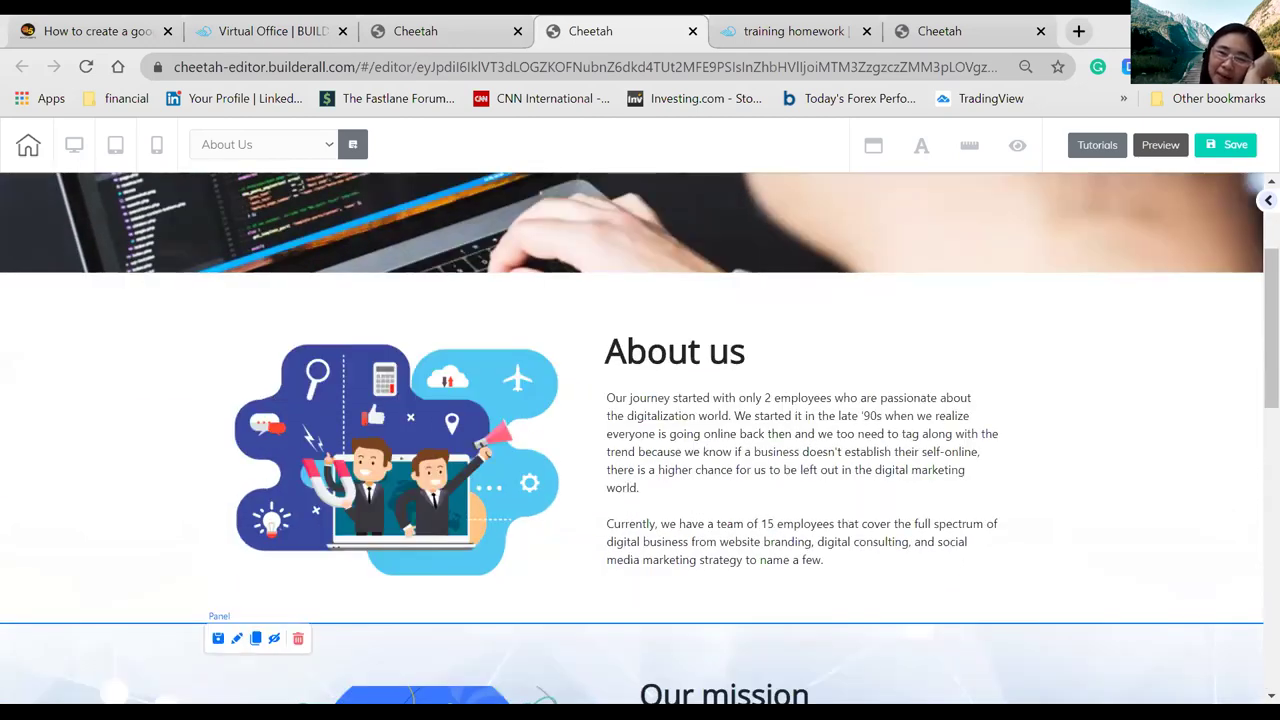
scroll(1020, 534, down, 4)
scroll(1015, 540, down, 5)
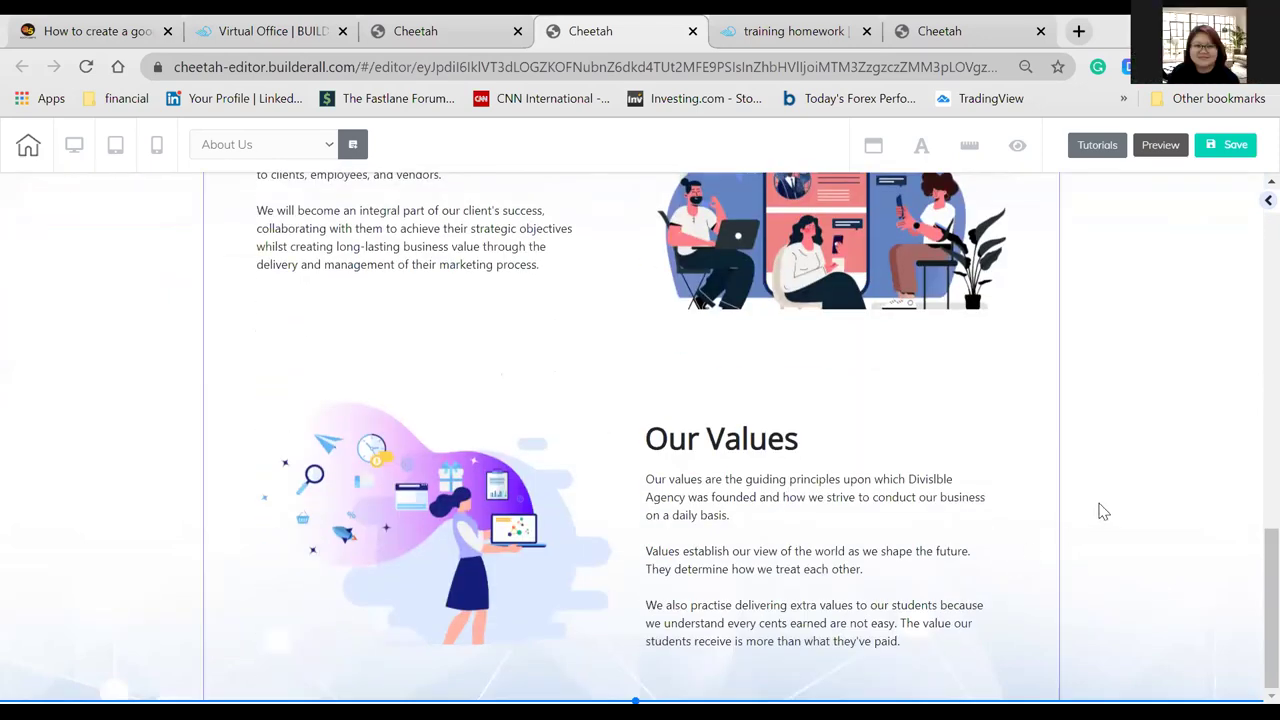
scroll(1100, 511, up, 5)
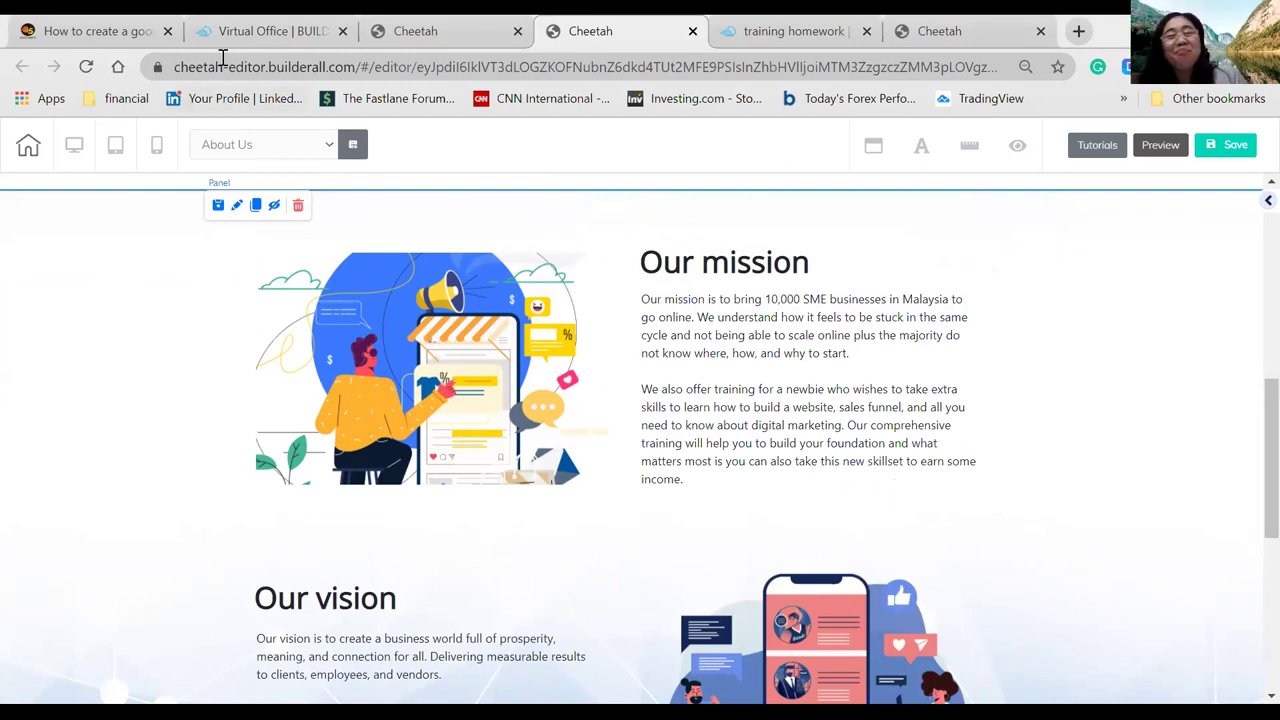
- Examine the About Us page's layout and fixed background from the header image through the mission, vision and values sections
scroll(20, 497, down, 5)
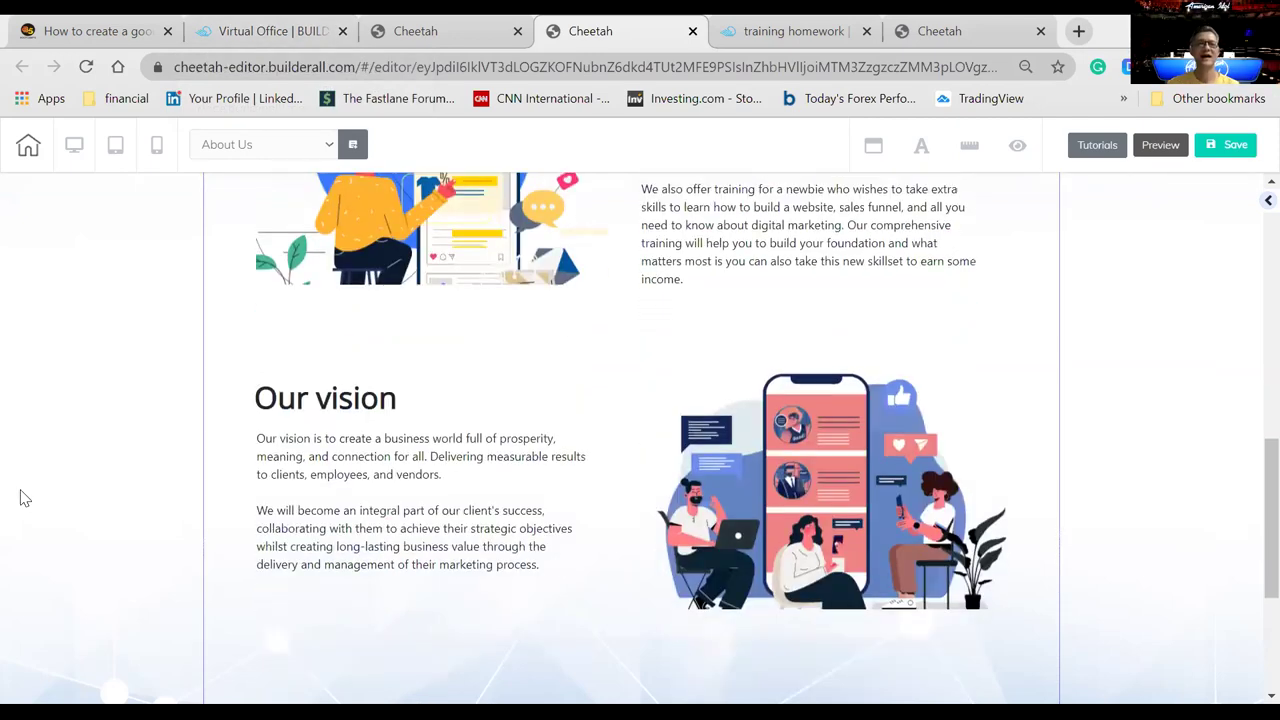
scroll(20, 497, up, 10)
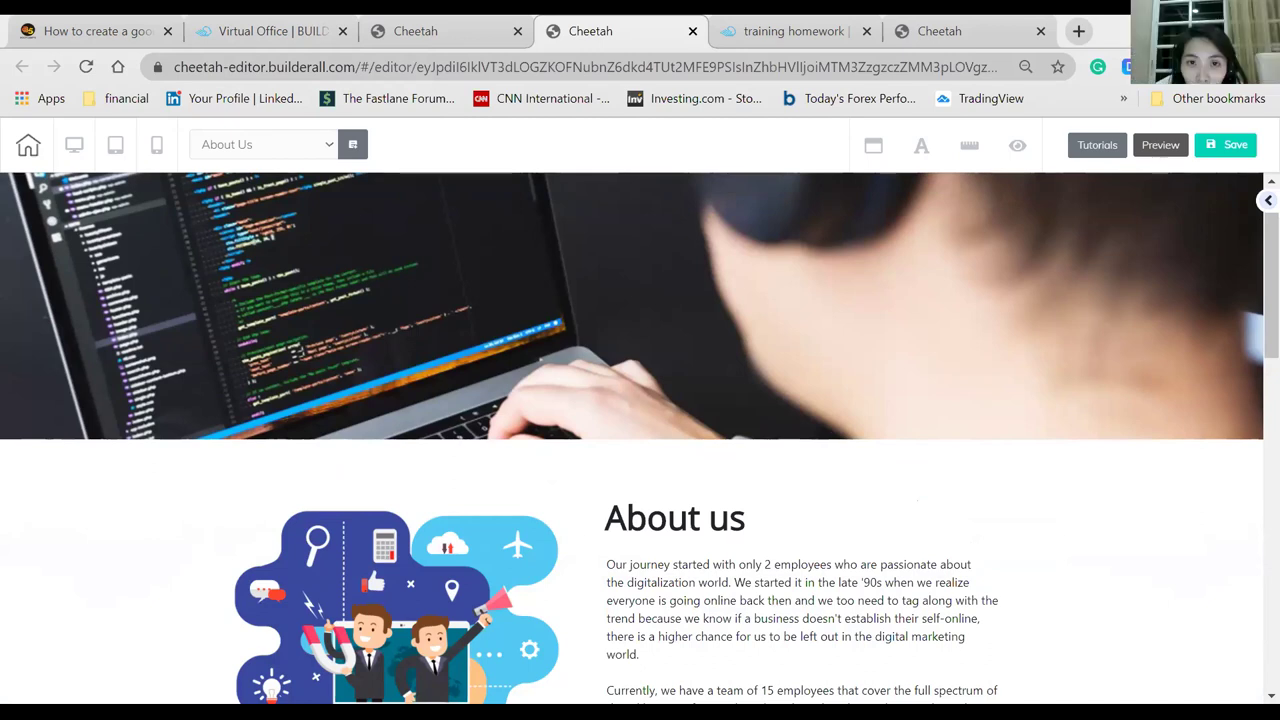
scroll(131, 494, down, 3)
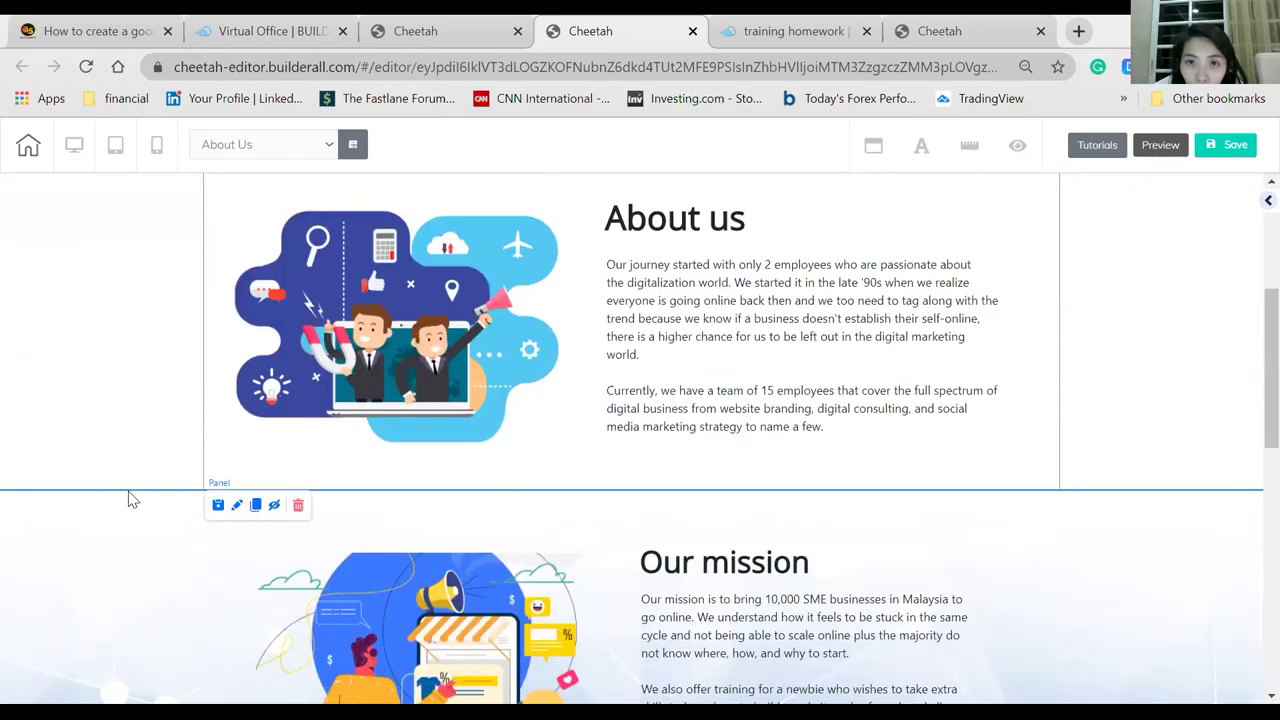
scroll(131, 494, down, 4)
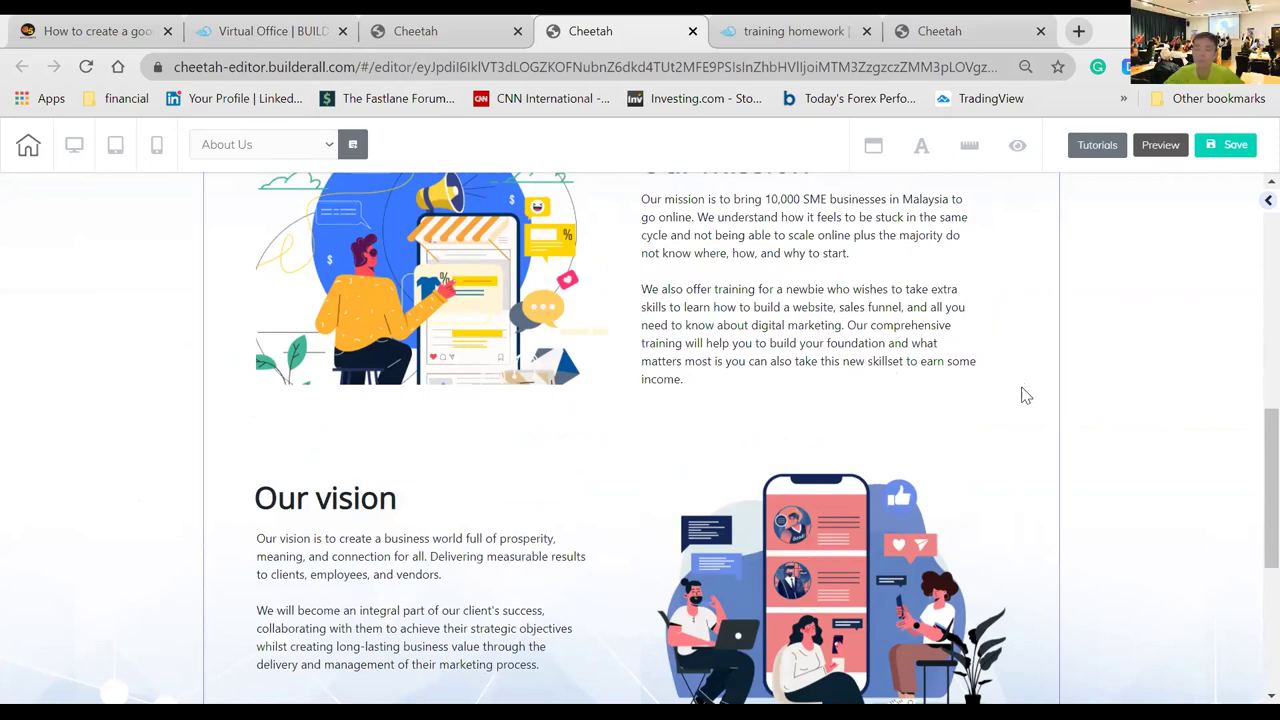
scroll(1022, 391, up, 1)
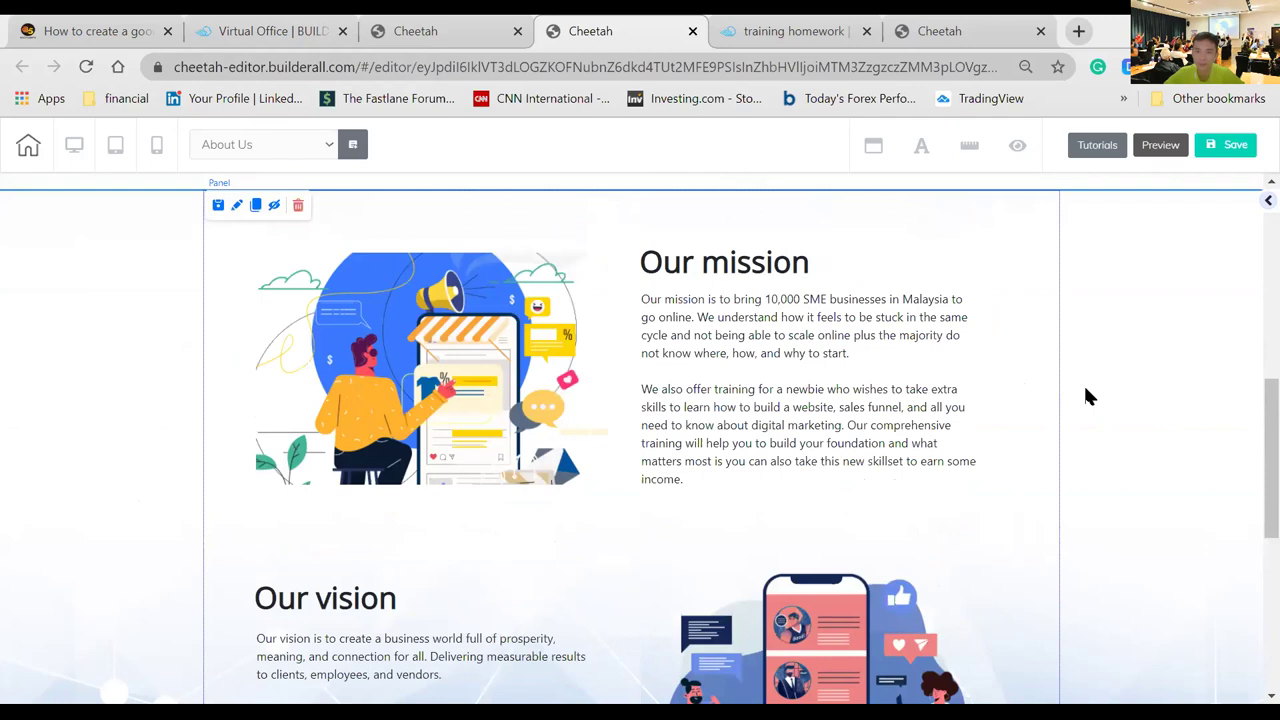
scroll(1085, 390, down, 1)
scroll(1085, 390, up, 1)
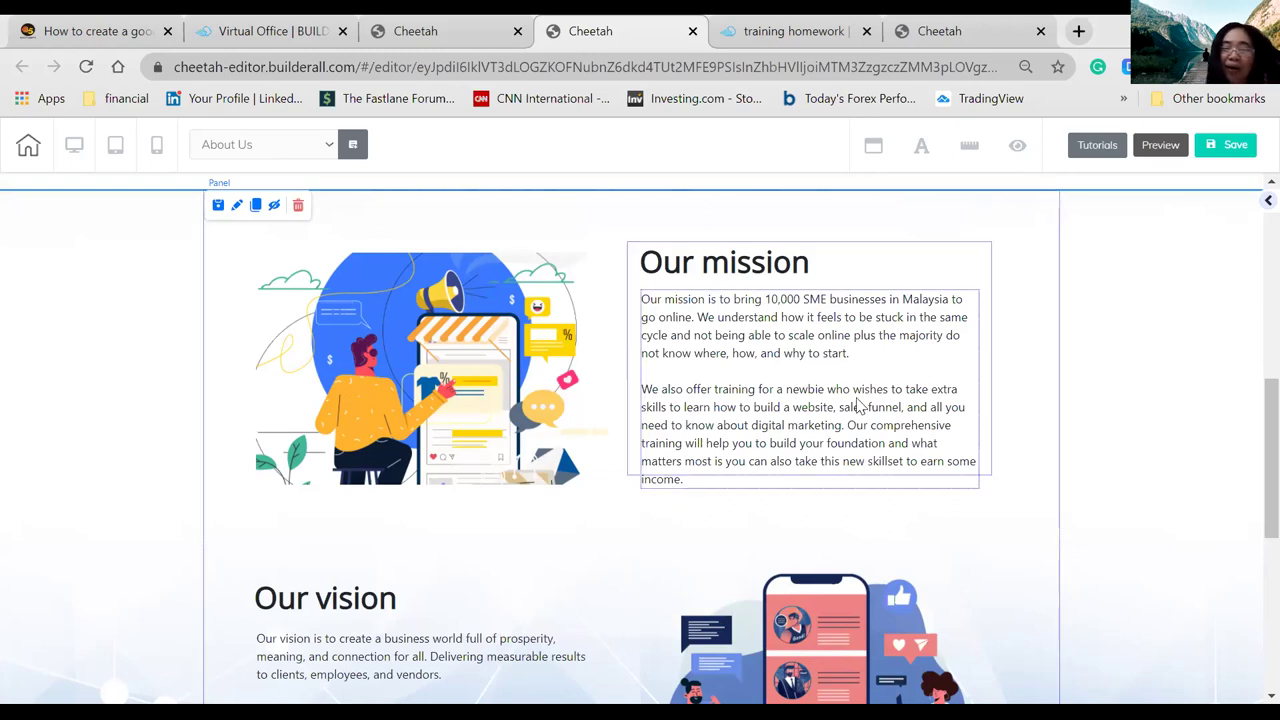
scroll(1108, 415, down, 1)
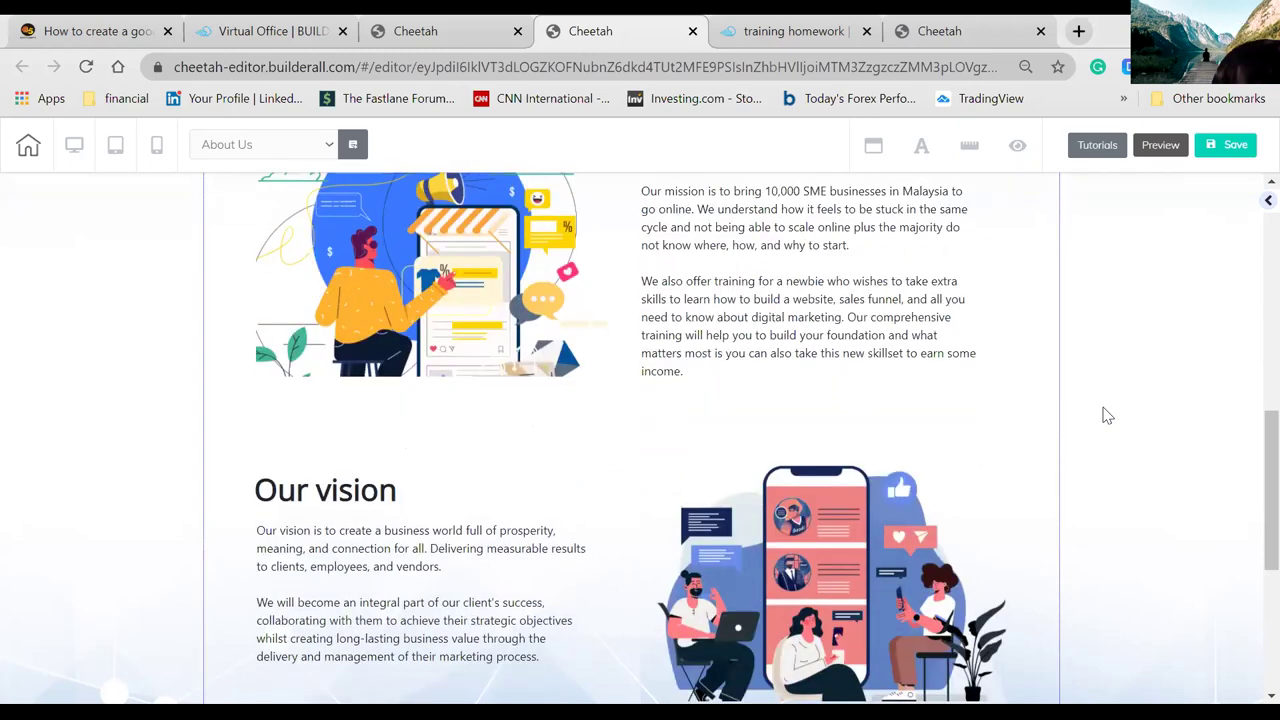
scroll(1108, 415, down, 3)
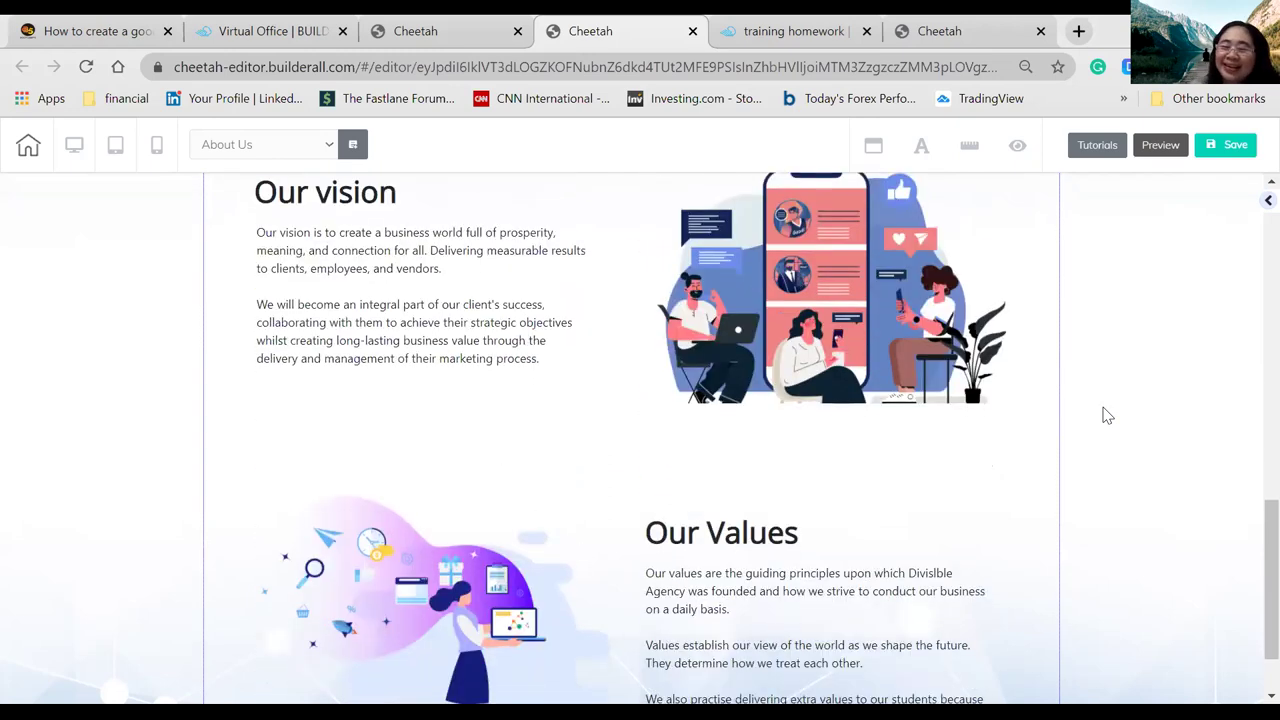
scroll(1108, 415, down, 1)
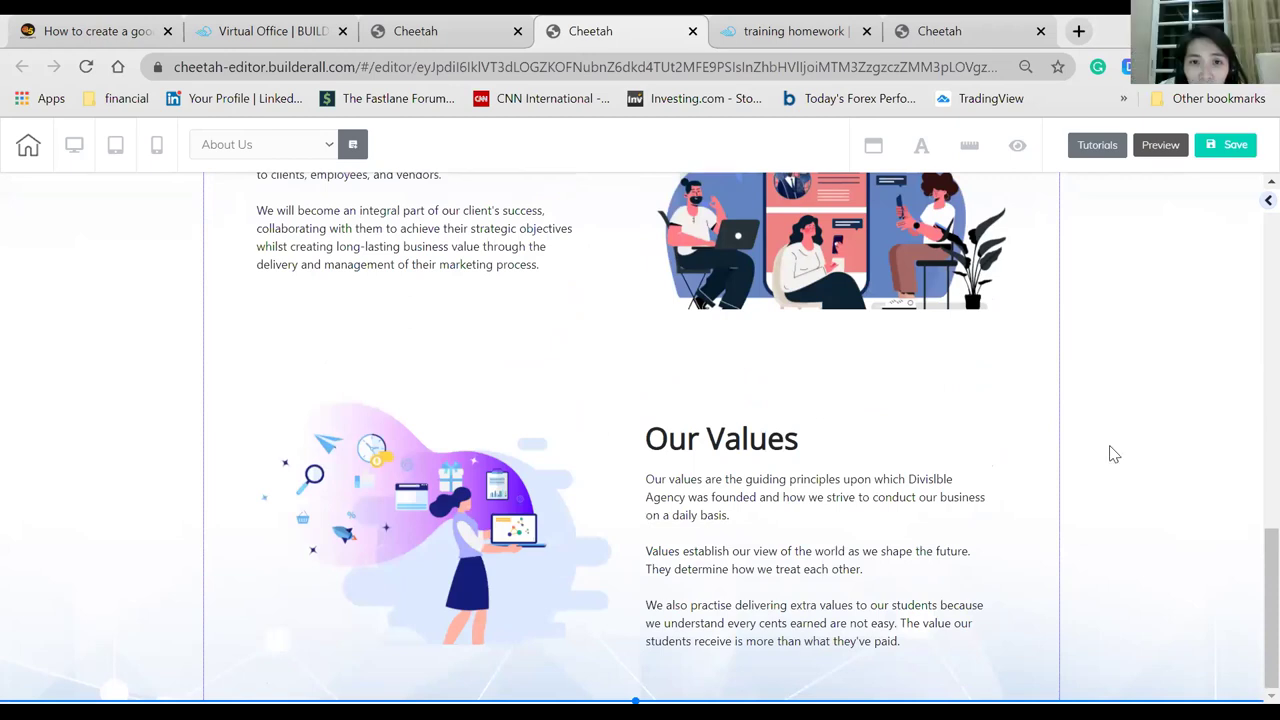
scroll(1109, 457, up, 2)
scroll(1110, 460, up, 6)
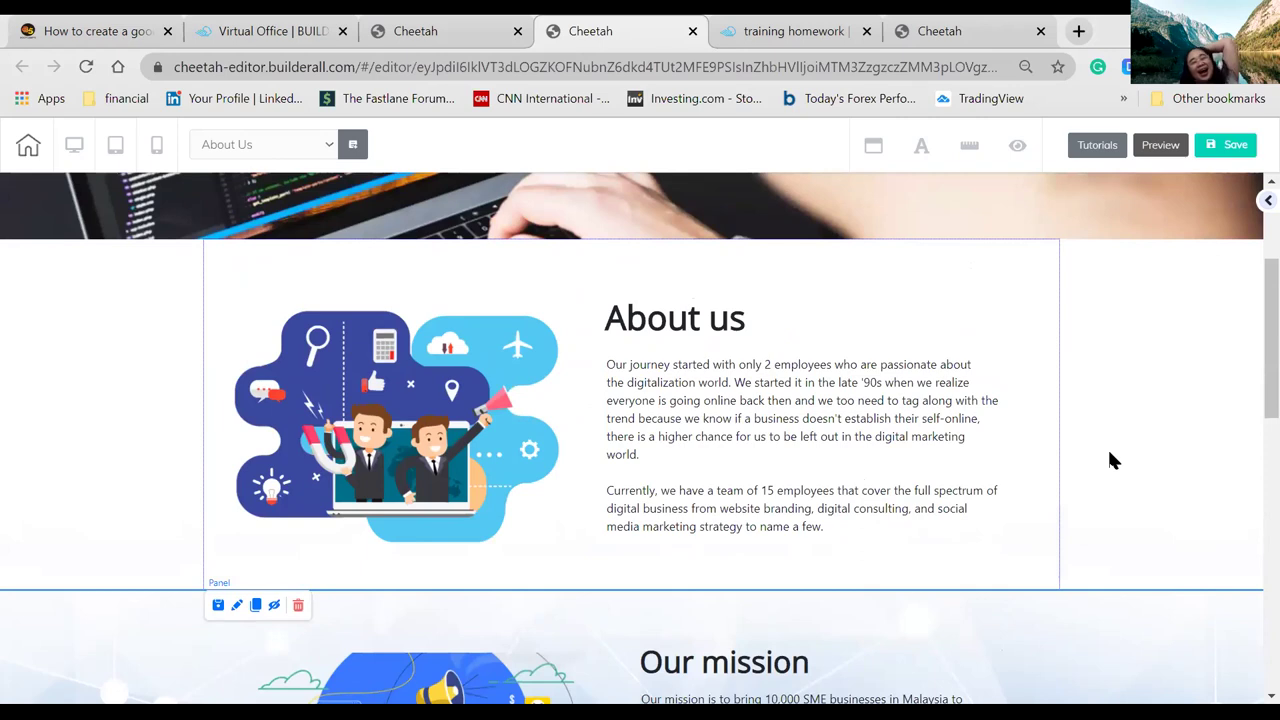
scroll(1109, 454, down, 2)
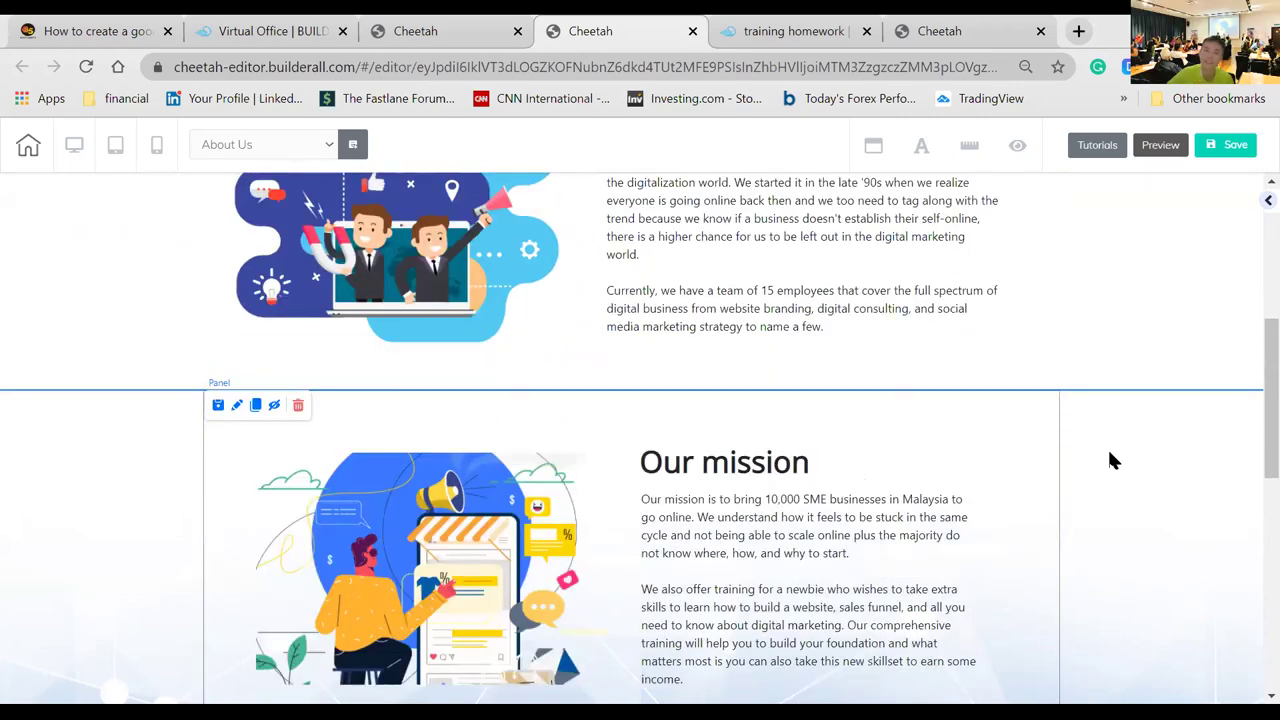
scroll(1113, 460, down, 2)
scroll(1113, 460, down, 1)
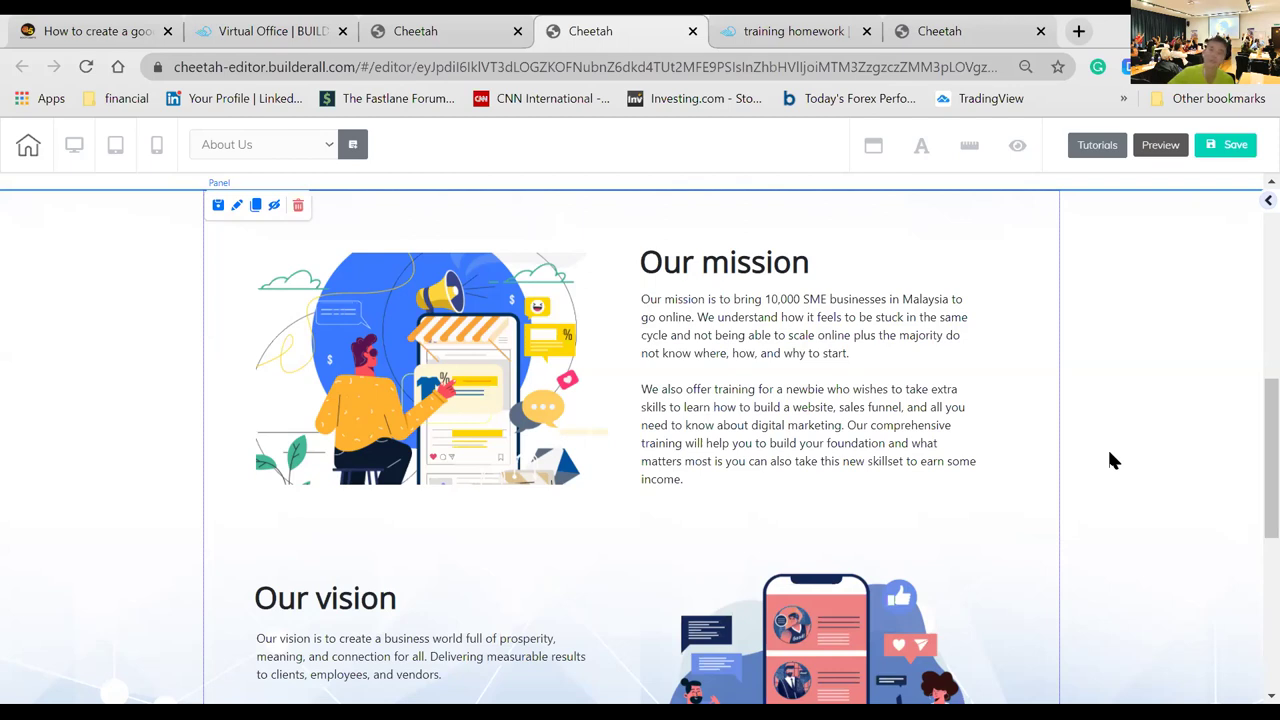
scroll(1109, 452, down, 3)
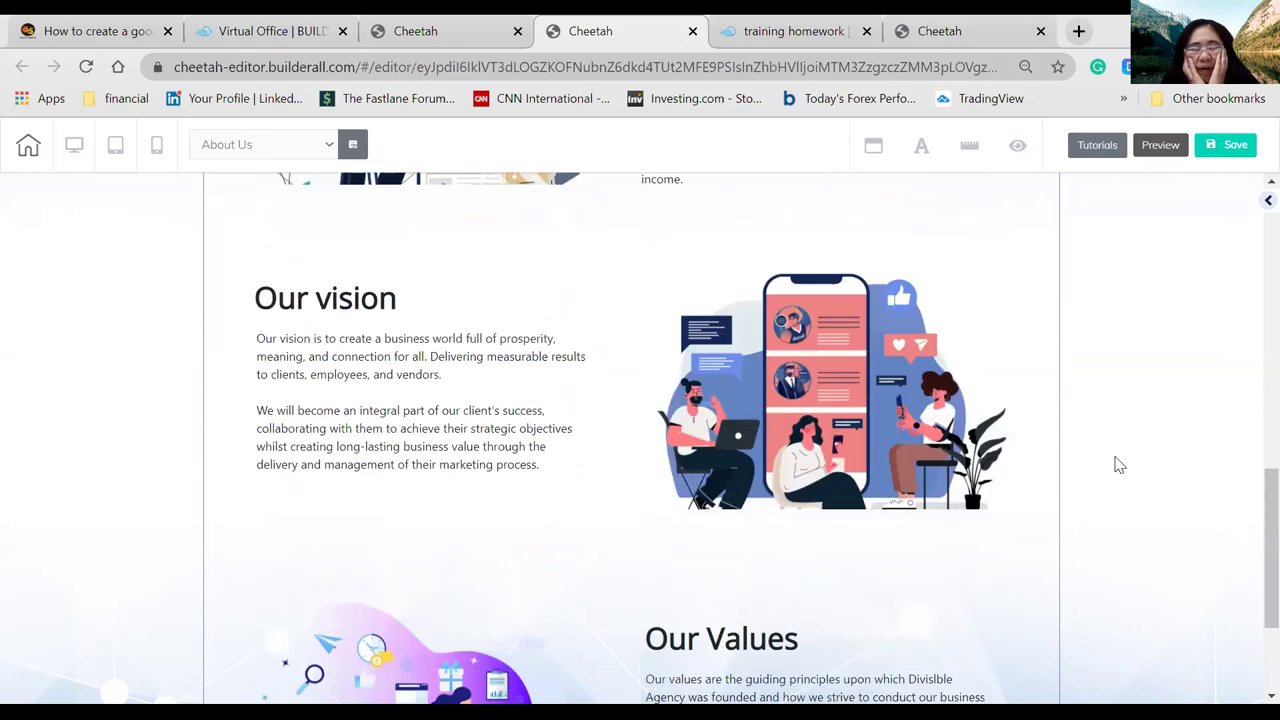
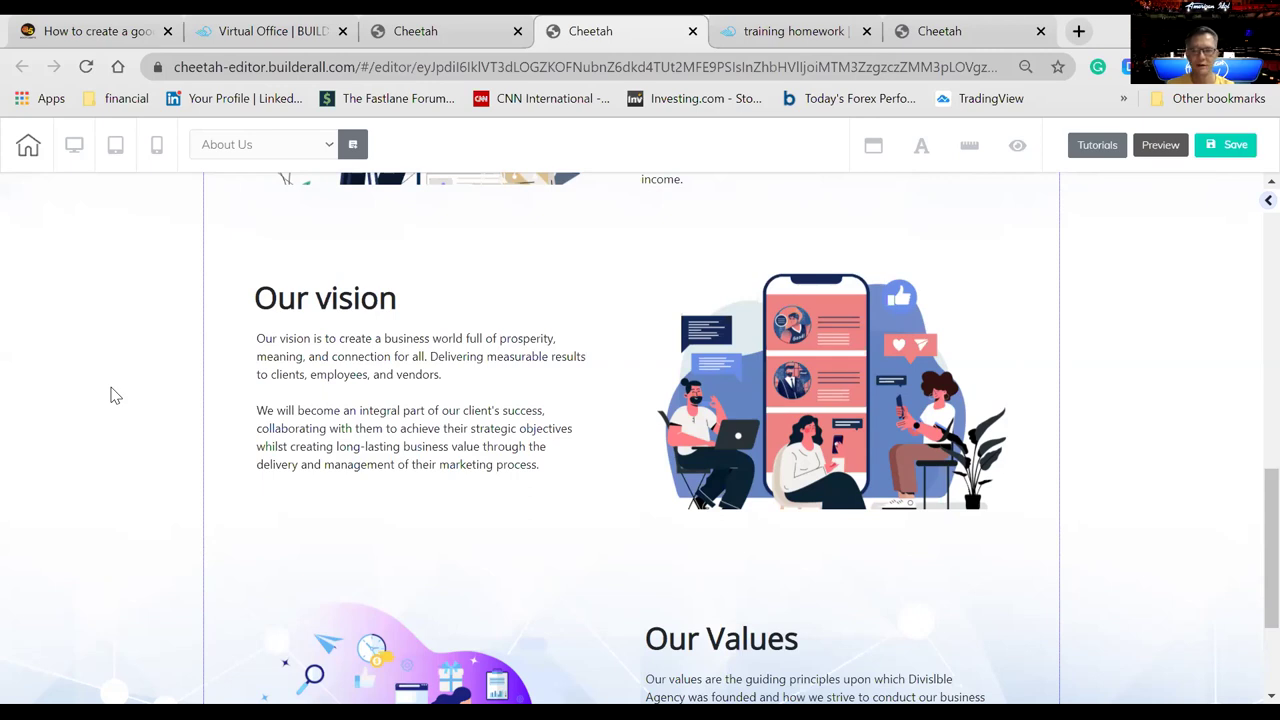
scroll(113, 396, up, 2)
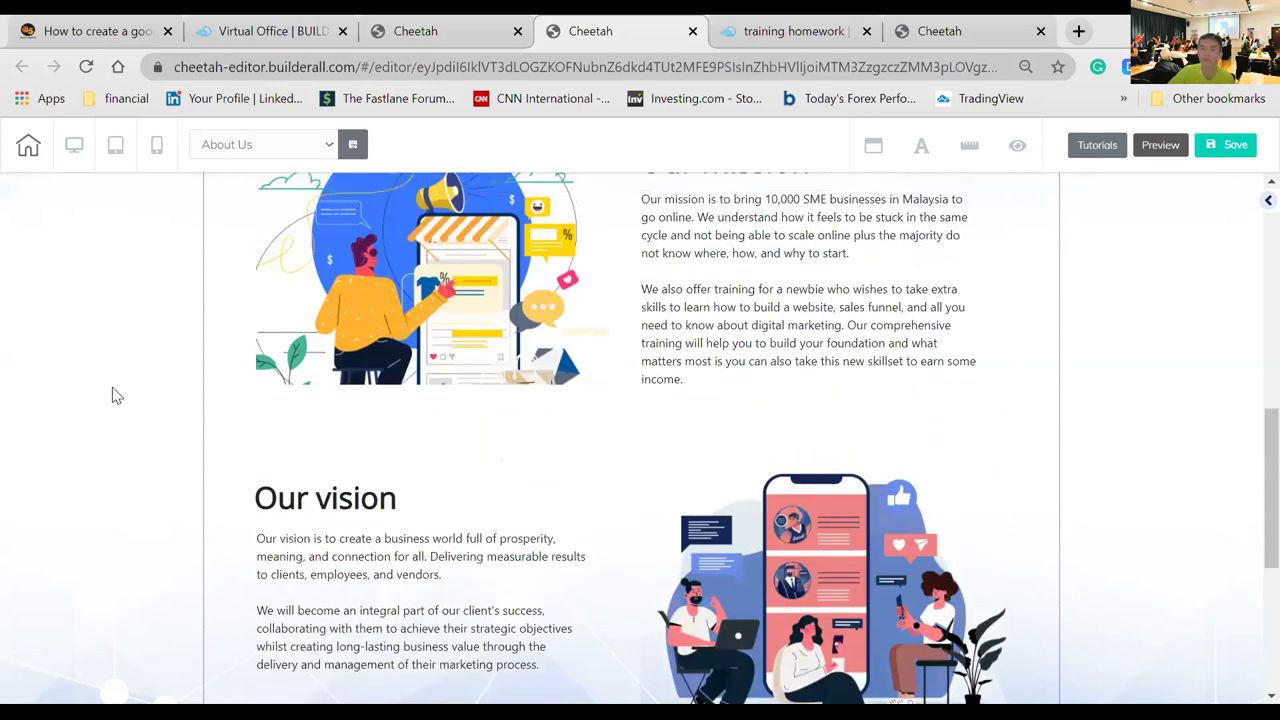
scroll(113, 396, down, 1)
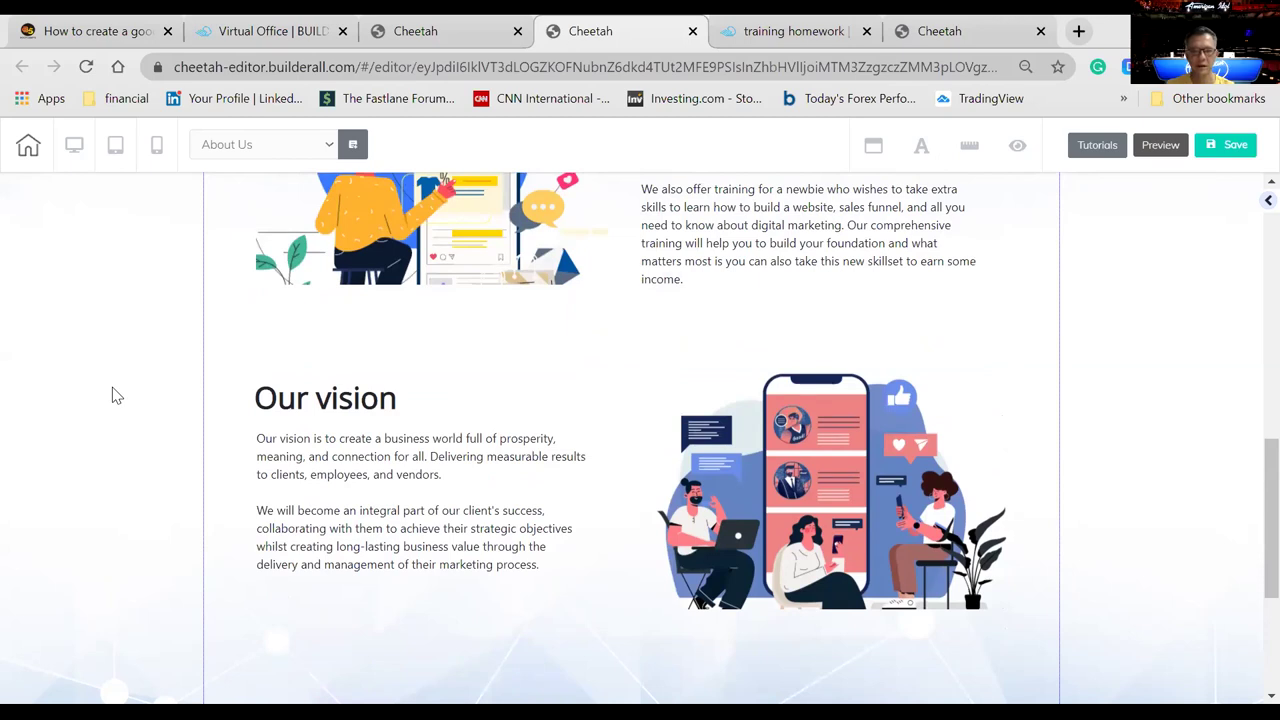
scroll(113, 396, up, 3)
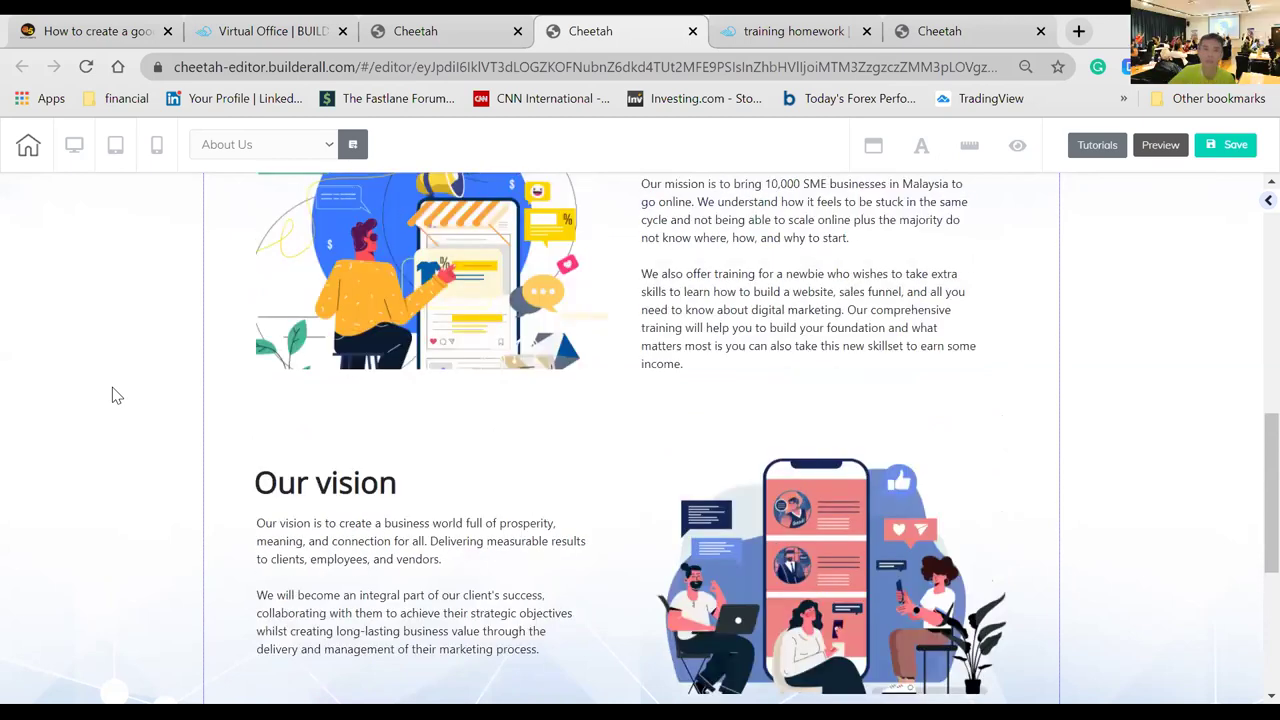
scroll(113, 396, up, 2)
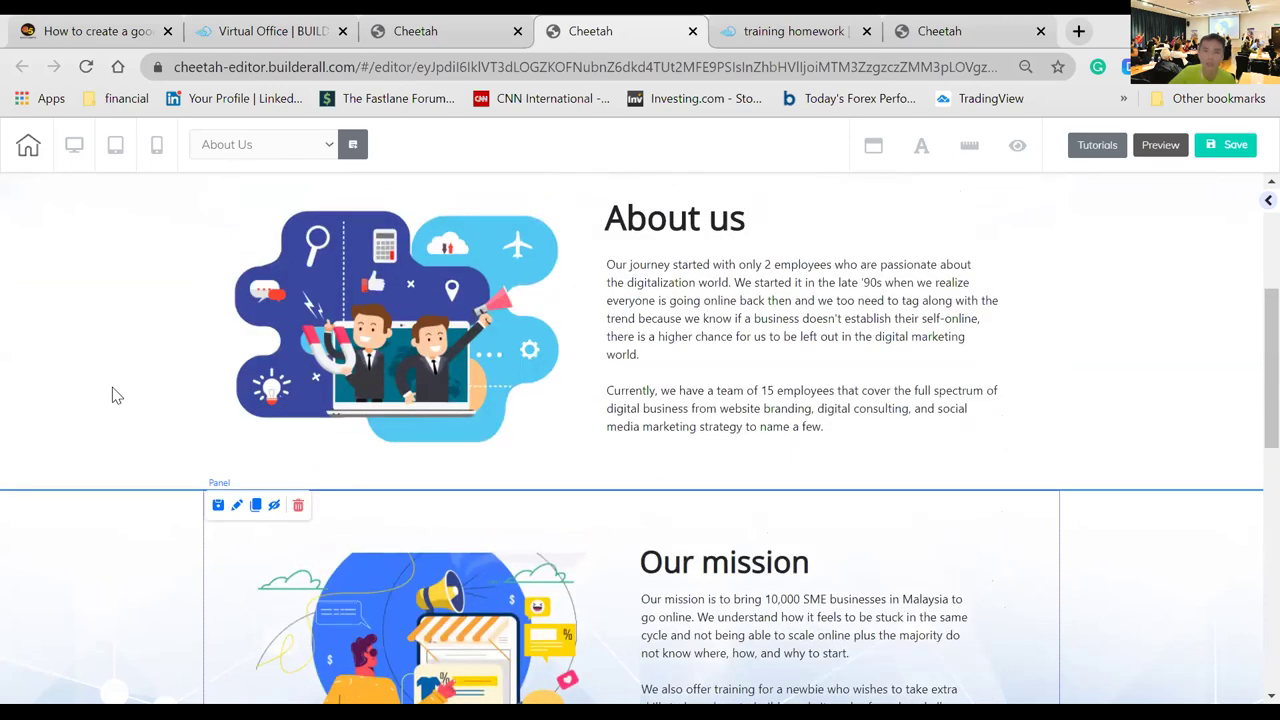
scroll(113, 396, down, 3)
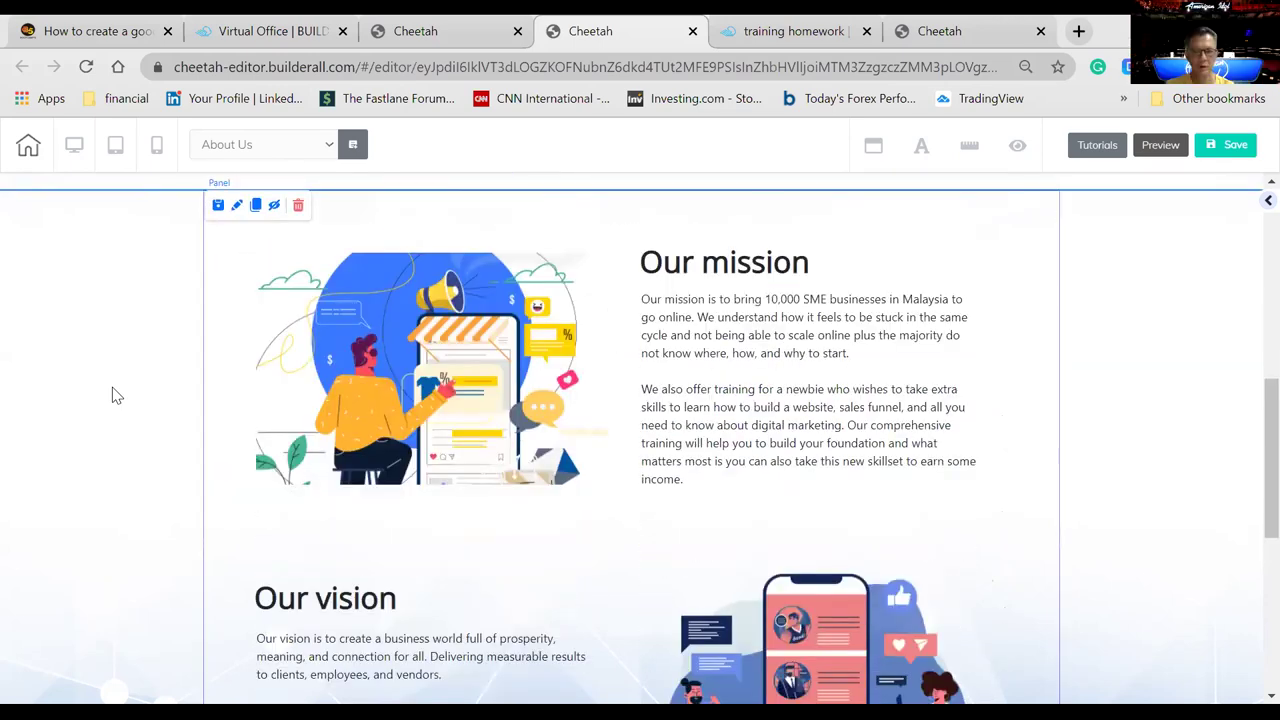
scroll(113, 396, down, 2)
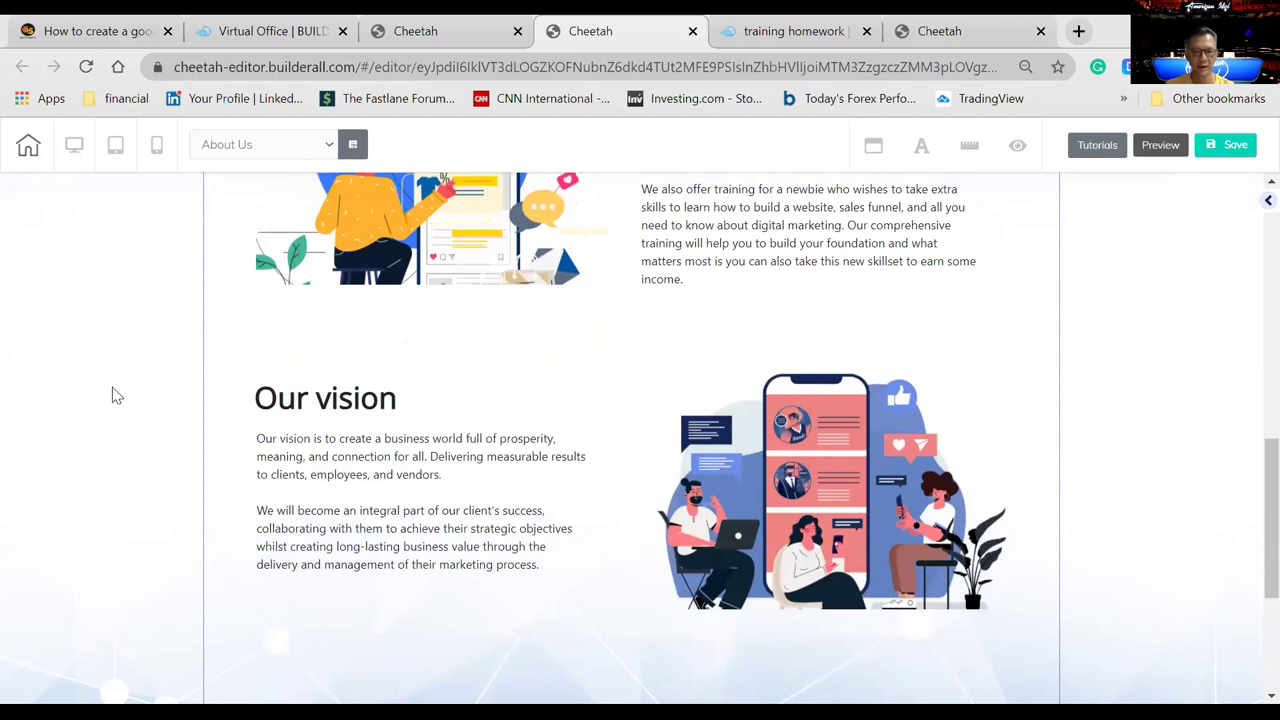
scroll(116, 396, up, 1)
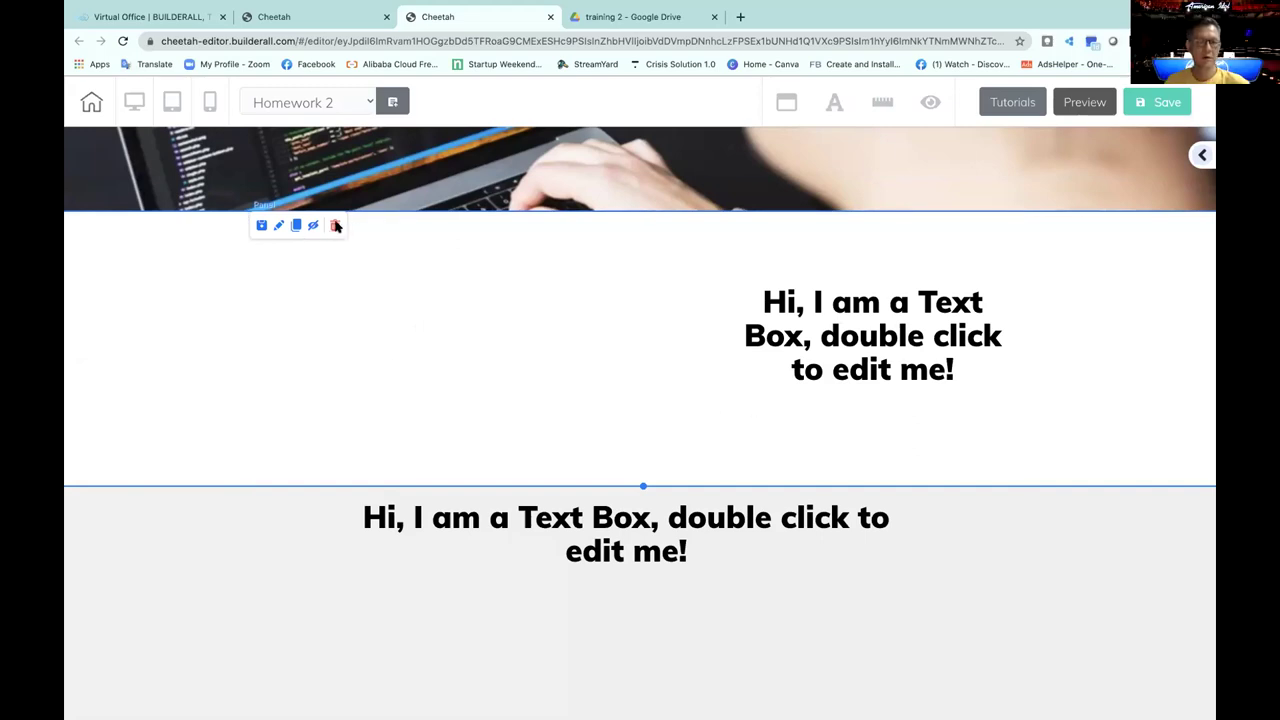
- On the Homework 2 page, delete the white panel with the text box directly beneath the header image
click(870, 306)
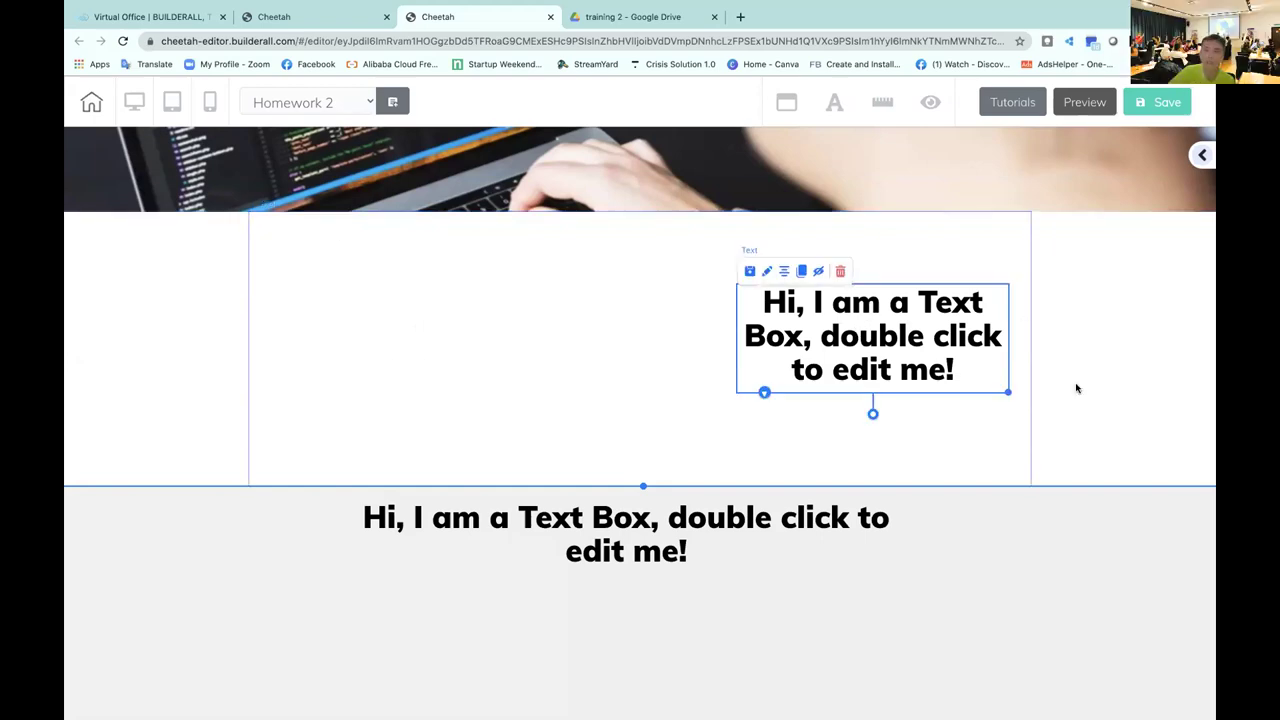
click(70, 290)
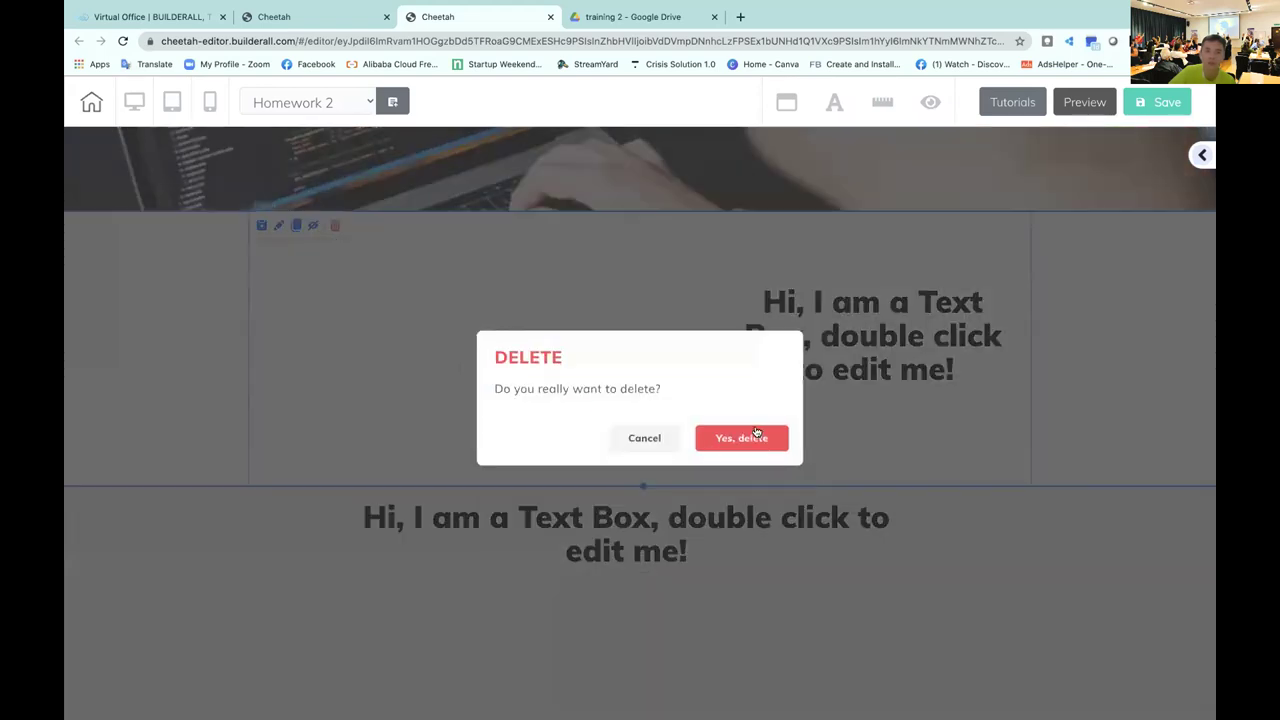
click(741, 438)
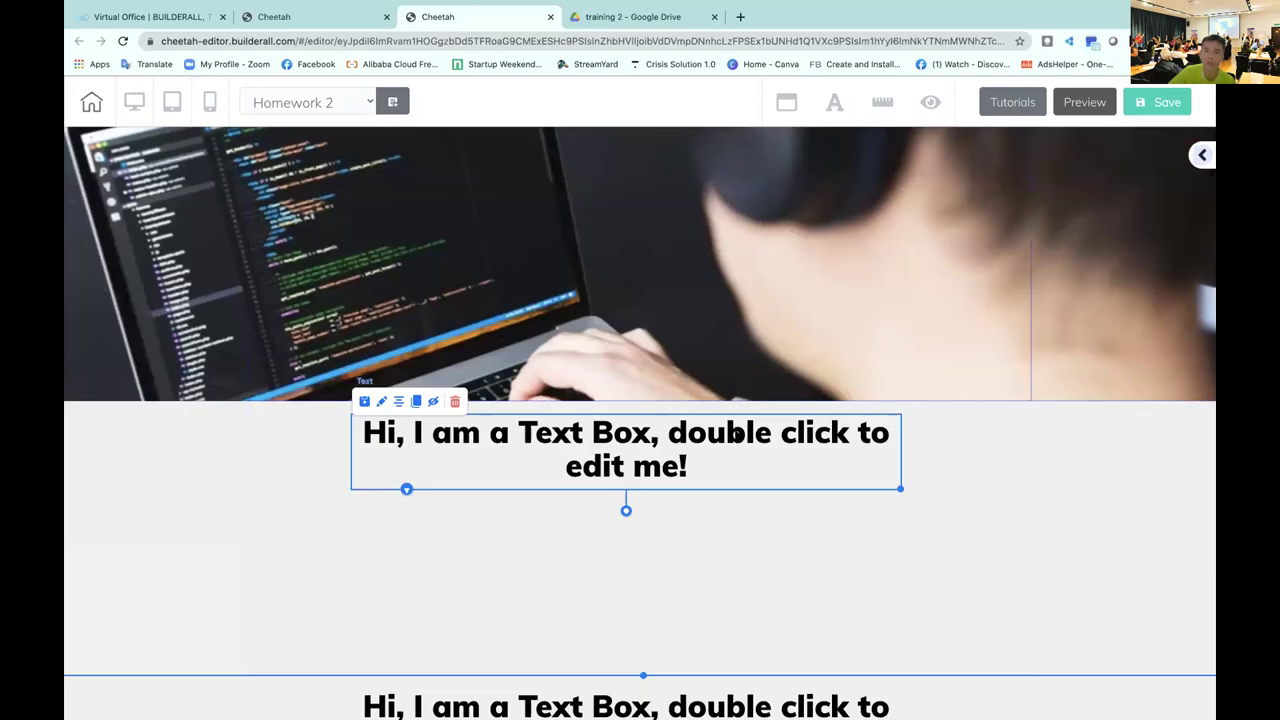
- Delete the upper of the two grey text panels beneath the header image on the Homework 2 page
scroll(1120, 610, down, 1)
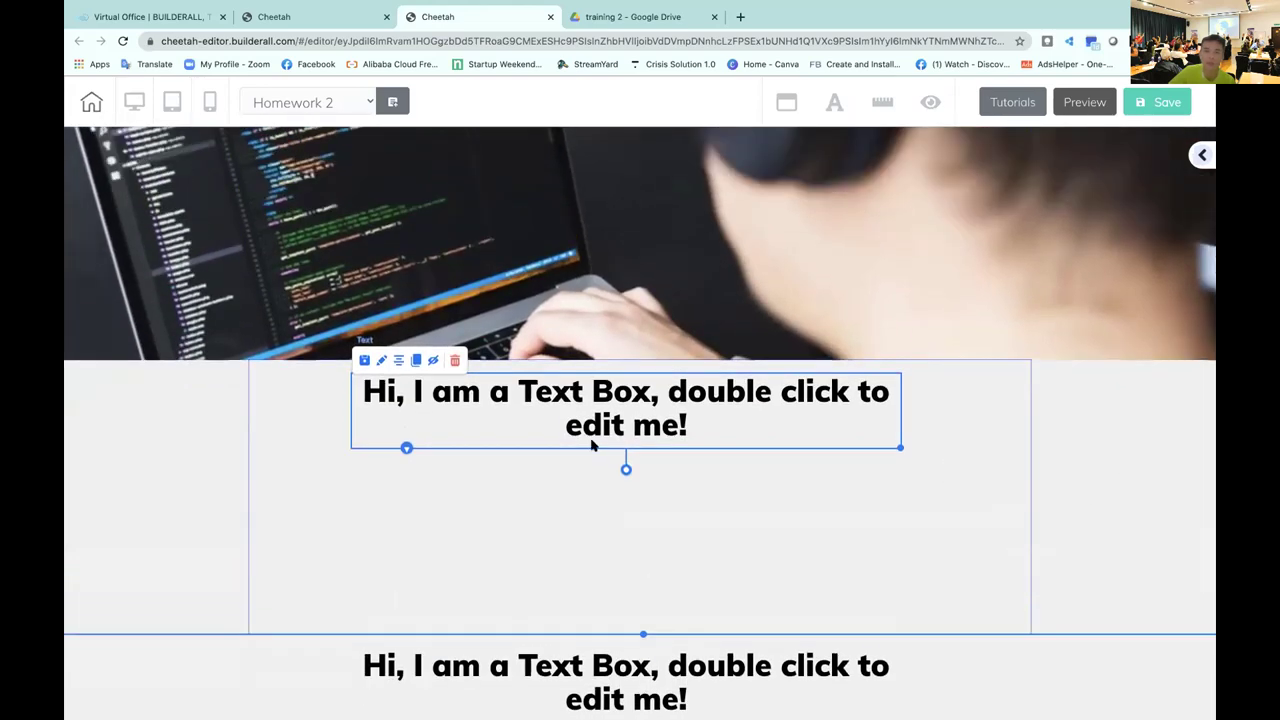
click(457, 364)
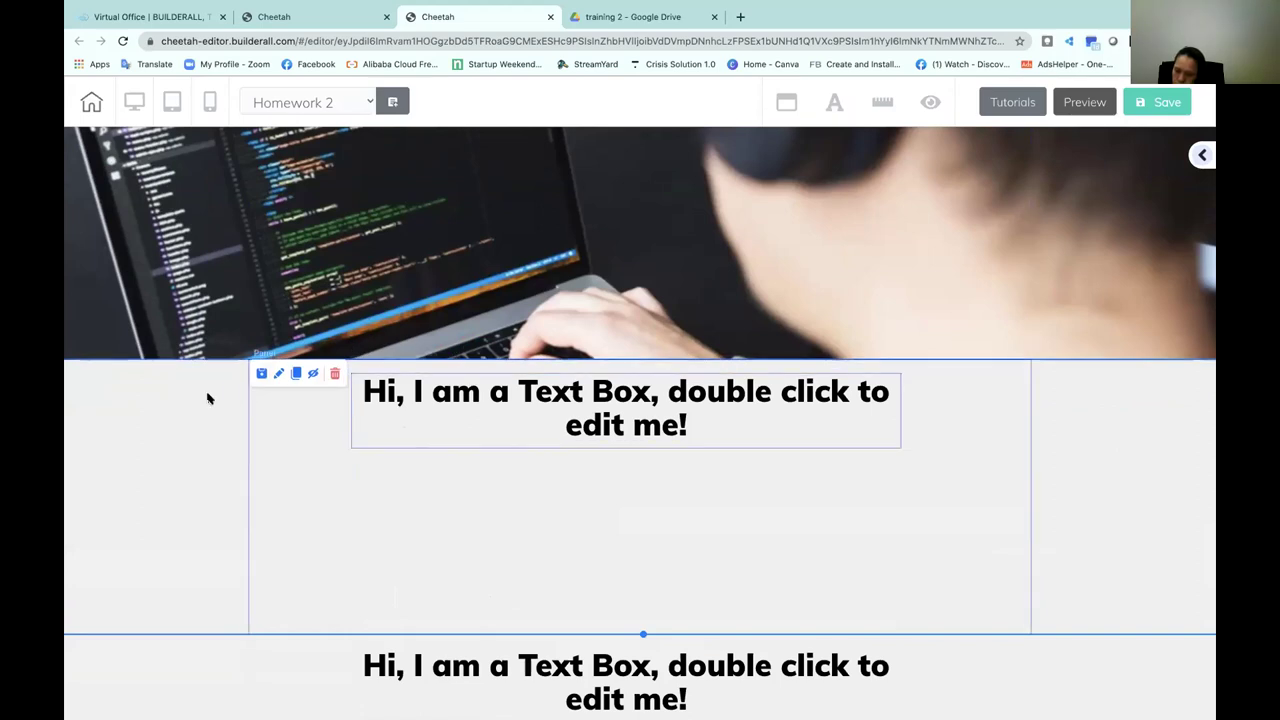
click(335, 374)
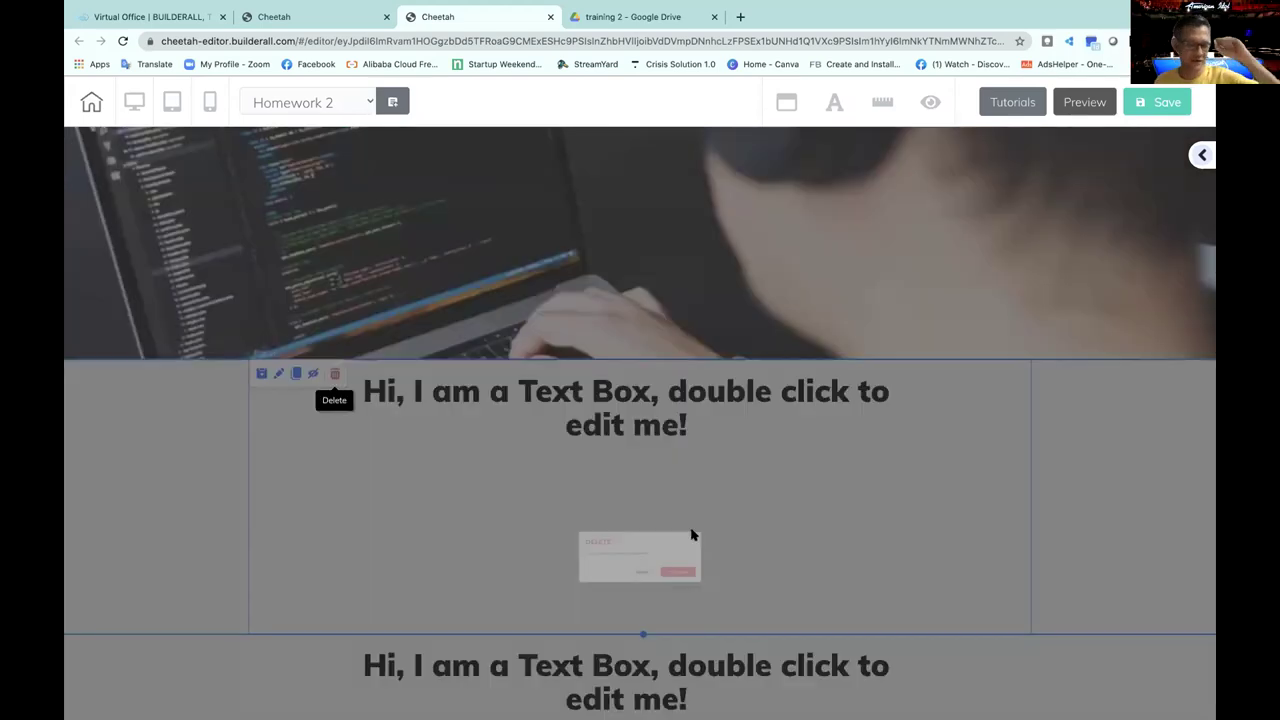
click(740, 437)
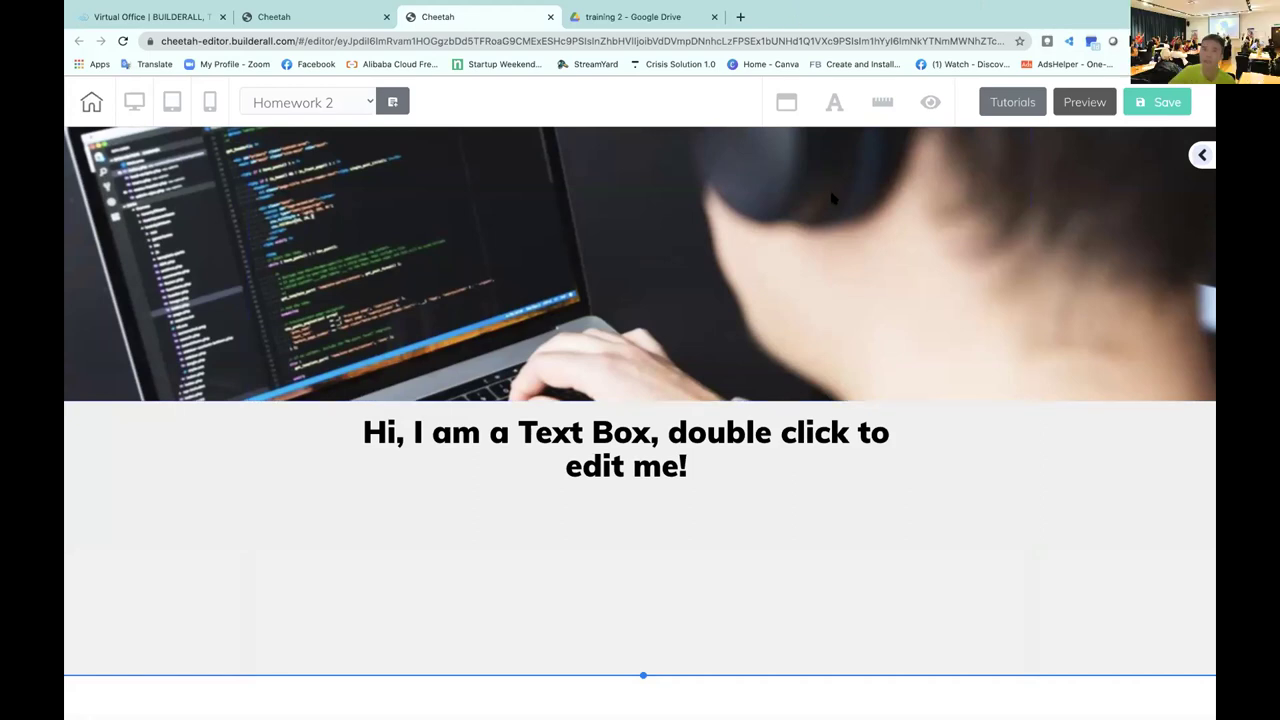
click(784, 45)
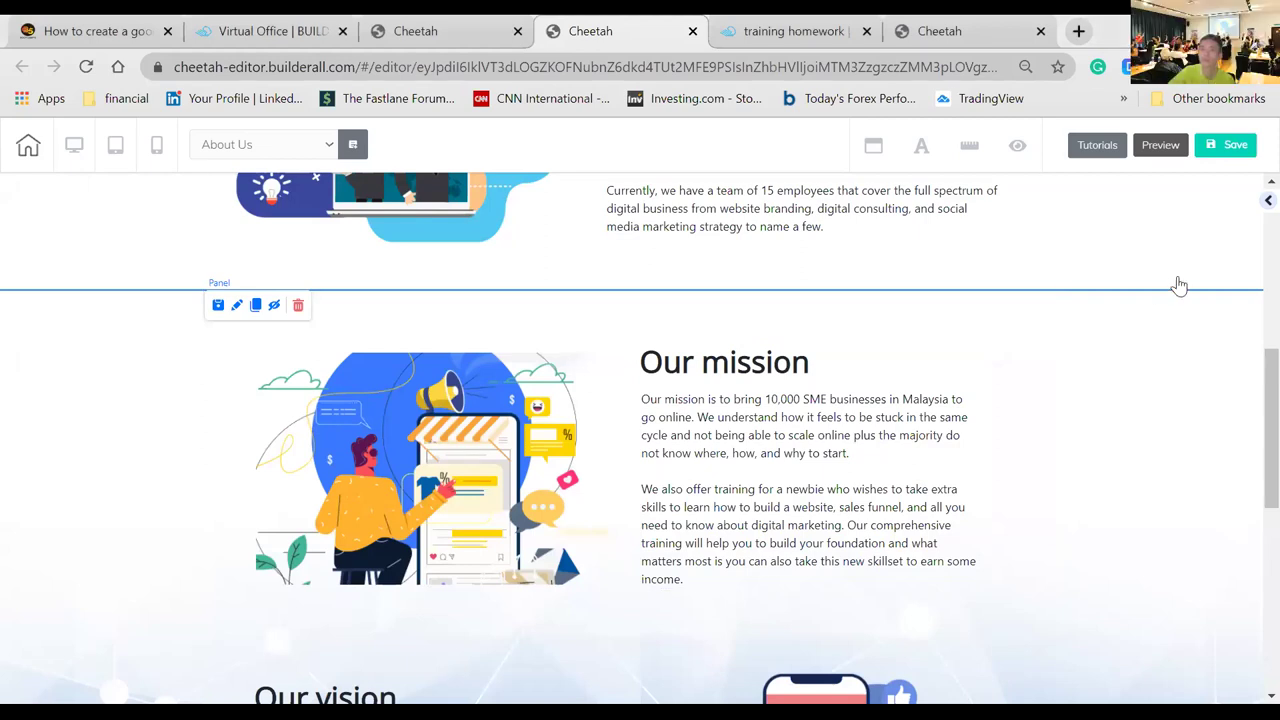
- Browse the ready-made panel categories on the About Us page, from 1st Fold to Download Page, and close the list
click(1264, 202)
scroll(1165, 285, up, 10)
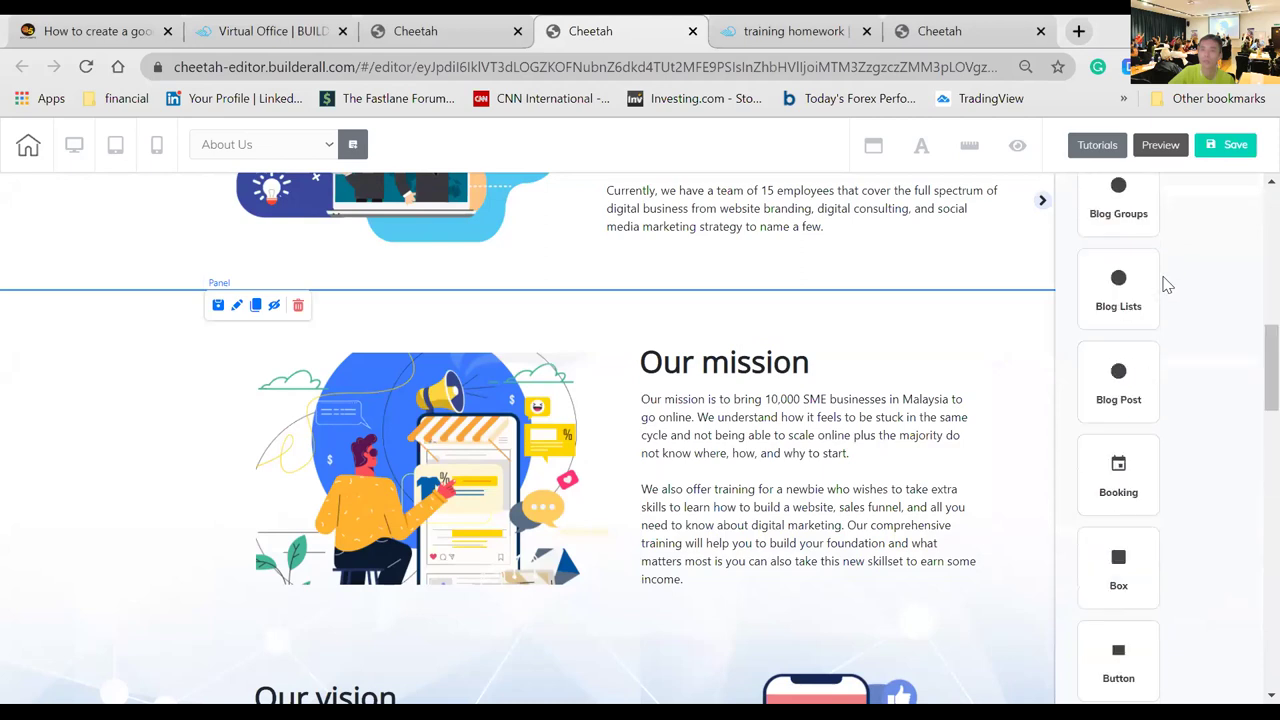
click(1114, 262)
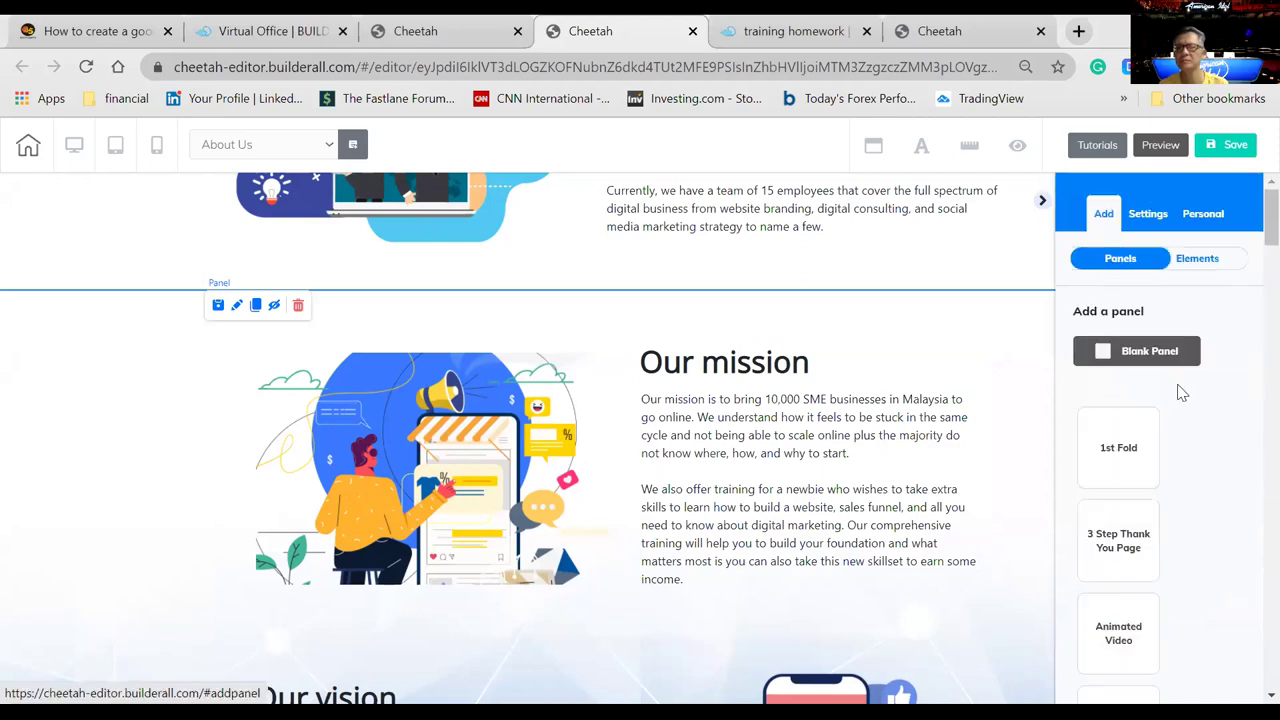
scroll(1180, 395, down, 10)
scroll(1184, 401, down, 5)
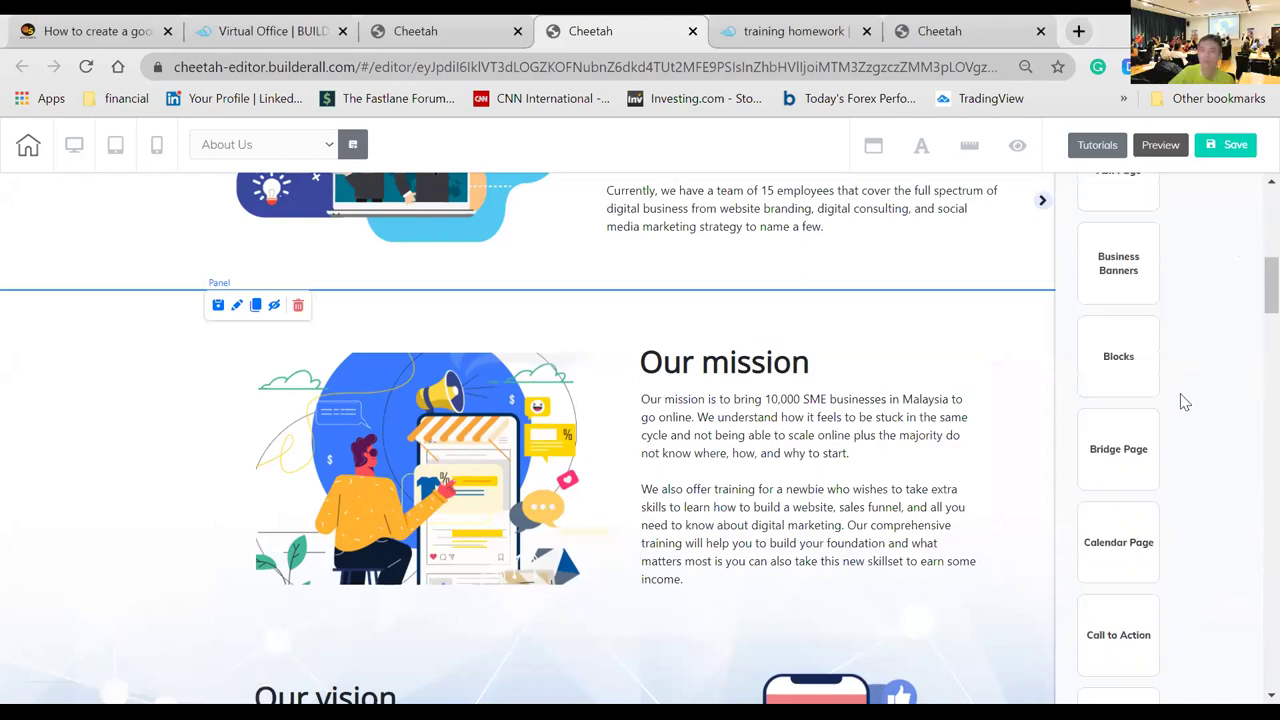
scroll(1184, 401, down, 4)
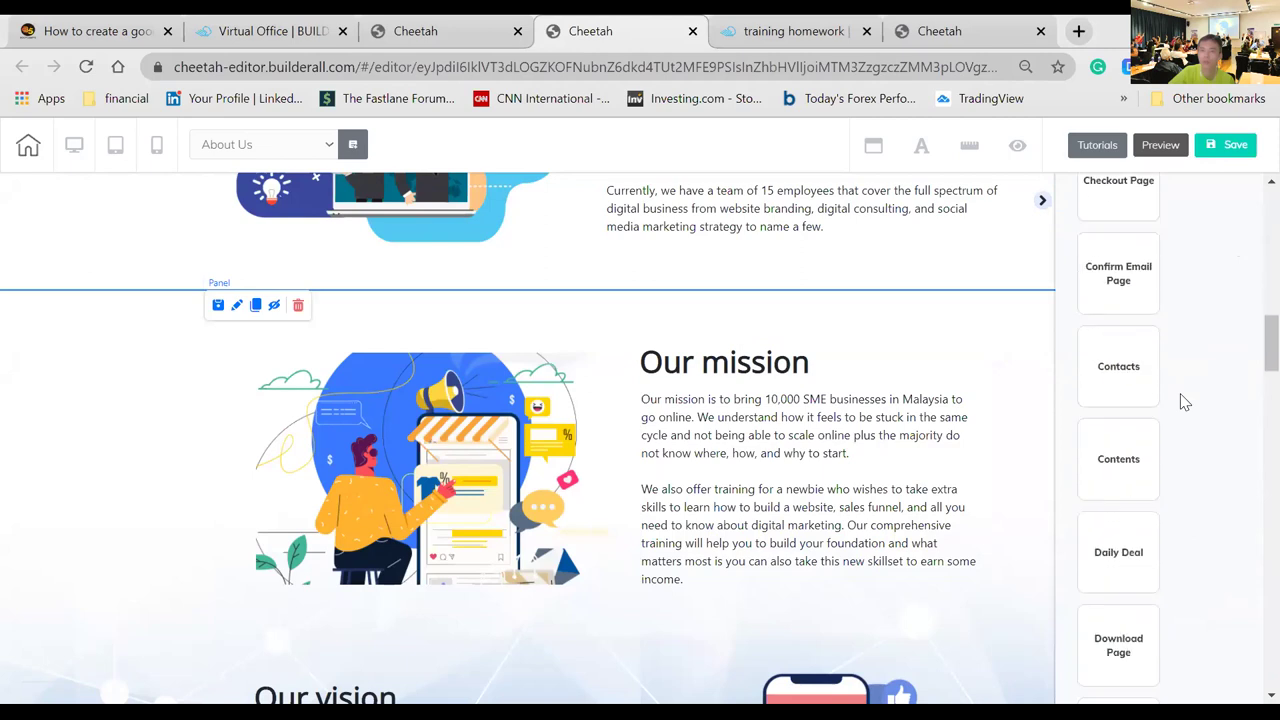
scroll(1182, 401, down, 1)
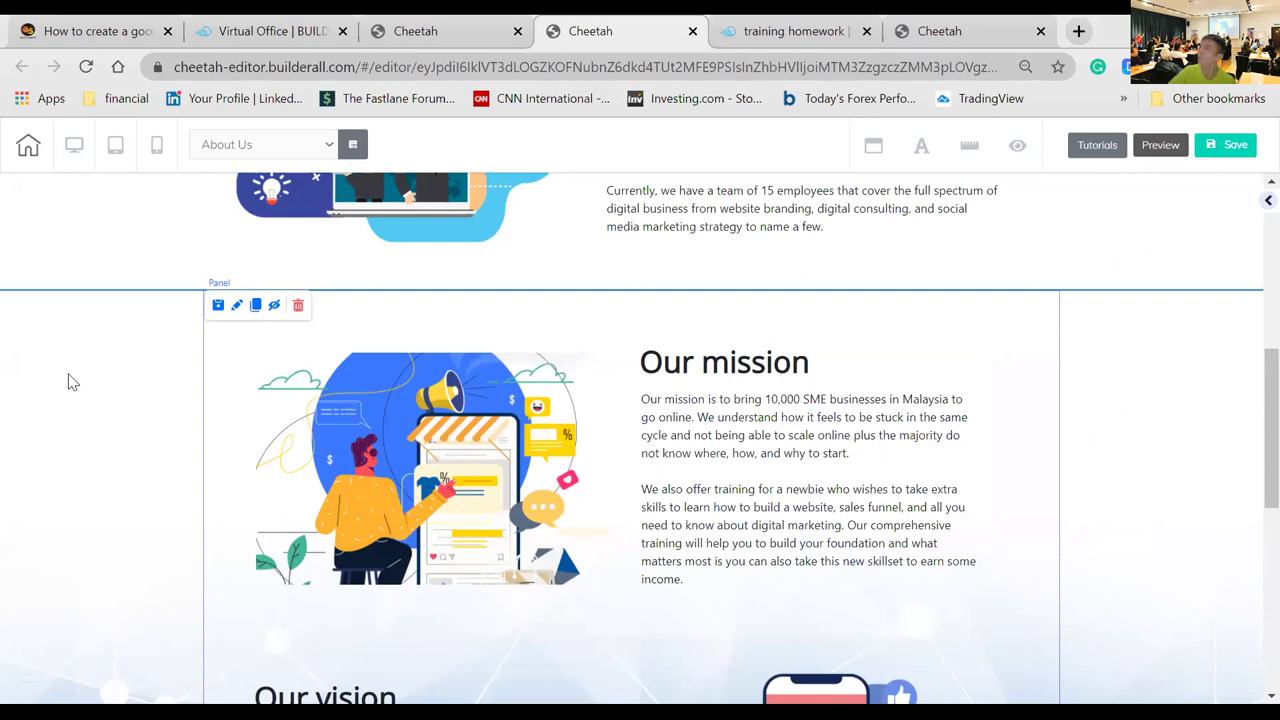
scroll(44, 437, down, 1)
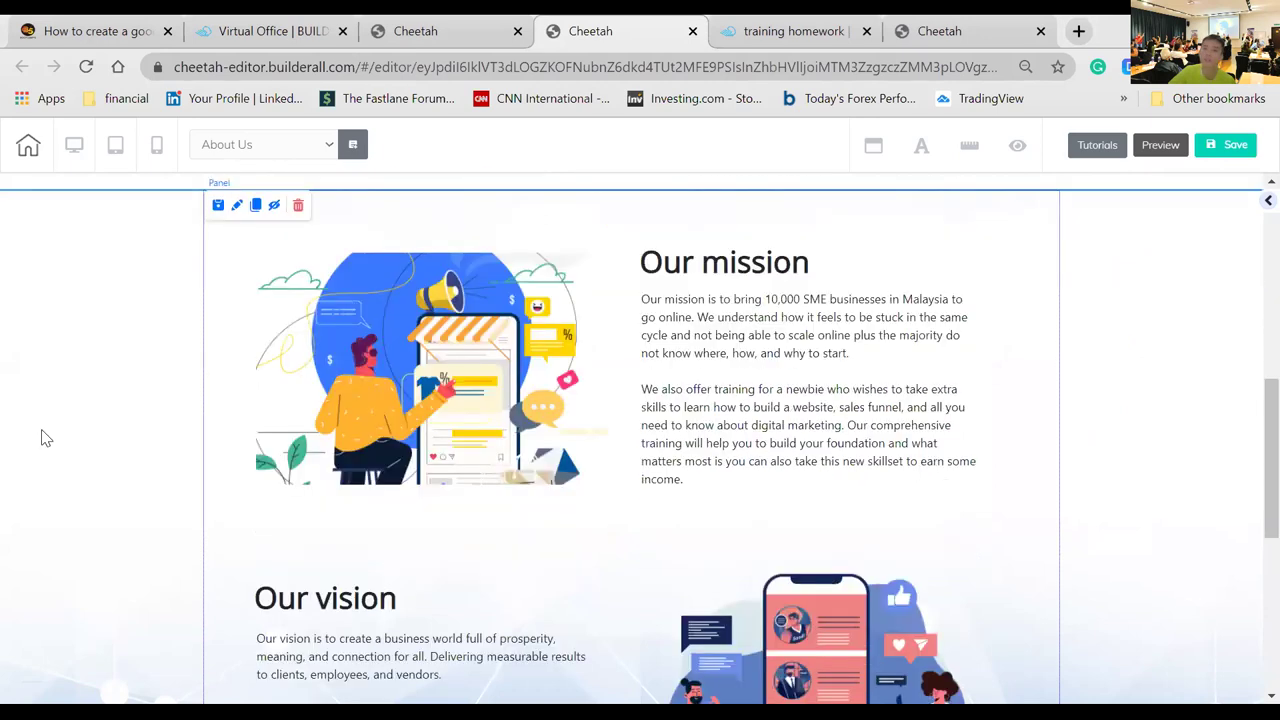
- Examine how the fixed background behaves behind the mission, vision and values sections of the About Us page
scroll(44, 437, down, 1)
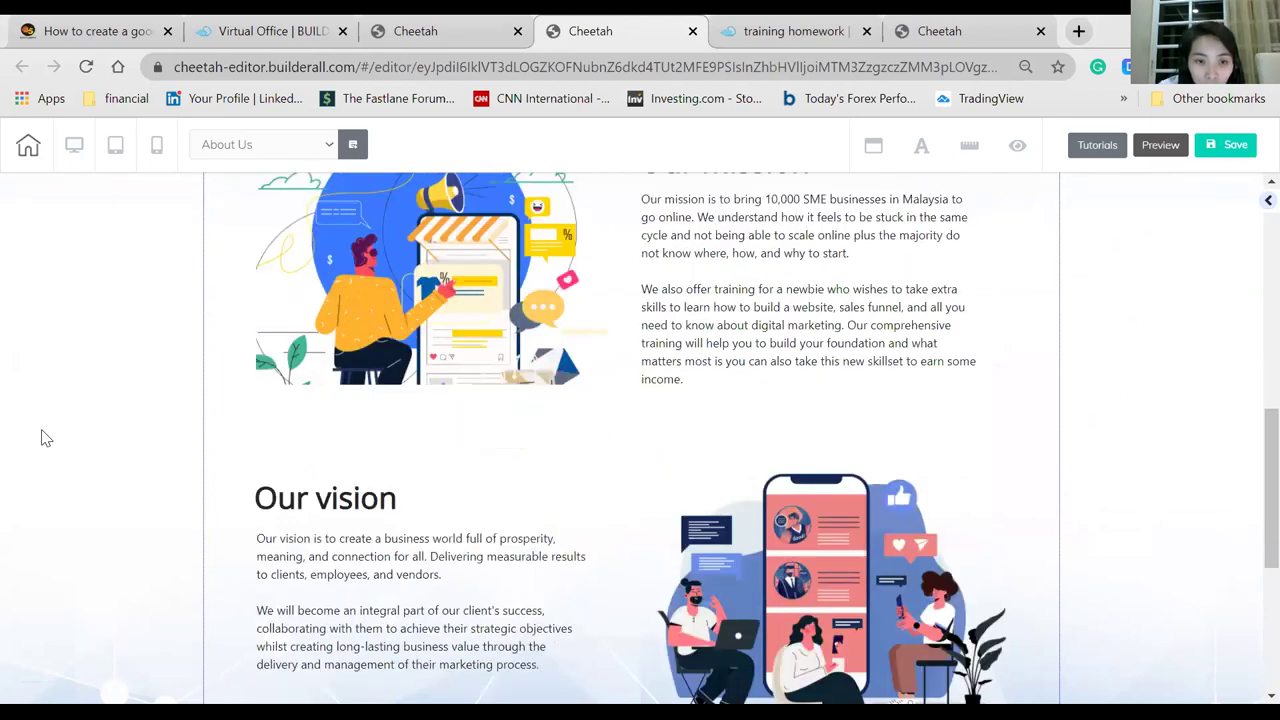
scroll(44, 437, down, 3)
scroll(44, 437, down, 1)
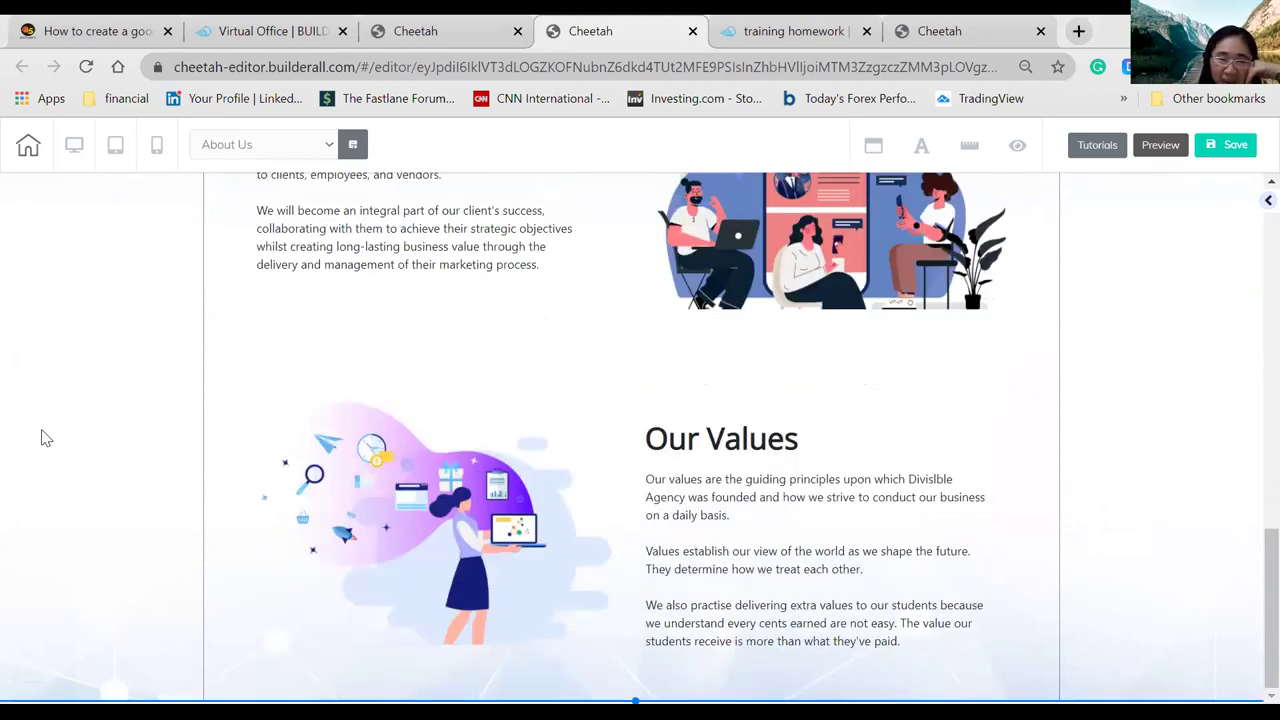
scroll(44, 437, up, 5)
scroll(44, 437, up, 3)
scroll(44, 437, down, 4)
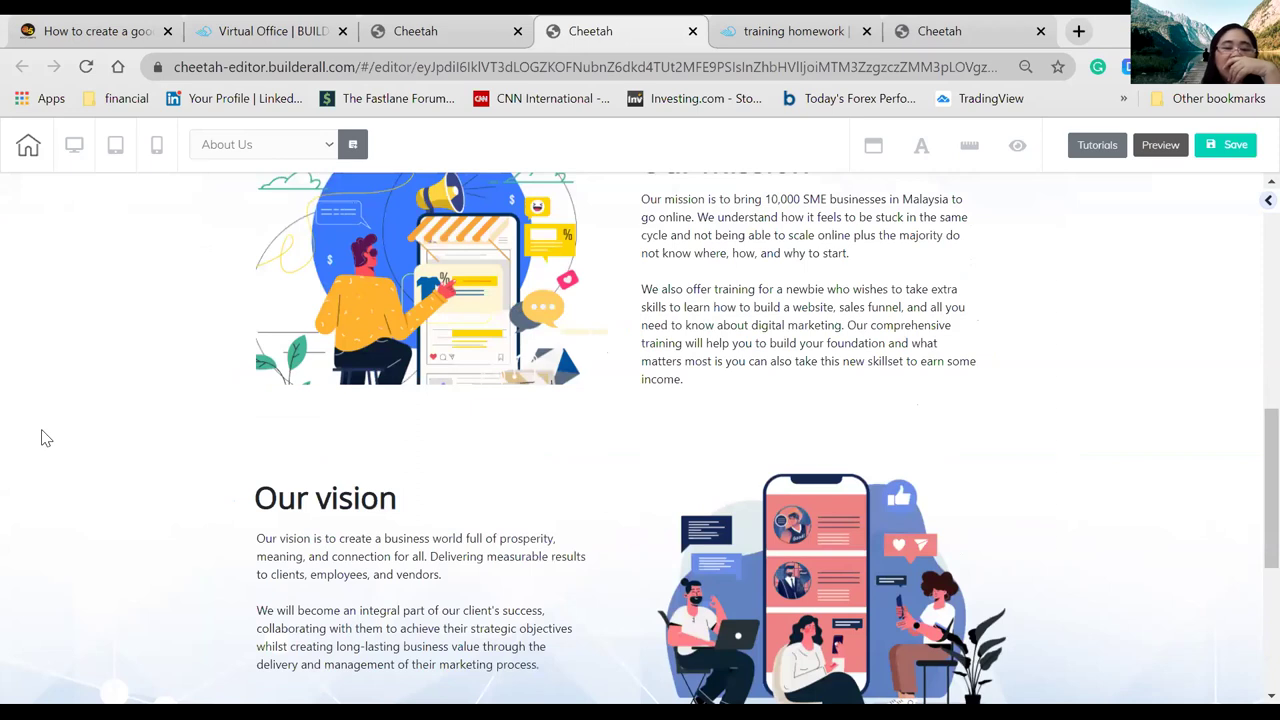
scroll(44, 437, down, 4)
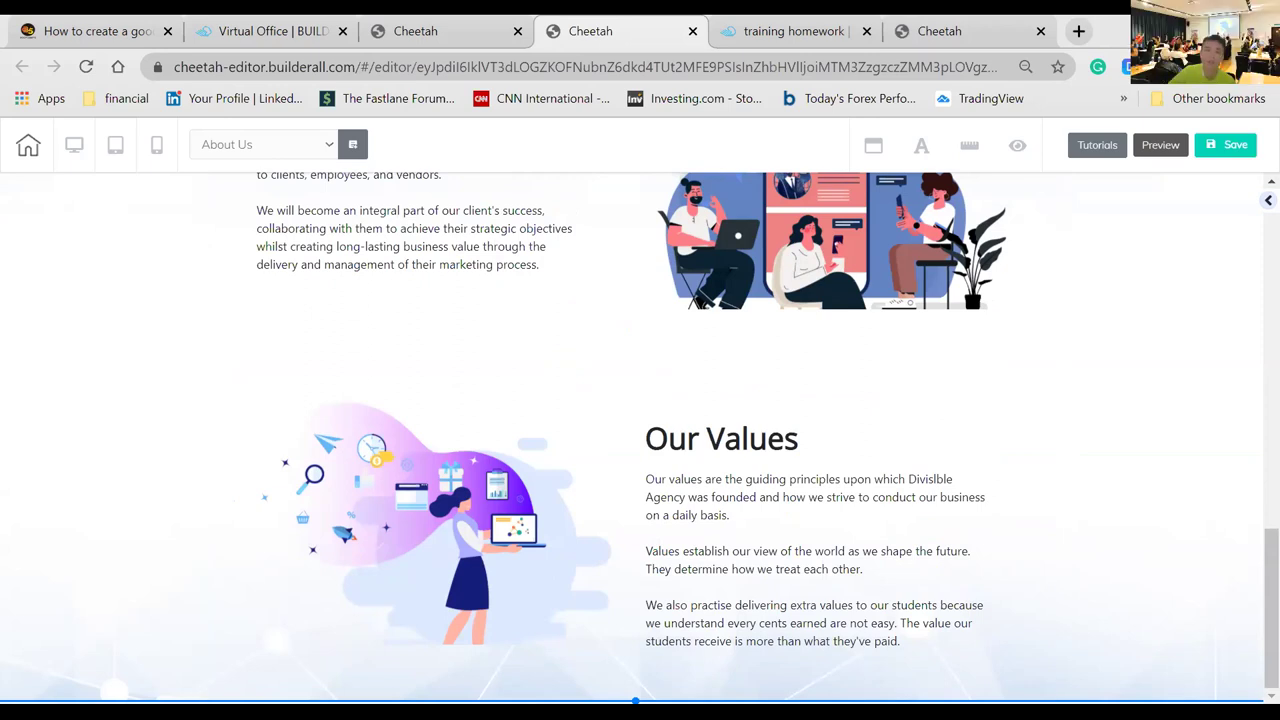
scroll(108, 518, up, 10)
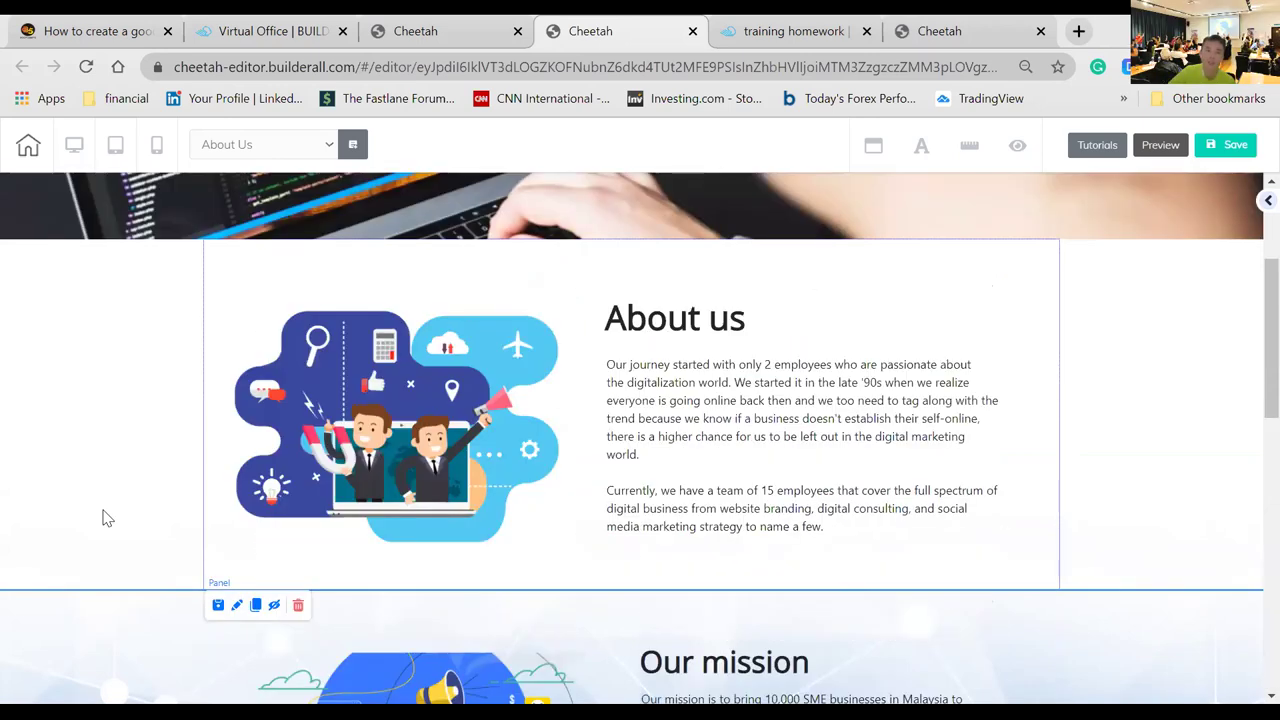
scroll(108, 518, down, 2)
scroll(108, 518, down, 2)
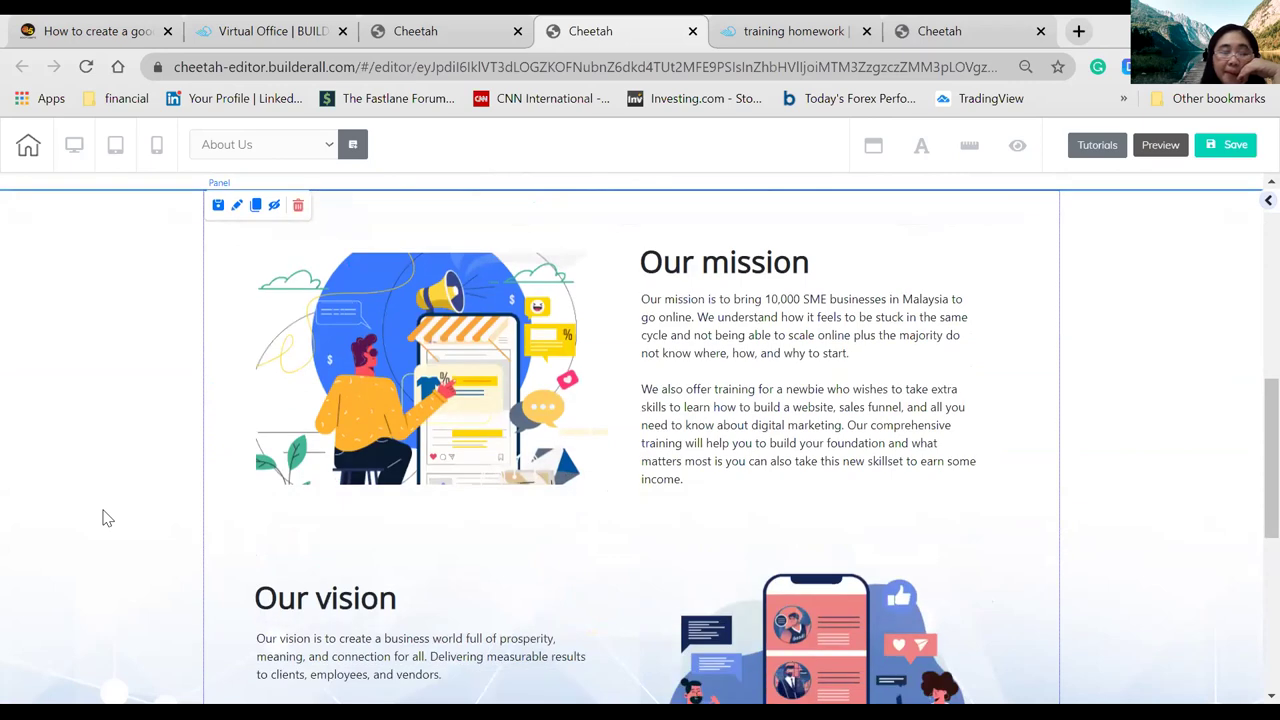
scroll(108, 518, down, 2)
scroll(108, 518, up, 4)
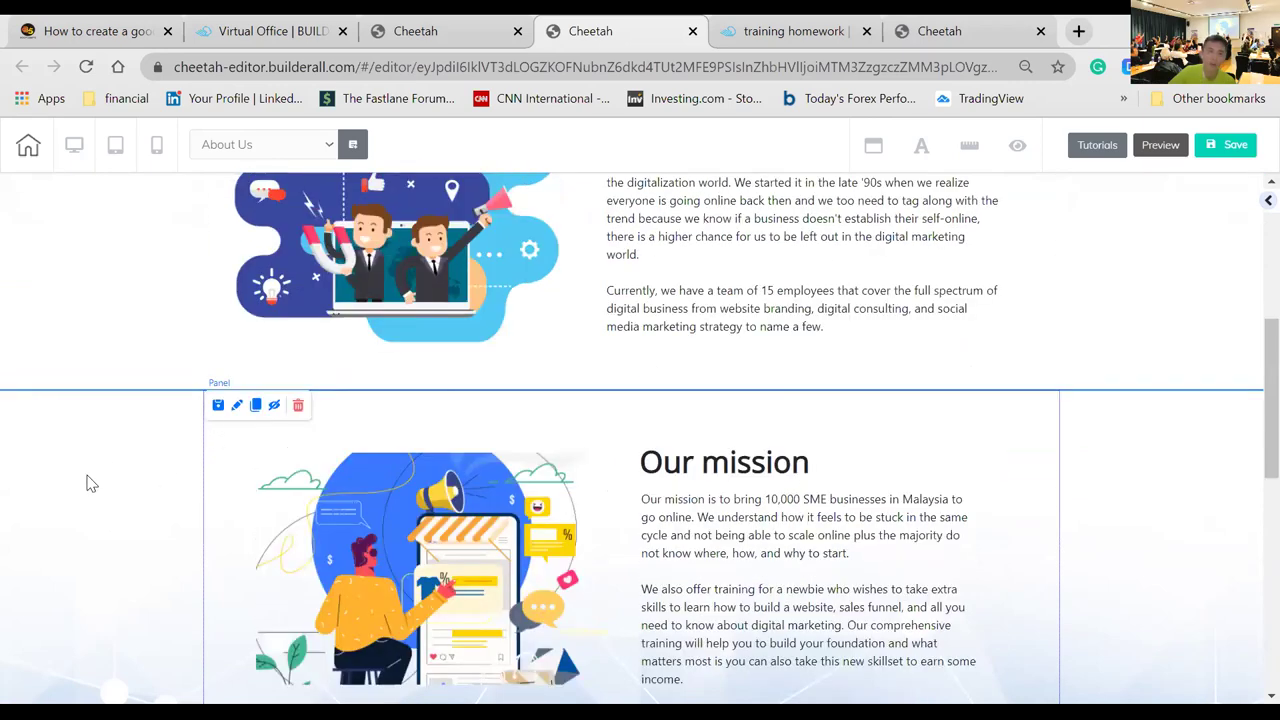
- Review the mission panel's background colour, image and origin settings, and close the panel settings
click(237, 408)
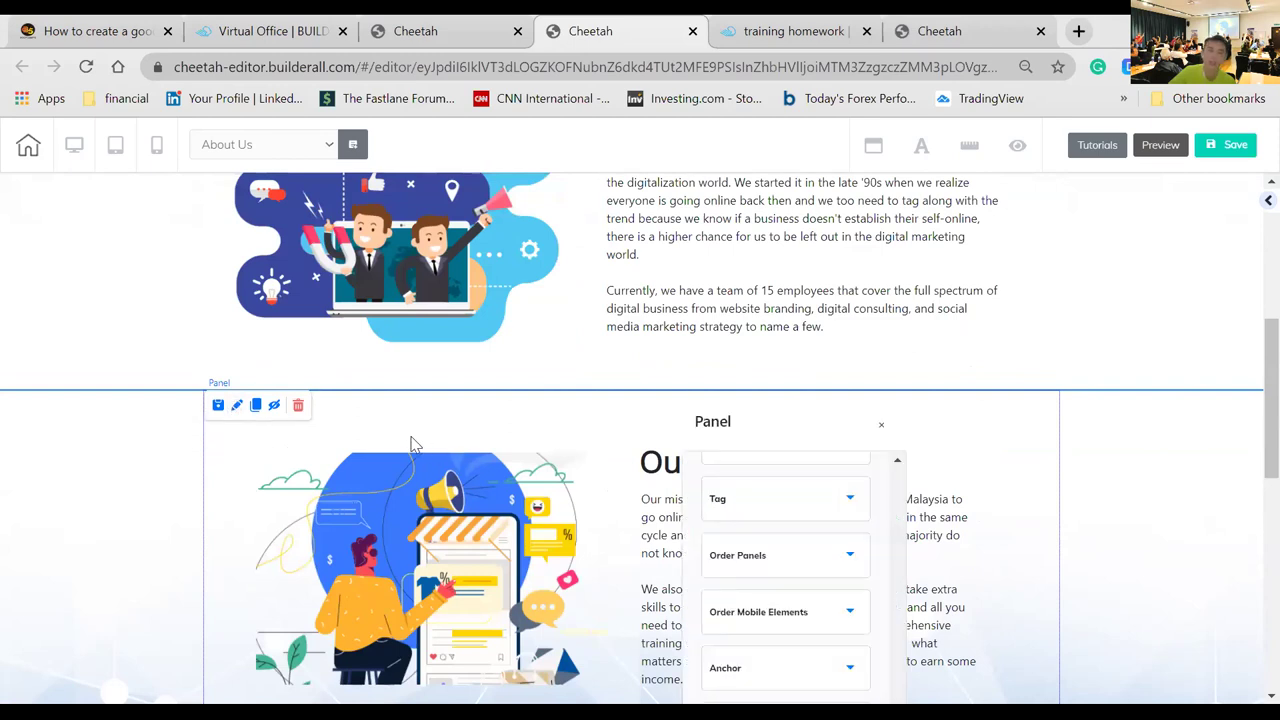
scroll(785, 465, up, 10)
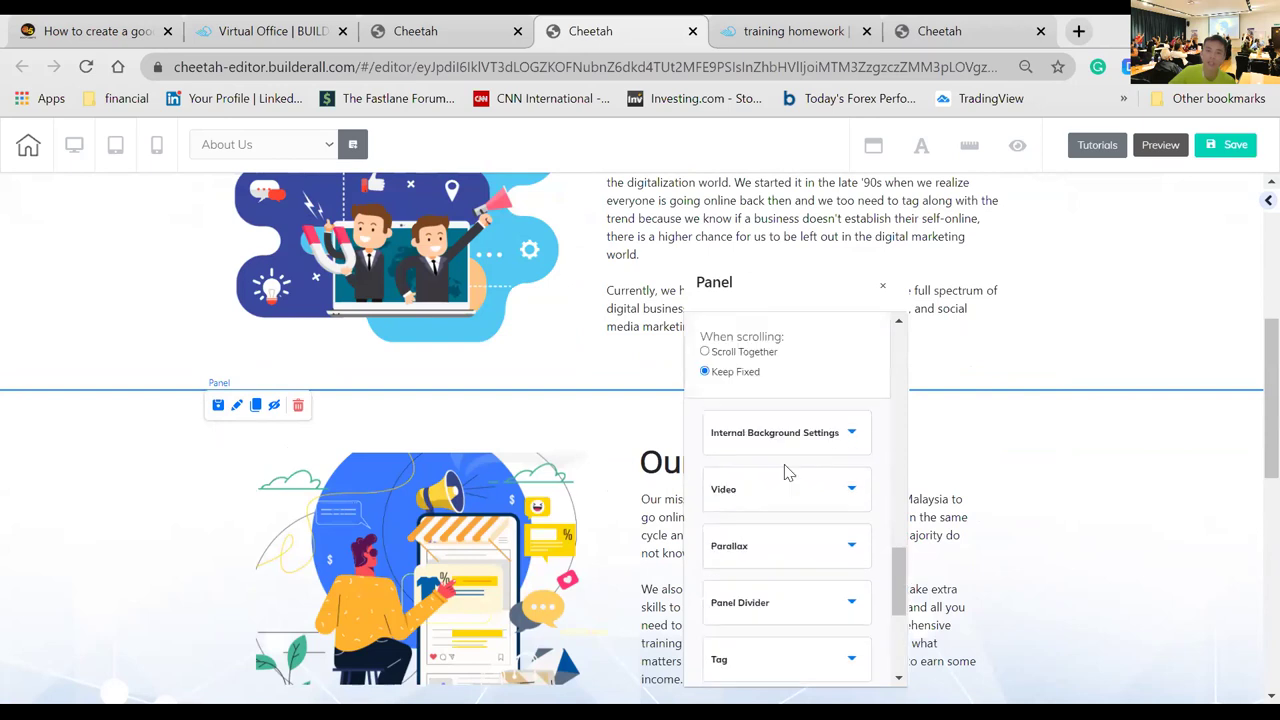
scroll(783, 468, up, 5)
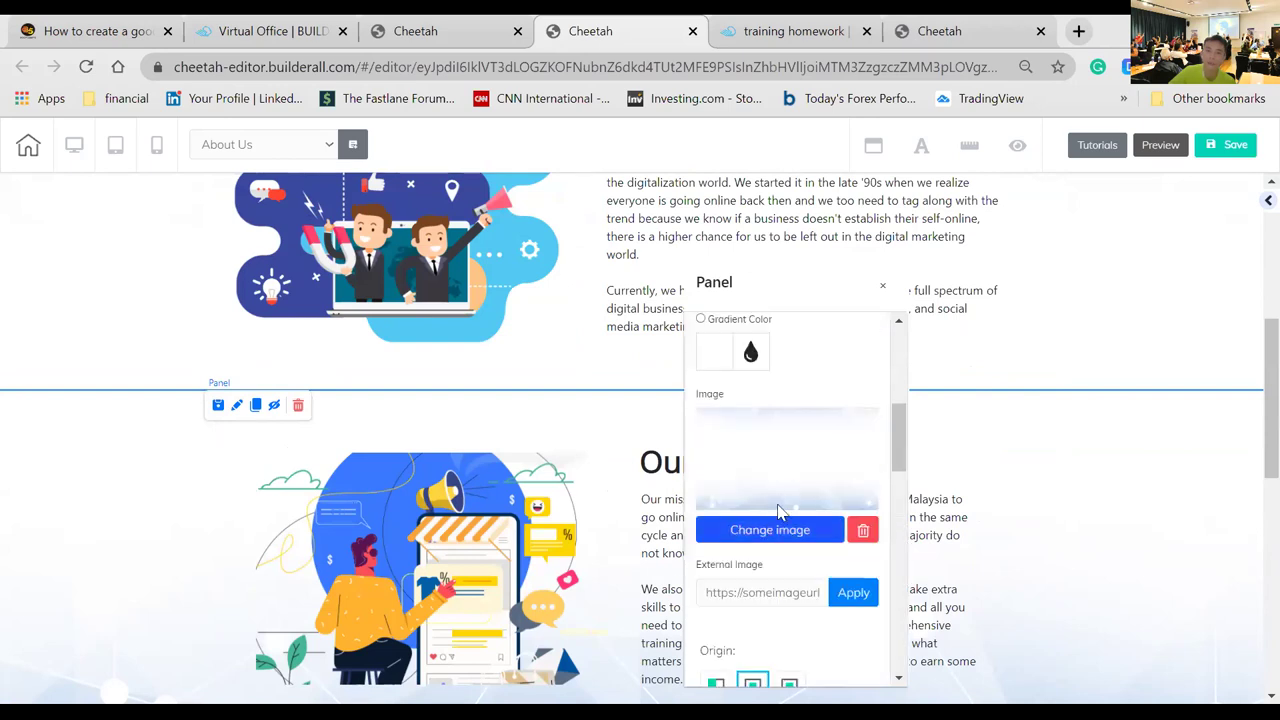
scroll(772, 495, up, 4)
click(760, 435)
click(790, 437)
scroll(797, 471, down, 3)
scroll(830, 380, up, 1)
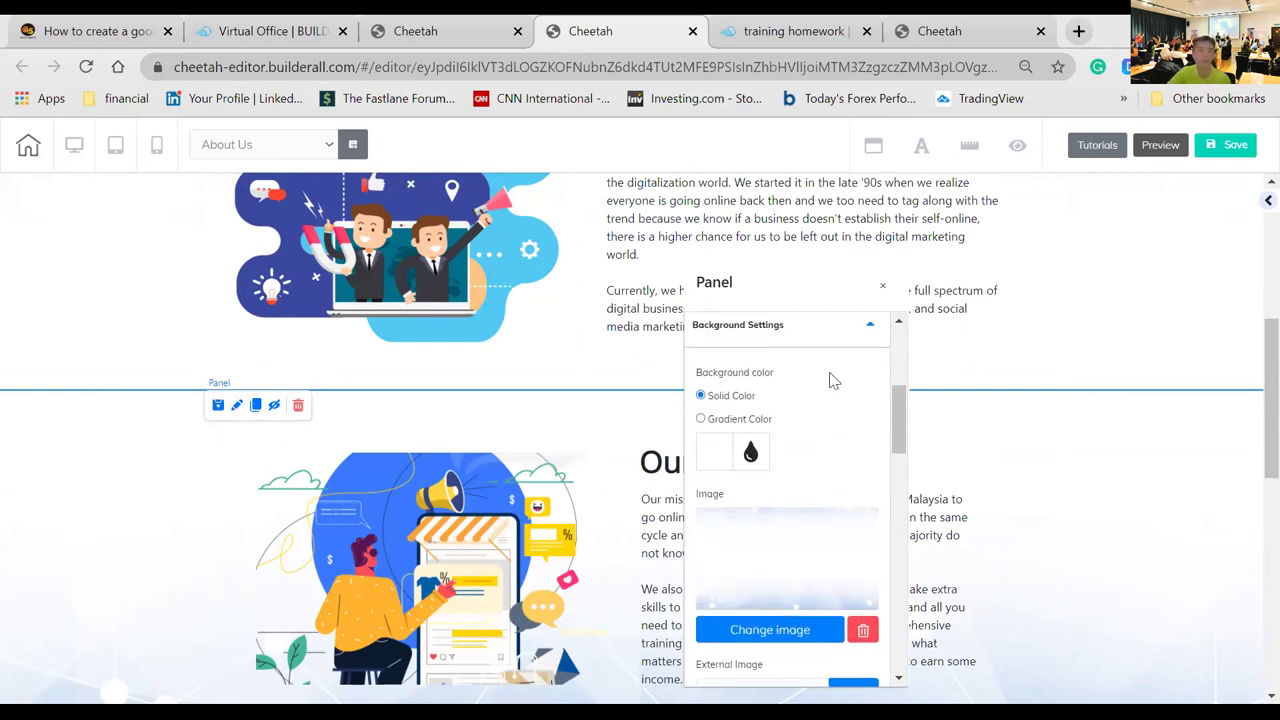
scroll(820, 410, down, 3)
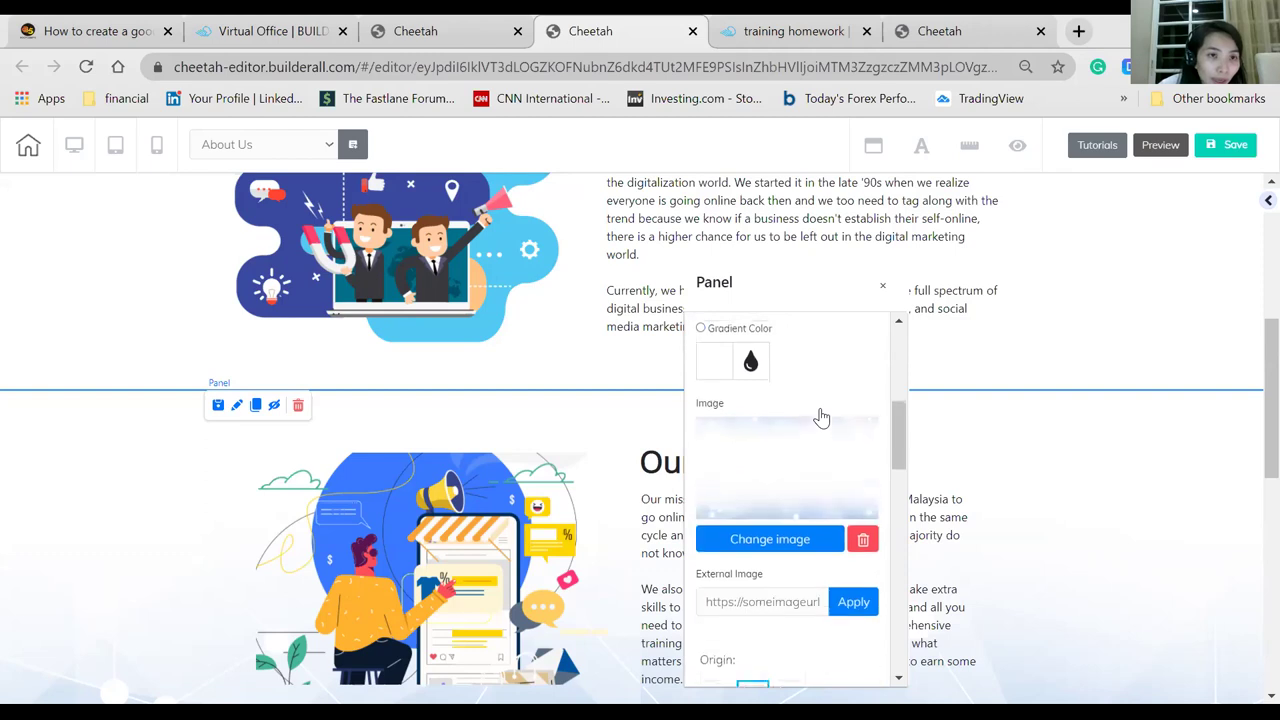
scroll(820, 415, down, 5)
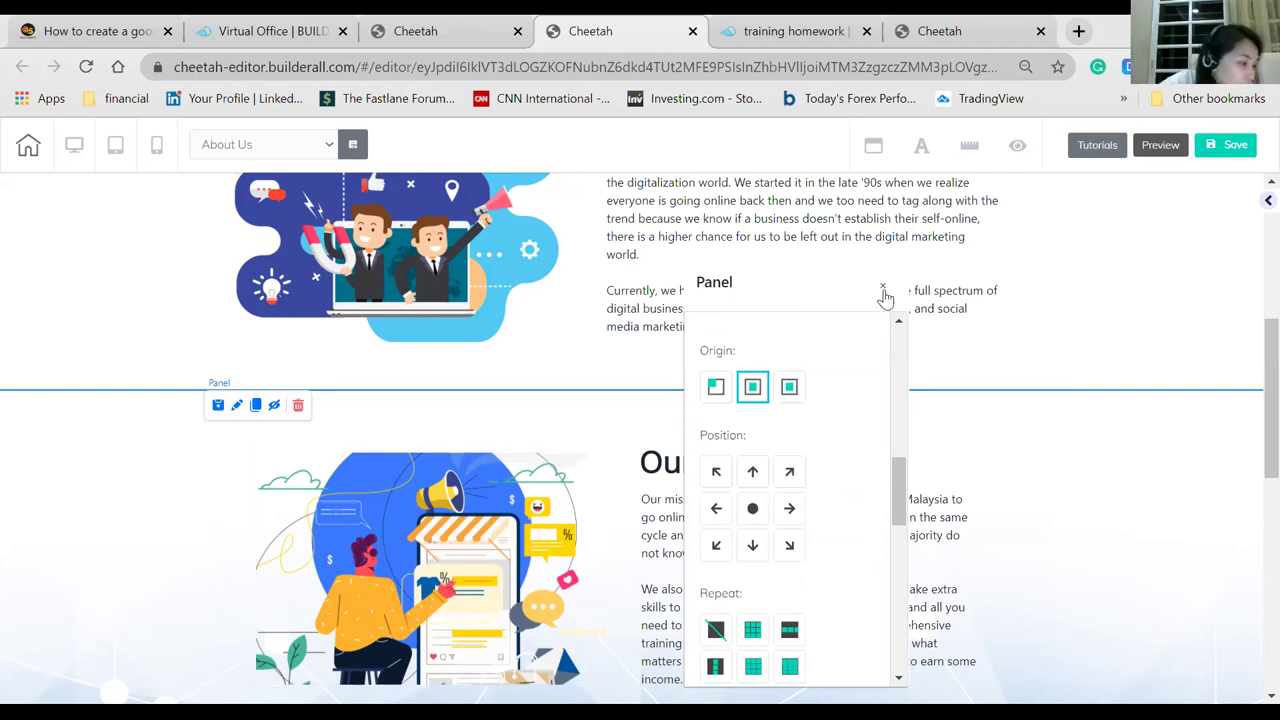
click(35, 542)
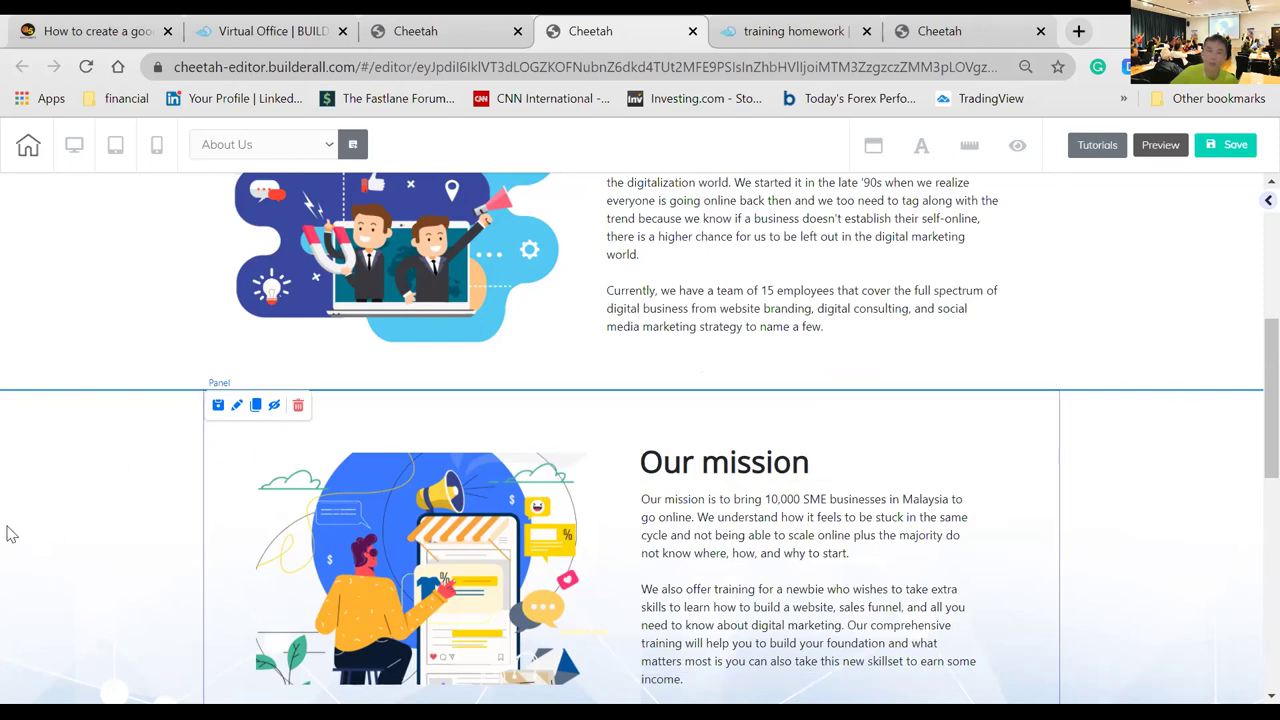
- Reopen the mission panel's background settings, review the position, repeat, size and scrolling options, and close them
click(288, 497)
click(230, 489)
click(238, 408)
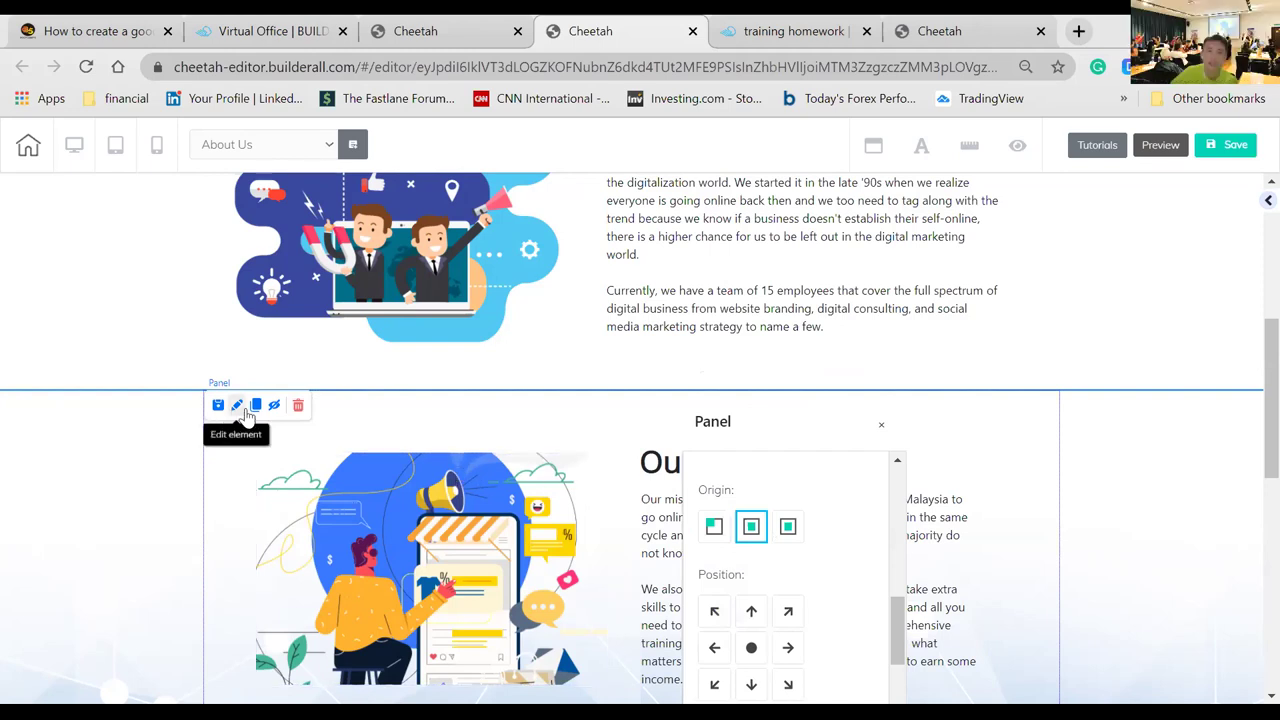
drag(897, 630, 885, 580)
scroll(808, 580, up, 5)
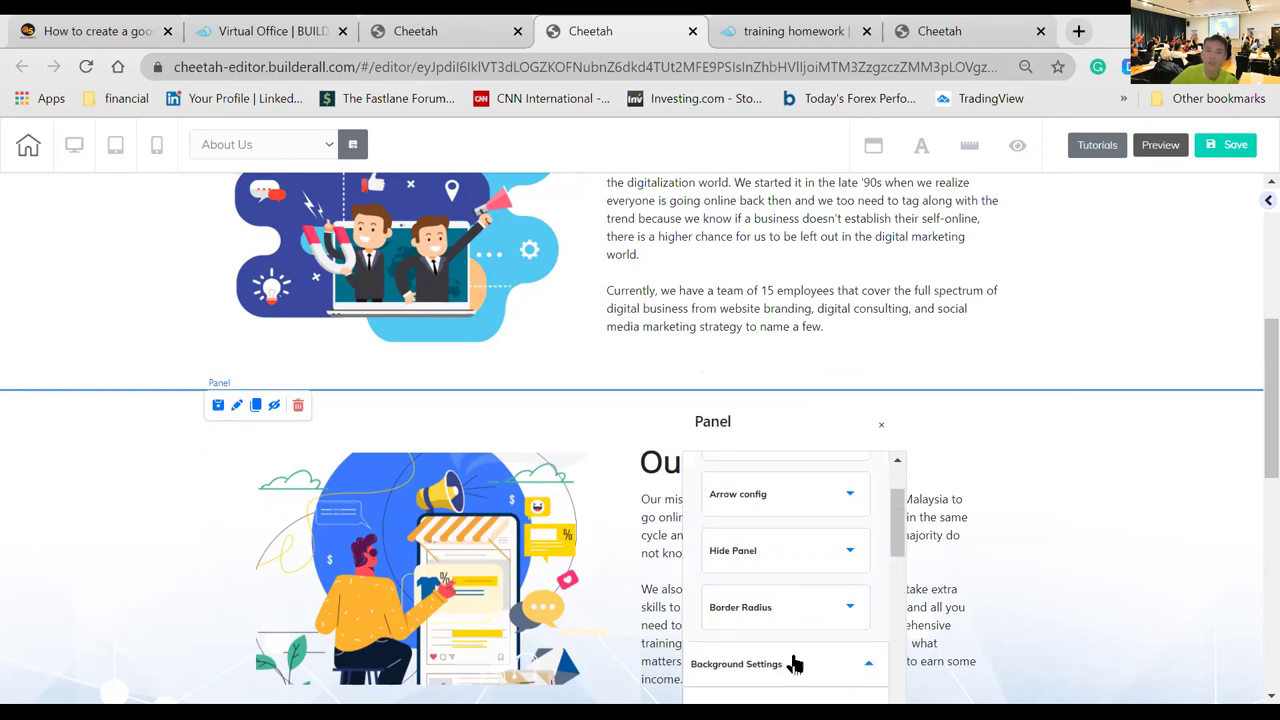
scroll(810, 590, down, 2)
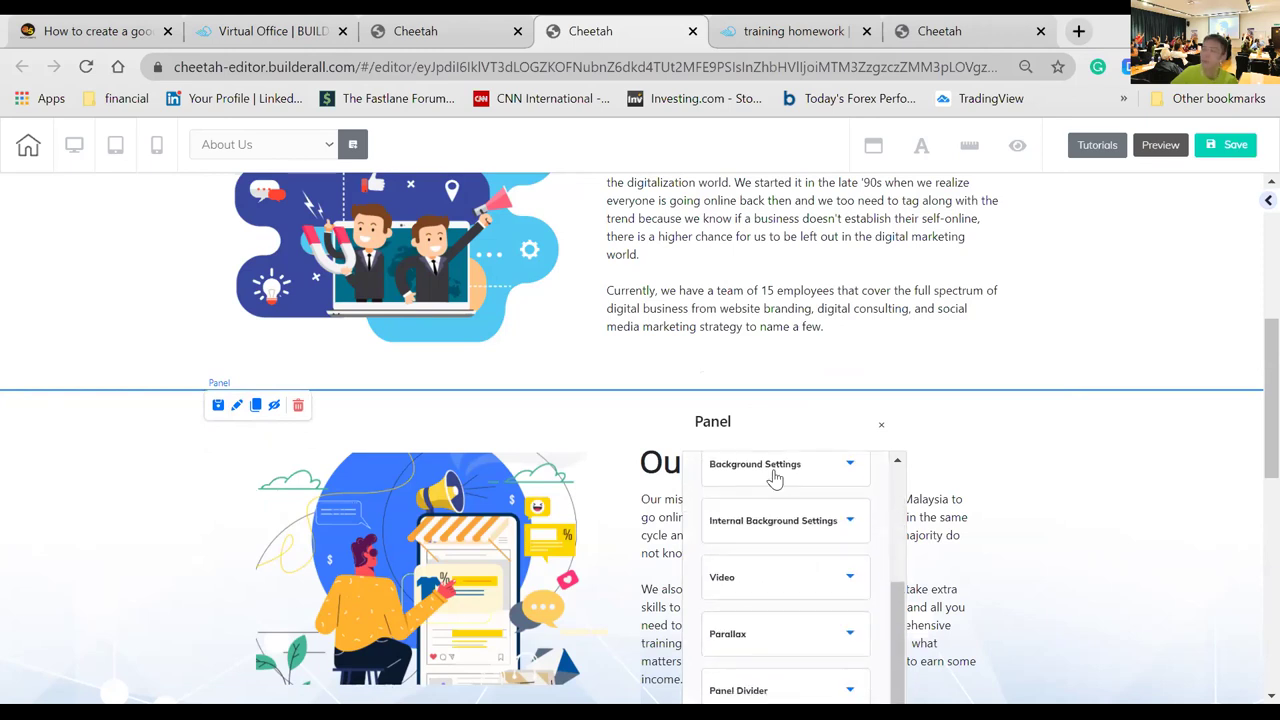
click(780, 470)
scroll(840, 540, down, 3)
scroll(843, 541, down, 5)
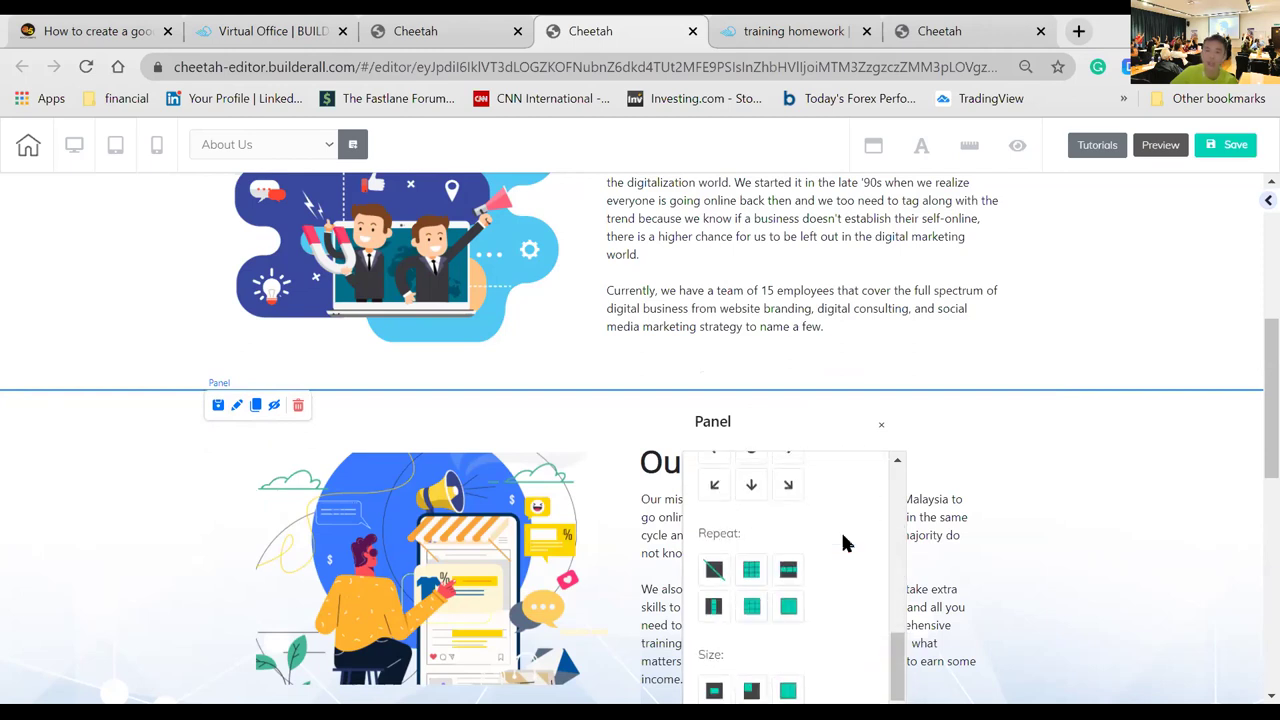
scroll(843, 541, down, 1)
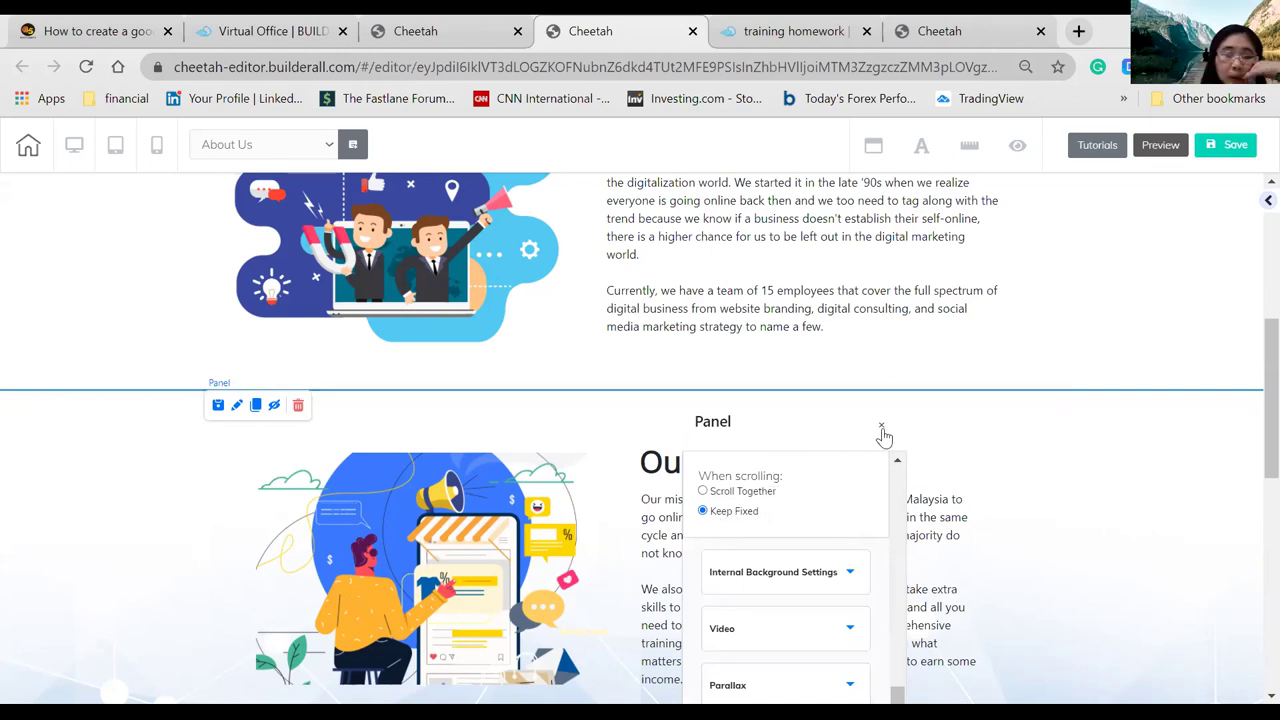
click(1205, 537)
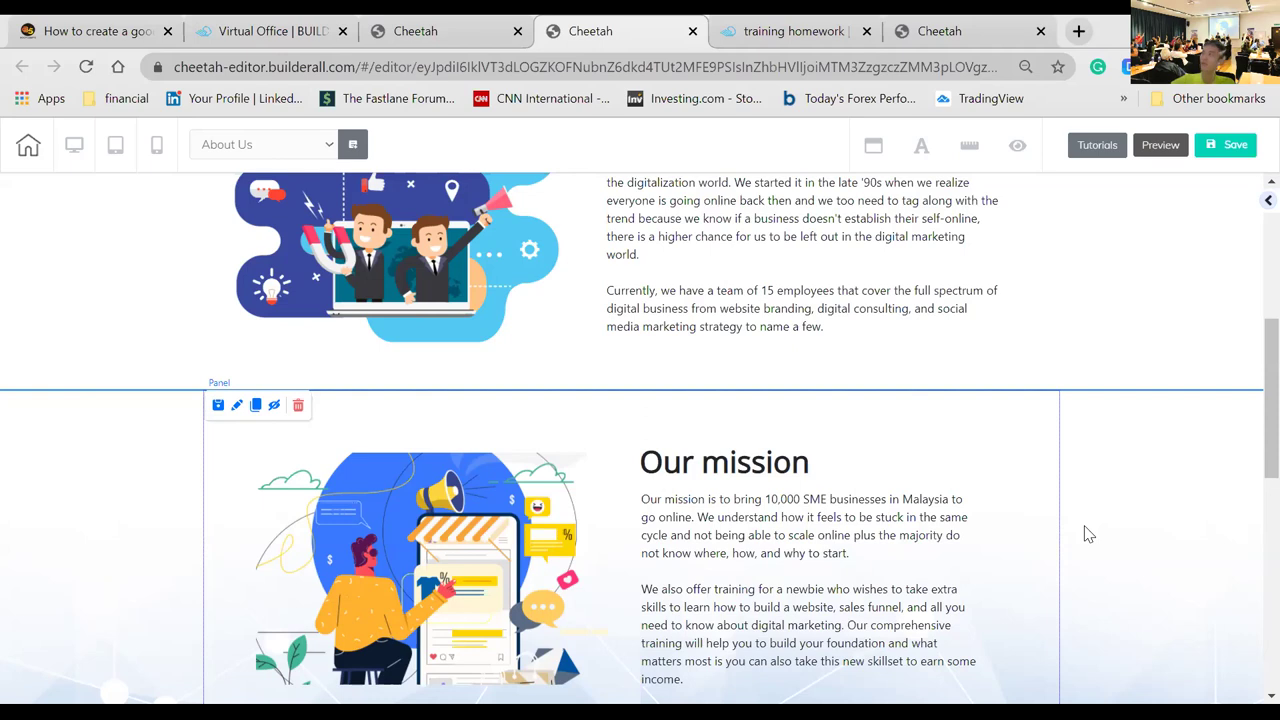
- Check the mission panel's background size and scrolling options once more, and view the background from the mission through the values section
click(233, 412)
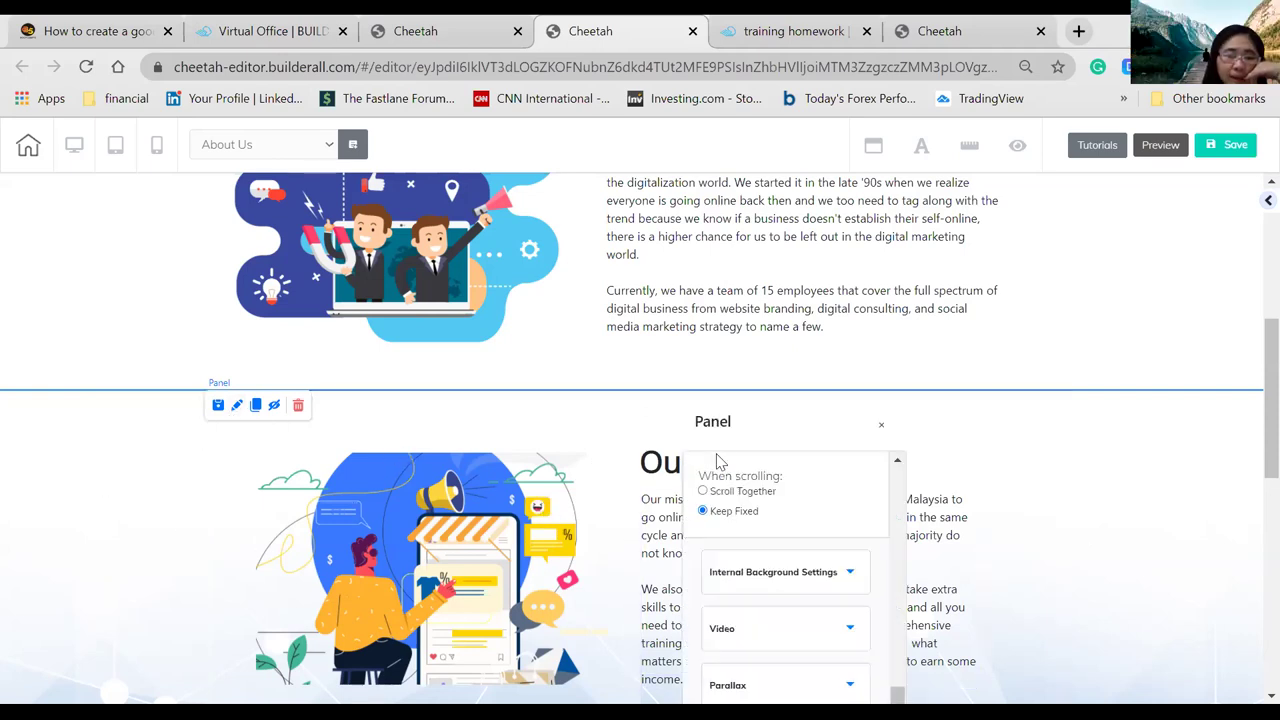
scroll(825, 511, up, 1)
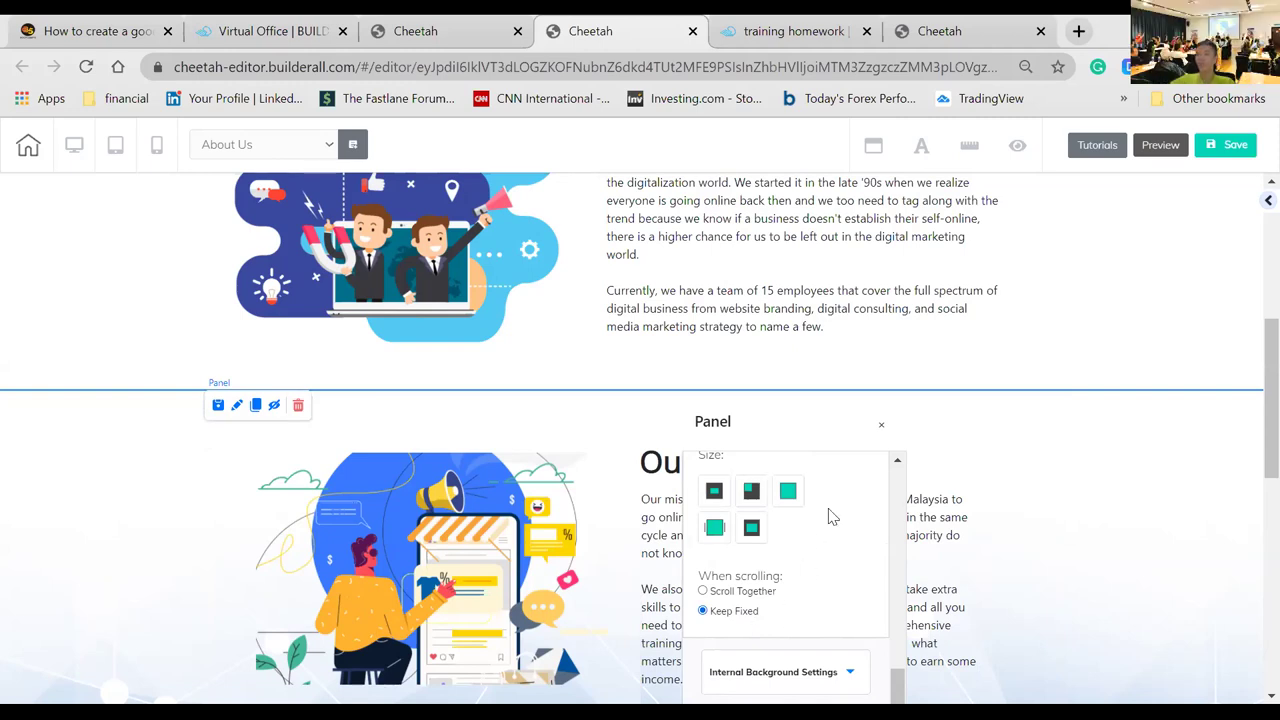
click(877, 430)
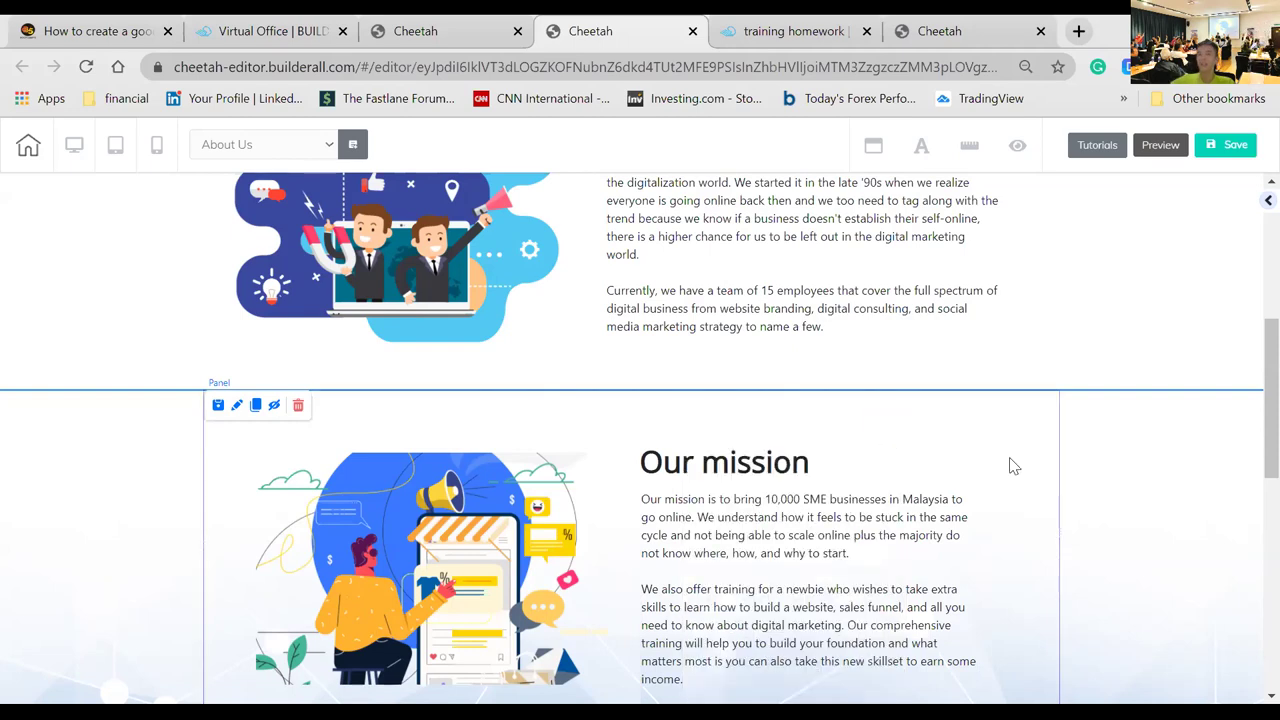
scroll(1120, 508, down, 5)
scroll(1120, 511, down, 1)
scroll(1120, 511, up, 2)
scroll(1120, 511, down, 4)
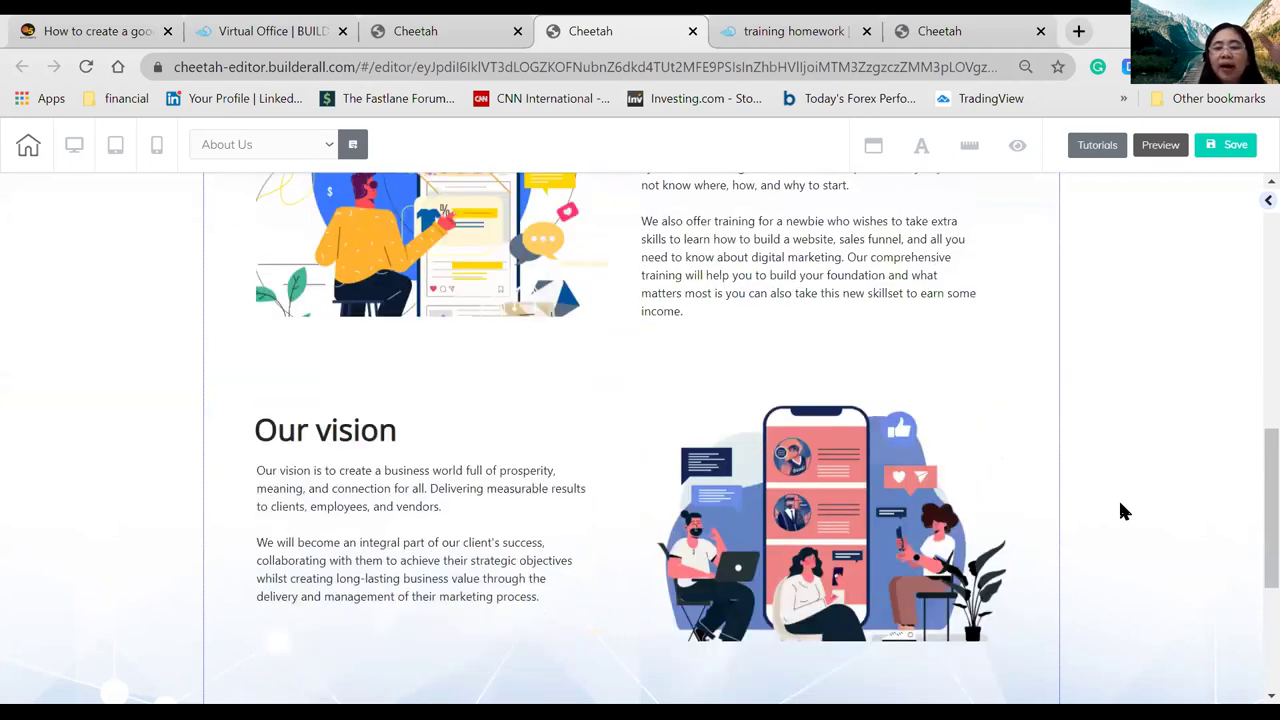
scroll(1120, 504, up, 4)
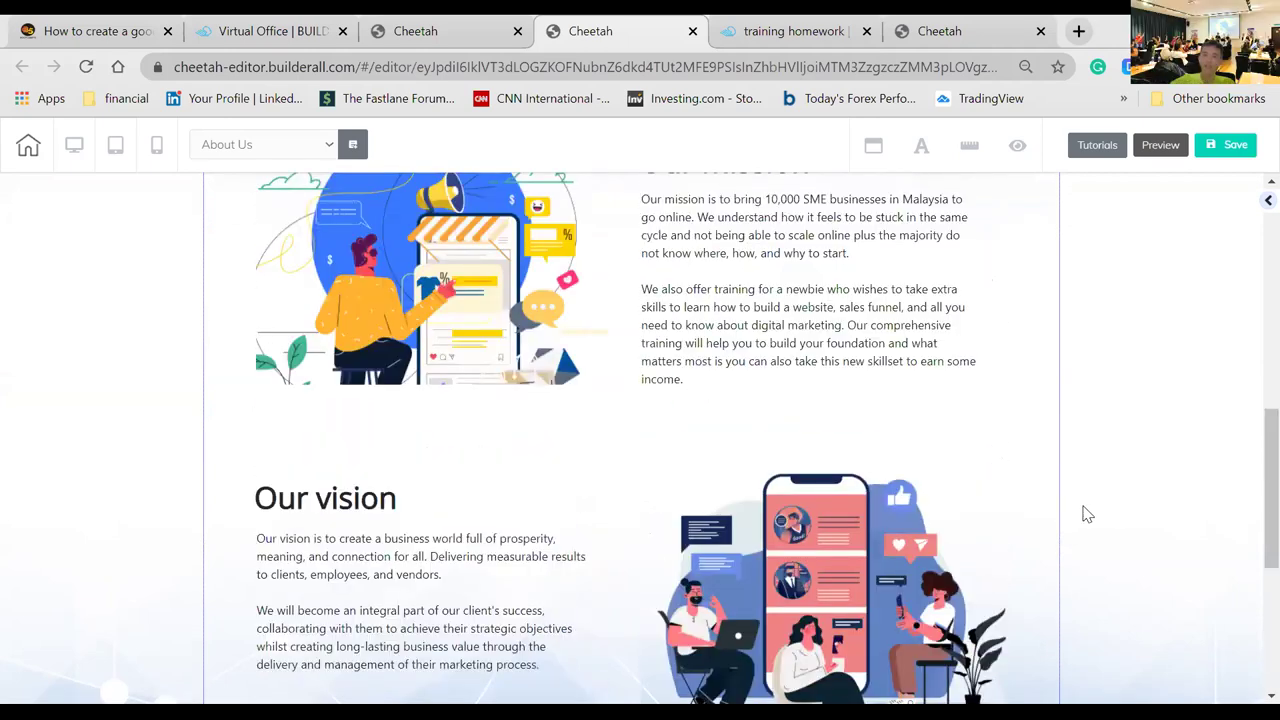
scroll(1079, 506, down, 4)
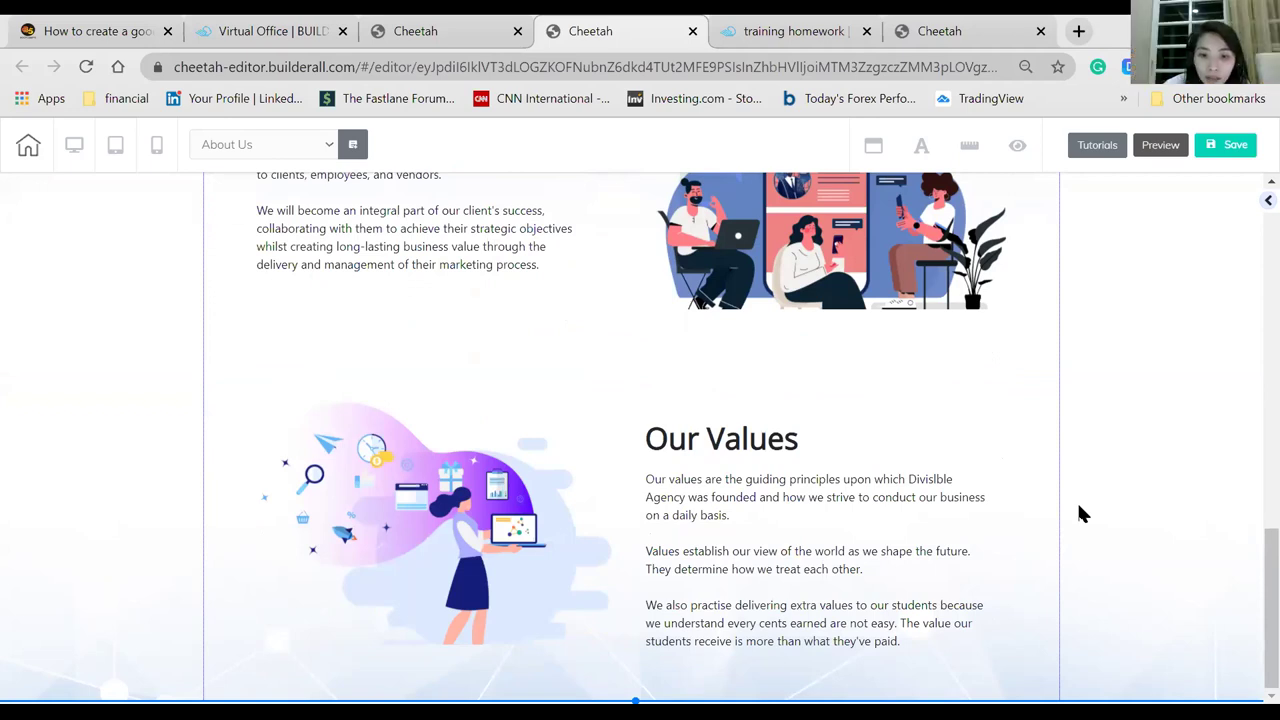
- Switch to the published training homework site and examine the About Us page's background from the header image through the values section
click(776, 48)
click(483, 250)
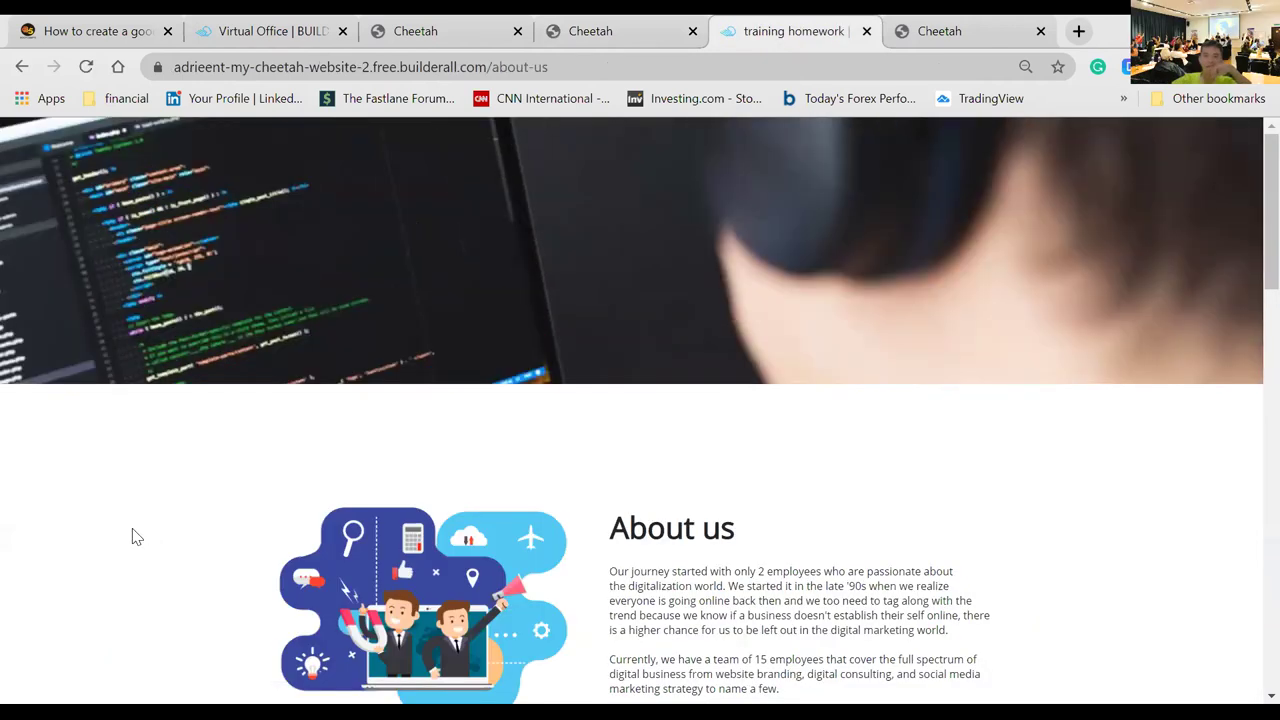
scroll(137, 537, down, 5)
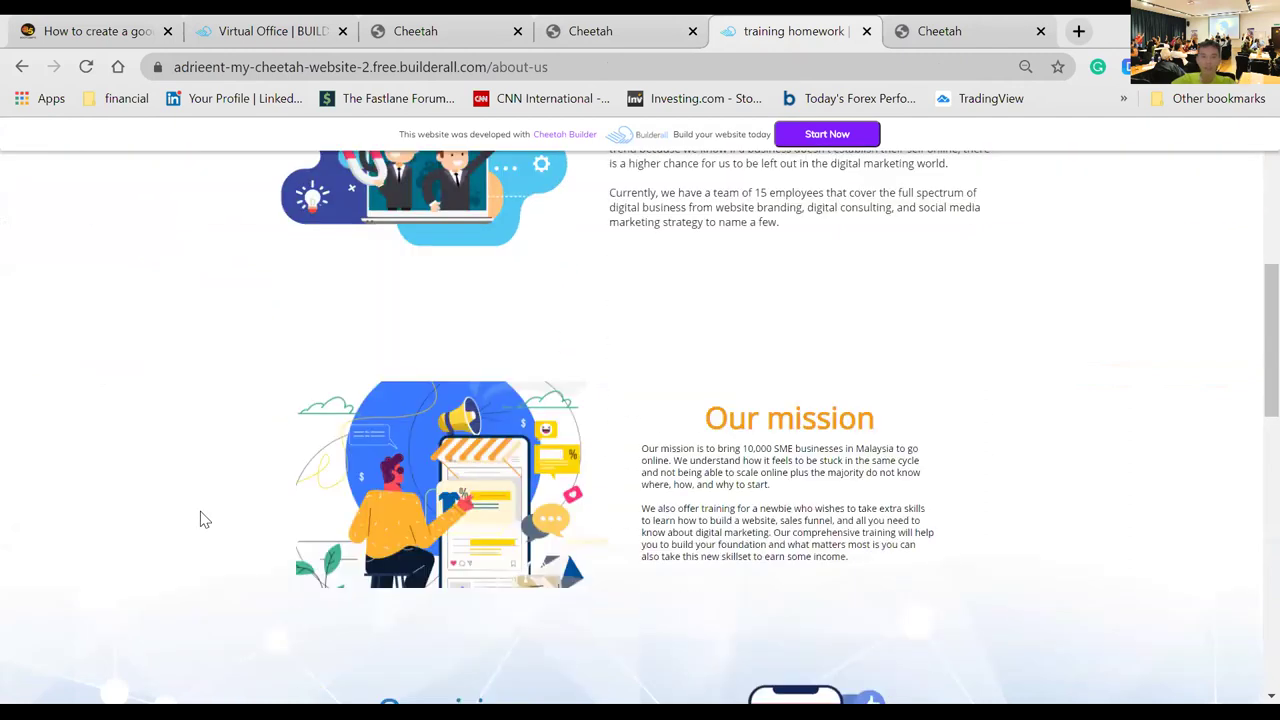
scroll(268, 648, down, 5)
scroll(268, 656, down, 3)
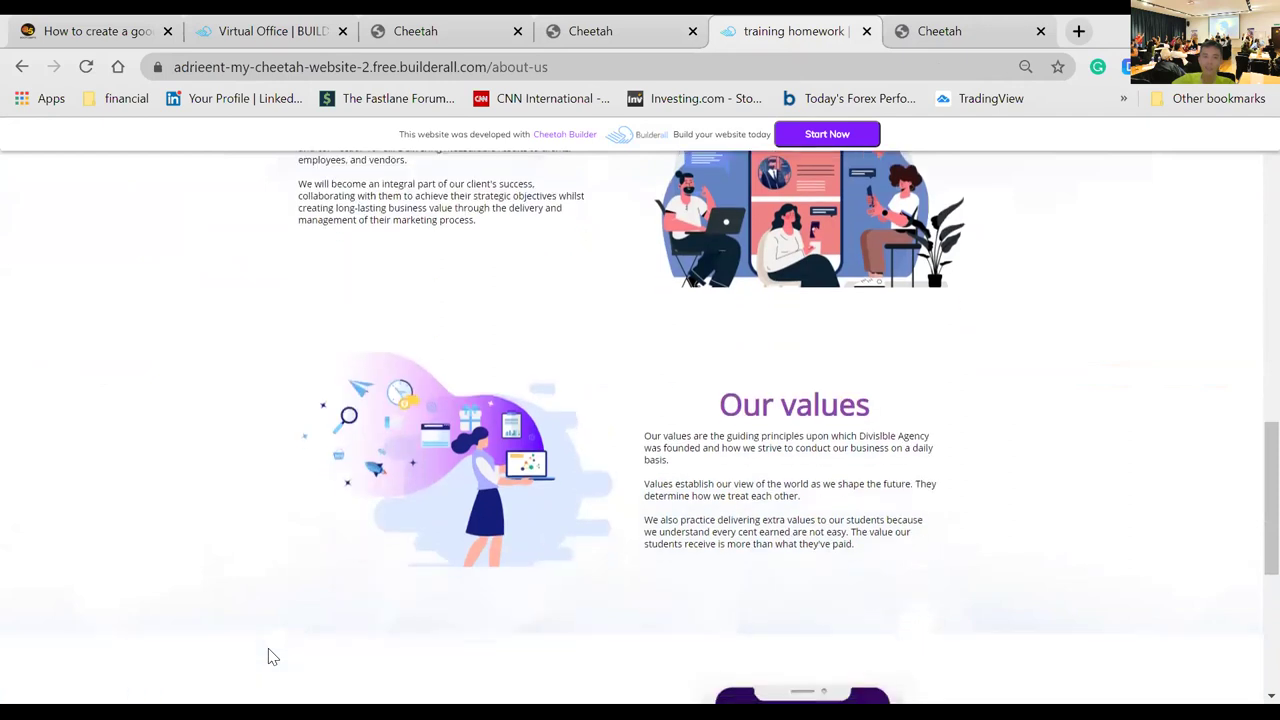
scroll(268, 656, up, 6)
scroll(268, 656, up, 7)
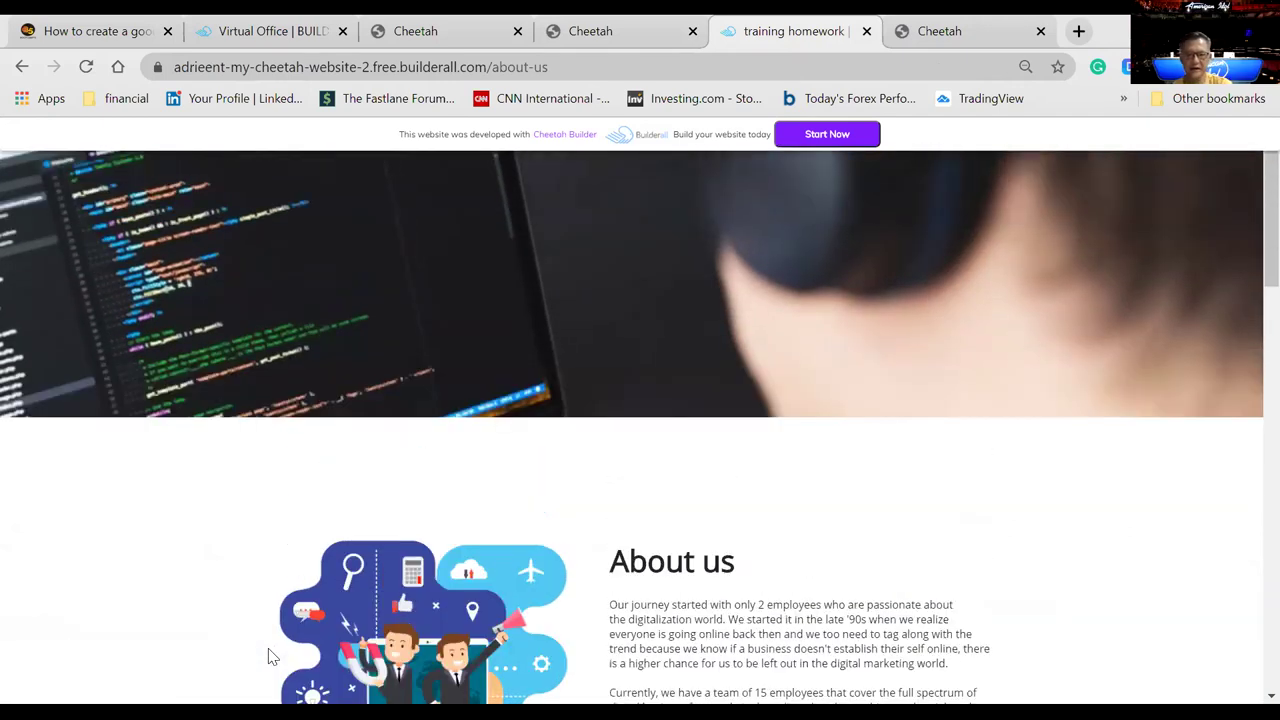
scroll(270, 656, down, 8)
scroll(268, 652, down, 2)
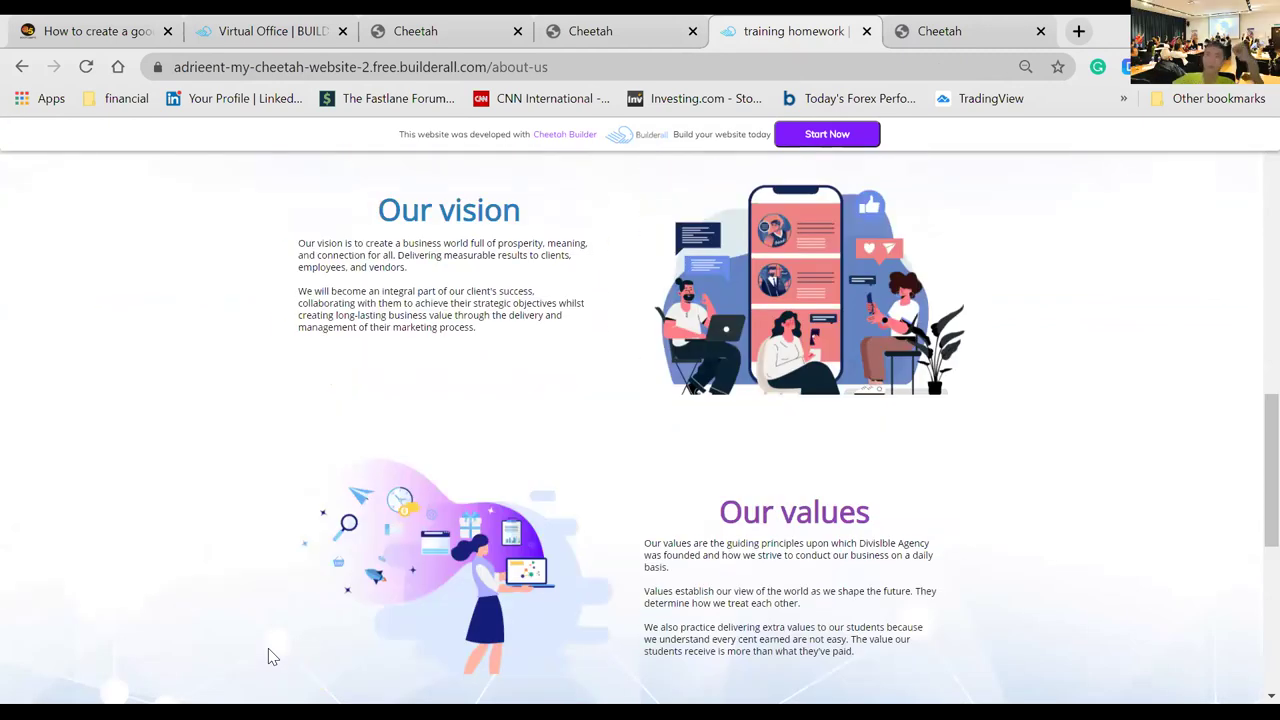
- Return to the Cheetah editor and look over the About Us page's vision and values sections, going back up to the header image
click(574, 50)
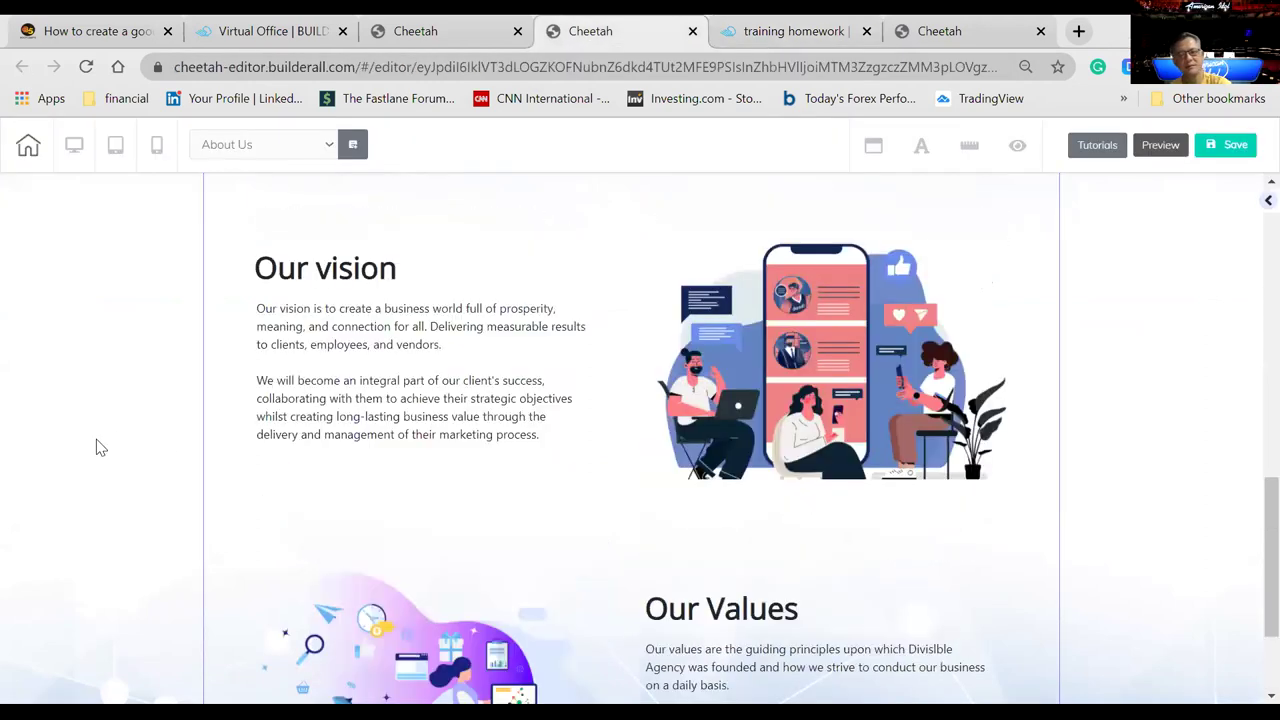
scroll(97, 448, up, 4)
scroll(97, 448, down, 2)
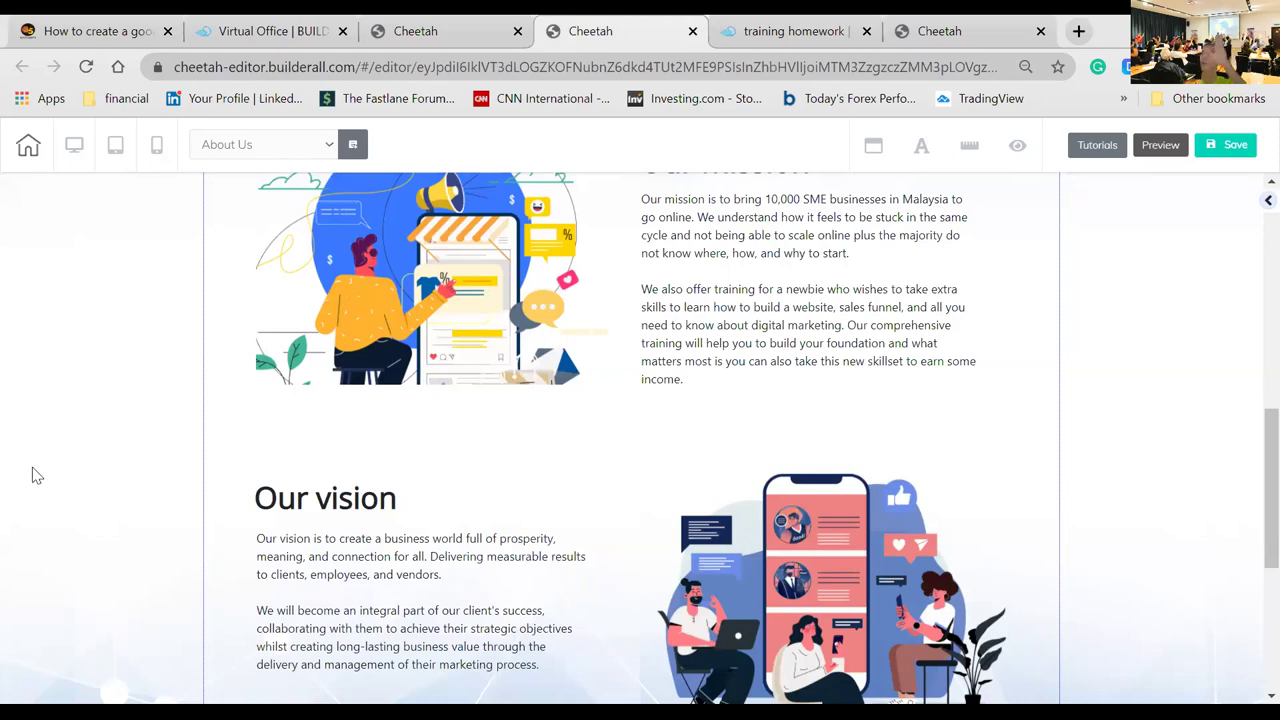
scroll(32, 475, down, 4)
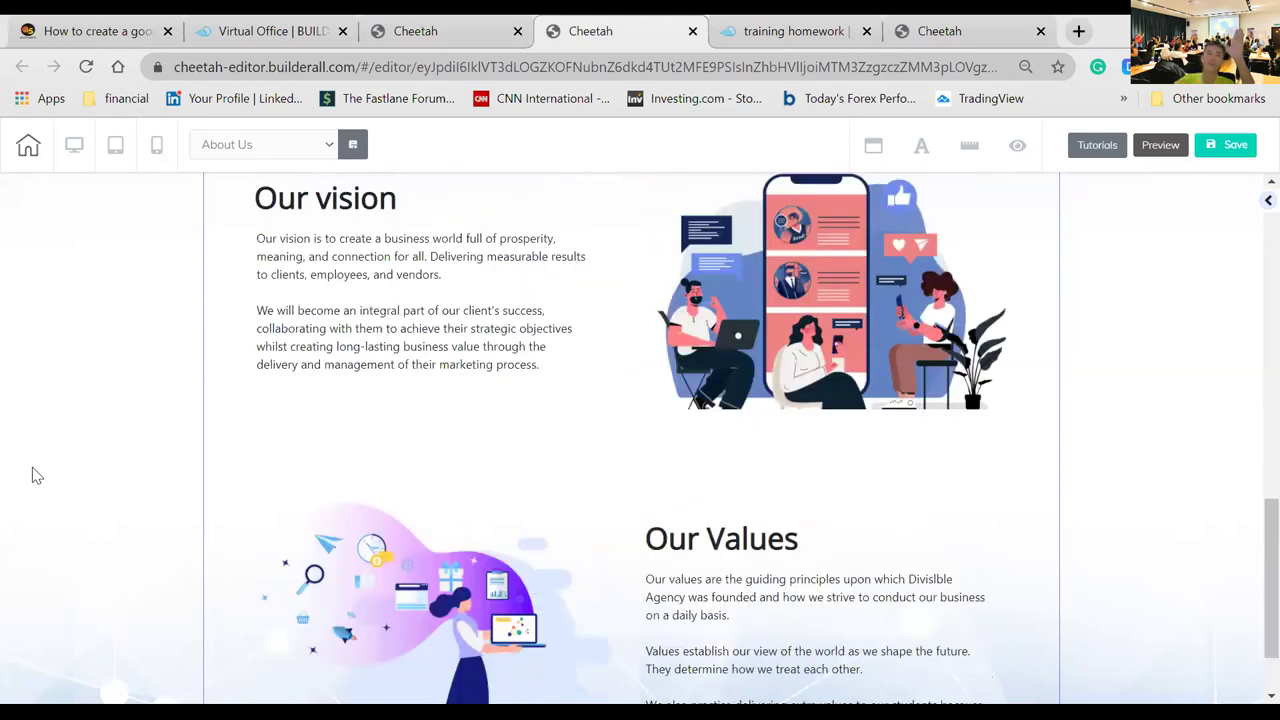
scroll(32, 475, up, 10)
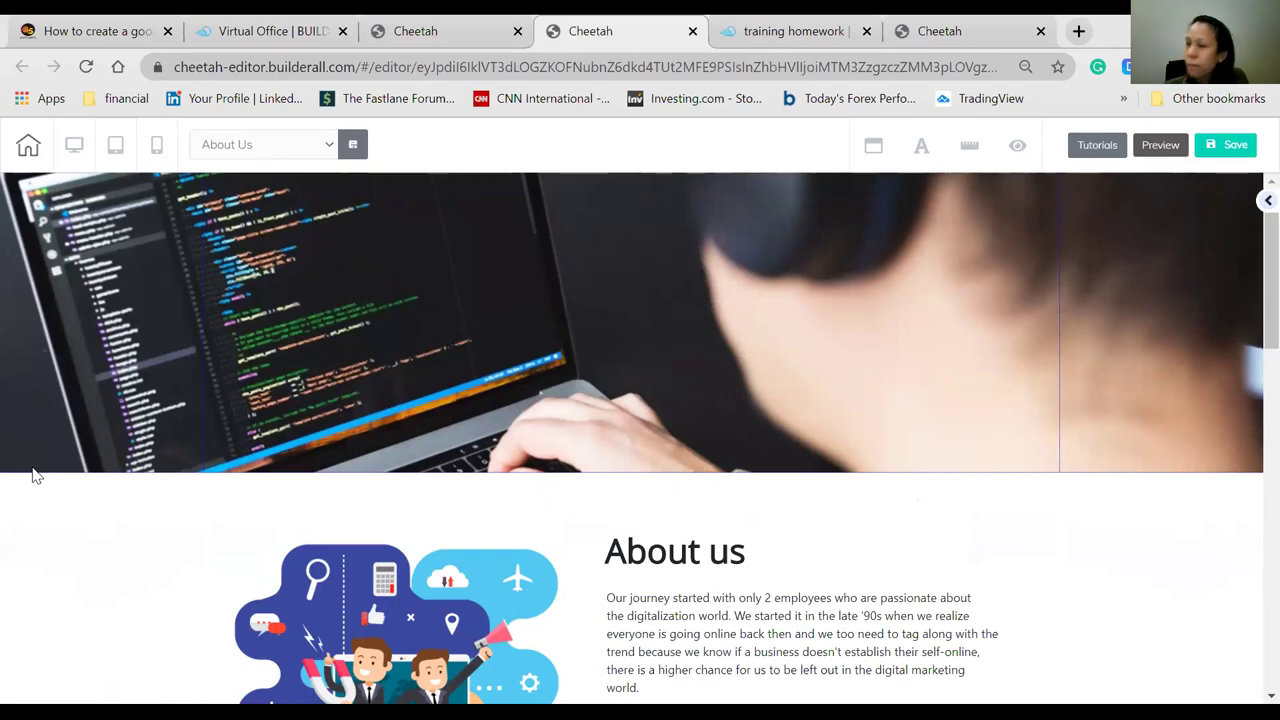
- Look over the About Us page from the header image through the mission, vision and values sections
scroll(33, 476, down, 4)
scroll(33, 476, up, 4)
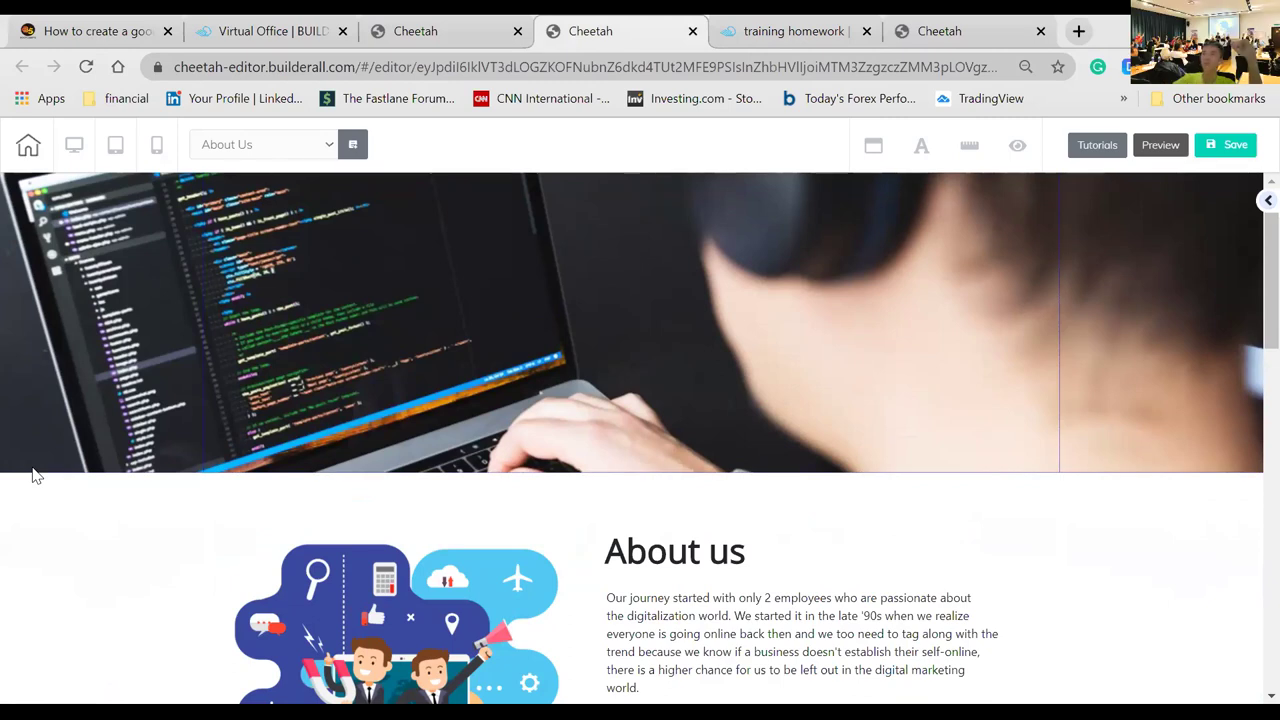
mouse_move(137, 514)
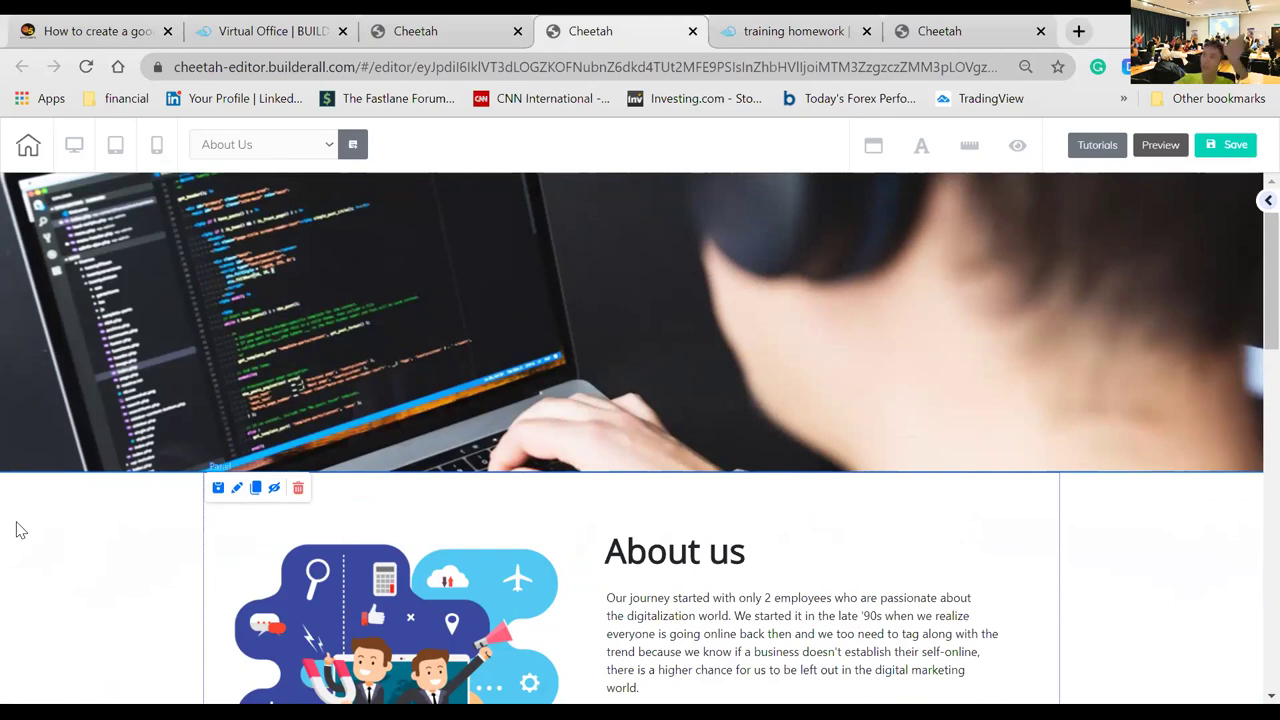
scroll(16, 530, down, 10)
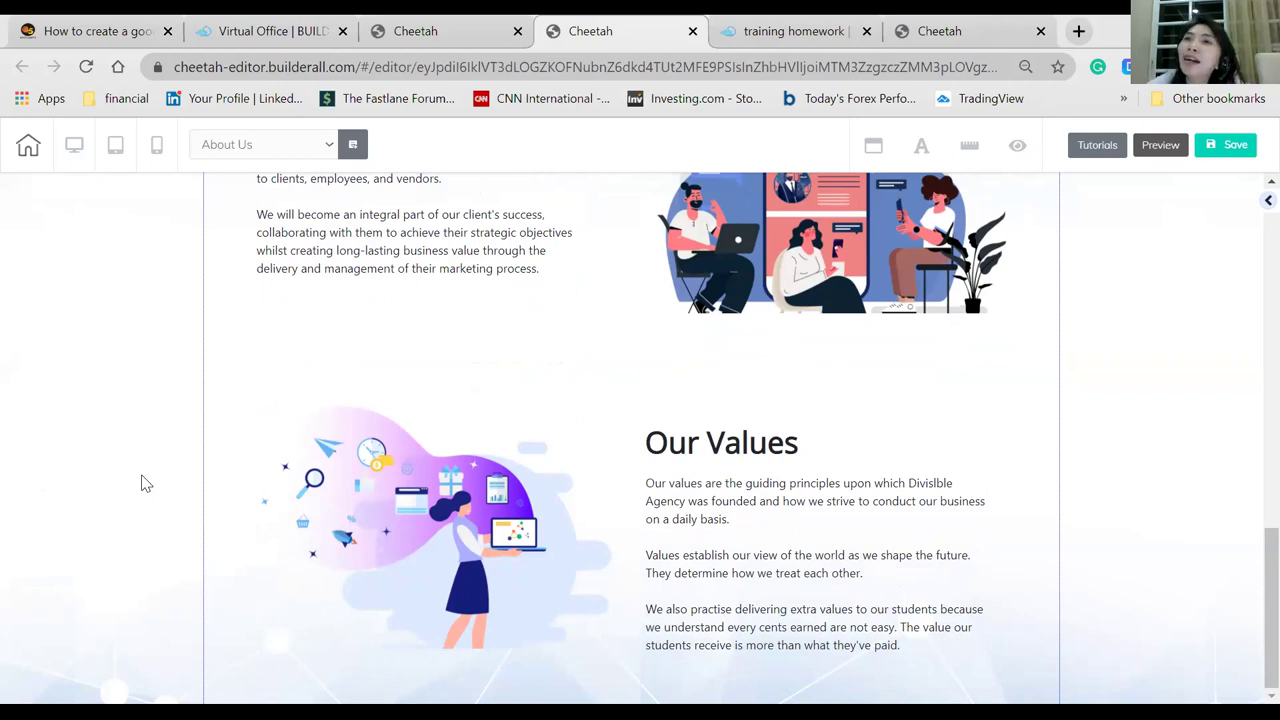
scroll(143, 486, up, 5)
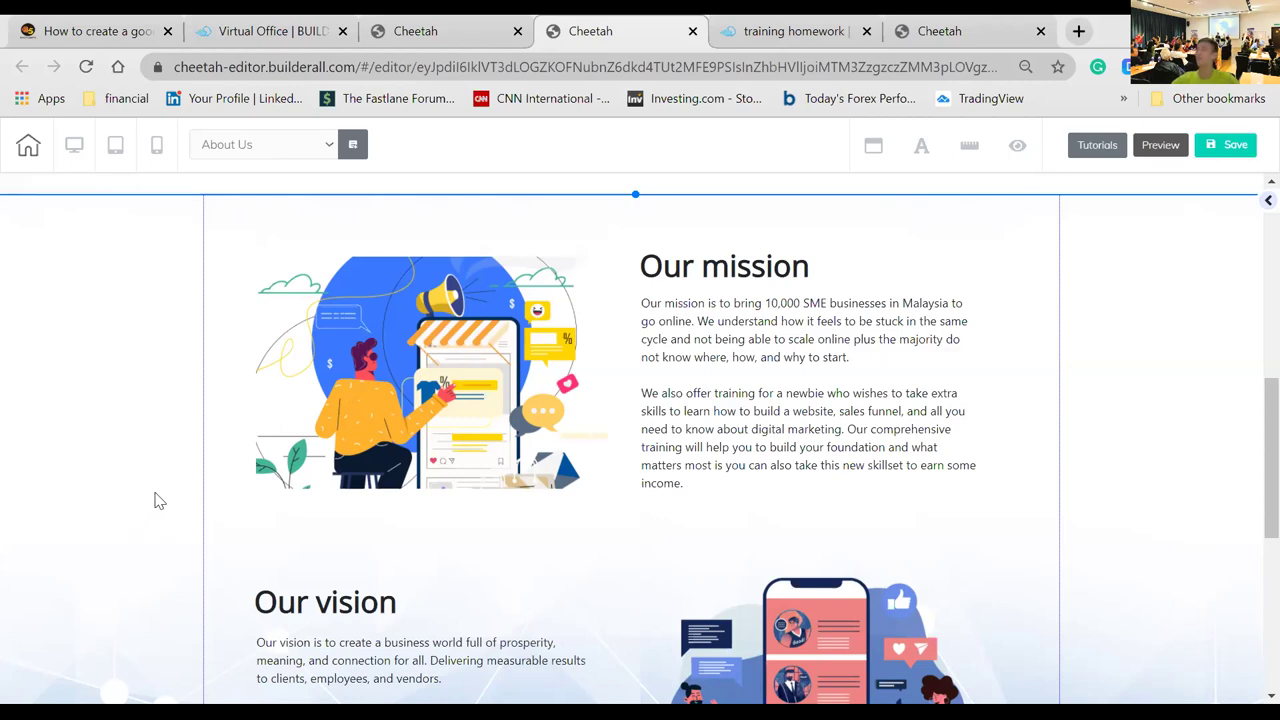
scroll(155, 500, down, 5)
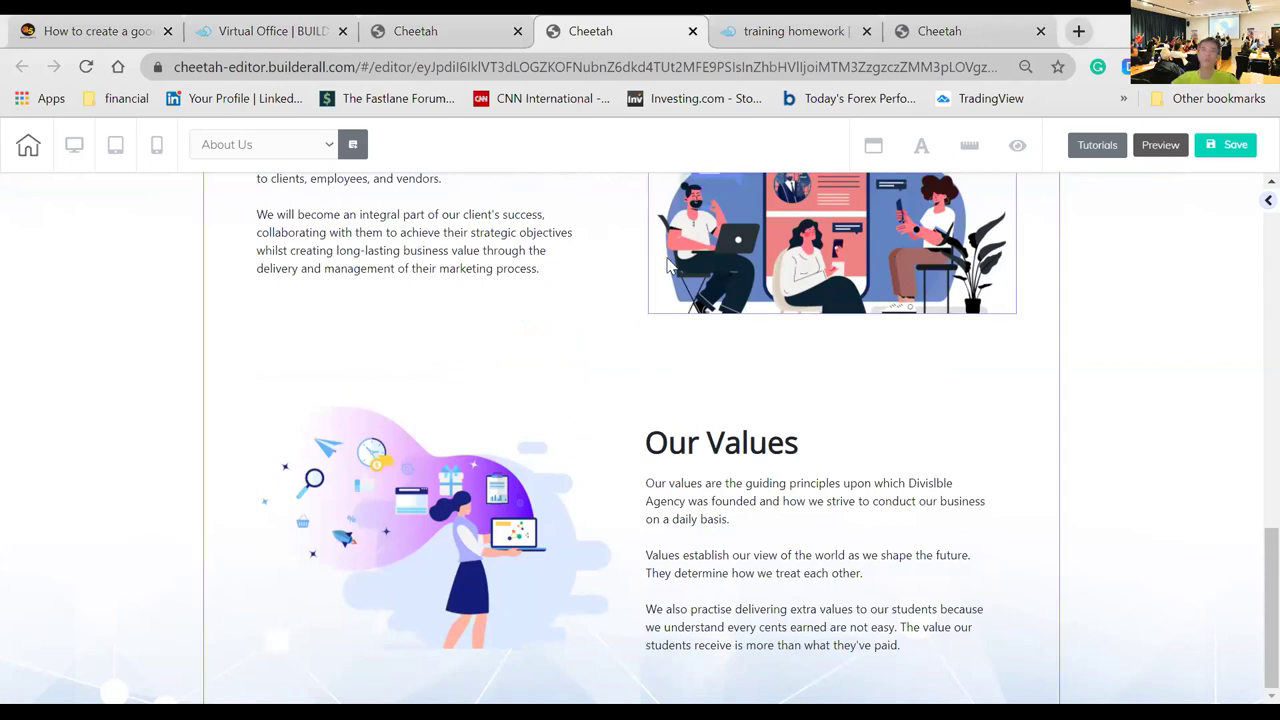
- Browse the list of elements that can be added to the page, from texts and forms to video and webinar
click(1260, 202)
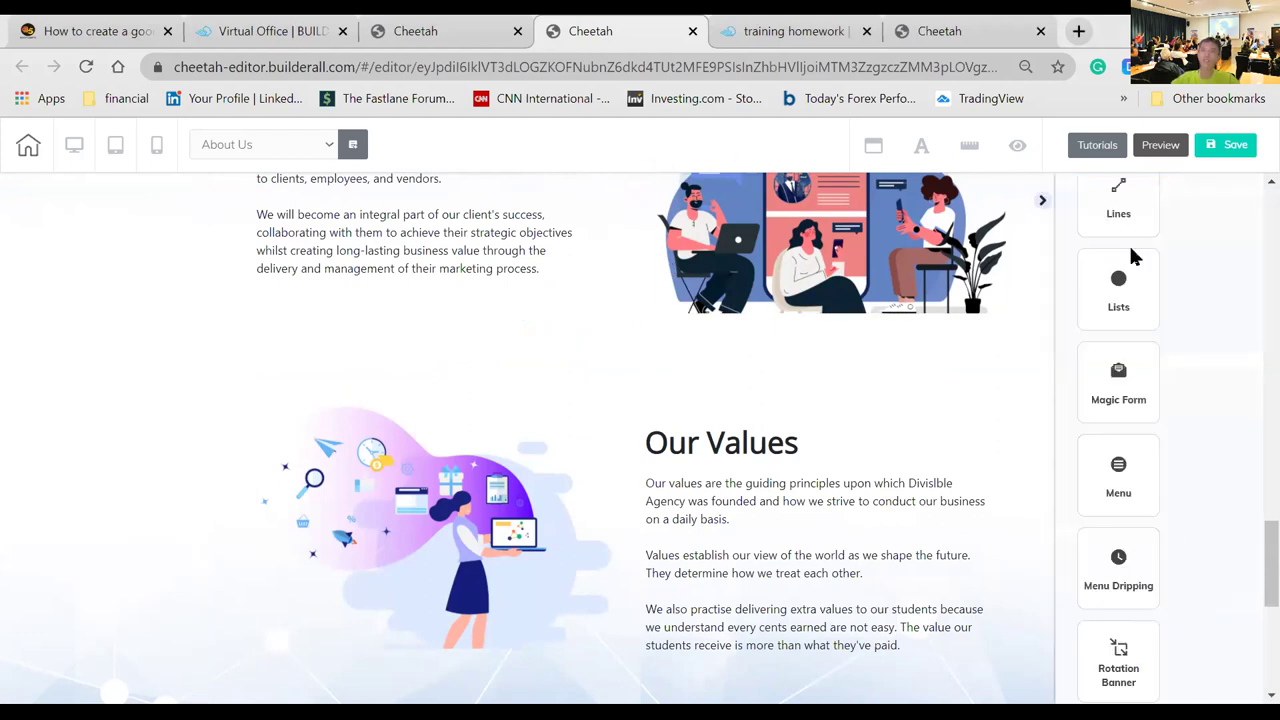
scroll(1193, 287, up, 3)
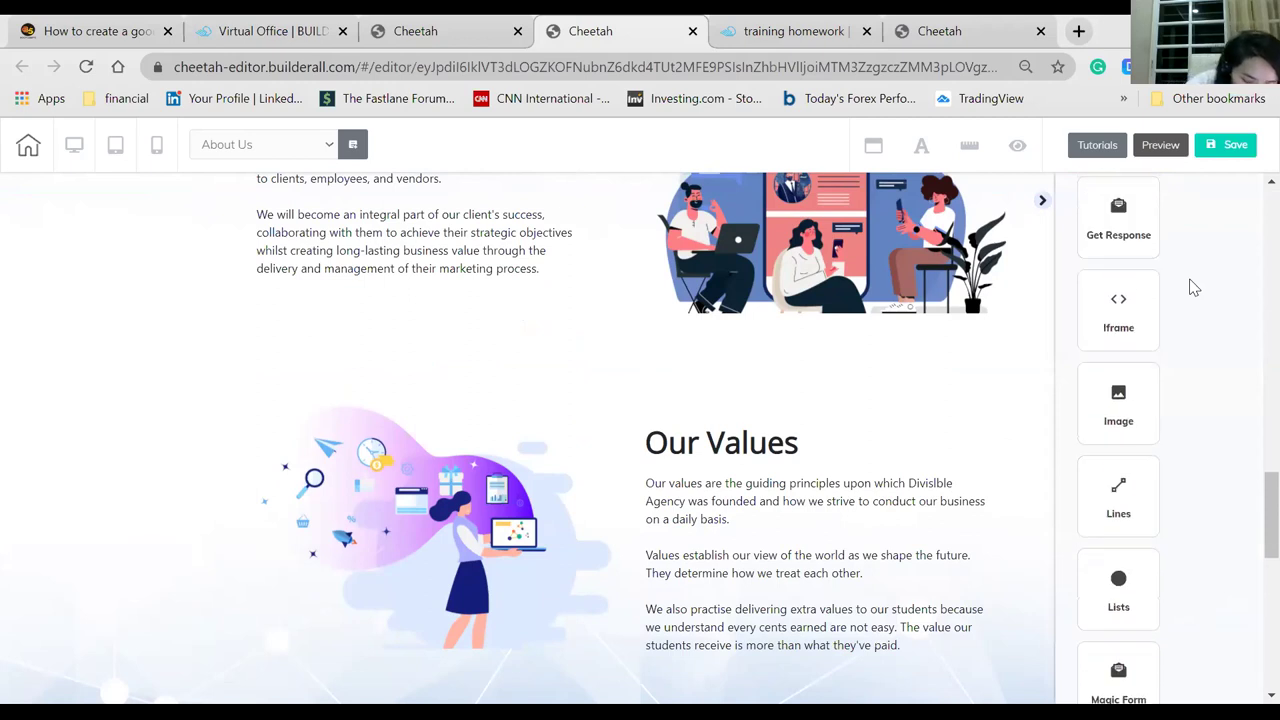
scroll(1193, 287, down, 3)
scroll(1193, 287, down, 3)
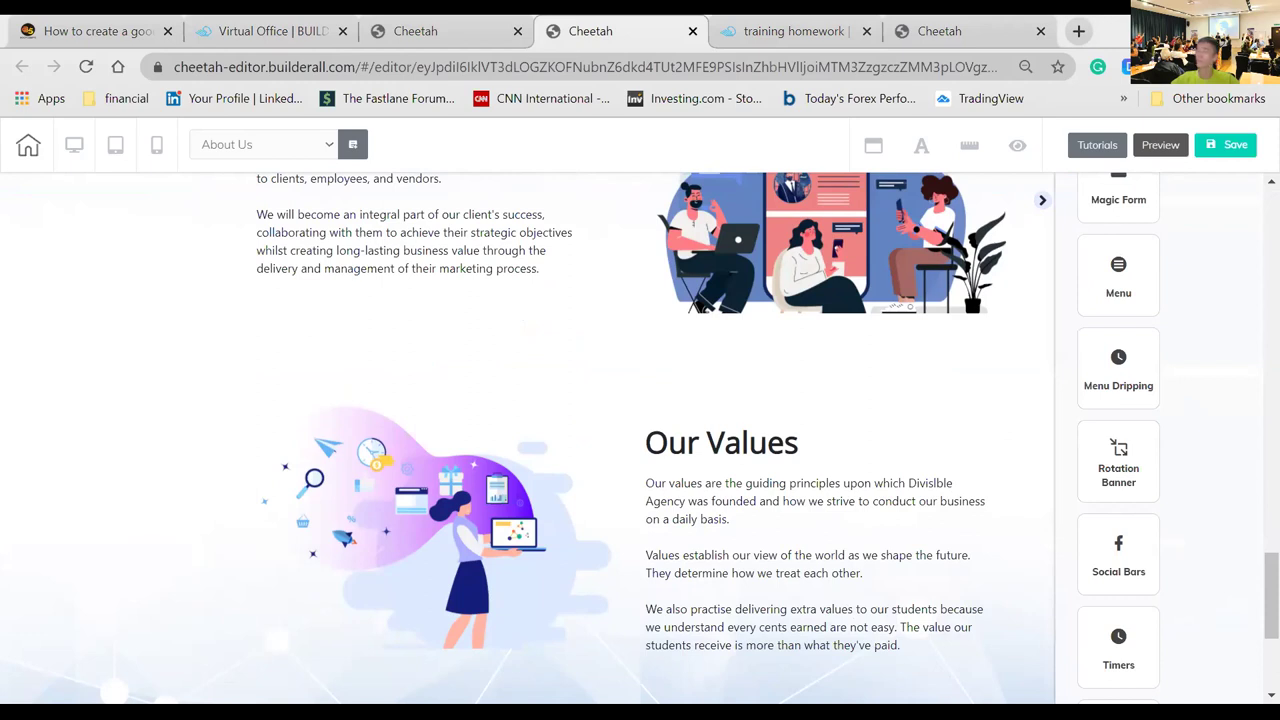
scroll(1177, 400, up, 1)
scroll(1177, 405, up, 5)
scroll(1177, 405, up, 4)
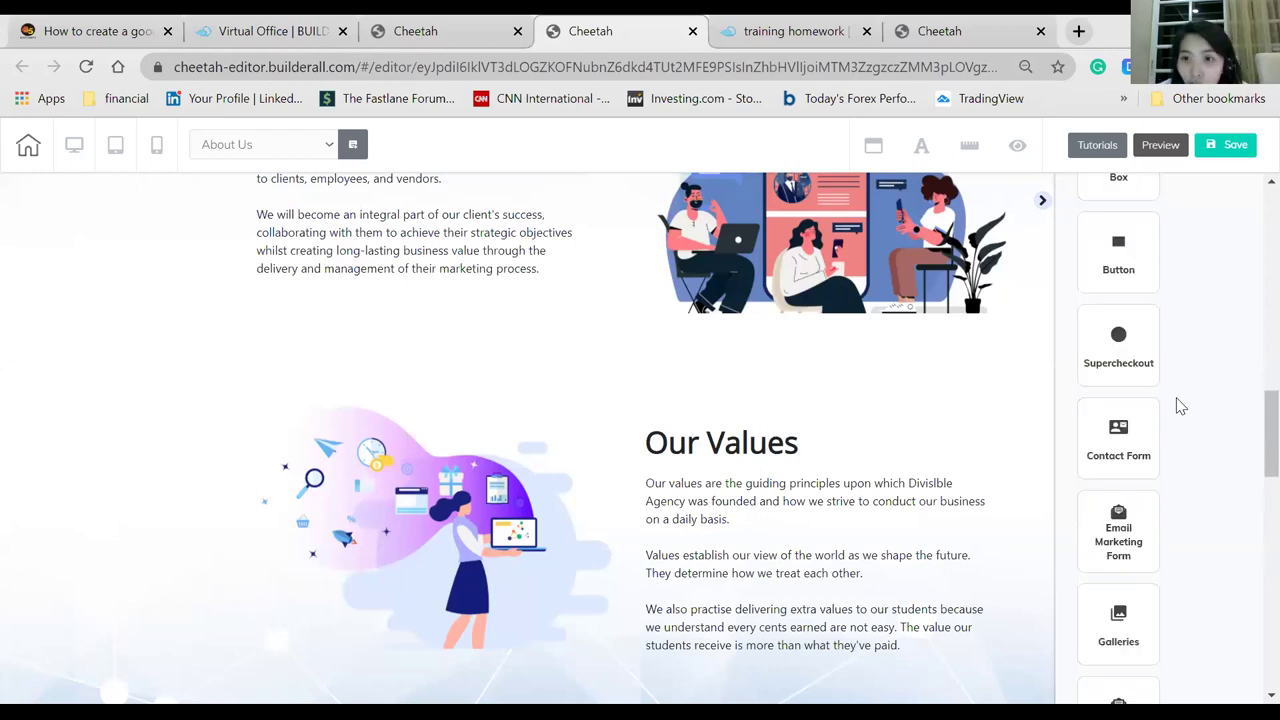
scroll(1180, 405, up, 3)
scroll(1180, 405, down, 15)
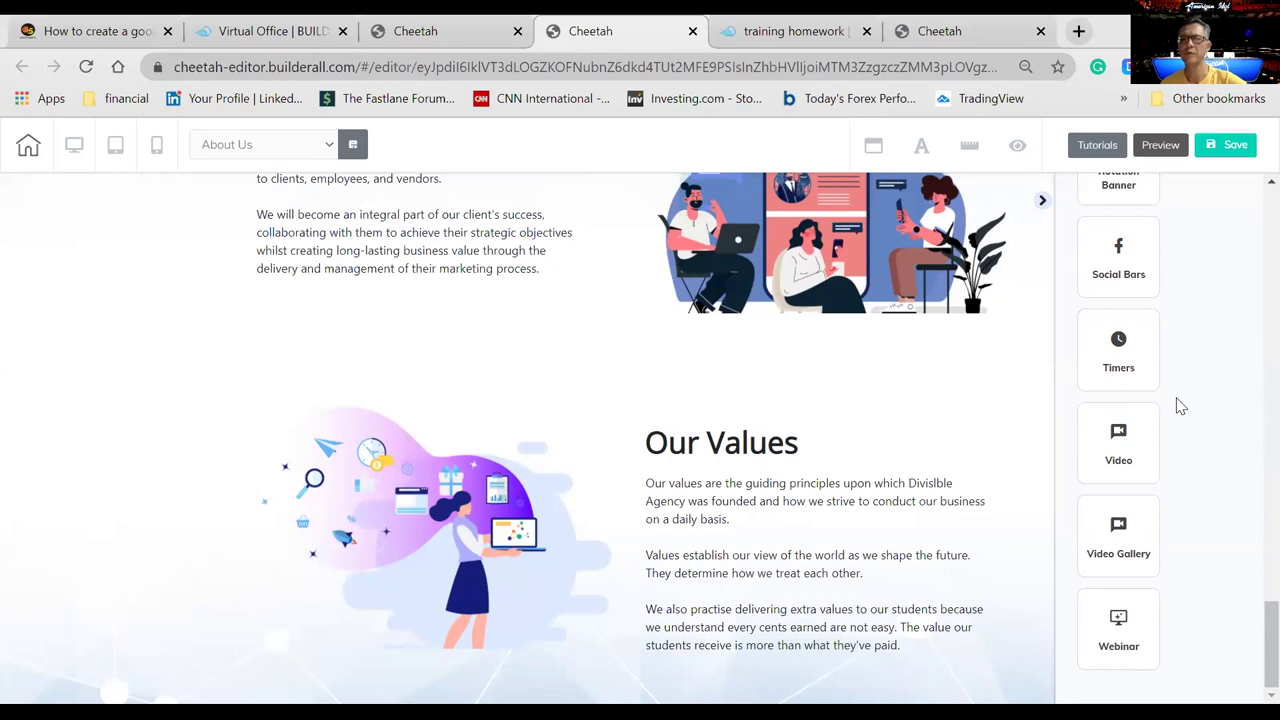
scroll(1180, 405, up, 15)
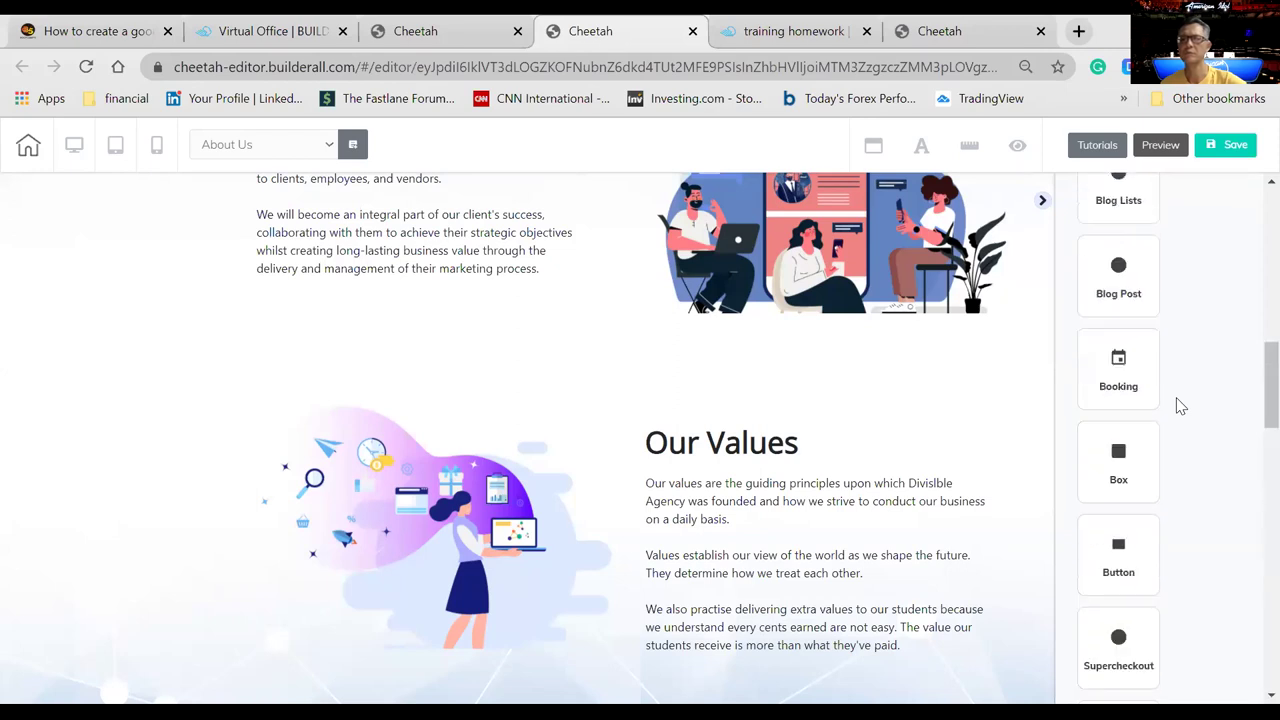
scroll(1180, 405, up, 3)
- Add the Features - 13 ready-made panel from the Features category to the About Us page
click(1120, 258)
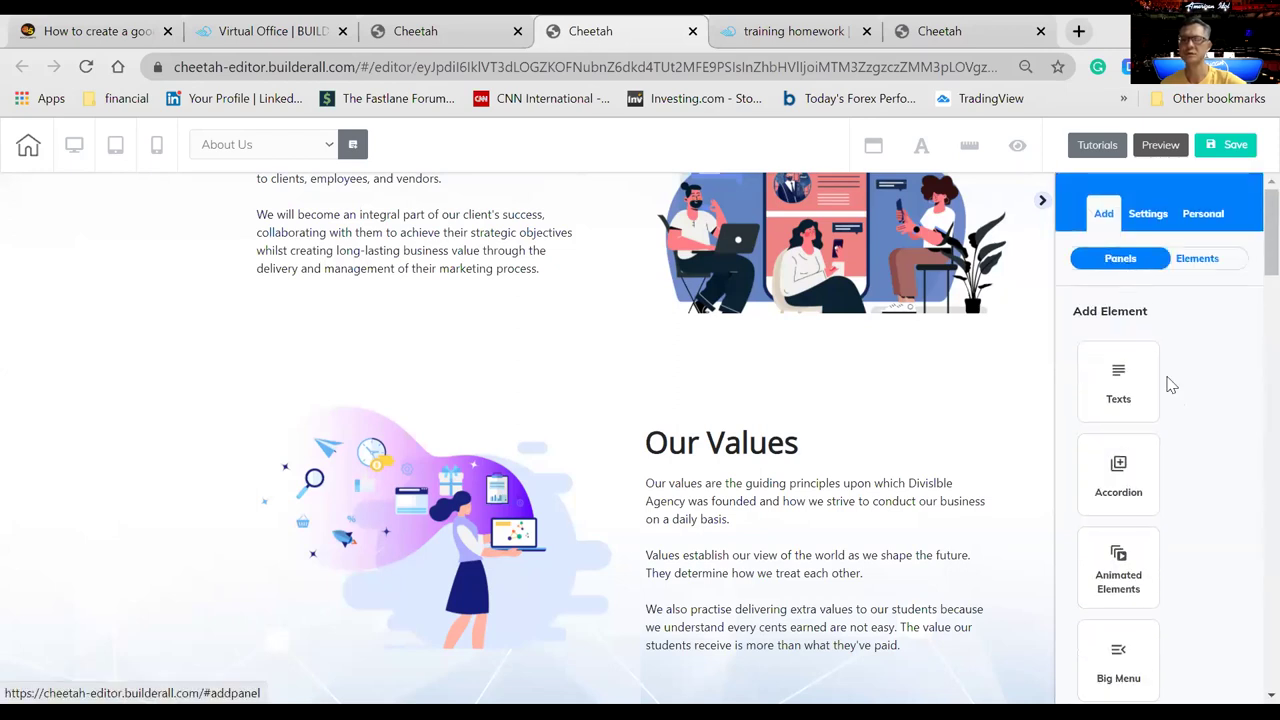
scroll(1170, 479, down, 6)
scroll(1172, 485, down, 6)
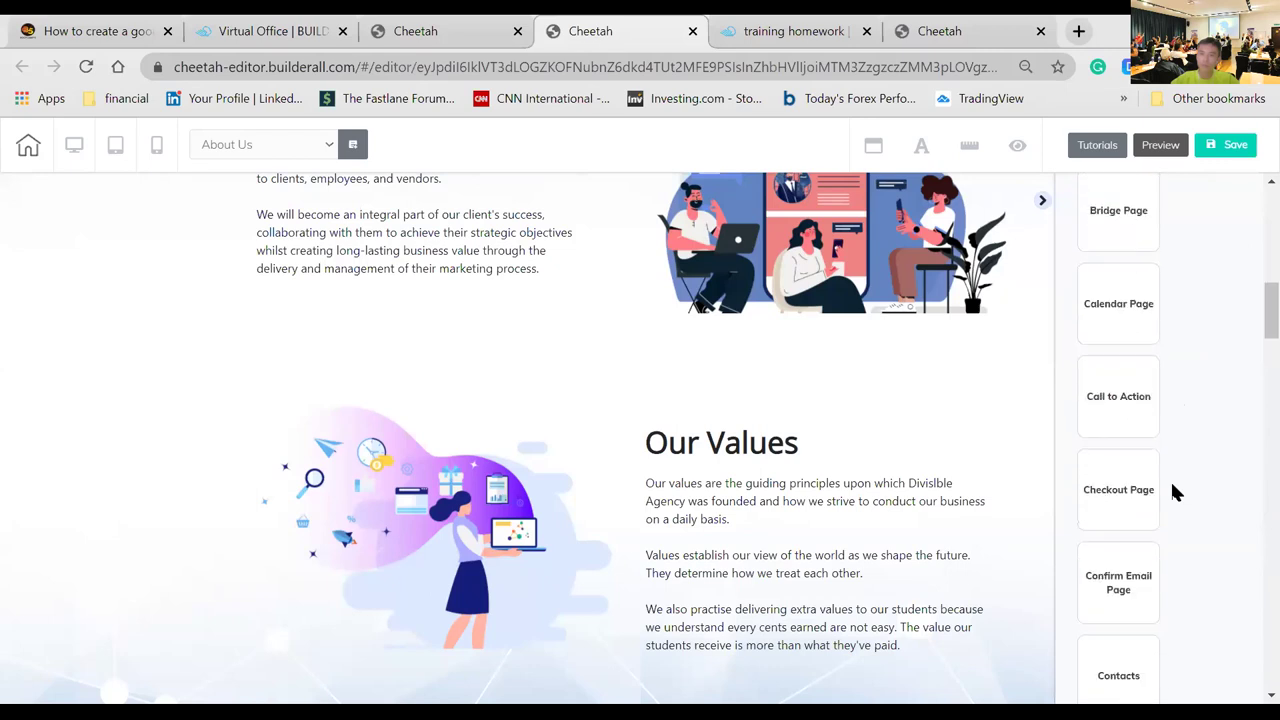
scroll(1173, 485, down, 4)
scroll(1175, 490, down, 4)
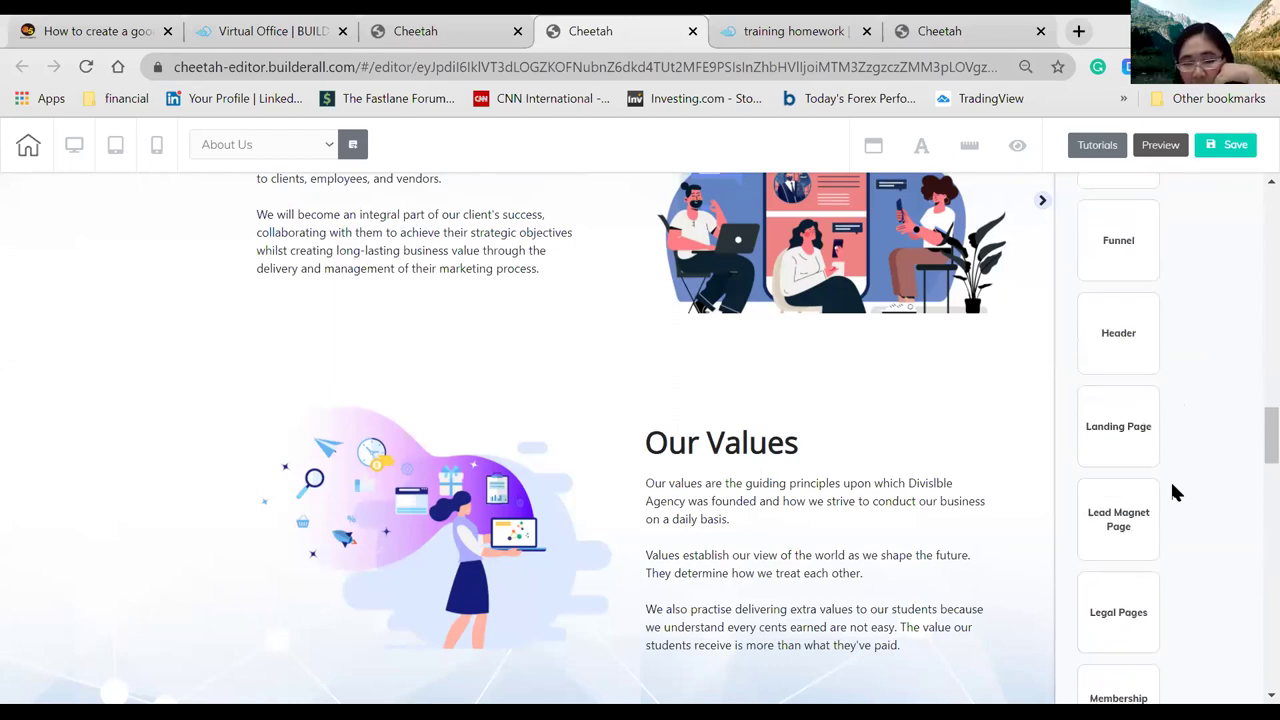
scroll(1175, 490, up, 3)
scroll(1175, 490, up, 2)
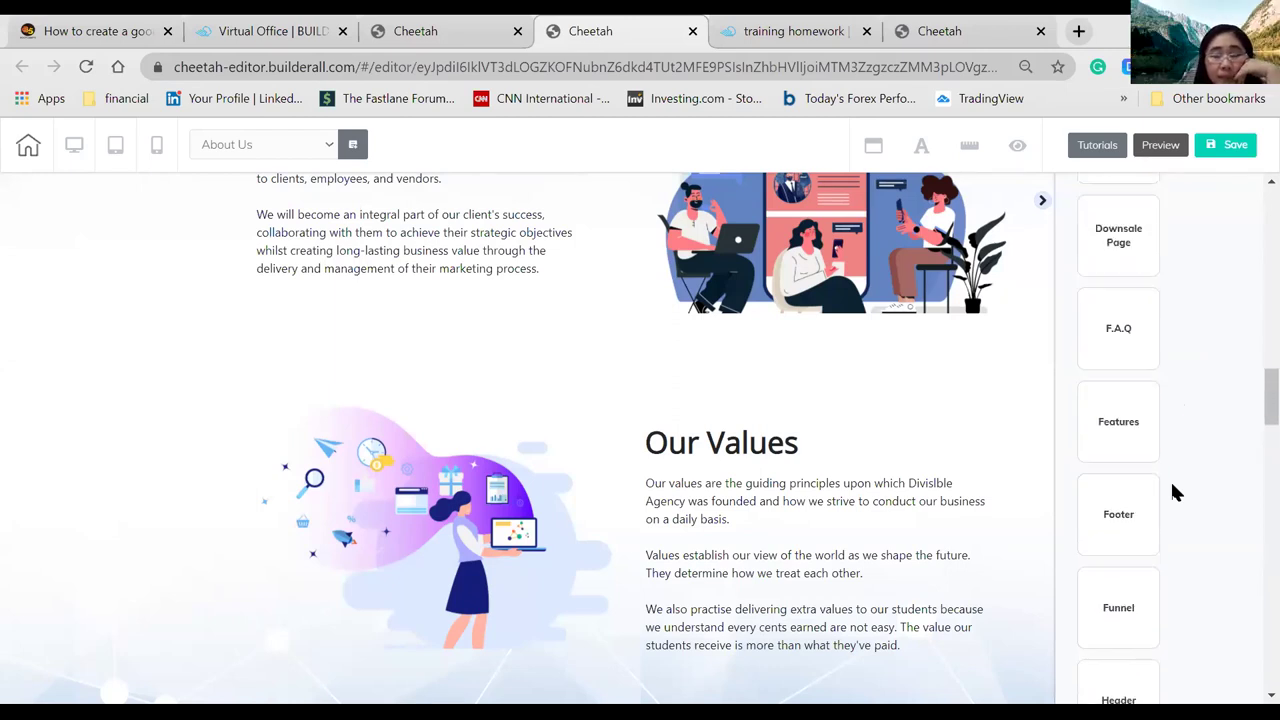
click(1091, 421)
scroll(1160, 466, down, 5)
scroll(1163, 470, down, 9)
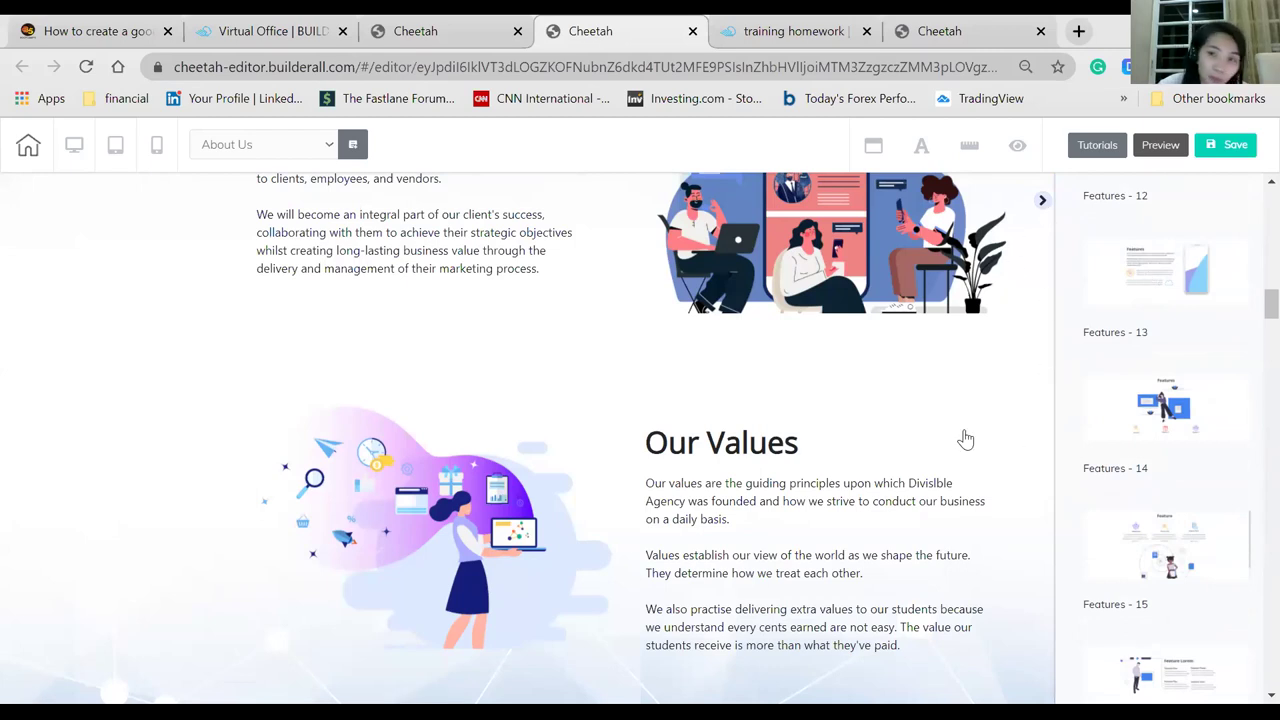
click(815, 683)
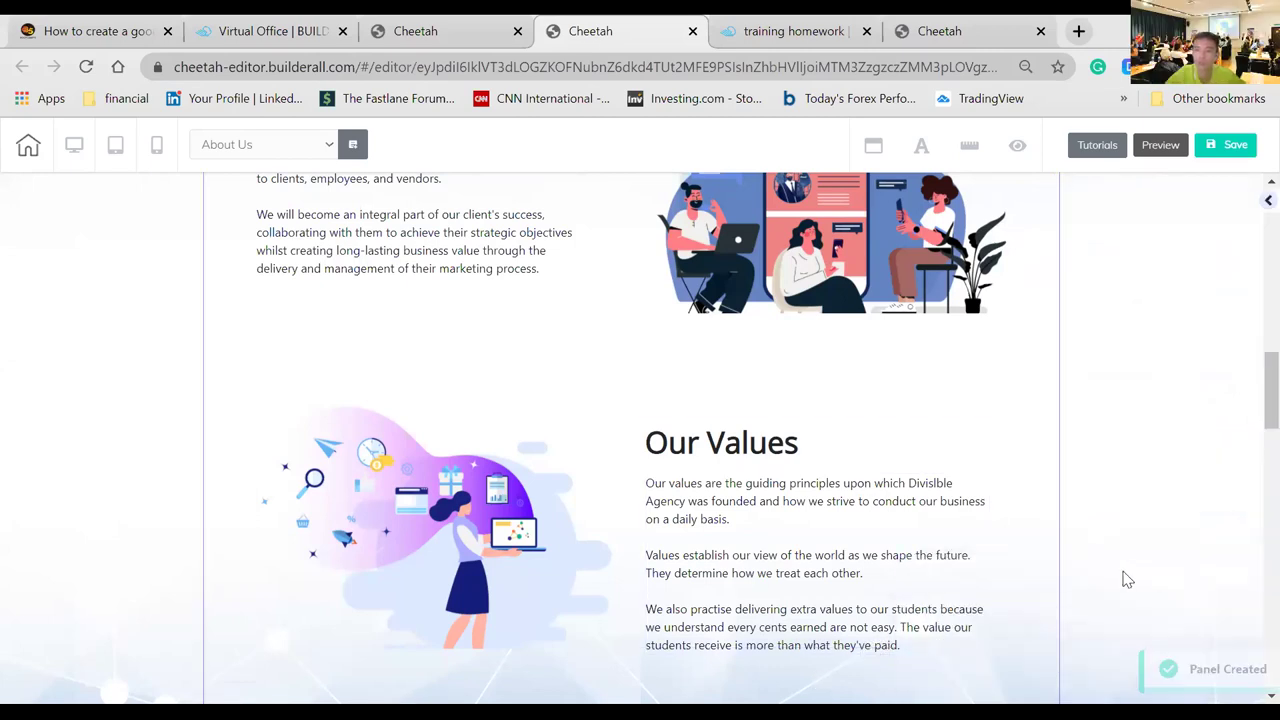
- Delete the two duplicate Features panels at the end of the page, keeping one below the Our Values section
scroll(1127, 579, down, 10)
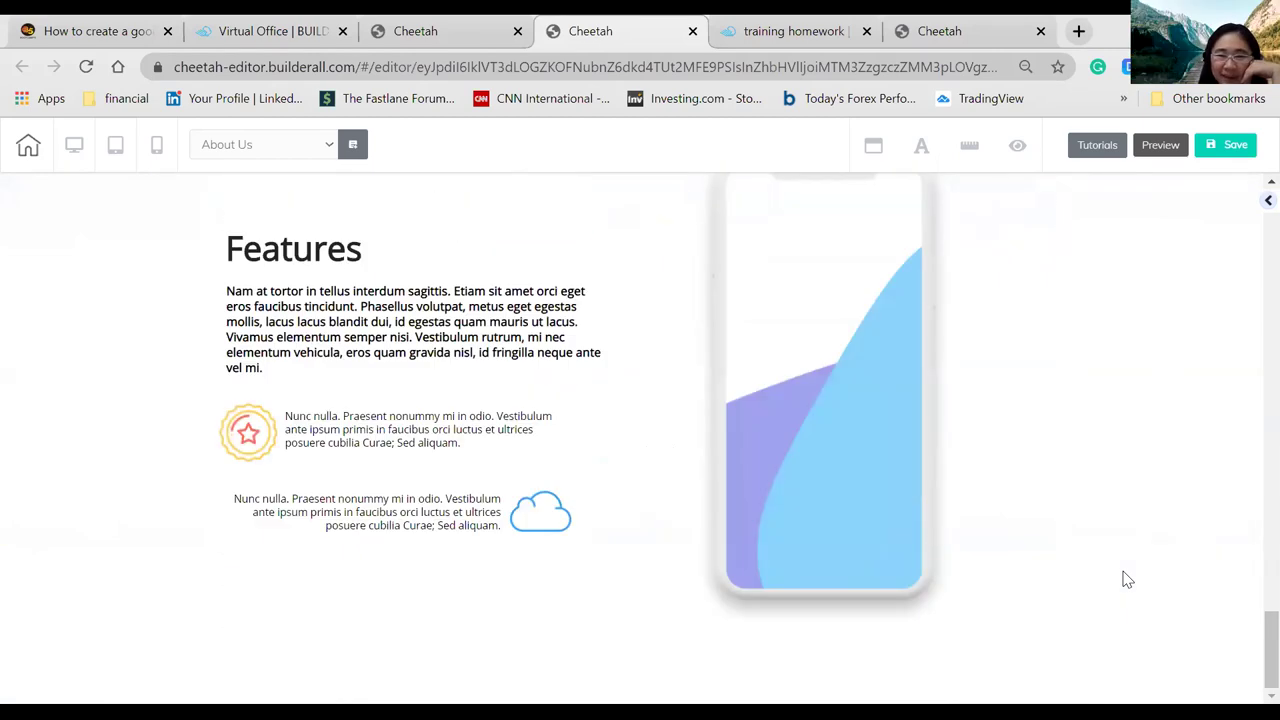
scroll(1126, 580, up, 2)
click(298, 320)
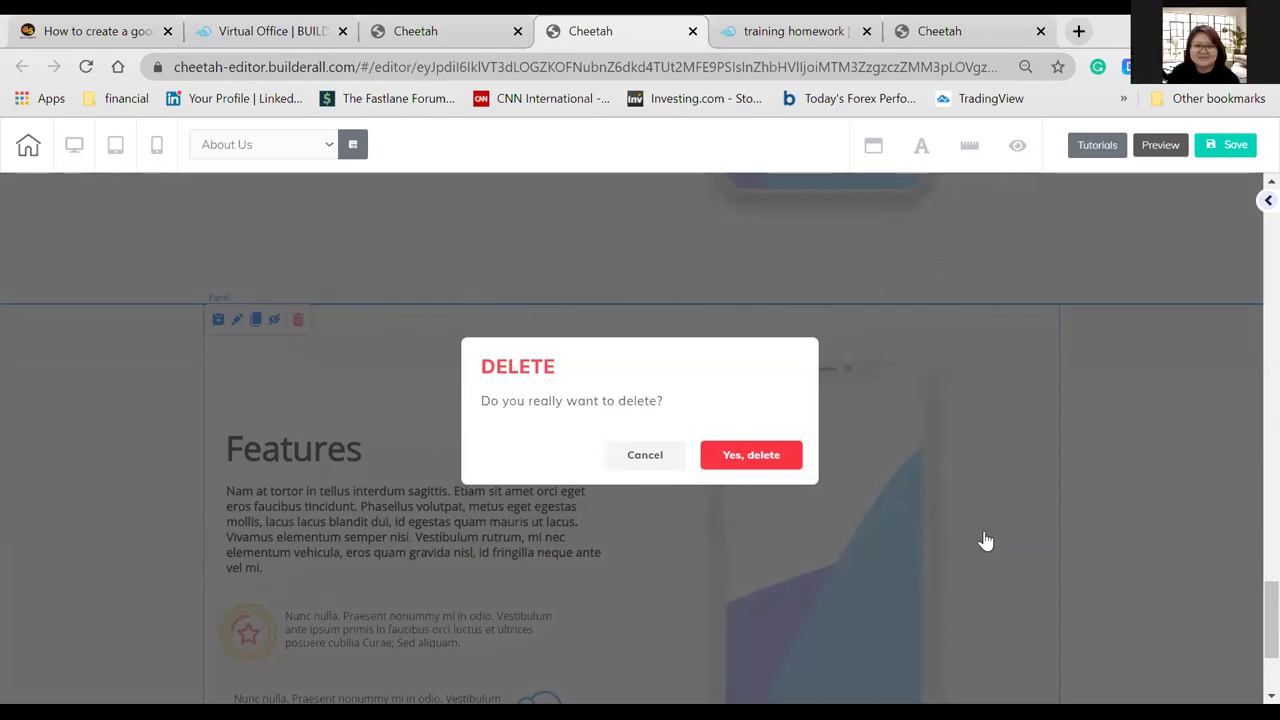
key(Return)
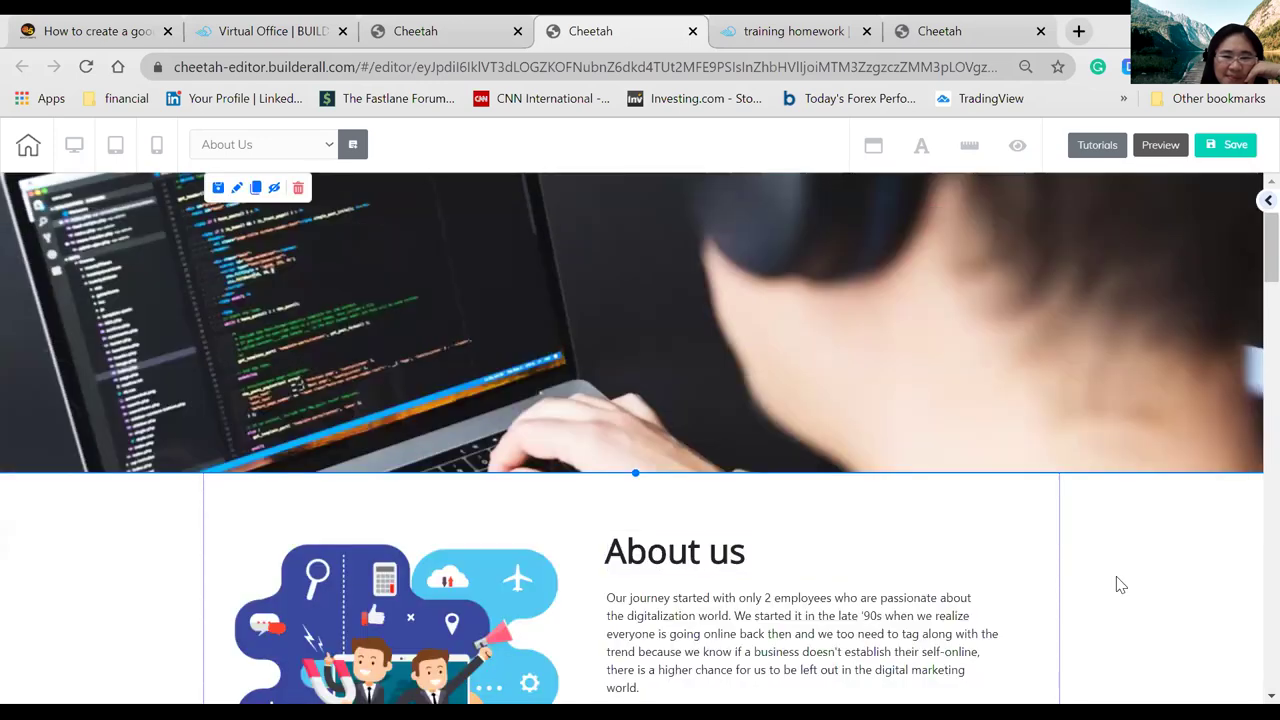
scroll(1100, 540, down, 10)
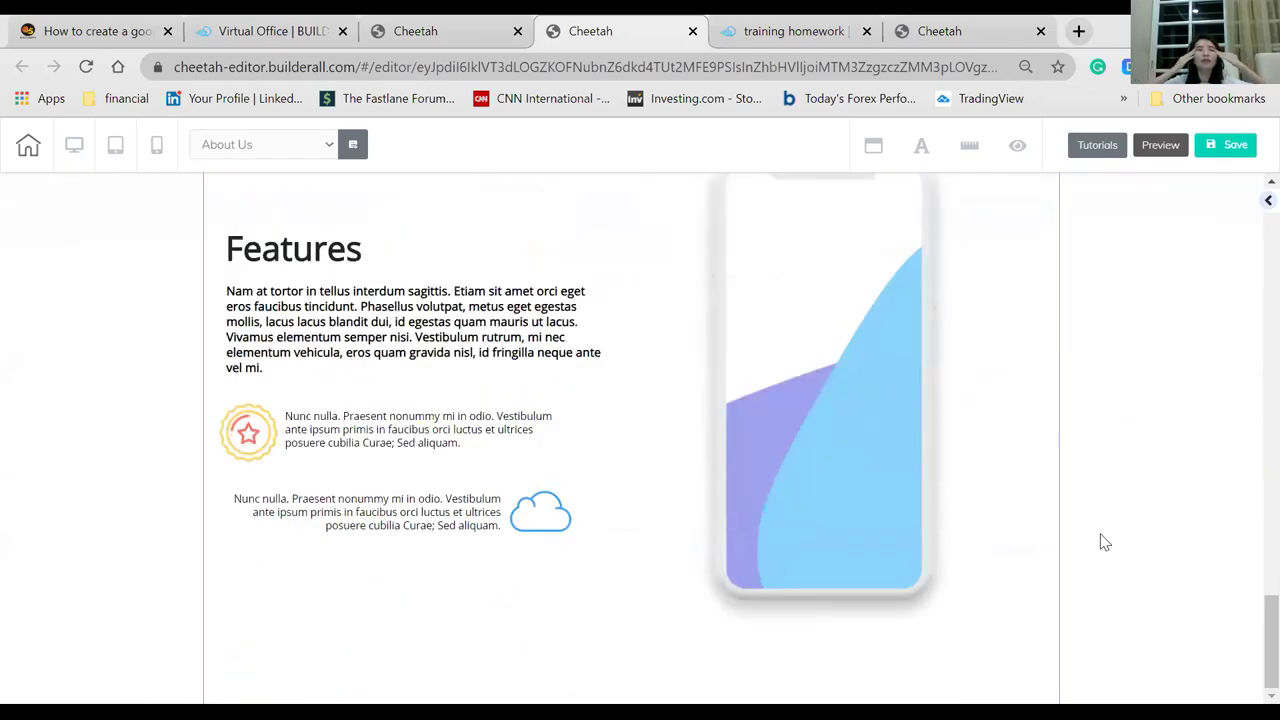
scroll(1086, 534, up, 1)
click(297, 322)
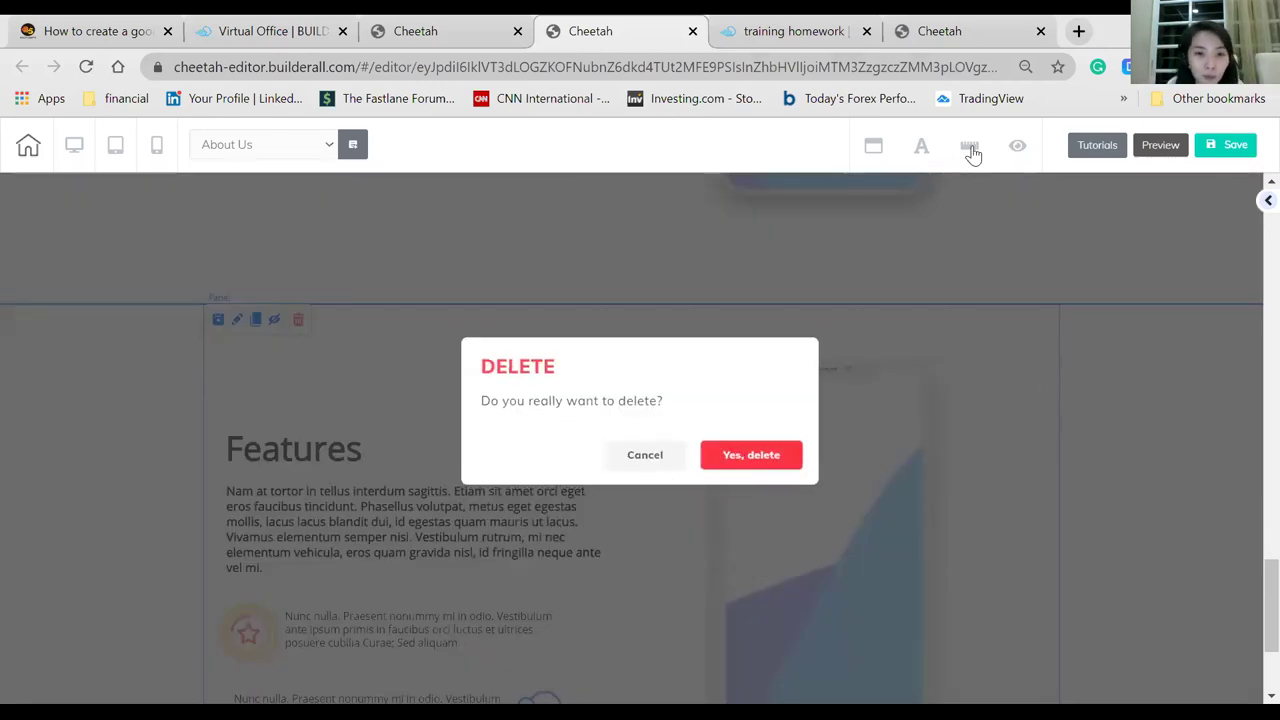
key(Return)
scroll(831, 494, down, 15)
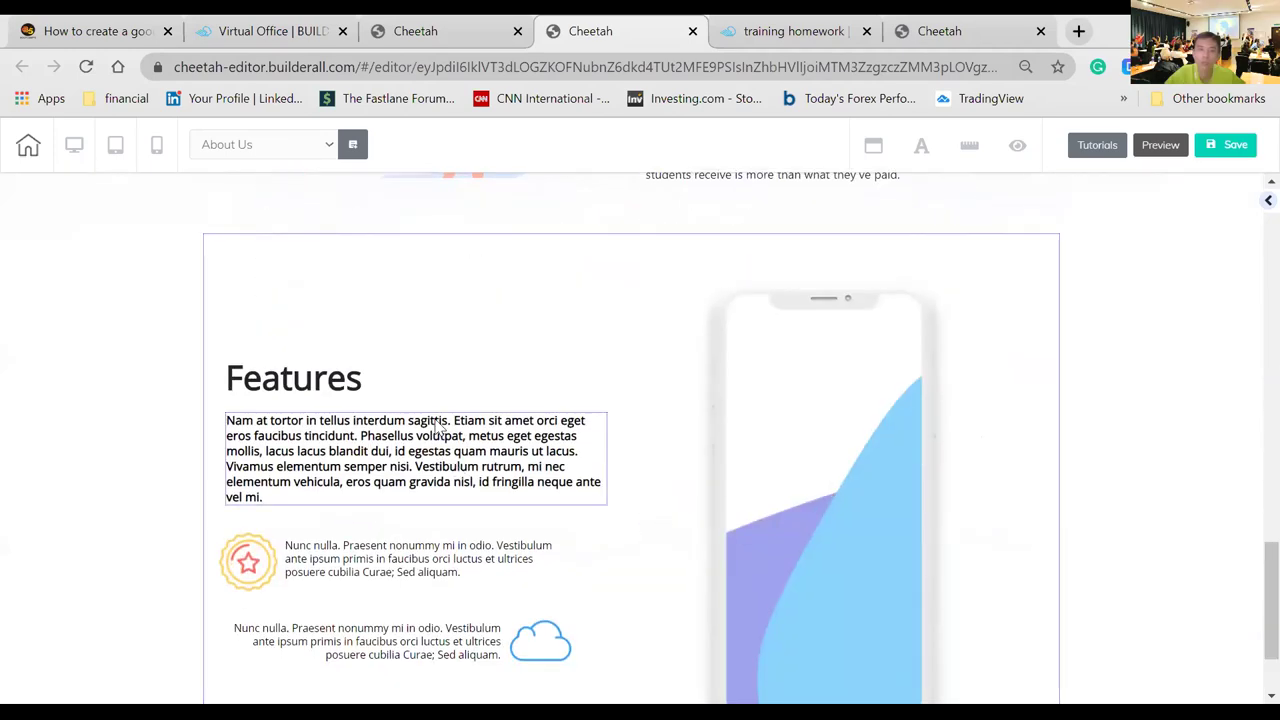
- Shift the Features panel's bold paragraph and its heading slightly upward within the panel
drag(480, 428, 446, 414)
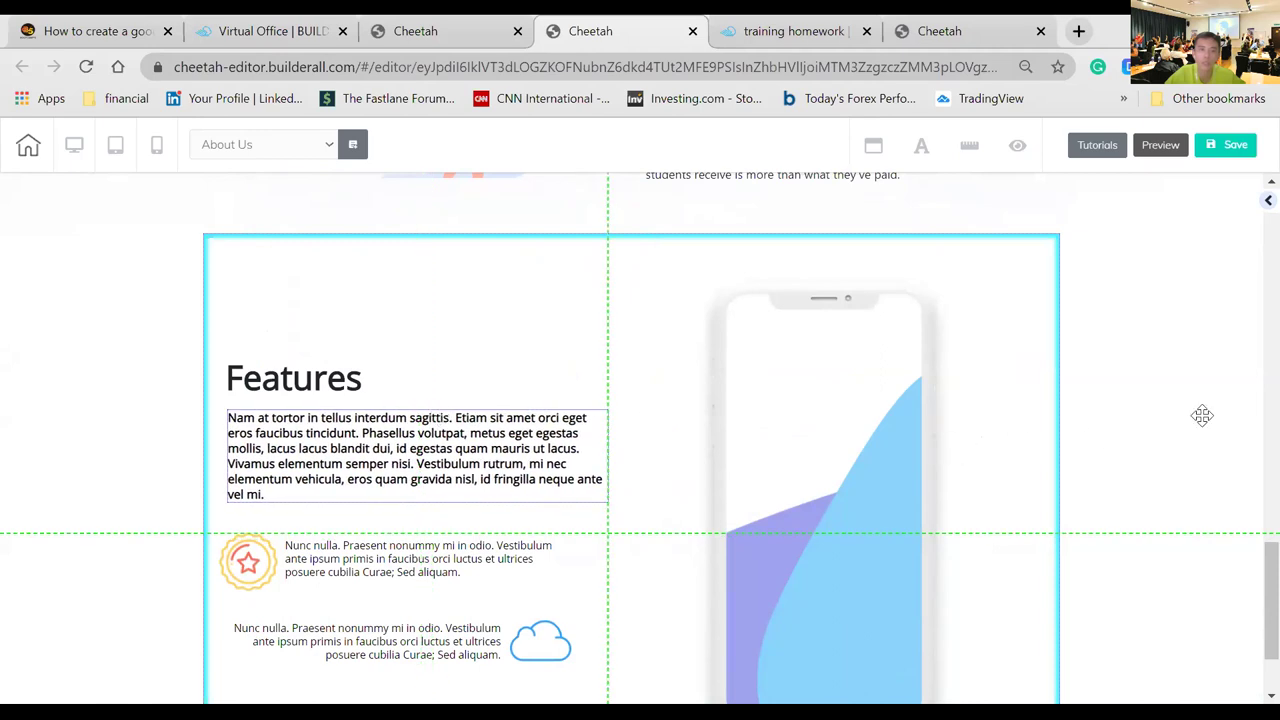
click(1171, 423)
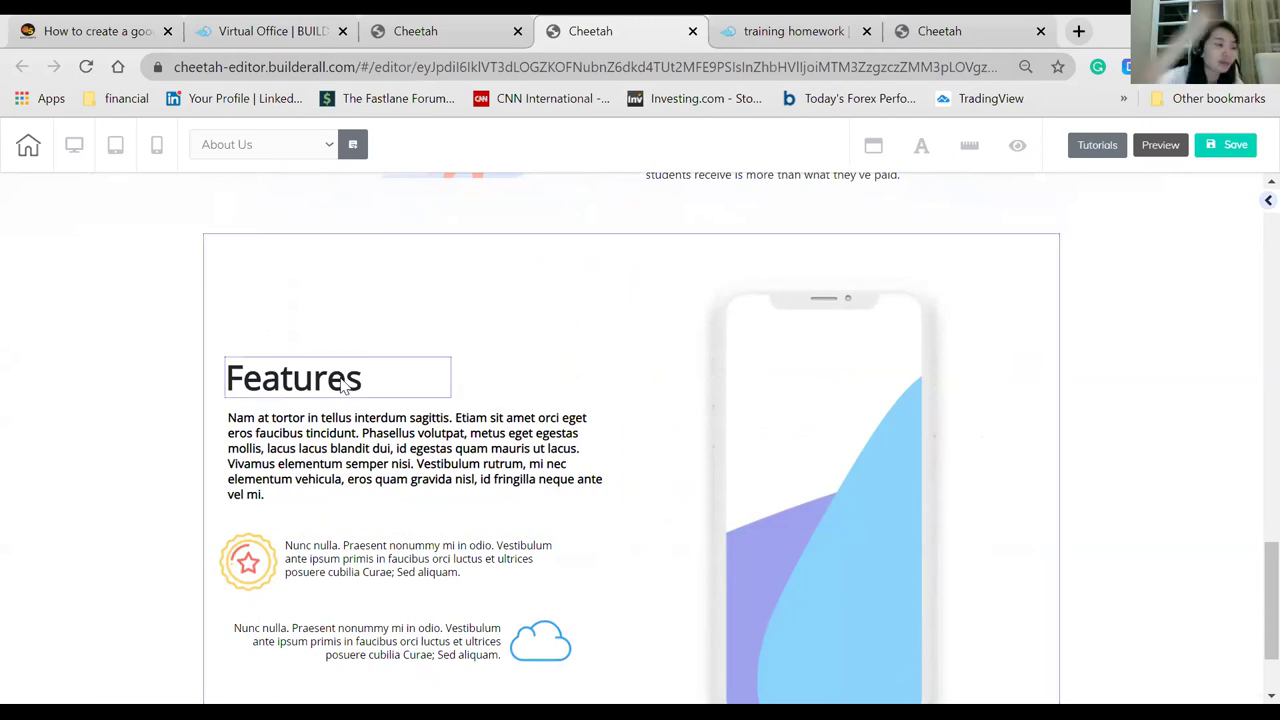
mouse_move(343, 387)
mouse_down()
mouse_move(339, 330)
mouse_move(341, 374)
mouse_up()
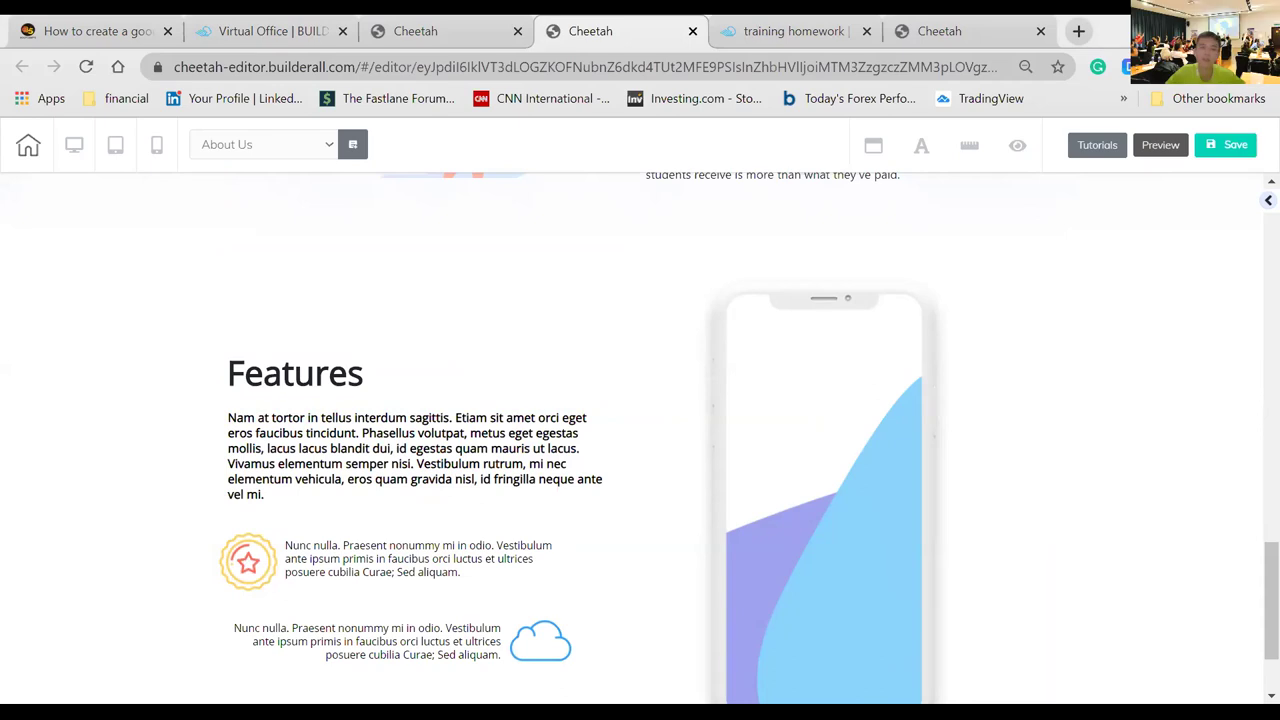
mouse_move(165, 375)
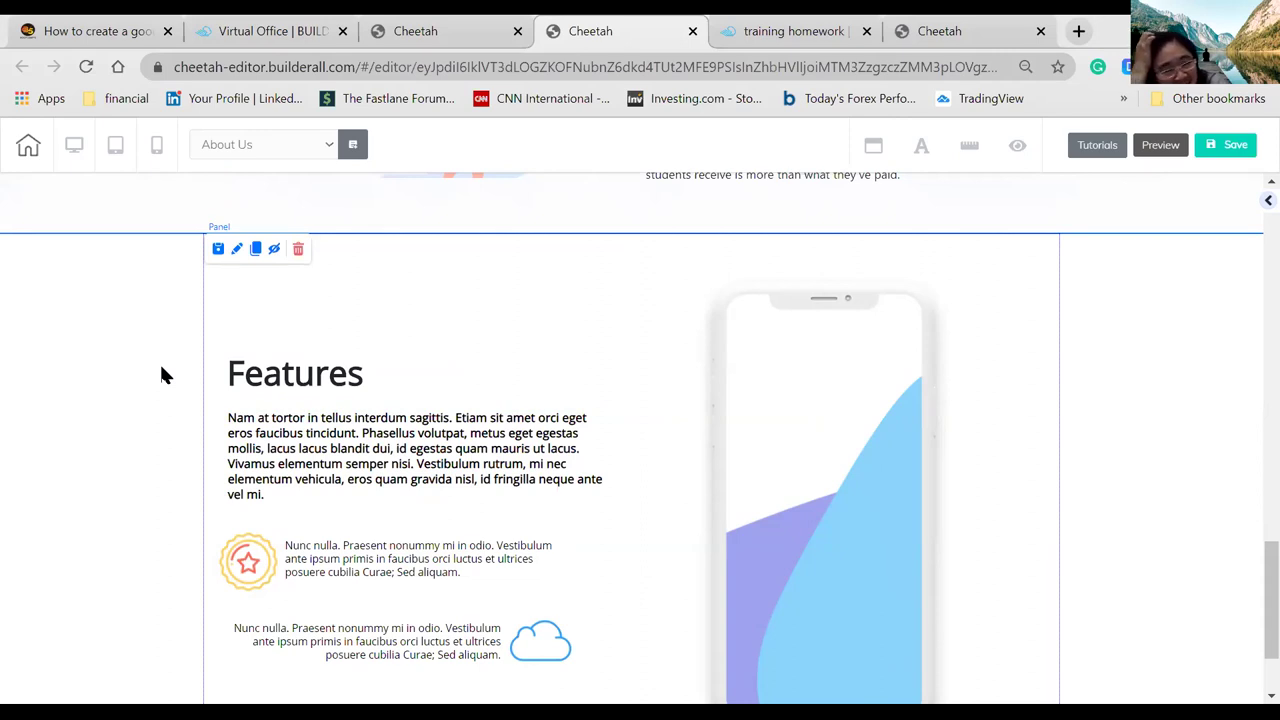
scroll(154, 443, down, 1)
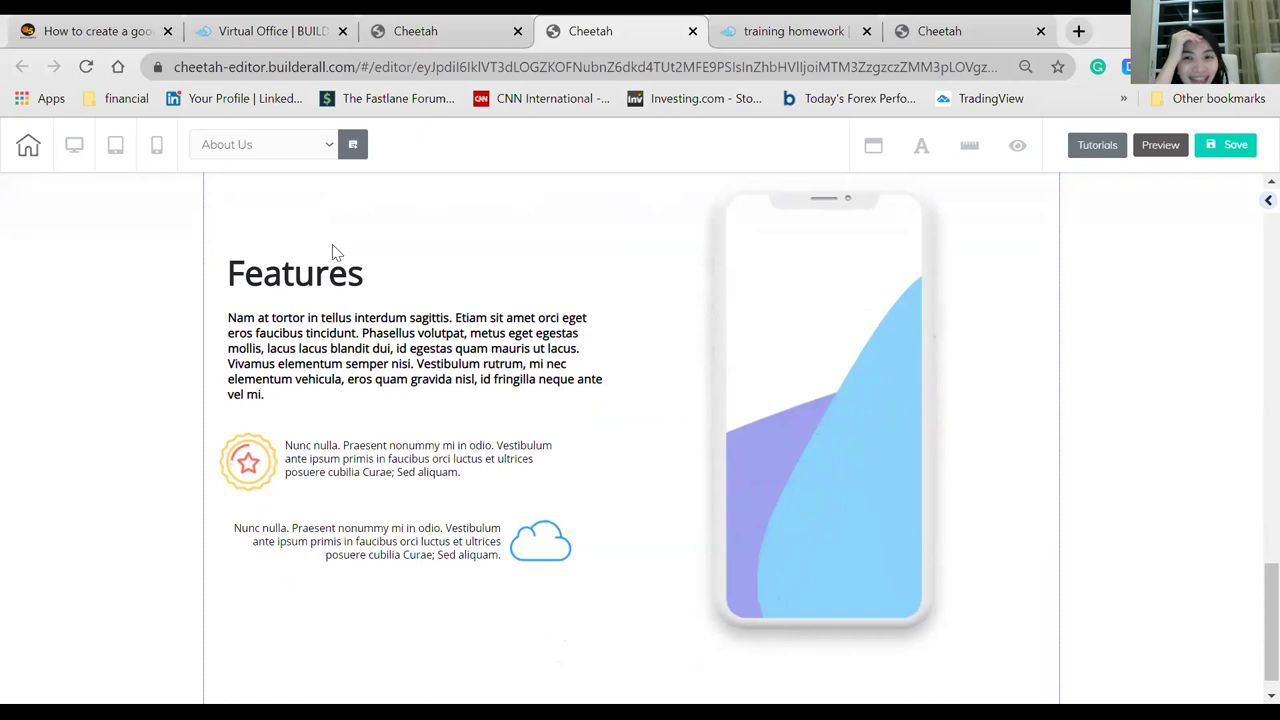
click(344, 268)
scroll(97, 346, up, 1)
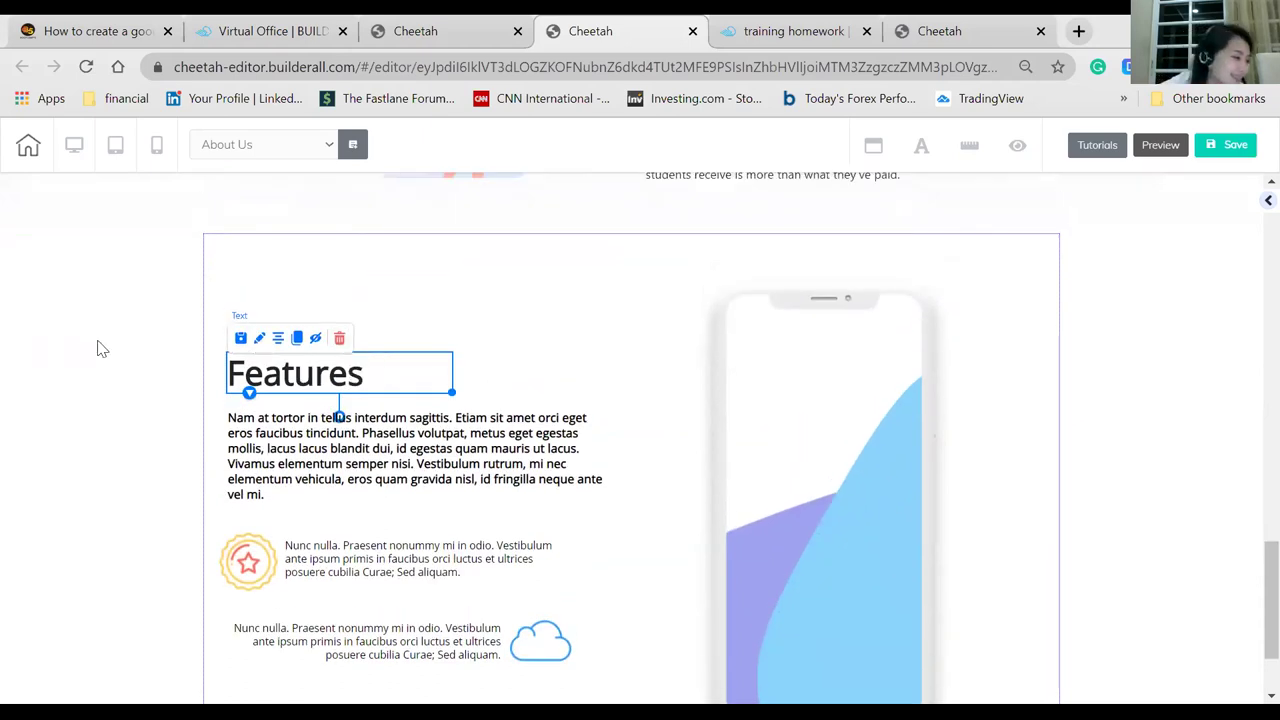
click(97, 348)
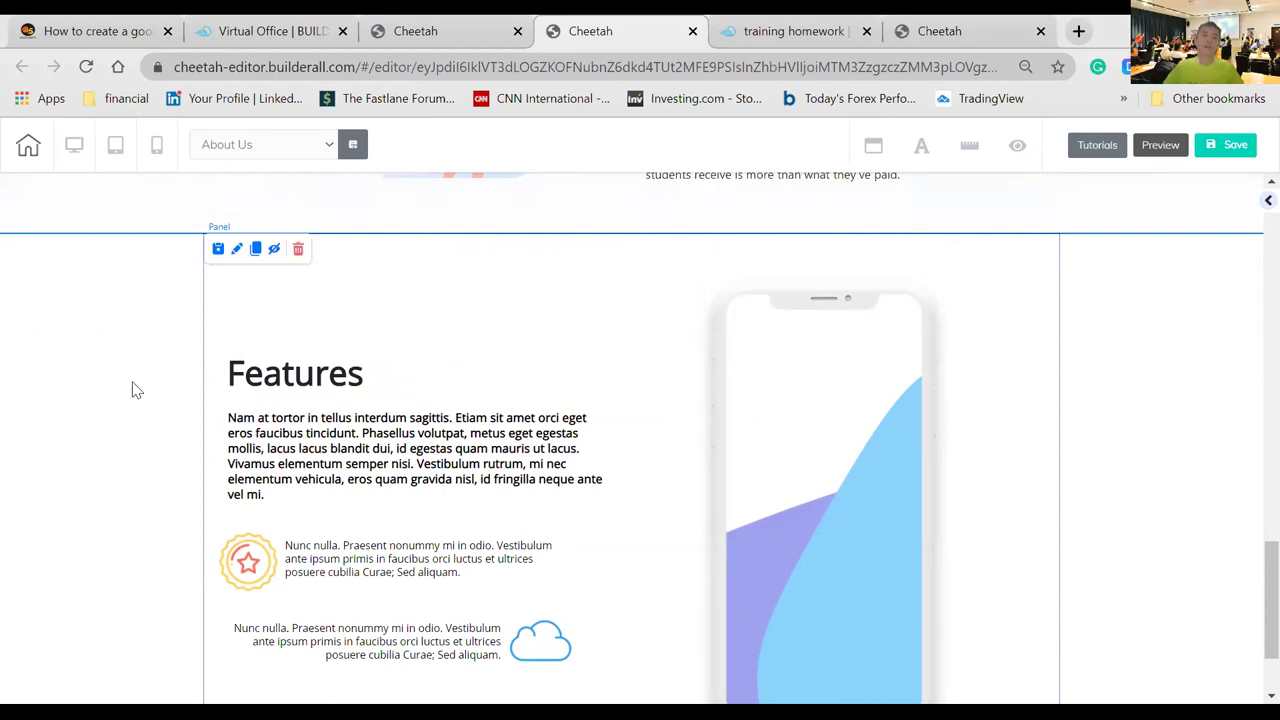
scroll(143, 434, down, 2)
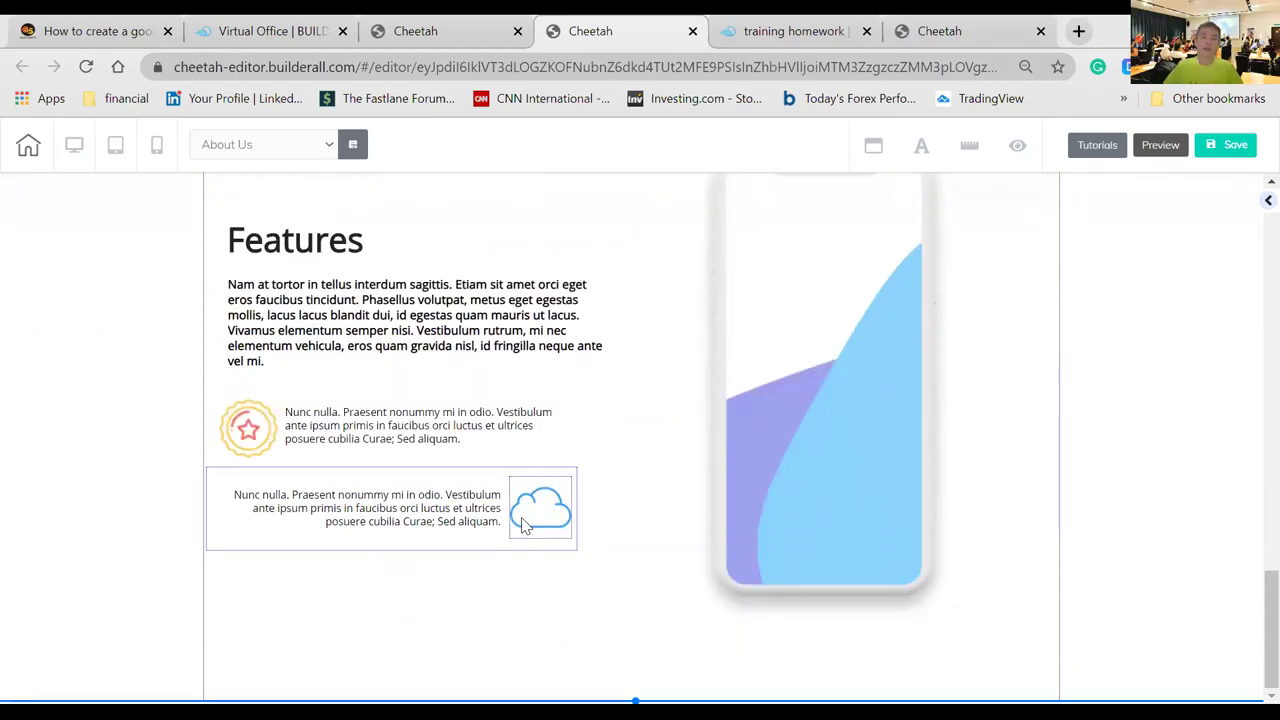
click(254, 430)
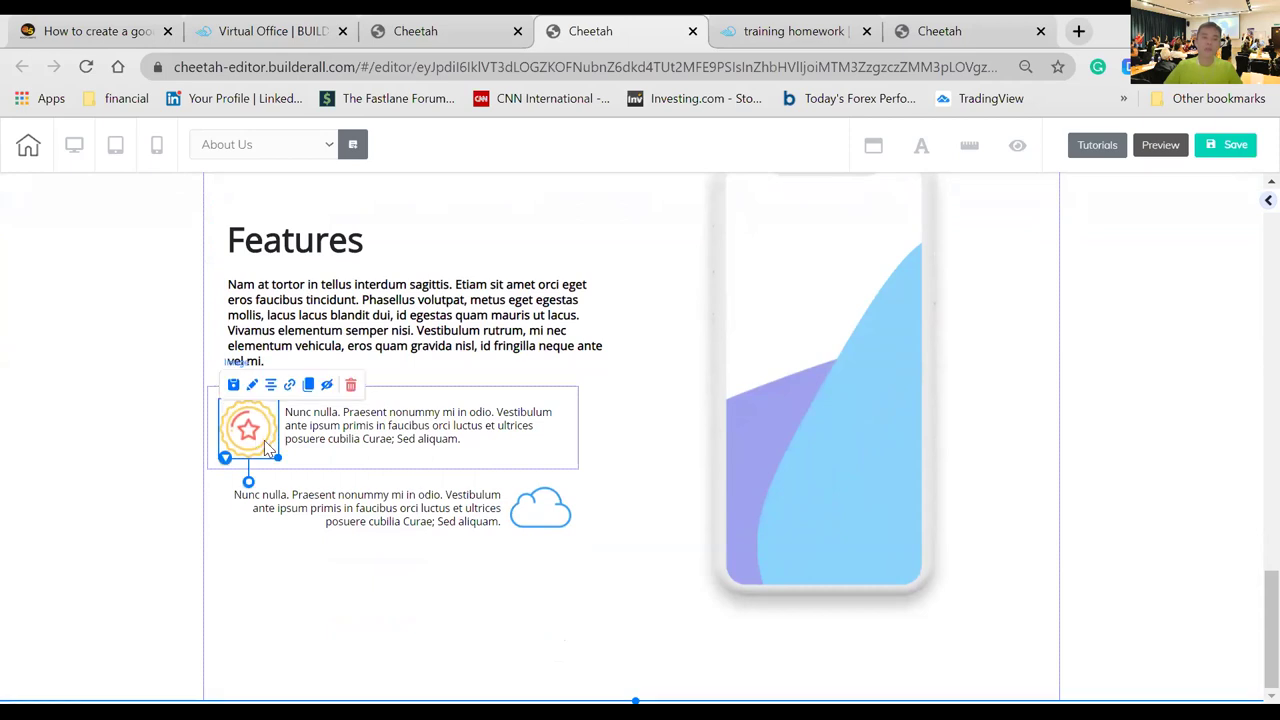
click(339, 371)
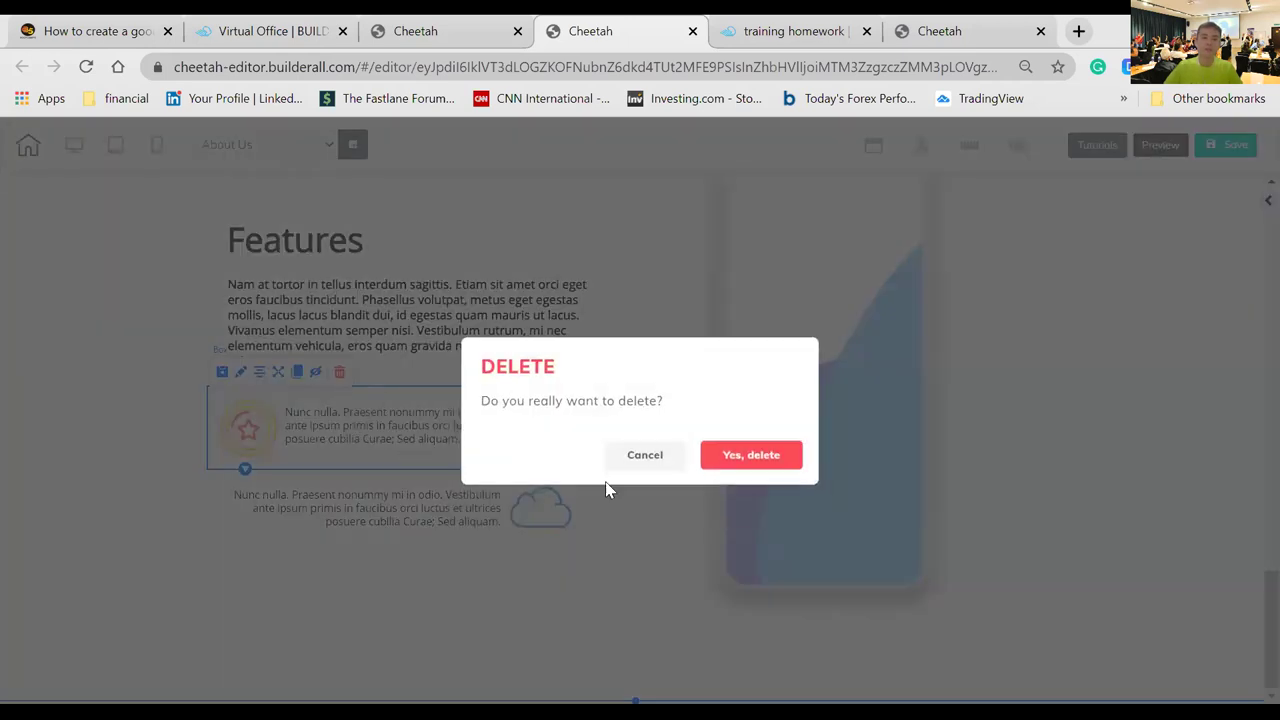
click(616, 545)
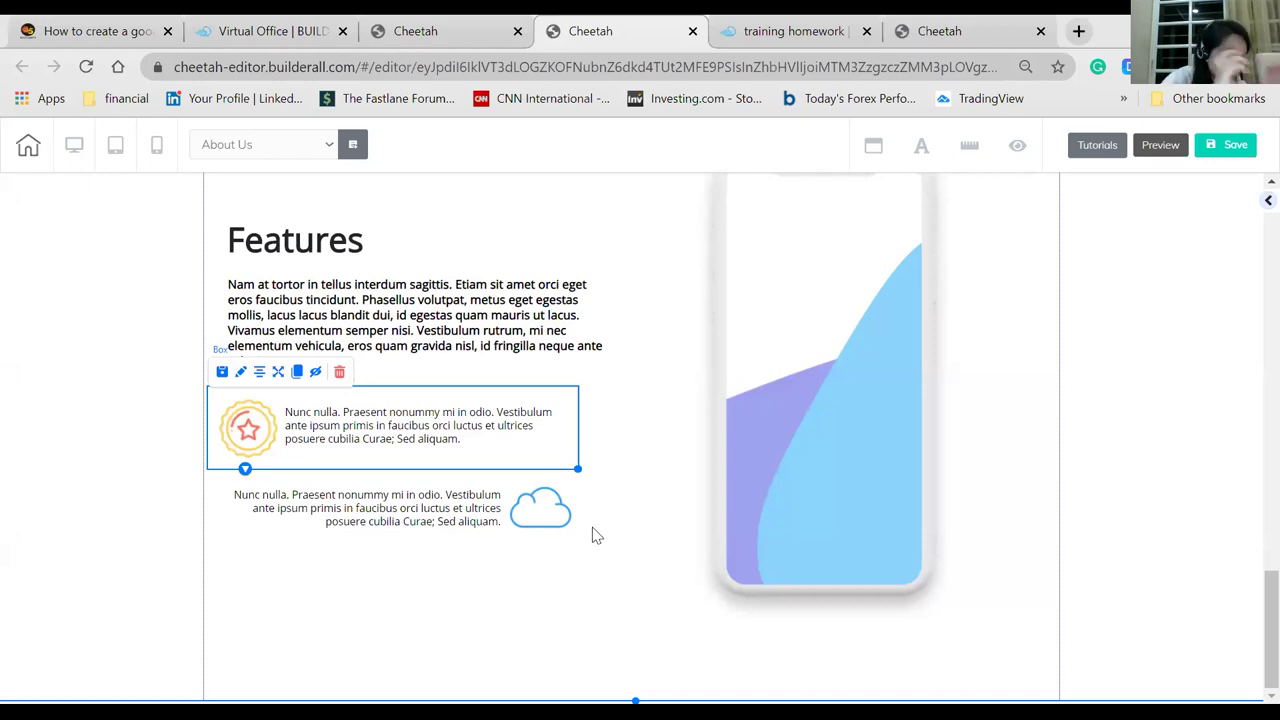
scroll(590, 537, up, 1)
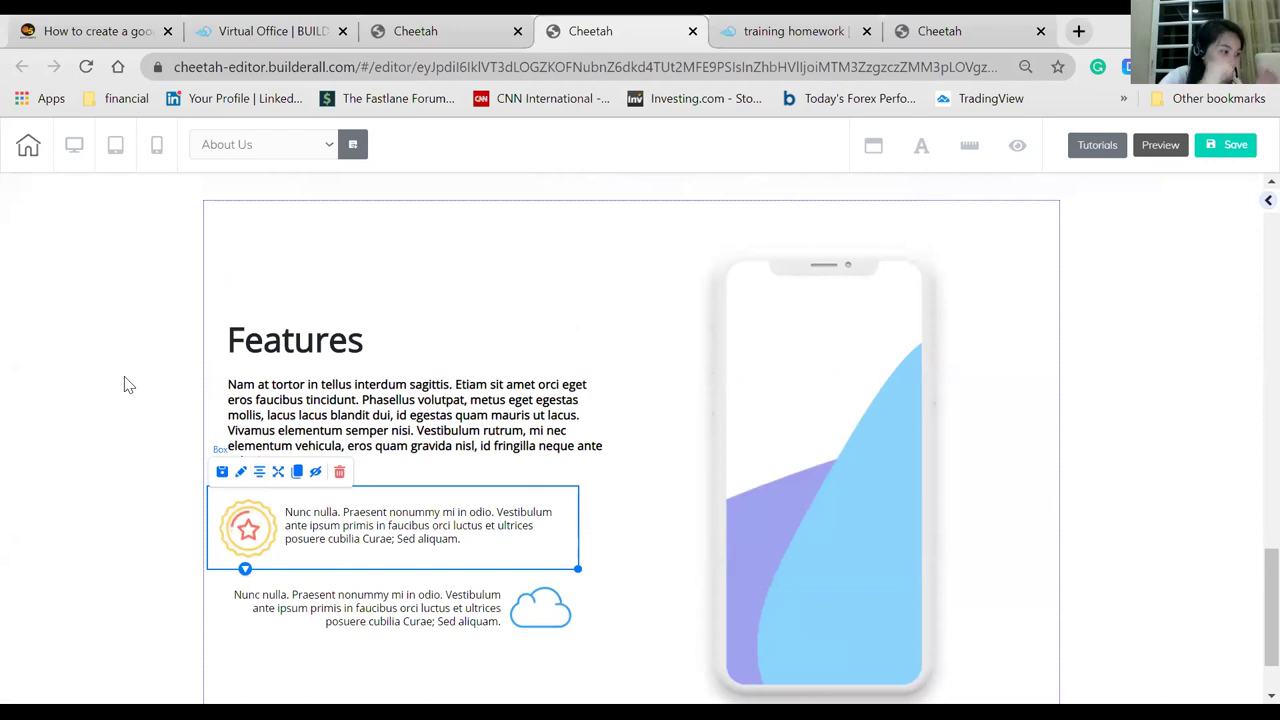
click(128, 385)
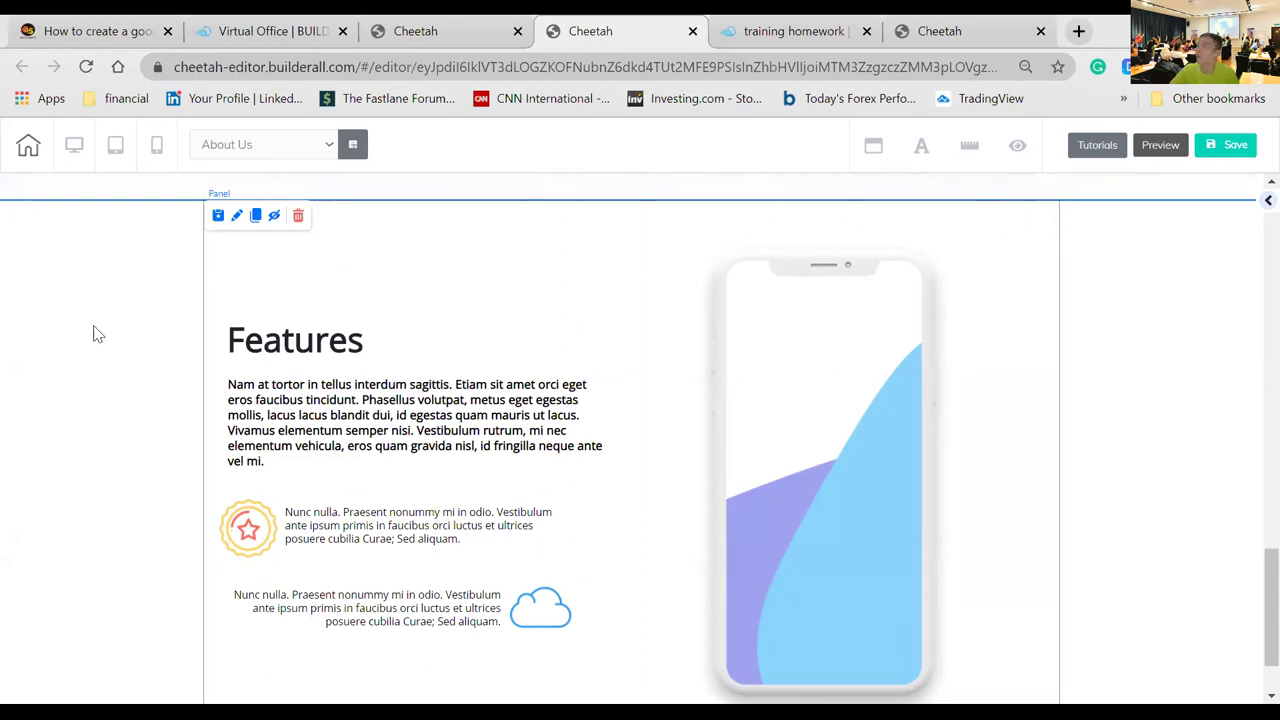
click(288, 350)
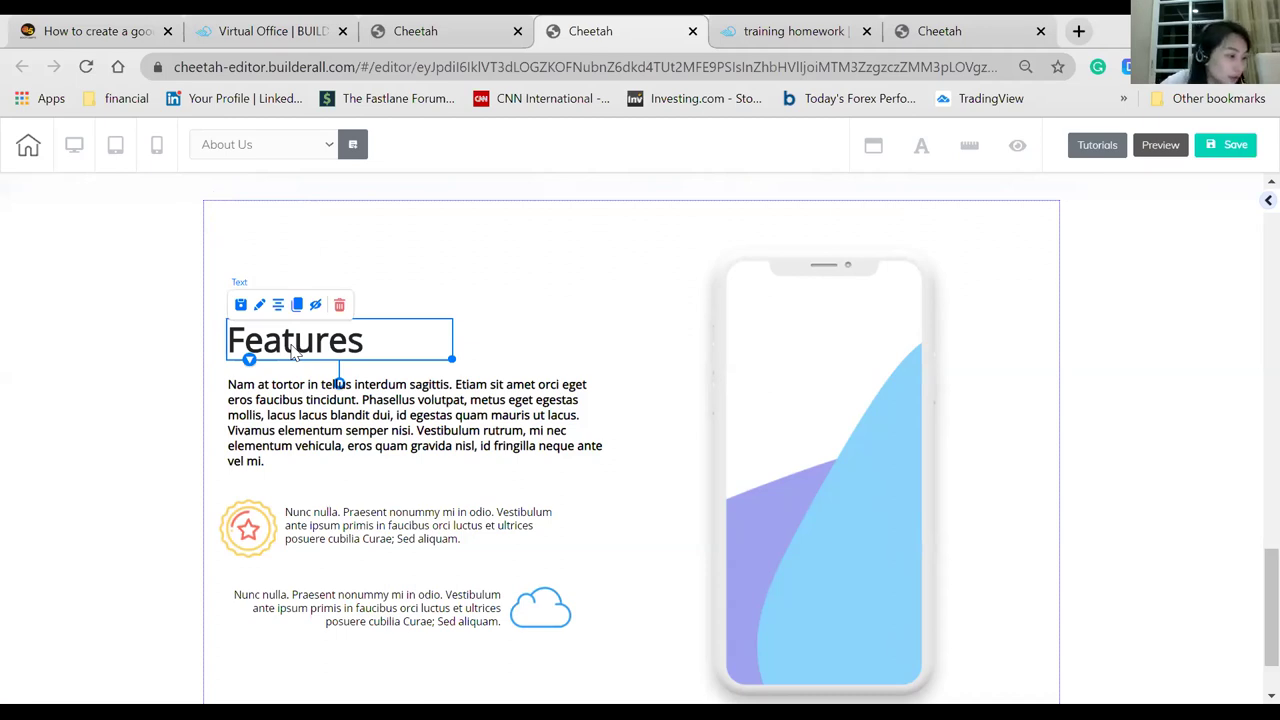
double_click(293, 350)
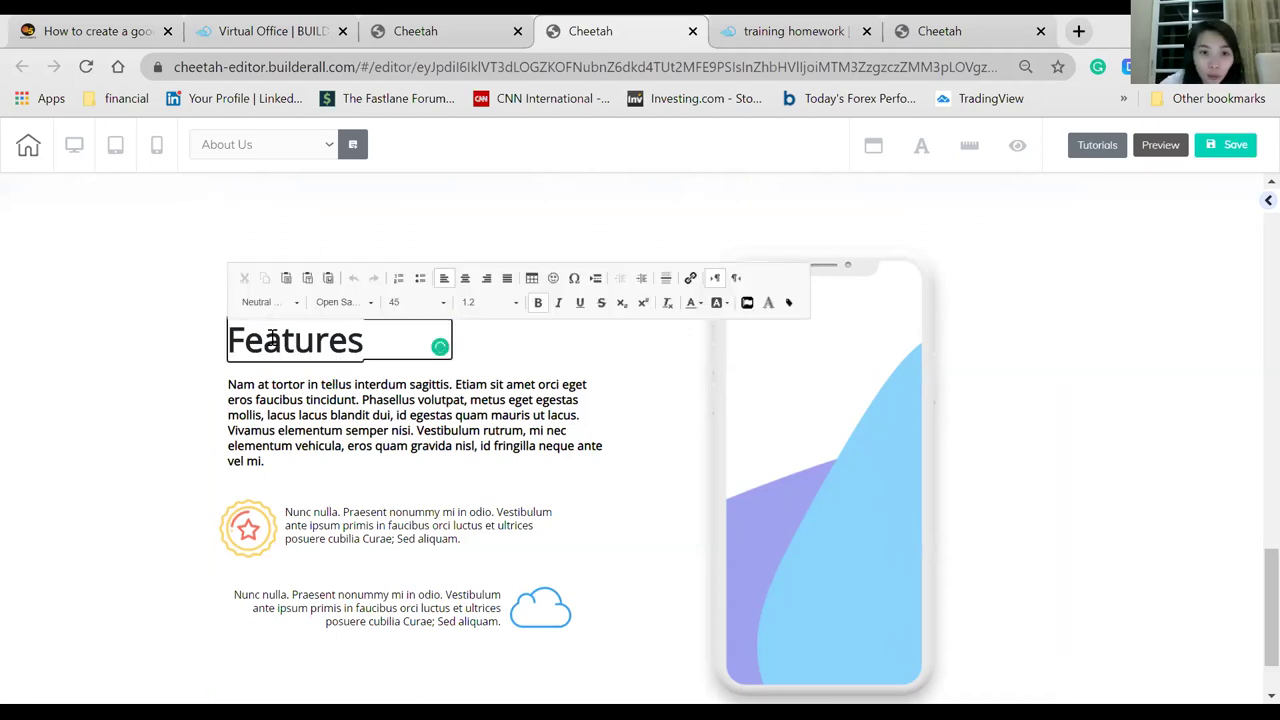
double_click(272, 340)
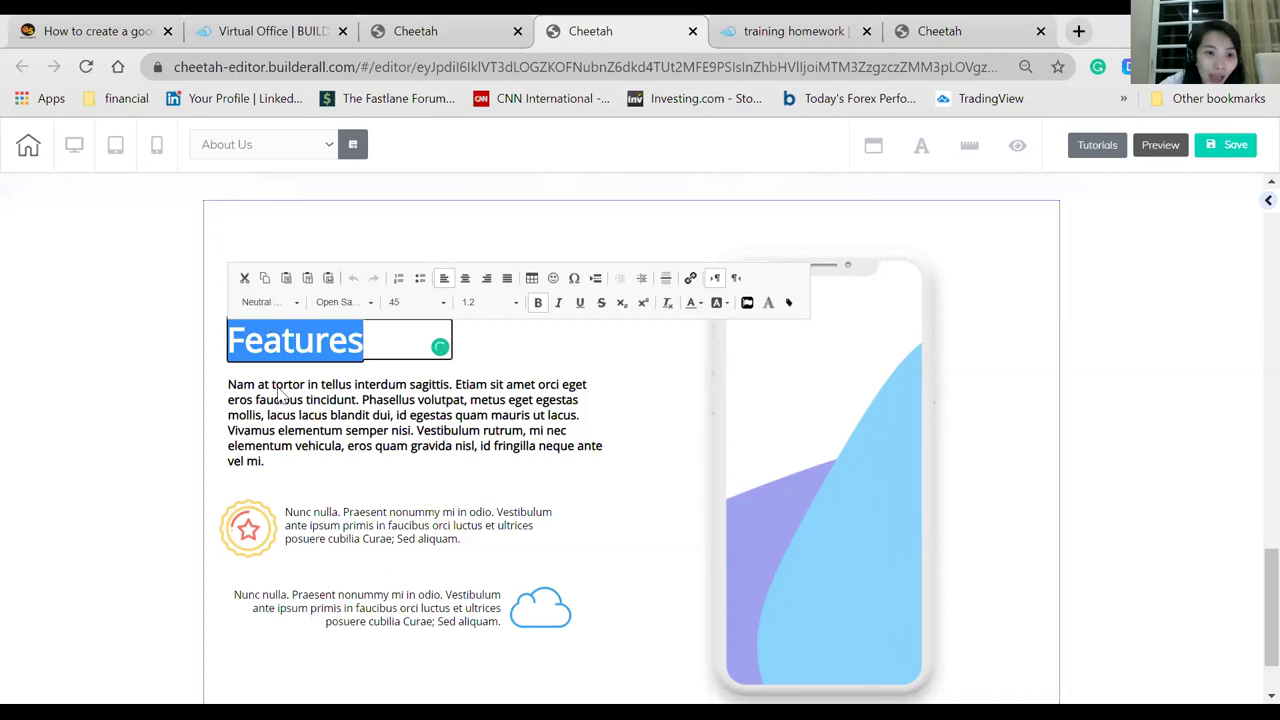
- Examine how the Our mission heading and paragraph sit inside their containing box on the About Us page
scroll(94, 329, up, 8)
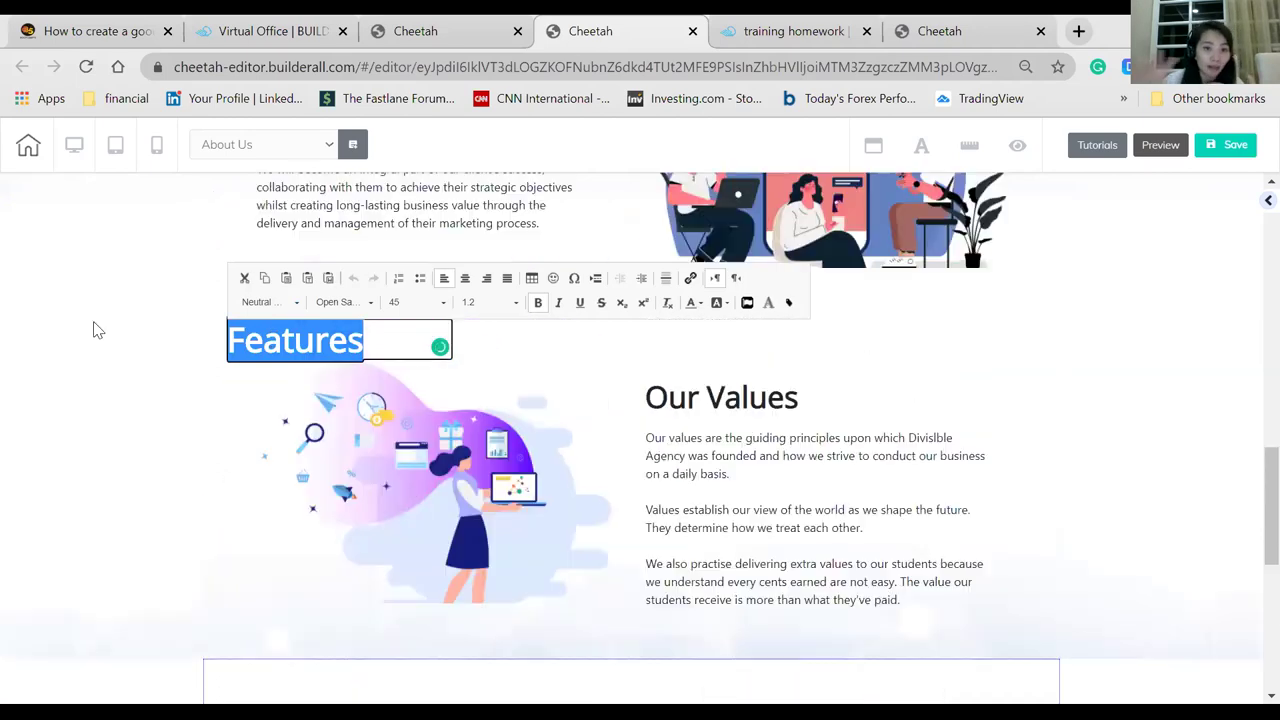
scroll(108, 406, up, 3)
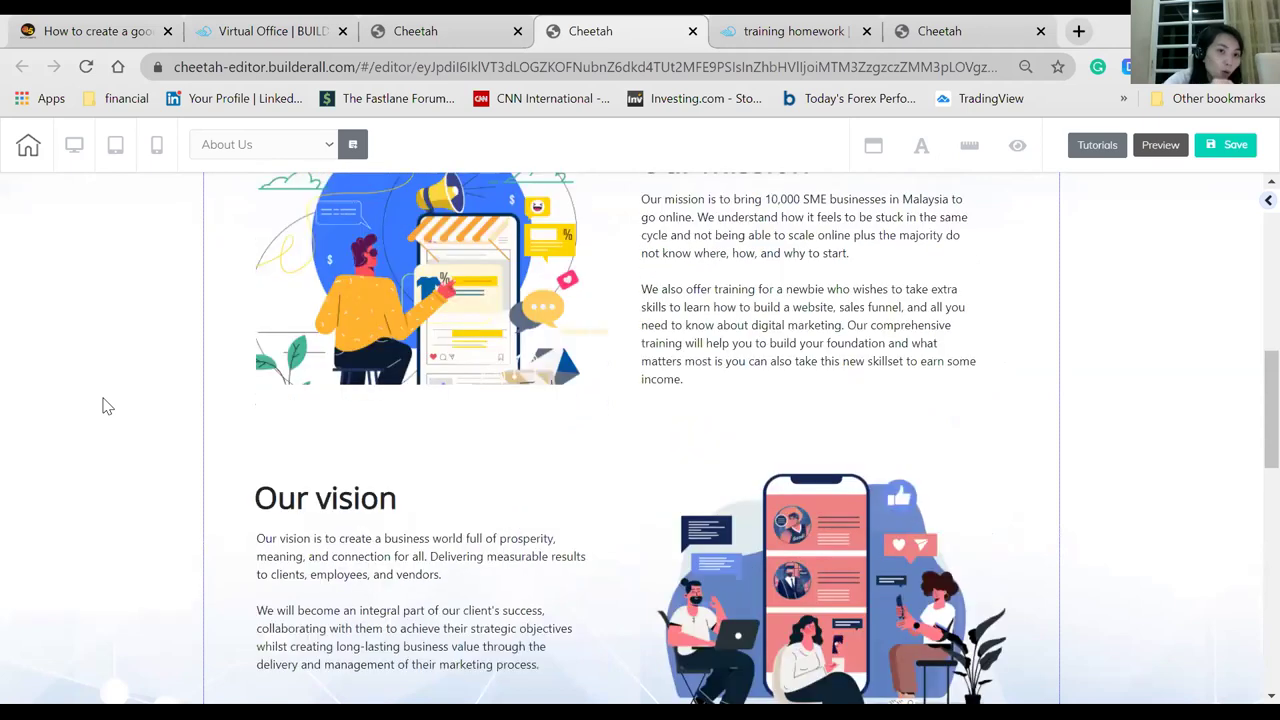
scroll(108, 406, up, 1)
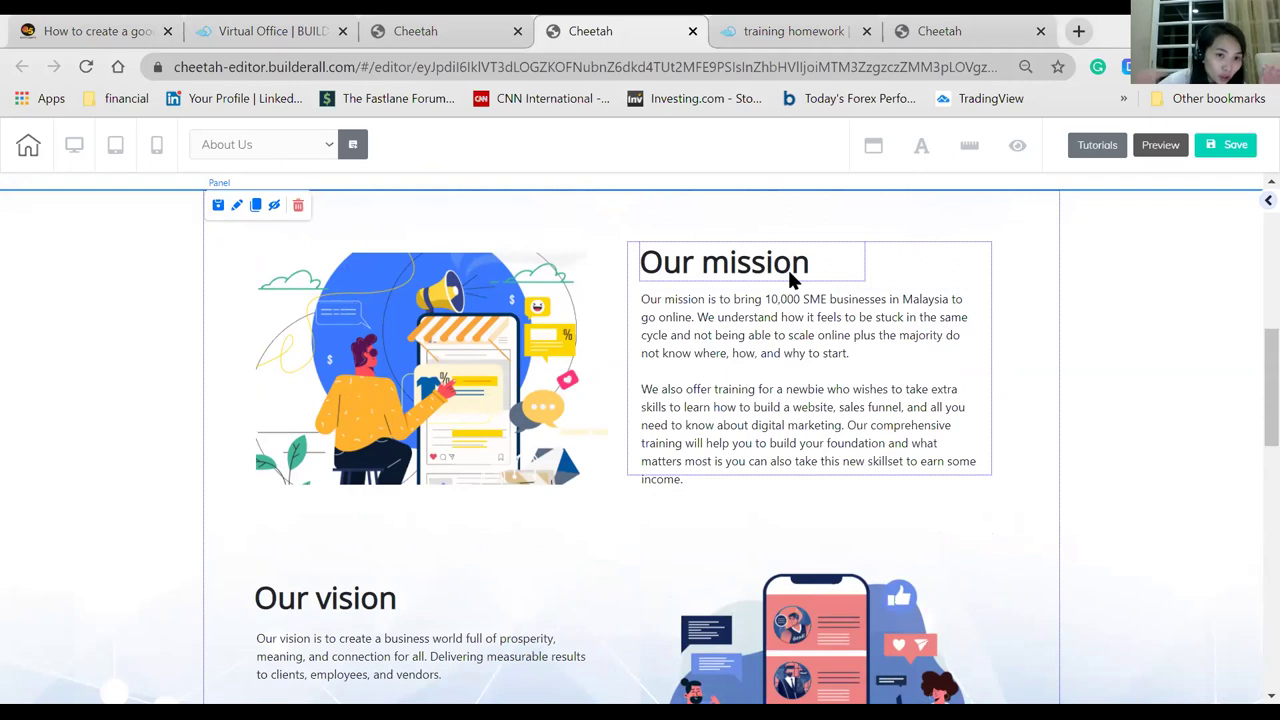
click(969, 319)
click(990, 319)
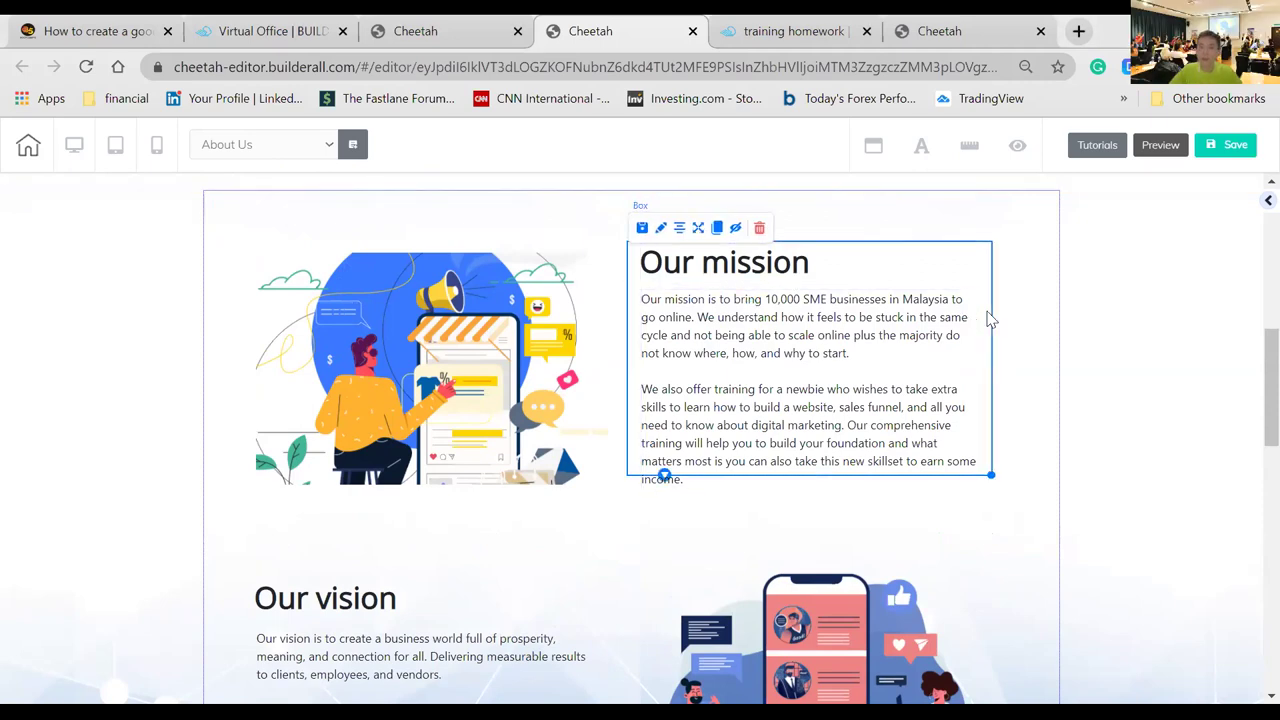
click(1180, 358)
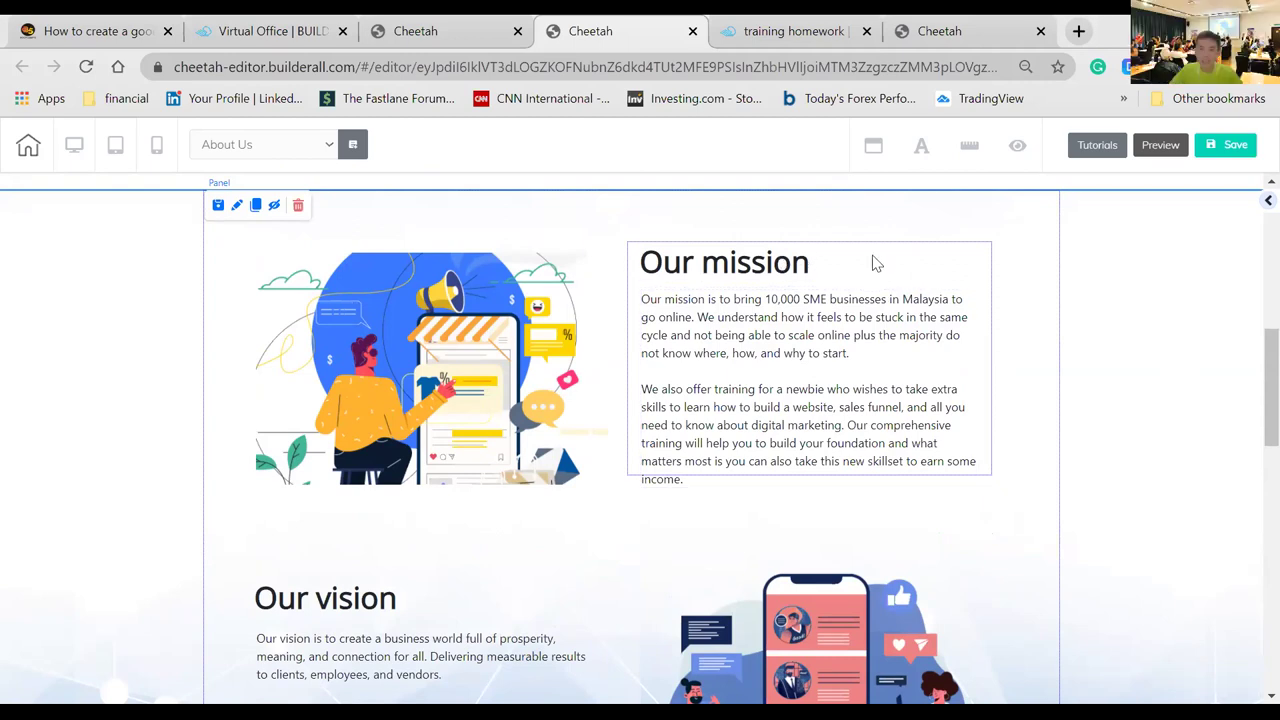
click(874, 329)
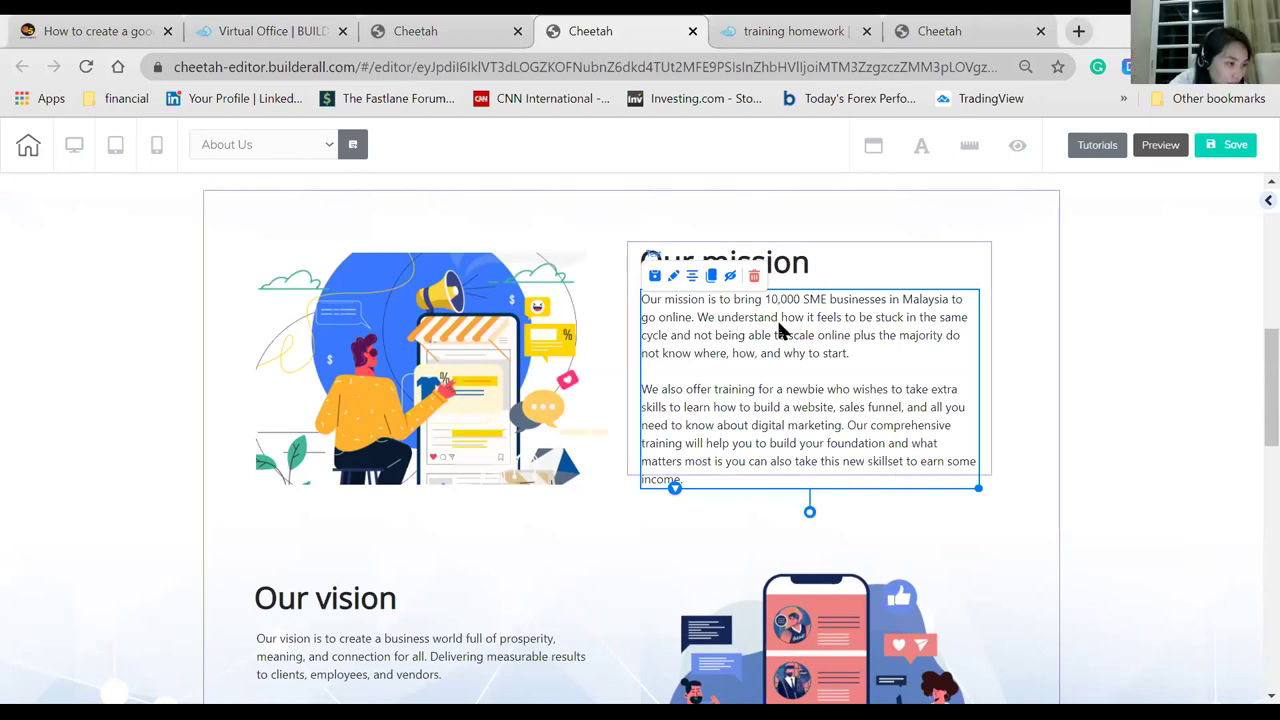
click(977, 251)
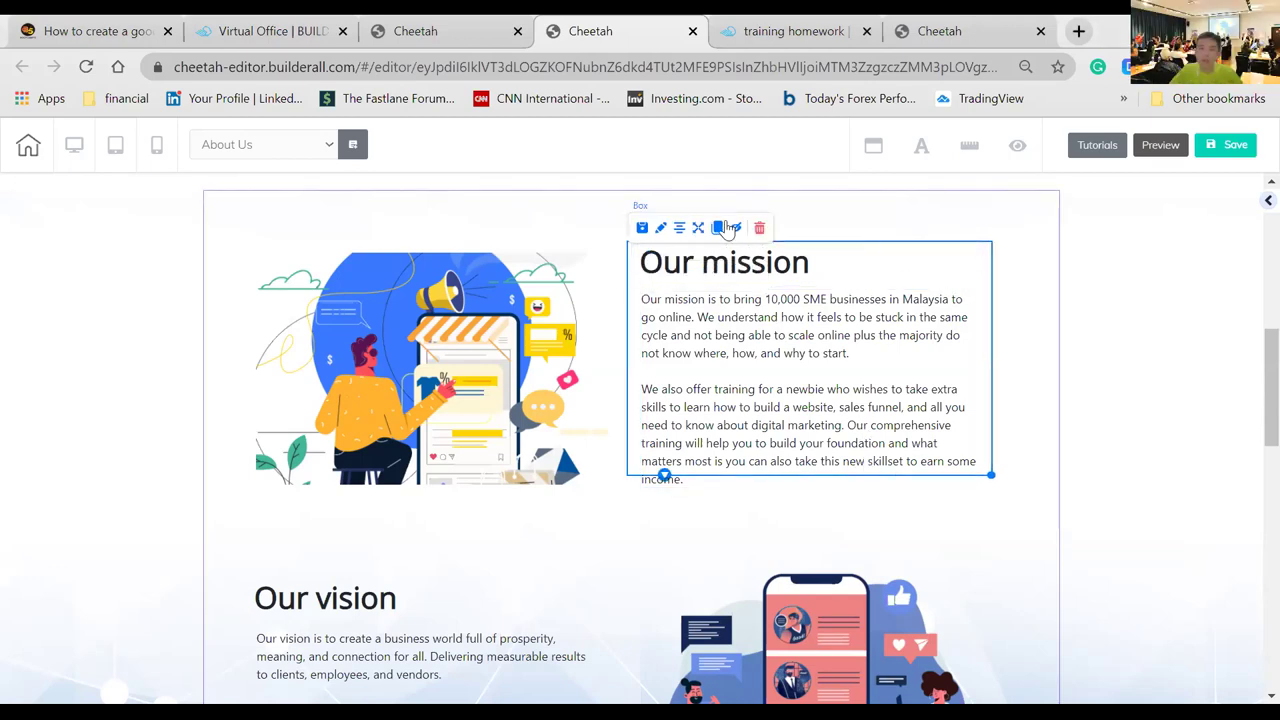
- Look through the Our mission box's settings, from background and border to shadow, parallax, animation and layers
double_click(785, 403)
scroll(724, 443, up, 3)
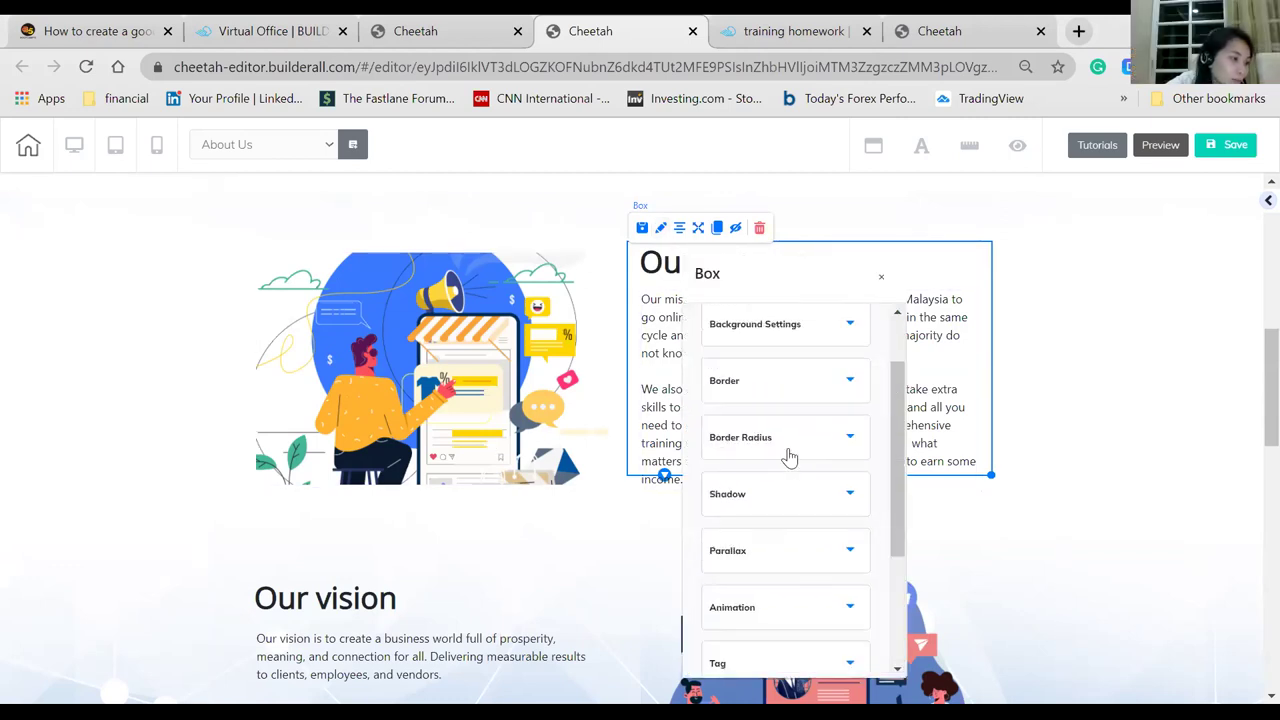
scroll(790, 457, up, 2)
click(786, 416)
scroll(805, 480, down, 2)
scroll(814, 425, down, 3)
scroll(815, 433, up, 3)
click(749, 415)
click(774, 474)
click(777, 475)
click(778, 415)
scroll(786, 455, down, 2)
scroll(784, 458, down, 3)
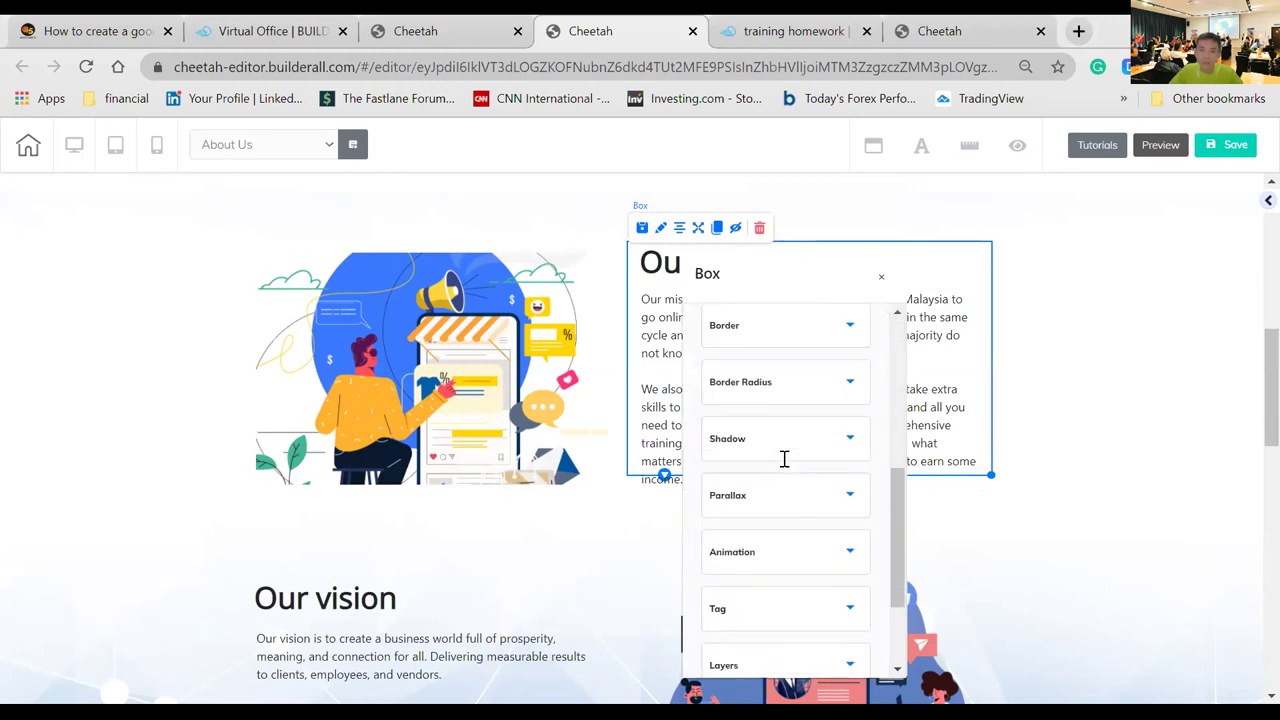
scroll(783, 464, up, 5)
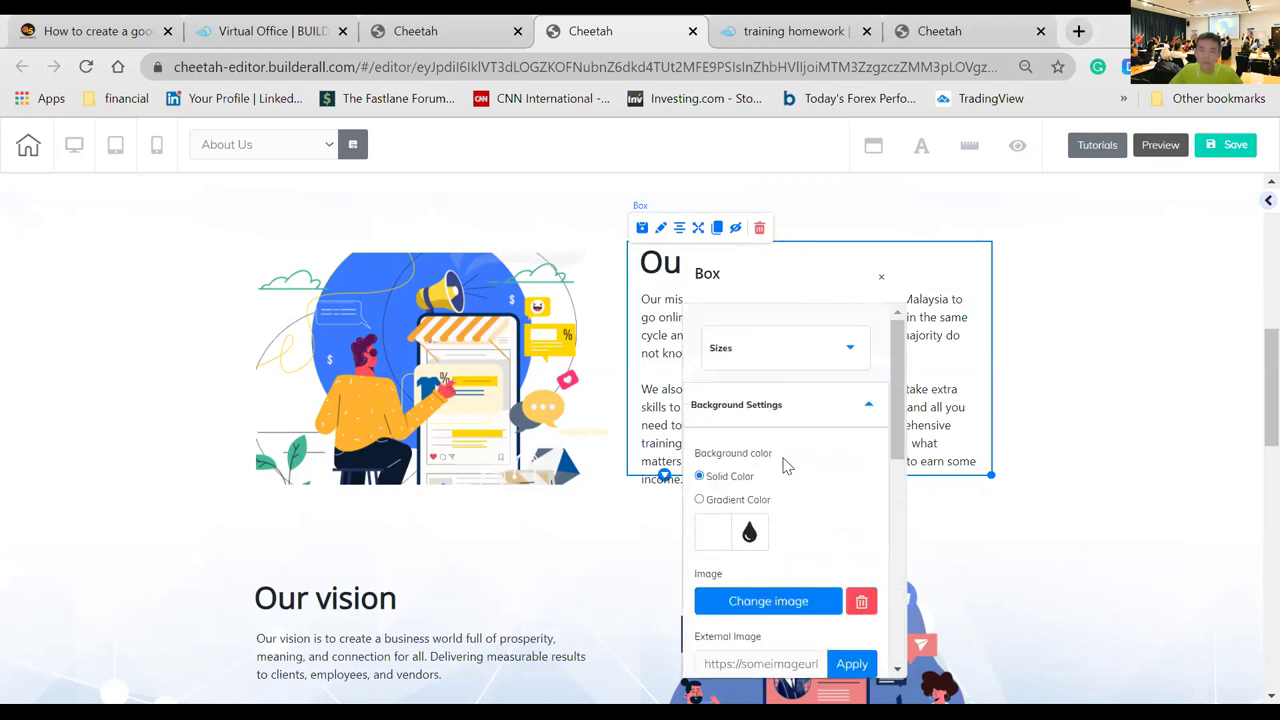
- Try a solid background colour from the colour picker on the Our mission box
click(700, 500)
click(699, 476)
scroll(790, 486, down, 1)
click(729, 443)
drag(751, 517, 718, 531)
click(1120, 445)
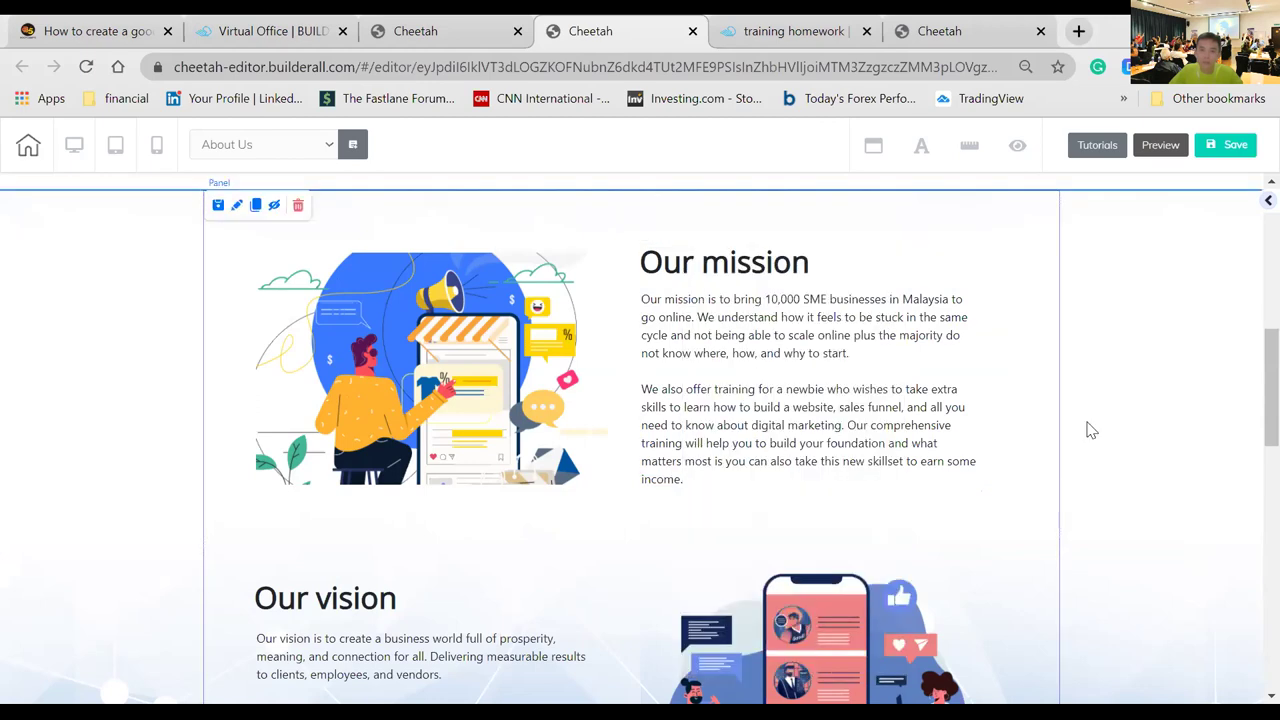
- Fill the Our mission box with the dark grey swatch 3F4442 as its solid background colour
click(970, 390)
click(973, 282)
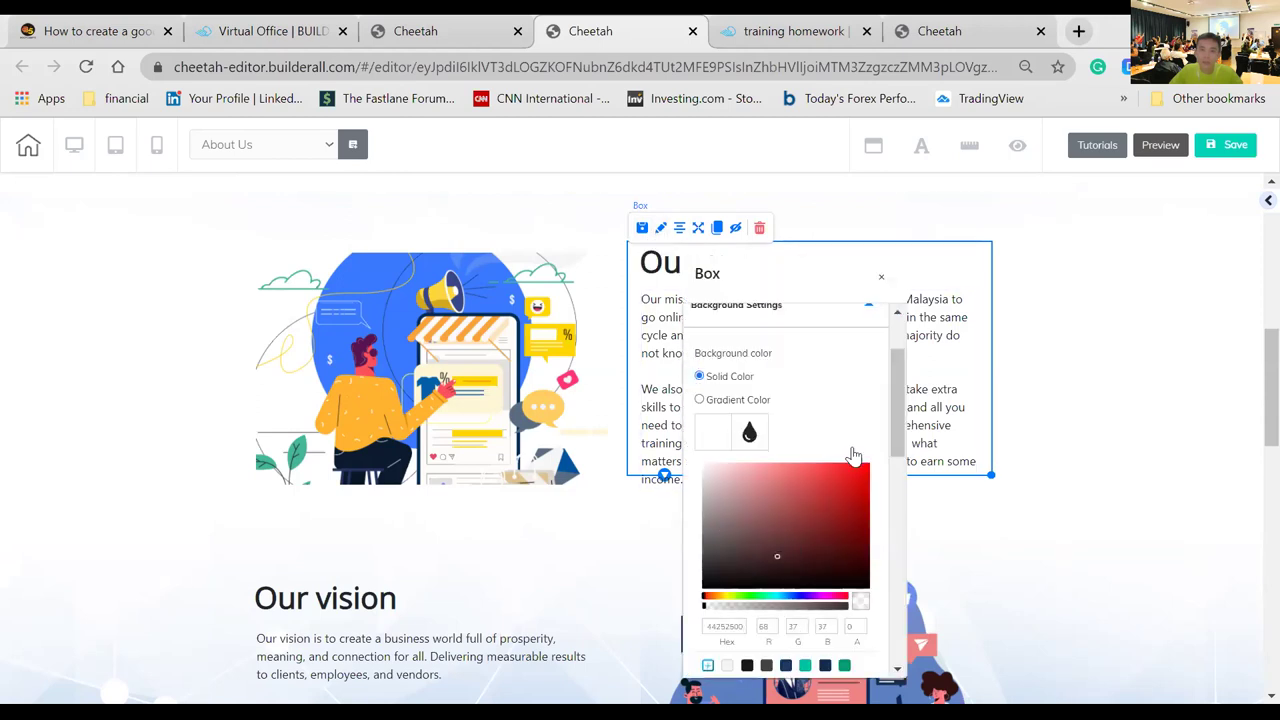
click(1080, 411)
click(705, 320)
click(815, 260)
click(926, 261)
click(660, 229)
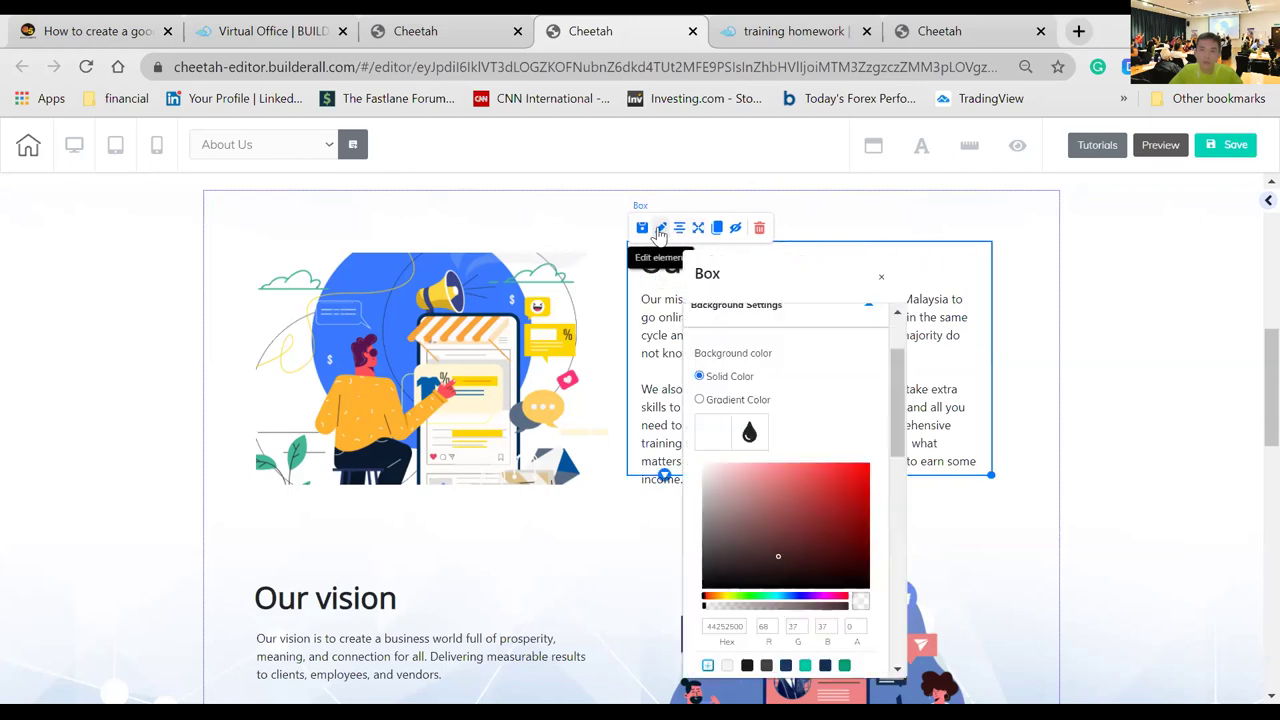
scroll(788, 388, down, 3)
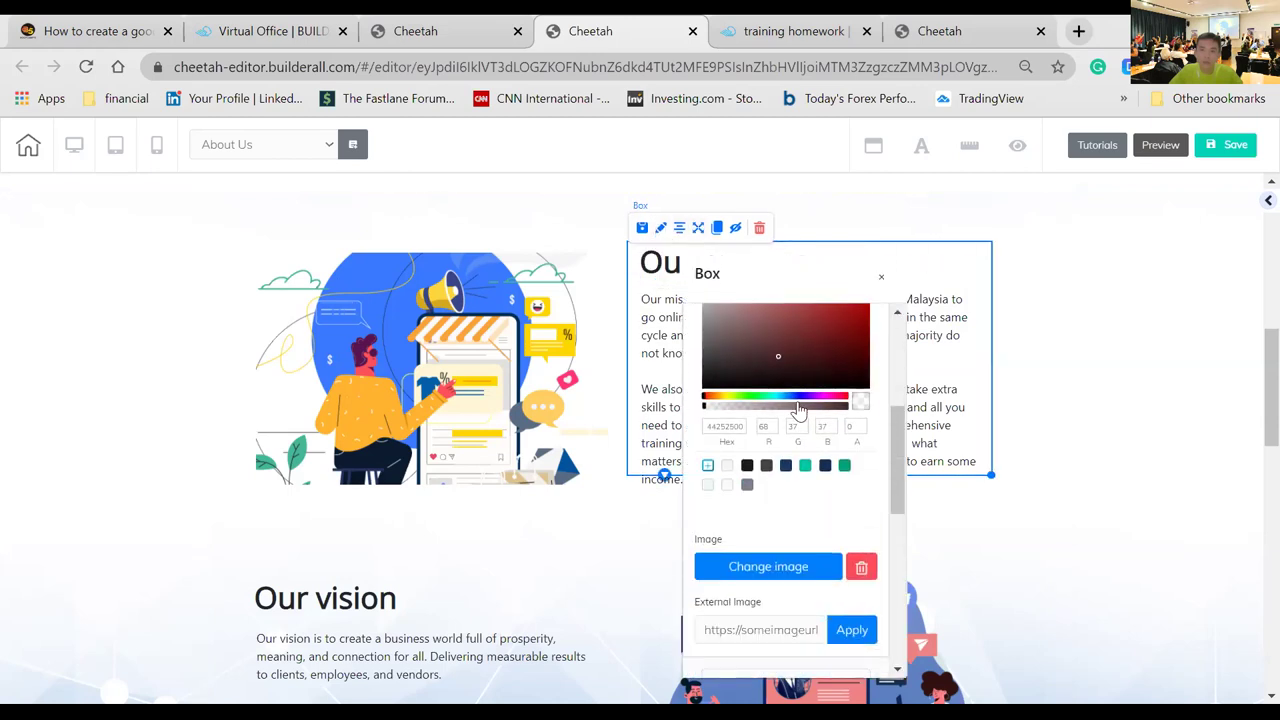
click(748, 468)
click(766, 466)
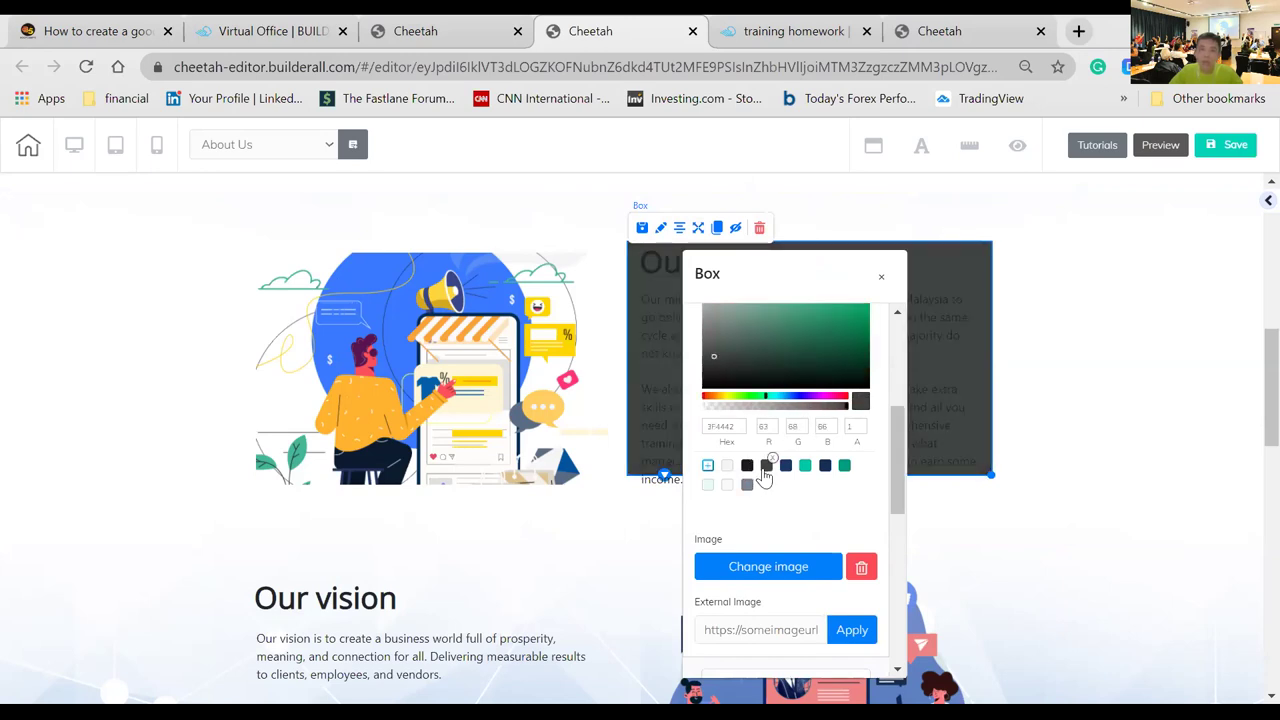
click(1105, 383)
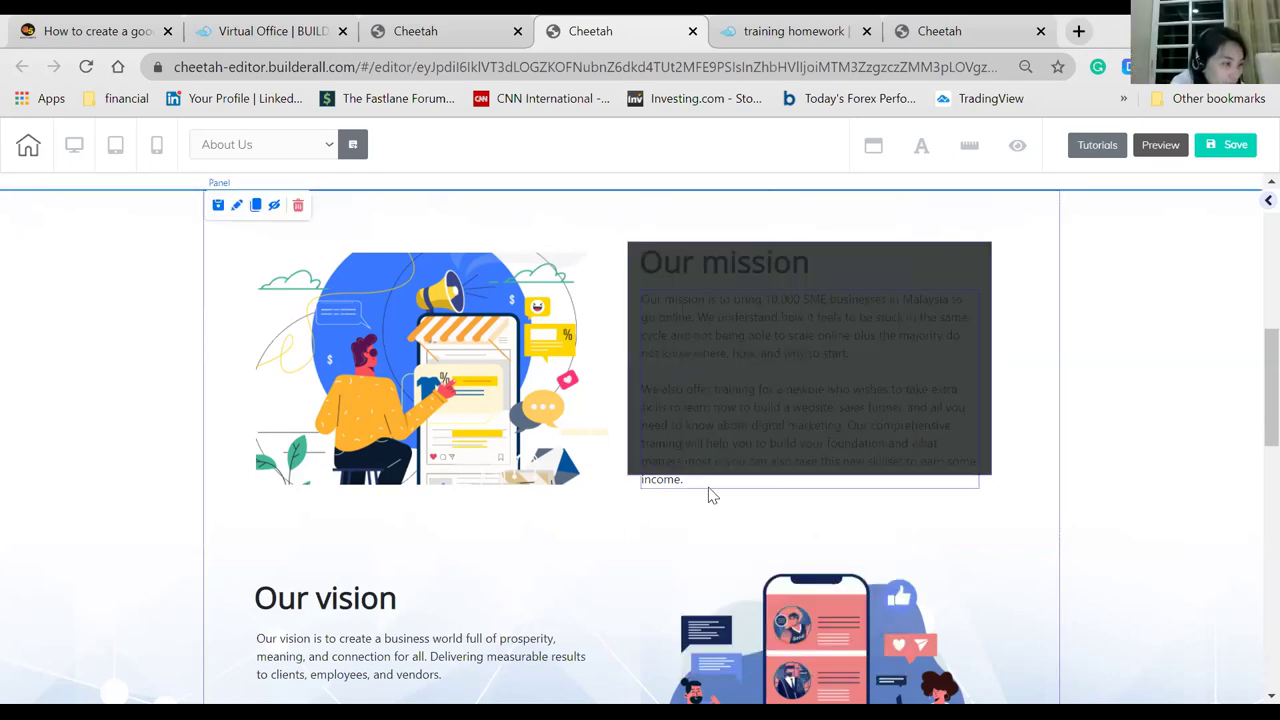
- Change the Our mission box's background to the near-white swatch F9FBFE and close its settings
click(925, 254)
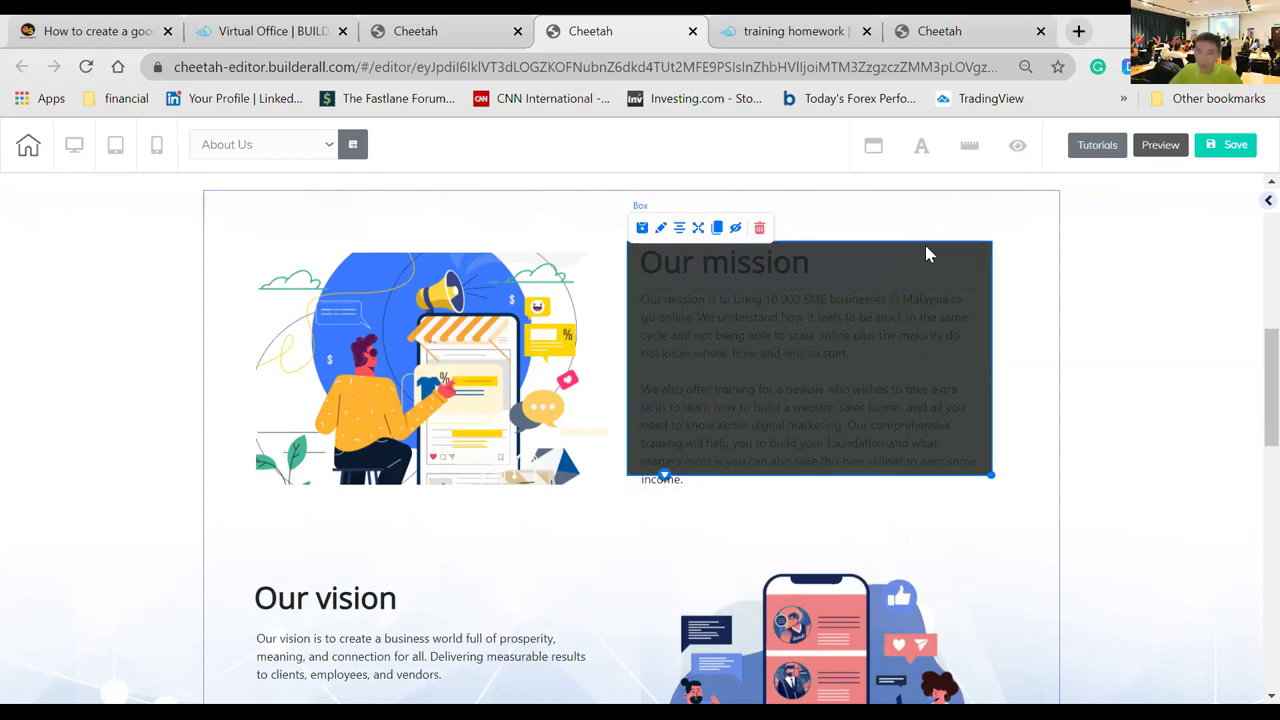
click(670, 532)
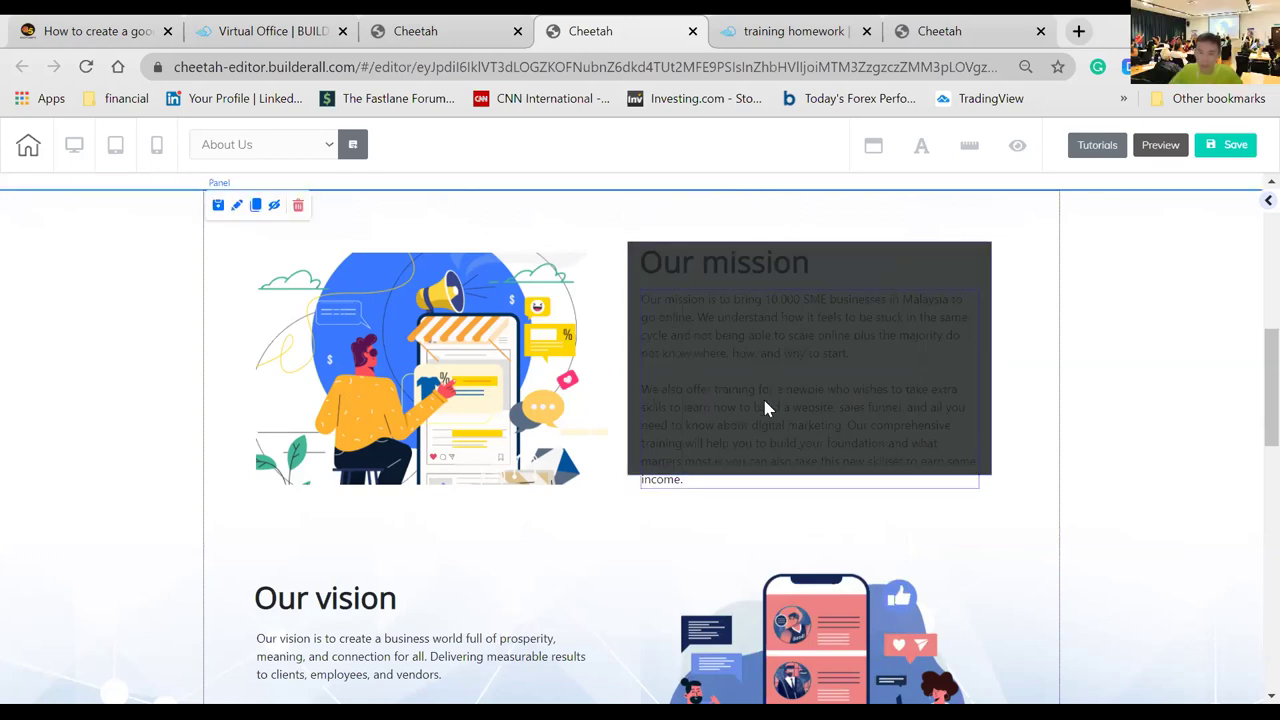
click(918, 254)
click(661, 229)
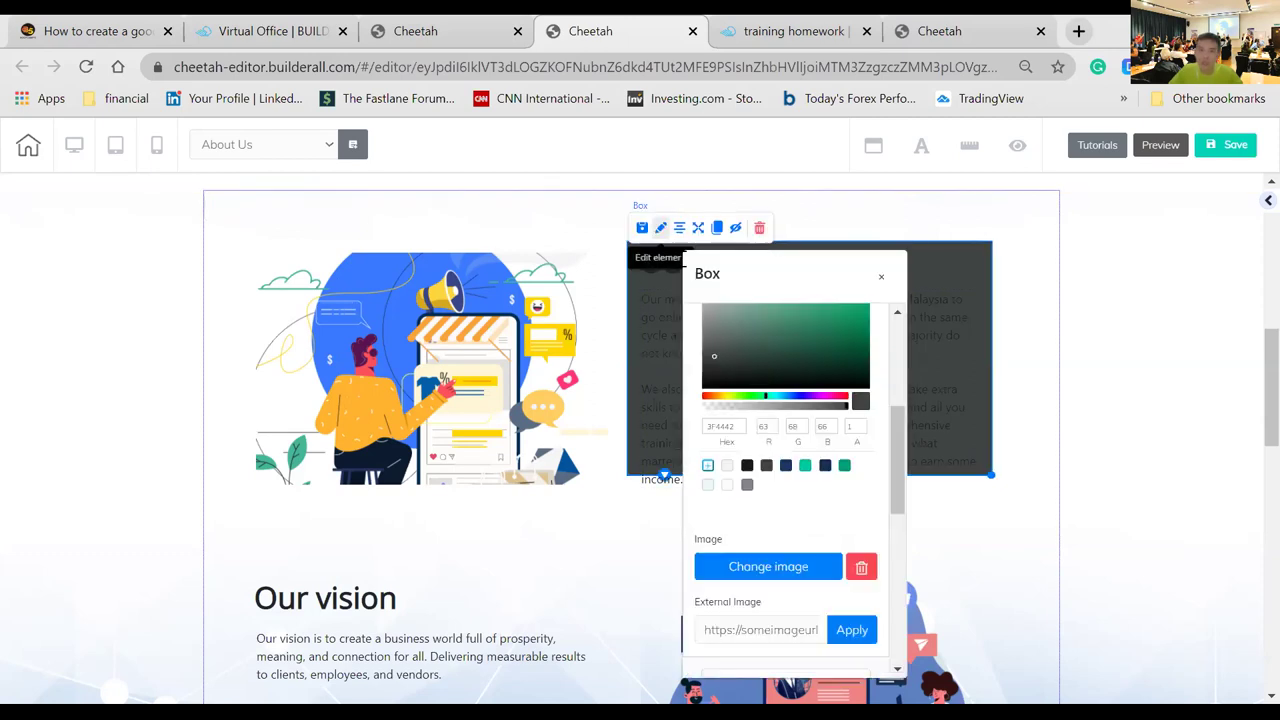
click(708, 466)
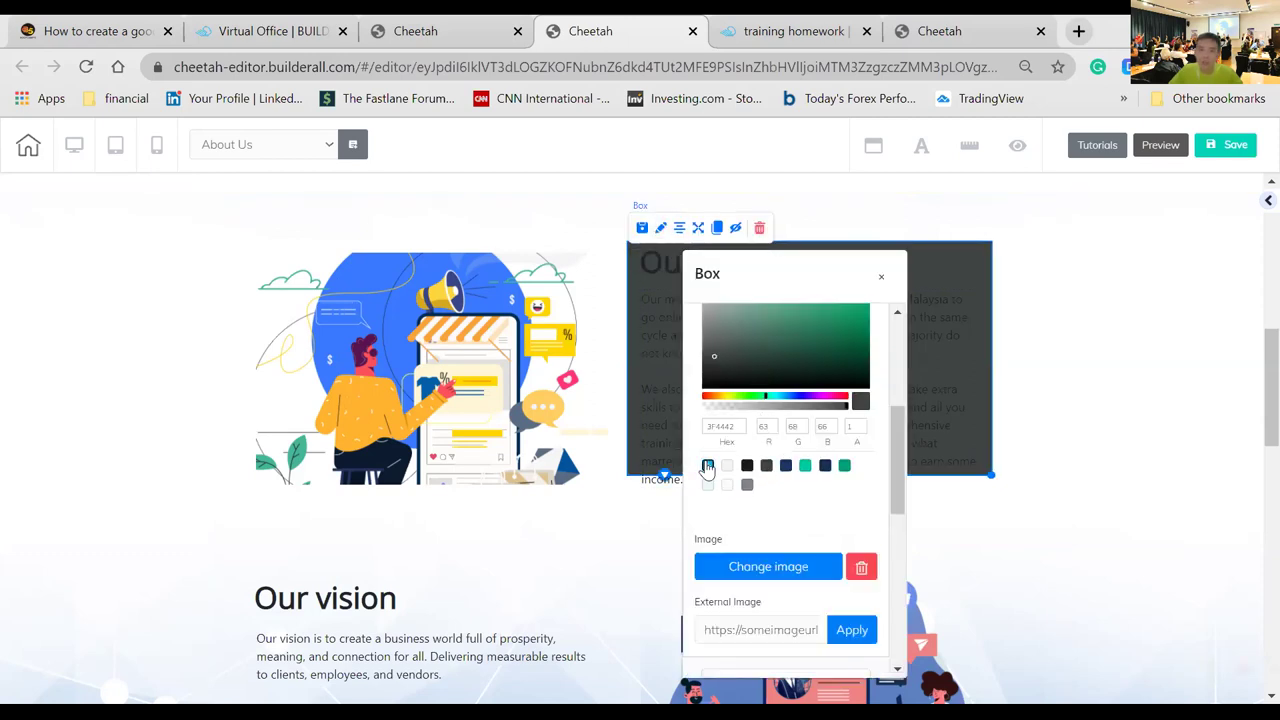
click(727, 466)
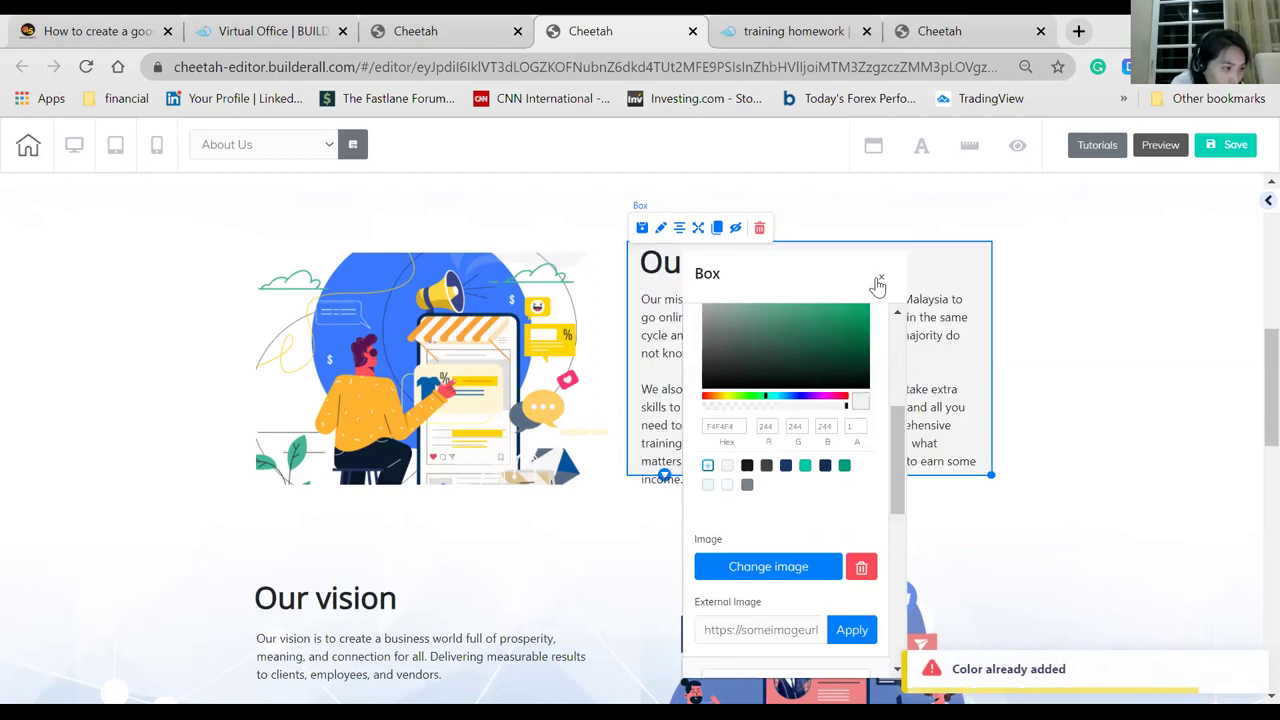
click(729, 485)
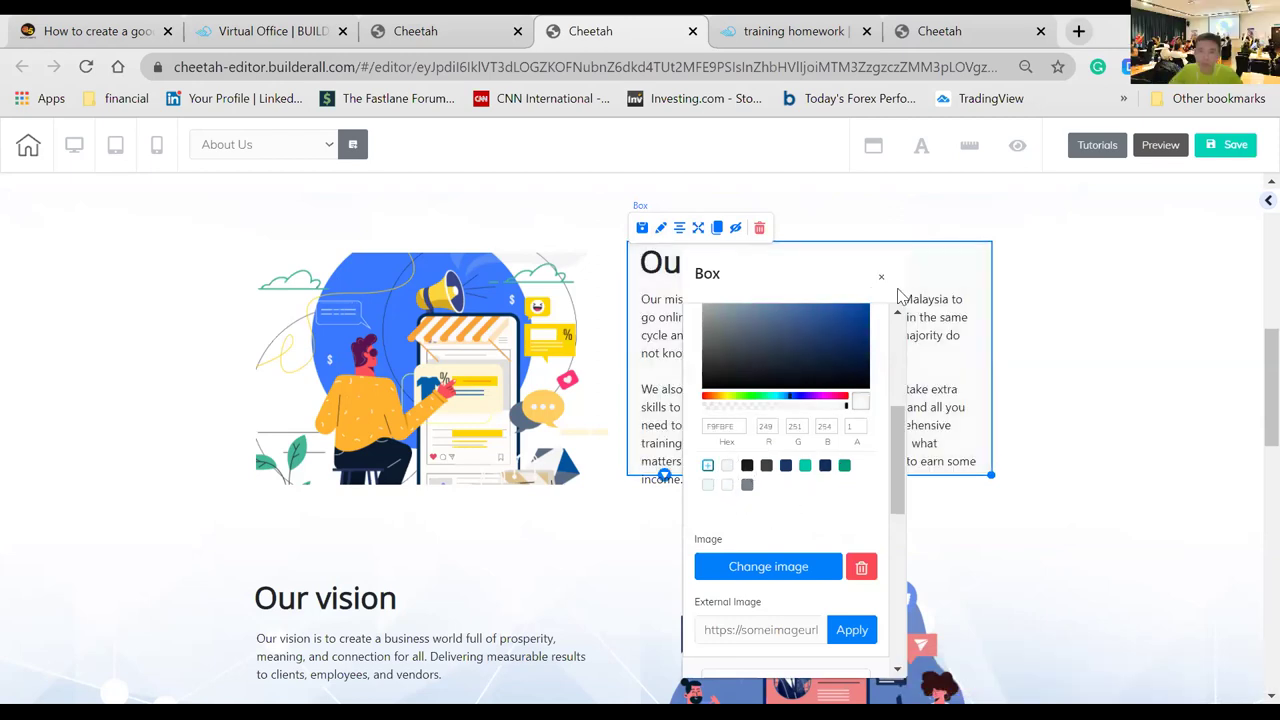
click(1138, 498)
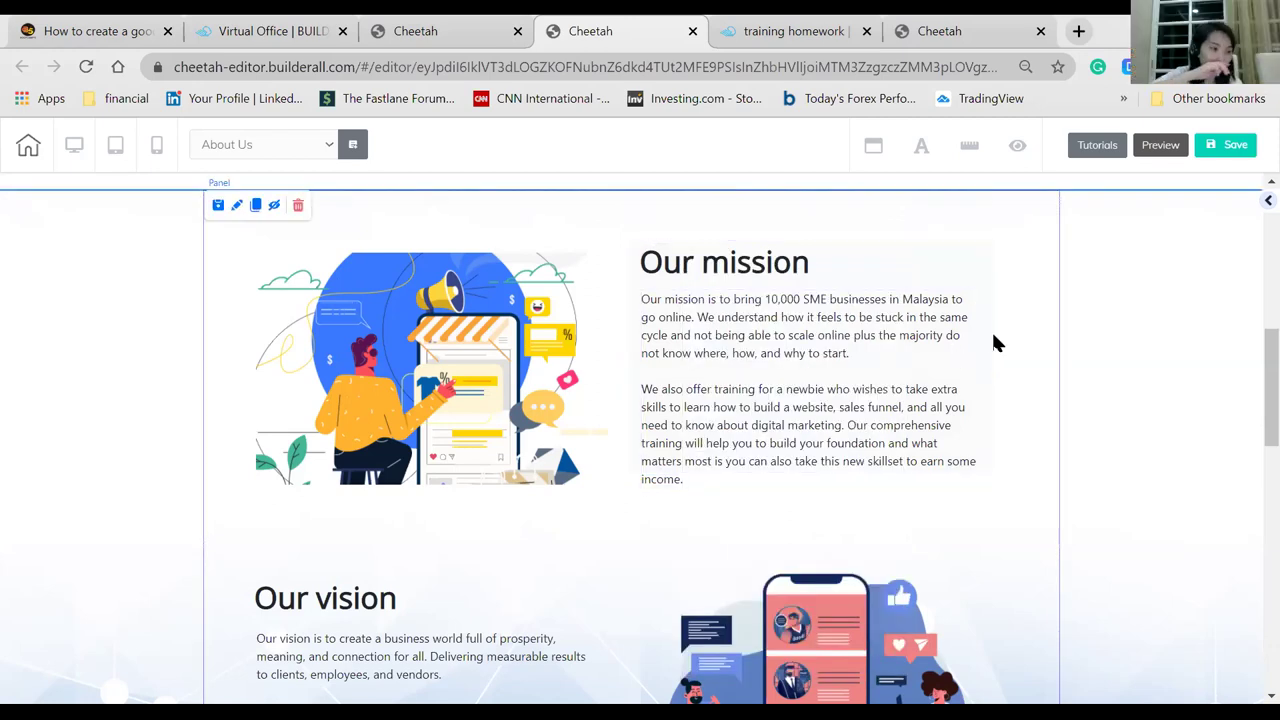
click(947, 355)
click(1094, 491)
- Replace the Features heading in the last panel of the page with "Ready to scale?"
scroll(1062, 497, down, 2)
scroll(1062, 497, down, 8)
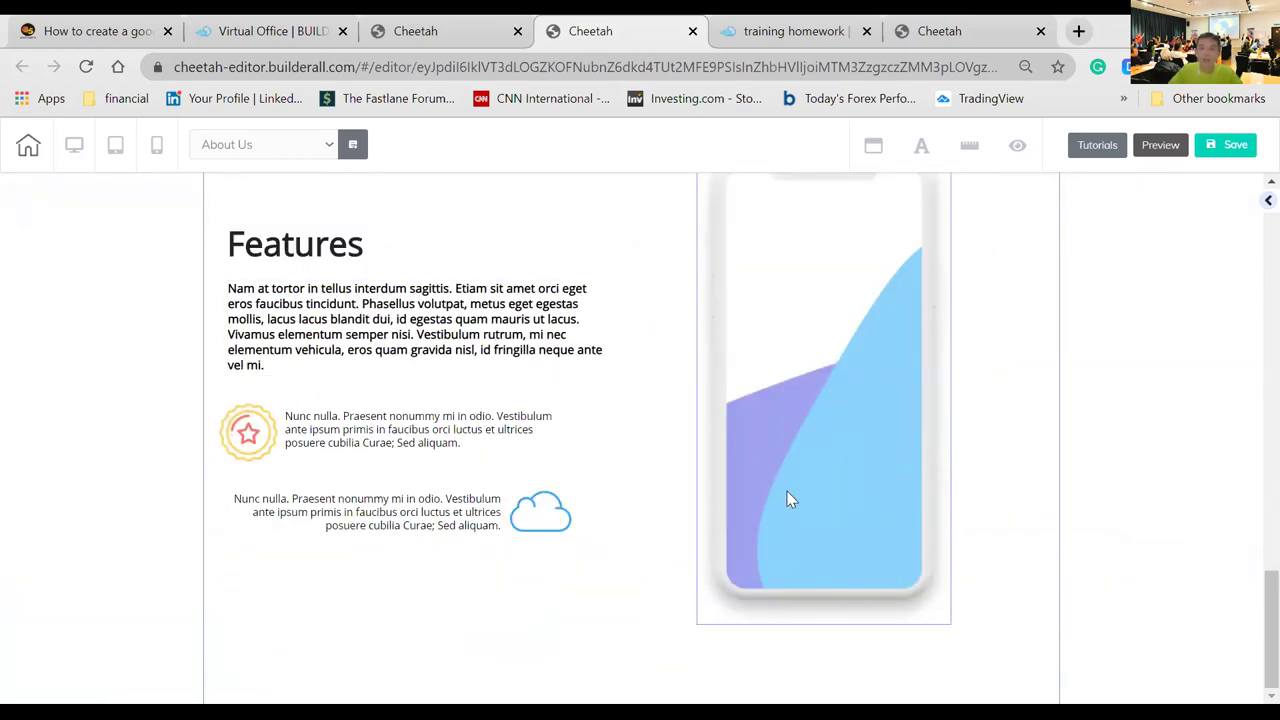
scroll(787, 503, up, 15)
scroll(787, 511, up, 2)
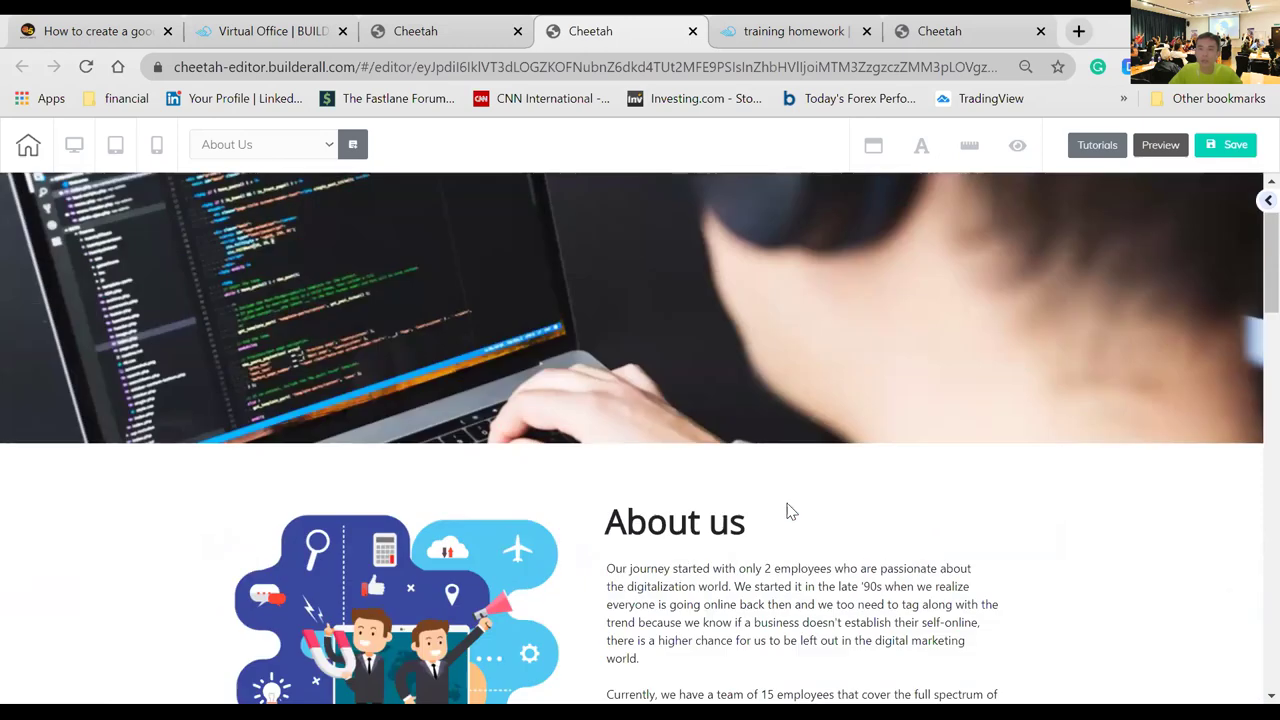
scroll(768, 508, down, 10)
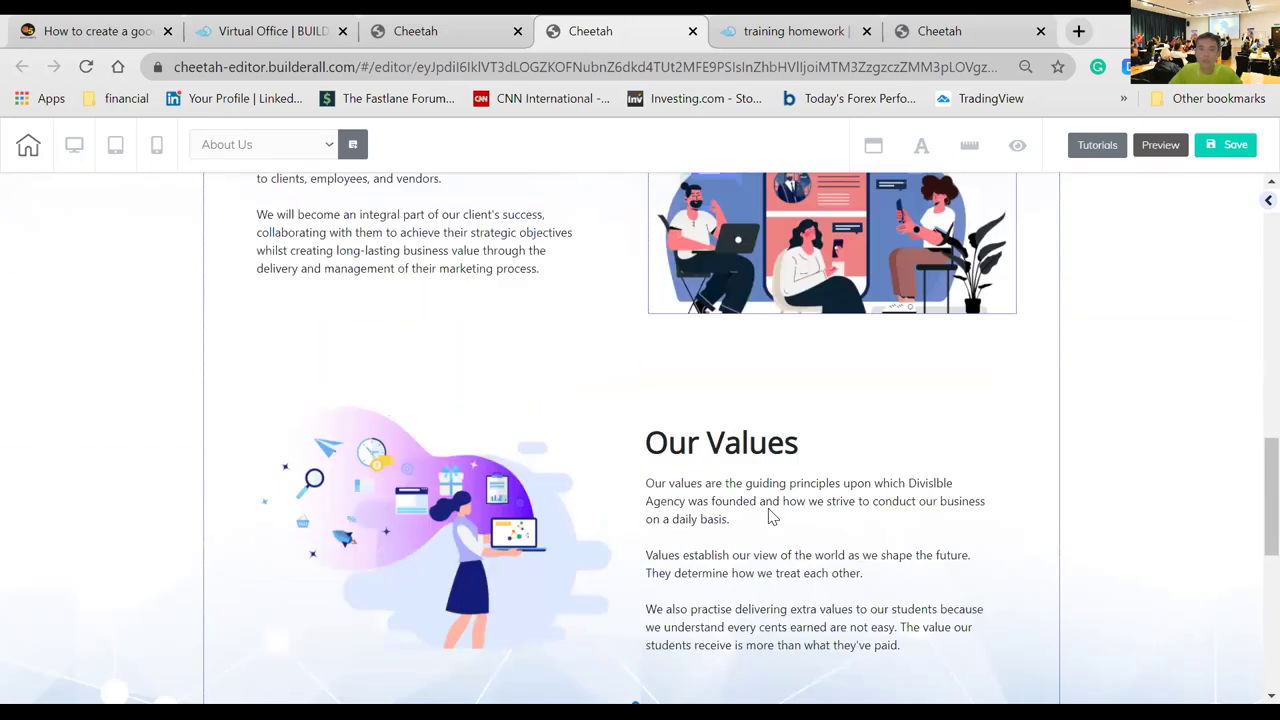
scroll(768, 510, down, 5)
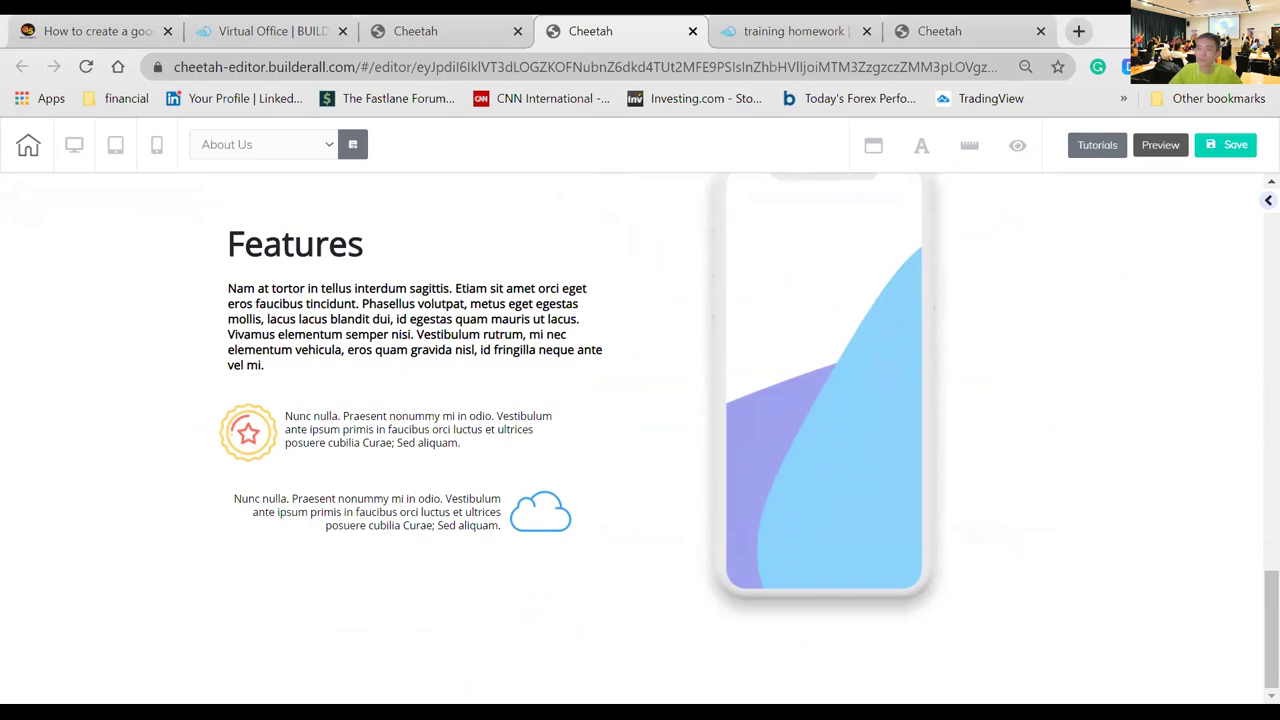
click(272, 255)
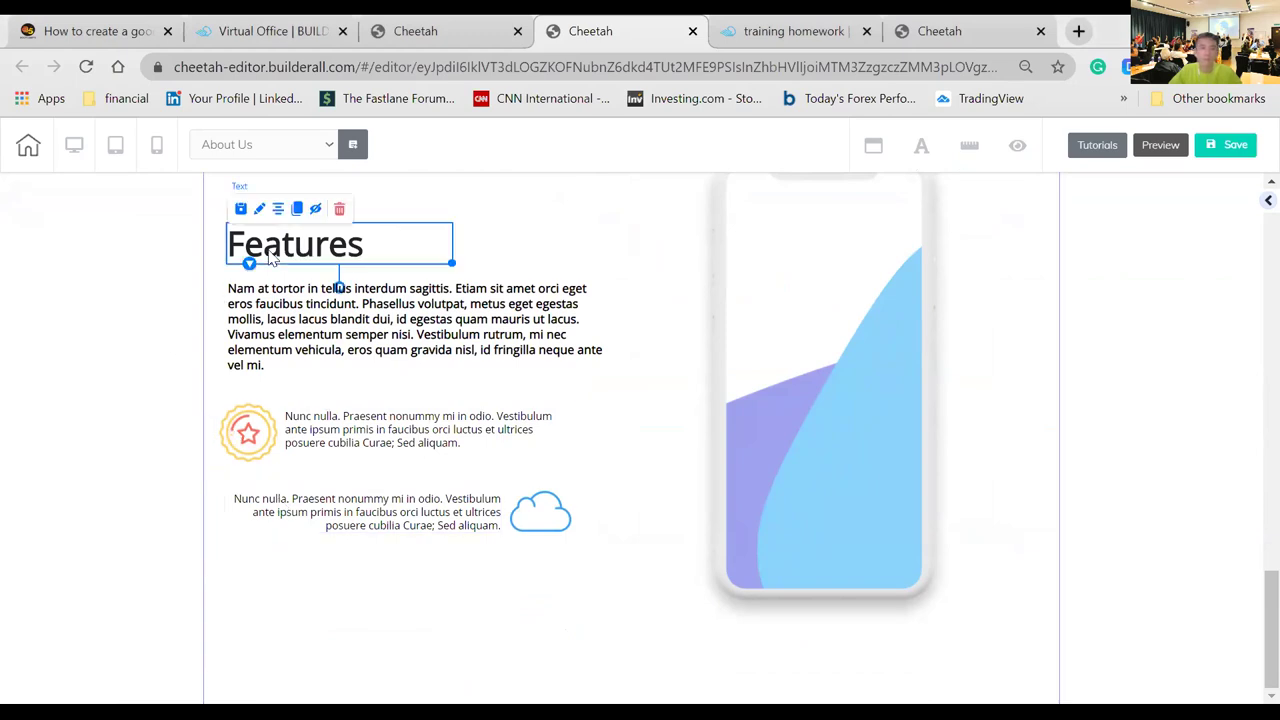
double_click(271, 253)
text(Ready to scale?)
- Reduce the font size of the whole "Ready to scale?" heading so it fits on one line
key(ctrl+a)
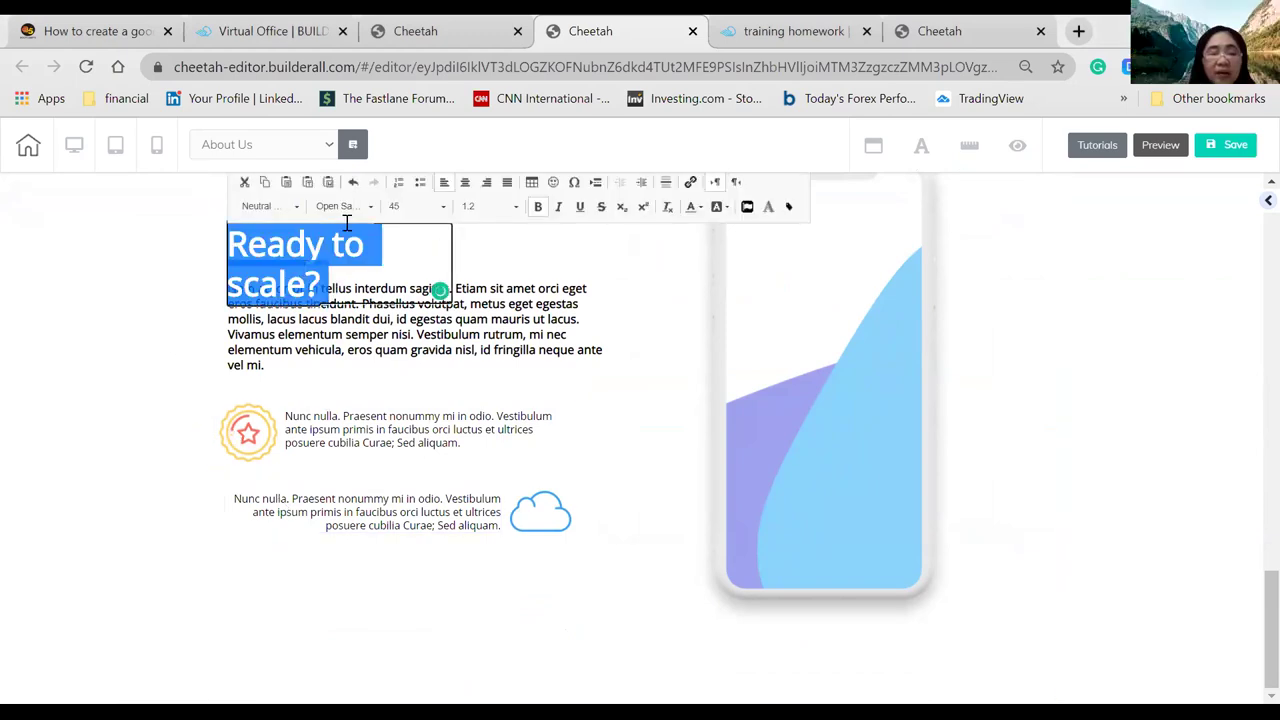
click(443, 207)
scroll(430, 265, up, 3)
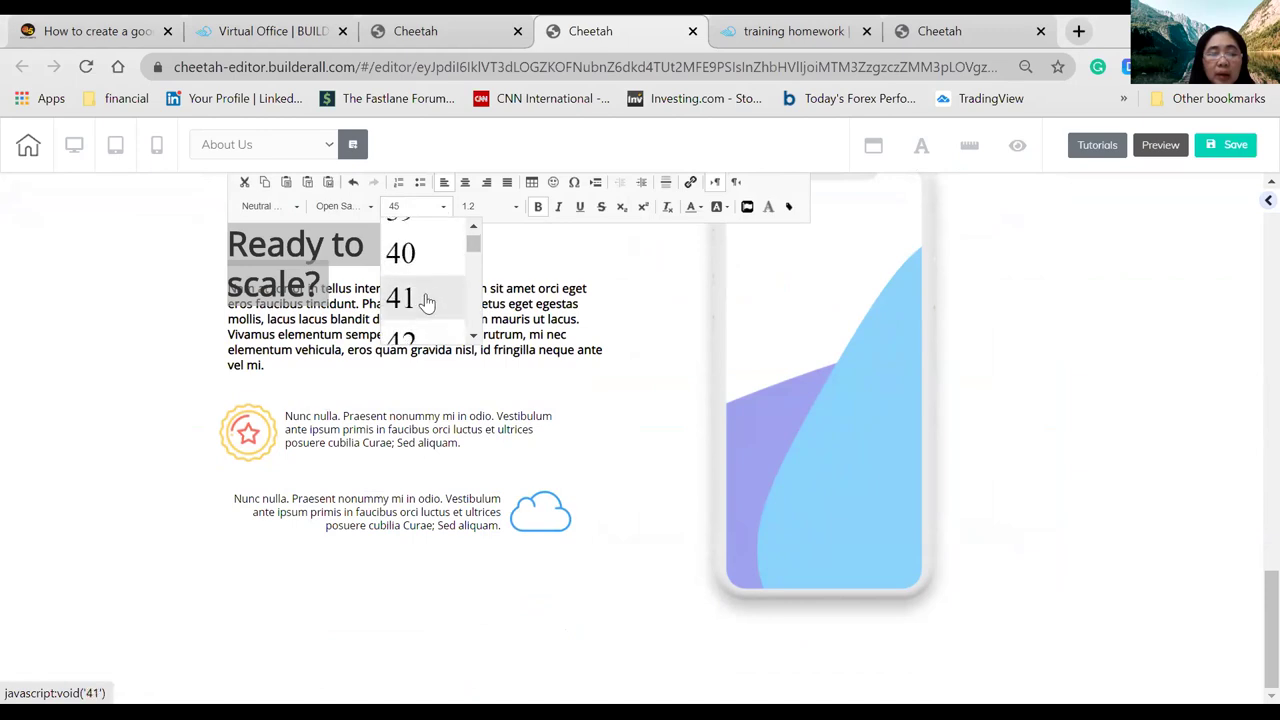
click(395, 262)
click(157, 271)
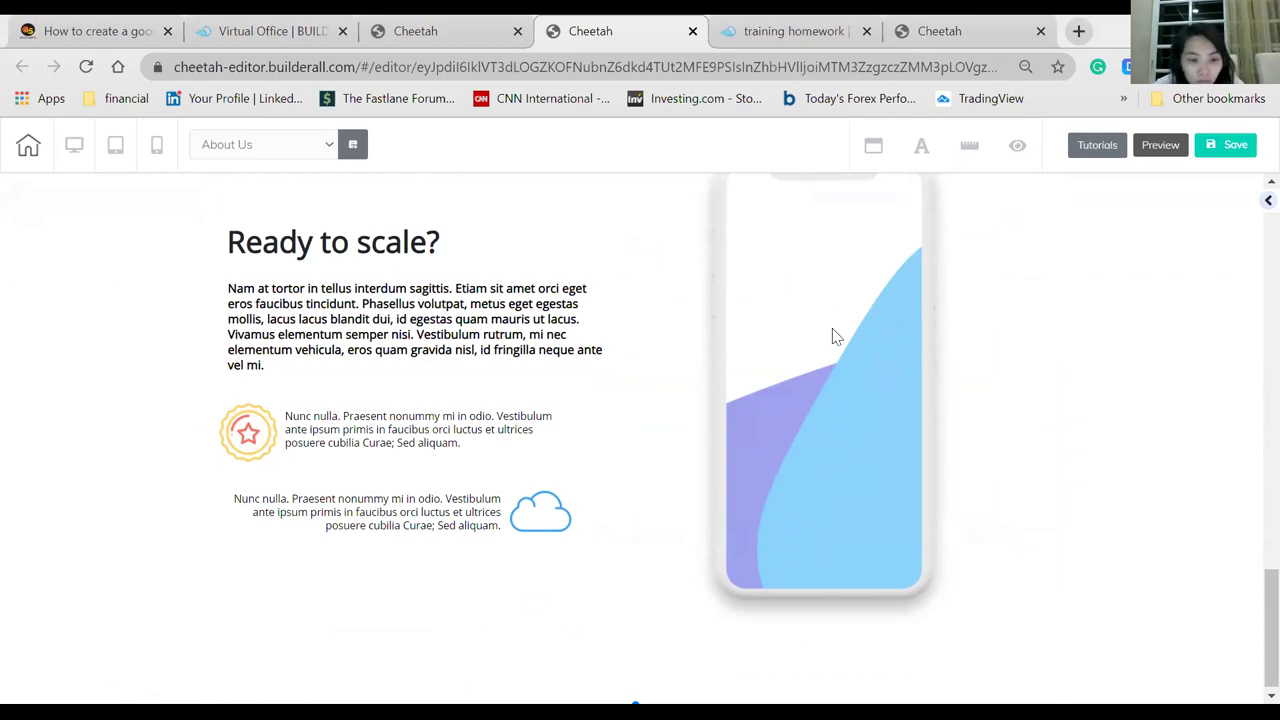
- Delete the cloud icon box and the star badge box below the "Ready to scale?" paragraph
click(580, 346)
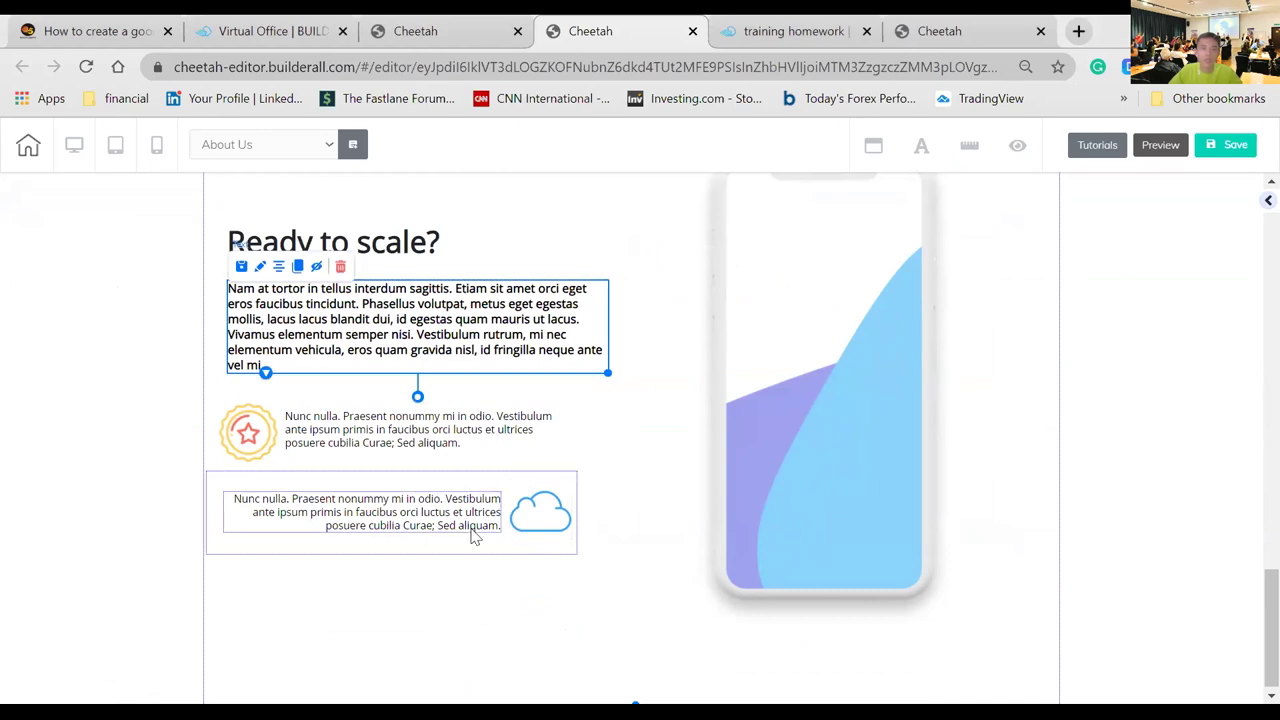
click(478, 535)
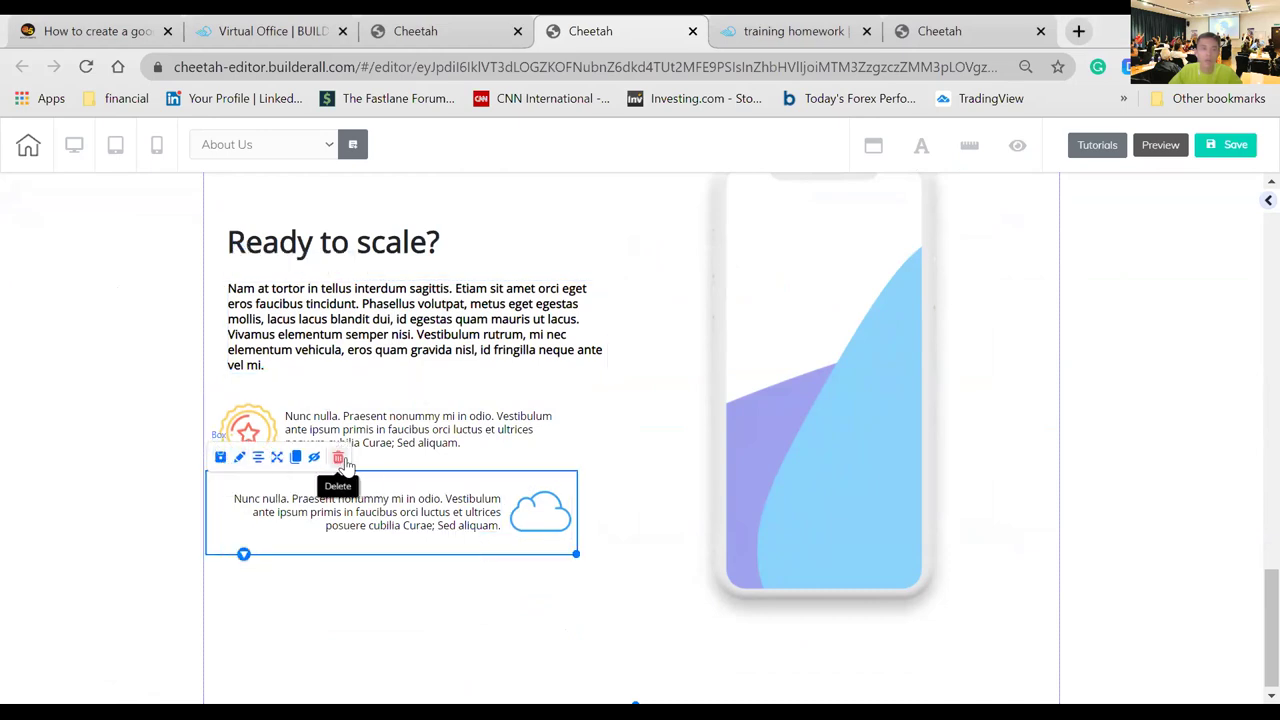
click(338, 458)
click(751, 459)
click(424, 462)
click(339, 376)
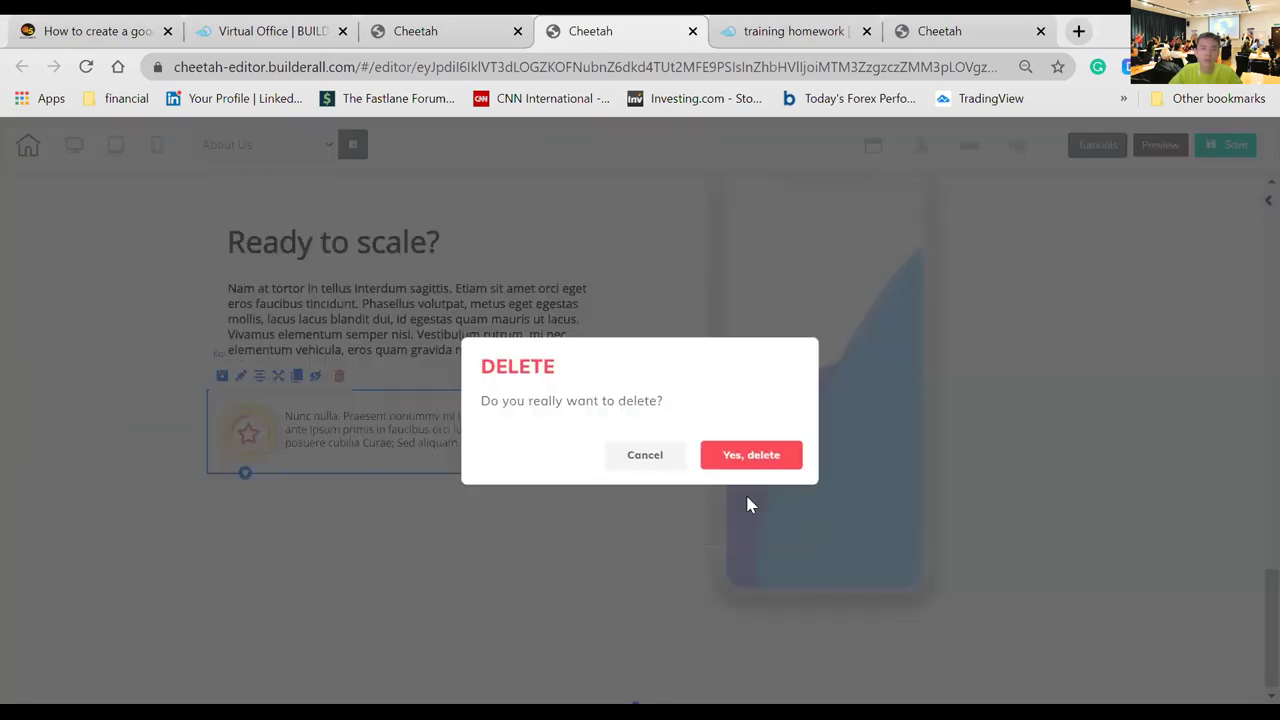
click(786, 462)
- Replace the placeholder paragraph under "Ready to scale?" with the Divisible Agency text, from "built on pillars of passion" to "Take your first step with our"
click(357, 314)
double_click(355, 310)
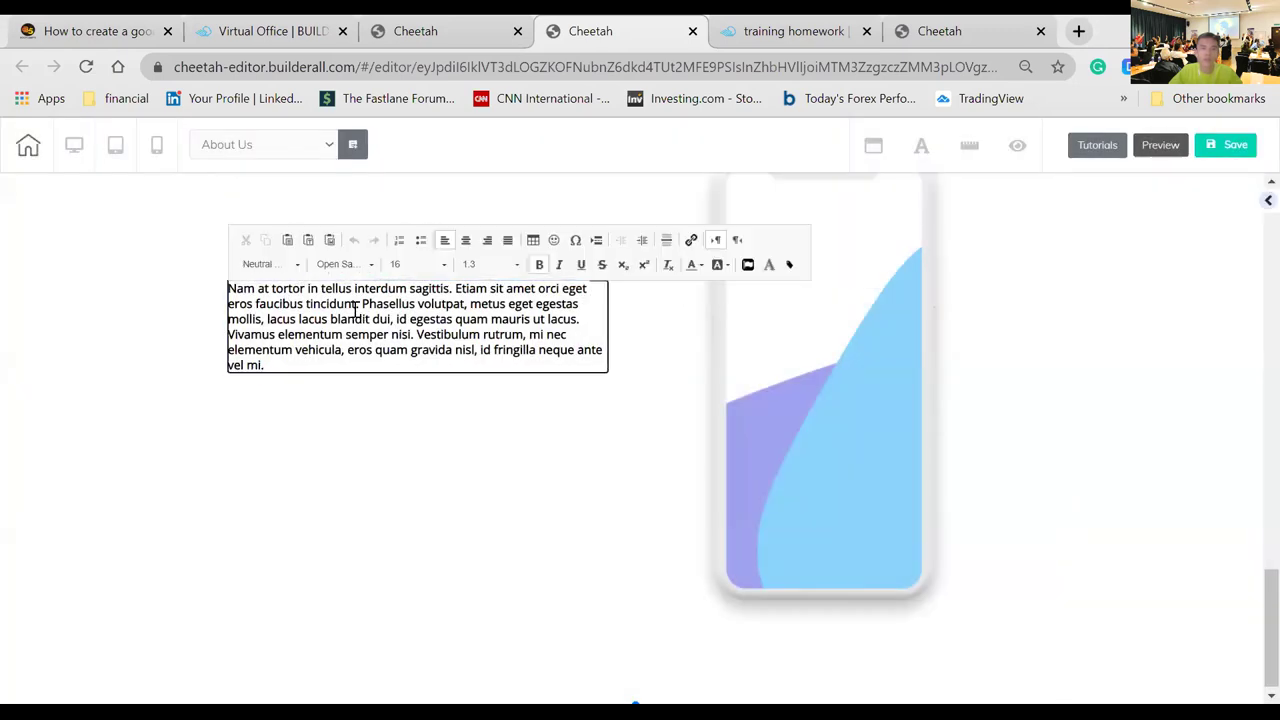
key(ctrl+a)
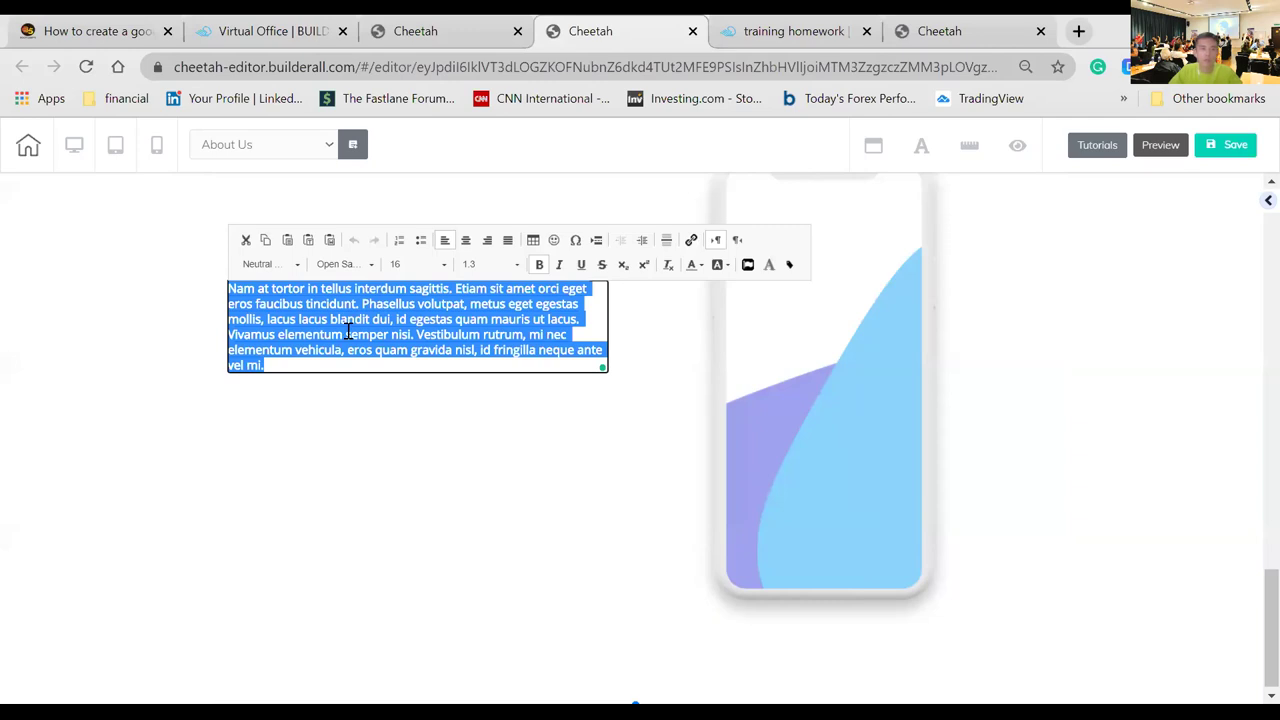
text(Divisible Agency is built on pillars of passion, data, and creative flair, engaging the top minds in the digital marketing industry to create an amazing growth-focused online presence for our clients. The explosion of internet users across the globe was followed by a game-changing shift in how people do business.  The first step is hard because you might not know how, where, and when you should start and scale. But don't worry, we are just like you many years back. Take your first step with our)
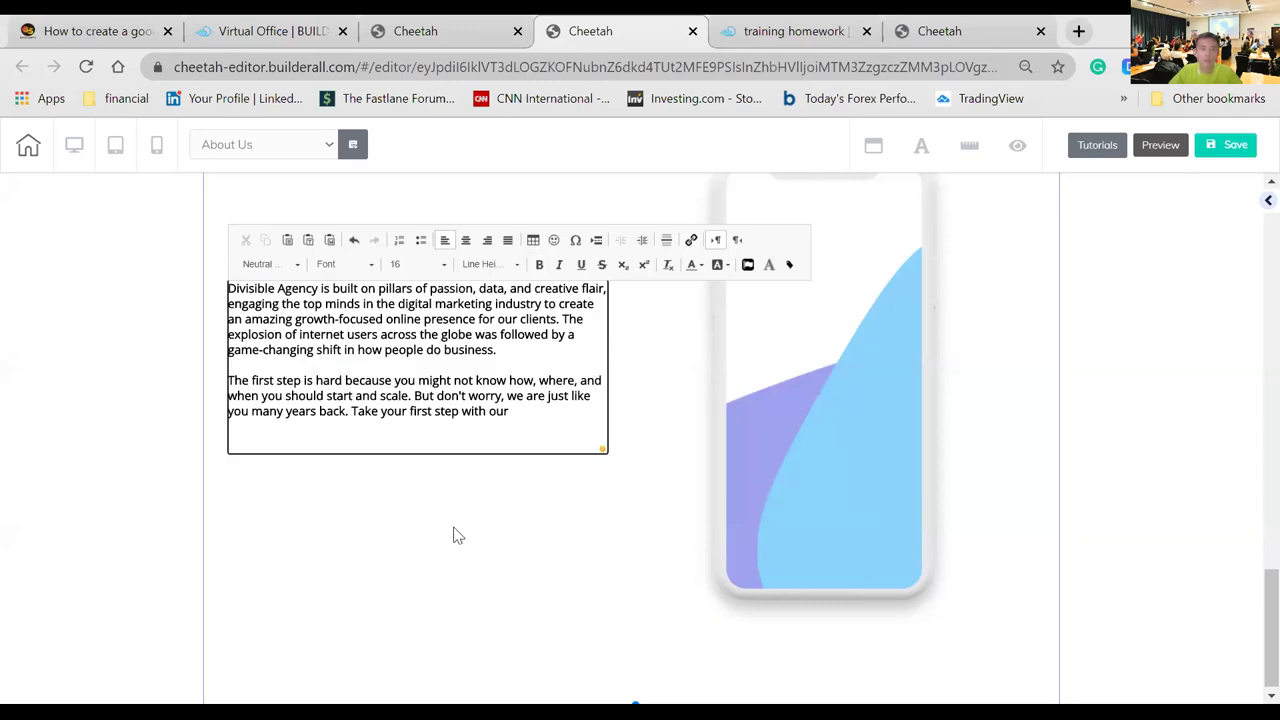
click(403, 495)
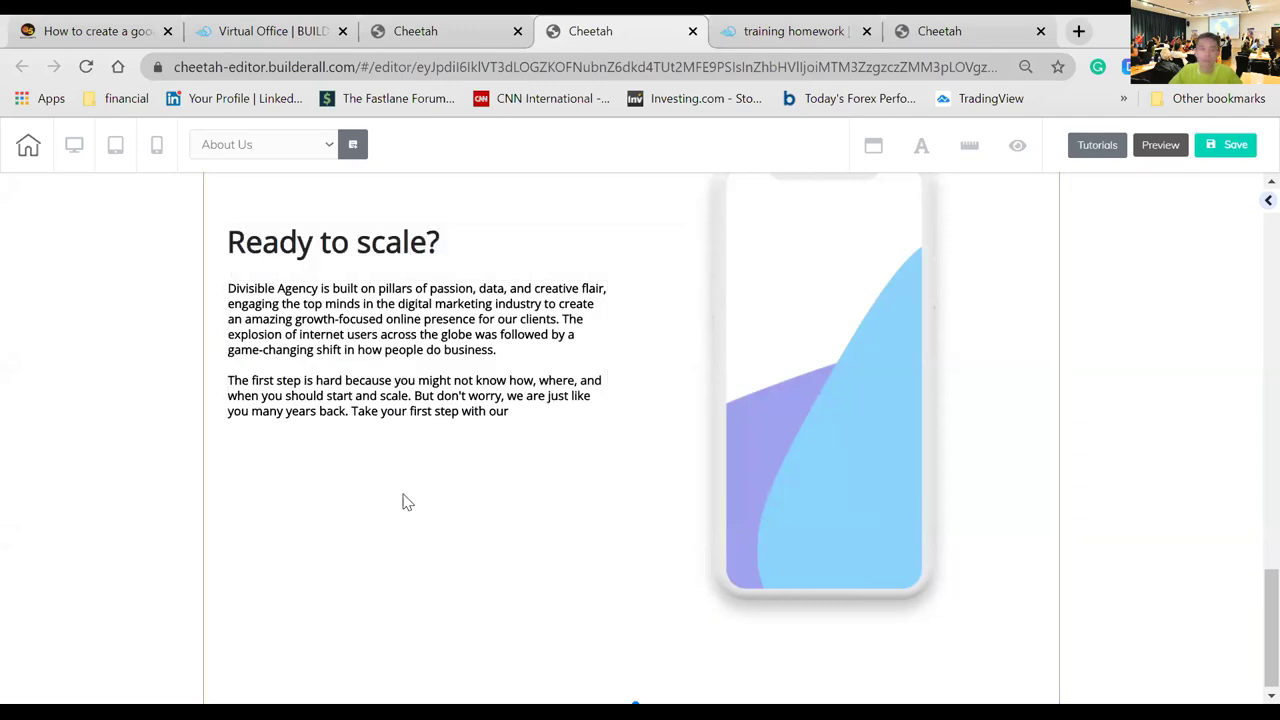
- Add the line "FREE CONSULTATION" below the last paragraph of the Divisible Agency text
click(408, 433)
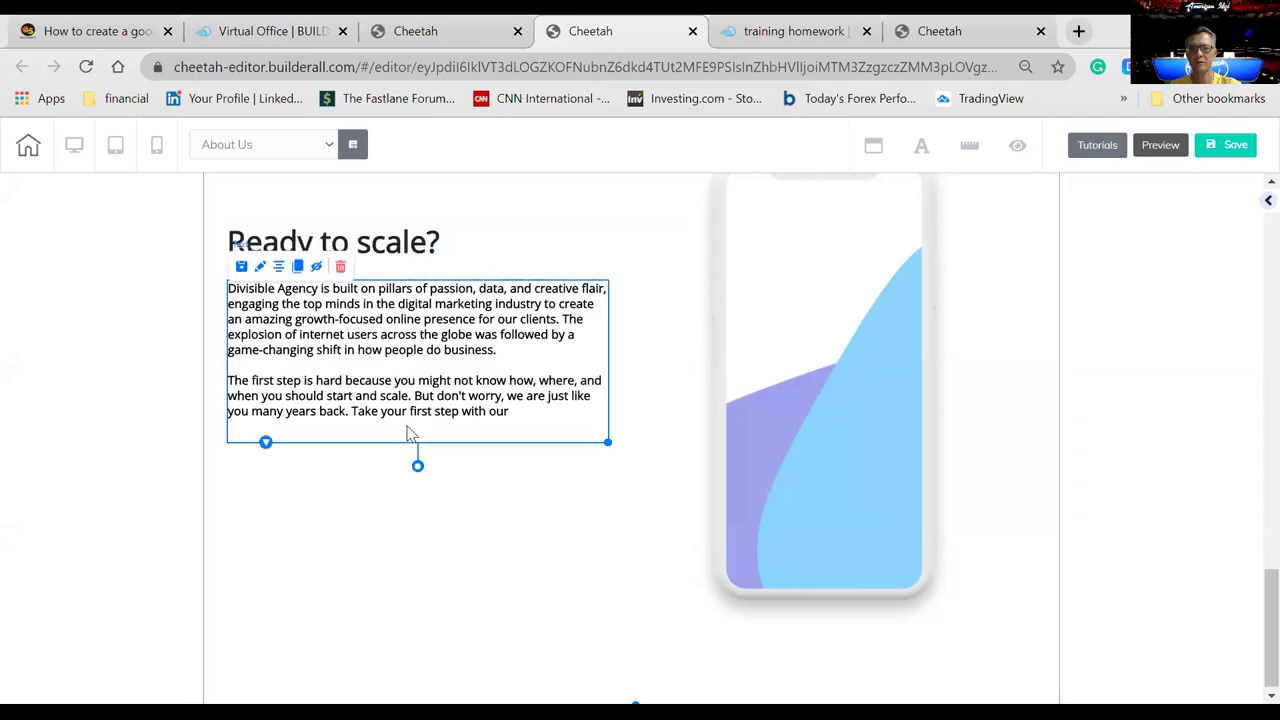
double_click(506, 412)
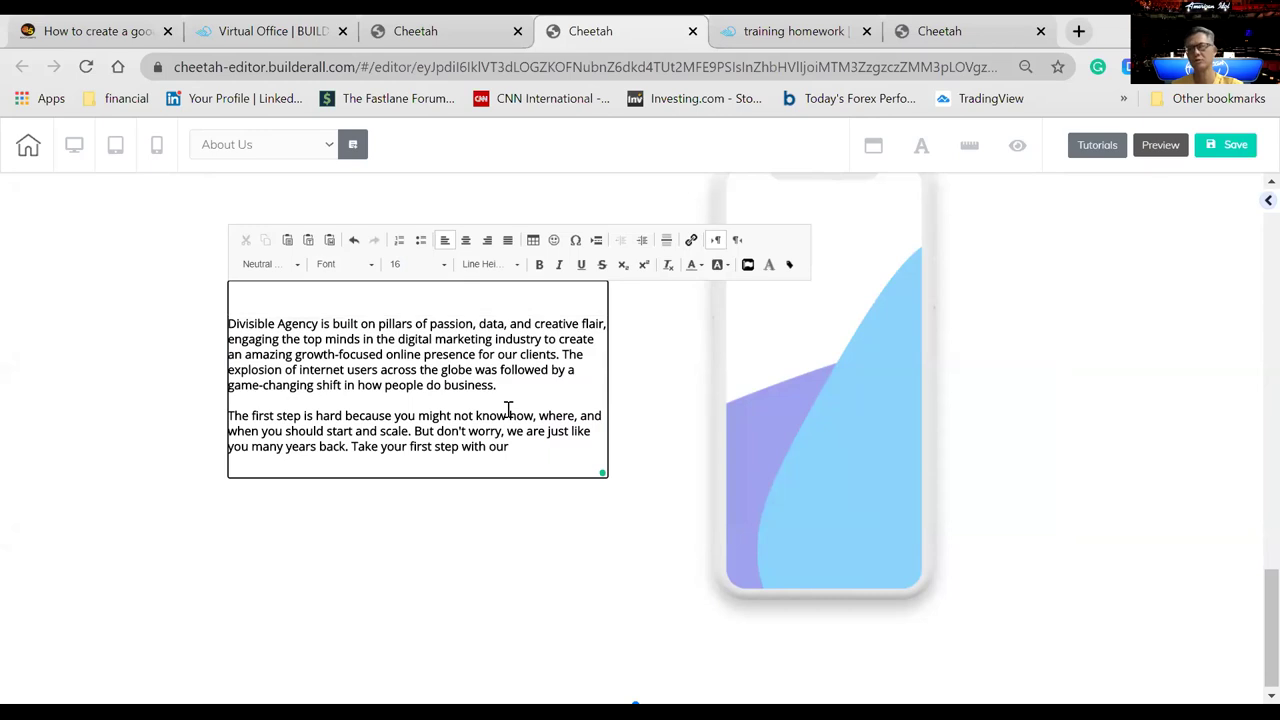
key(ctrl+z)
key(ctrl+z)
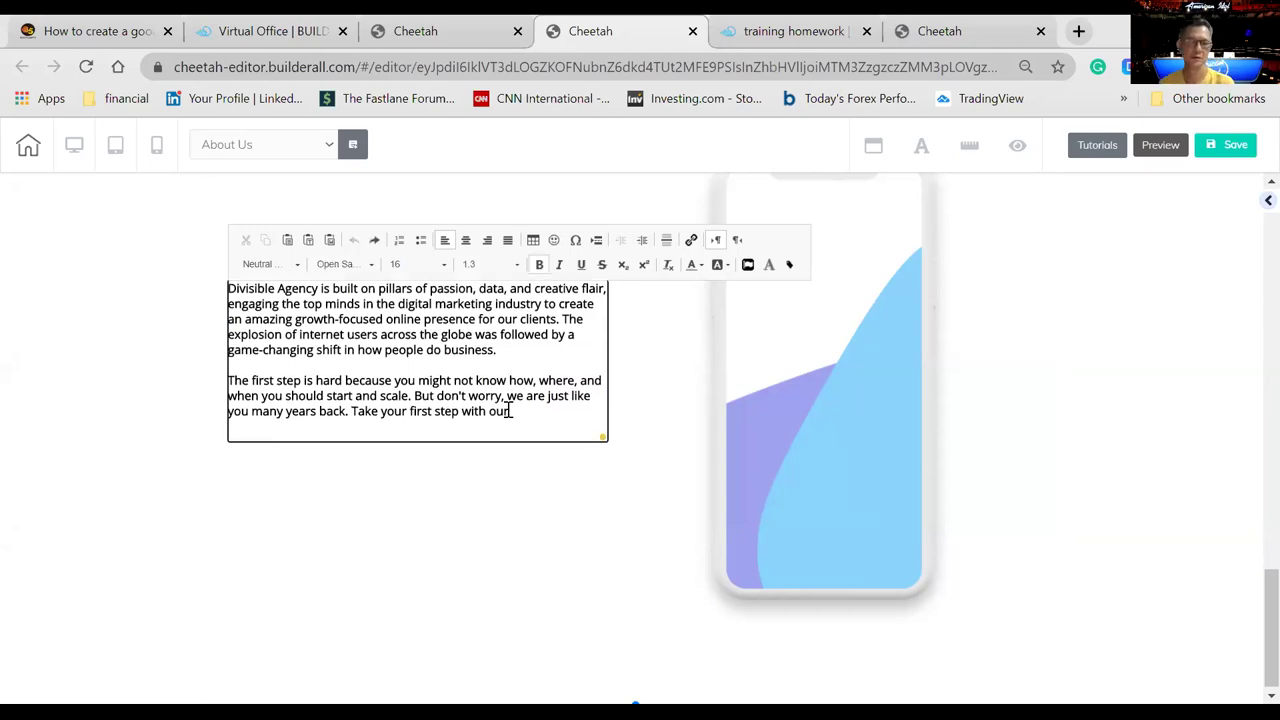
key(Return)
text(FREE CONSULTATION)
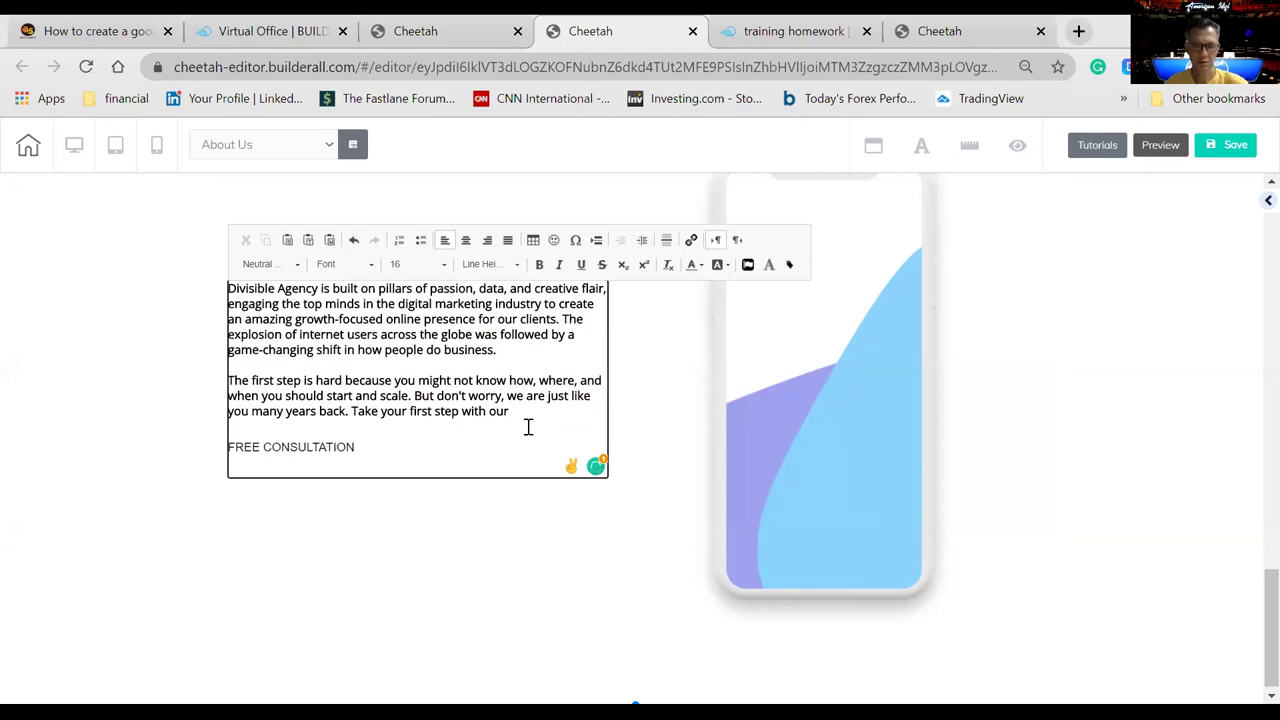
- Format the "FREE CONSULTATION" line as bold, size 18 and green
shift+click(232, 446)
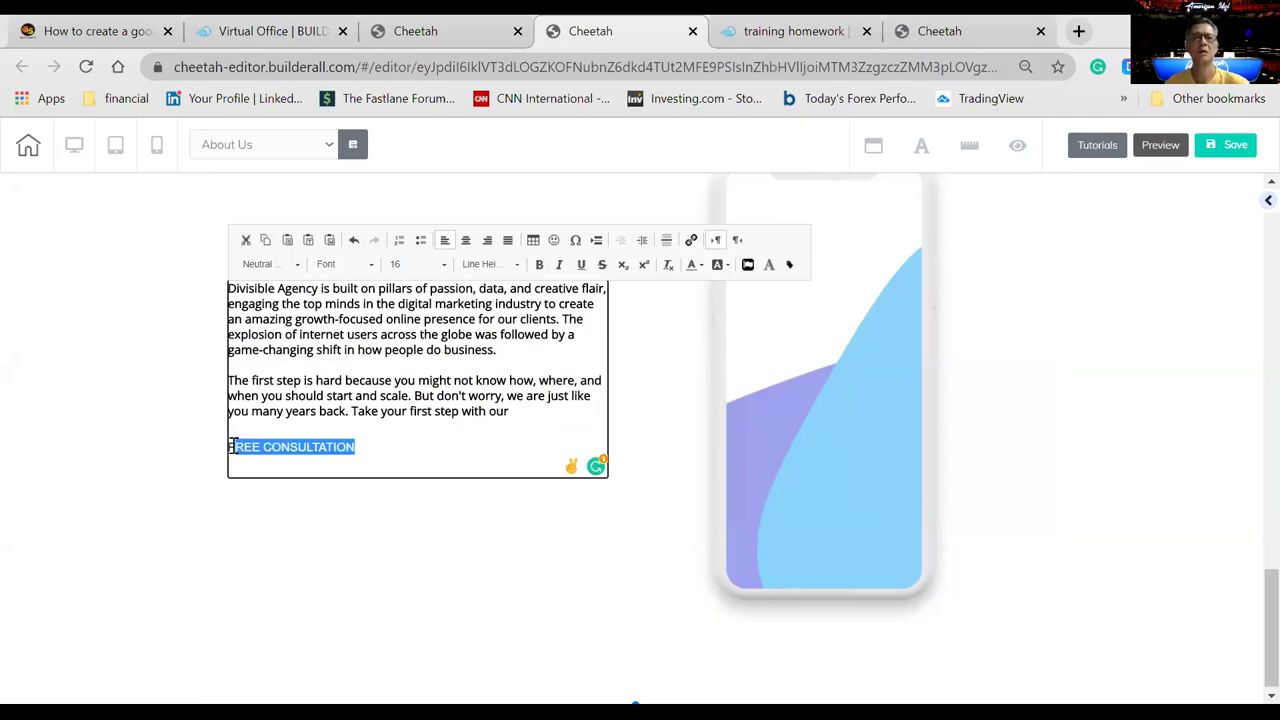
click(539, 264)
click(414, 268)
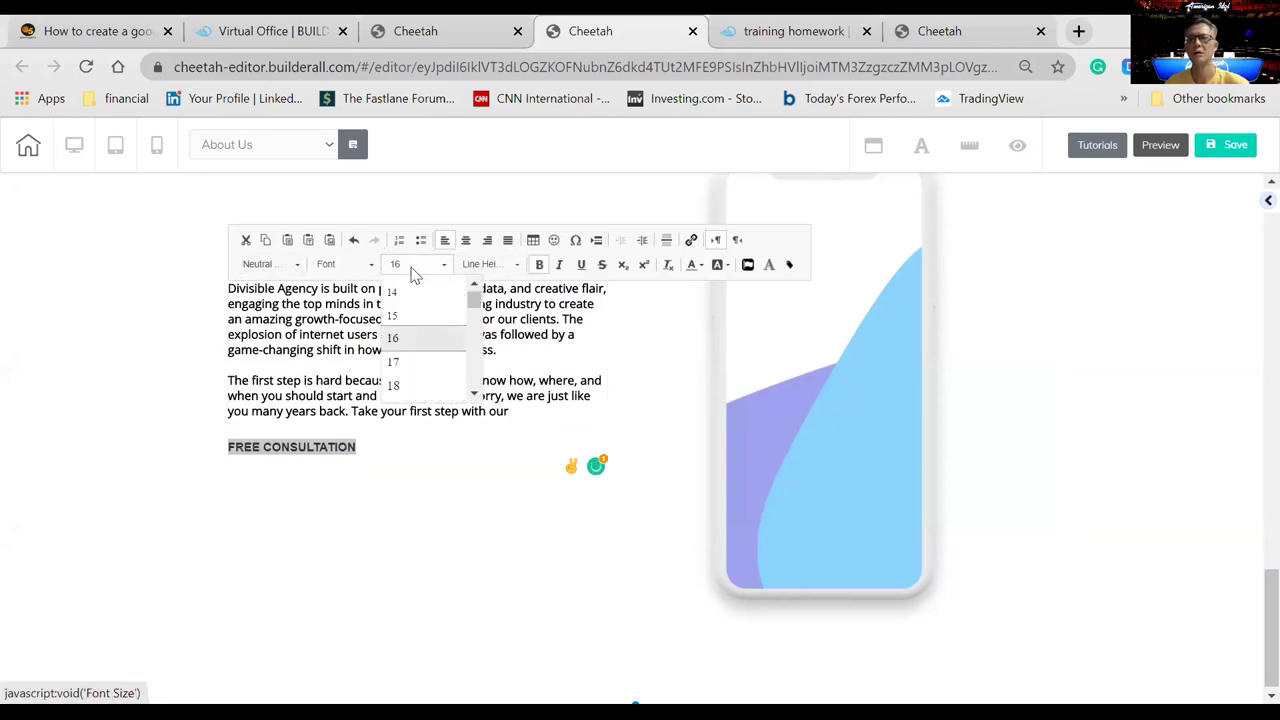
click(428, 386)
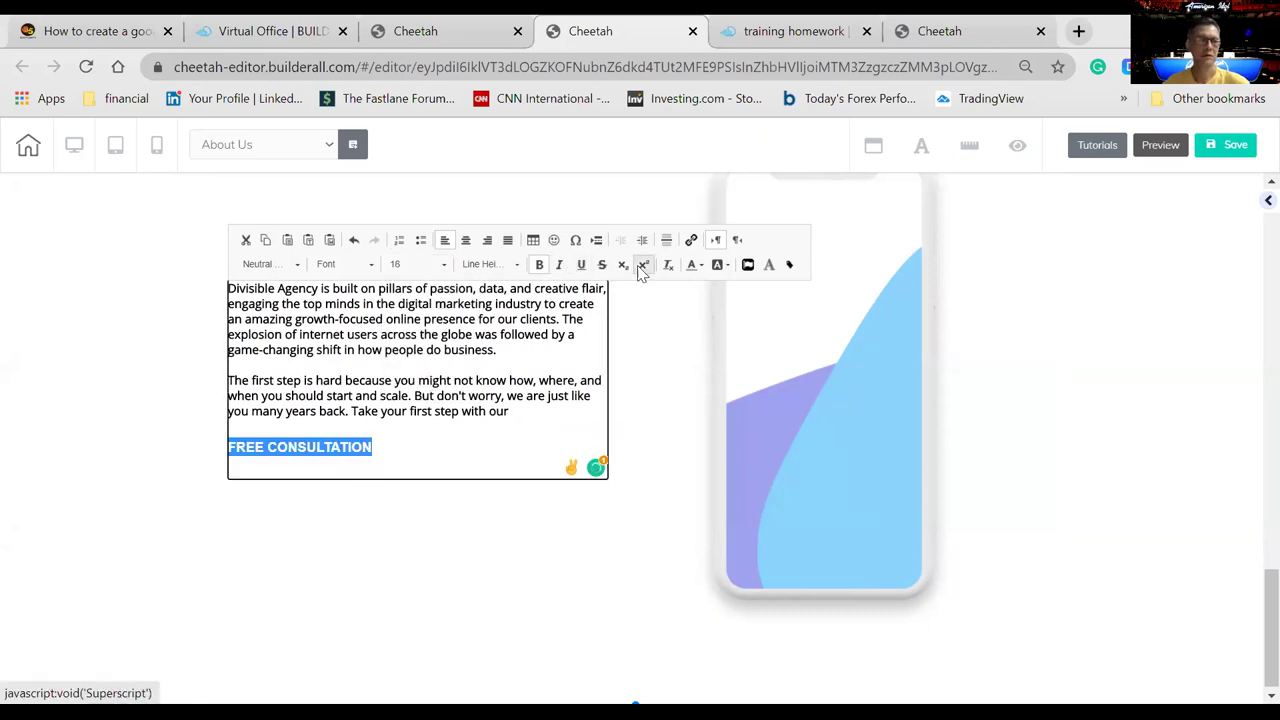
click(694, 265)
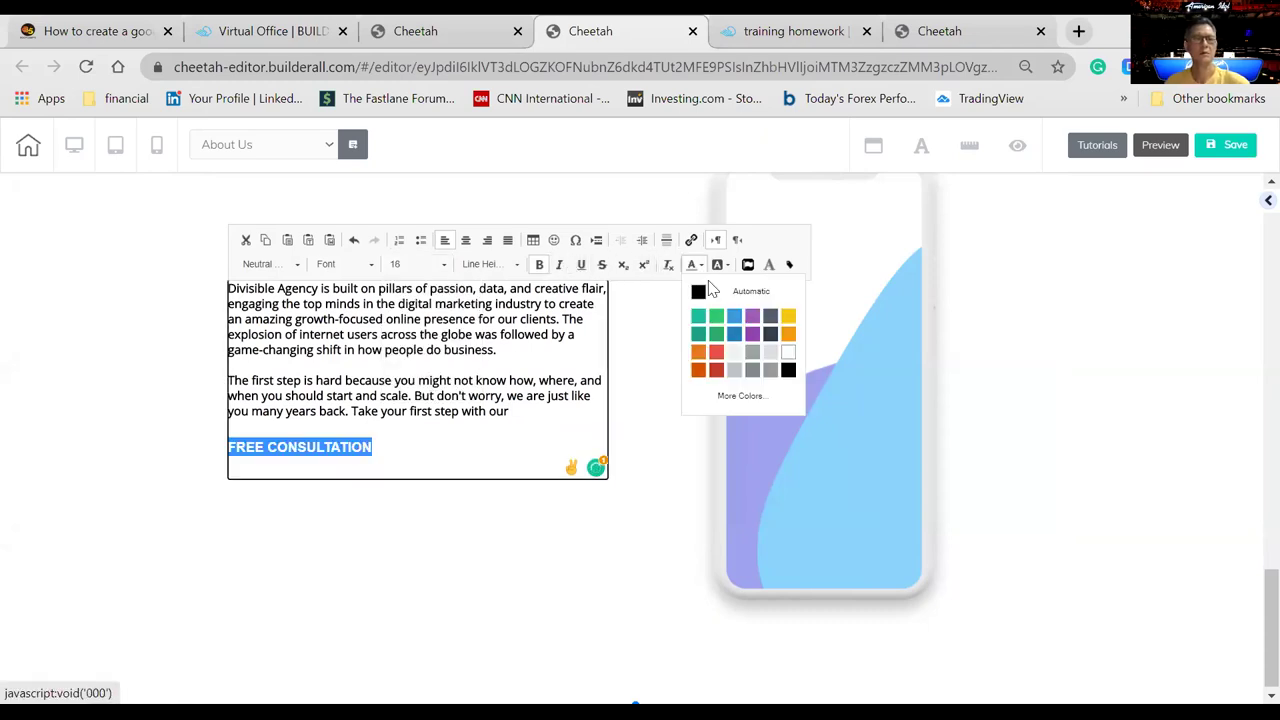
click(722, 352)
click(464, 516)
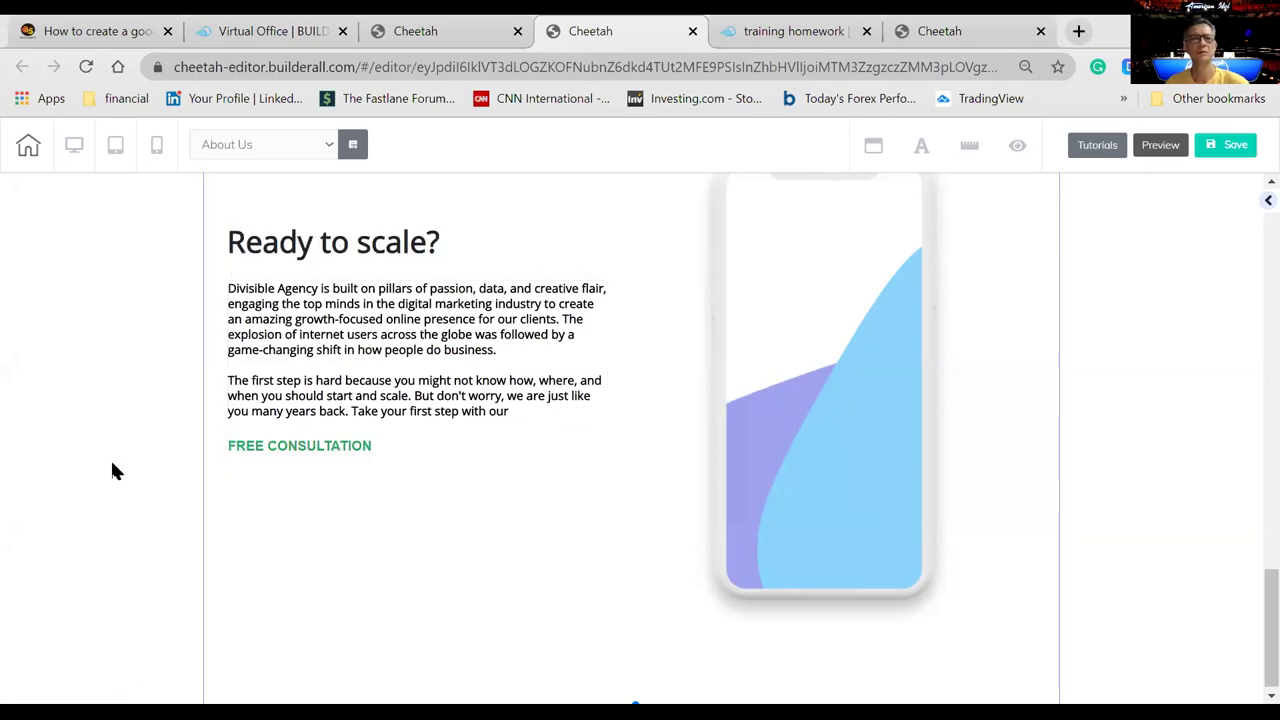
- Remove the bold formatting from the two paragraphs above "FREE CONSULTATION"
scroll(115, 463, up, 2)
scroll(115, 469, down, 1)
click(372, 425)
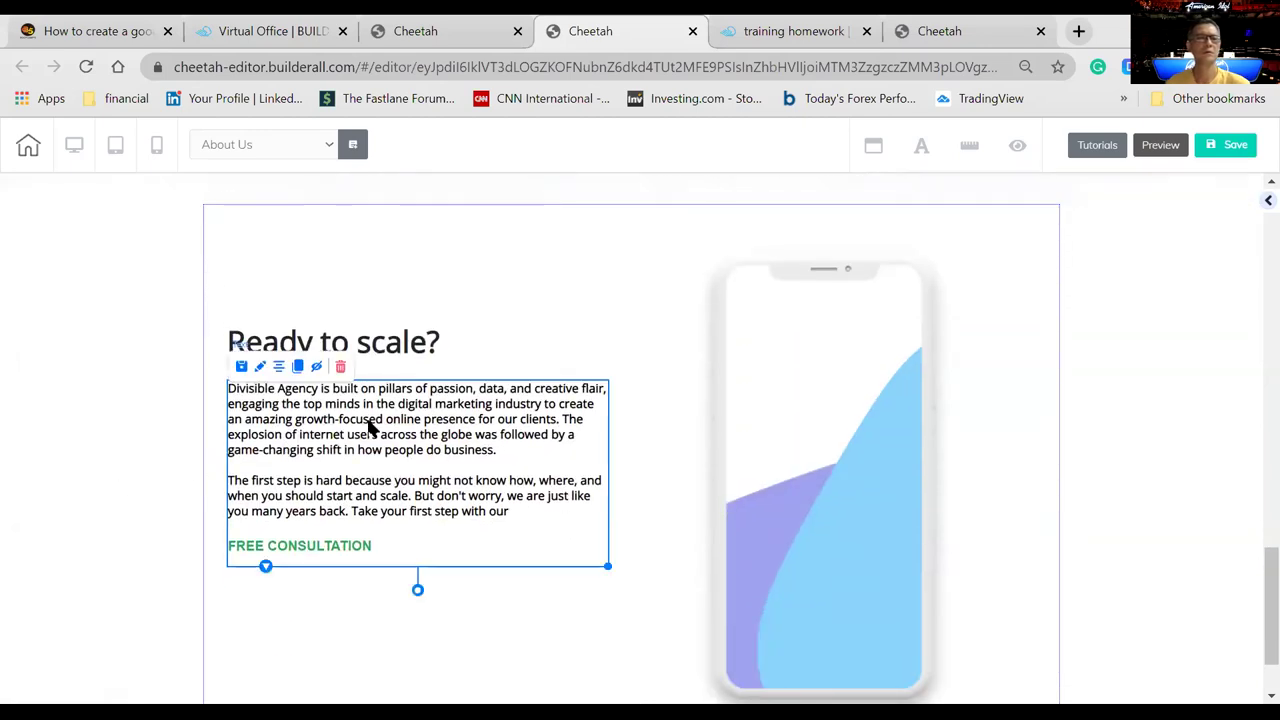
double_click(528, 503)
drag(528, 503, 232, 388)
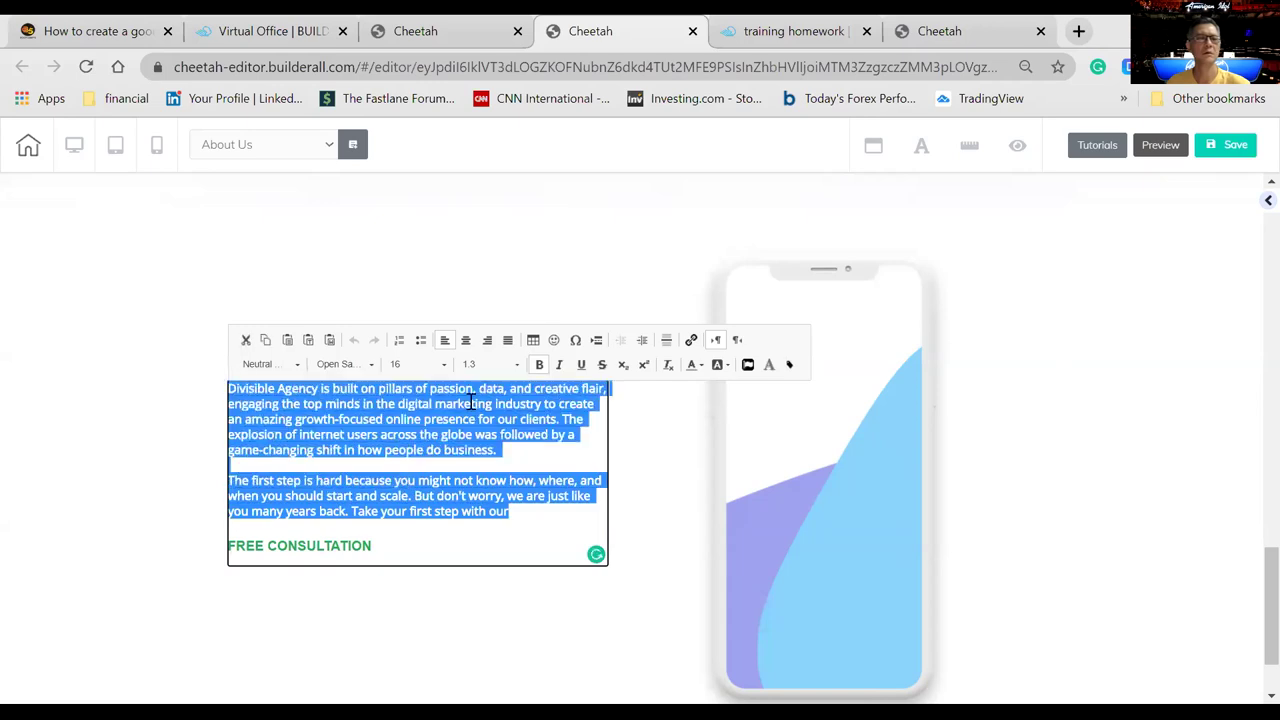
click(82, 436)
- Swap the phone image beside the "Ready to scale?" text for the user file block-3 and close the image settings
scroll(1090, 473, down, 3)
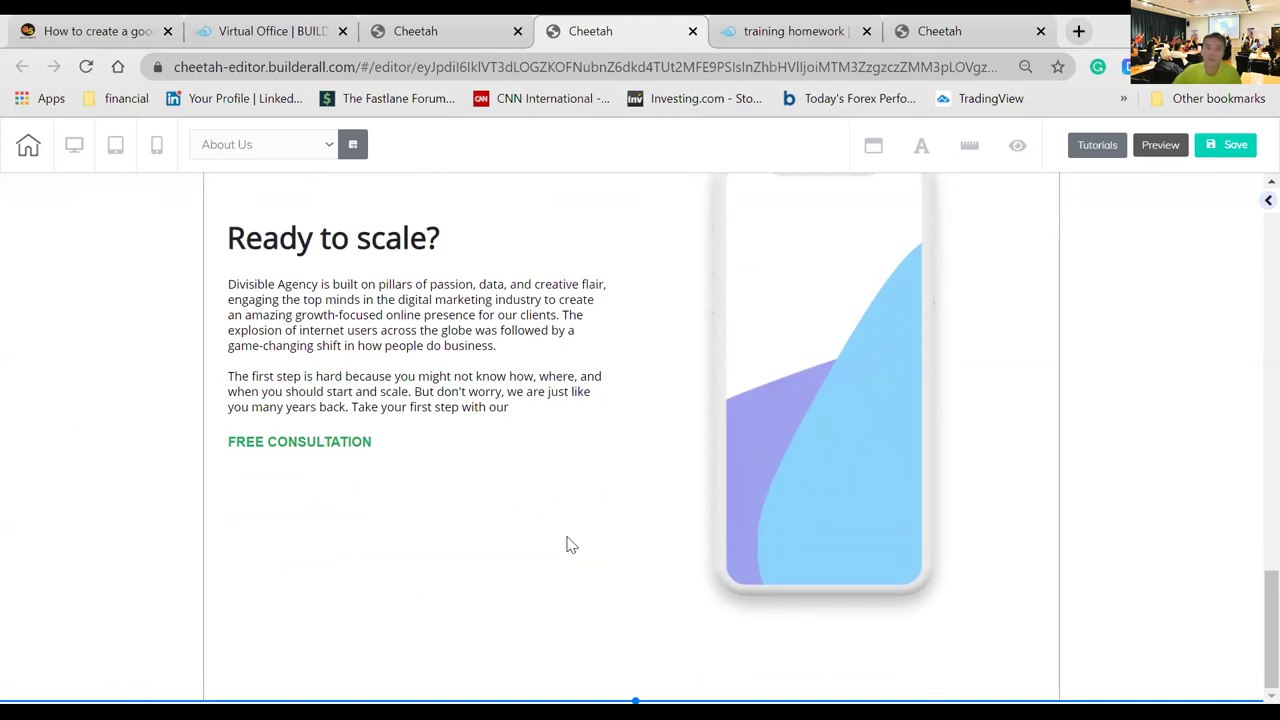
scroll(526, 500, up, 1)
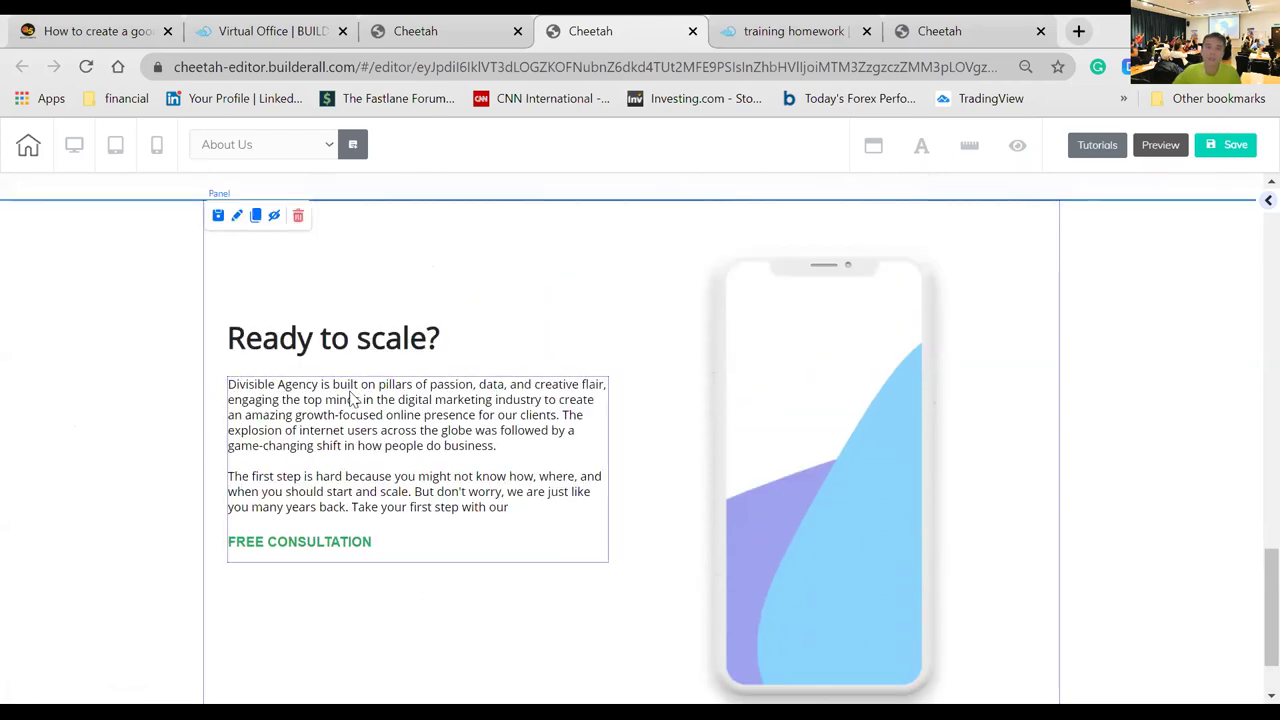
click(392, 340)
click(760, 392)
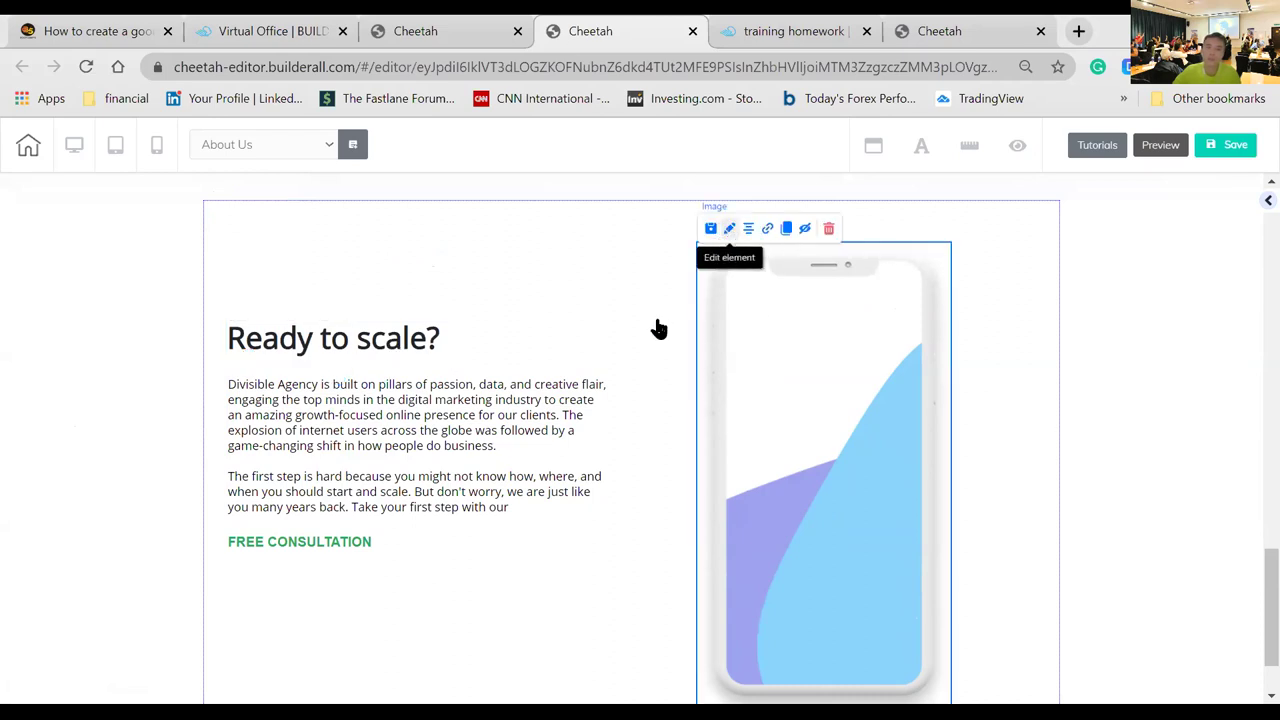
scroll(765, 380, up, 5)
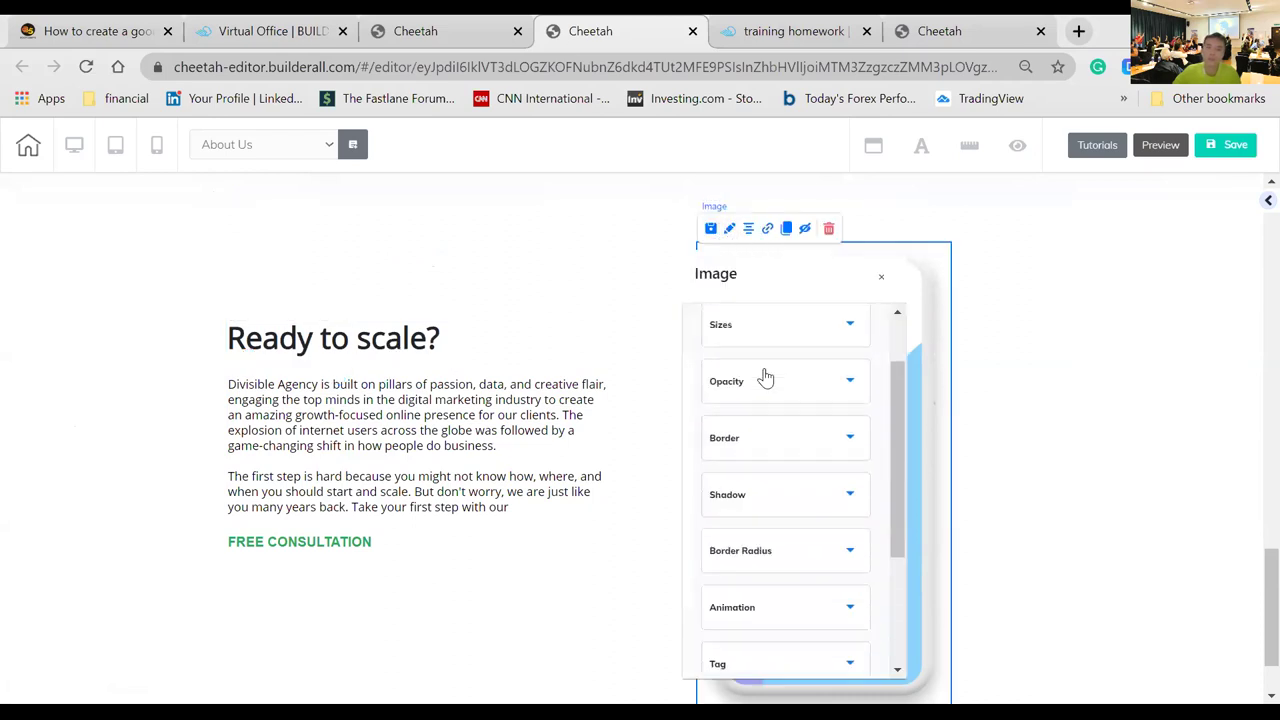
click(765, 348)
scroll(800, 457, down, 3)
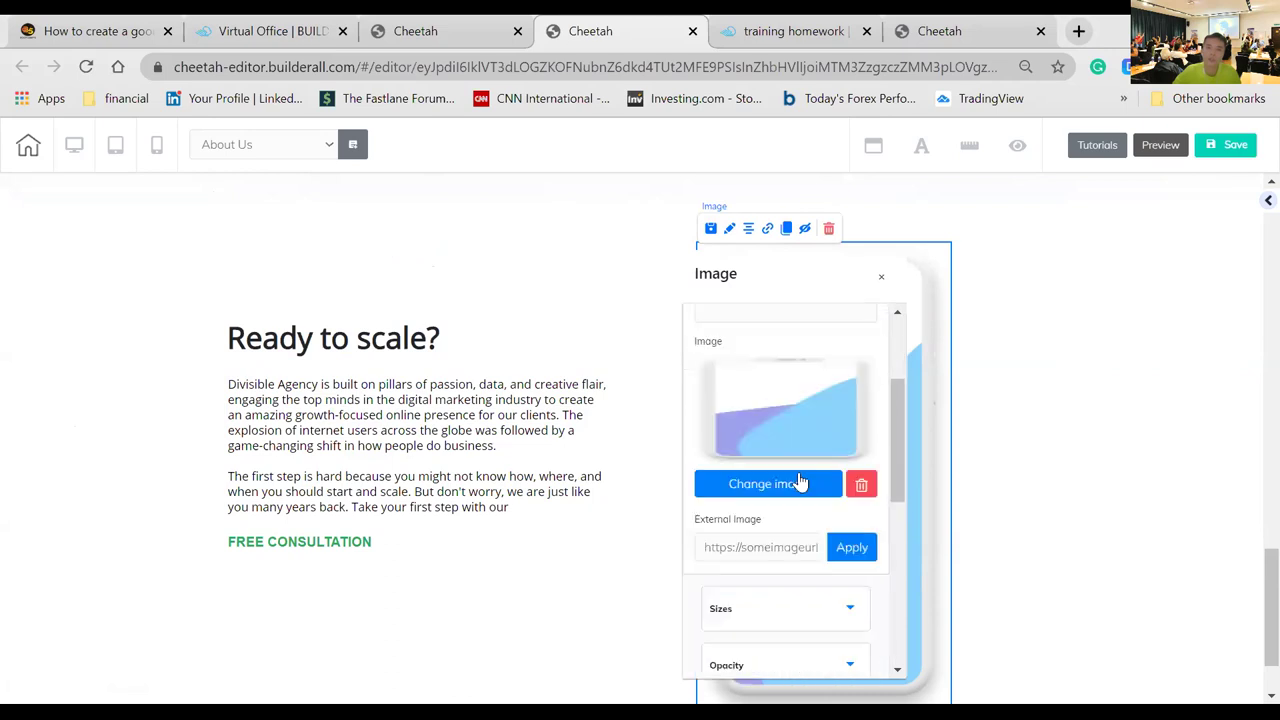
click(789, 466)
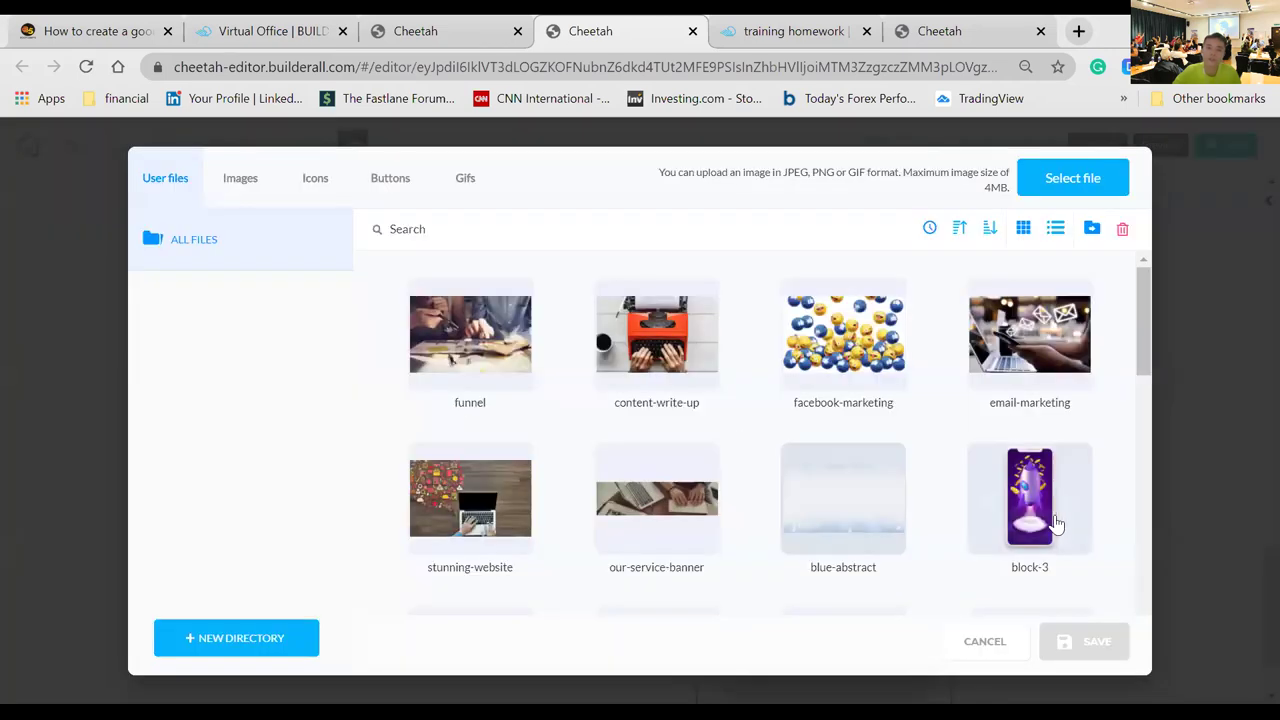
click(1038, 548)
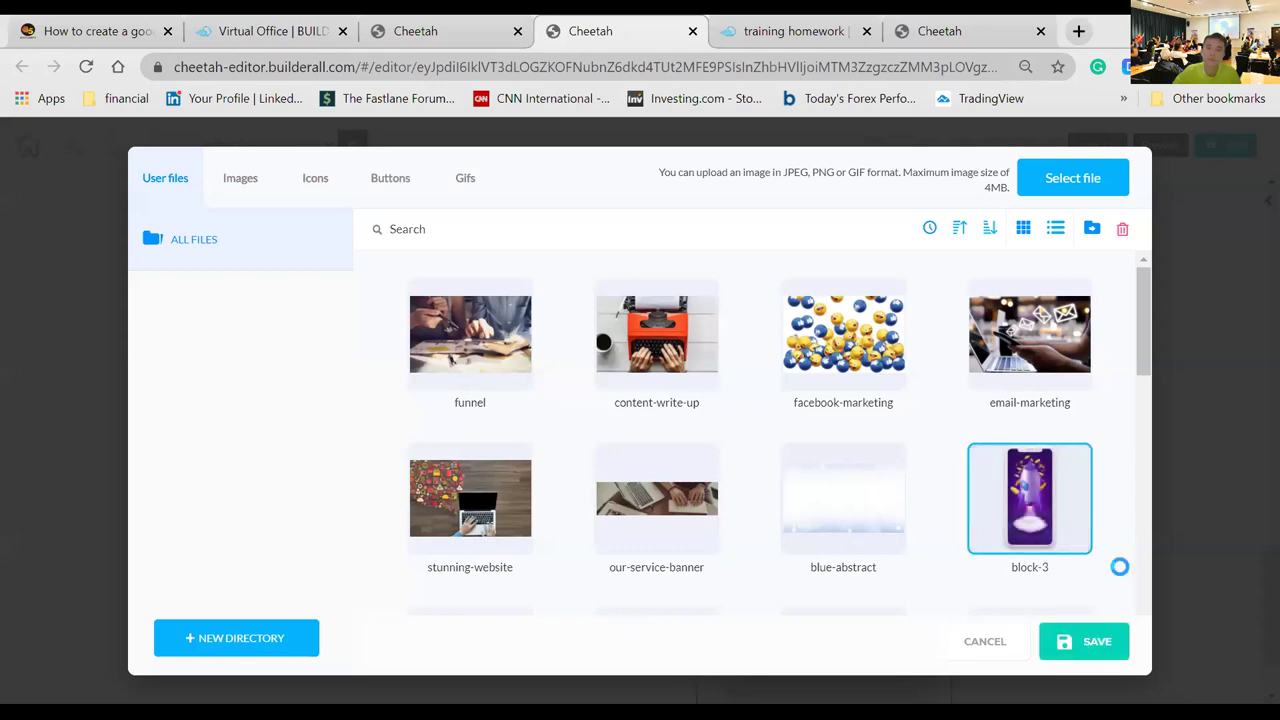
click(1080, 643)
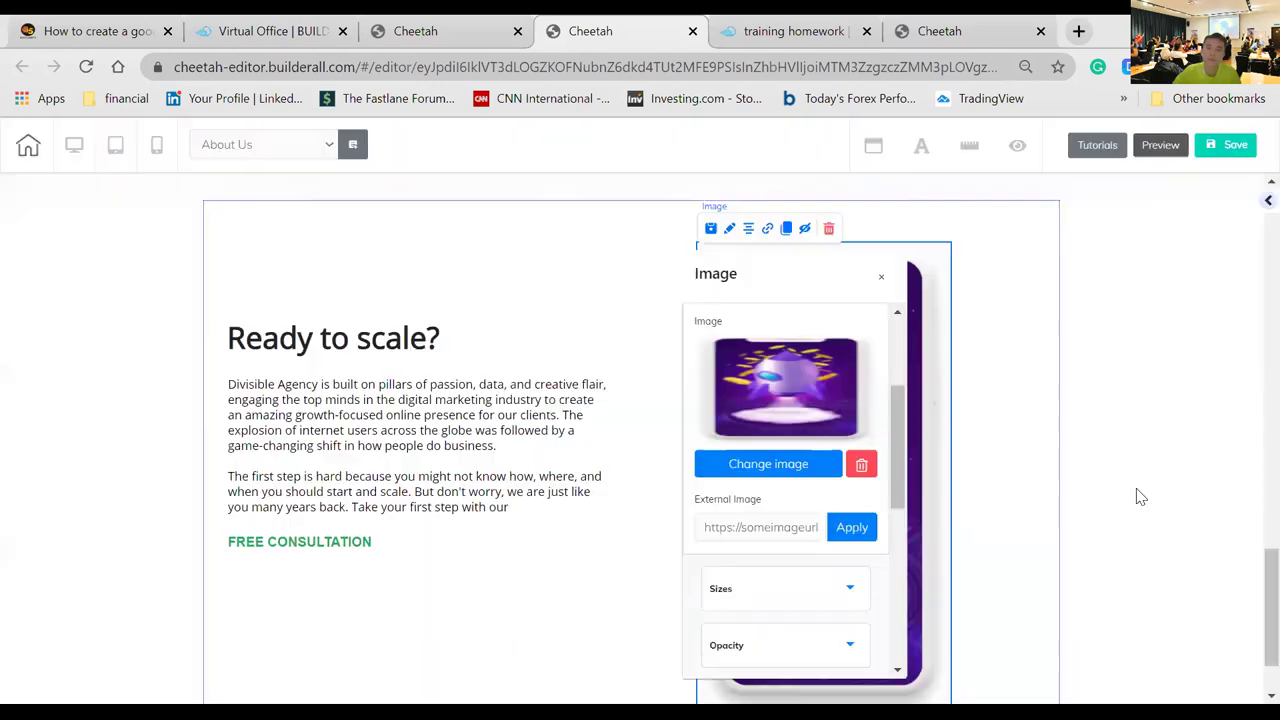
click(1142, 356)
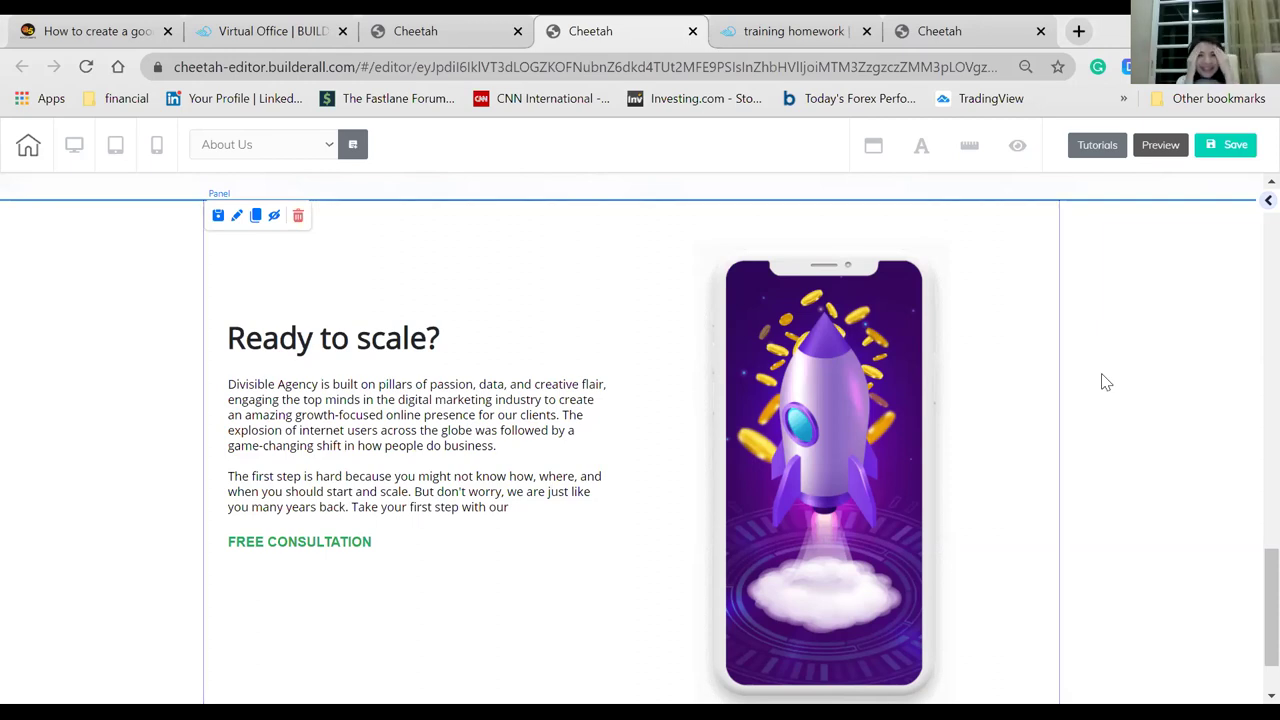
- Look over the About Us page sections, from Ready to scale up to About us and Our mission
scroll(1128, 378, up, 10)
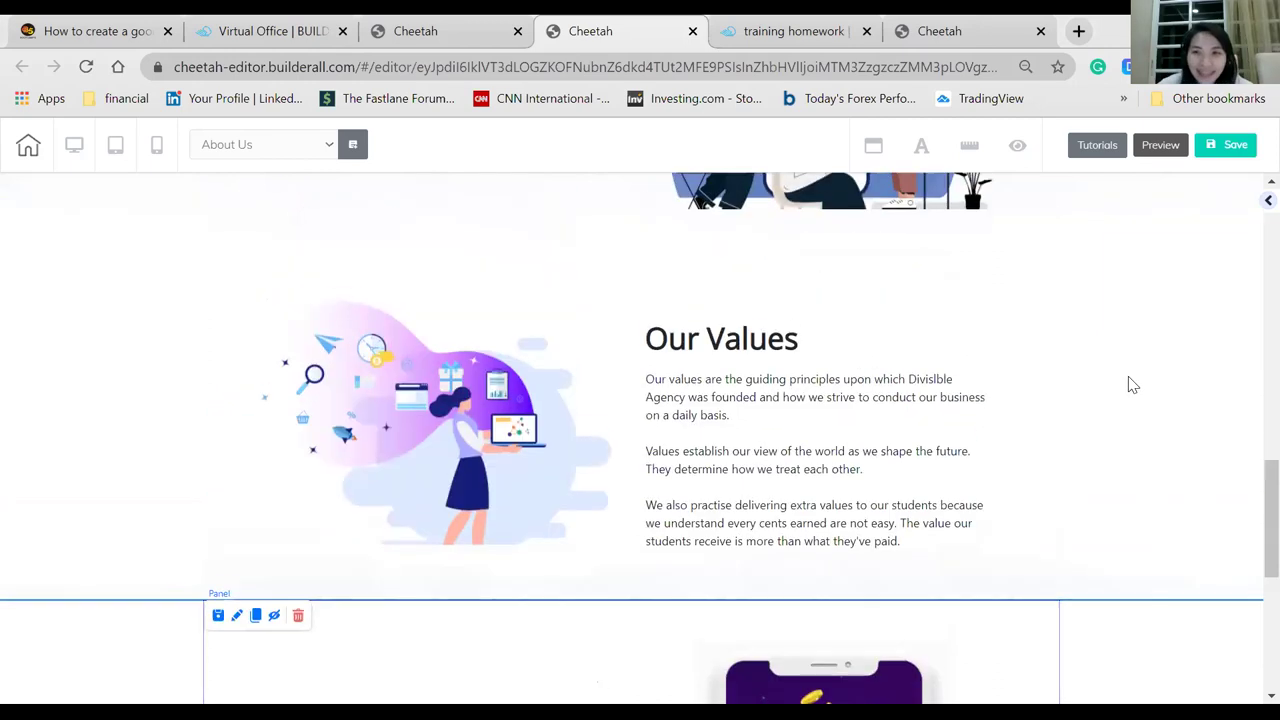
scroll(1128, 385, up, 3)
scroll(1128, 385, down, 9)
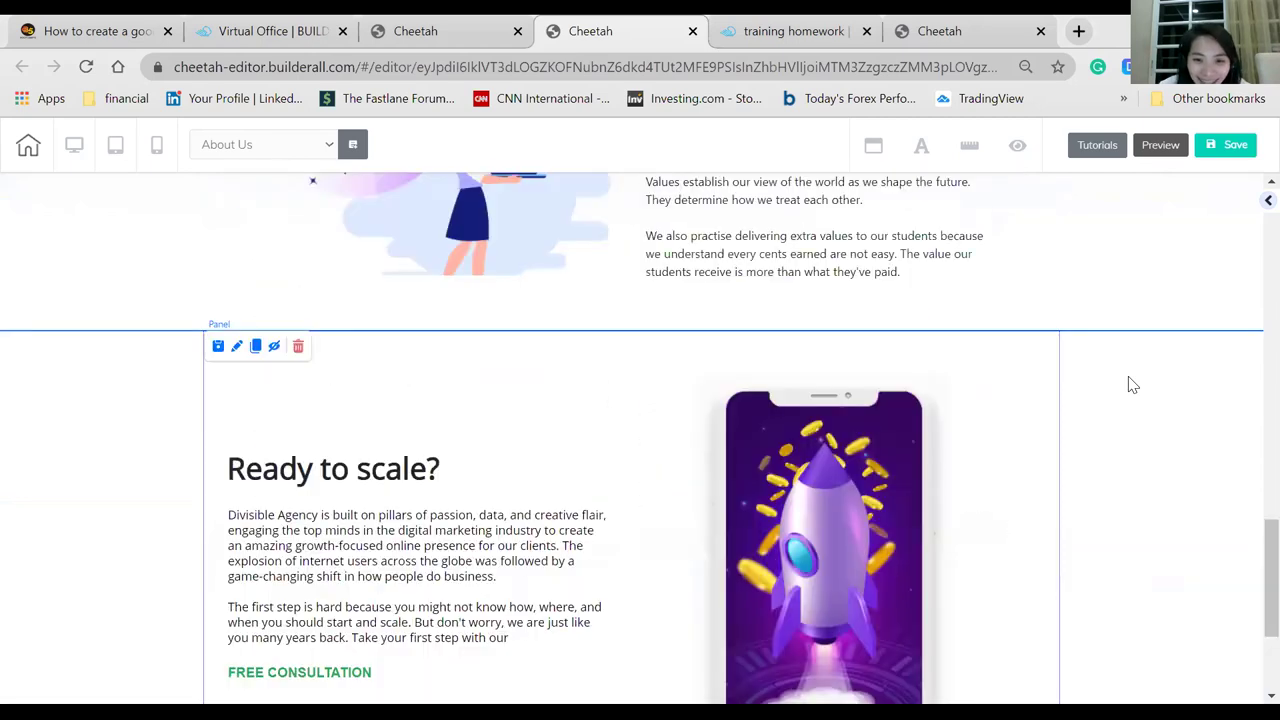
scroll(1131, 385, down, 1)
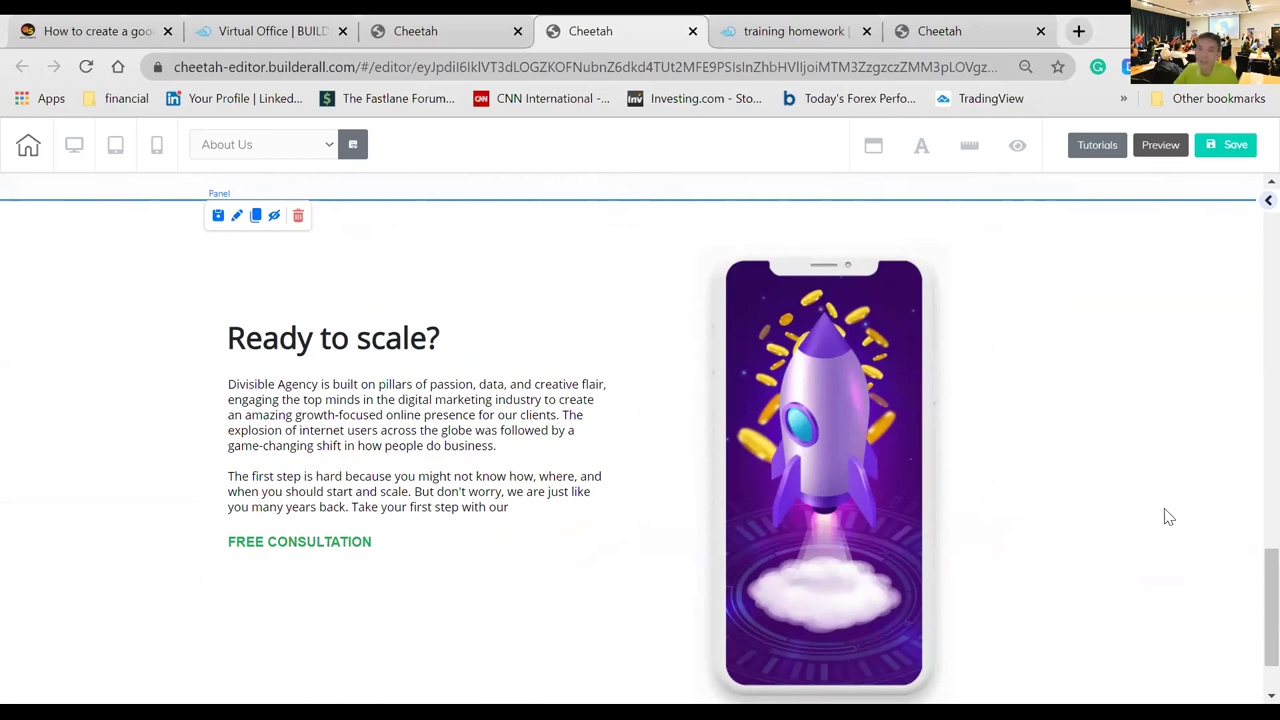
scroll(1160, 508, up, 3)
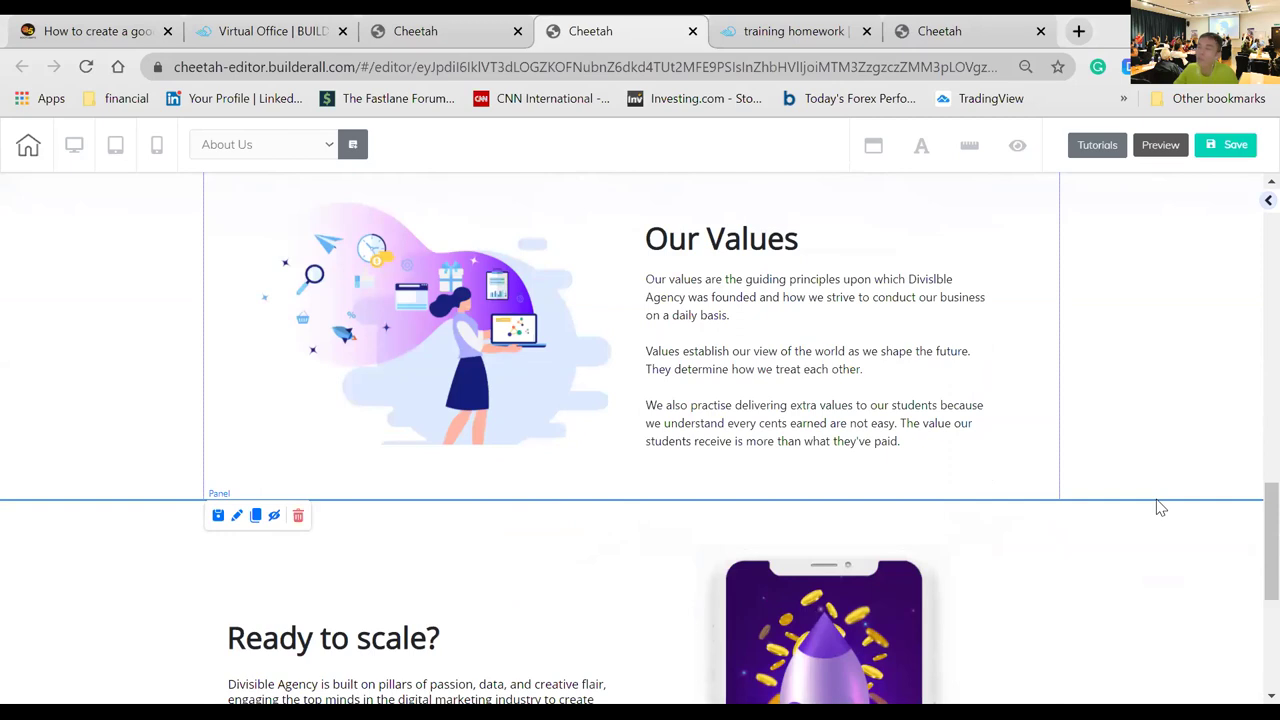
scroll(1160, 505, up, 10)
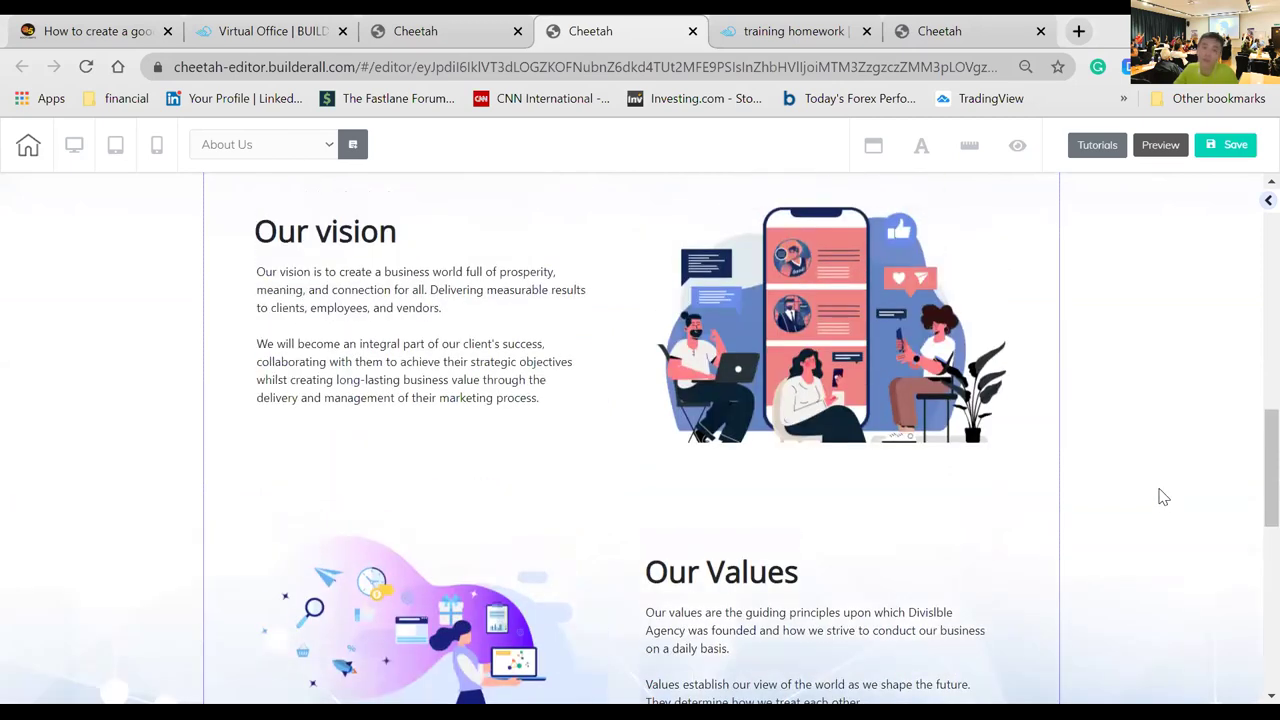
scroll(1163, 497, down, 3)
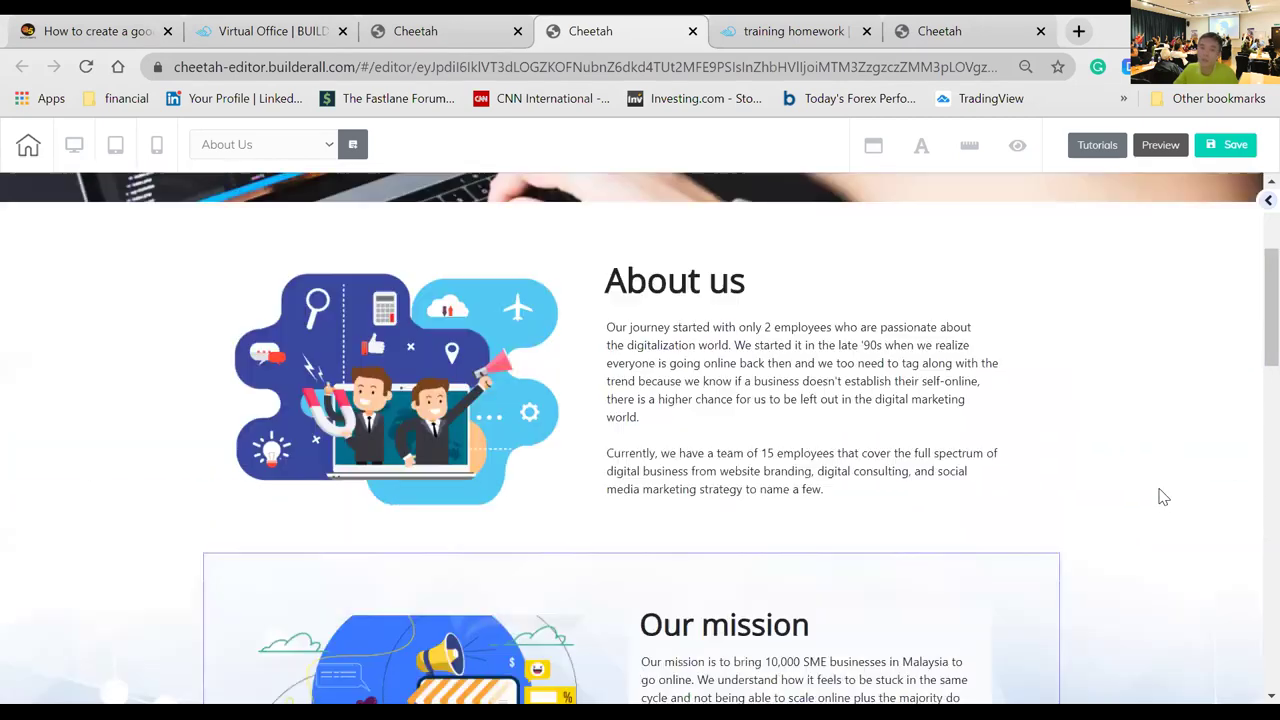
scroll(1163, 497, down, 1)
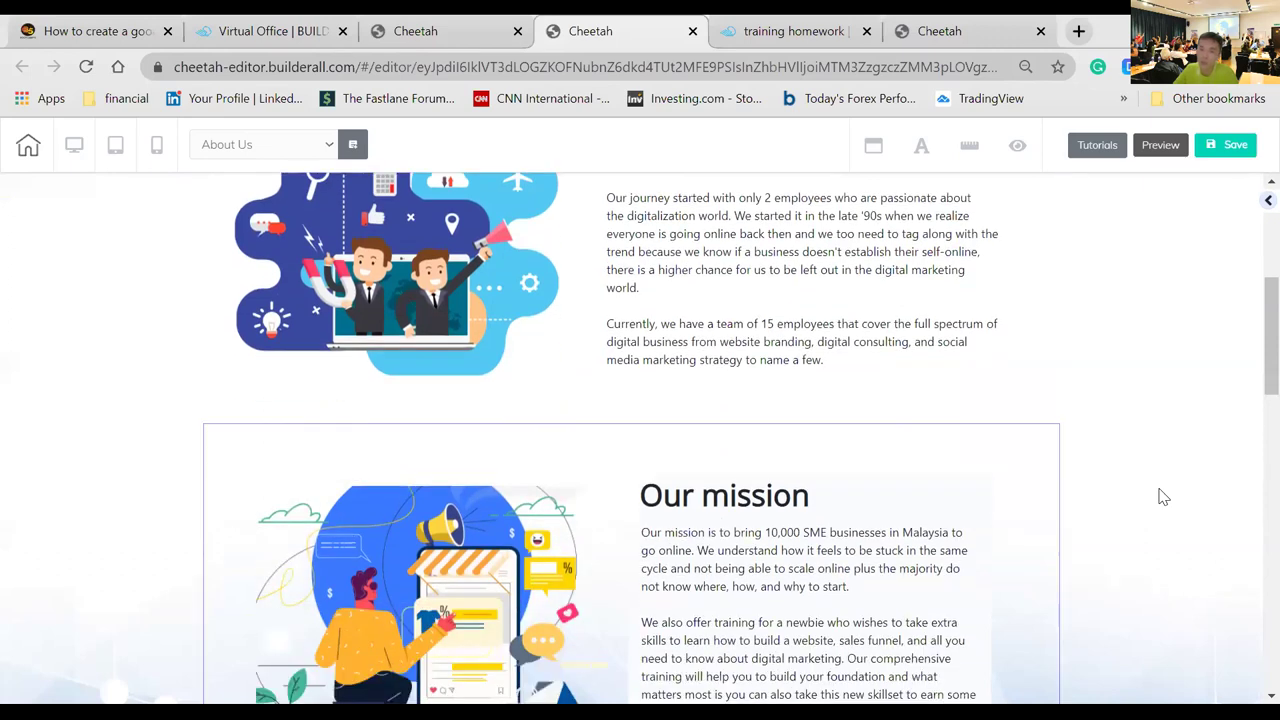
scroll(1163, 497, down, 2)
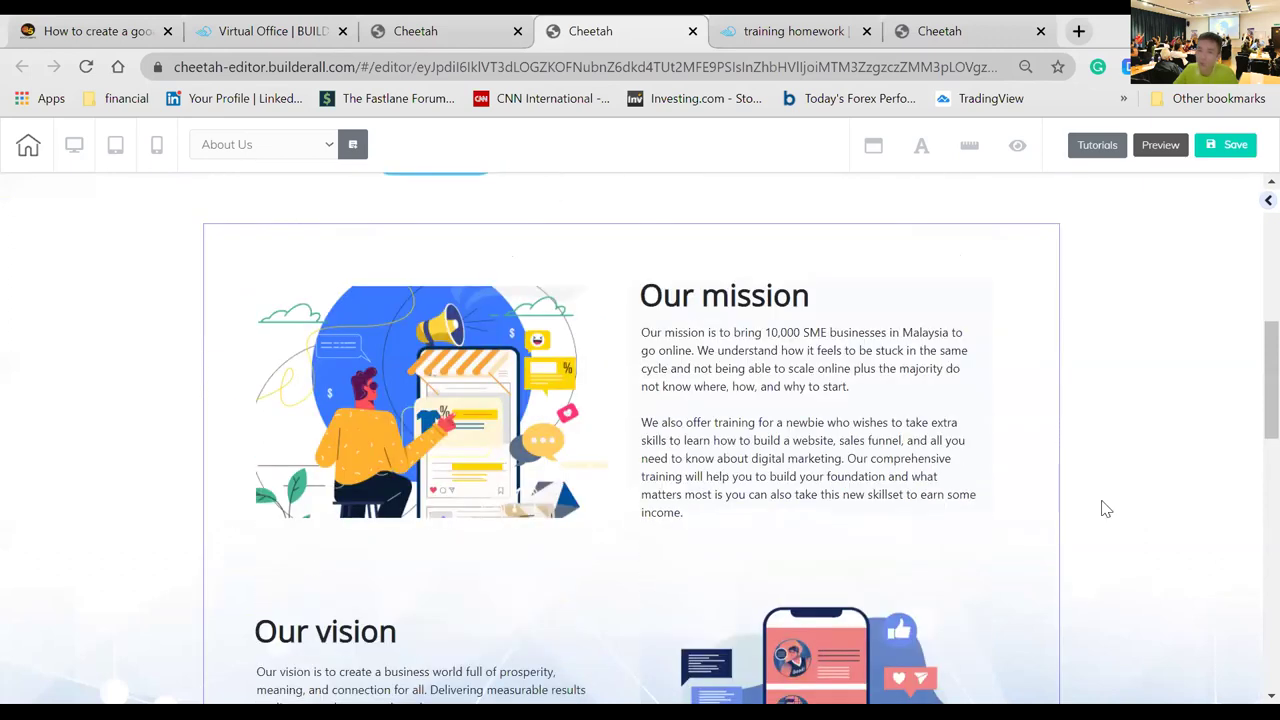
- Set the solid background colour of the box behind the Our mission text to white, FFFFFF
click(988, 436)
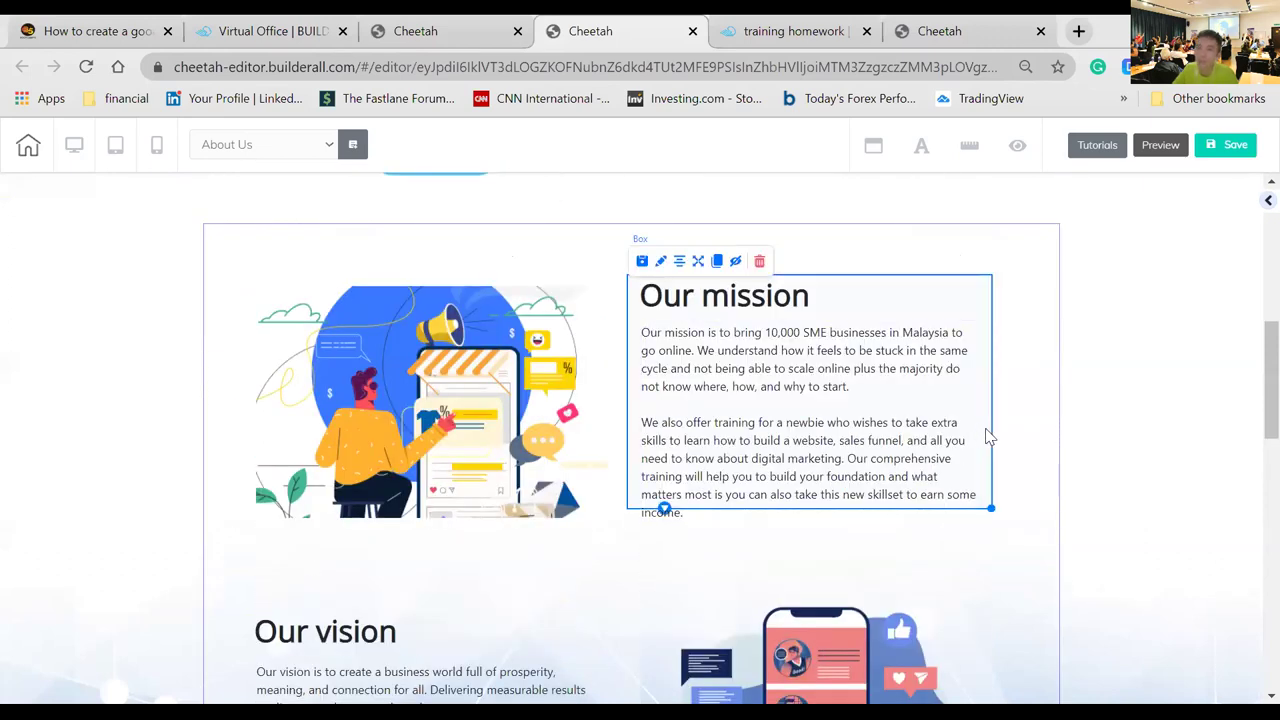
click(662, 268)
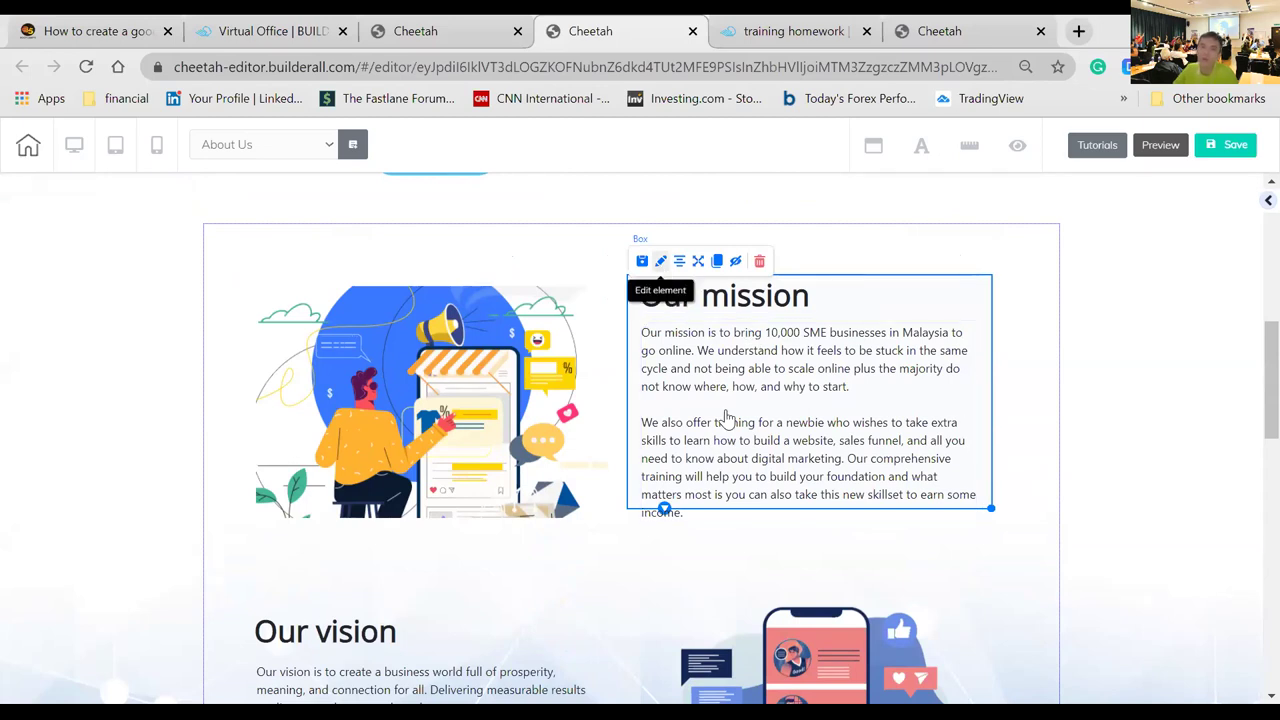
scroll(882, 470, up, 1)
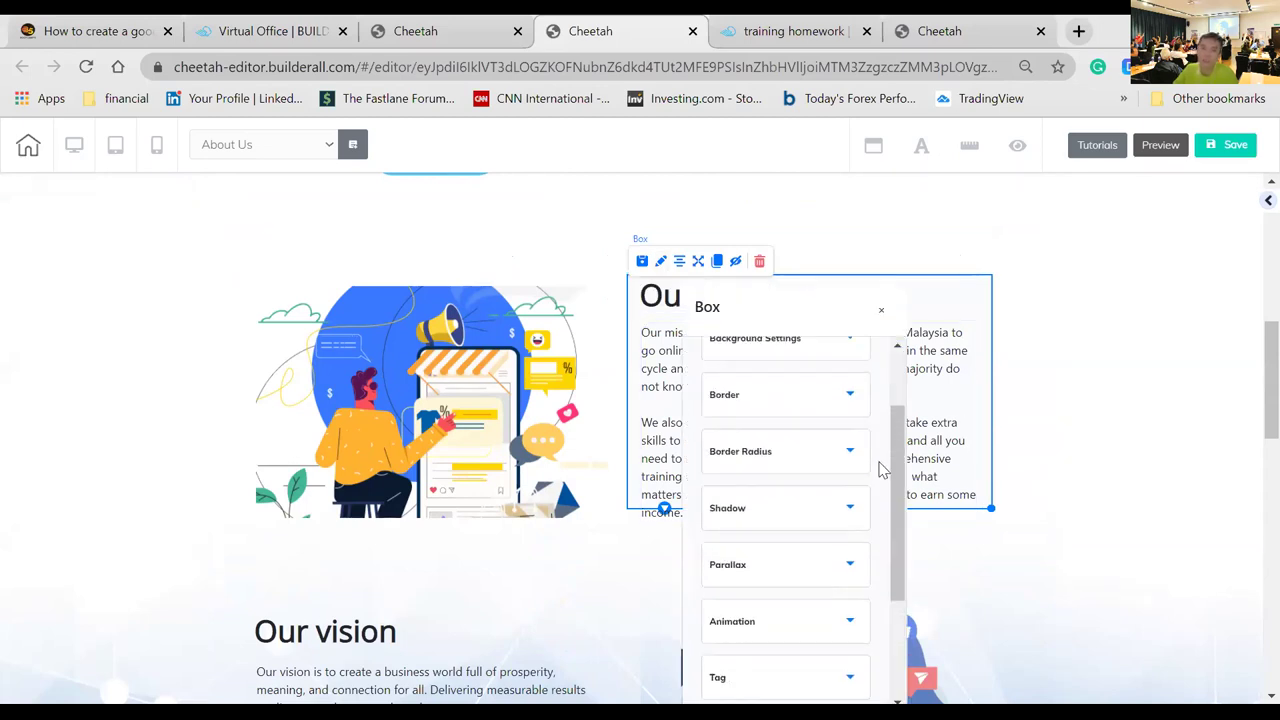
scroll(880, 466, up, 1)
click(810, 438)
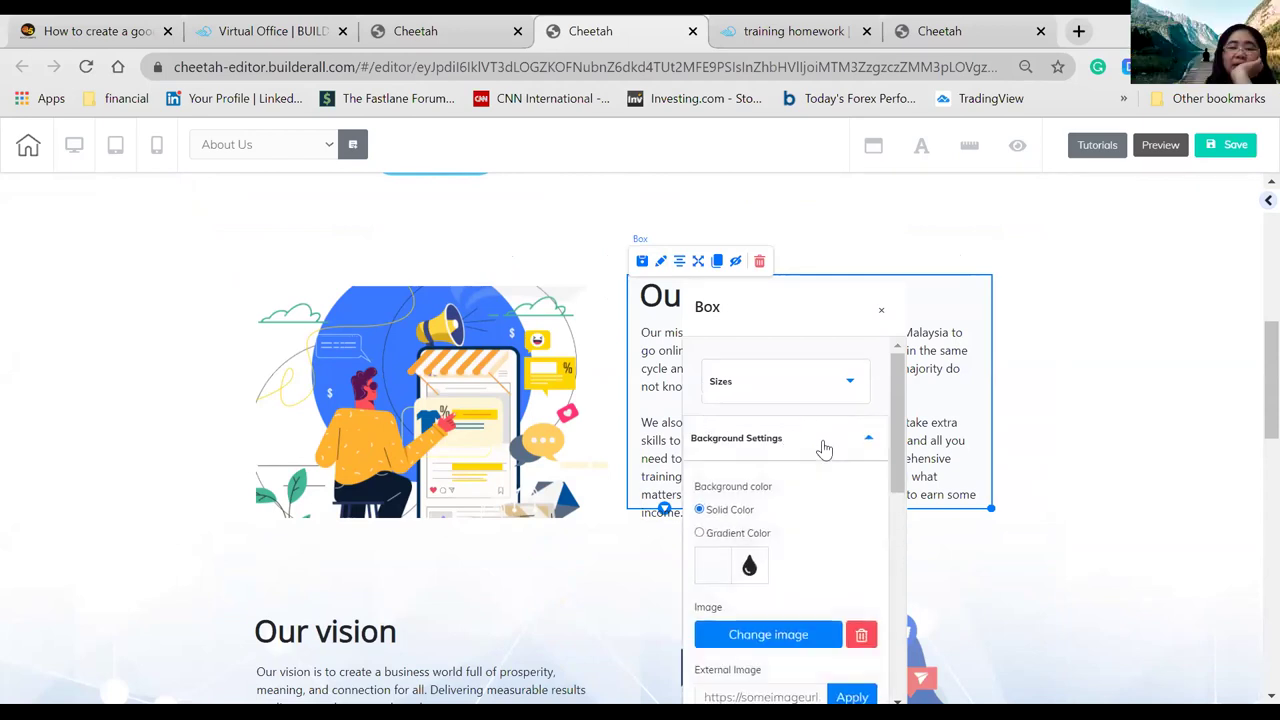
click(714, 568)
scroll(832, 514, down, 2)
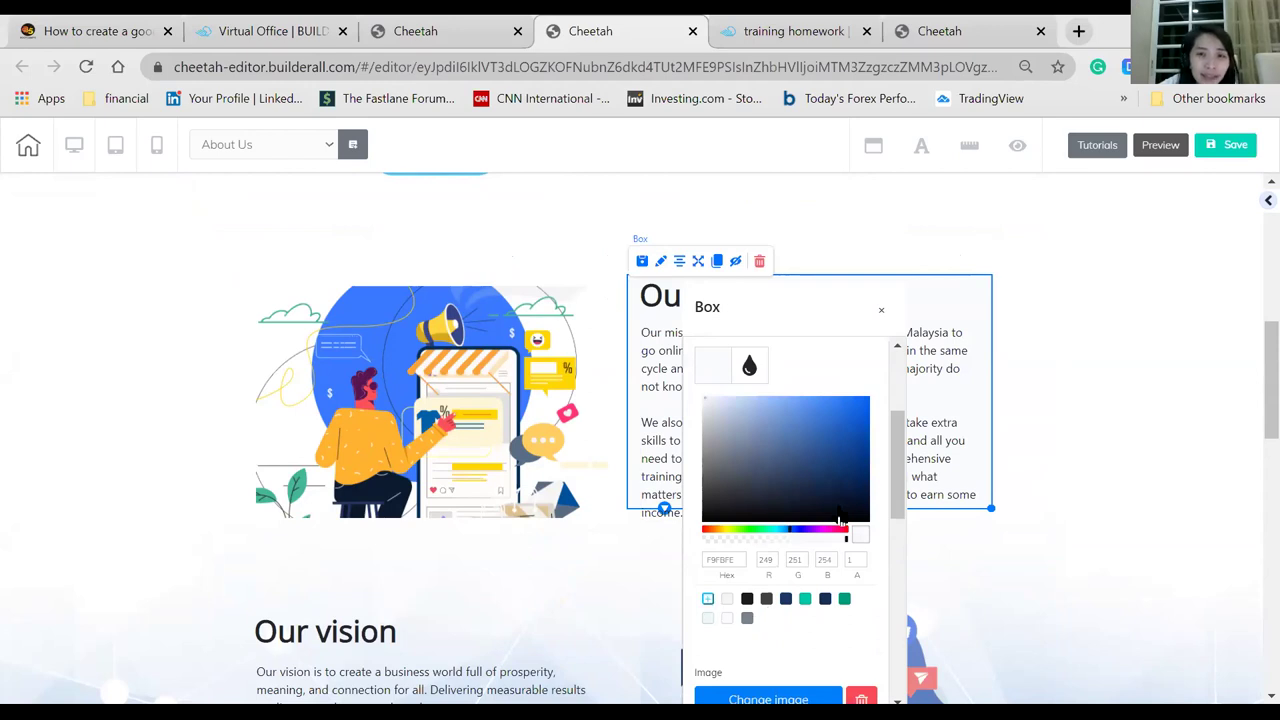
drag(727, 418, 690, 395)
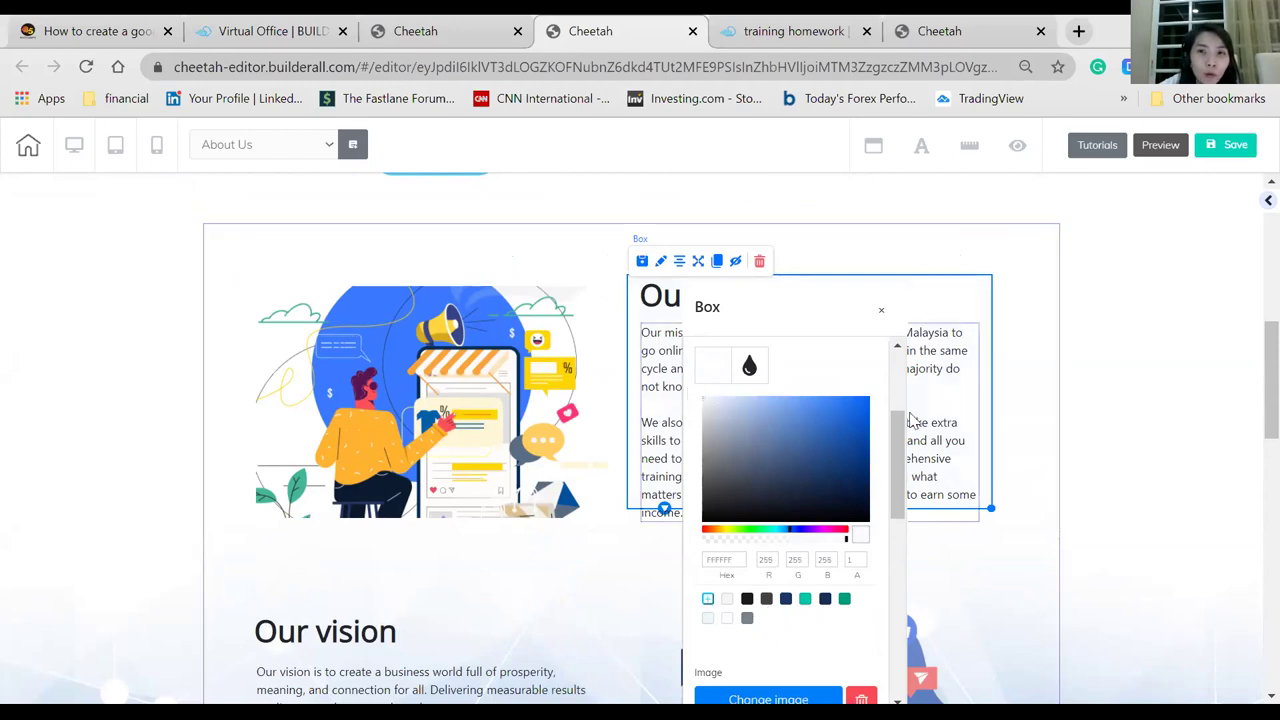
click(1130, 500)
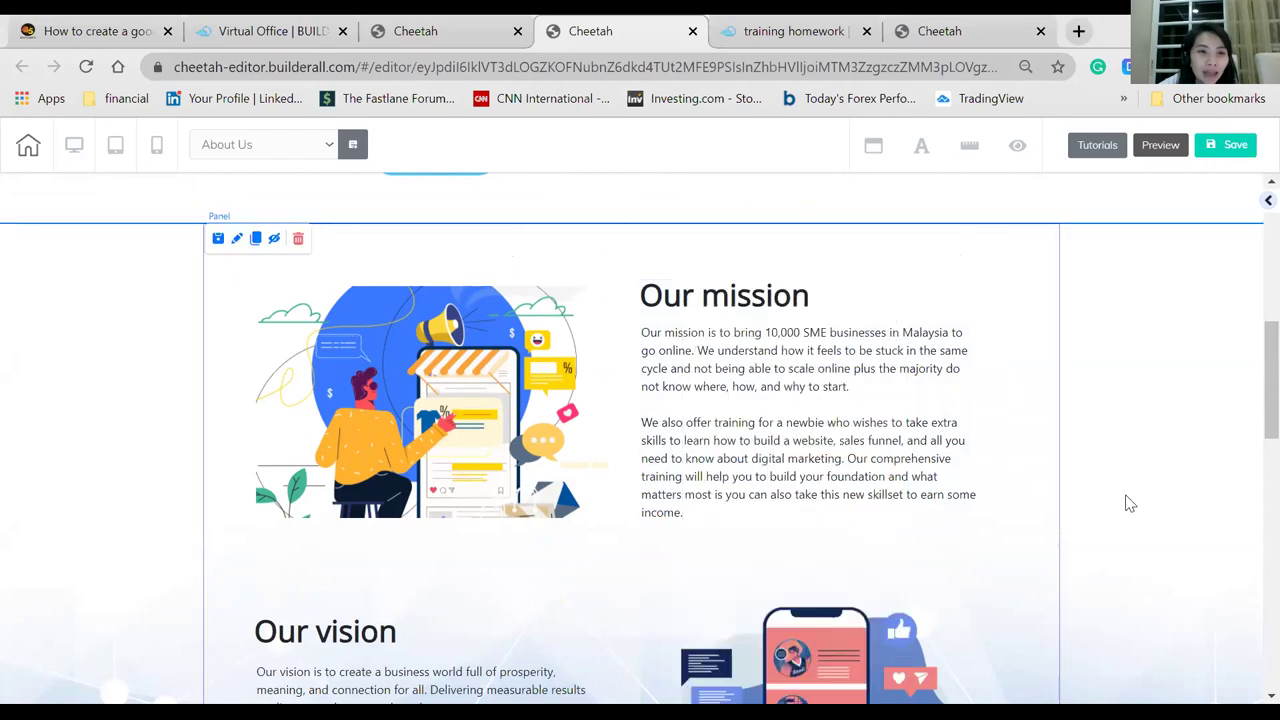
- Review the layout and text of the whole About Us page, from the header image to the Ready to scale section
scroll(1130, 505, down, 5)
scroll(1116, 533, down, 7)
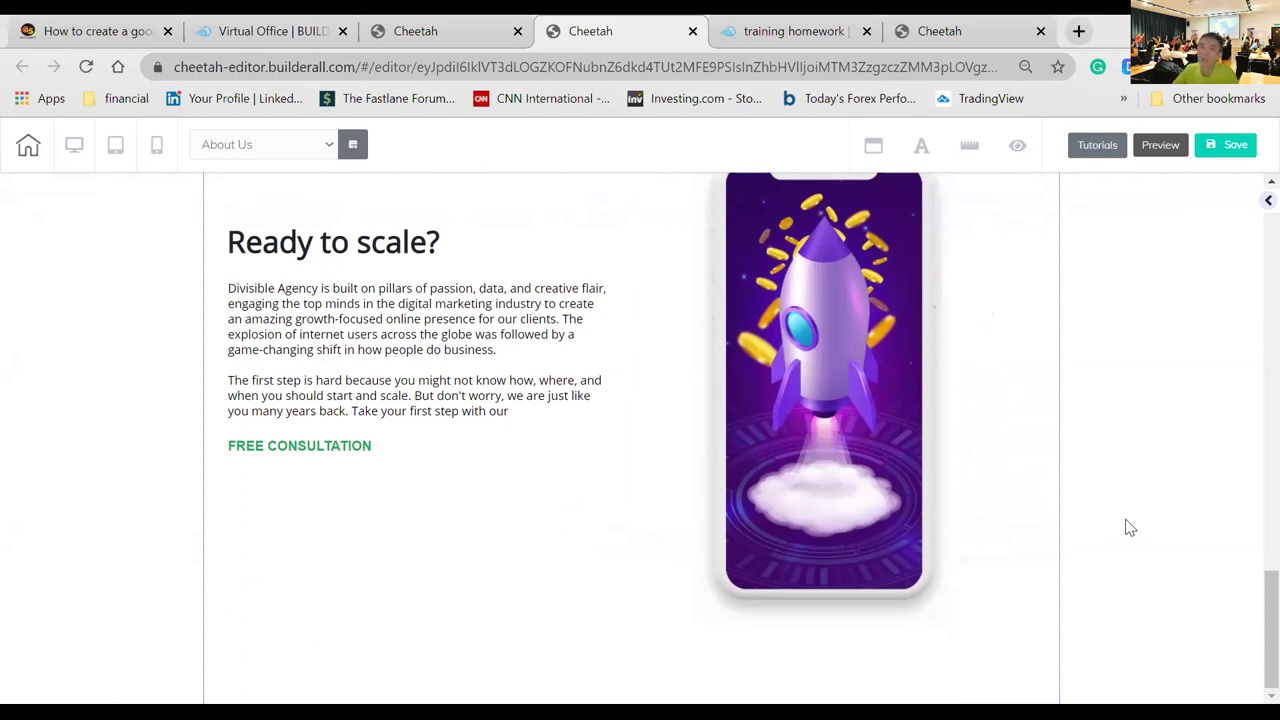
scroll(1117, 533, up, 10)
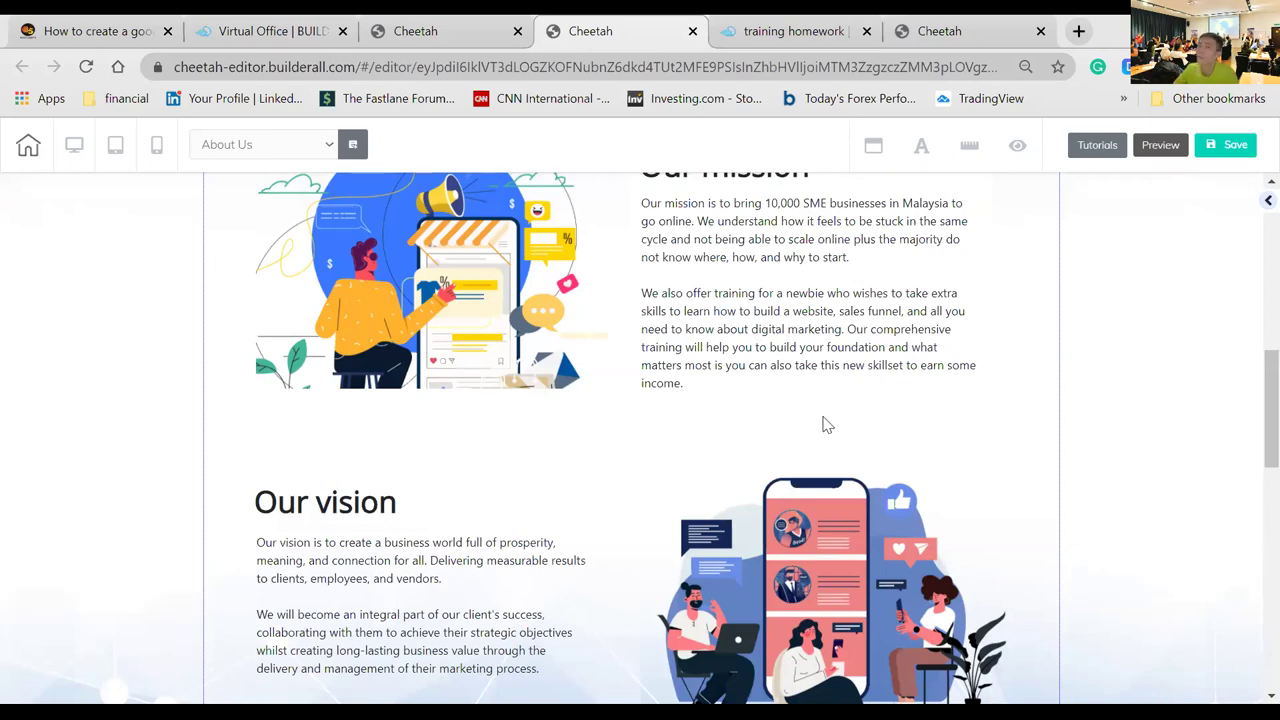
scroll(1110, 392, up, 7)
scroll(1125, 394, down, 2)
scroll(1130, 403, down, 10)
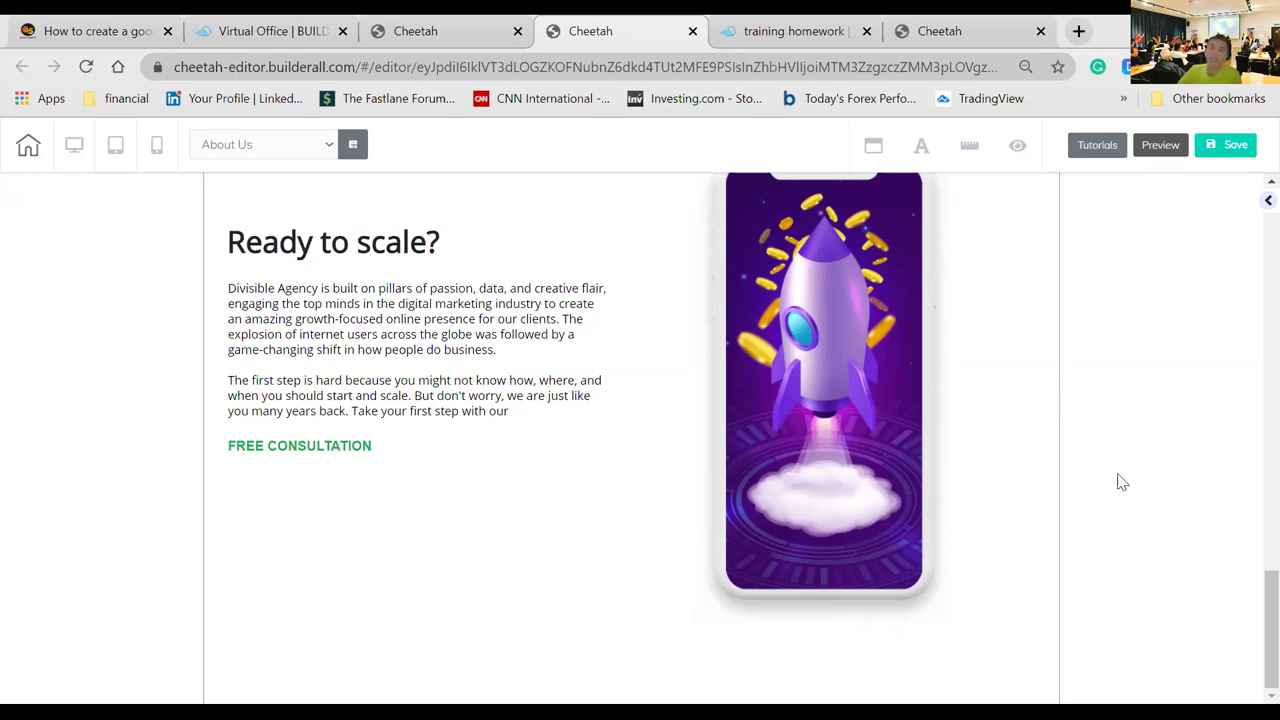
scroll(1122, 483, up, 1)
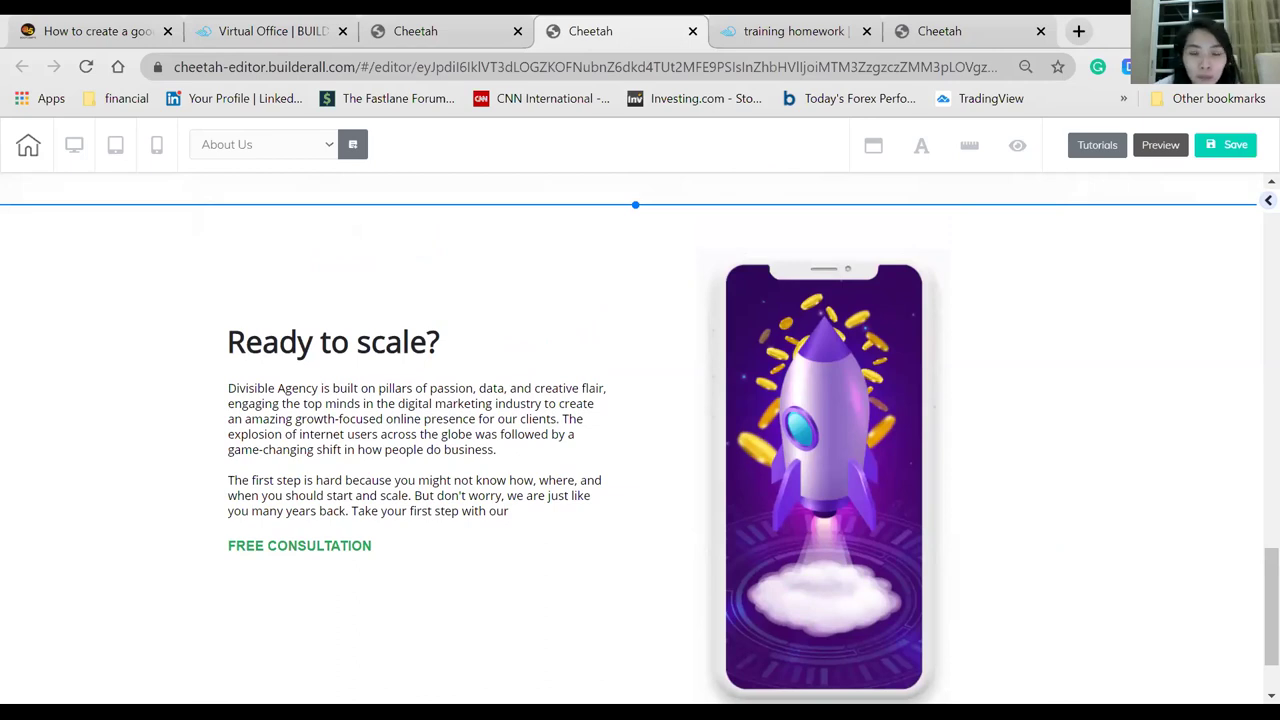
scroll(1131, 511, up, 5)
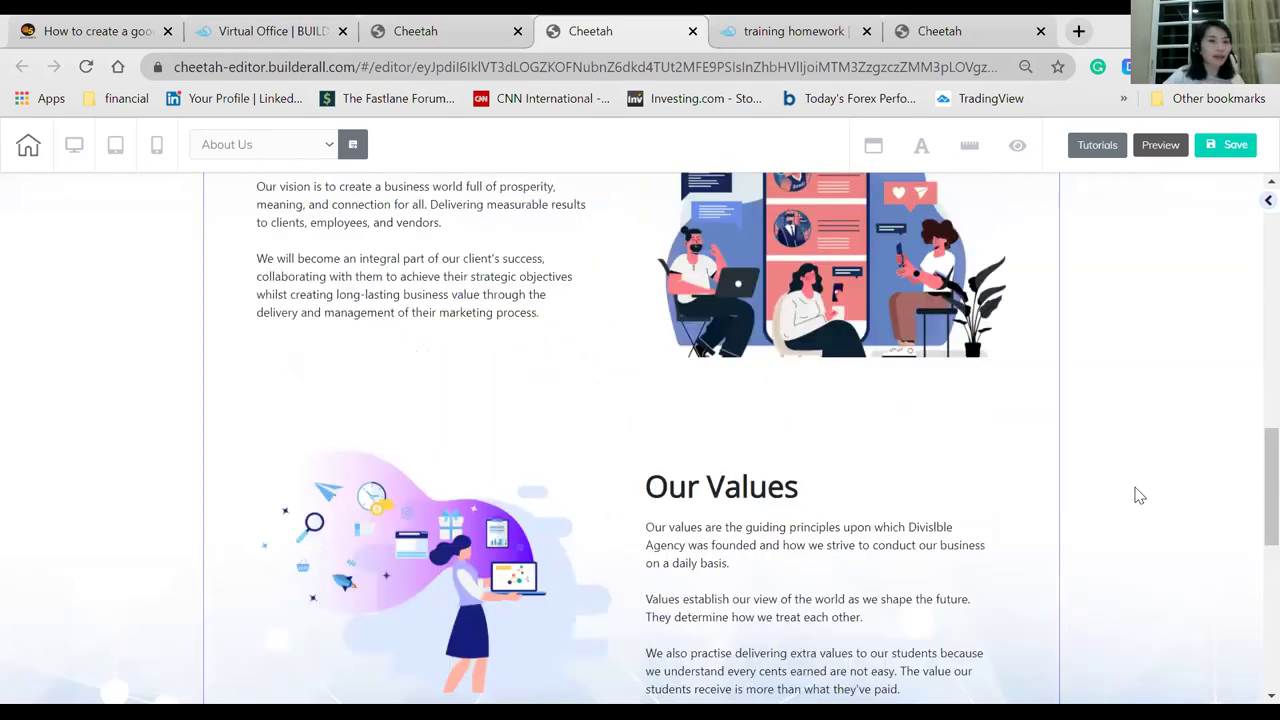
scroll(1138, 495, up, 1)
scroll(1140, 491, down, 7)
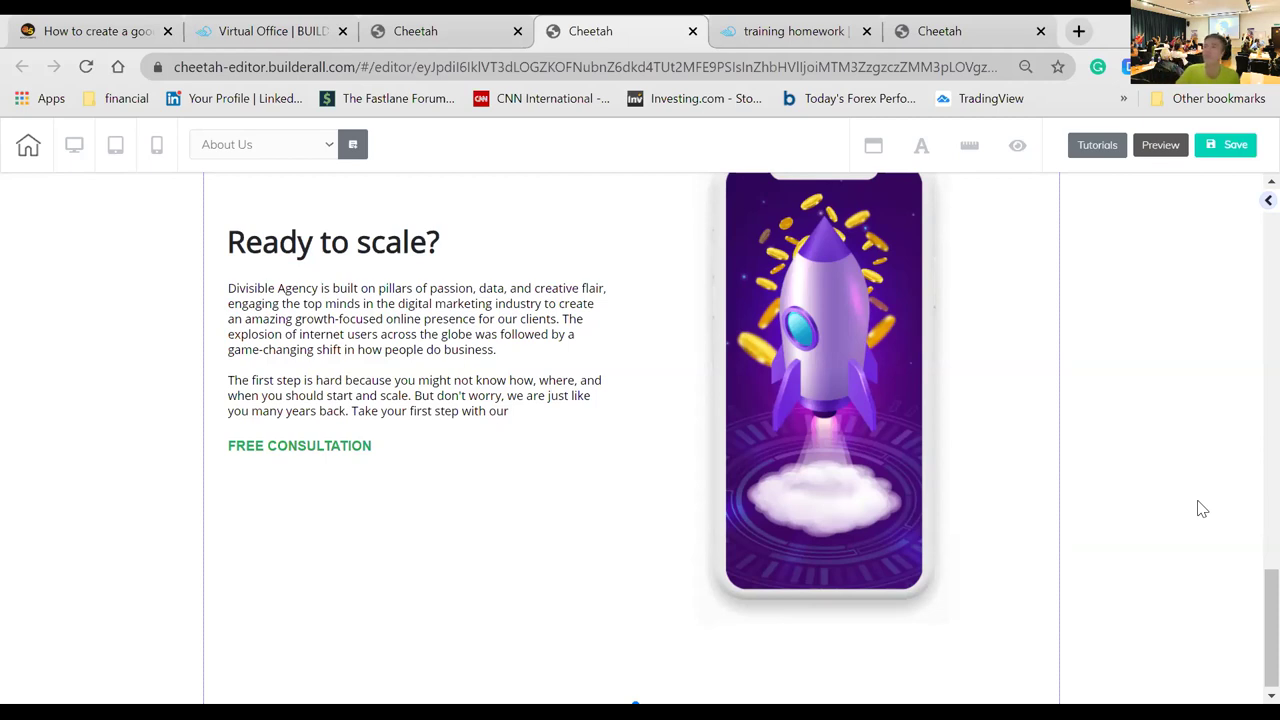
scroll(1195, 509, up, 2)
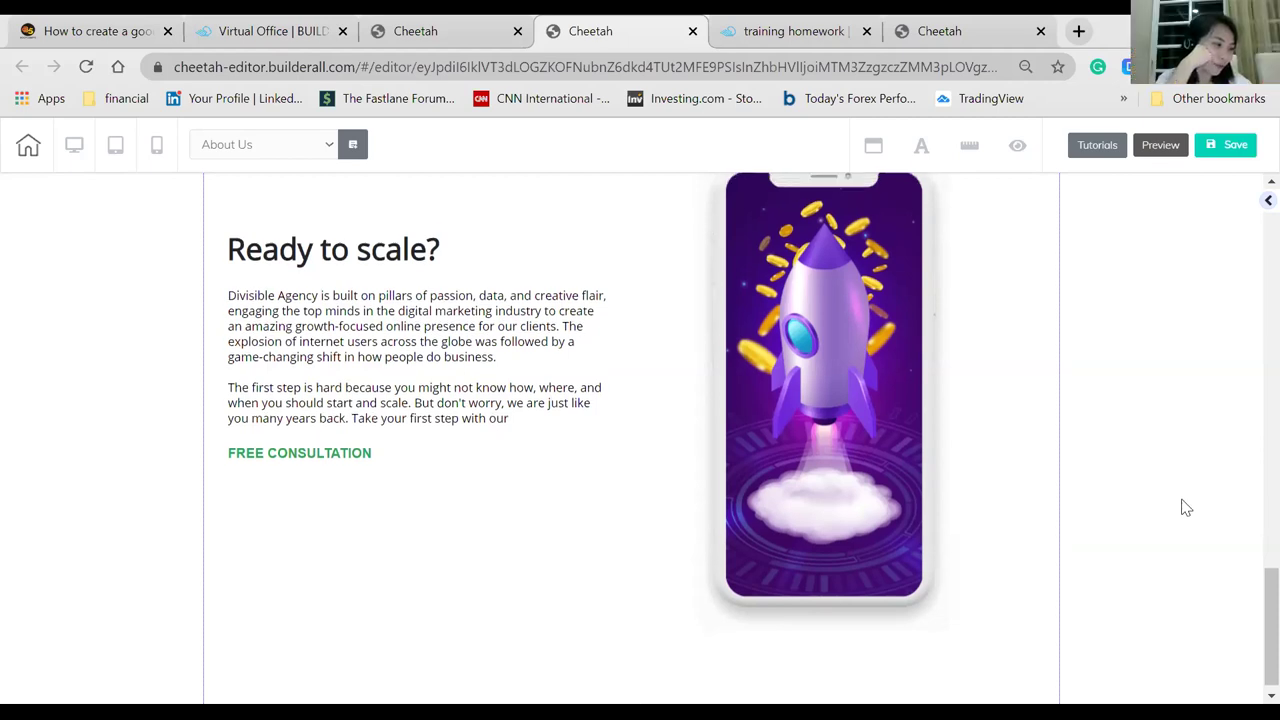
scroll(1183, 509, down, 2)
scroll(1150, 483, up, 3)
scroll(1150, 483, down, 3)
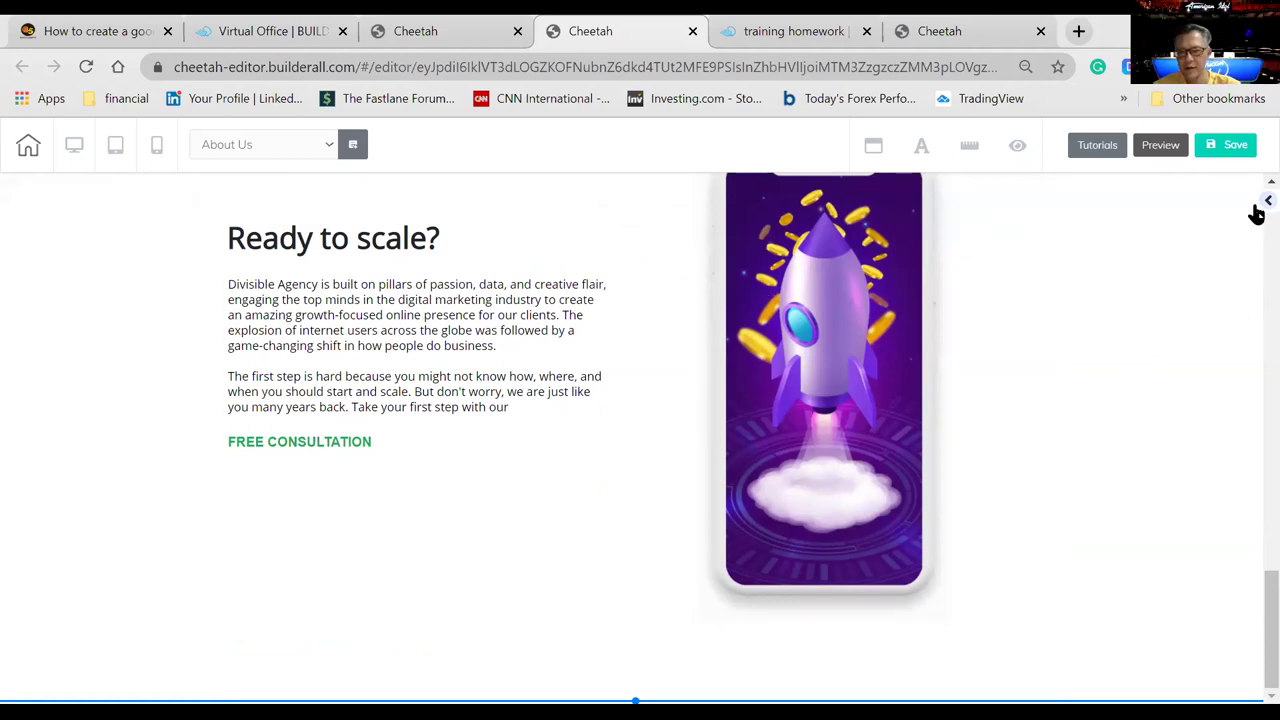
scroll(900, 553, up, 15)
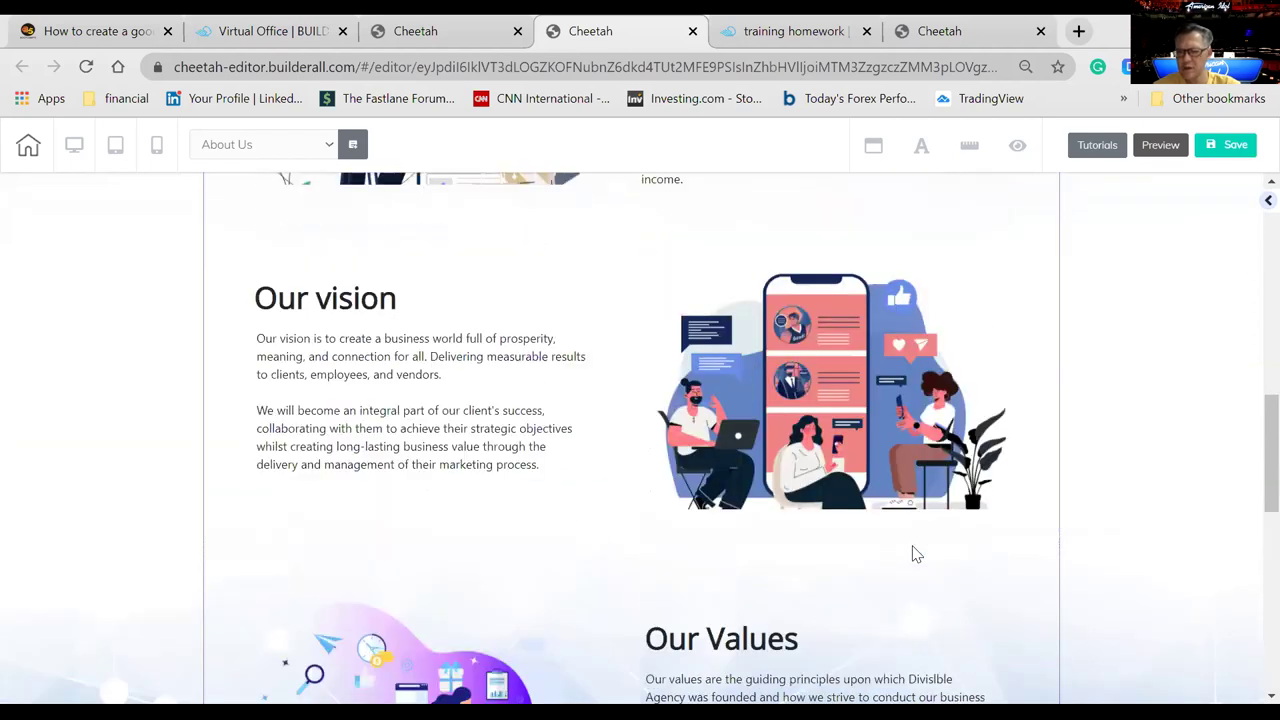
scroll(916, 554, up, 3)
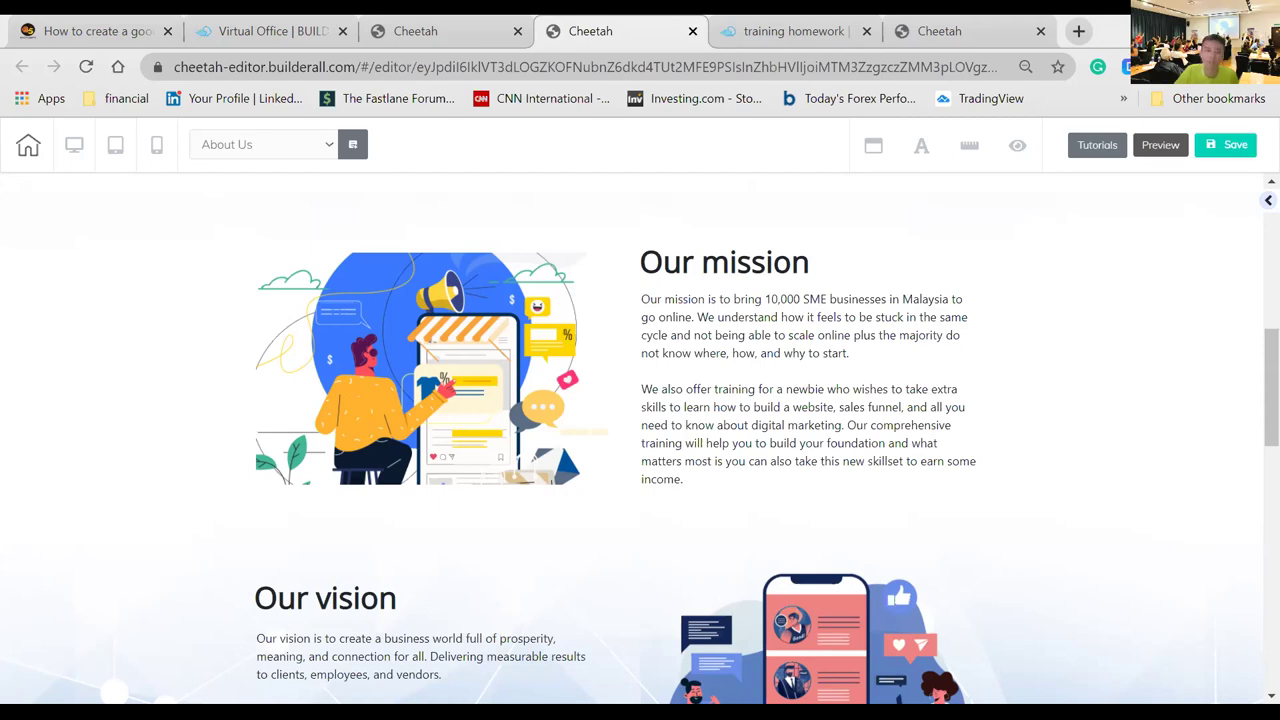
scroll(66, 486, up, 5)
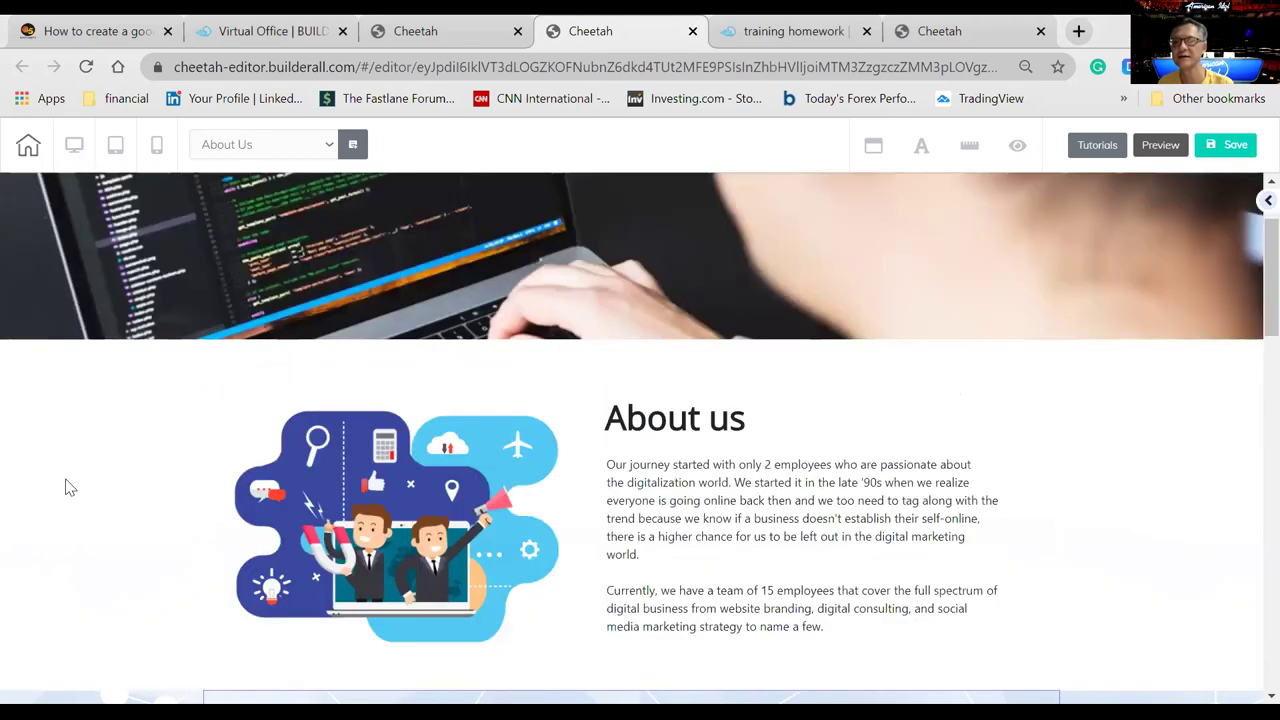
scroll(66, 486, down, 5)
scroll(66, 486, down, 6)
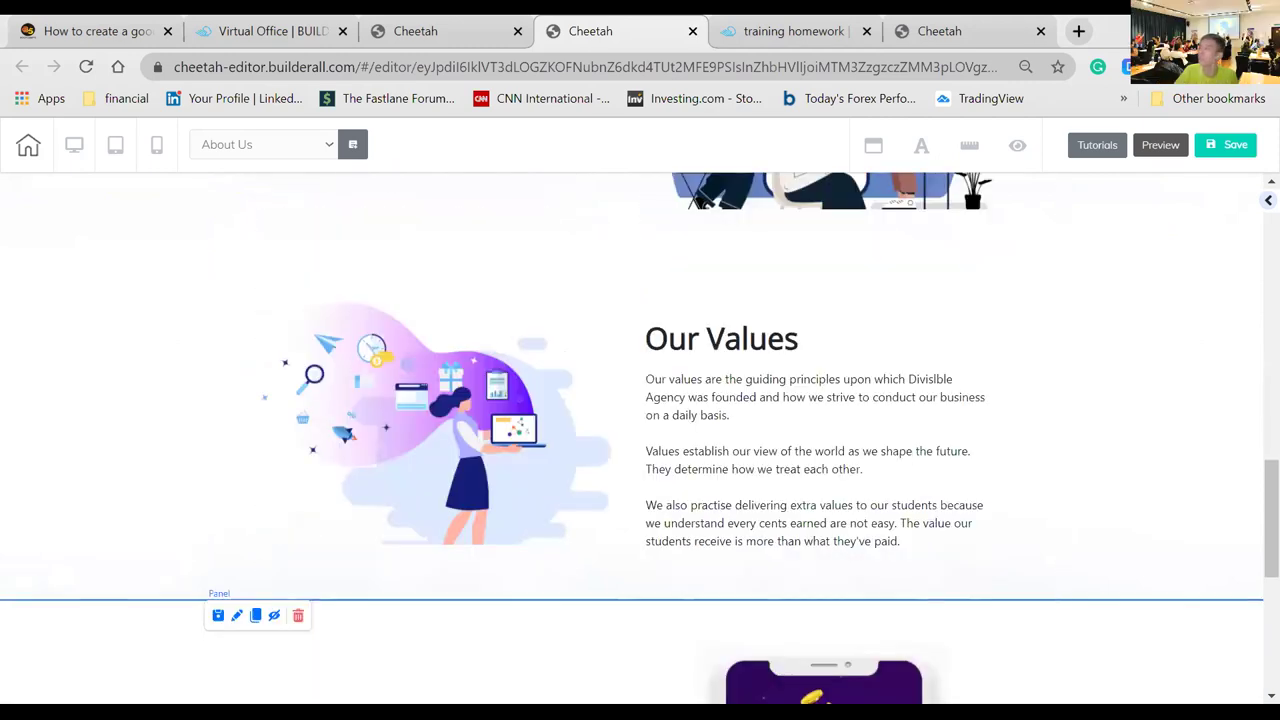
scroll(1045, 370, up, 2)
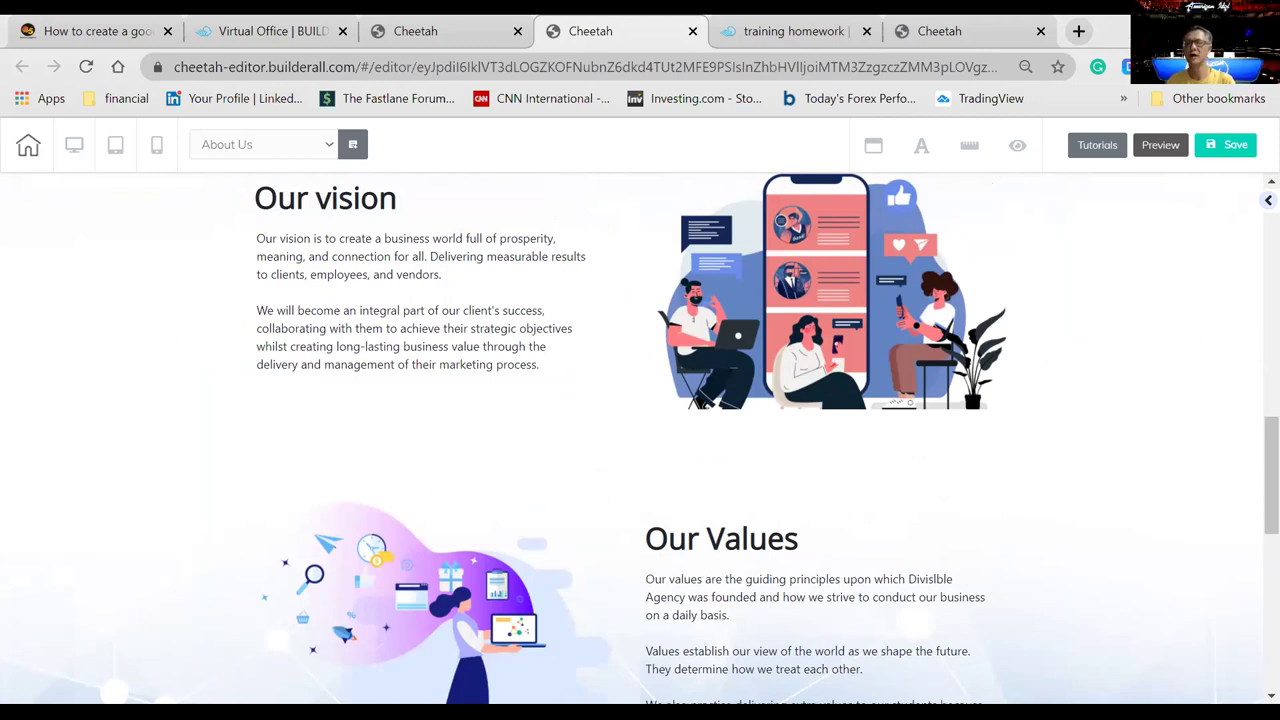
scroll(814, 538, down, 3)
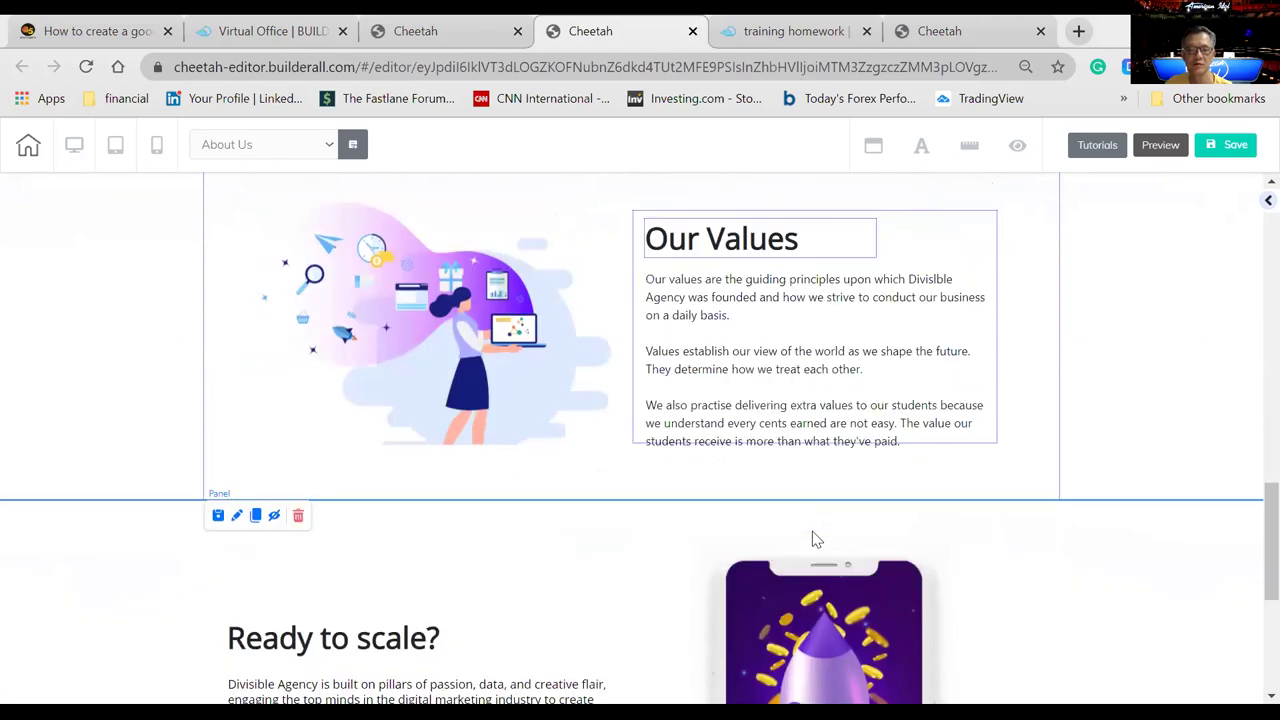
scroll(814, 540, down, 3)
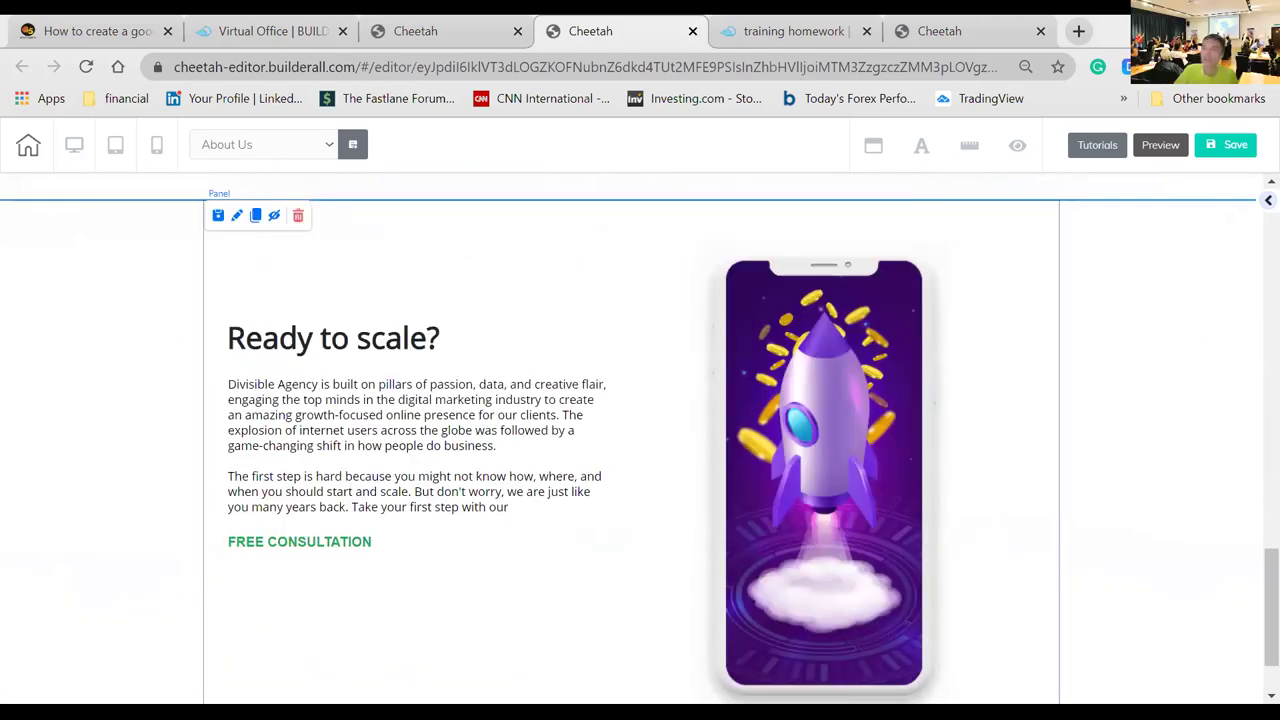
scroll(1098, 567, down, 1)
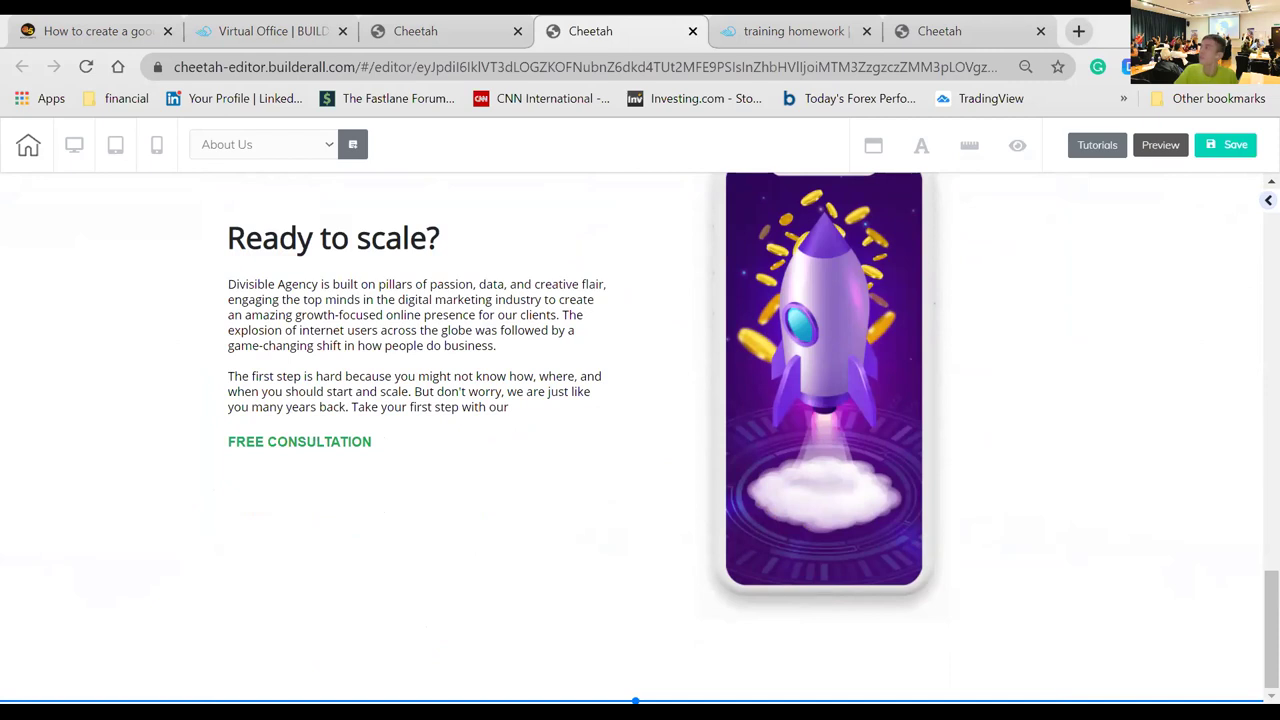
- Save the About Us page without publishing the site, and check the training homework site's page list before returning to the editor
click(1226, 148)
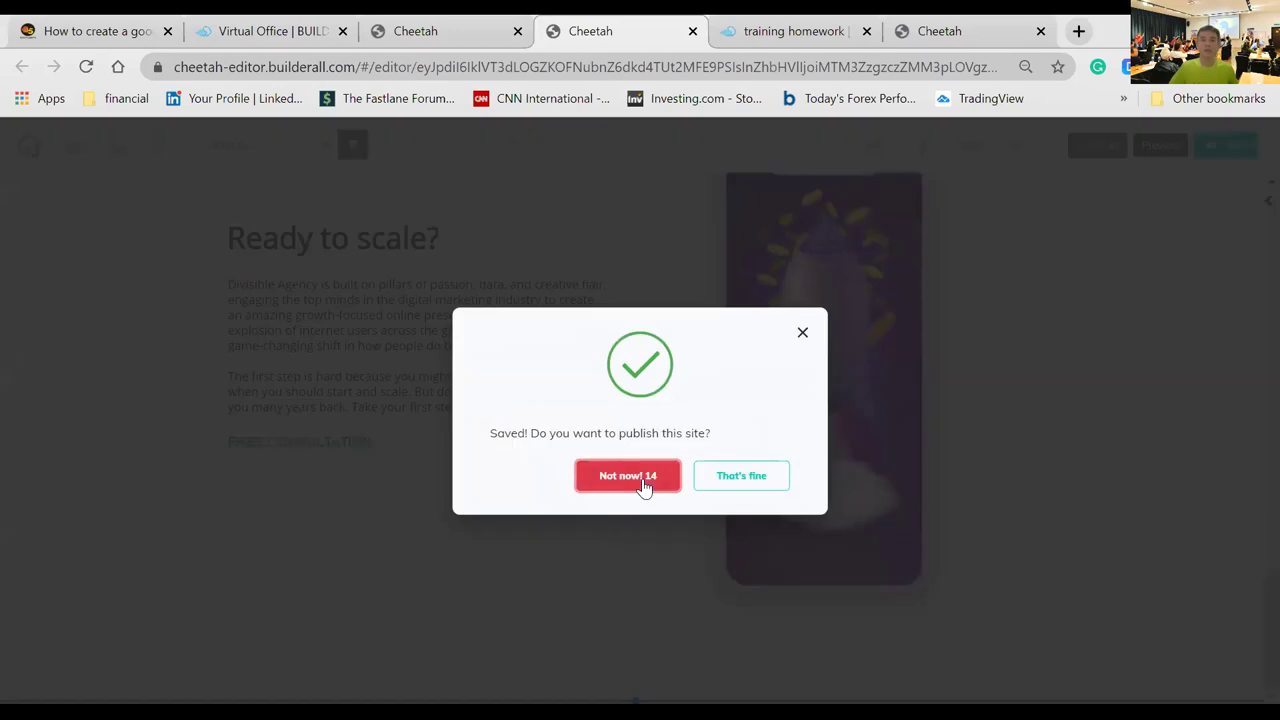
click(640, 481)
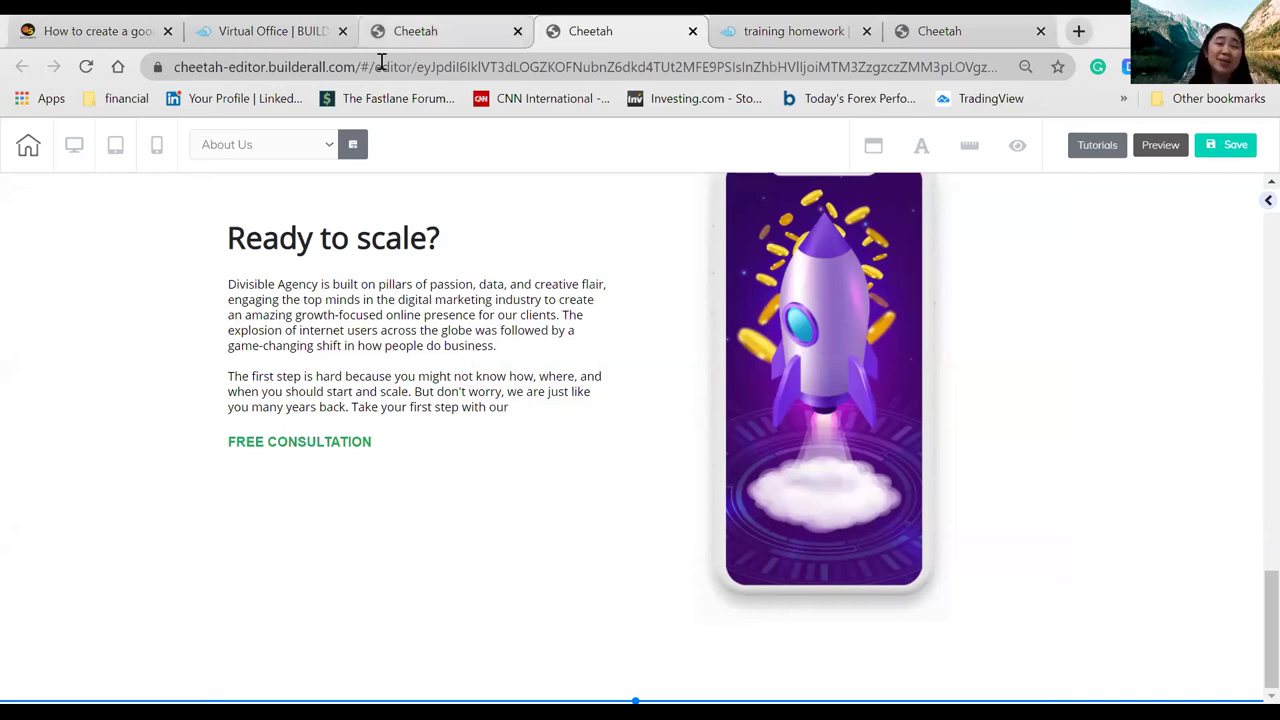
click(479, 41)
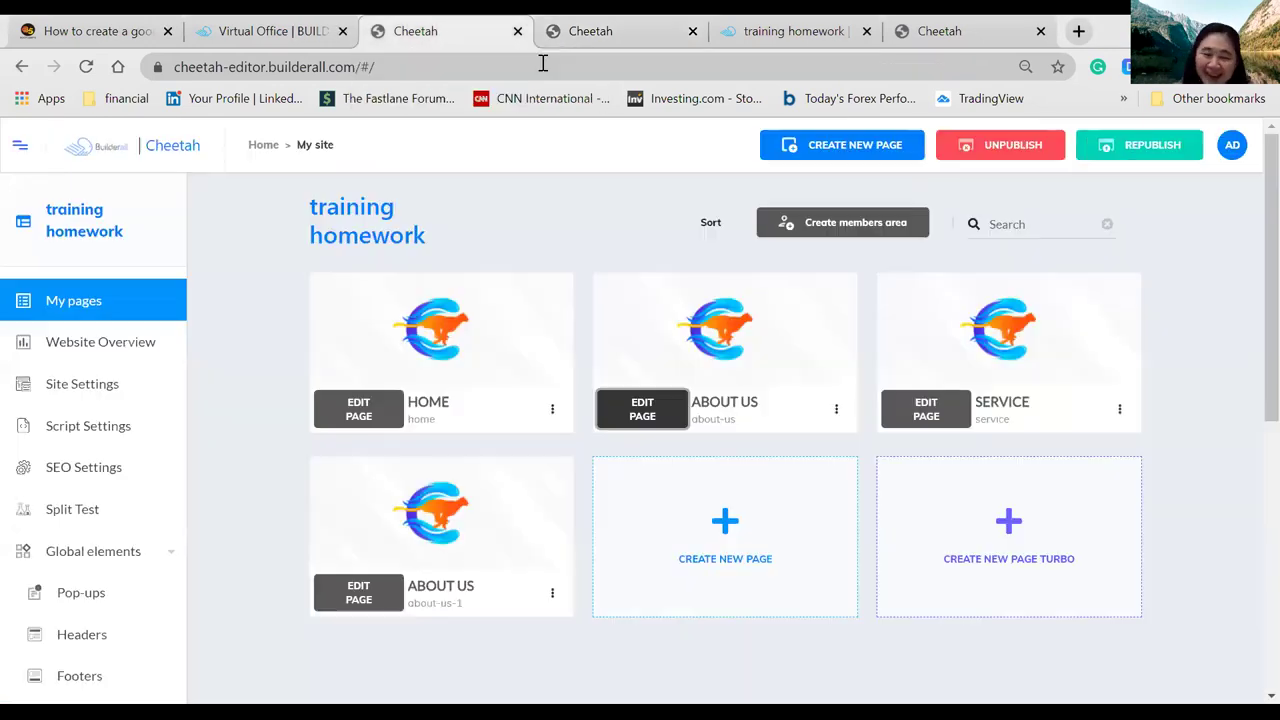
click(603, 47)
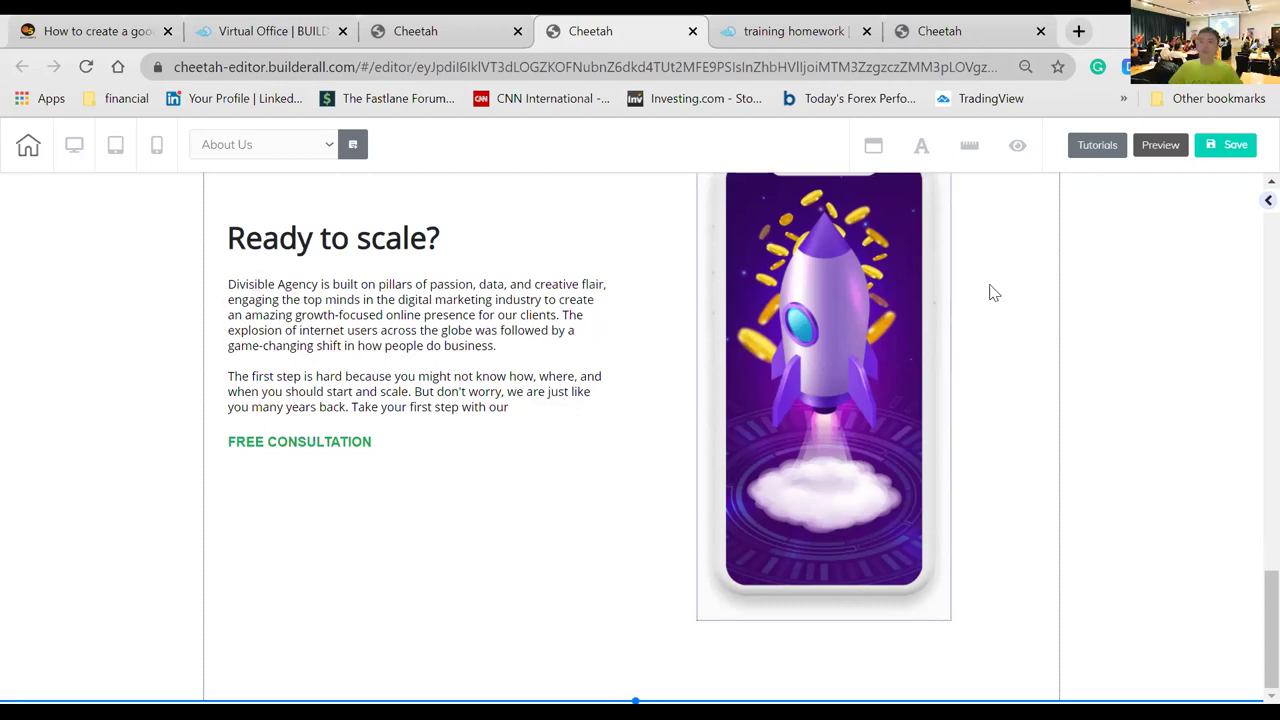
- Open the add-element library beside the About Us page and show the designs available for Button elements
click(1260, 206)
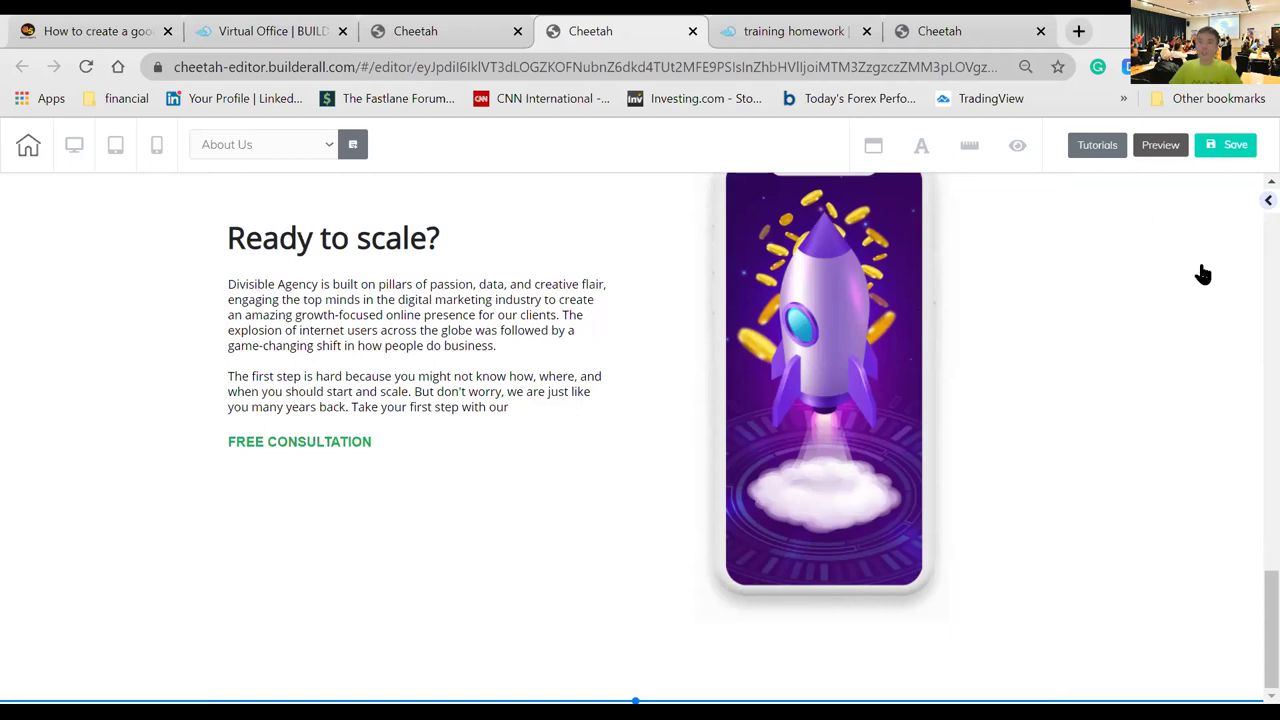
scroll(1175, 288, up, 3)
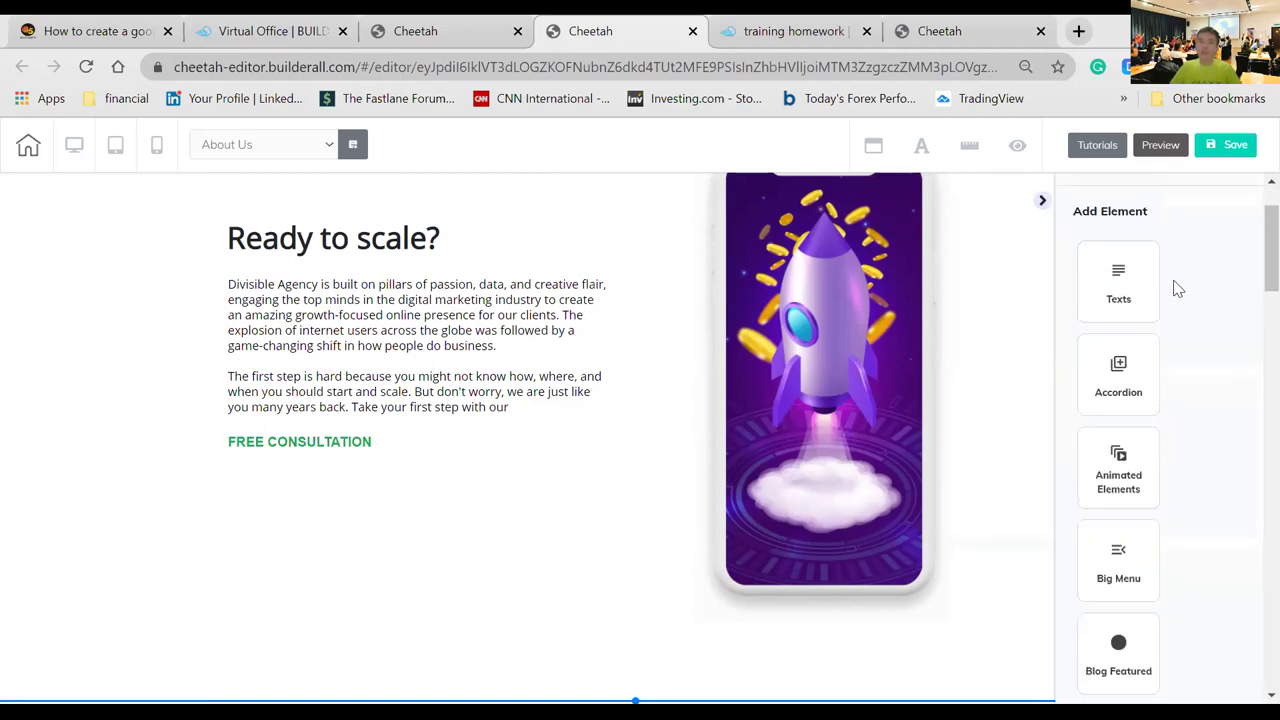
click(1128, 259)
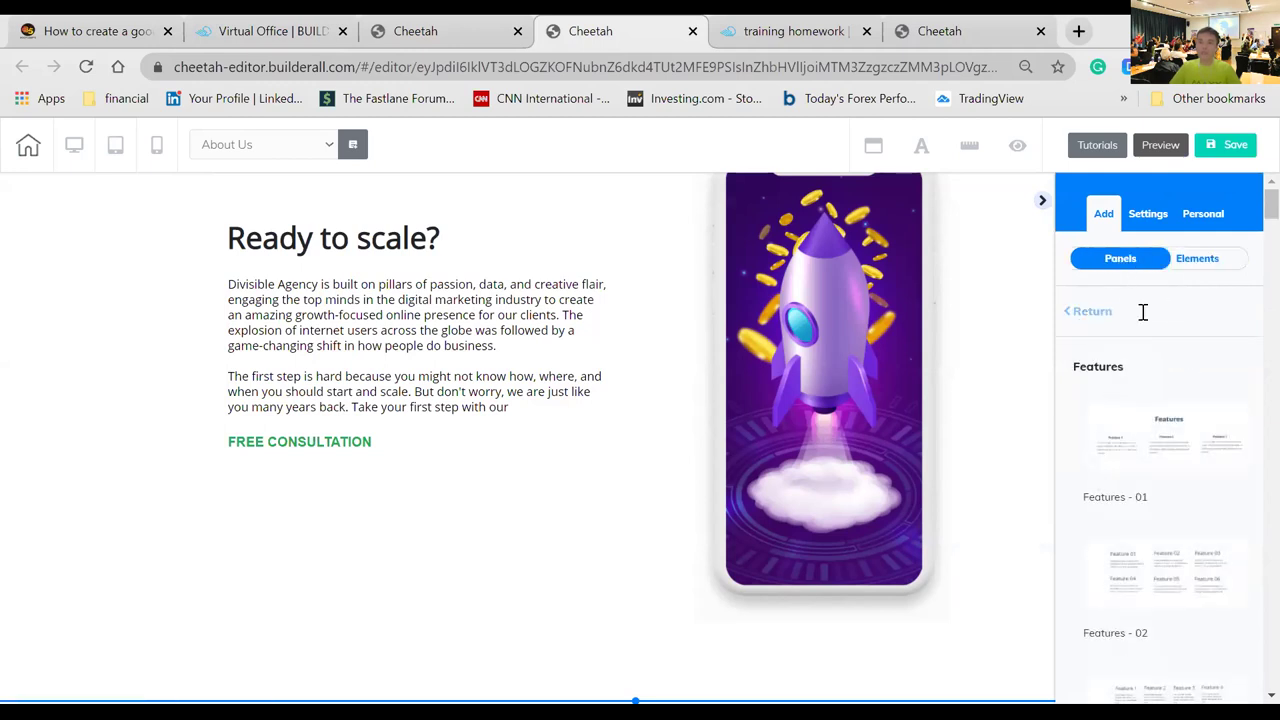
click(1090, 315)
scroll(1236, 430, down, 2)
scroll(1211, 404, up, 1)
scroll(1212, 404, down, 3)
scroll(1211, 403, down, 2)
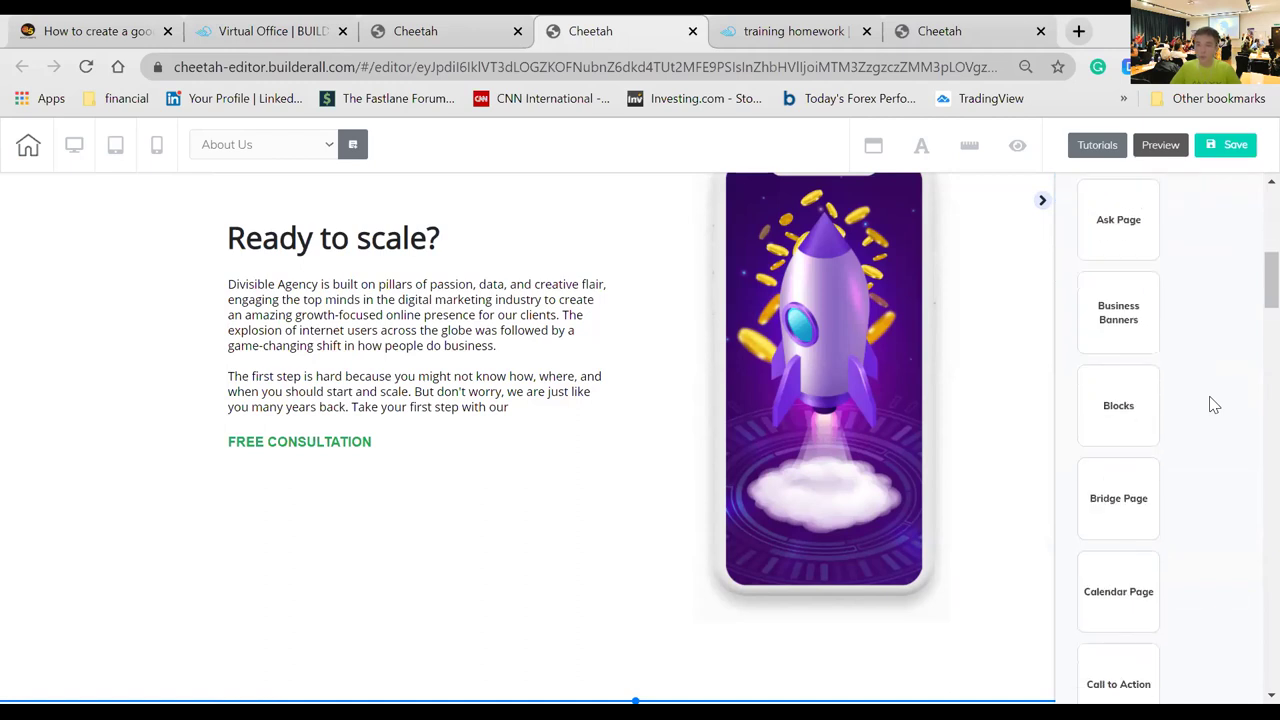
scroll(1209, 403, up, 5)
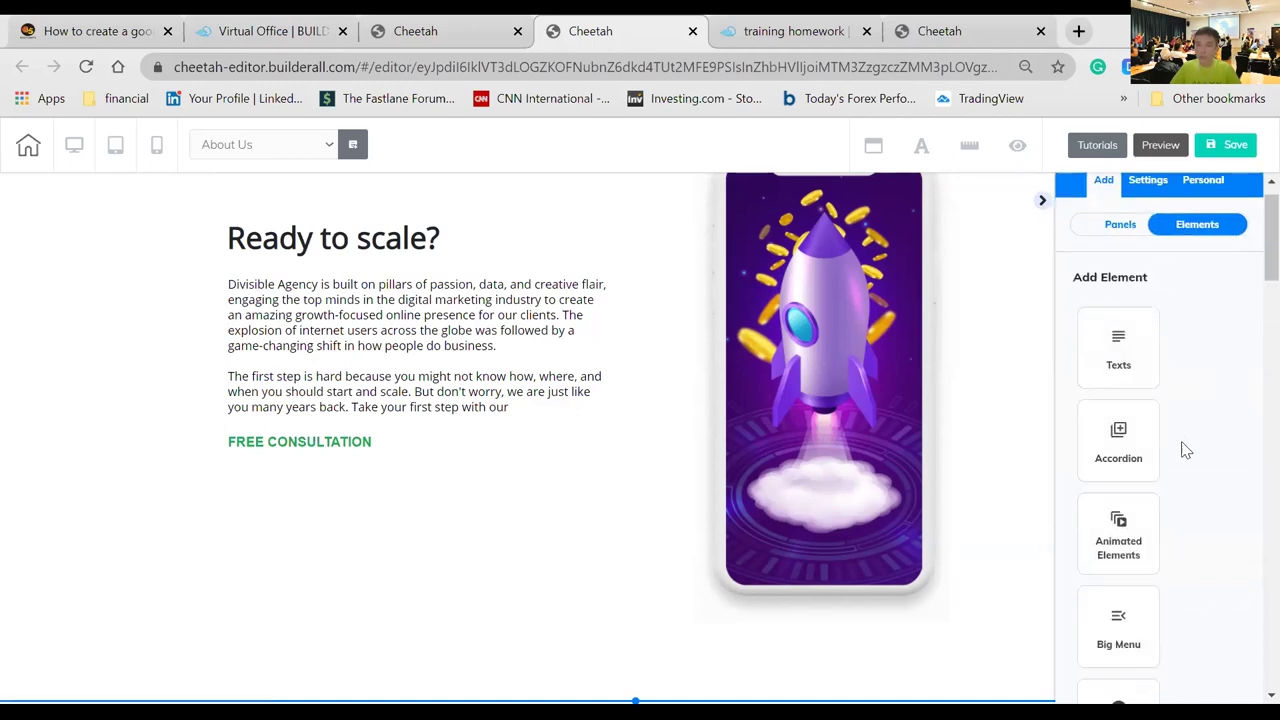
scroll(1185, 448, down, 6)
scroll(1185, 450, down, 2)
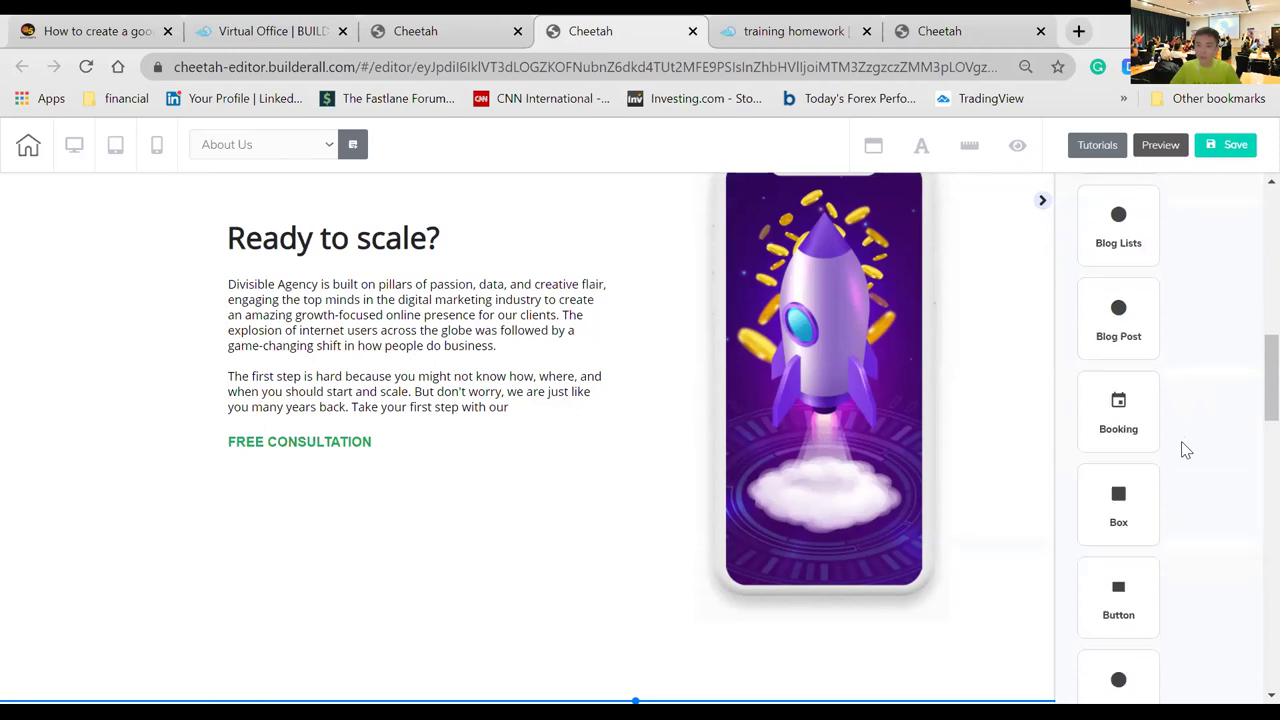
scroll(1185, 450, down, 1)
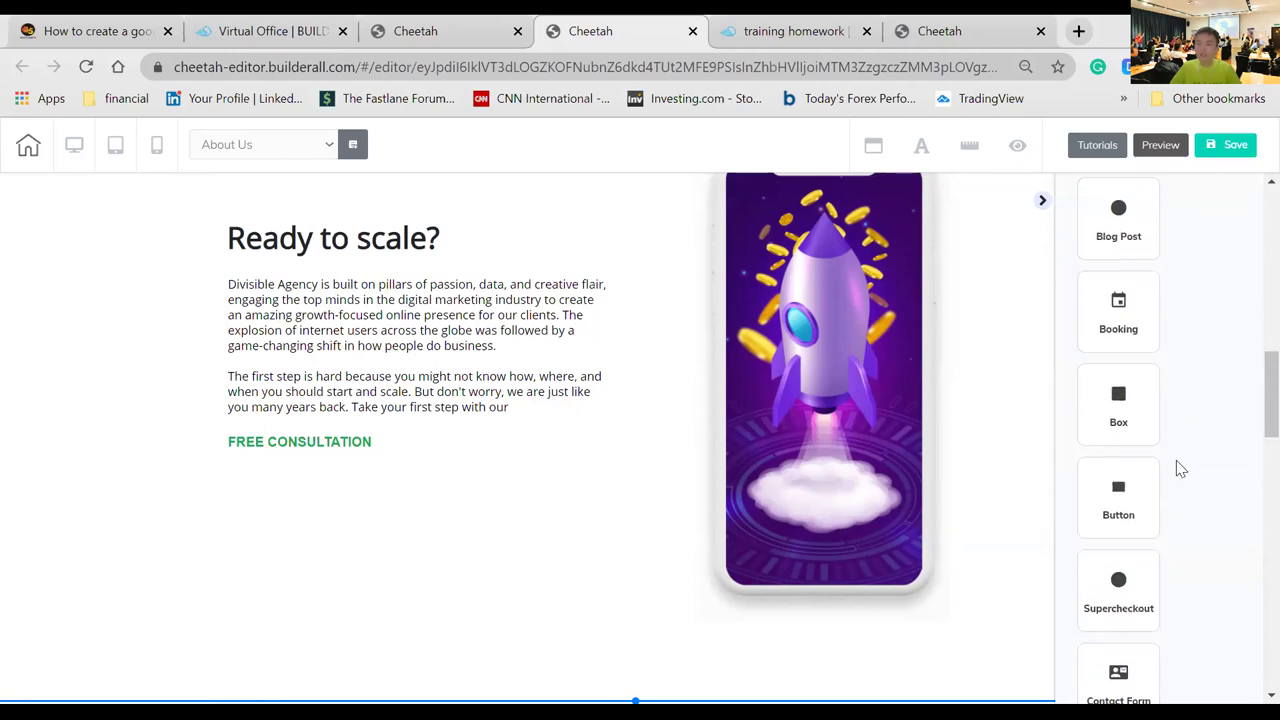
click(1118, 495)
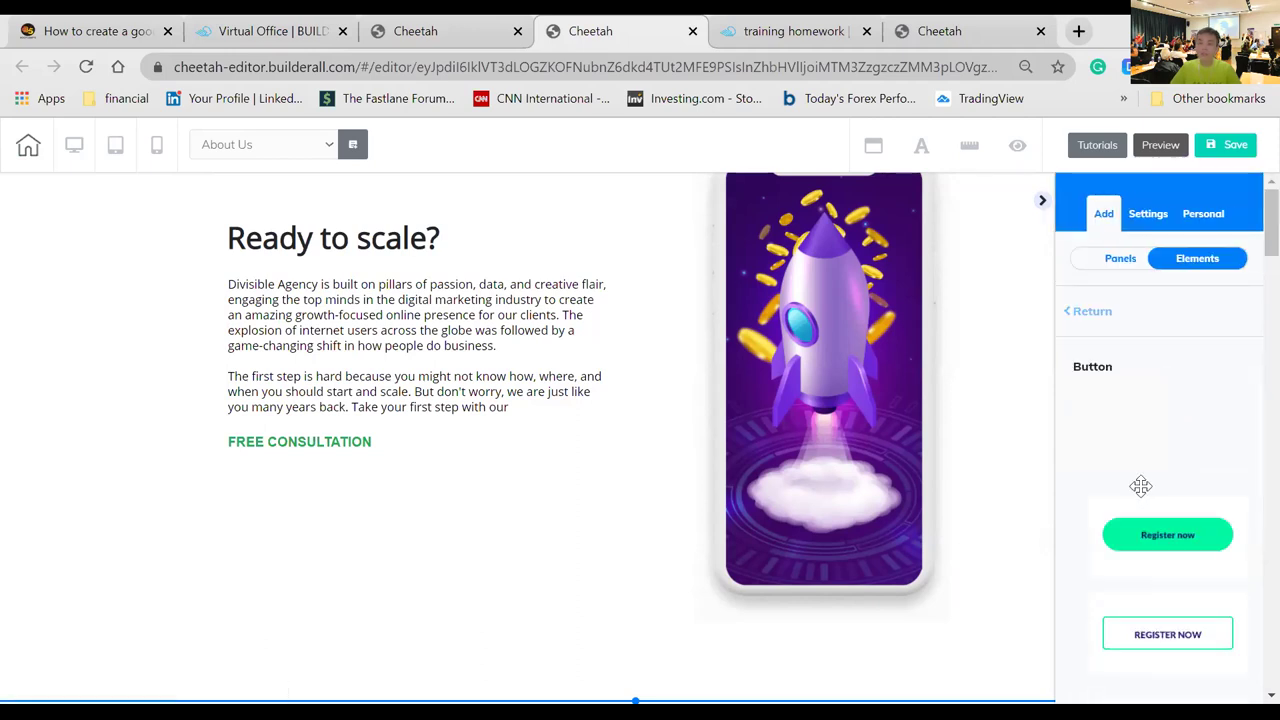
- Add the square-cornered green Register Now button below FREE CONSULTATION in the Ready to scale section, aligned with the text's left edge
scroll(1150, 470, down, 1)
scroll(1150, 472, down, 1)
scroll(1150, 480, down, 1)
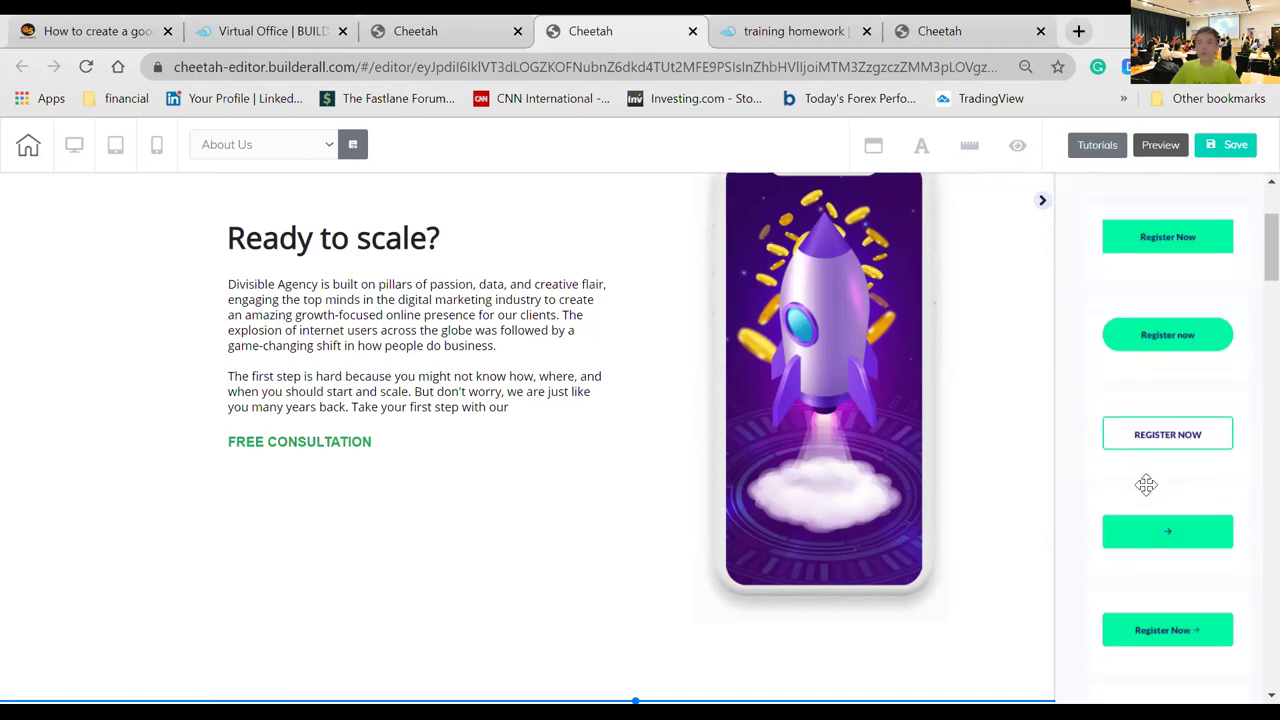
drag(1172, 238, 298, 504)
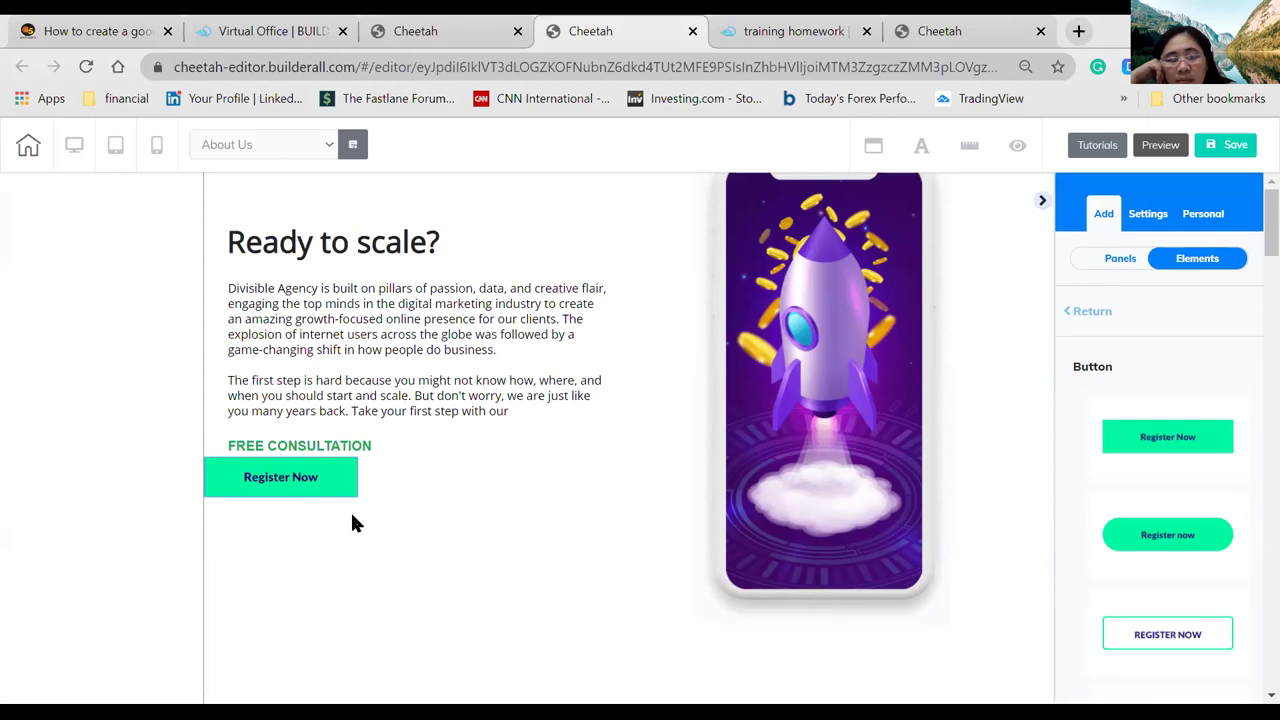
click(1042, 200)
mouse_move(348, 516)
mouse_down()
mouse_move(348, 493)
mouse_move(333, 498)
mouse_up()
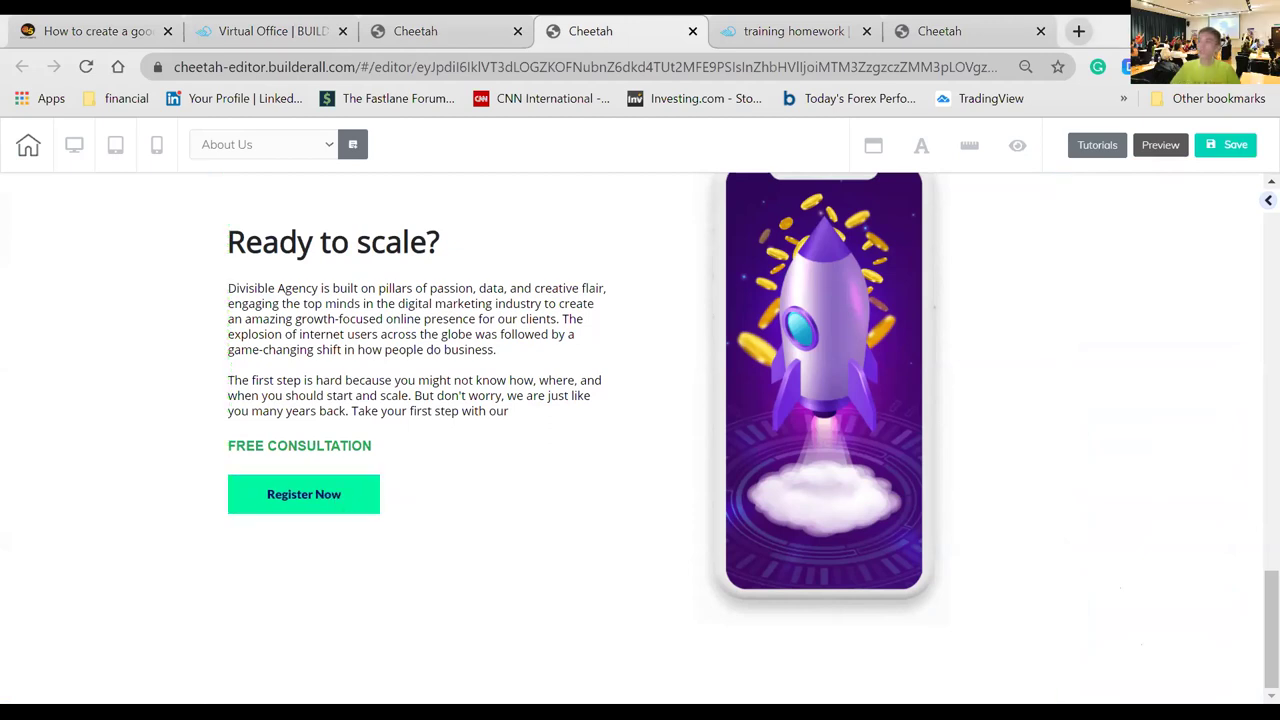
- Move the Register Now button slightly lower to leave a gap below FREE CONSULTATION, and open it for editing
click(303, 505)
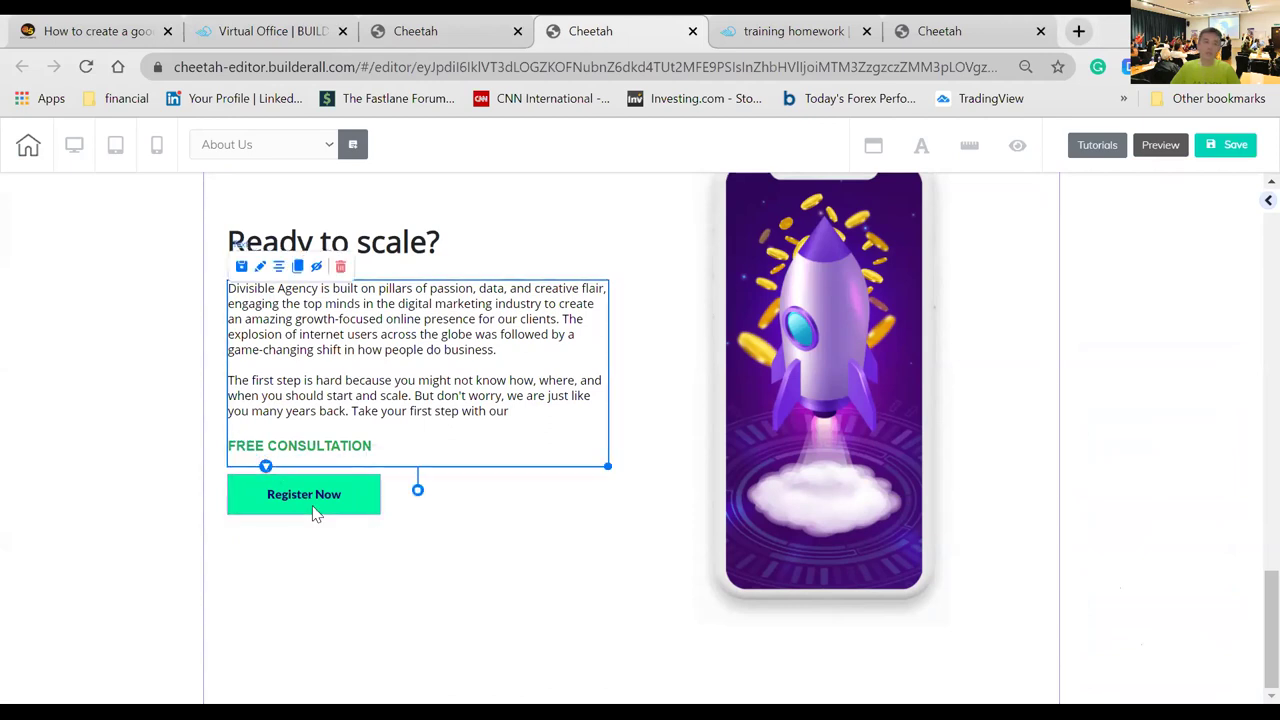
click(315, 512)
drag(350, 500, 349, 520)
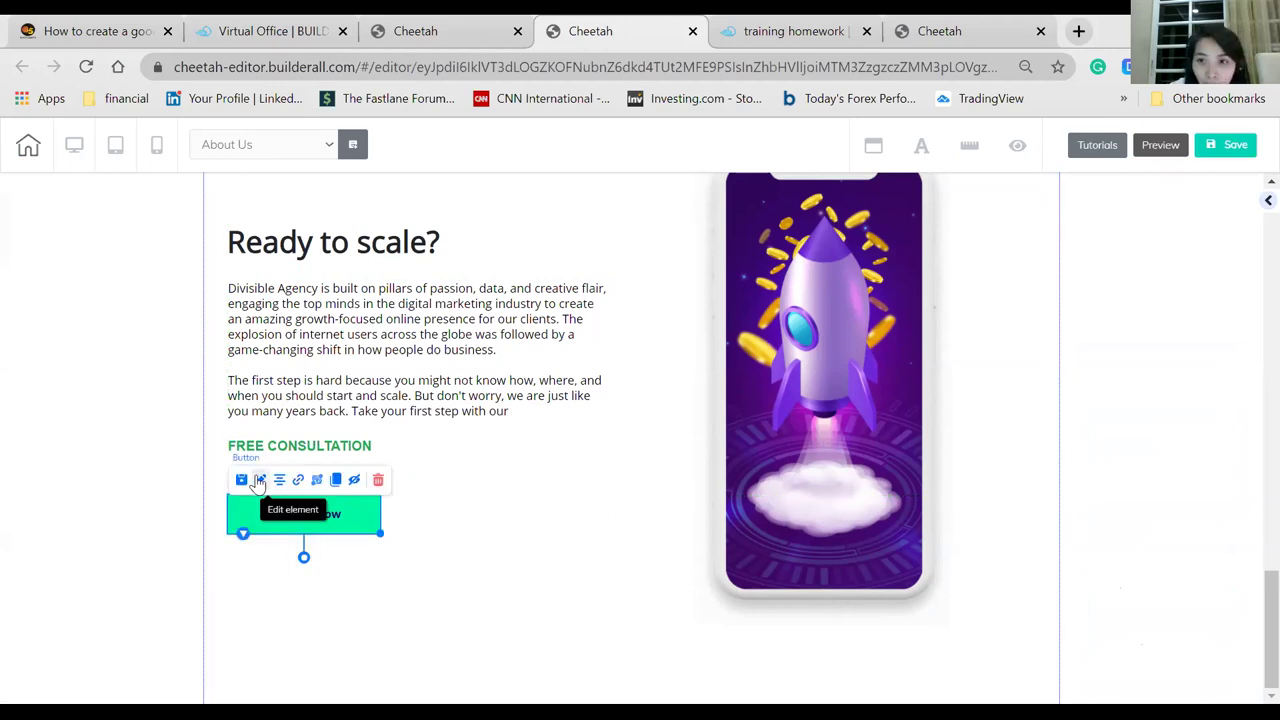
click(259, 480)
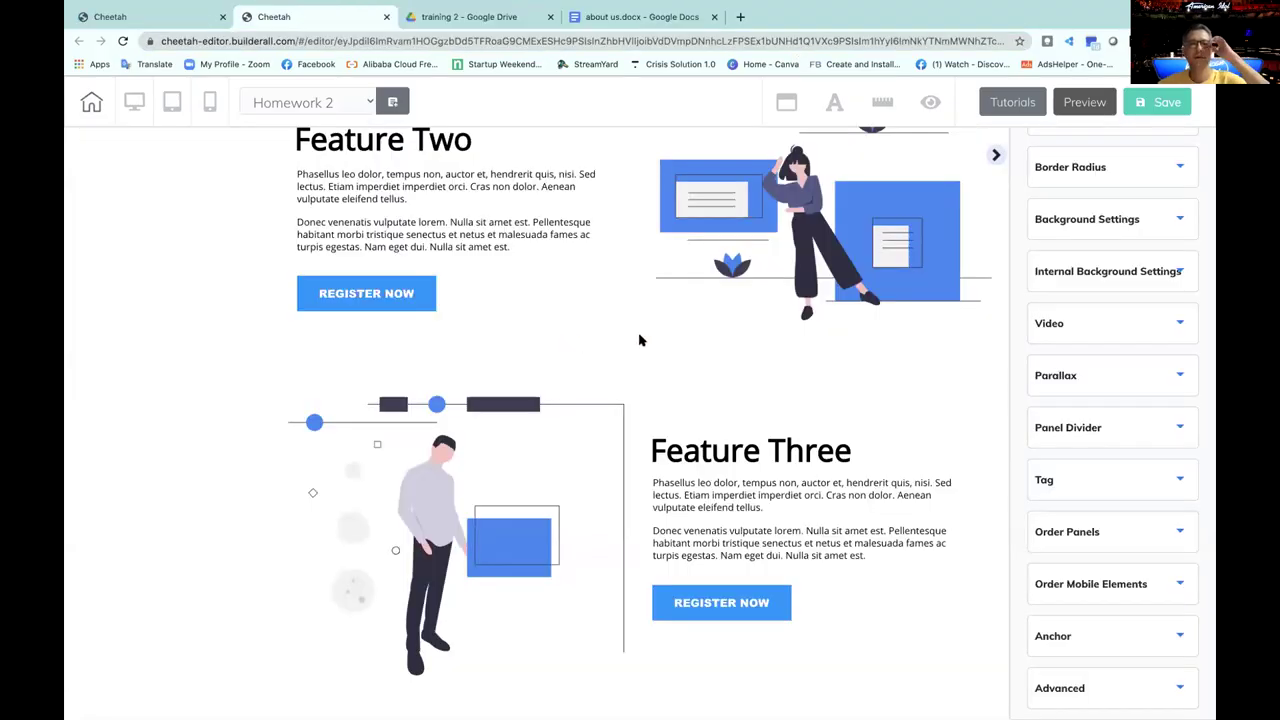
- Examine the Feature One, Feature Two and Feature Three sections of the Homework 2 page
scroll(640, 337, up, 2)
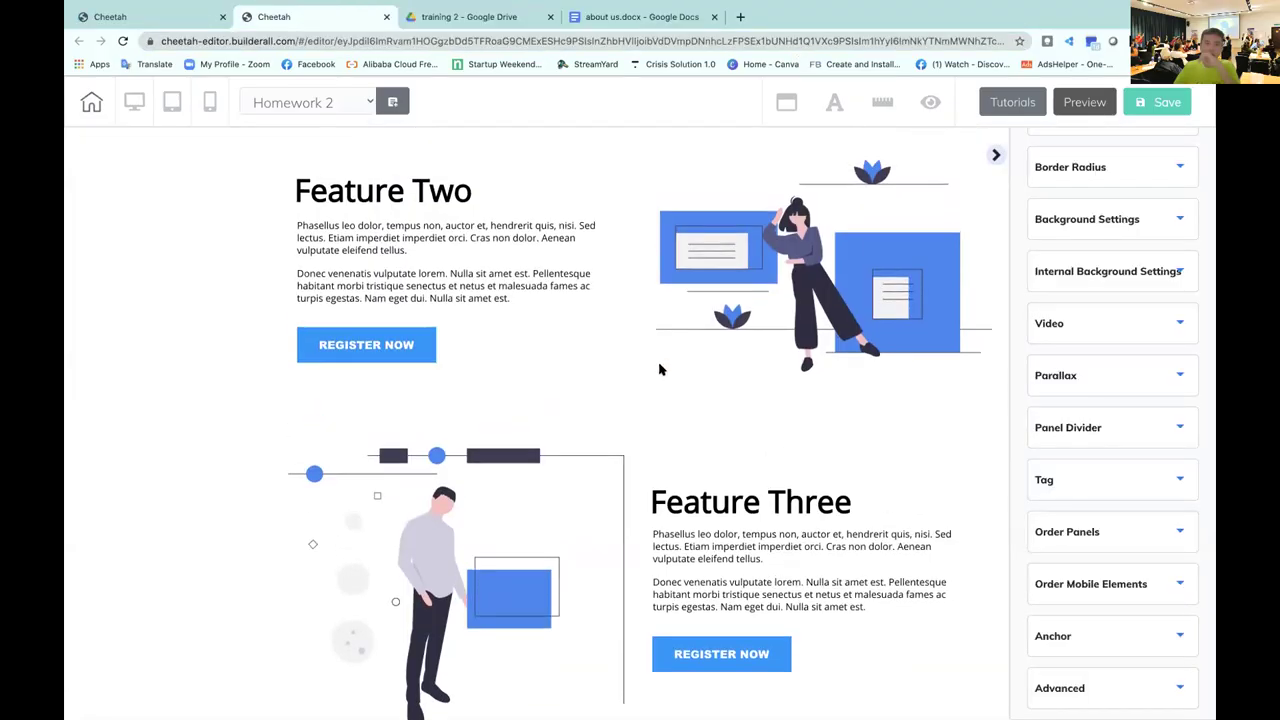
scroll(658, 368, up, 1)
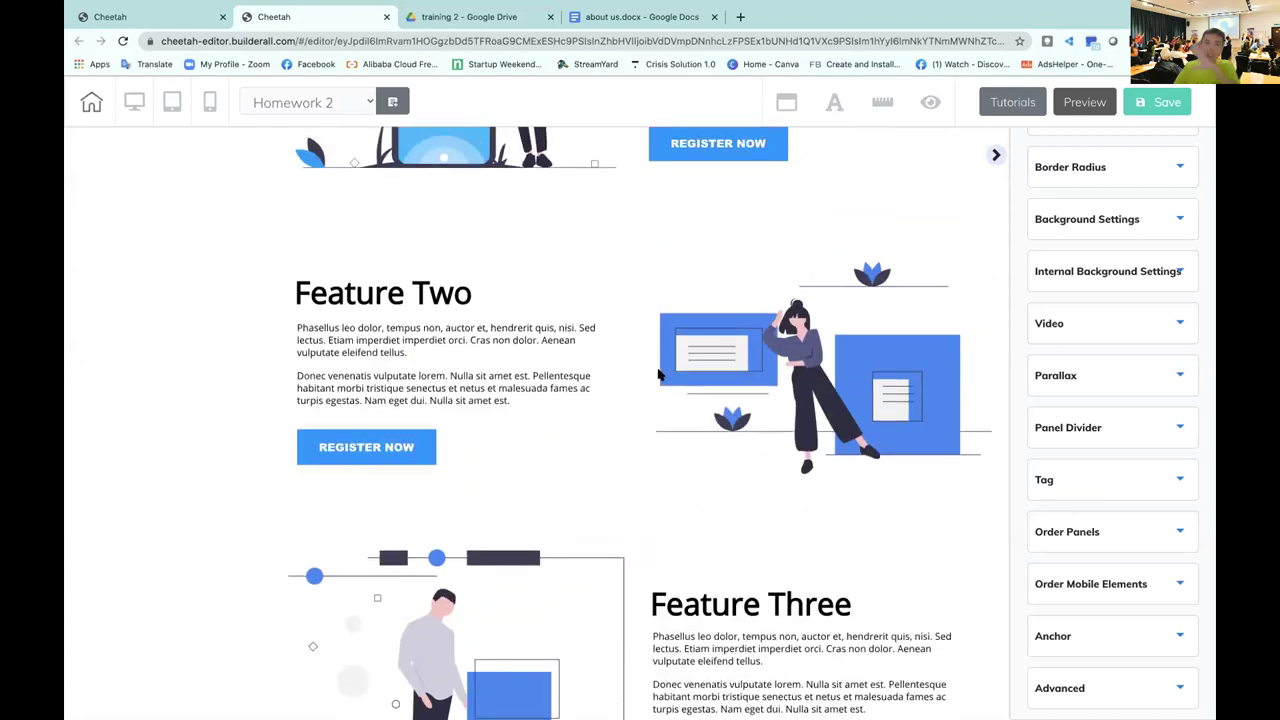
scroll(657, 370, up, 3)
scroll(659, 377, up, 3)
scroll(659, 377, down, 2)
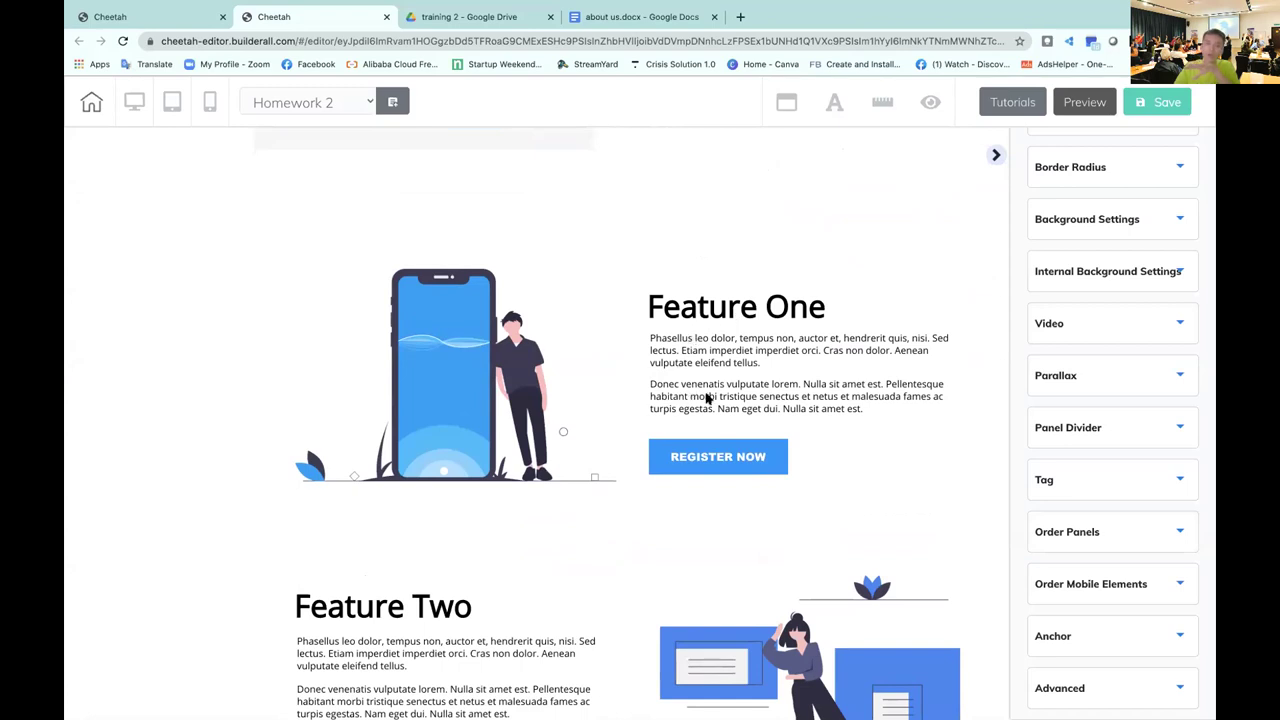
click(662, 20)
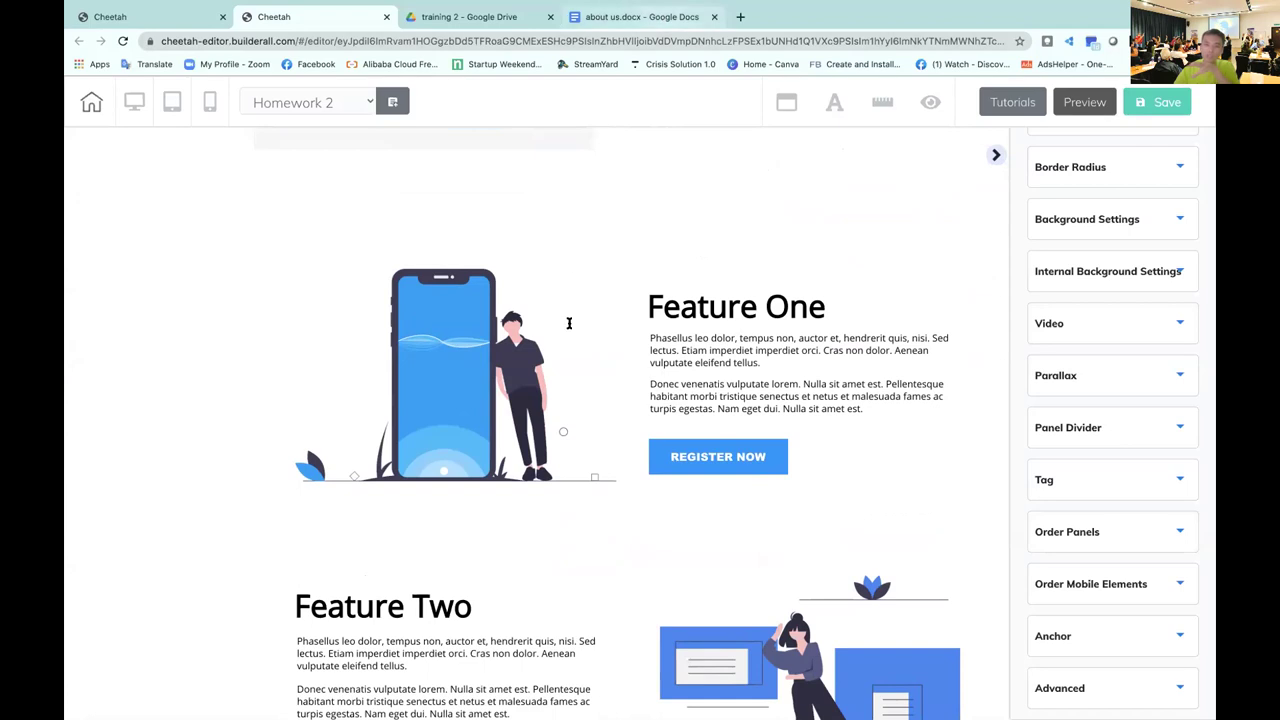
click(287, 18)
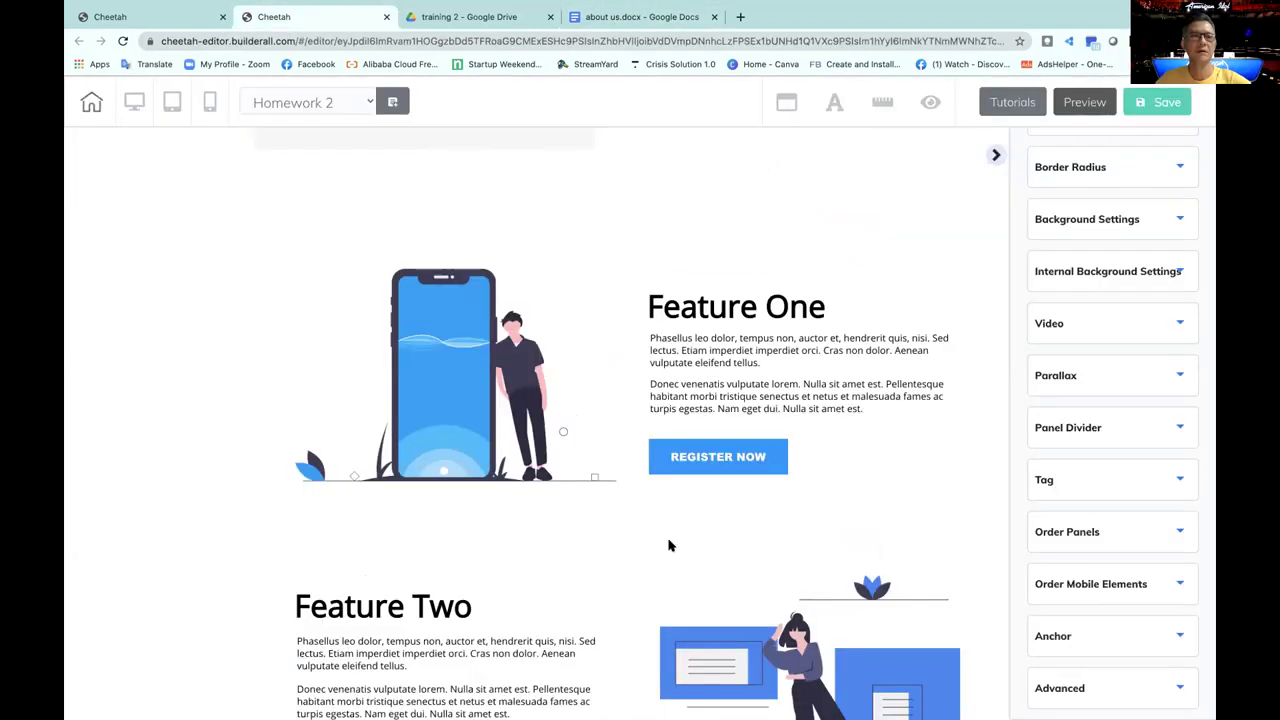
scroll(670, 545, down, 5)
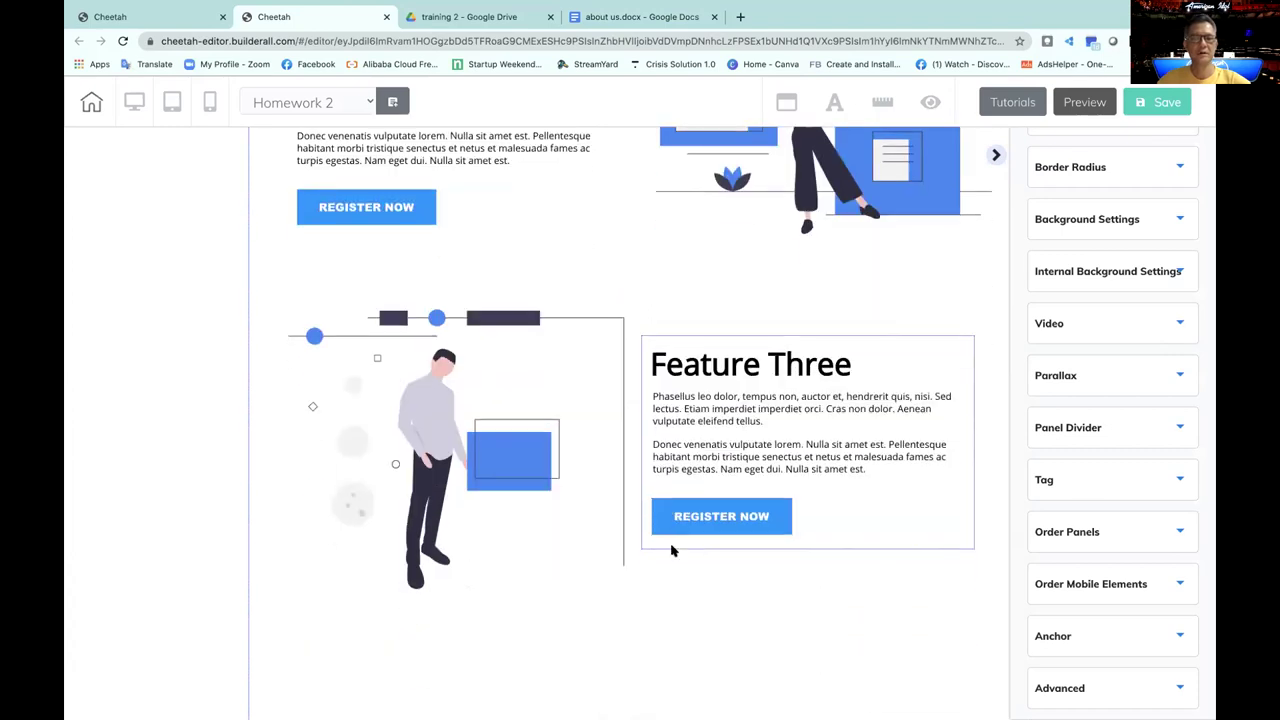
scroll(672, 550, up, 5)
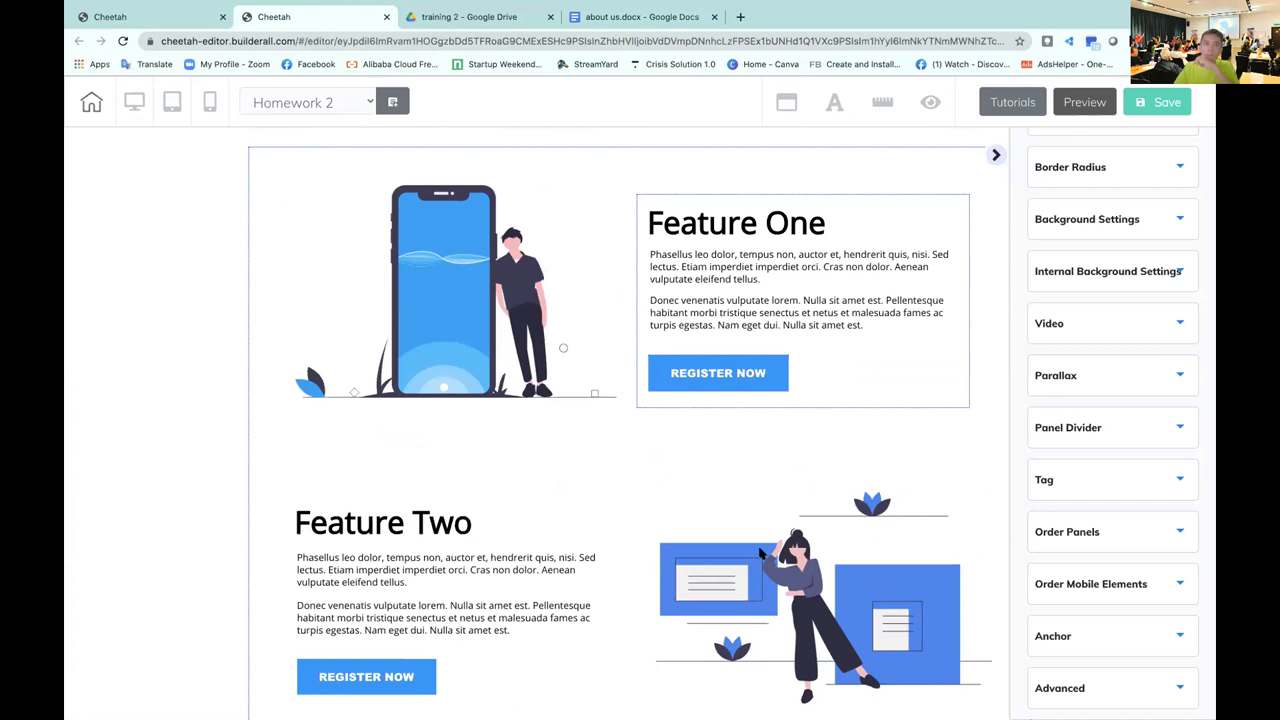
- Delete the Register Now buttons from the Feature One and Feature Two sections
click(757, 380)
scroll(606, 457, down, 2)
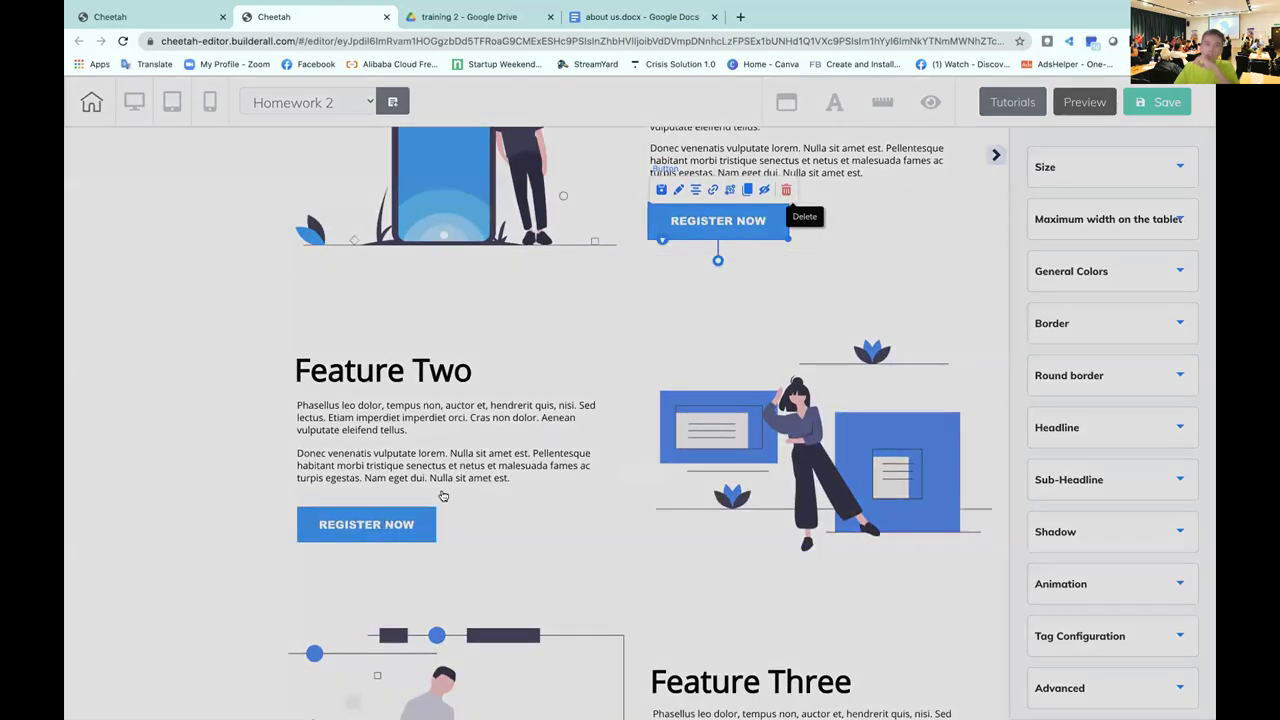
key(Delete)
key(Return)
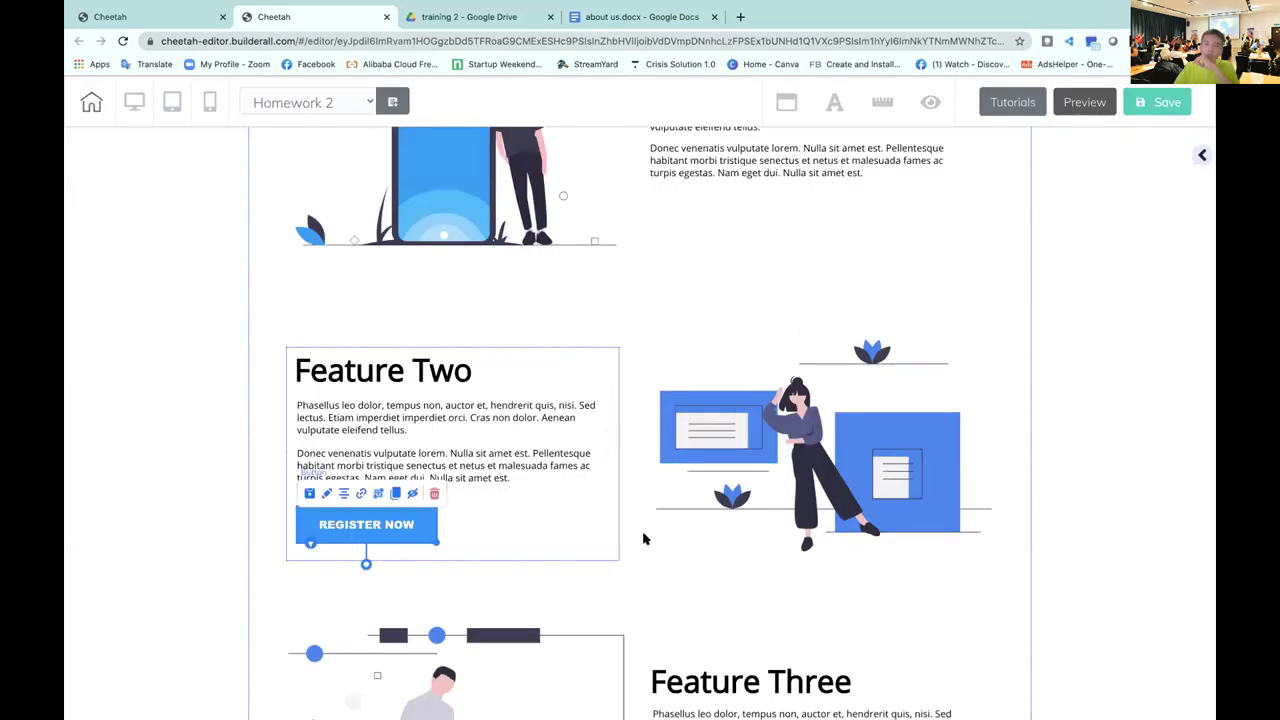
scroll(429, 337, down, 4)
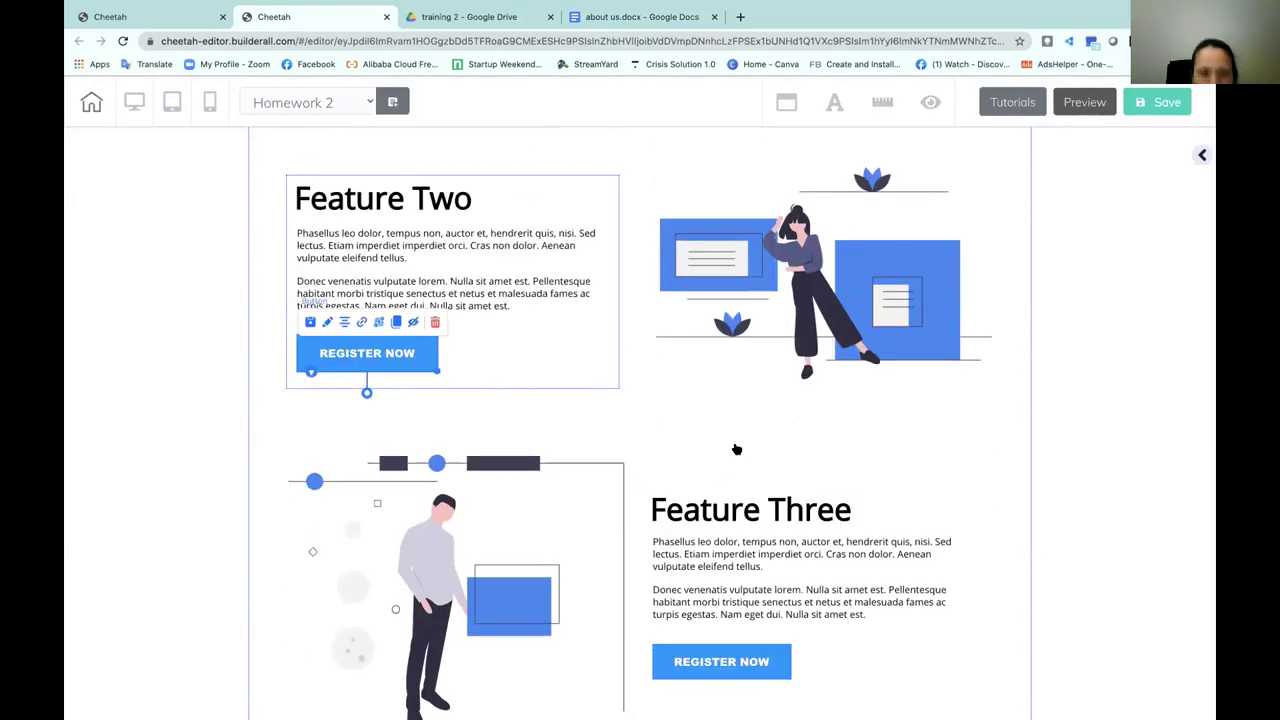
key(Delete)
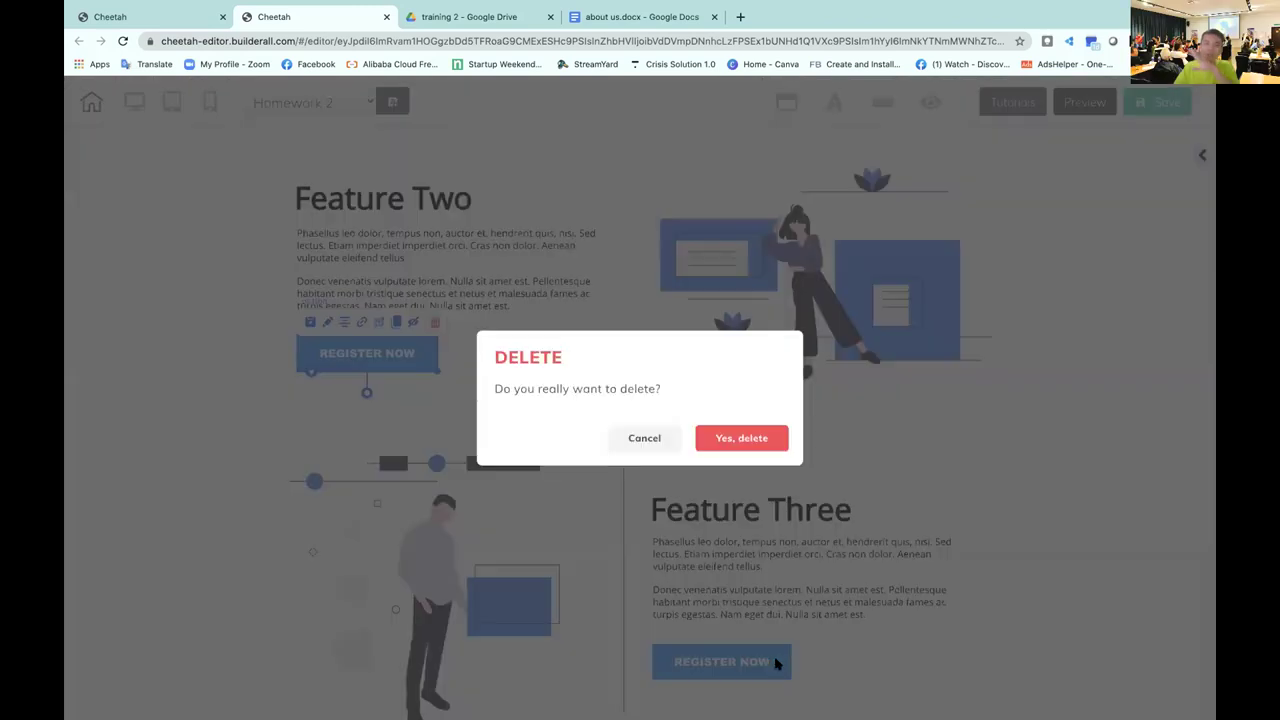
key(Return)
- Delete the Register Now button from the Feature Three section and check the page up to About Us
click(777, 664)
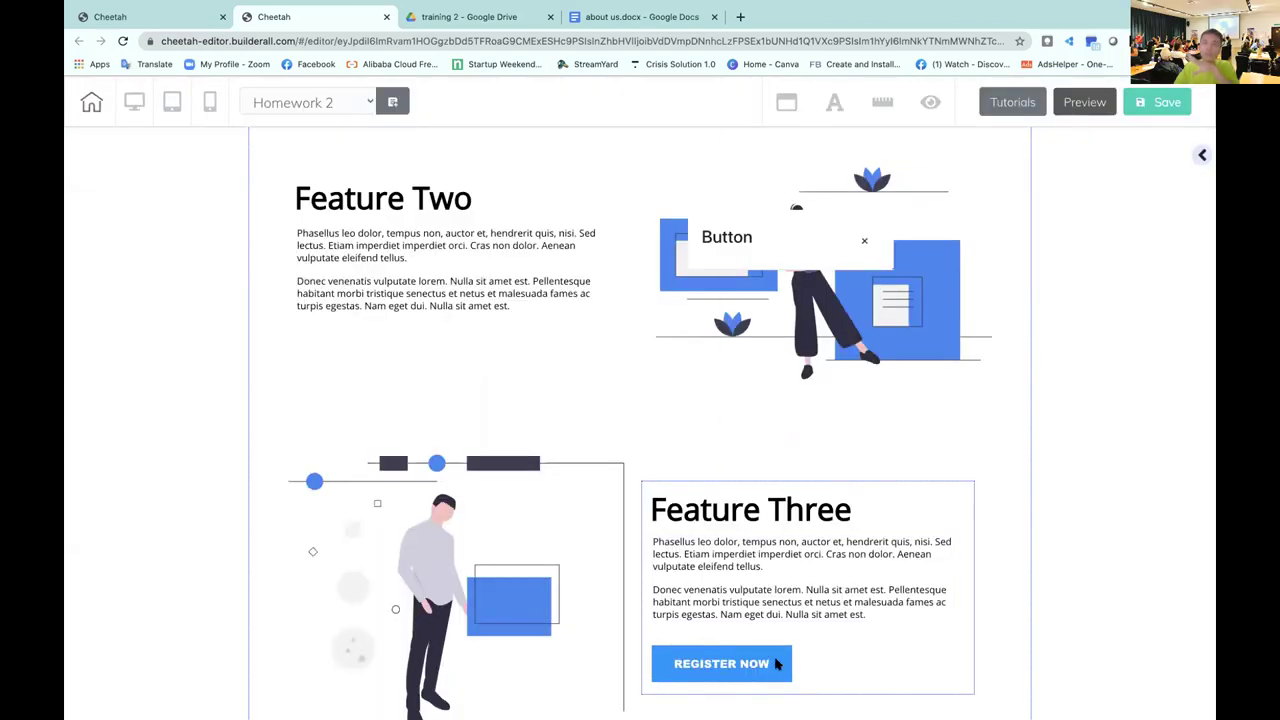
click(782, 645)
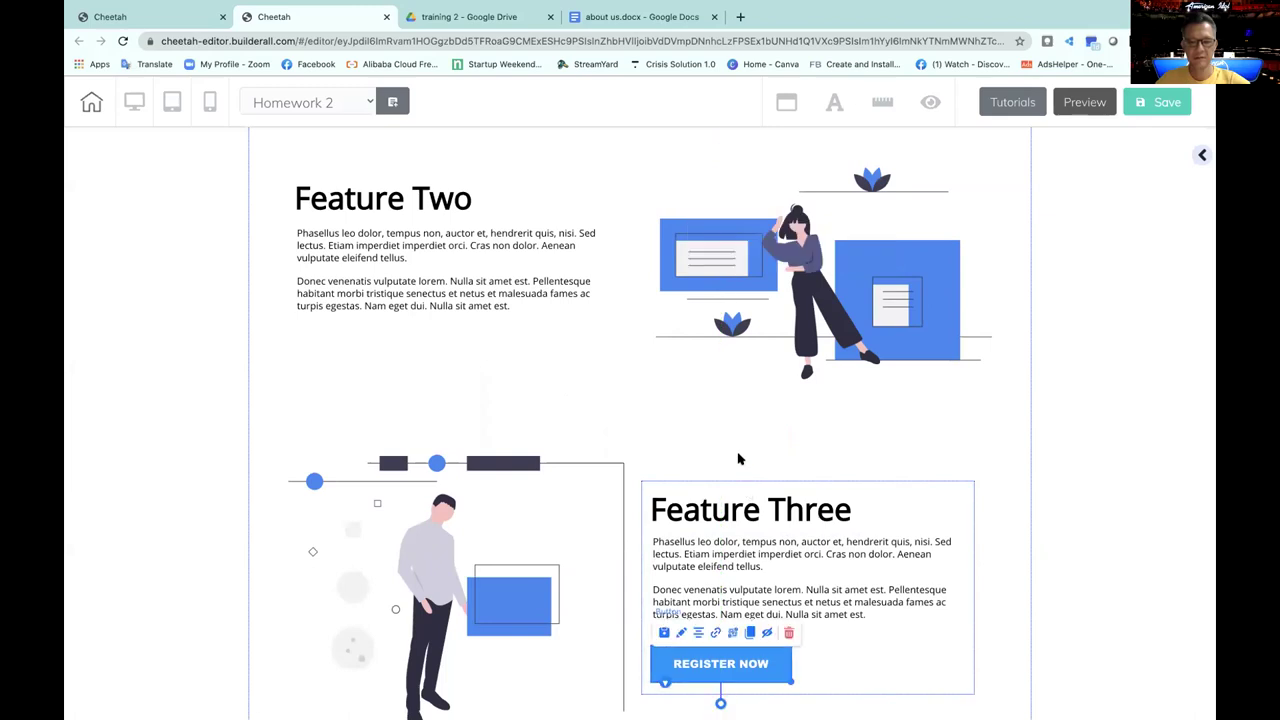
key(Delete)
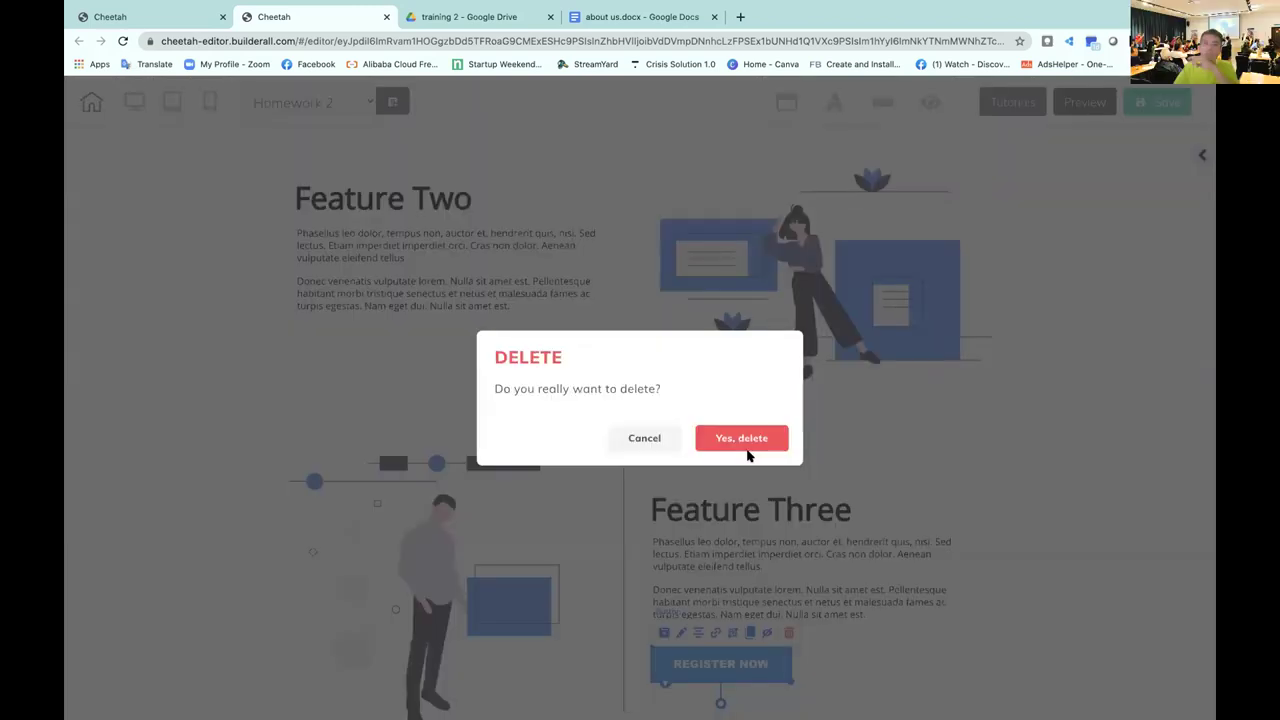
key(Return)
scroll(743, 458, up, 3)
scroll(771, 558, up, 3)
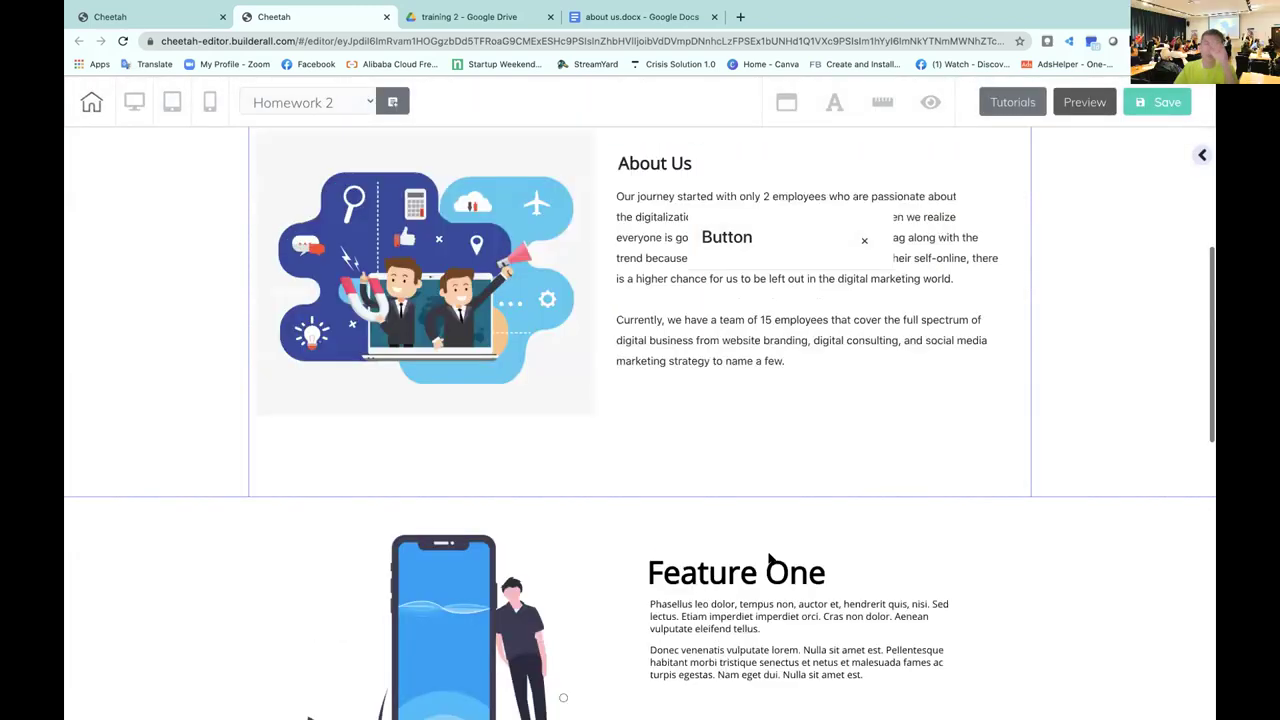
scroll(766, 554, down, 2)
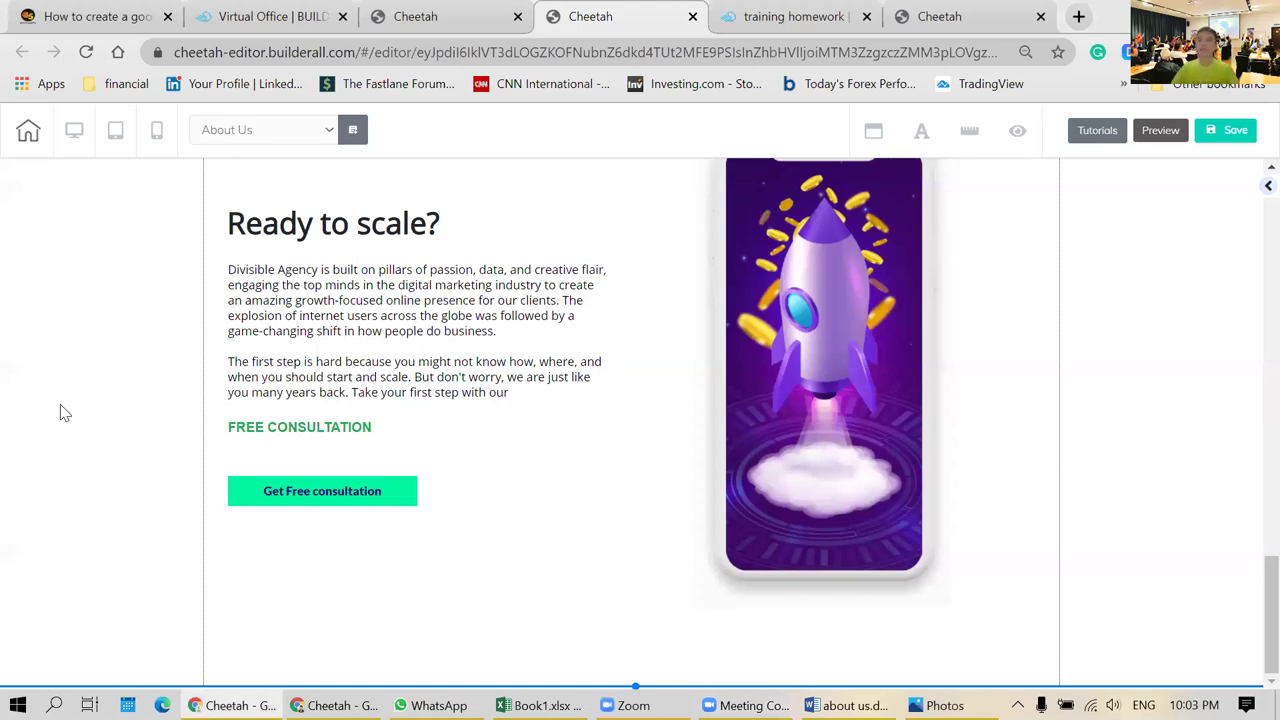
- Save the About Us page without publishing the site, and move the Get Free consultation button closer to the FREE CONSULTATION text
click(1210, 133)
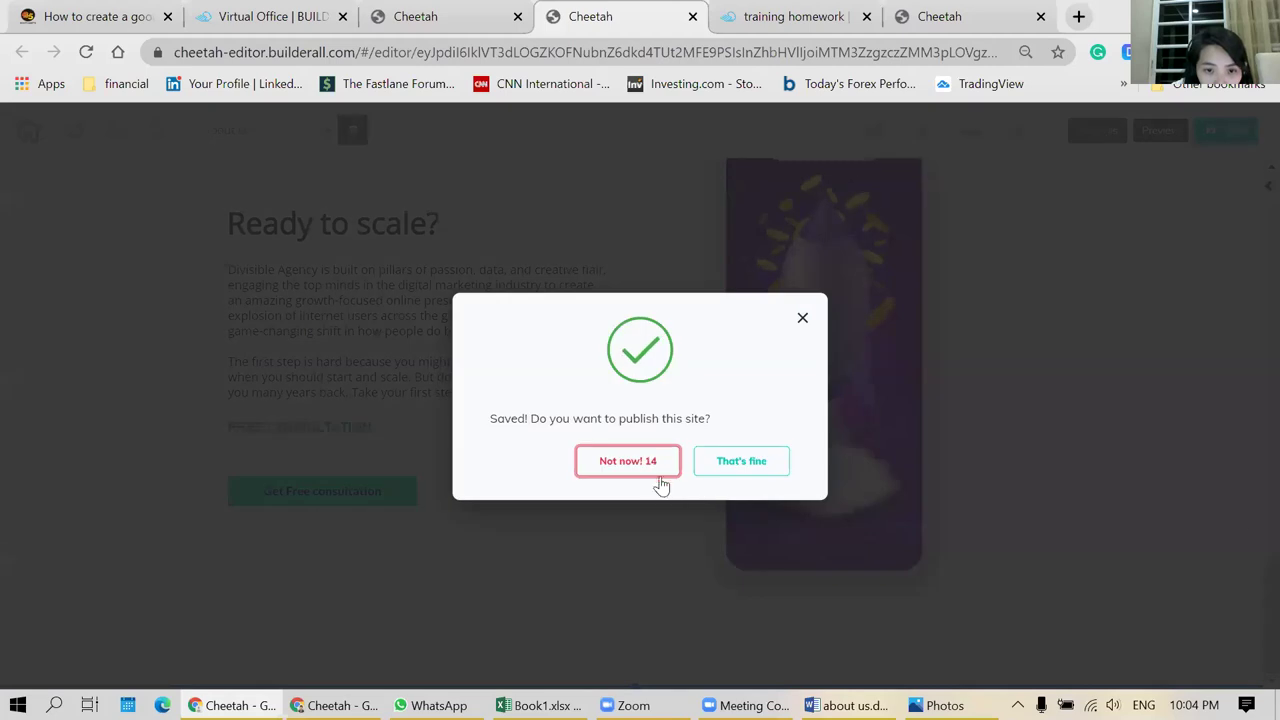
click(655, 468)
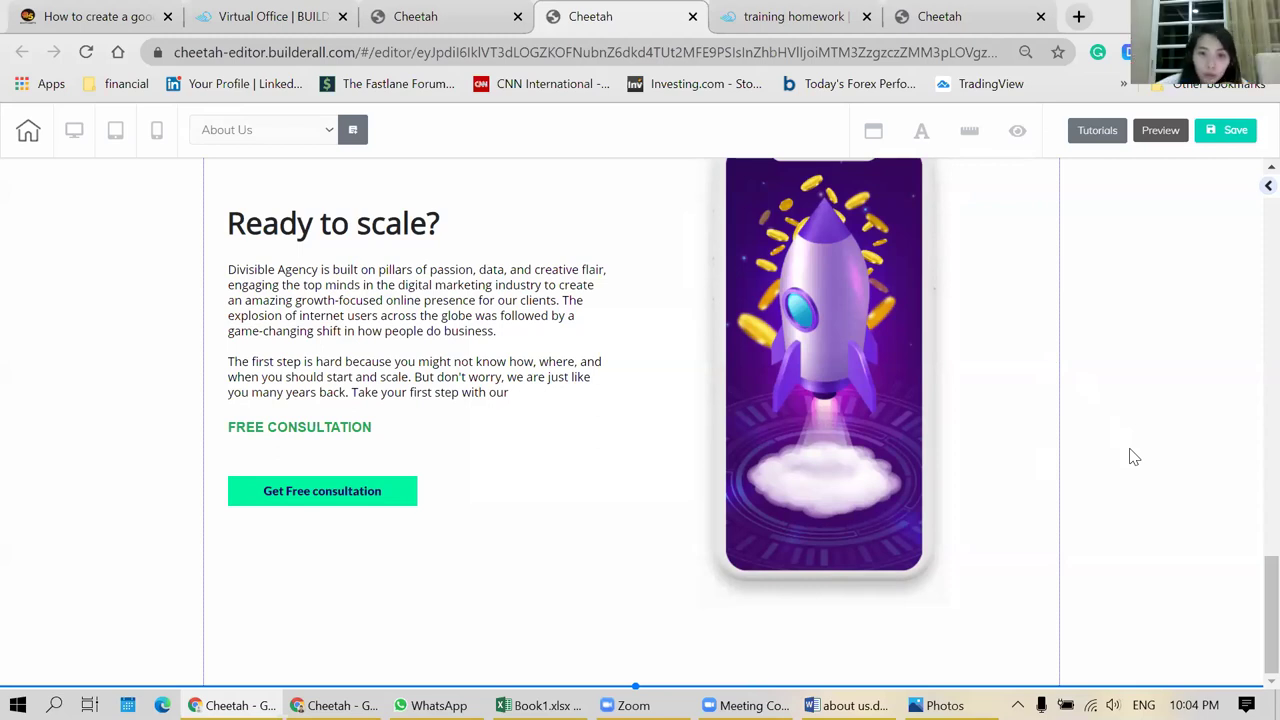
drag(408, 502, 405, 472)
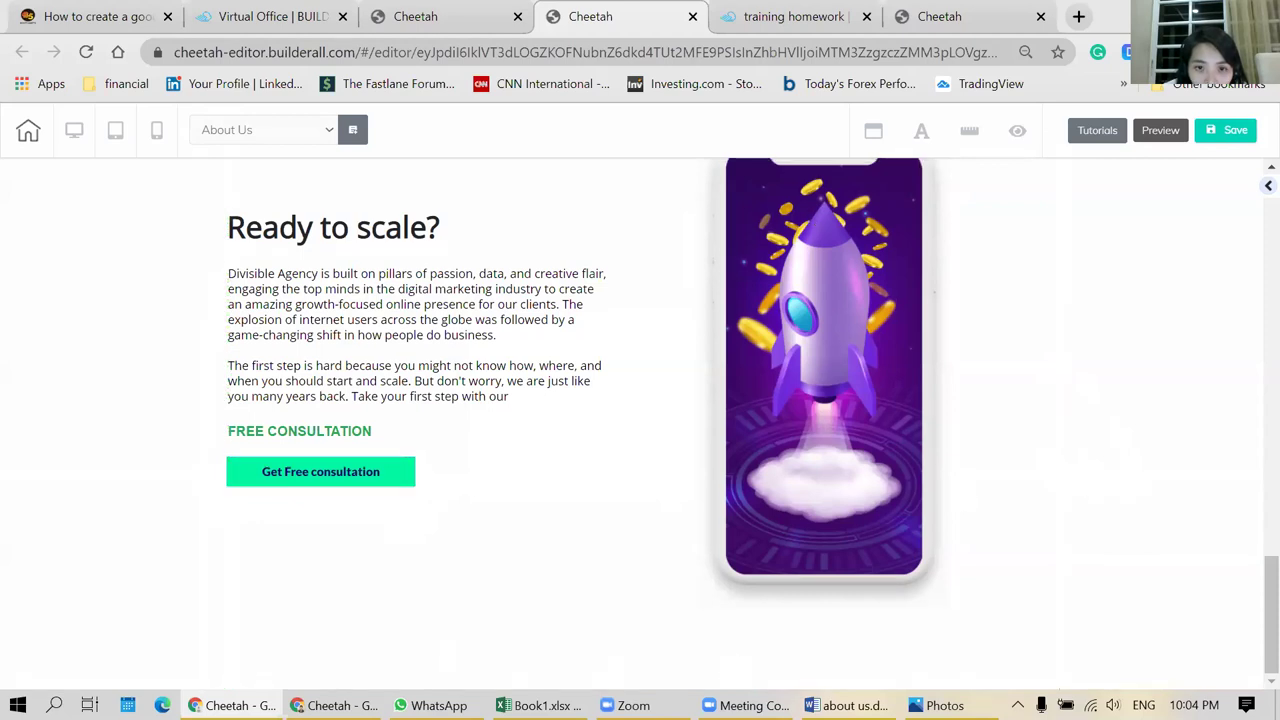
- Launch Adobe Illustrator from the desktop's shortcut folder and close the folder window
key(super+d)
double_click(180, 15)
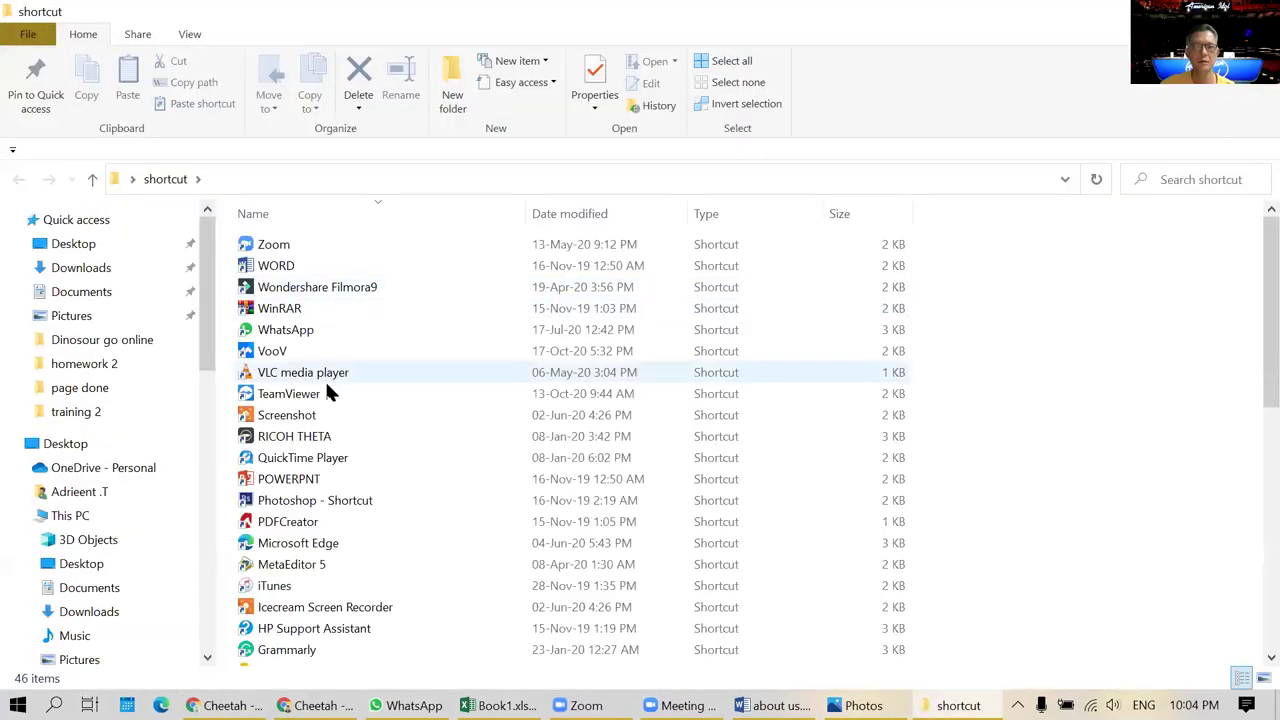
scroll(330, 460, down, 5)
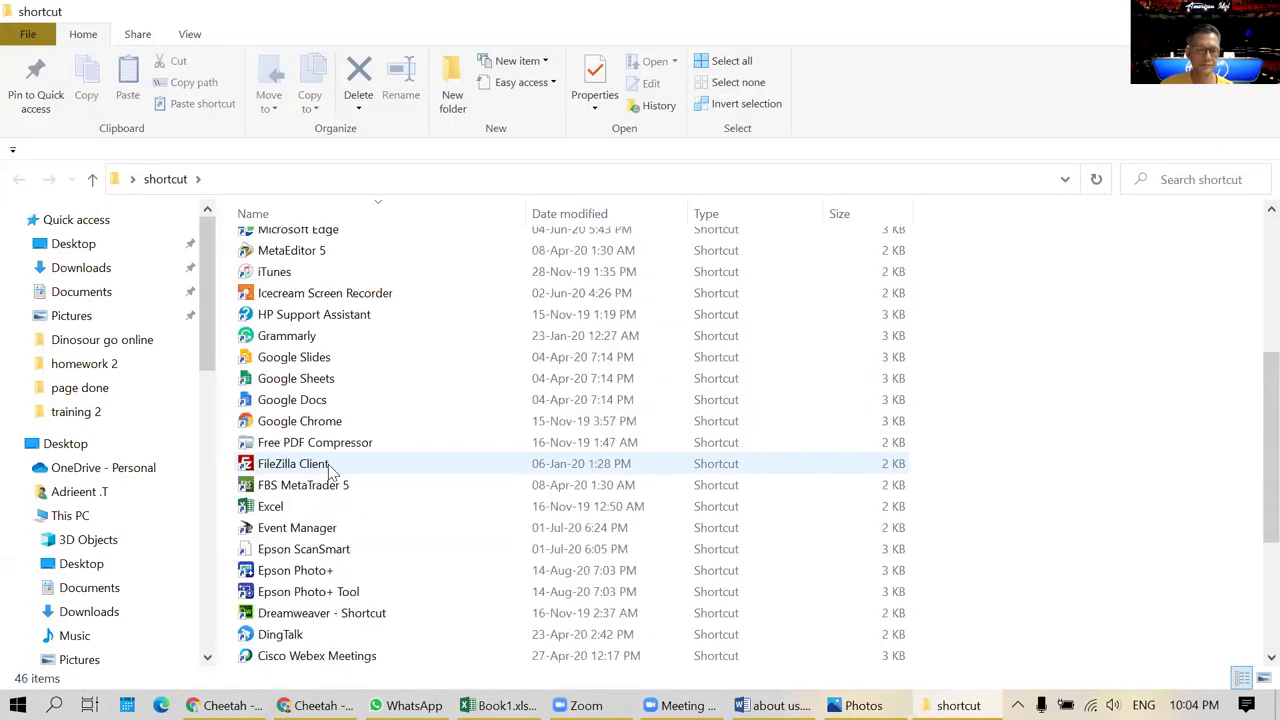
scroll(330, 470, down, 2)
click(330, 634)
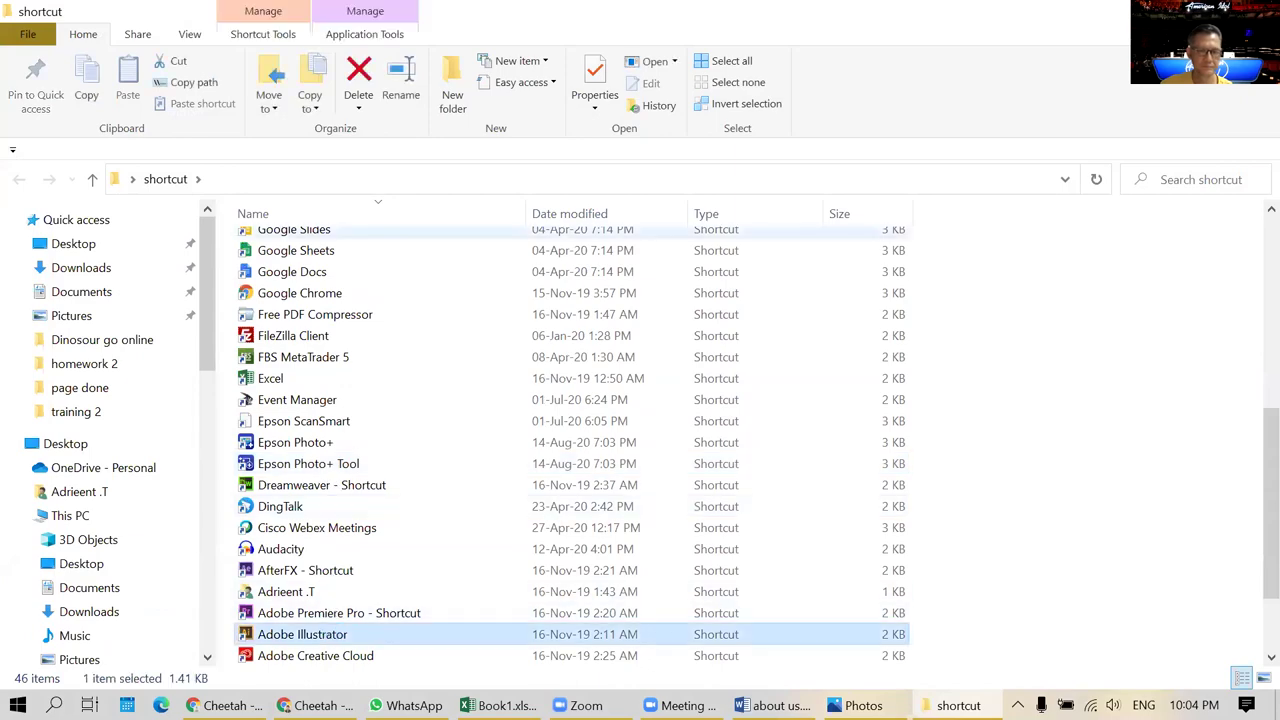
key(Return)
key(alt+F4)
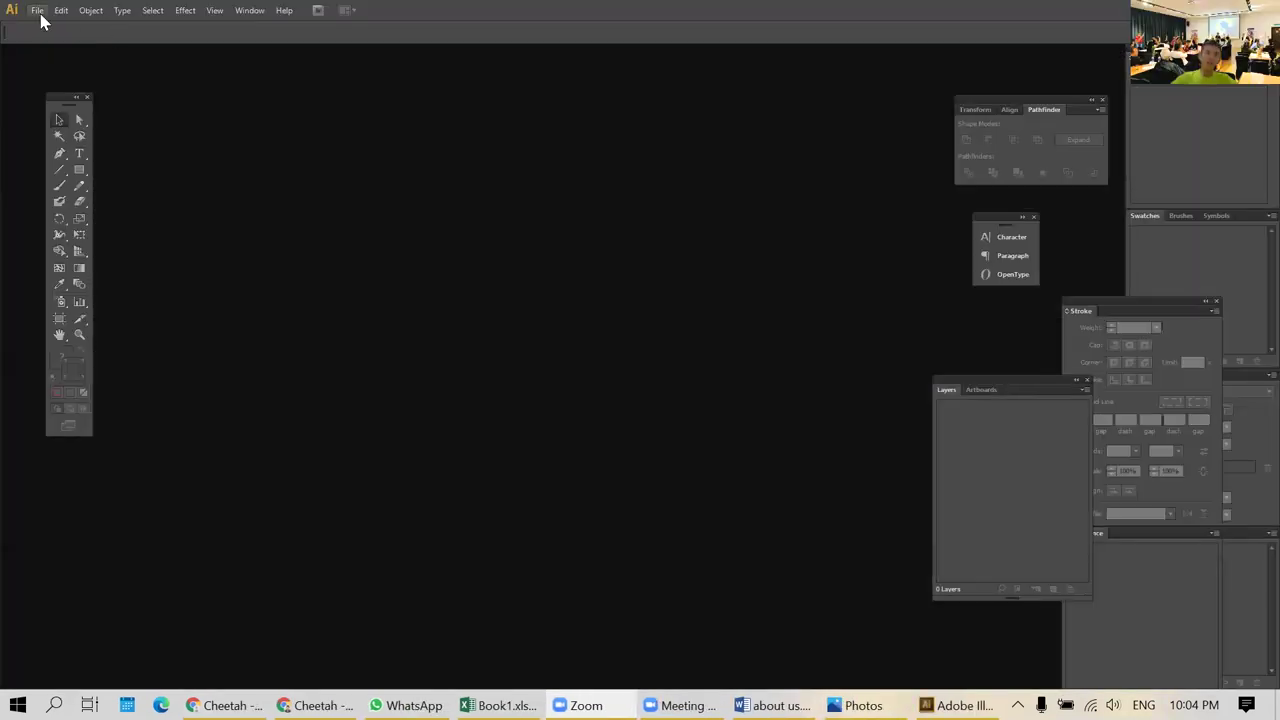
- Create a new blank landscape document in Illustrator
click(37, 11)
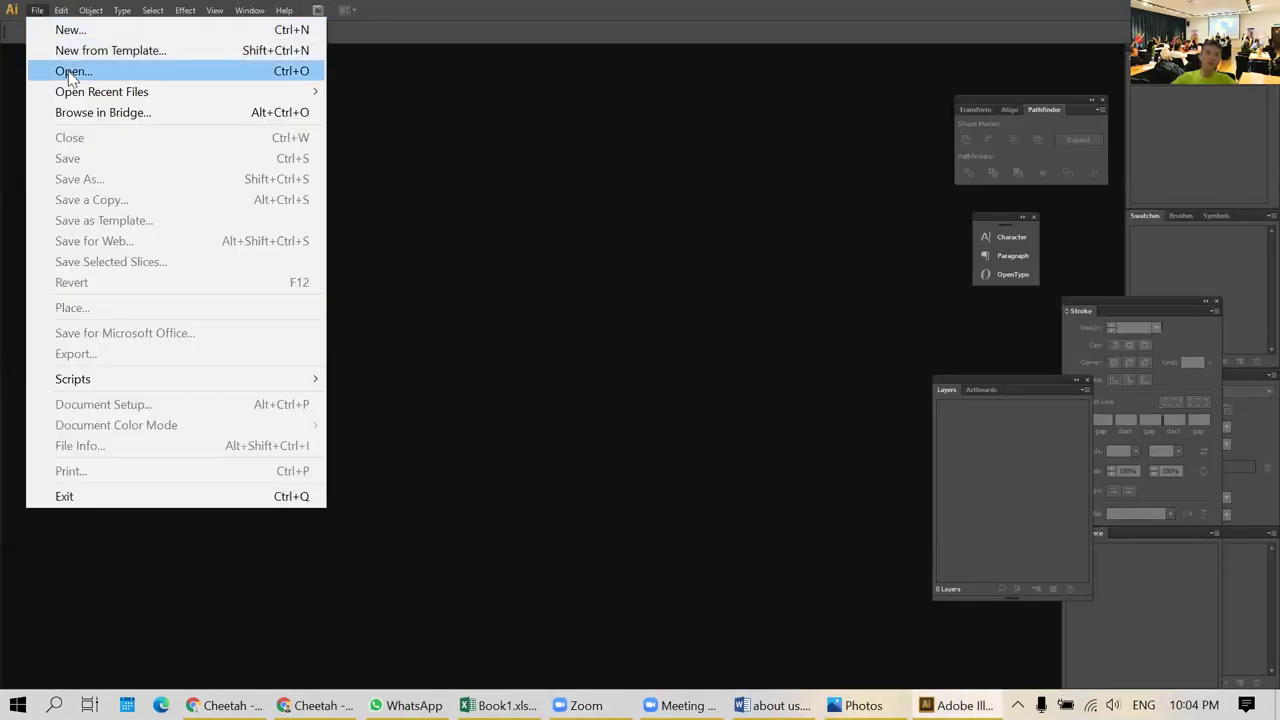
click(492, 303)
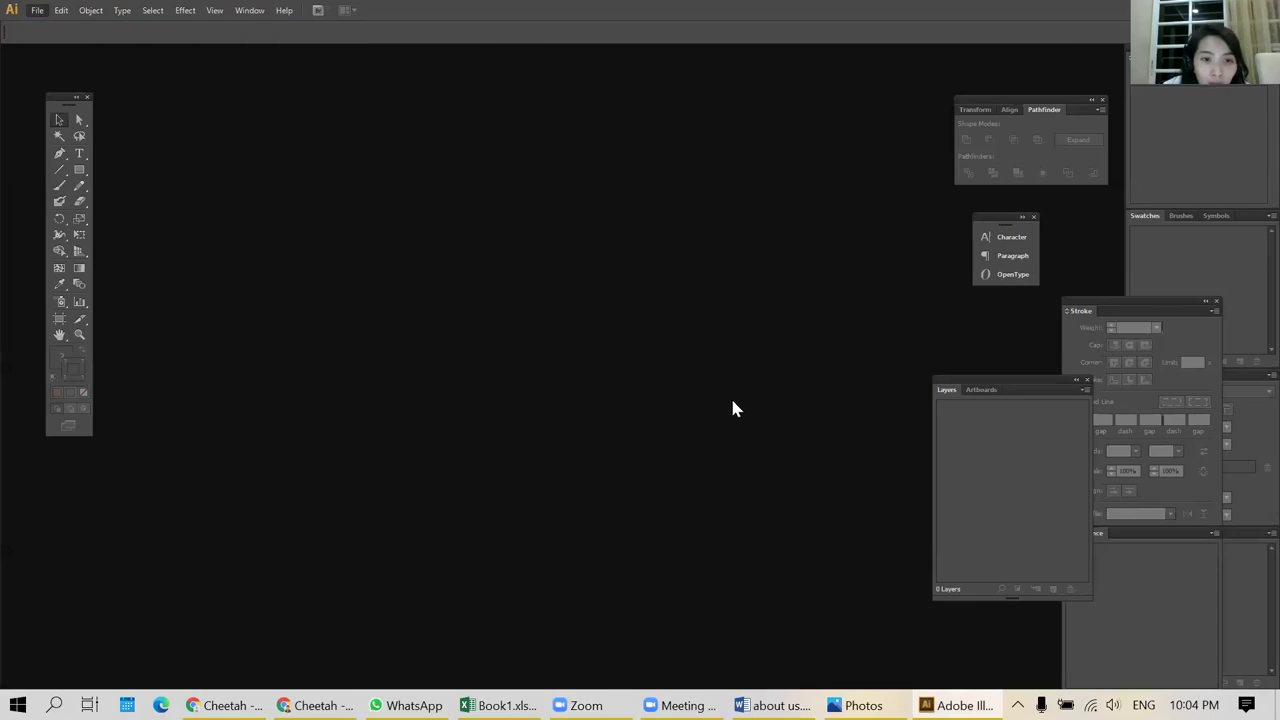
click(568, 377)
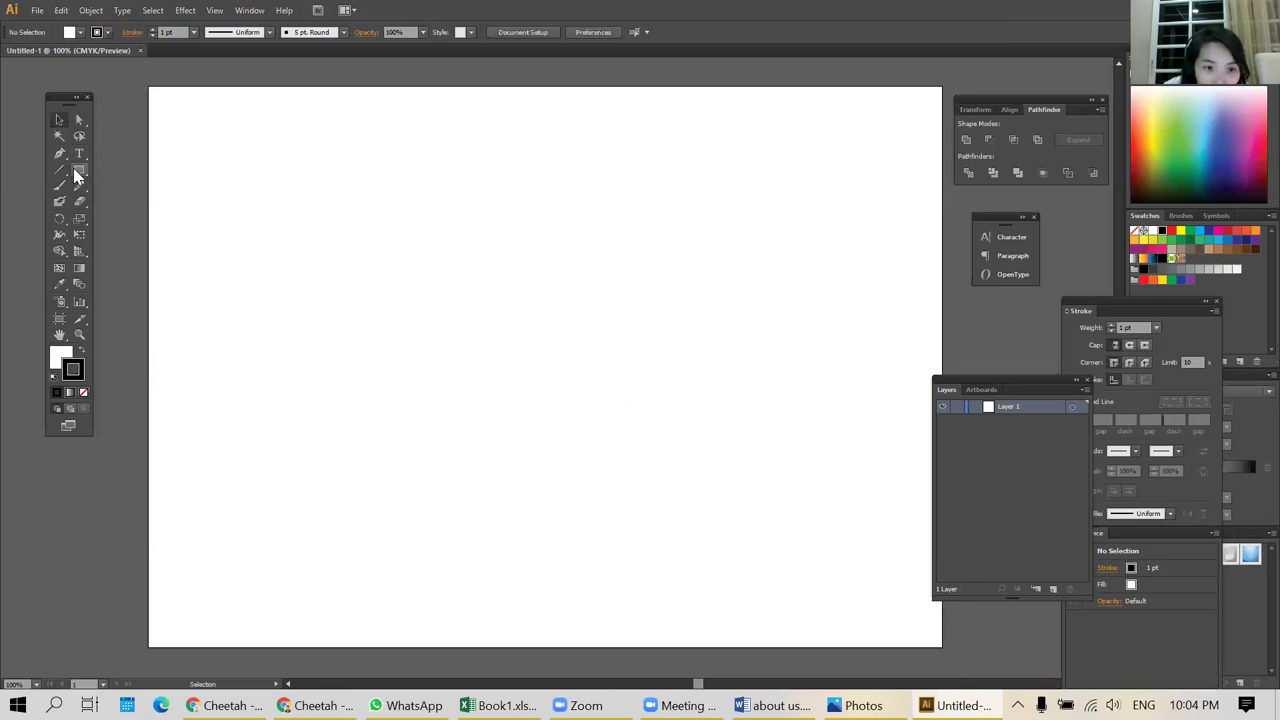
- Draw a square about 159 px wide in the upper-left area of the artboard with a 3 pt stroke
drag(274, 258, 380, 361)
key(v)
click(155, 33)
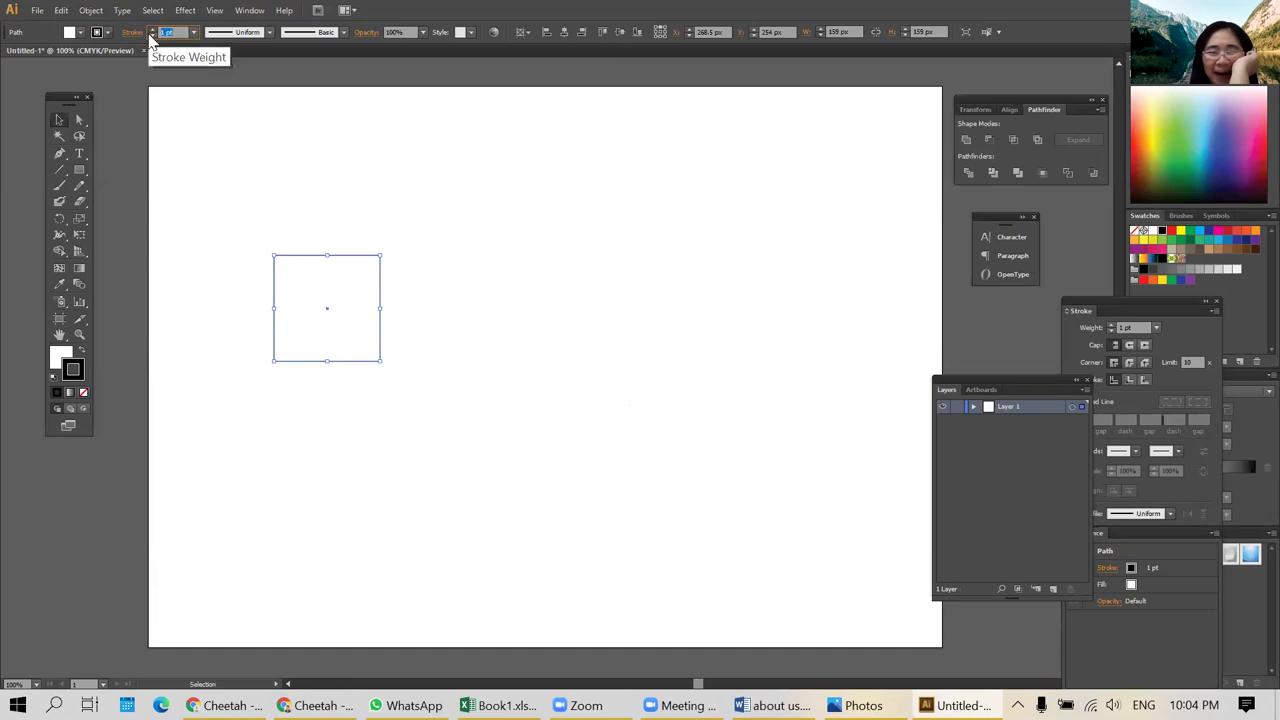
text(3)
key(Return)
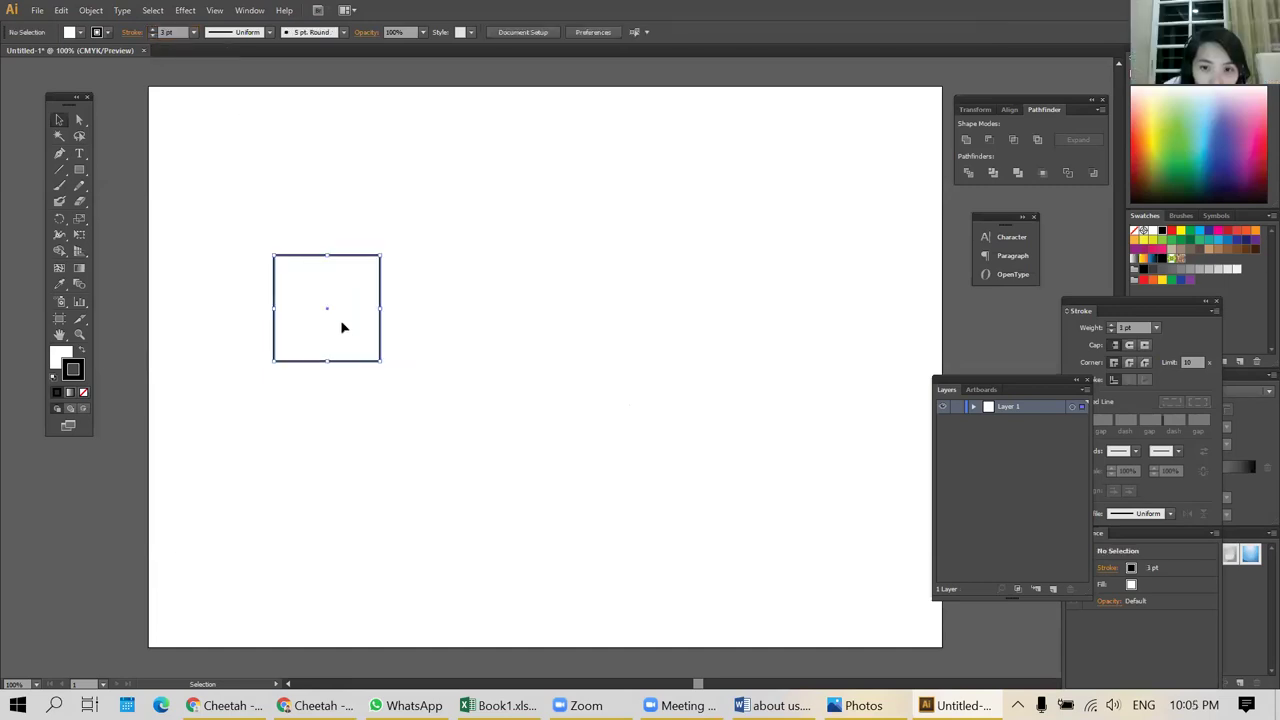
- Duplicate the square twice to form a horizontal row of three squares
drag(326, 314, 560, 317)
click(526, 413)
click(434, 297)
drag(480, 463, 531, 449)
drag(572, 360, 586, 357)
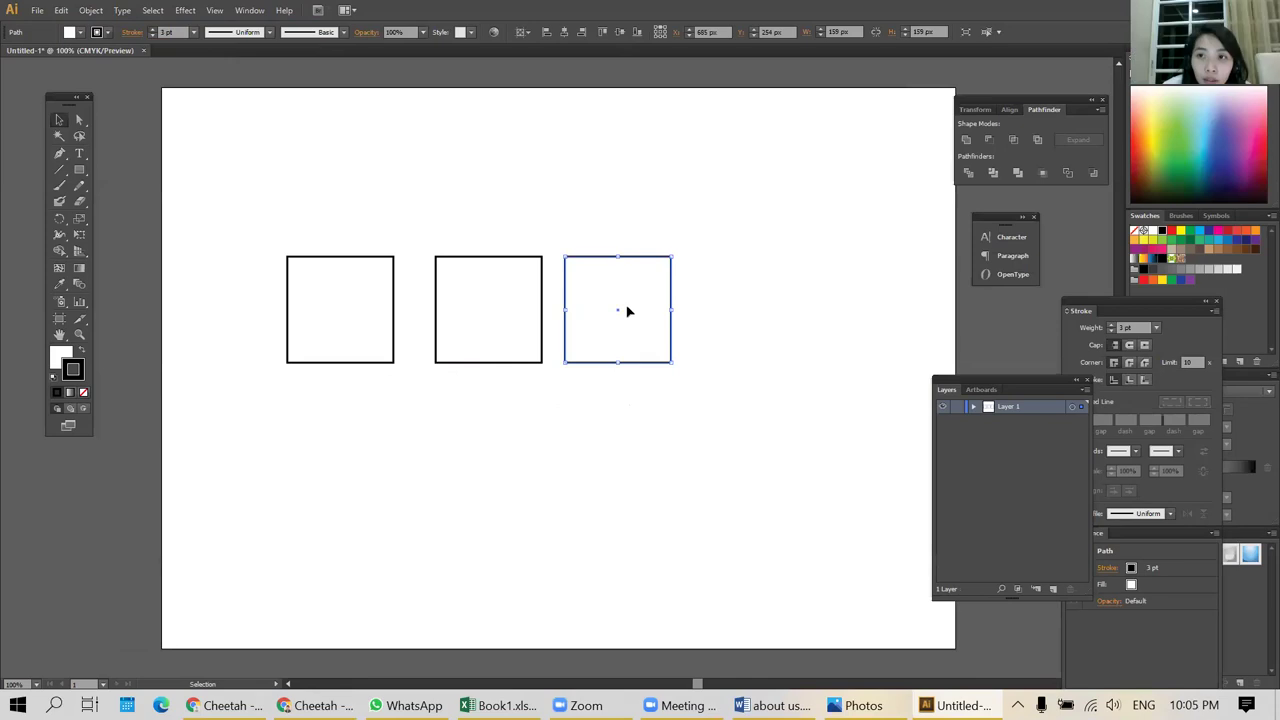
drag(628, 311, 630, 310)
- Add a text frame about 242 px wide below the squares containing the word home
drag(417, 553, 449, 537)
key(t)
drag(370, 489, 533, 553)
key(ctrl+a)
click(58, 120)
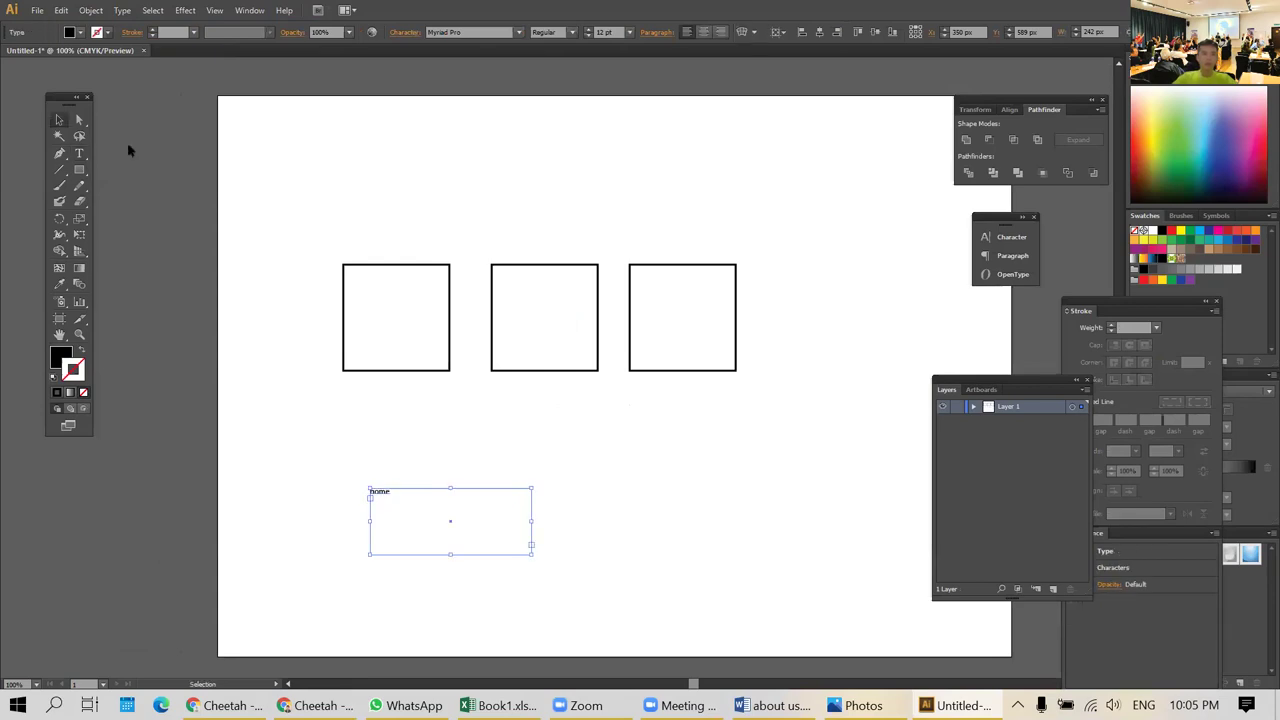
click(341, 175)
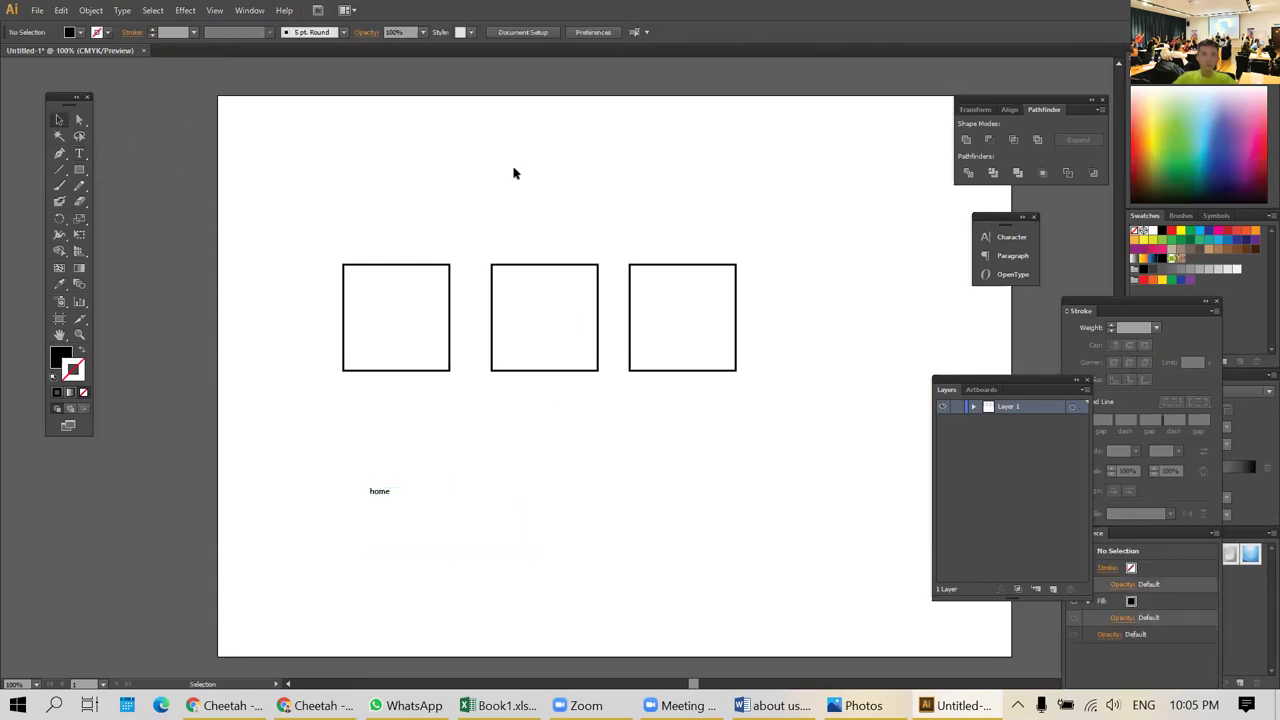
- Center-align the home text in its frame and set its font size to 25 pt
click(381, 497)
click(703, 32)
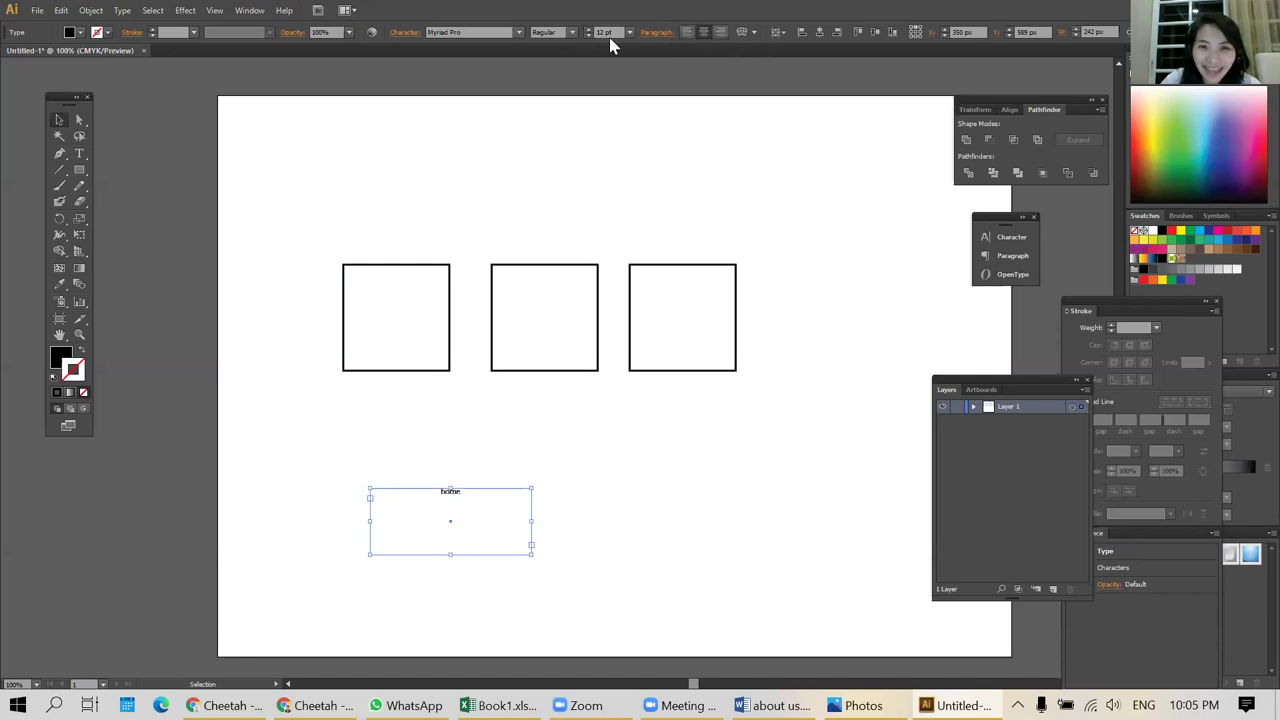
click(598, 34)
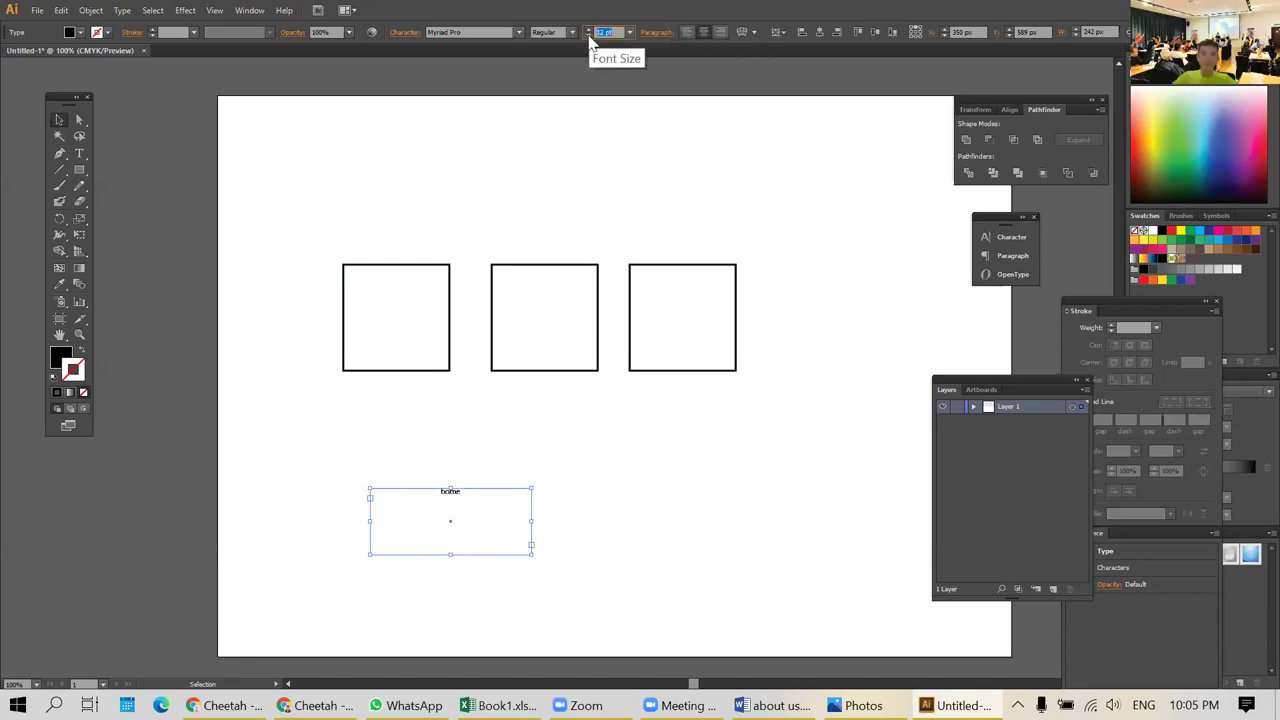
text(25)
key(Return)
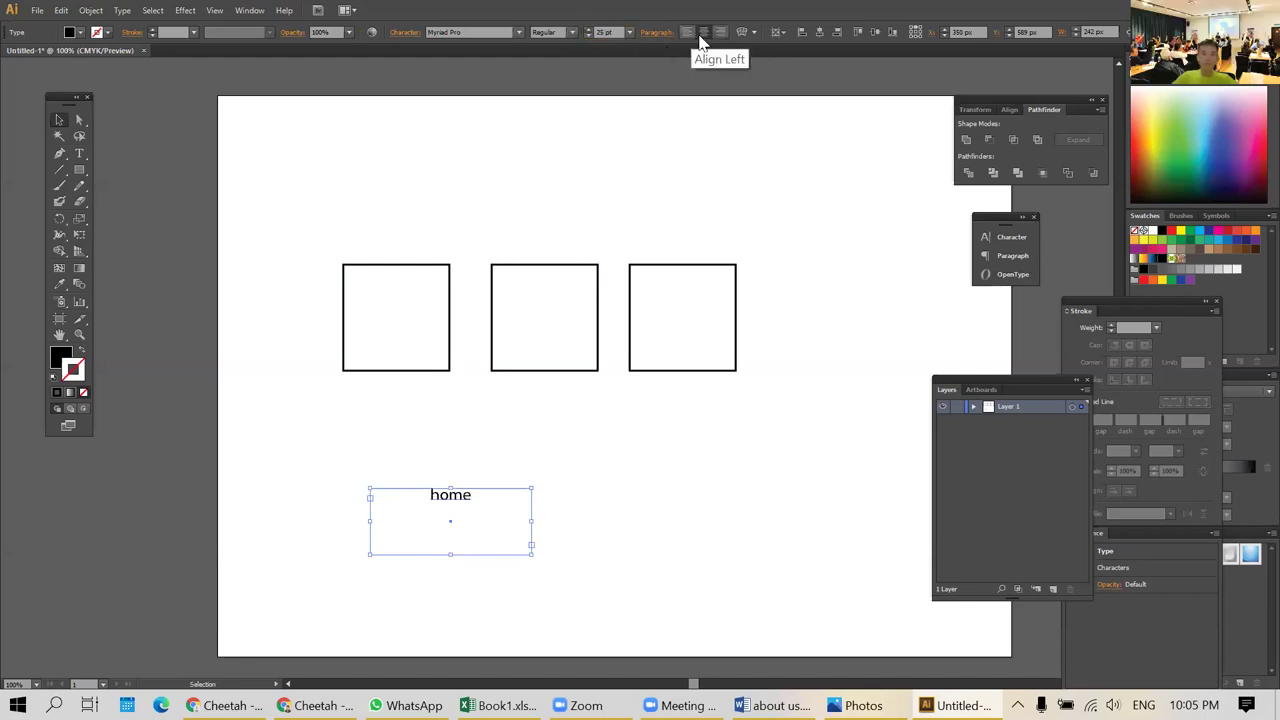
- Place the home label in the first square, and copy it into the second square with the text About us
drag(455, 490, 400, 316)
click(410, 214)
drag(410, 214, 393, 213)
drag(397, 314, 545, 318)
double_click(543, 314)
text(About us)
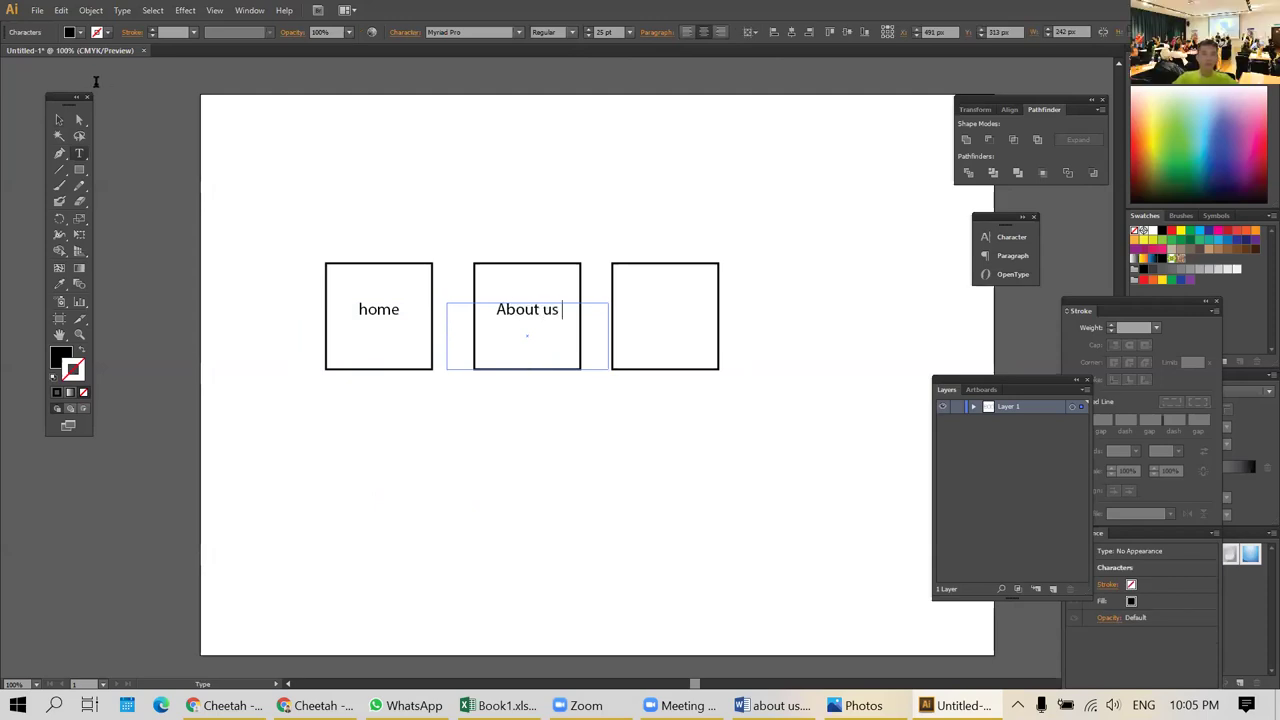
click(60, 120)
click(417, 171)
- Copy the About us label into the third square and change its text to Service
drag(497, 320, 634, 320)
triple_click(634, 320)
text(Service)
click(60, 120)
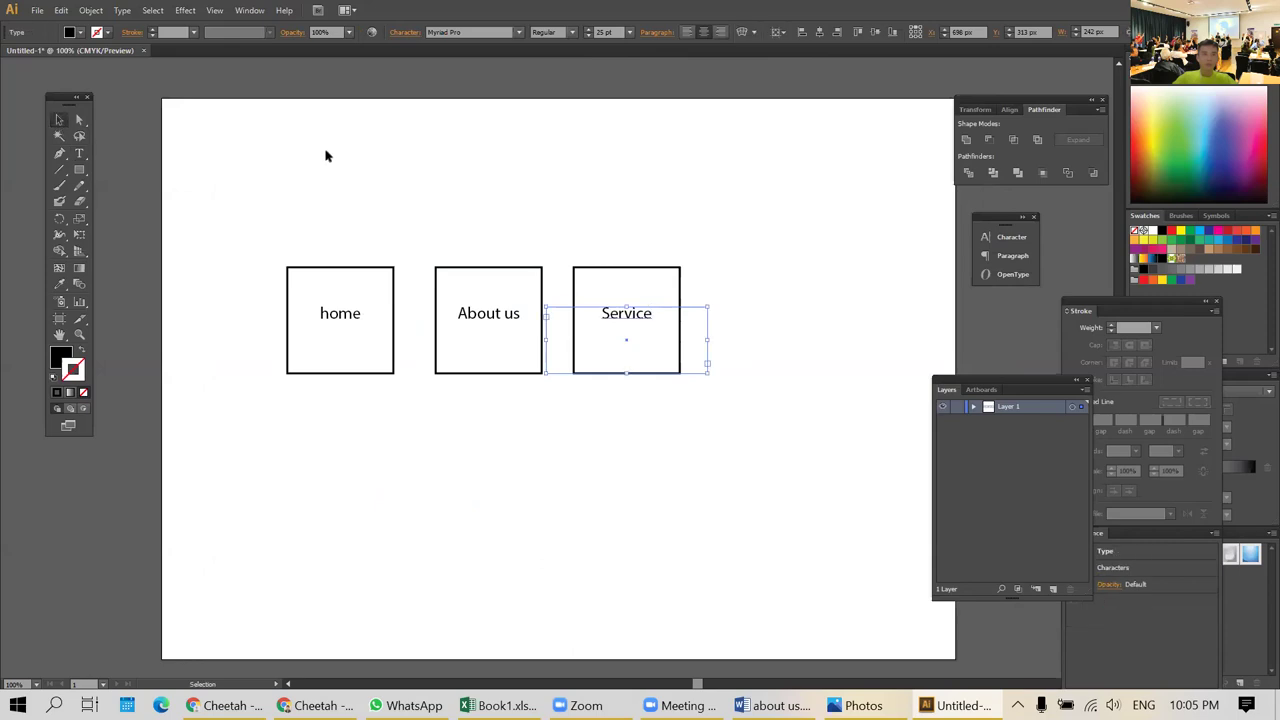
- Move the Service square with its label farther right, and group the About us square with its label and shift it right
click(616, 248)
click(664, 358)
drag(643, 320, 677, 417)
click(528, 418)
drag(528, 418, 474, 251)
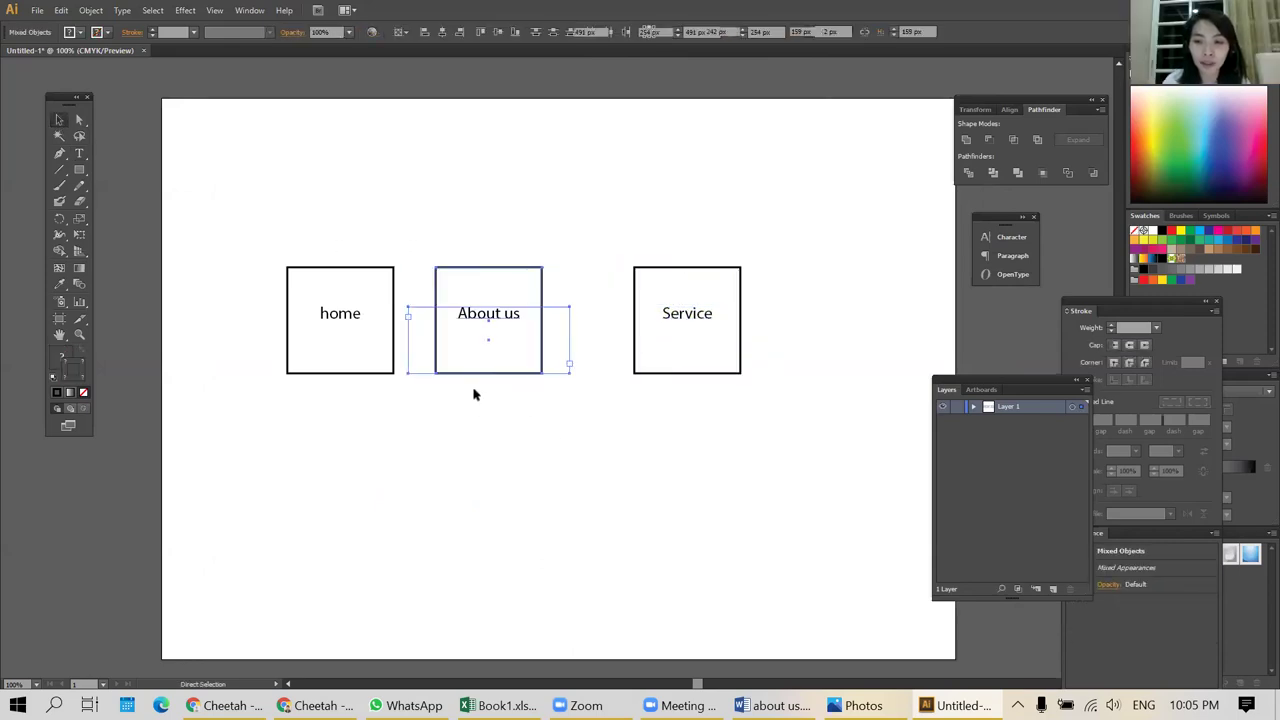
drag(508, 317, 531, 391)
click(548, 449)
- Shift the home box slightly left and the About us box back left so the three boxes are evenly spaced
drag(295, 238, 334, 314)
click(460, 431)
drag(508, 314, 503, 317)
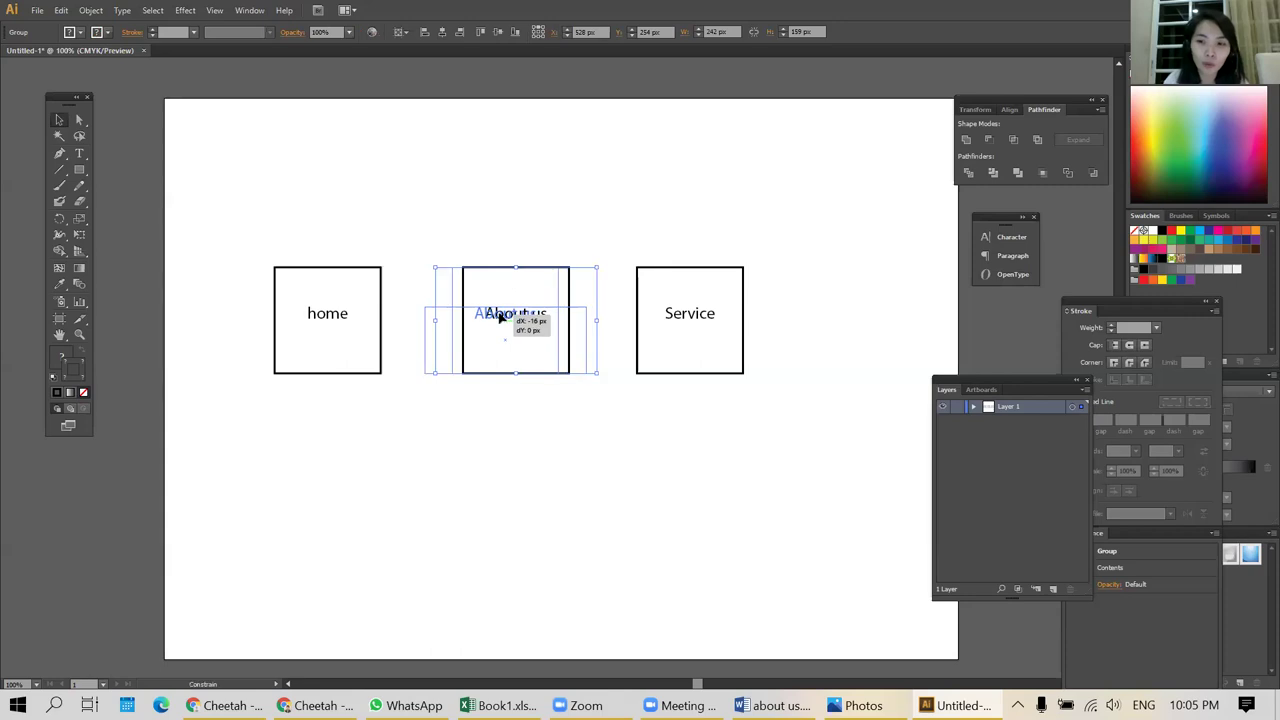
click(525, 403)
drag(525, 403, 464, 242)
click(487, 245)
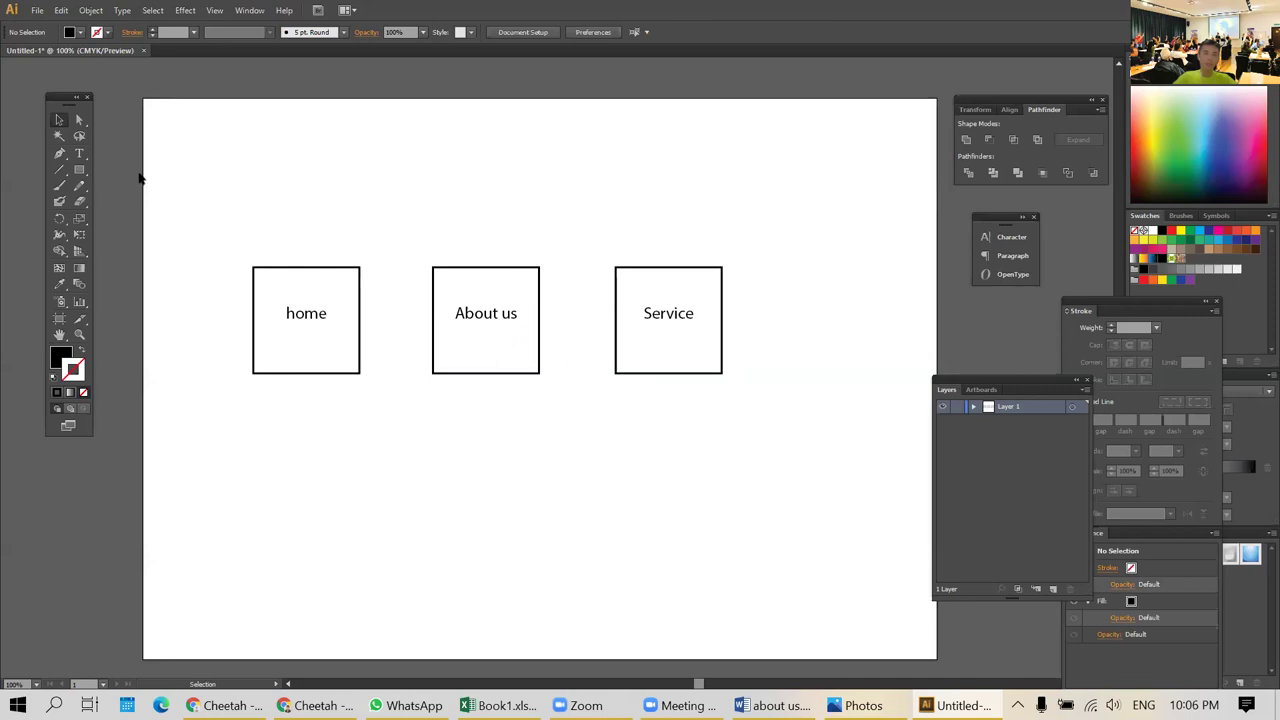
- Draw a horizontal line about 93 px long below the boxes with no fill and a 2 pt black stroke
click(83, 392)
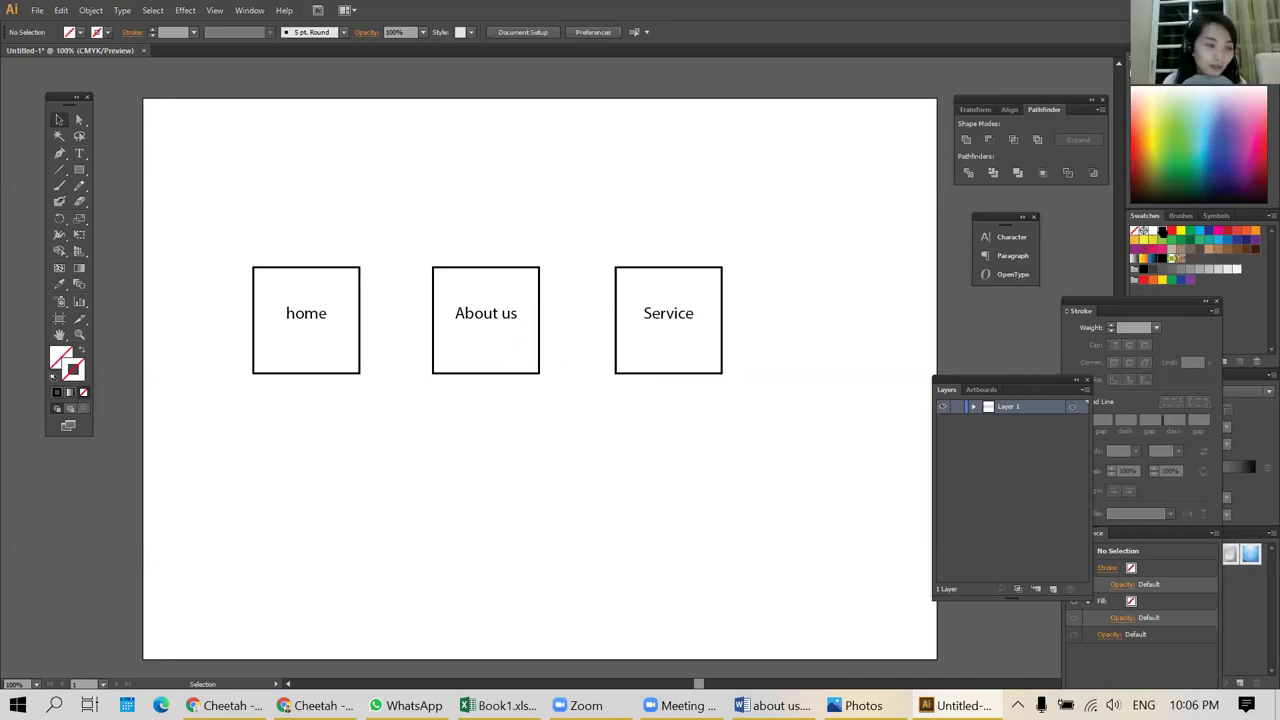
click(1162, 230)
key(p)
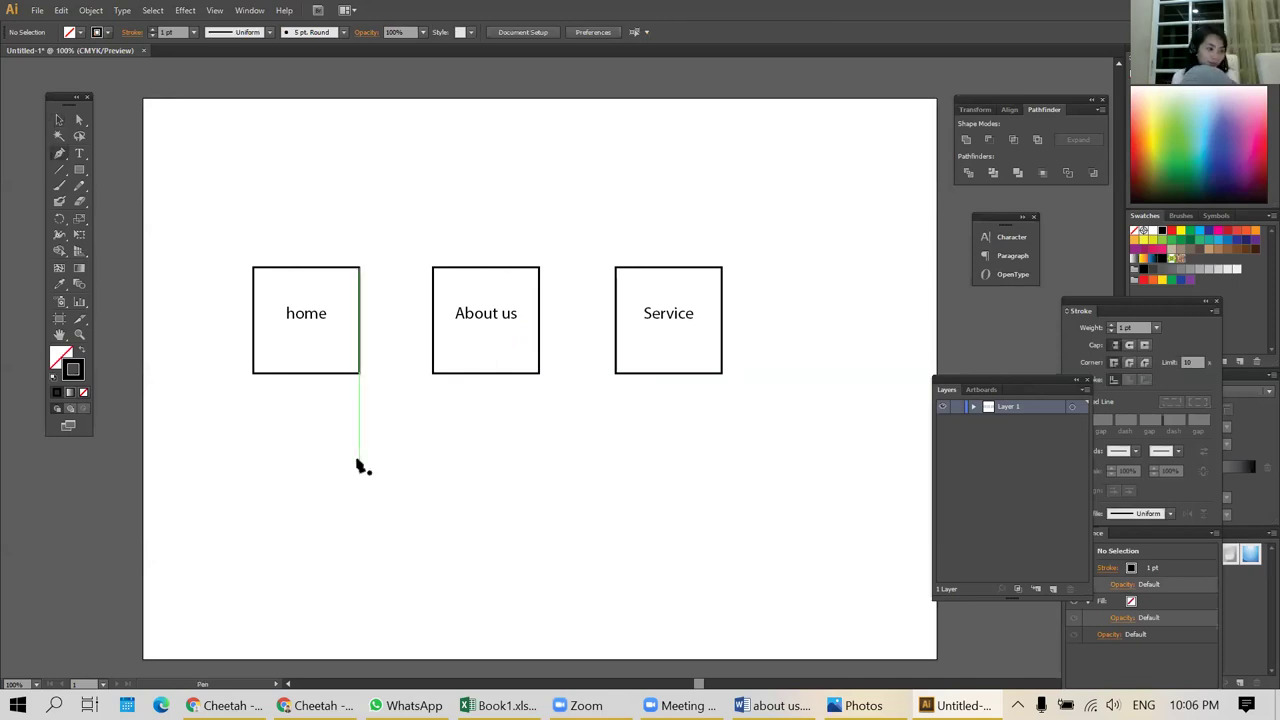
click(358, 460)
click(421, 460)
key(v)
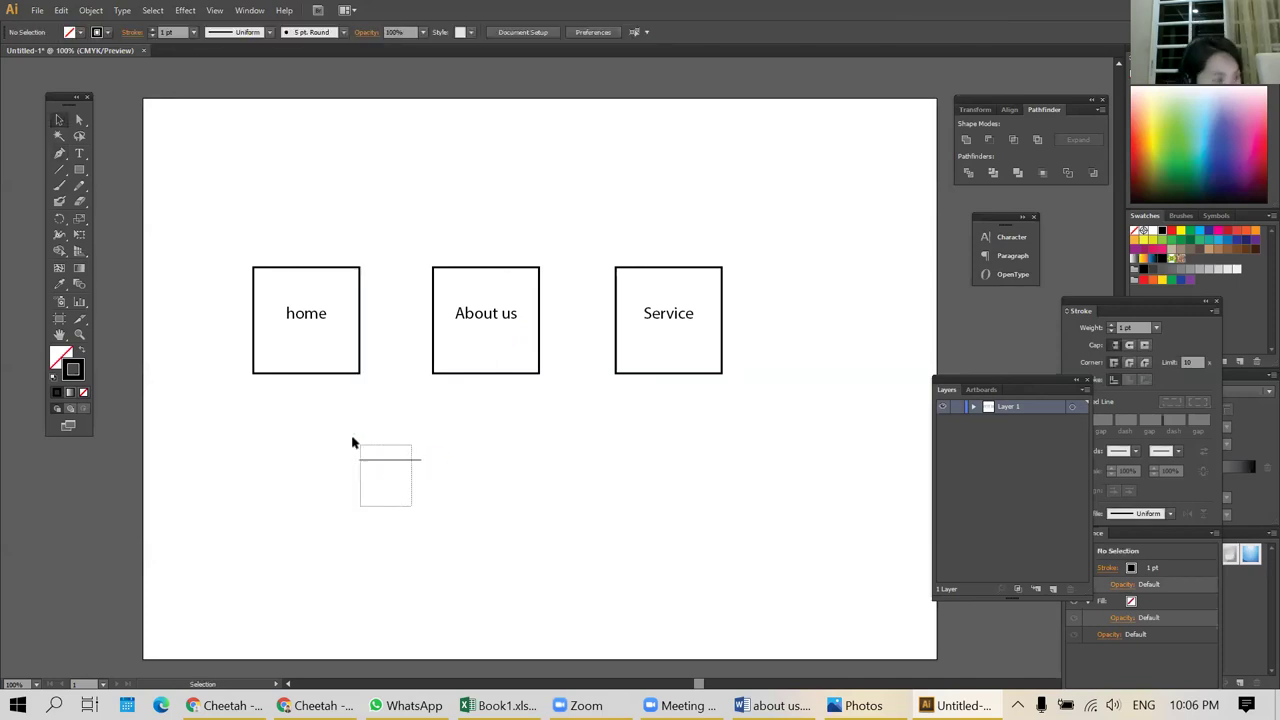
click(153, 28)
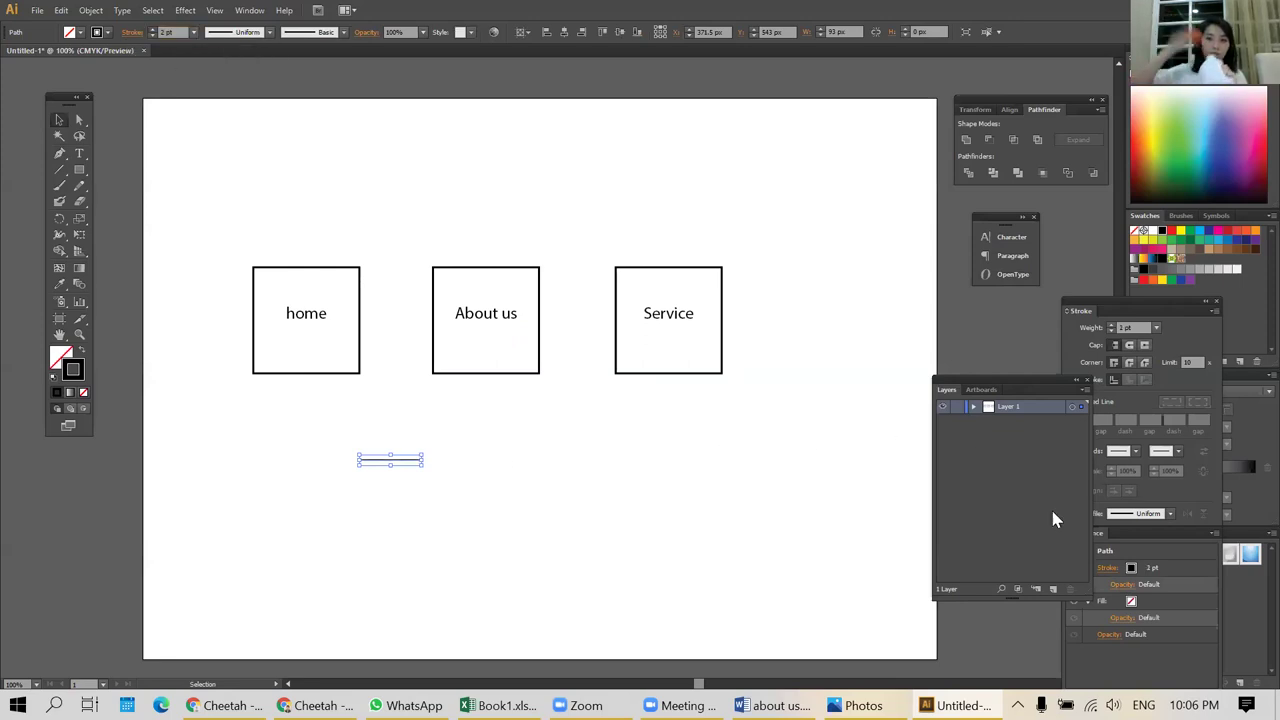
- Move the Layers panel clear of the stroke settings, and add Arrow 7 arrowheads to both ends of the line
drag(1034, 388, 960, 326)
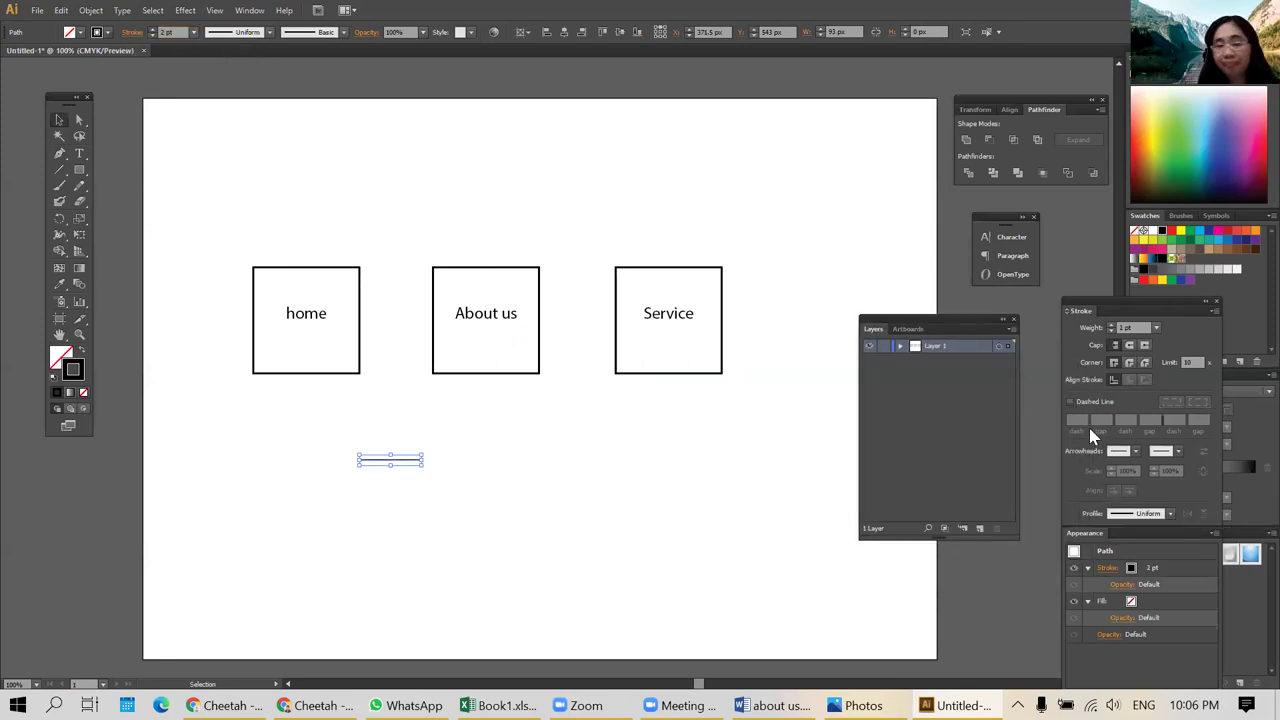
click(1135, 451)
click(1055, 617)
click(1178, 451)
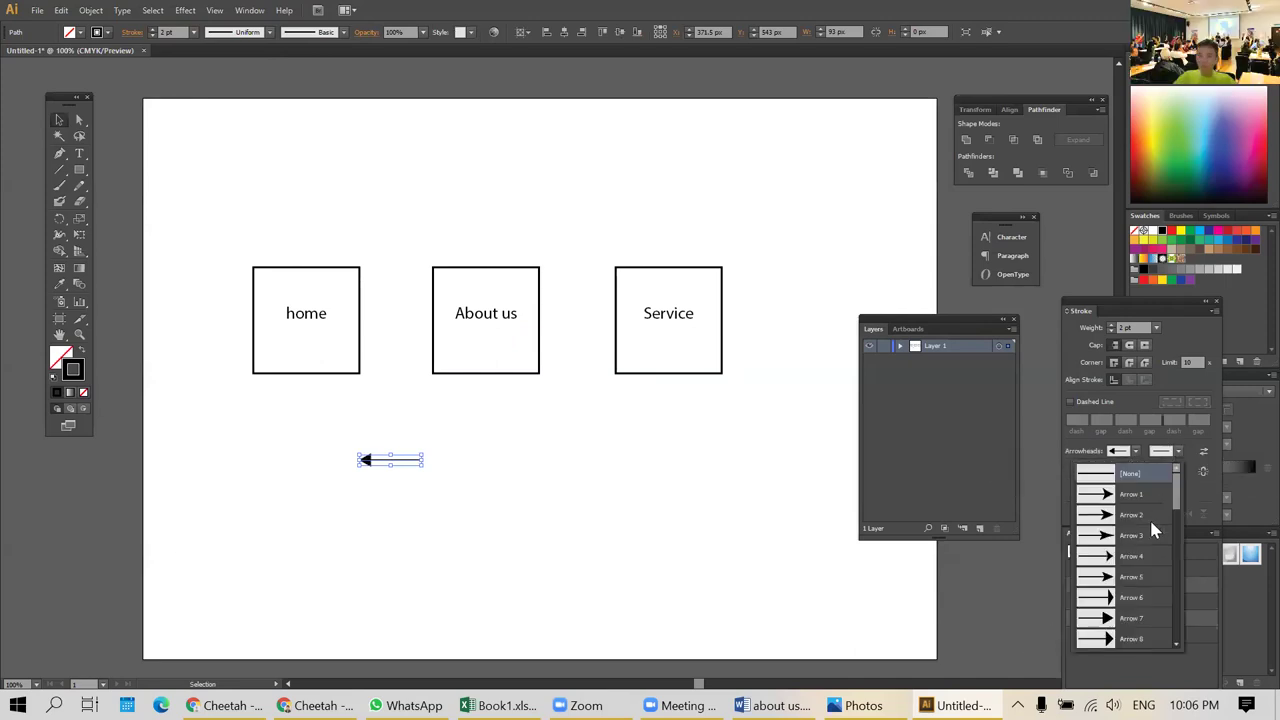
click(1125, 620)
click(408, 511)
- Place one double-headed arrow between home and About us and a copy between About us and Service
drag(417, 463, 600, 338)
click(586, 388)
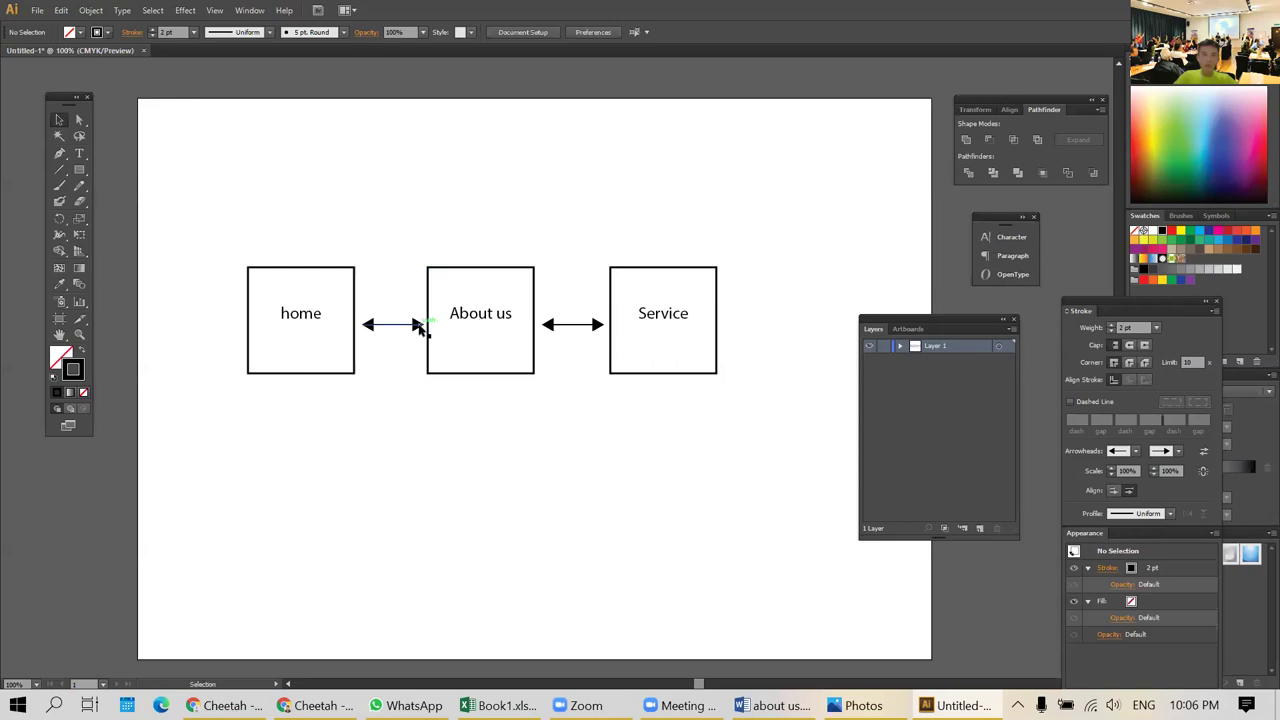
click(578, 326)
click(573, 366)
scroll(571, 374, right, 1)
drag(380, 331, 380, 322)
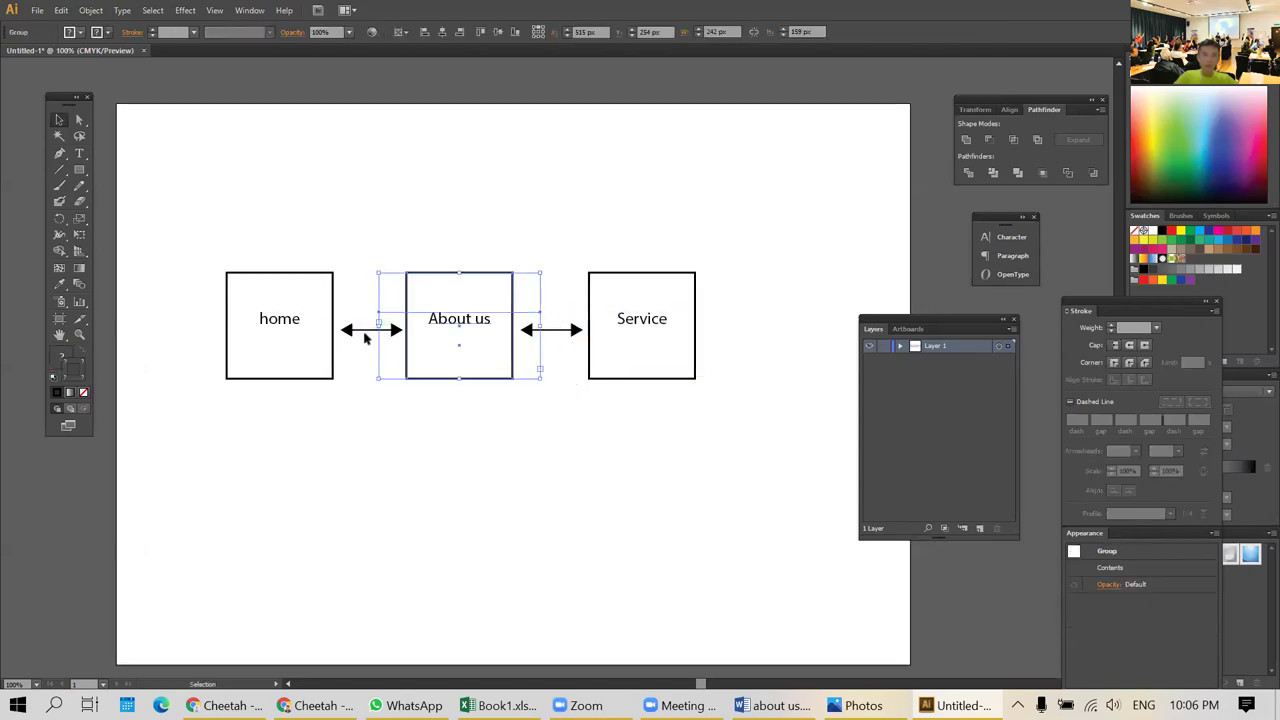
click(383, 454)
scroll(434, 460, right, 1)
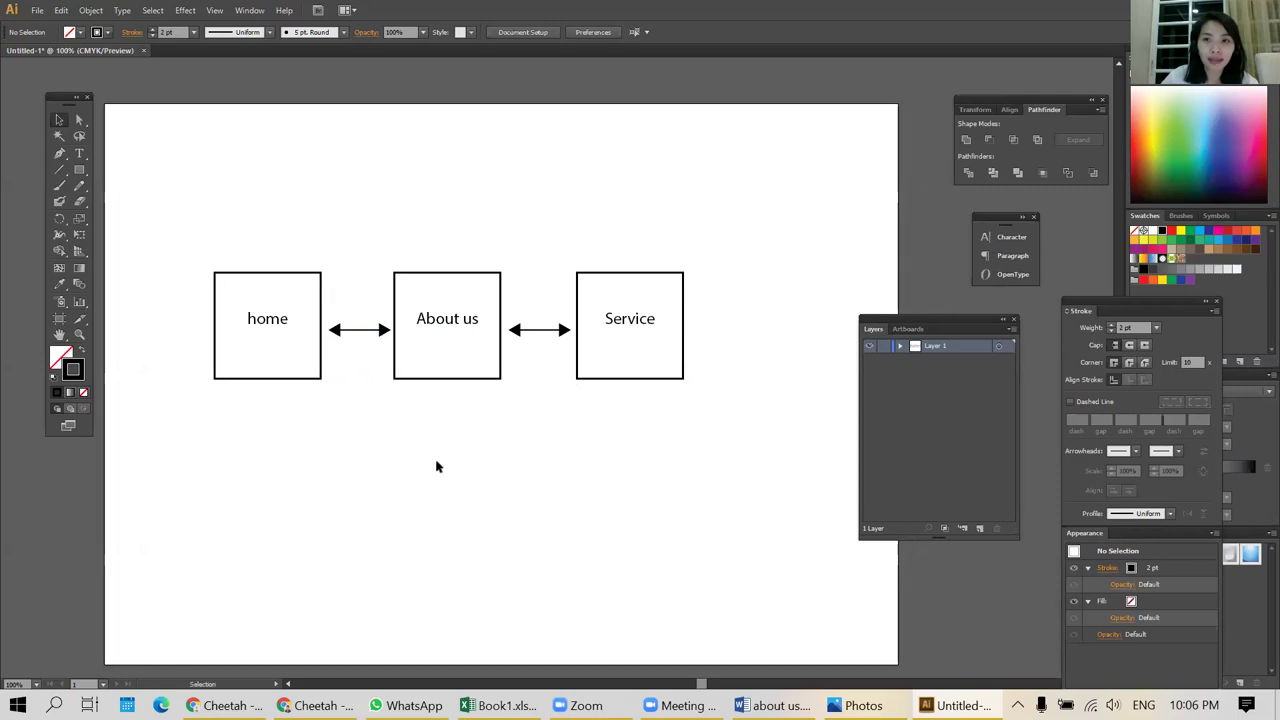
click(362, 330)
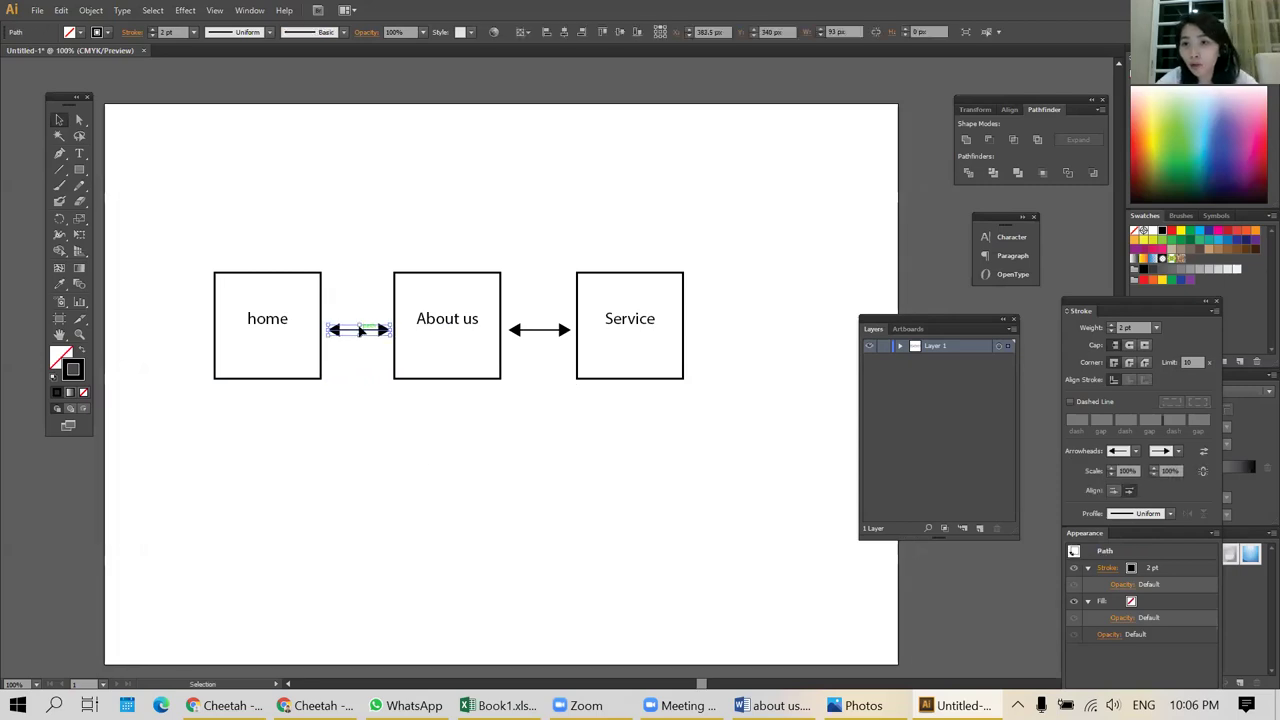
click(388, 459)
scroll(383, 463, right, 1)
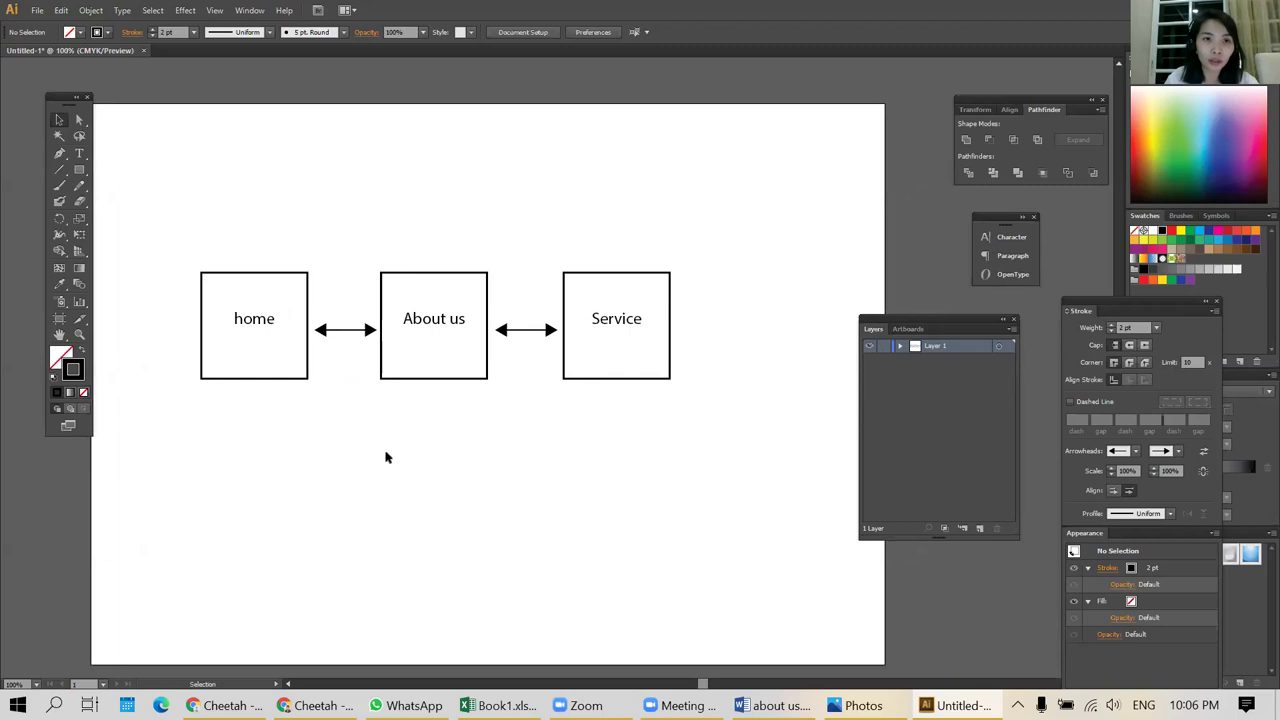
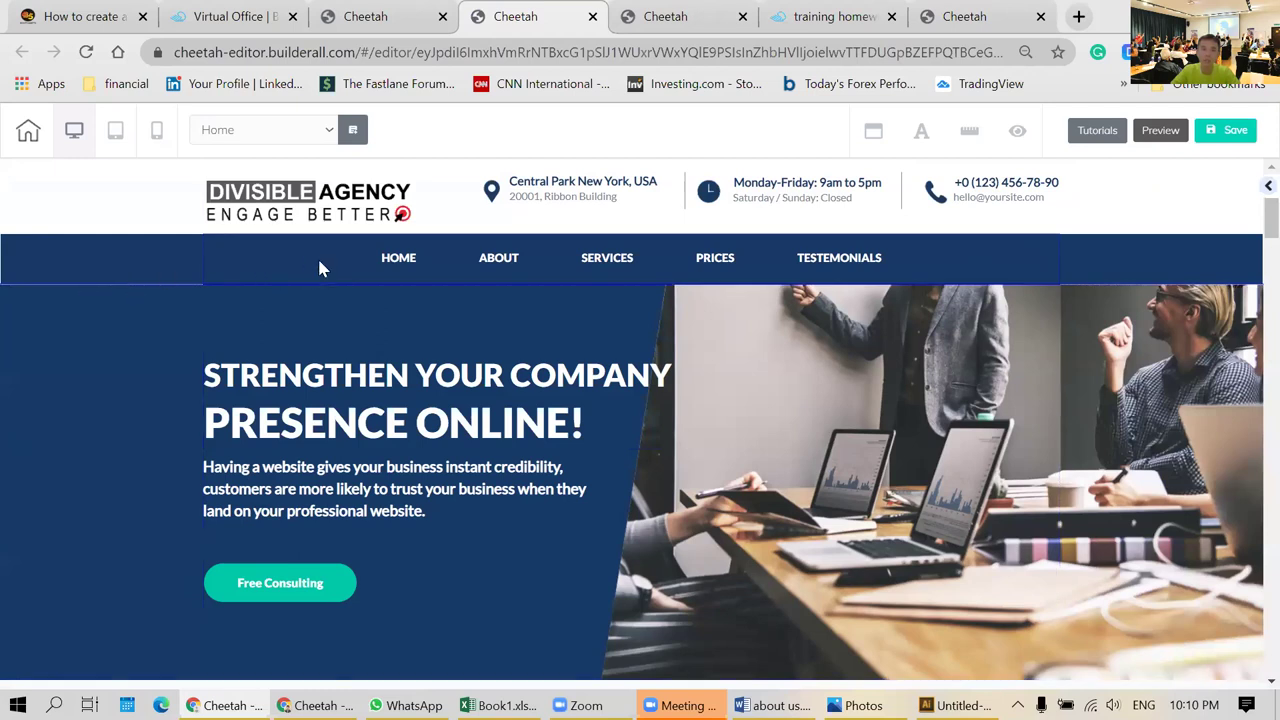
- Select the navigation menu in the Home page header and open its item configuration
click(1040, 255)
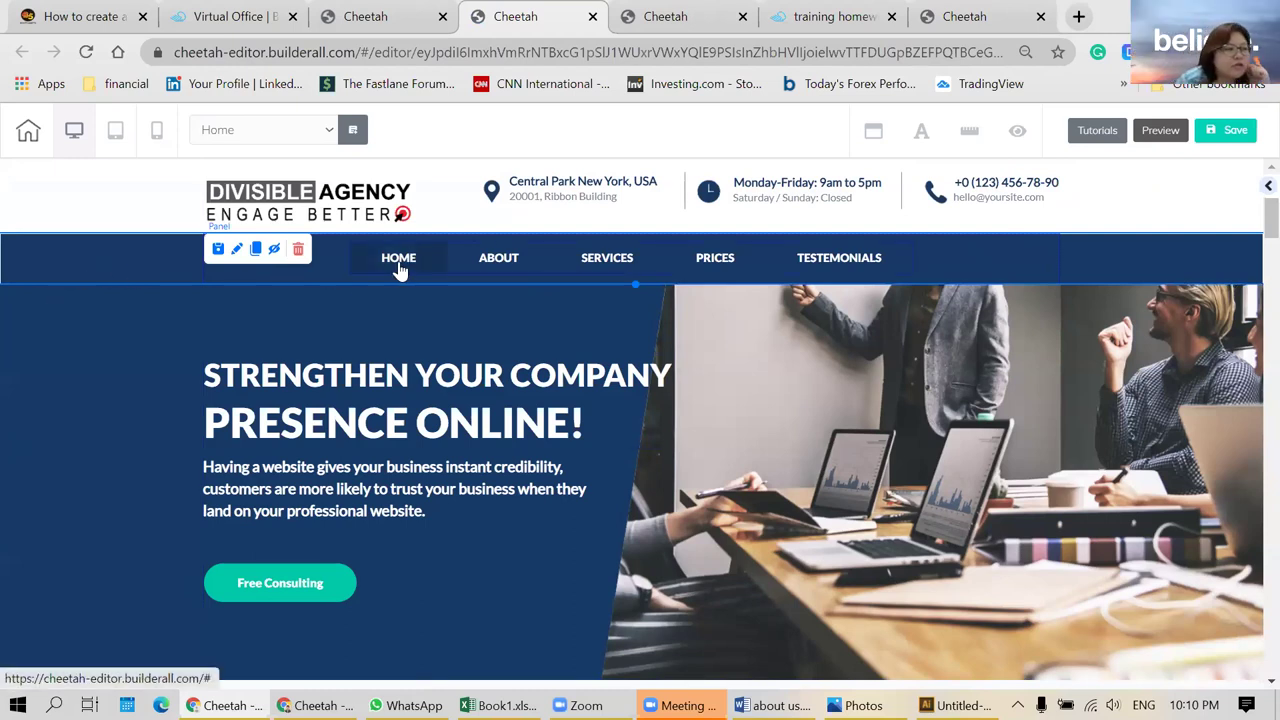
click(93, 404)
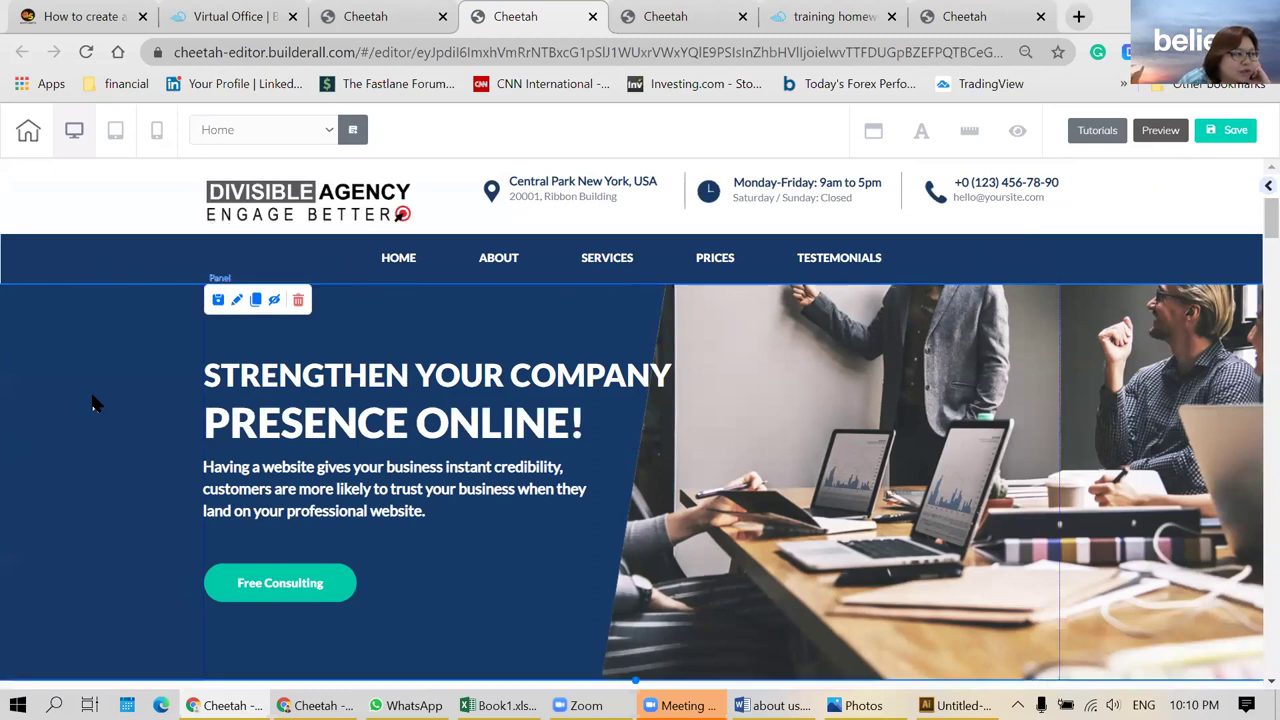
click(408, 268)
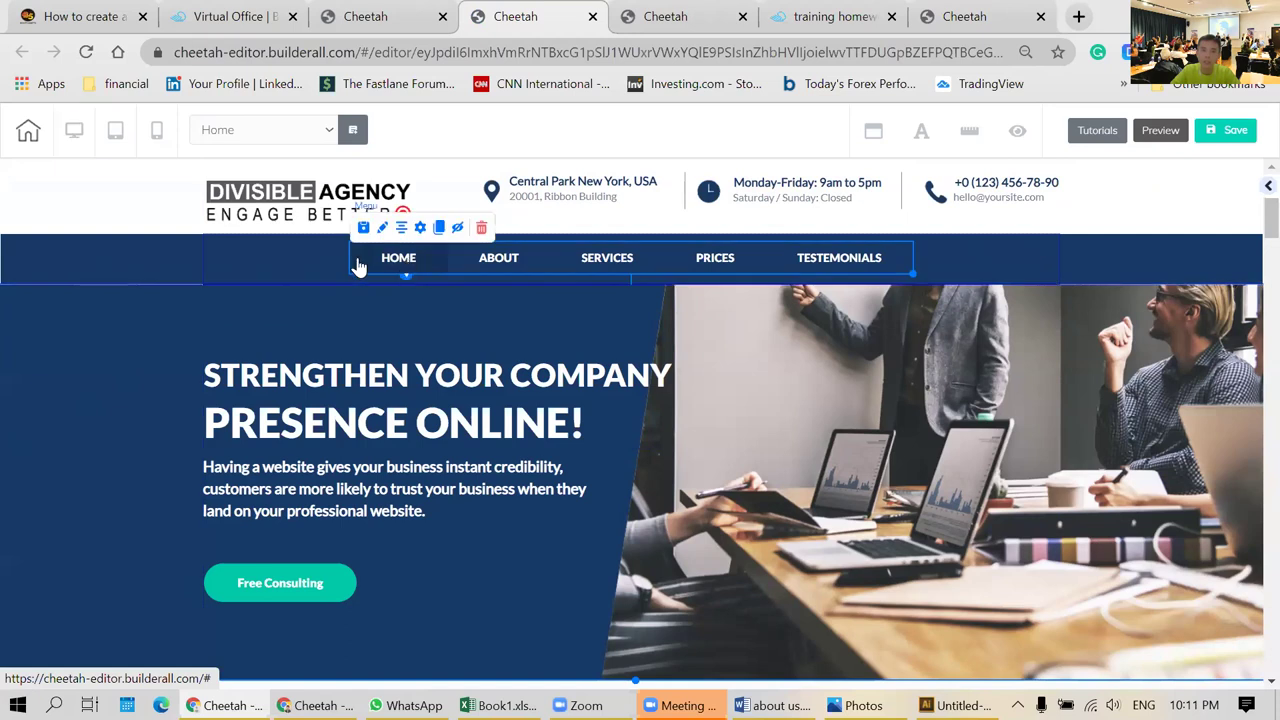
click(306, 267)
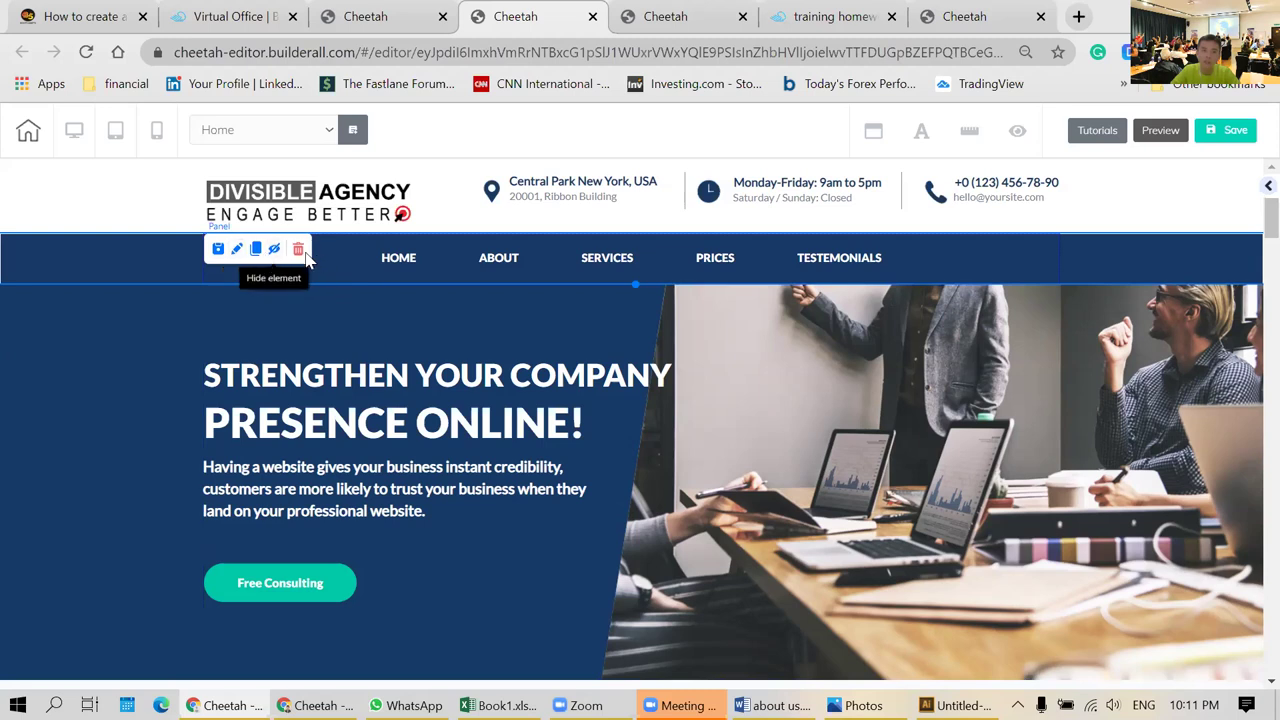
click(406, 265)
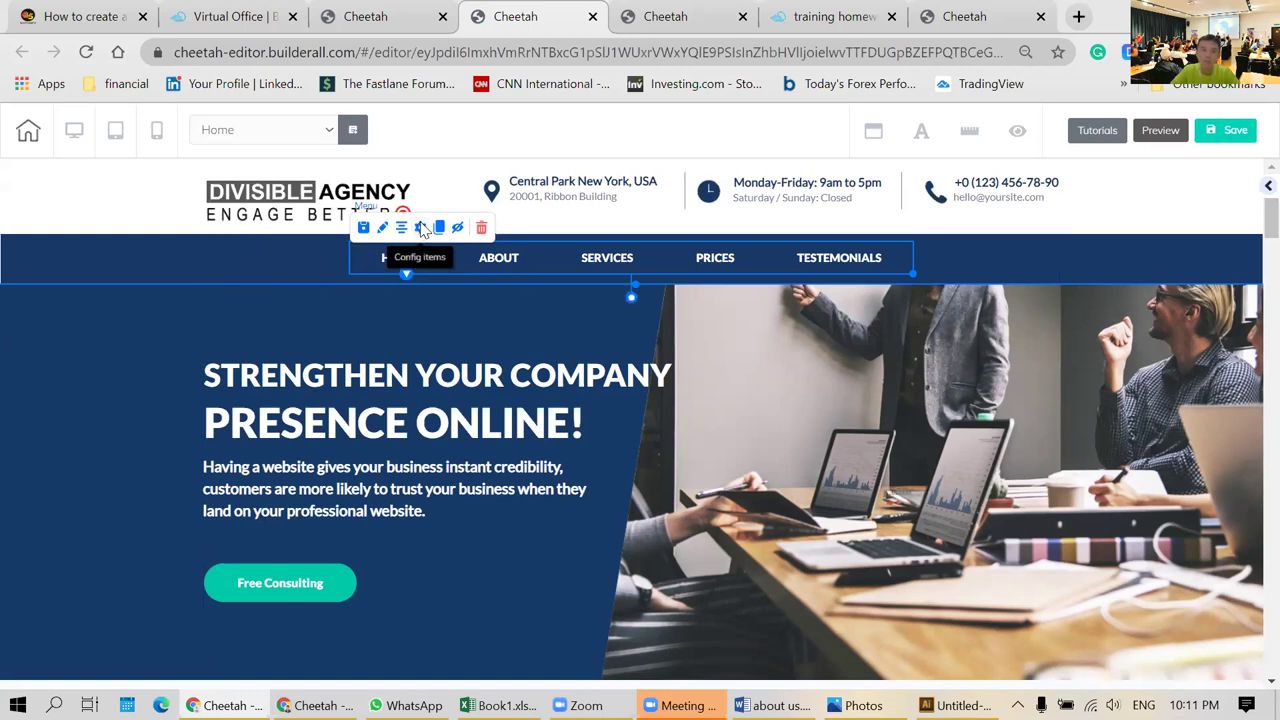
click(420, 228)
double_click(437, 248)
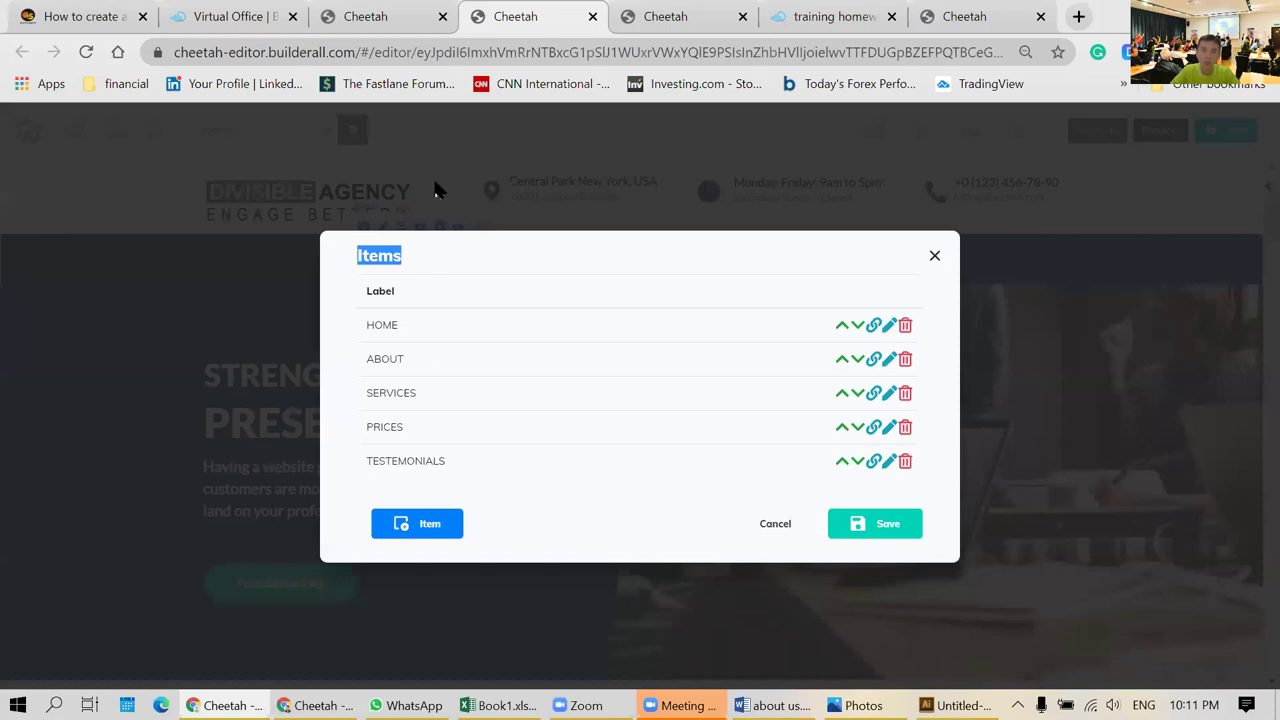
click(435, 190)
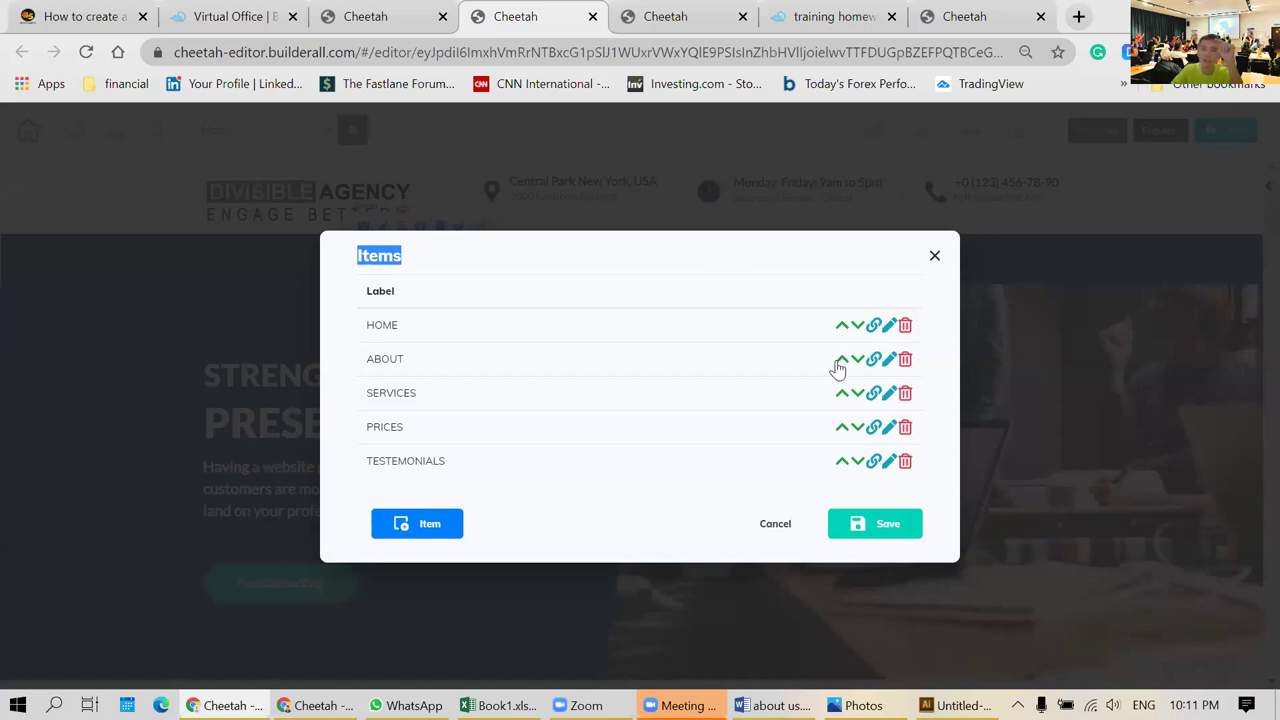
- Try moving ABOUT above HOME and SERVICES above ABOUT in the menu items, restoring the original order each time
click(840, 360)
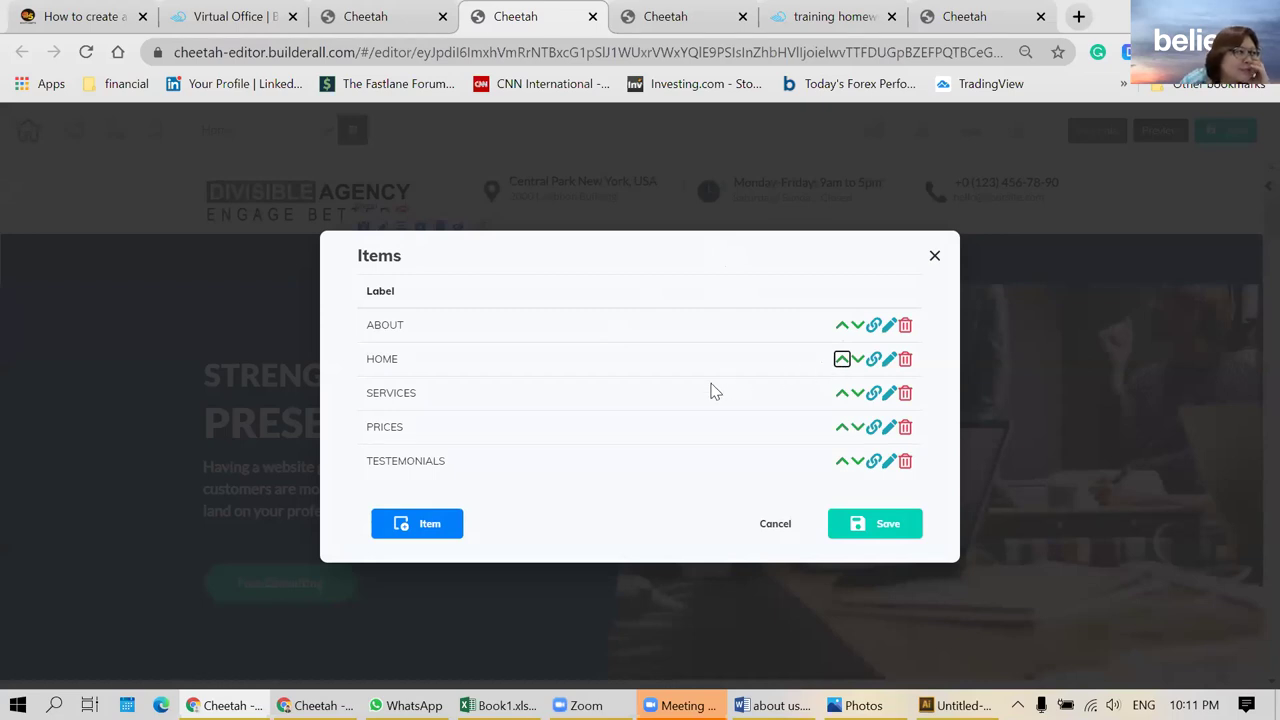
click(840, 359)
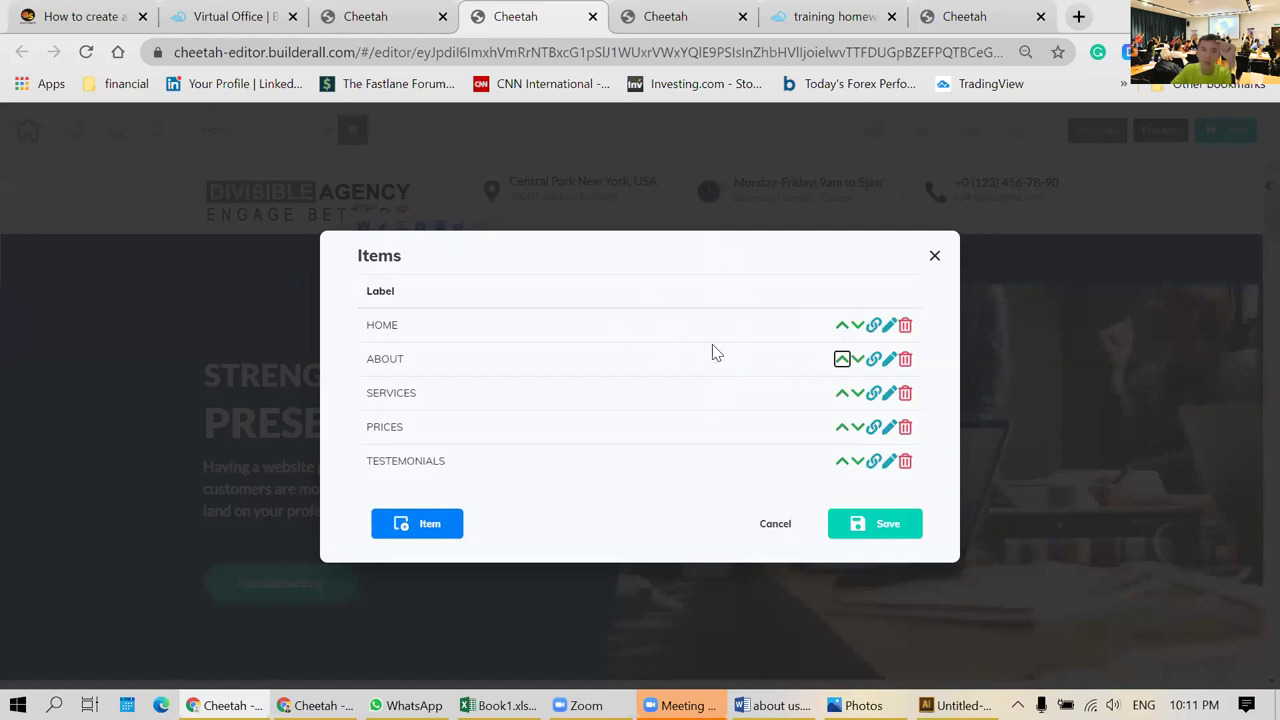
click(841, 395)
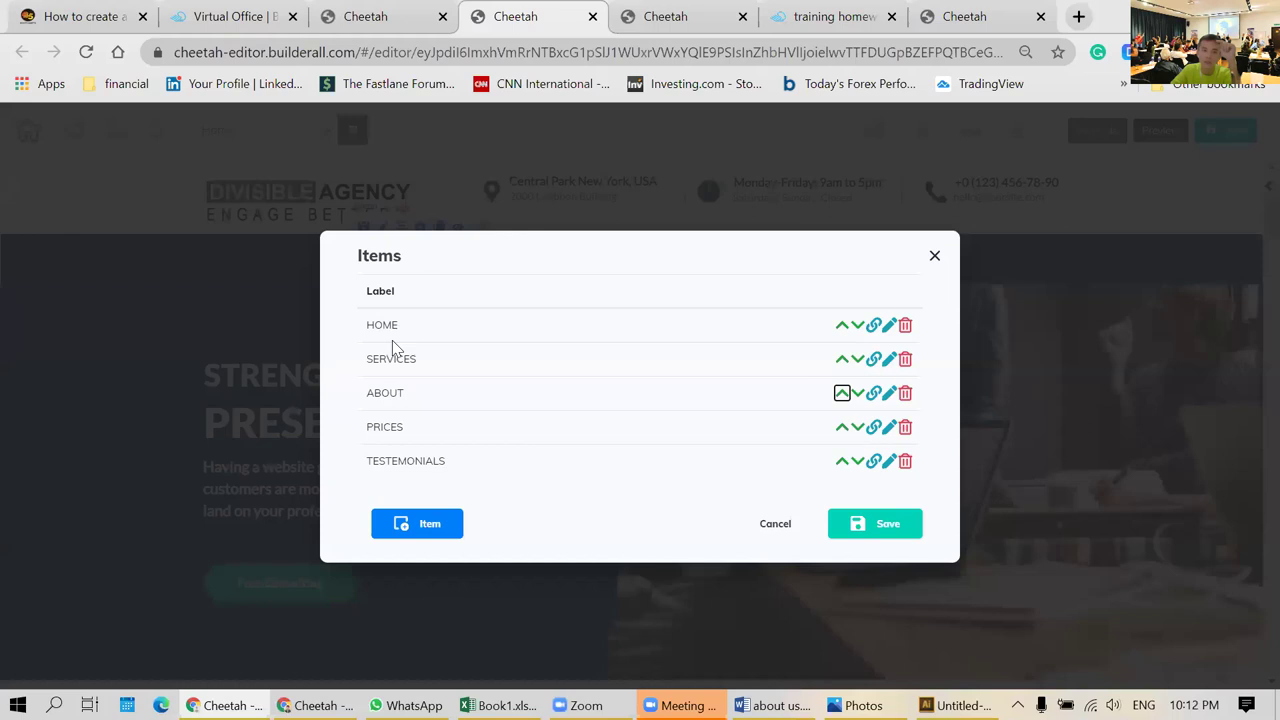
click(840, 392)
- Examine the ABOUT item's web and page link options against the page sketch in Illustrator, and close the menu configuration without saving
click(874, 360)
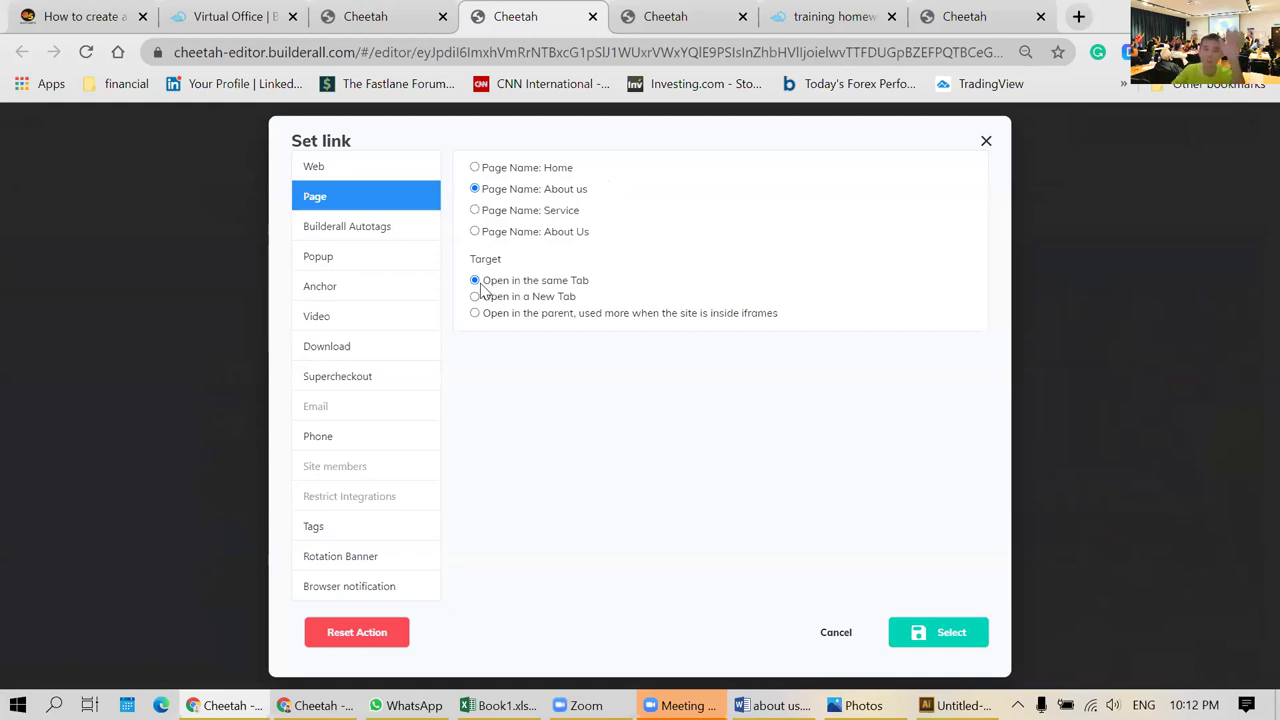
click(338, 172)
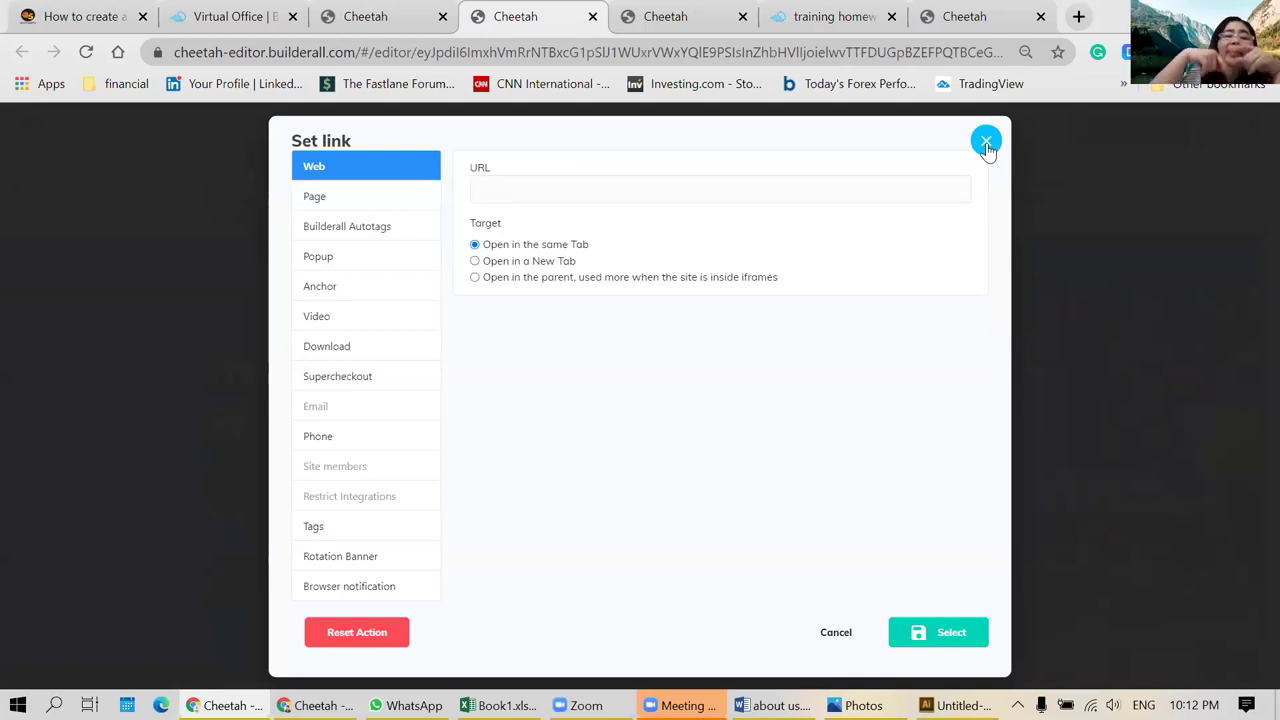
click(358, 194)
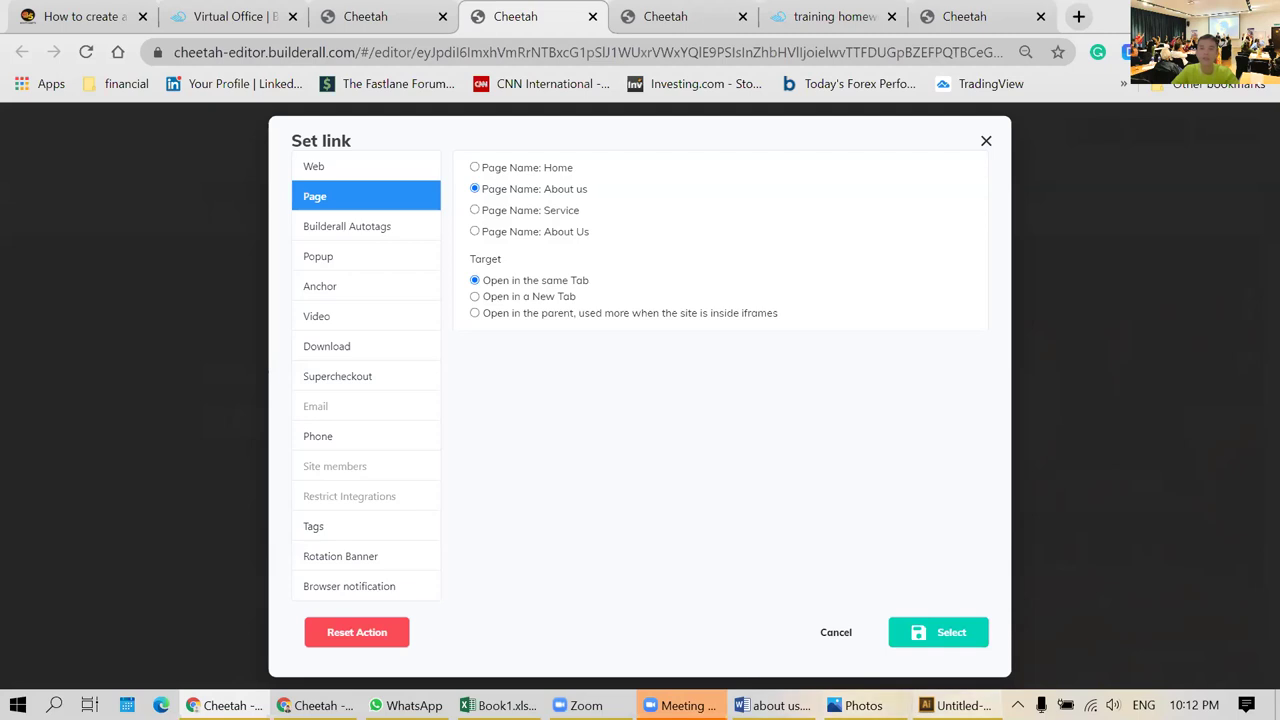
click(955, 705)
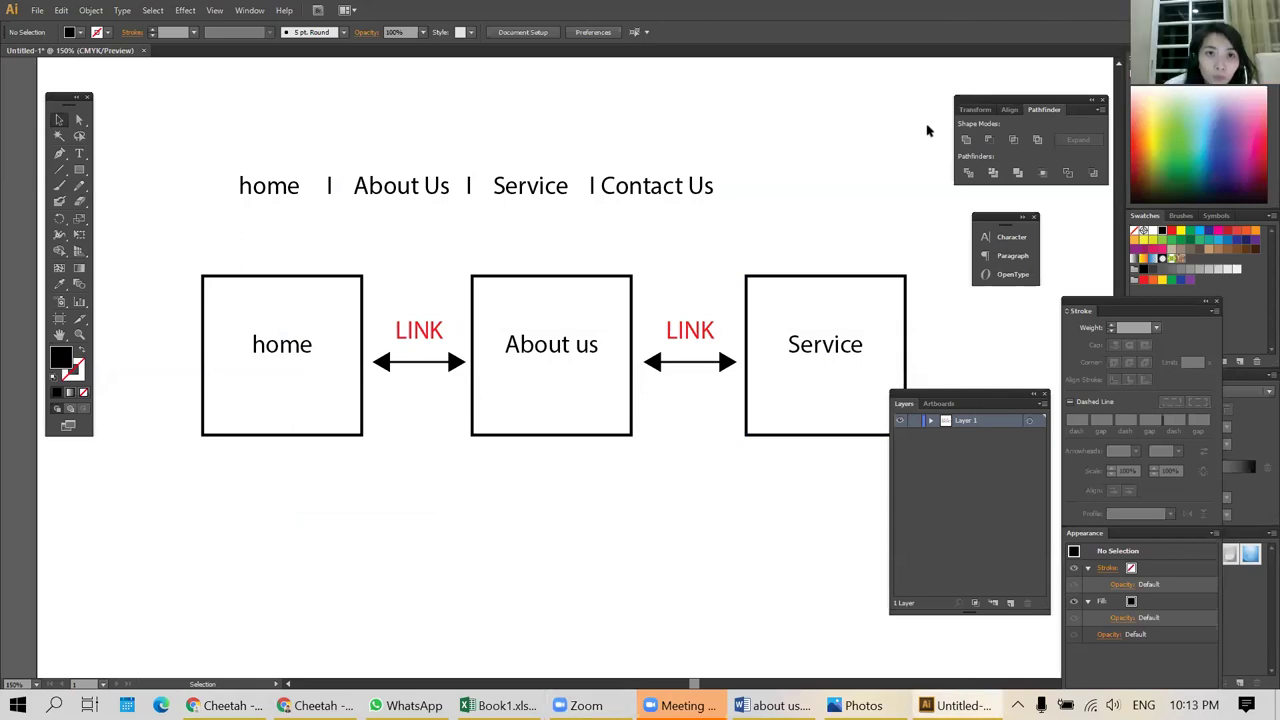
click(225, 705)
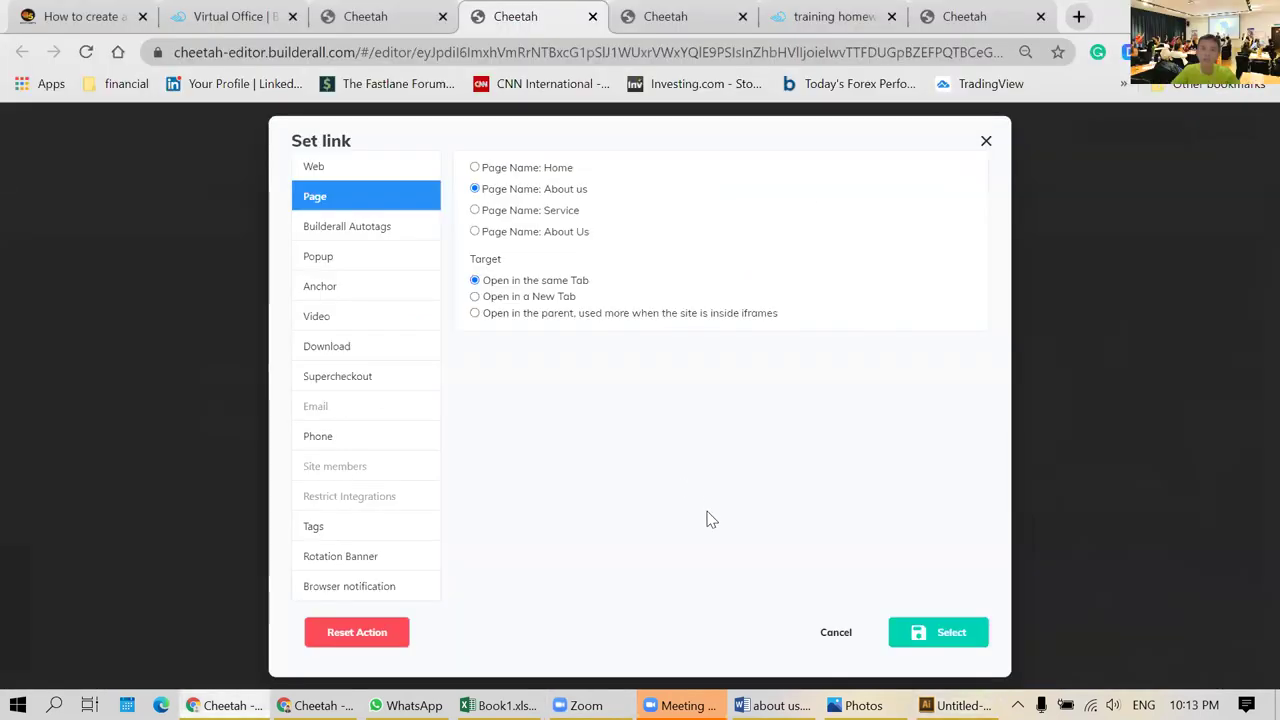
click(988, 145)
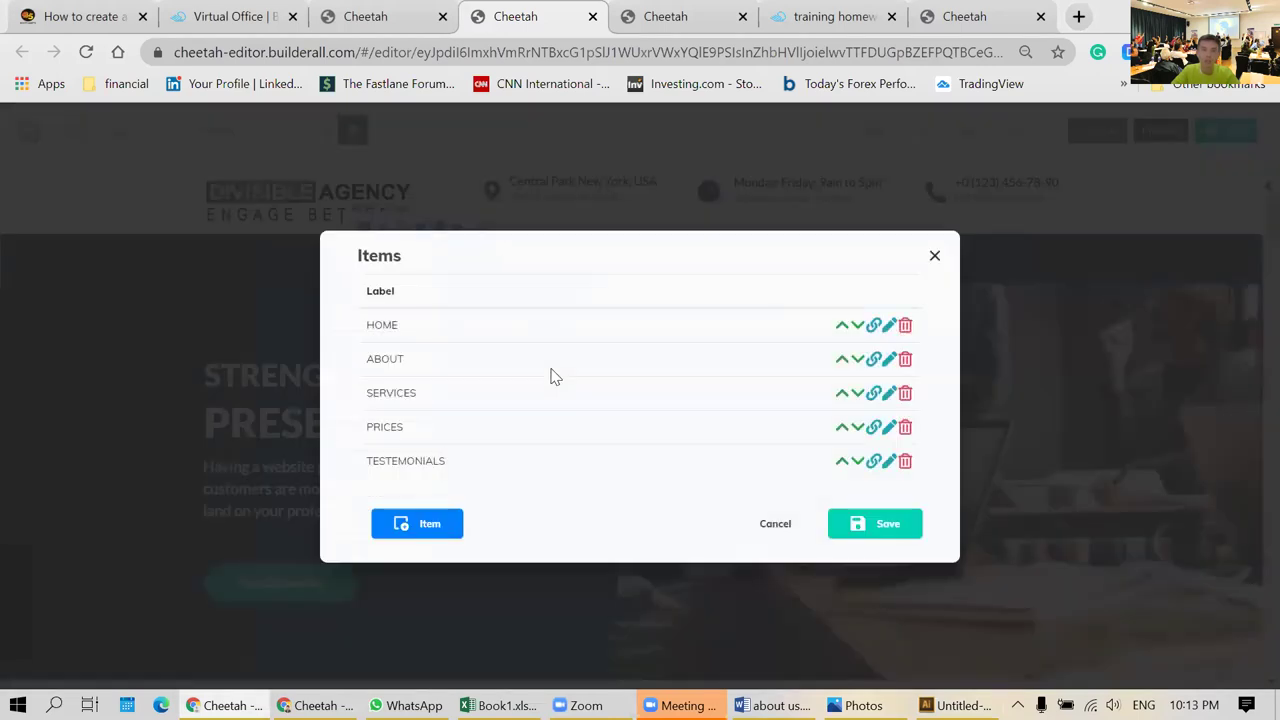
click(934, 259)
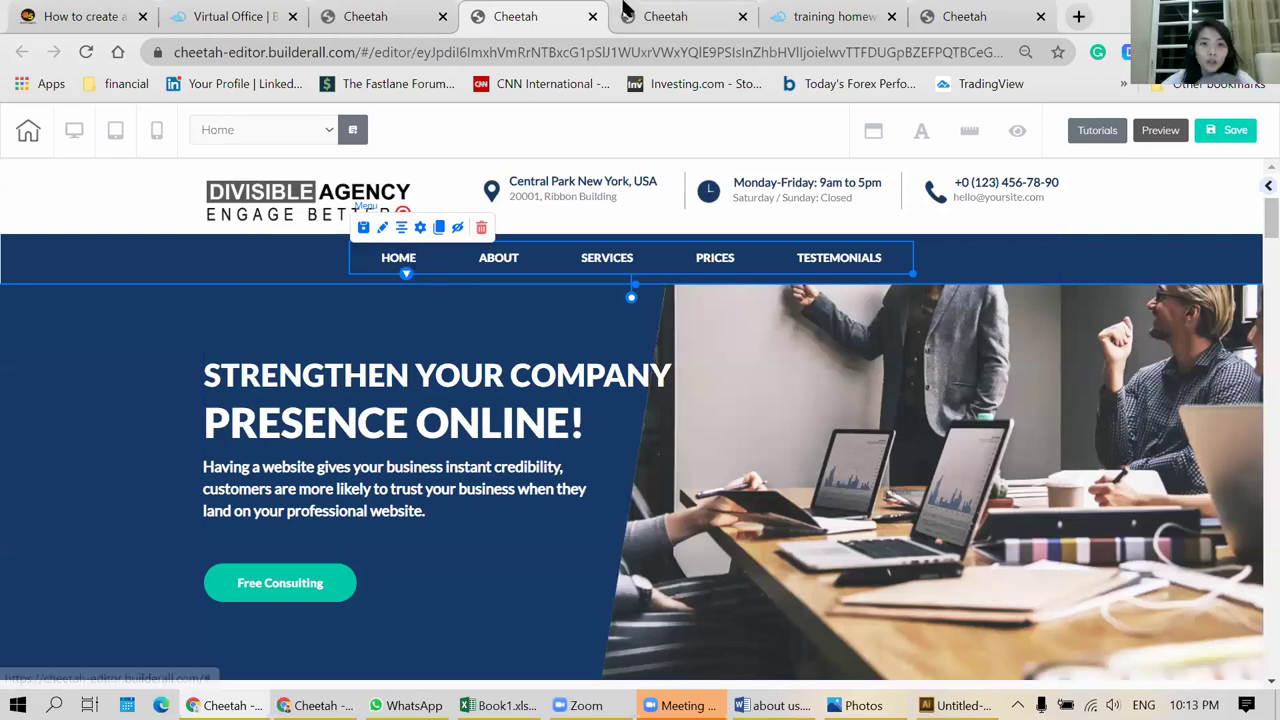
- Review the general settings of the About Us page with address about-us-1 from the site's page list
click(420, 16)
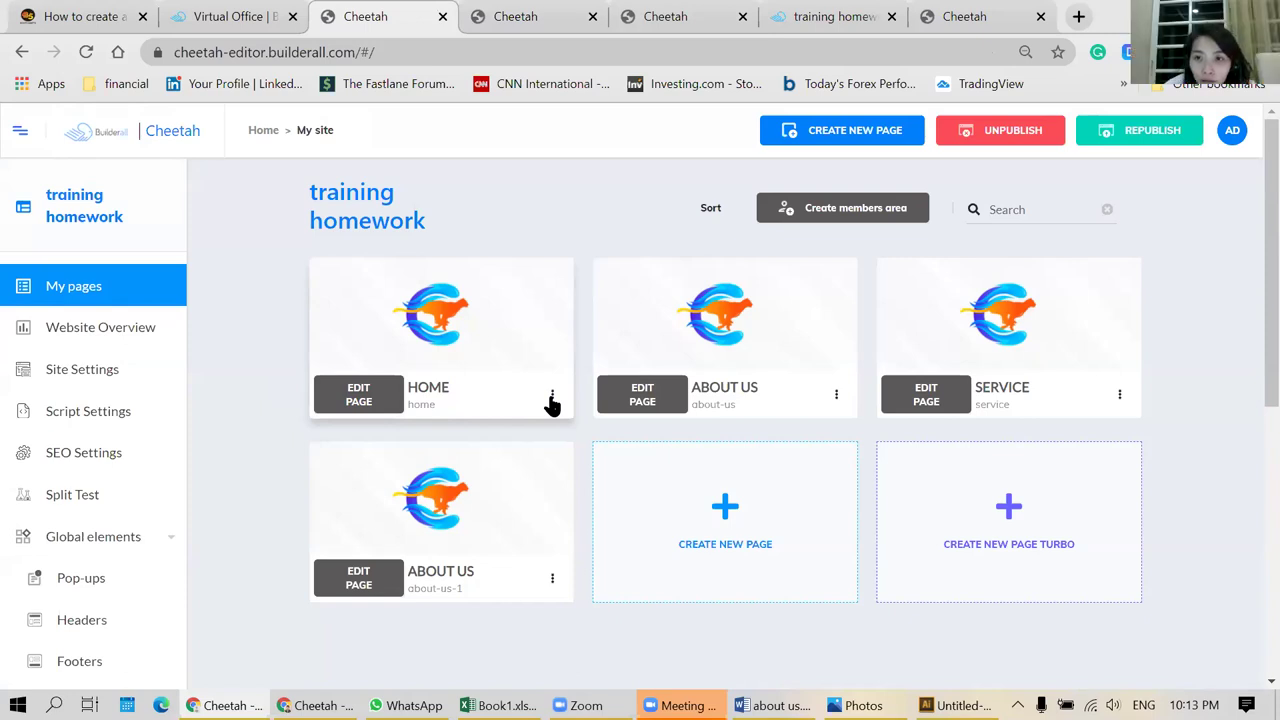
click(552, 578)
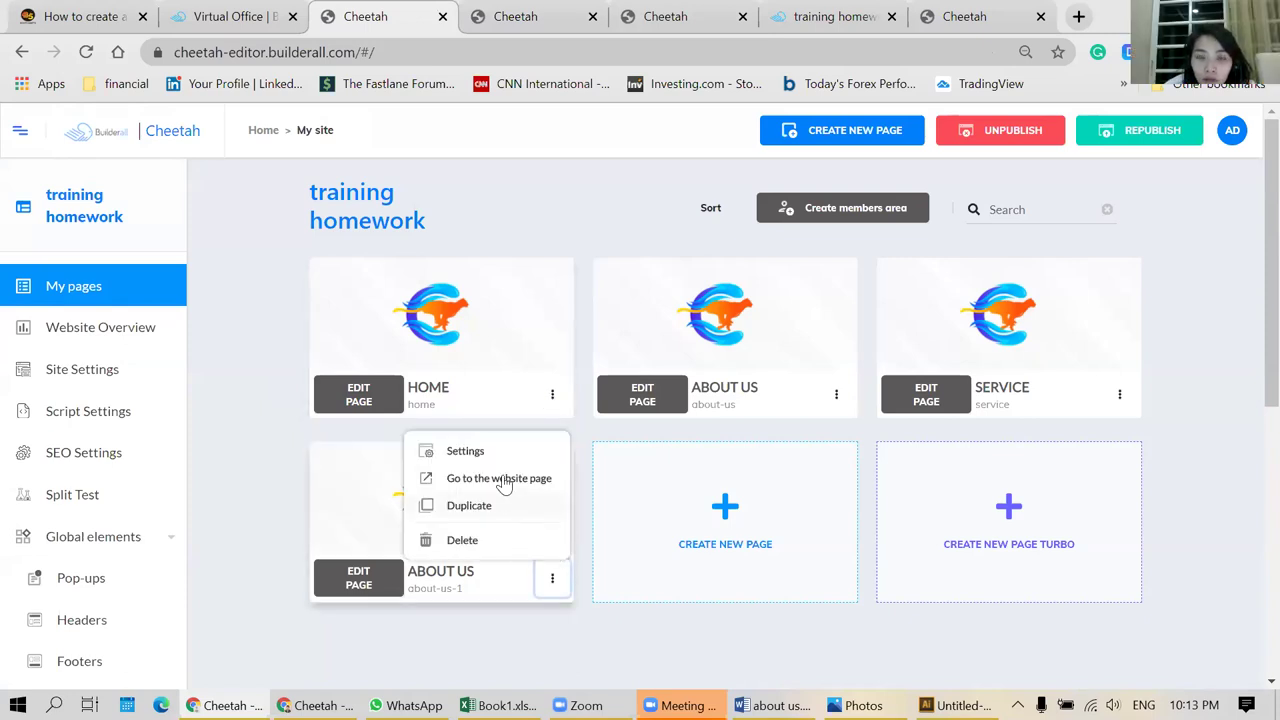
click(452, 458)
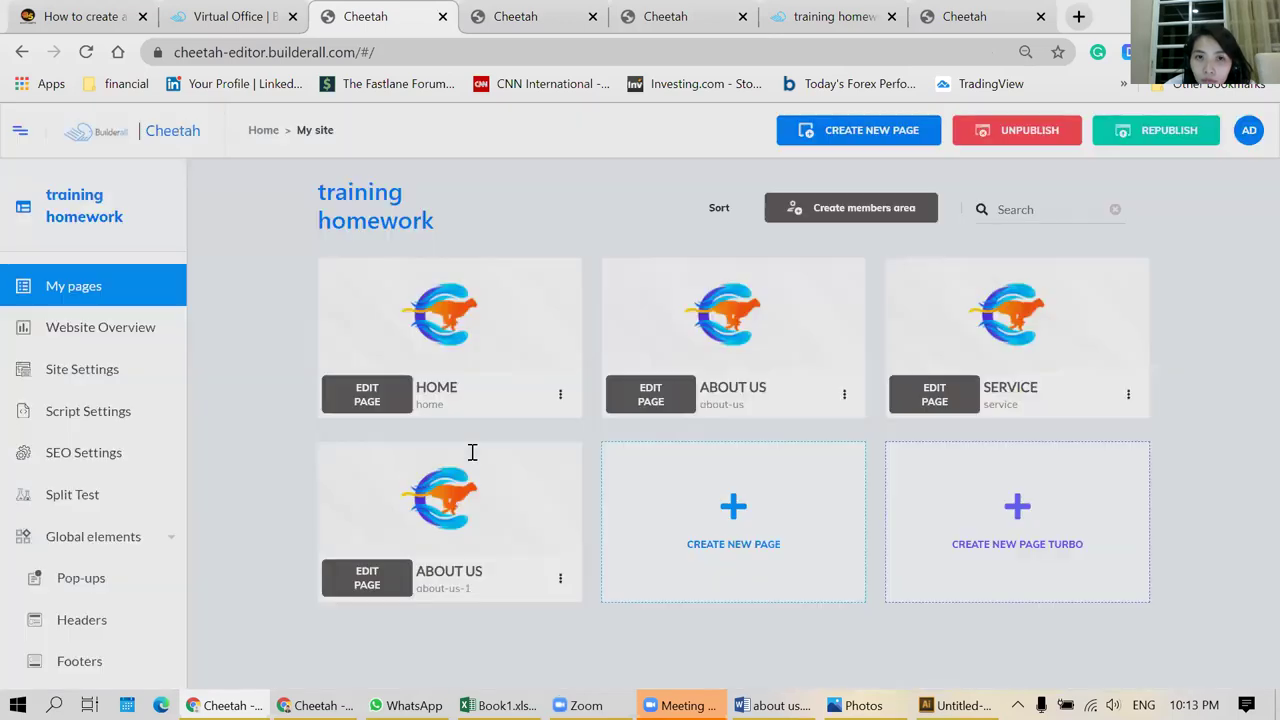
scroll(743, 391, up, 4)
scroll(743, 391, up, 2)
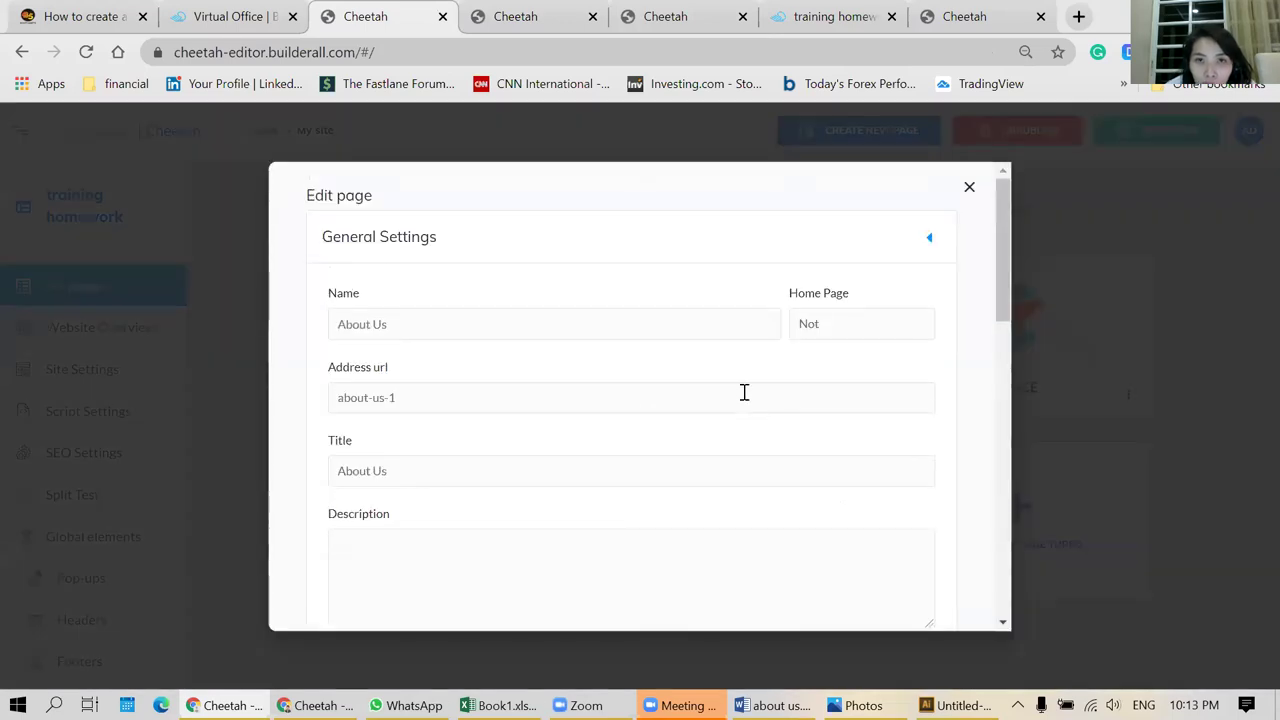
click(969, 188)
- Open the Home page in a fresh editor tab and close the old Home editor, About Us editor and published about-us tabs
click(564, 378)
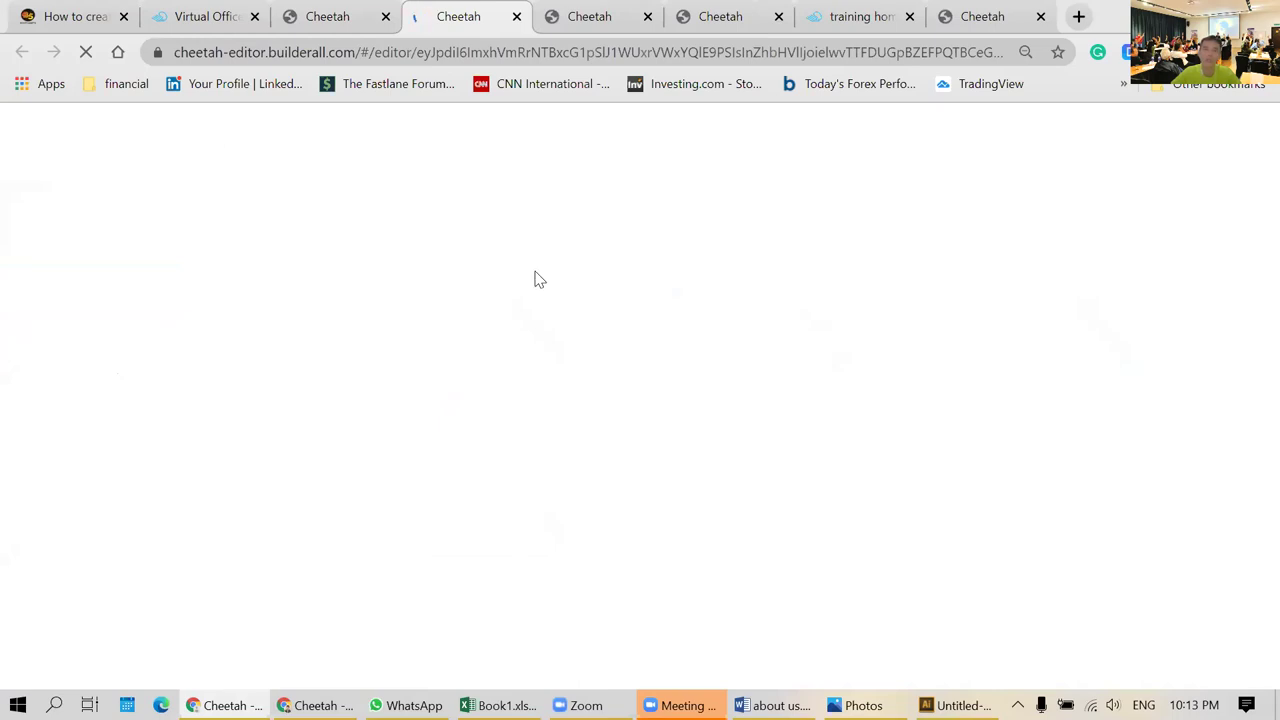
click(630, 17)
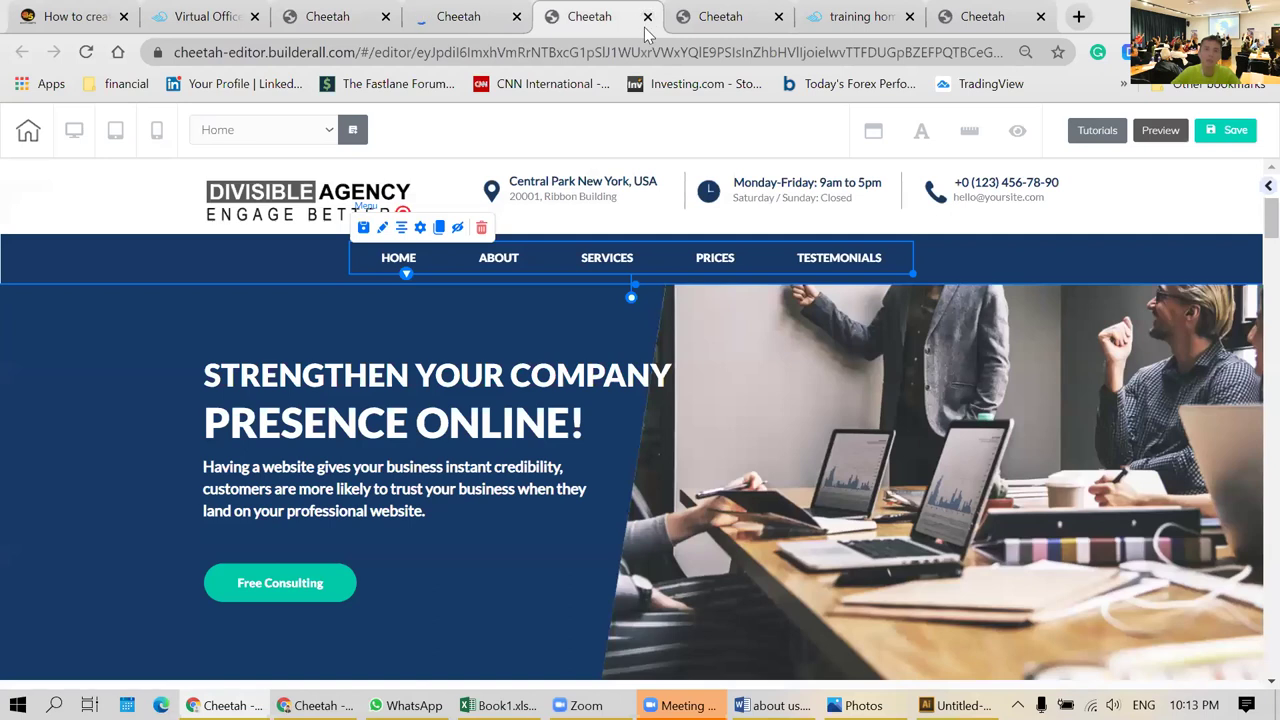
click(647, 17)
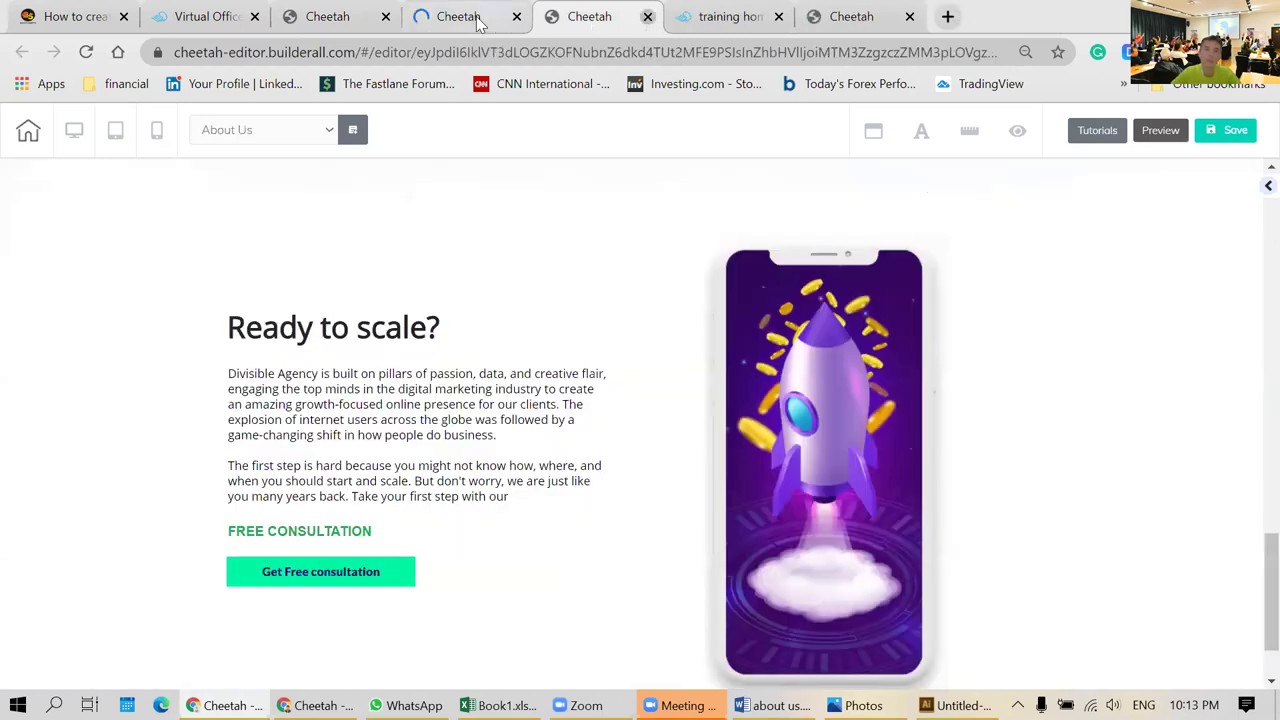
click(647, 17)
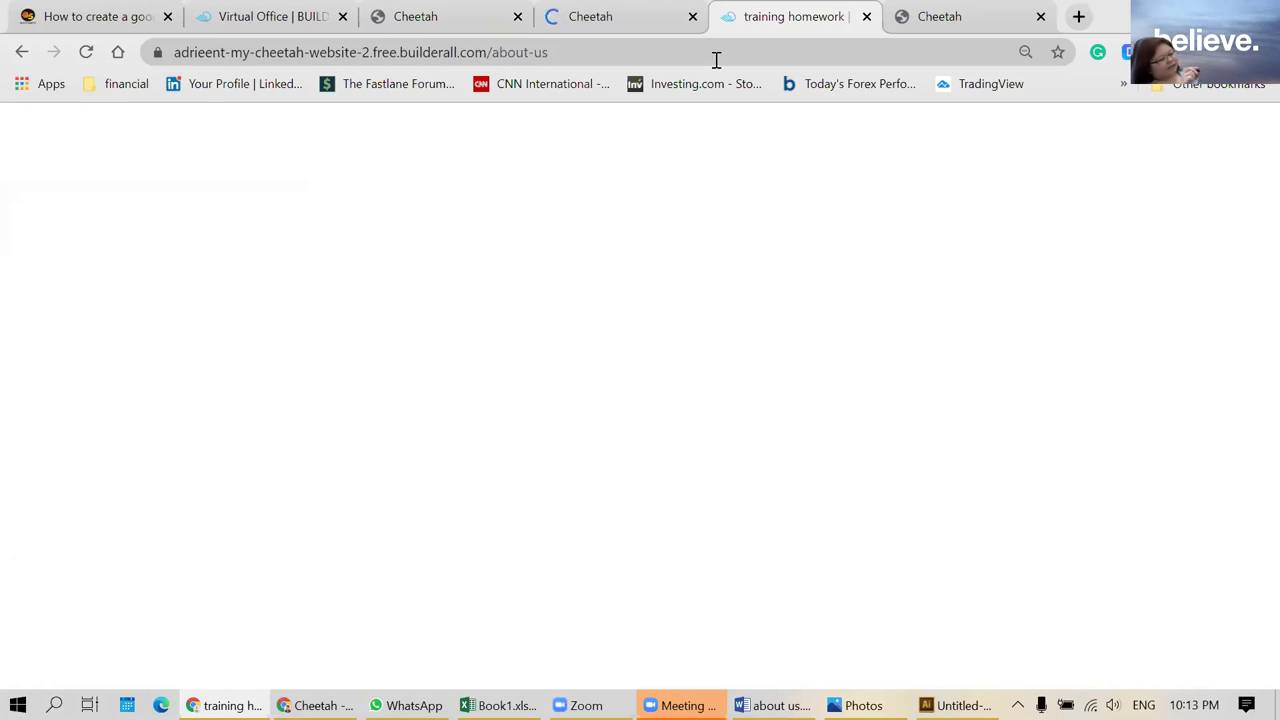
click(634, 18)
click(786, 24)
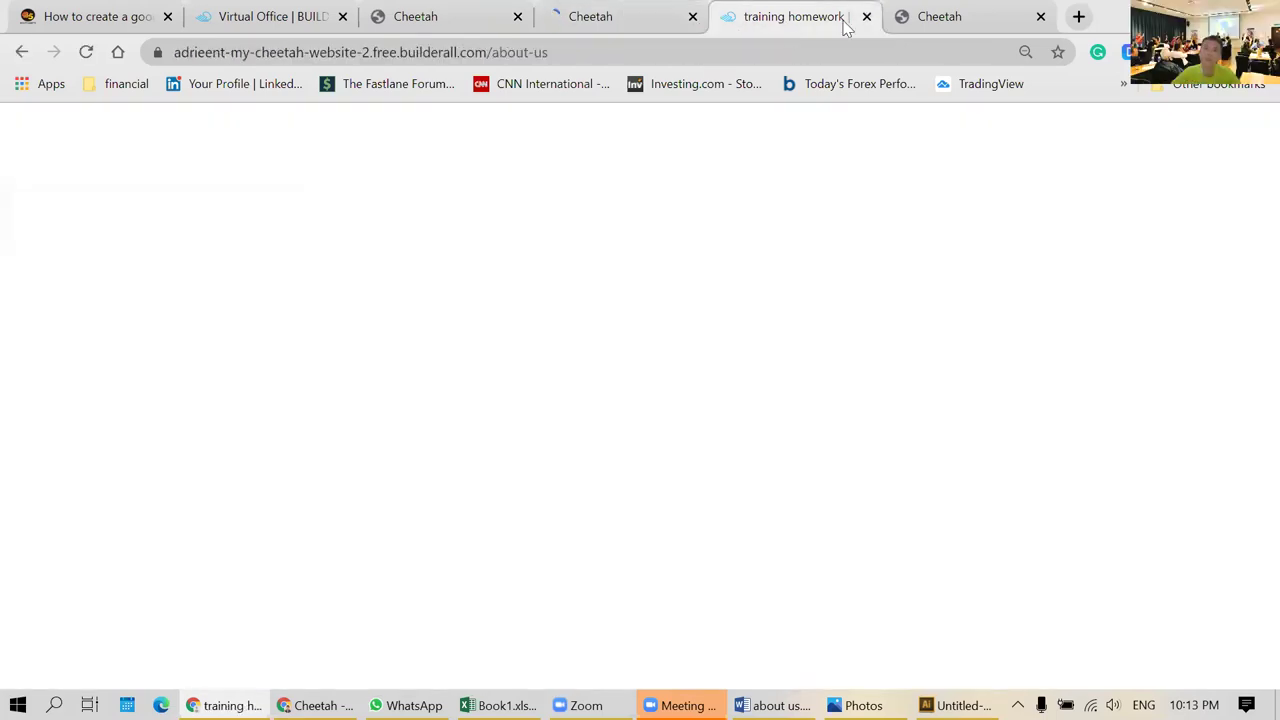
click(866, 17)
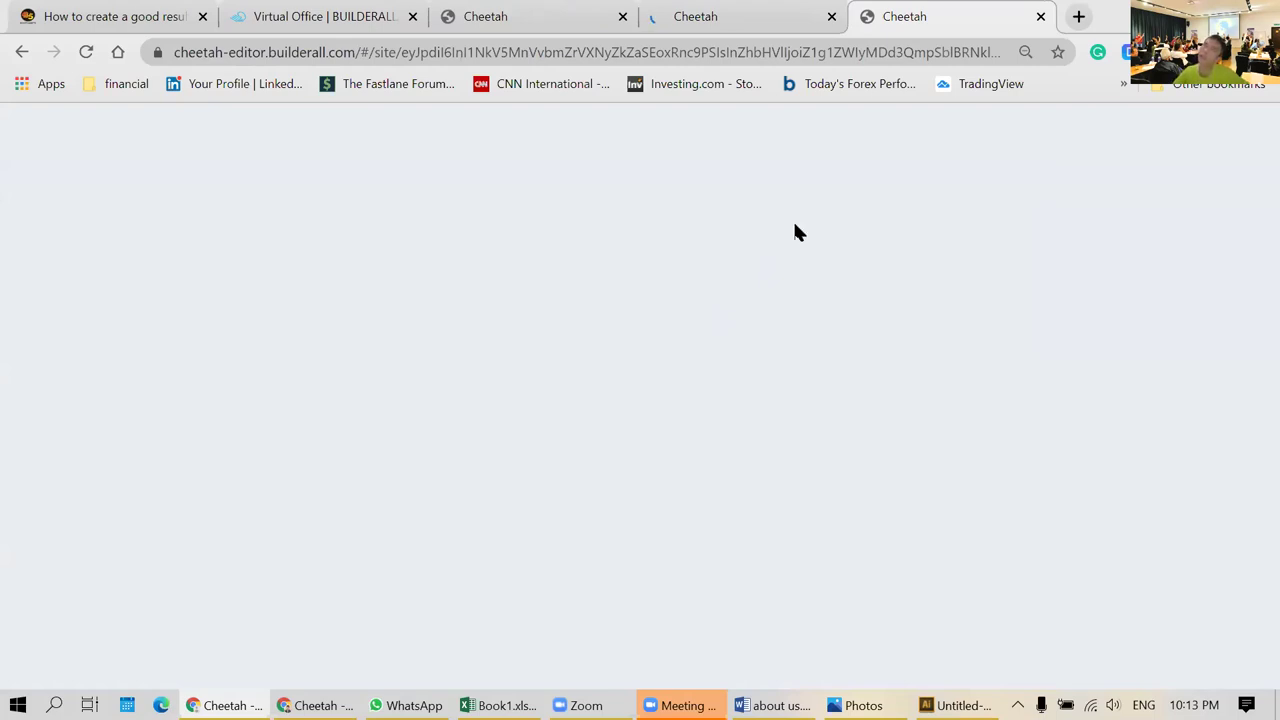
- Check the training homework page list and return to the Home page's editor
click(723, 12)
click(554, 12)
click(686, 14)
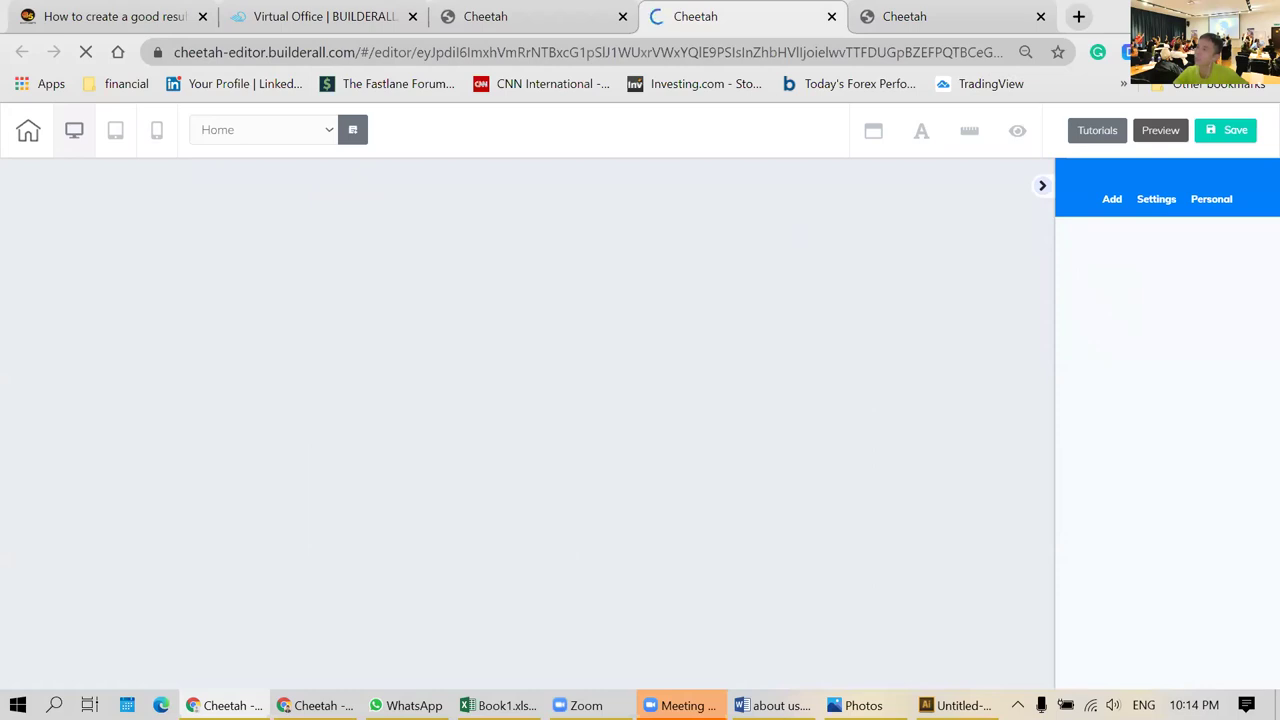
click(551, 12)
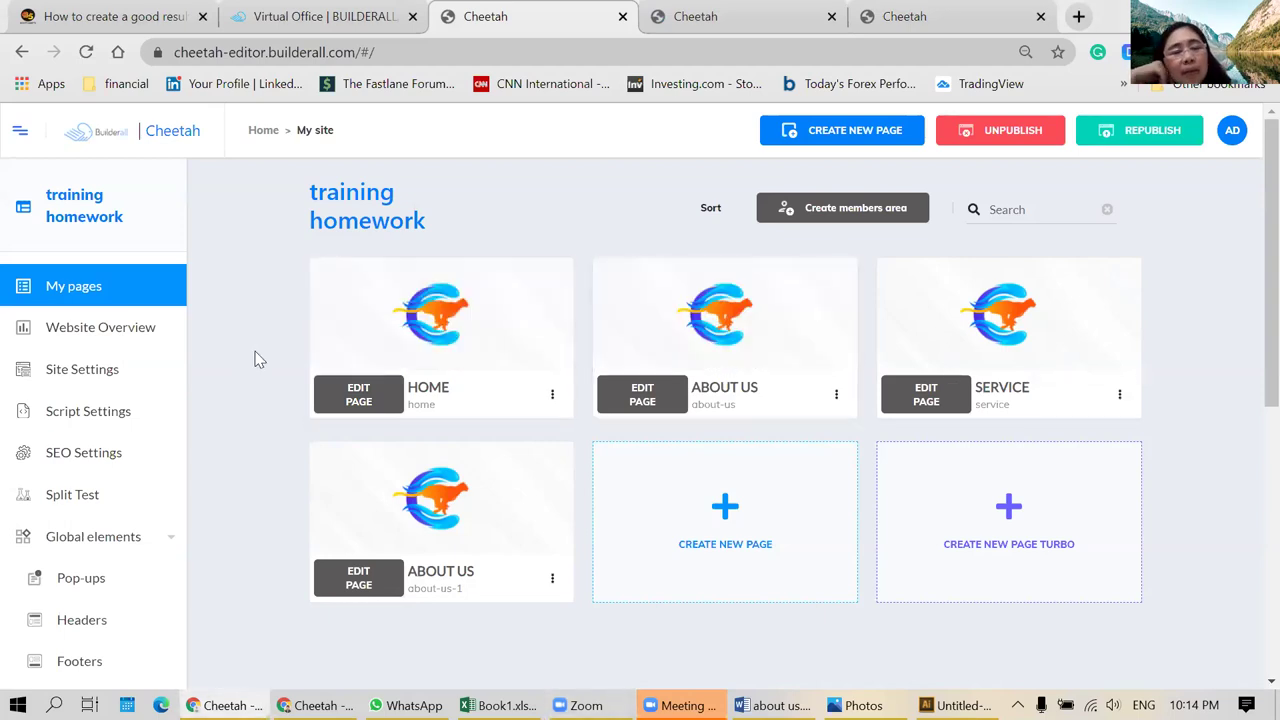
click(340, 396)
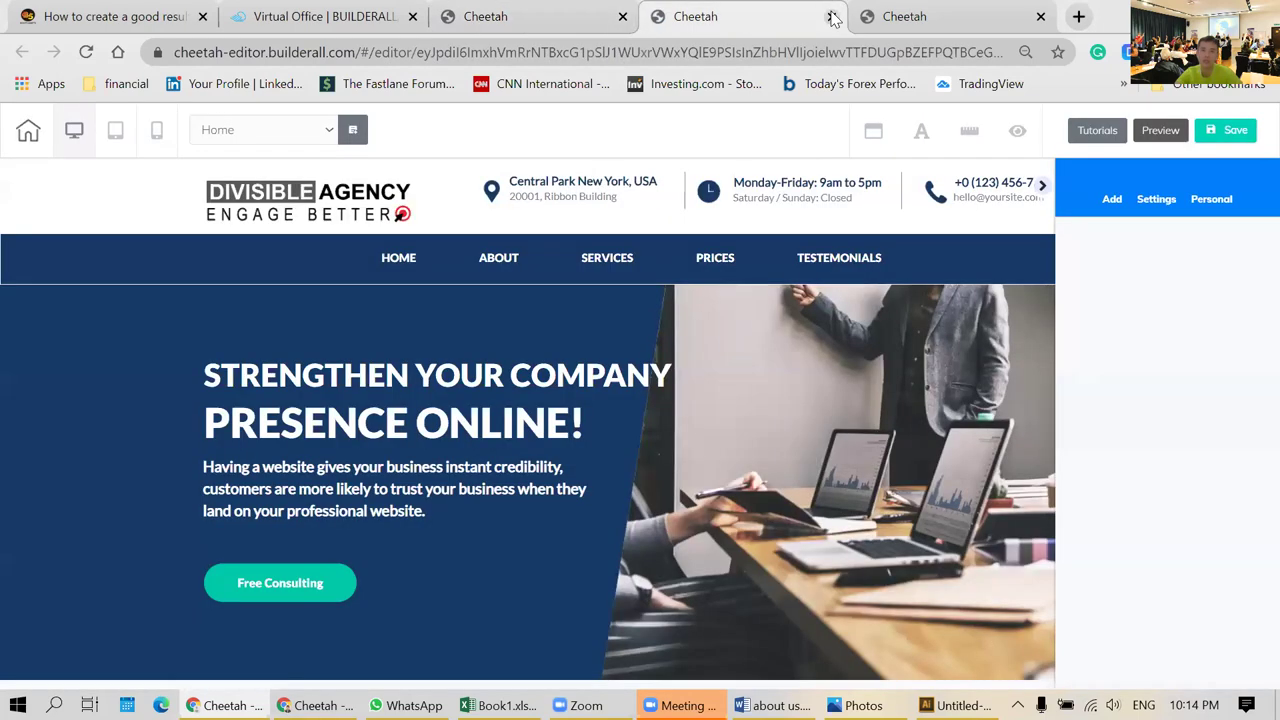
- Move the SERVICES item above ABOUT in the Home page's navigation menu and save the item order
click(400, 265)
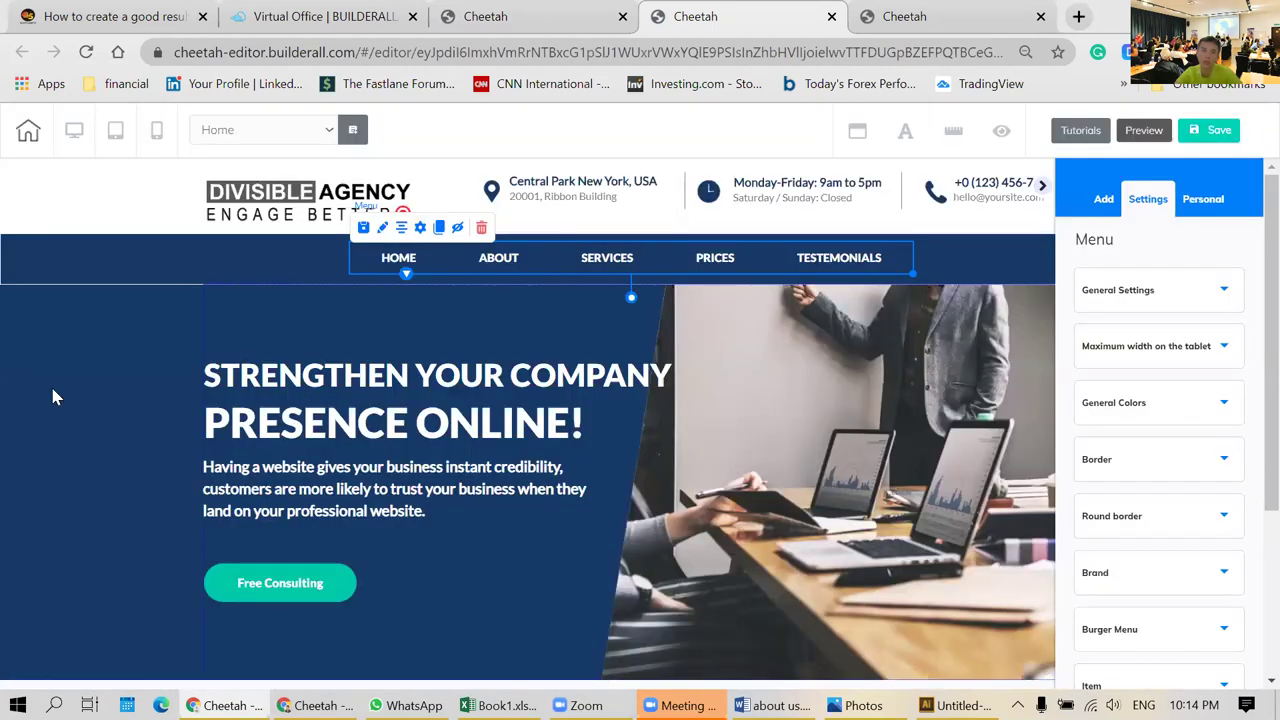
click(418, 276)
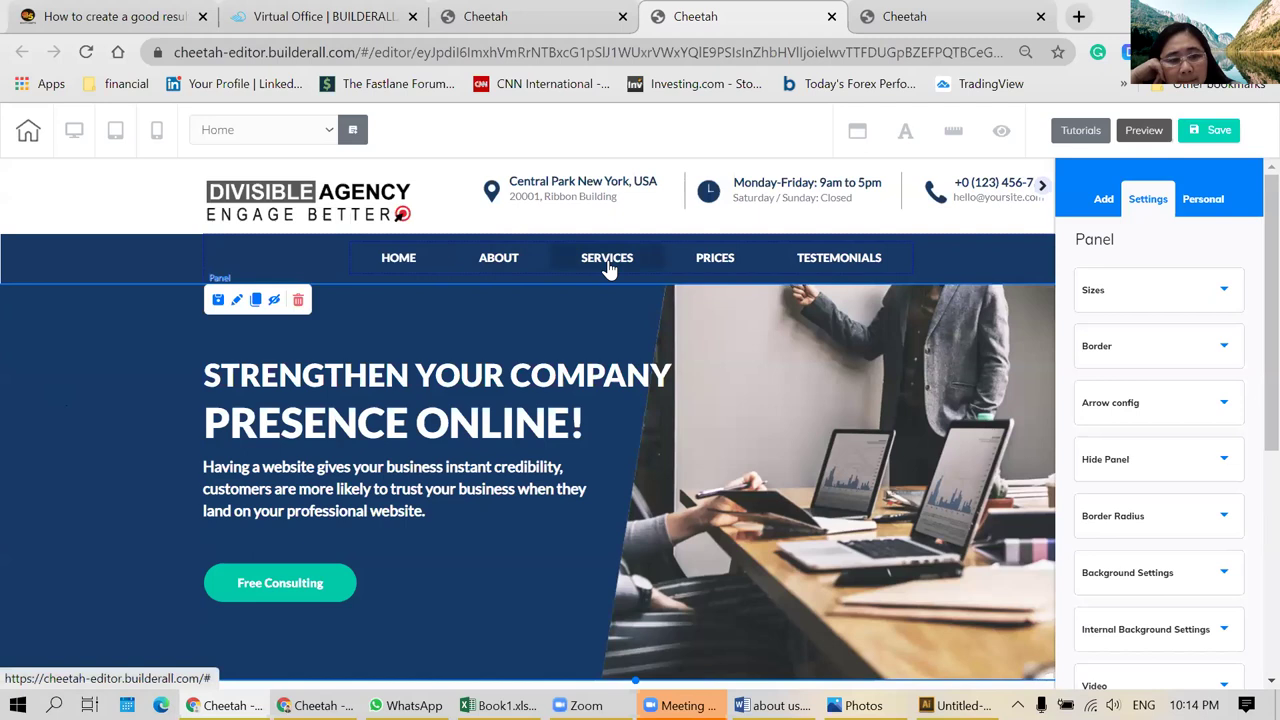
click(413, 265)
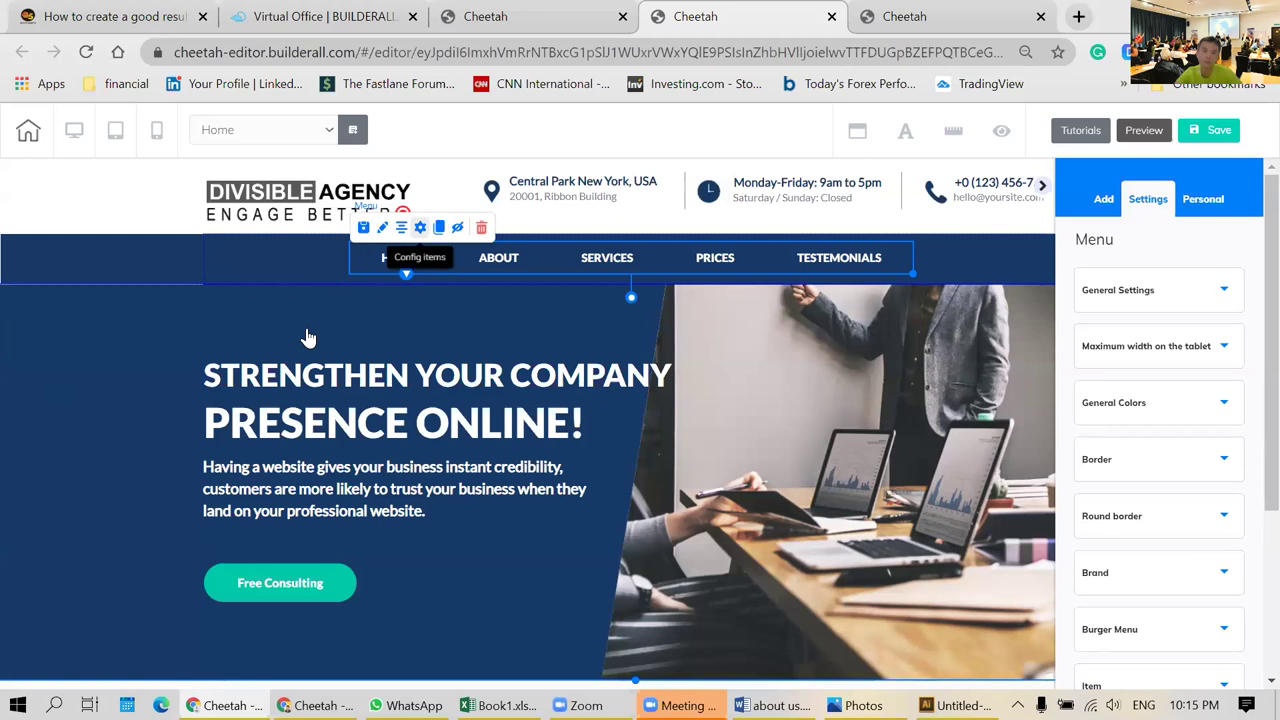
click(420, 227)
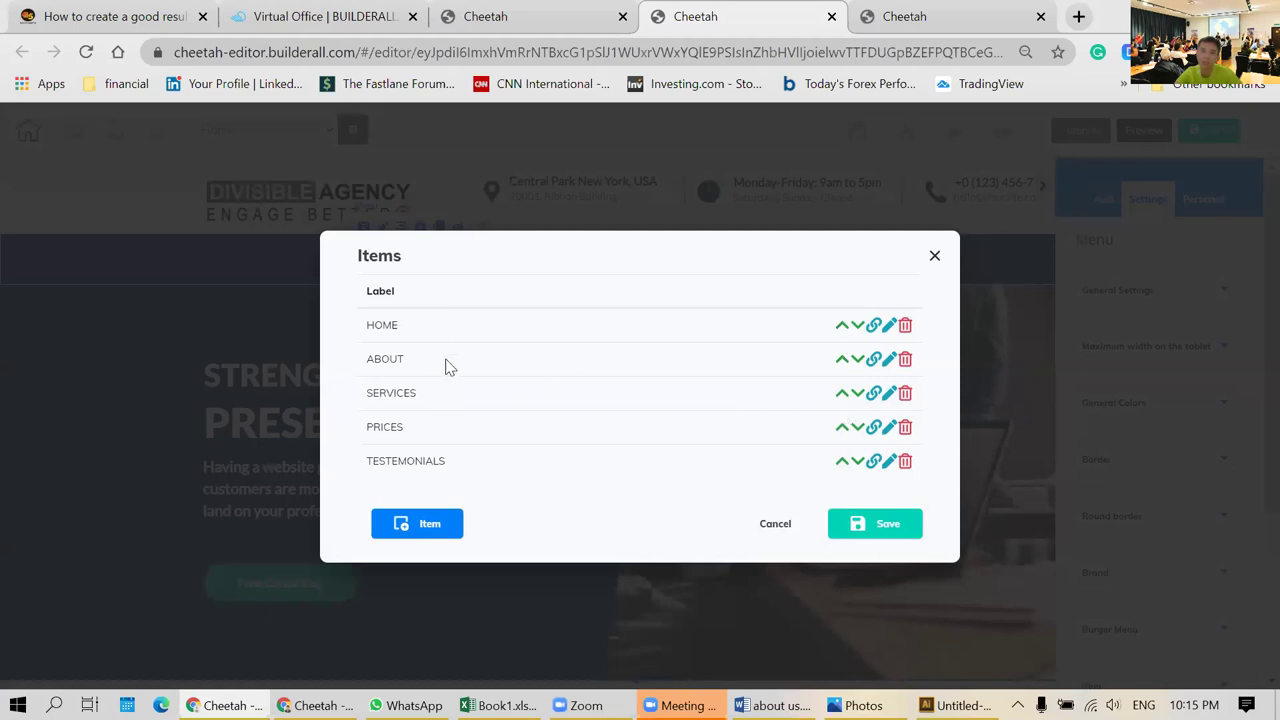
click(842, 393)
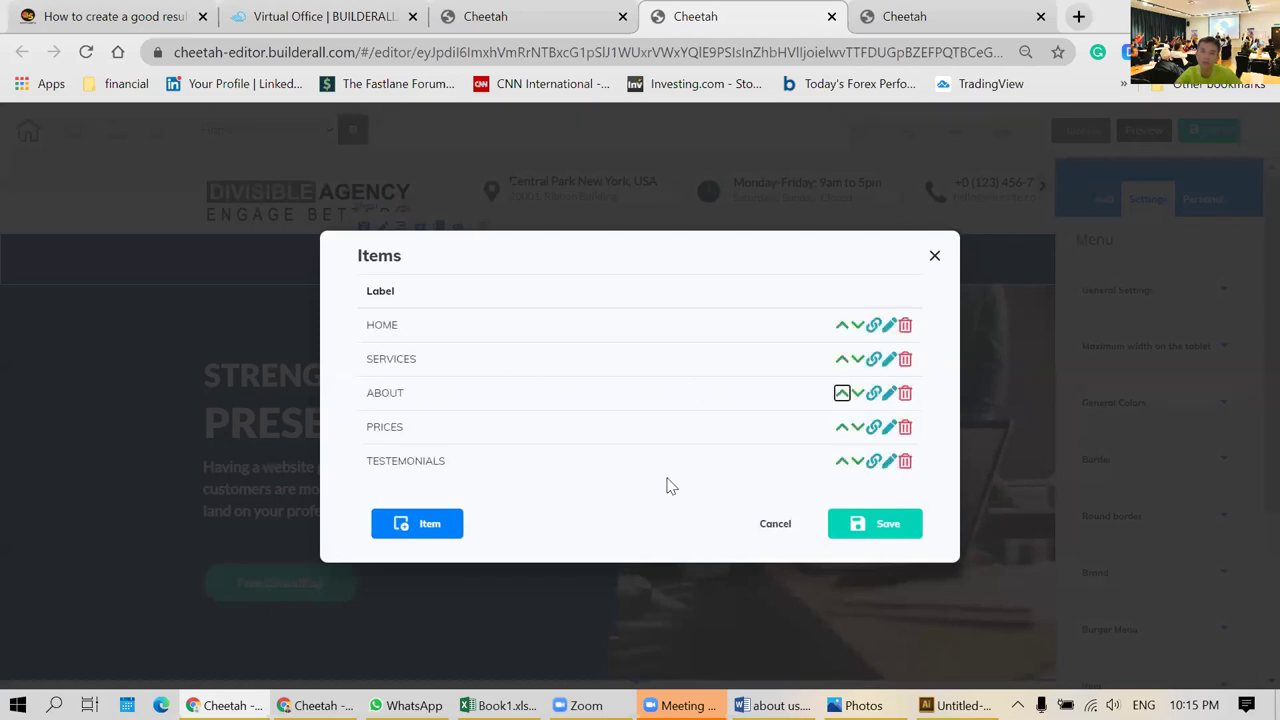
click(880, 523)
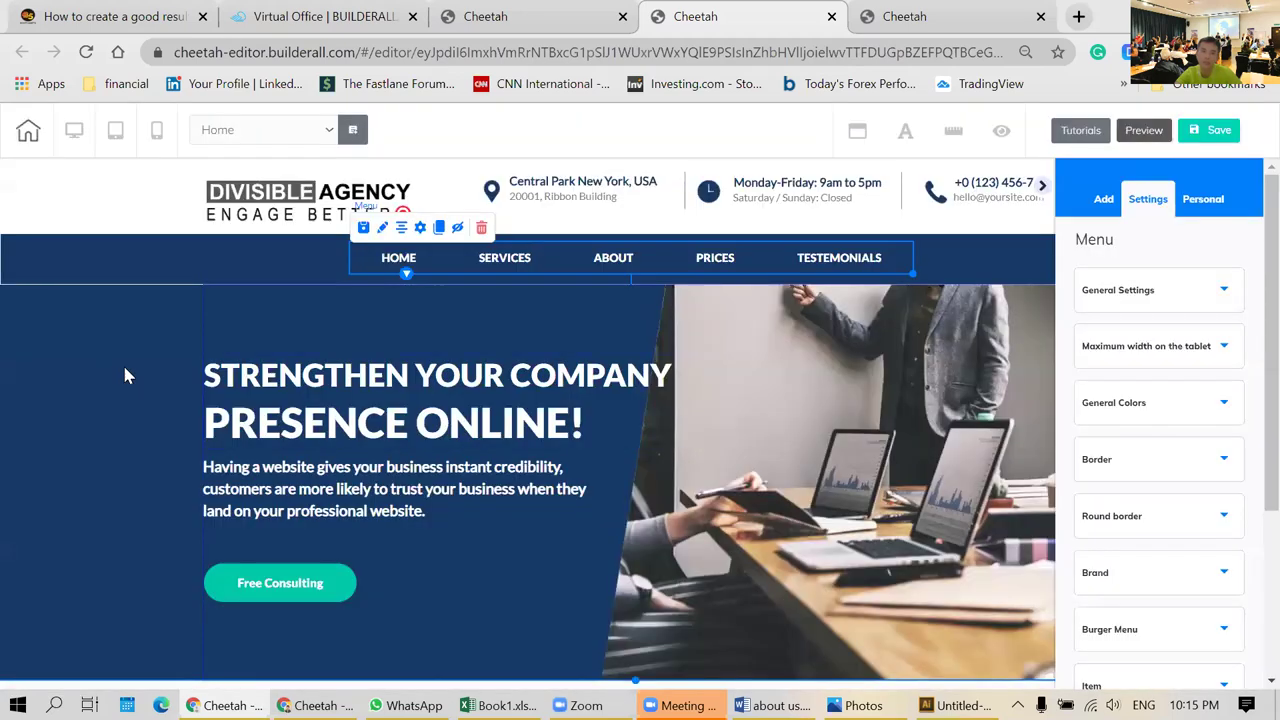
click(603, 352)
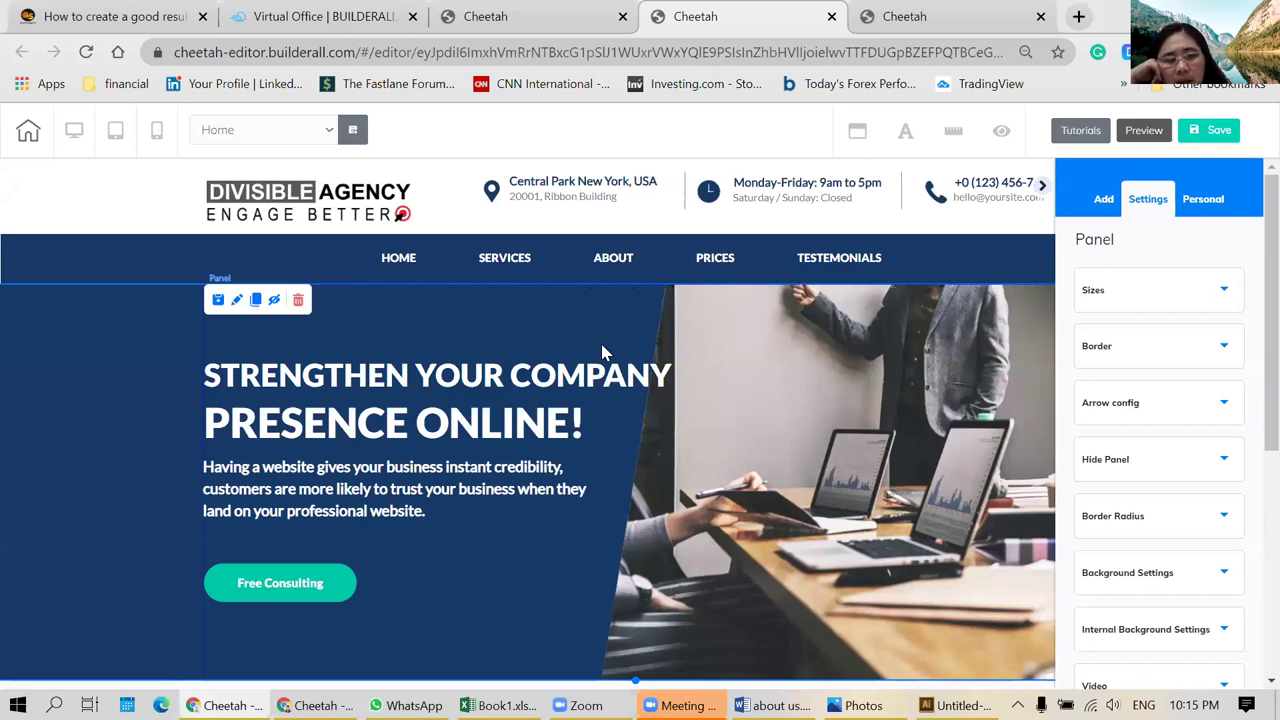
- Move the ABOUT item back above SERVICES in the navigation menu's item list
click(482, 275)
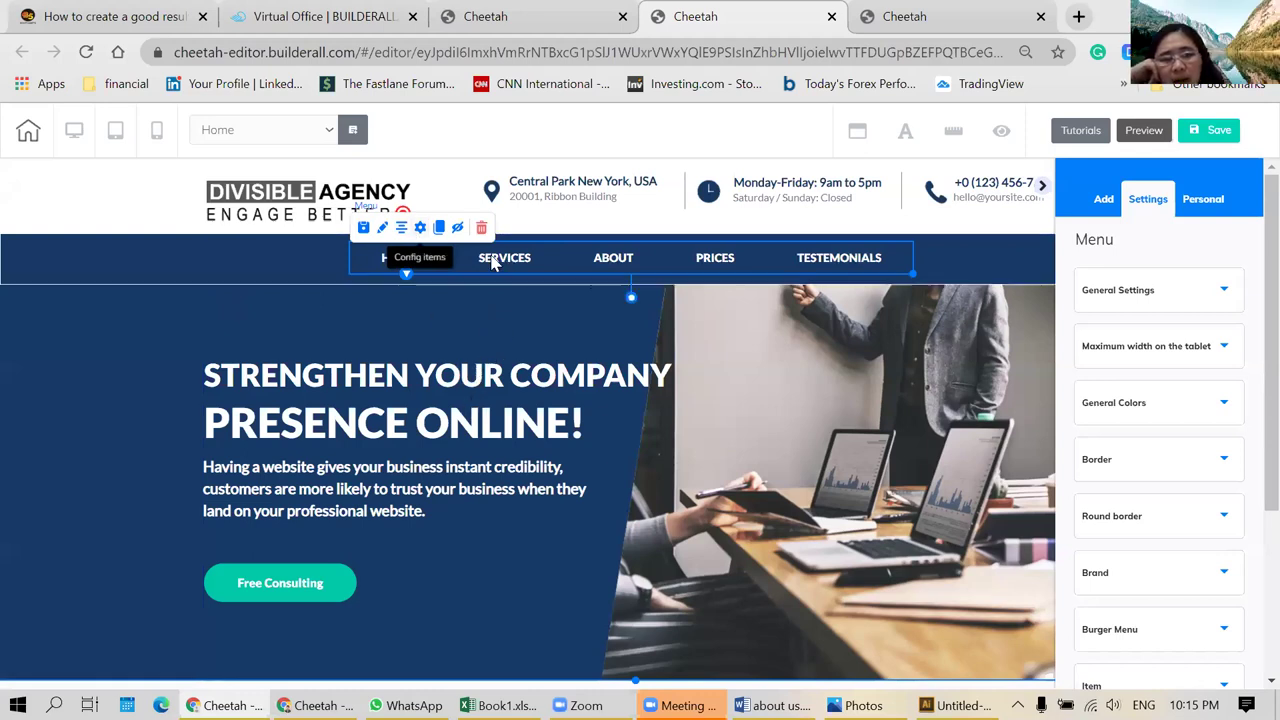
click(420, 227)
click(840, 393)
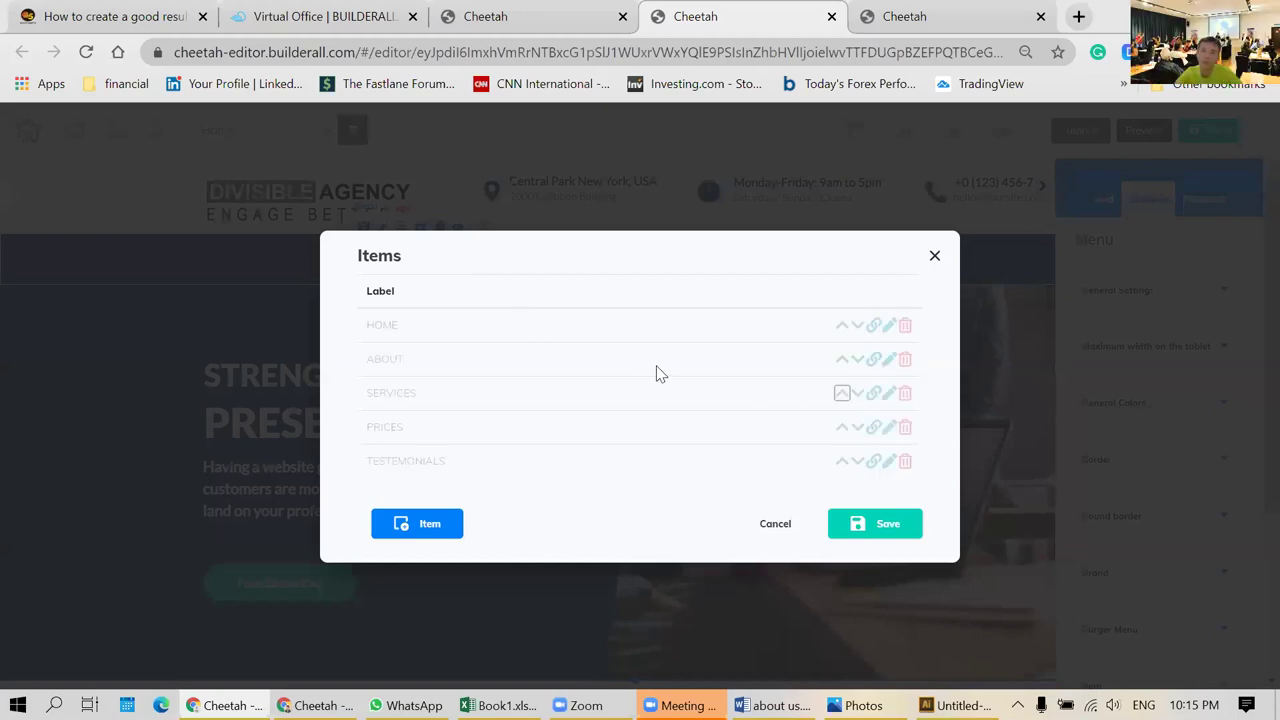
- Review the ABOUT item's page link and target options, and close the link settings without selecting anything
click(873, 359)
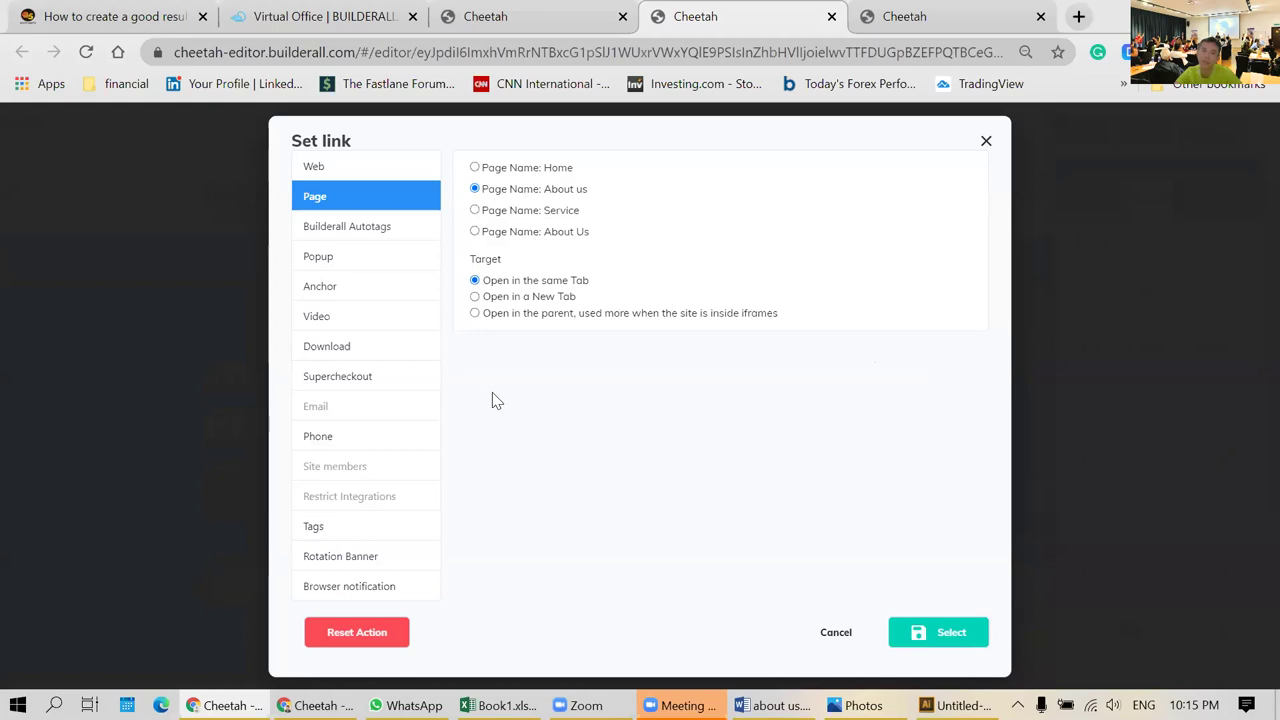
click(387, 290)
click(370, 206)
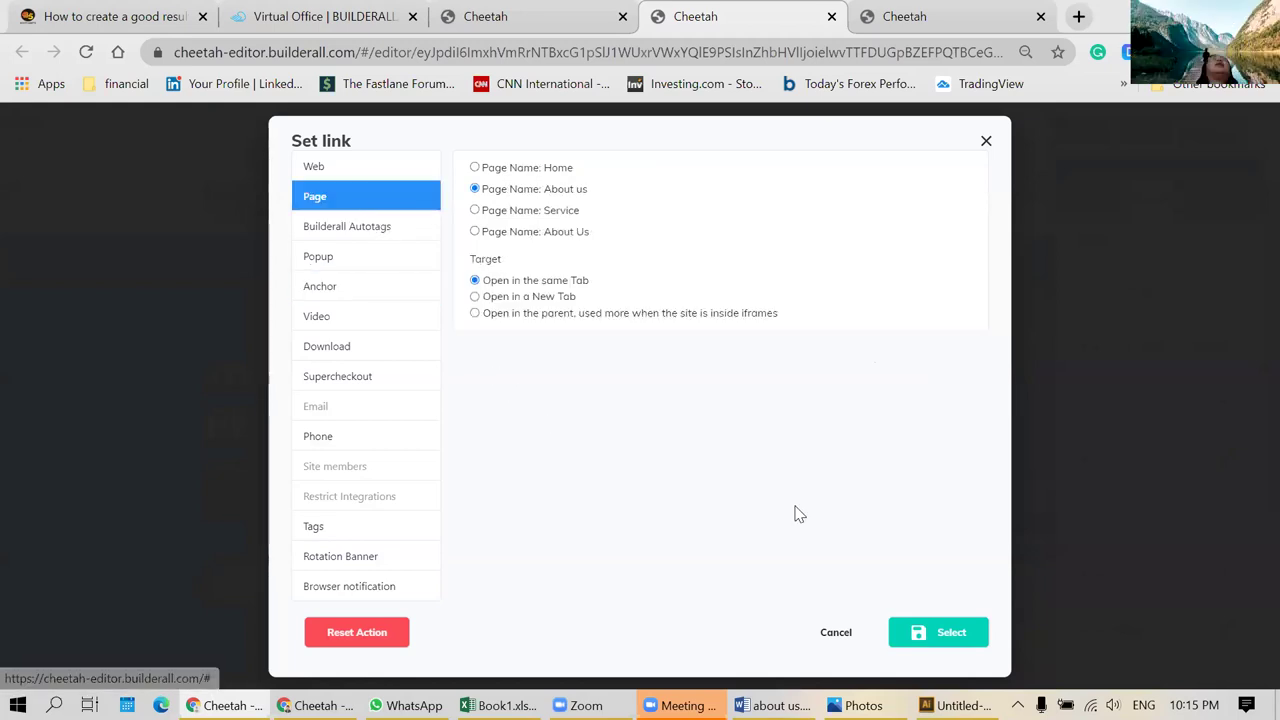
click(985, 142)
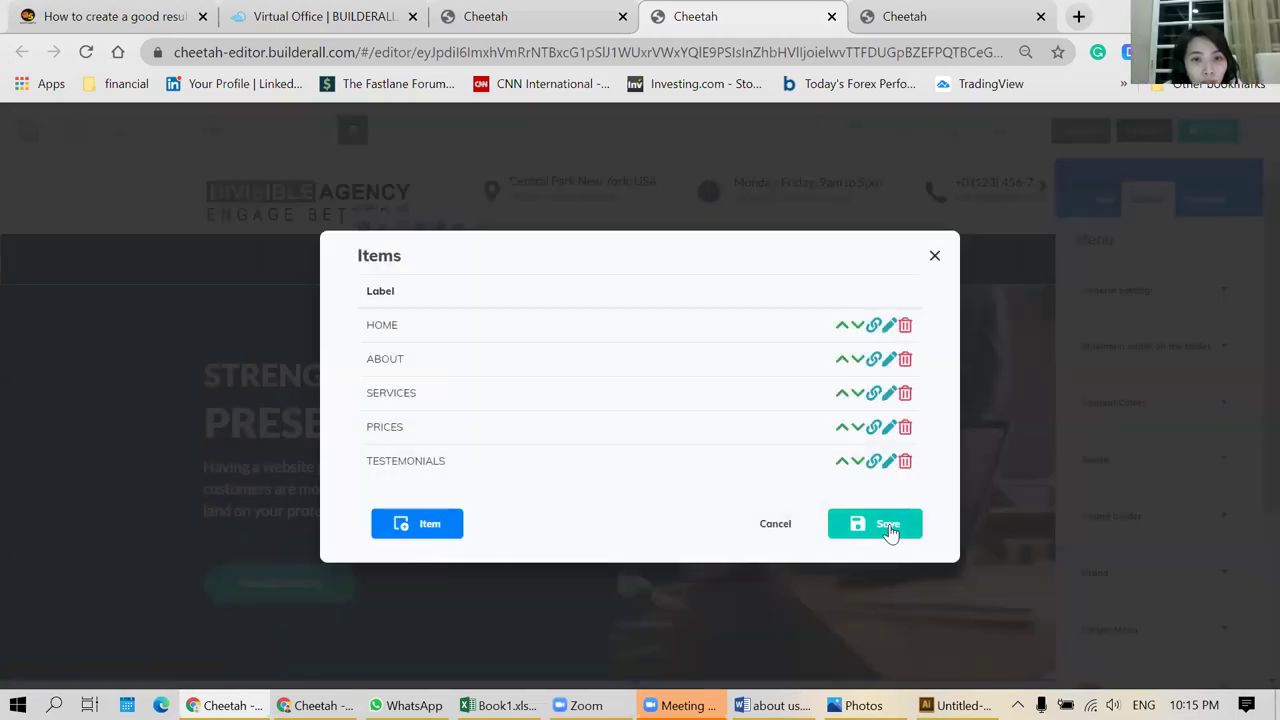
- Set the ABOUT item's link to the About us page to open in a new tab and save the menu items
click(874, 359)
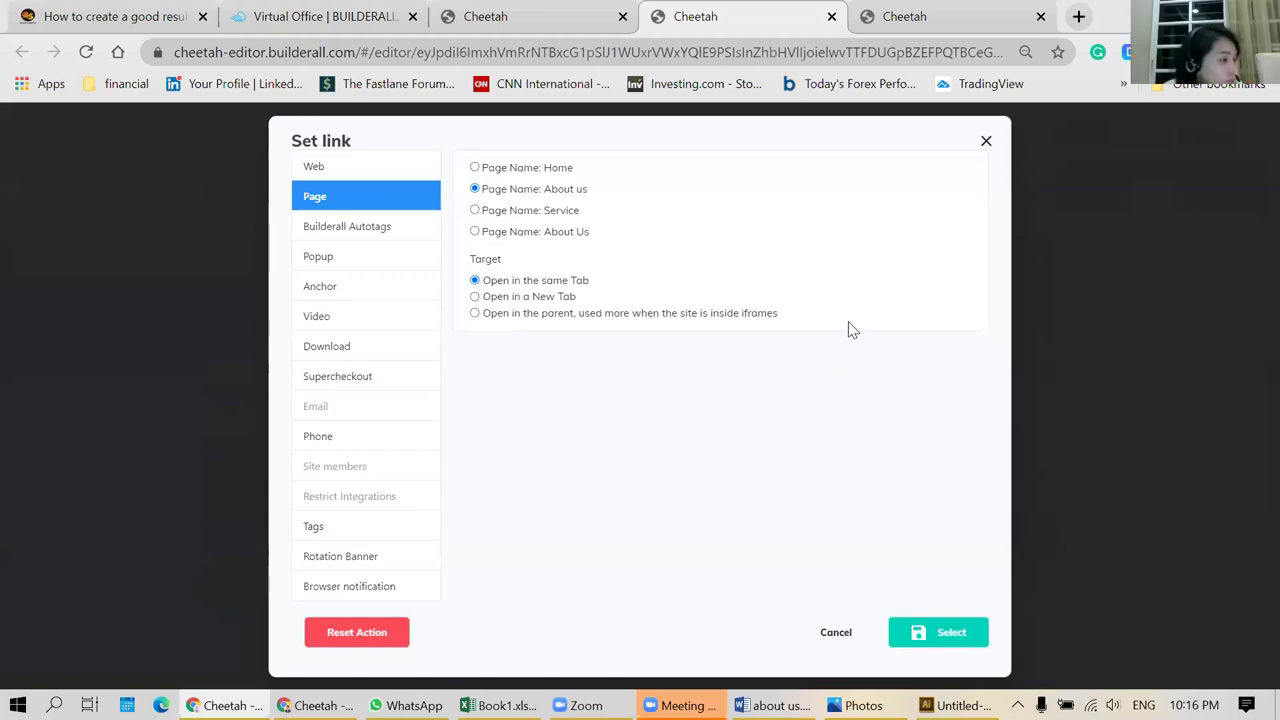
click(518, 300)
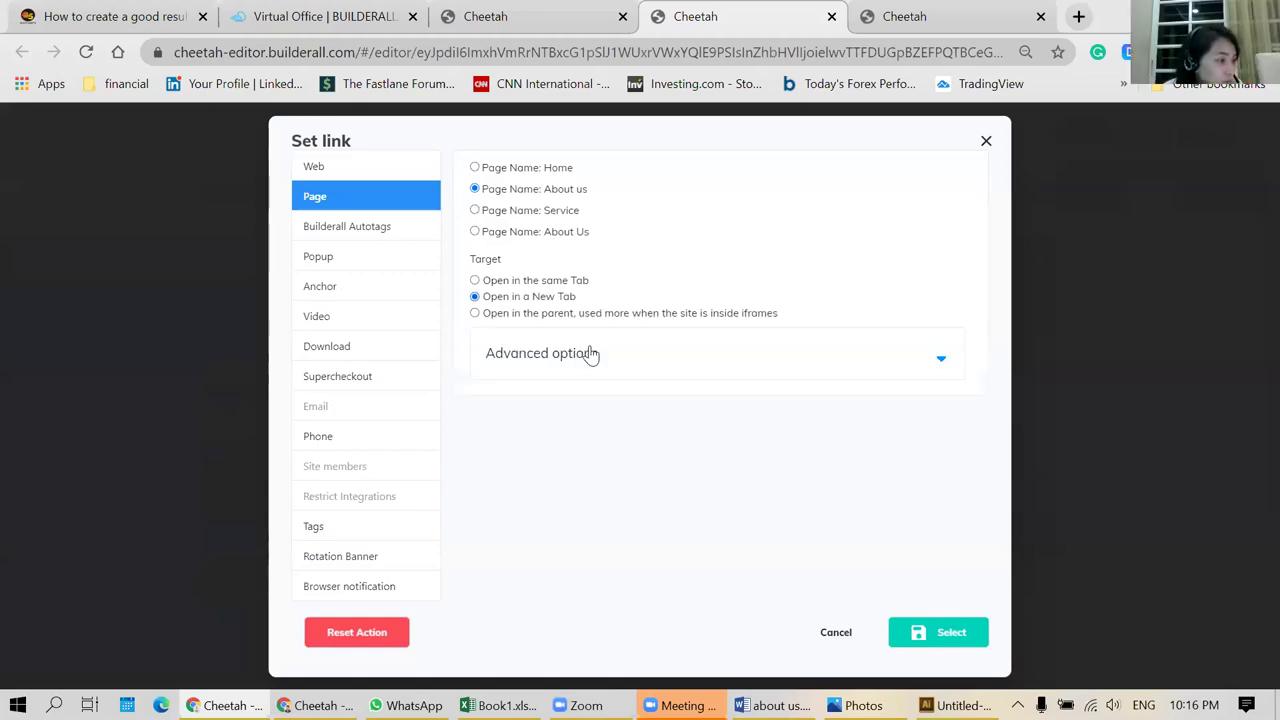
click(968, 640)
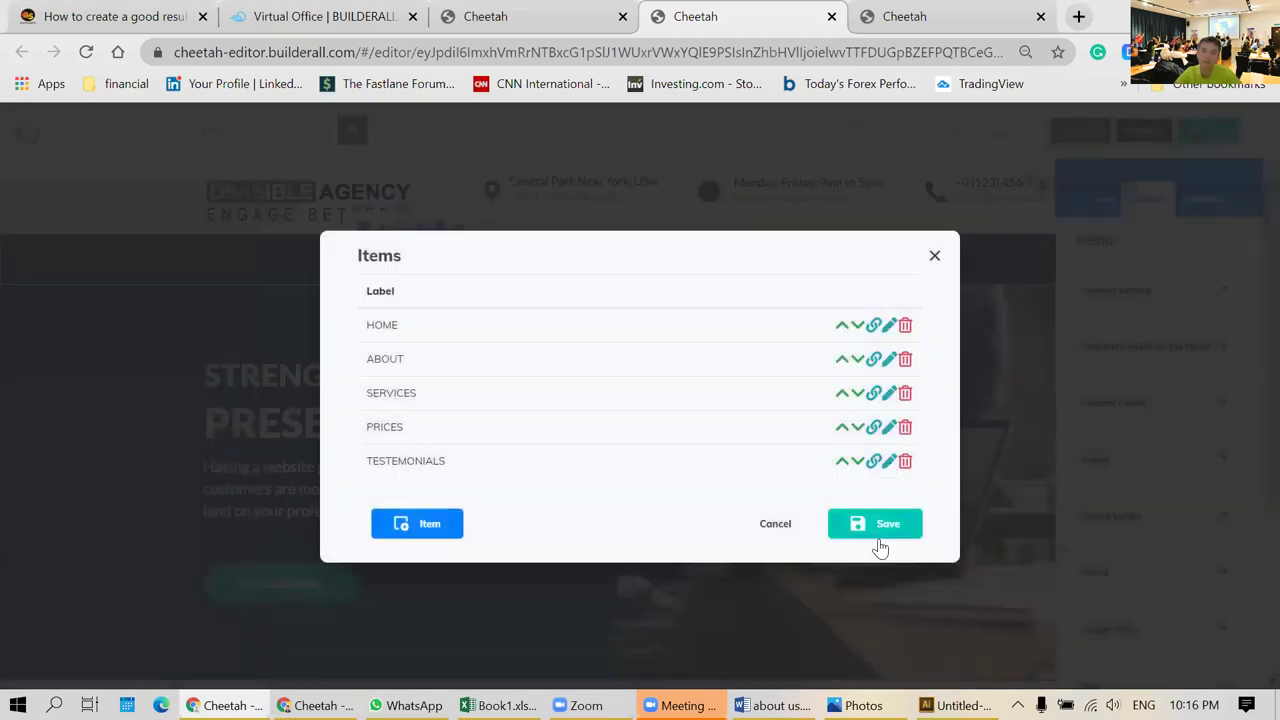
click(845, 527)
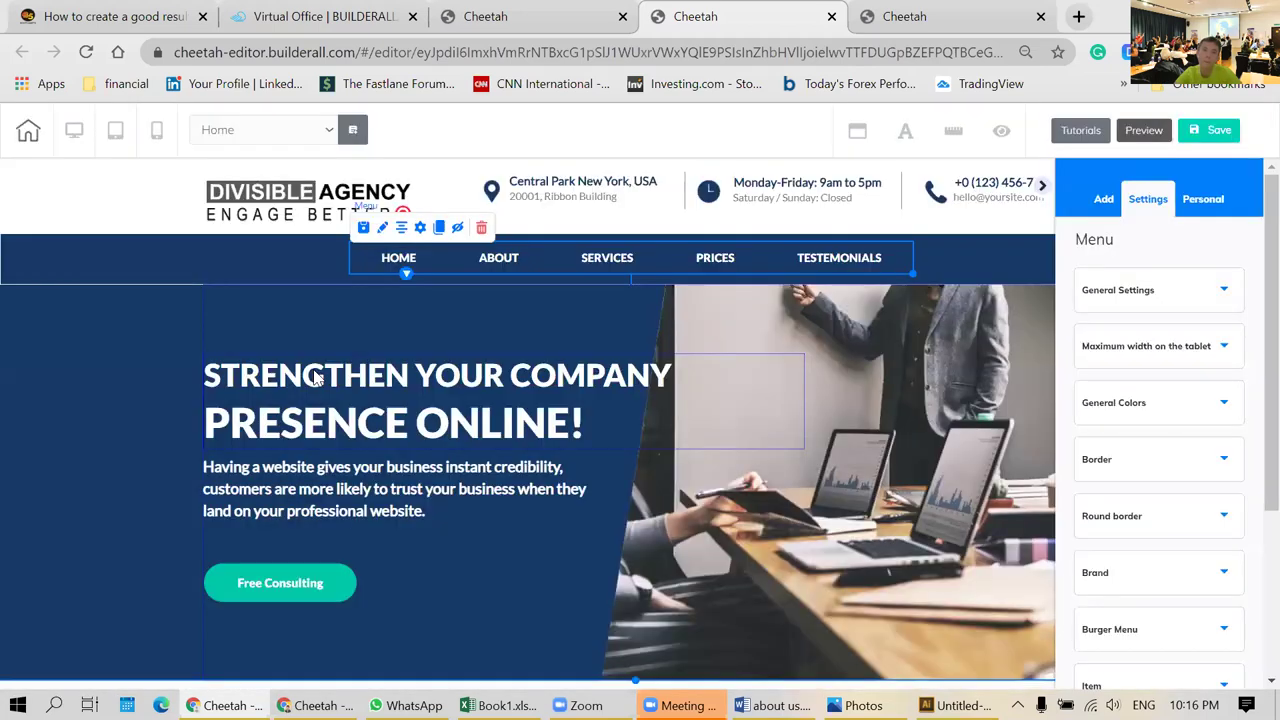
- Save and publish the site, and open the published website
click(1213, 138)
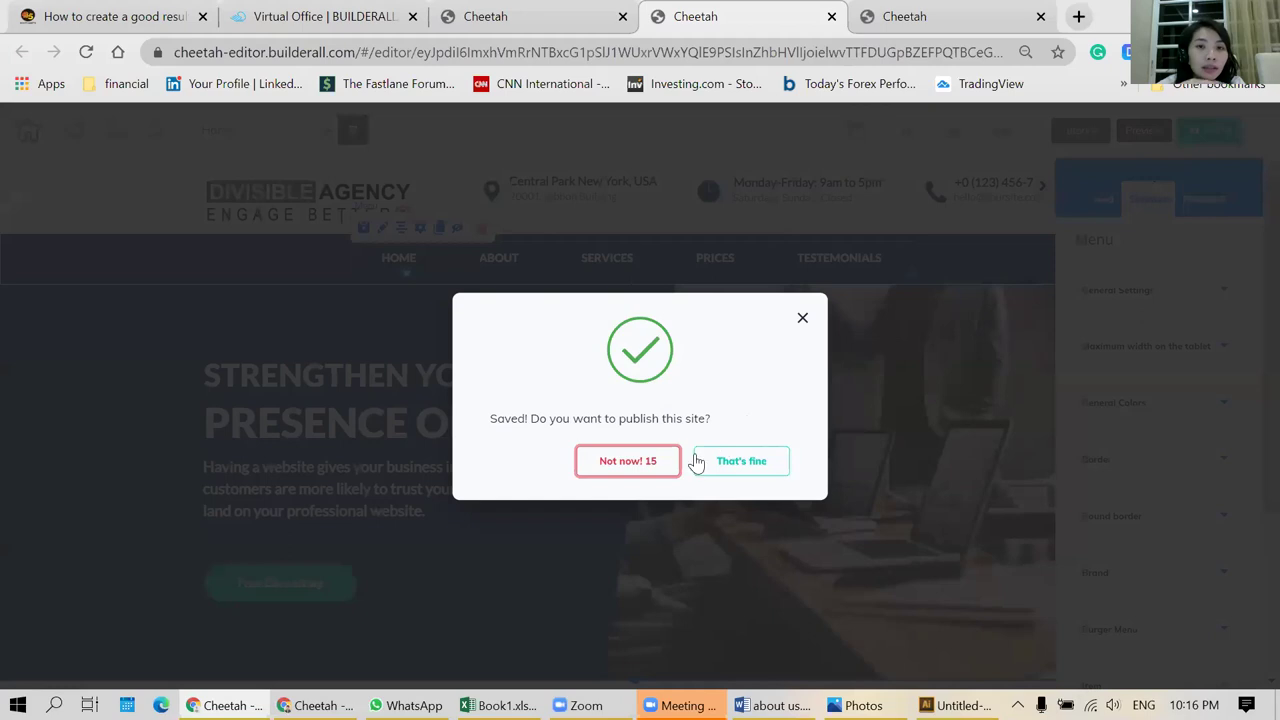
click(721, 463)
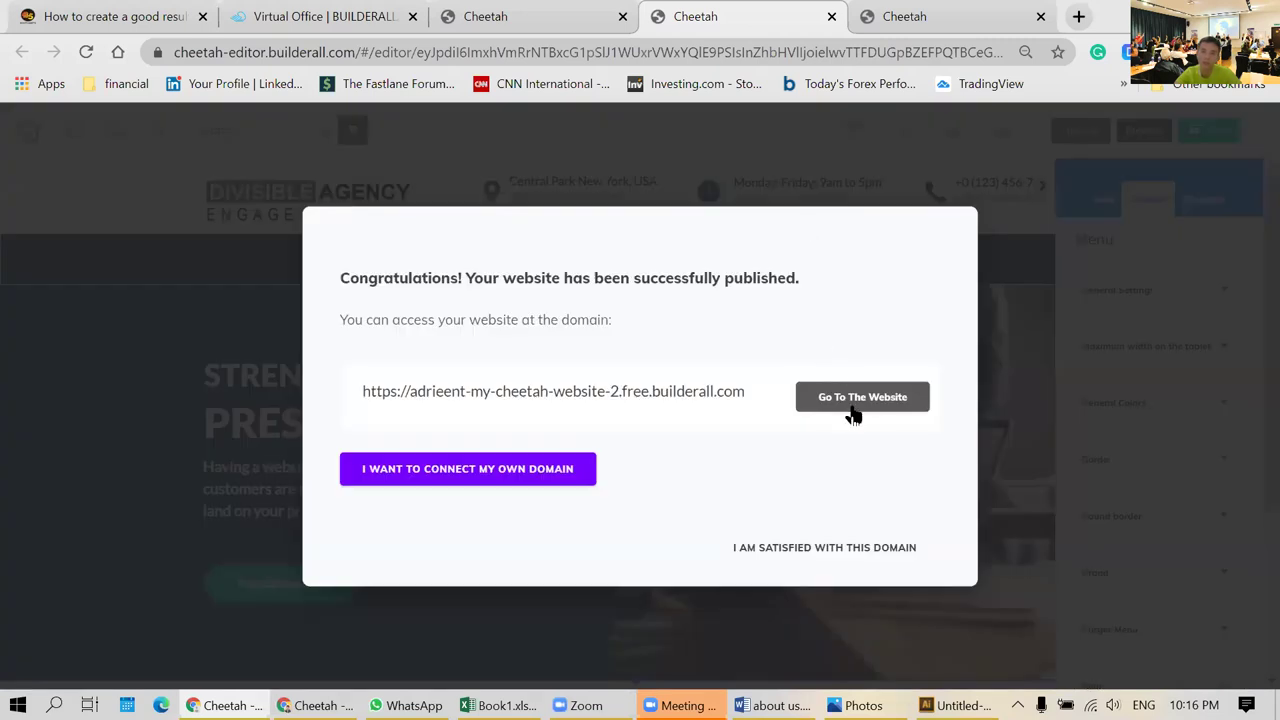
click(853, 410)
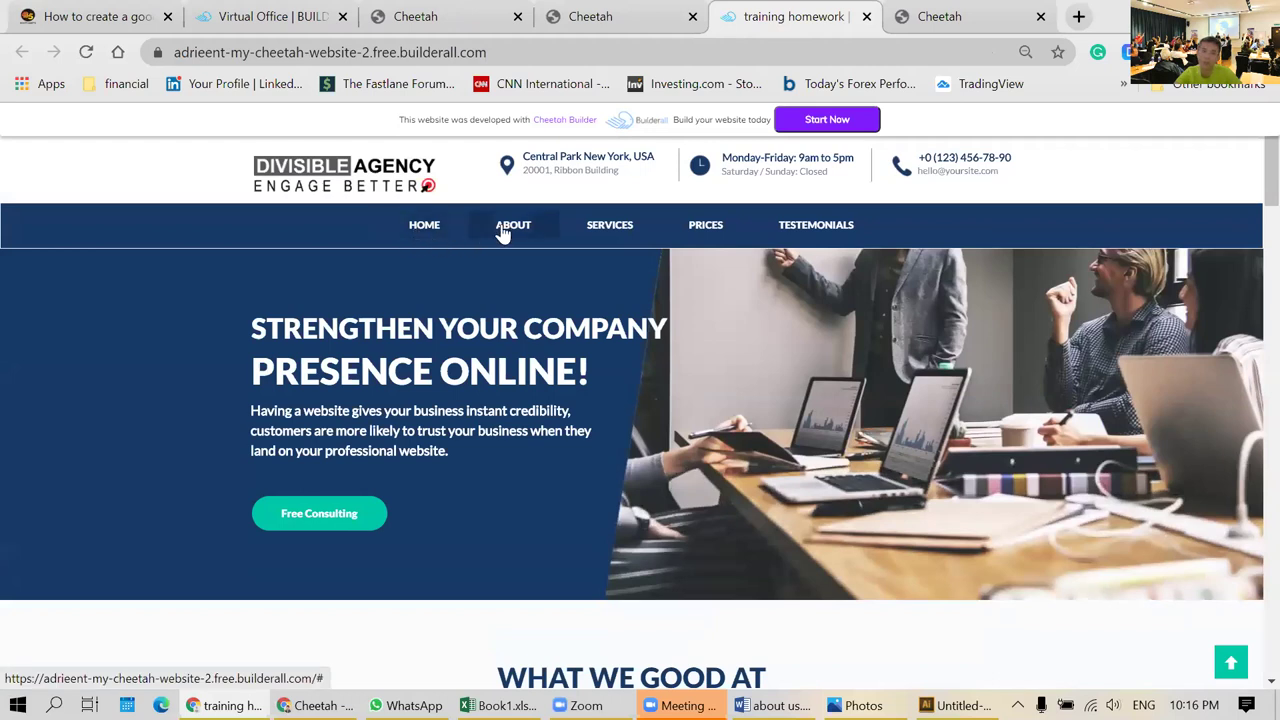
- Test the published site's ABOUT menu link twice, closing each About us tab and finally the published Home page
click(503, 226)
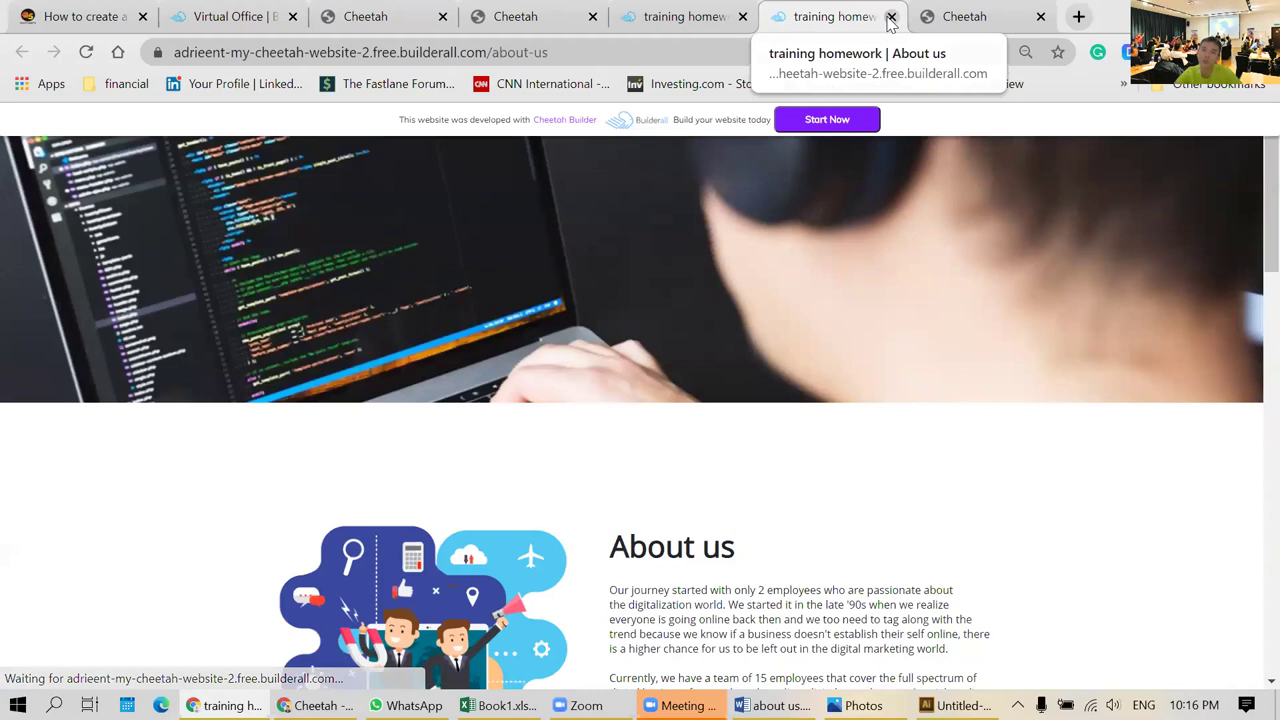
click(891, 17)
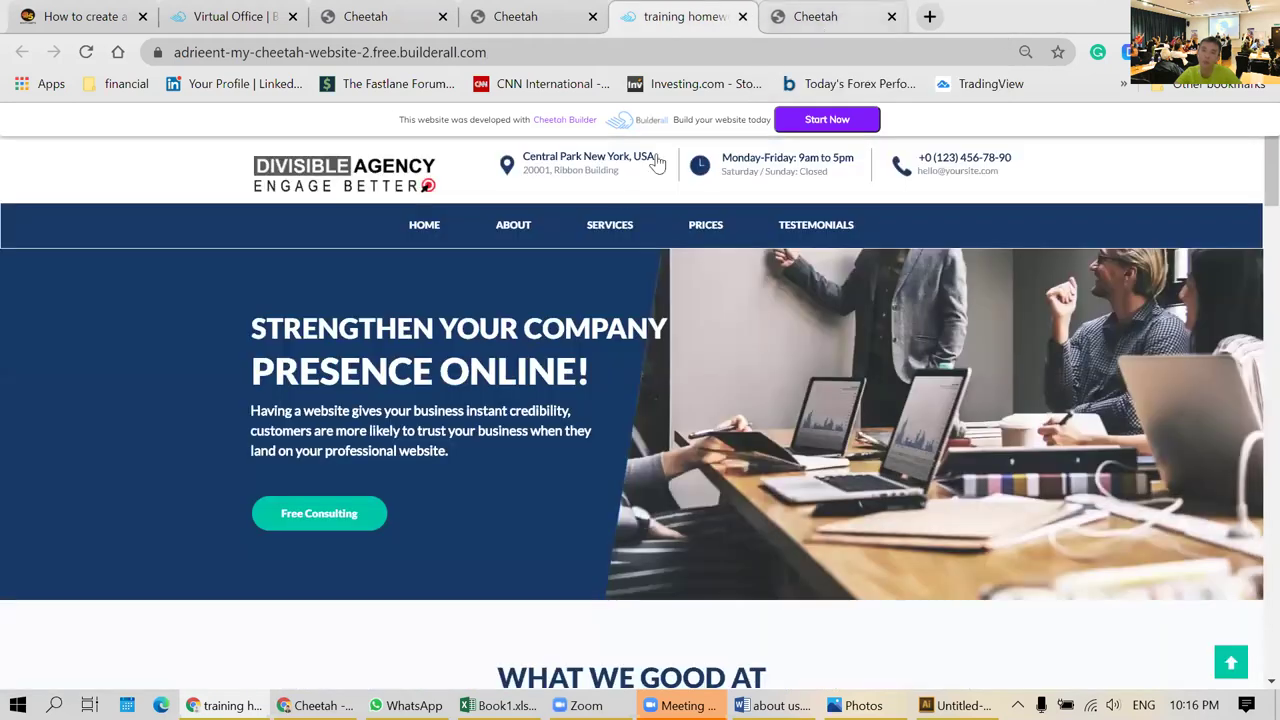
click(520, 230)
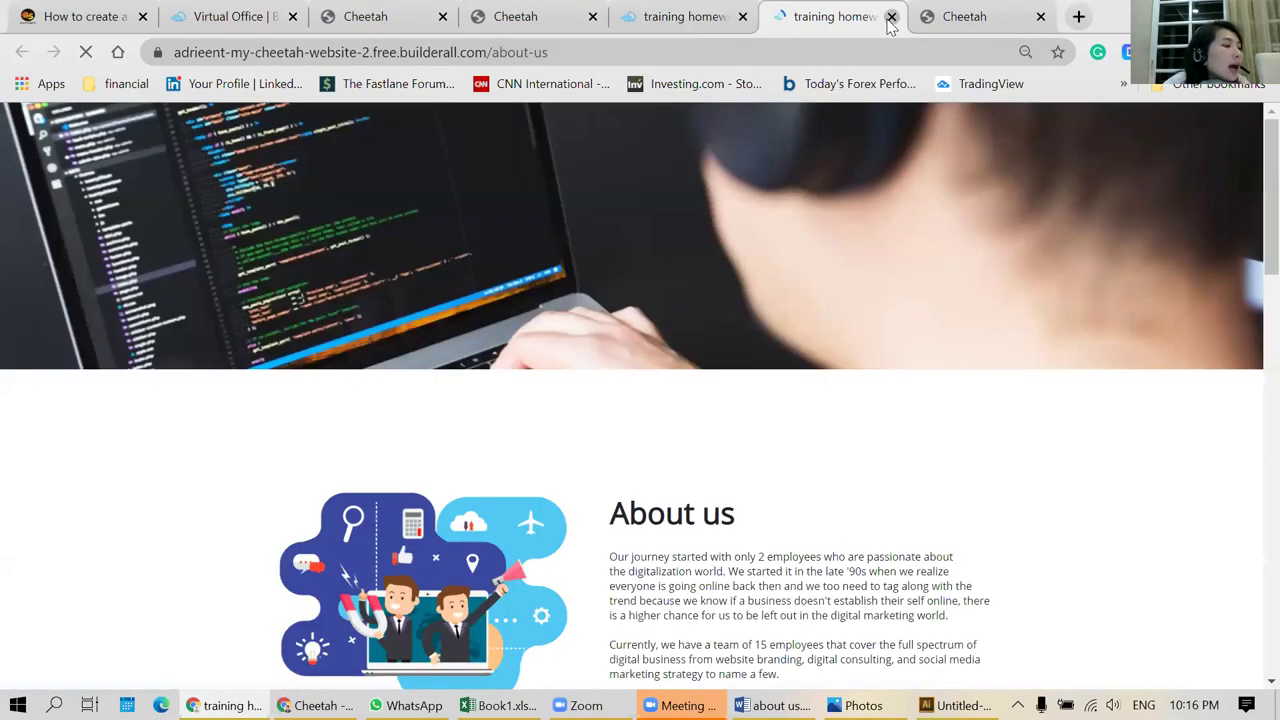
click(891, 17)
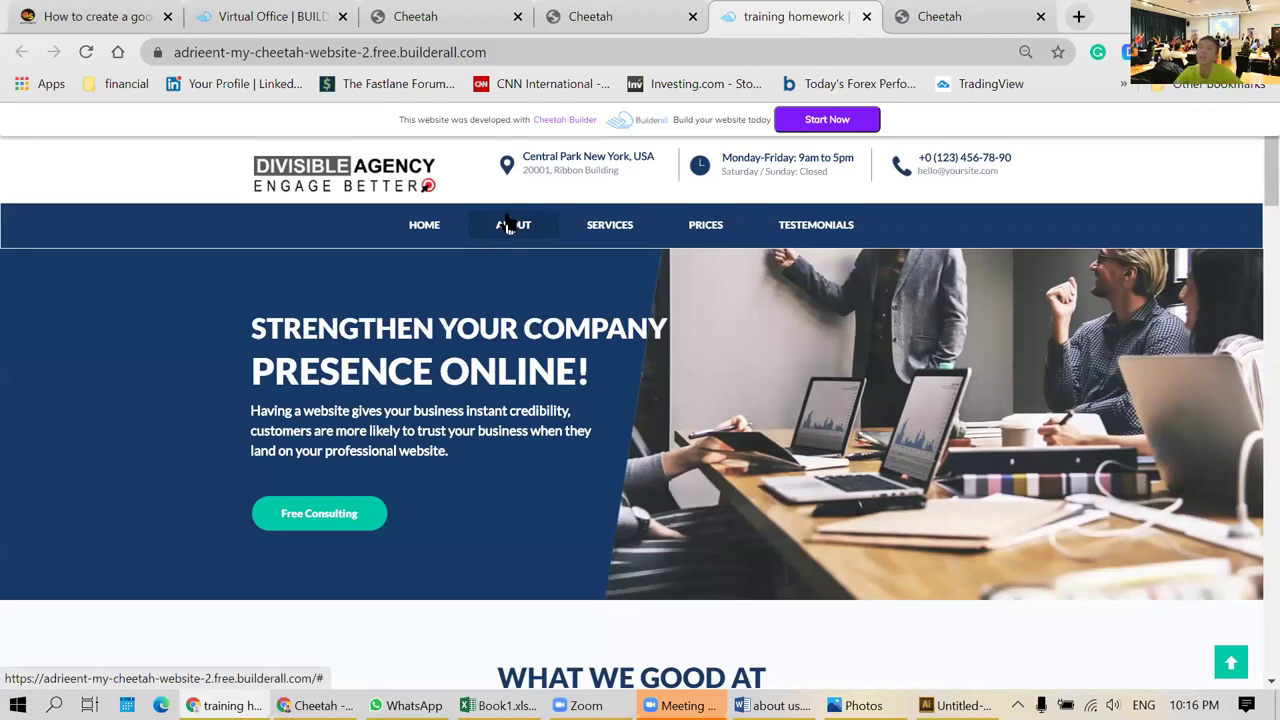
click(865, 16)
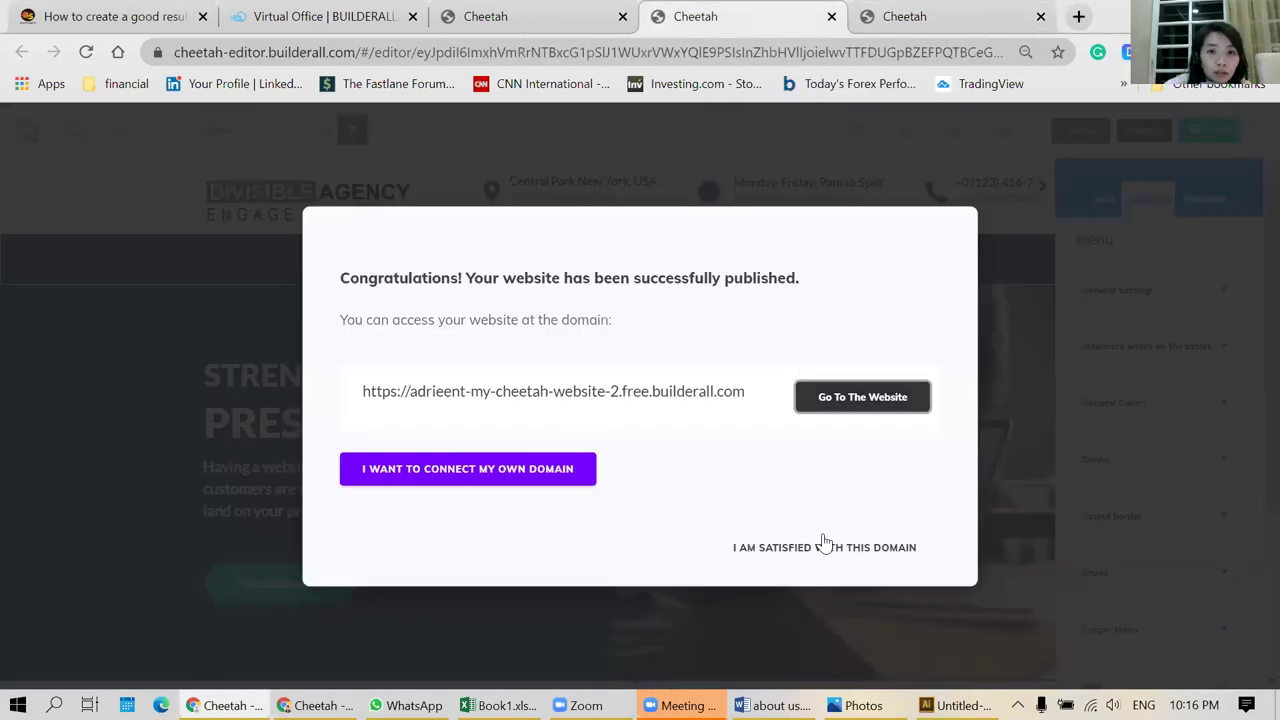
- Dismiss the publishing dialog, set the ABOUT item's page link to open in the same tab, and save the menu items
click(824, 547)
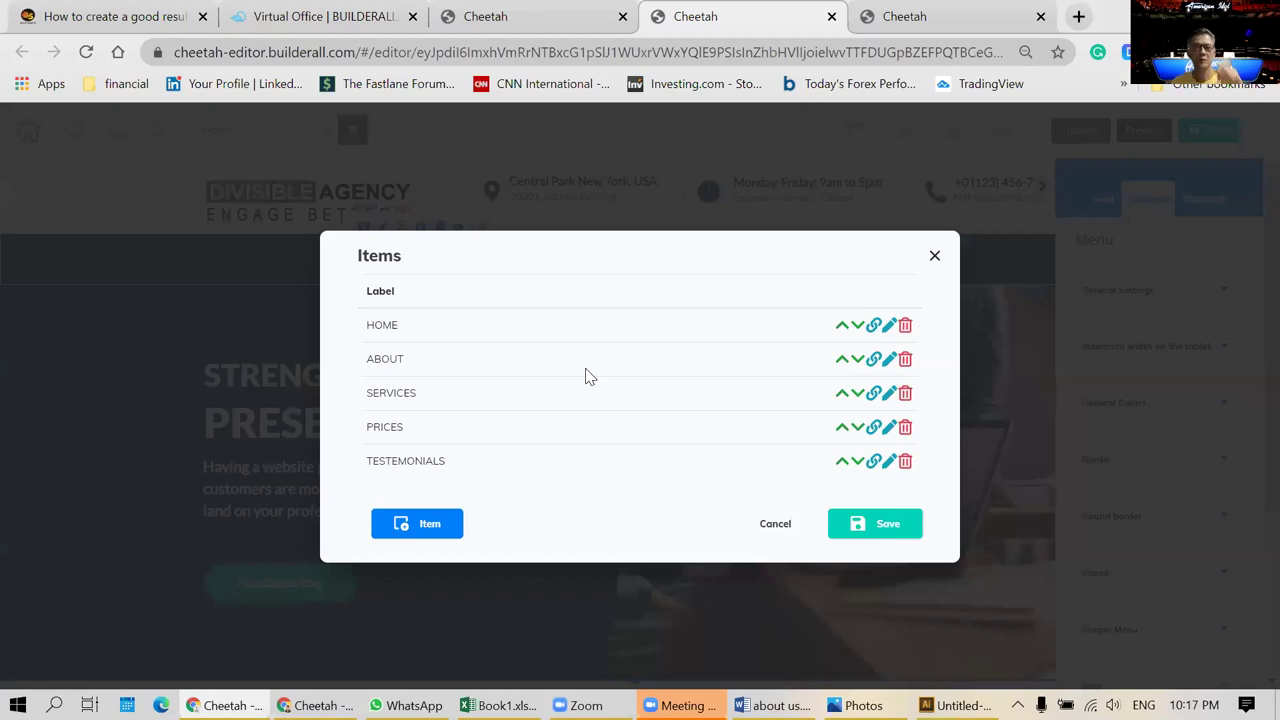
click(874, 361)
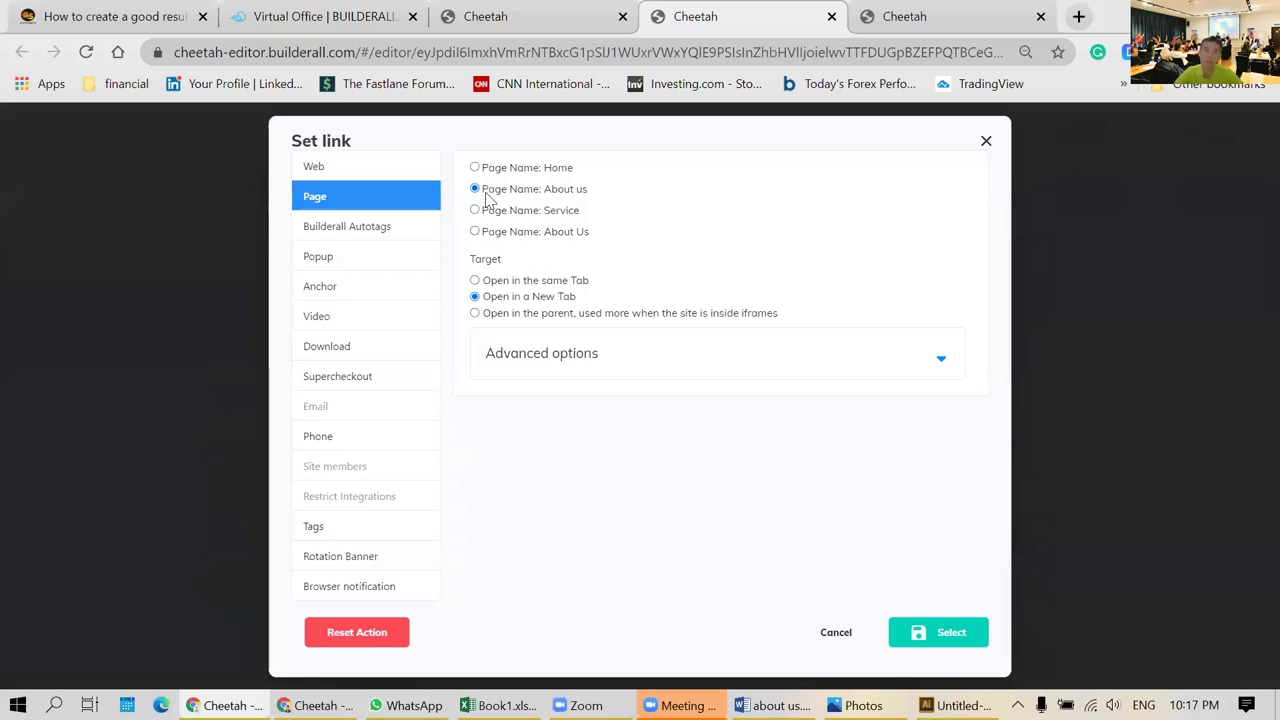
click(475, 281)
click(938, 632)
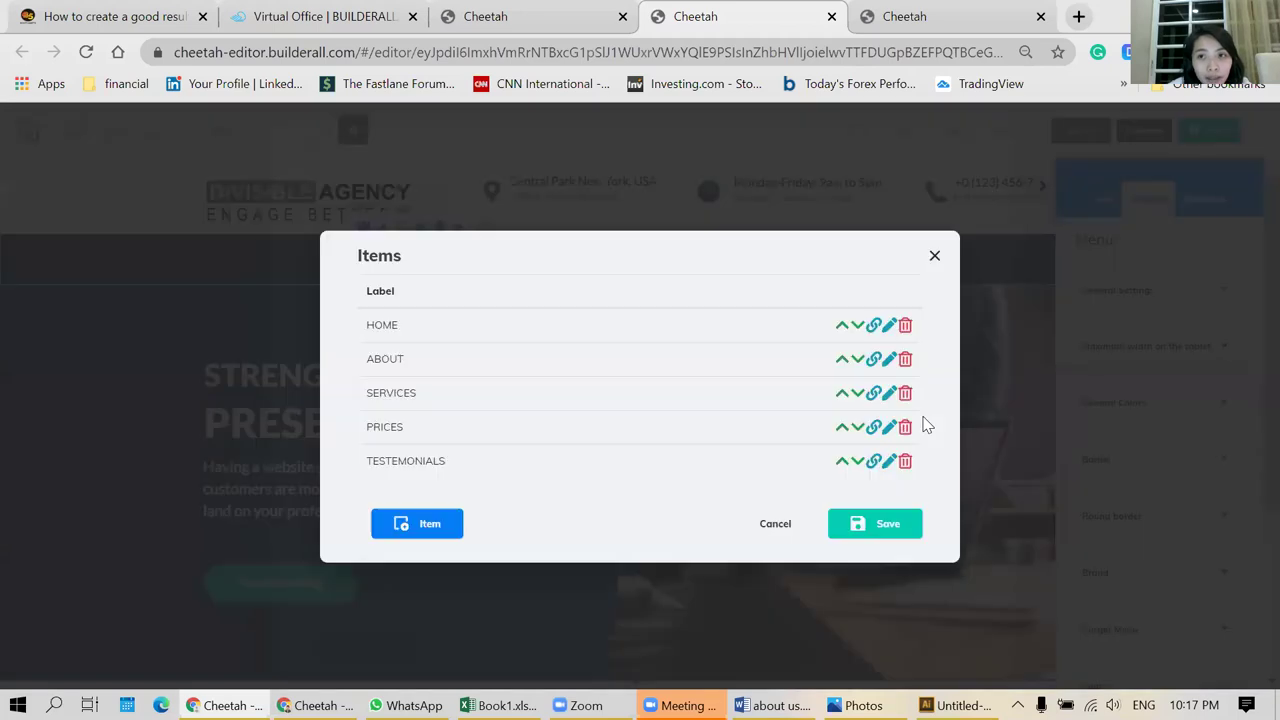
click(888, 523)
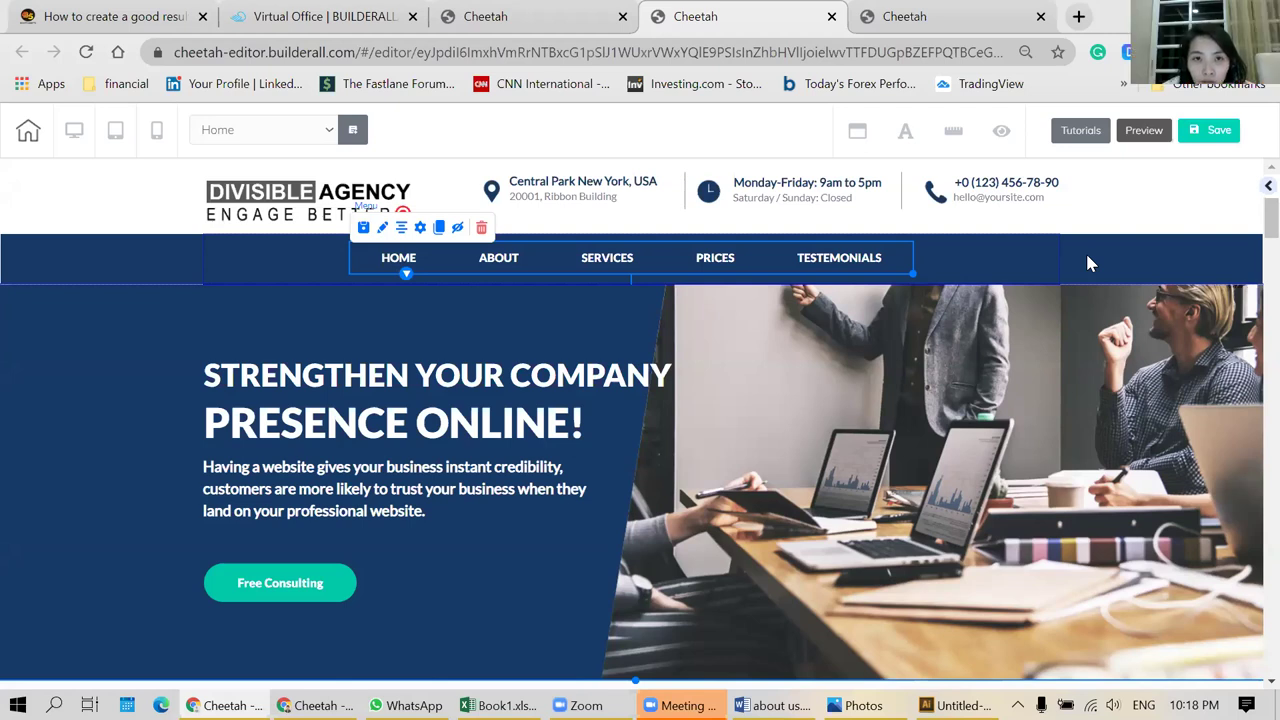
- Examine the Home page's sections down to OUR STATS and the Training day 1 page list, and return to the Home editor
click(1150, 228)
scroll(1116, 345, down, 7)
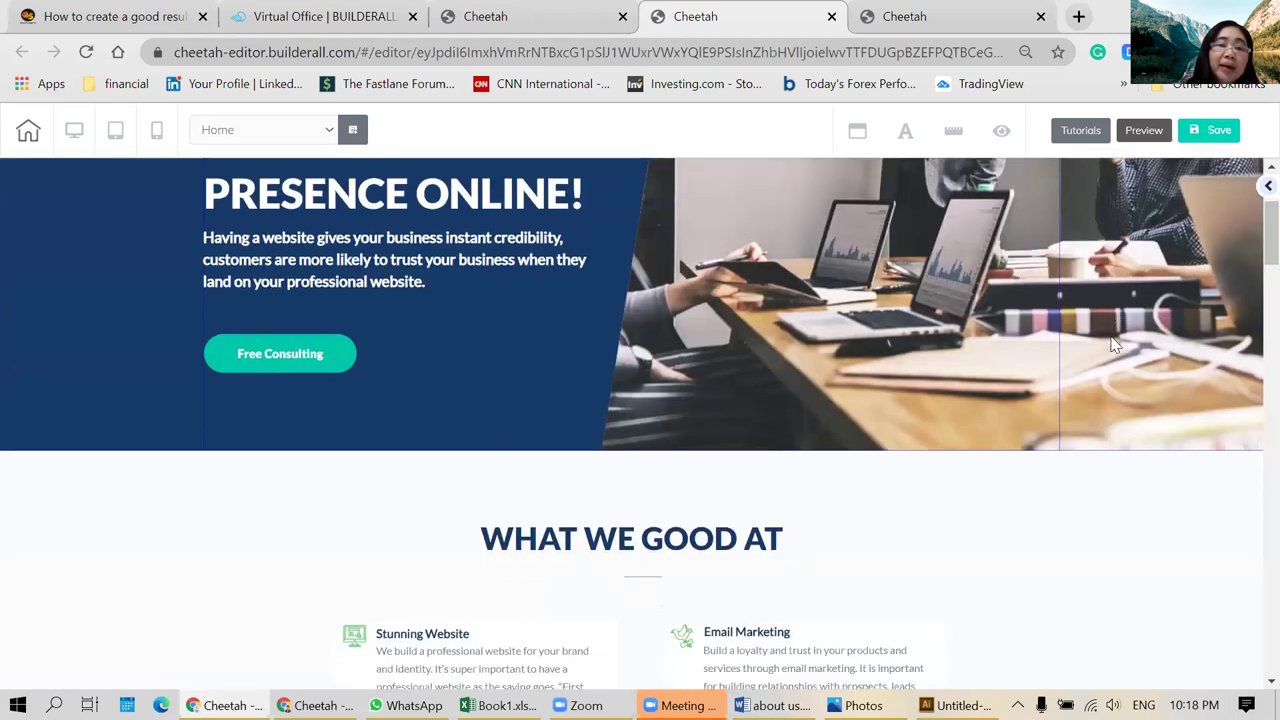
scroll(1116, 345, down, 10)
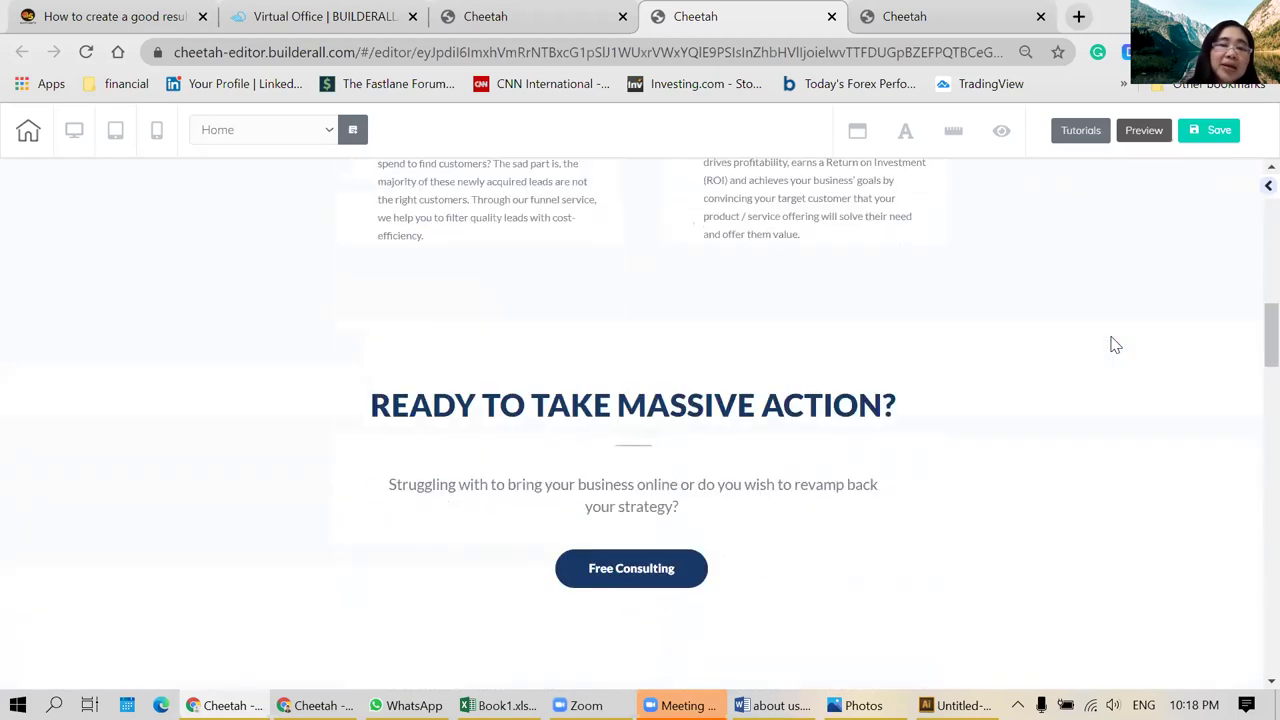
scroll(1116, 345, down, 2)
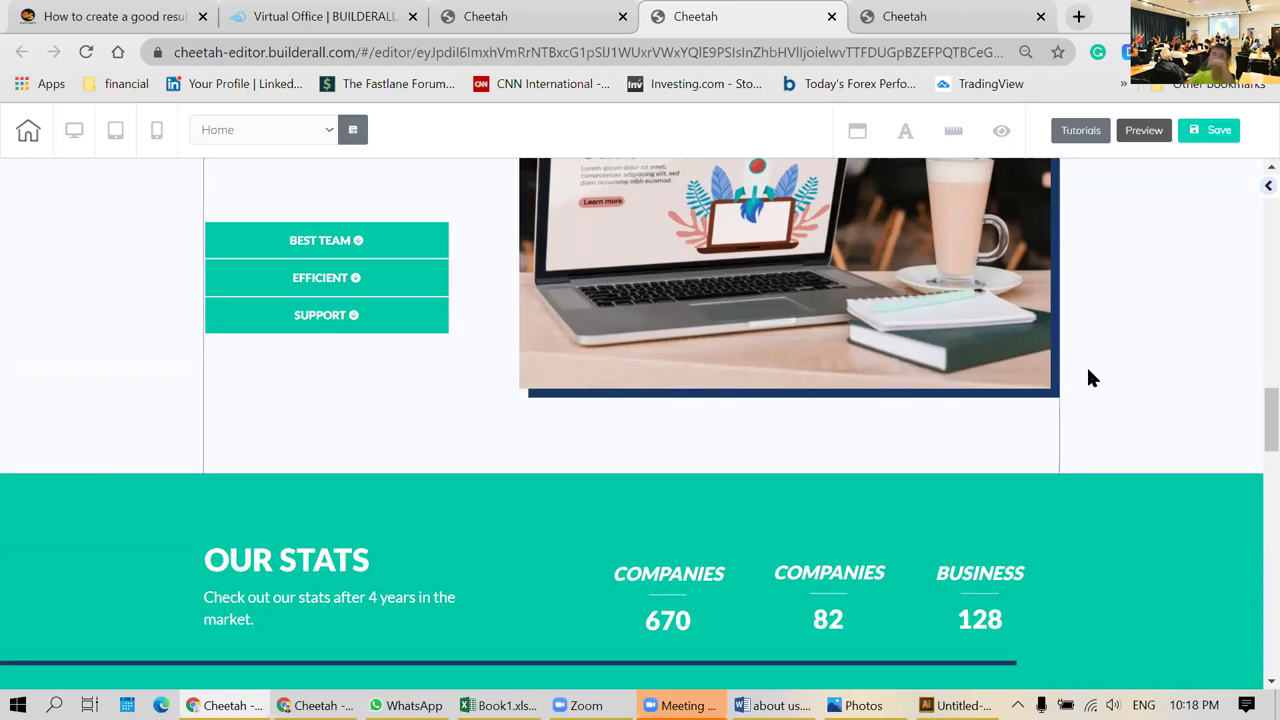
scroll(1119, 405, up, 15)
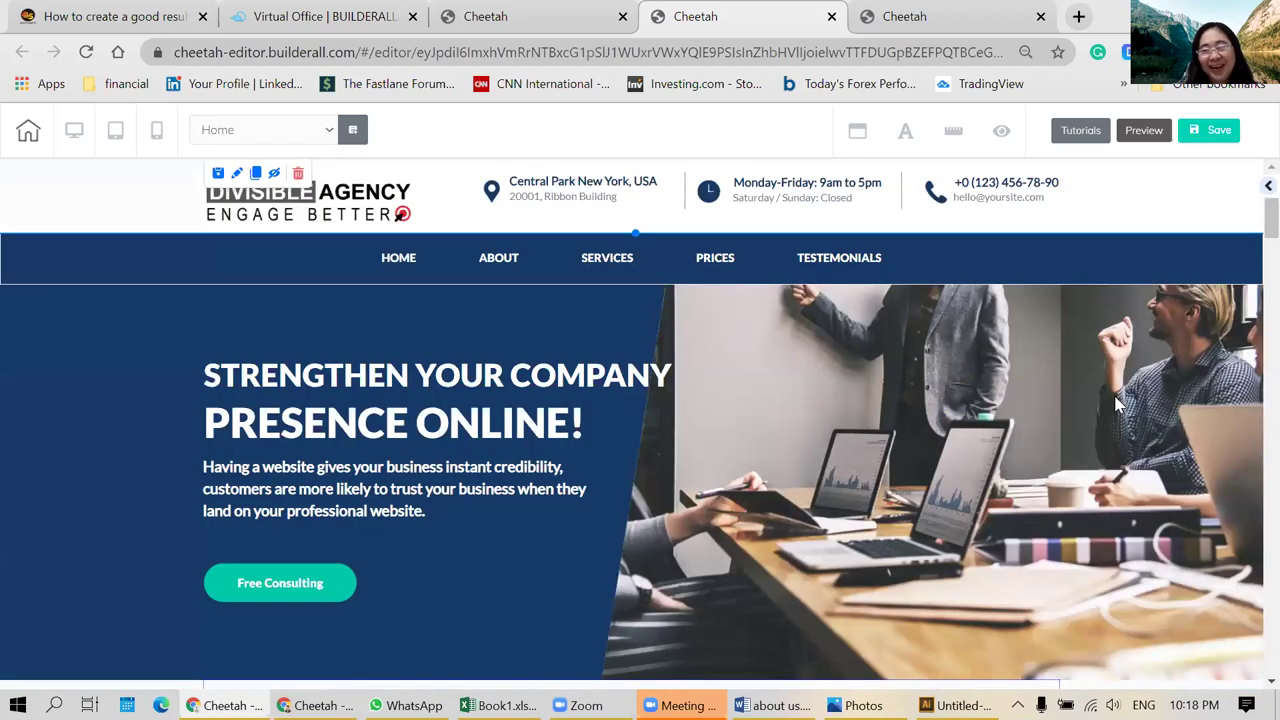
click(960, 16)
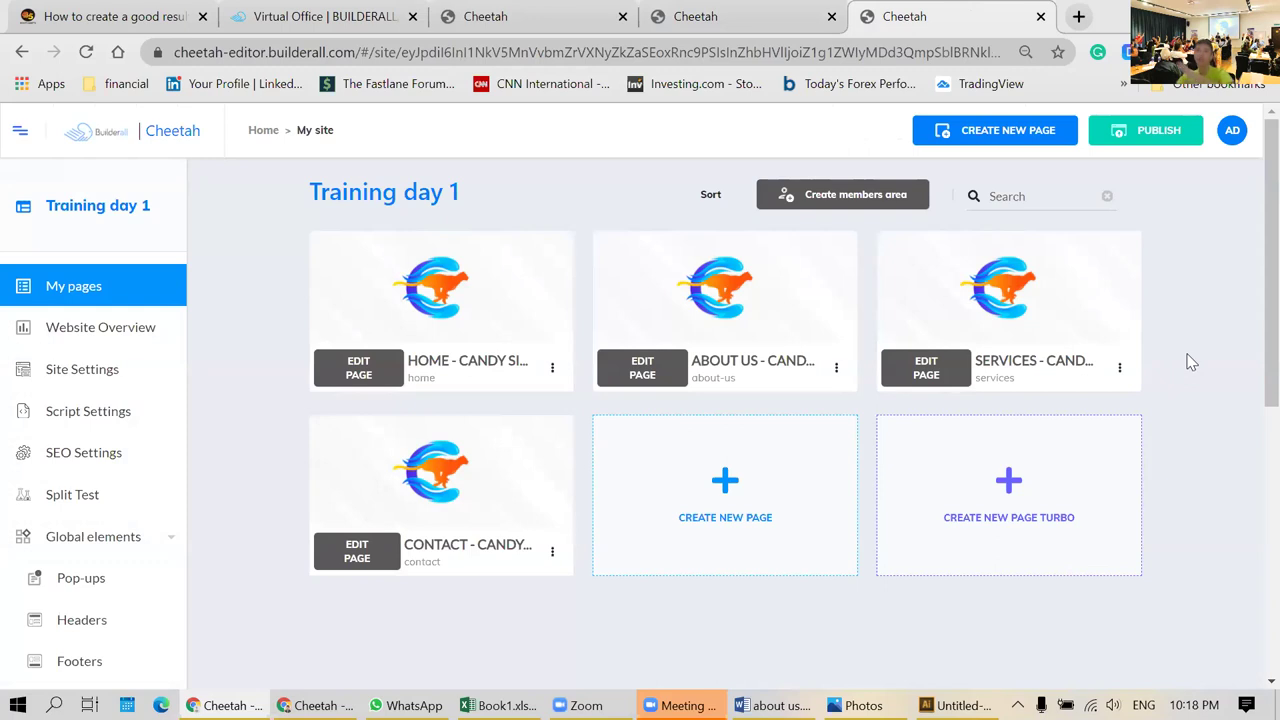
mouse_move(812, 282)
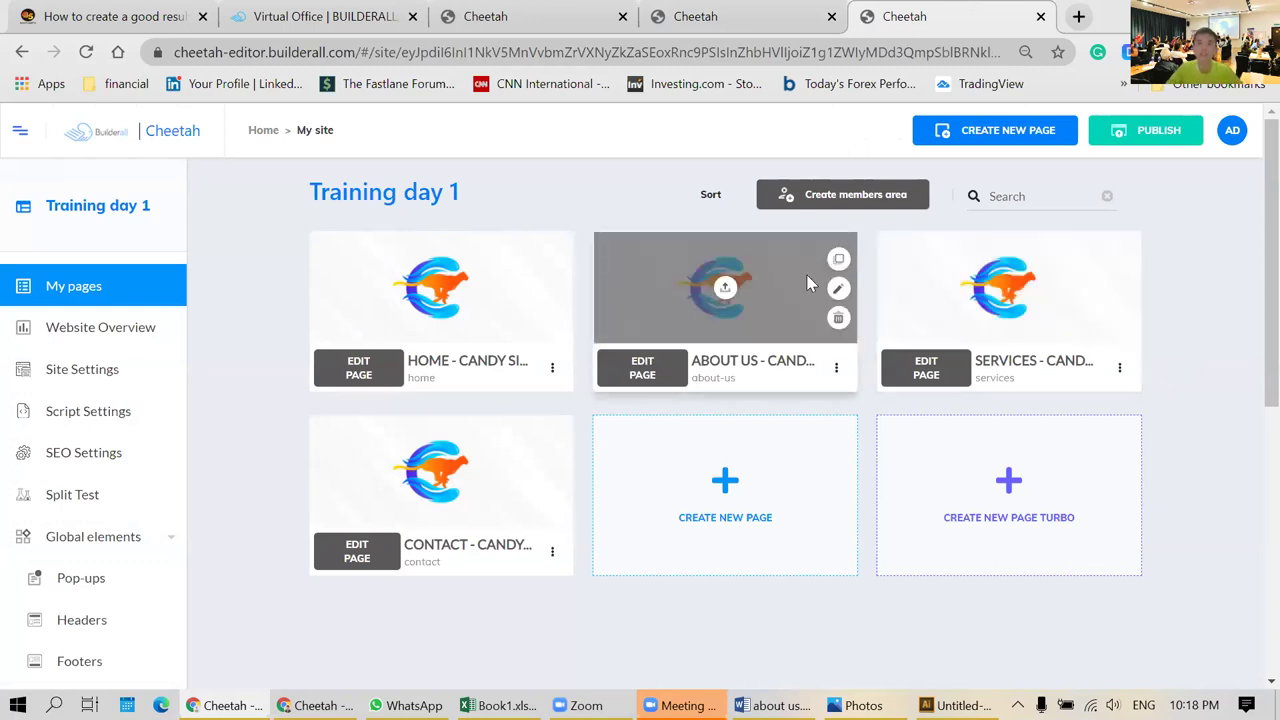
click(720, 14)
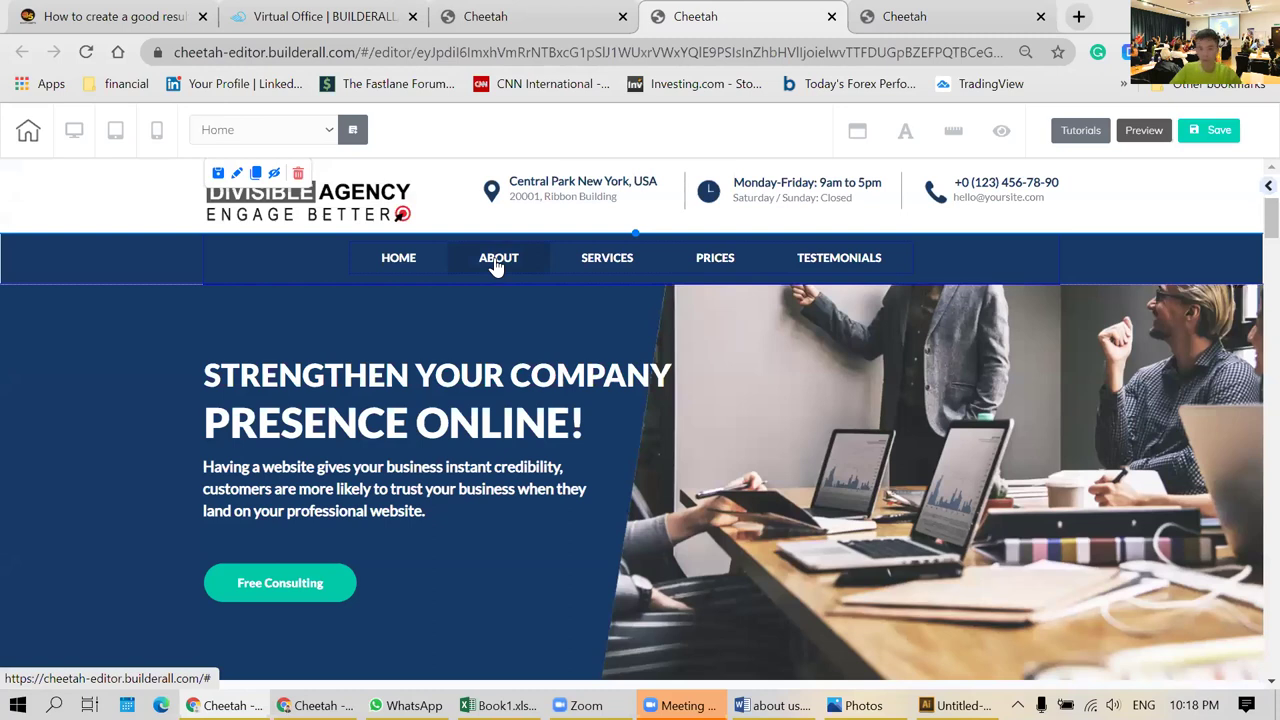
click(415, 267)
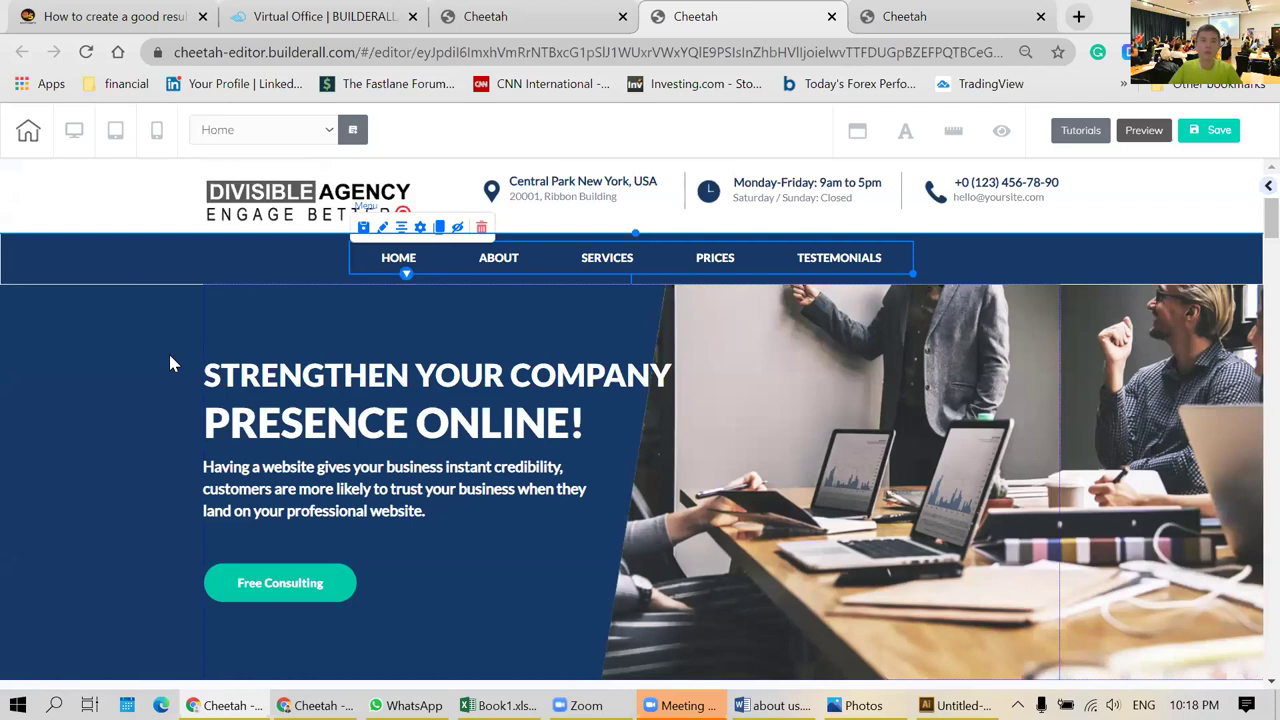
click(955, 14)
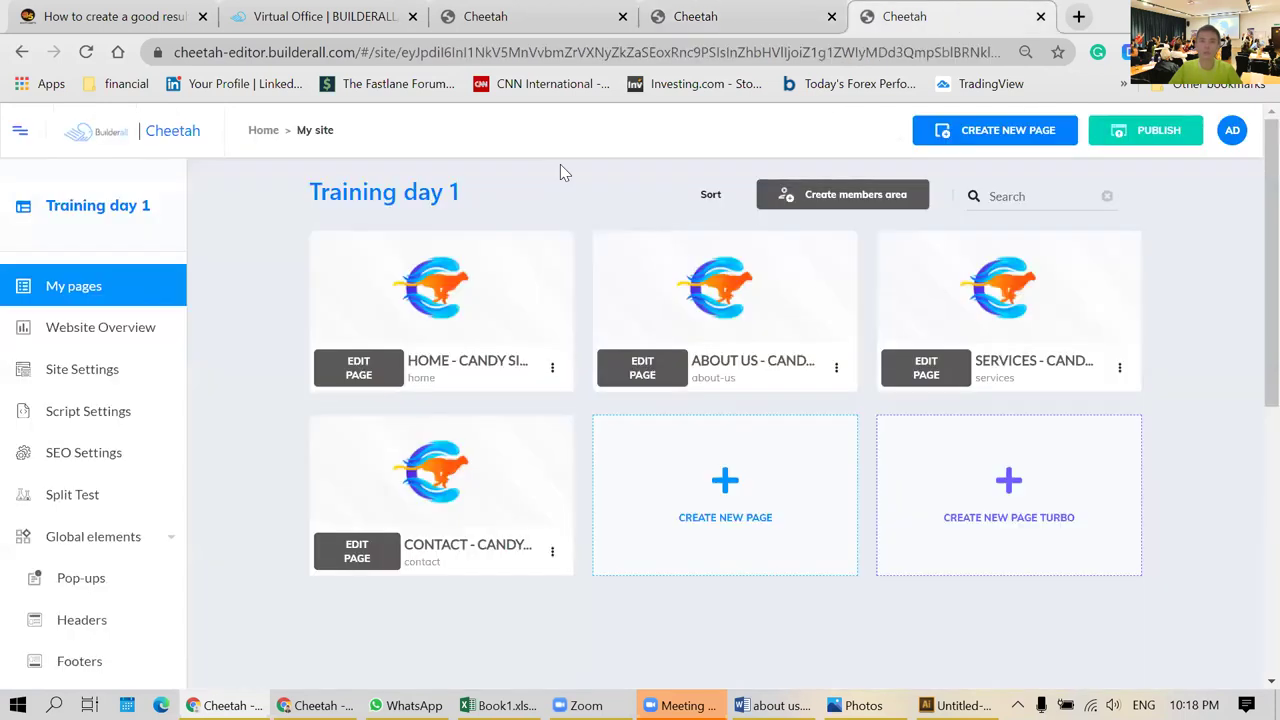
click(485, 16)
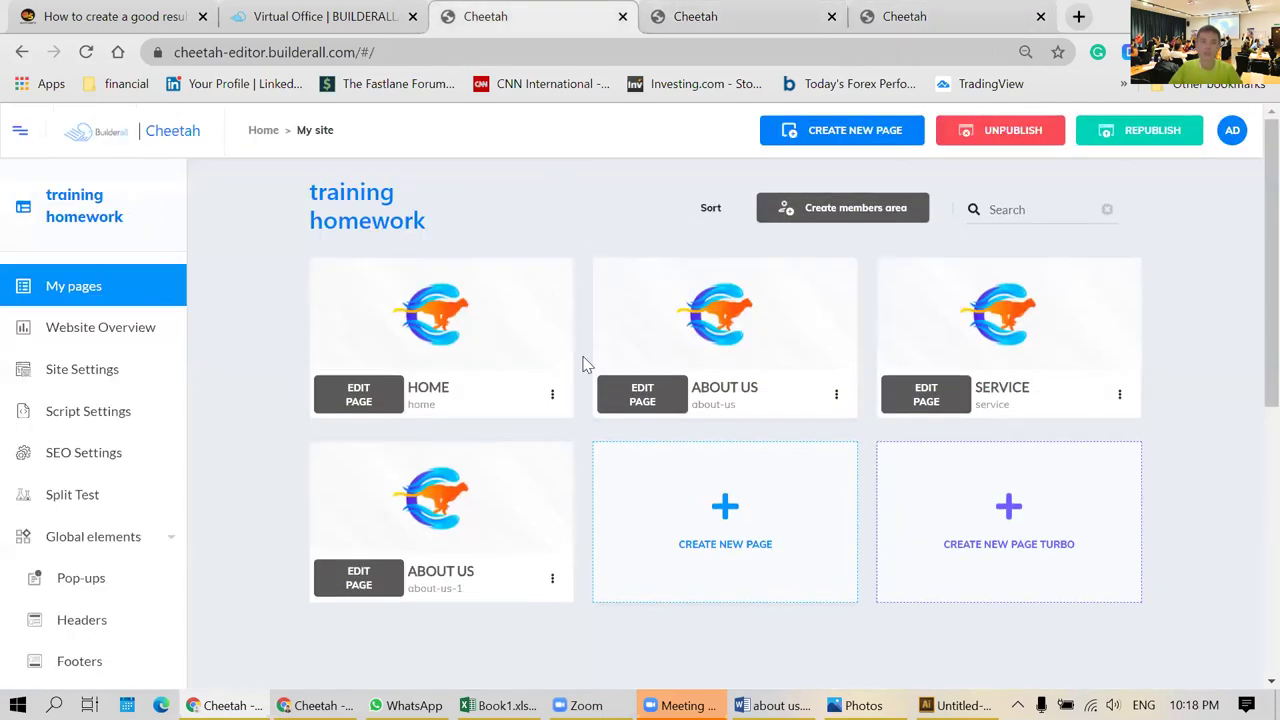
key(ctrl+Tab)
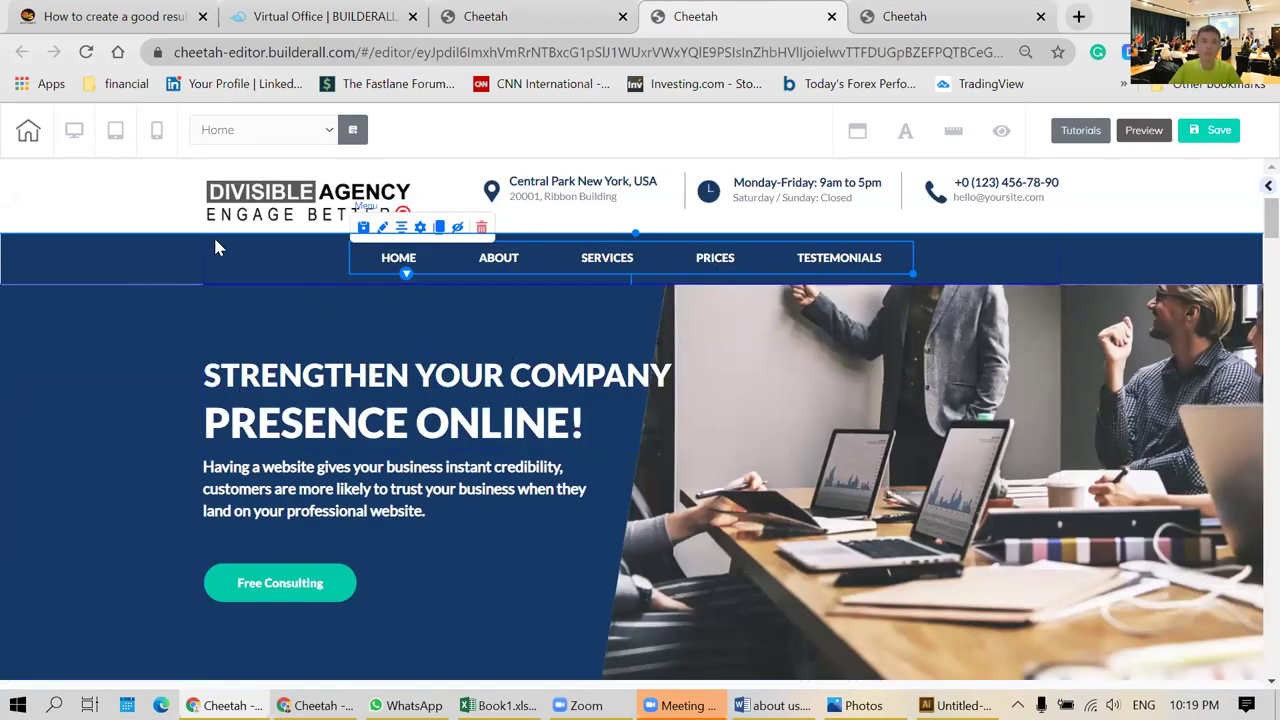
click(230, 192)
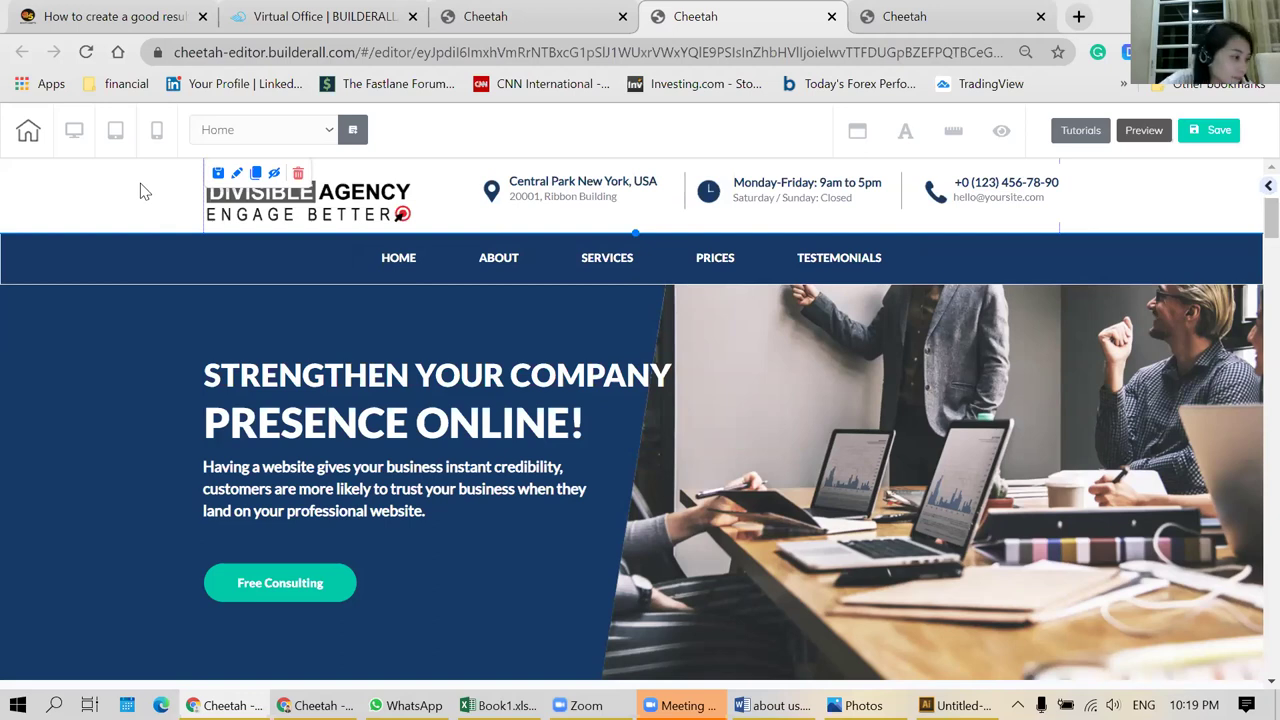
click(155, 135)
- Close the Training day 1 page list and the Home page editor, and reload the training homework page list
click(551, 12)
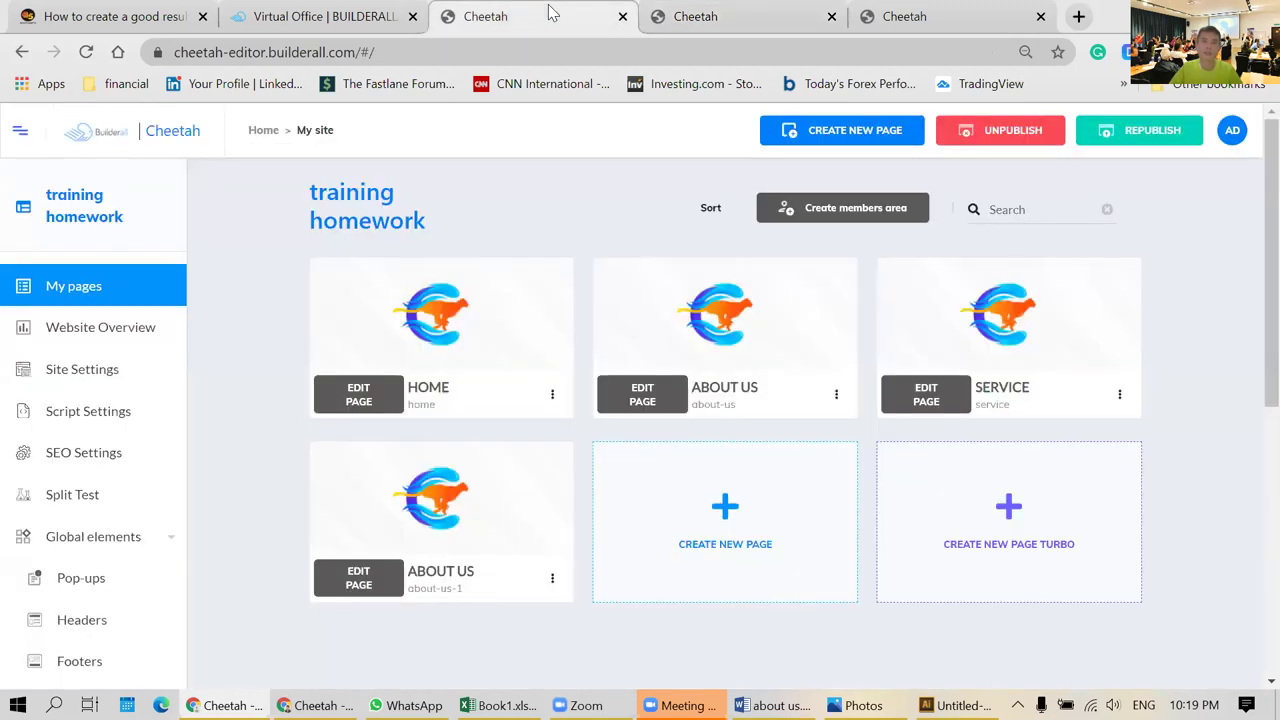
click(782, 26)
click(937, 20)
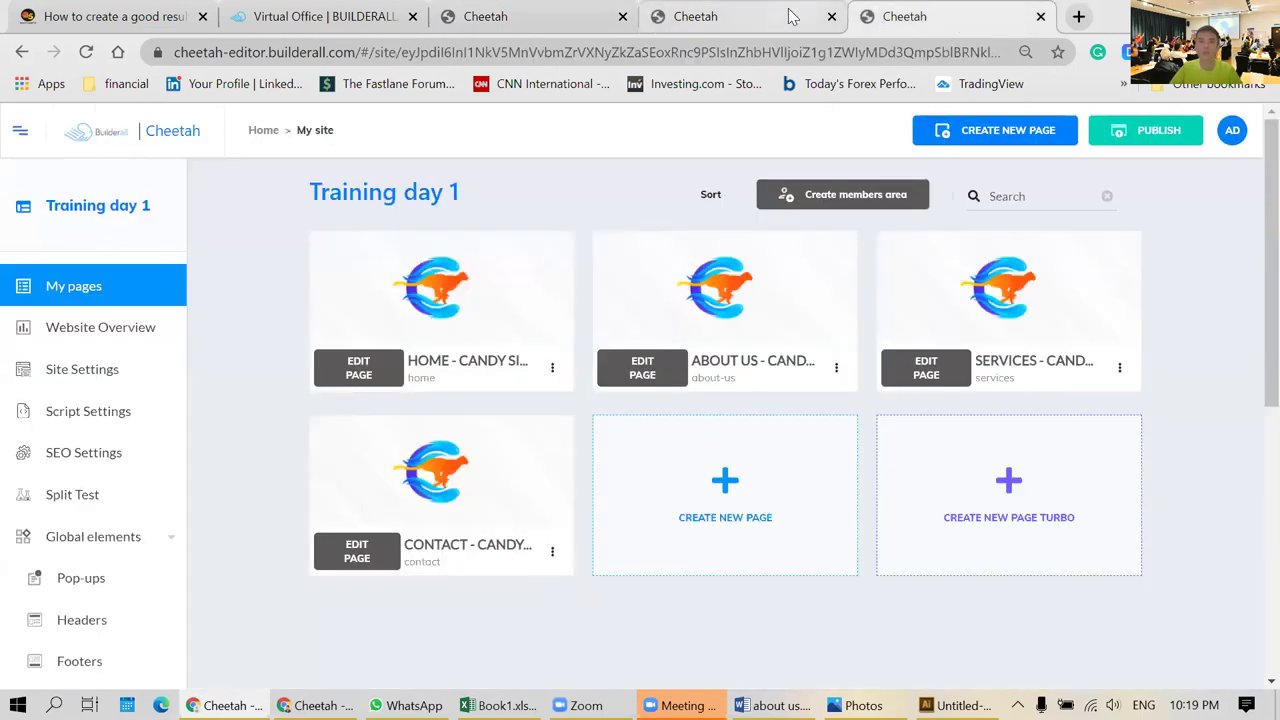
click(1040, 16)
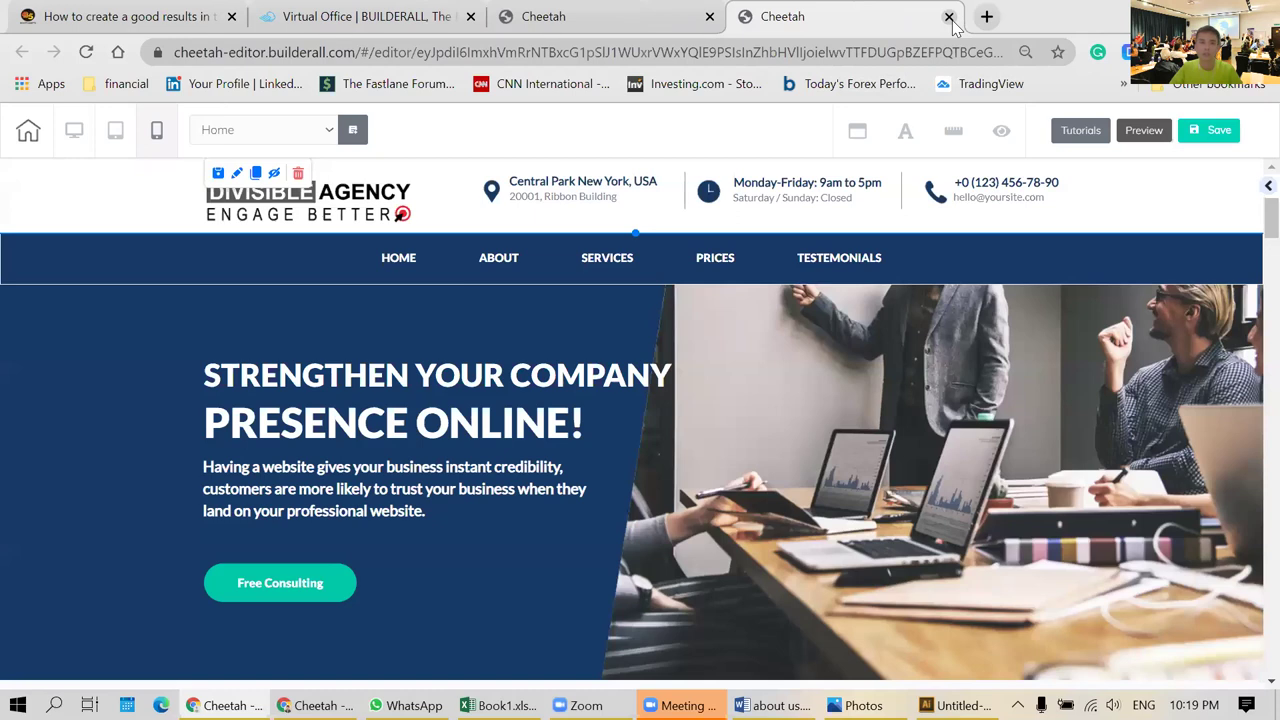
click(949, 17)
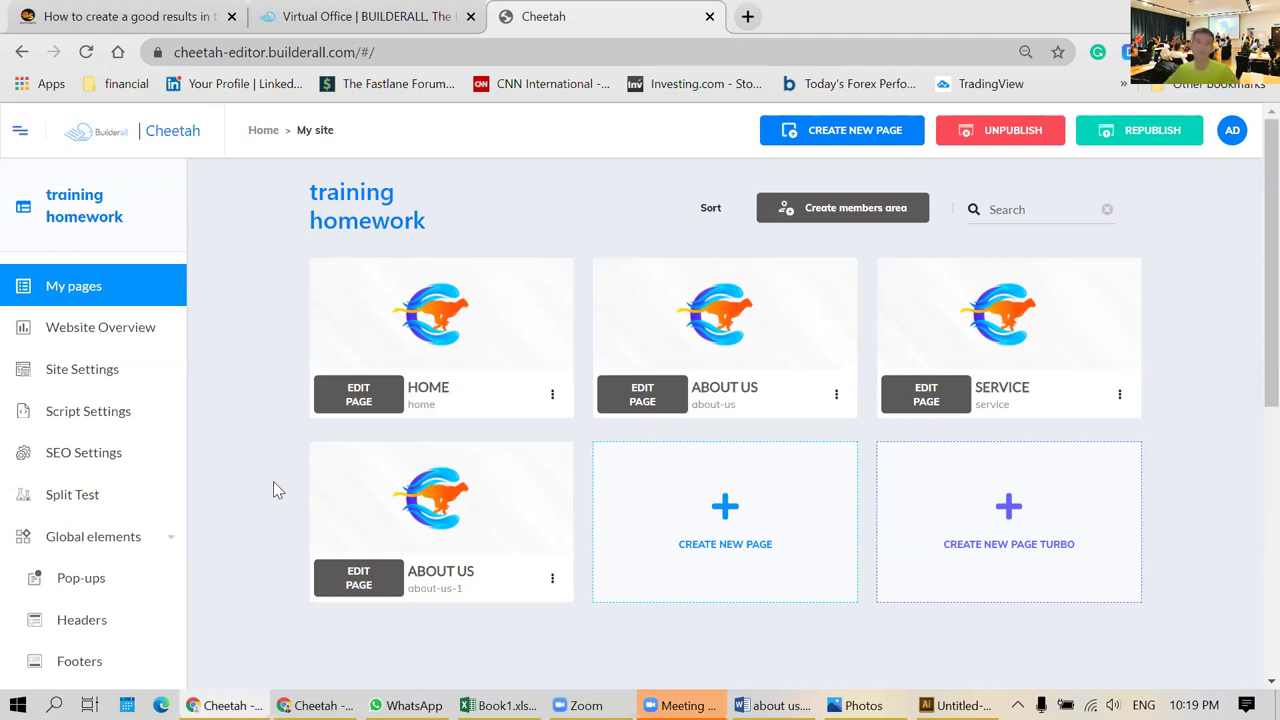
click(86, 51)
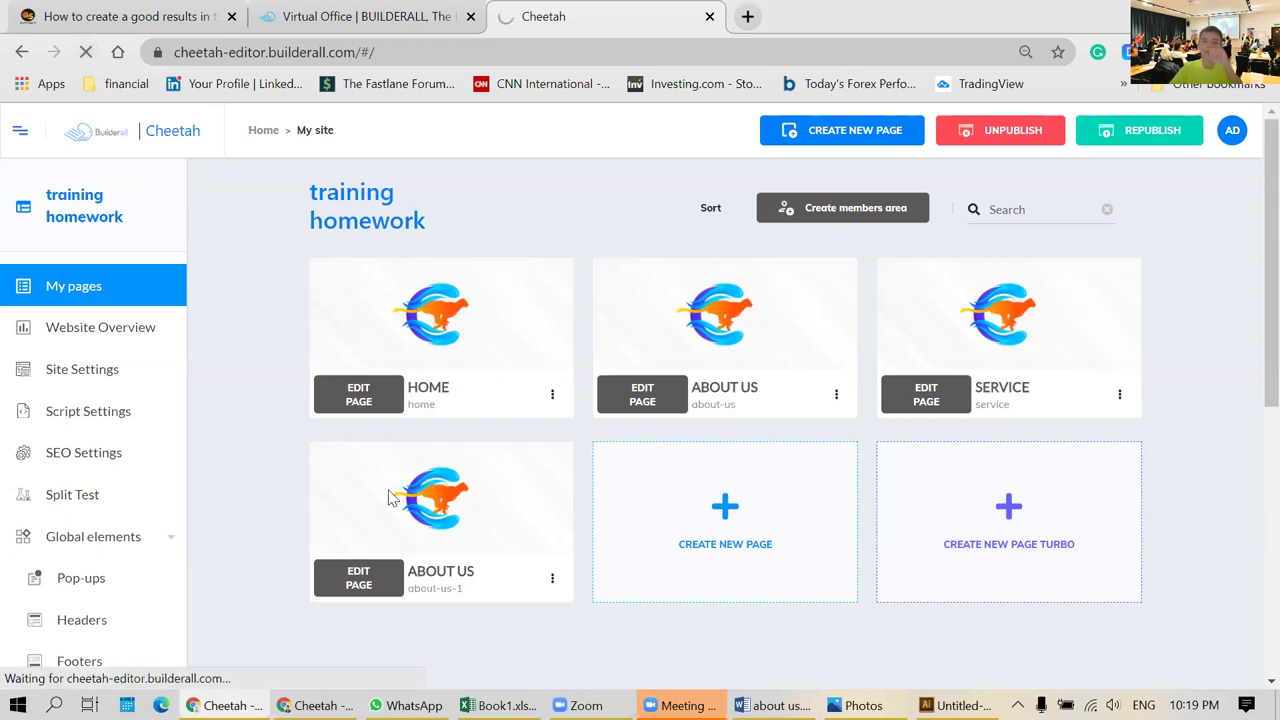
- Open the training homework site's About us page in the editor and switch to its mobile view
click(351, 492)
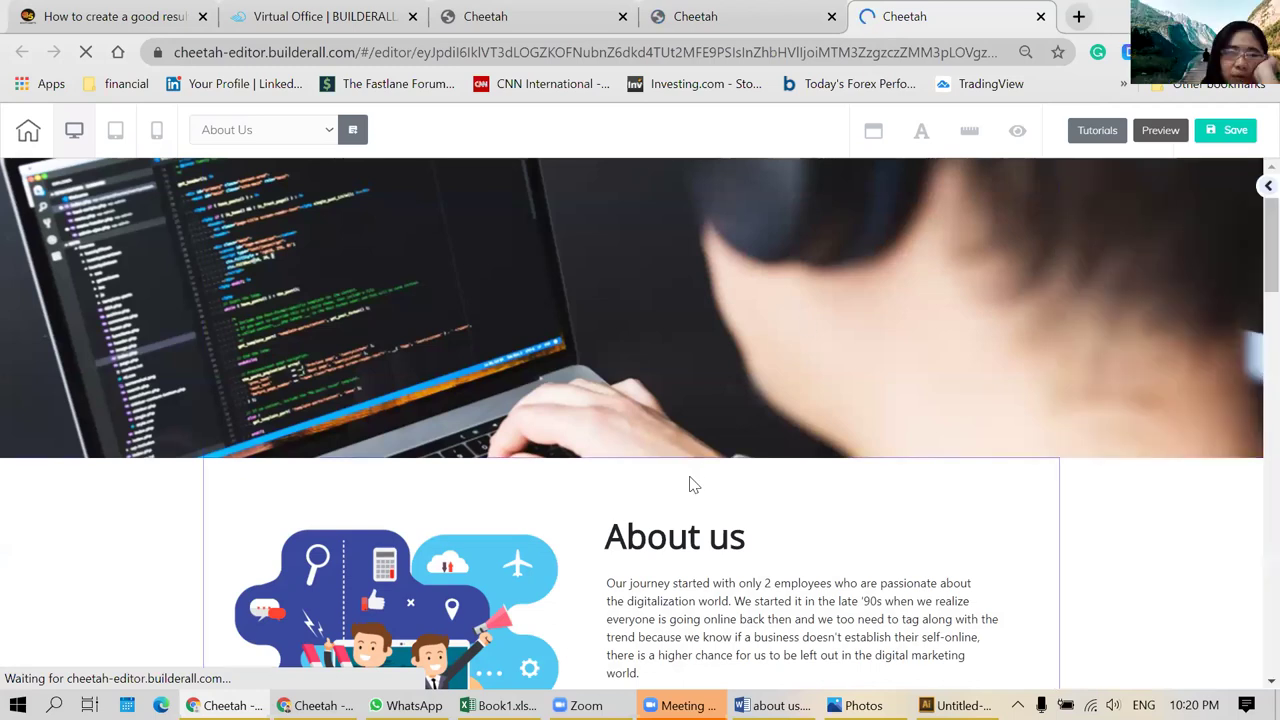
scroll(689, 486, down, 2)
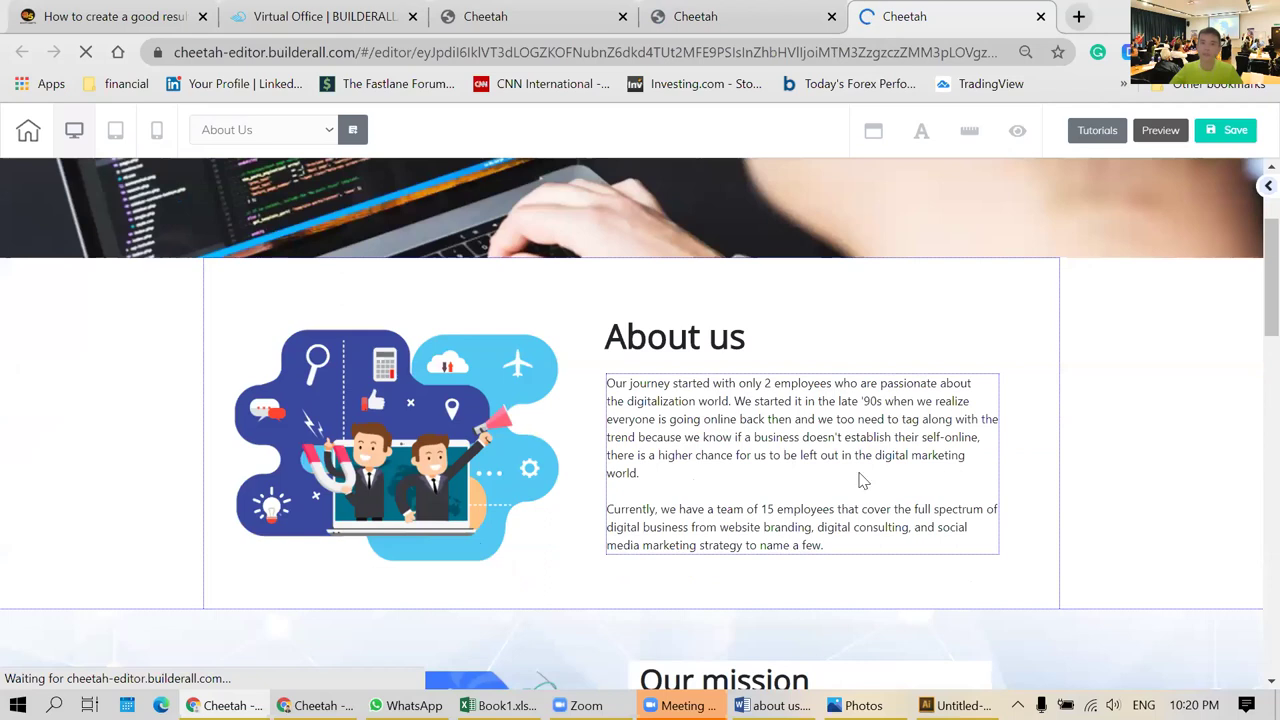
scroll(1177, 391, down, 1)
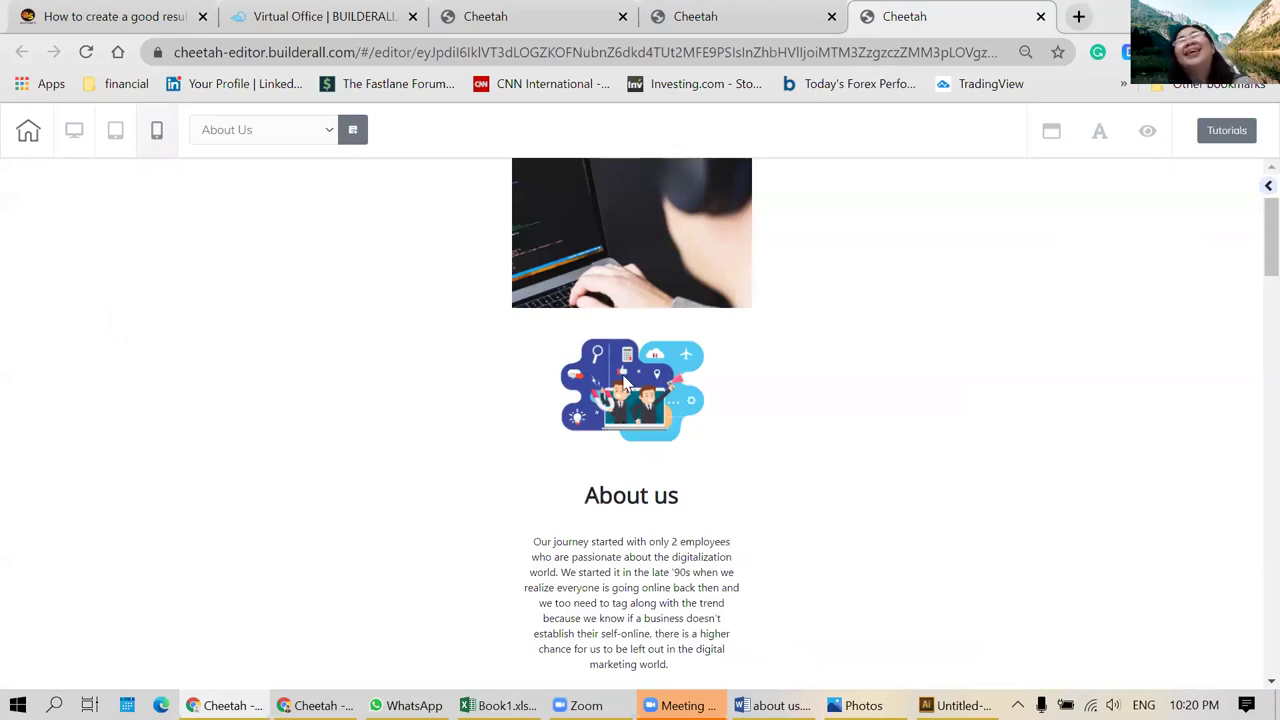
- Set the Our mission heading's text size on mobile to 19 and close its text settings
scroll(866, 410, down, 1)
scroll(866, 410, down, 4)
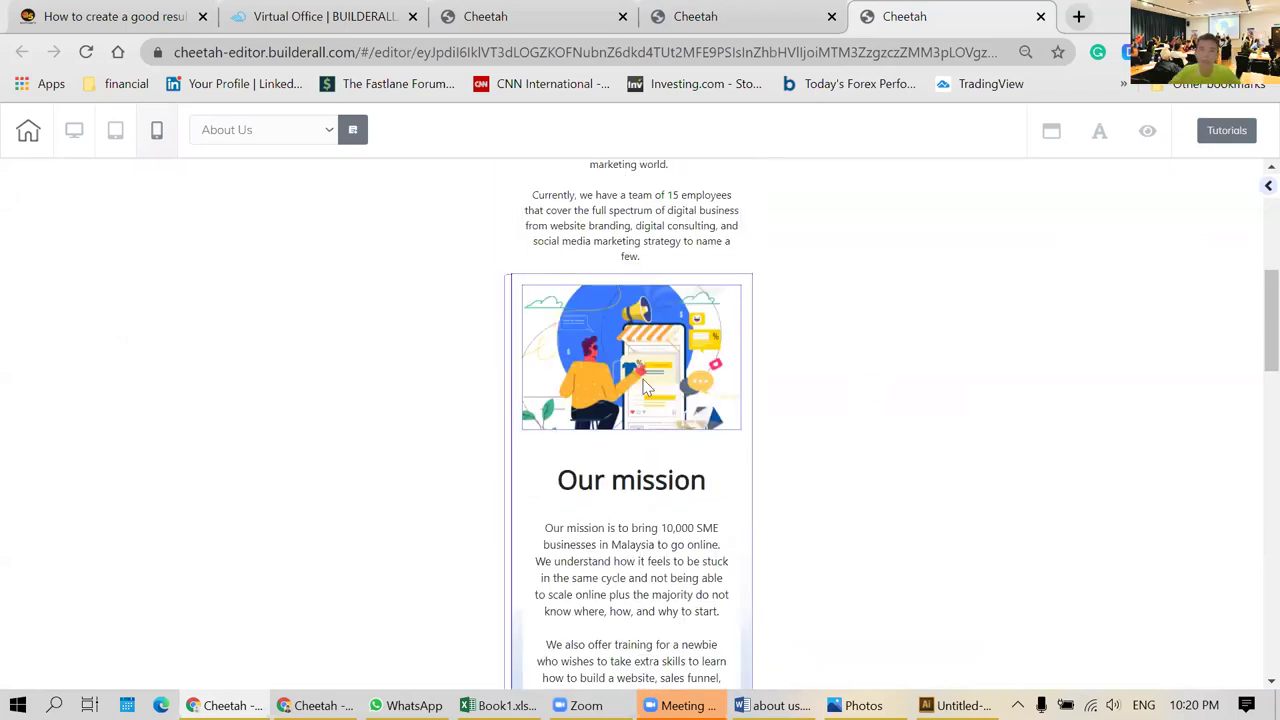
scroll(806, 380, down, 1)
scroll(806, 376, down, 1)
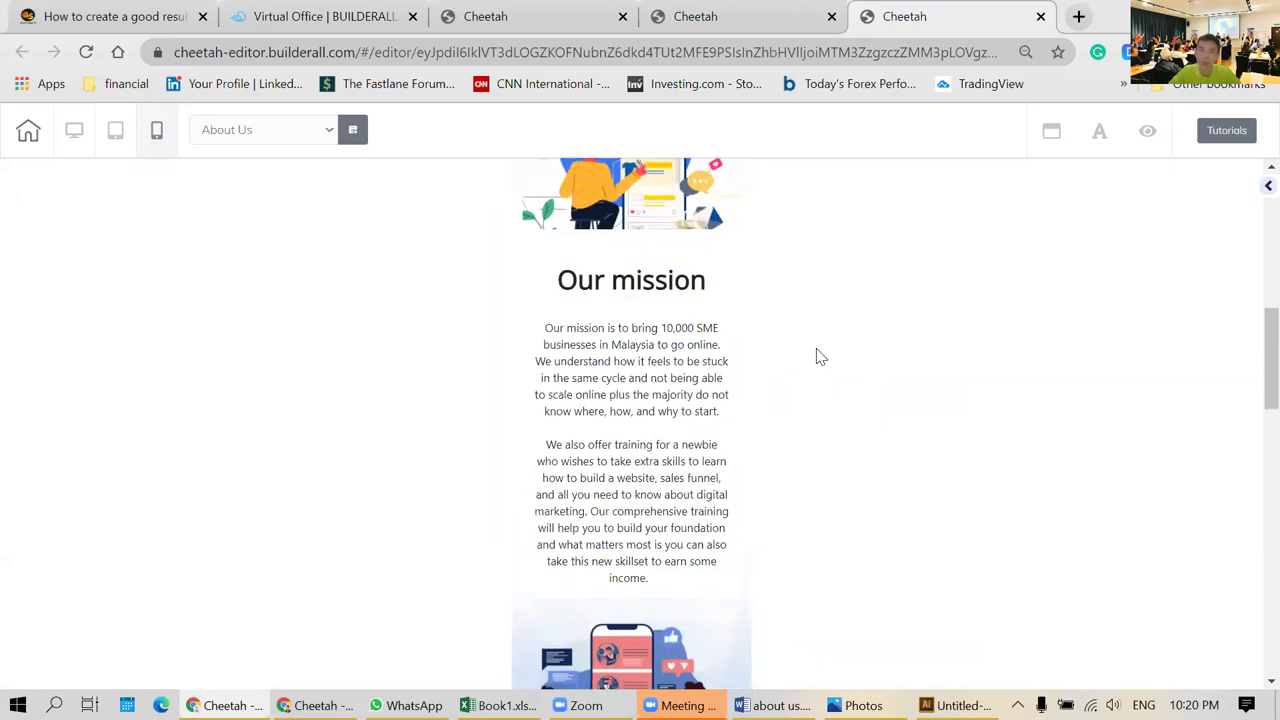
click(692, 288)
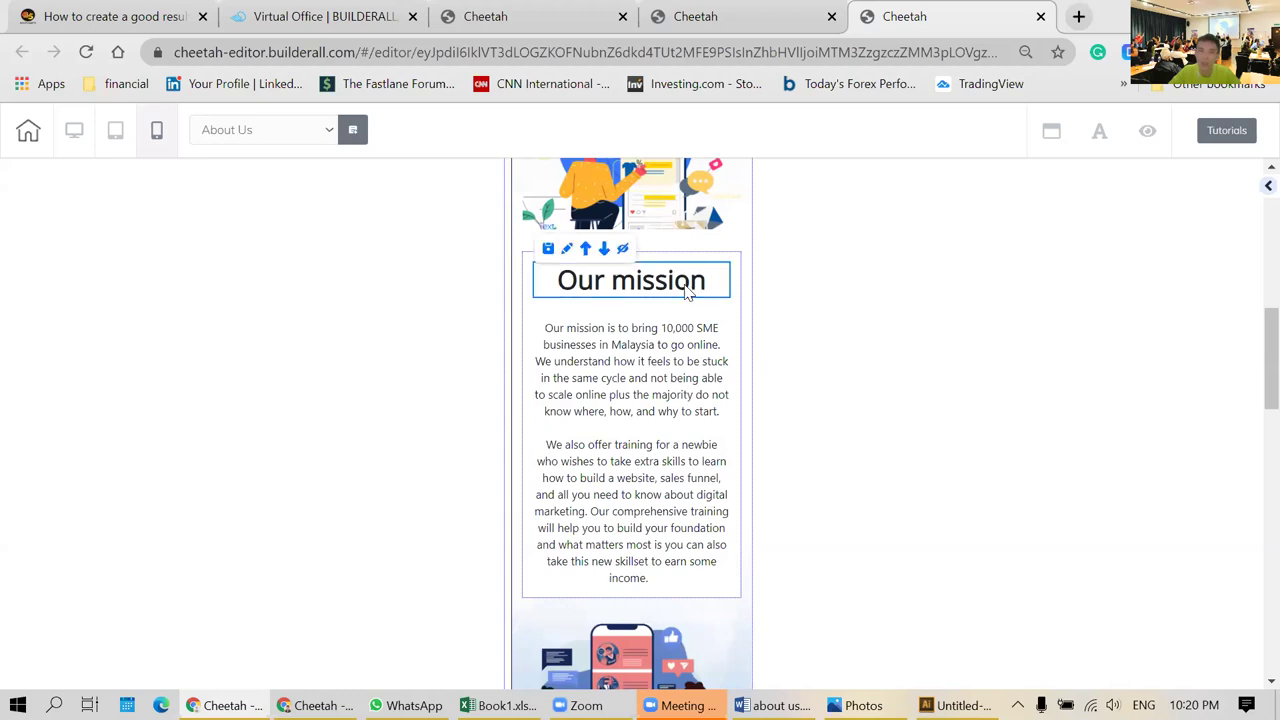
click(567, 250)
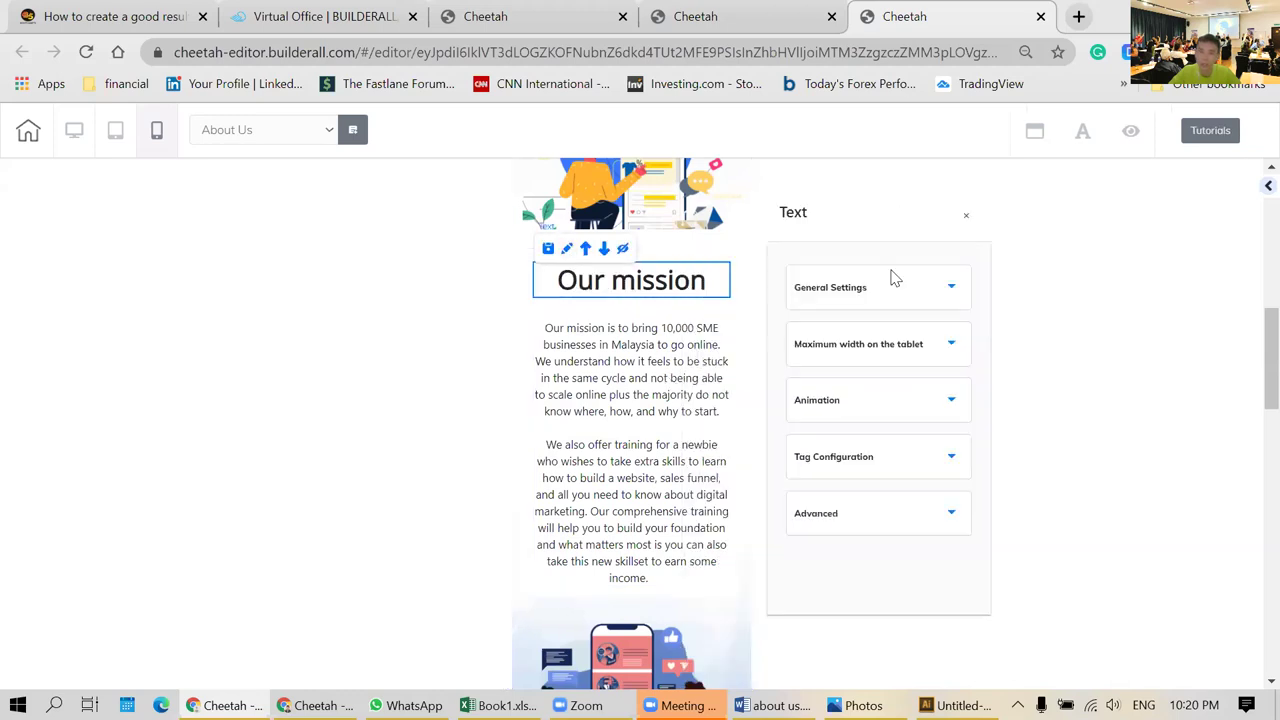
click(886, 289)
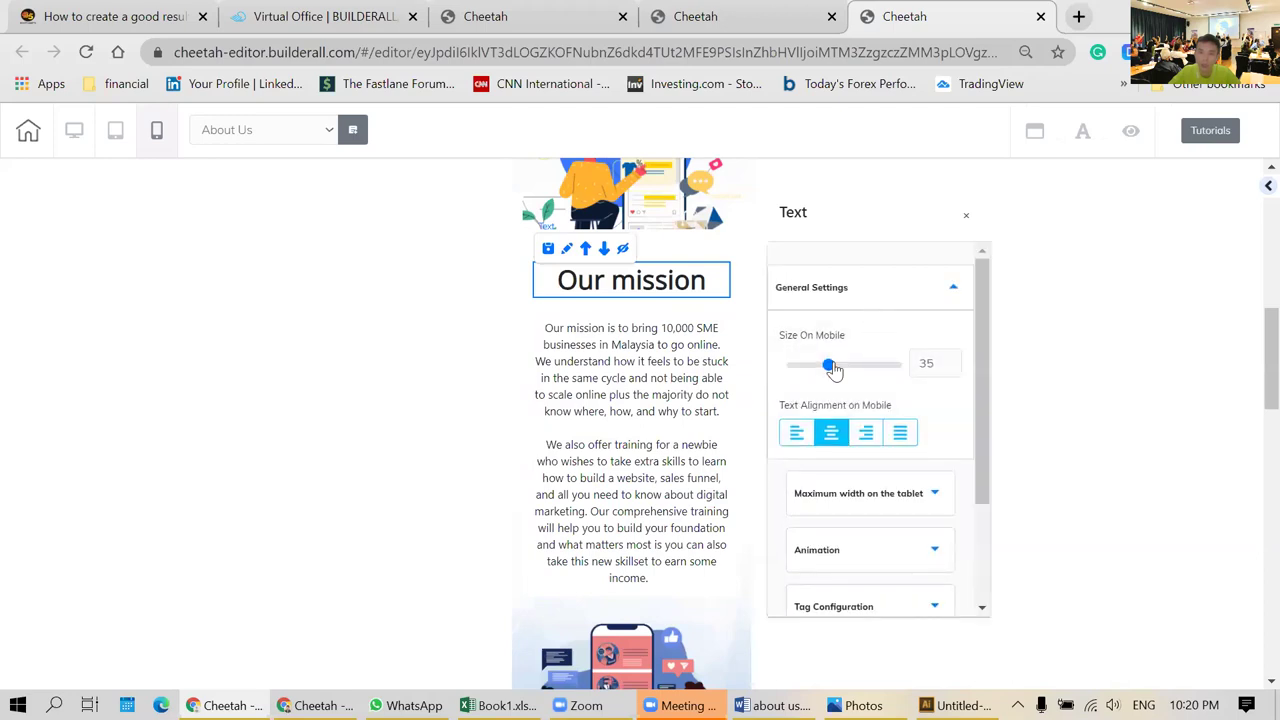
drag(833, 369, 813, 371)
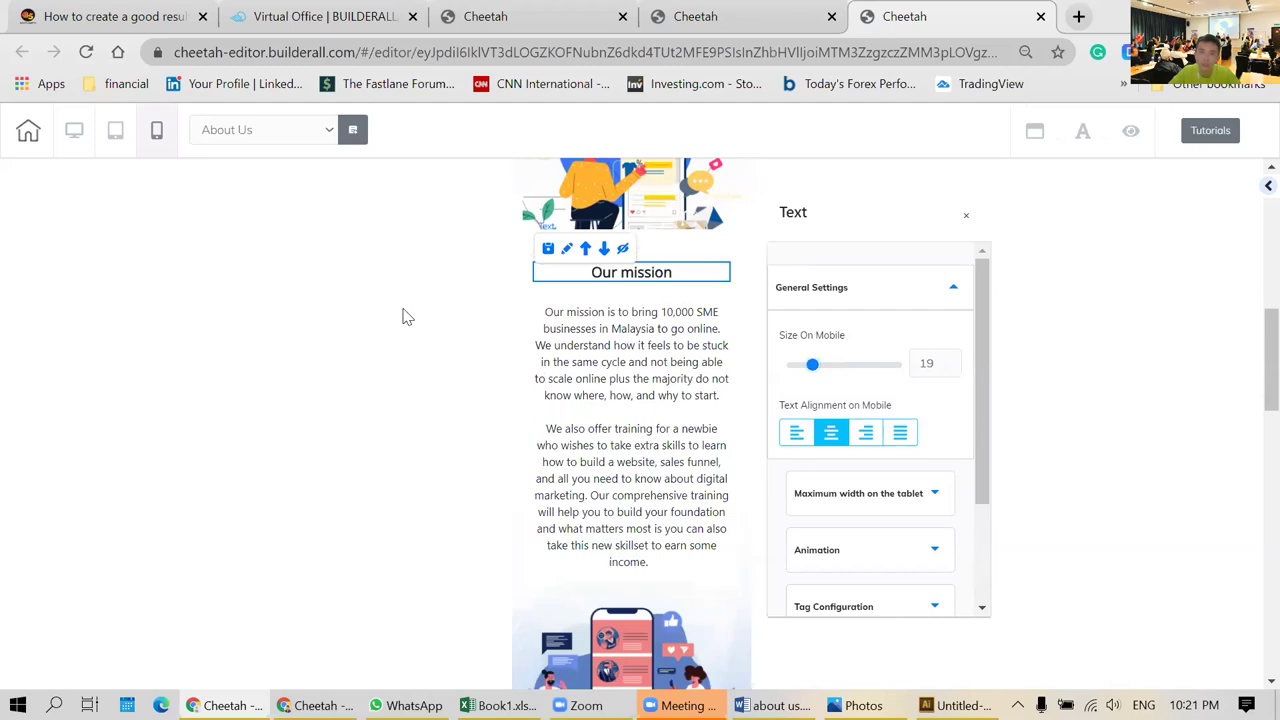
click(968, 219)
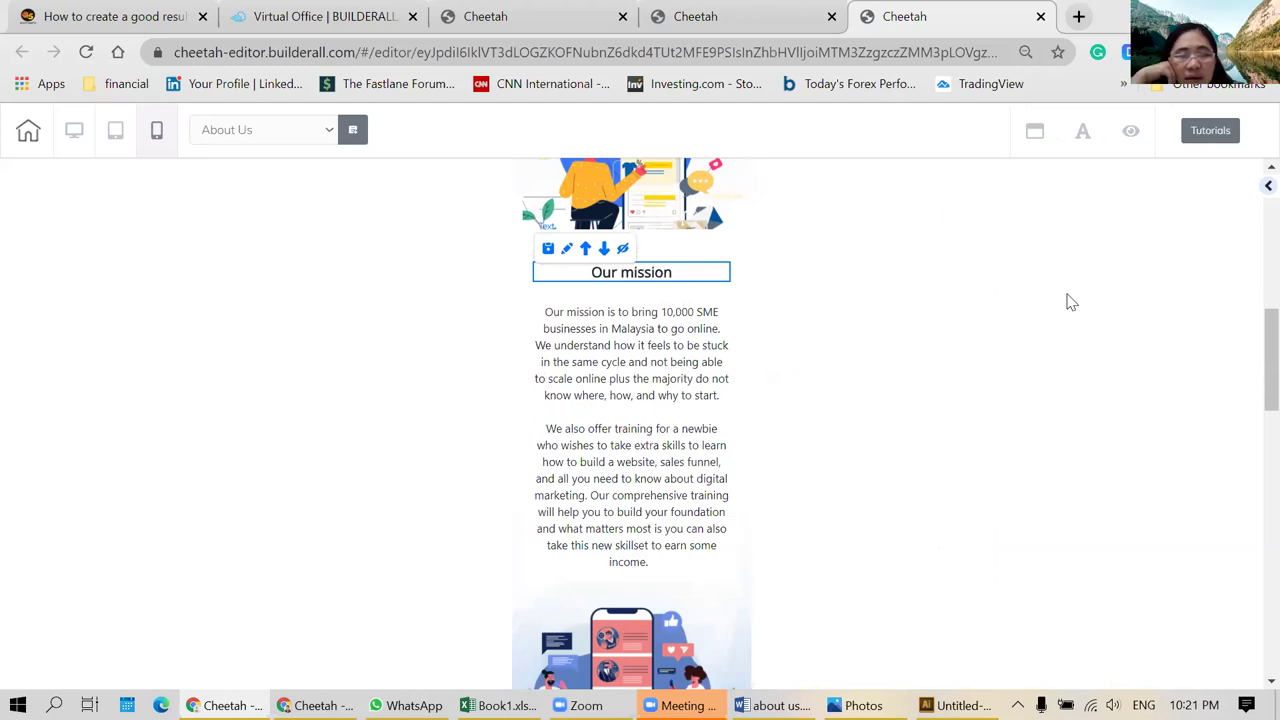
- Set the Our vision heading's text size on mobile to 19 and close its text settings
scroll(950, 380, down, 1)
scroll(944, 390, down, 3)
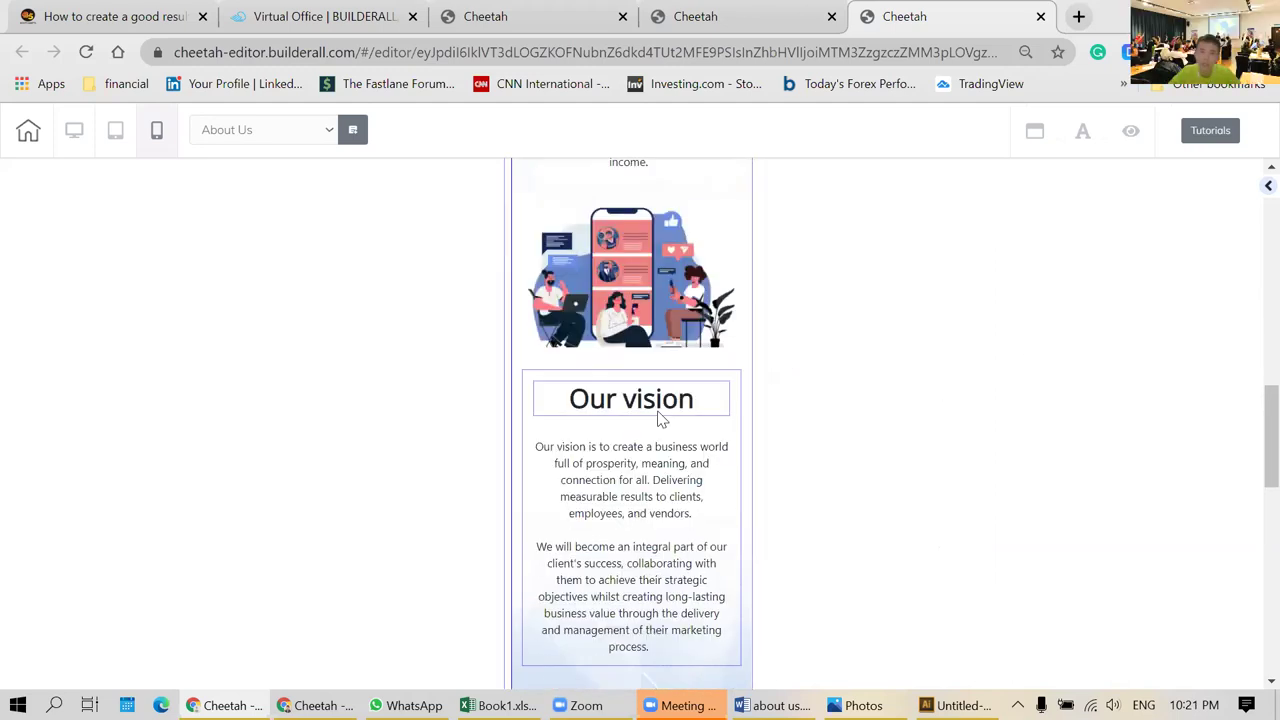
click(636, 400)
click(566, 366)
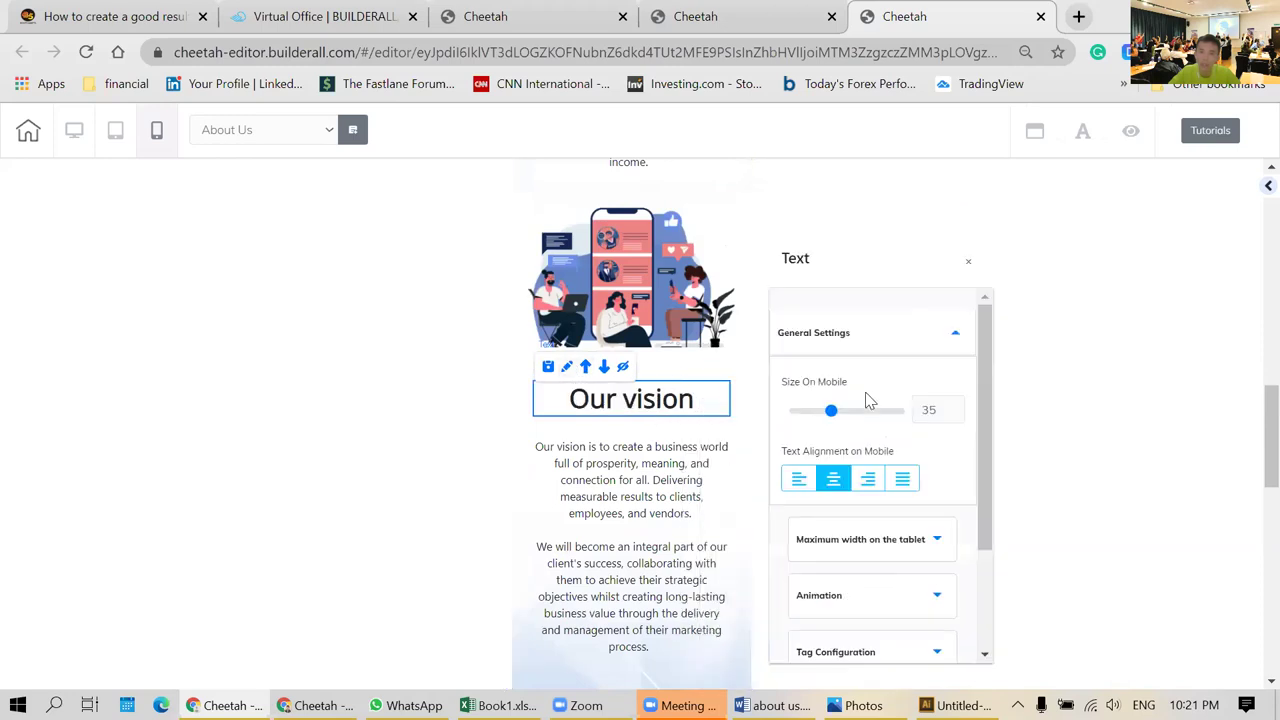
drag(831, 411, 815, 422)
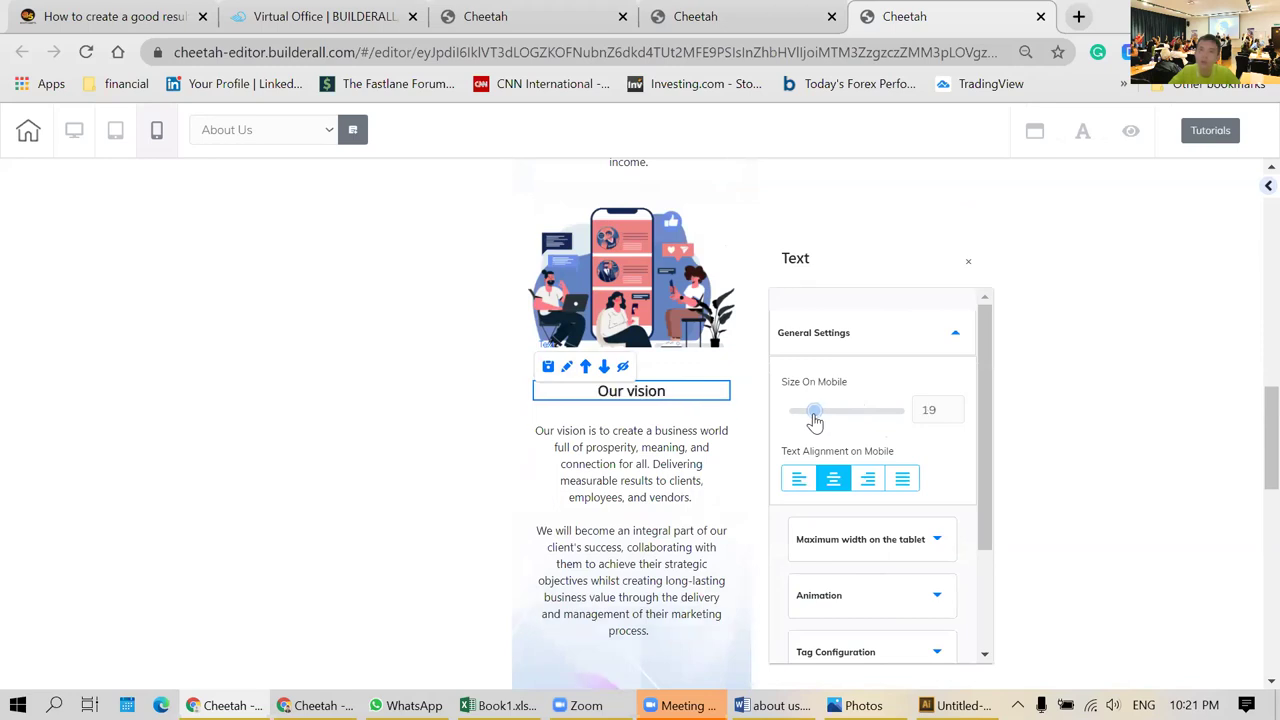
click(968, 264)
- Set the Our Values heading's text size on mobile to 19 and close its text settings
scroll(871, 354, down, 5)
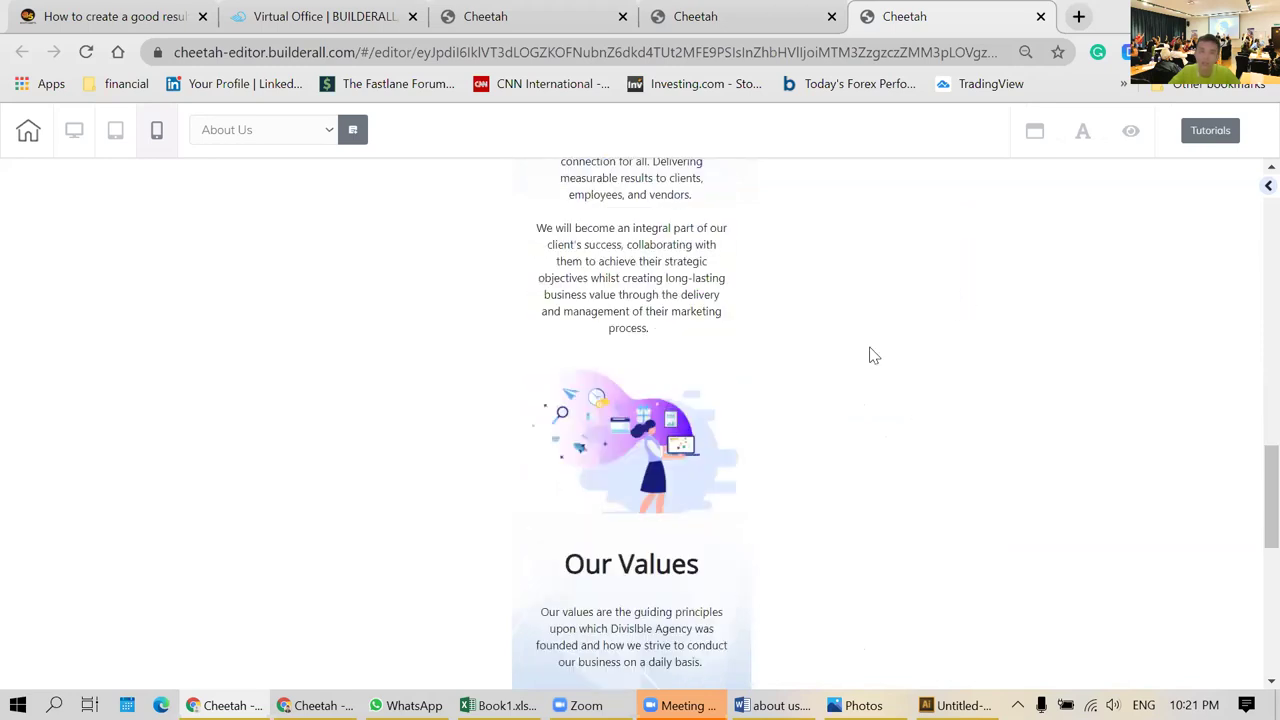
click(620, 368)
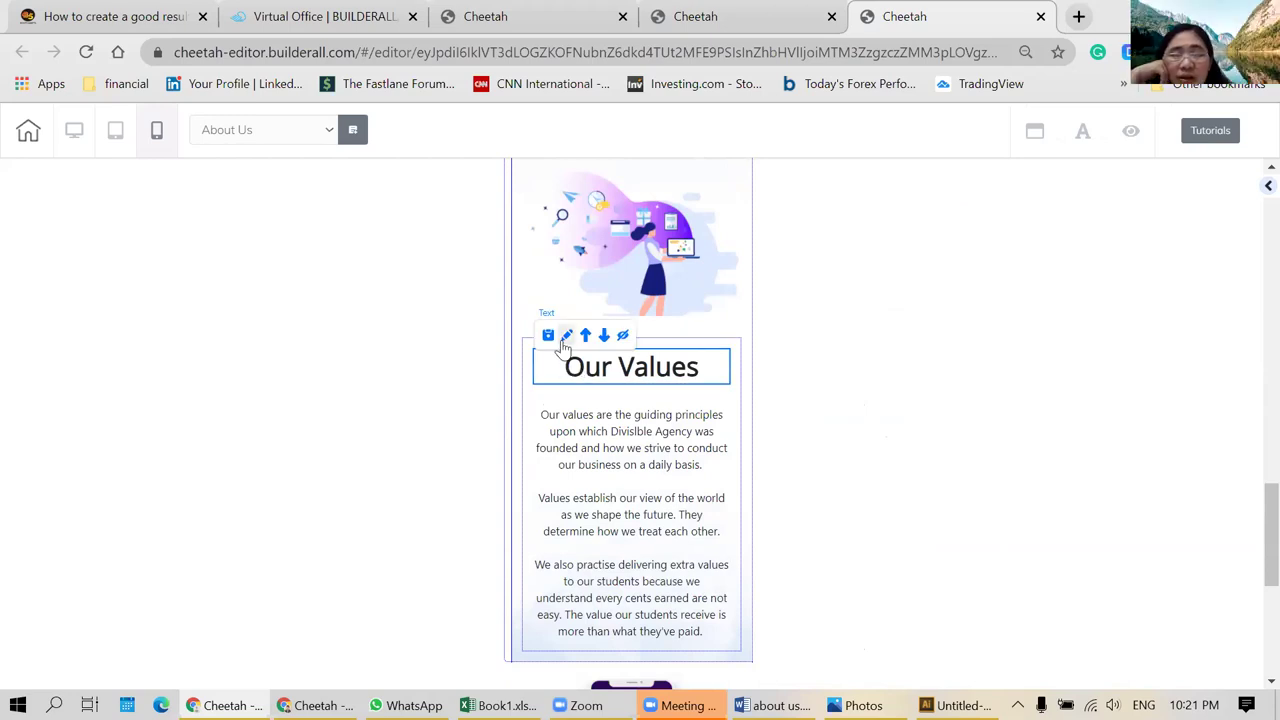
drag(737, 523, 727, 524)
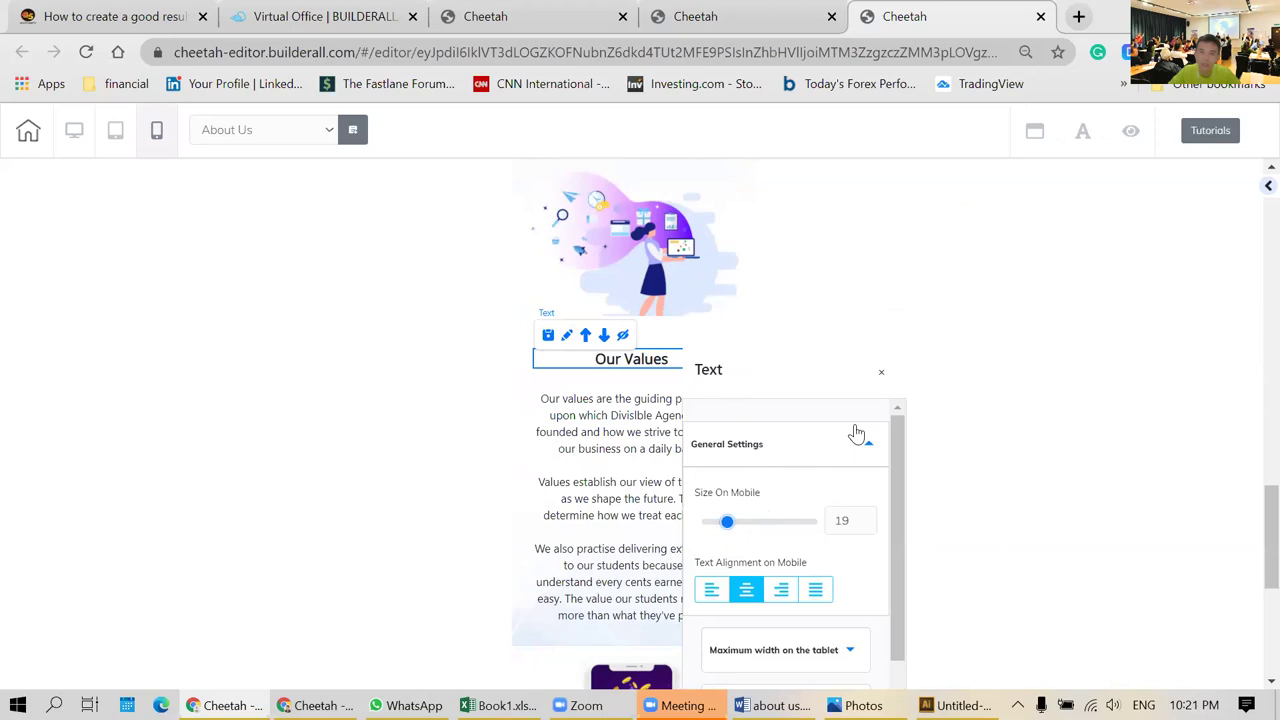
click(921, 408)
- Check the rest of the mobile layout, return to the desktop view, and save the About us page, dismissing the resulting dialog
scroll(917, 408, down, 4)
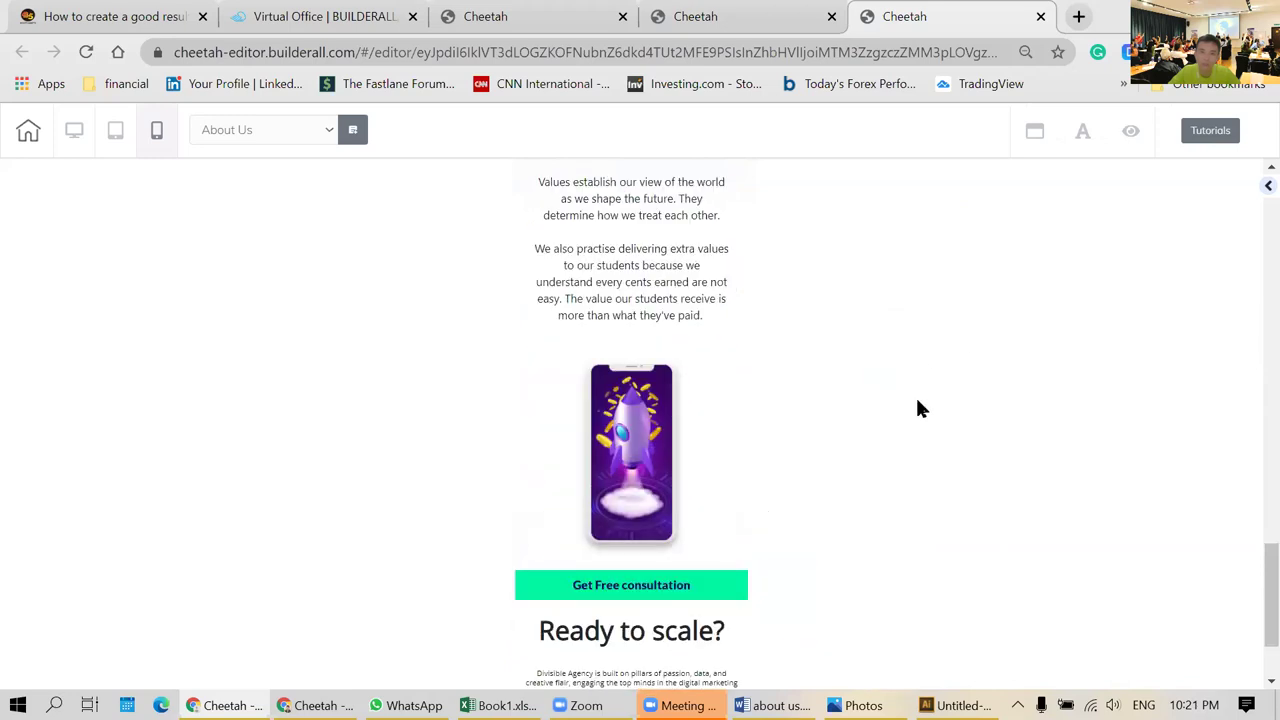
scroll(921, 408, down, 1)
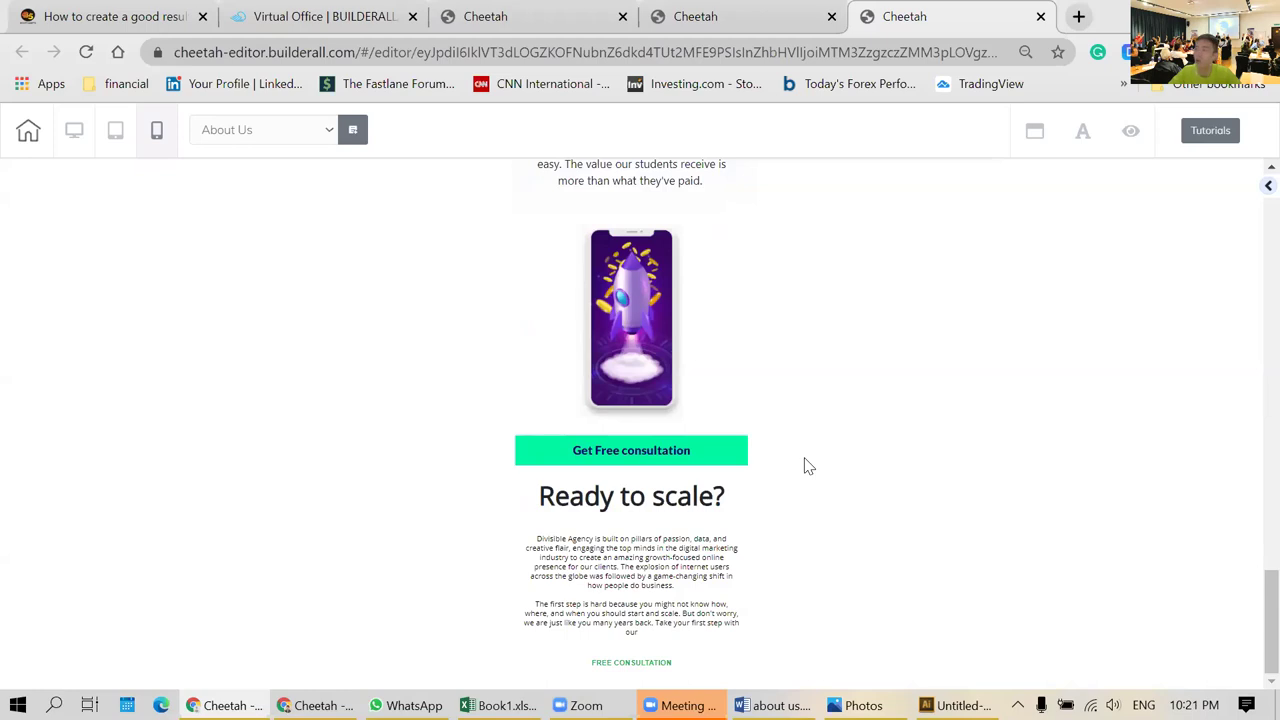
scroll(808, 466, up, 10)
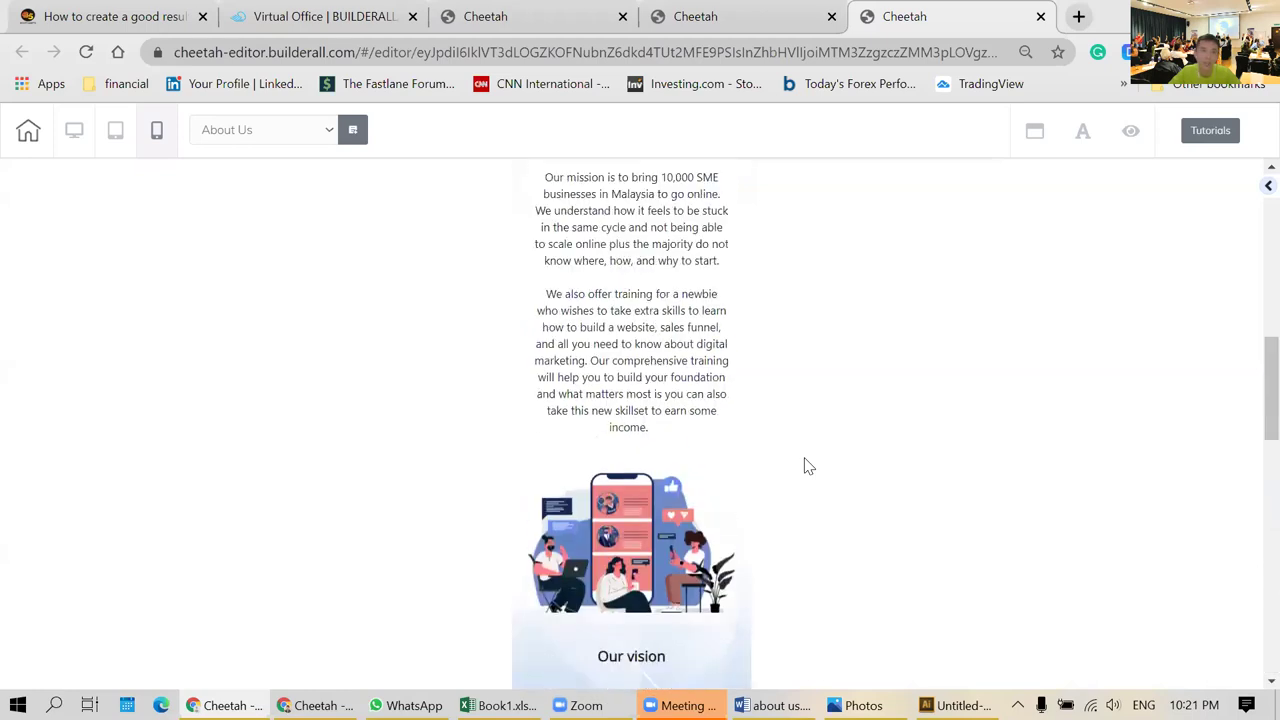
scroll(808, 466, up, 6)
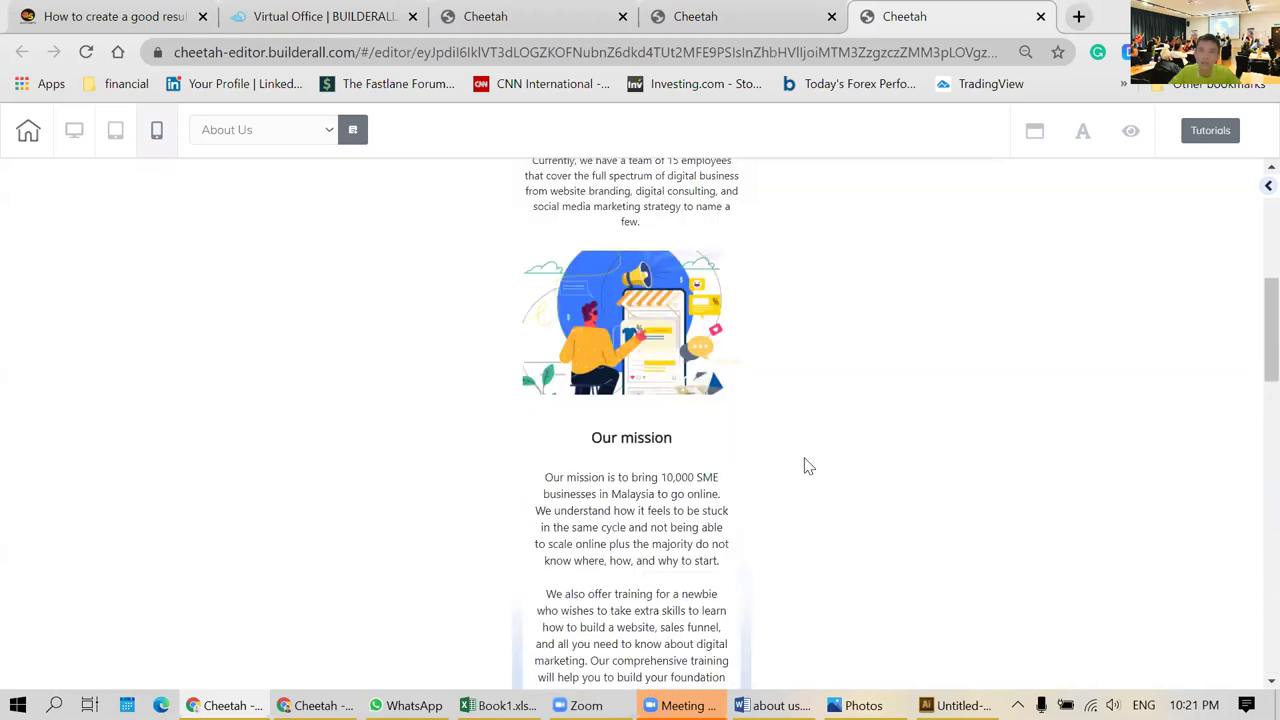
click(73, 136)
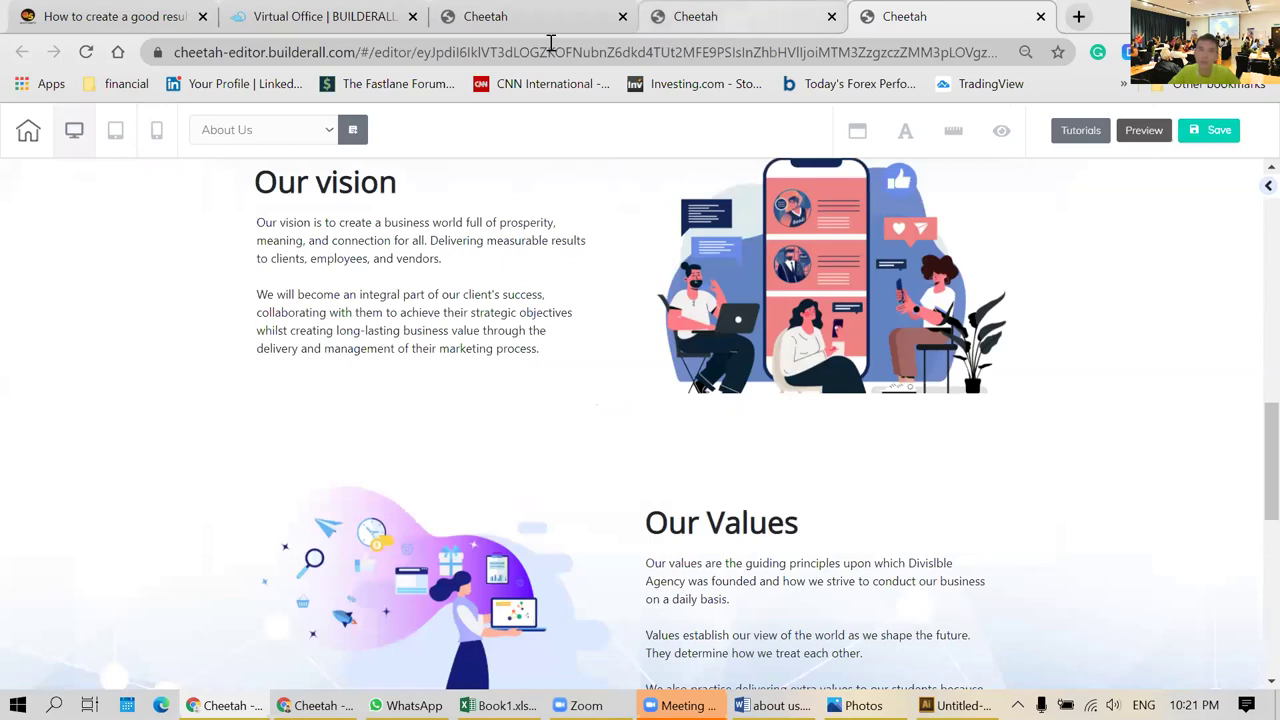
click(1214, 130)
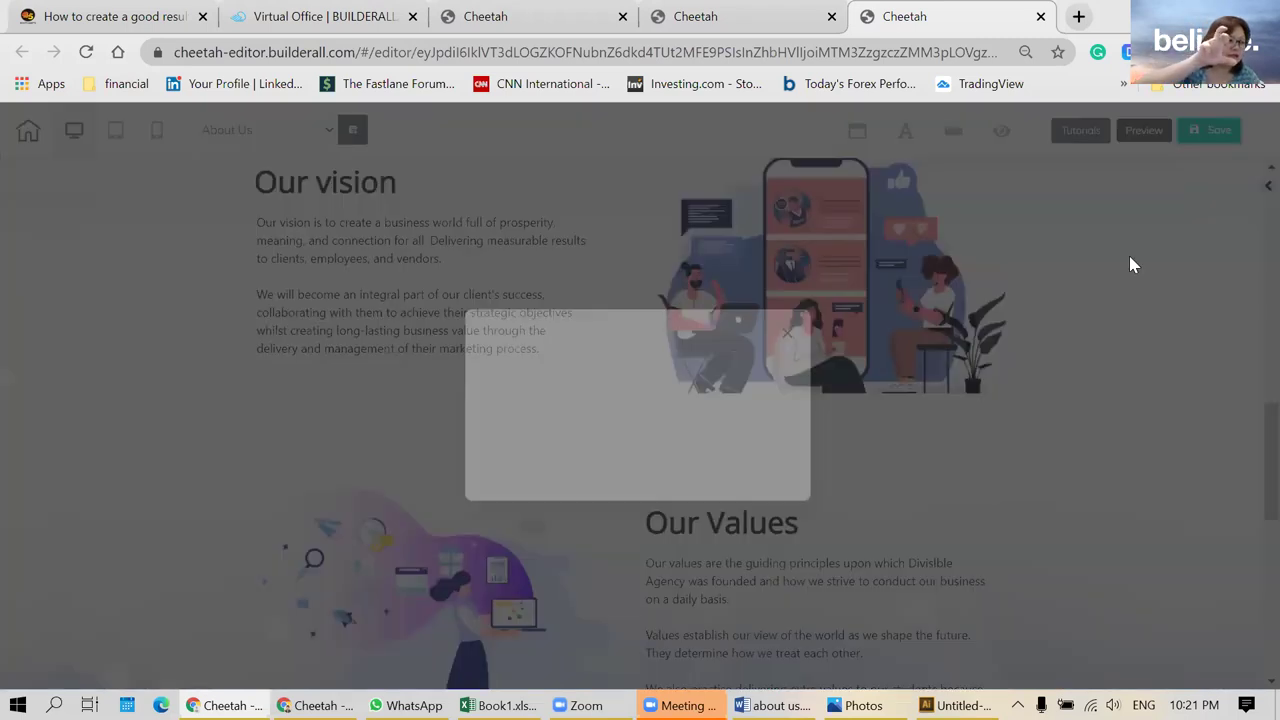
key(Escape)
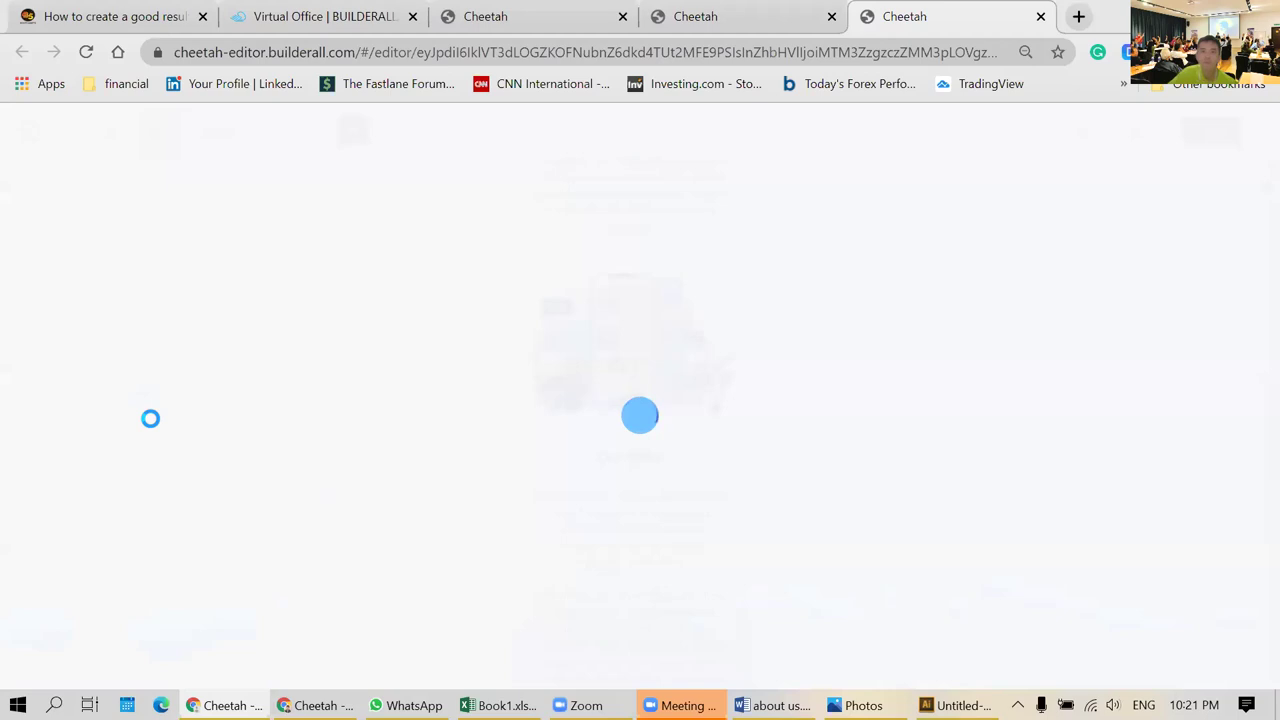
- Review the About us page's mobile layout, examining its images, paragraphs, and the Our mission, Our vision, and Our Values sections
scroll(234, 428, down, 8)
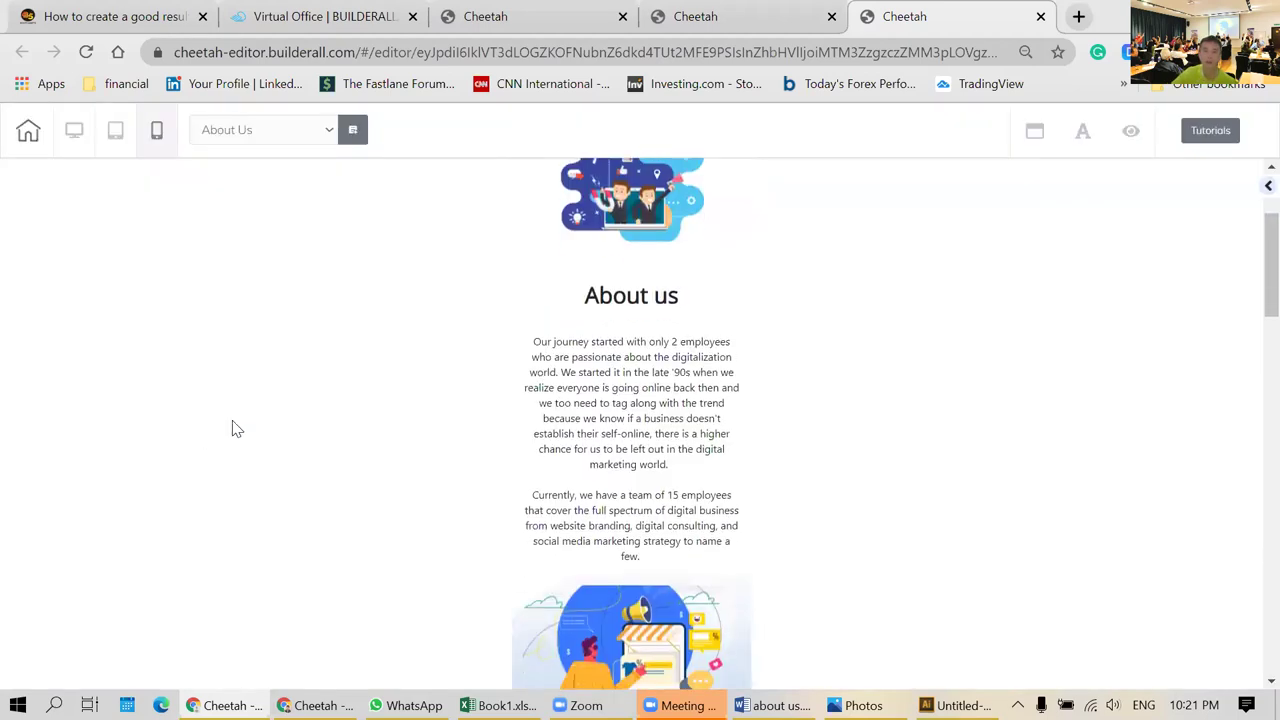
scroll(234, 428, down, 4)
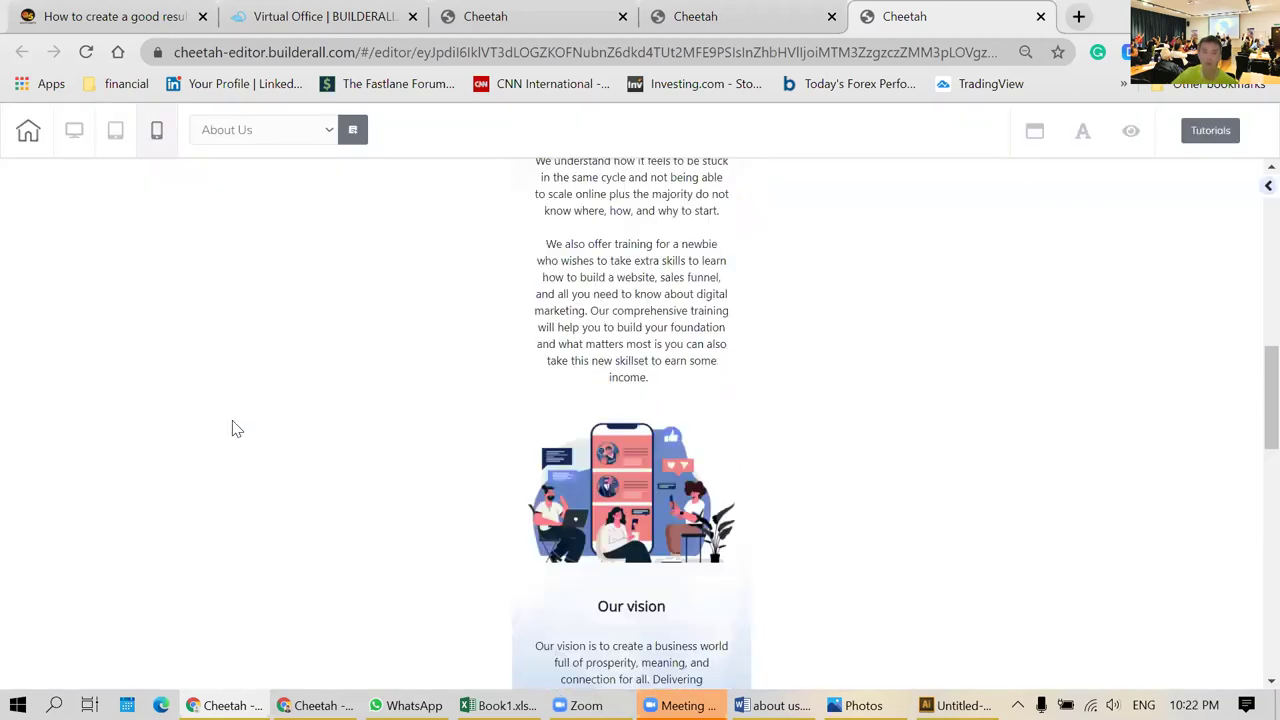
scroll(234, 428, down, 4)
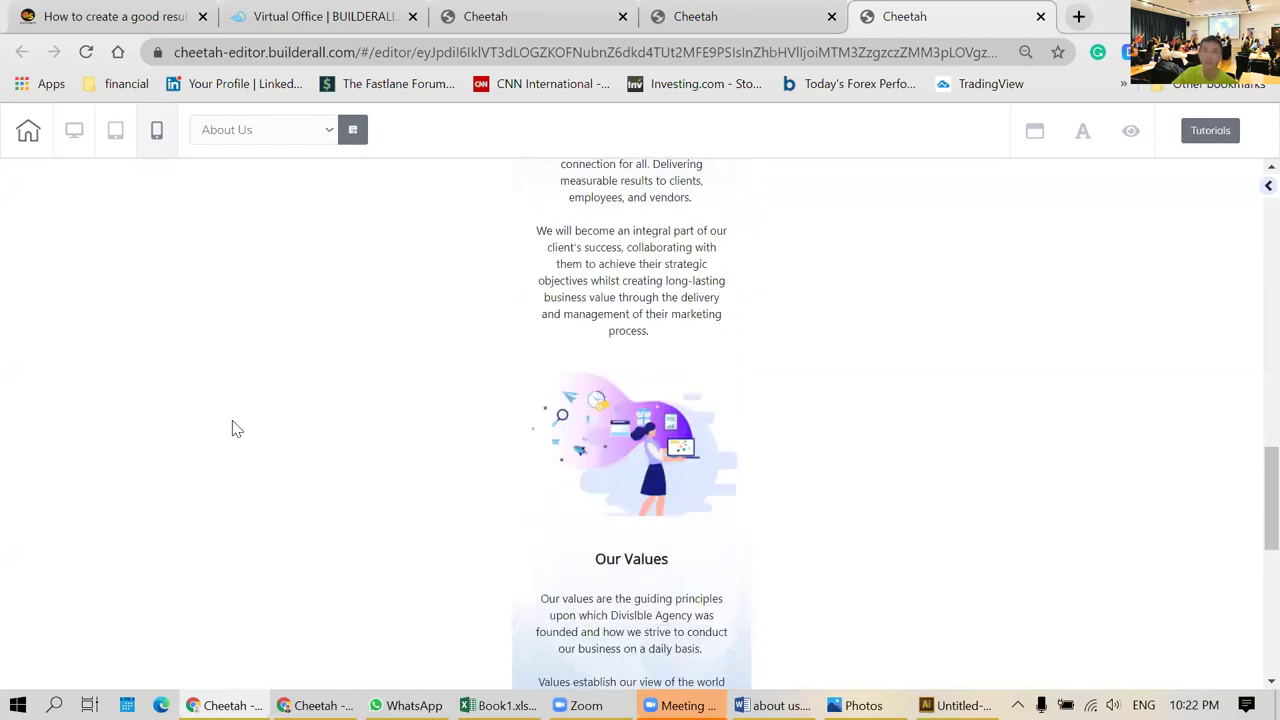
scroll(234, 428, up, 2)
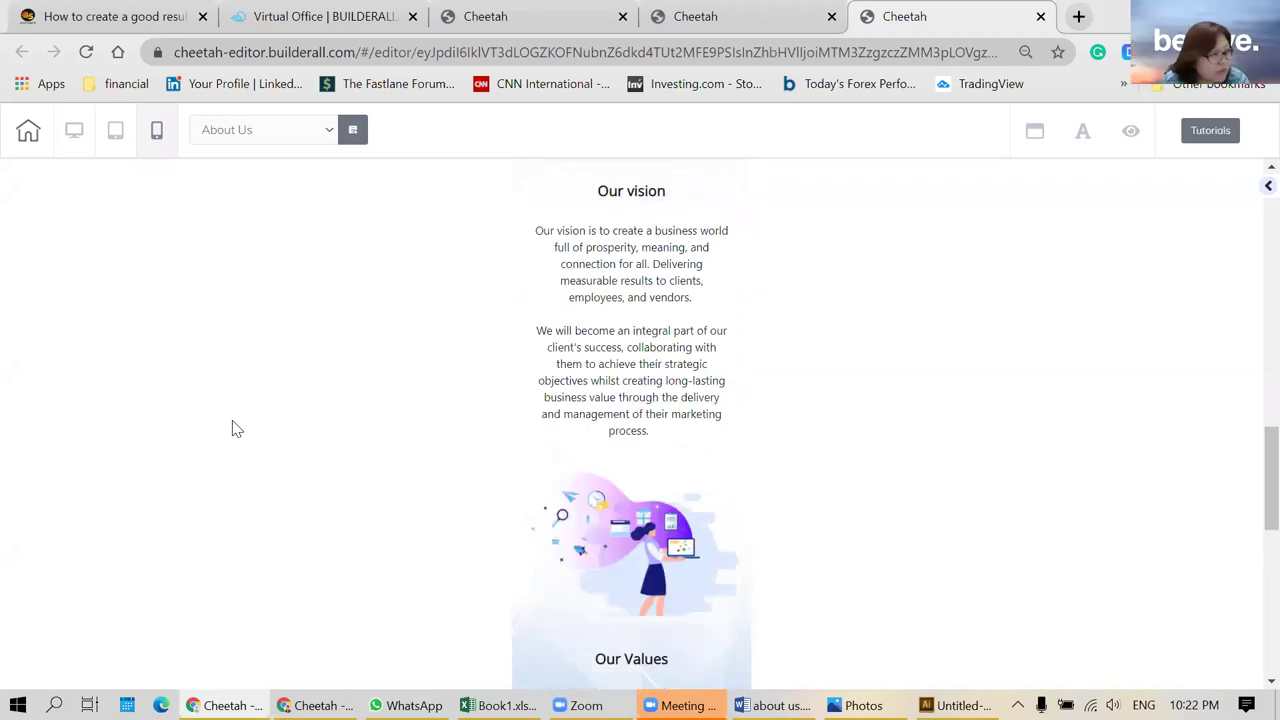
scroll(232, 428, up, 3)
scroll(236, 429, up, 5)
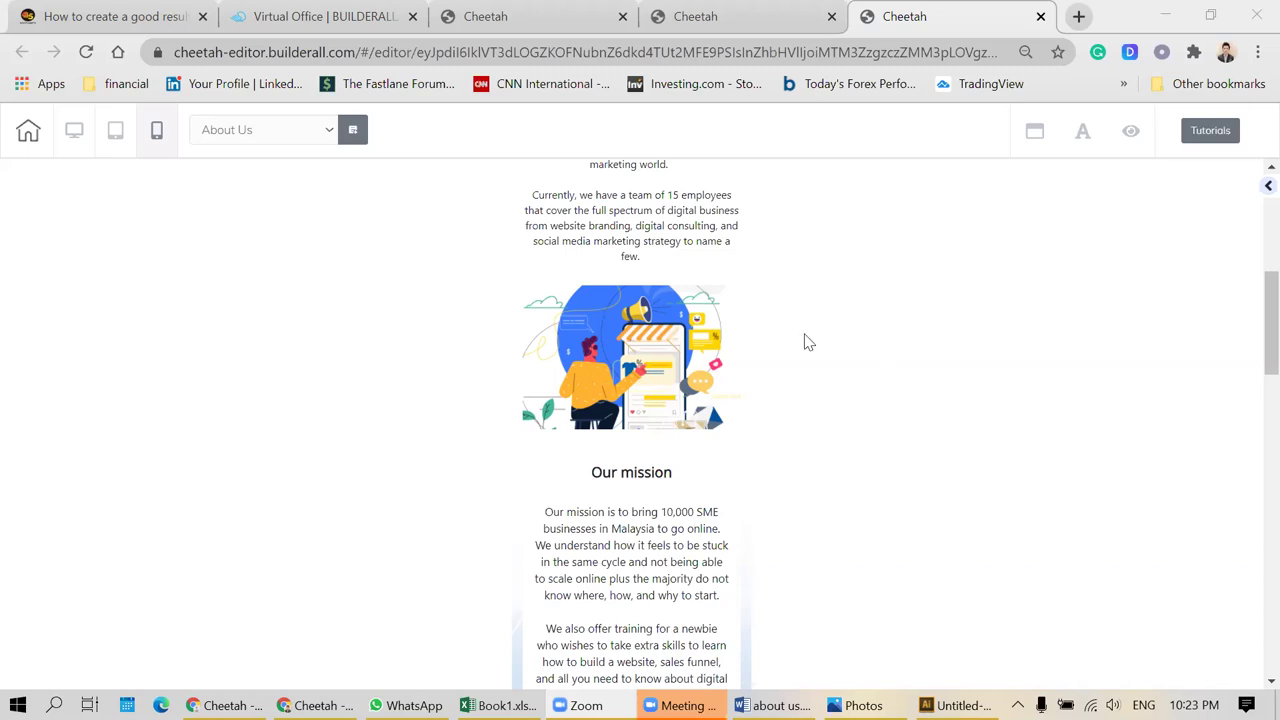
scroll(806, 341, up, 1)
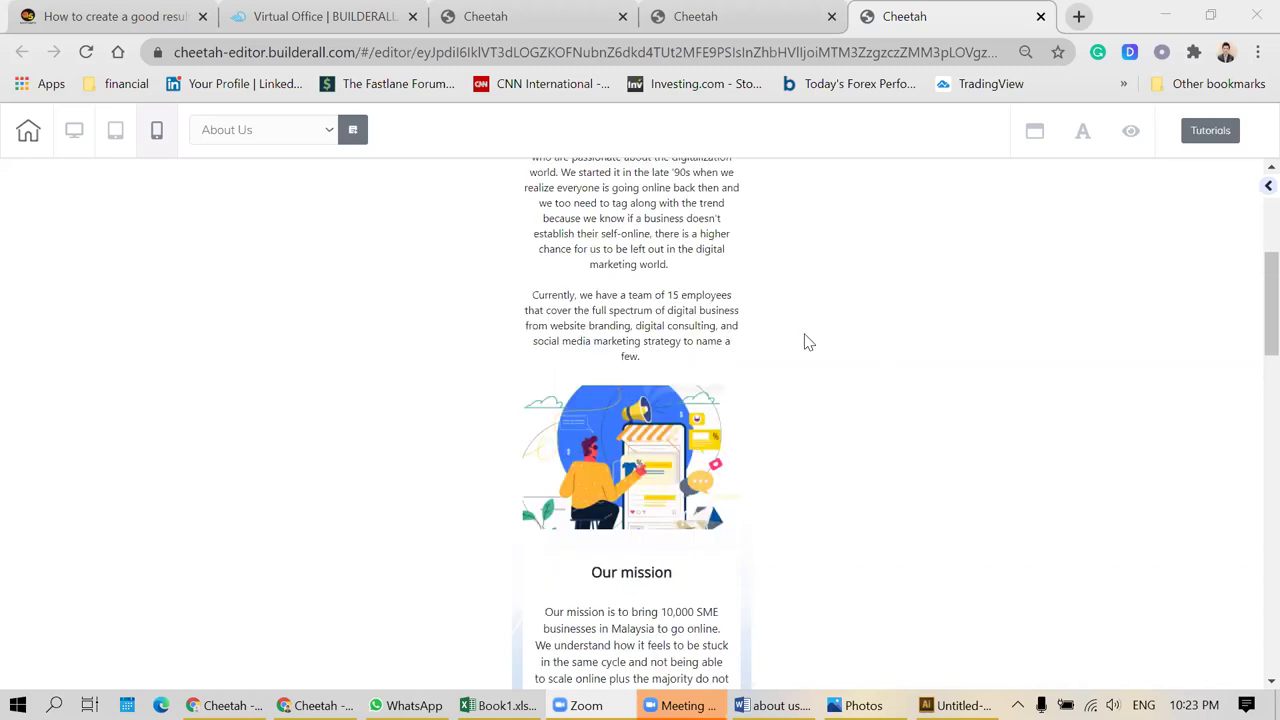
scroll(808, 342, down, 1)
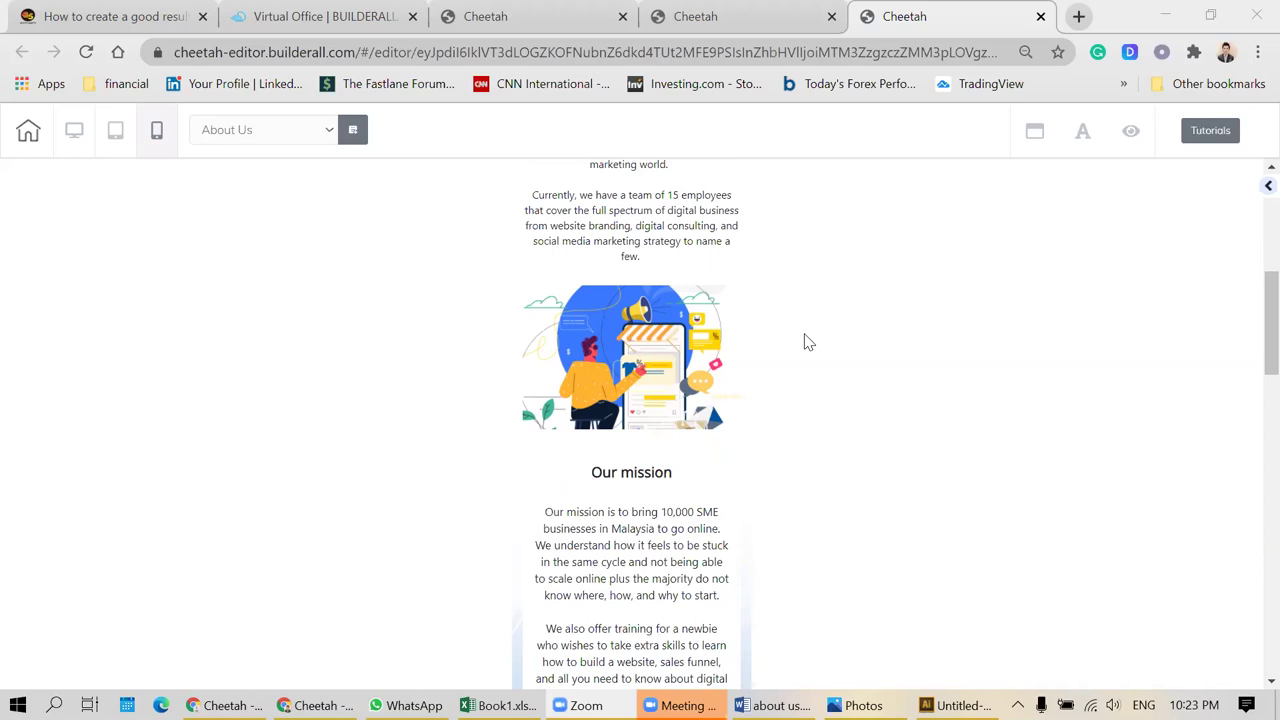
scroll(808, 342, up, 3)
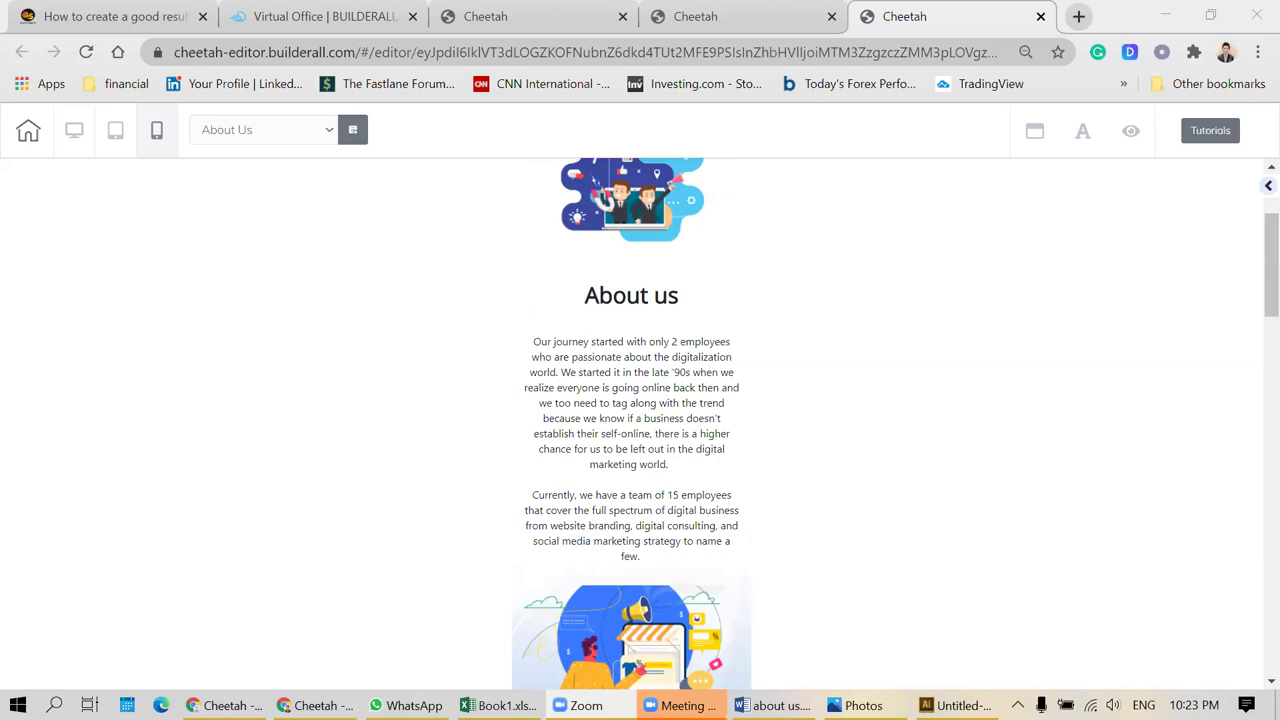
scroll(789, 405, up, 1)
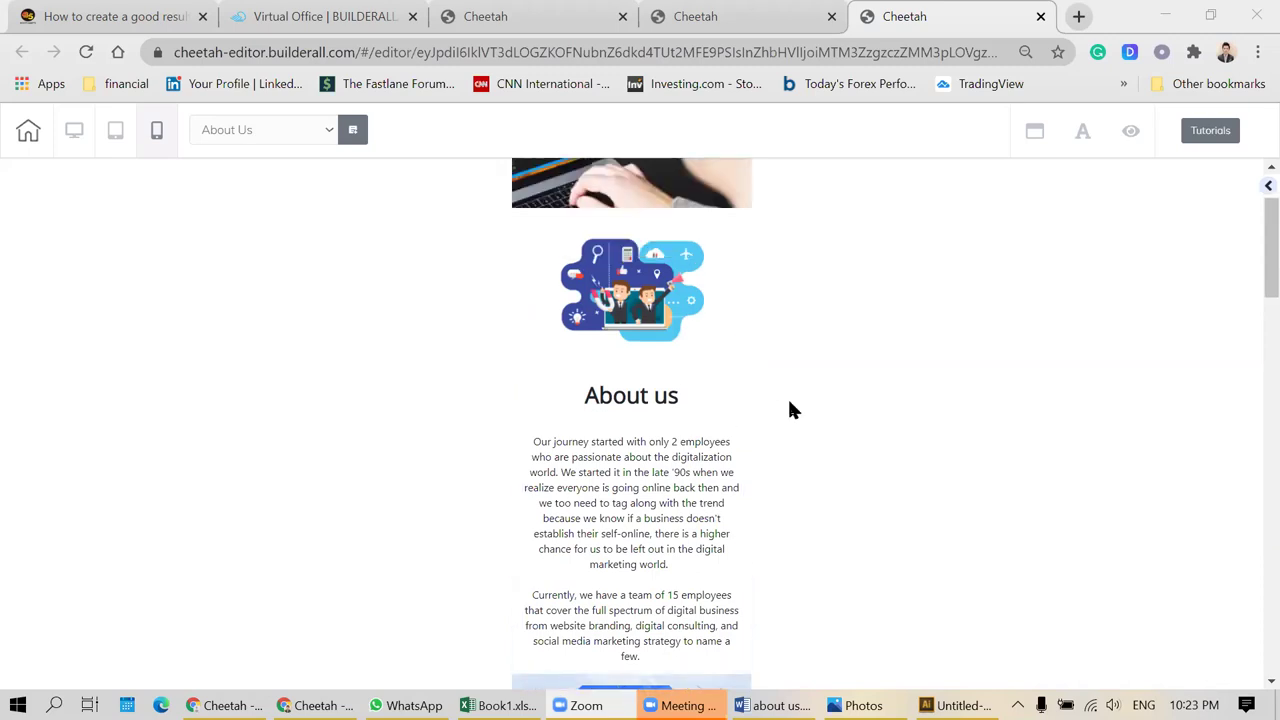
scroll(789, 410, down, 4)
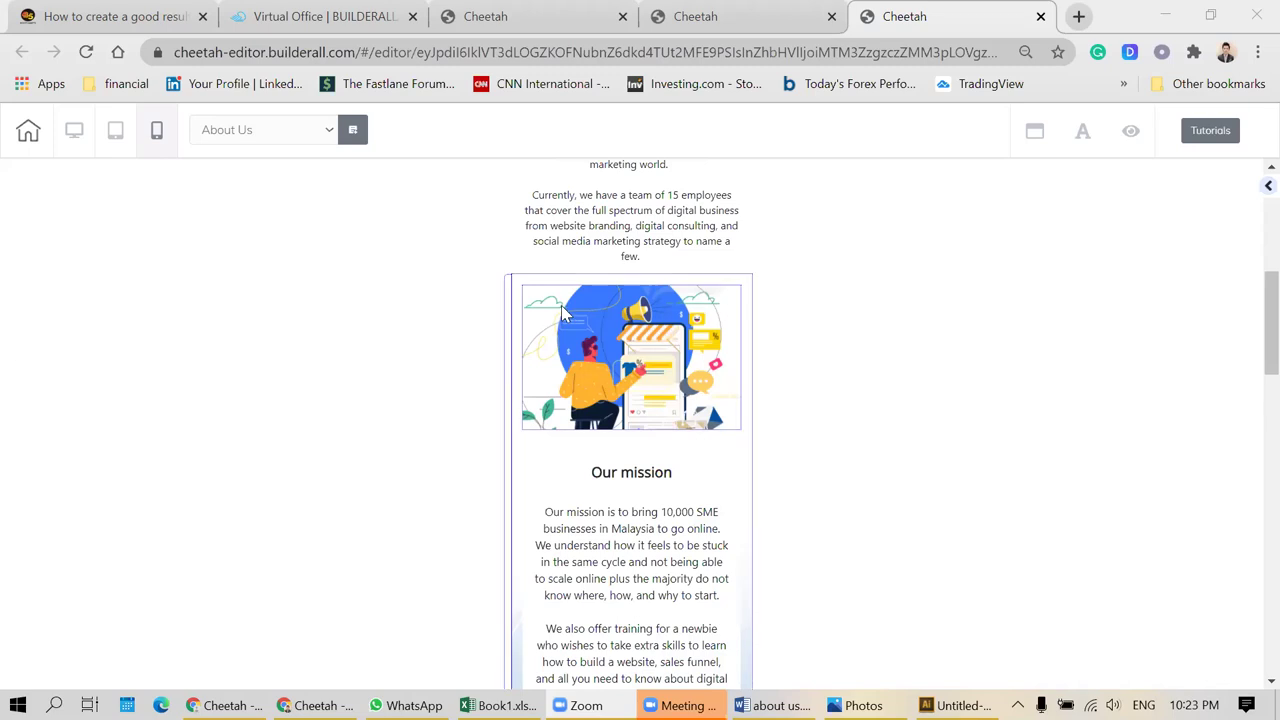
- Examine the desktop layout of the Our mission and Our vision sections in the other About Us editor, with the side panel hidden
click(725, 25)
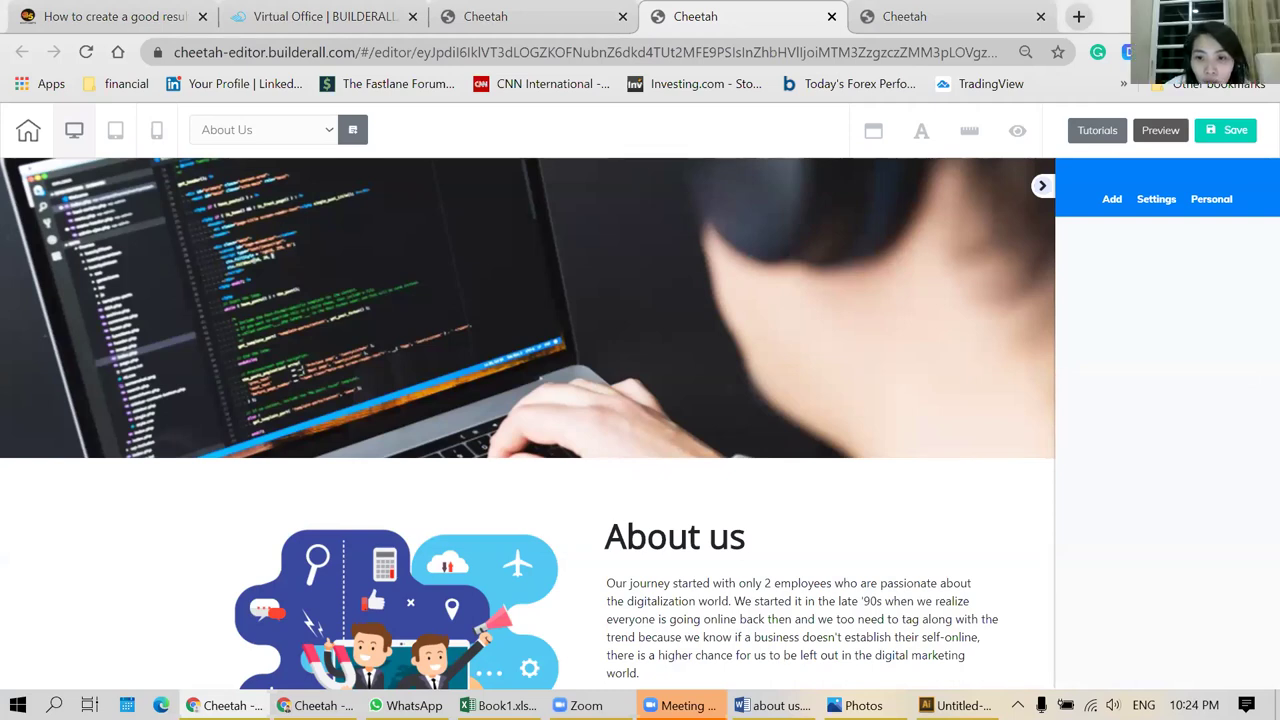
click(1042, 186)
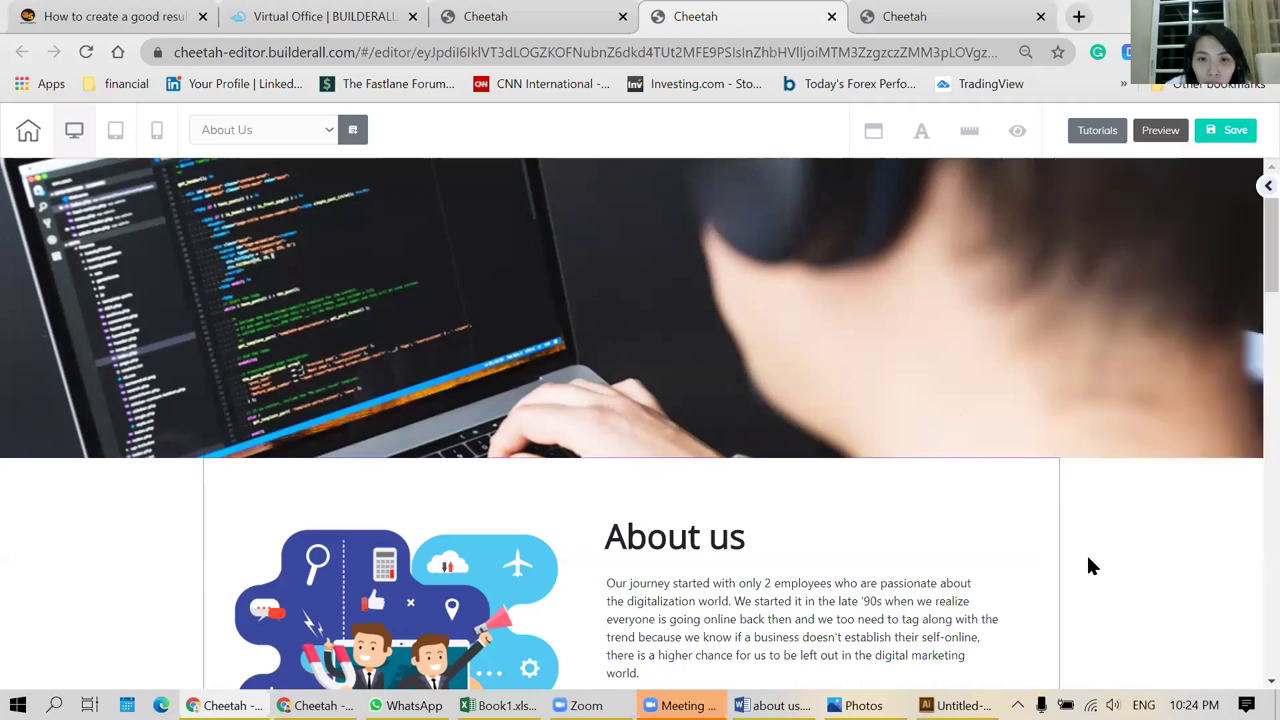
scroll(1090, 560, down, 5)
scroll(1099, 529, down, 2)
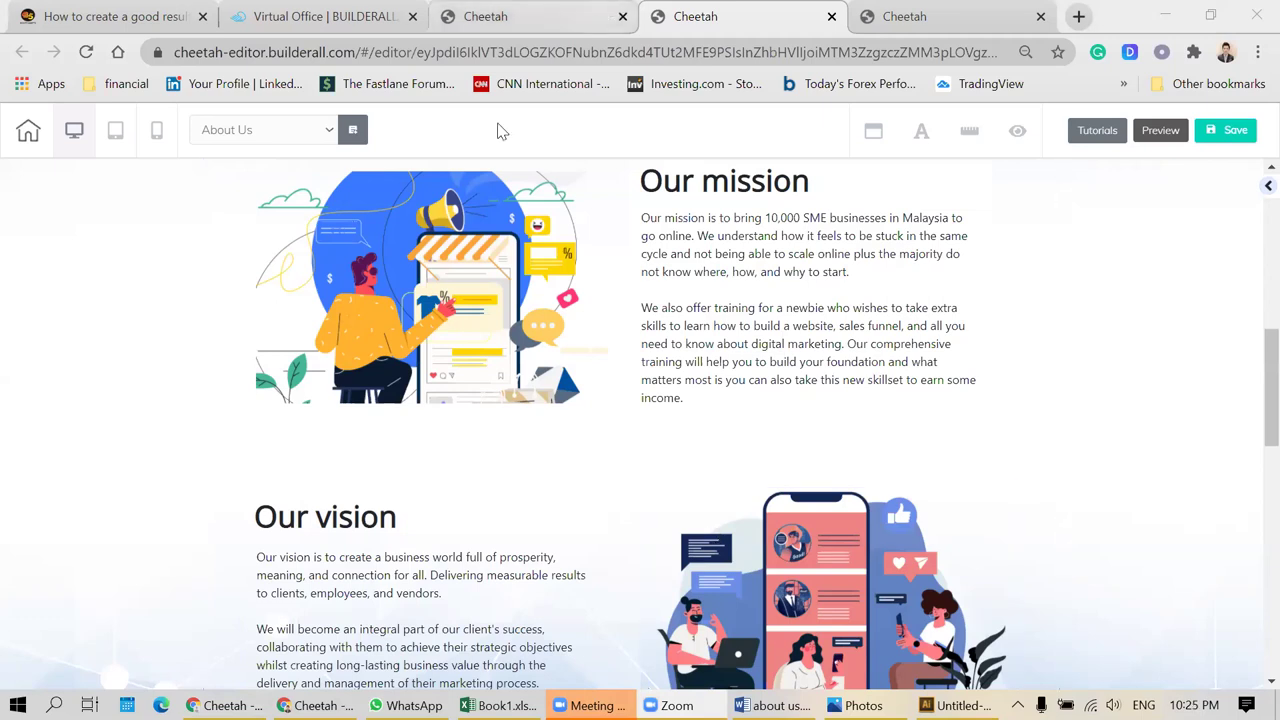
- Check the About us banner, illustration, and intro text in the mobile view of this editor copy
click(575, 15)
click(686, 15)
scroll(145, 300, up, 3)
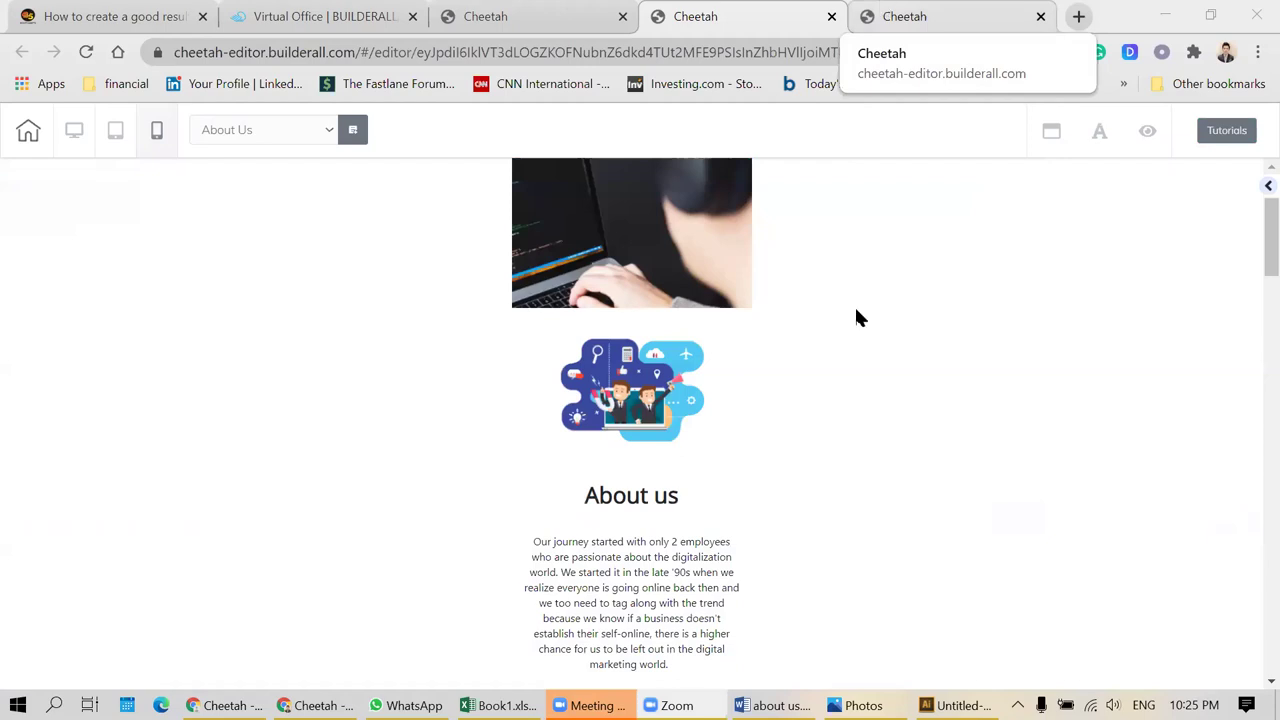
scroll(879, 349, down, 1)
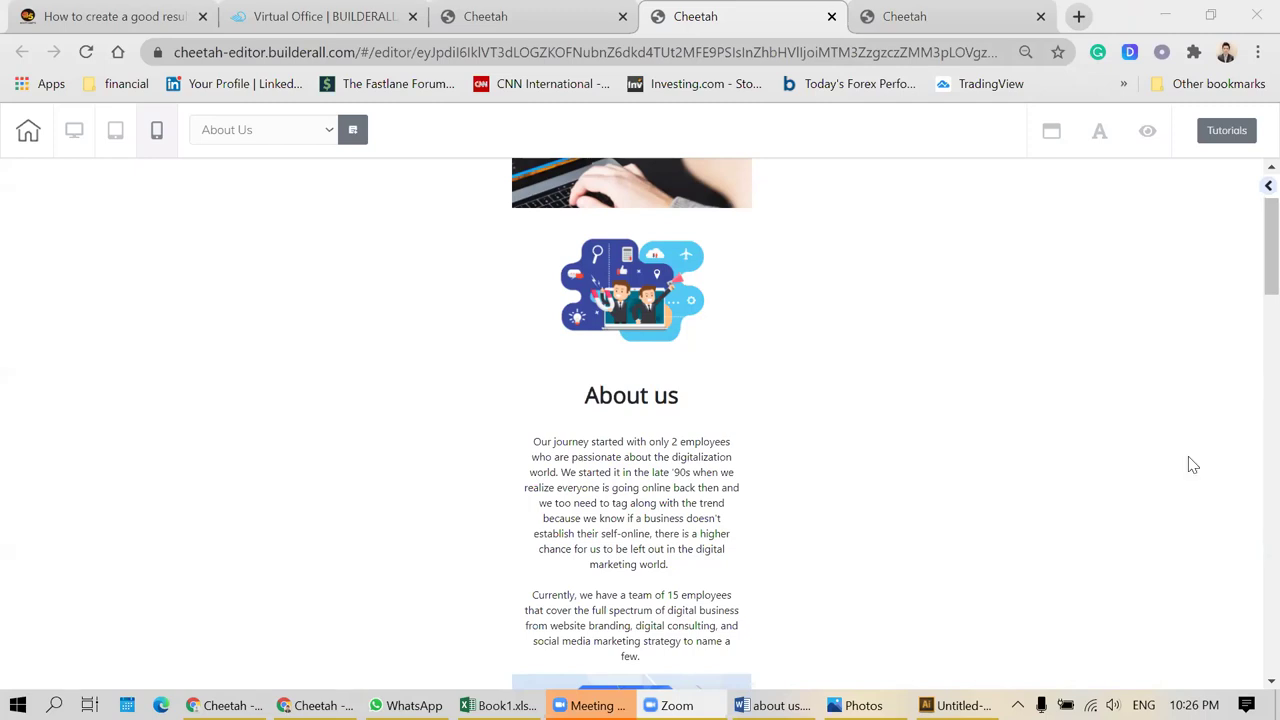
scroll(1194, 462, down, 1)
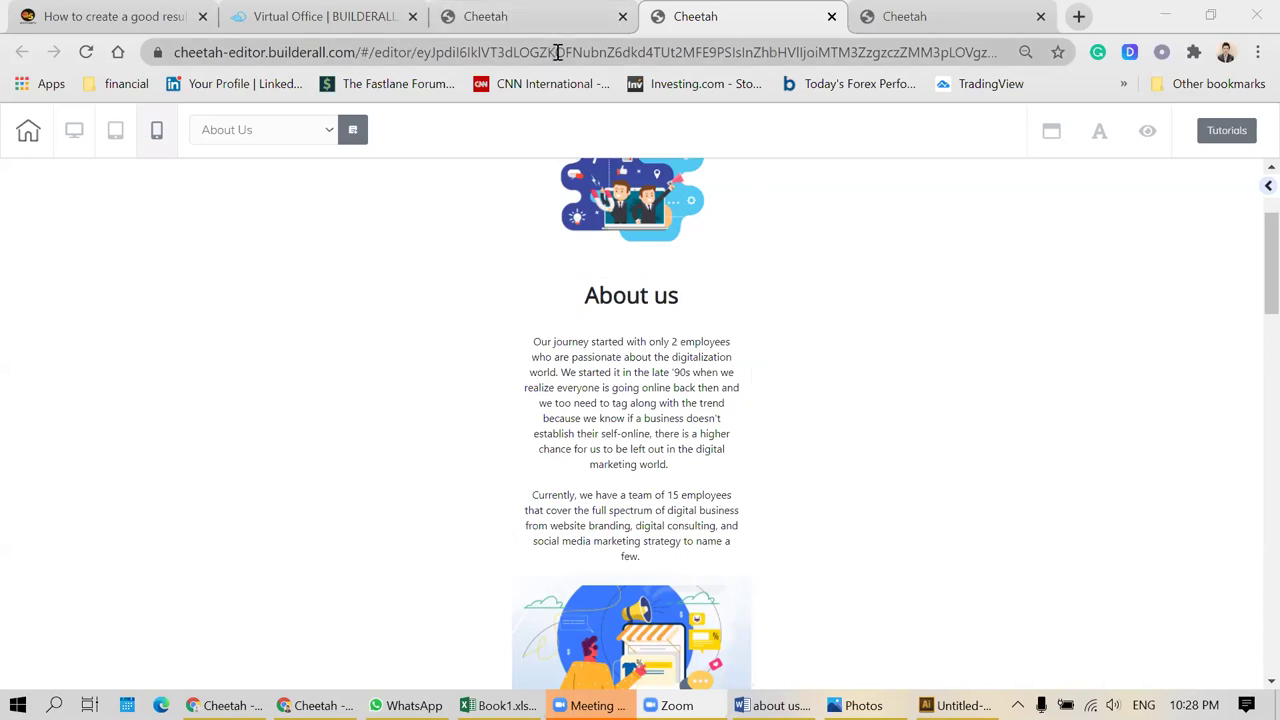
- Reload the About Us page's editor and close the duplicate editor tab, hiding the side panel
click(86, 52)
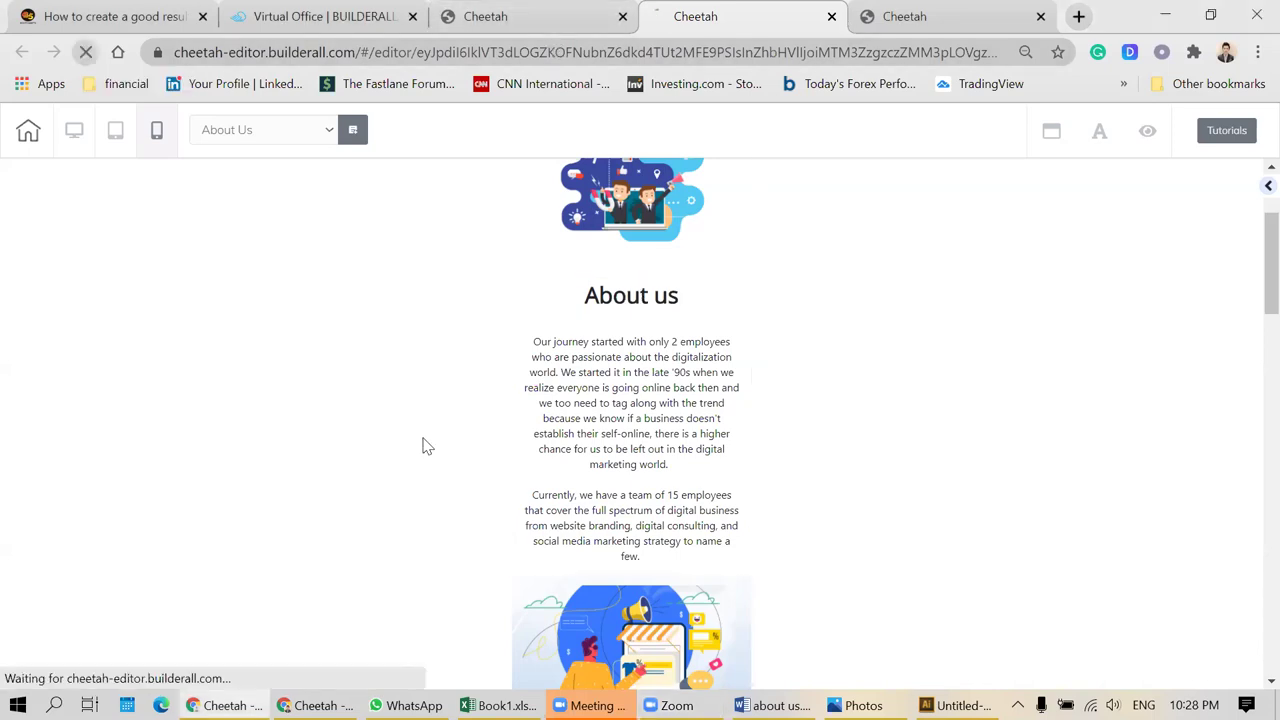
click(731, 164)
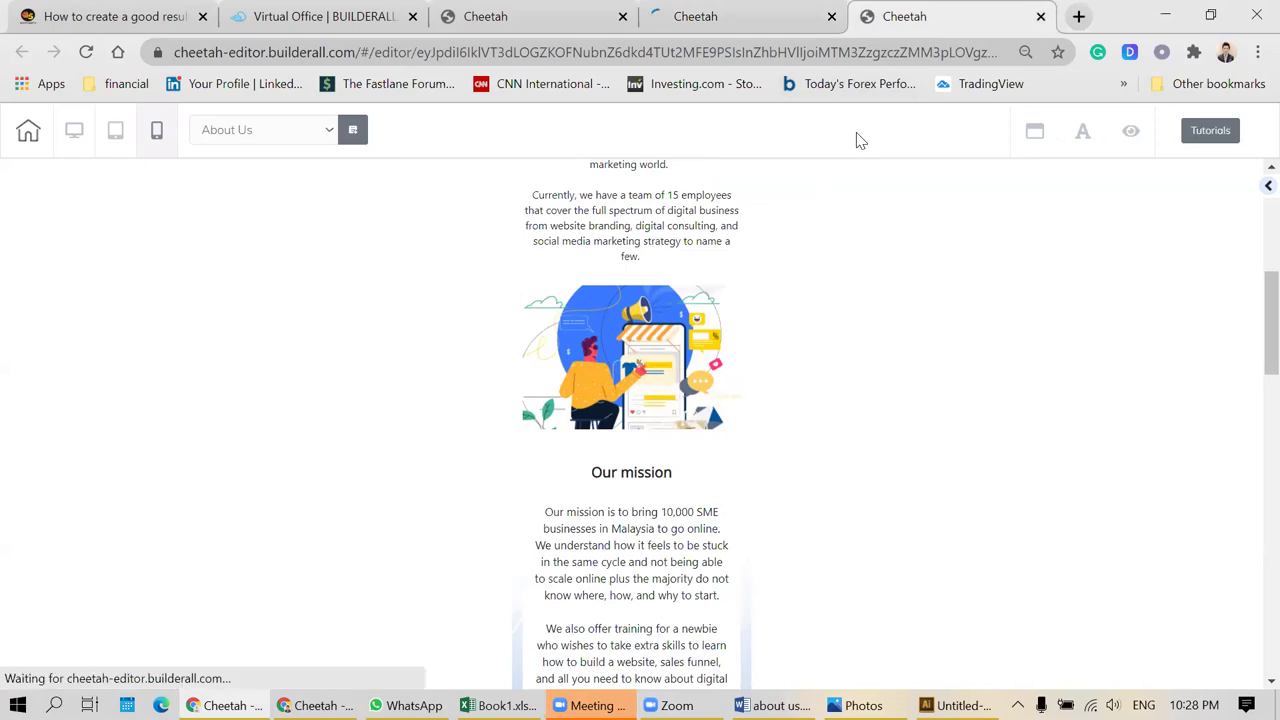
key(ctrl+w)
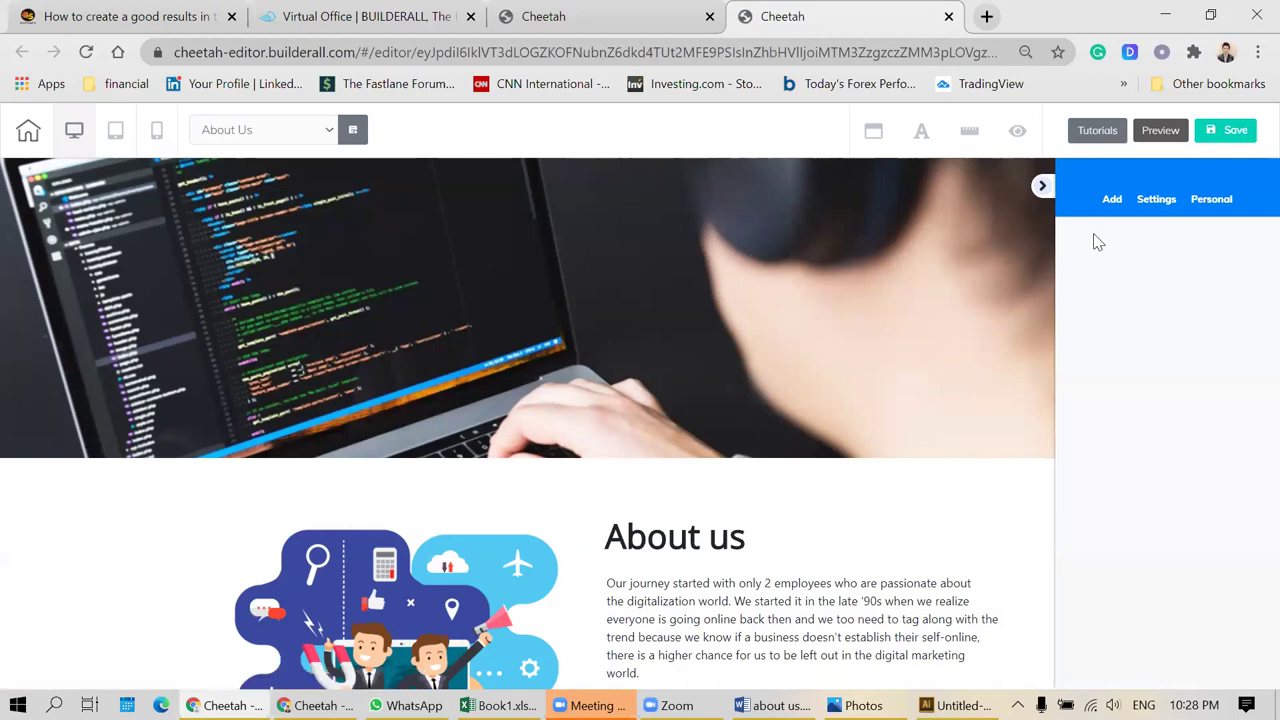
click(1041, 187)
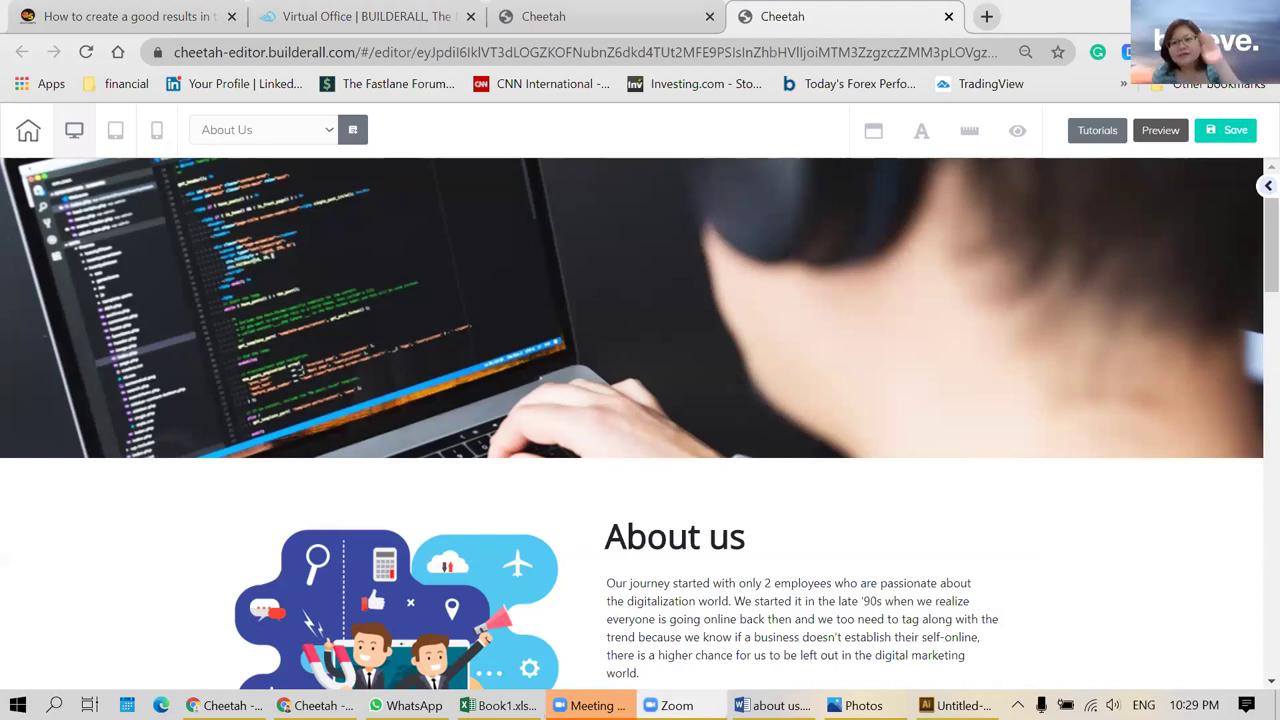
click(600, 12)
click(800, 12)
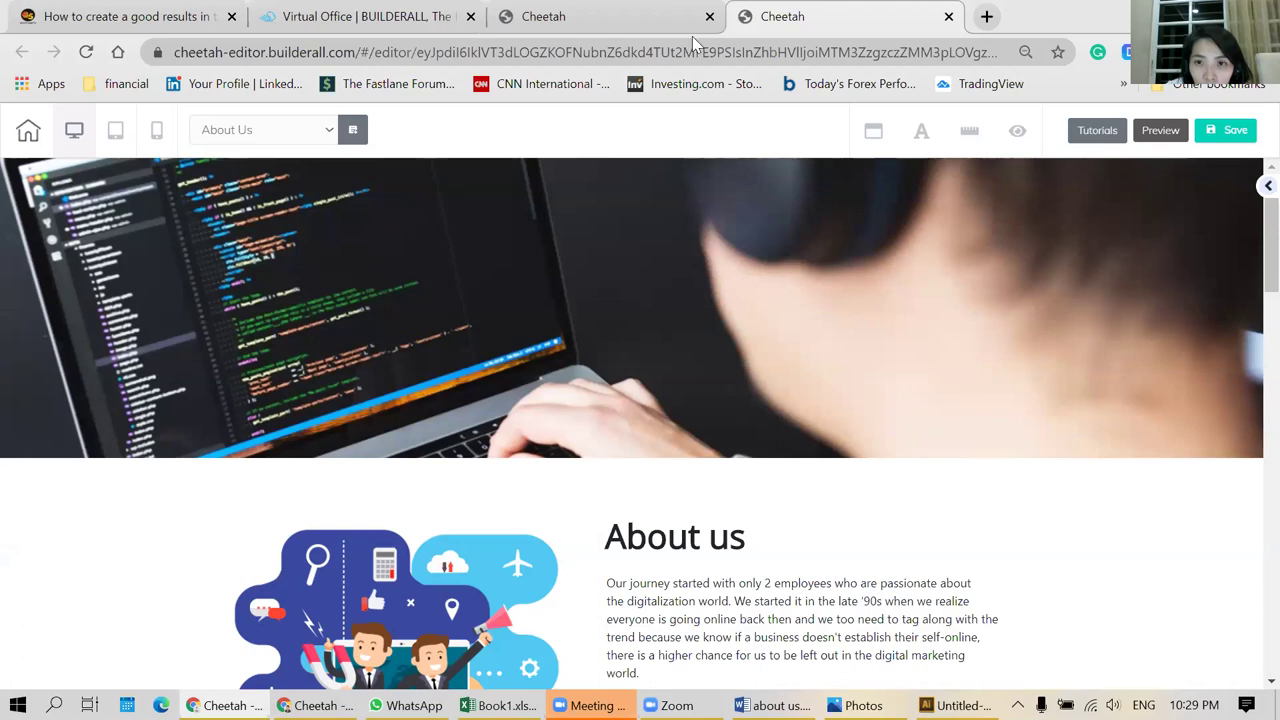
click(622, 12)
click(826, 10)
click(586, 22)
click(770, 18)
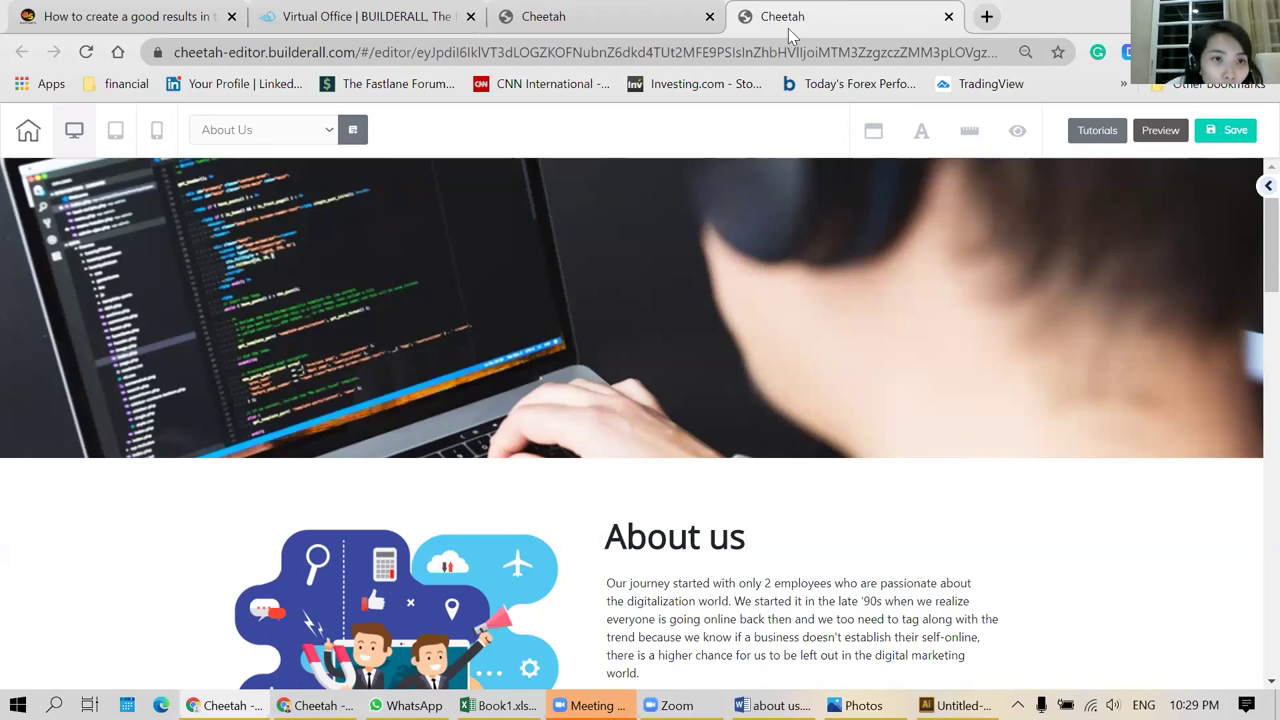
click(576, 10)
click(836, 12)
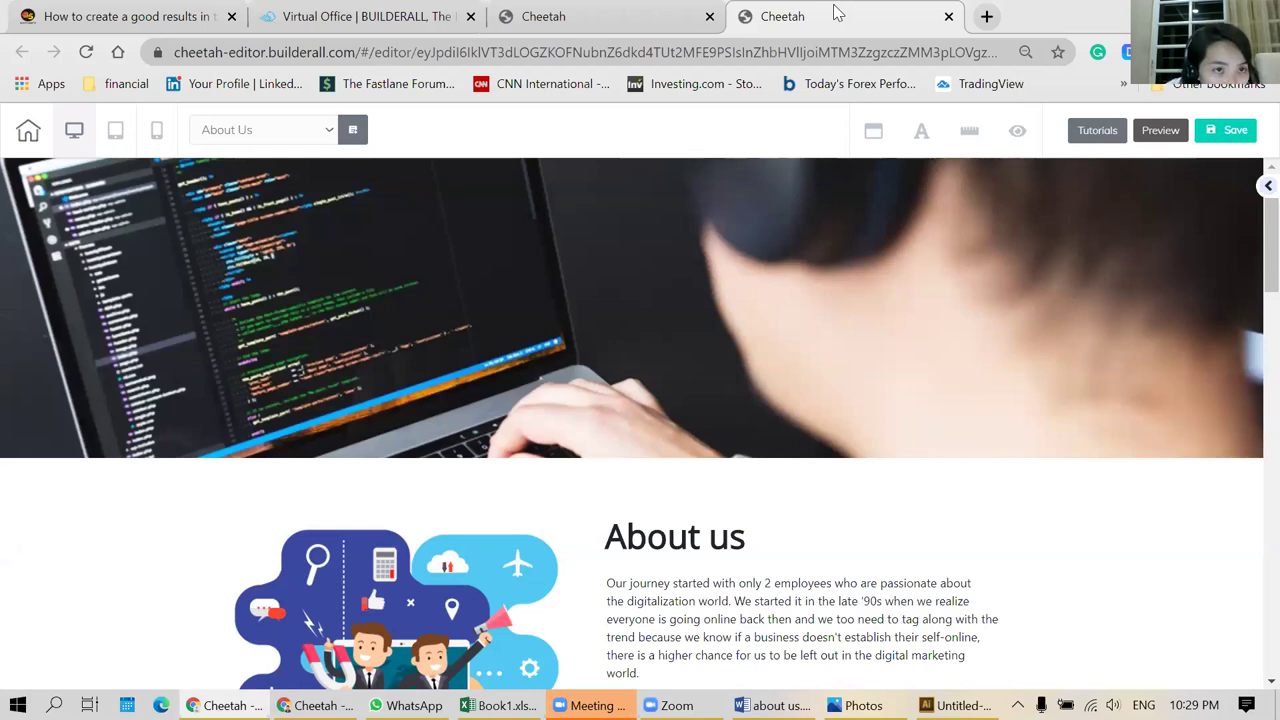
- Look through the Builderall office and the Cheetah dashboard's published and unpublished sites
click(645, 8)
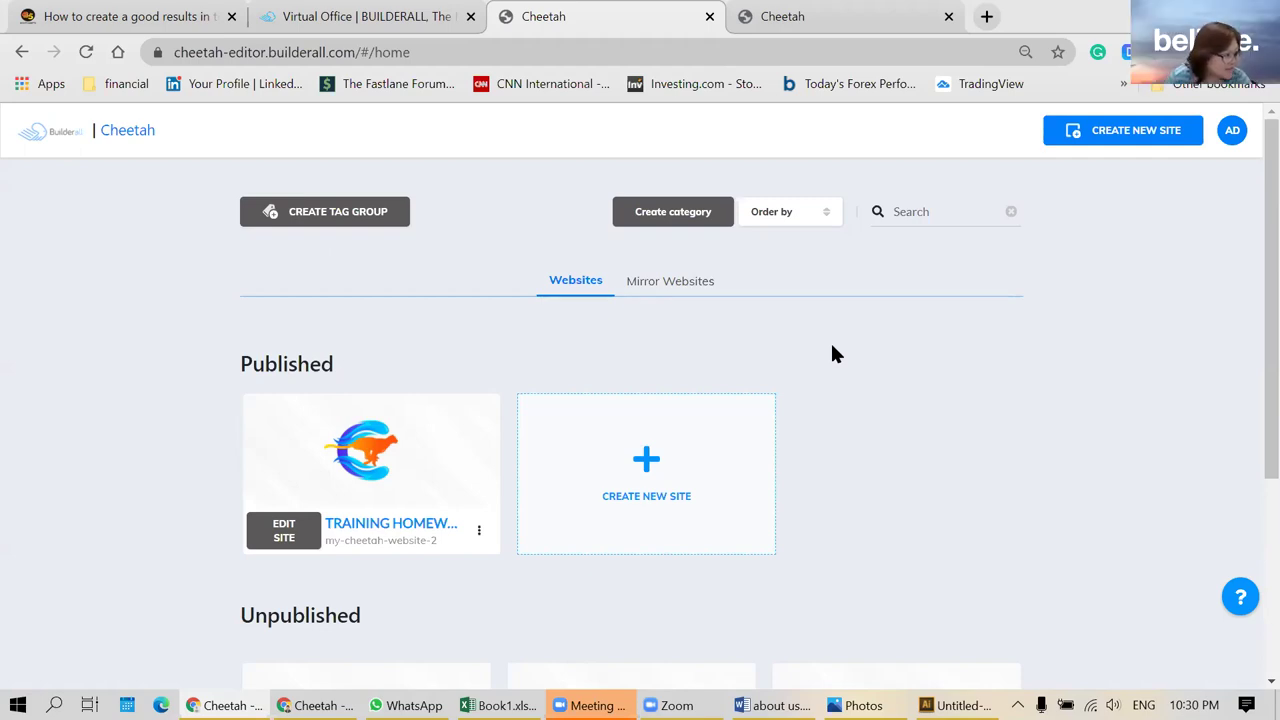
click(438, 12)
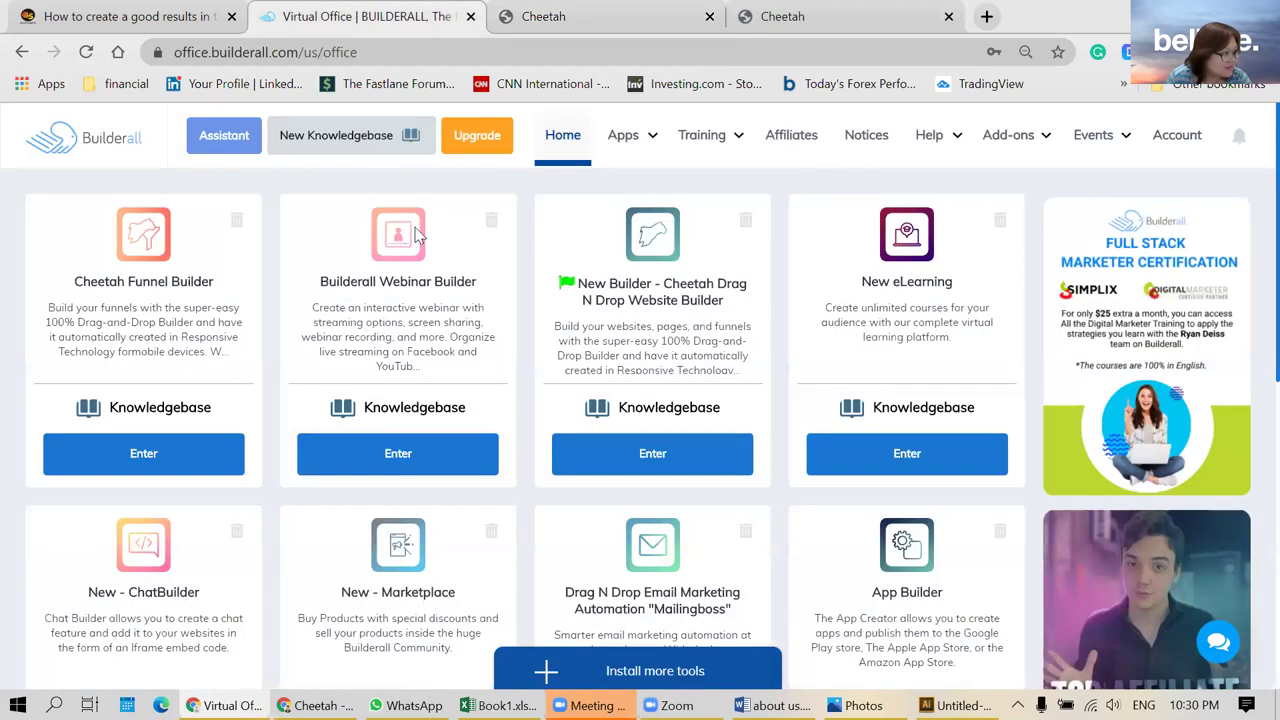
click(652, 462)
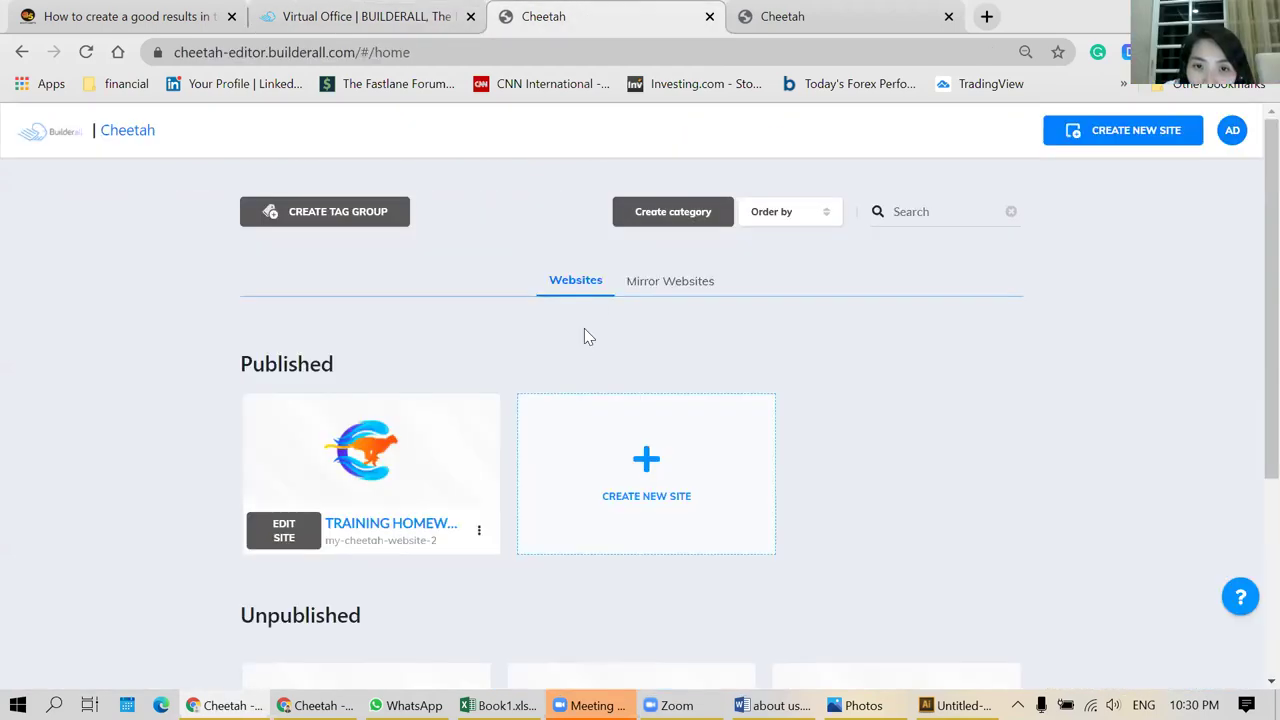
scroll(168, 437, down, 3)
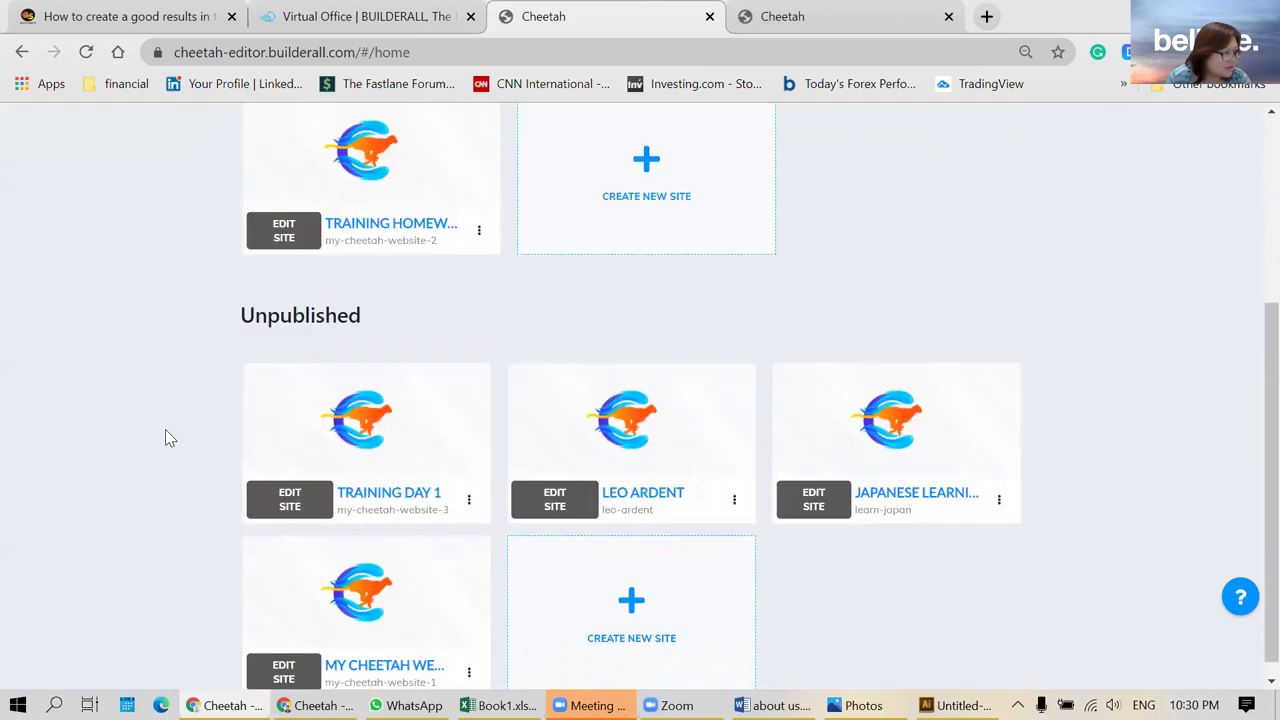
click(805, 14)
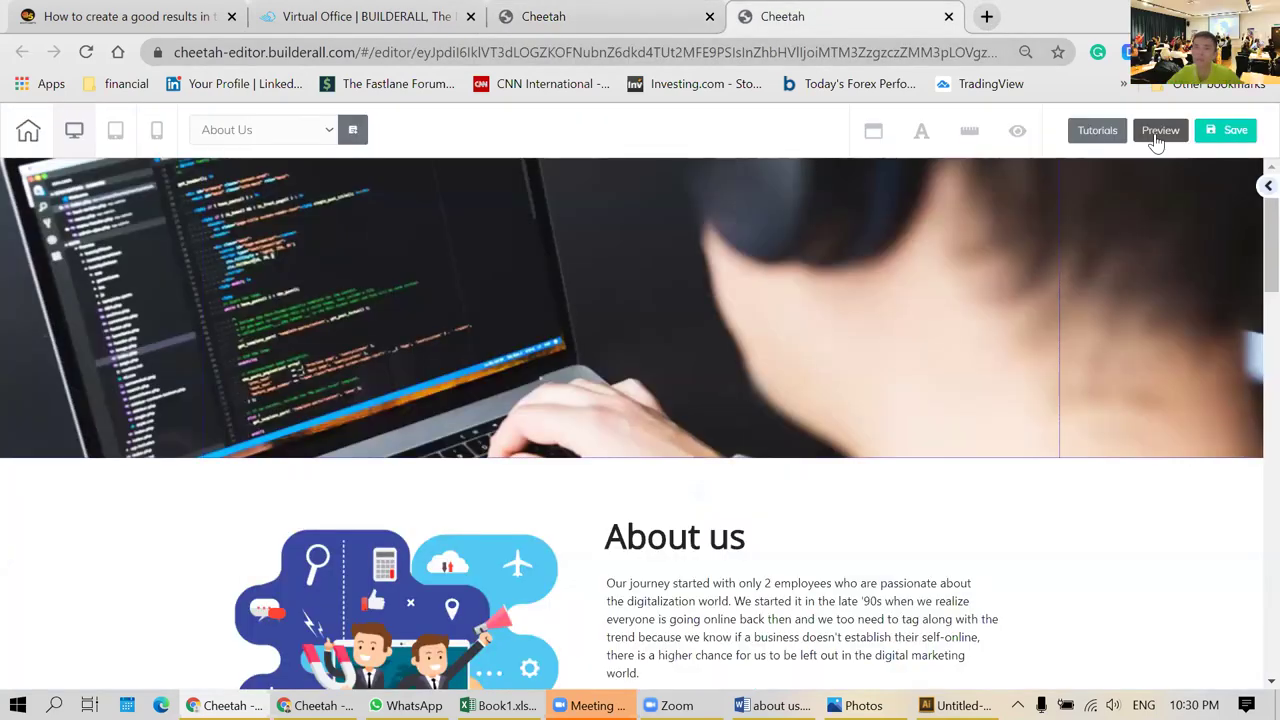
click(986, 16)
text(https://www.responsinator.com/)
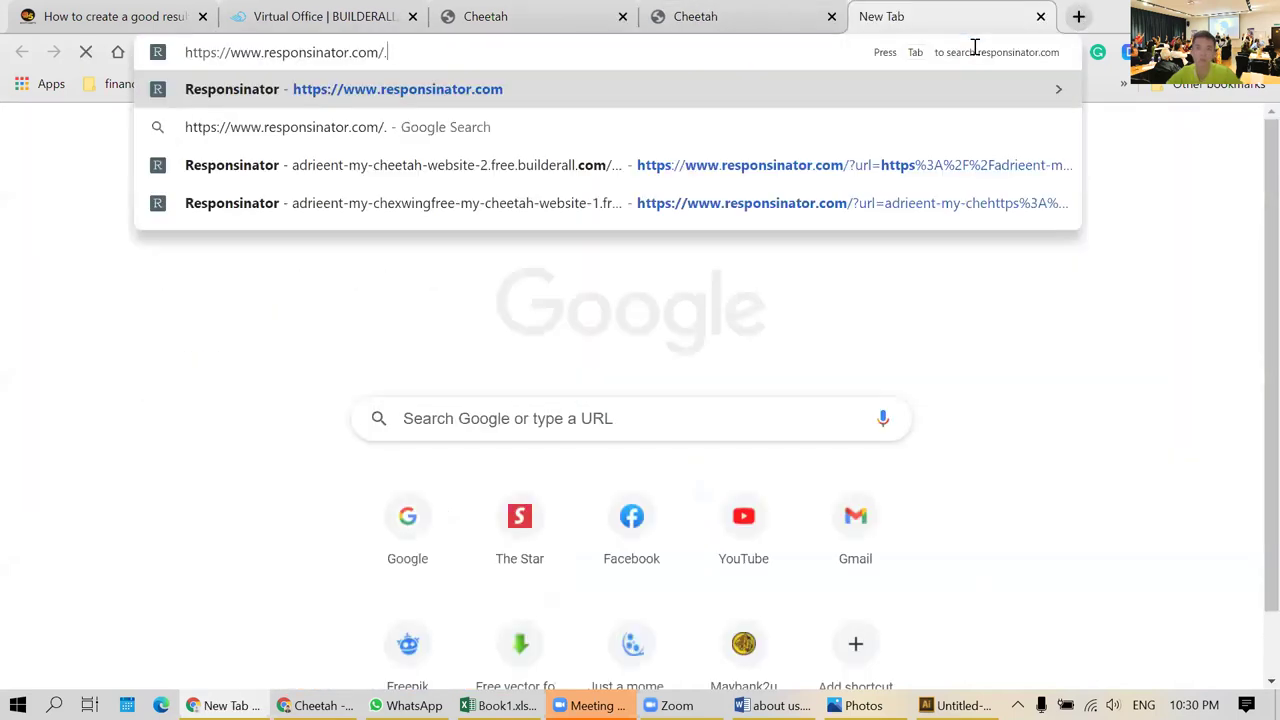
key(Return)
- Compare the open About Us editor with the Cheetah site list, examining the published training homework site and the unpublished sites
click(774, 12)
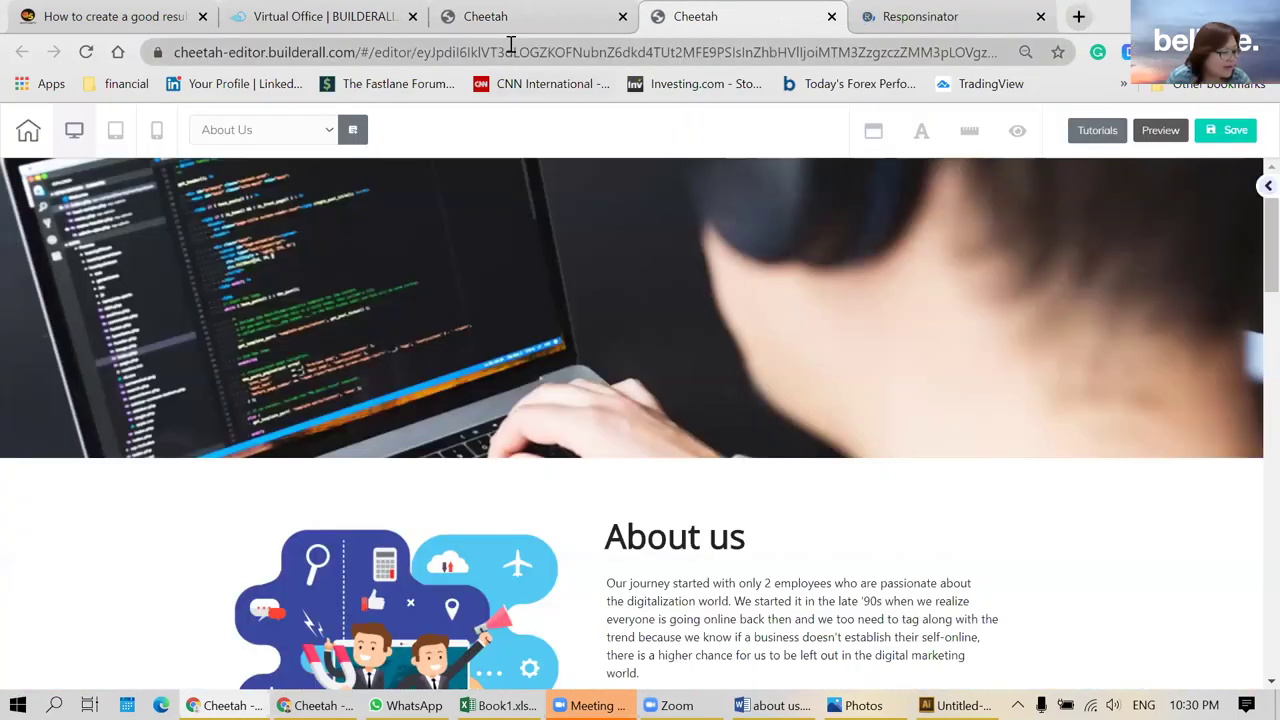
click(507, 18)
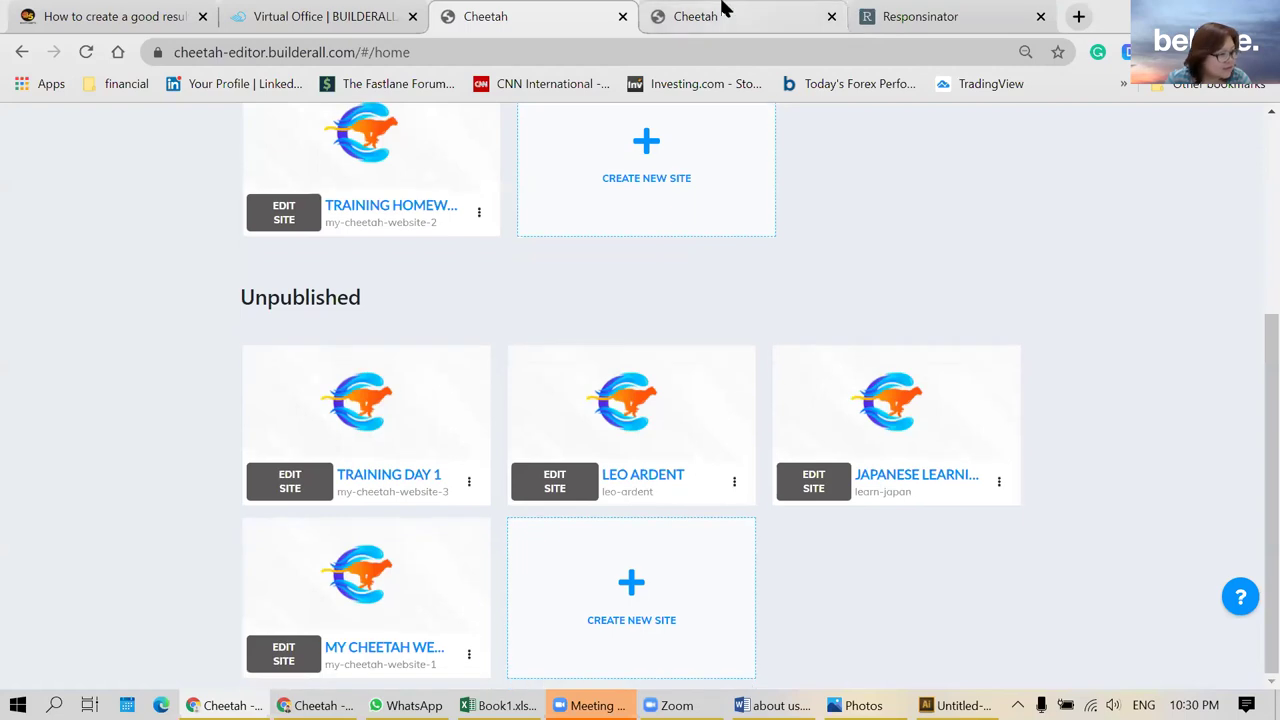
click(705, 16)
scroll(476, 381, up, 1)
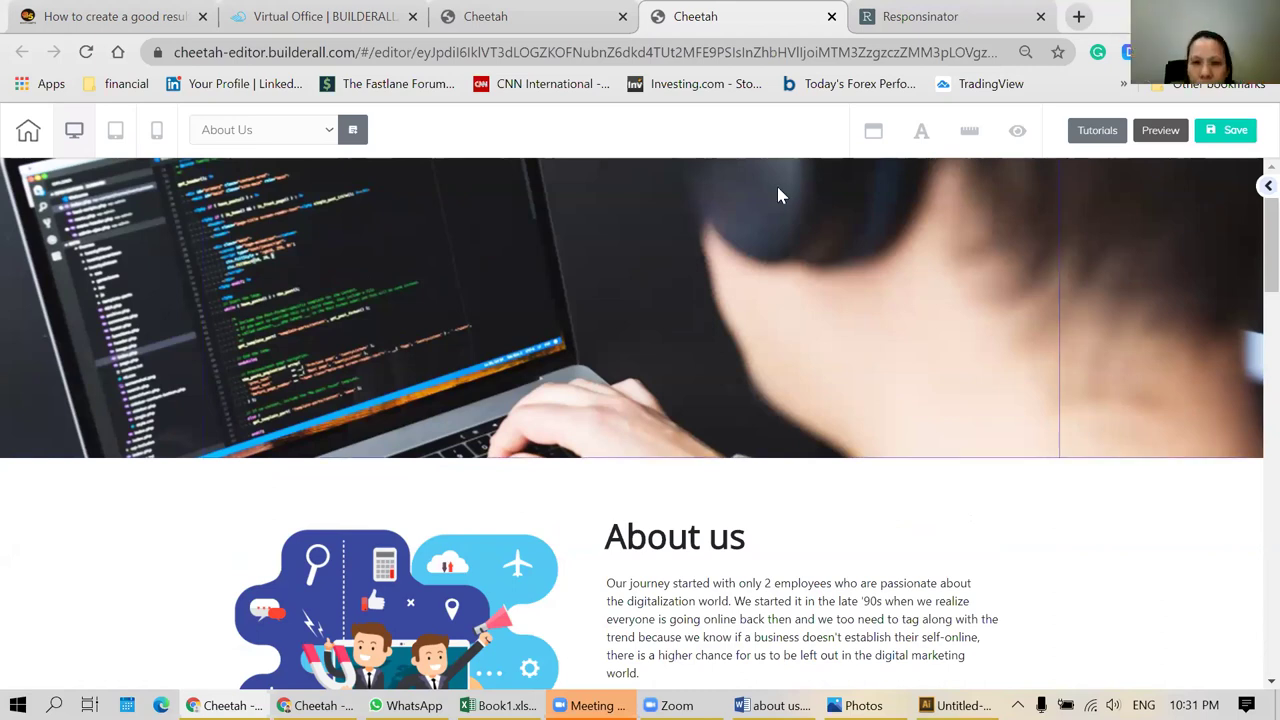
click(543, 17)
click(333, 17)
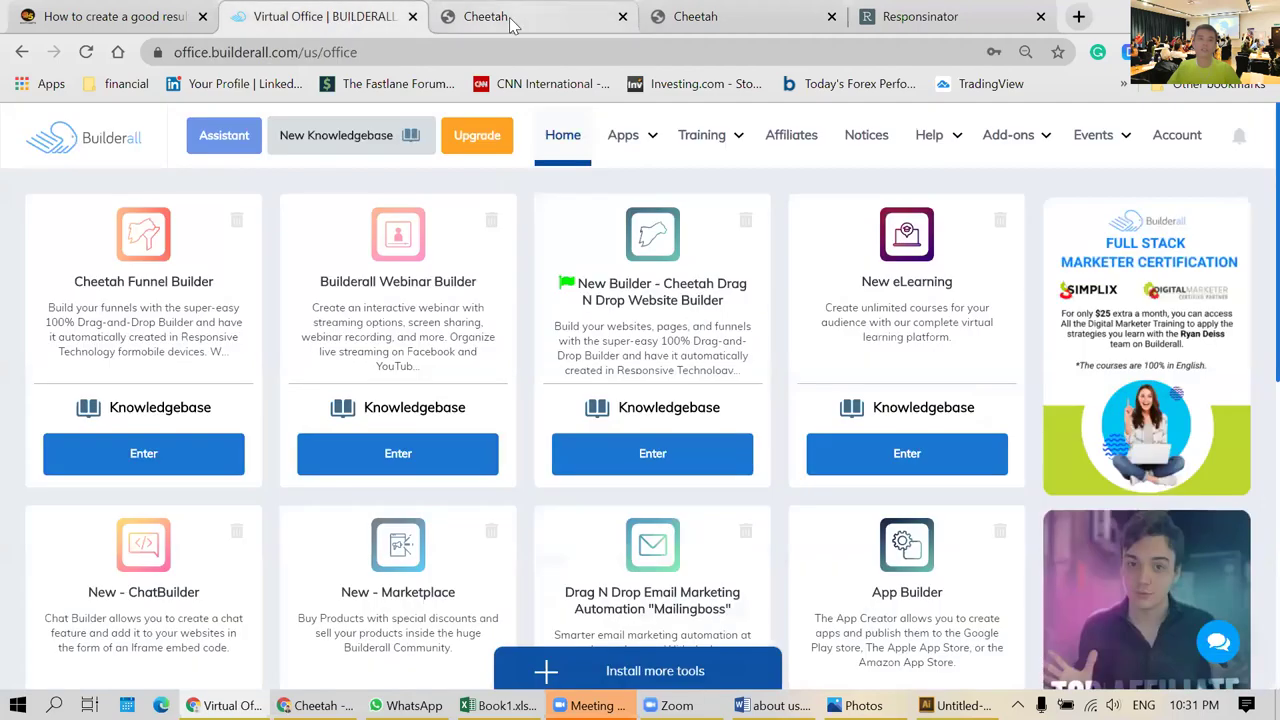
click(593, 26)
scroll(12, 314, up, 3)
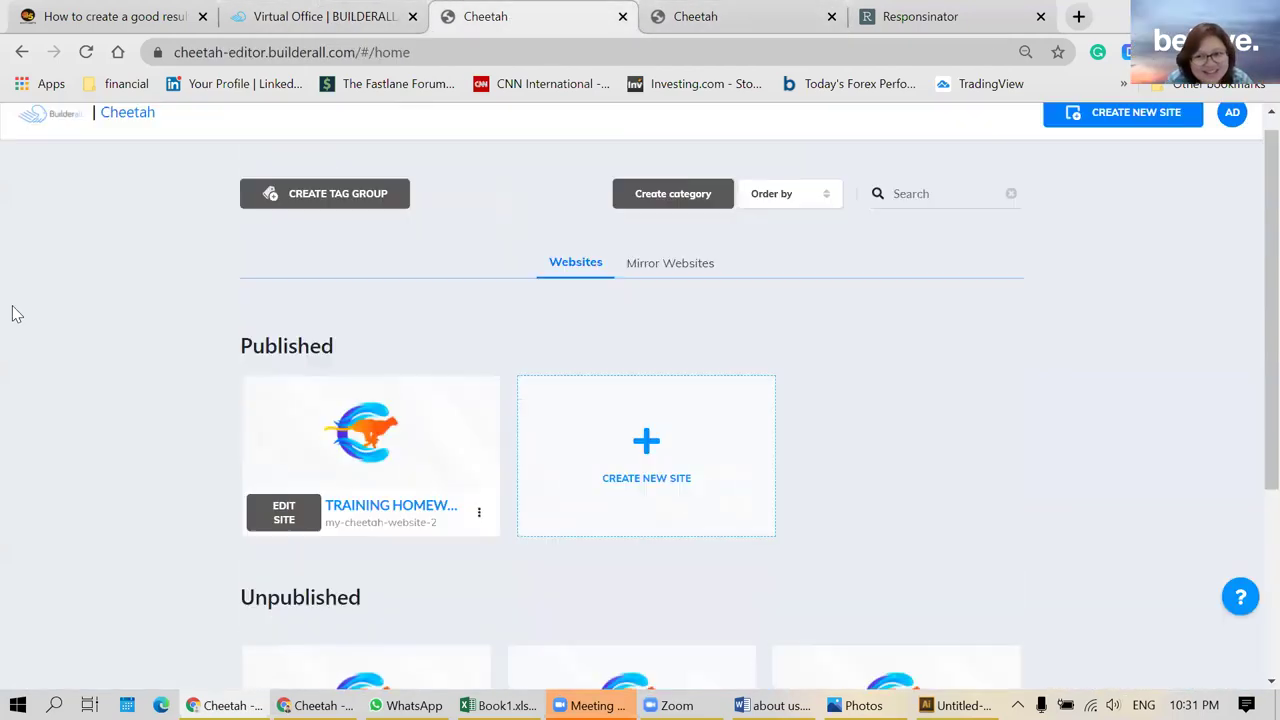
scroll(12, 314, down, 1)
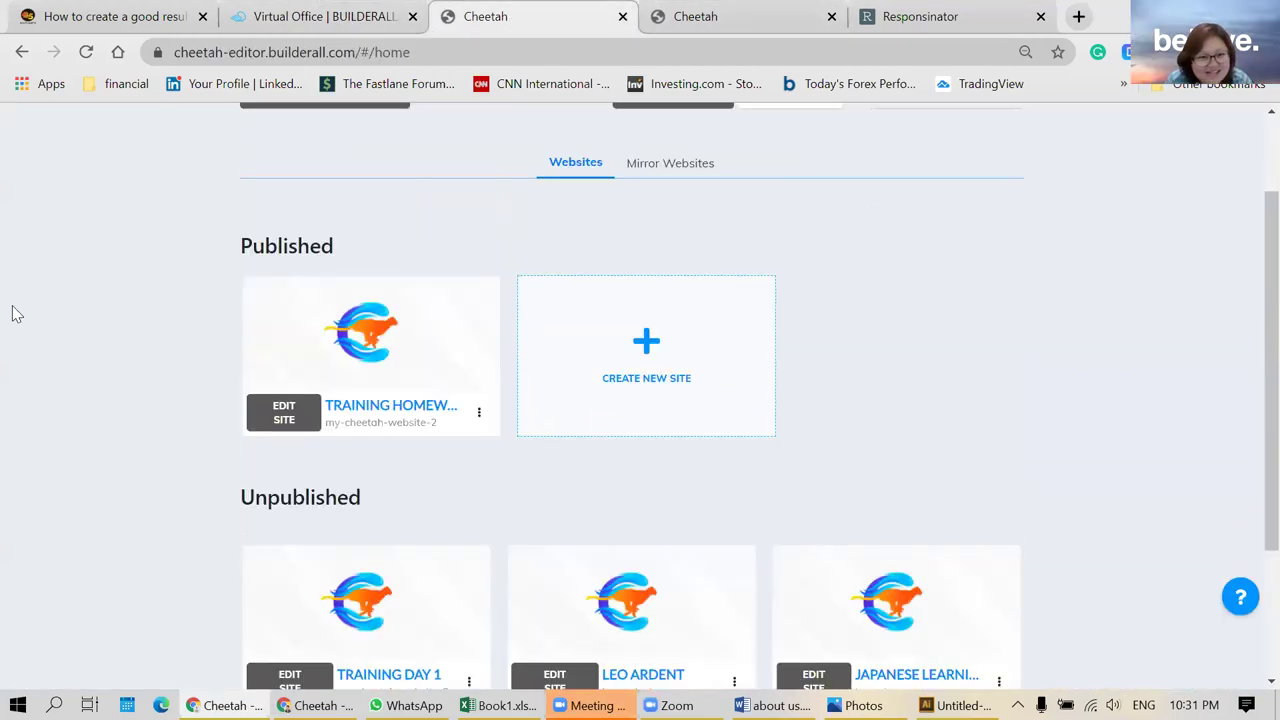
click(729, 12)
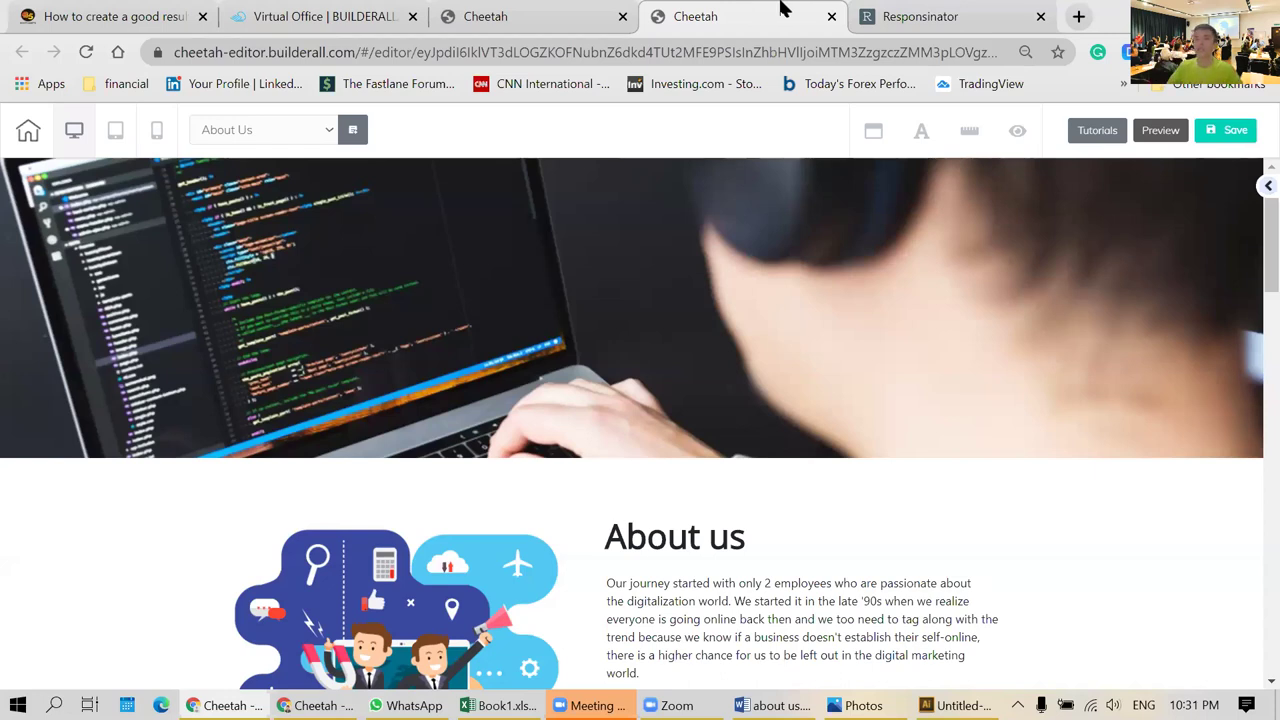
click(921, 28)
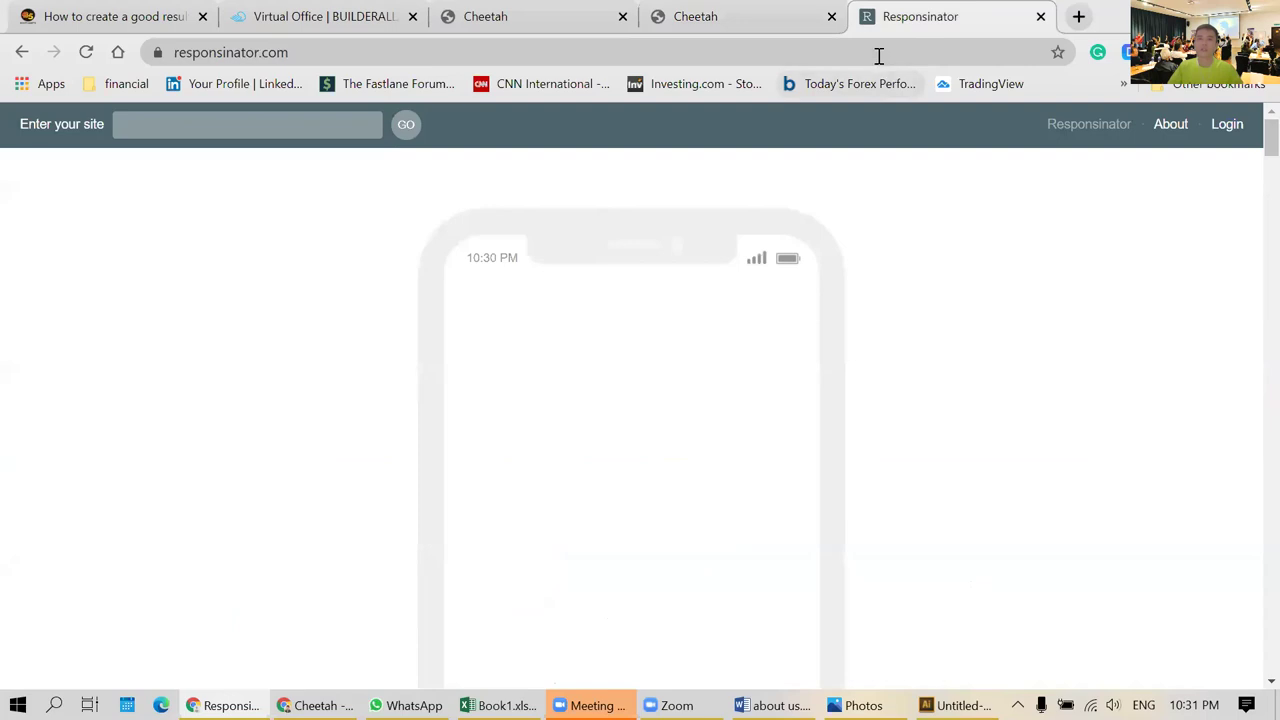
click(877, 53)
click(728, 10)
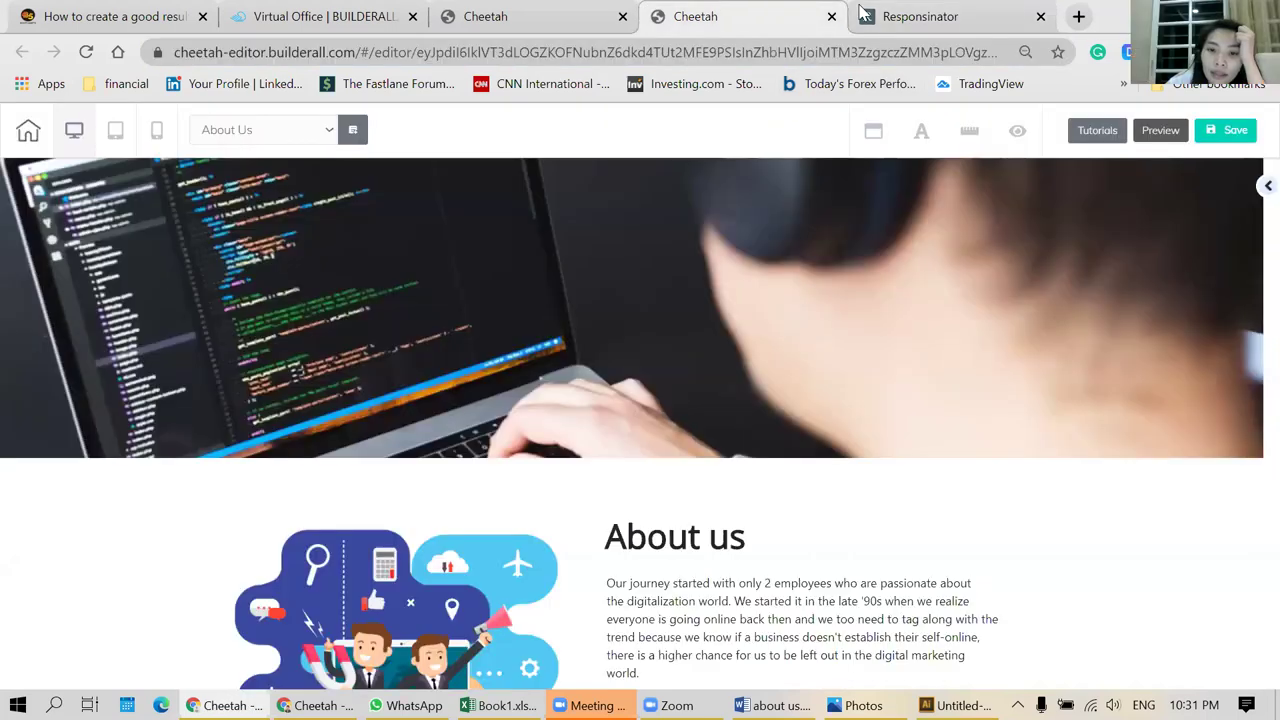
click(534, 10)
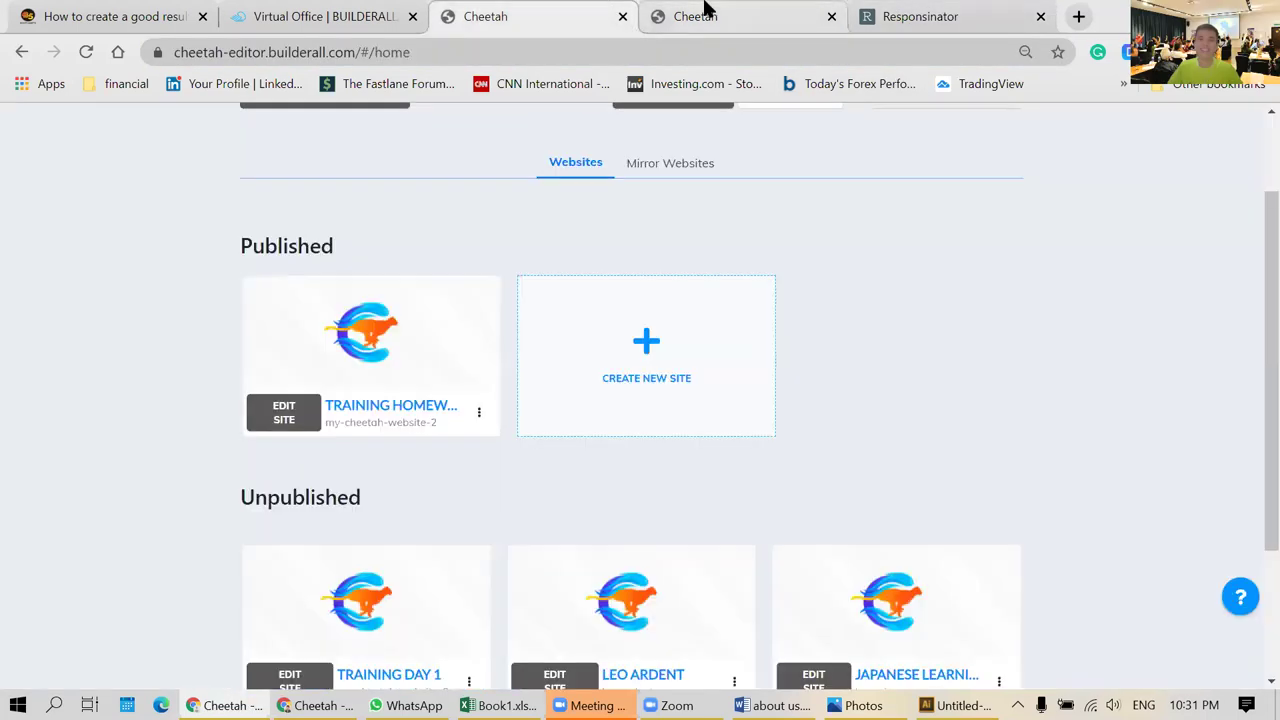
- Open the unpublished Training day 1 site from the Cheetah site list
scroll(144, 311, down, 1)
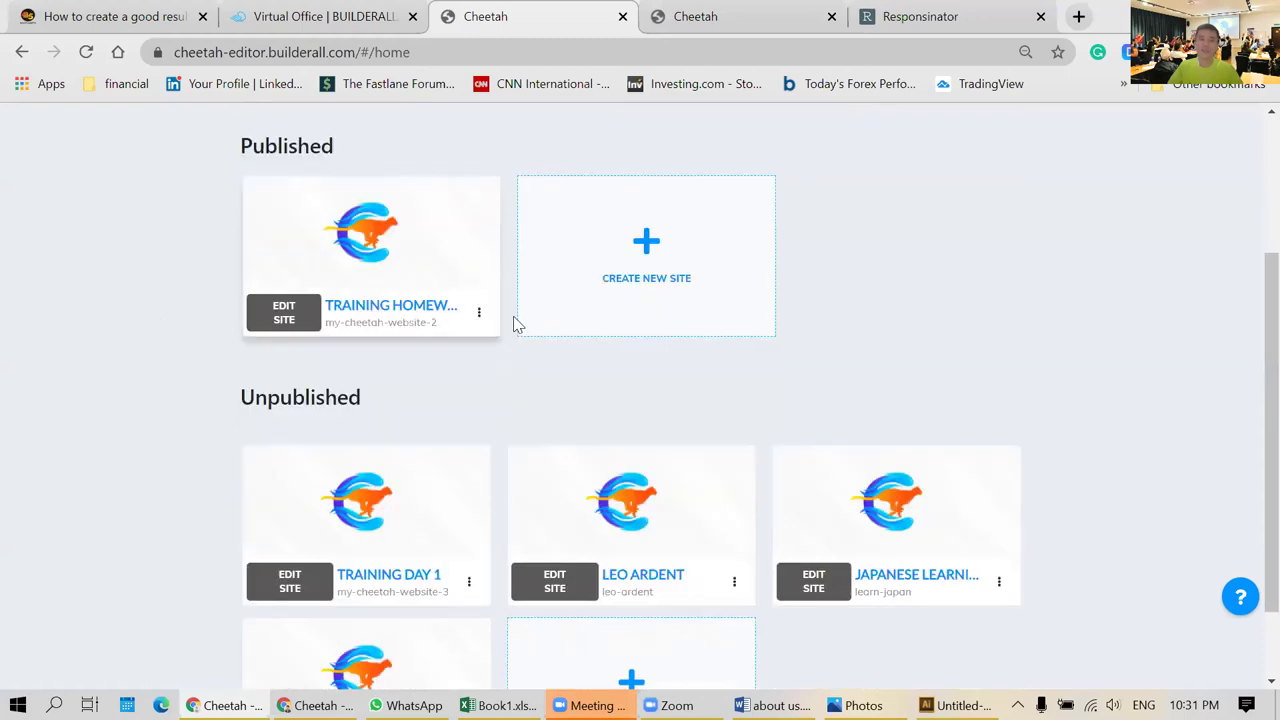
scroll(156, 411, down, 1)
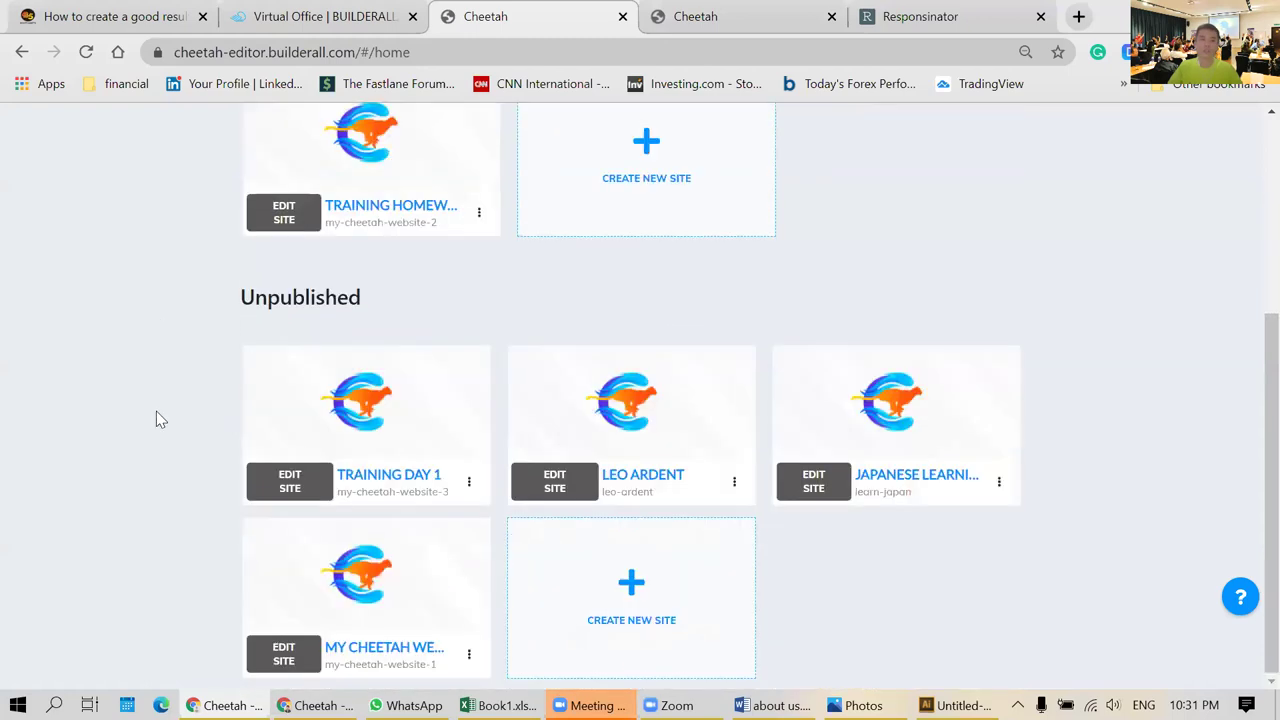
click(287, 485)
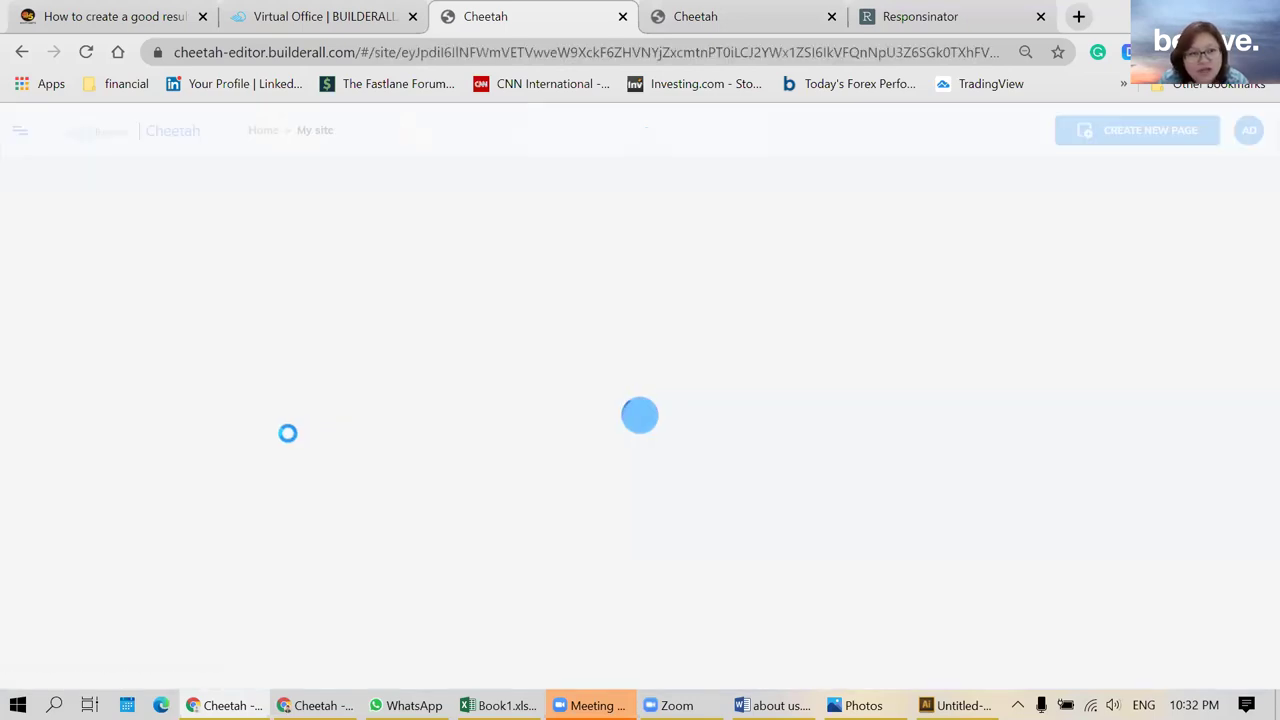
- Return to the Responsinator page and close its browser tab
click(940, 12)
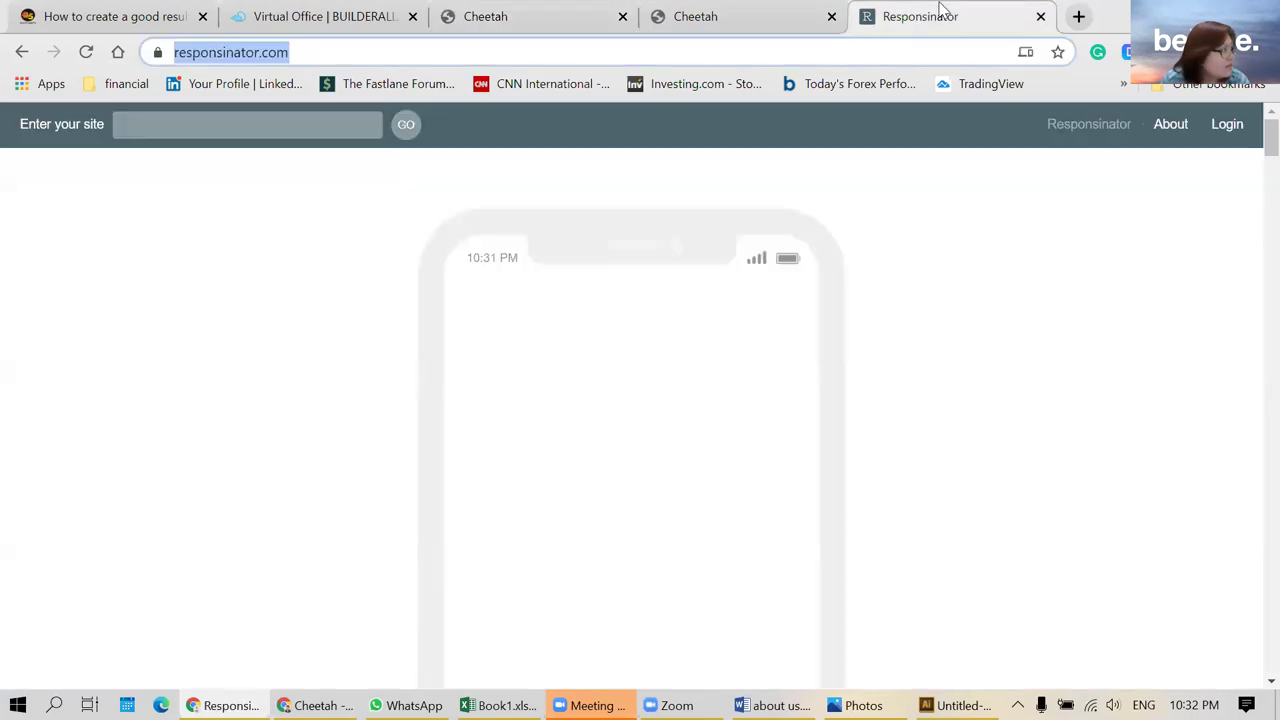
click(324, 354)
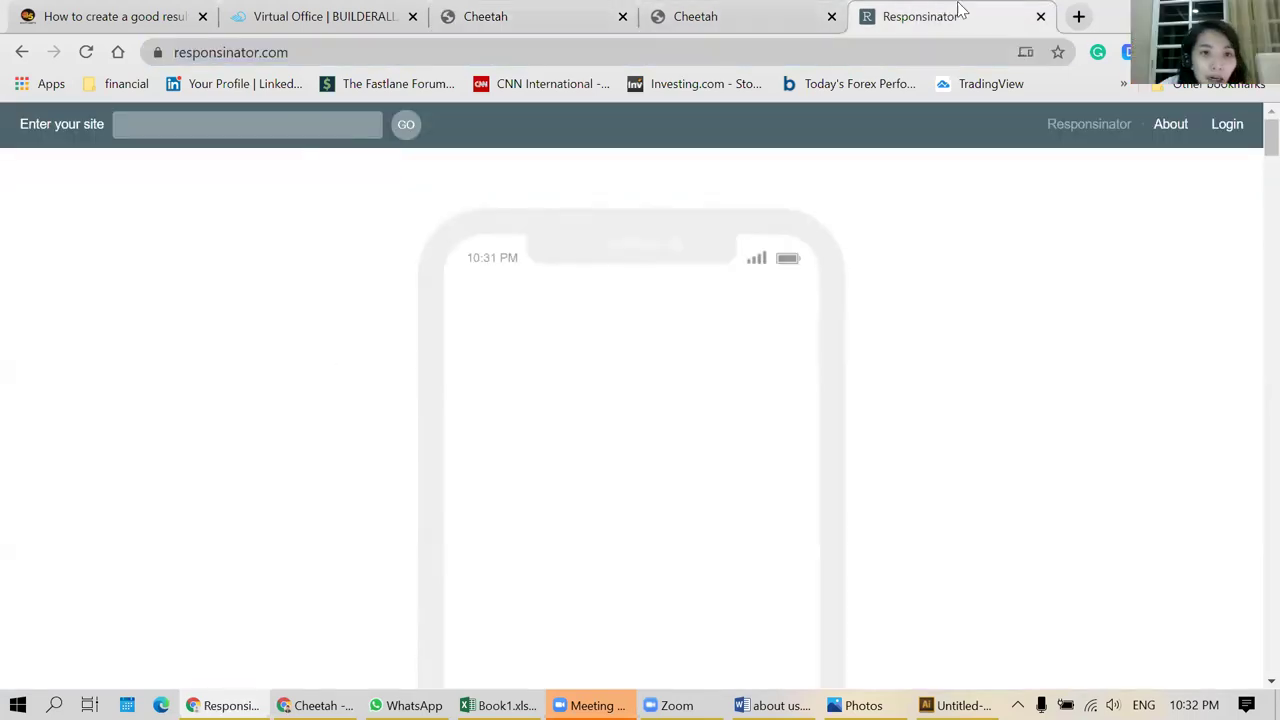
click(1040, 16)
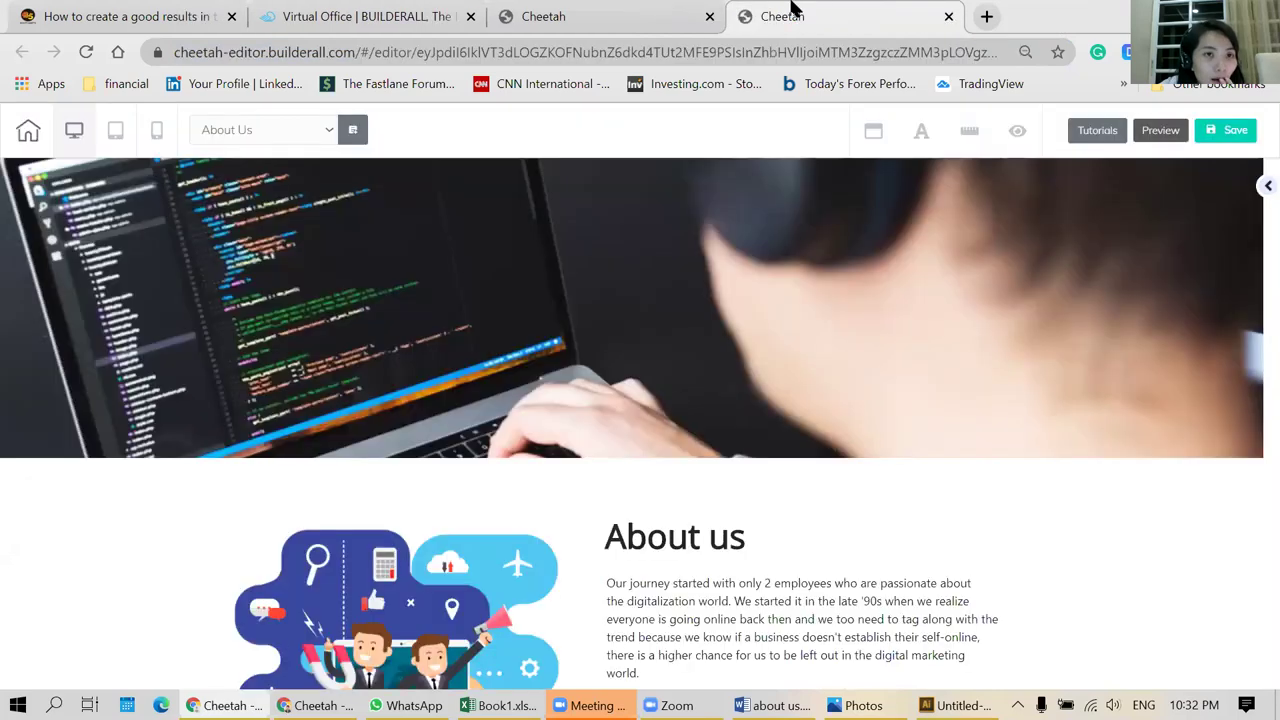
- Look over the Training day 1 pages beside the About Us editor, and open that site's live Home page
click(722, 14)
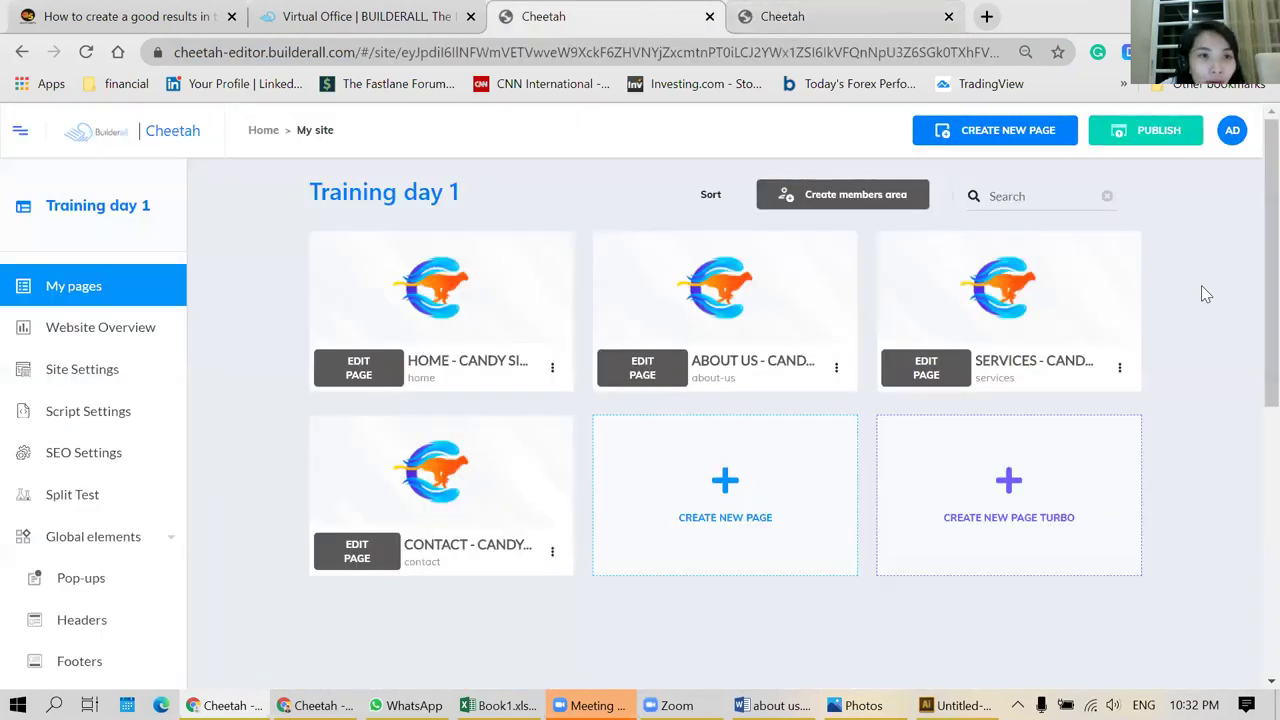
click(896, 22)
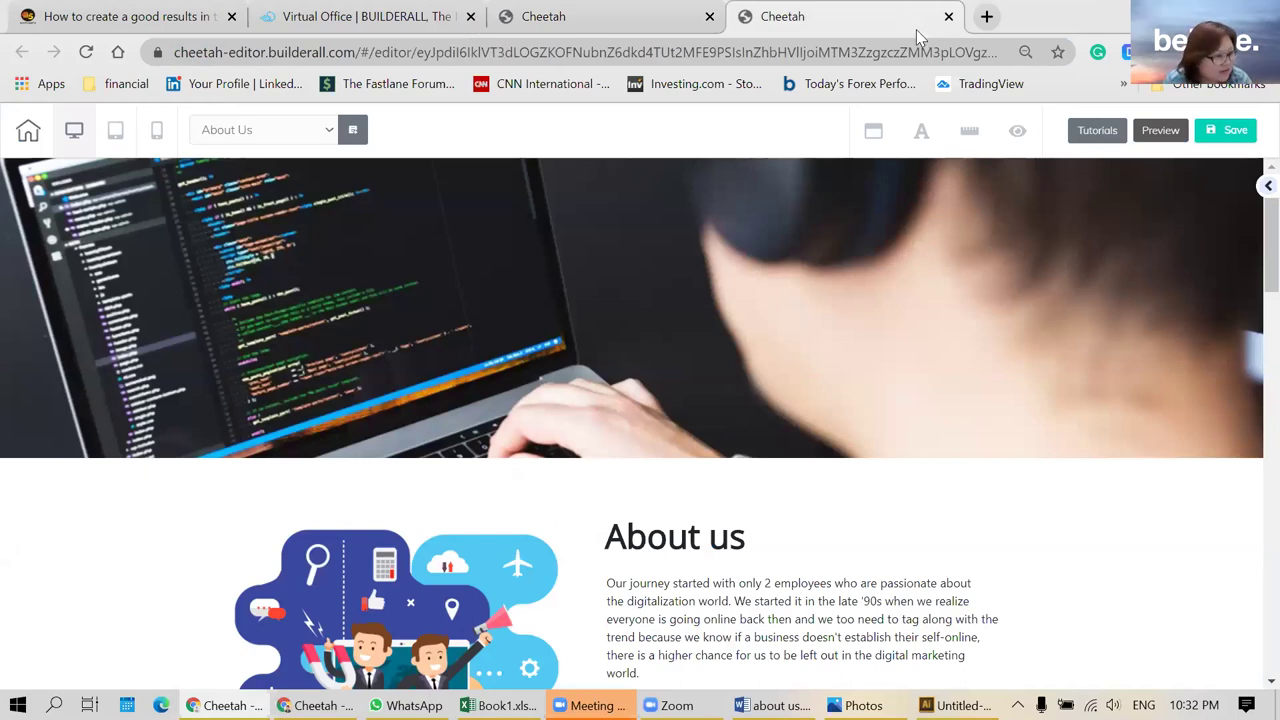
click(586, 20)
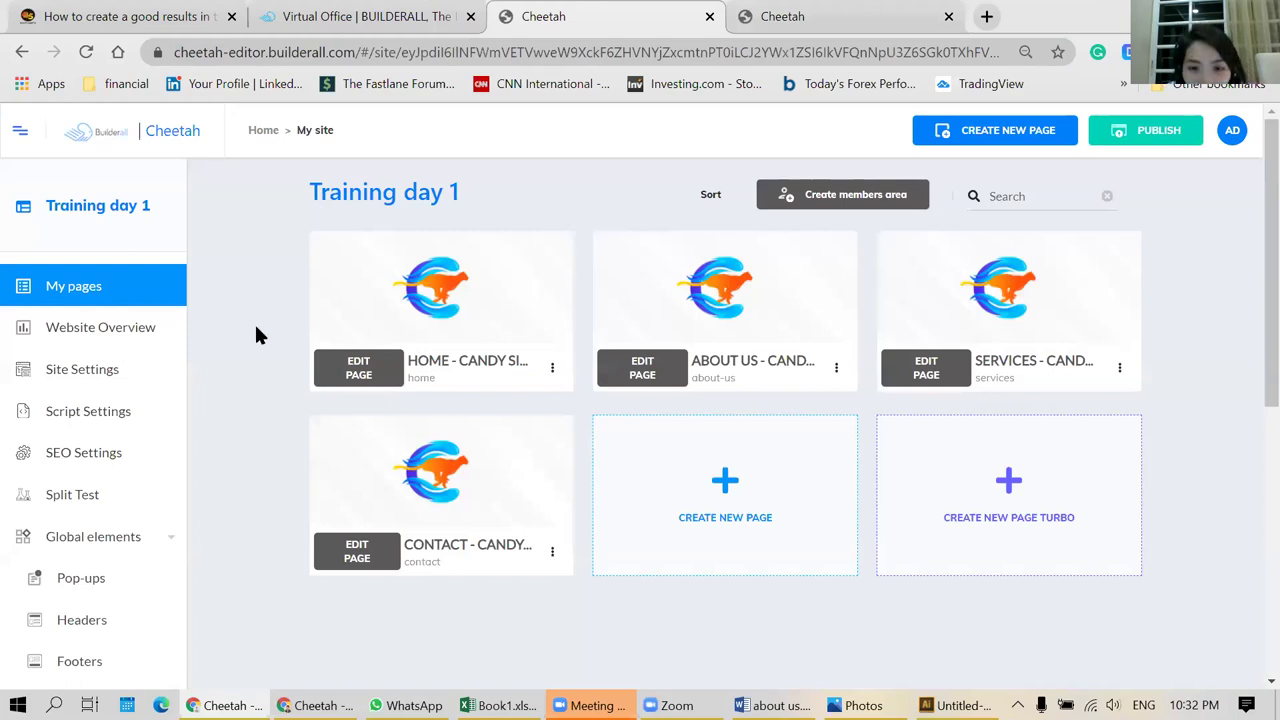
click(552, 368)
click(522, 437)
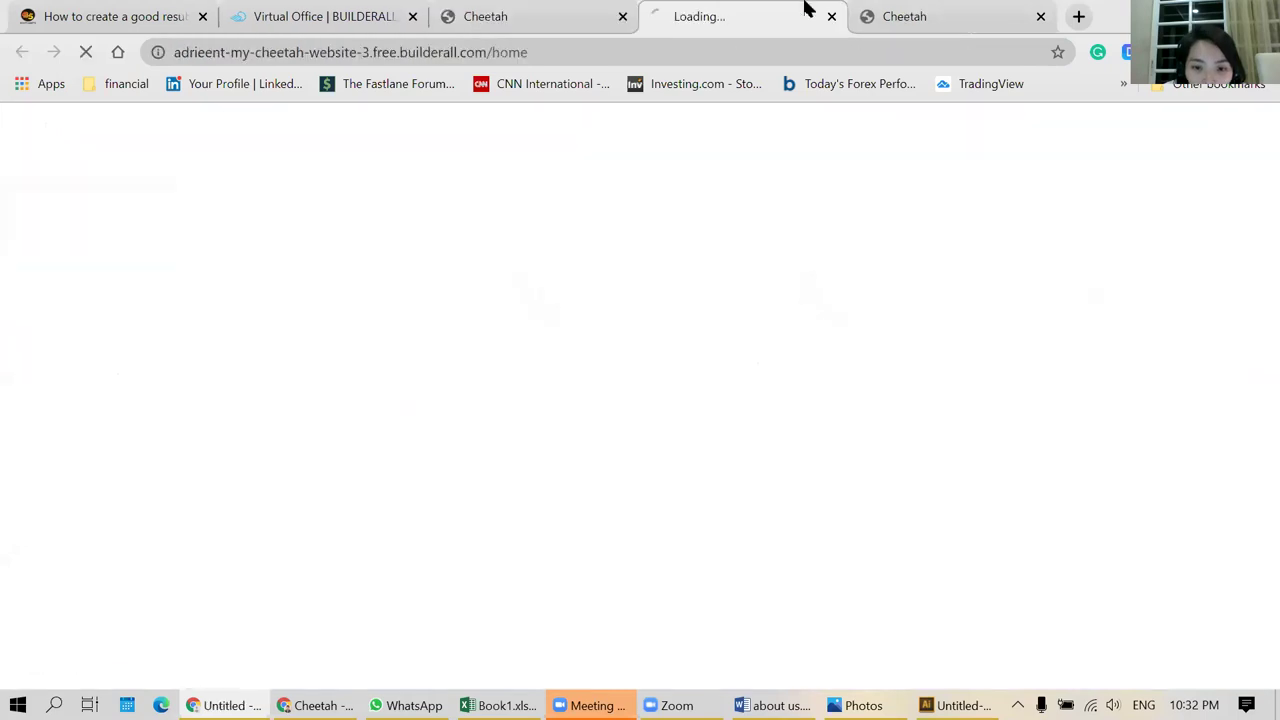
- Close the About Us editor tab and the Training day 1 live page tab
click(934, 20)
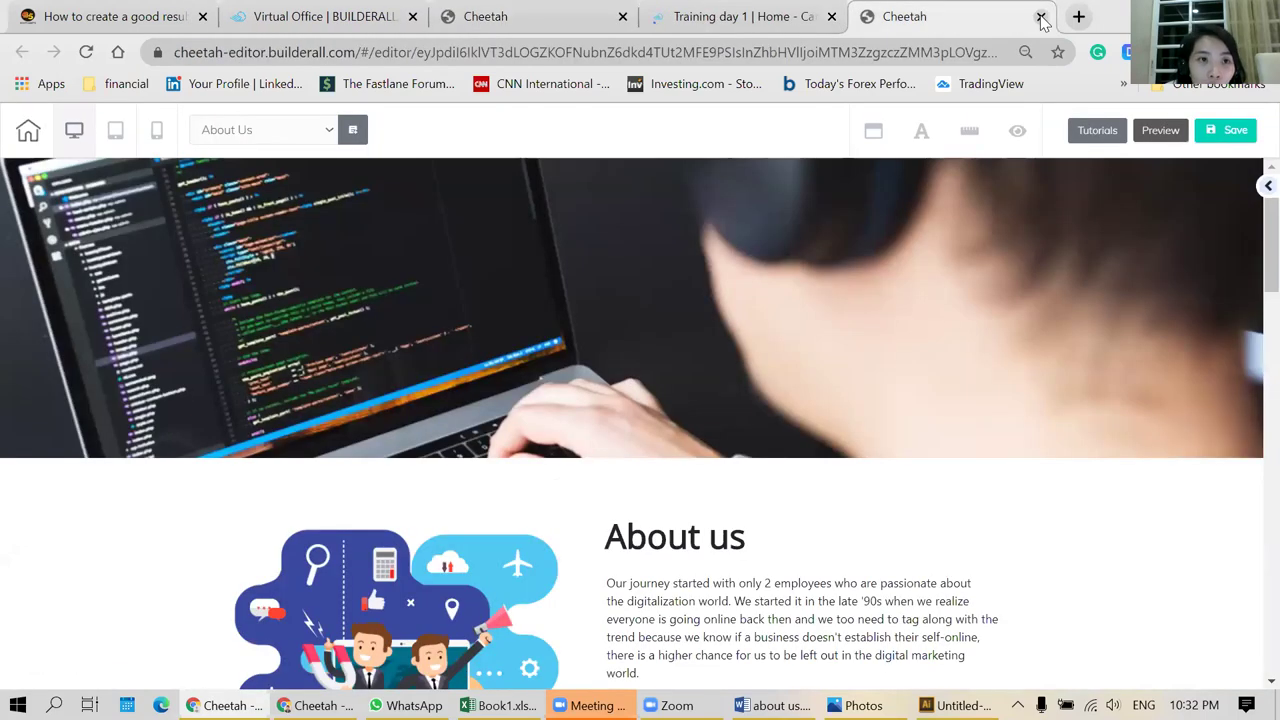
key(ctrl+w)
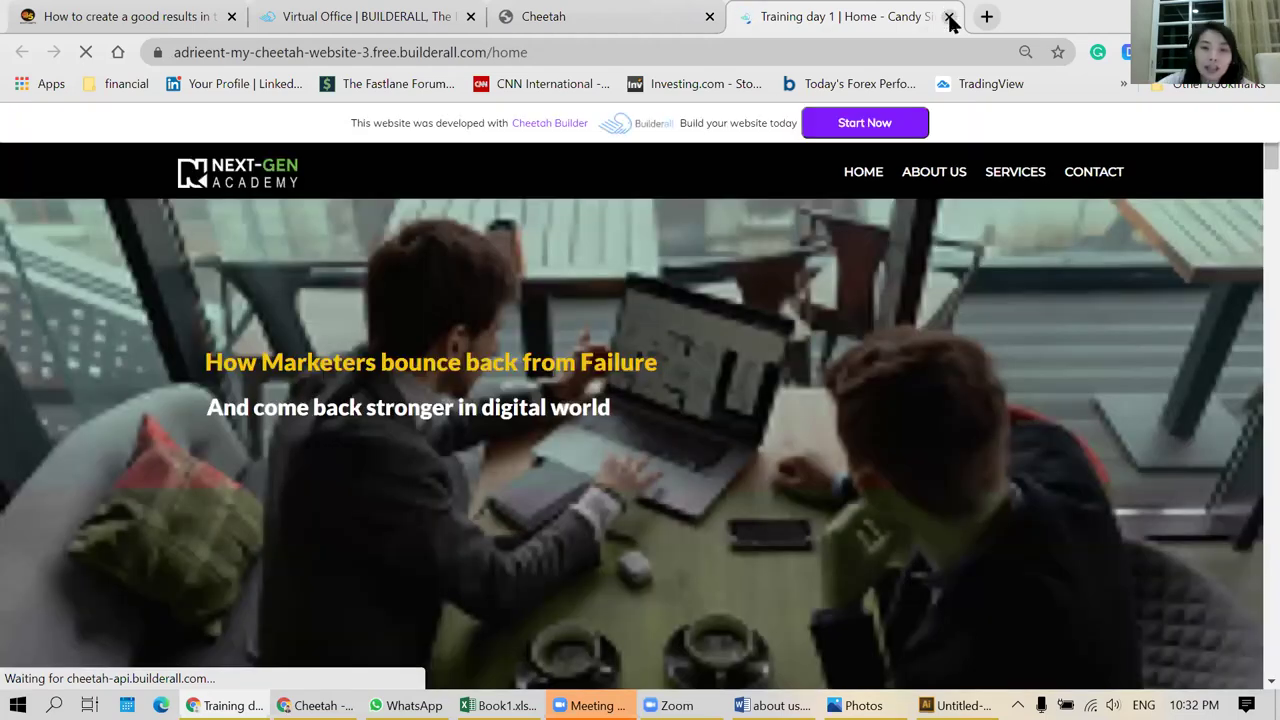
click(948, 16)
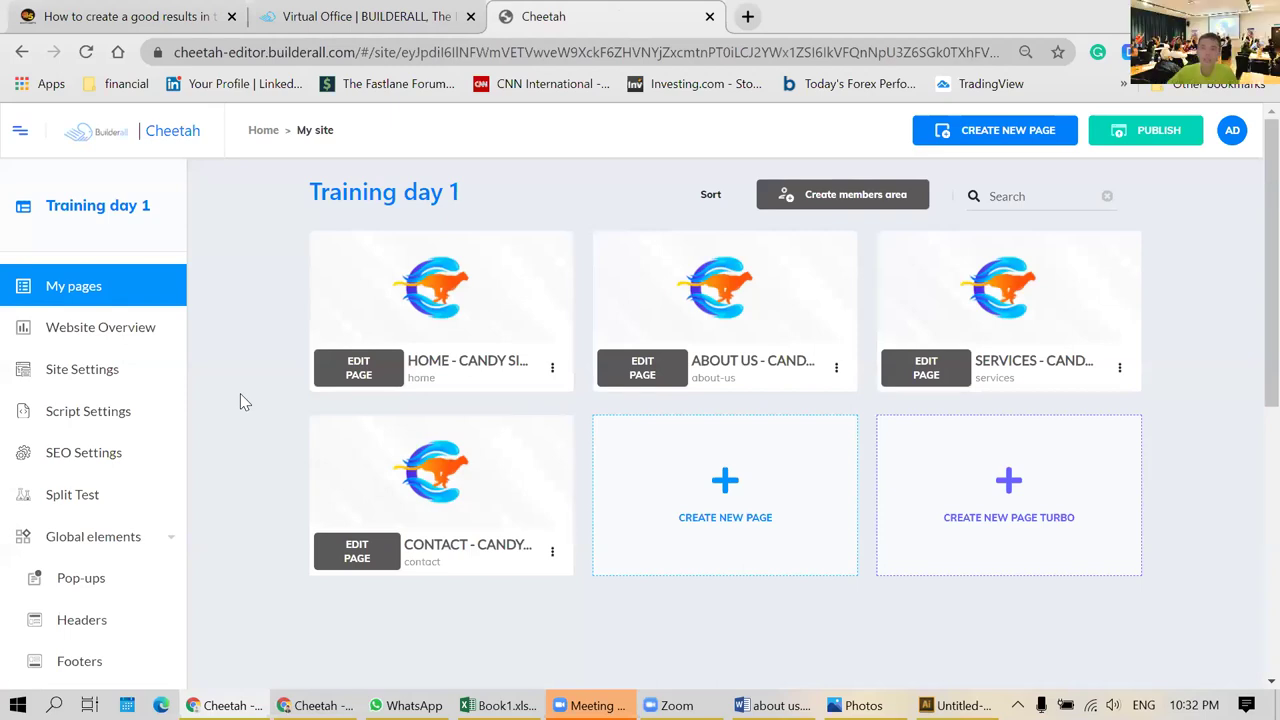
- Return to the Cheetah site list and open the published training homework website
click(368, 10)
click(540, 16)
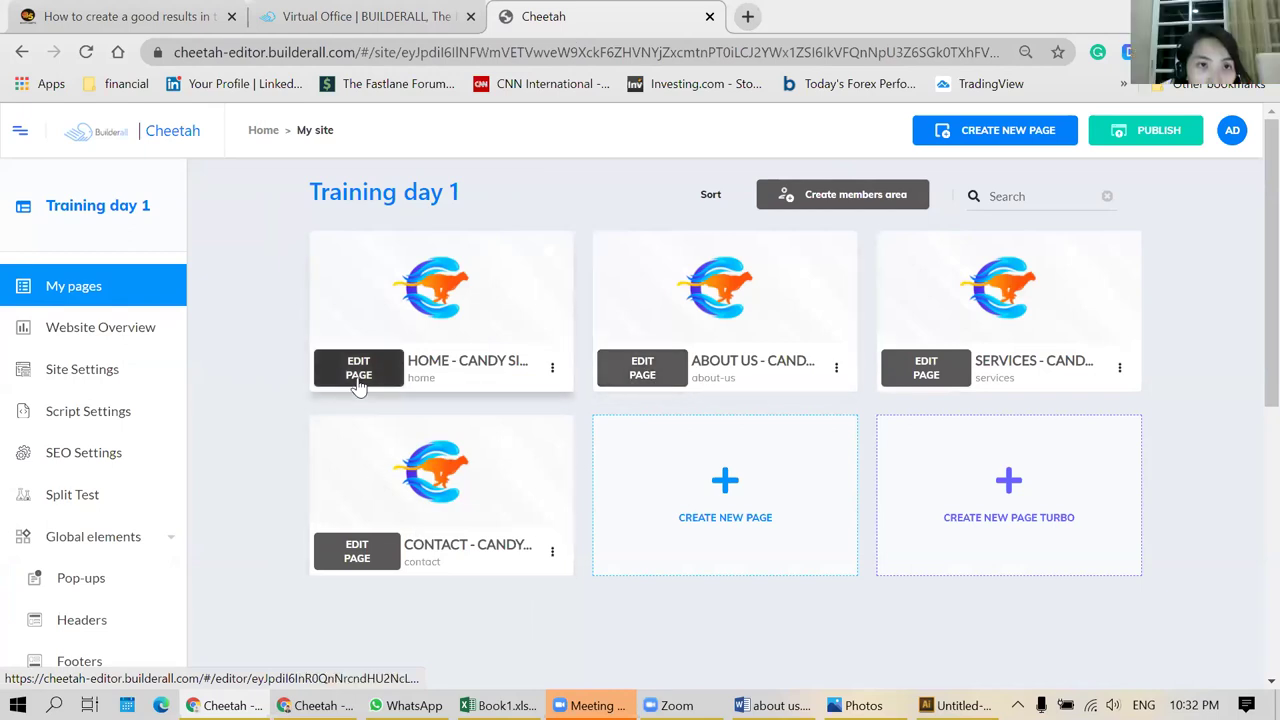
click(22, 51)
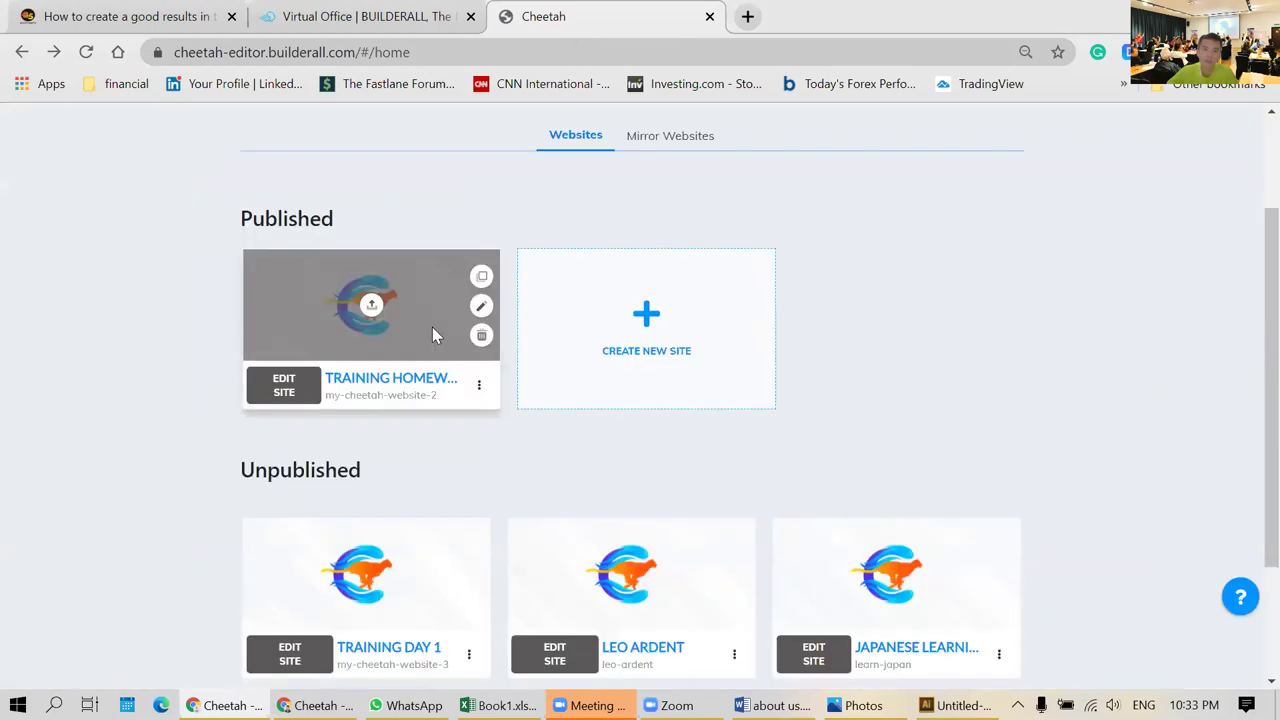
scroll(163, 434, down, 1)
click(480, 287)
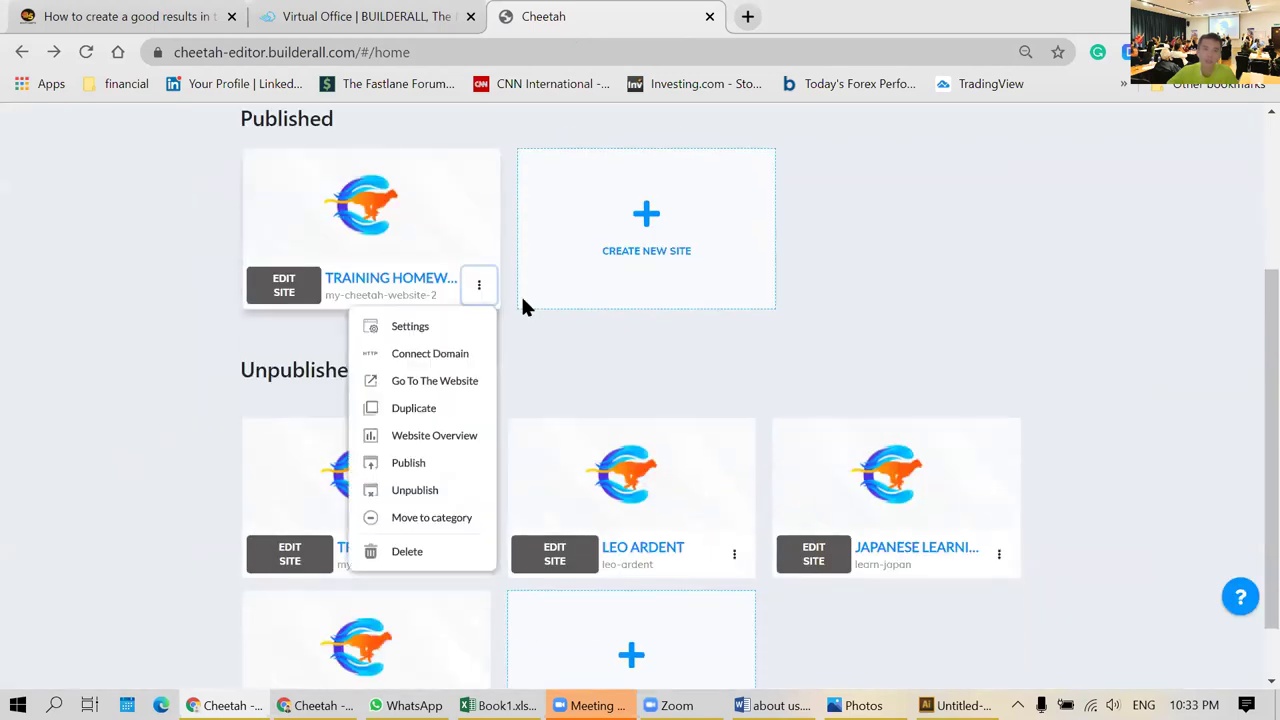
click(463, 383)
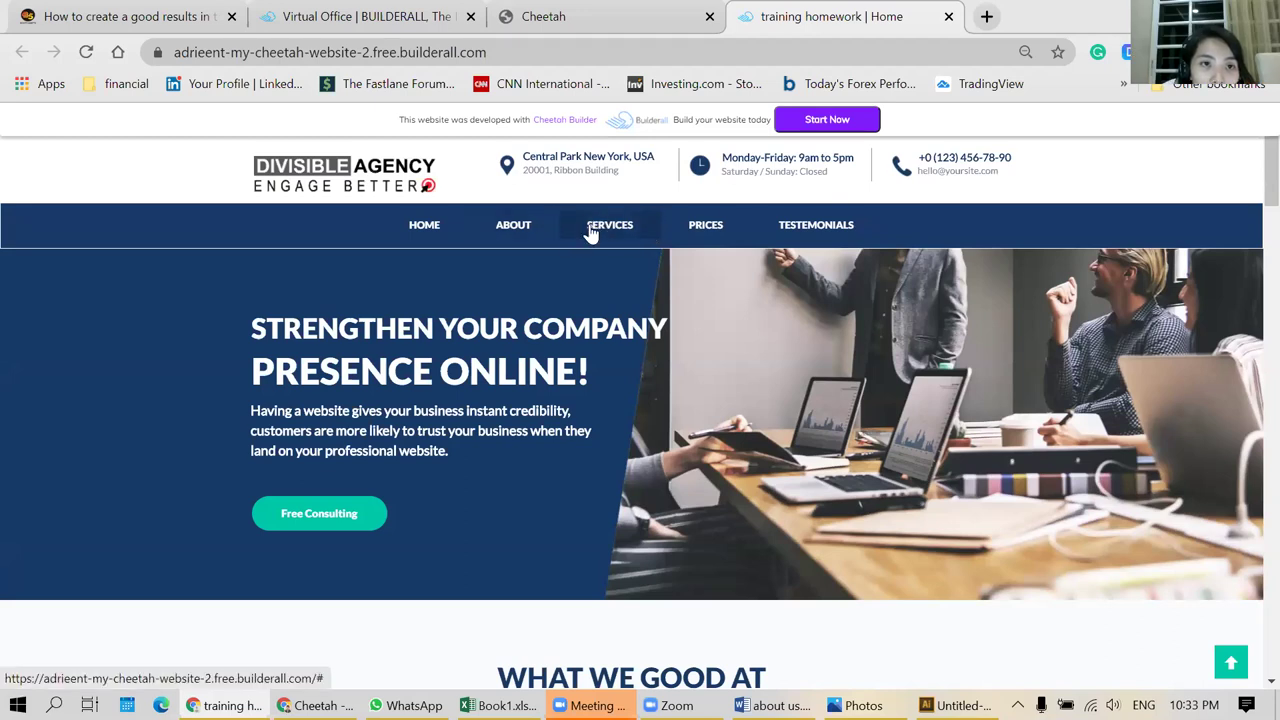
- Open the training homework site's page list and start editing its Home page
click(651, 9)
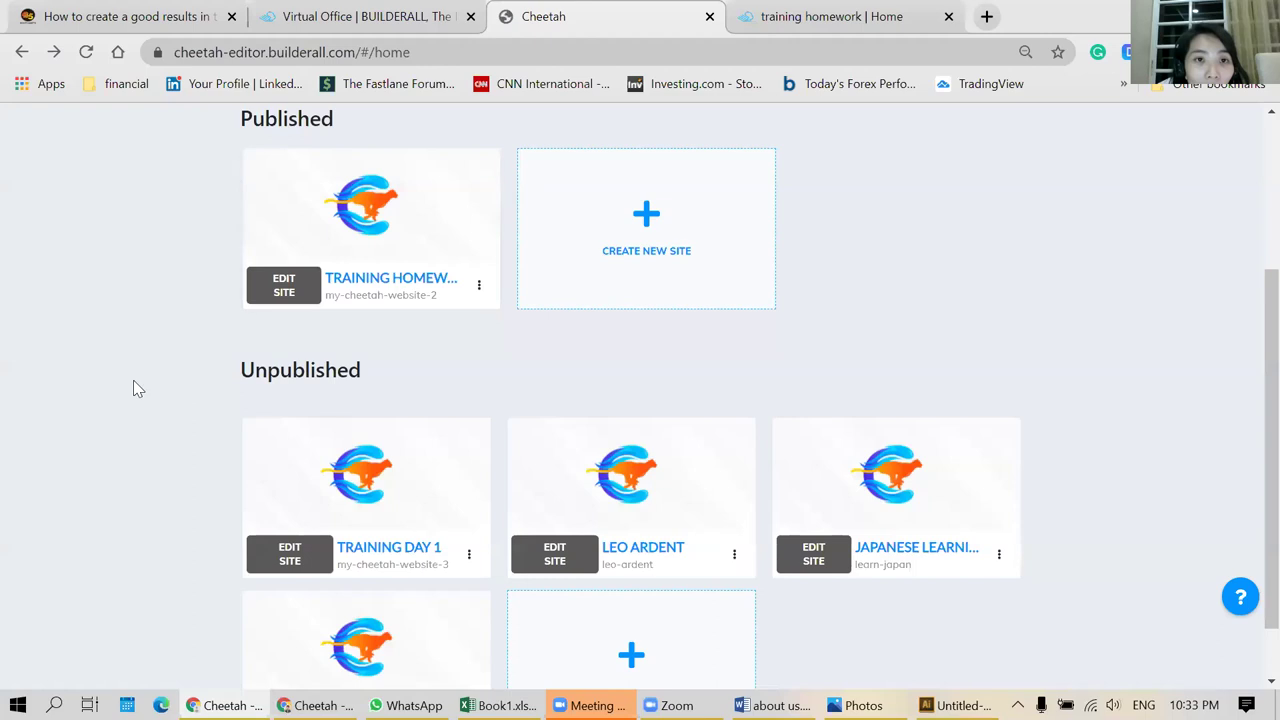
click(283, 285)
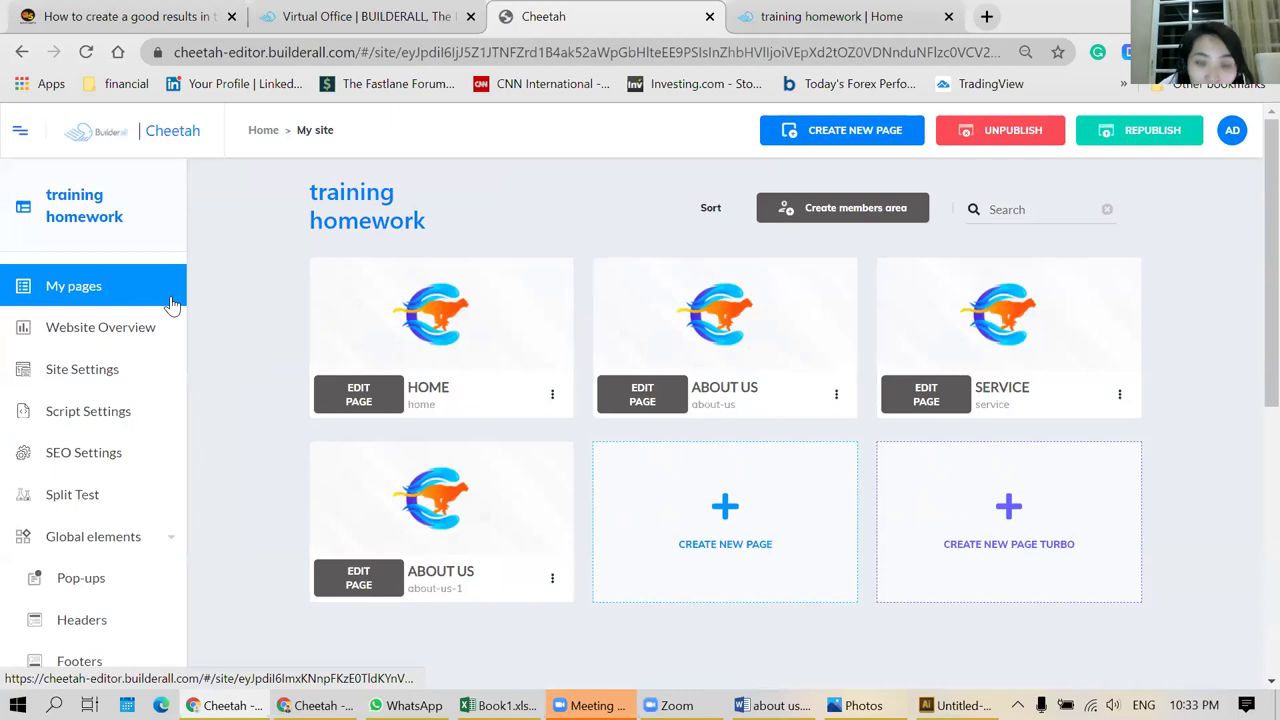
click(359, 400)
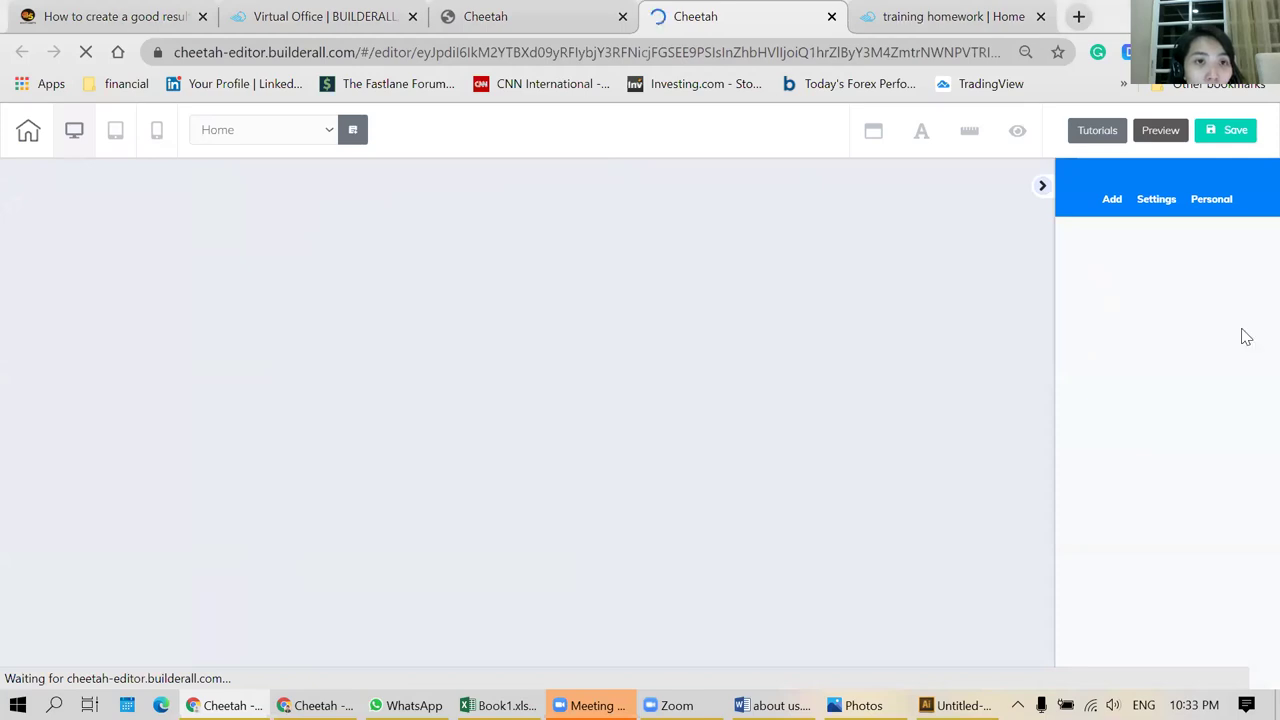
- Follow the About link on the published training homework site and copy the About Us page's web address
click(490, 14)
click(697, 12)
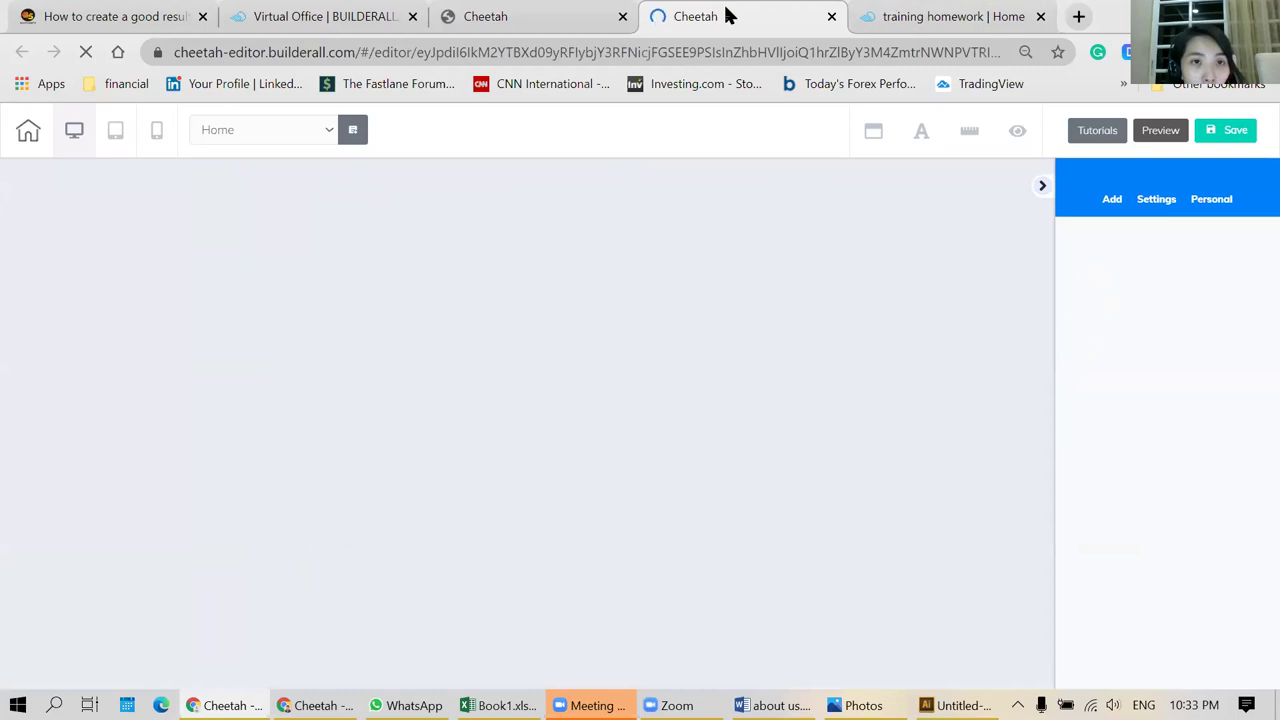
click(574, 14)
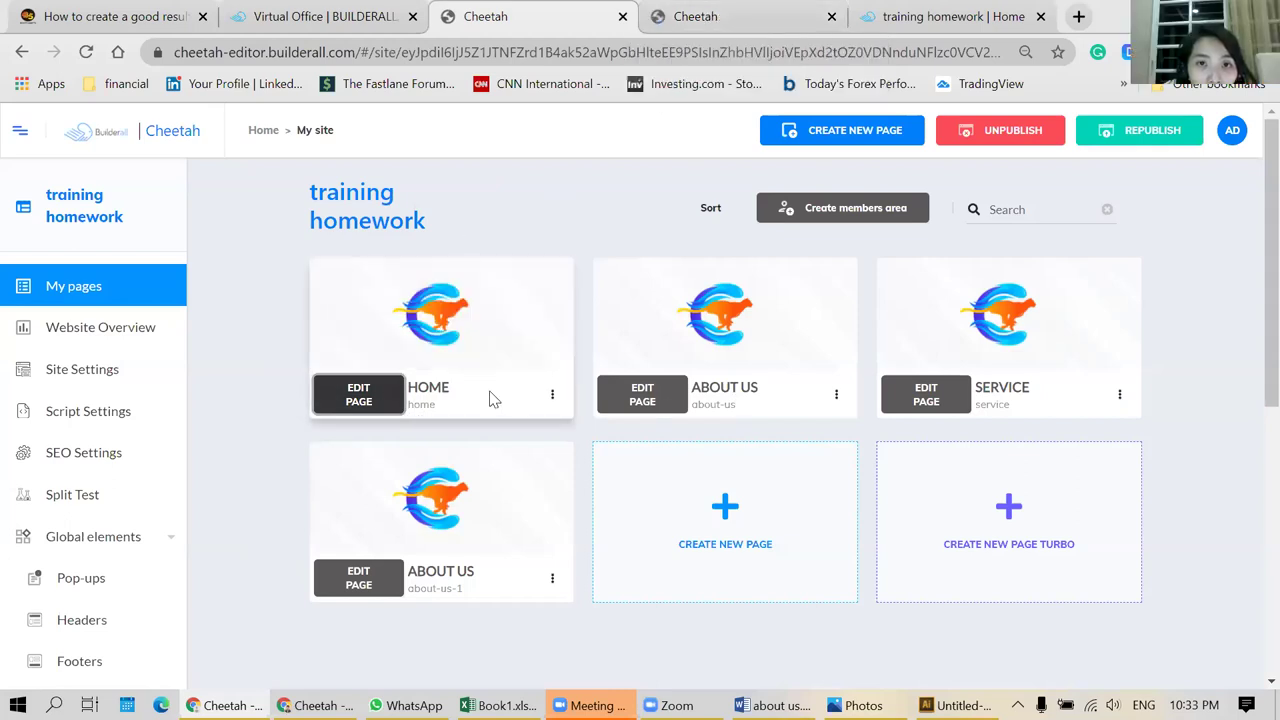
click(930, 15)
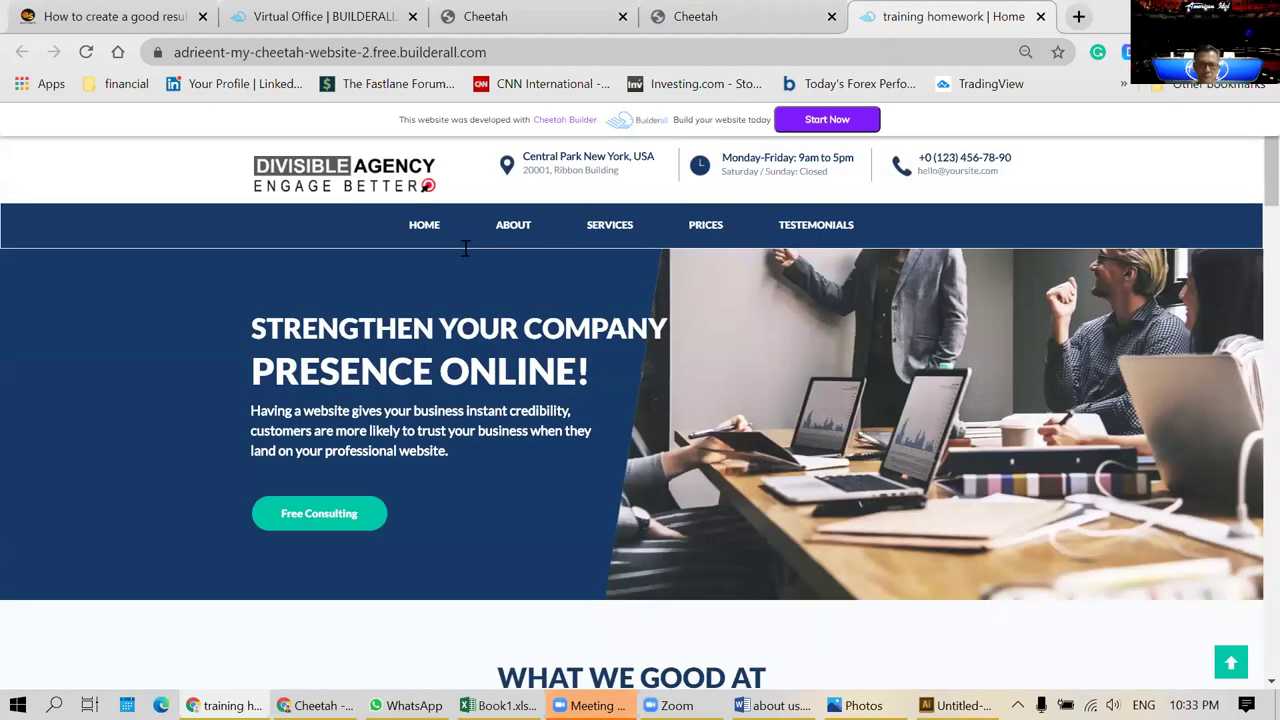
click(513, 226)
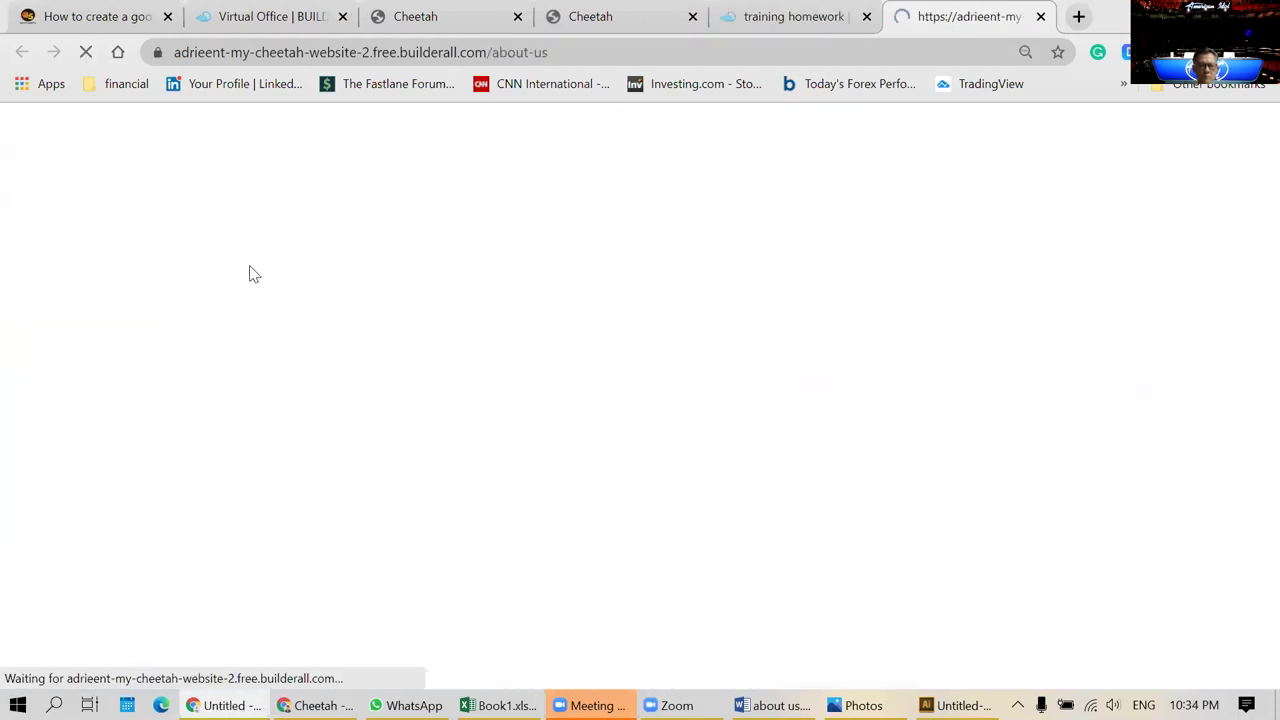
click(594, 55)
key(ctrl+c)
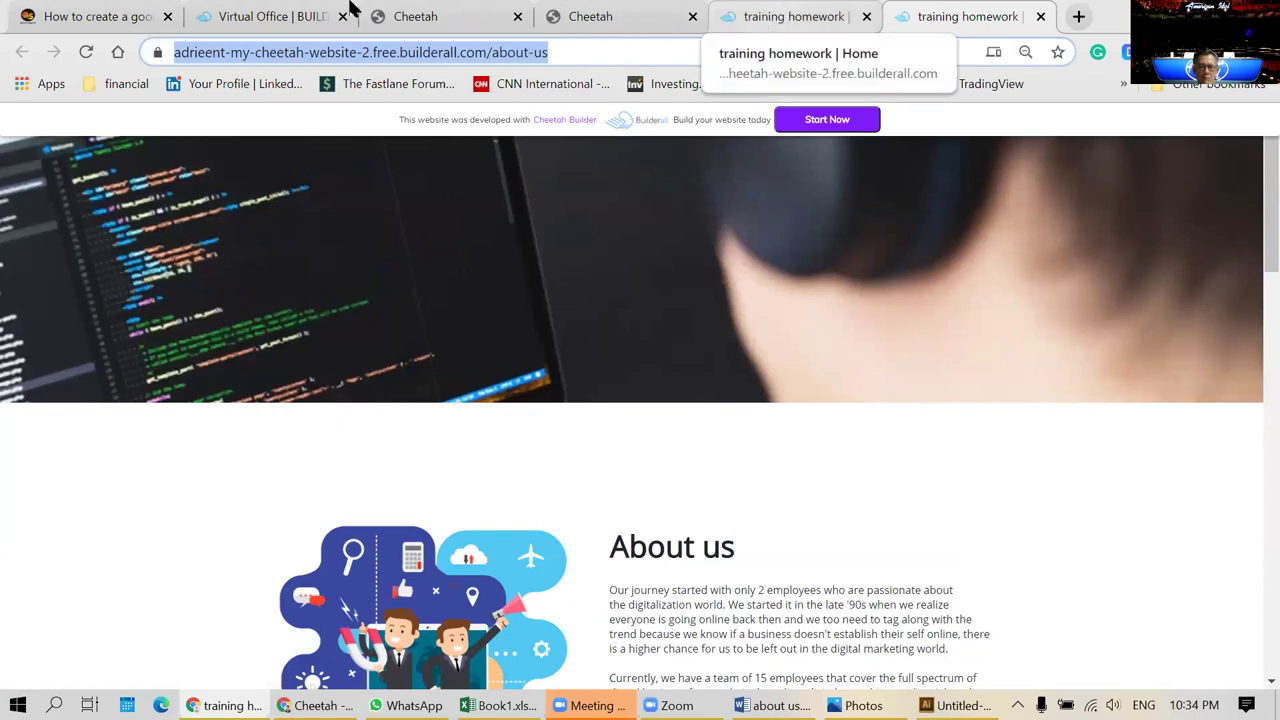
- Open Responsinator in a new browser tab and load the copied About Us page address in it
click(100, 14)
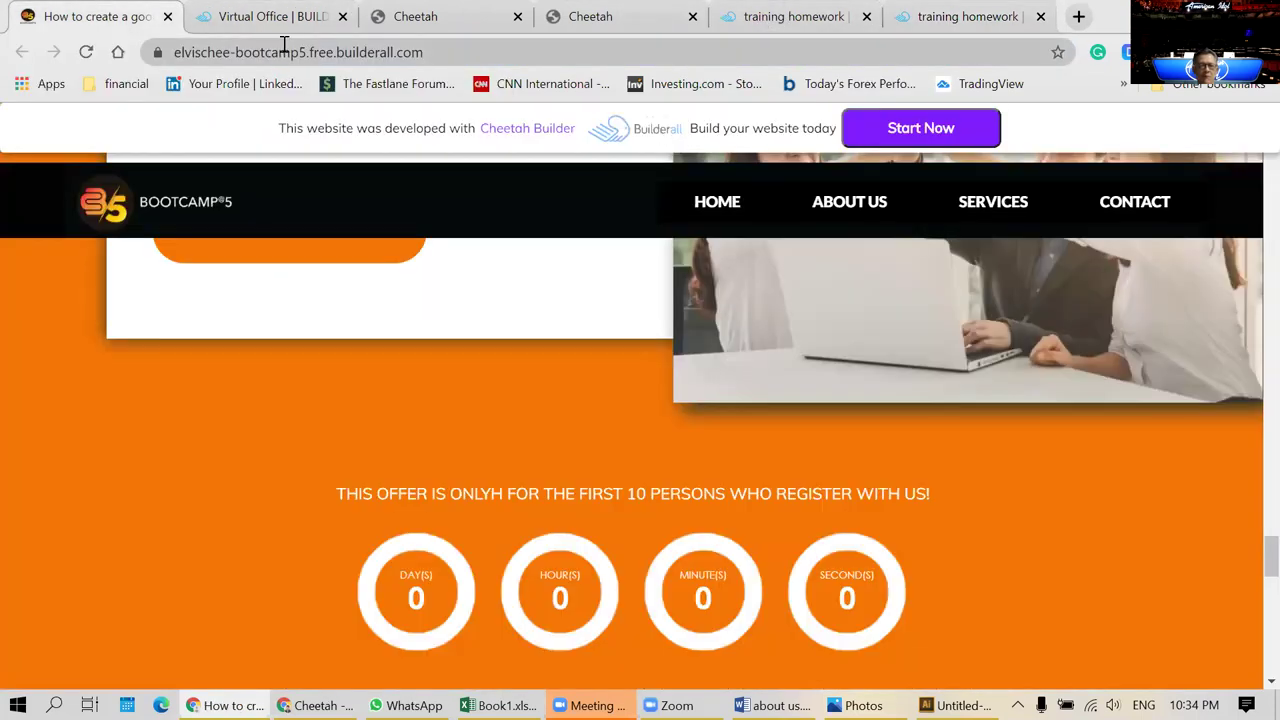
click(1078, 16)
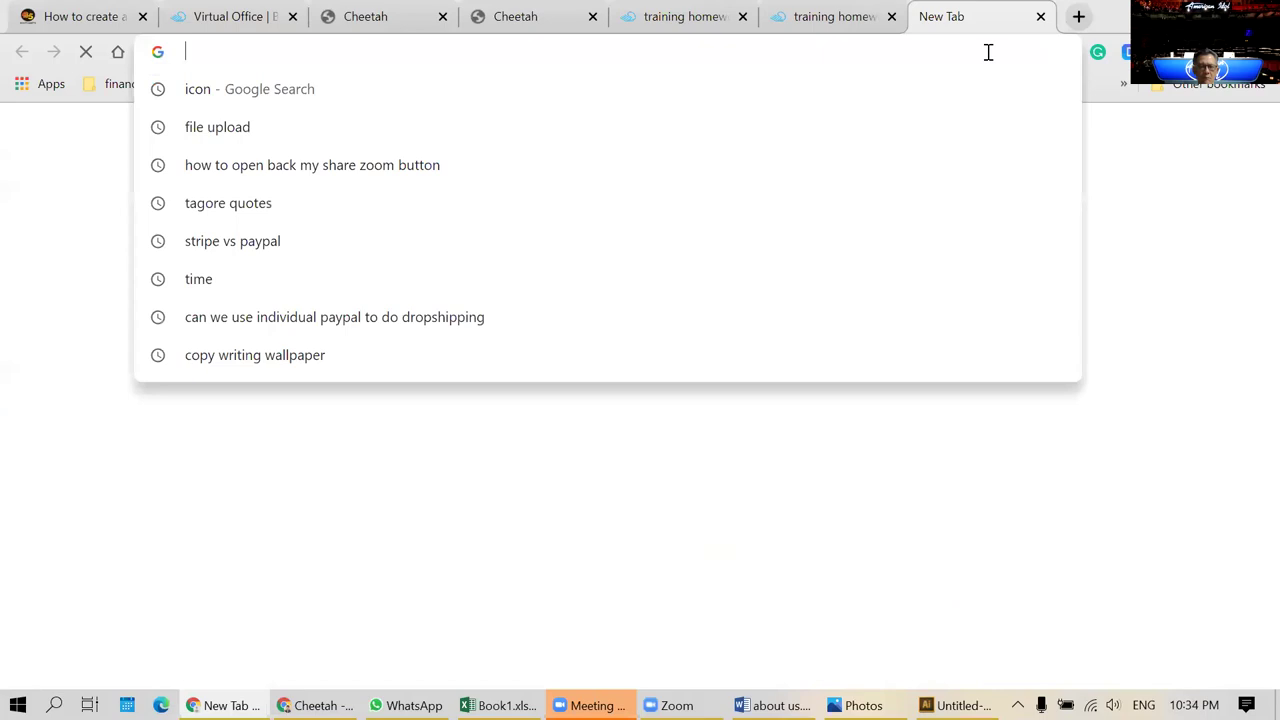
text(res)
key(Return)
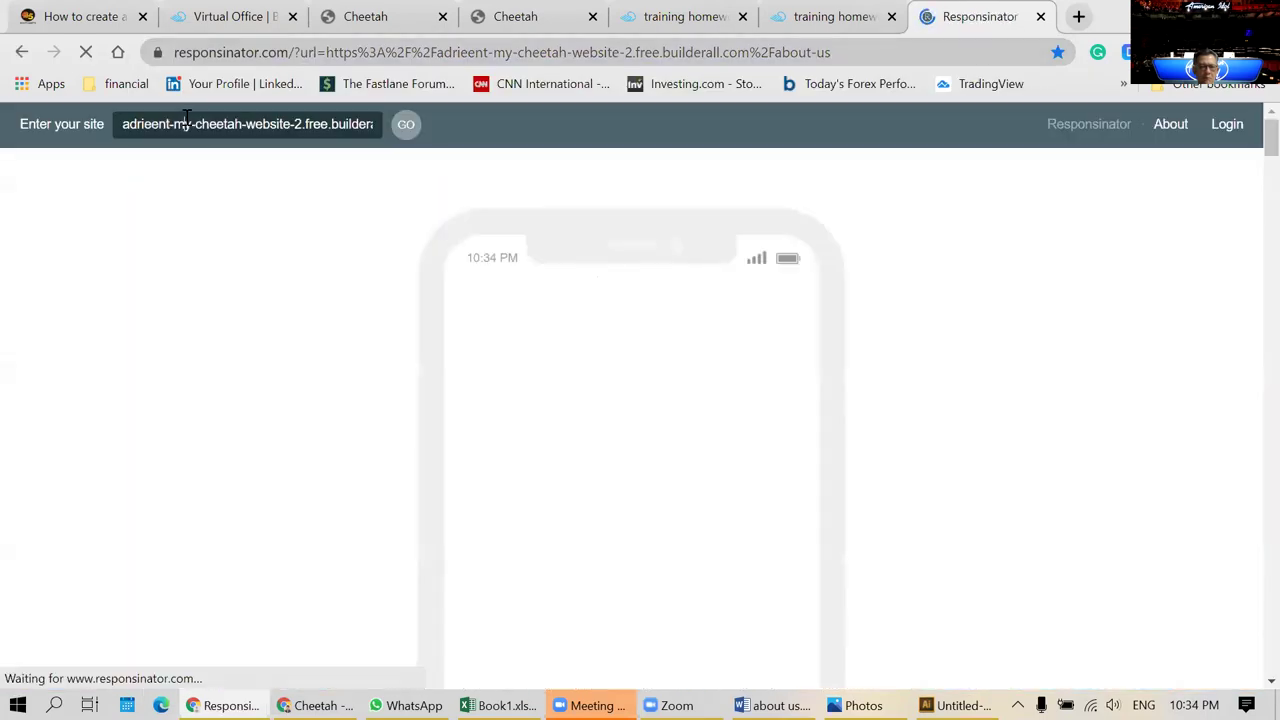
click(186, 117)
key(ctrl+v)
click(406, 124)
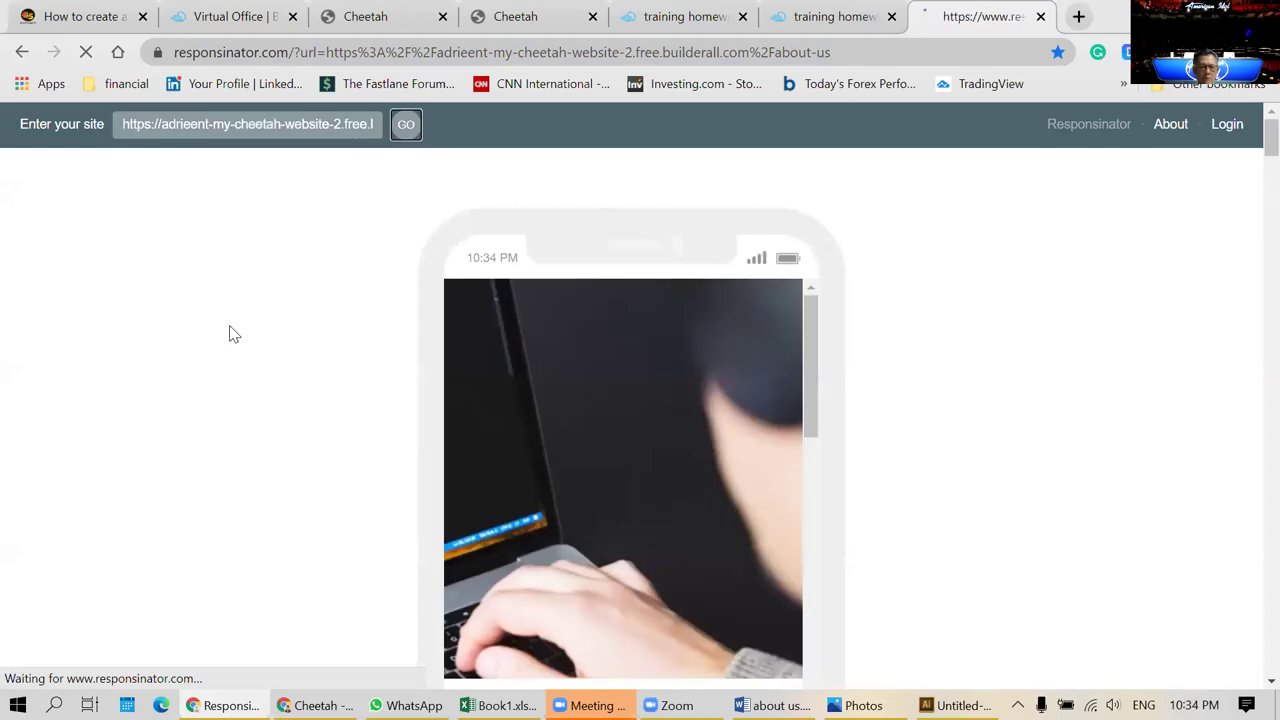
- Examine the About Us page's text, illustration and Our vision section in the phone preview
scroll(240, 334, down, 2)
scroll(583, 362, down, 10)
scroll(580, 358, down, 5)
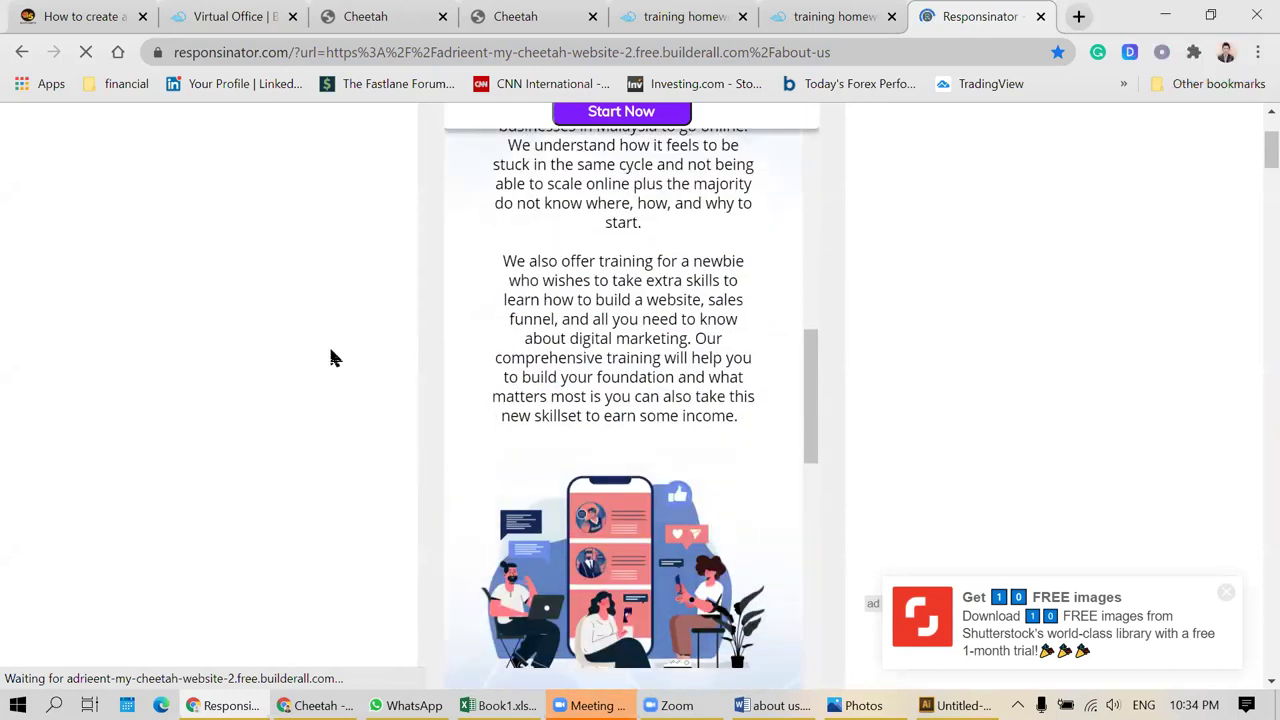
scroll(333, 358, down, 2)
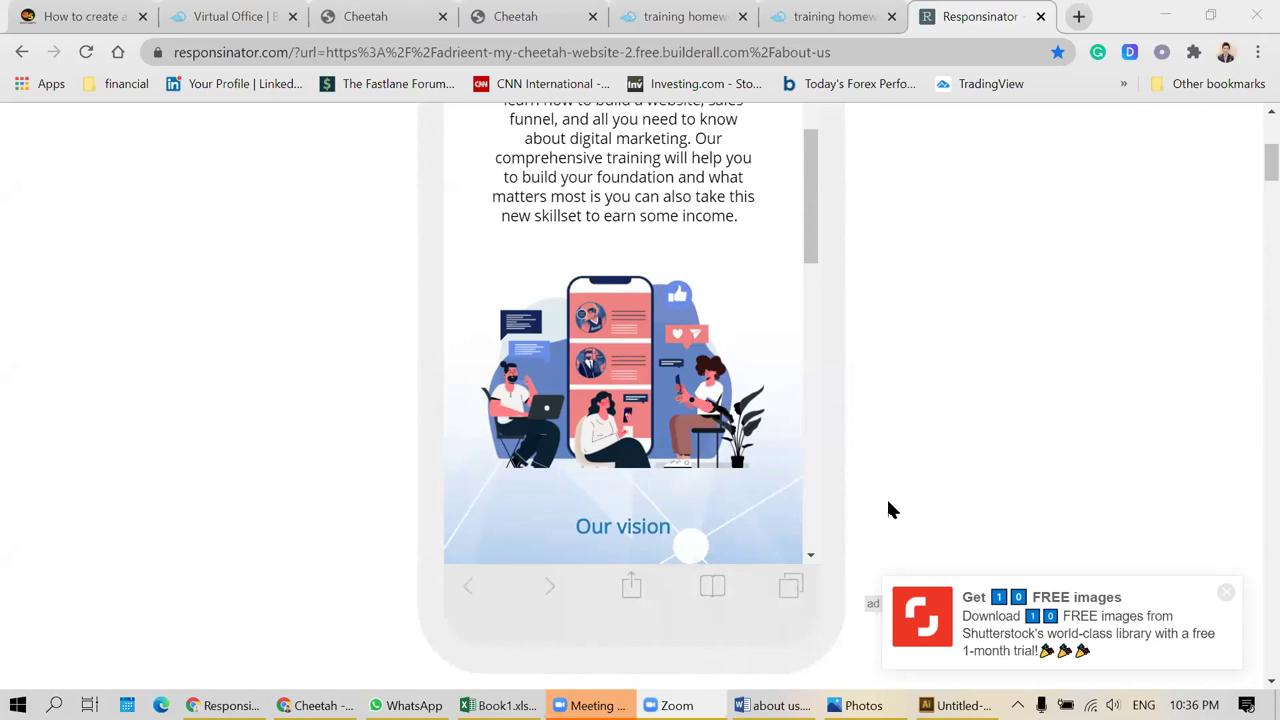
- Compare the published training homework pages with the Home page editor and examine the subdomain and domain parts of the Home page's web address
click(838, 26)
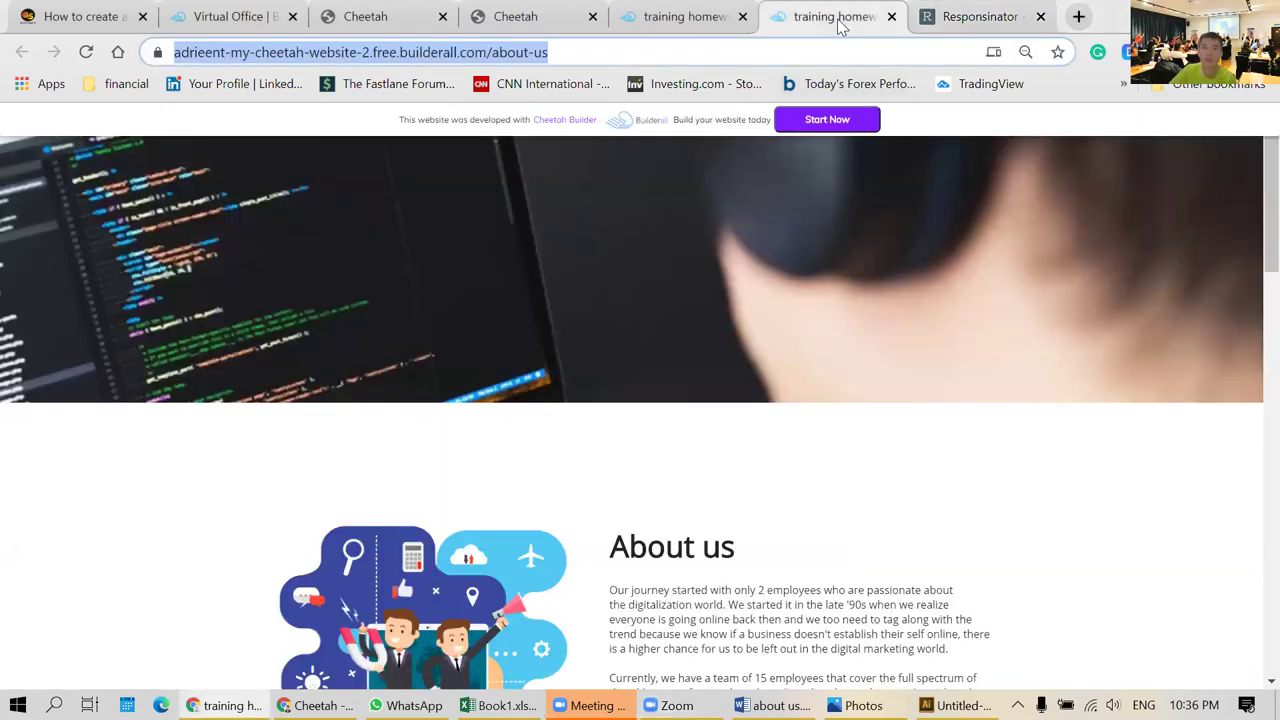
click(1131, 530)
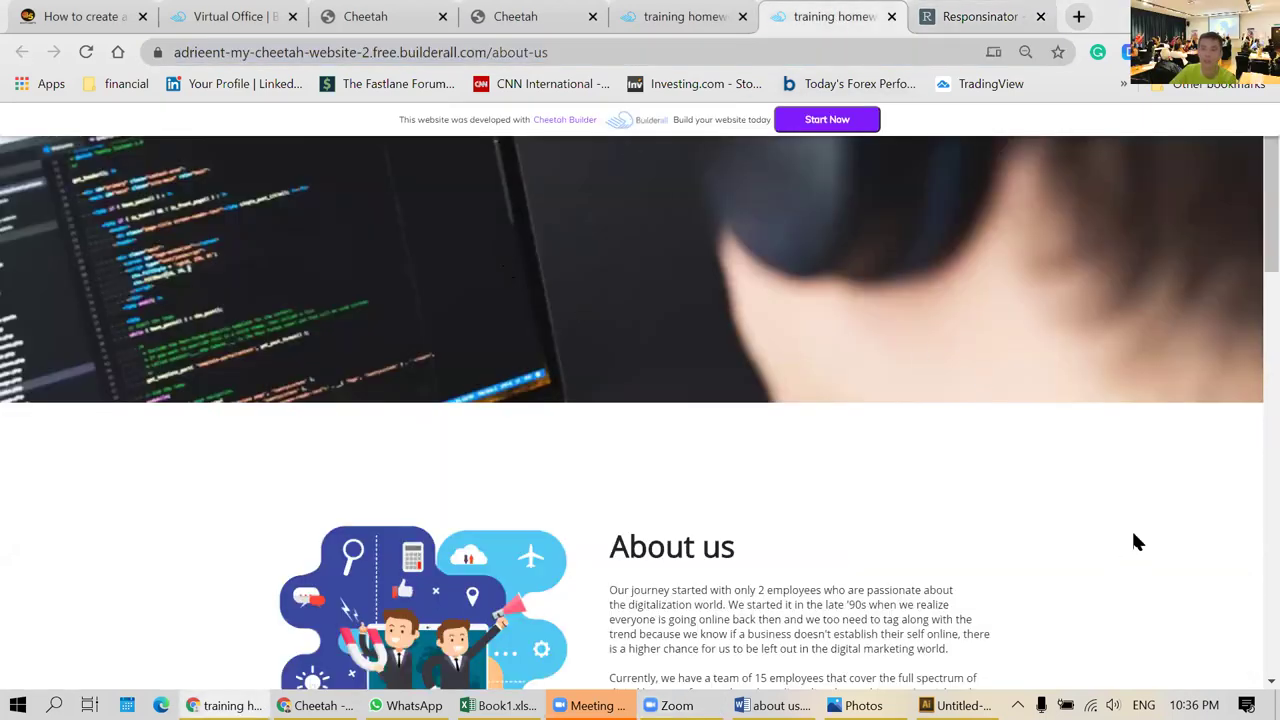
click(520, 30)
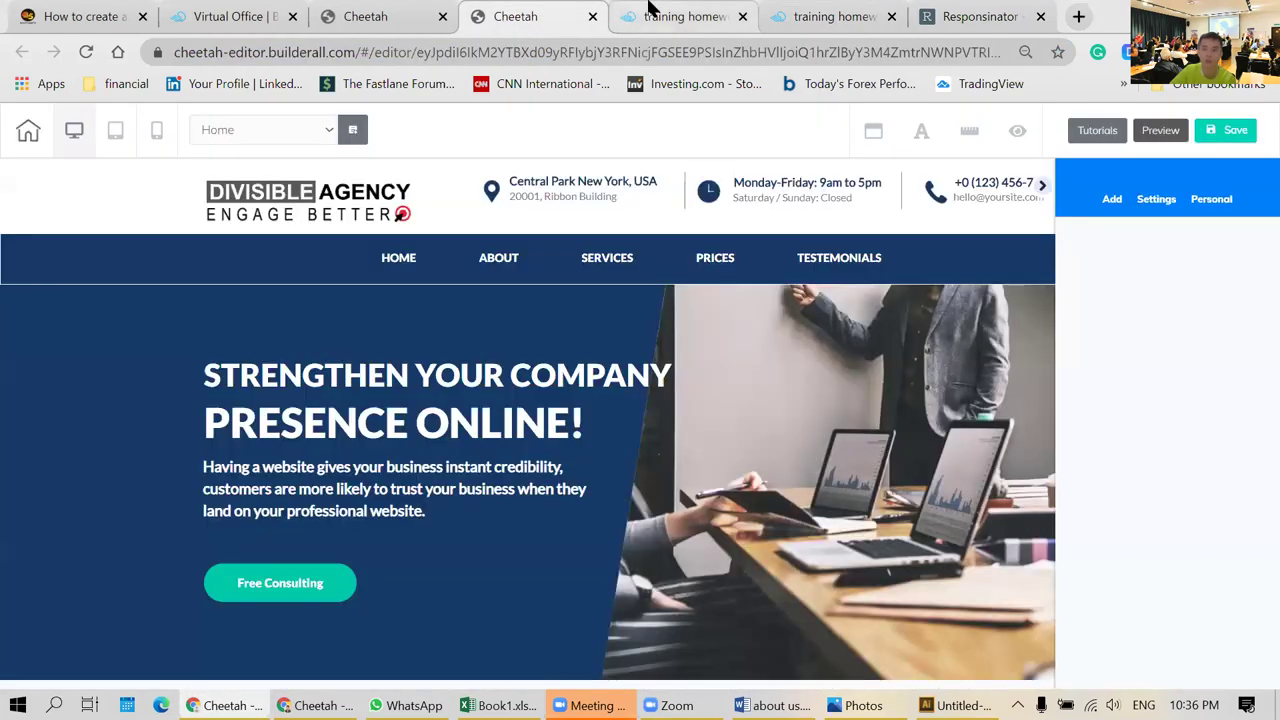
click(648, 10)
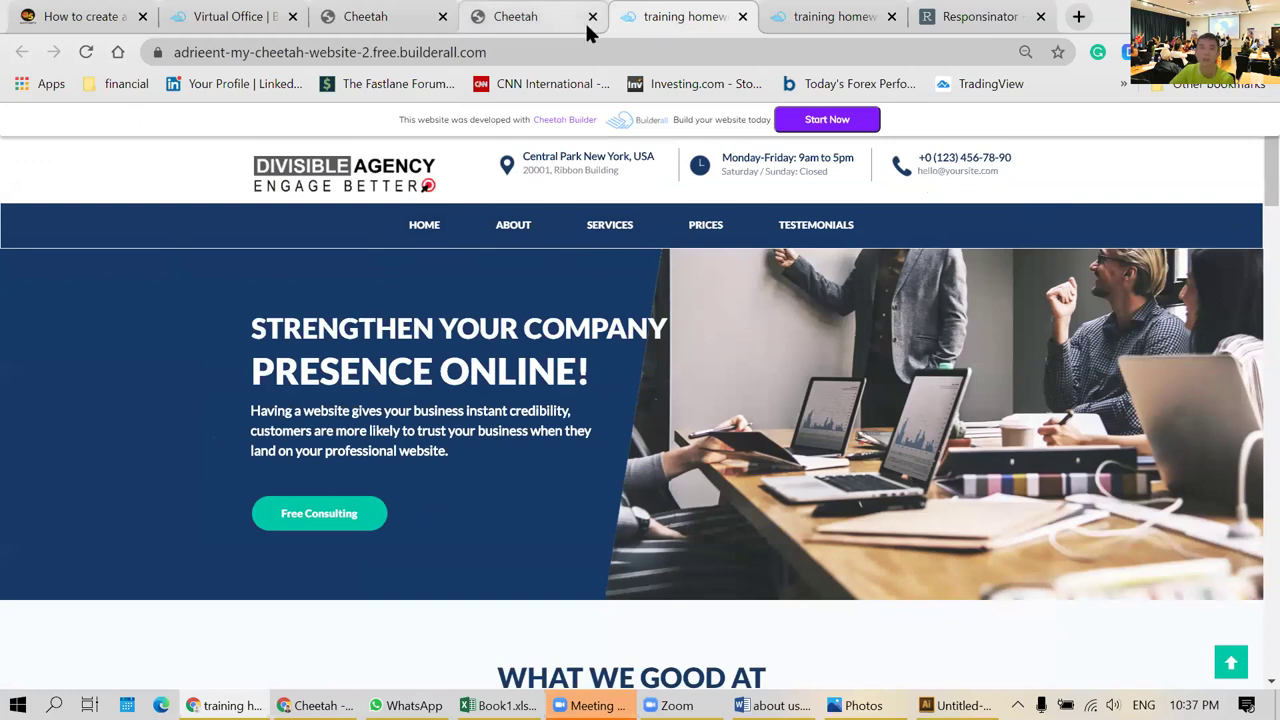
click(224, 57)
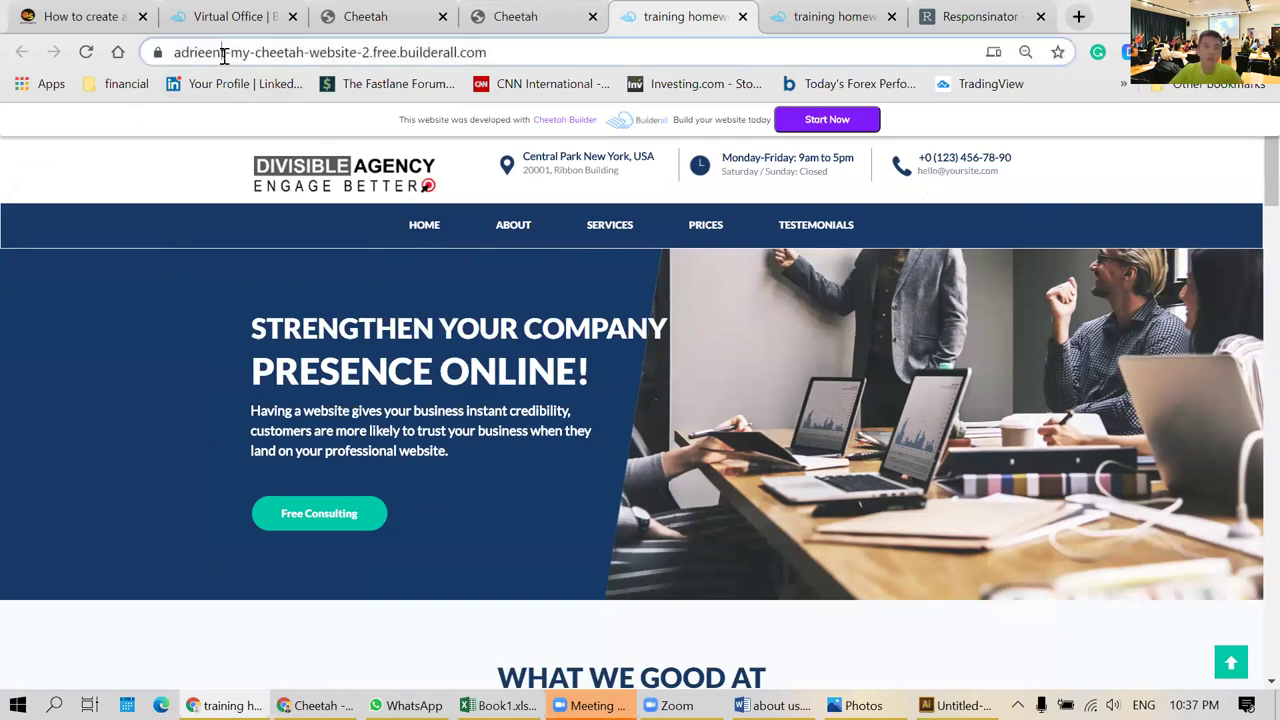
click(227, 53)
click(270, 52)
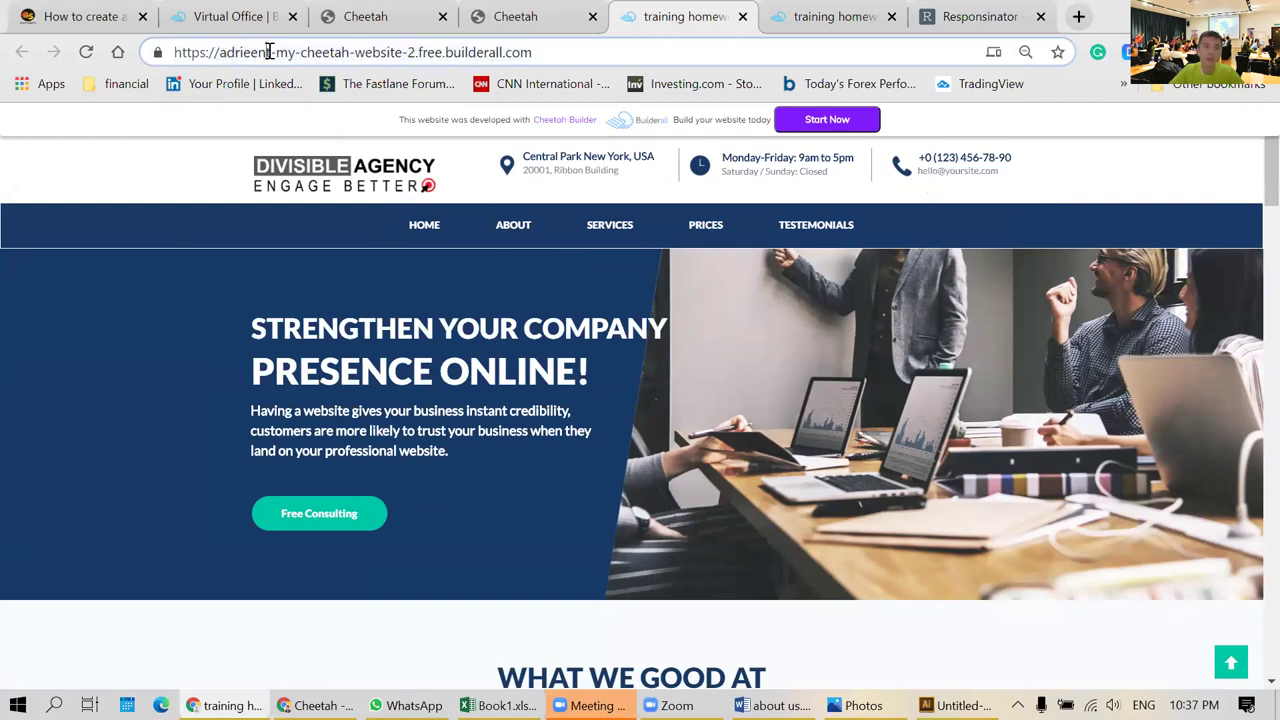
drag(532, 52, 420, 52)
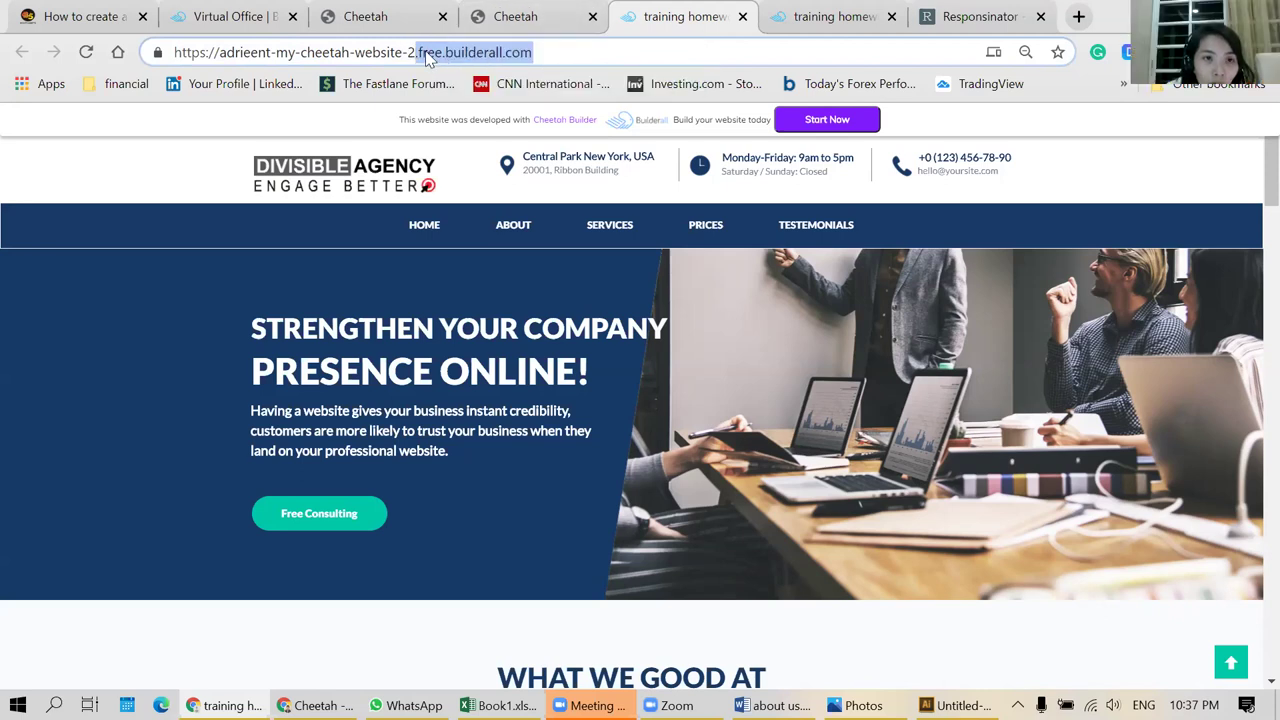
- Return to the training homework site's page list and open the account's user settings
click(528, 18)
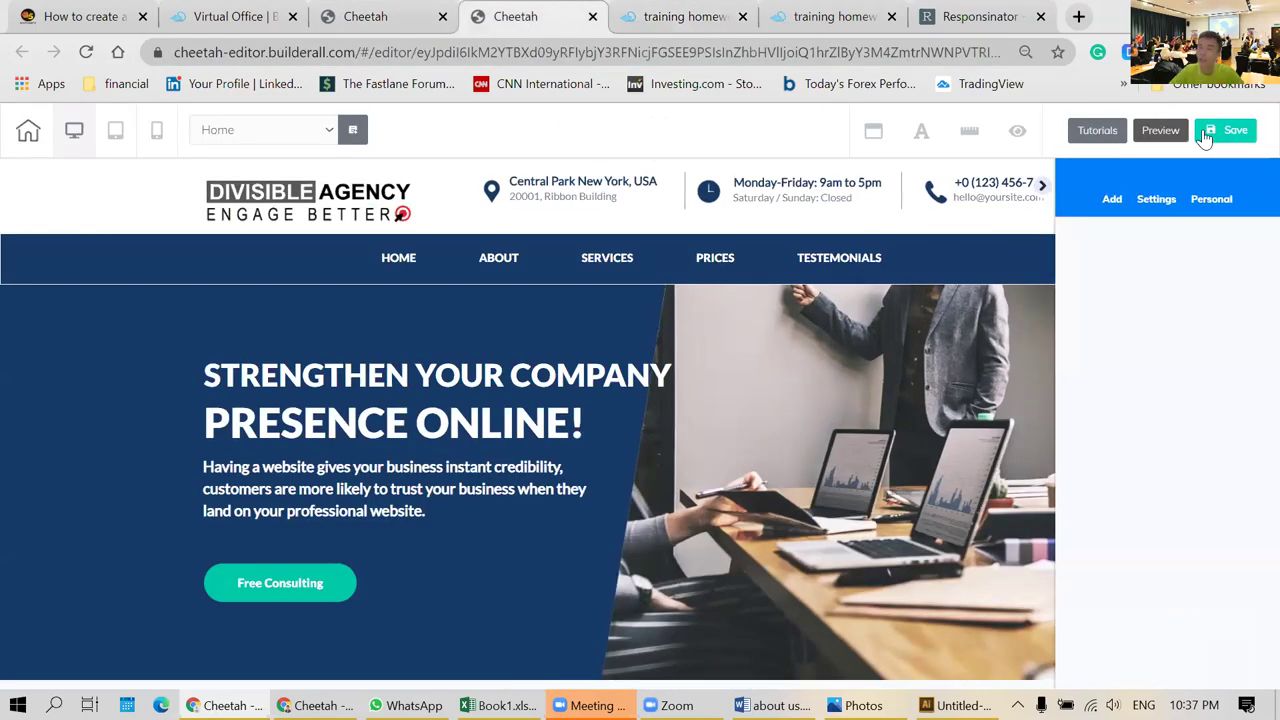
click(415, 10)
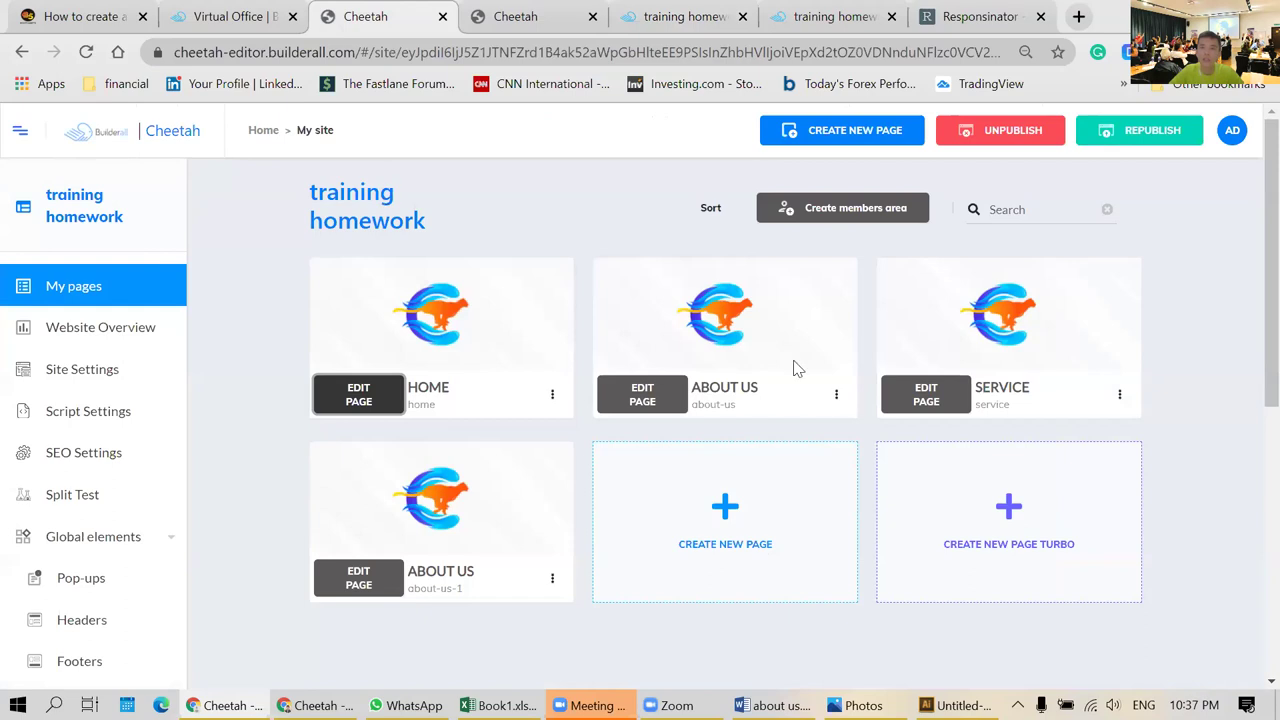
click(1230, 138)
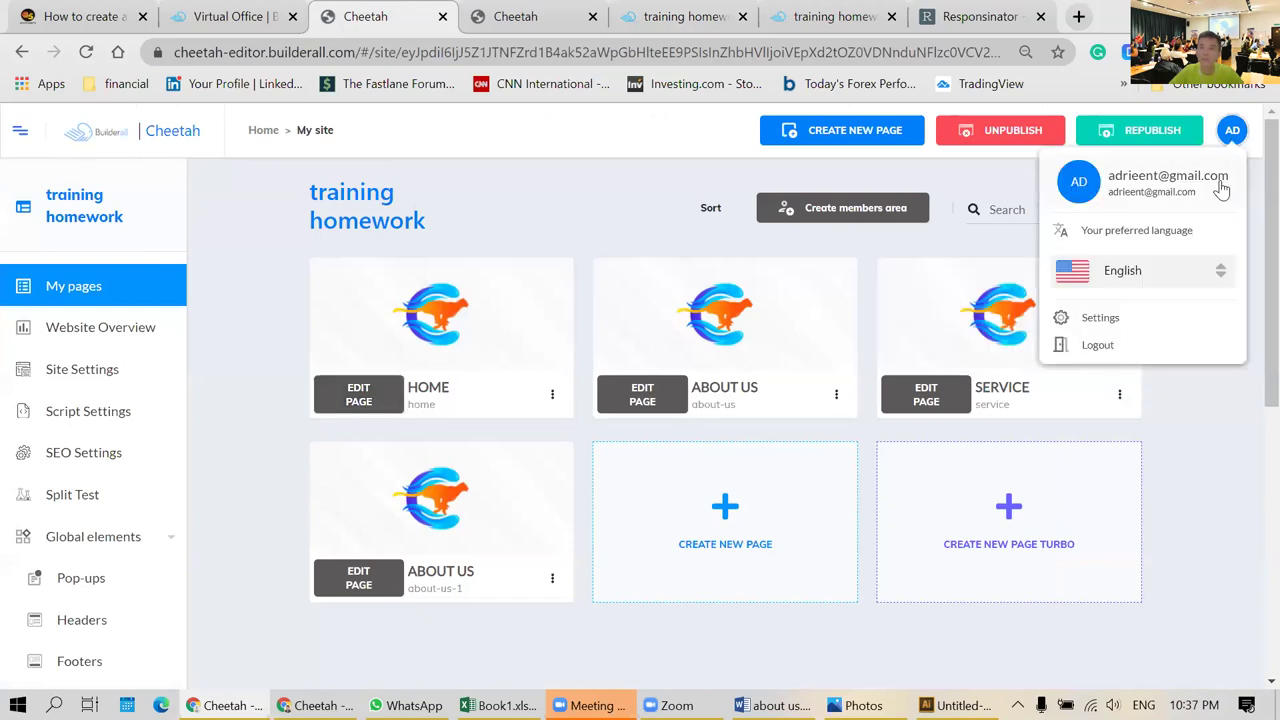
click(1102, 318)
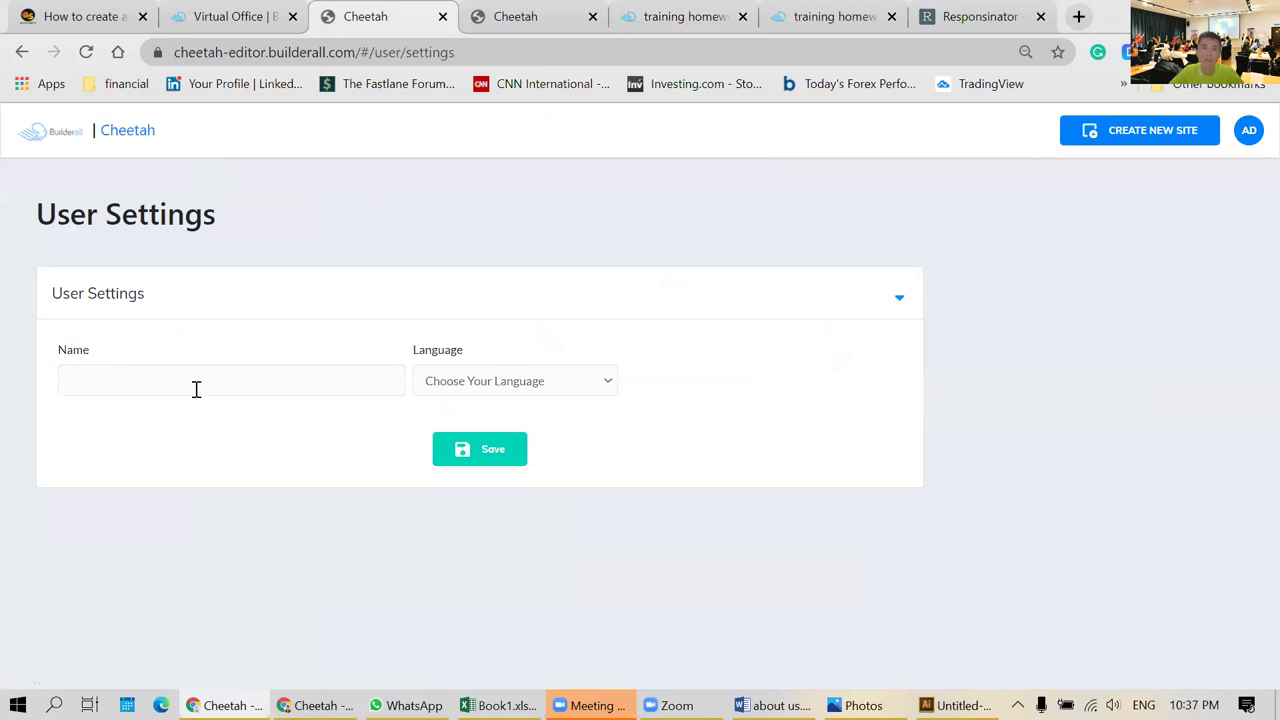
- Set the account's subdomain to joebiden, save the user settings and confirm the subdomain change
click(472, 381)
key(BackSpace)
key(BackSpace)
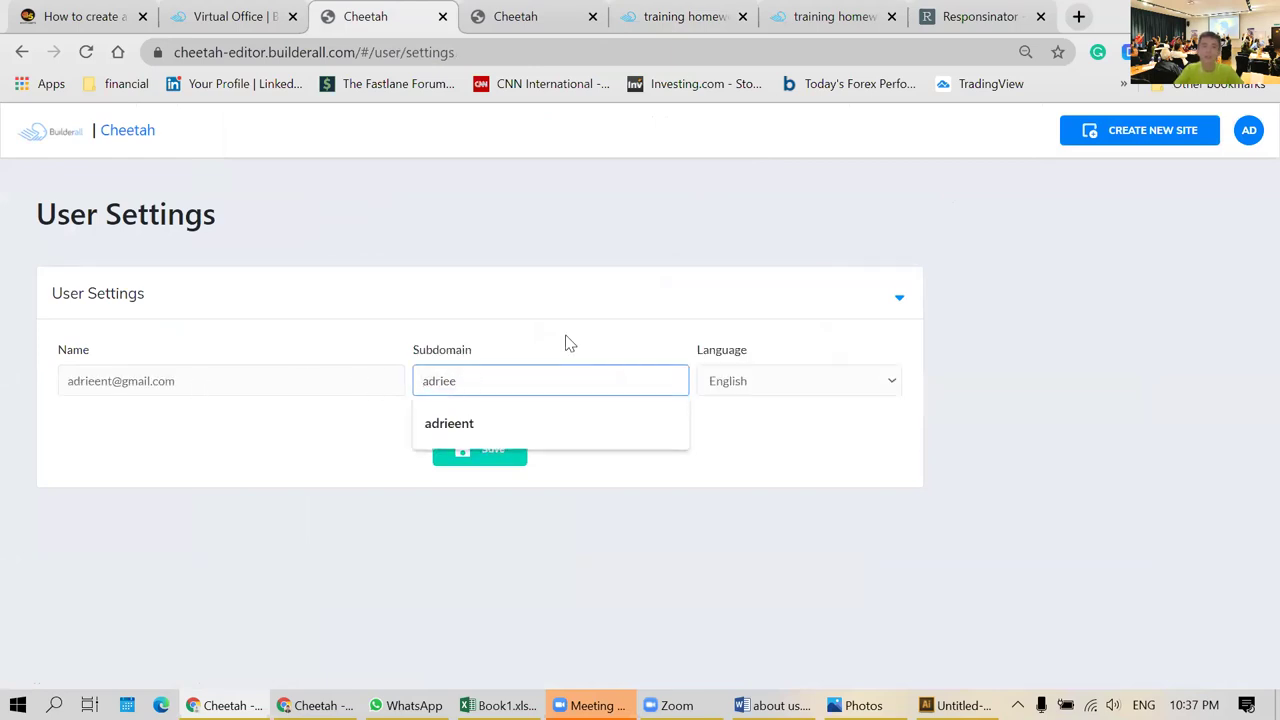
key(BackSpace)
key(BackSpace)
key(BackSpace)
text(naj)
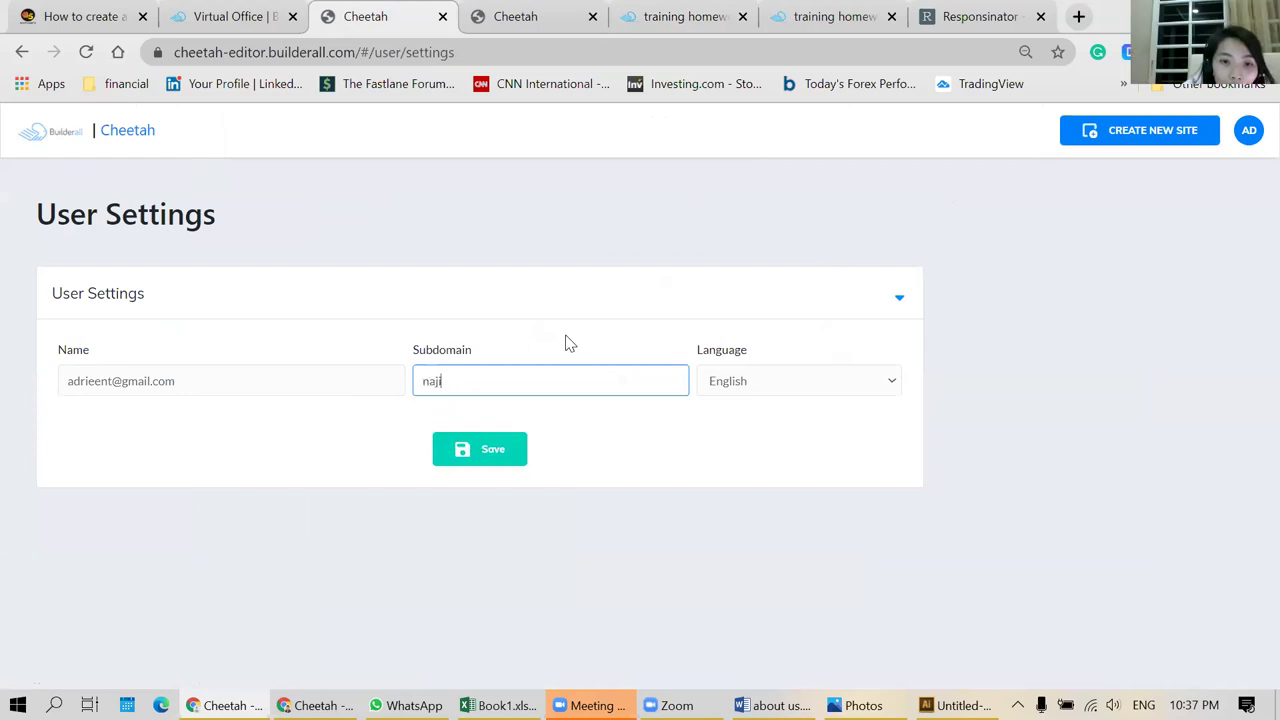
key(BackSpace)
key(BackSpace)
key(BackSpace)
text(joebi)
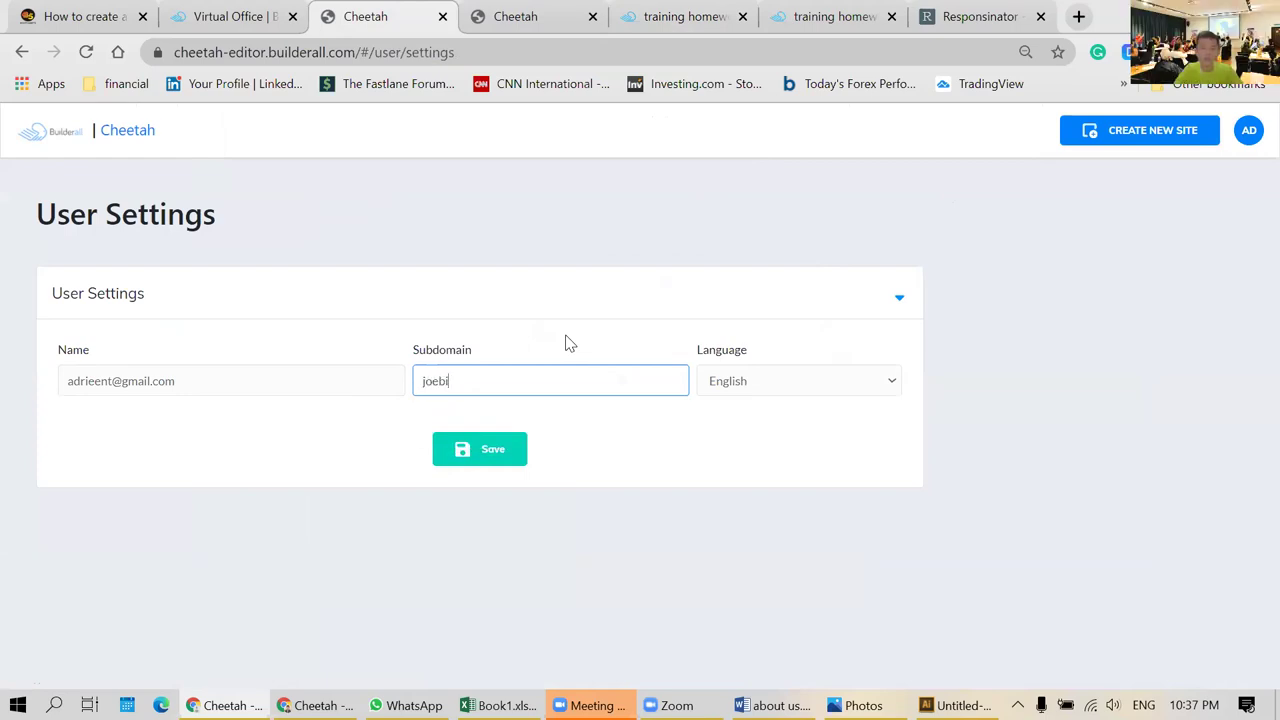
text(den)
click(500, 452)
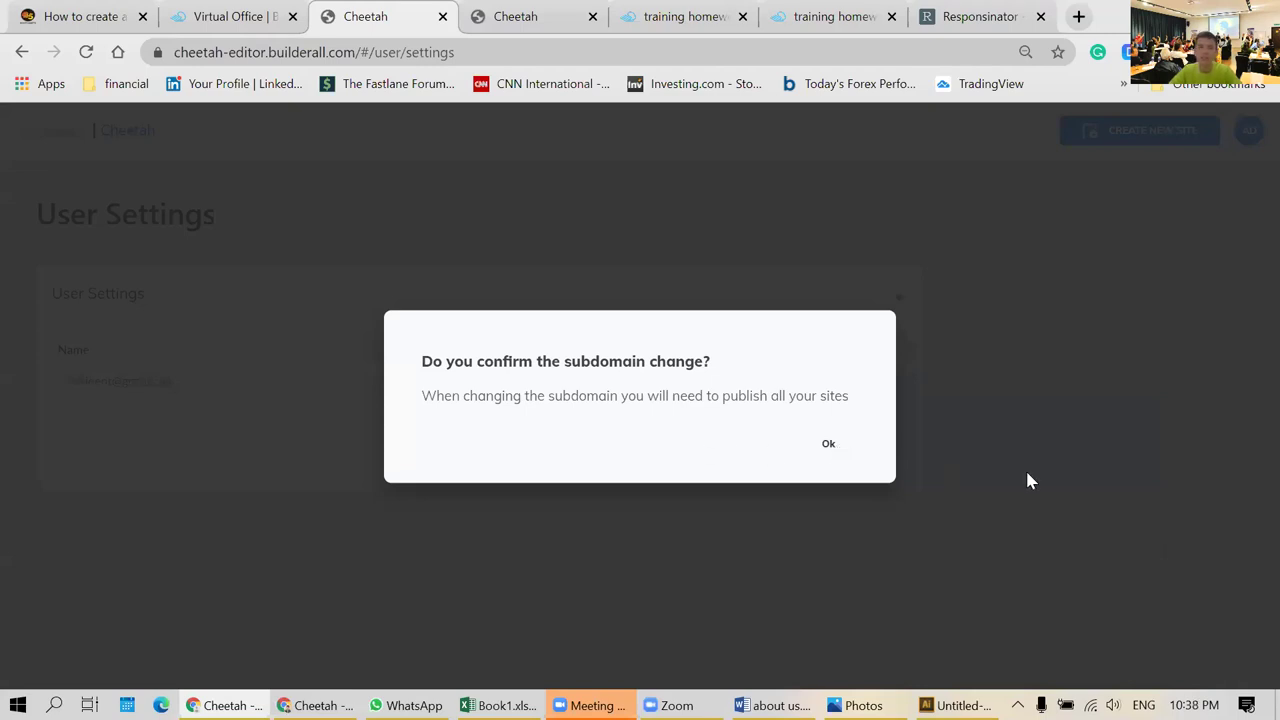
click(830, 446)
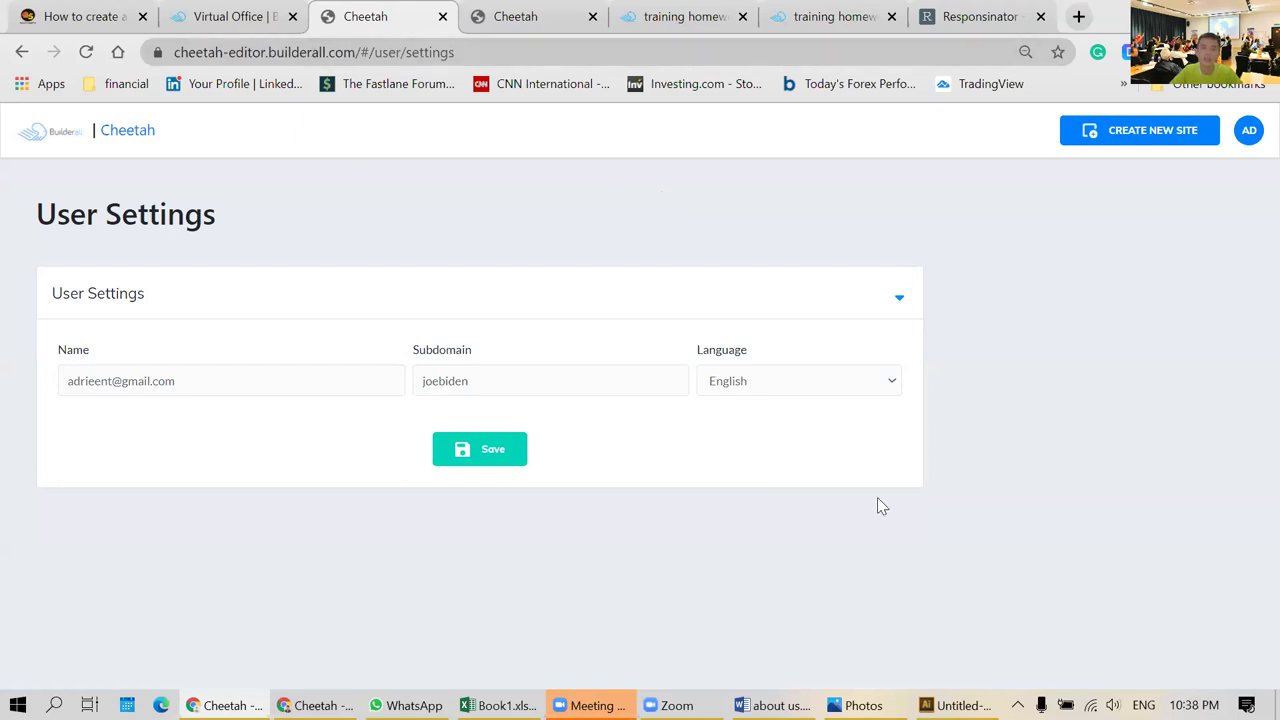
- Close the open Home page editor and leave it without saving changes
click(280, 18)
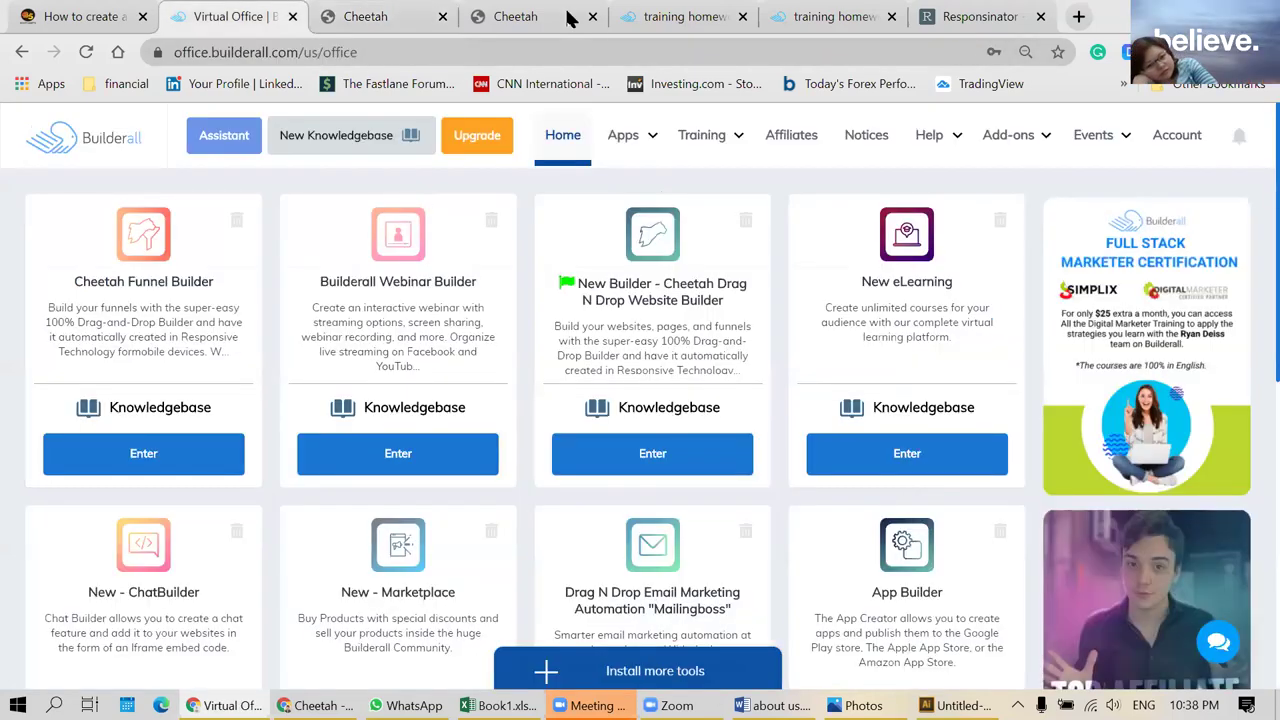
click(530, 16)
click(243, 10)
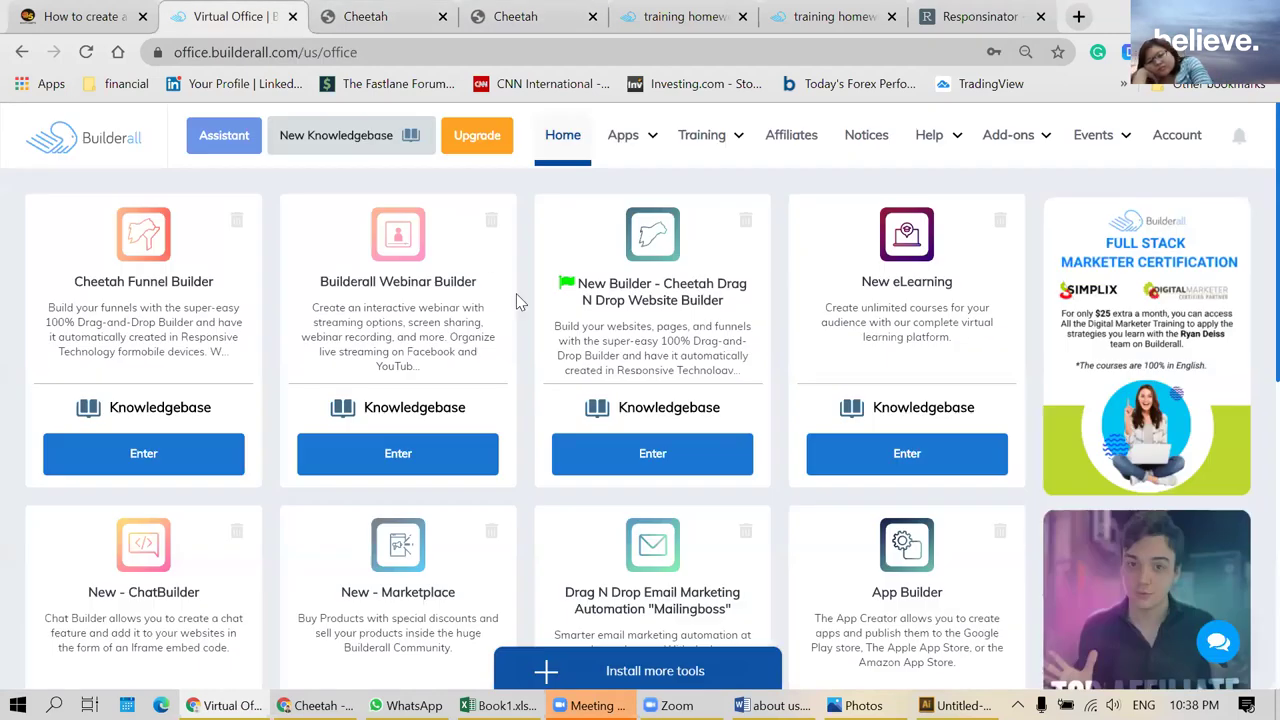
click(575, 17)
click(592, 18)
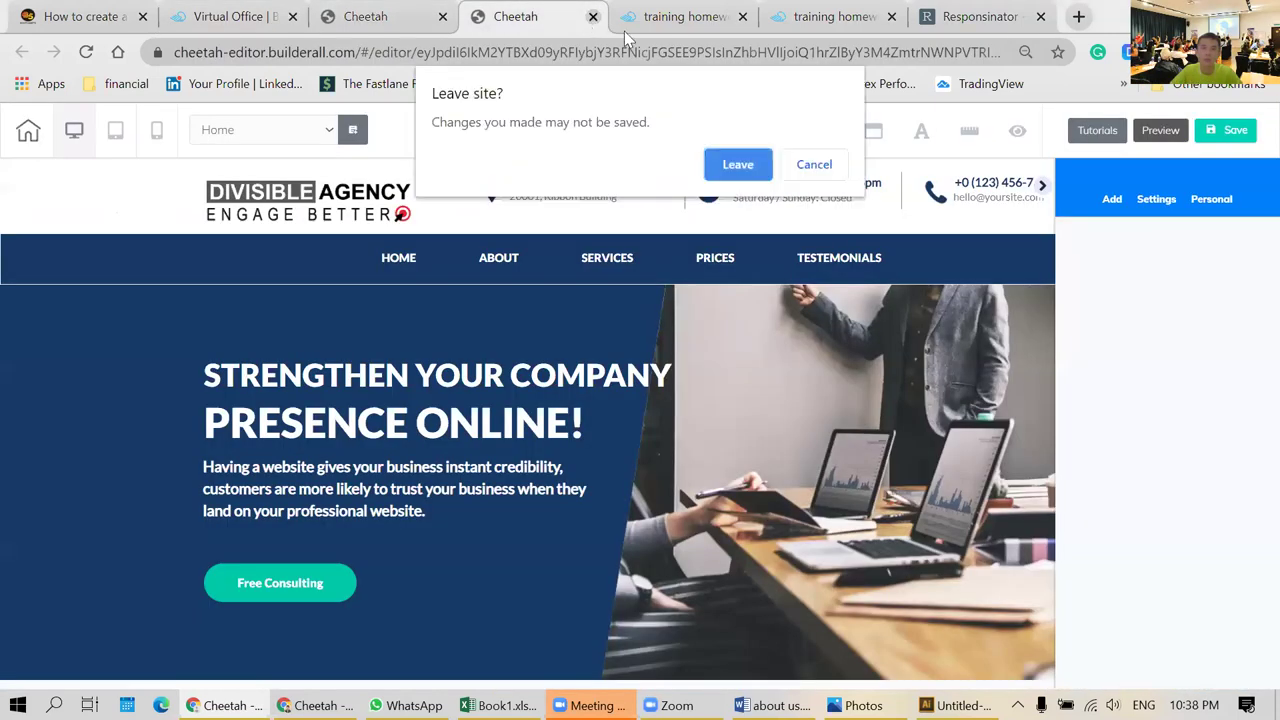
click(737, 163)
- Launch the Cheetah website builder from the Virtual Office and close the old published site and Responsinator tabs
click(297, 9)
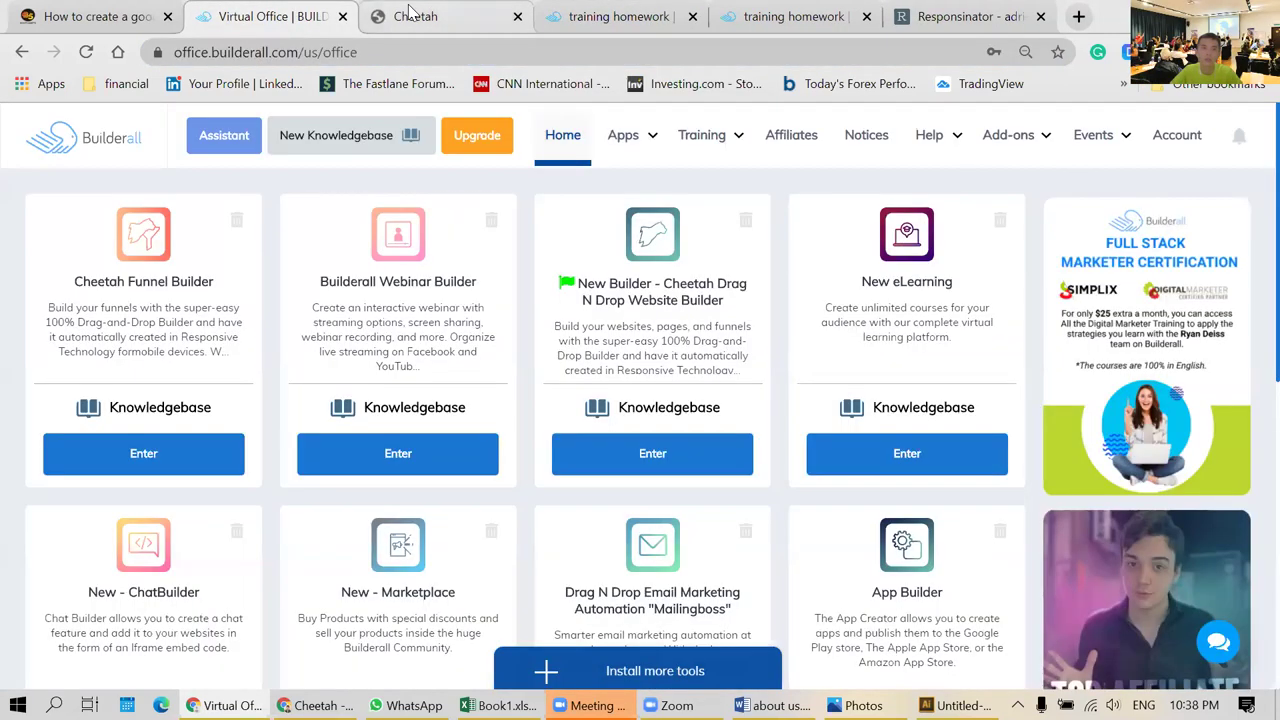
click(651, 455)
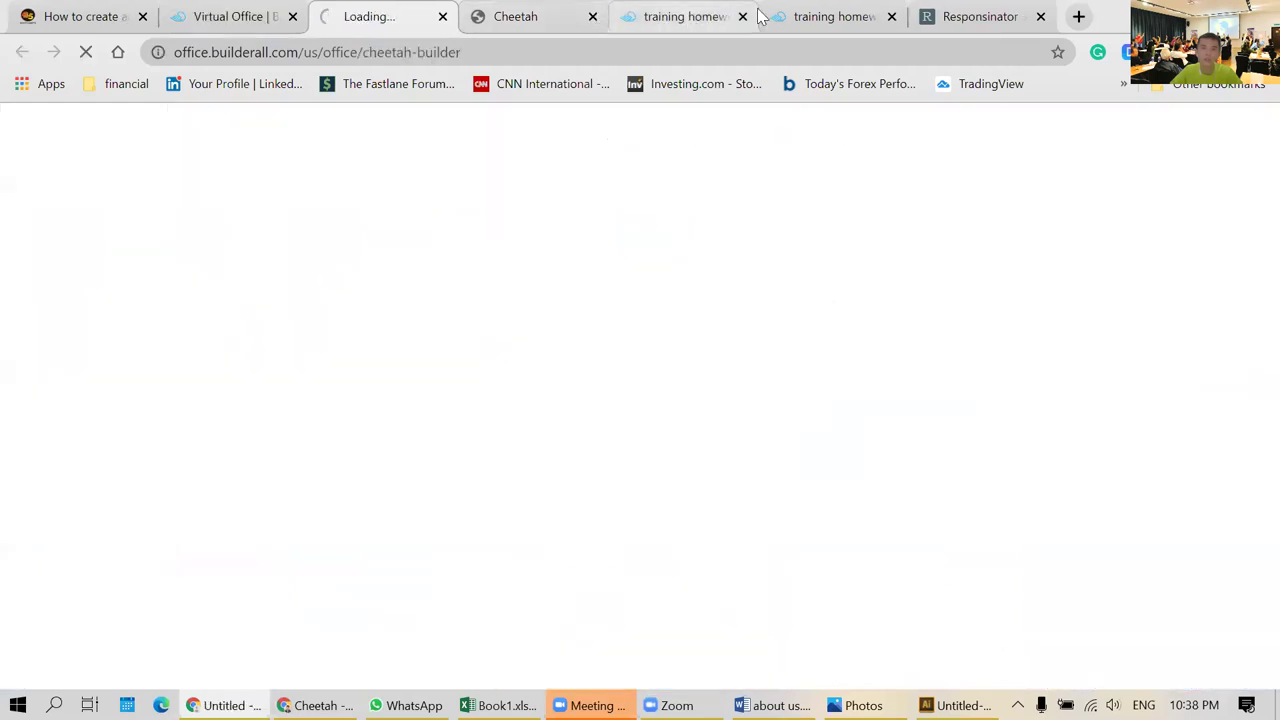
click(715, 17)
click(742, 17)
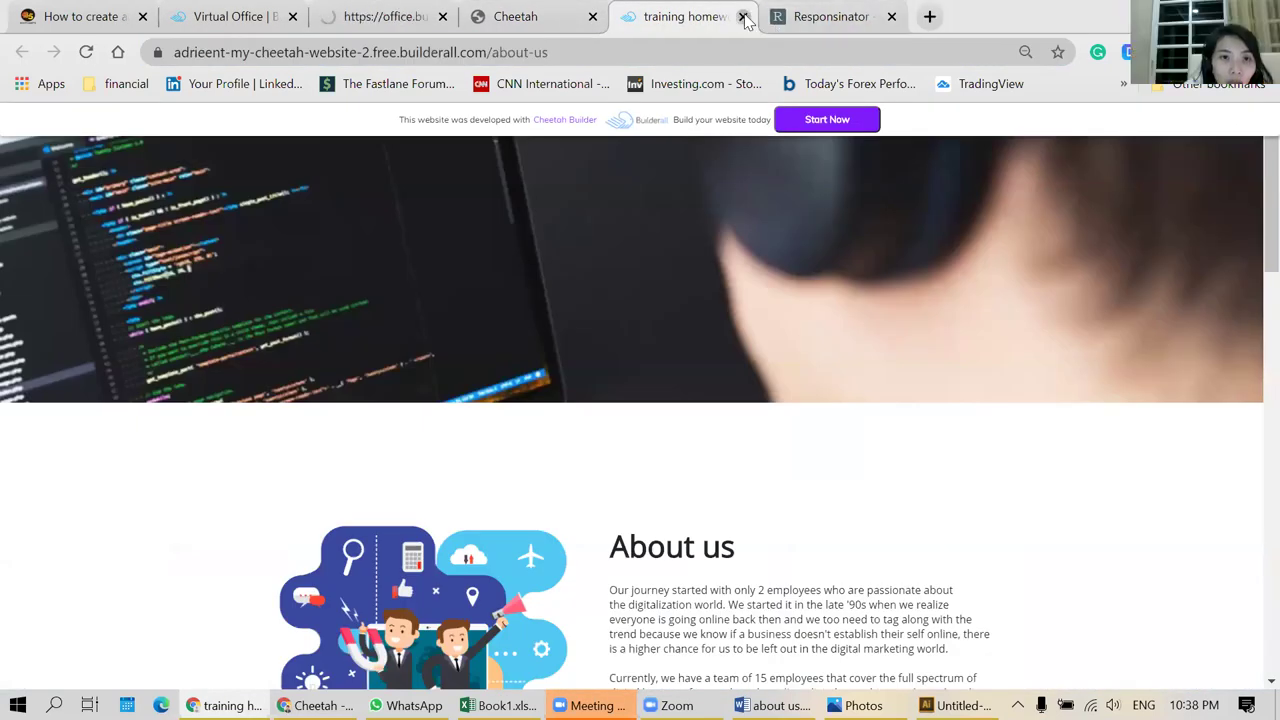
click(742, 17)
key(ctrl+w)
click(441, 22)
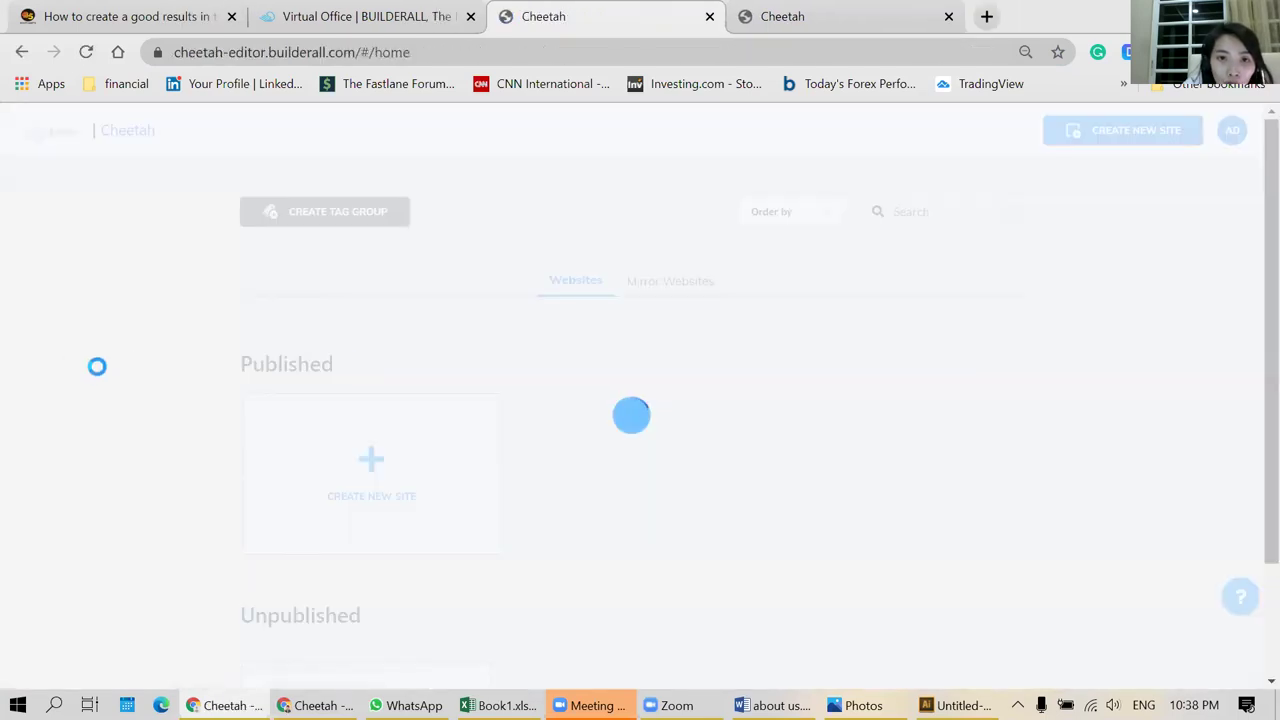
- Publish the unpublished training homework site from the website list
scroll(108, 412, down, 3)
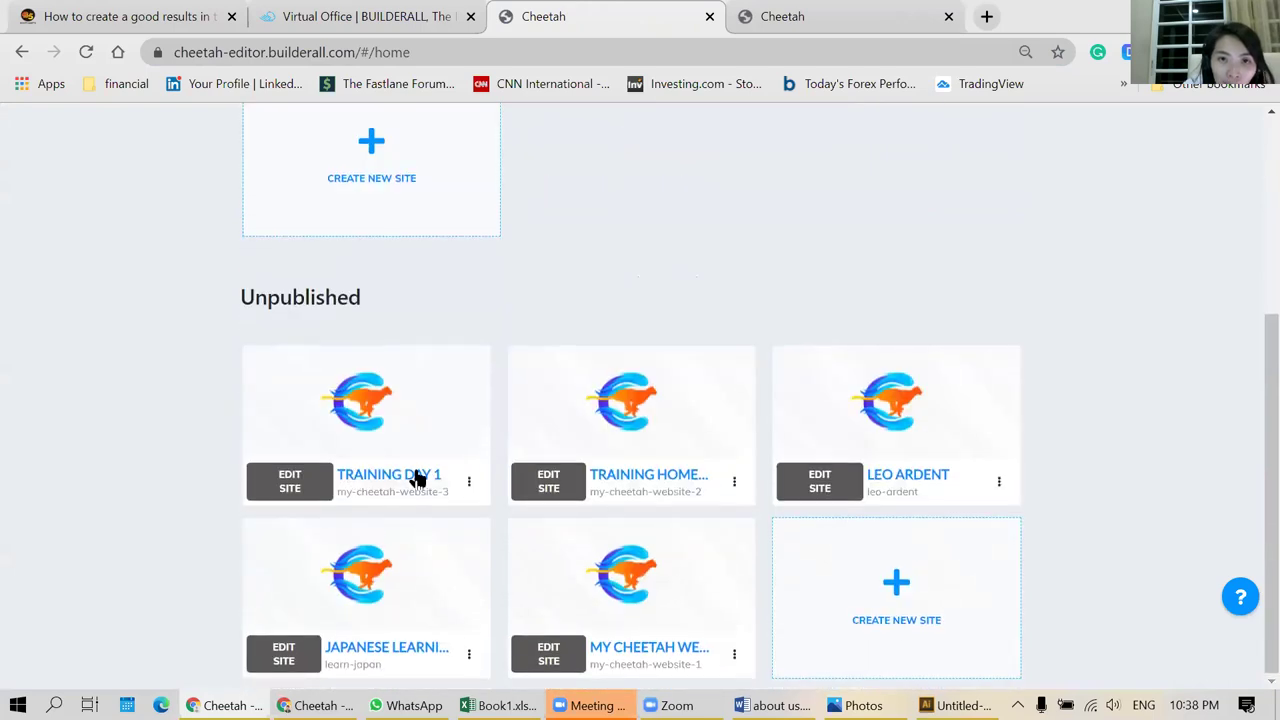
click(735, 484)
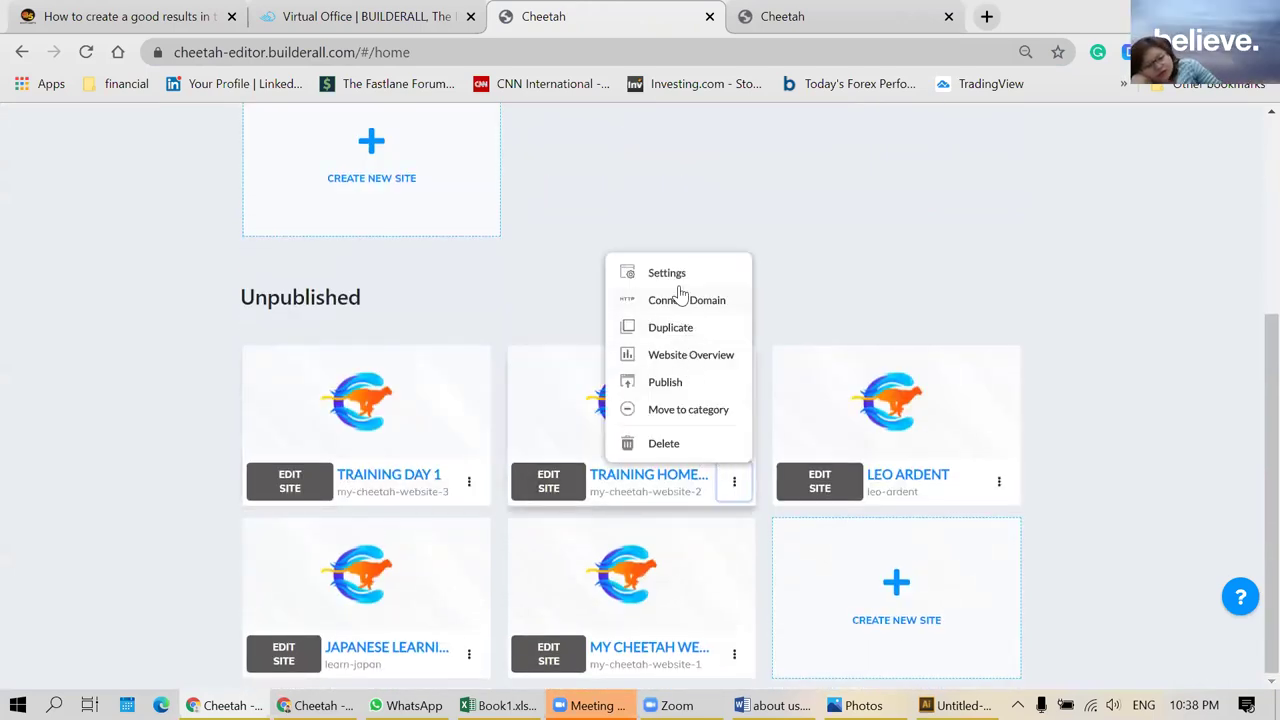
click(672, 380)
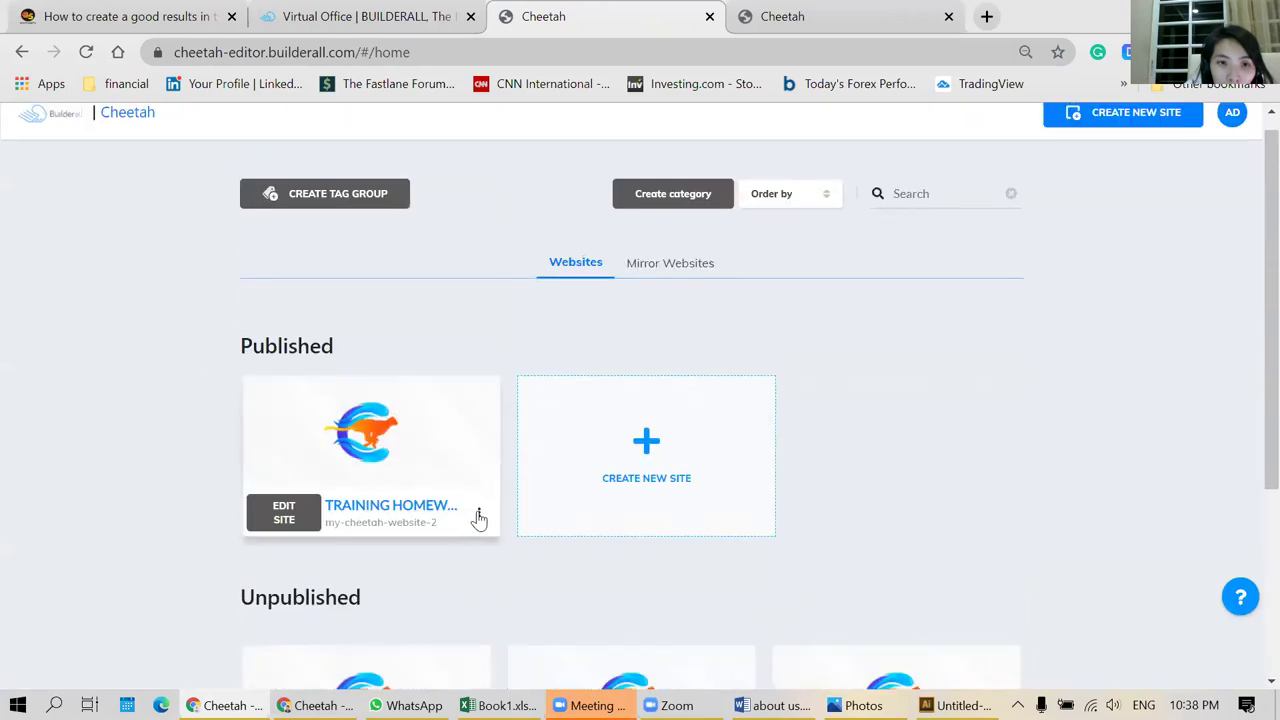
click(479, 516)
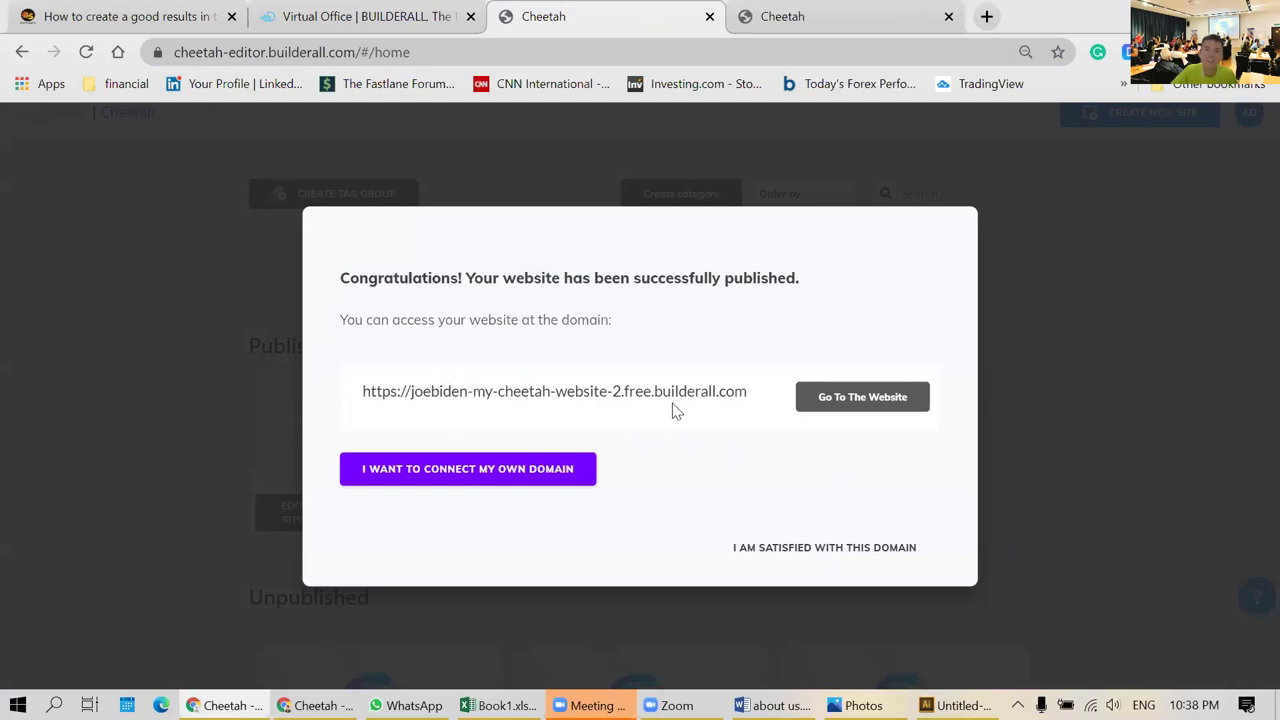
- Visit the newly published training homework site and examine the subdomain in its web address
click(852, 400)
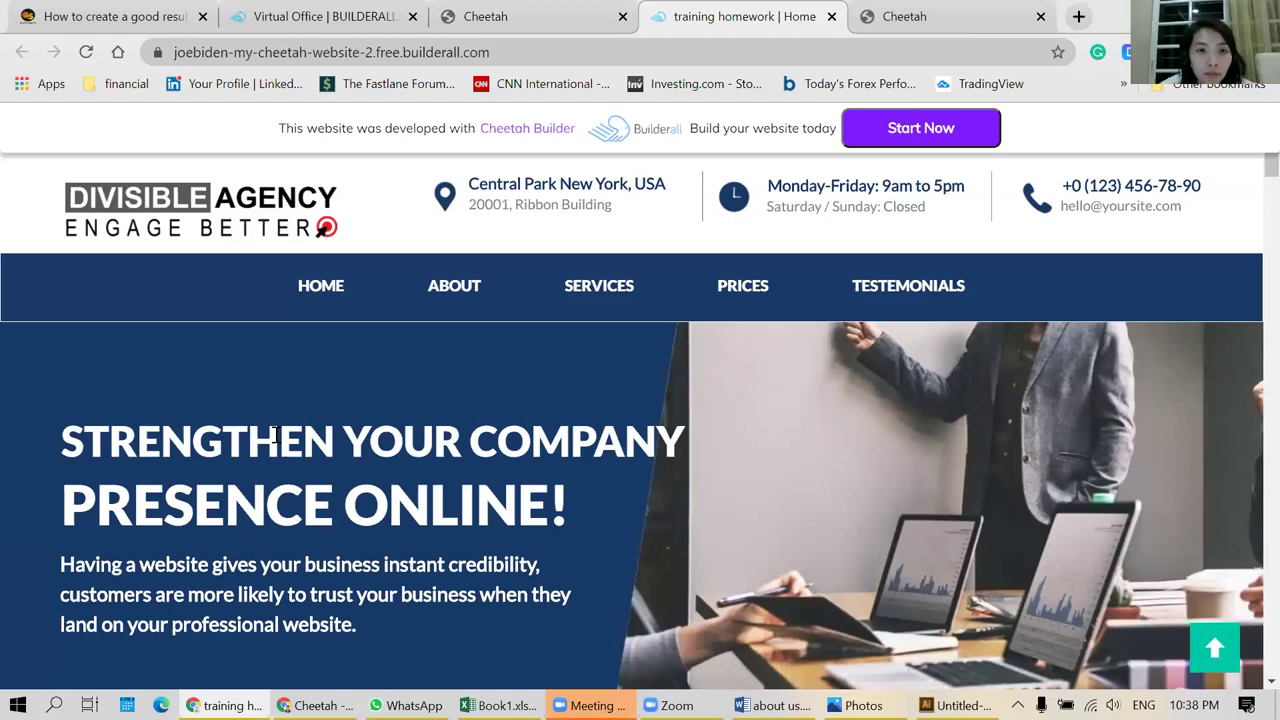
click(192, 52)
click(228, 52)
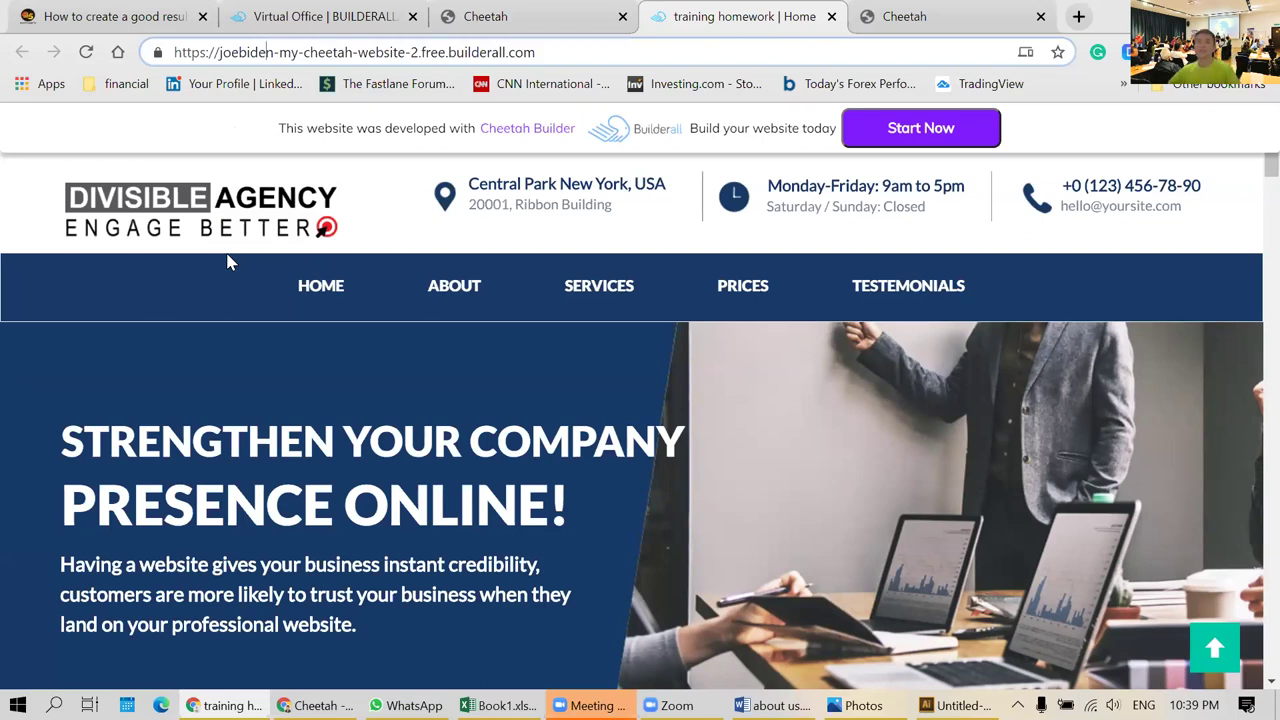
- Accept the published site's current domain and reopen the account's user settings to review the subdomain
click(500, 16)
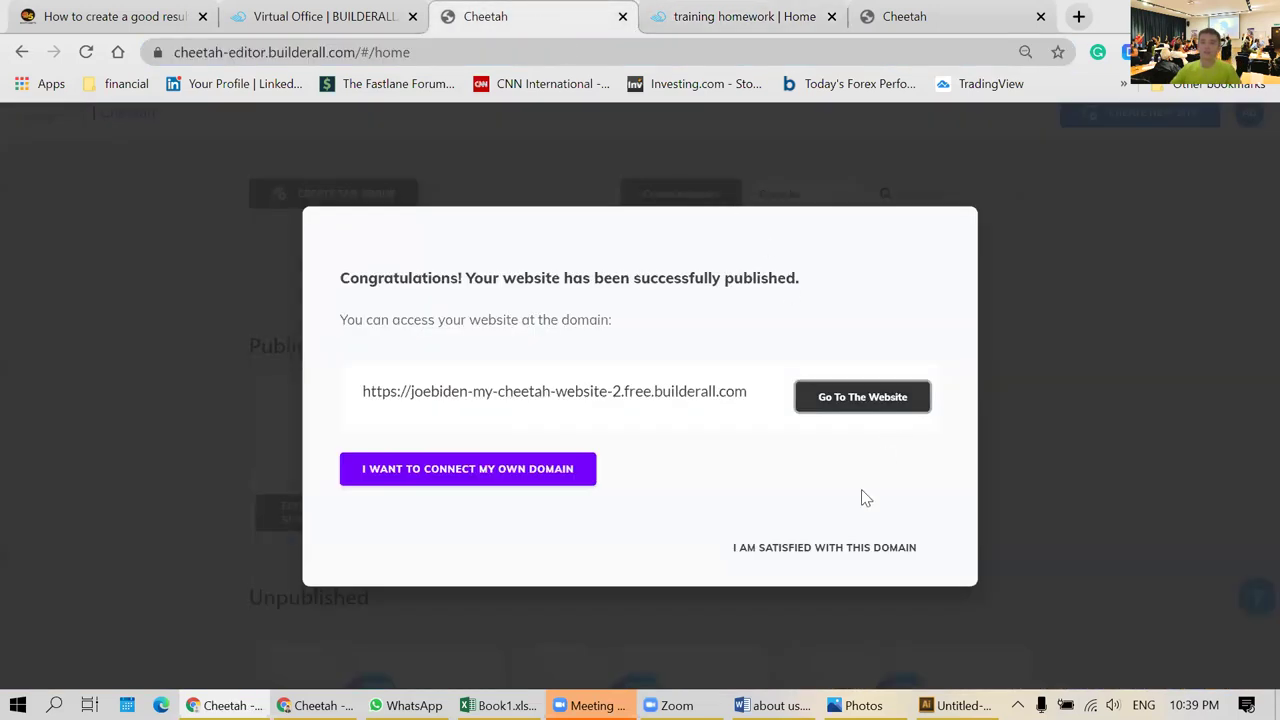
click(843, 549)
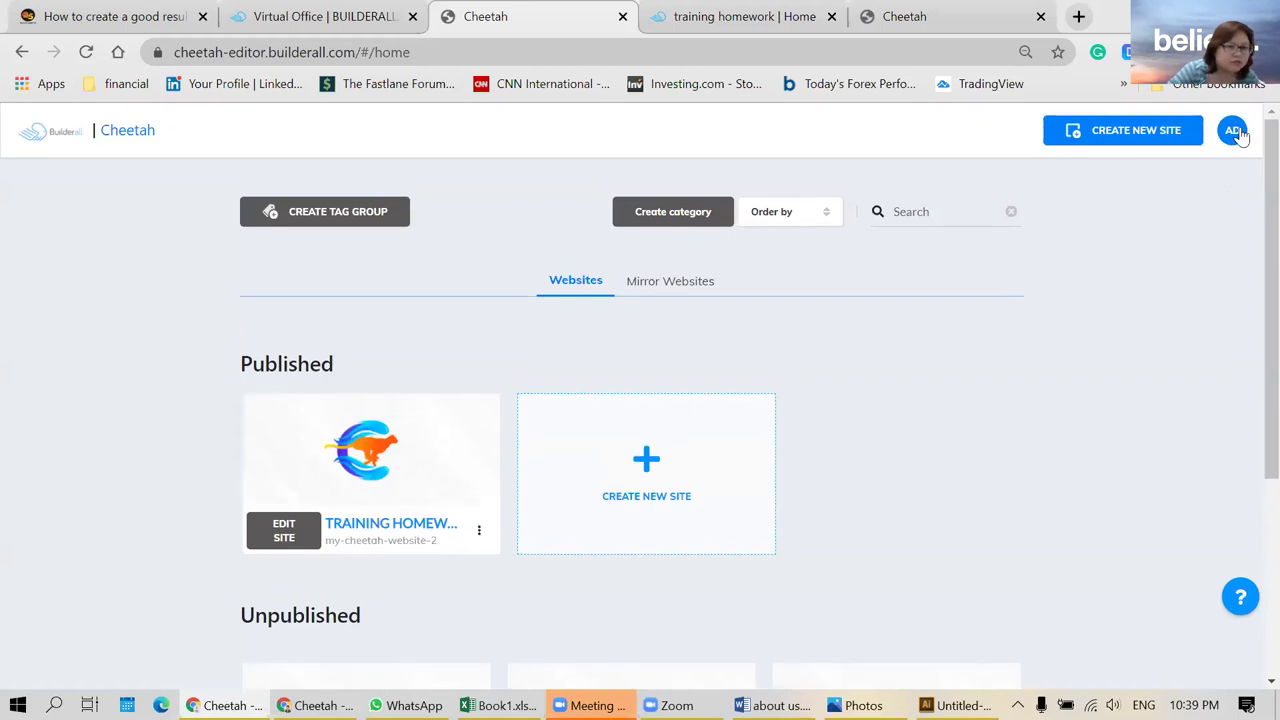
click(1236, 131)
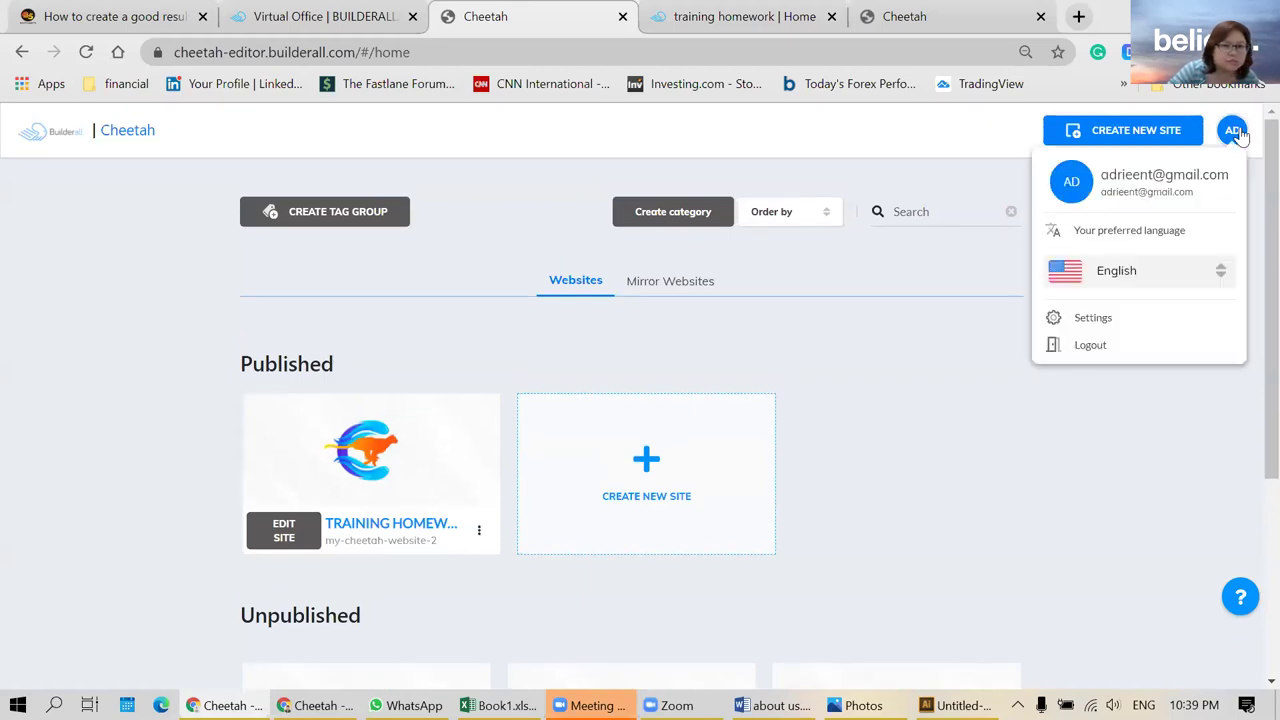
click(1093, 318)
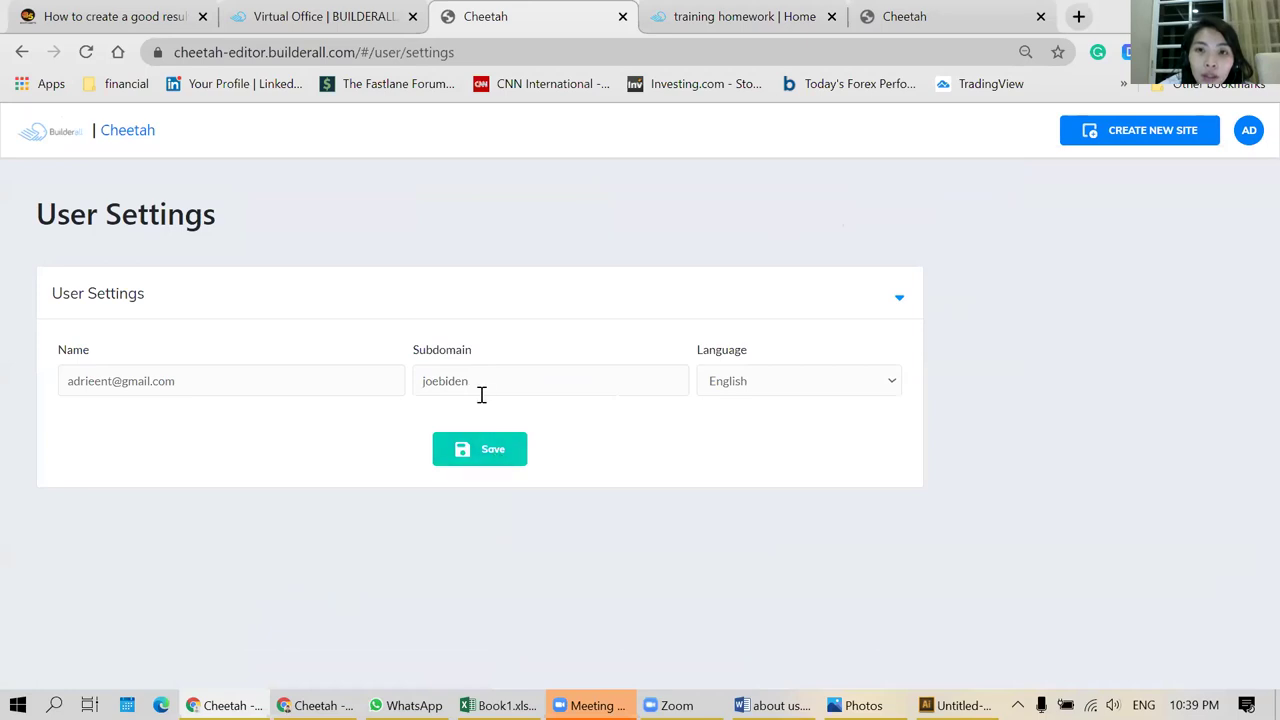
- Close the user settings tab and relaunch the Cheetah website builder from the Virtual Office
click(622, 17)
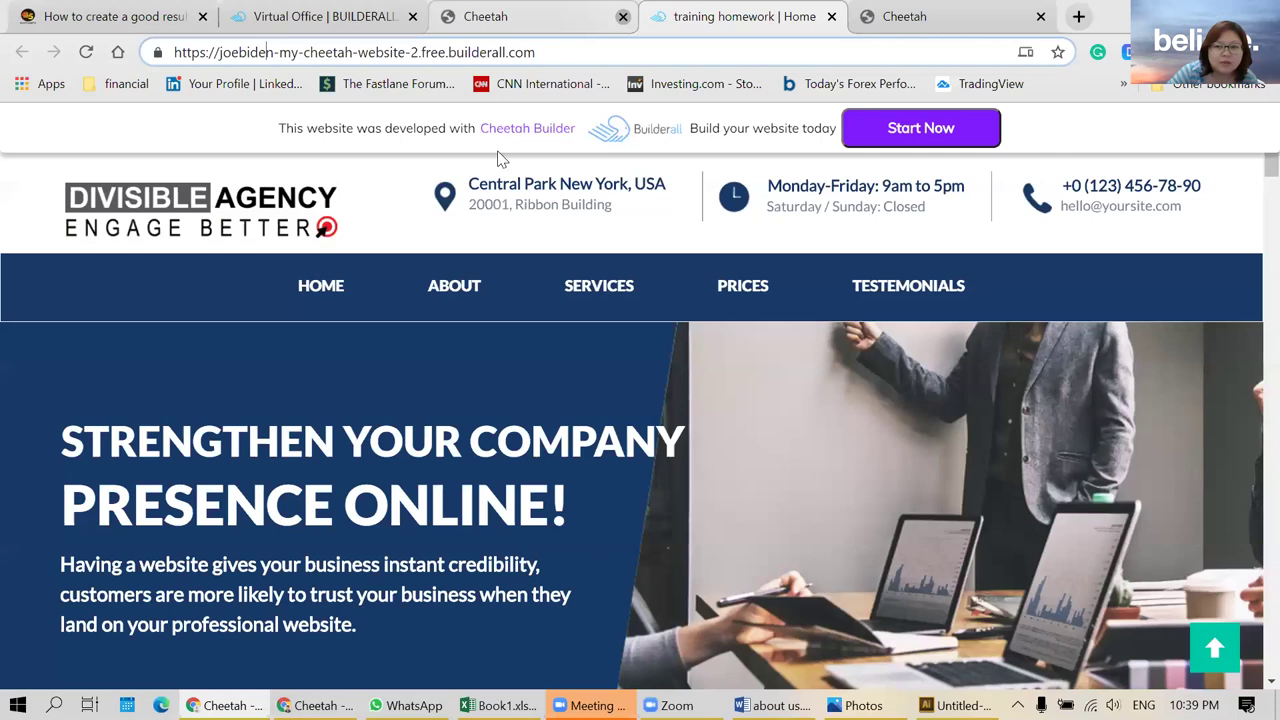
click(387, 18)
click(668, 10)
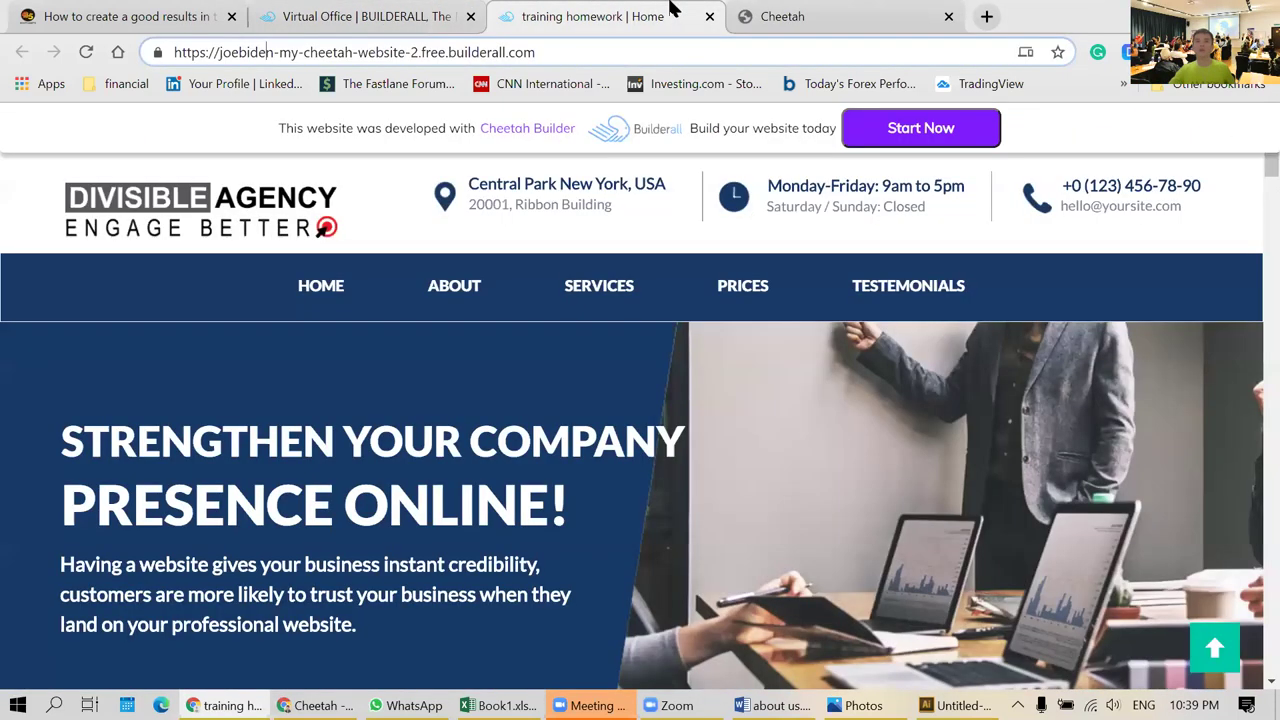
click(355, 14)
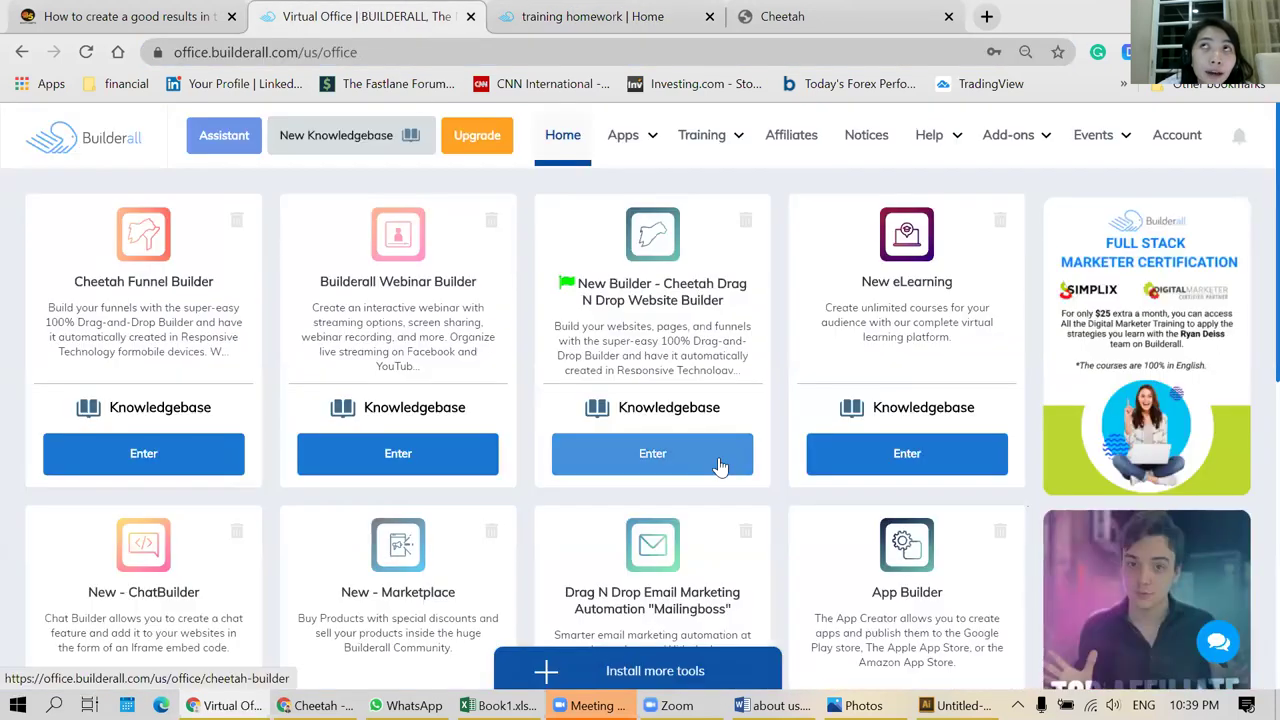
click(642, 18)
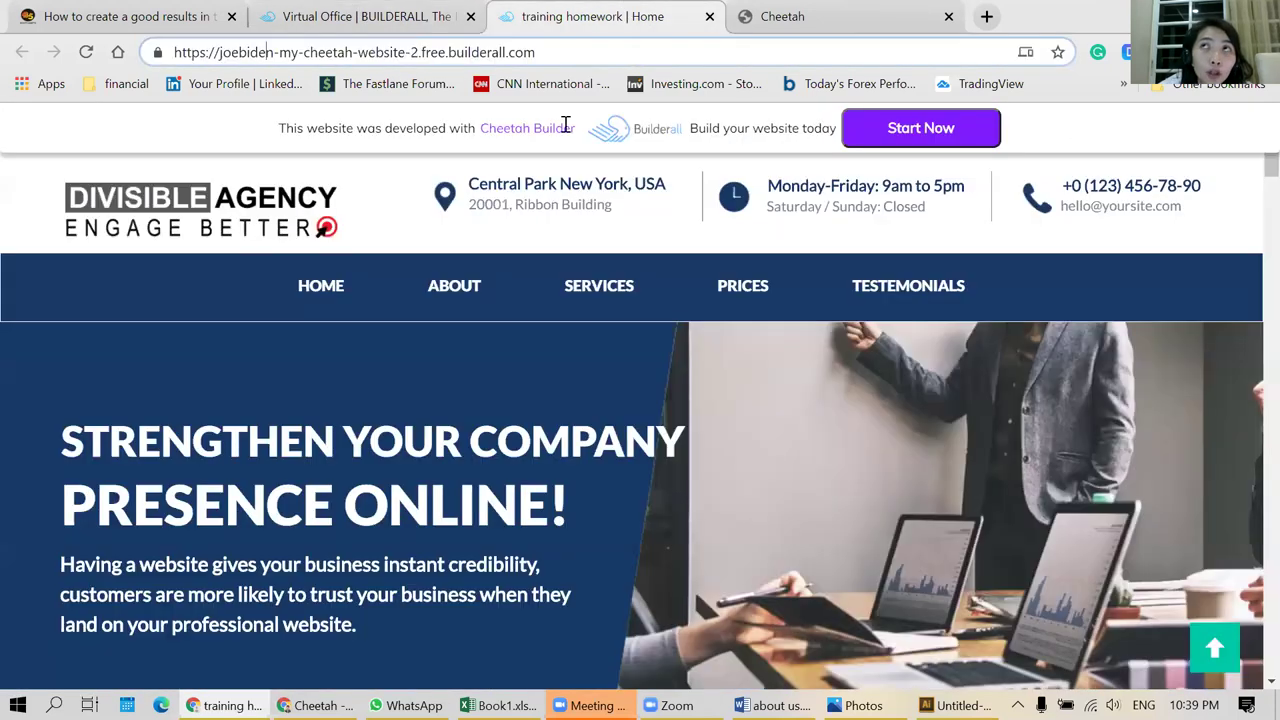
click(405, 14)
click(655, 452)
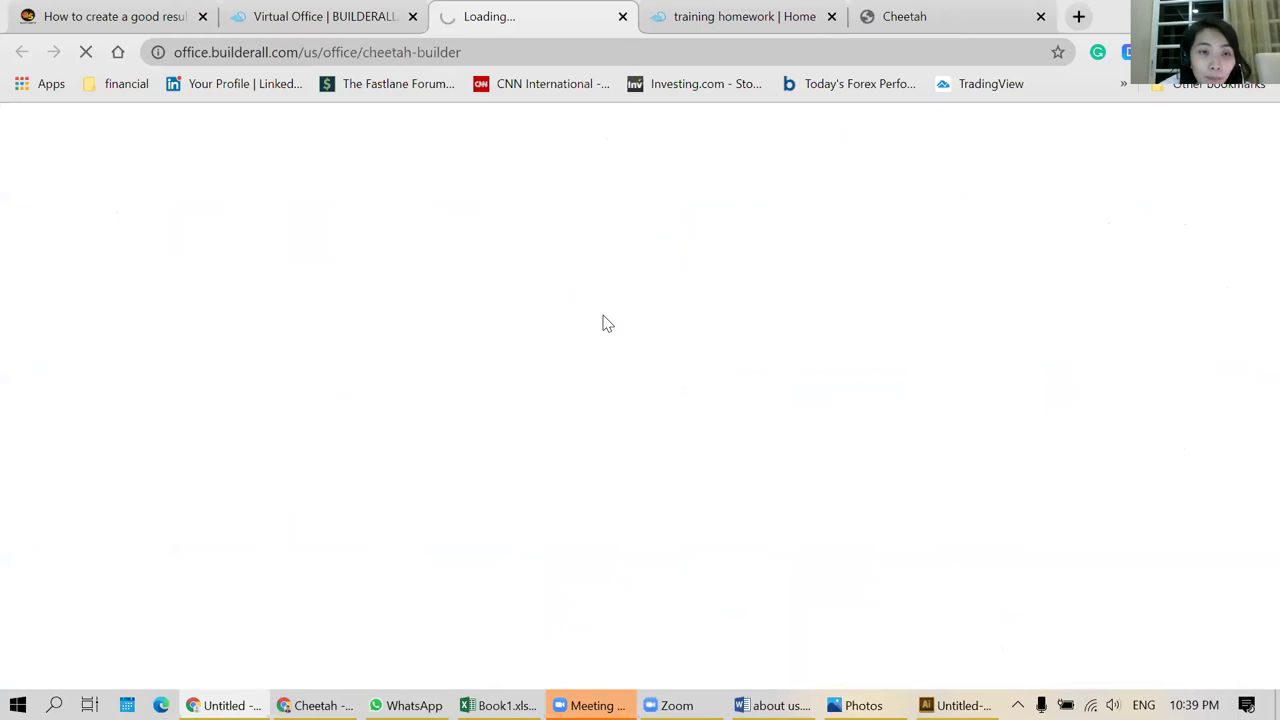